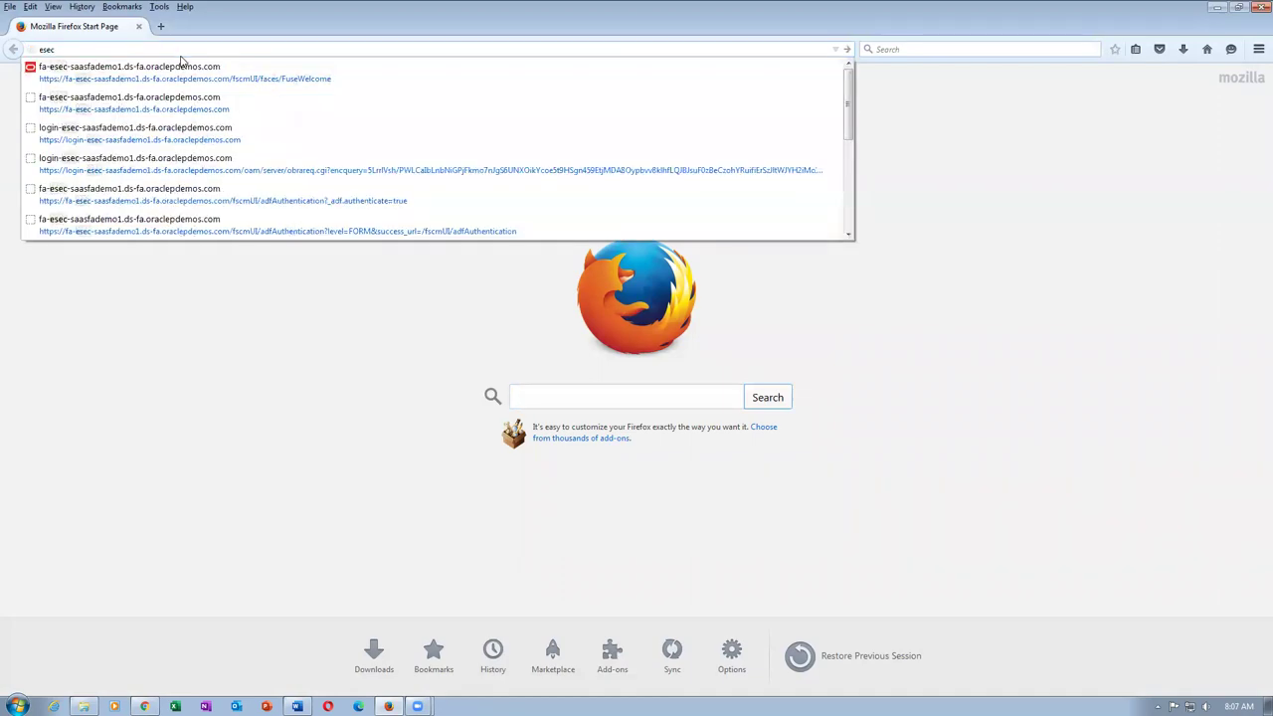
# Sign in to the Oracle demo environment using the saved User ID.
pyautogui.press('Return')
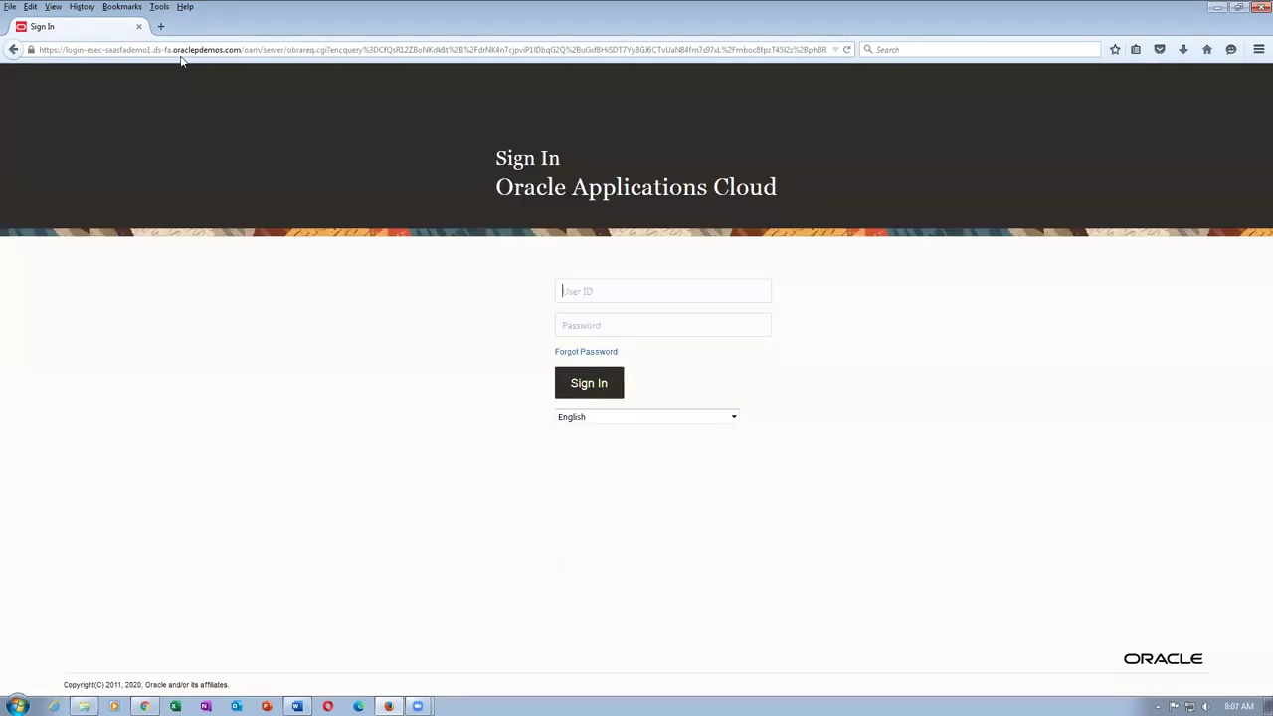
pyautogui.write('prc')
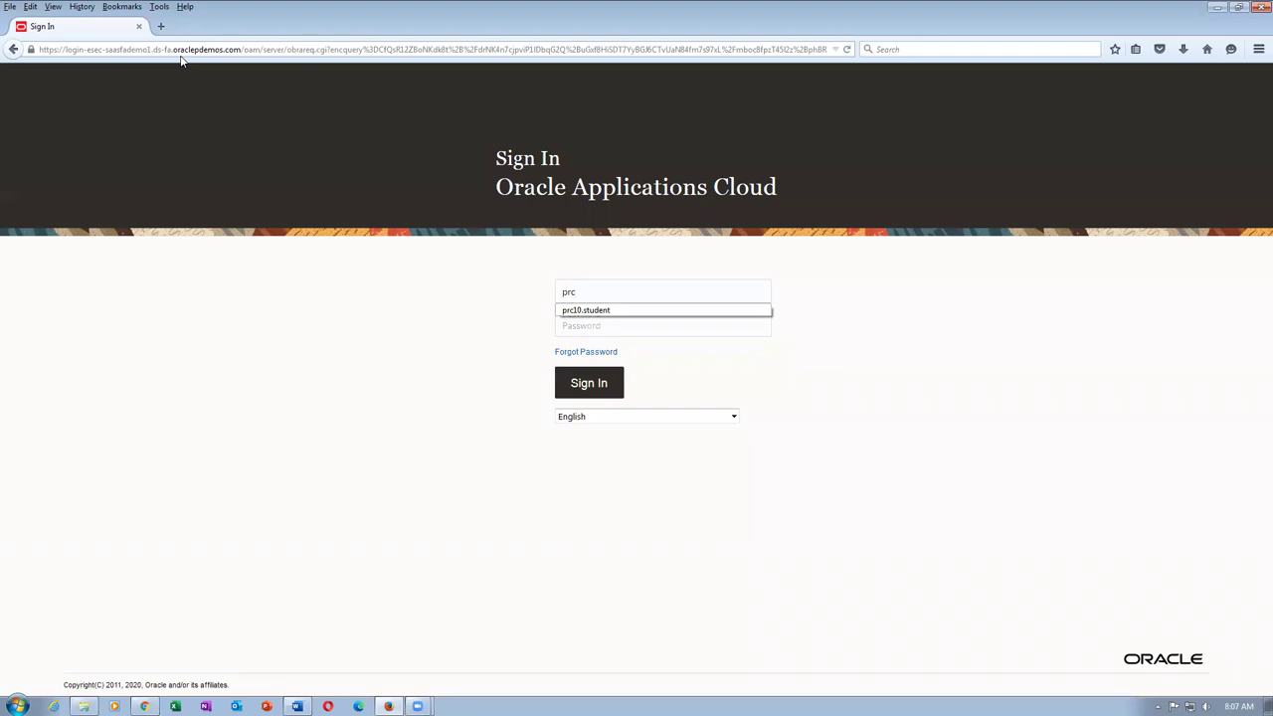
pyautogui.click(572, 312)
pyautogui.click(580, 387)
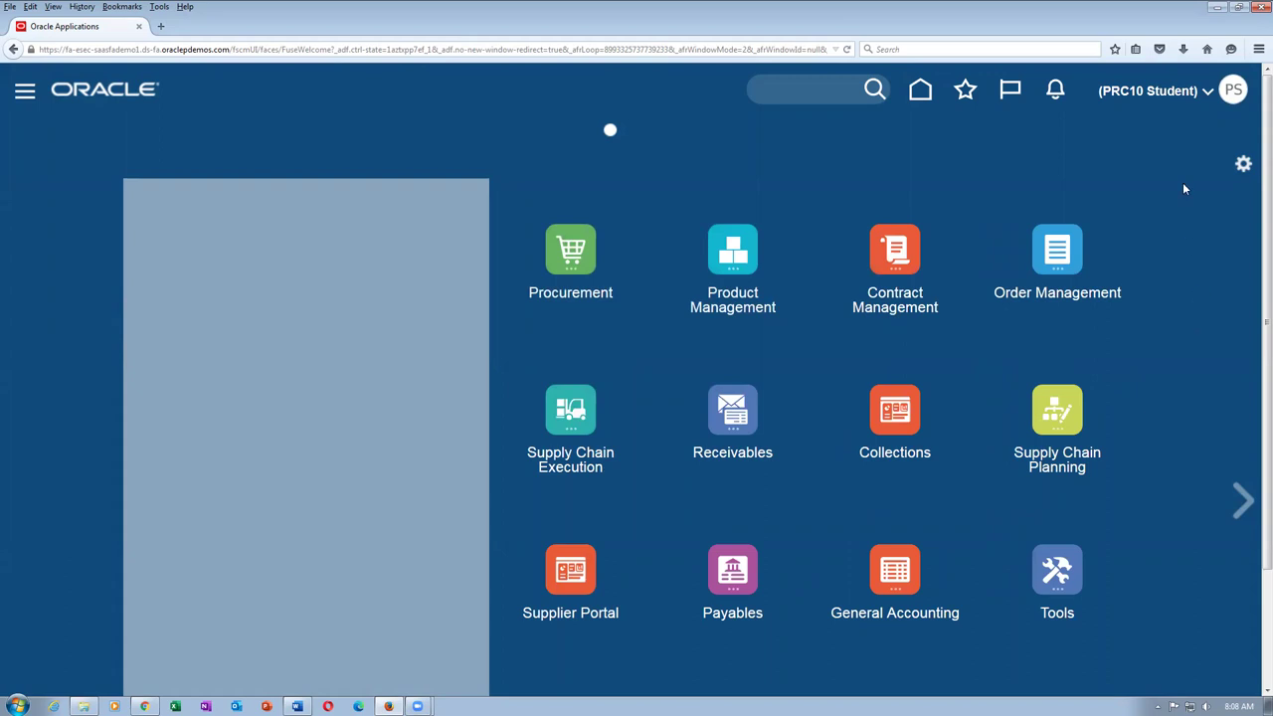
# In Setup and Maintenance, search tasks for 'man%cost%profile' and open Manage Cost Profiles.
pyautogui.click(1180, 90)
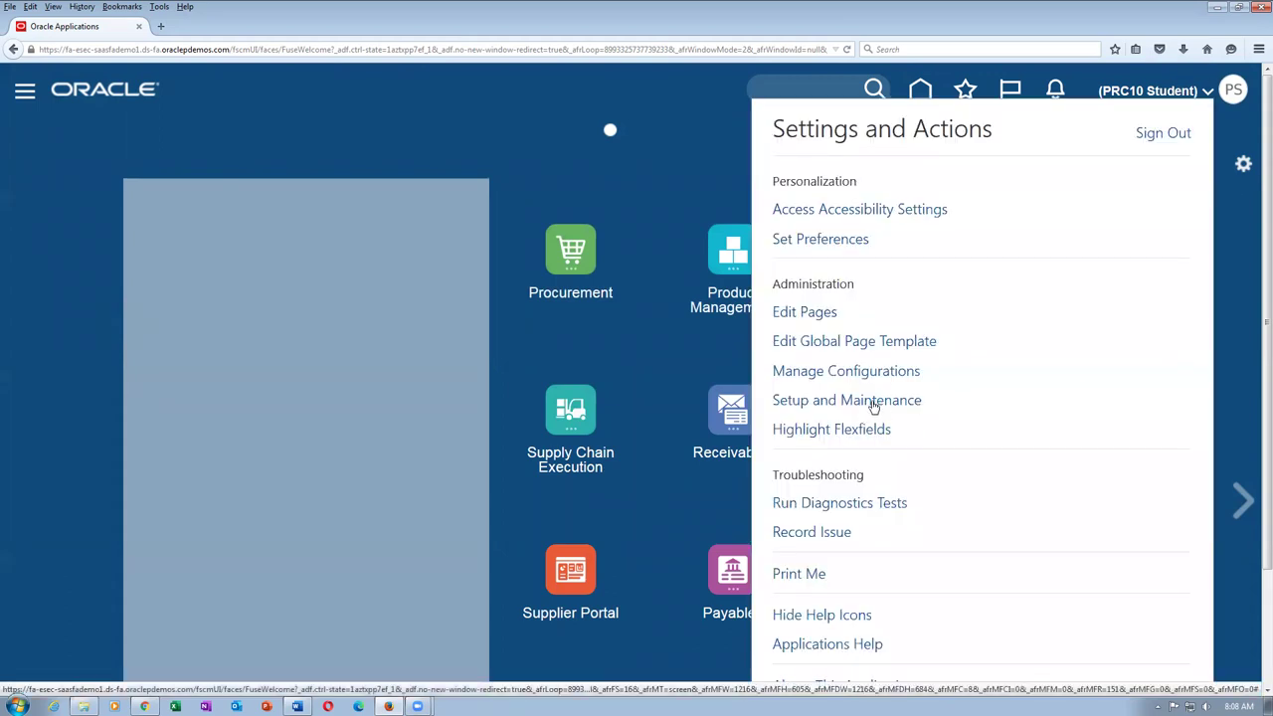
pyautogui.click(875, 401)
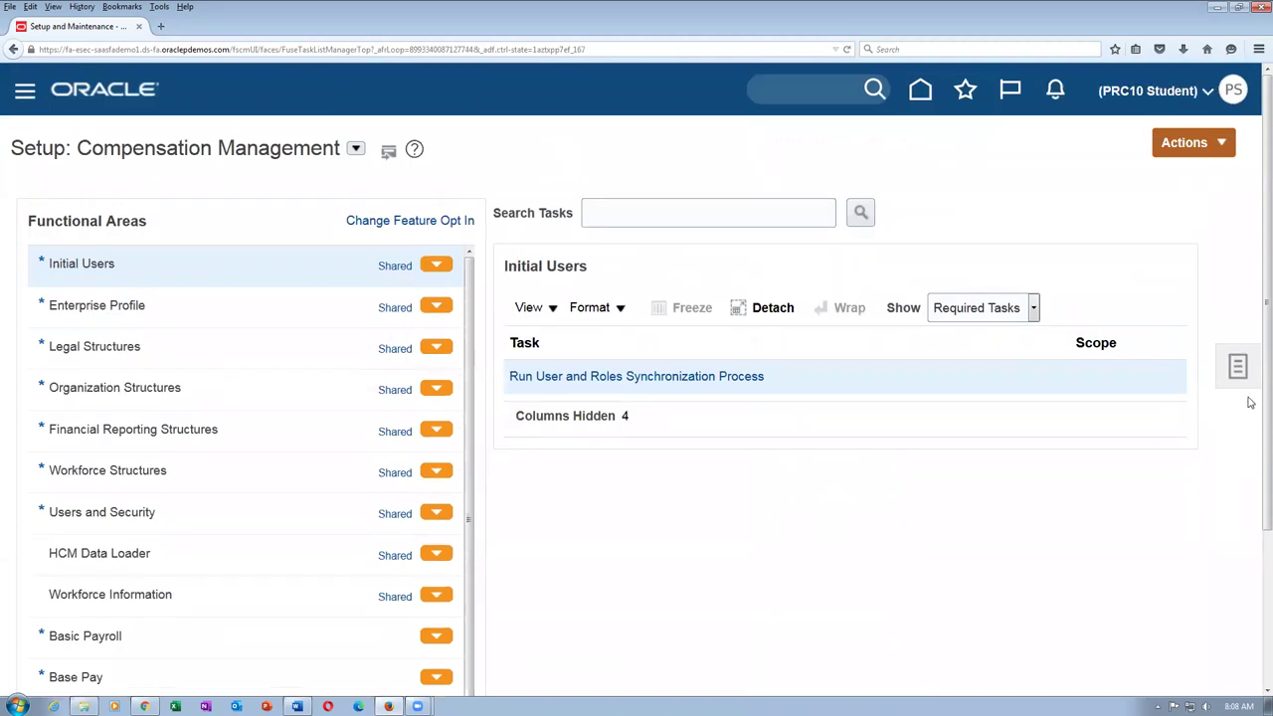
pyautogui.click(1238, 370)
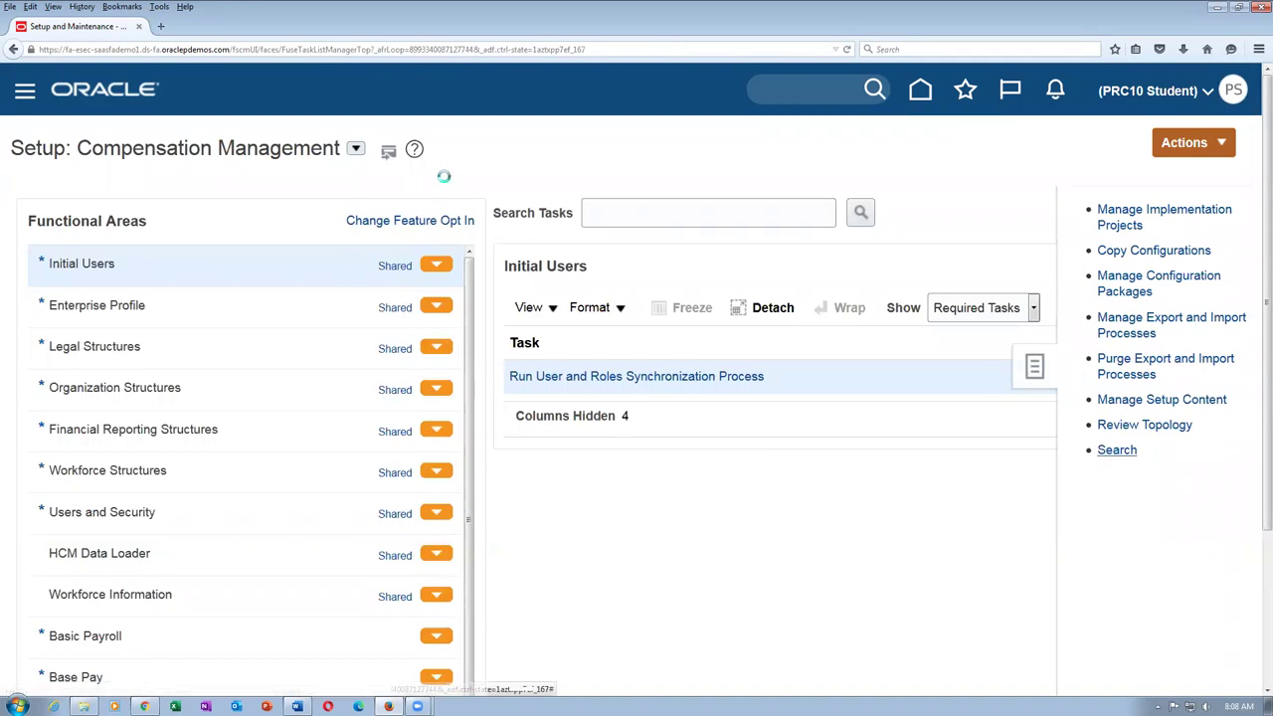
pyautogui.write('man%cost%')
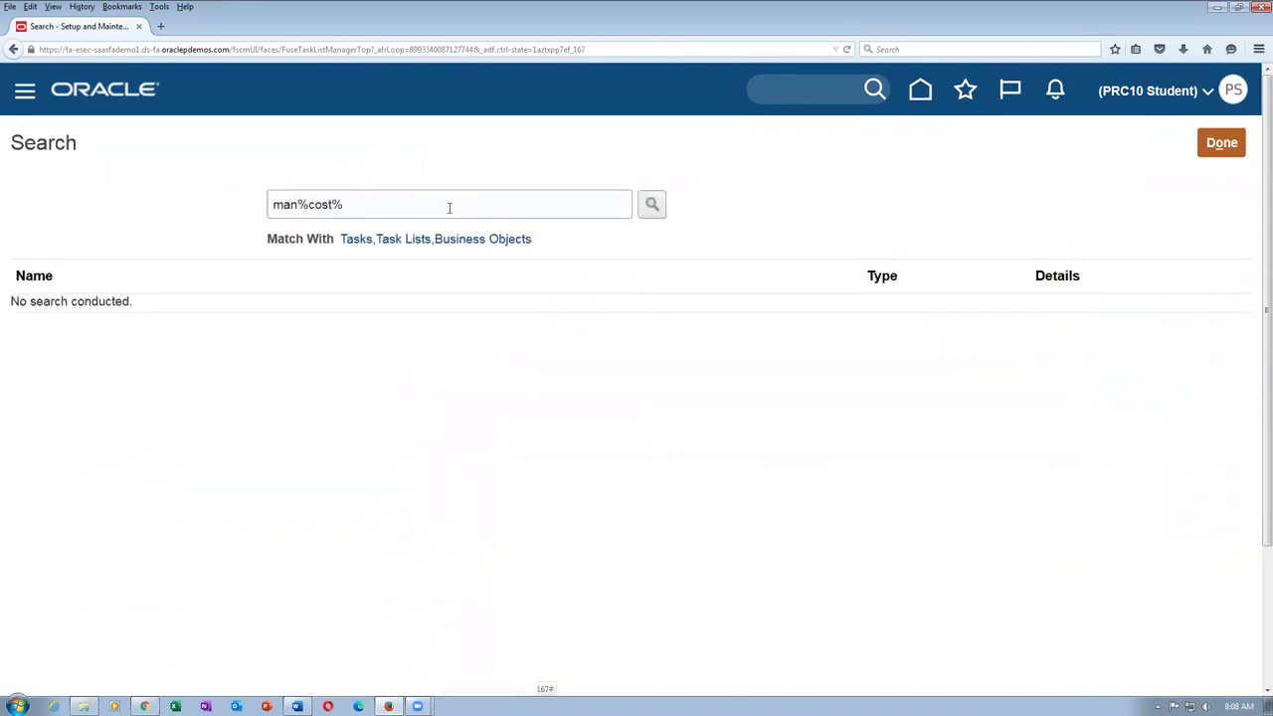
pyautogui.write('profile%')
pyautogui.press('Return')
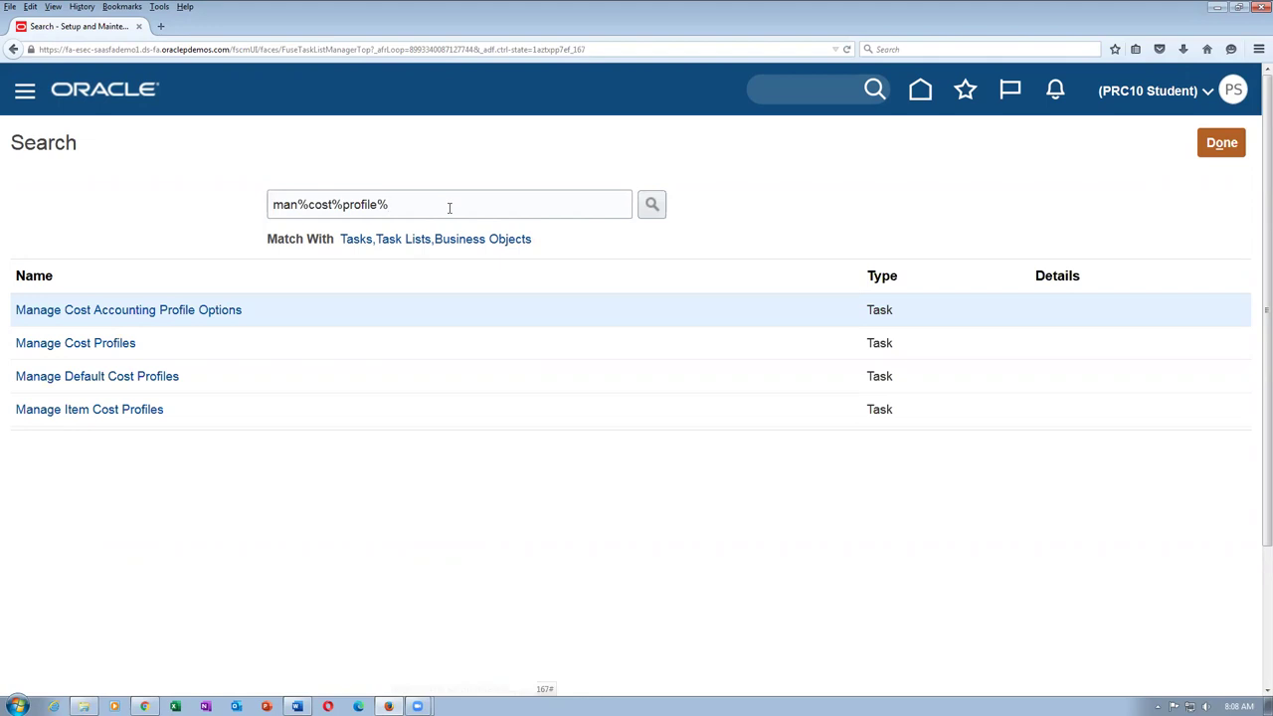
pyautogui.click(55, 343)
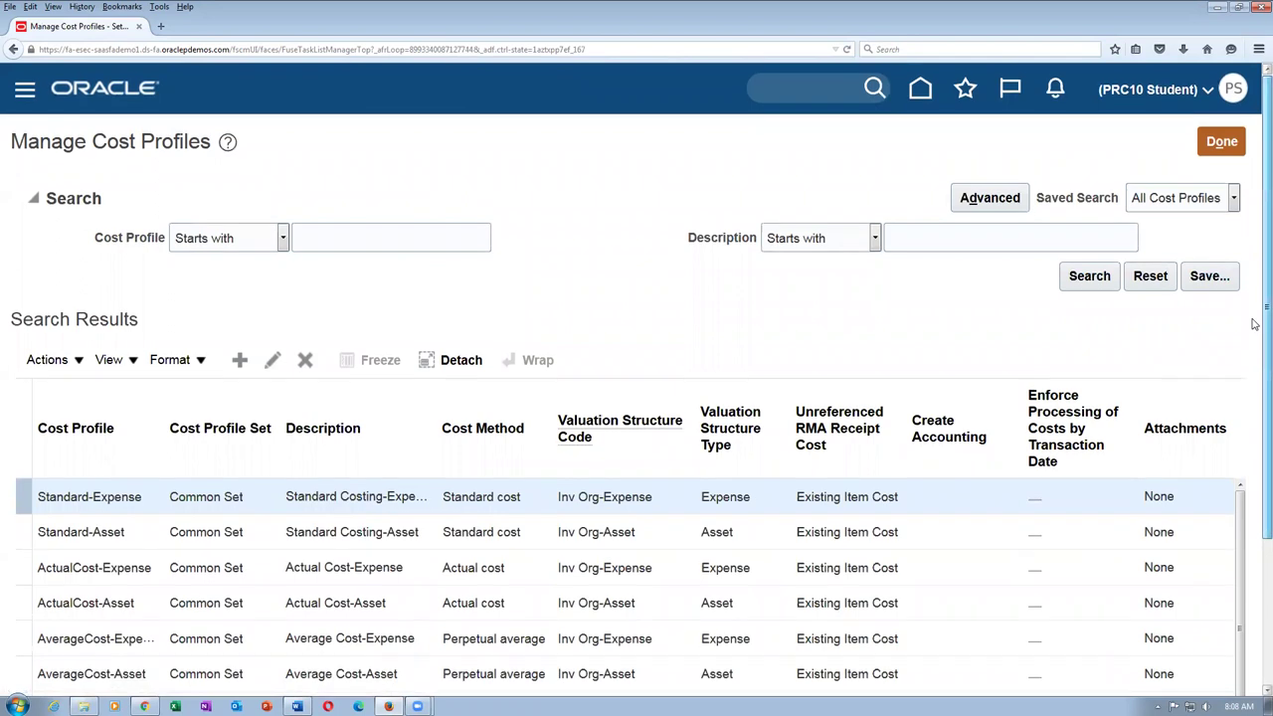
# Create a Common Set cost profile named 'cdfhxdf' with description 'dfcbhdcf'.
pyautogui.click(240, 361)
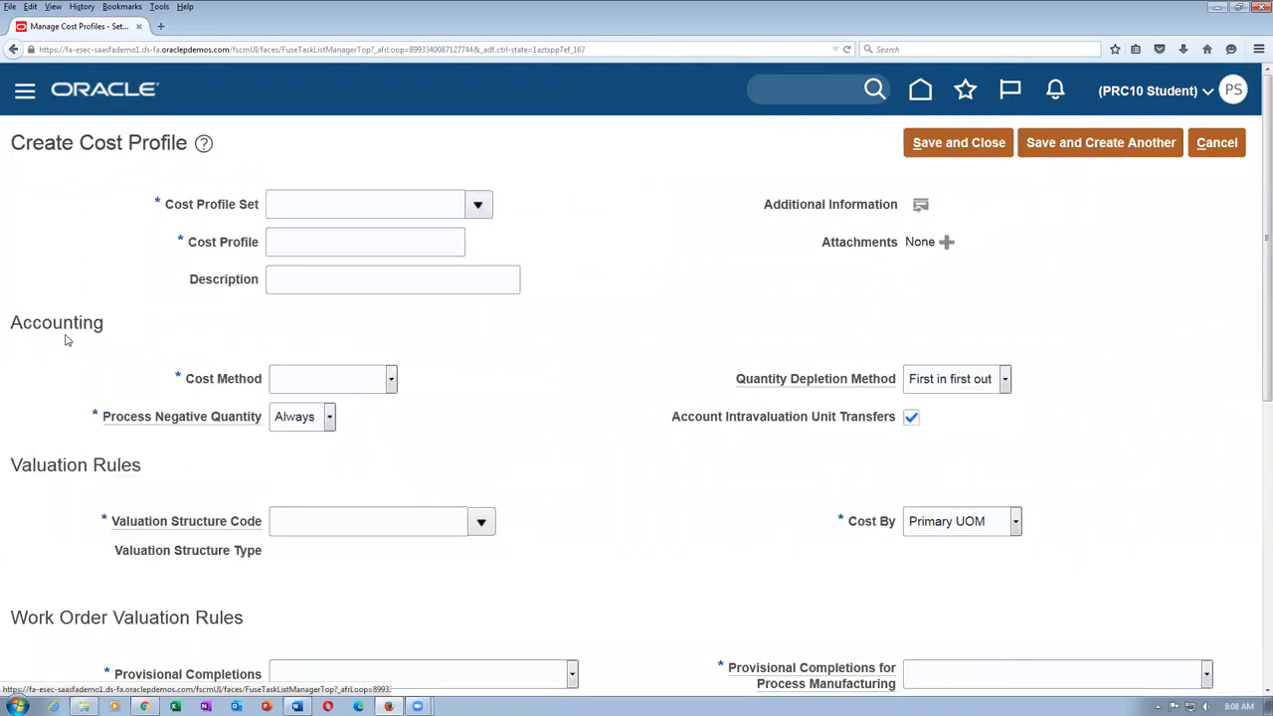
pyautogui.click(289, 203)
pyautogui.write('Common set')
pyautogui.press('Tab')
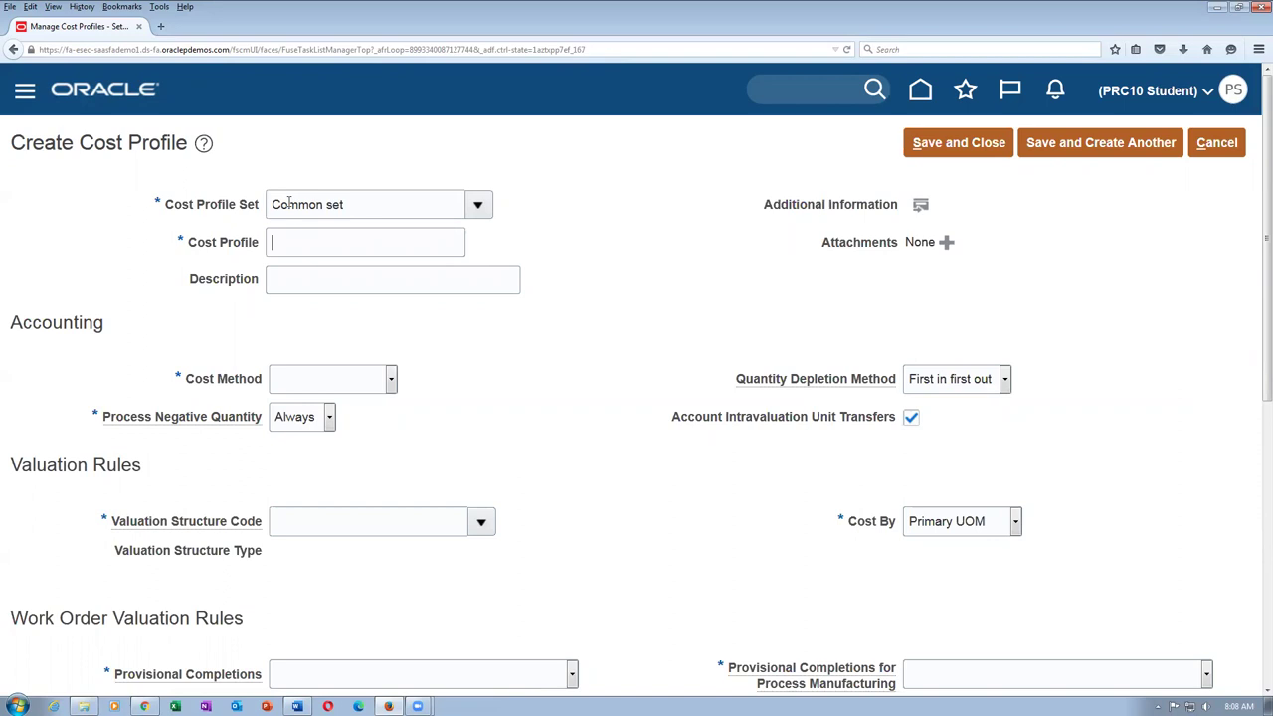
pyautogui.write('cdfhxdf')
pyautogui.click(328, 282)
pyautogui.write('dfcbhdcf')
# Set the cost method to Actual and the valuation structure code to US1-ASSET-VAL.
pyautogui.click(347, 382)
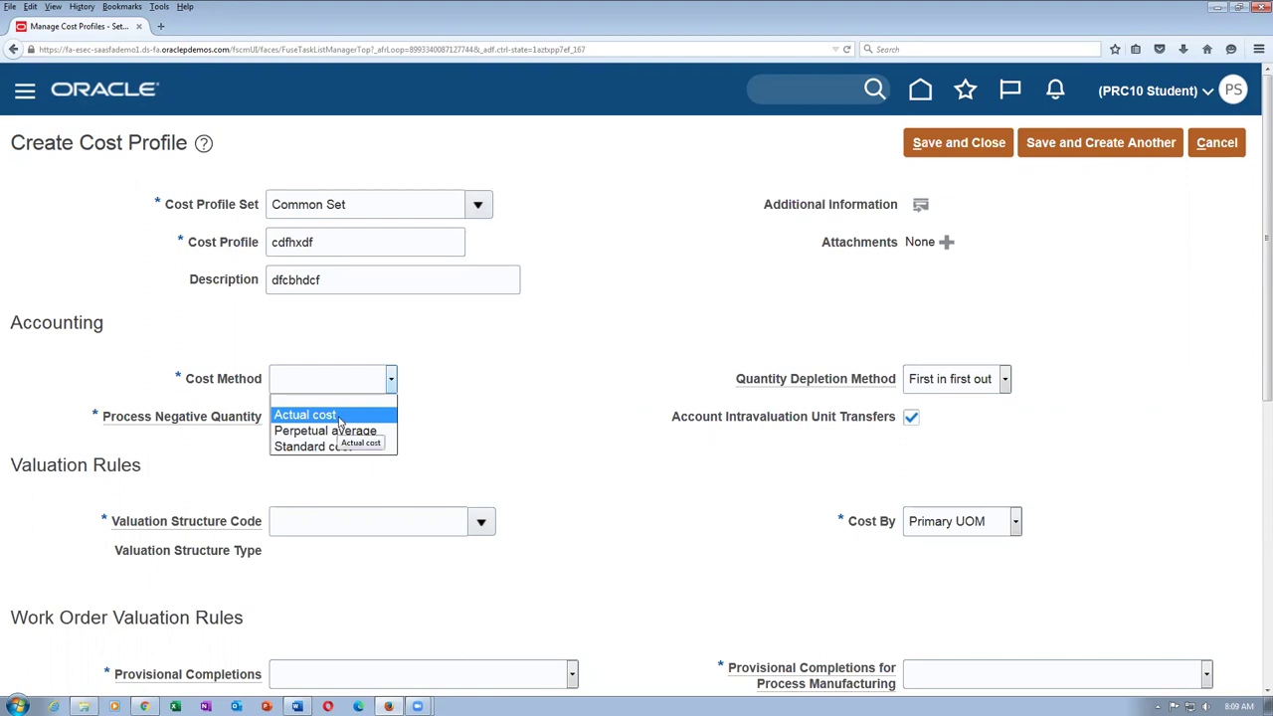
pyautogui.click(339, 422)
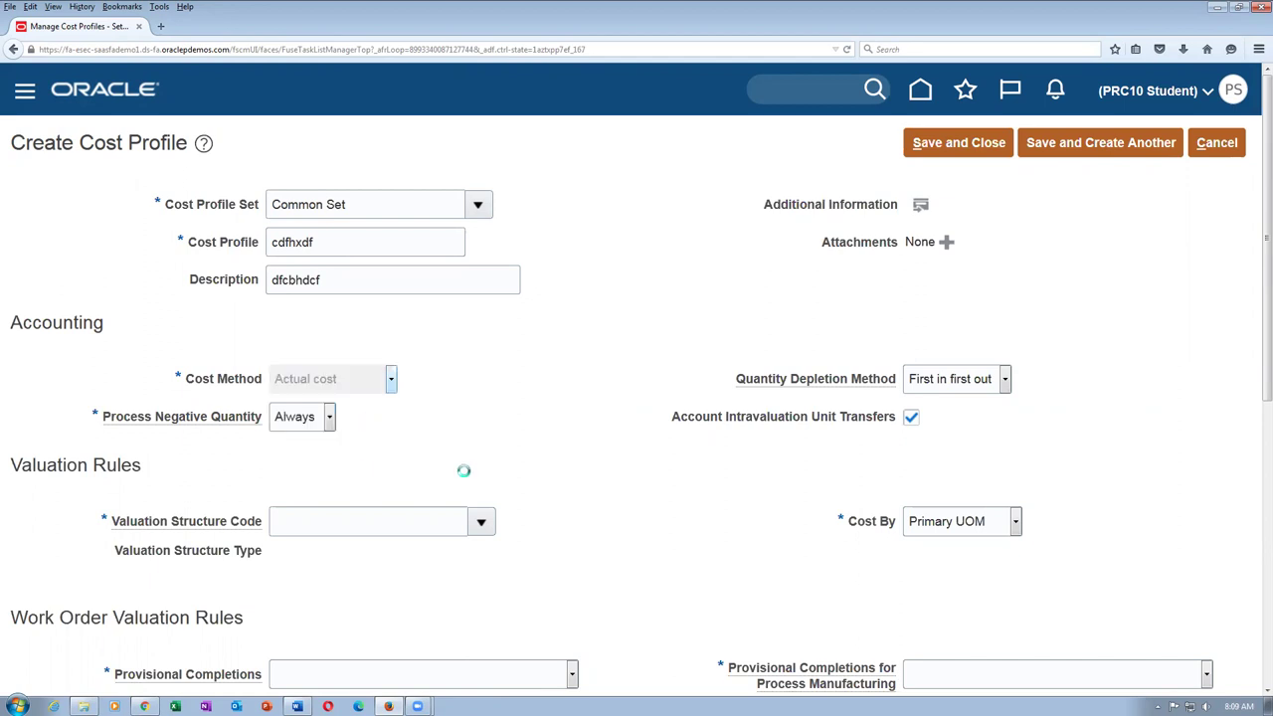
pyautogui.click(481, 521)
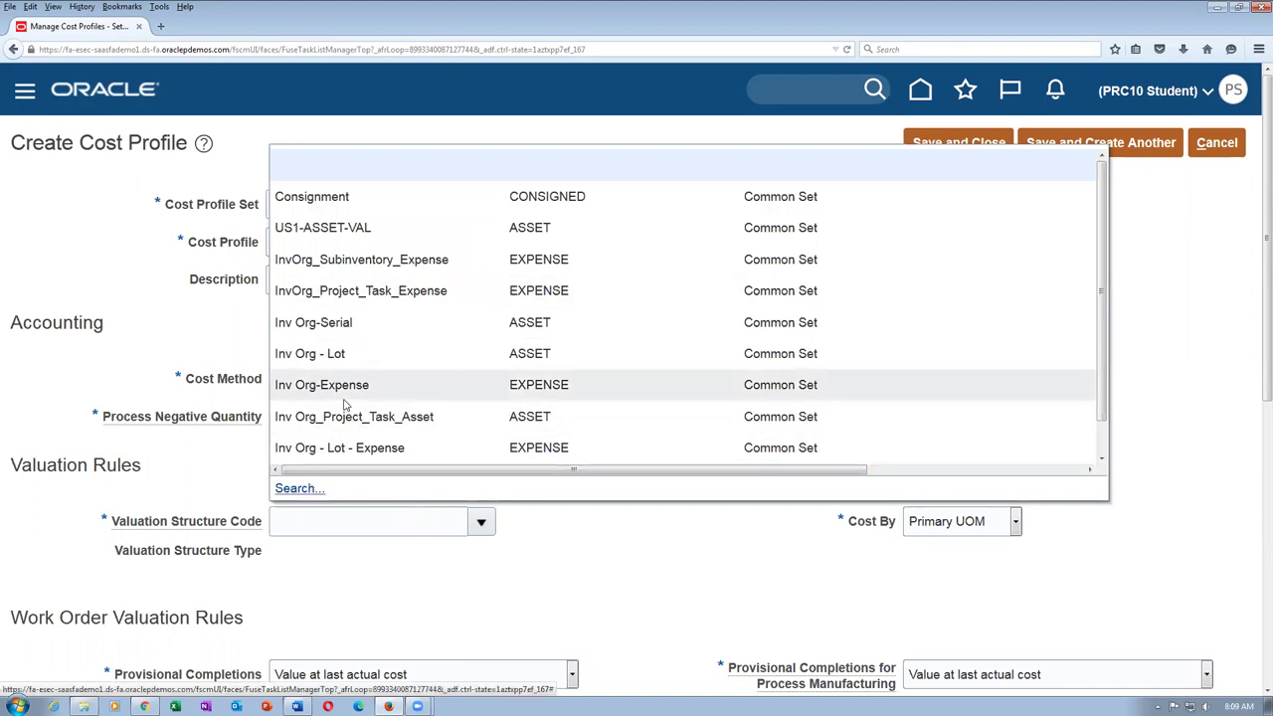
pyautogui.moveTo(1108, 399)
pyautogui.mouseDown()
pyautogui.moveTo(1122, 458)
pyautogui.moveTo(1099, 382)
pyautogui.mouseUp()
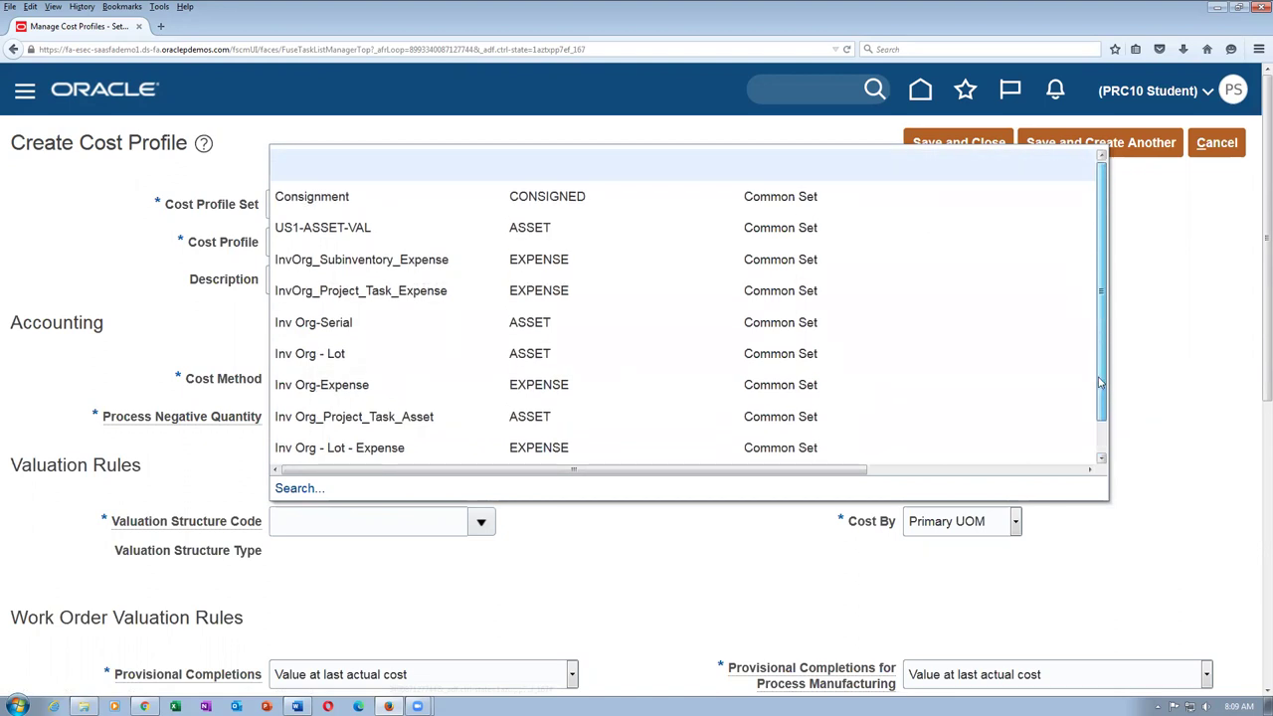
pyautogui.click(305, 239)
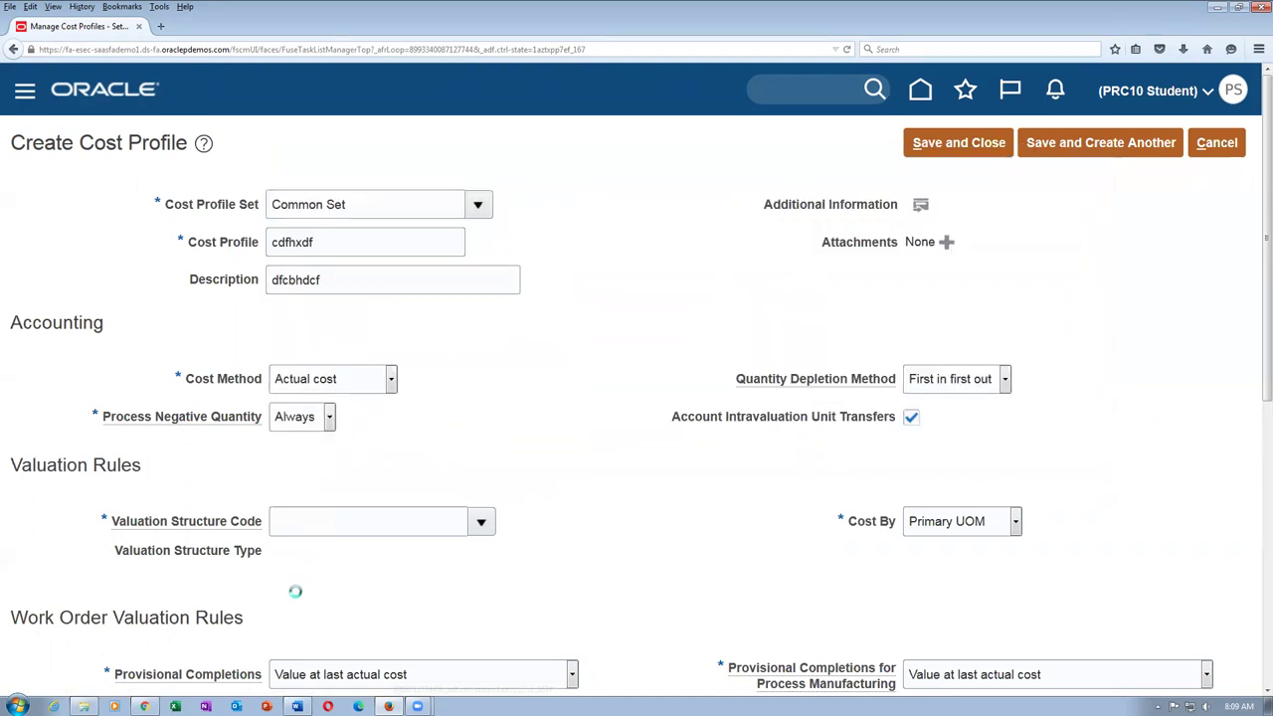
pyautogui.scroll(-3, 335, 603)
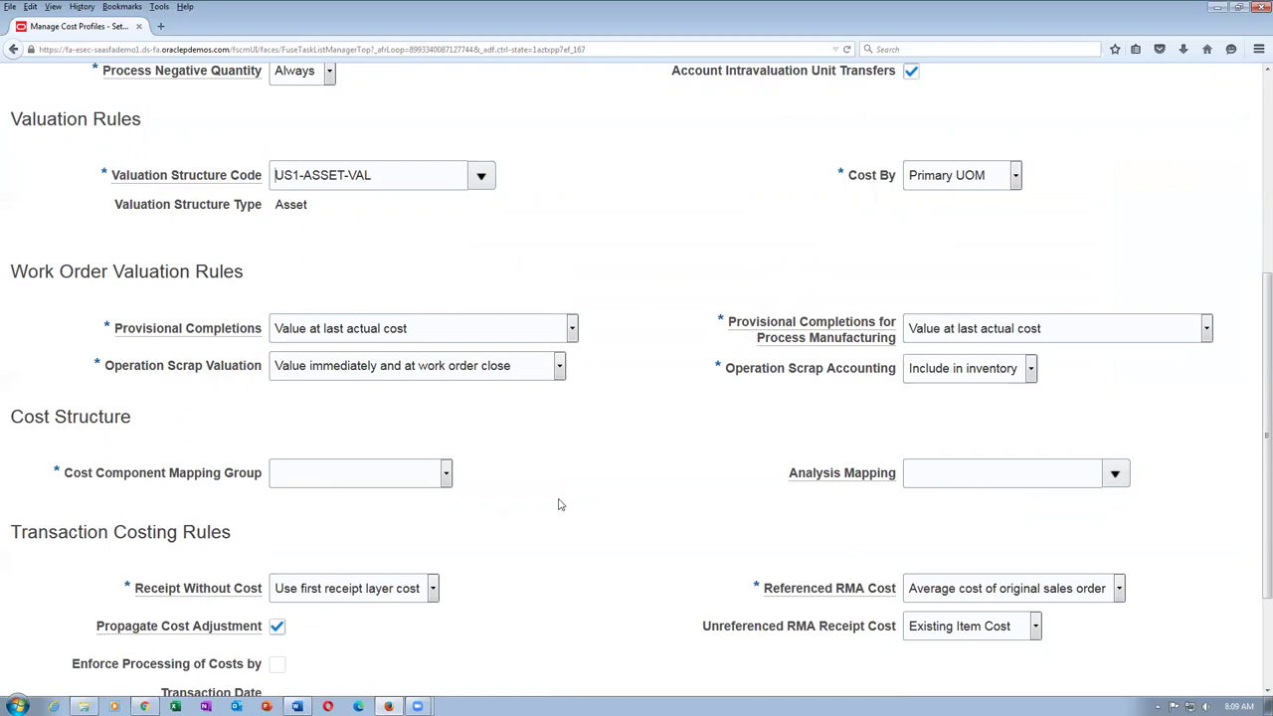
# Set Cost Component Mapping Group to Common Component Group, leaving Receipt Without Cost unchanged.
pyautogui.click(445, 476)
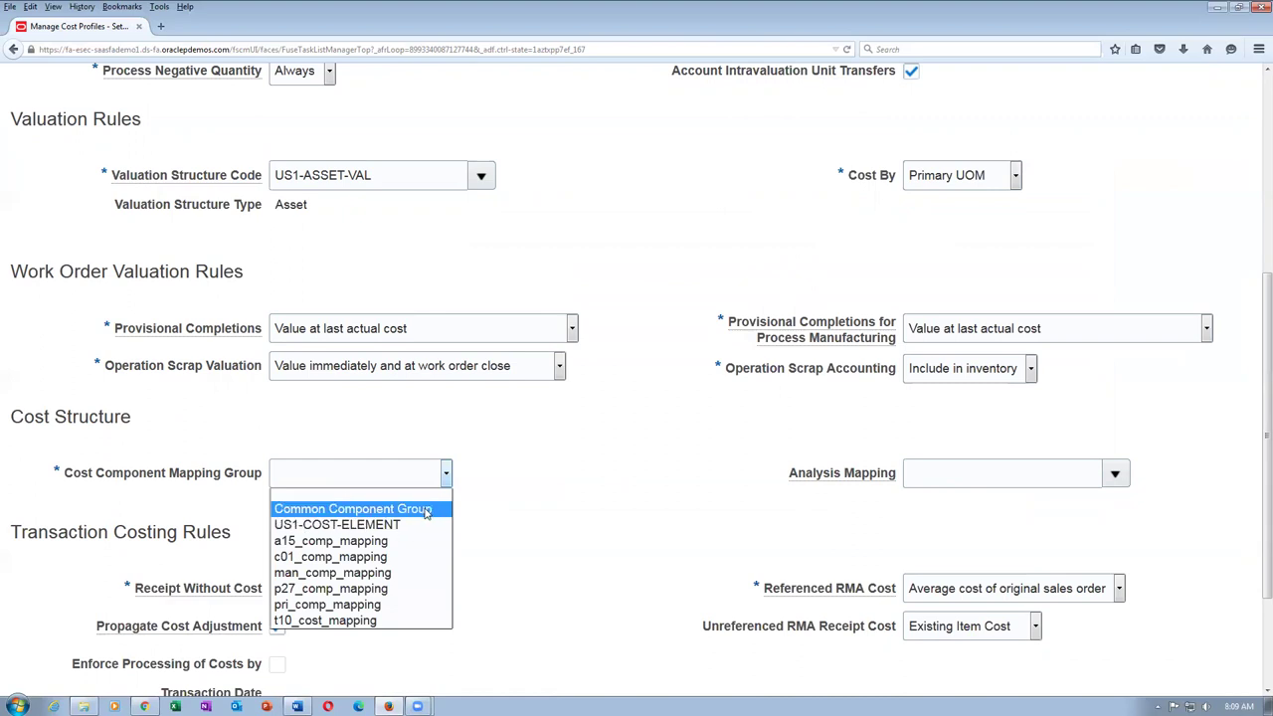
pyautogui.click(418, 510)
pyautogui.click(409, 599)
pyautogui.click(409, 598)
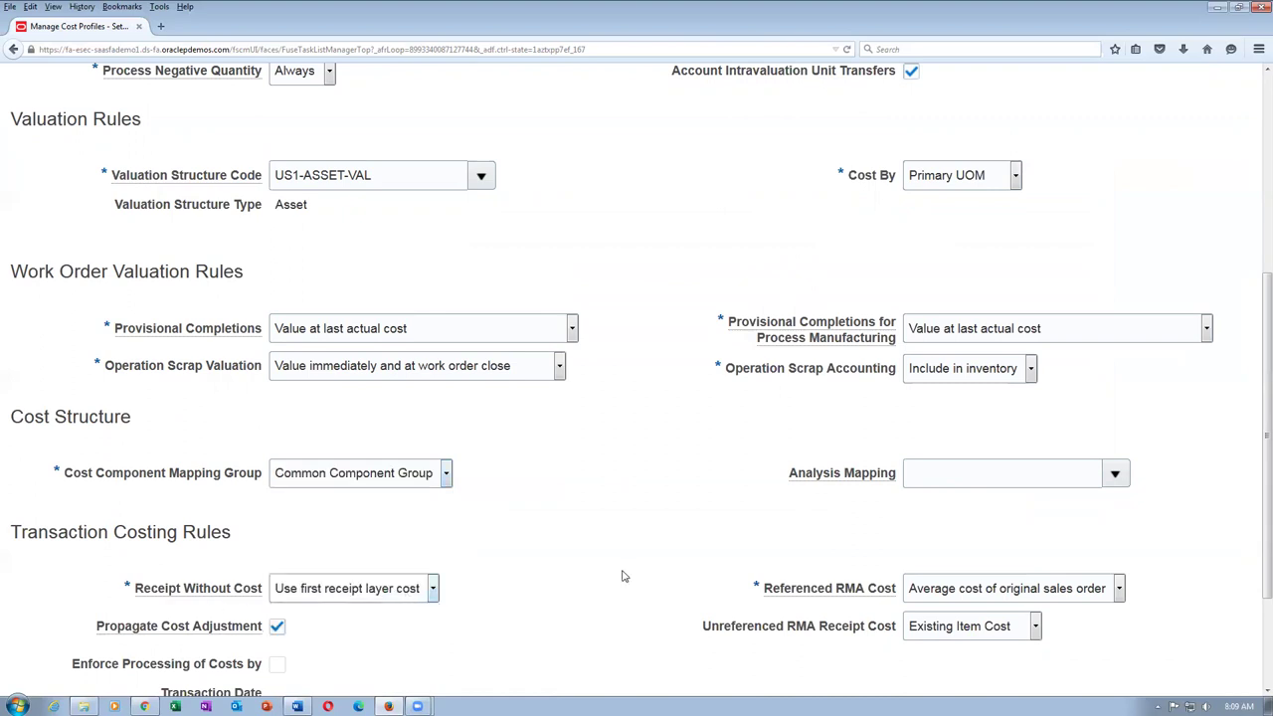
pyautogui.scroll(-3, 623, 577)
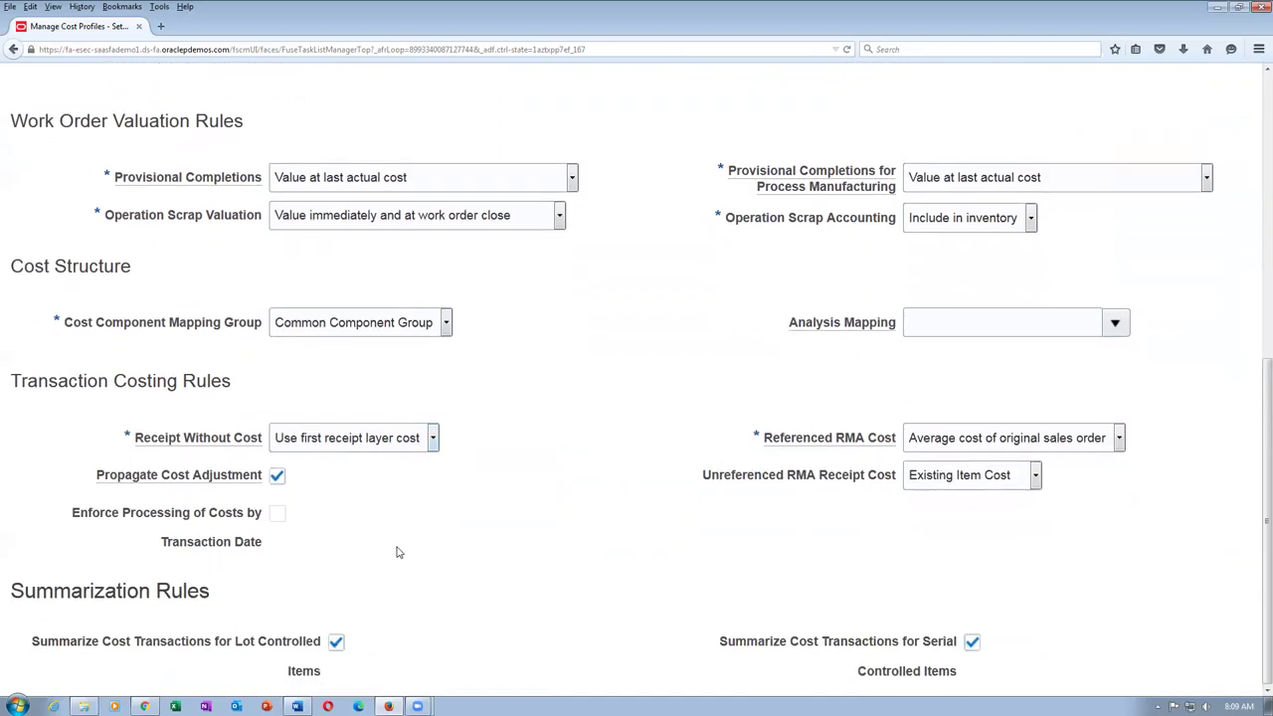
pyautogui.scroll(7, 583, 562)
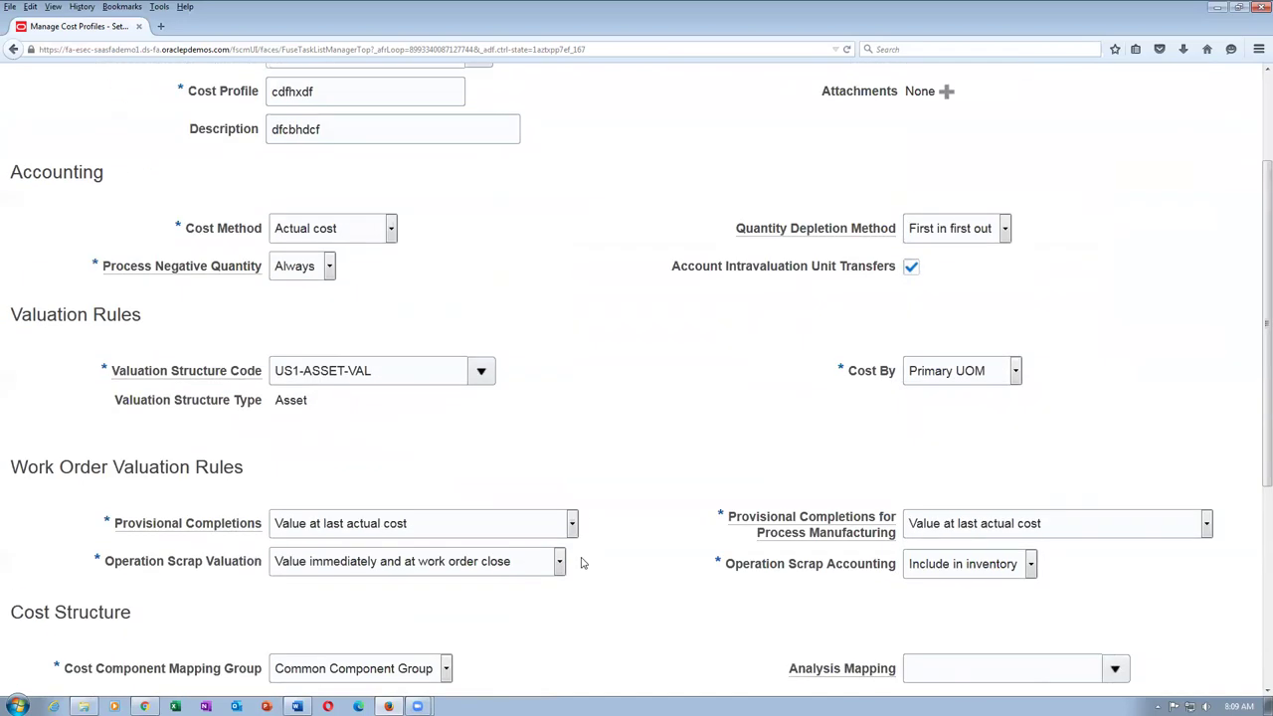
# Keep First in first out depletion, review the remaining costing rules, and exit the task.
pyautogui.click(938, 240)
pyautogui.click(939, 240)
pyautogui.scroll(3, 496, 353)
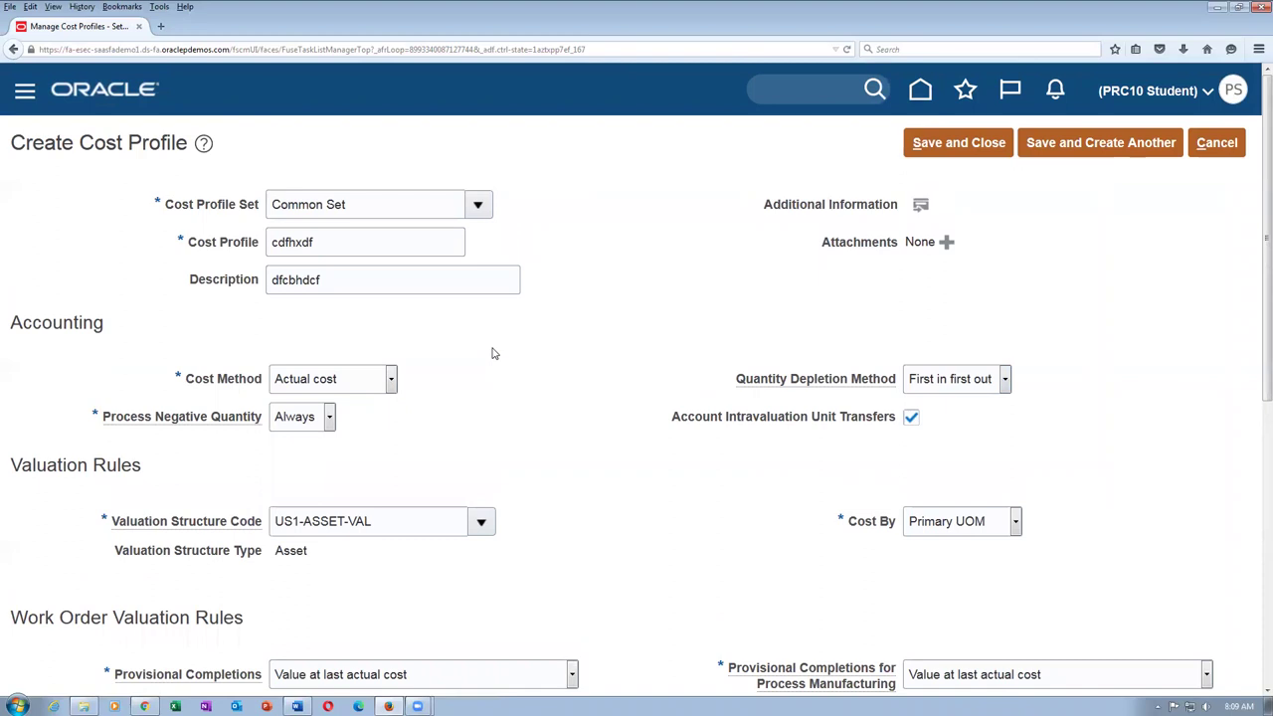
pyautogui.scroll(-5, 492, 355)
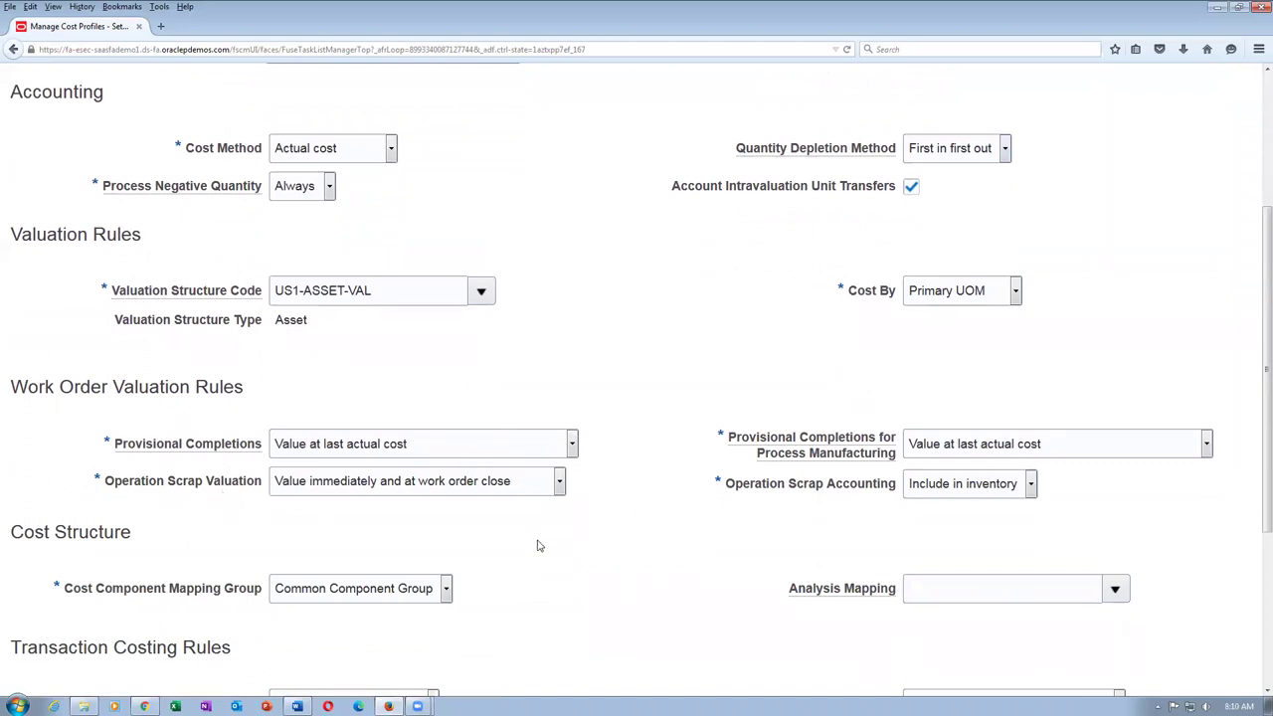
pyautogui.scroll(-2, 540, 545)
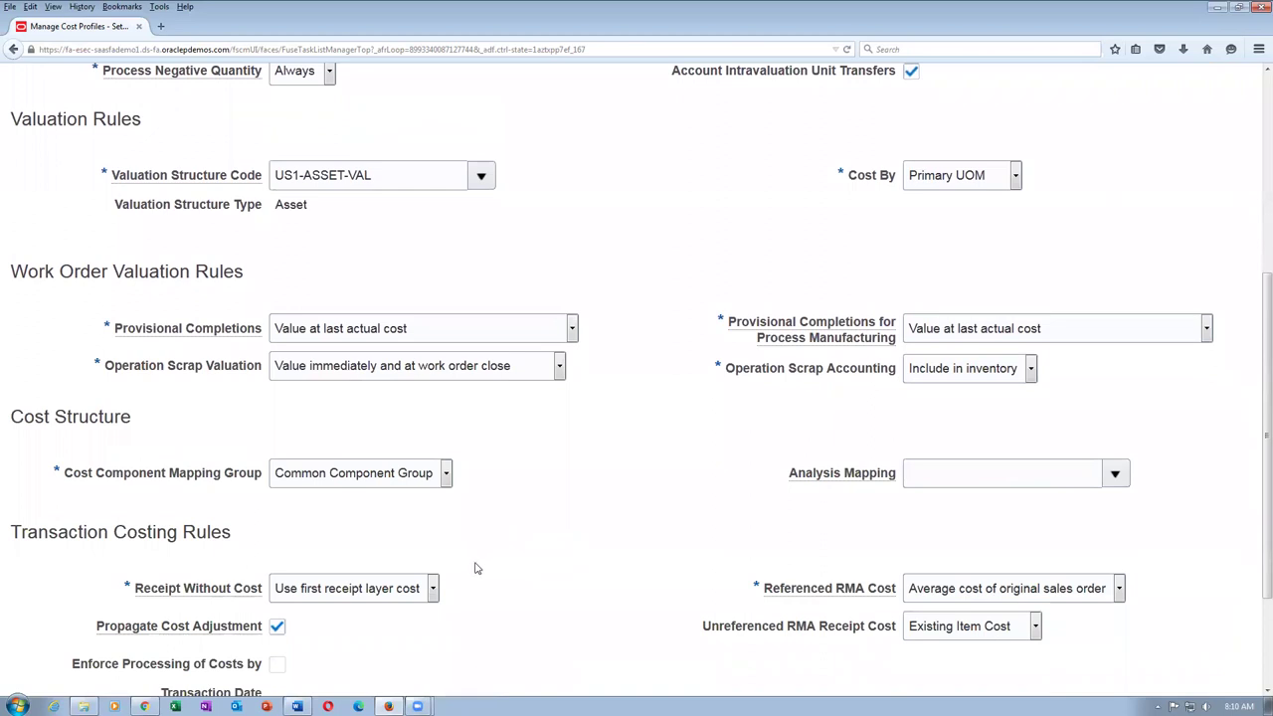
pyautogui.scroll(-3, 477, 567)
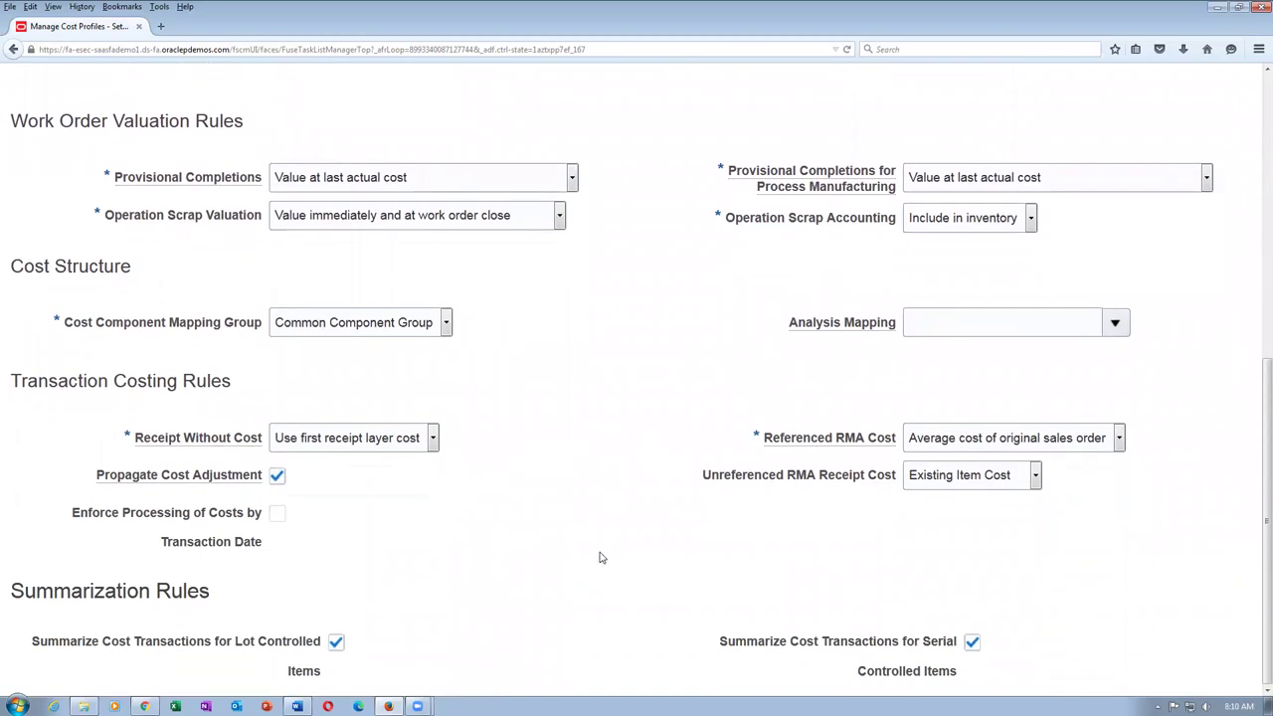
pyautogui.scroll(10, 598, 558)
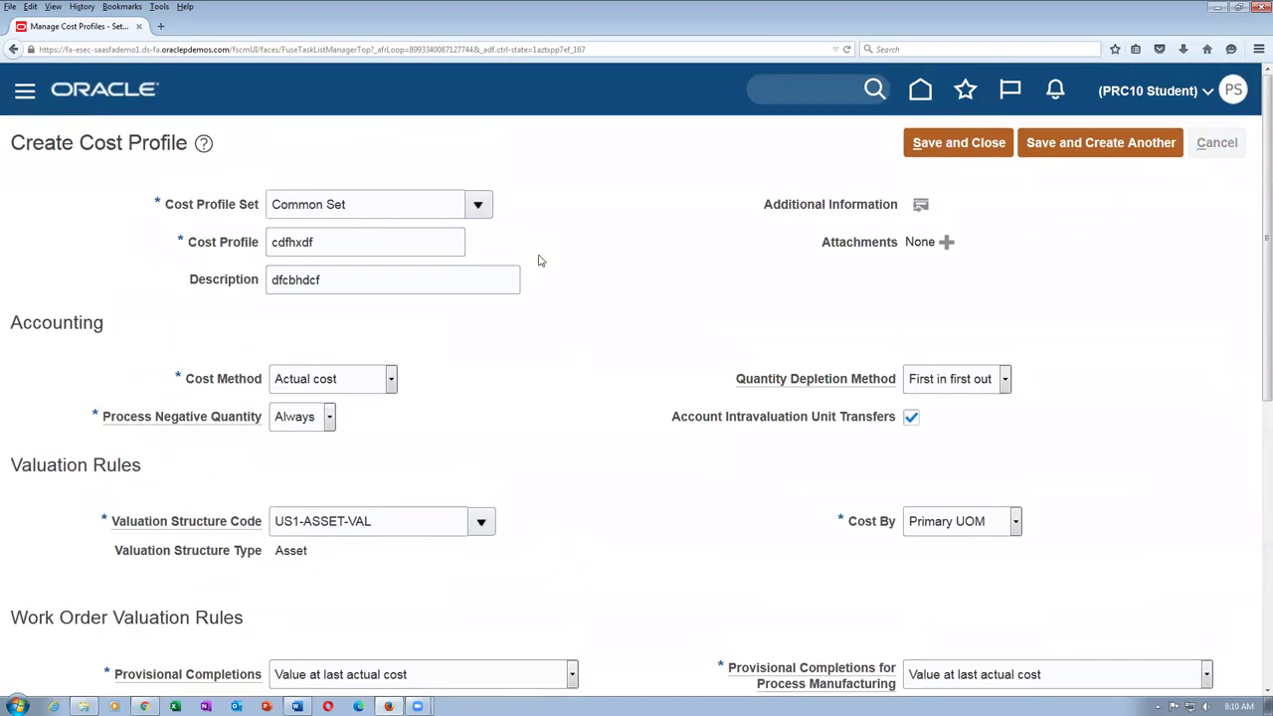
pyautogui.click(1217, 142)
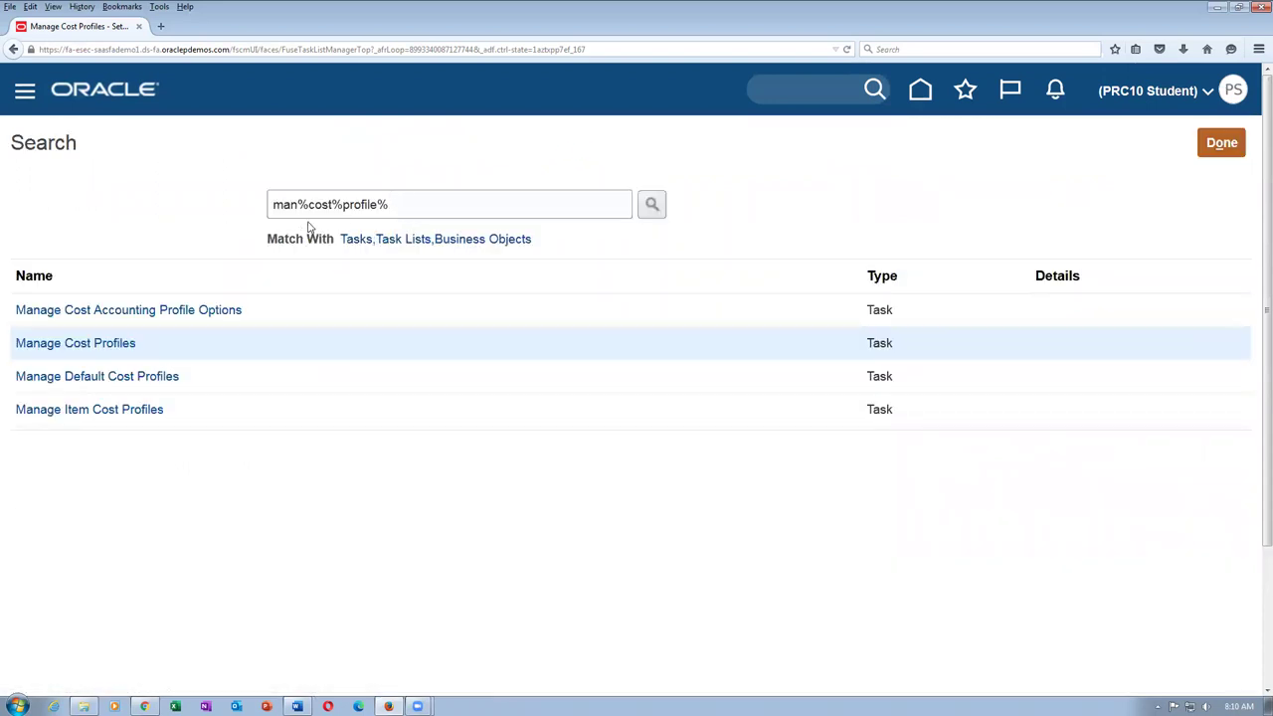
# In Manage Default Cost Profiles, view the ActualCost-Asset details for Computer Accessories.
pyautogui.click(85, 383)
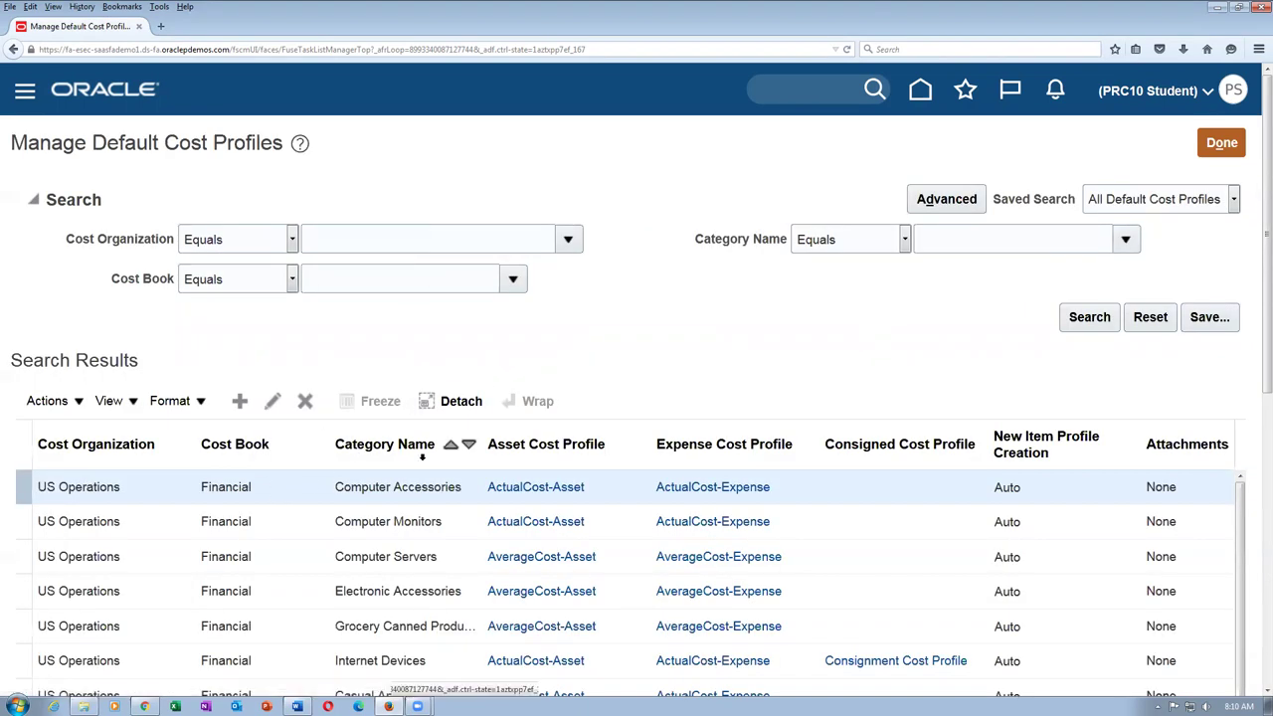
pyautogui.scroll(-3, 422, 457)
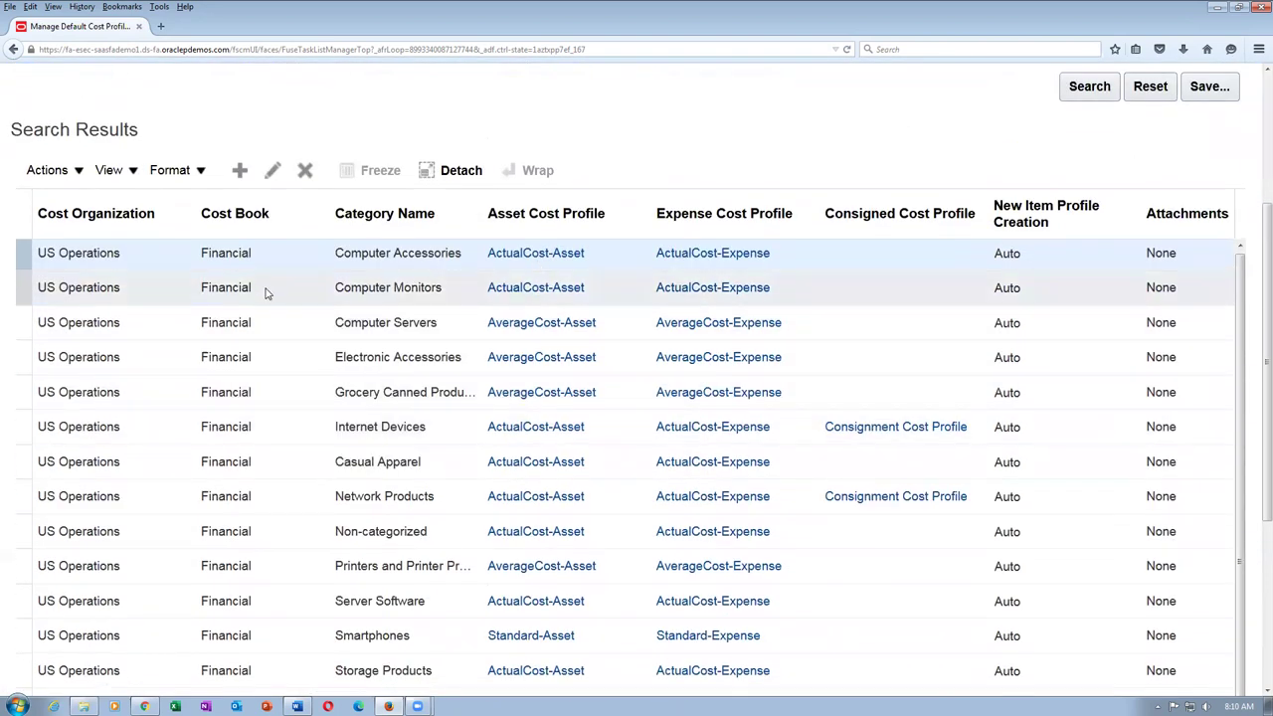
pyautogui.click(522, 261)
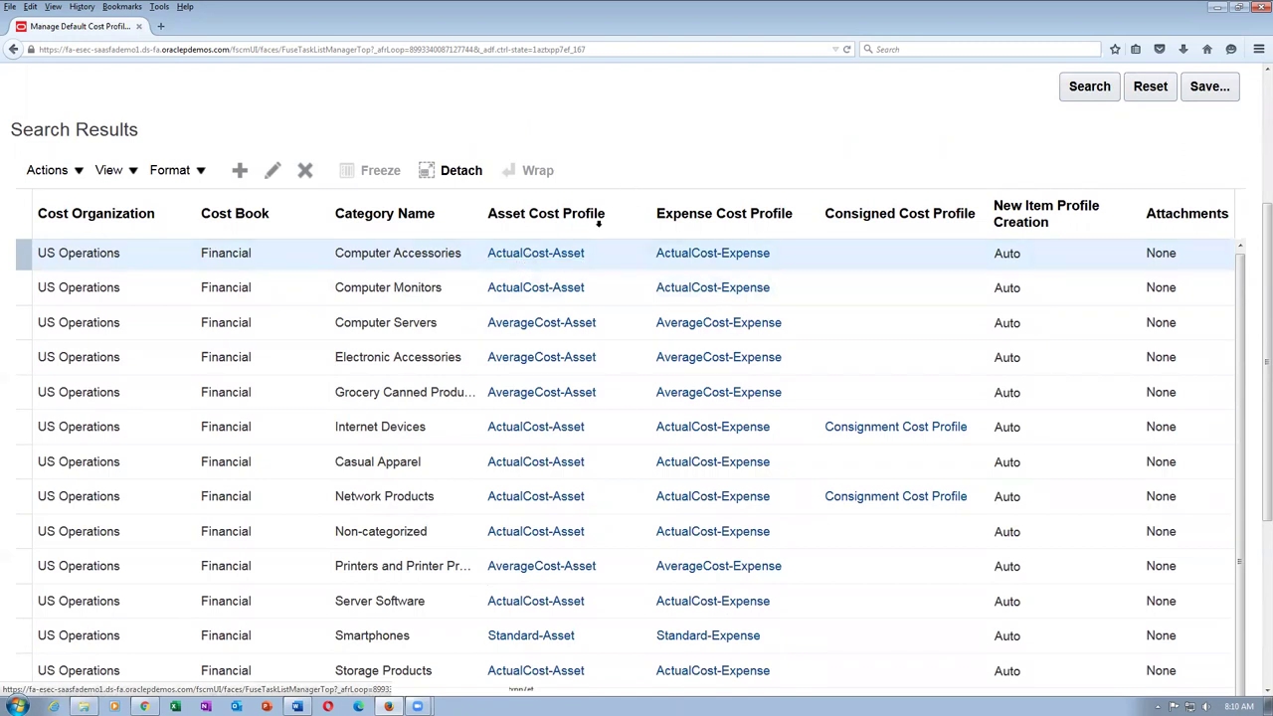
pyautogui.click(558, 256)
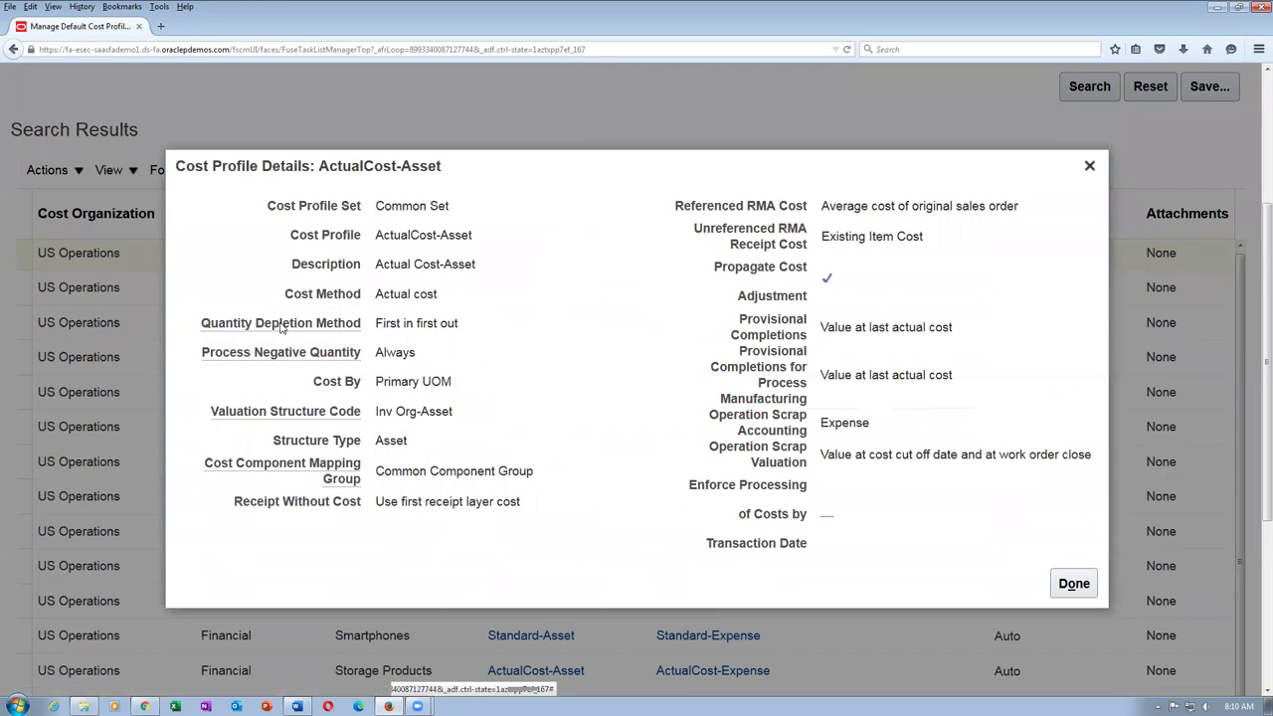
# Highlight the First in first out depletion method, then close the ActualCost-Asset details.
pyautogui.moveTo(376, 323); pyautogui.dragTo(459, 336)
pyautogui.click(452, 360)
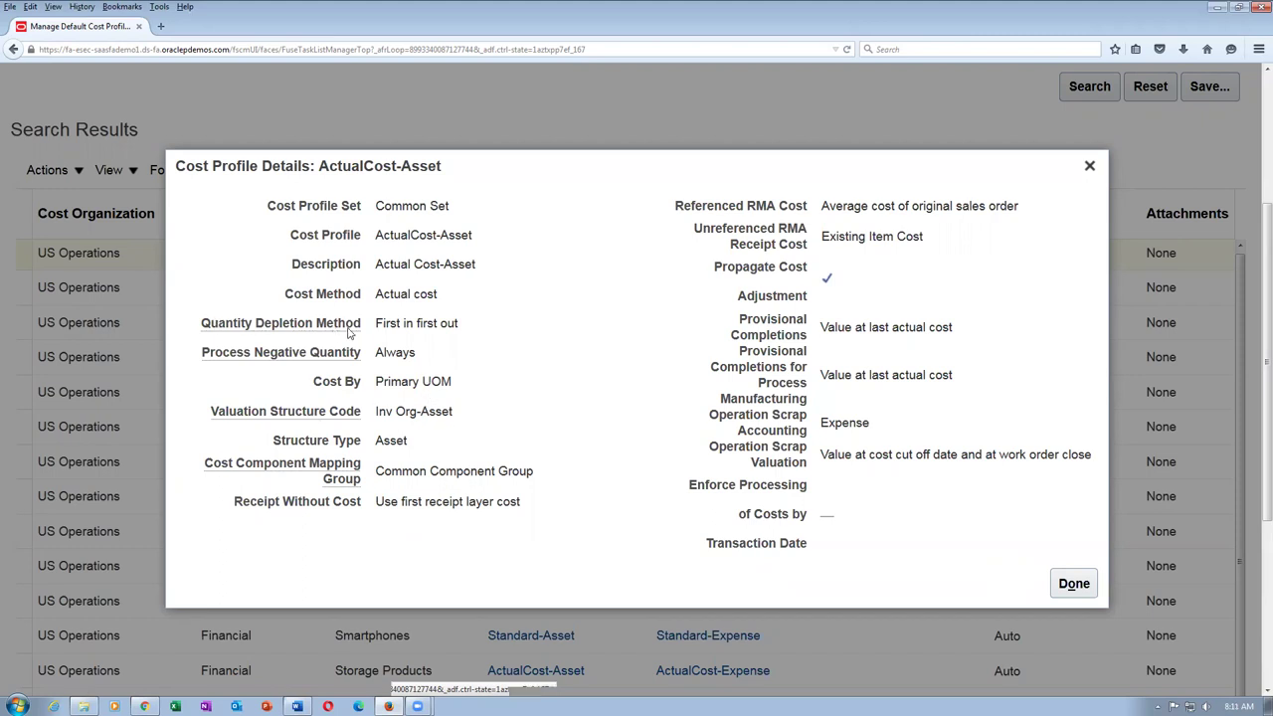
pyautogui.moveTo(376, 323); pyautogui.dragTo(462, 329)
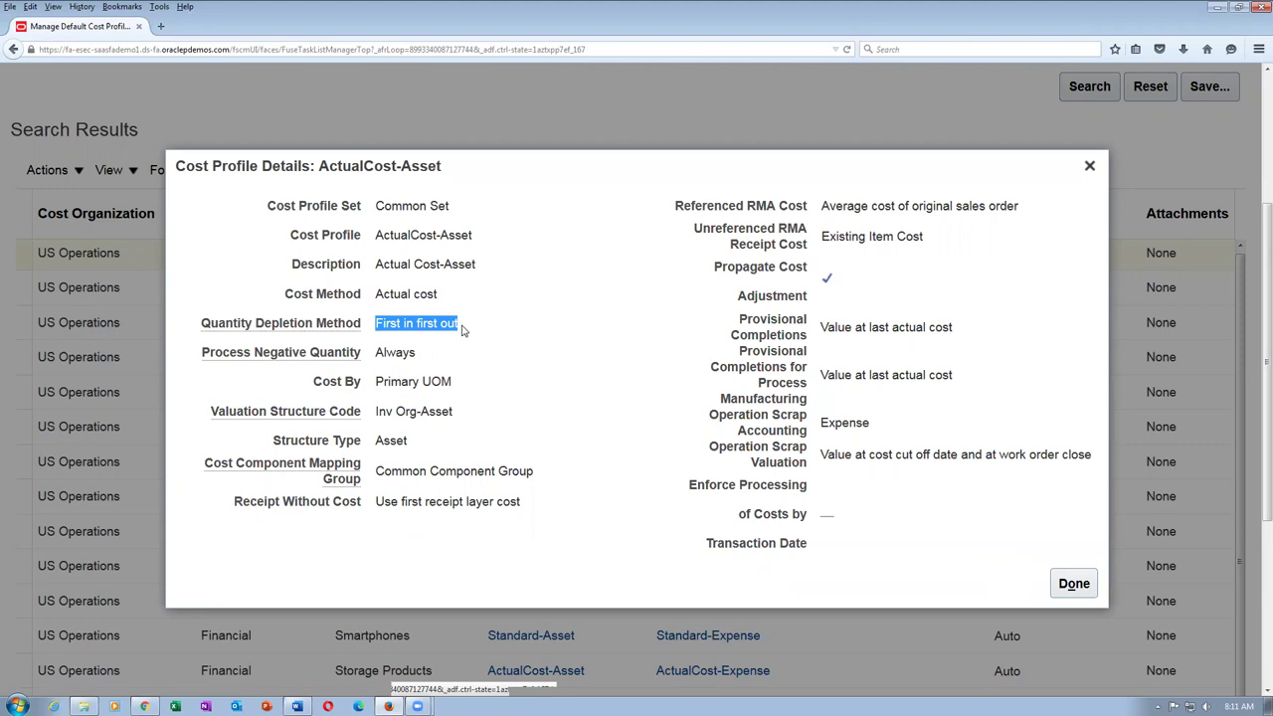
pyautogui.click(398, 300)
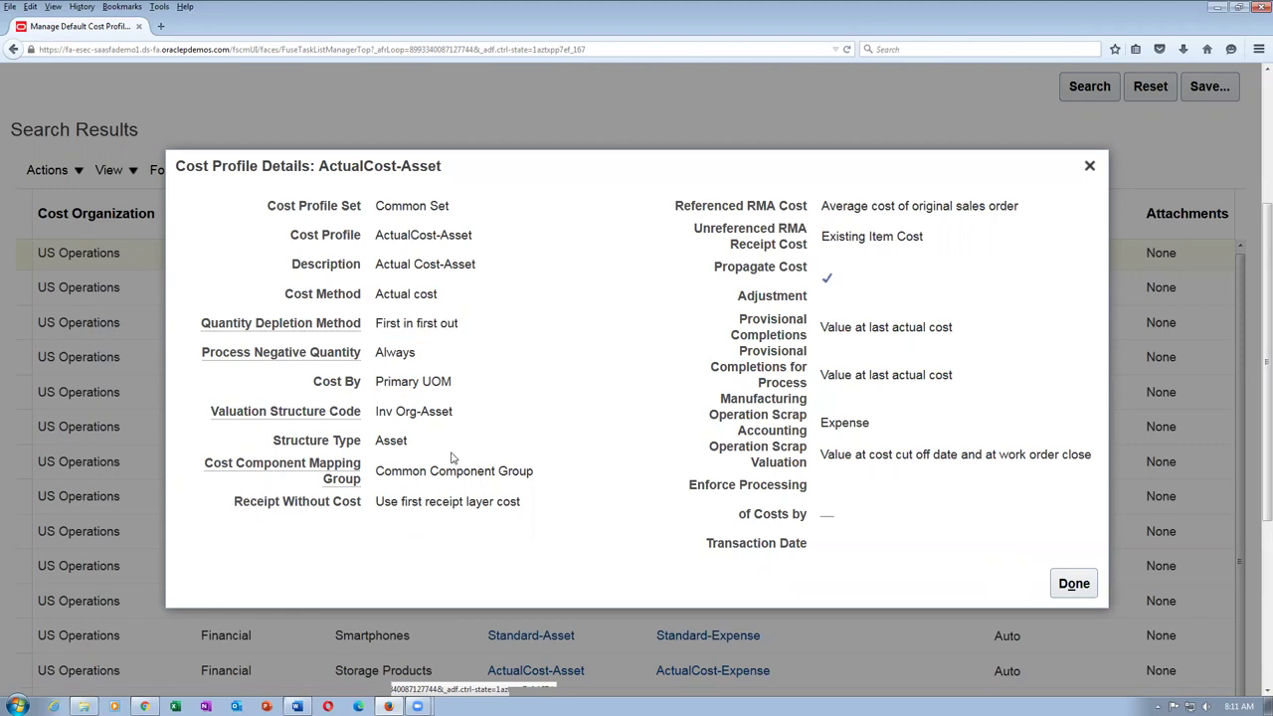
pyautogui.click(1085, 589)
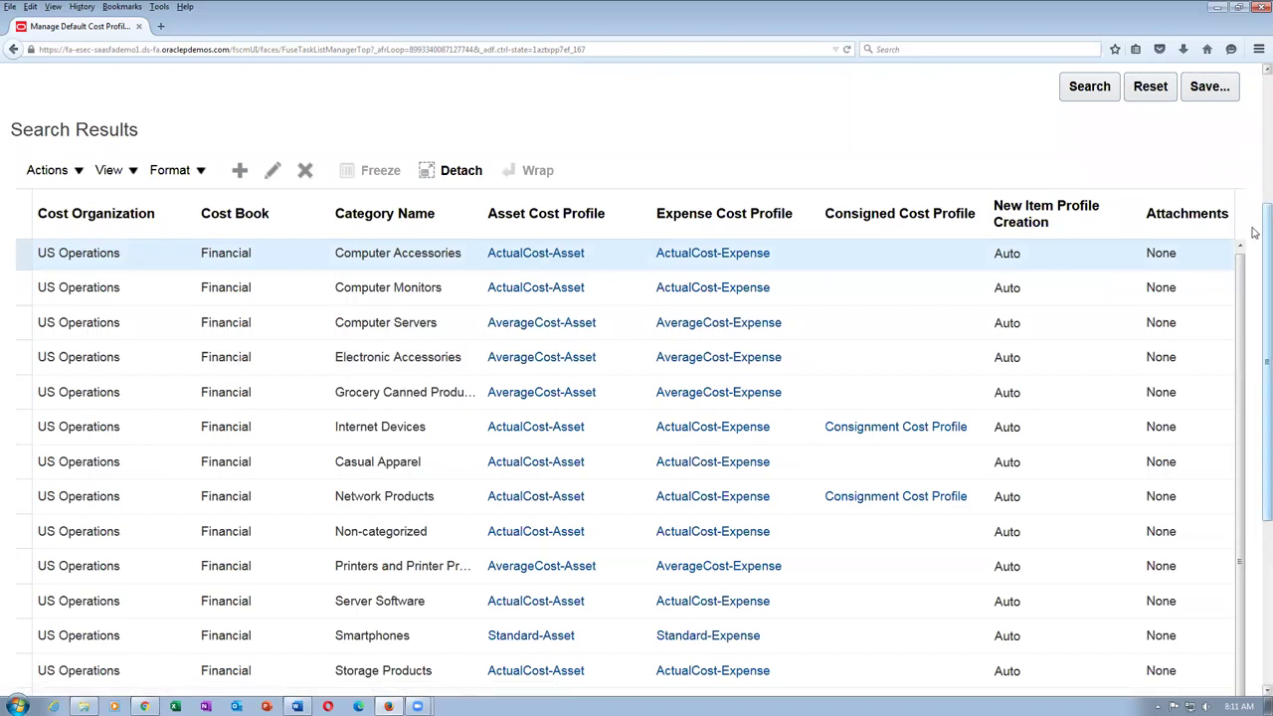
pyautogui.scroll(2, 1255, 109)
# Filter Manage Cost Profiles to names starting with 'Actual' and edit ActualCost-Asset.
pyautogui.scroll(2, 1256, 110)
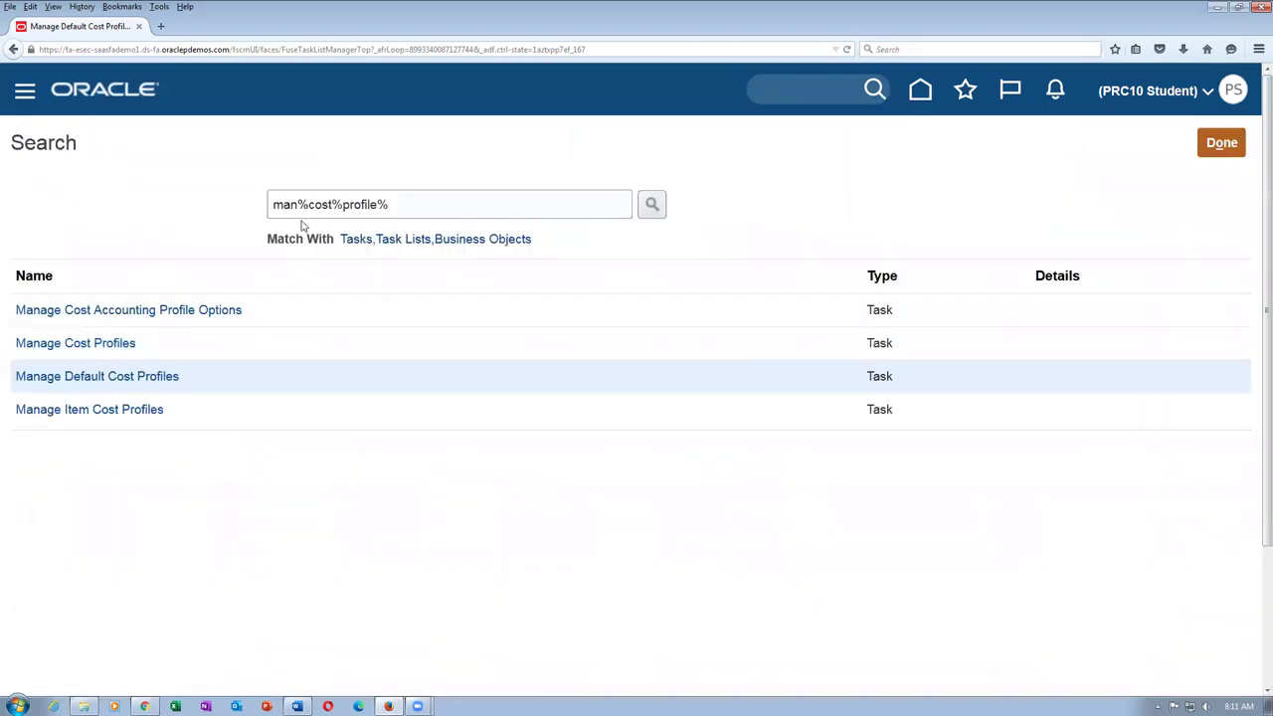
pyautogui.click(88, 346)
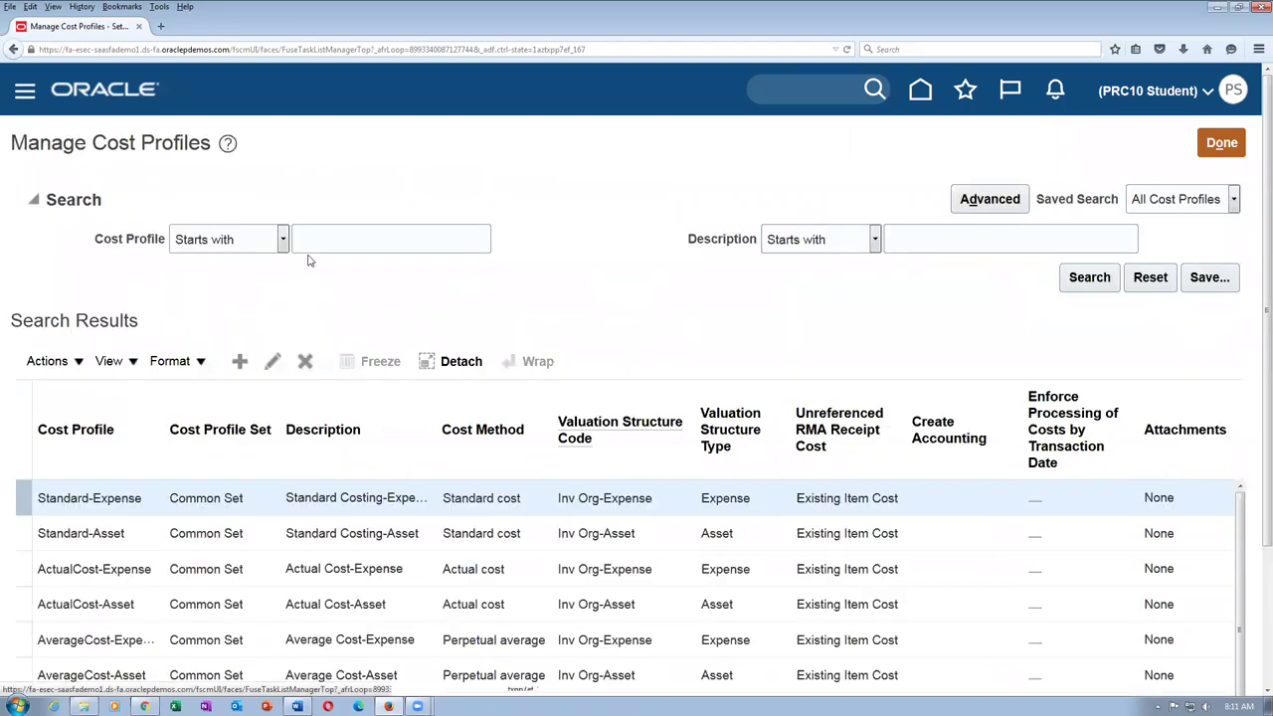
pyautogui.write('Actual')
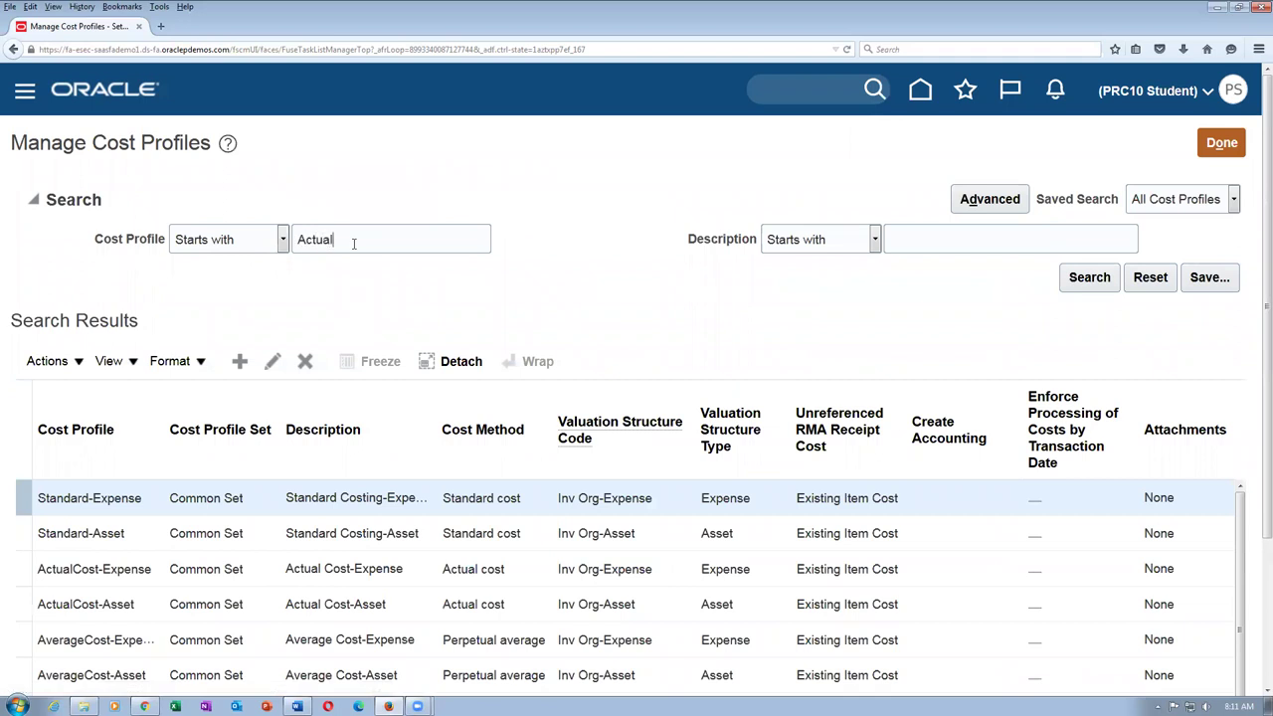
pyautogui.click(1106, 282)
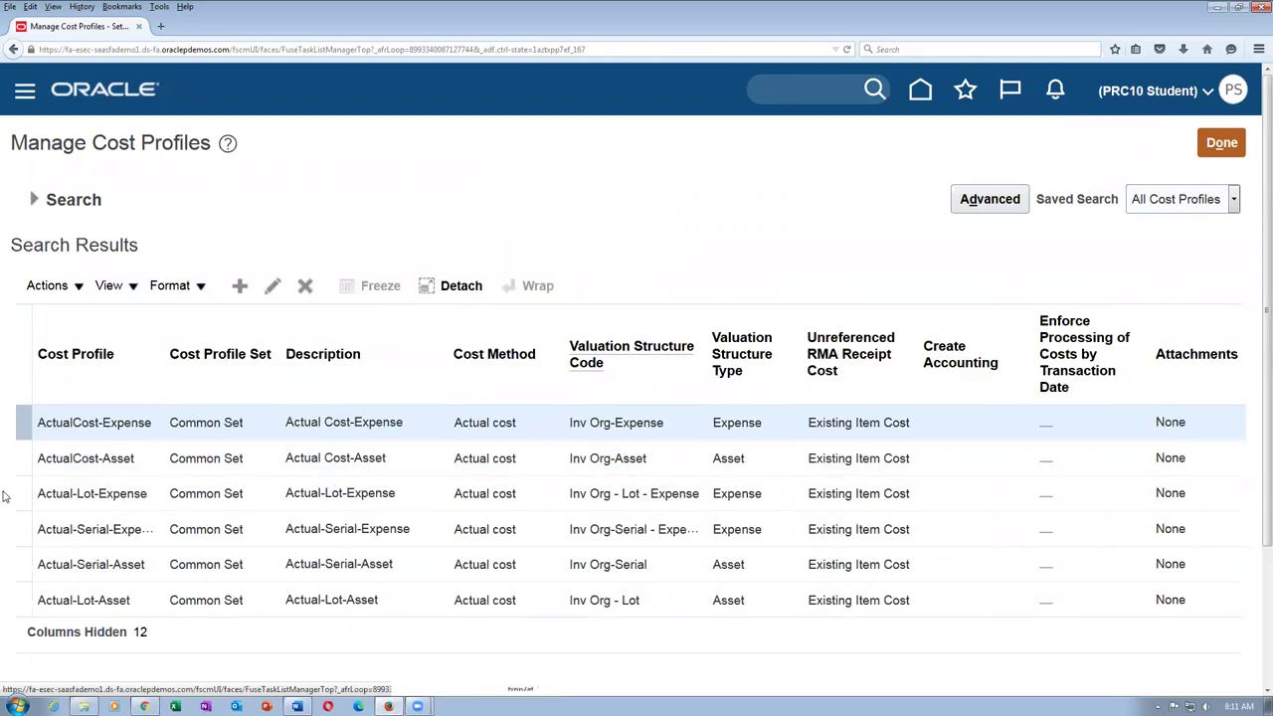
pyautogui.click(20, 460)
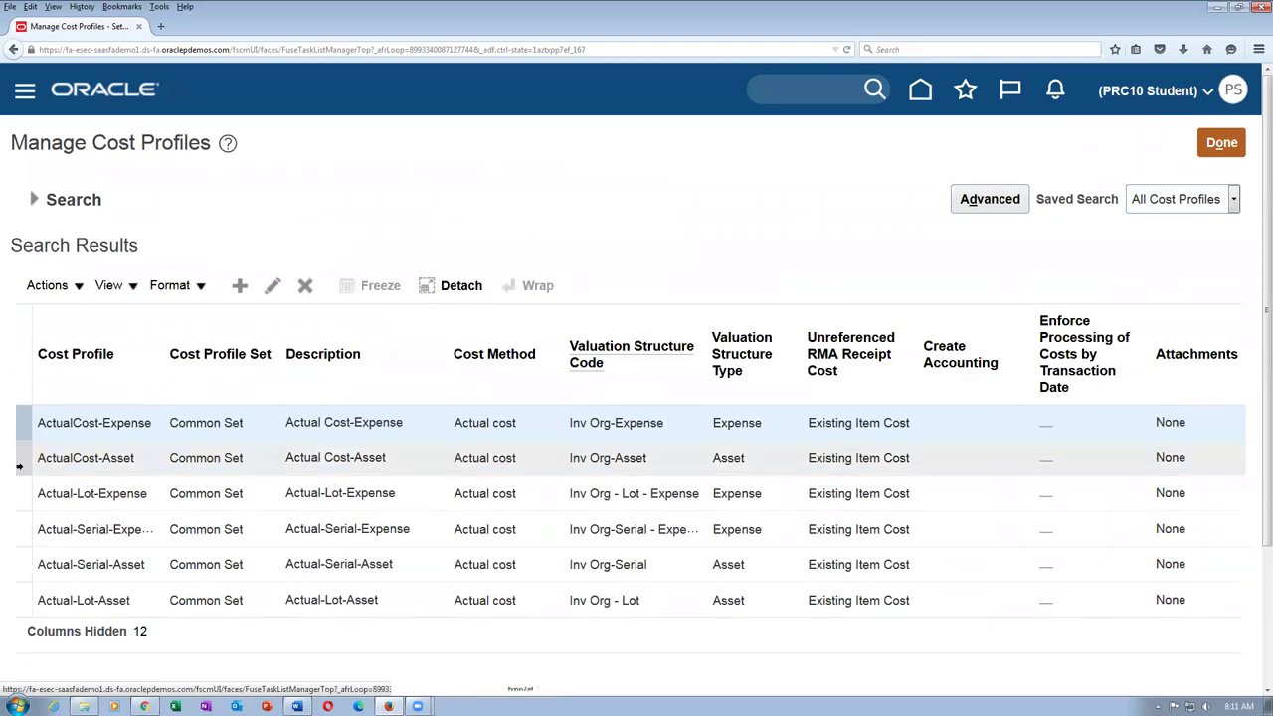
pyautogui.click(273, 288)
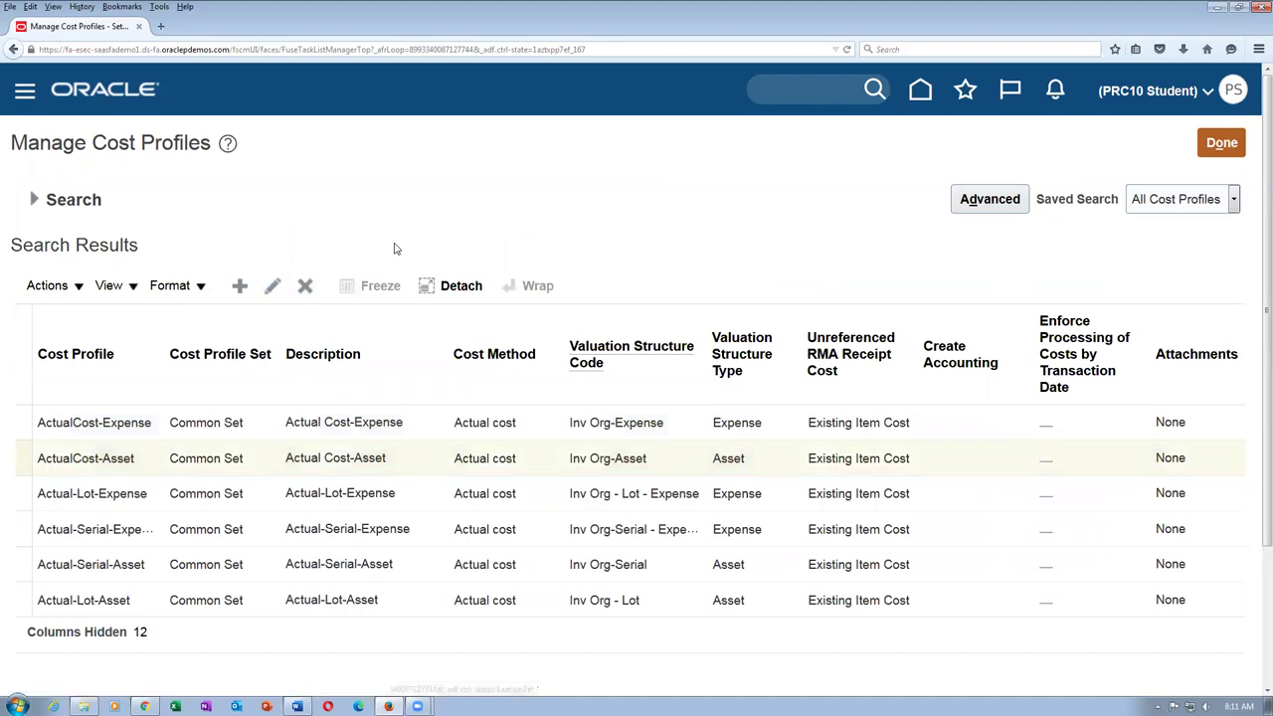
pyautogui.scroll(-1, 413, 337)
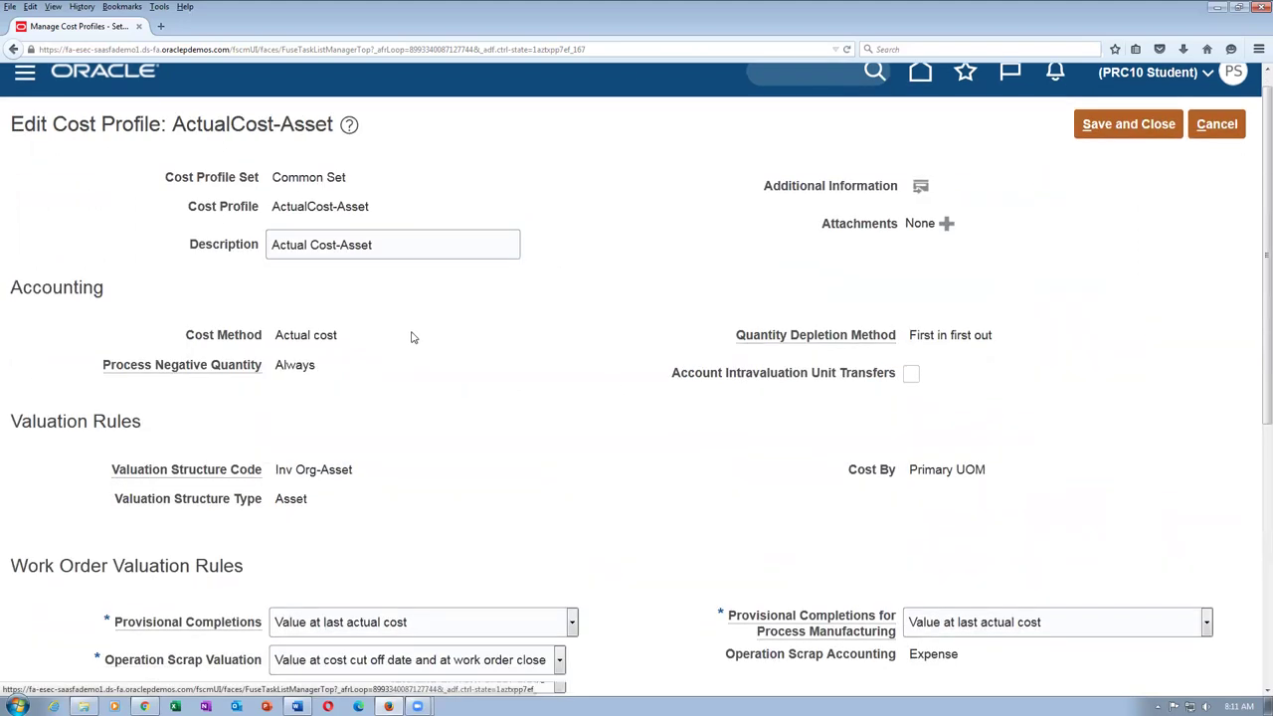
pyautogui.scroll(-2, 413, 338)
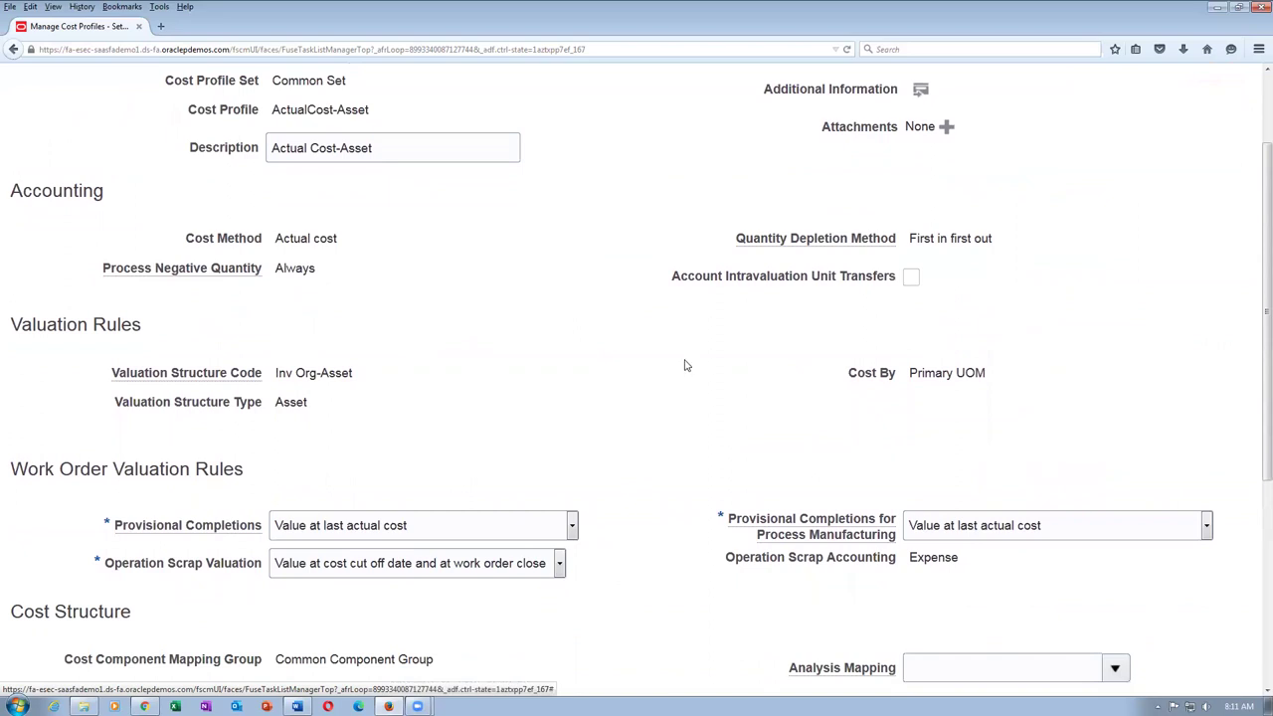
pyautogui.scroll(3, 683, 364)
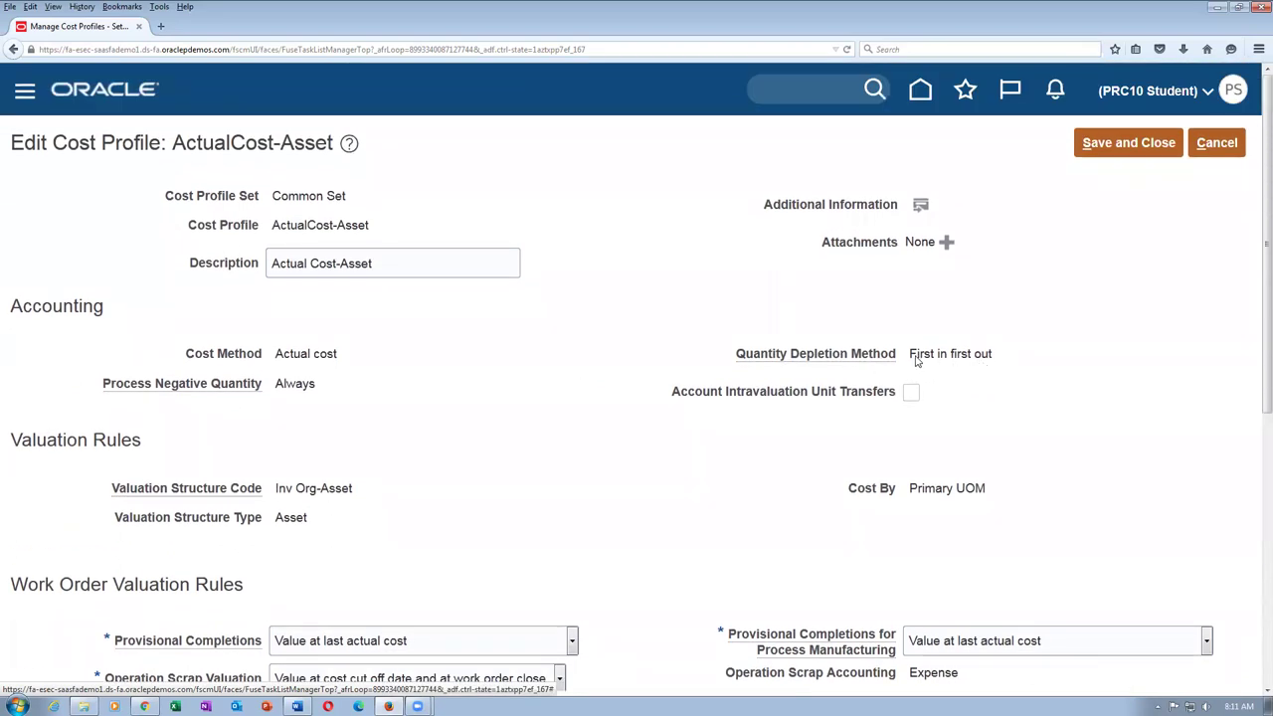
pyautogui.moveTo(289, 355); pyautogui.dragTo(320, 364)
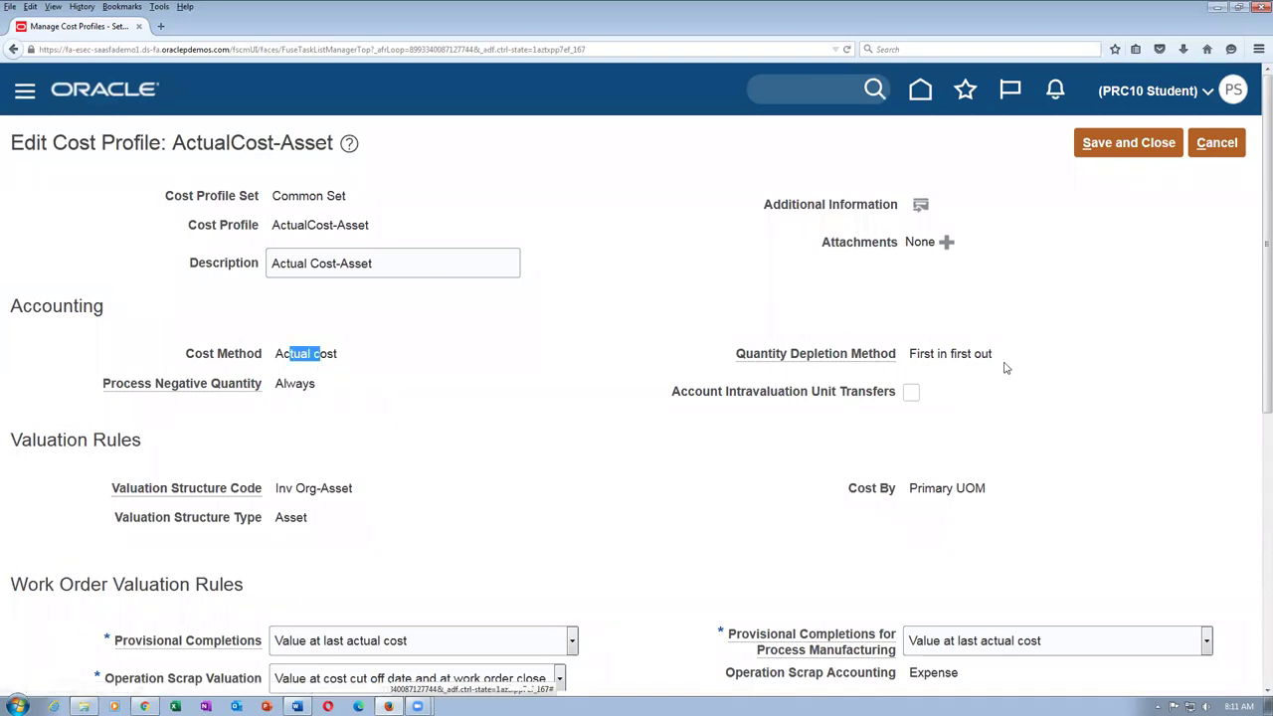
pyautogui.click(444, 455)
pyautogui.scroll(-3, 445, 454)
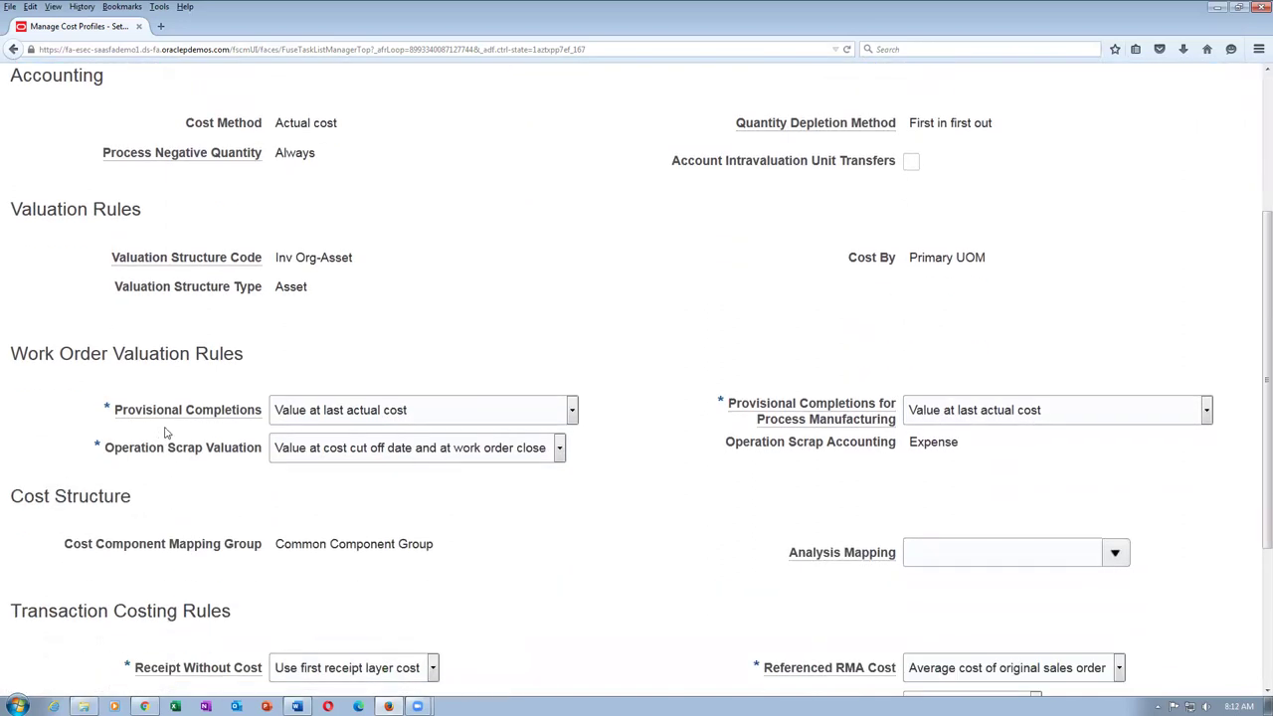
pyautogui.click(572, 416)
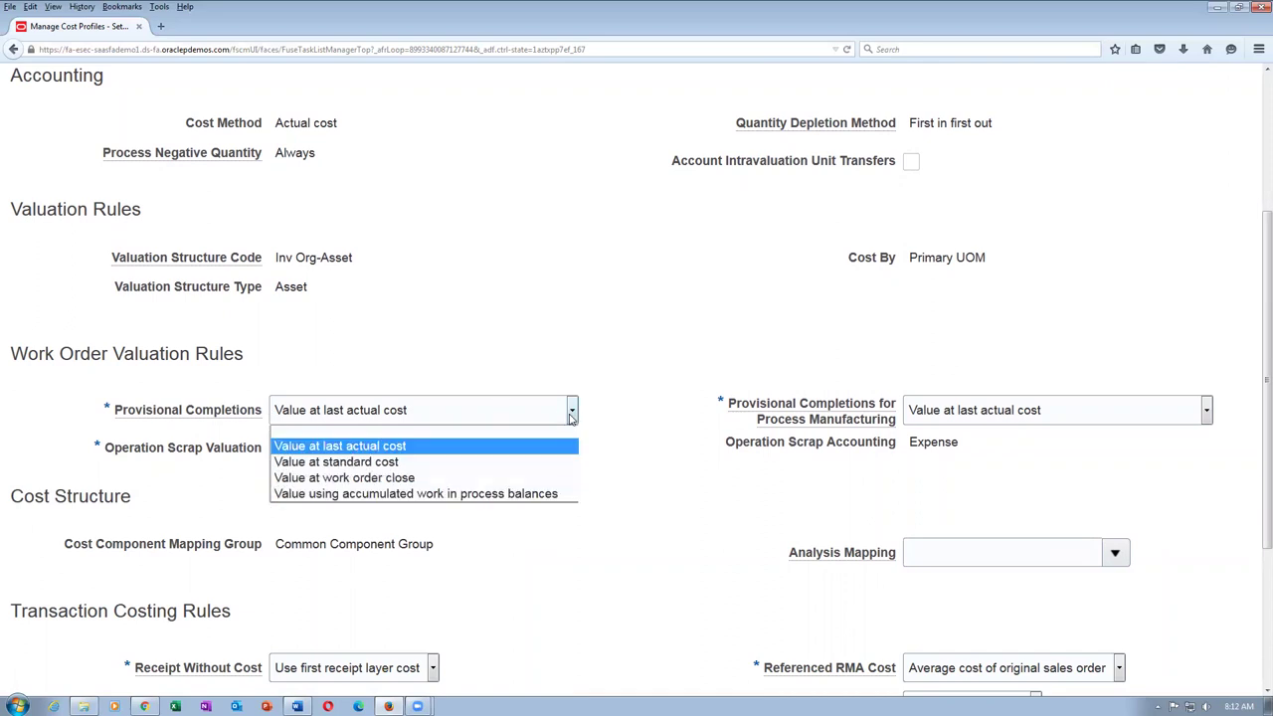
pyautogui.click(572, 415)
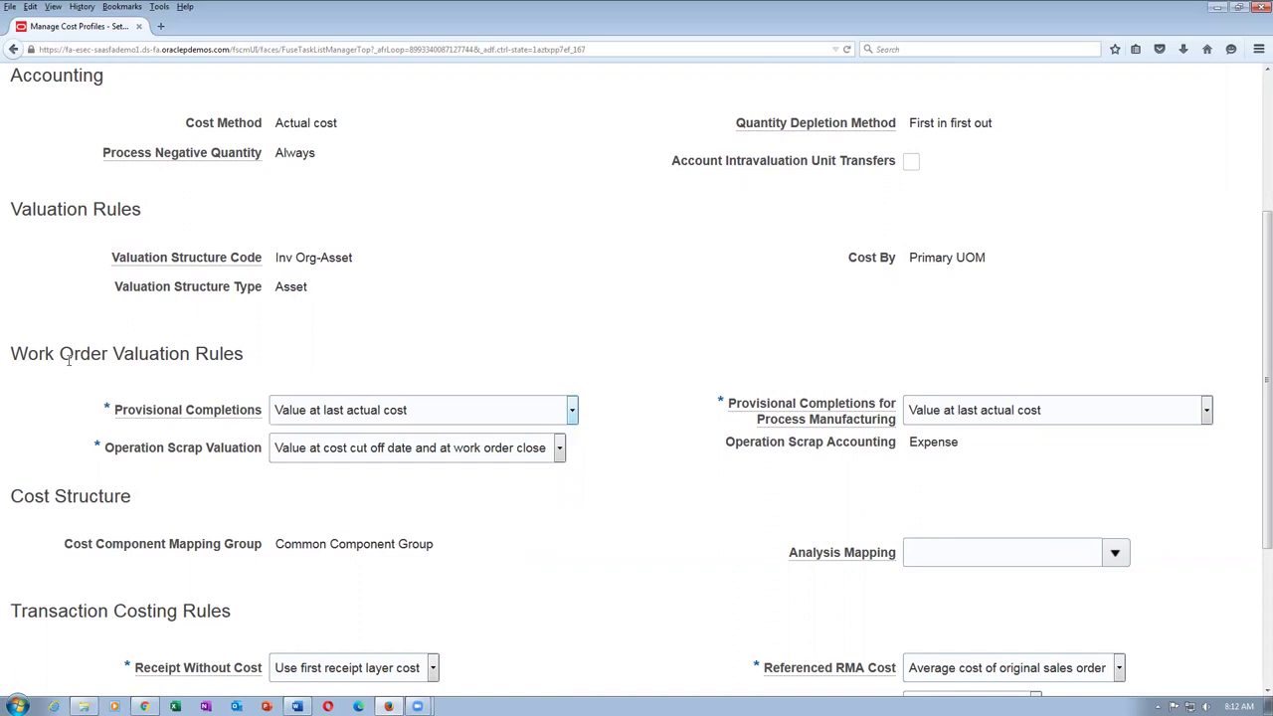
pyautogui.scroll(-4, 460, 571)
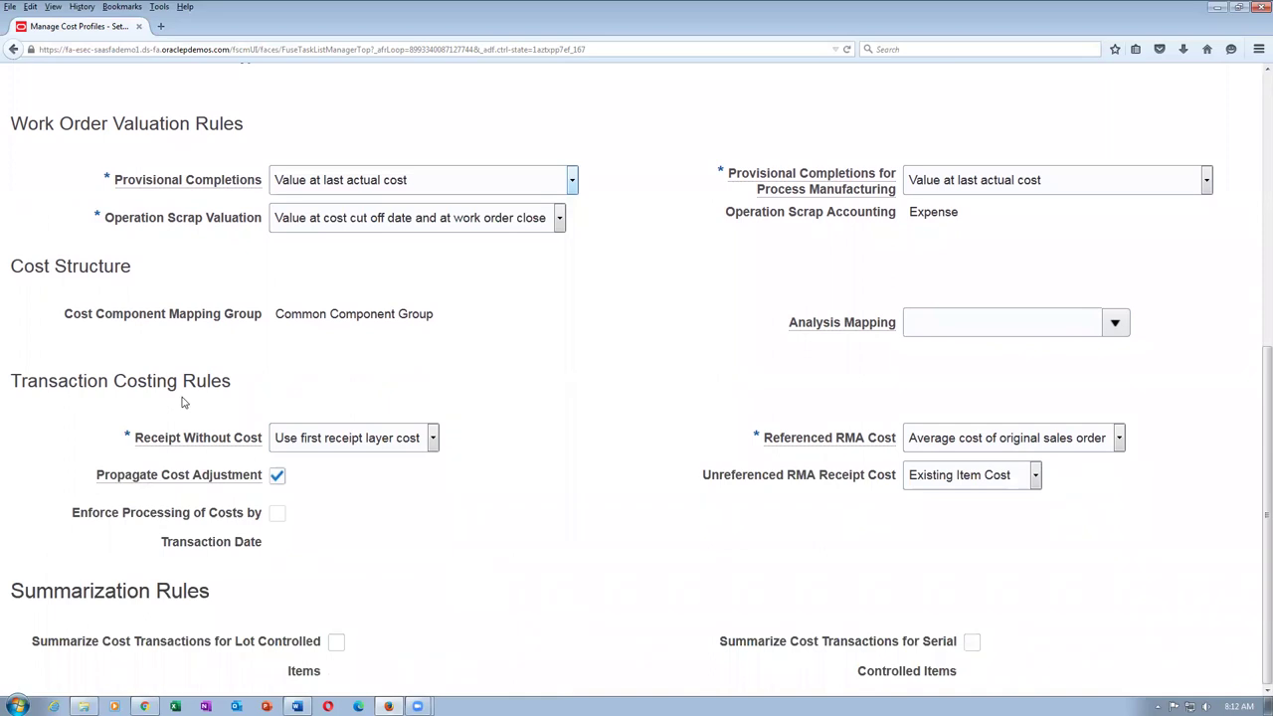
pyautogui.moveTo(57, 381); pyautogui.dragTo(110, 382)
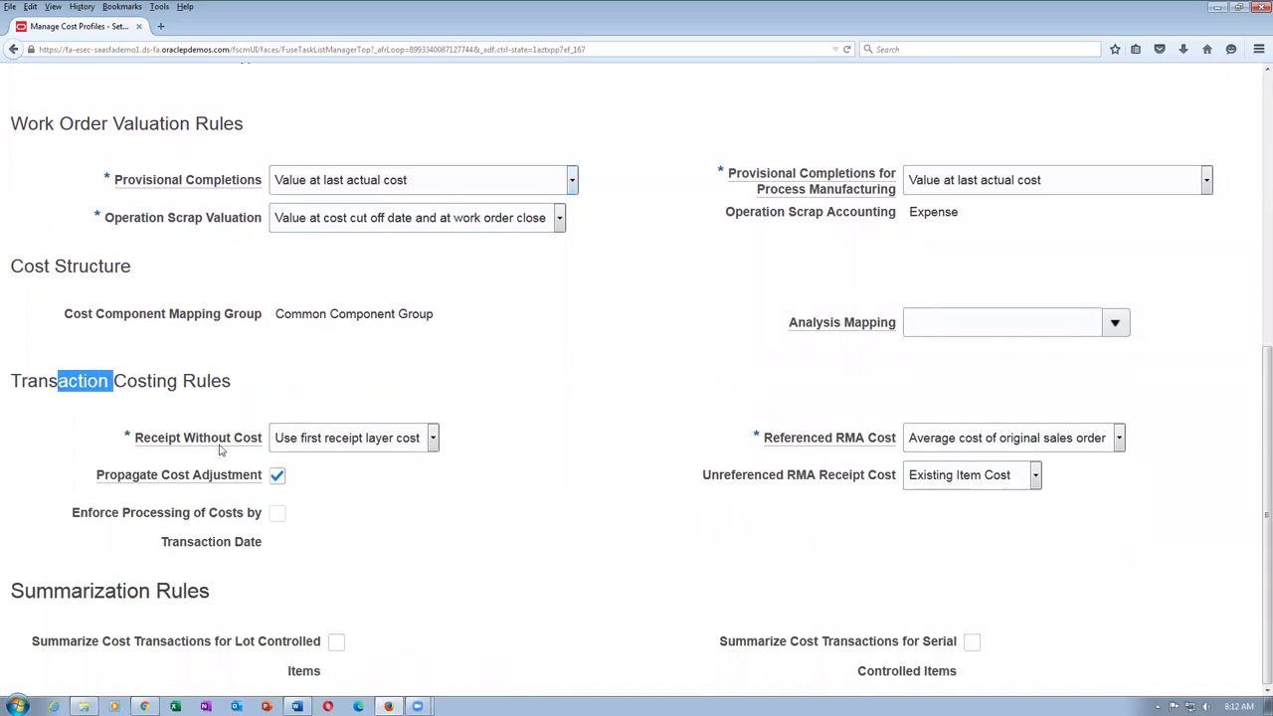
pyautogui.click(432, 442)
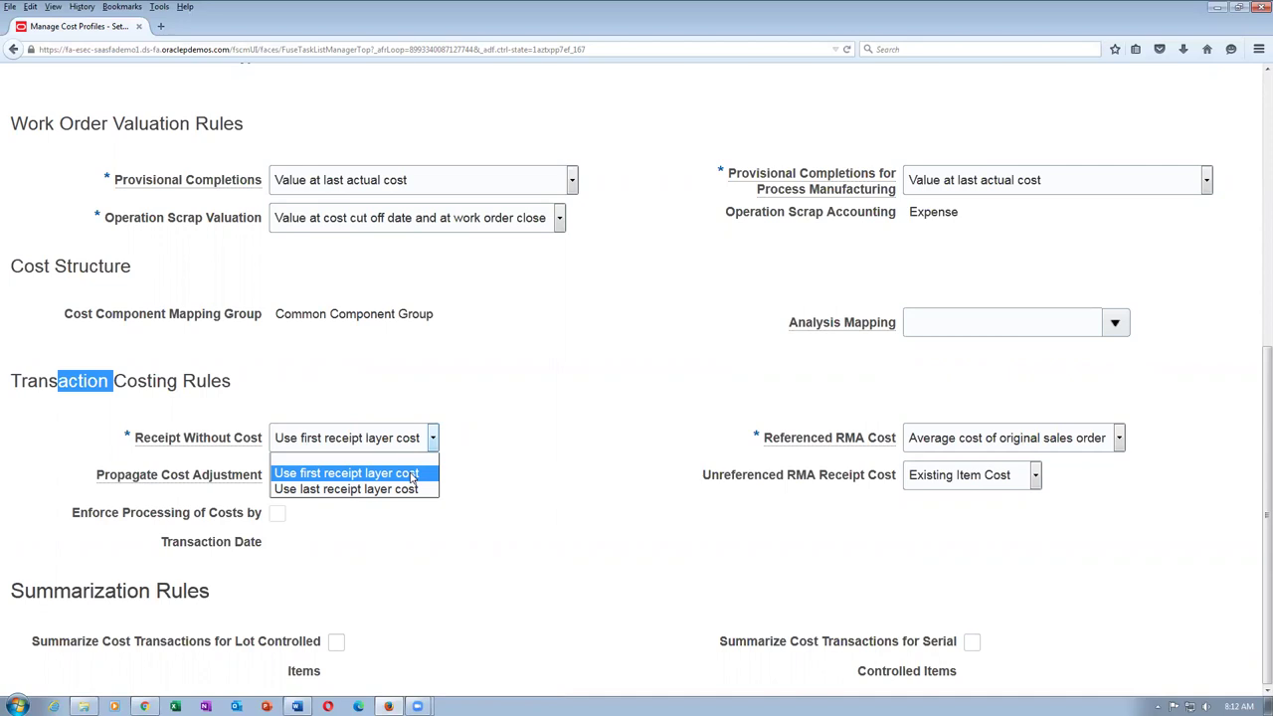
pyautogui.click(105, 440)
pyautogui.click(55, 381)
pyautogui.moveTo(49, 381); pyautogui.dragTo(199, 381)
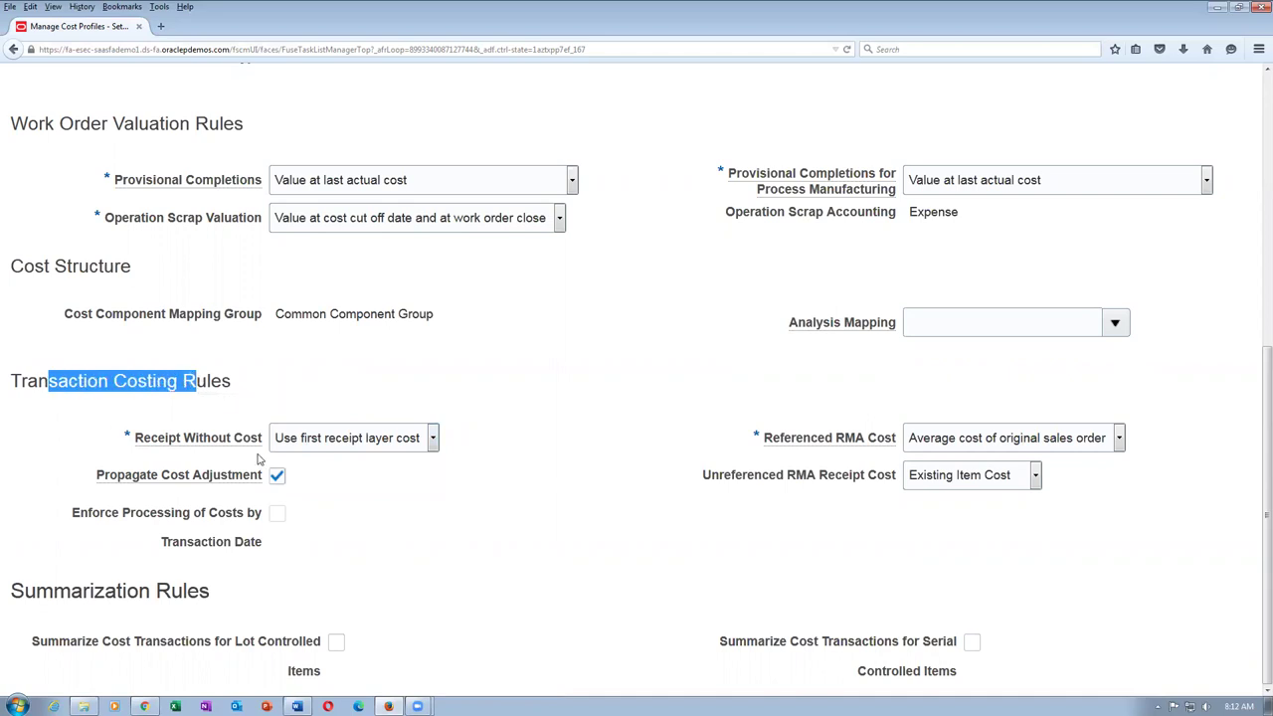
pyautogui.click(433, 439)
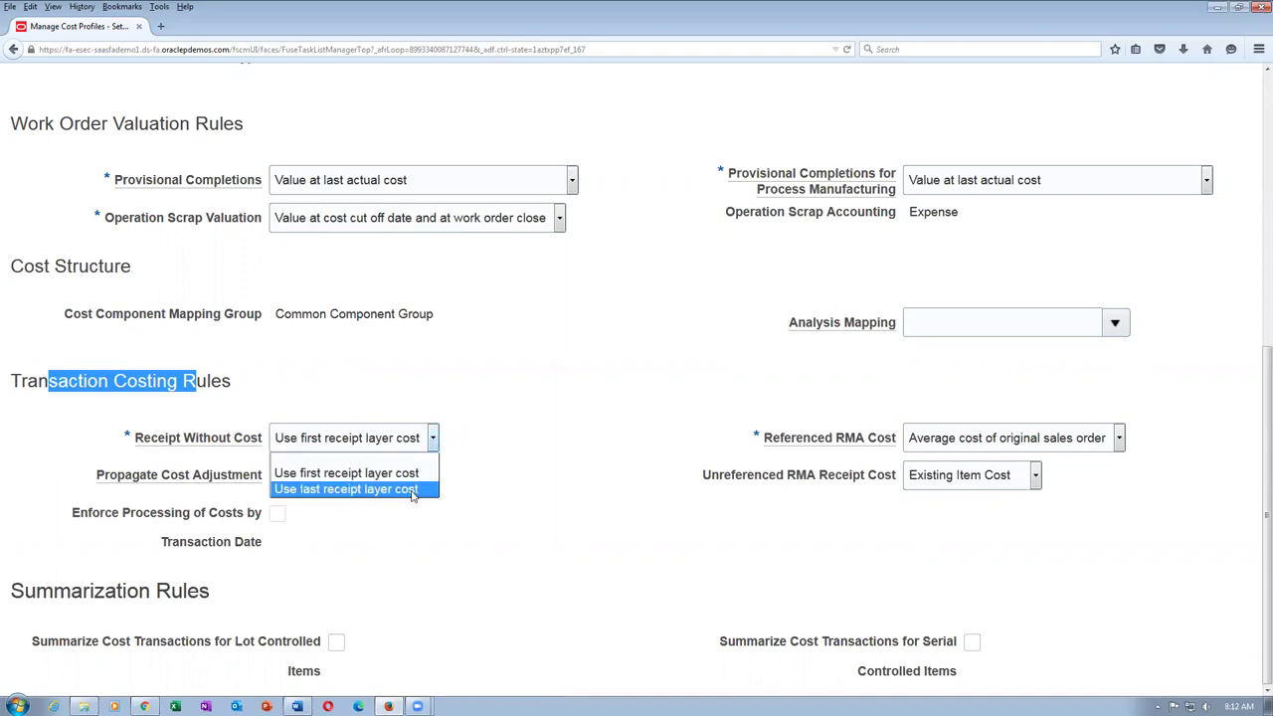
pyautogui.click(401, 547)
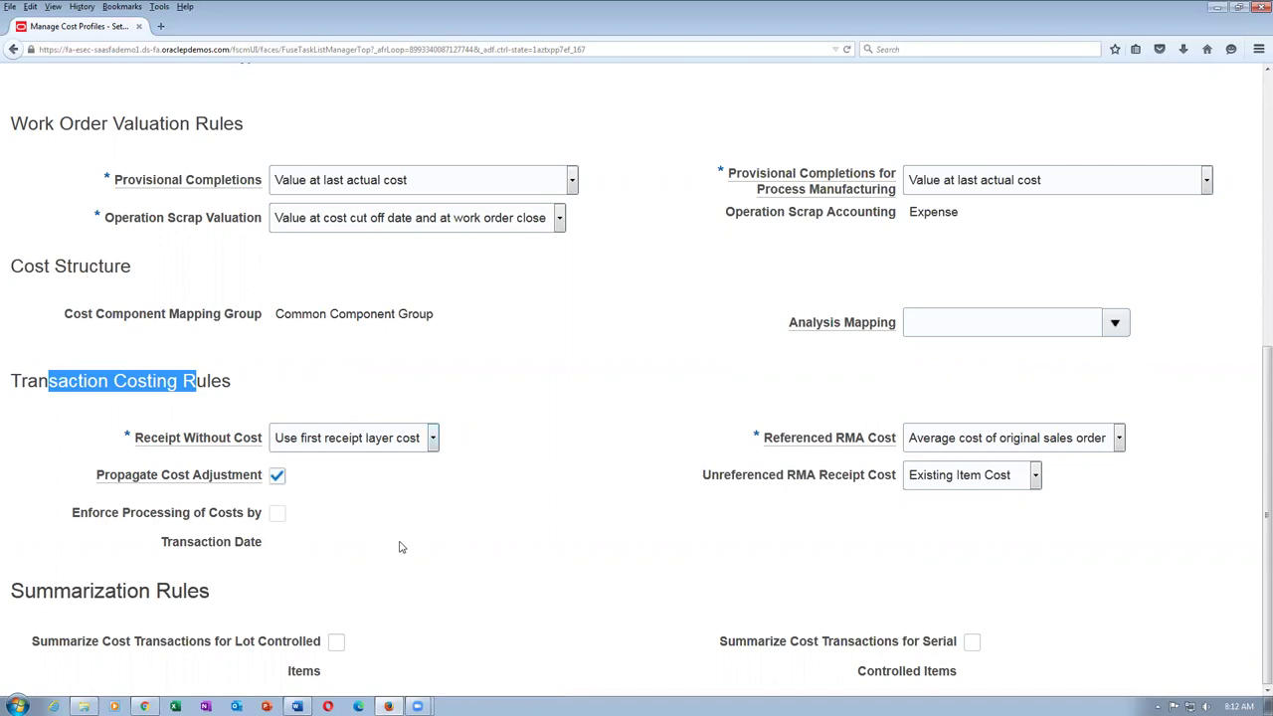
pyautogui.click(402, 547)
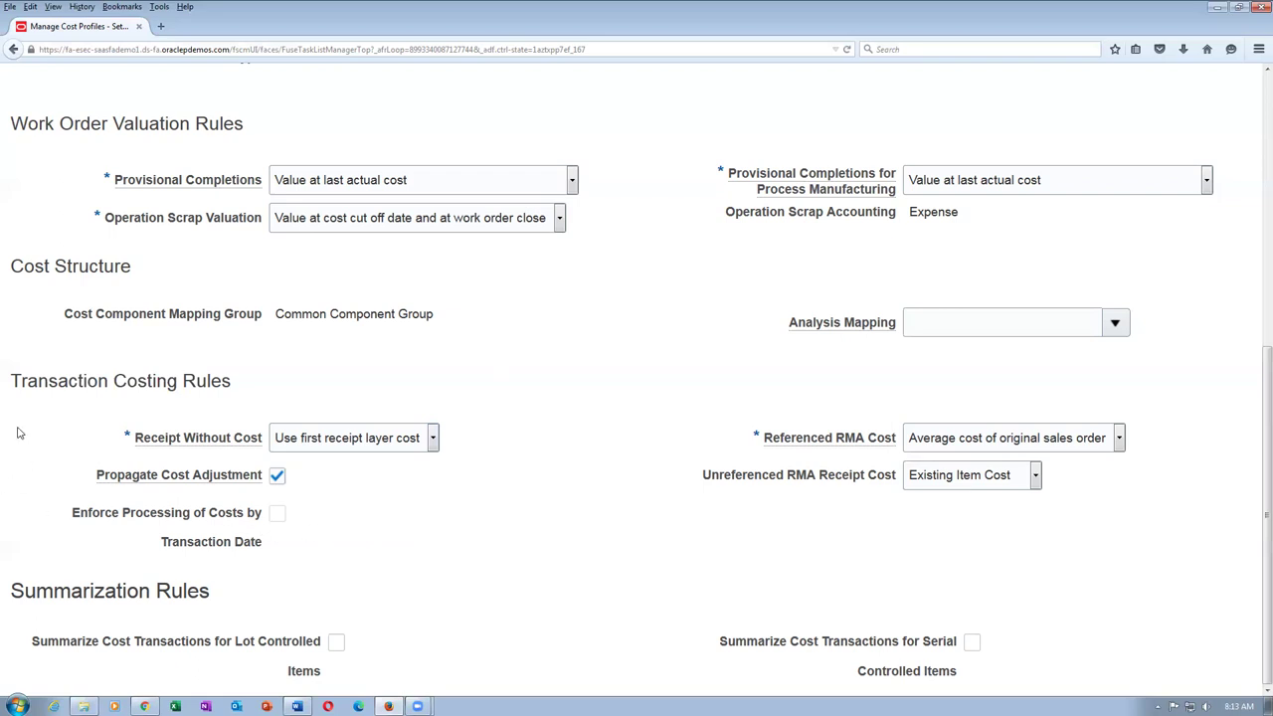
pyautogui.moveTo(138, 438); pyautogui.dragTo(225, 454)
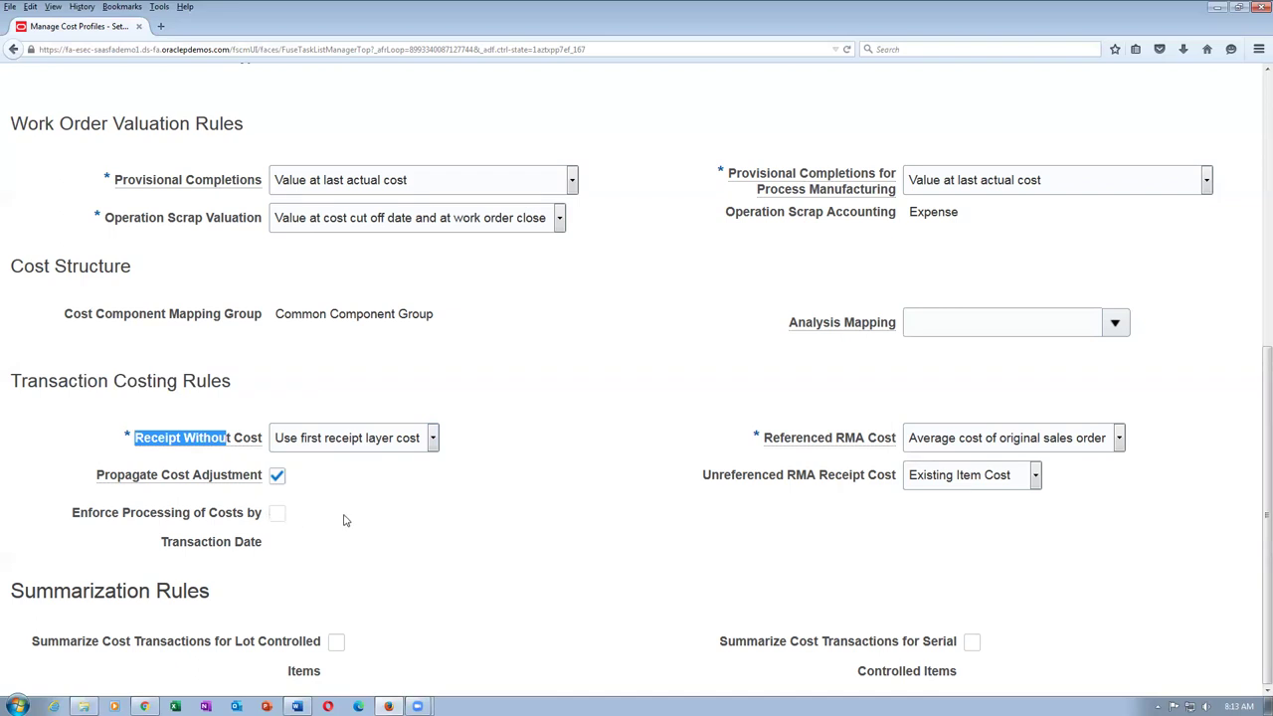
pyautogui.scroll(5, 345, 521)
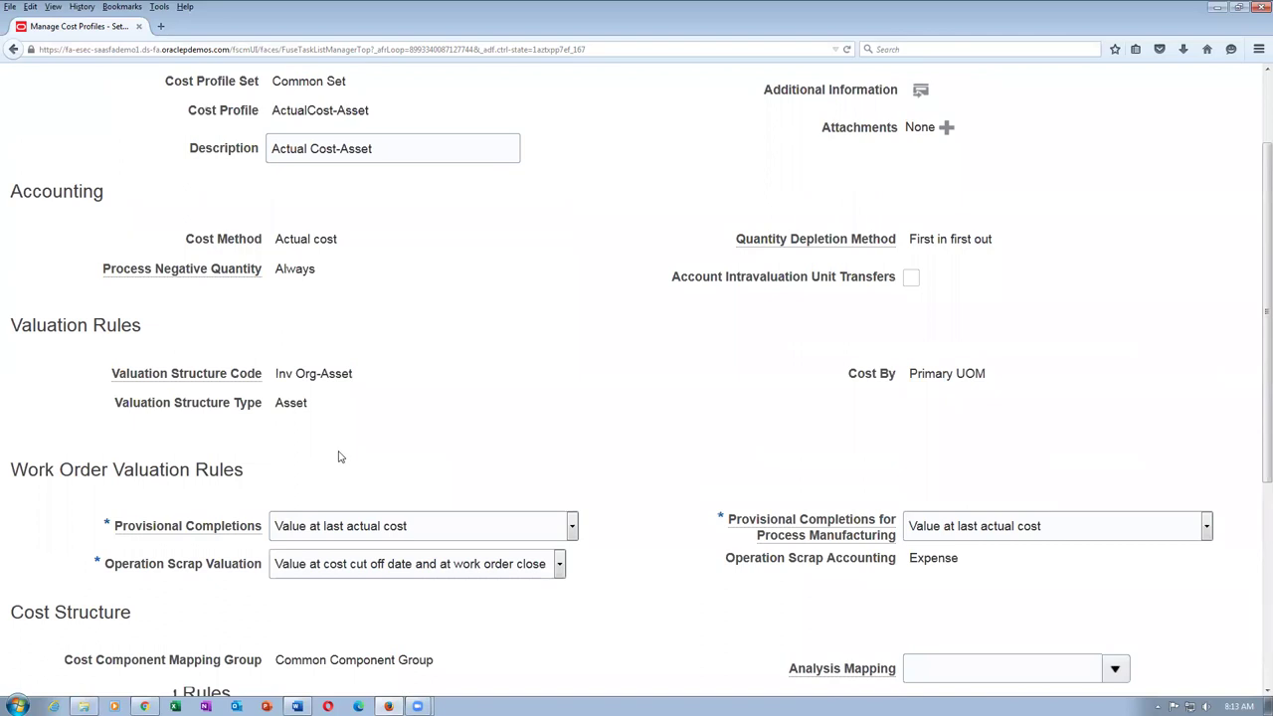
pyautogui.scroll(2, 339, 456)
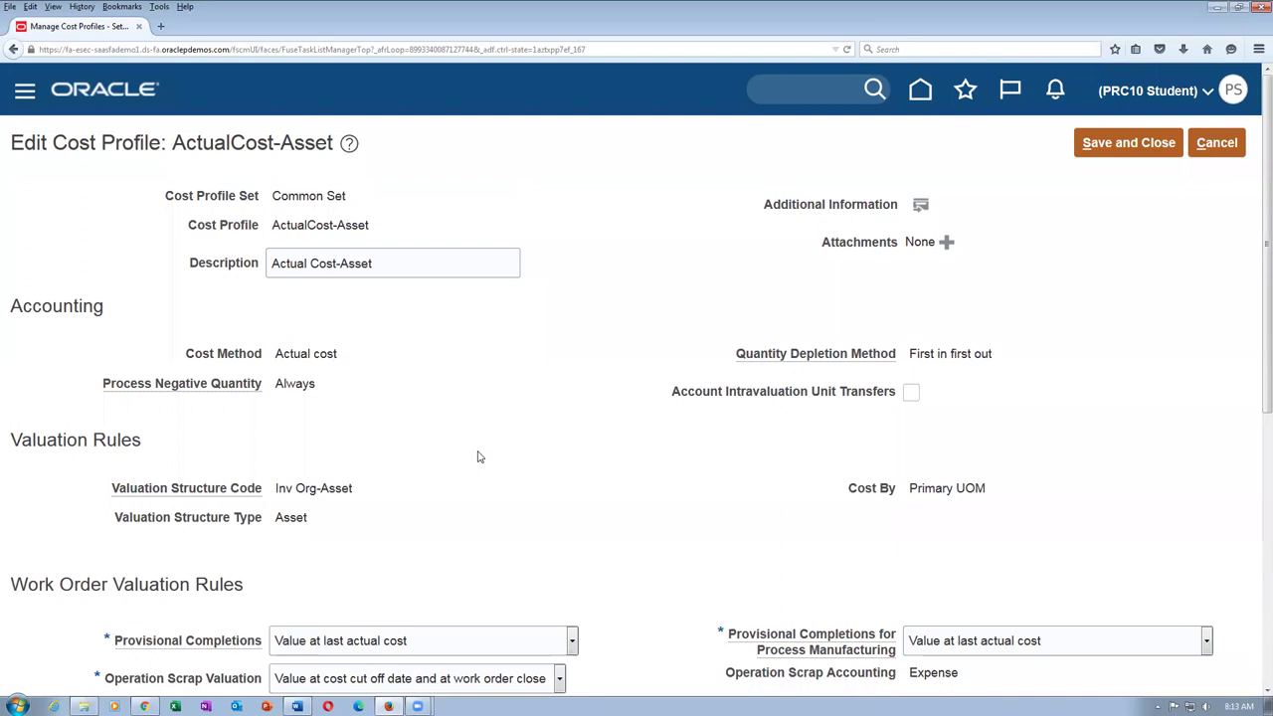
pyautogui.scroll(-6, 477, 457)
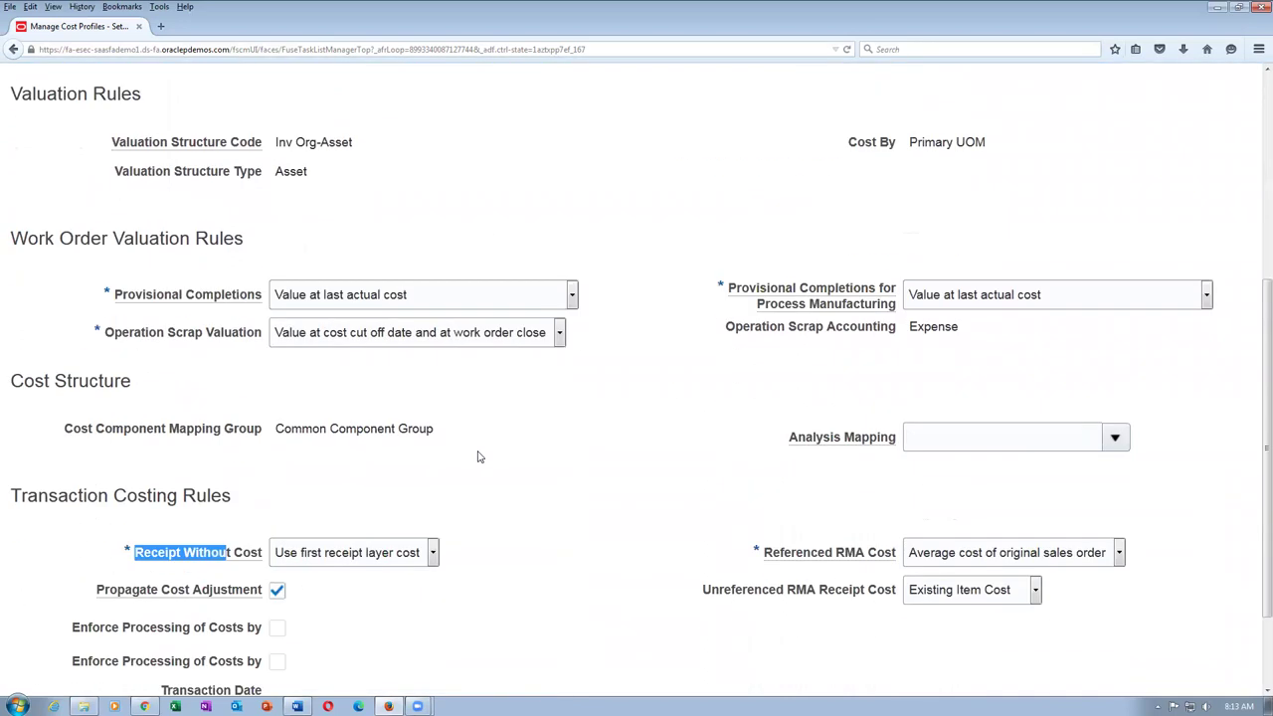
pyautogui.click(169, 514)
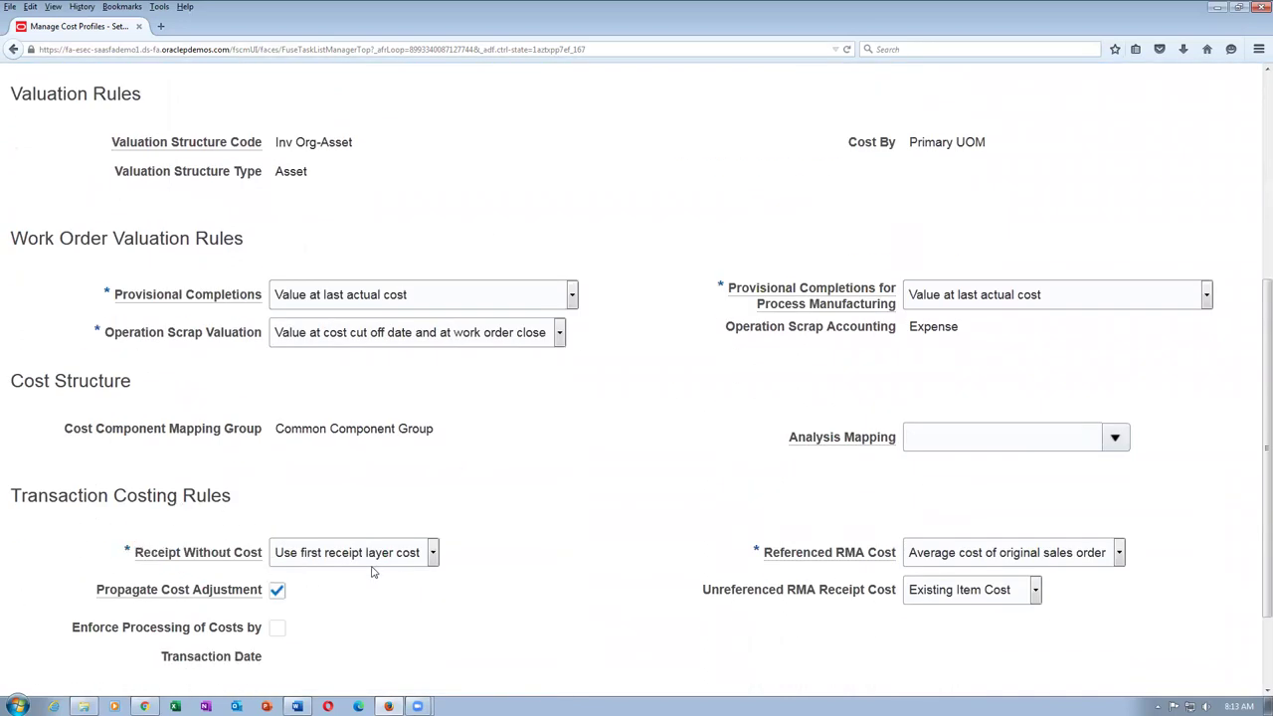
pyautogui.scroll(6, 767, 520)
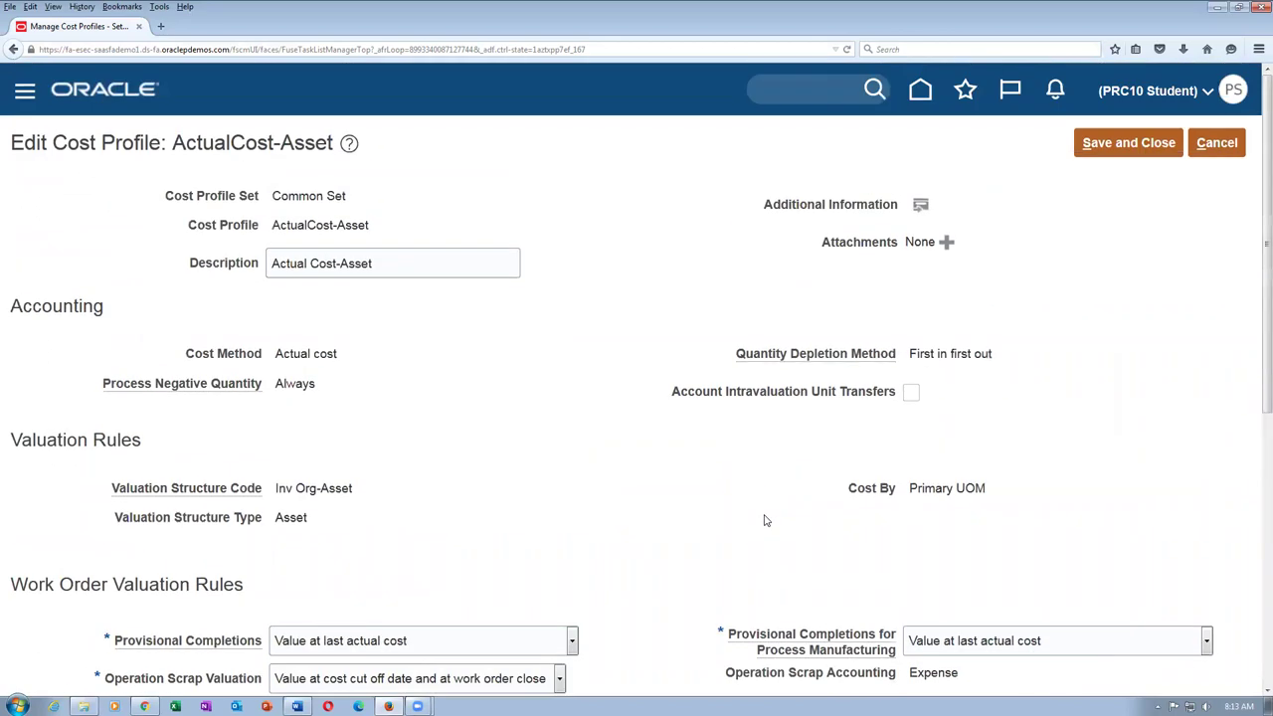
pyautogui.click(1211, 149)
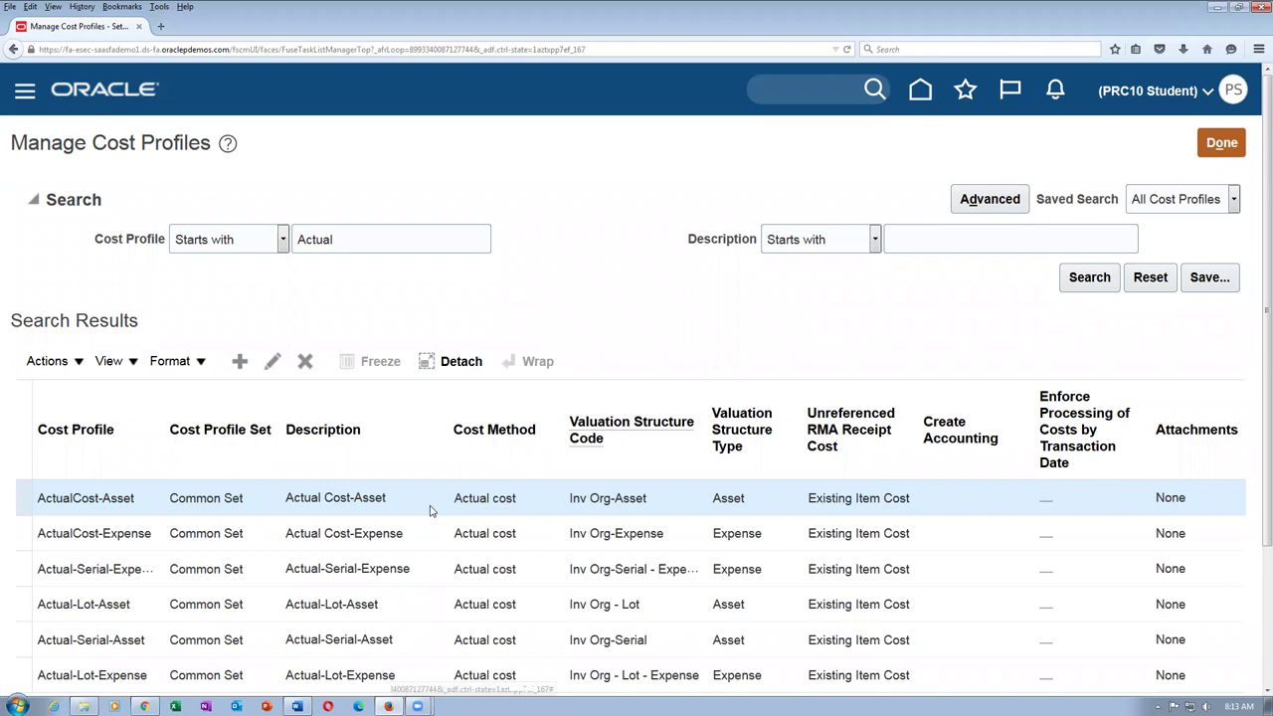
# Close the cost profiles list and go to Manage Default Cost Profiles.
pyautogui.click(1229, 145)
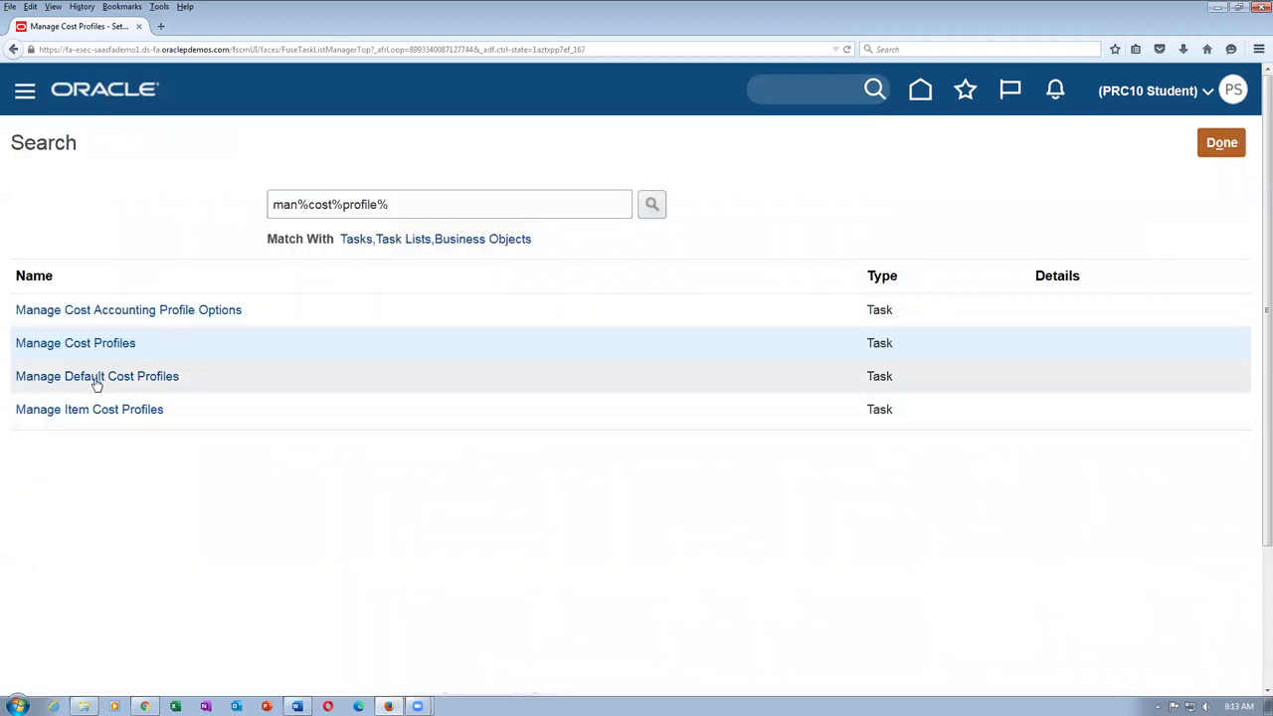
pyautogui.click(97, 377)
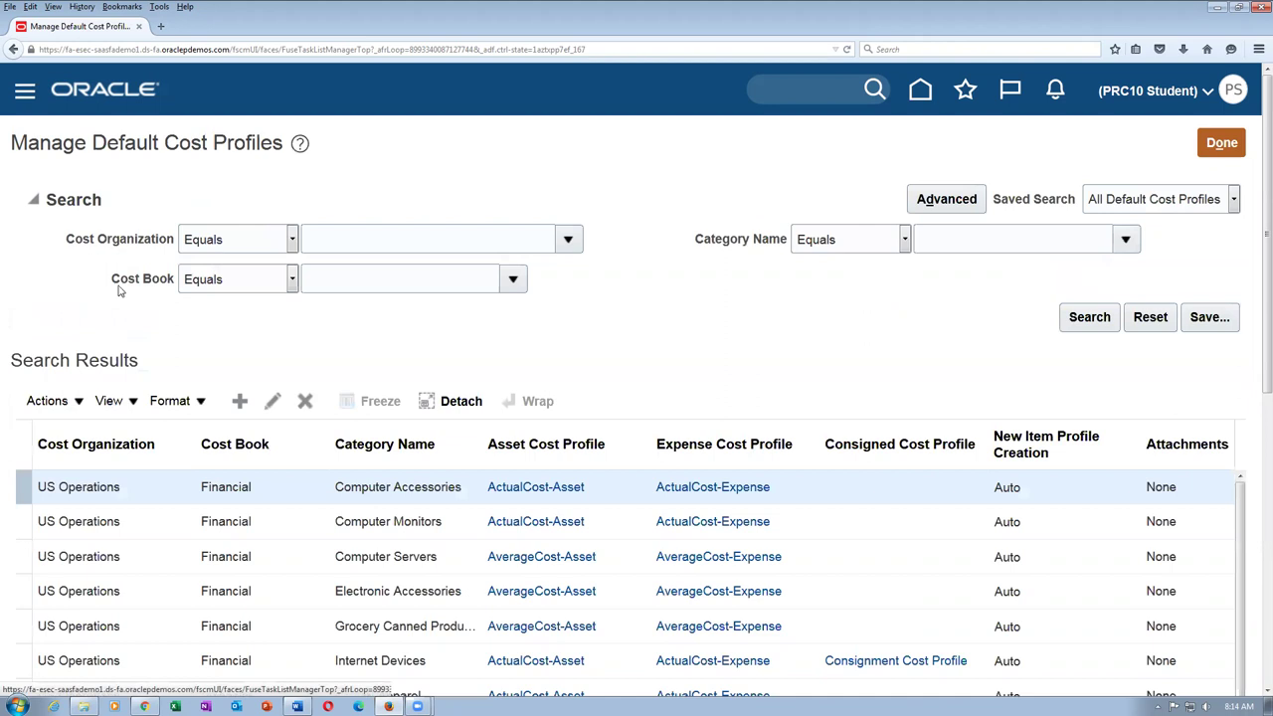
# Add a new default cost profile from the Search Results toolbar.
pyautogui.click(240, 403)
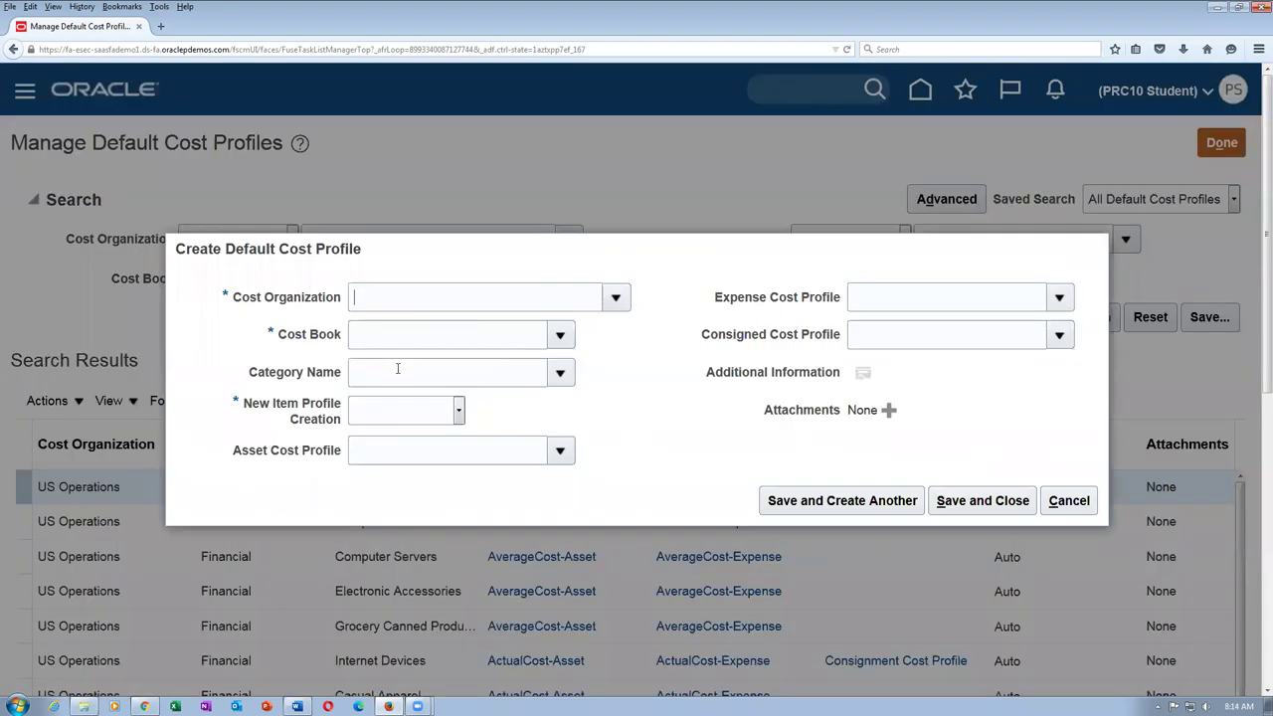
# Cancel the Create Default Cost Profile dialog, leaving New Item Profile Creation unchanged.
pyautogui.click(396, 416)
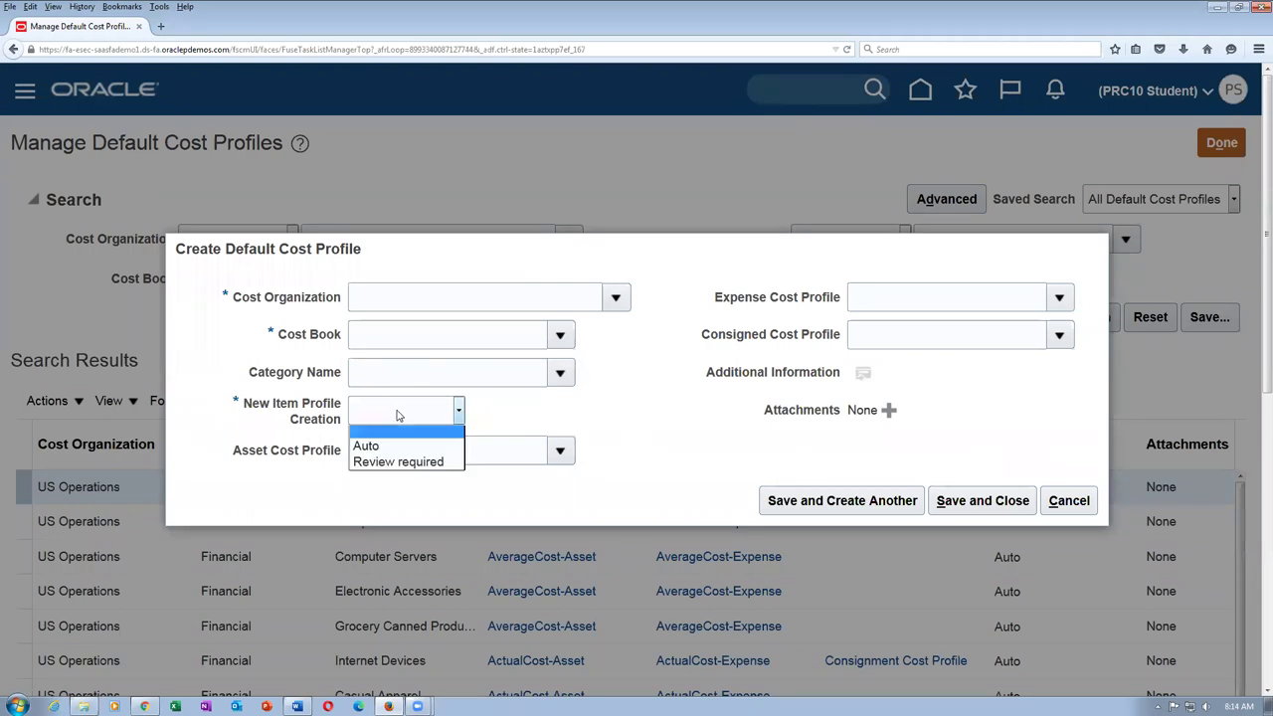
pyautogui.click(397, 416)
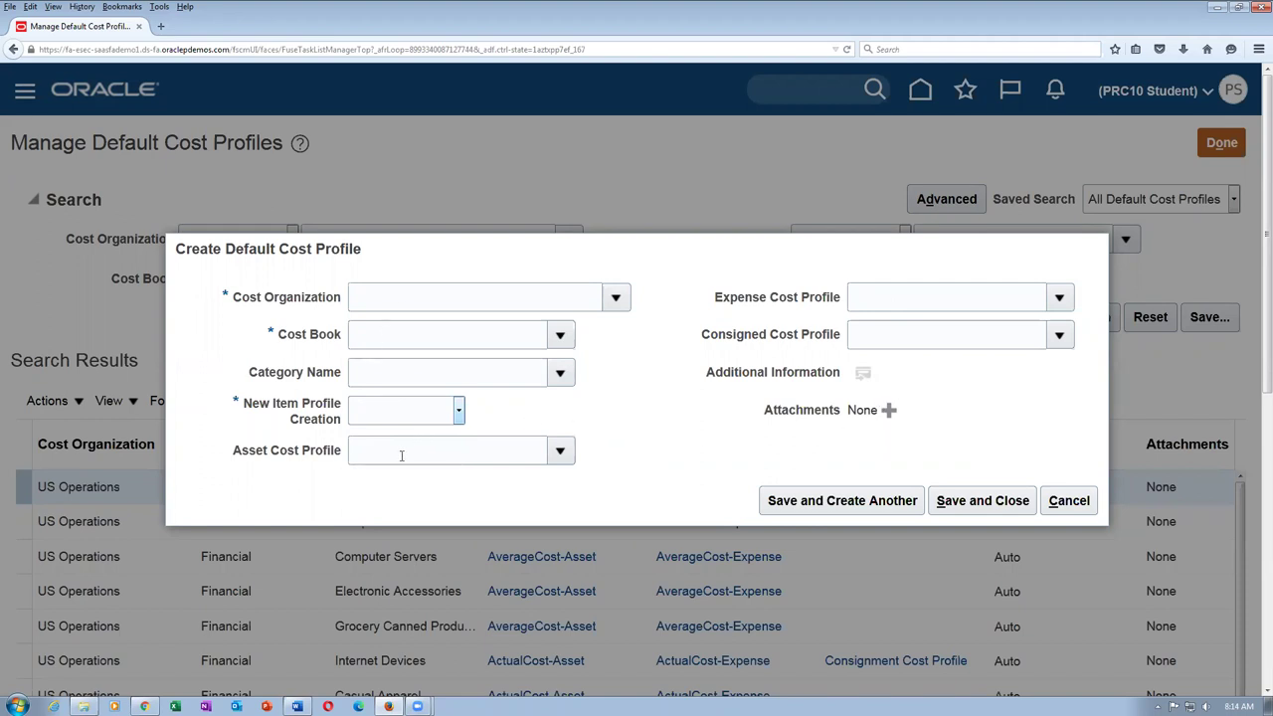
pyautogui.click(1070, 500)
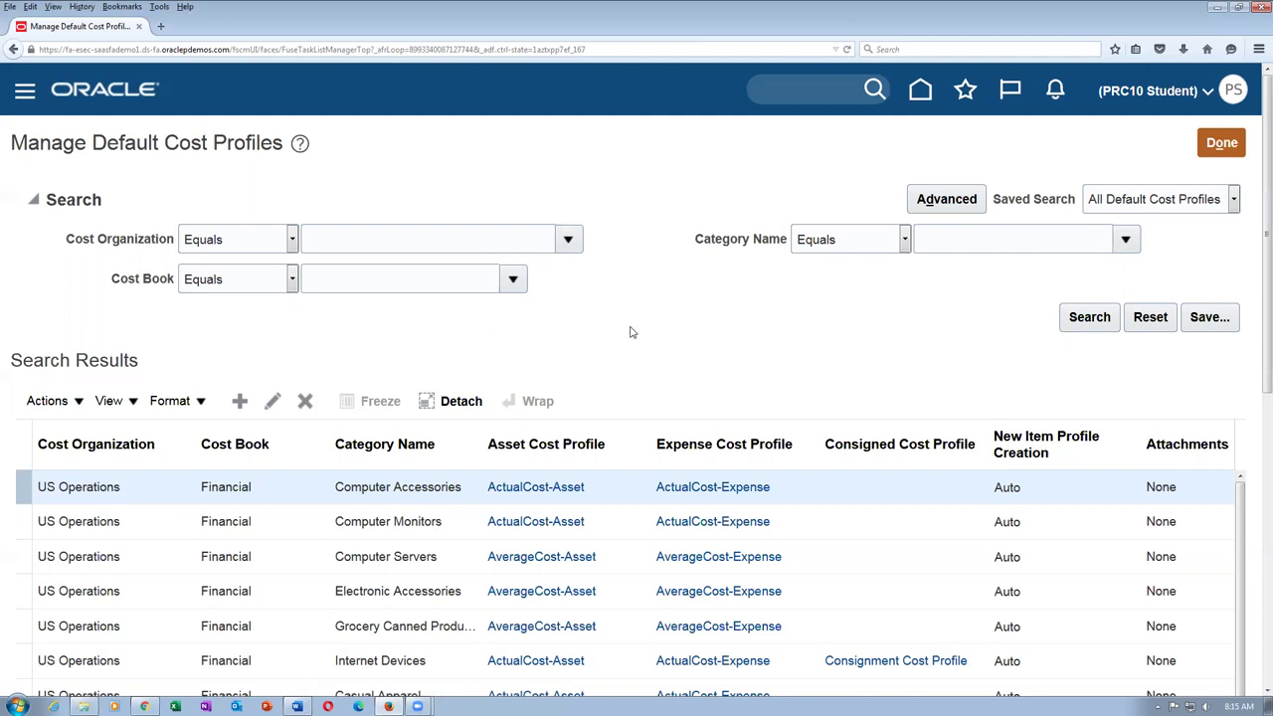
# Select the Computer Accessories profile row and copy the server host name from the page address.
pyautogui.click(286, 498)
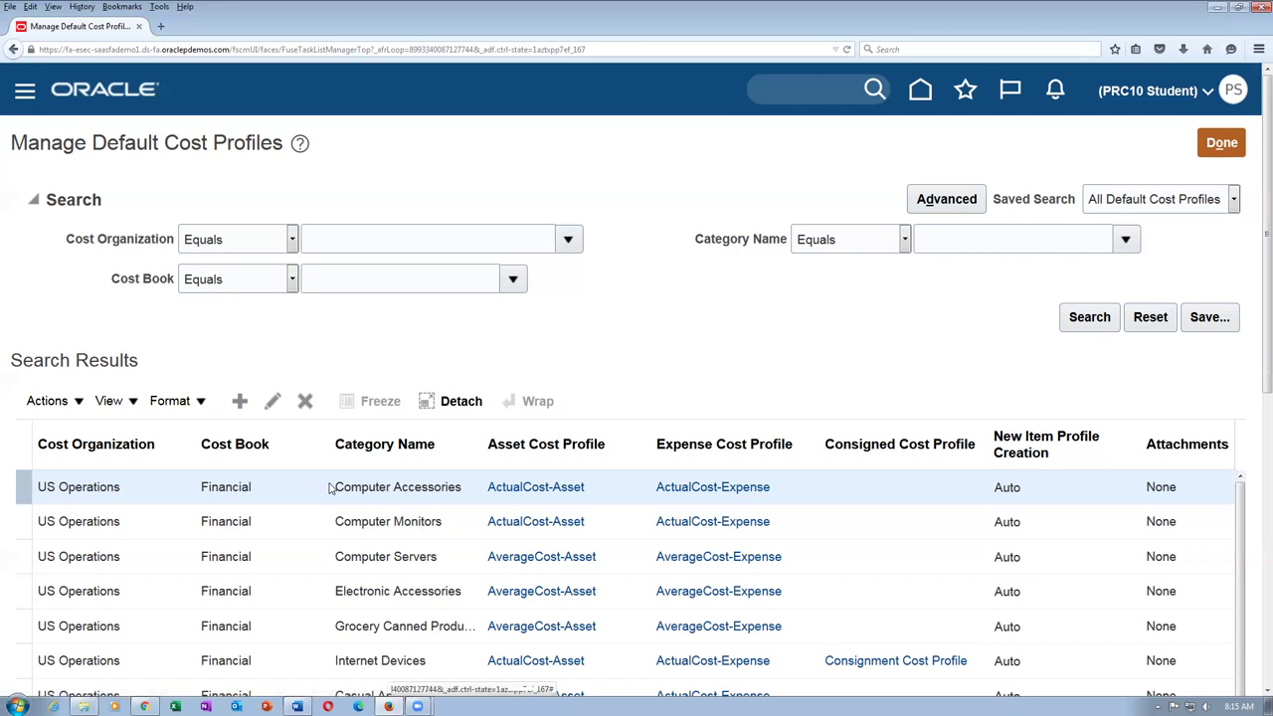
pyautogui.moveTo(336, 490); pyautogui.dragTo(466, 497)
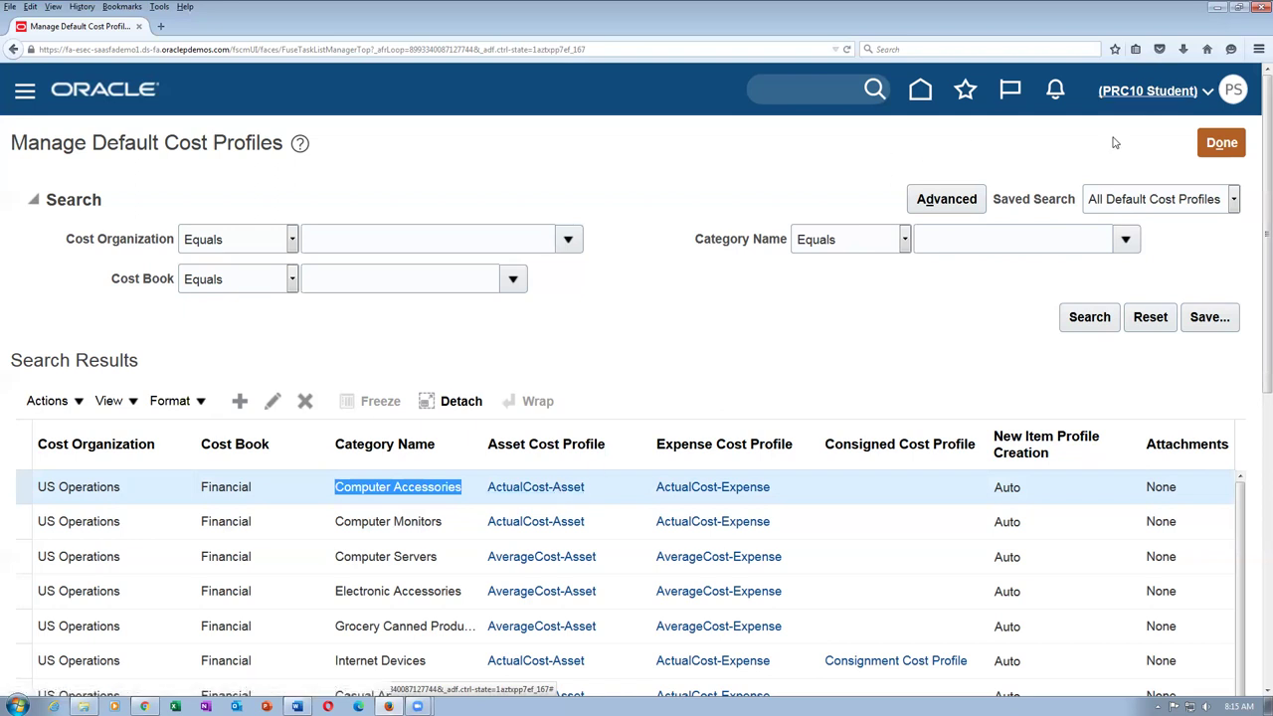
pyautogui.click(131, 48)
pyautogui.press('Home')
pyautogui.hotkey('shift', 'Right')
pyautogui.hotkey('shift', 'Right')
pyautogui.hotkey('shift', 'Right')
pyautogui.hotkey('shift', 'Right')
pyautogui.hotkey('shift', 'Right')
pyautogui.hotkey('shift', 'Right')
pyautogui.hotkey('shift', 'Right')
pyautogui.hotkey('shift', 'Right')
pyautogui.hotkey('shift', 'Right')
pyautogui.hotkey('shift', 'Right')
pyautogui.hotkey('shift', 'Right')
pyautogui.hotkey('shift', 'Right')
pyautogui.hotkey('shift', 'Right')
pyautogui.hotkey('shift', 'Right')
pyautogui.hotkey('shift', 'Right')
pyautogui.hotkey('shift', 'Right')
pyautogui.hotkey('shift', 'Right')
pyautogui.hotkey('shift', 'Right')
pyautogui.hotkey('shift', 'Right')
pyautogui.hotkey('shift', 'Right')
pyautogui.hotkey('shift', 'Right')
pyautogui.hotkey('shift', 'Right')
pyautogui.hotkey('shift', 'Right')
pyautogui.hotkey('shift', 'Right')
pyautogui.hotkey('shift', 'Right')
pyautogui.hotkey('shift', 'Right')
pyautogui.hotkey('shift', 'Right')
pyautogui.hotkey('shift', 'Right')
pyautogui.hotkey('shift', 'Right')
pyautogui.hotkey('shift', 'Right')
pyautogui.hotkey('shift', 'Right')
pyautogui.hotkey('shift', 'Right')
pyautogui.hotkey('shift', 'Right')
pyautogui.hotkey('shift', 'Right')
pyautogui.hotkey('shift', 'Right')
pyautogui.hotkey('shift', 'Right')
pyautogui.hotkey('ctrl', 'c')
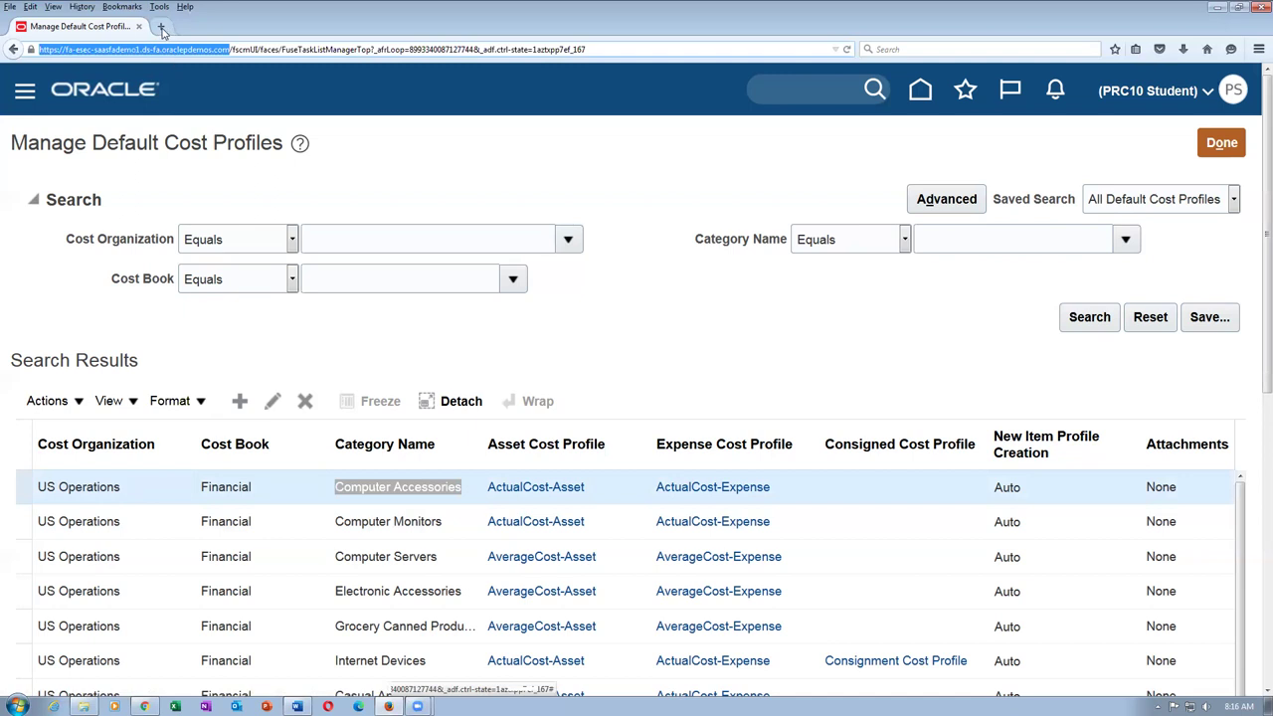
pyautogui.click(160, 26)
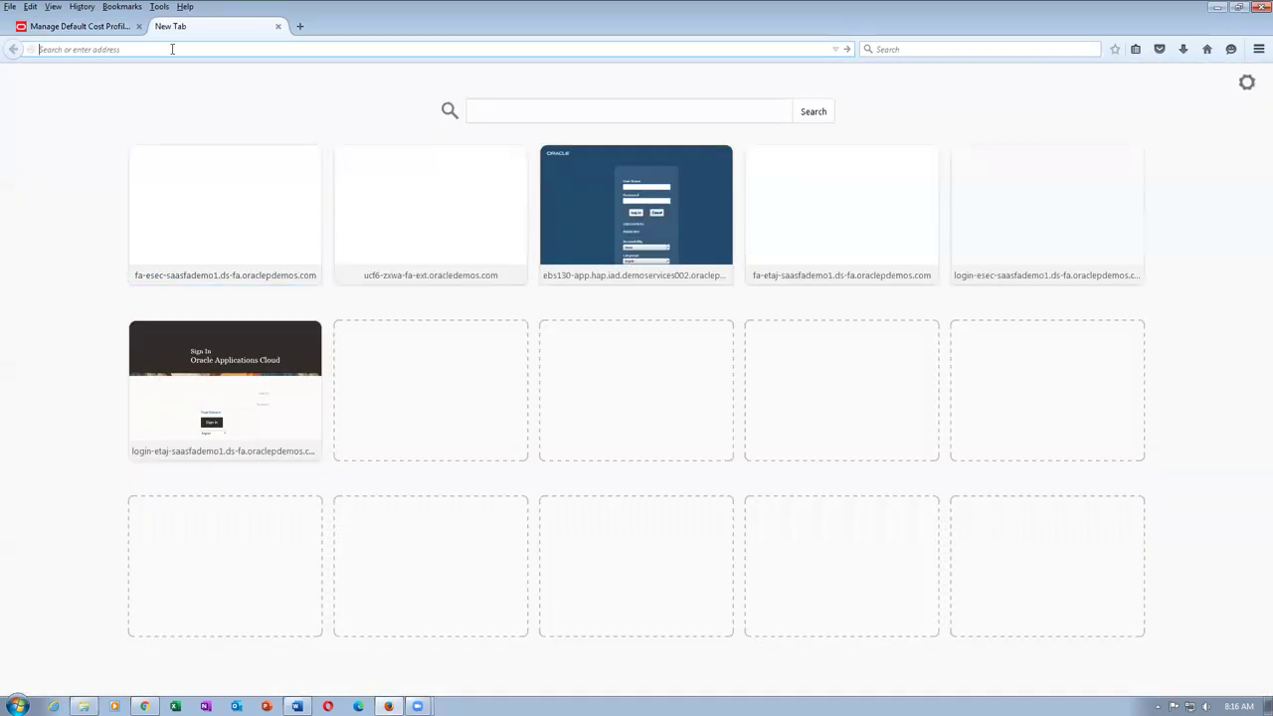
# Load the Oracle applications home page in the new tab from the copied host address.
pyautogui.hotkey('ctrl', 'v')
pyautogui.press('Return')
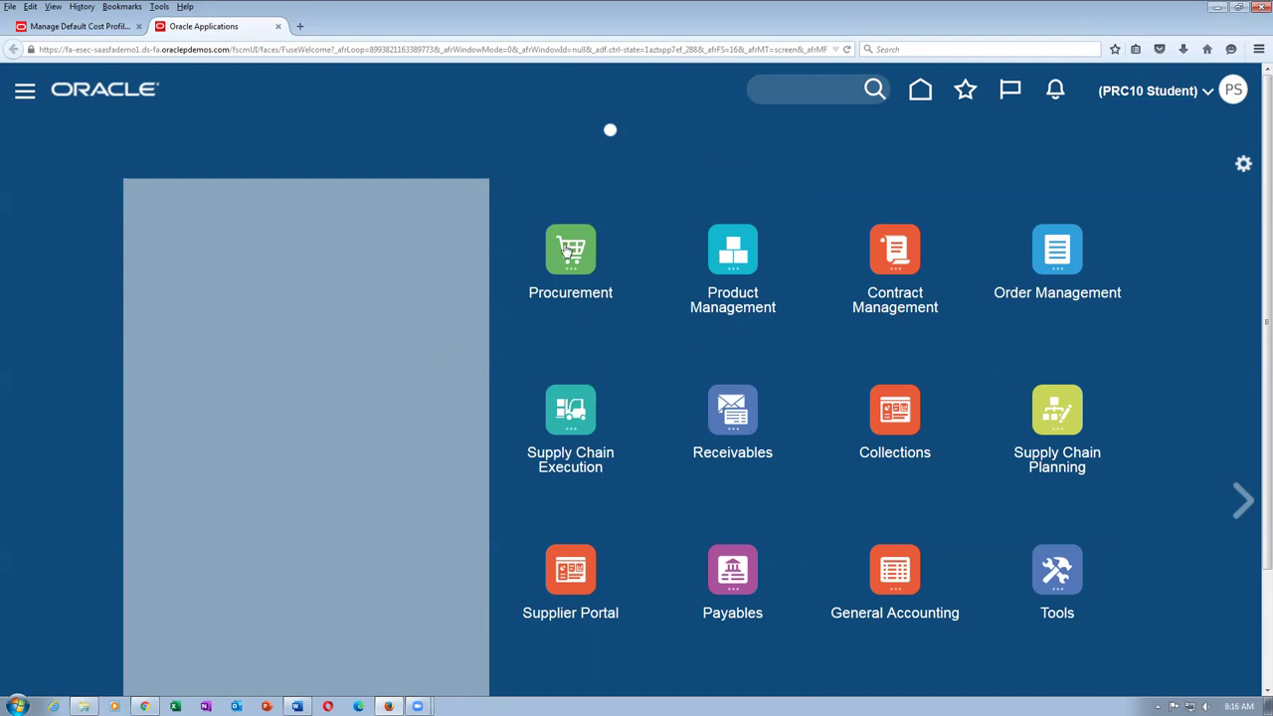
# Launch Create Item from the Product Information Management item tasks.
pyautogui.click(719, 260)
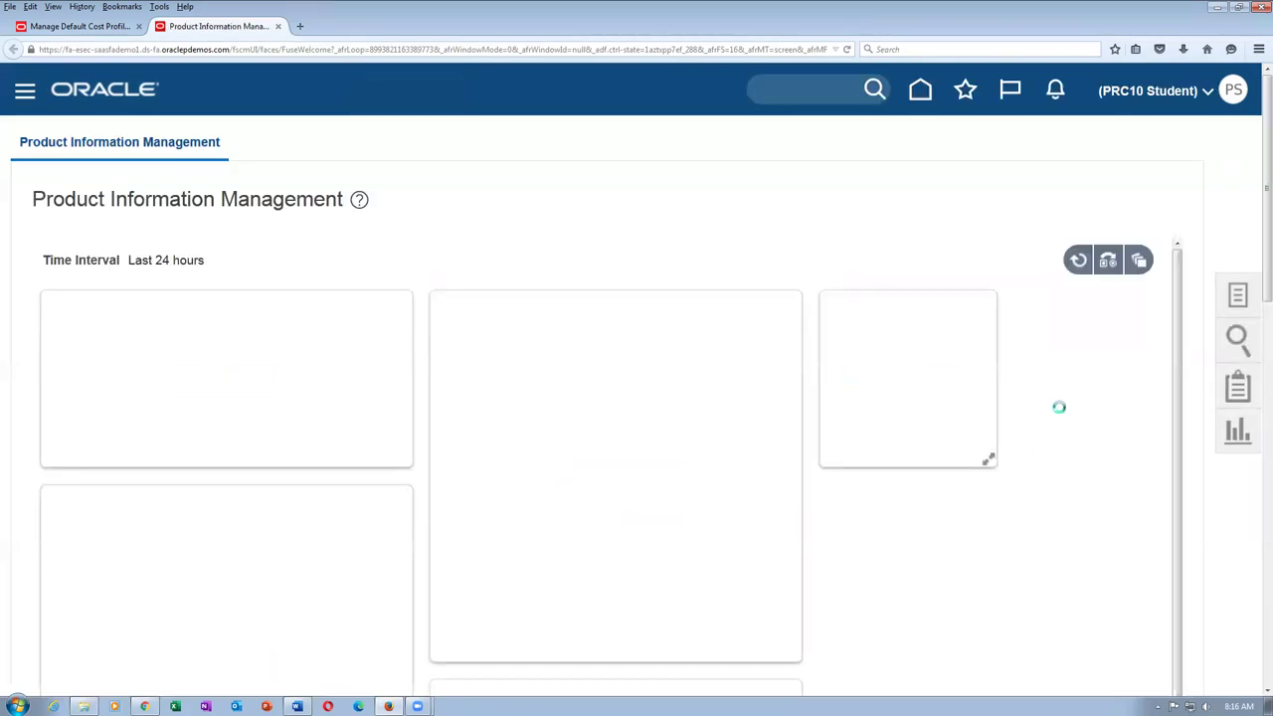
pyautogui.click(1239, 295)
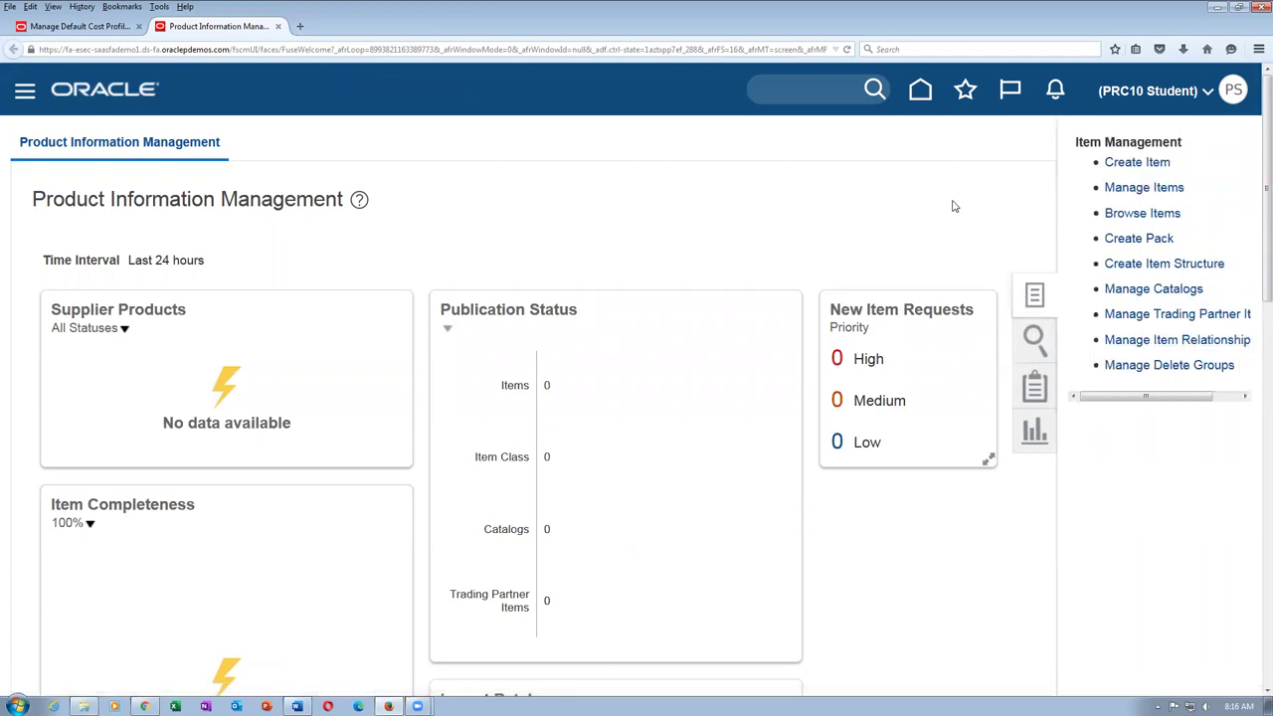
pyautogui.click(1130, 165)
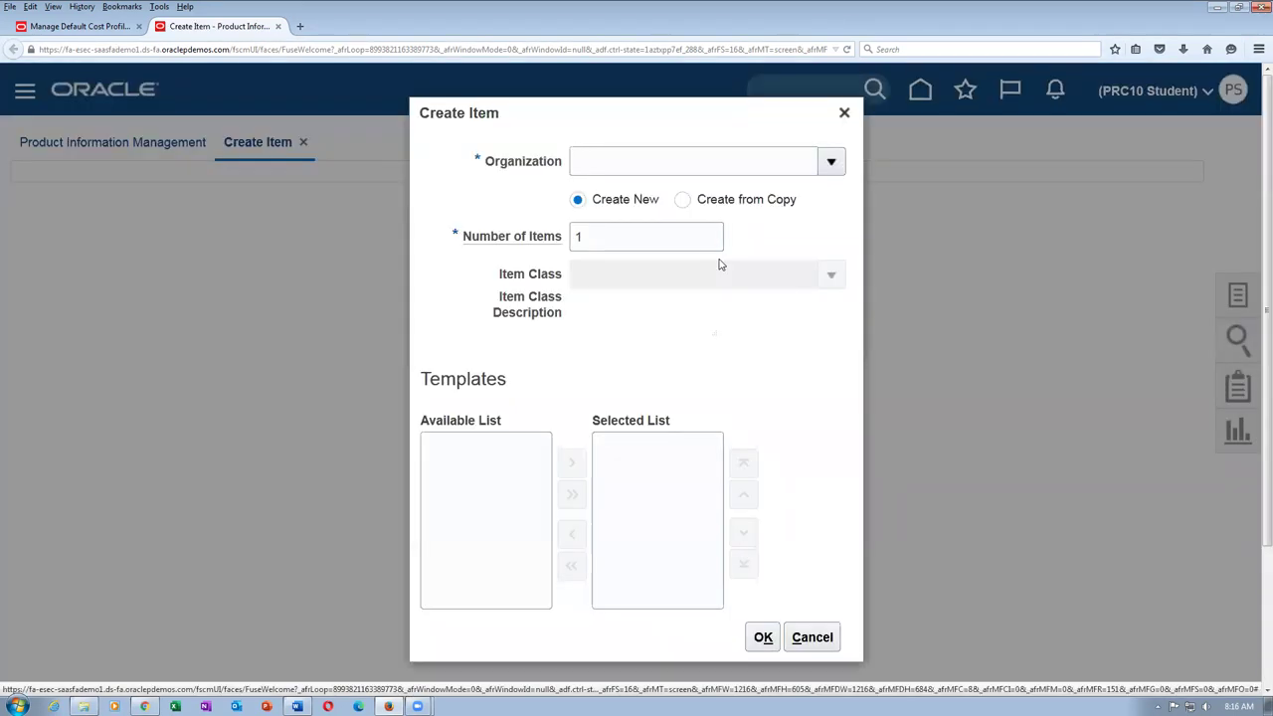
# Create the item in organization 000 with Root Item Class and FG - Design Items template, accepting the warning.
pyautogui.write('000')
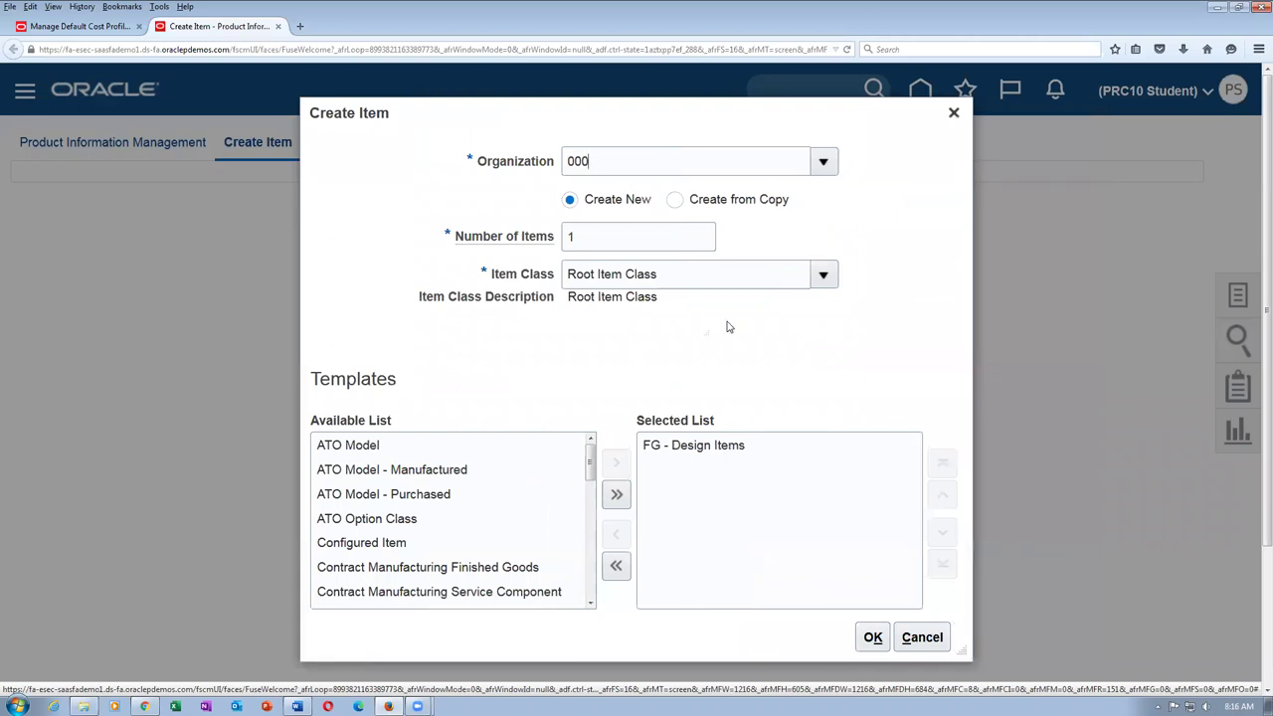
pyautogui.click(873, 638)
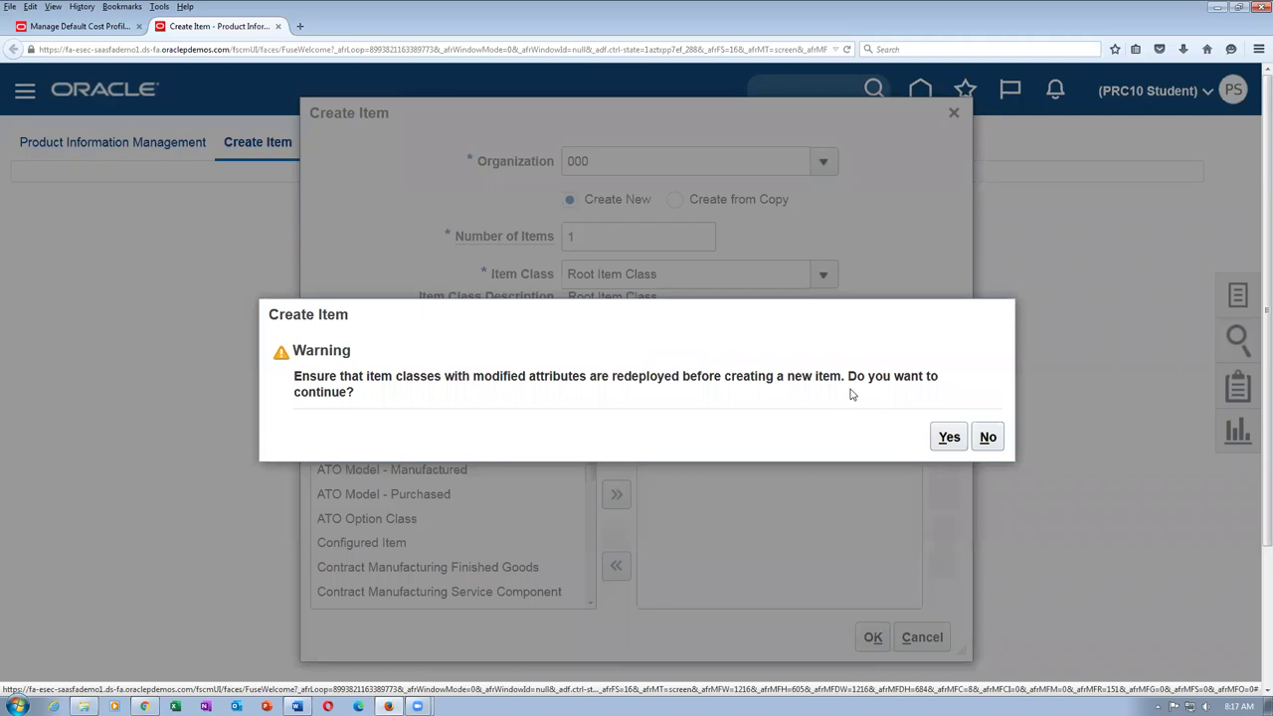
pyautogui.click(949, 437)
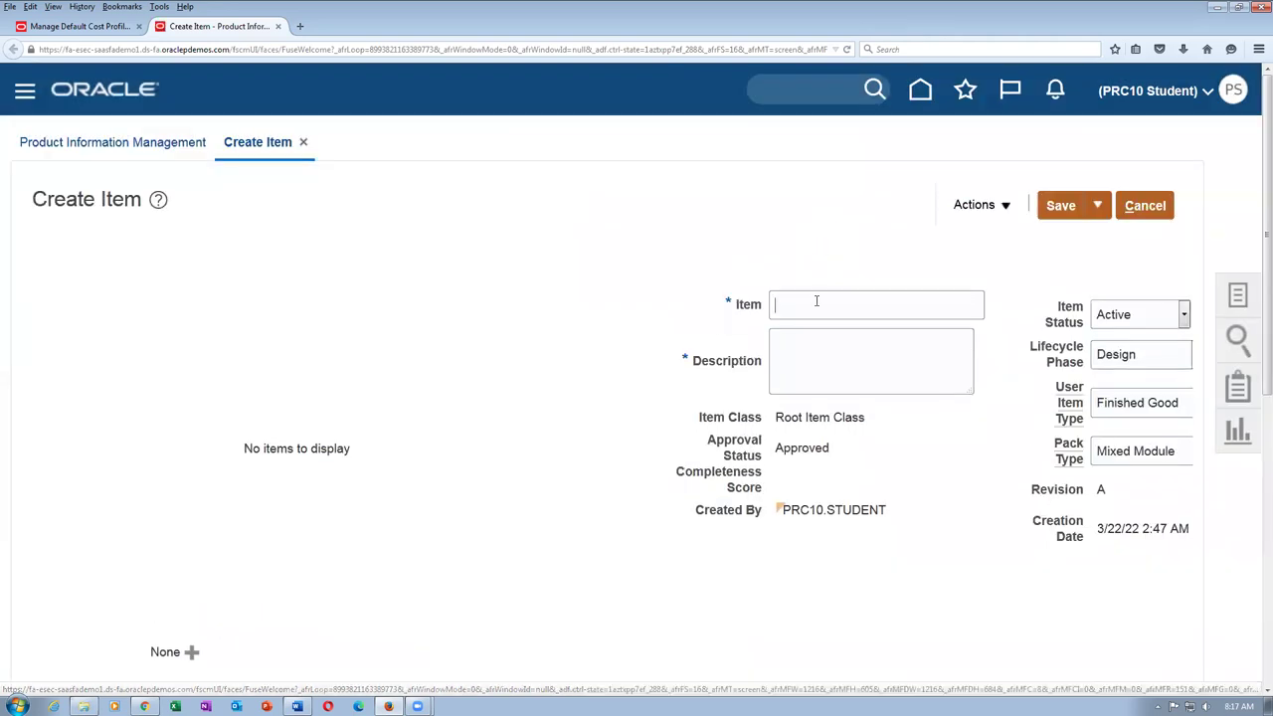
# Name the item t01_layer_test and paste the same text into its description.
pyautogui.write('t')
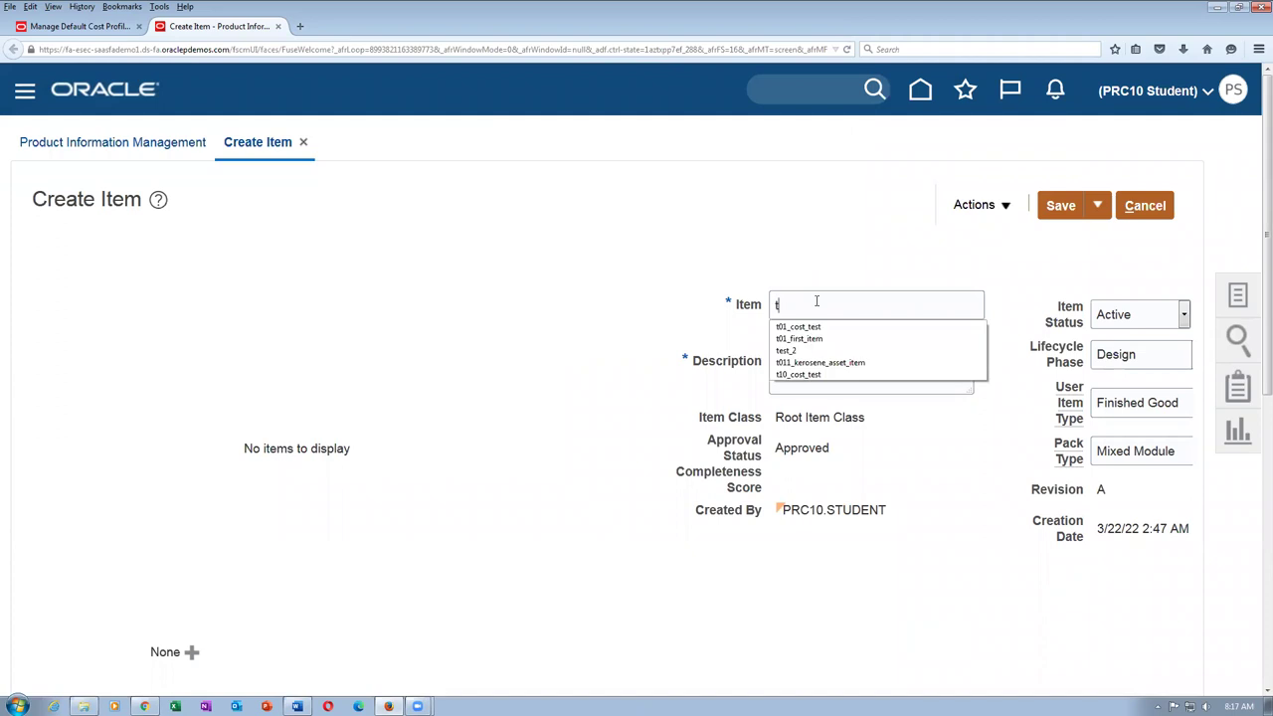
pyautogui.write('01_laye')
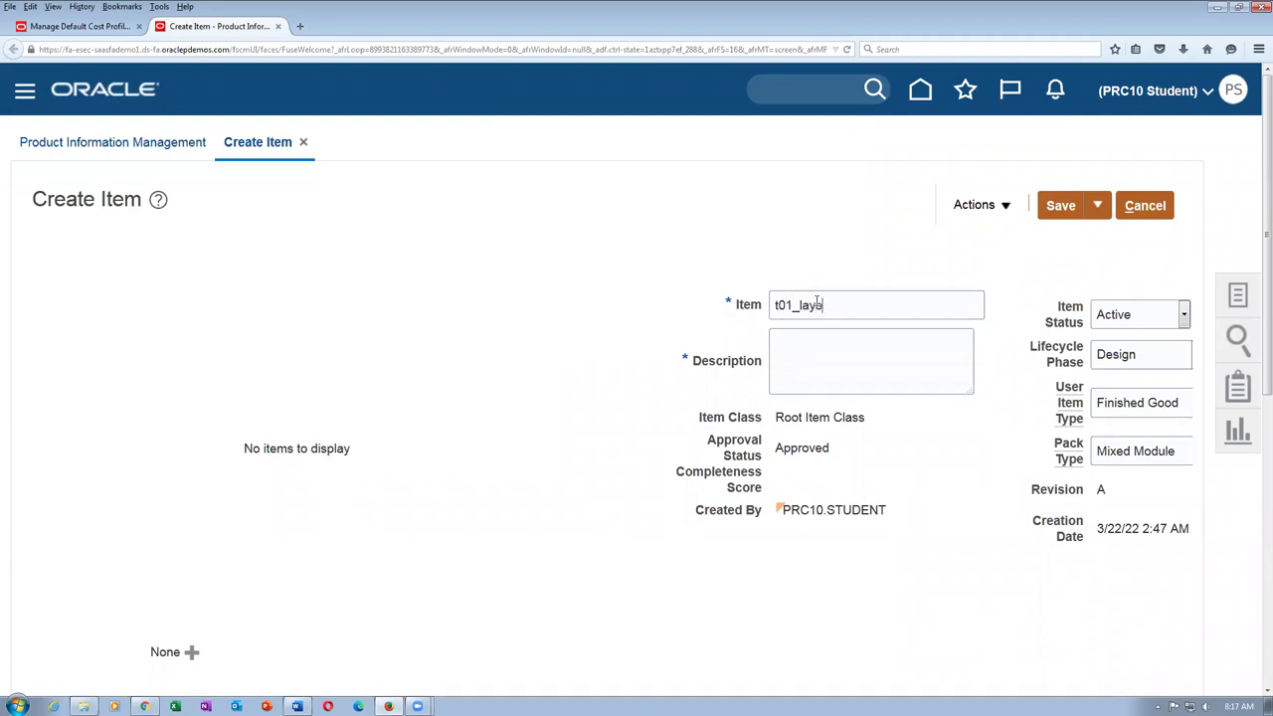
pyautogui.write('r_test')
pyautogui.moveTo(892, 318); pyautogui.dragTo(777, 326)
pyautogui.hotkey('ctrl', 'c')
pyautogui.click(797, 359)
pyautogui.hotkey('ctrl', 'v')
pyautogui.scroll(-3, 603, 403)
pyautogui.scroll(3, 793, 403)
# Save the new item and return to the Manage Default Cost Profiles page.
pyautogui.click(1060, 205)
pyautogui.scroll(-5, 455, 467)
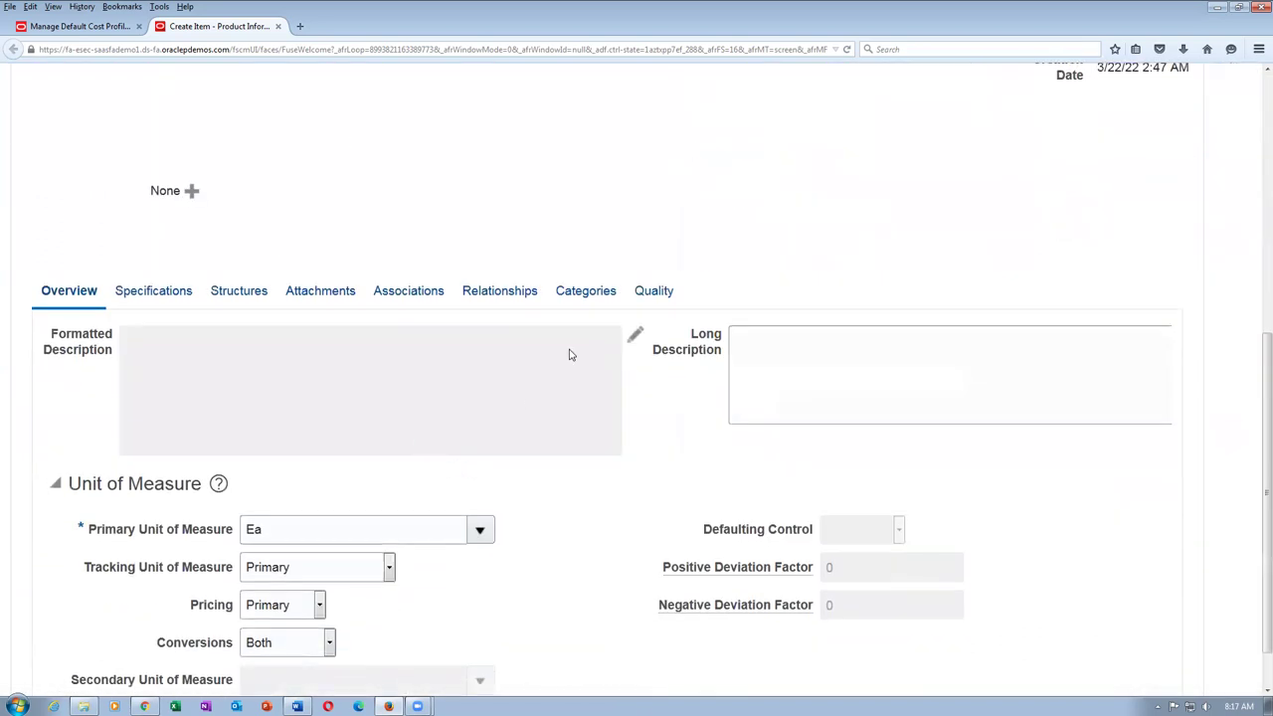
pyautogui.click(74, 26)
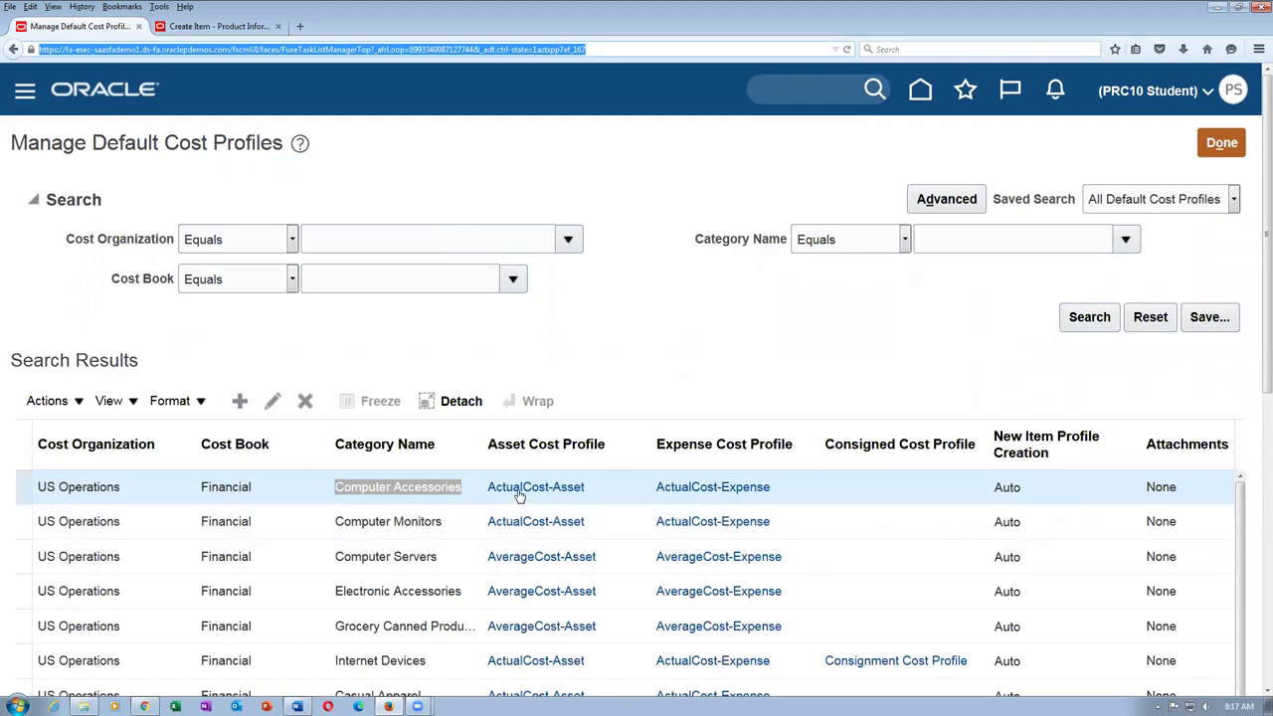
# Set the item's Inv_Items catalog category to Computer Accessories.
pyautogui.click(206, 26)
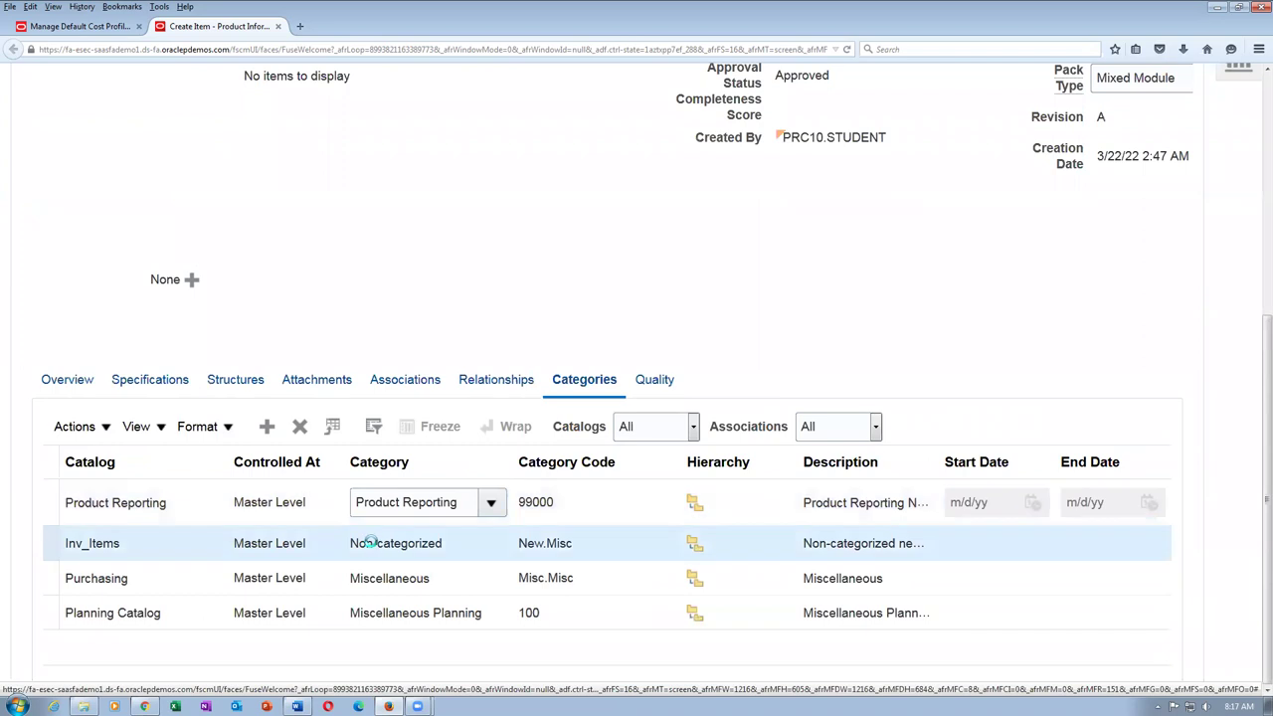
pyautogui.click(373, 541)
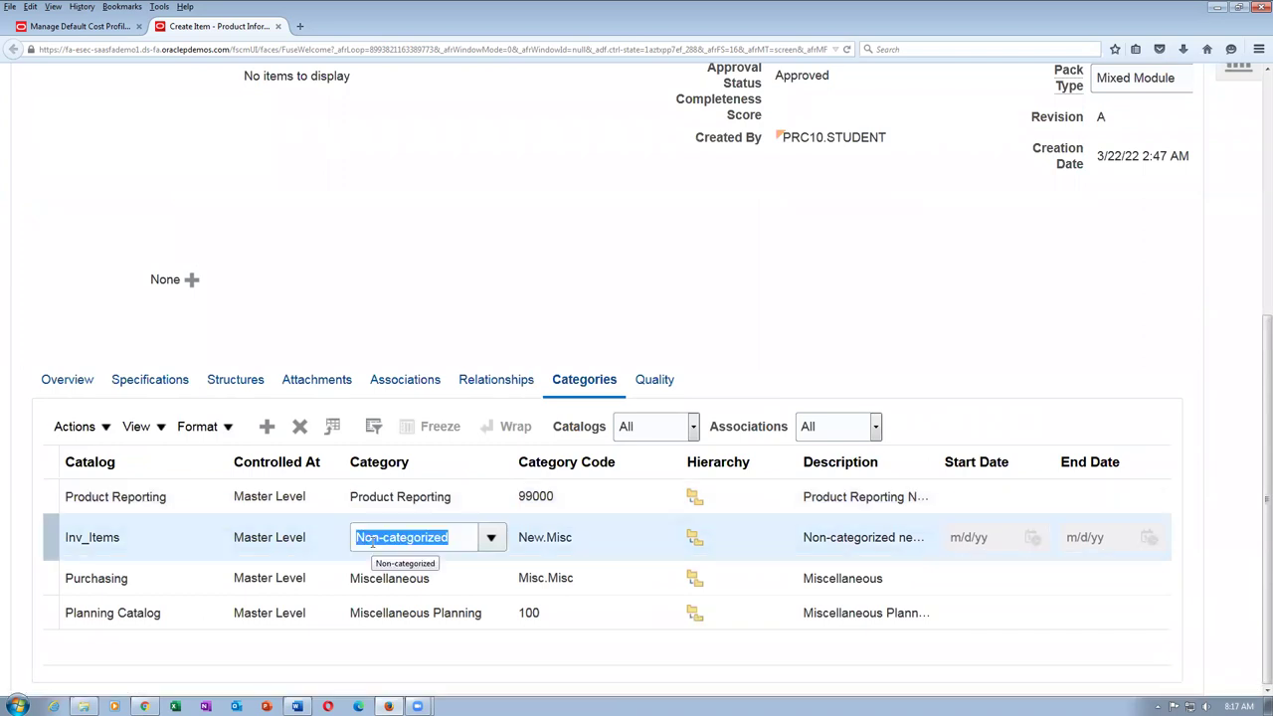
pyautogui.write('Comp')
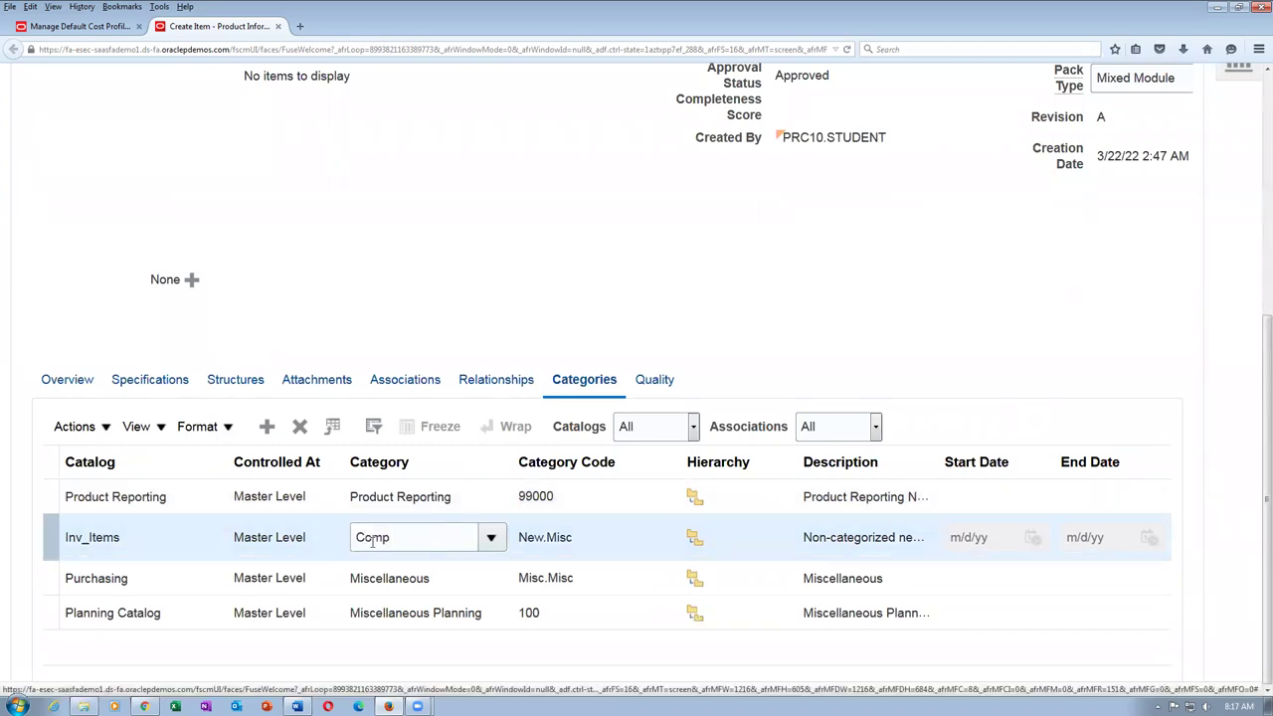
pyautogui.press('Tab')
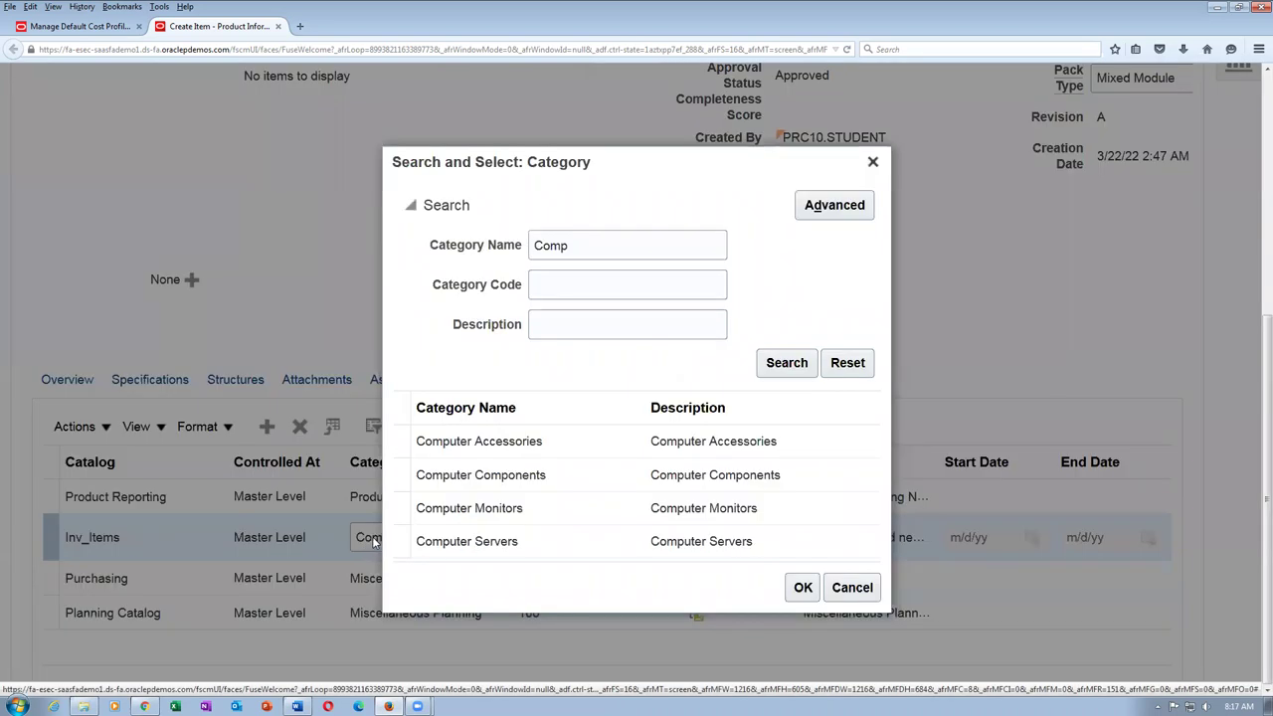
pyautogui.click(478, 441)
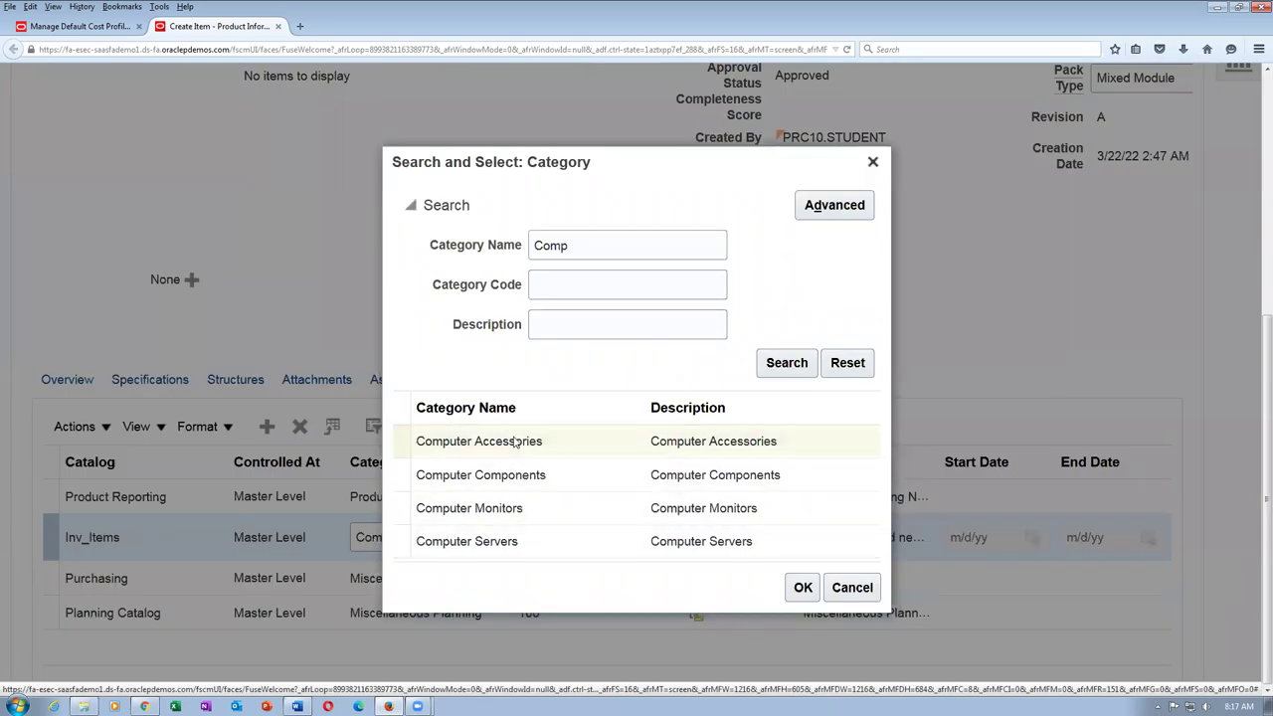
pyautogui.click(803, 588)
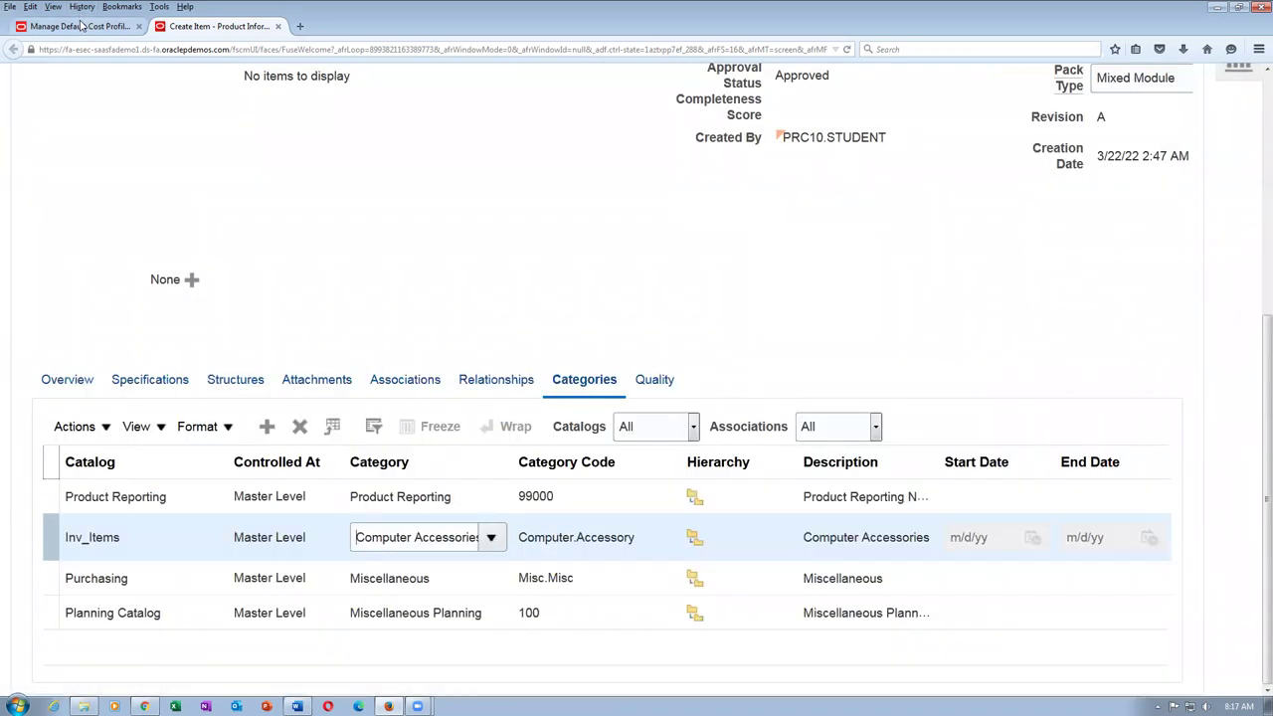
# Recheck the default cost profiles, then save the item with its Computer Accessories category.
pyautogui.click(81, 26)
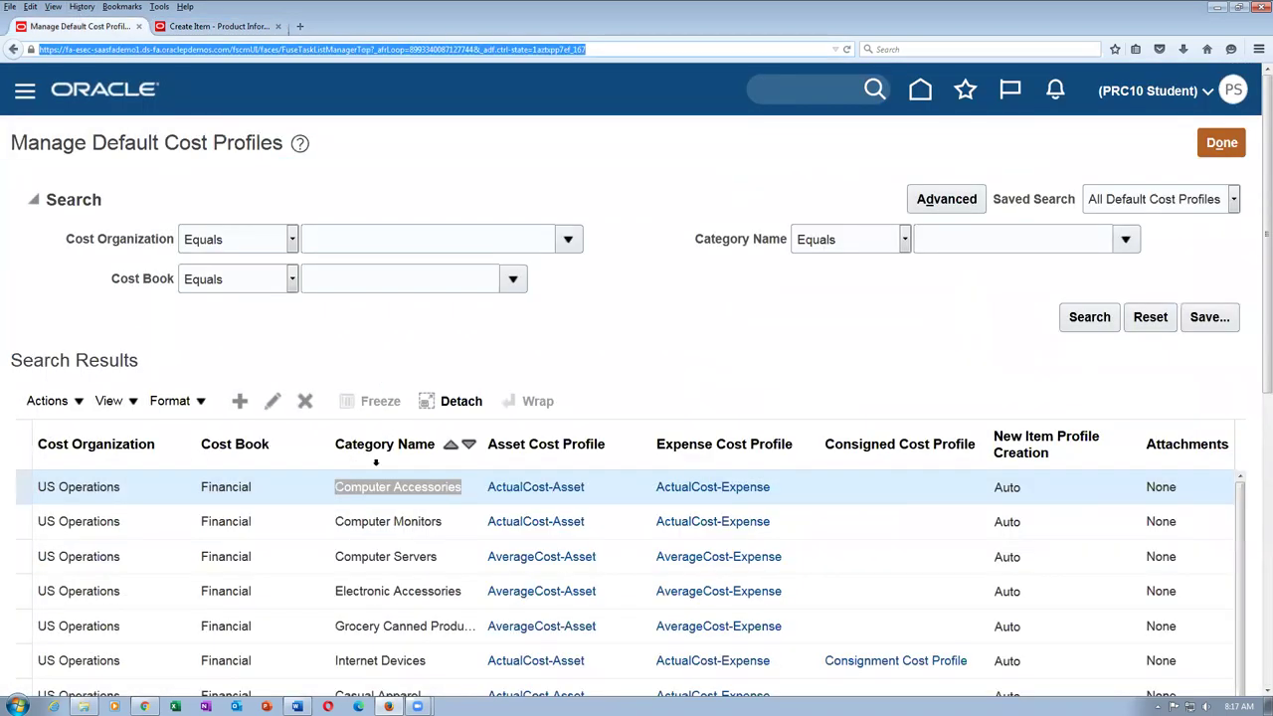
pyautogui.click(219, 26)
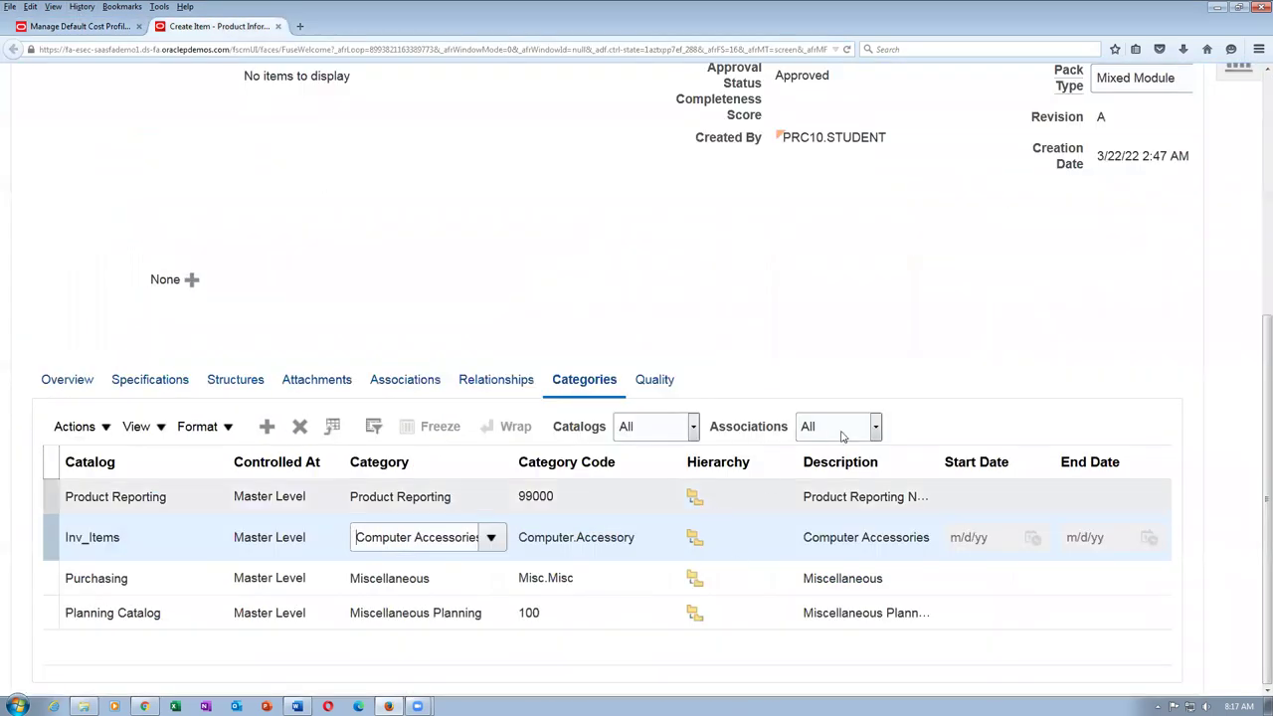
pyautogui.scroll(5, 1063, 263)
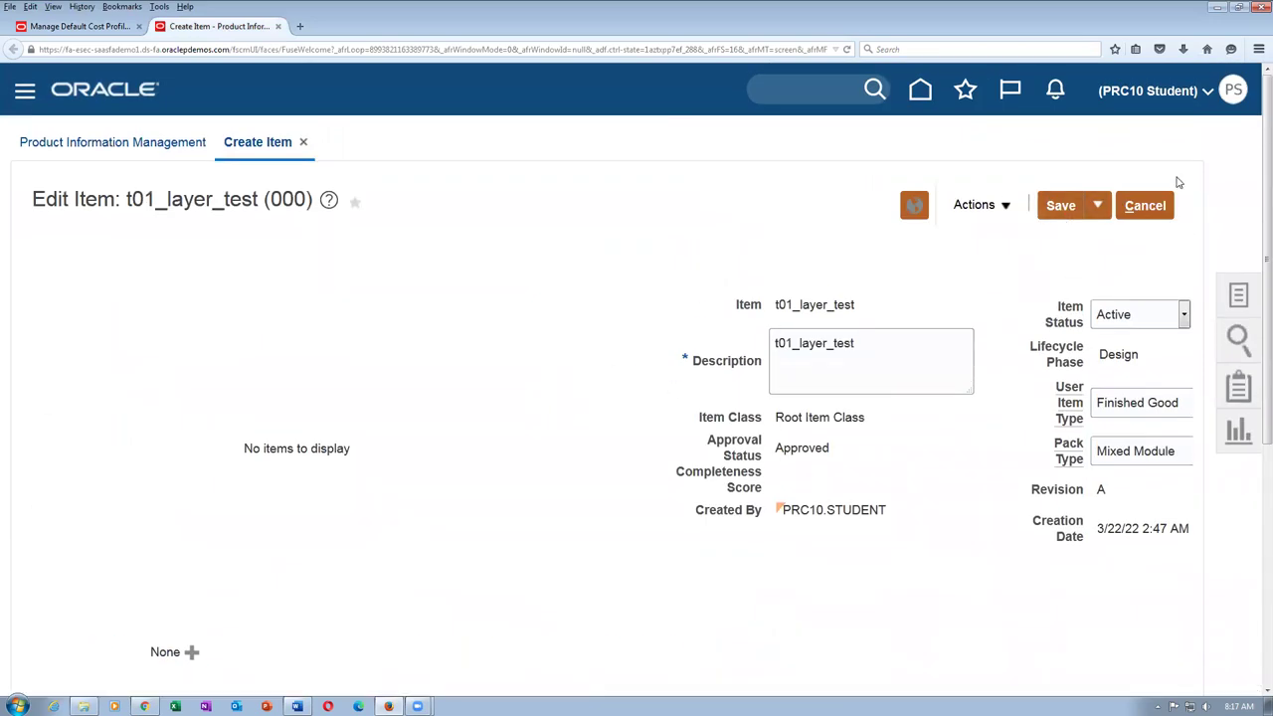
pyautogui.click(1071, 218)
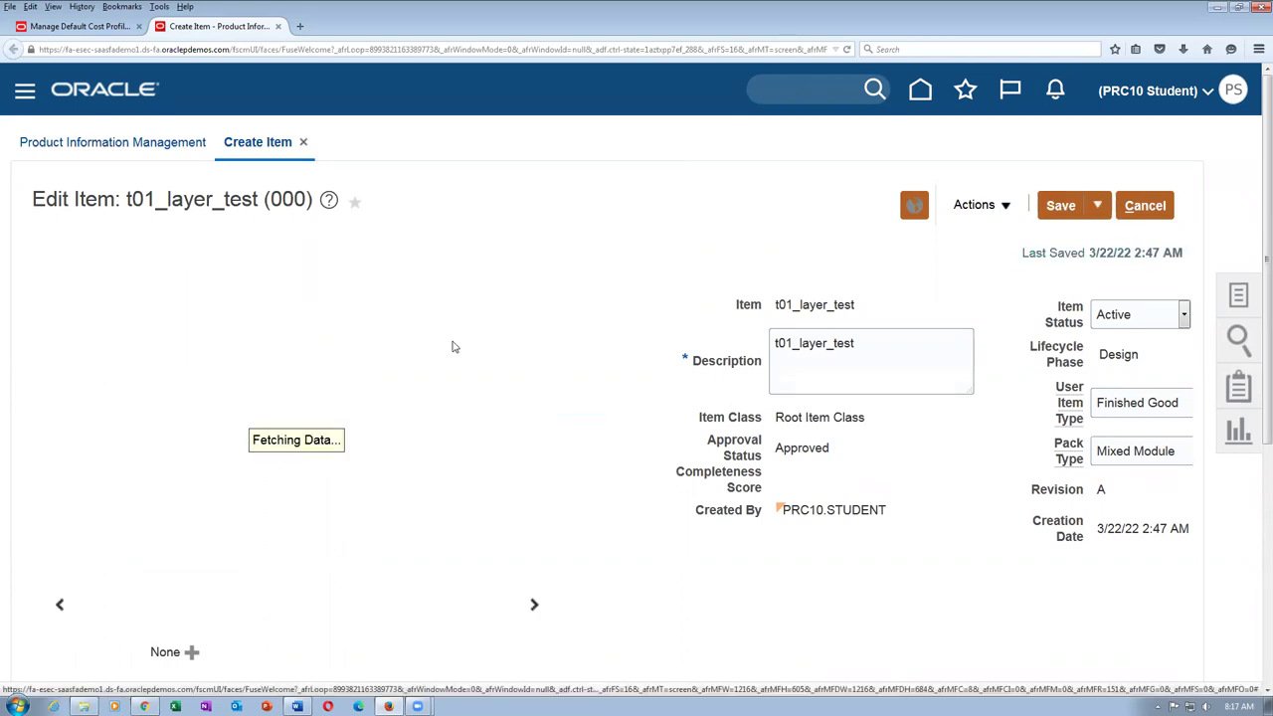
pyautogui.scroll(-3, 256, 318)
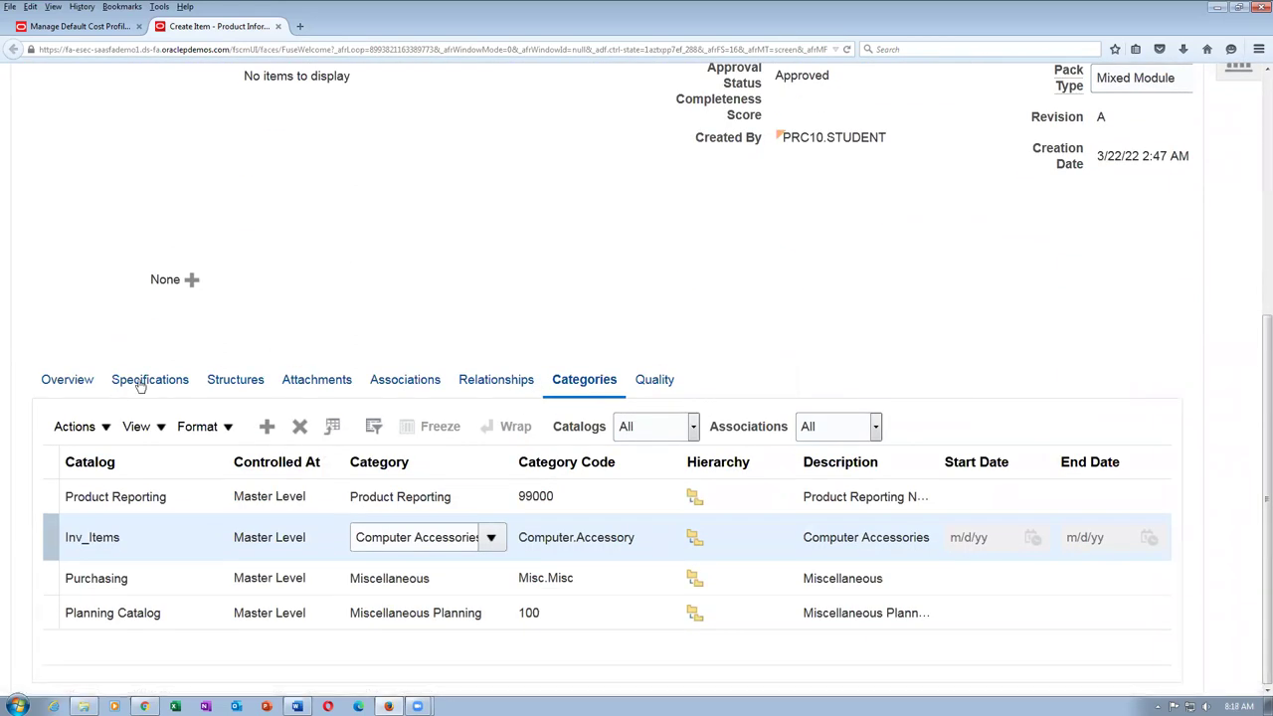
pyautogui.click(398, 384)
# Add the Seattle organization 001 to the item's organization associations.
pyautogui.click(75, 493)
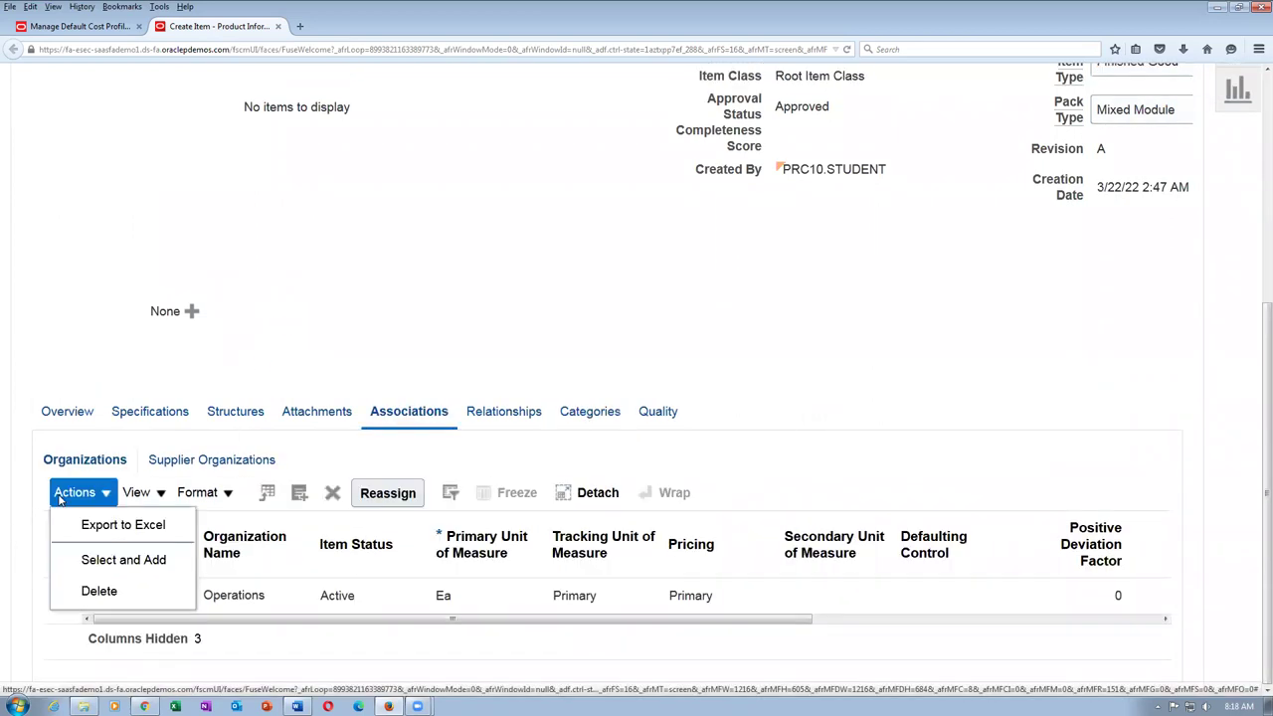
pyautogui.click(88, 560)
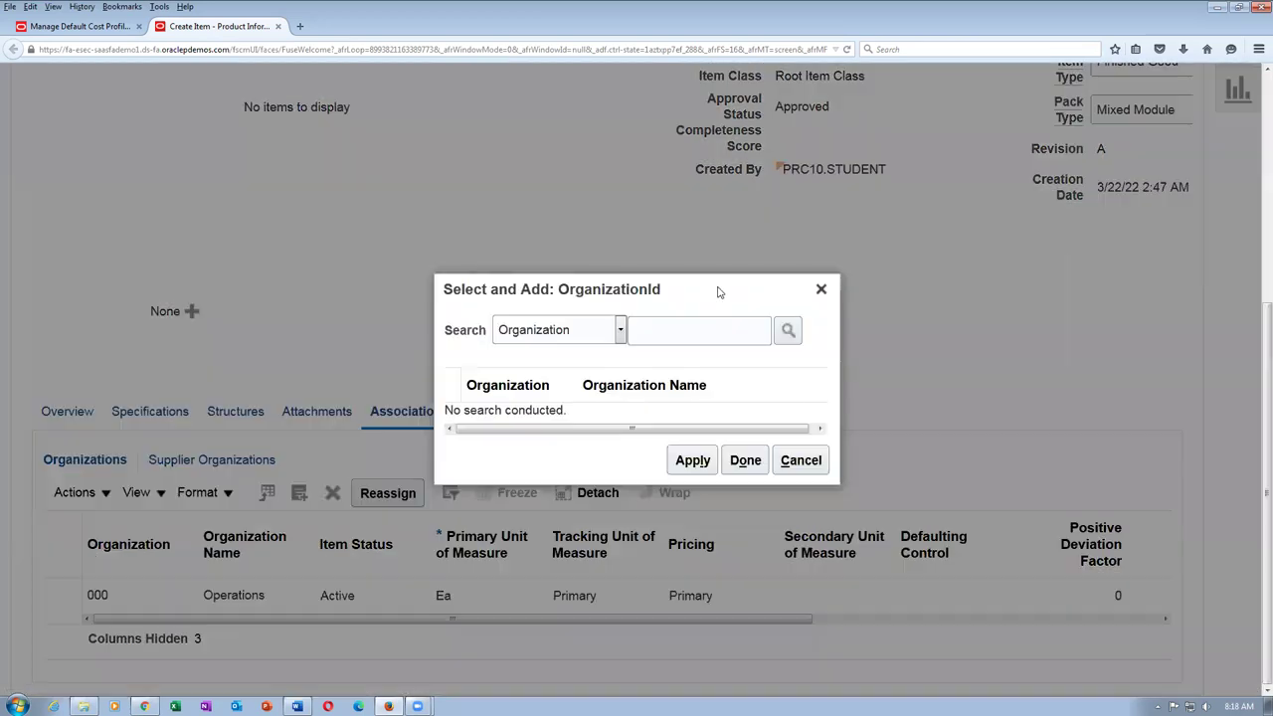
pyautogui.click(693, 320)
pyautogui.write('0')
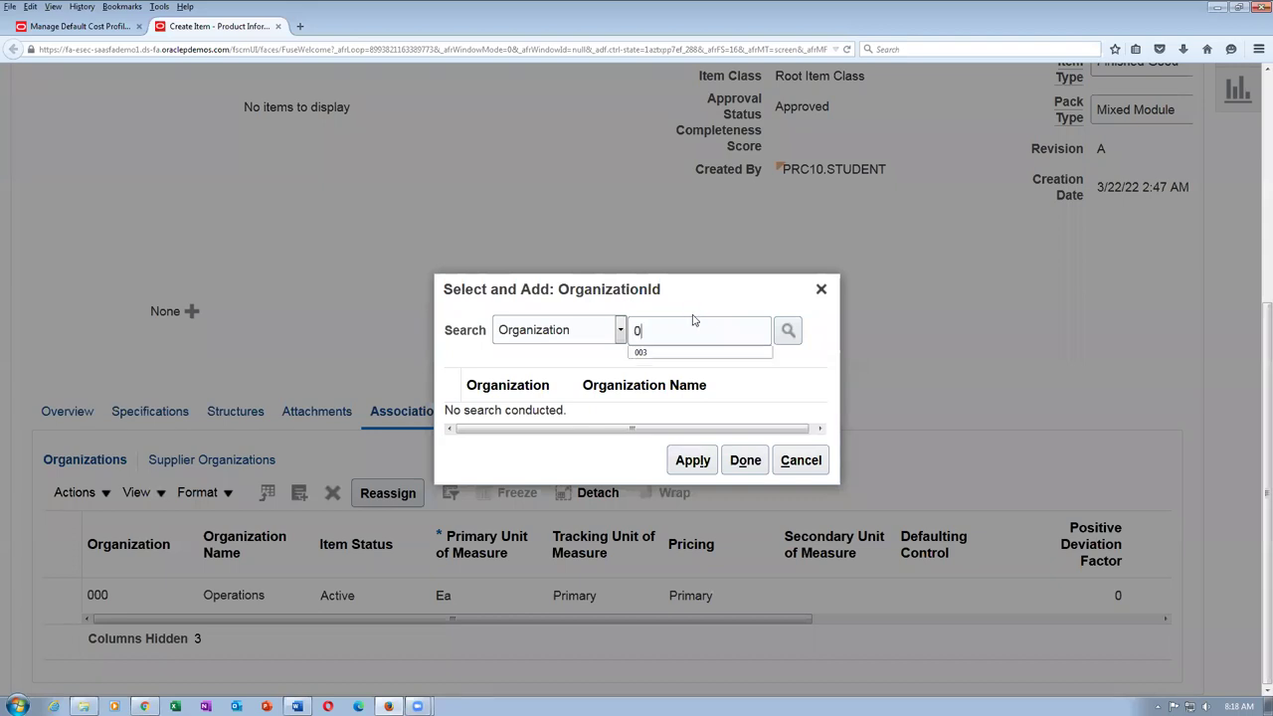
pyautogui.write('01')
pyautogui.press('Return')
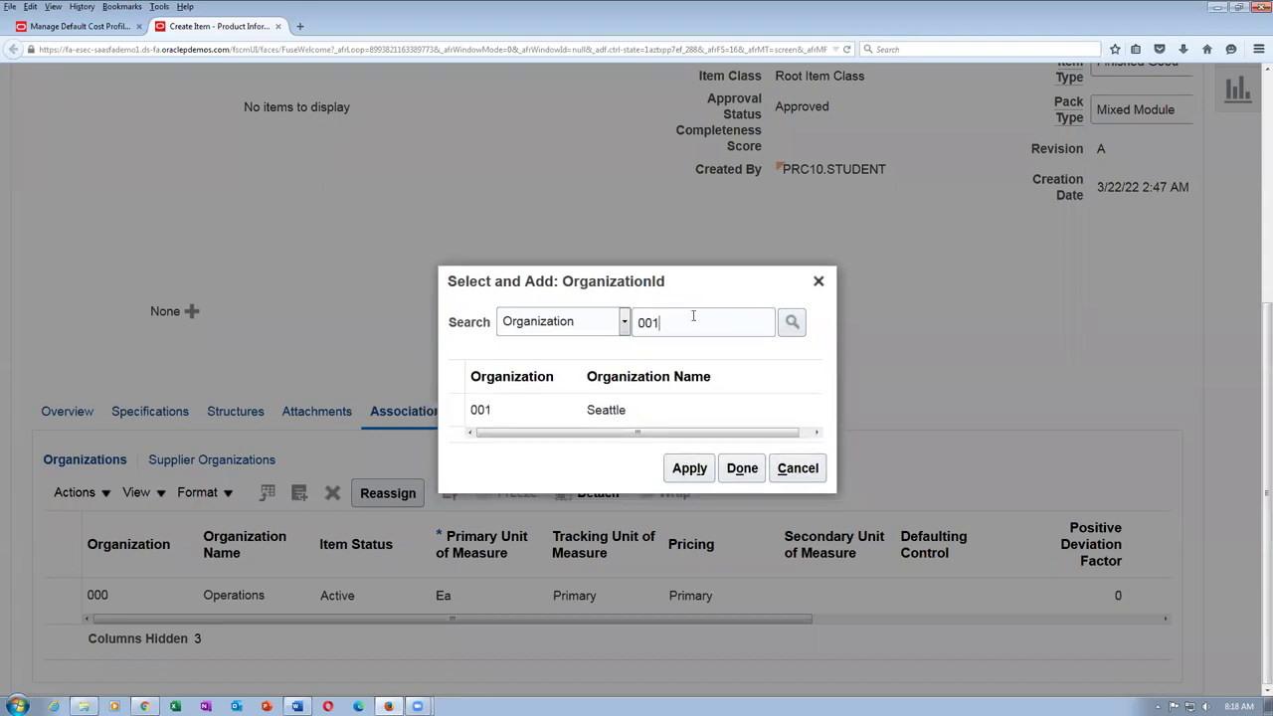
pyautogui.click(498, 423)
pyautogui.click(688, 469)
pyautogui.click(744, 470)
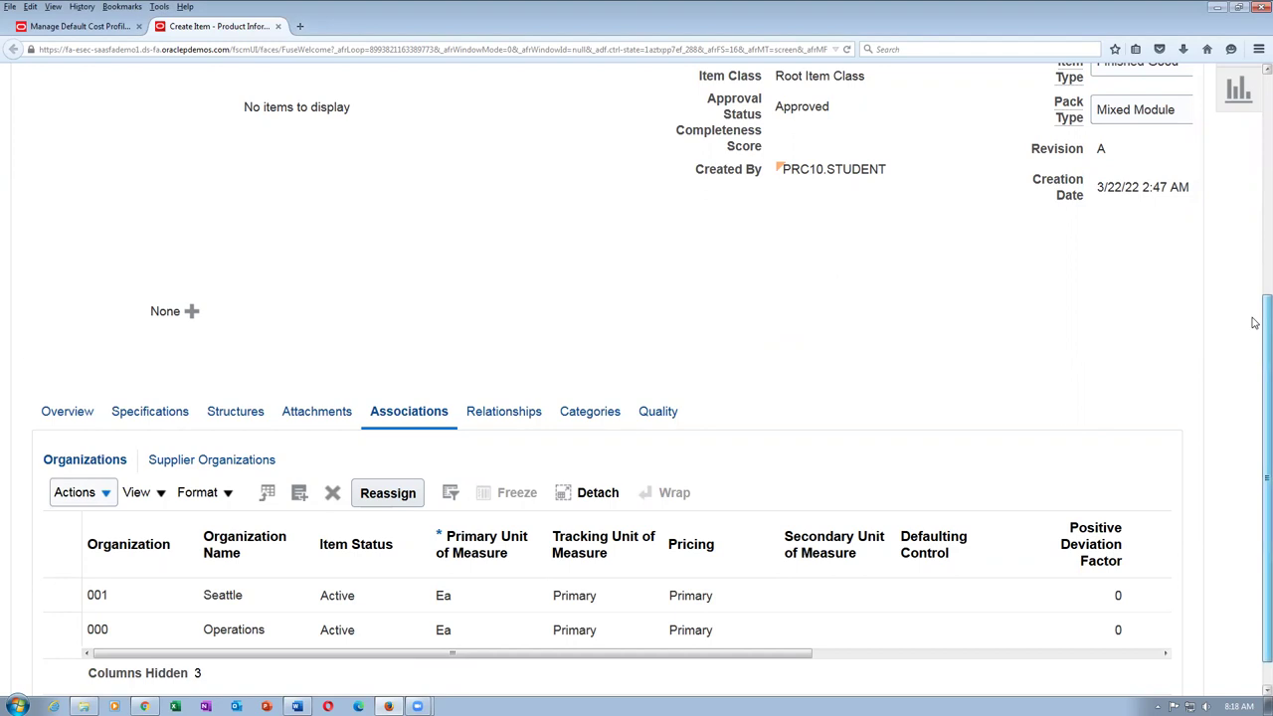
# Save and close the item.
pyautogui.moveTo(1256, 323); pyautogui.dragTo(1256, 160)
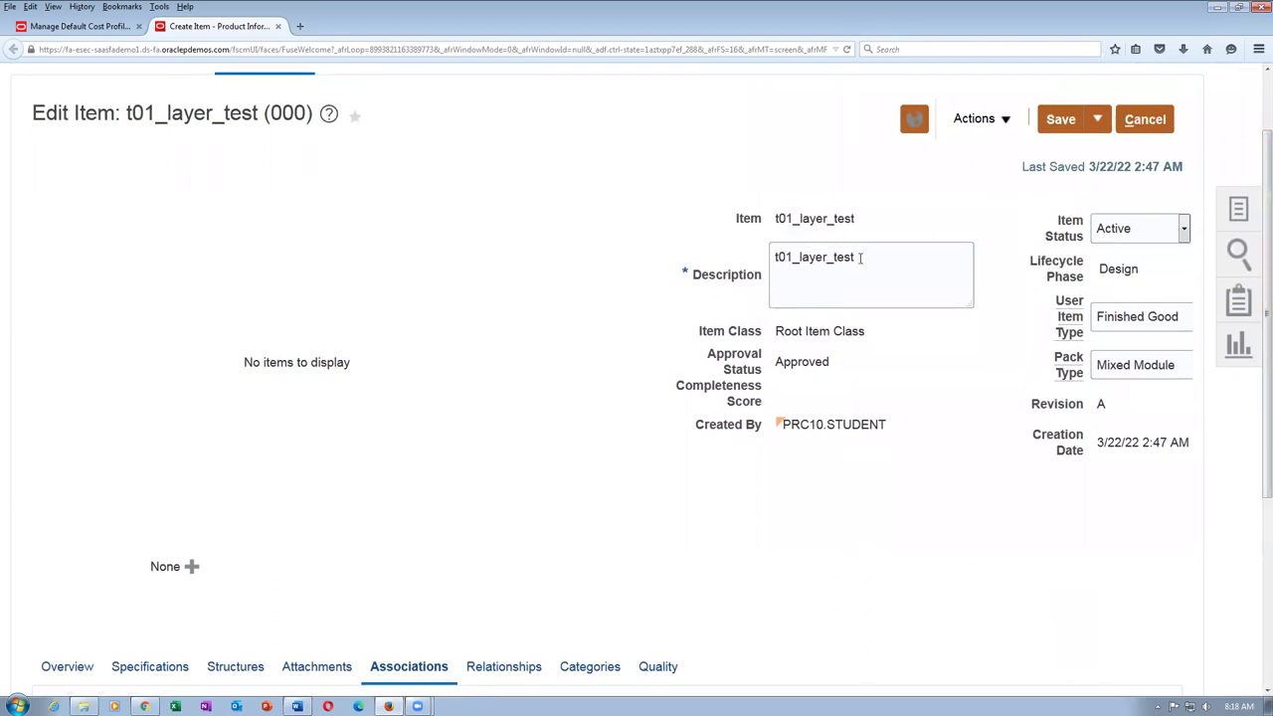
pyautogui.click(1098, 119)
pyautogui.click(1109, 154)
pyautogui.hotkey('alt', 'Tab')
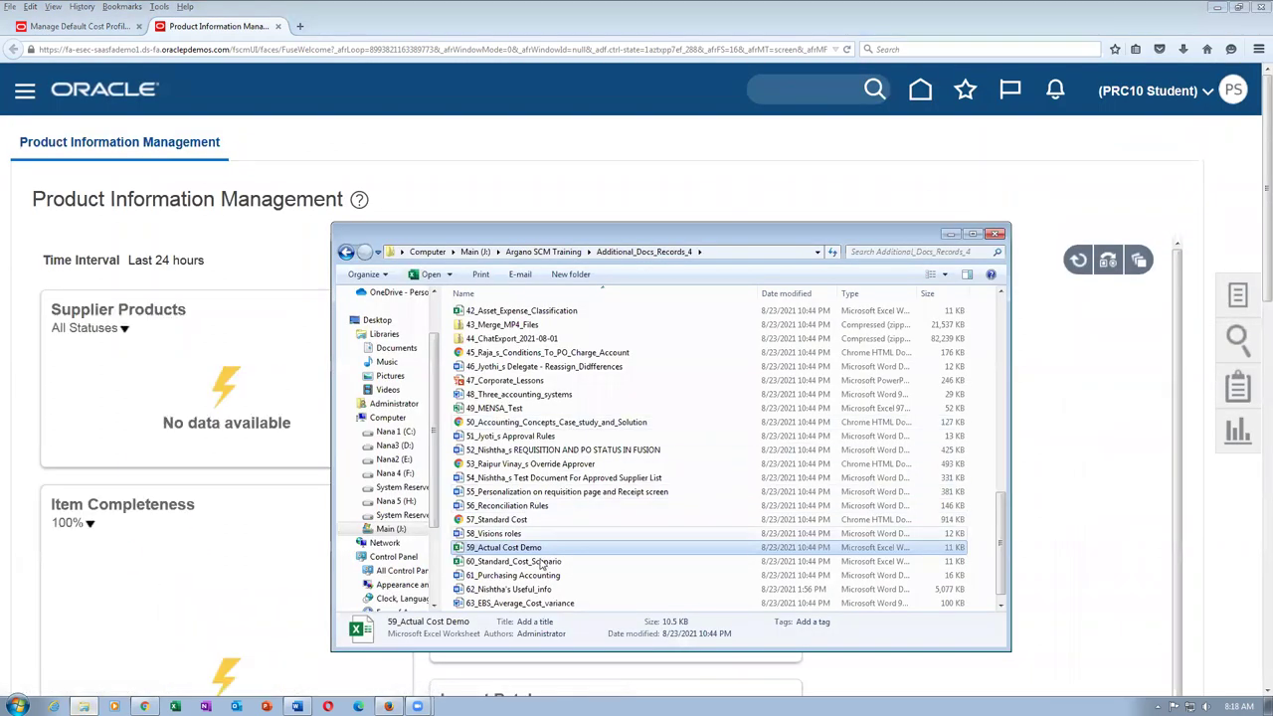
# Open the 59_Actual Cost Demo workbook from the Additional_Docs_Records_4 folder.
pyautogui.click(542, 563)
pyautogui.click(517, 548)
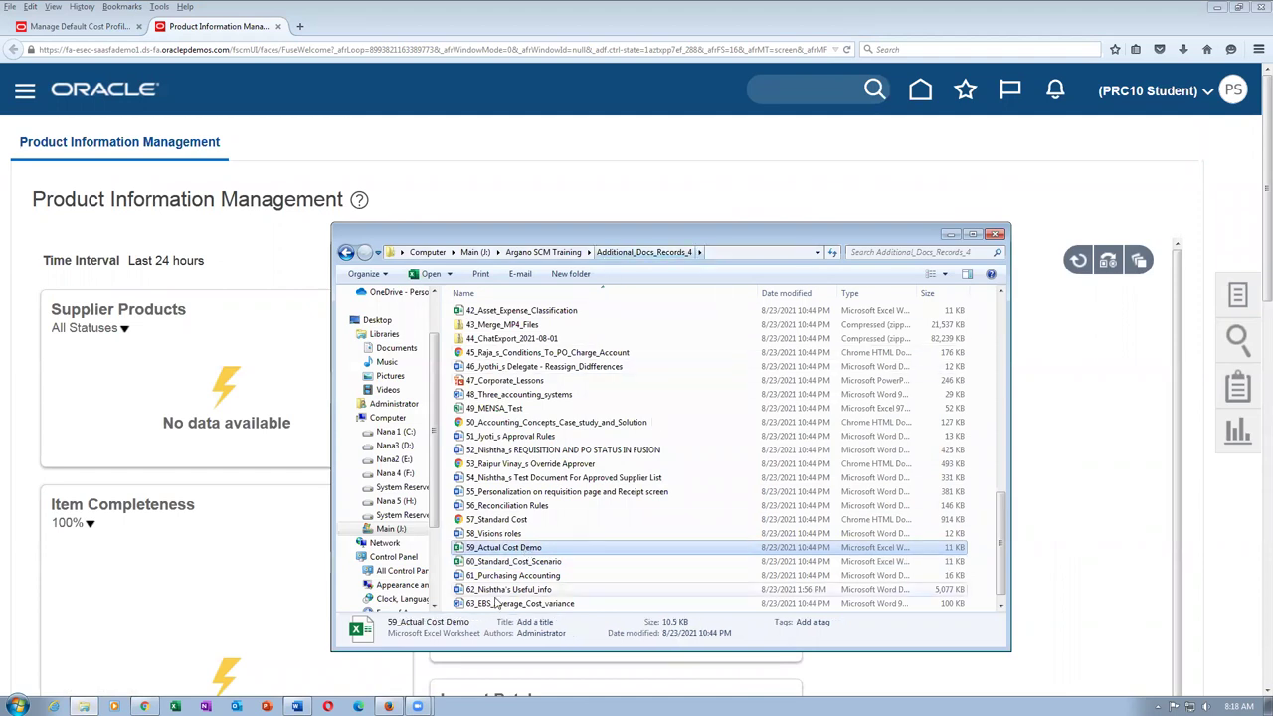
pyautogui.click(503, 562)
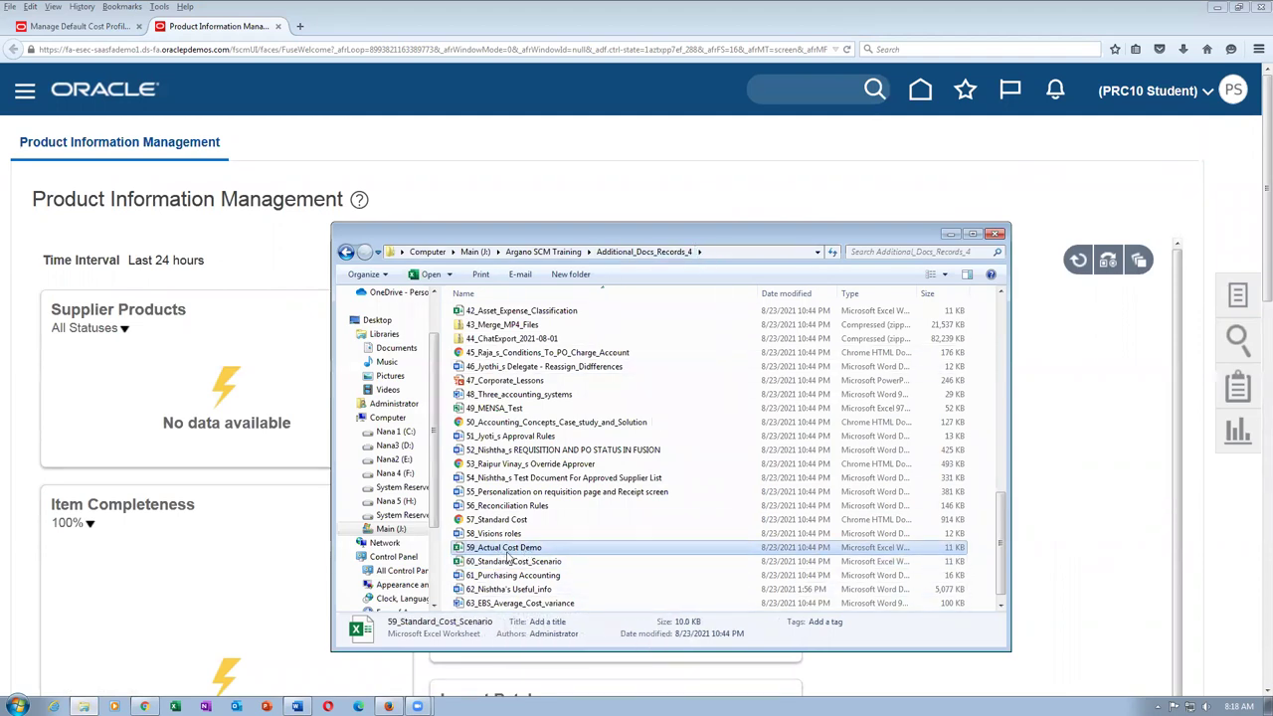
pyautogui.click(510, 549)
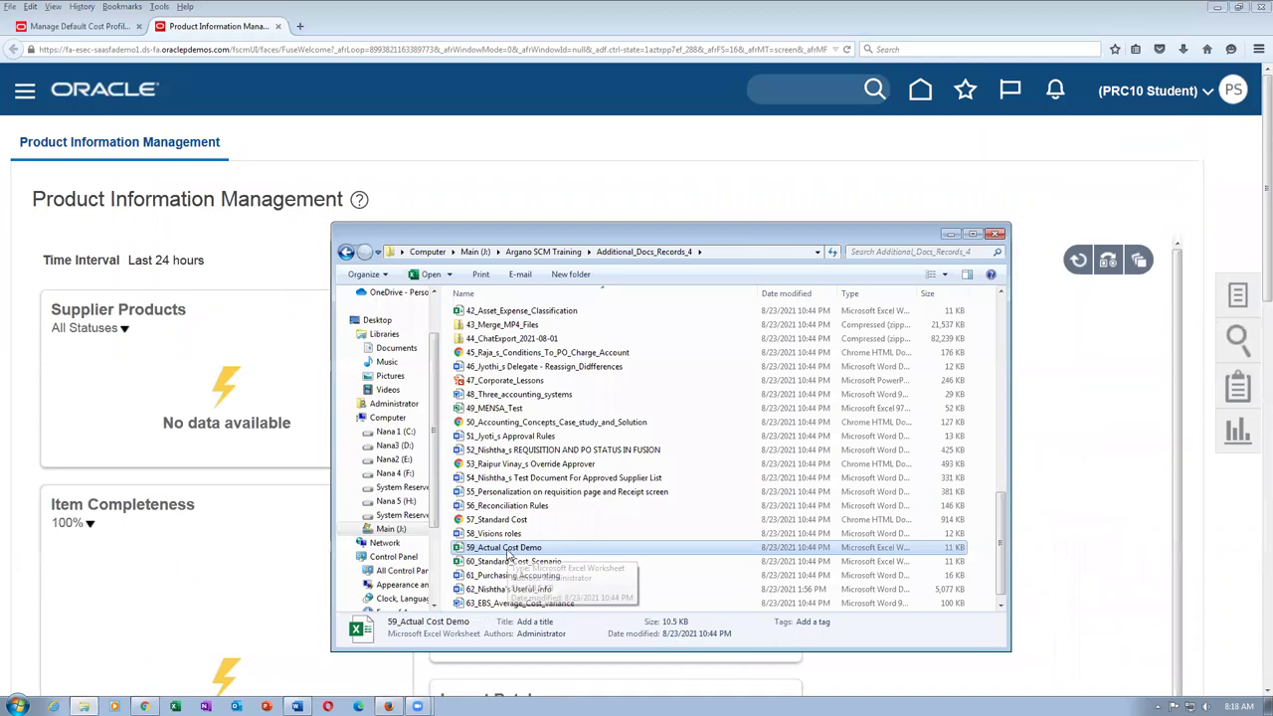
pyautogui.click(506, 561)
pyautogui.click(505, 551)
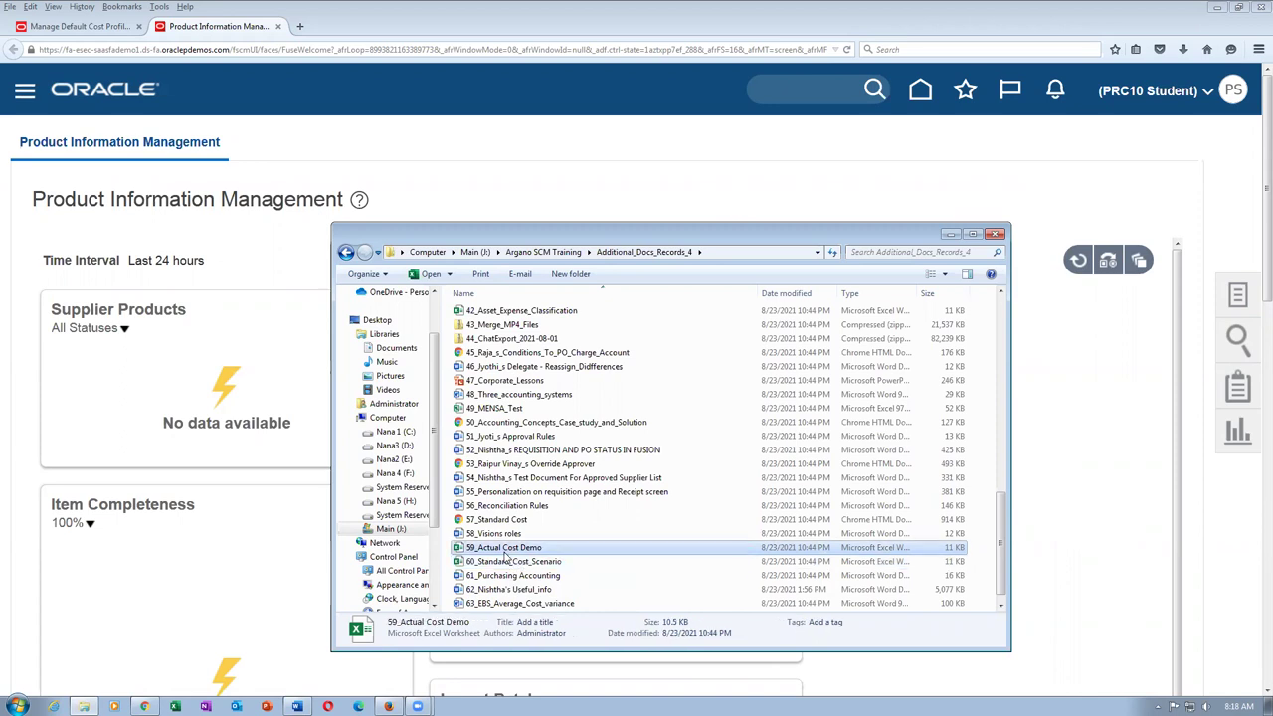
pyautogui.doubleClick(508, 551)
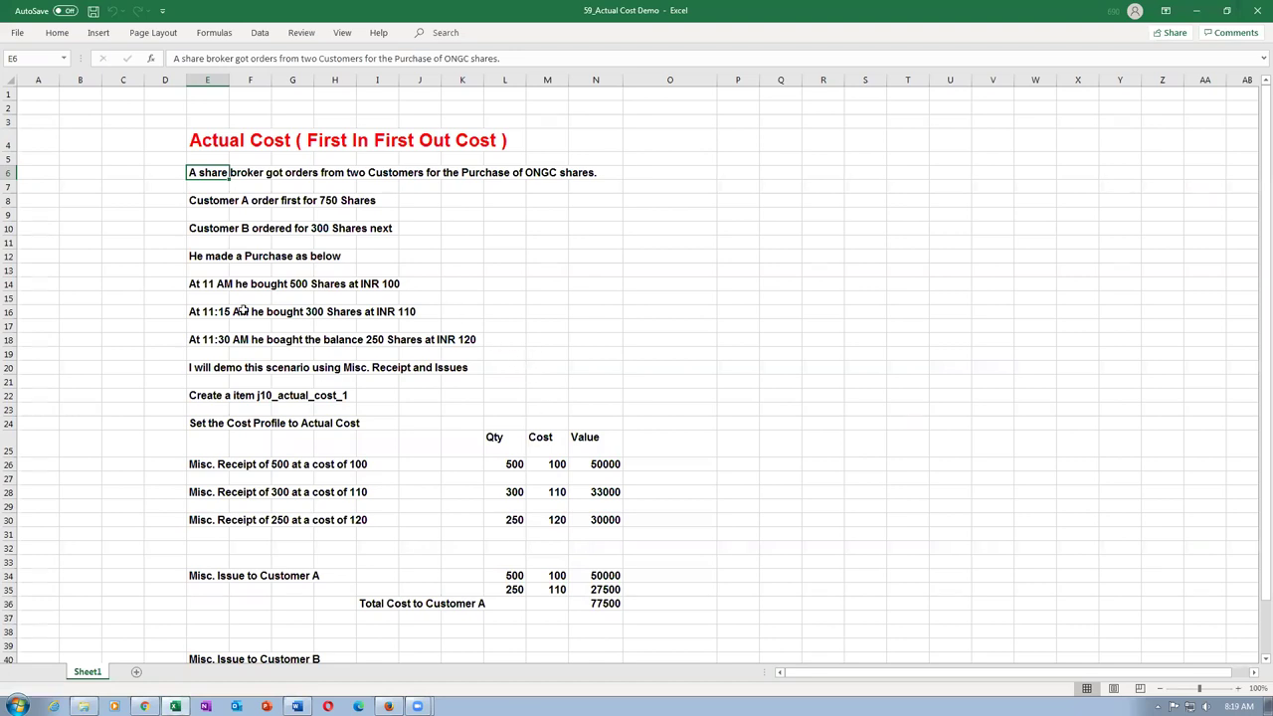
pyautogui.click(197, 202)
pyautogui.click(197, 228)
pyautogui.click(196, 204)
pyautogui.click(202, 232)
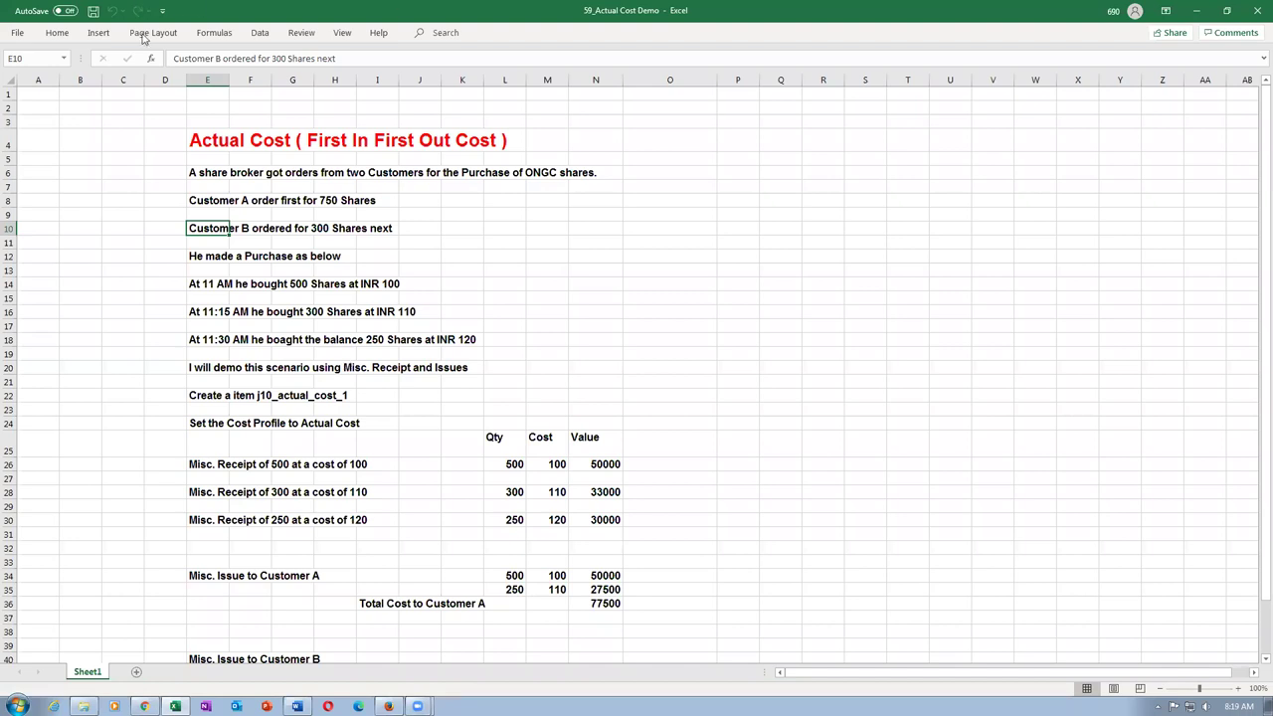
pyautogui.click(220, 140)
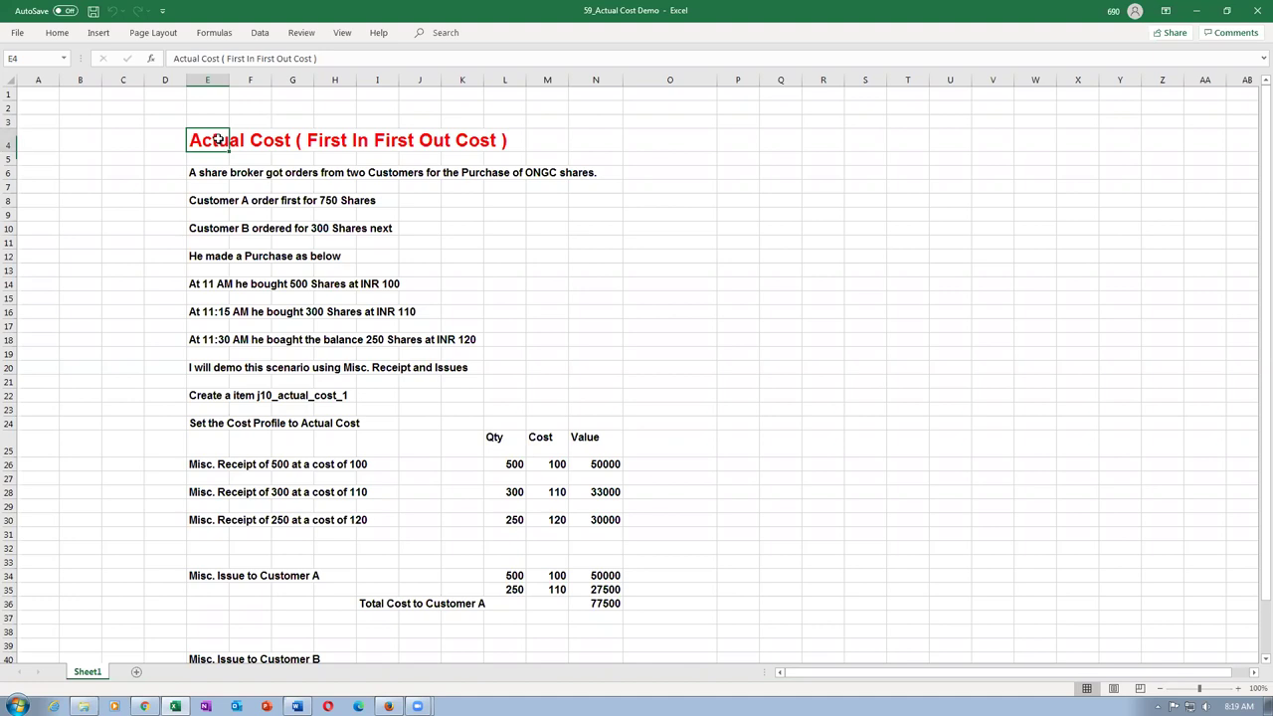
pyautogui.moveTo(214, 139); pyautogui.dragTo(525, 140)
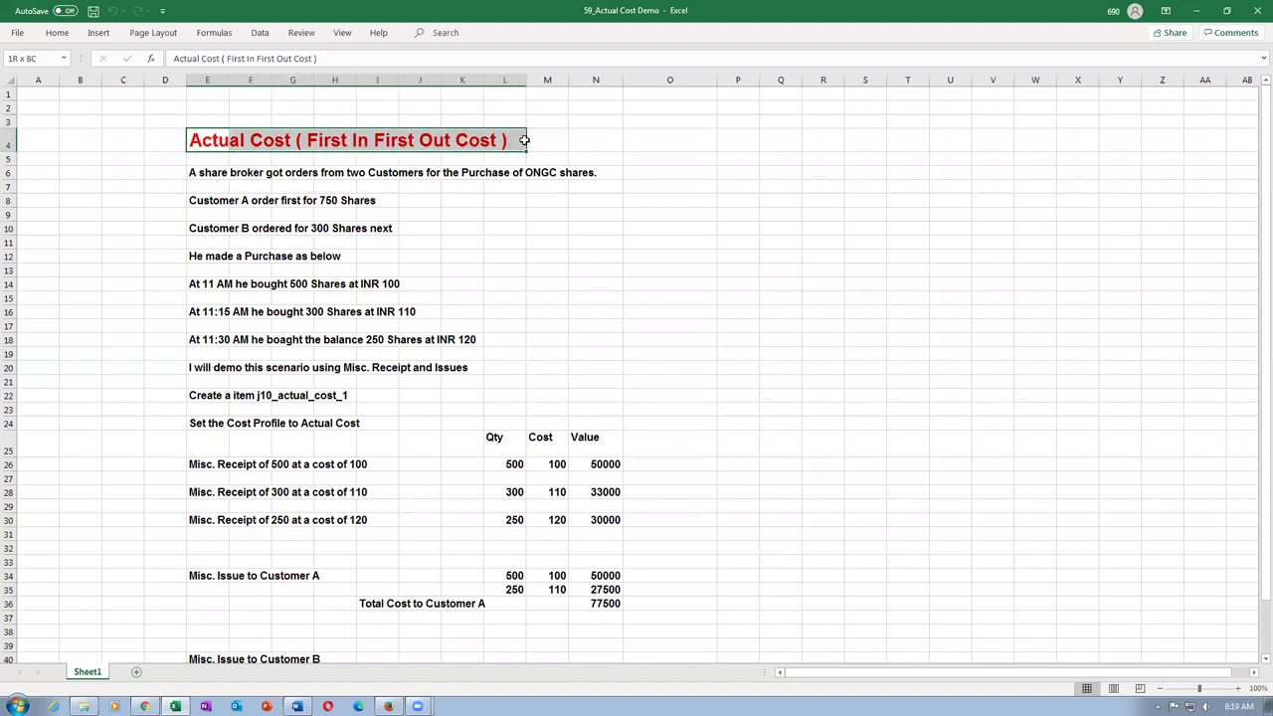
pyautogui.click(562, 244)
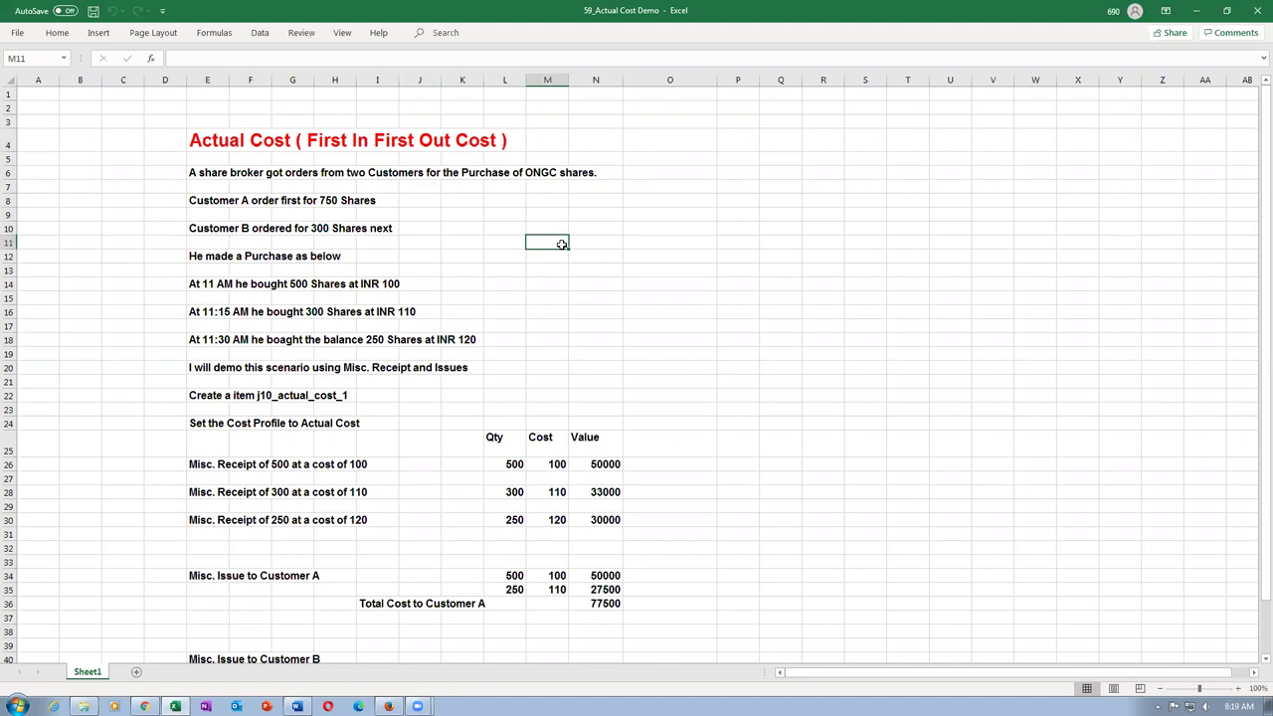
pyautogui.moveTo(534, 216); pyautogui.dragTo(696, 263)
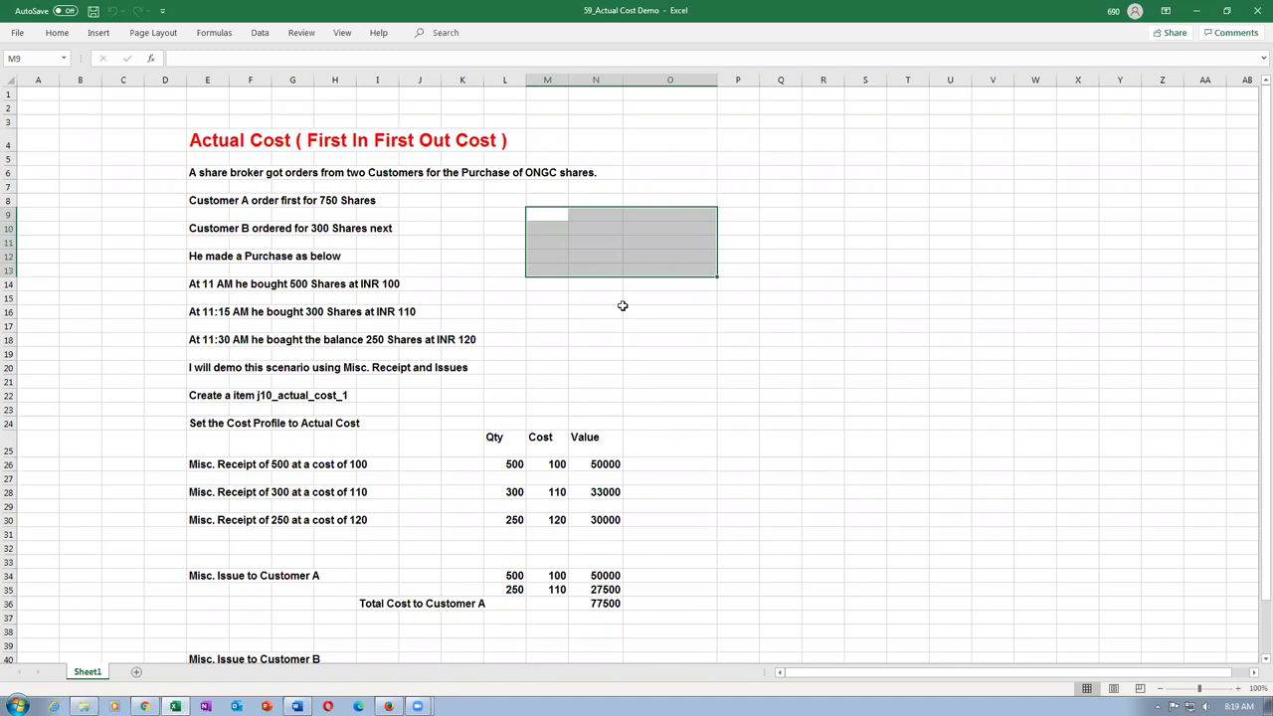
pyautogui.click(623, 309)
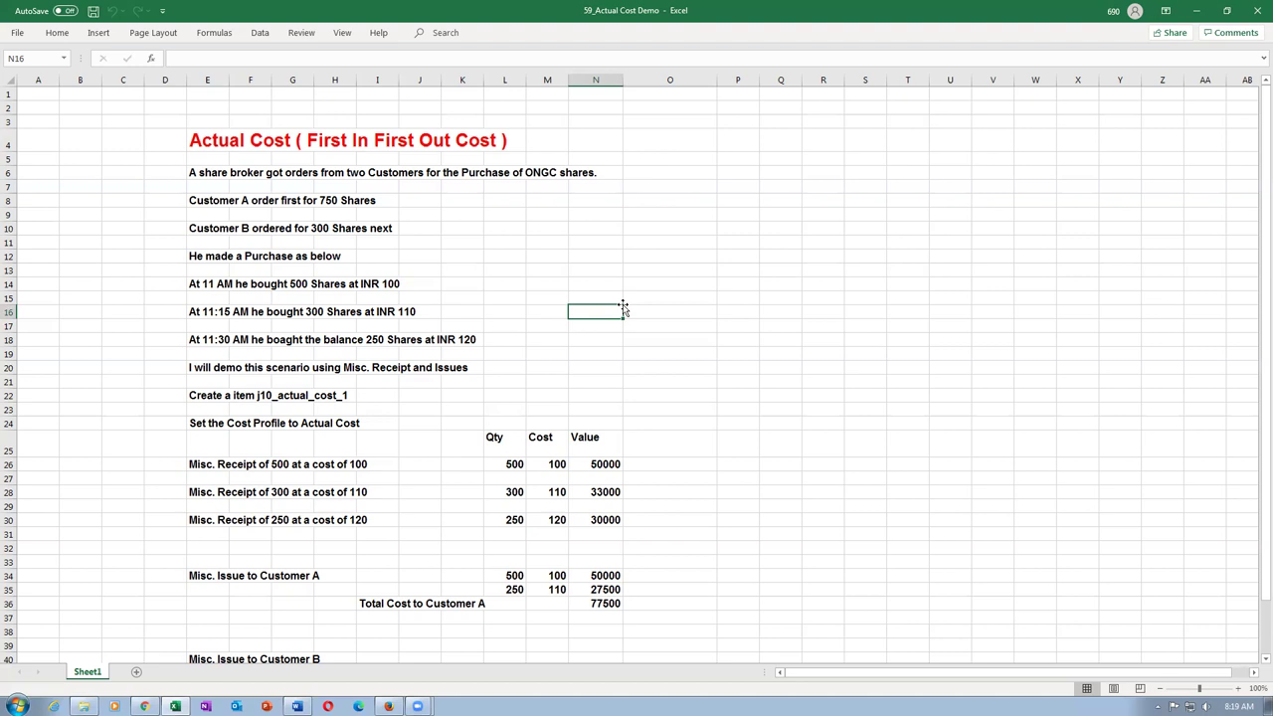
pyautogui.click(516, 259)
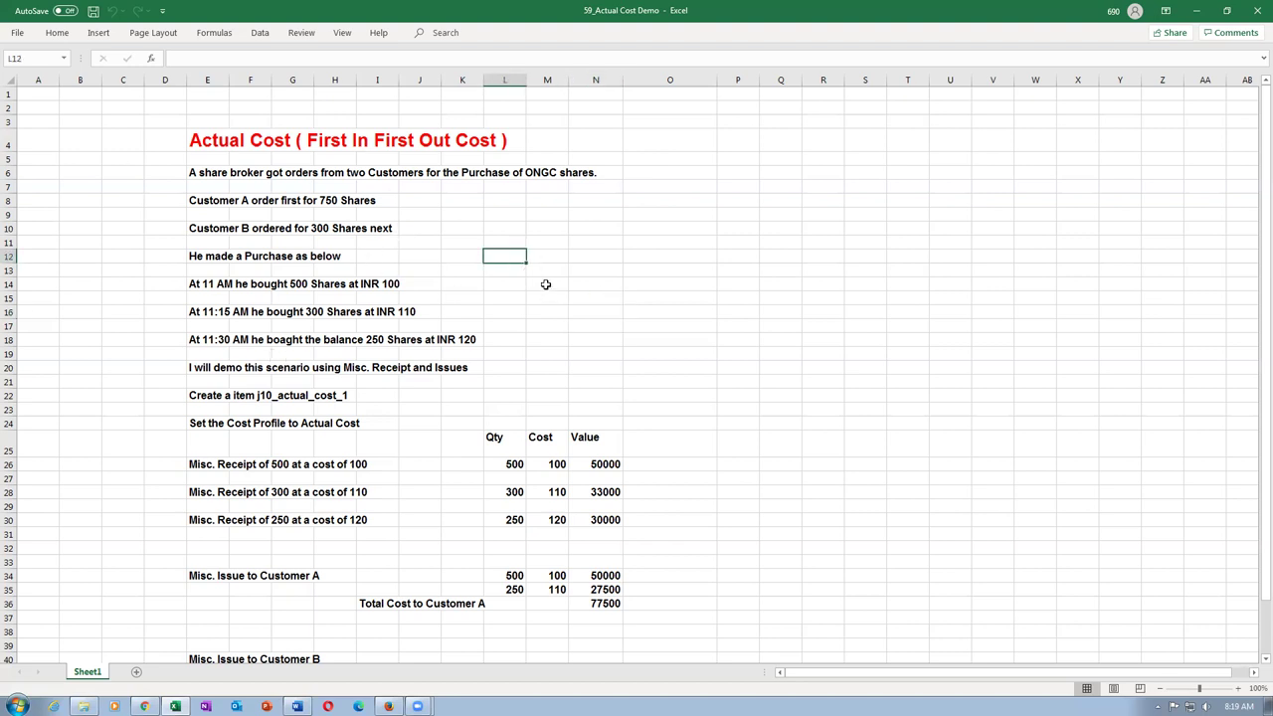
pyautogui.click(554, 255)
pyautogui.click(581, 259)
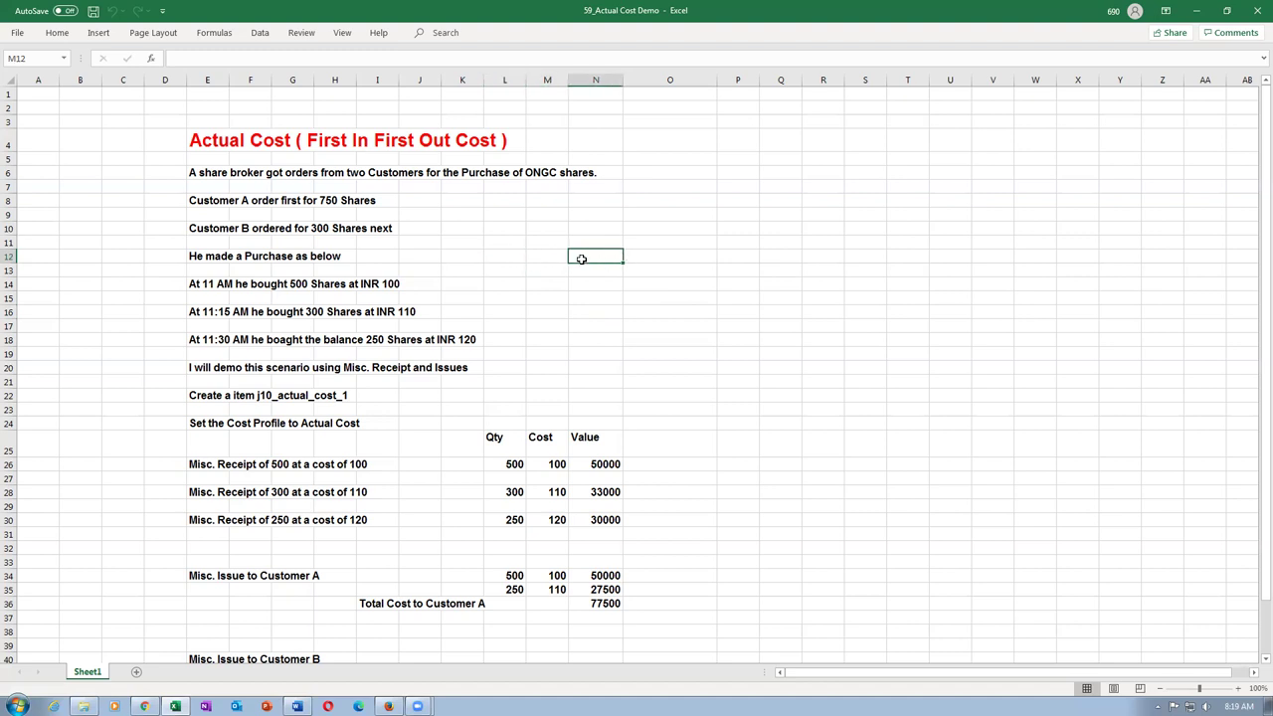
pyautogui.click(514, 299)
pyautogui.click(543, 299)
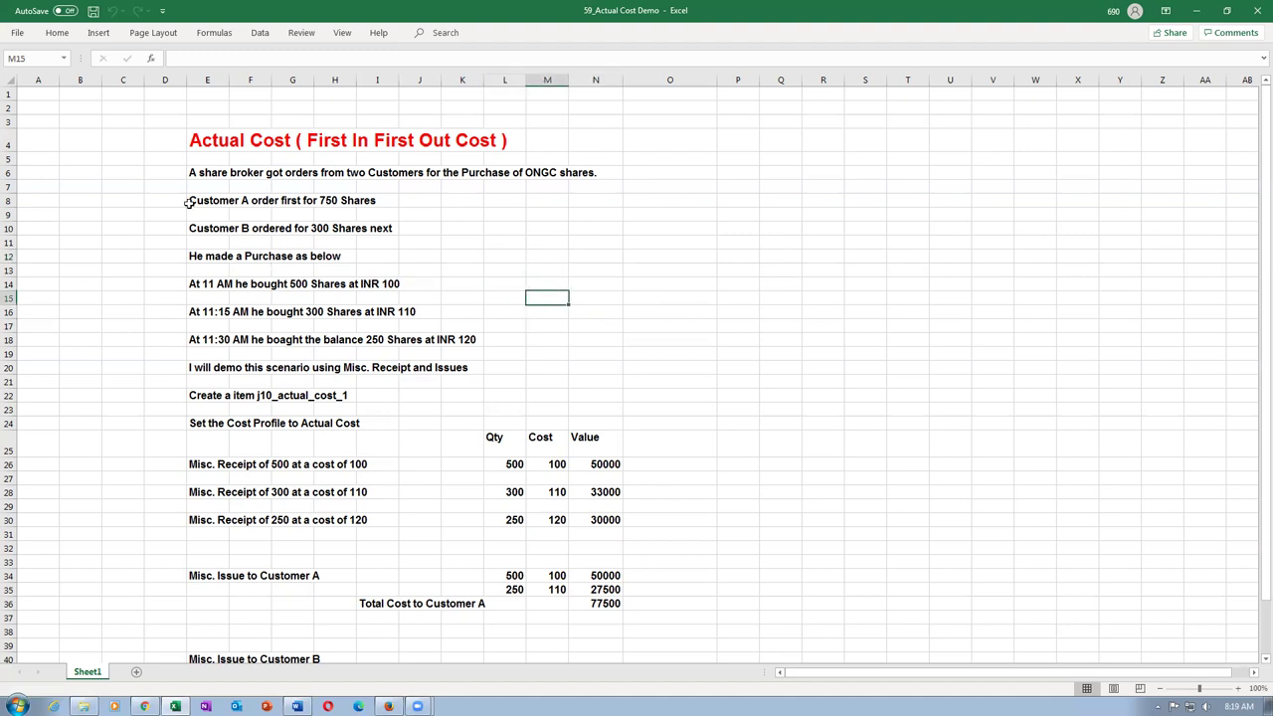
pyautogui.click(202, 171)
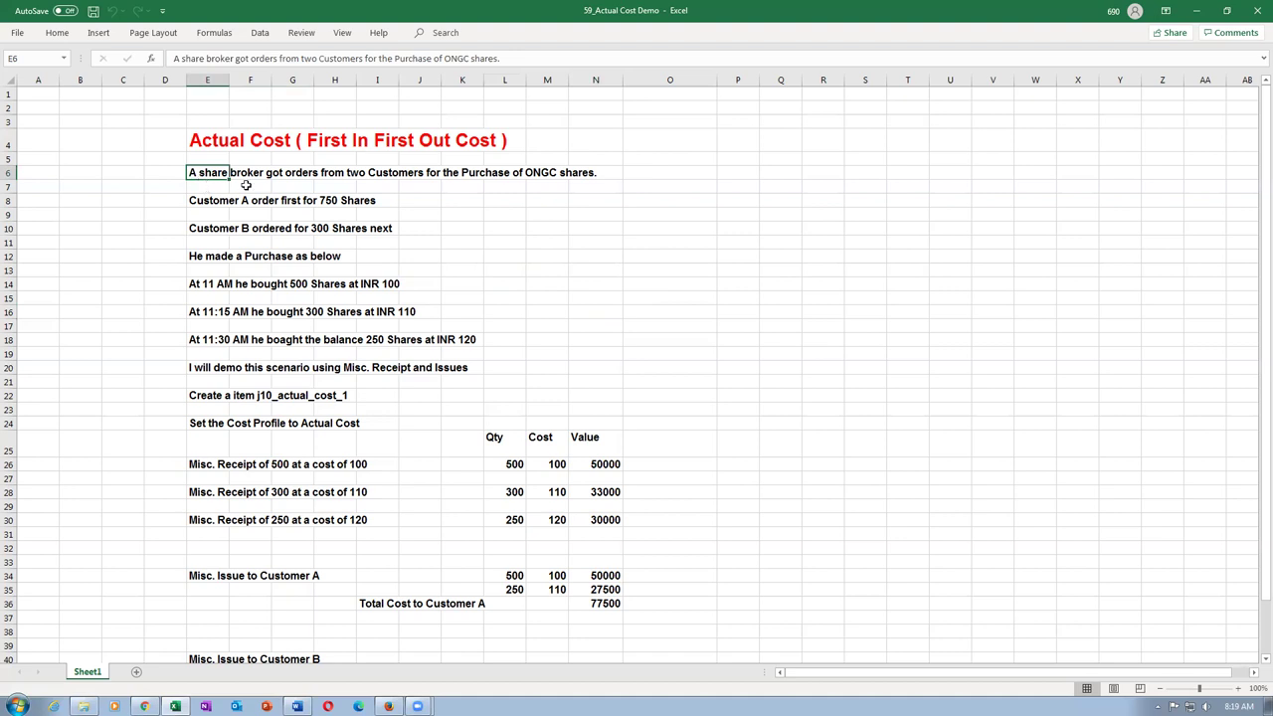
pyautogui.scroll(2, 584, 261)
pyautogui.scroll(2, 584, 262)
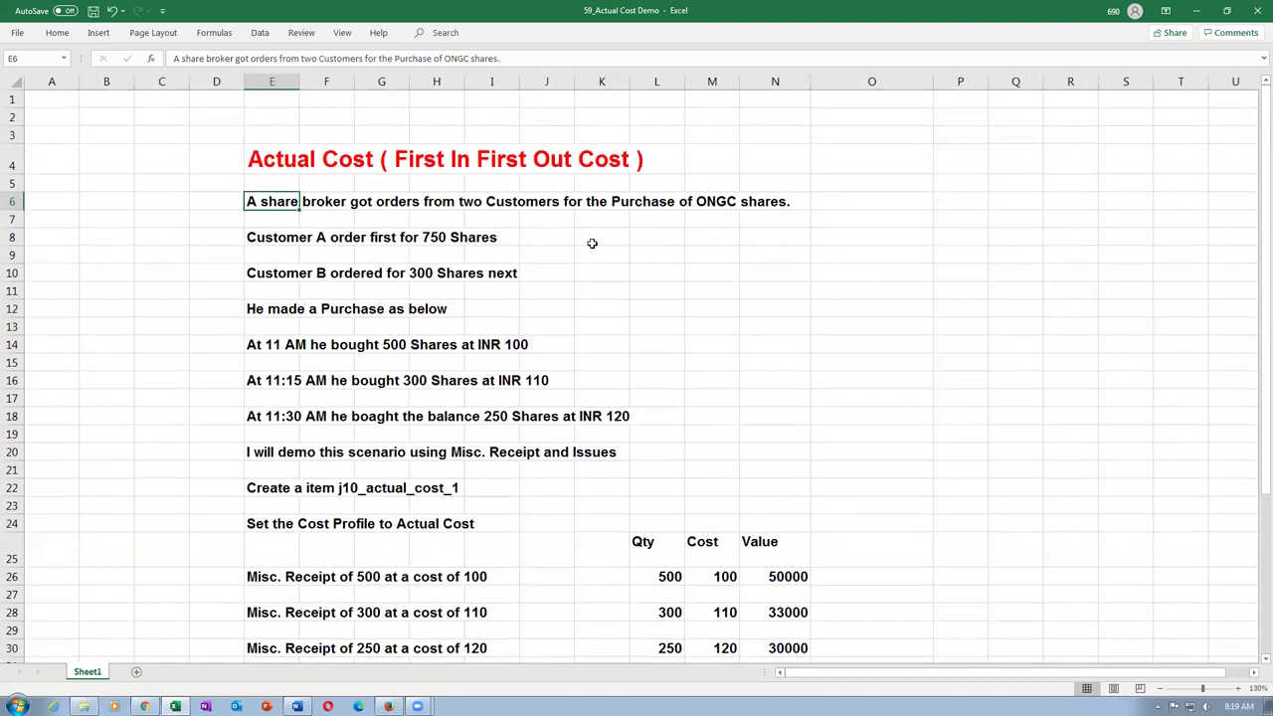
pyautogui.click(712, 203)
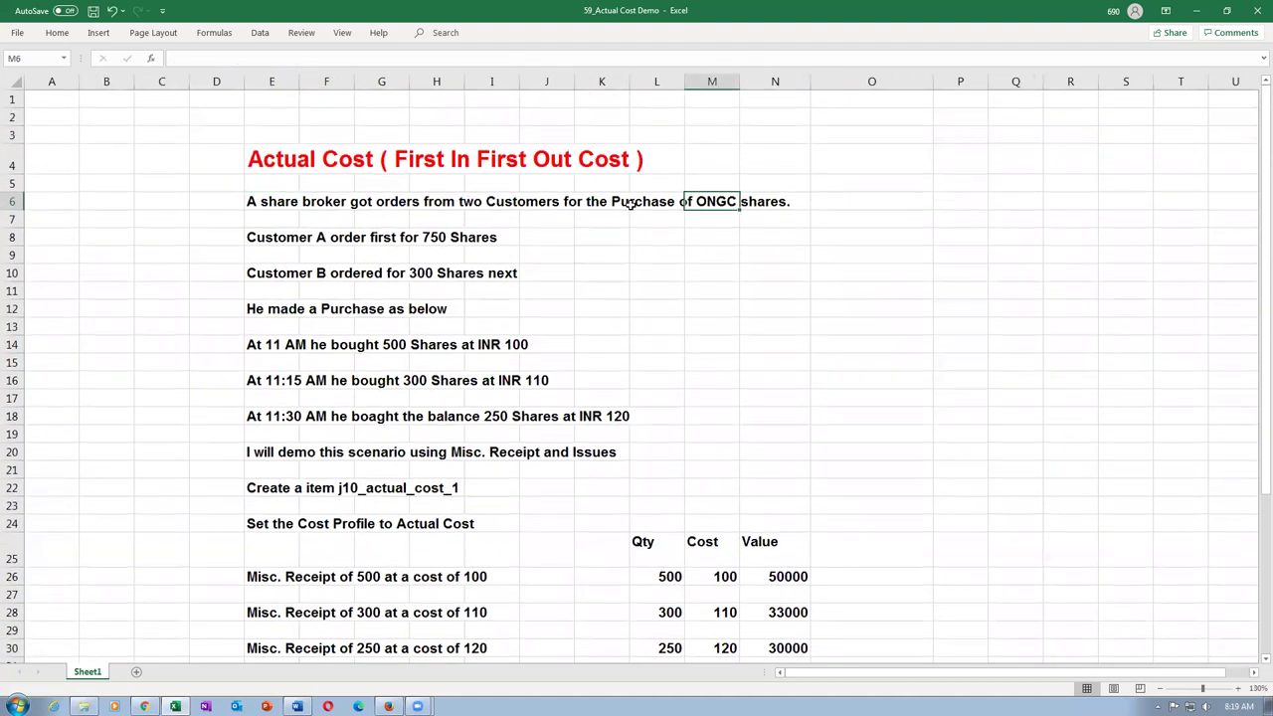
pyautogui.click(264, 204)
pyautogui.click(264, 240)
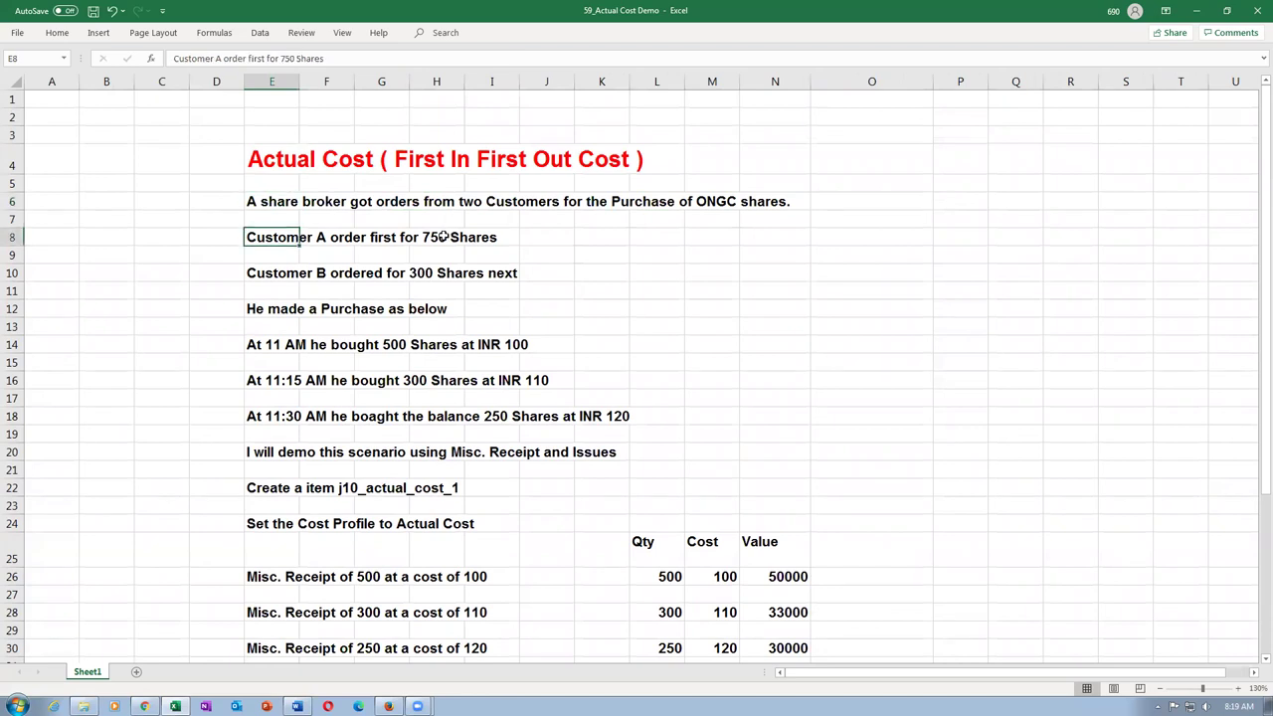
pyautogui.click(262, 270)
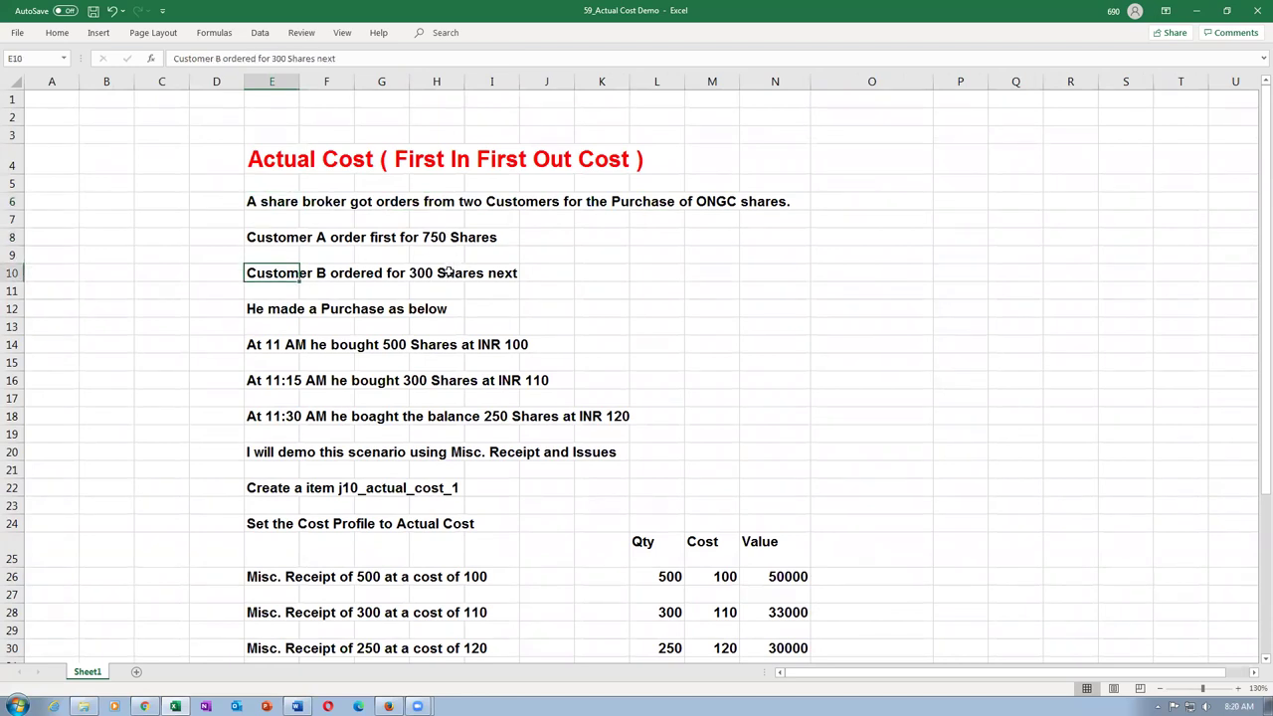
pyautogui.click(257, 308)
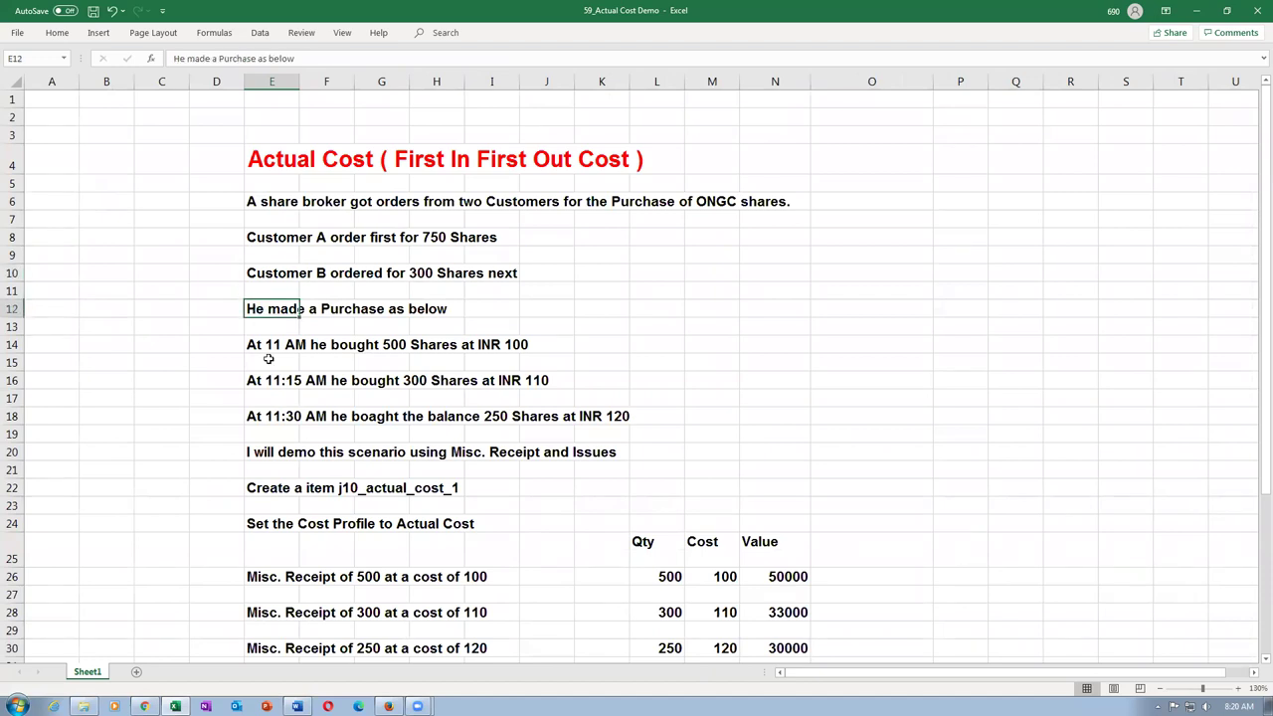
pyautogui.click(257, 345)
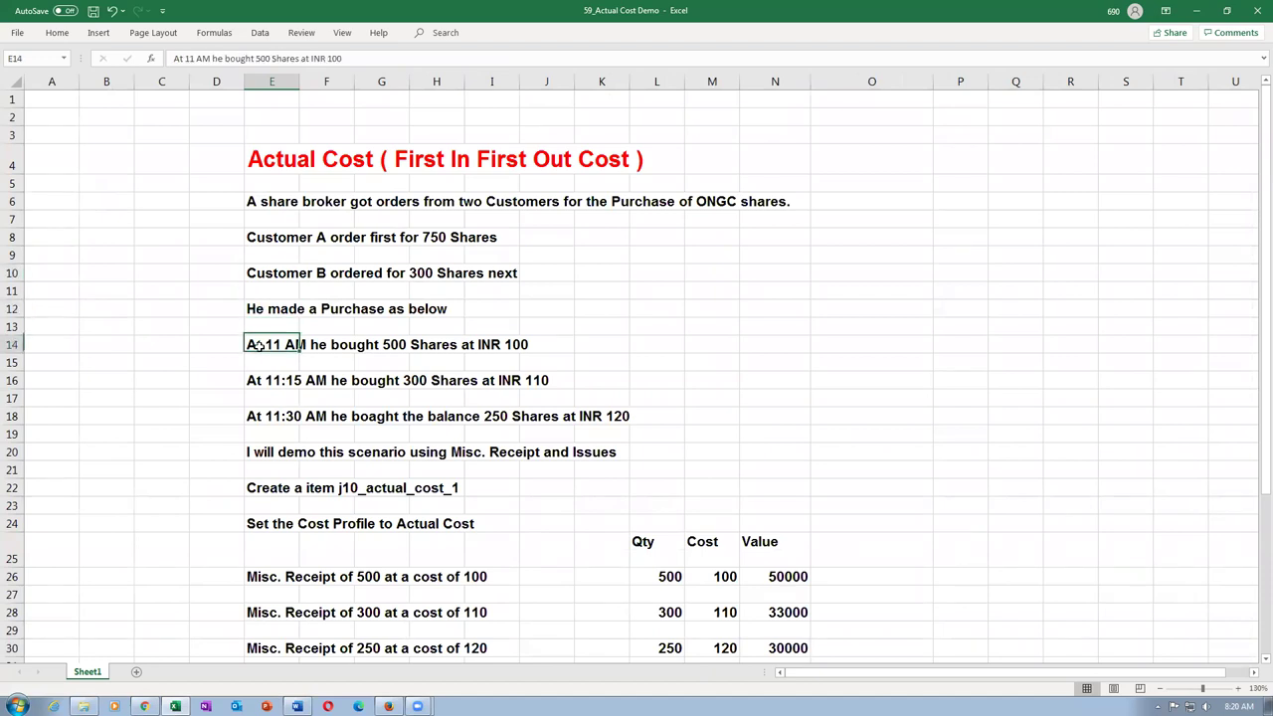
pyautogui.click(507, 344)
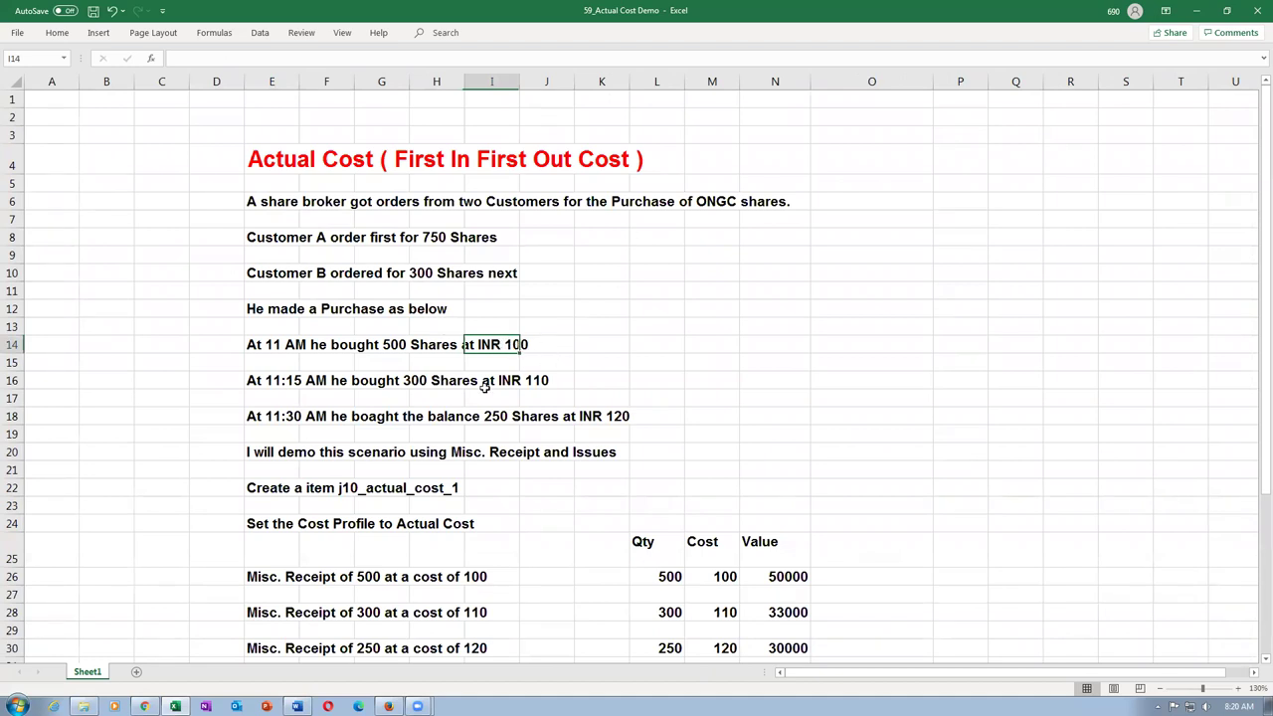
pyautogui.click(247, 344)
pyautogui.click(257, 381)
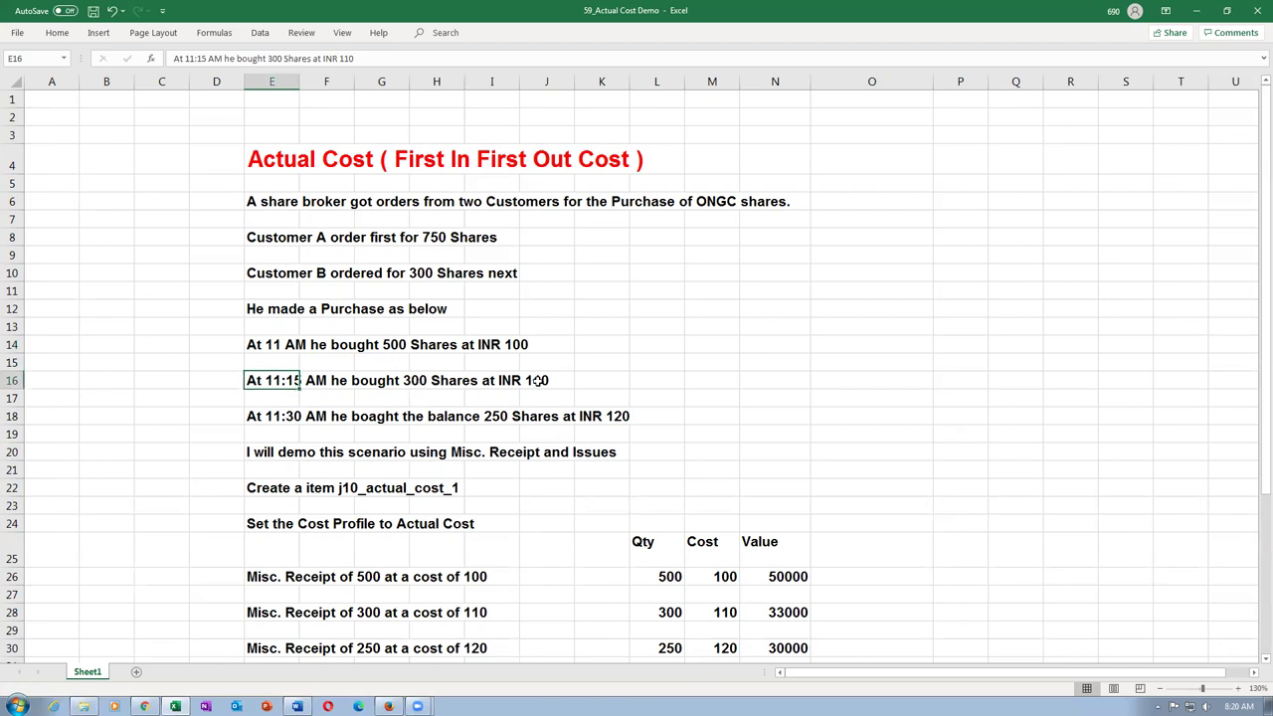
pyautogui.click(249, 418)
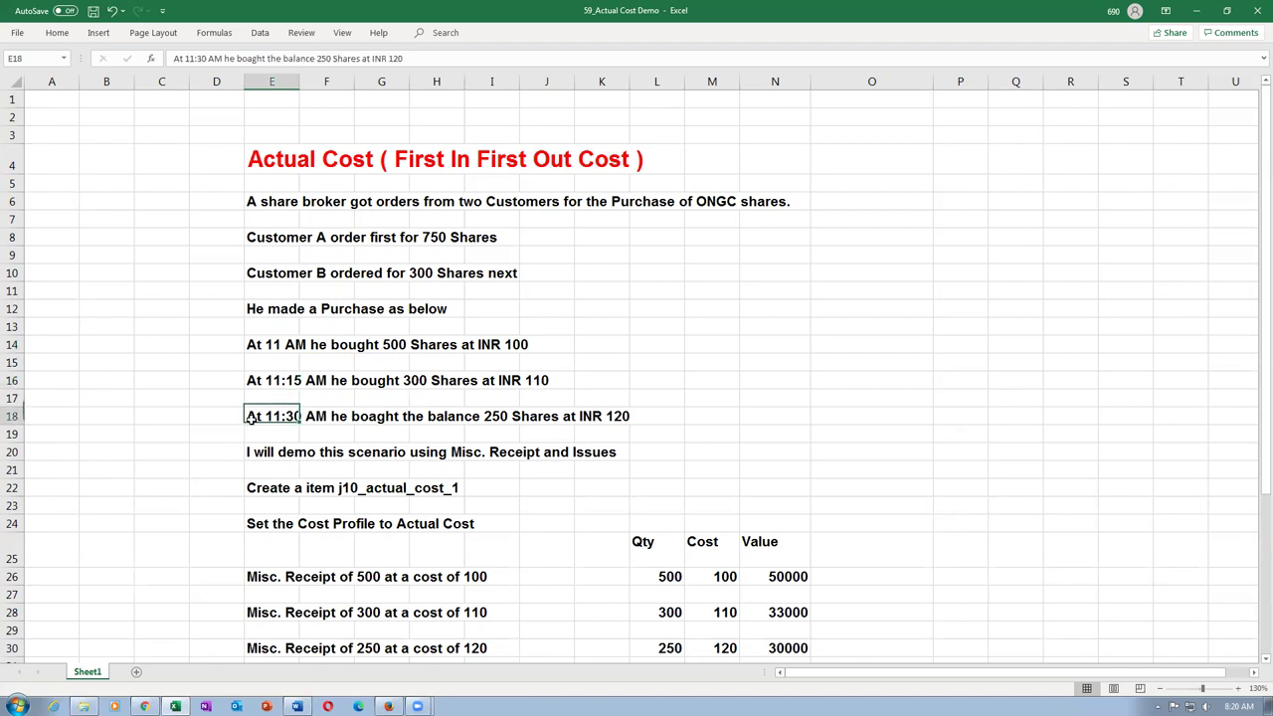
pyautogui.click(627, 417)
pyautogui.moveTo(253, 346); pyautogui.dragTo(633, 417)
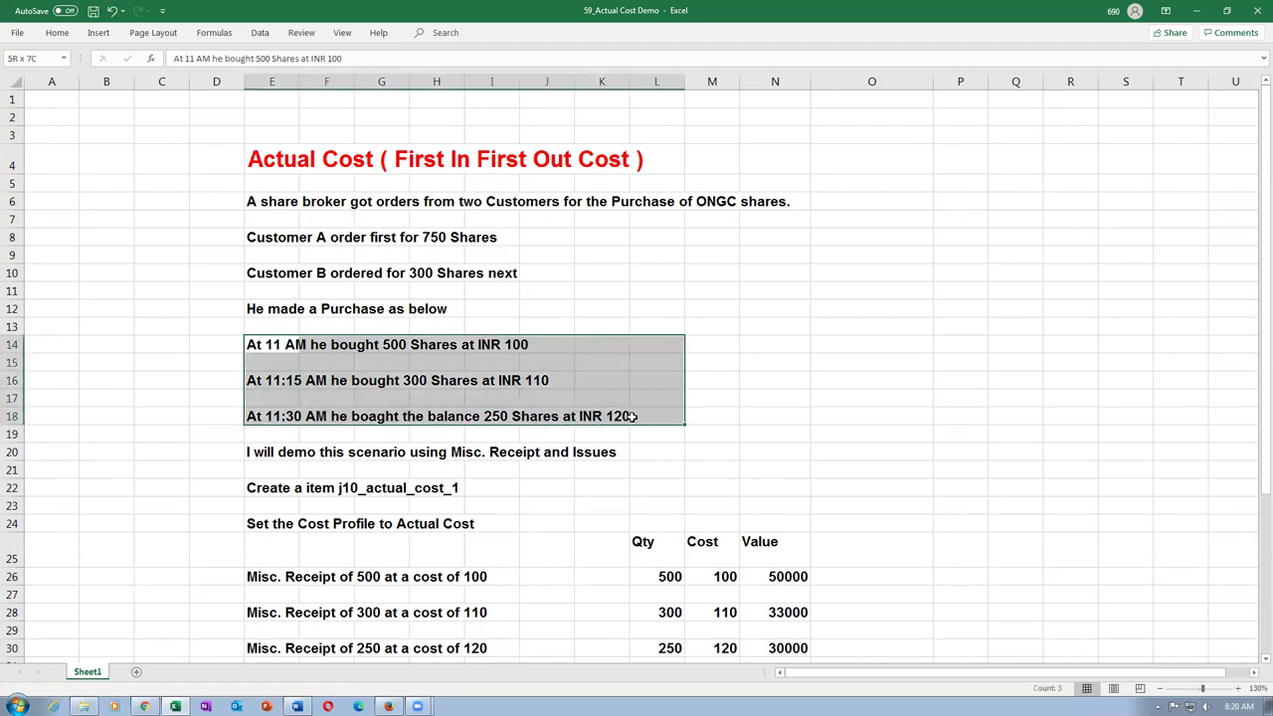
pyautogui.moveTo(632, 417); pyautogui.dragTo(633, 417)
pyautogui.click(576, 522)
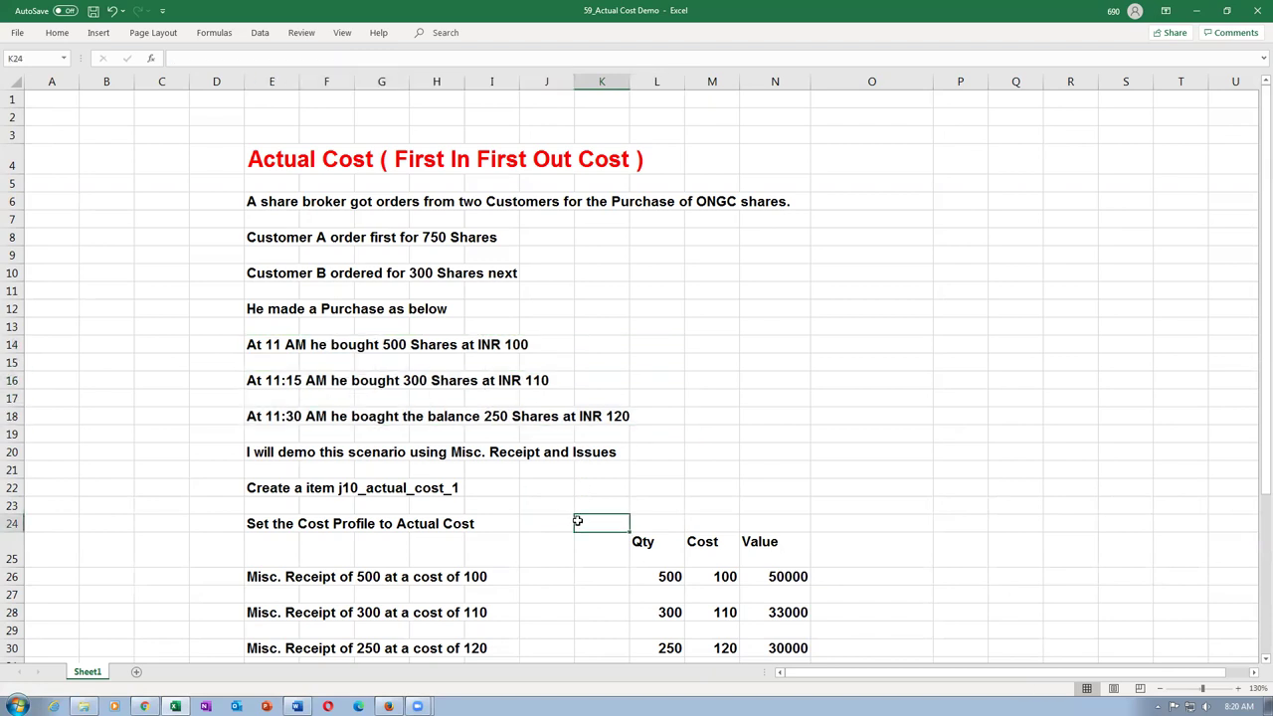
pyautogui.moveTo(252, 346); pyautogui.dragTo(288, 416)
# Switch from Excel back to the Firefox window showing Oracle Product Information Management.
pyautogui.hotkey('alt', 'Tab')
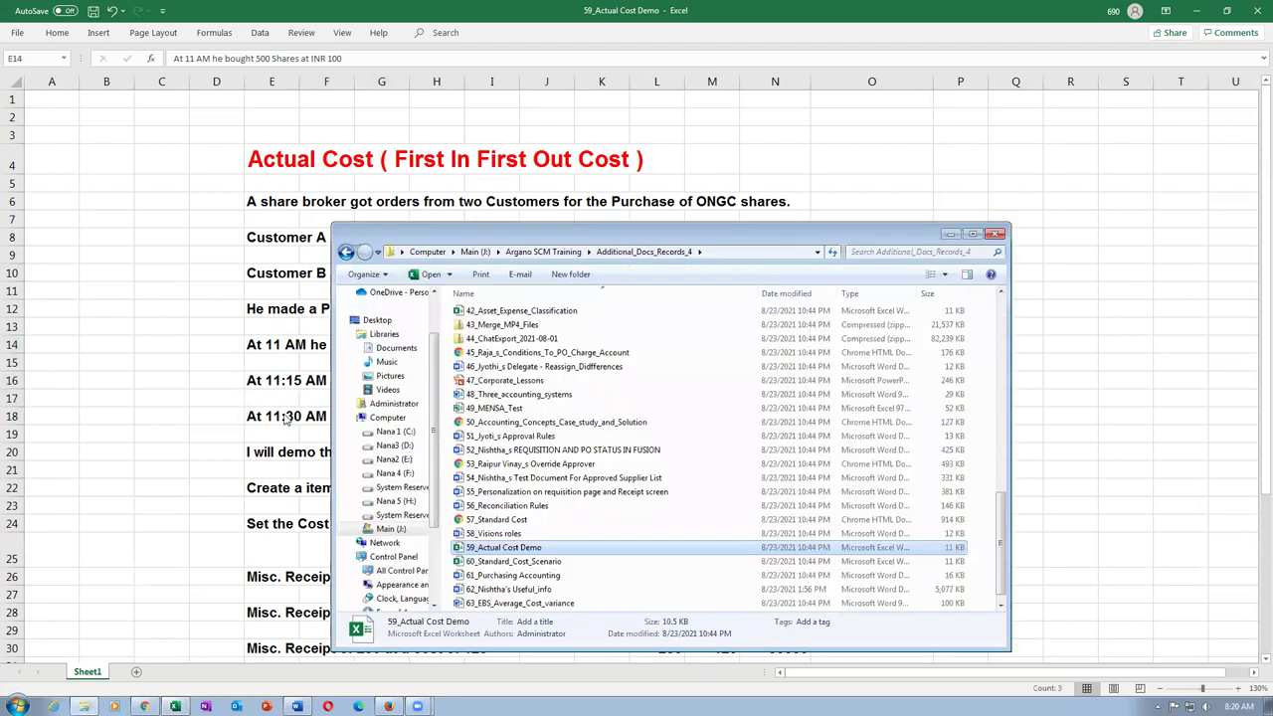
pyautogui.hotkey('alt', 'Tab')
pyautogui.hotkey('alt', 'Tab')
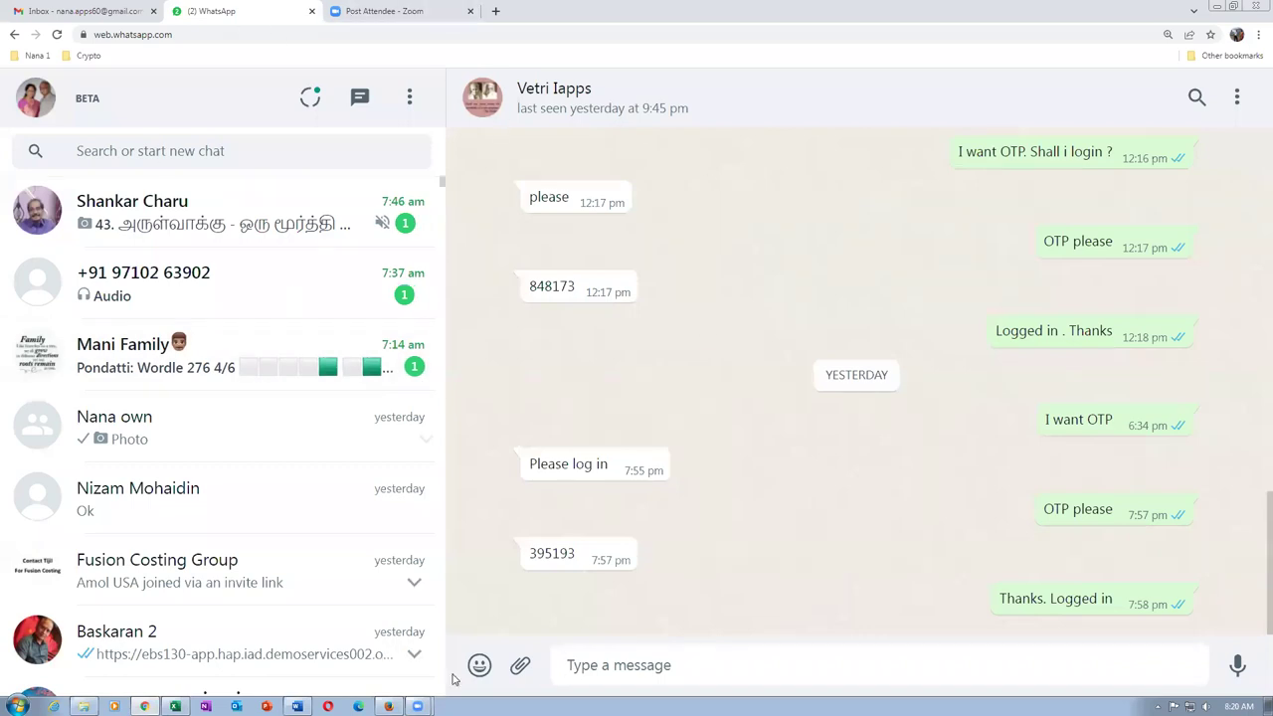
pyautogui.hotkey('alt', 'Tab')
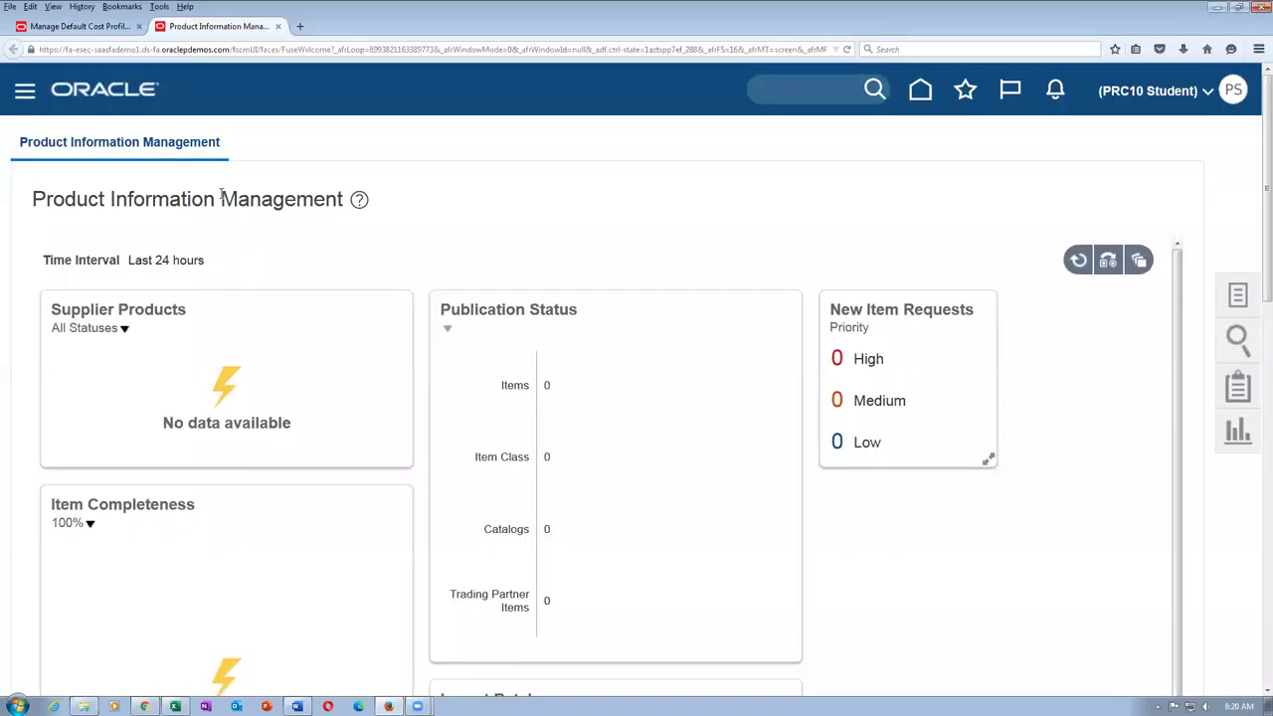
# Go to the Oracle home page and launch Inventory Management under Supply Chain Execution.
pyautogui.click(920, 91)
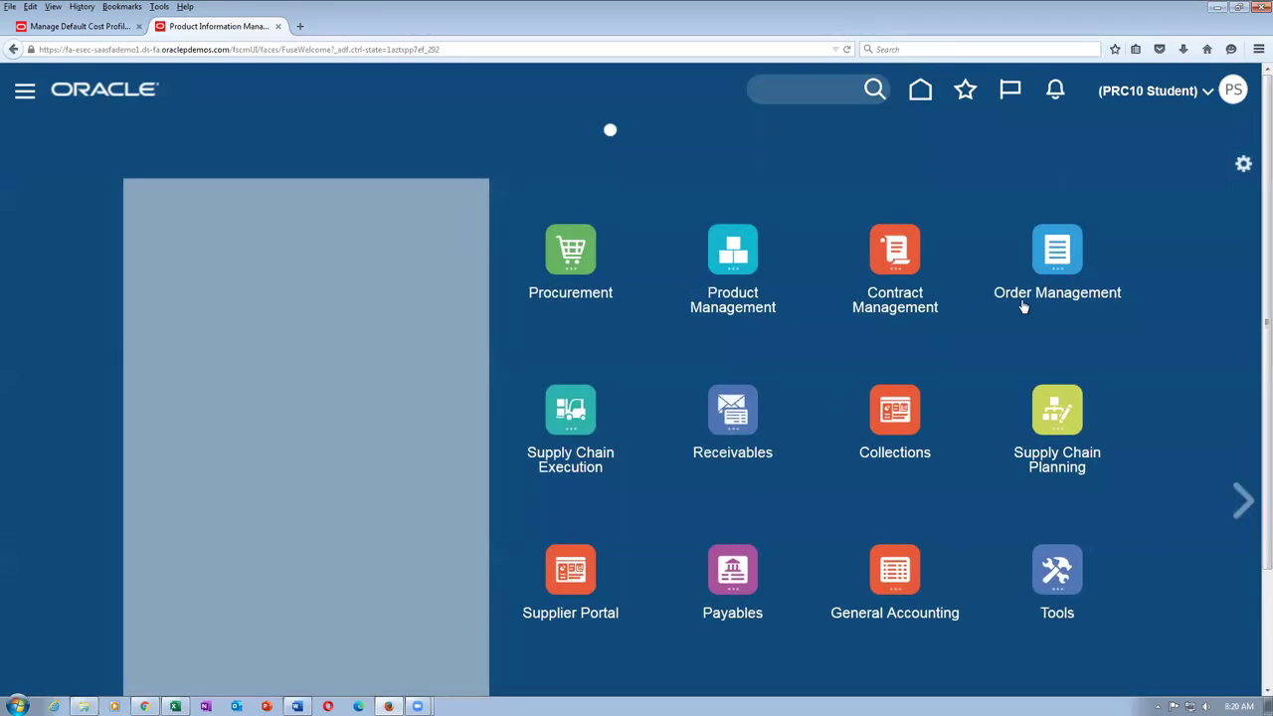
pyautogui.click(562, 418)
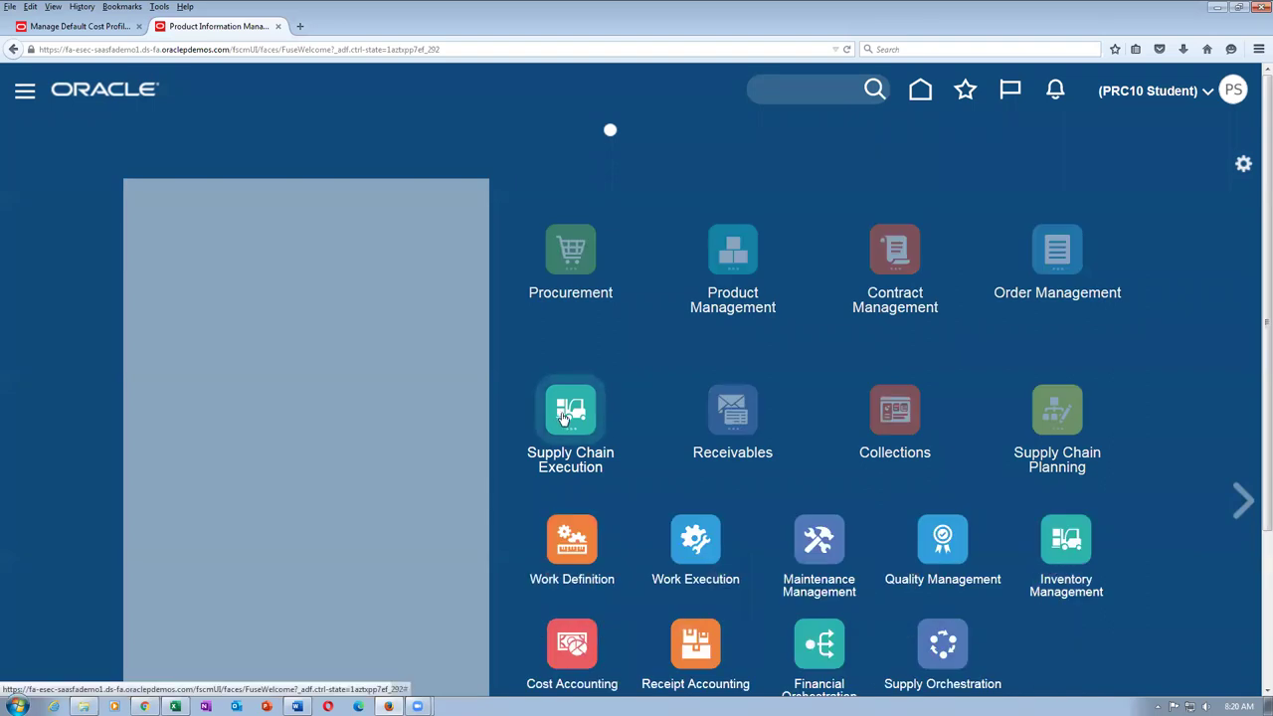
pyautogui.click(1087, 540)
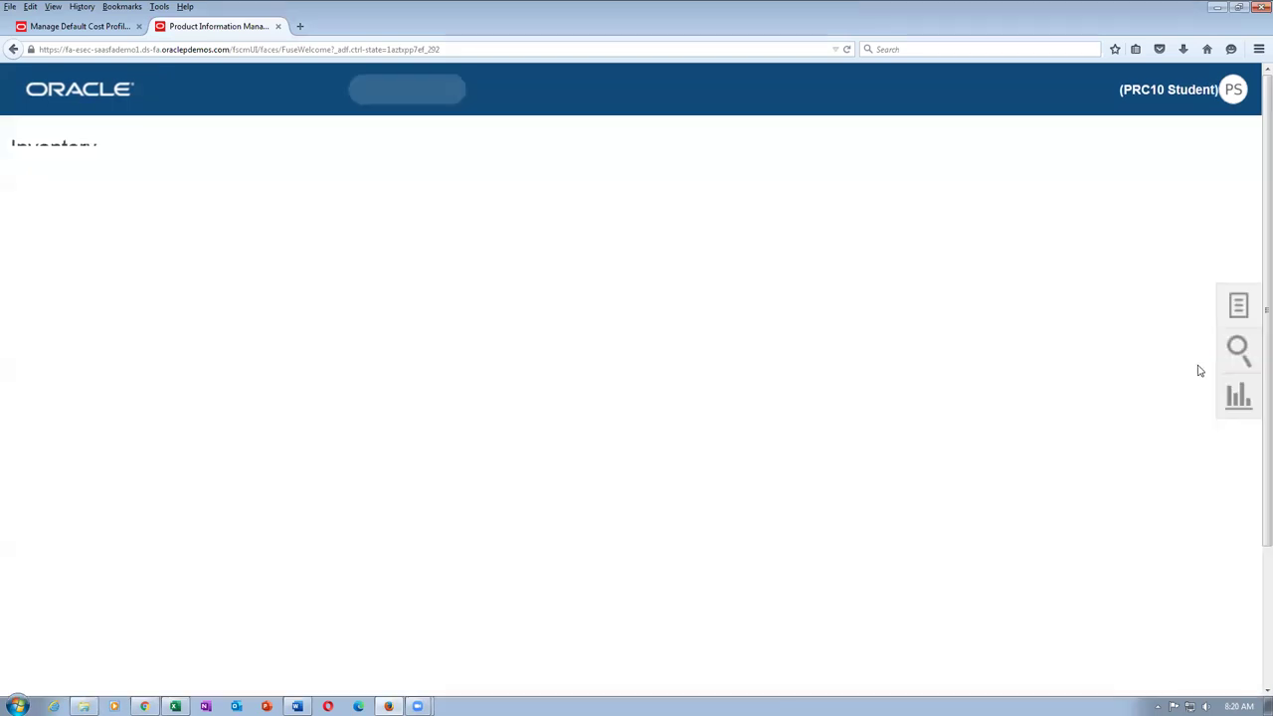
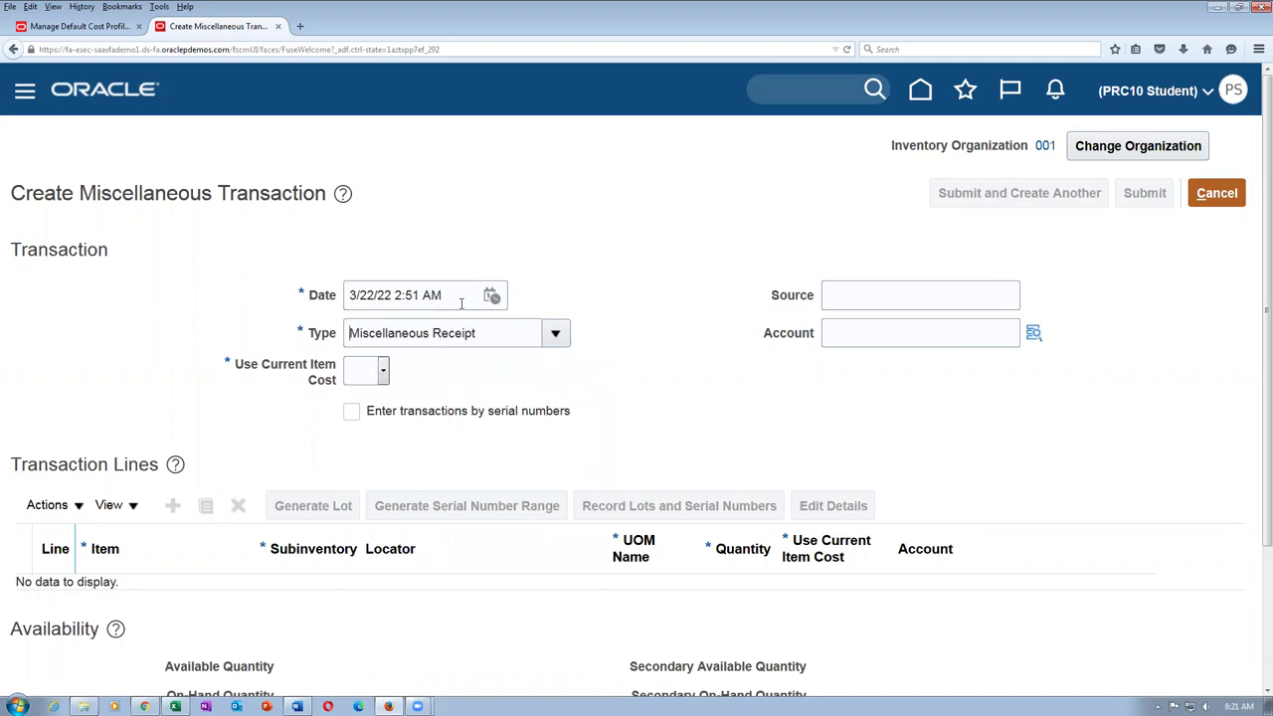
# Set the receipt's Account to 101.10.11101.000.000.000 from the account lookup.
pyautogui.click(1032, 334)
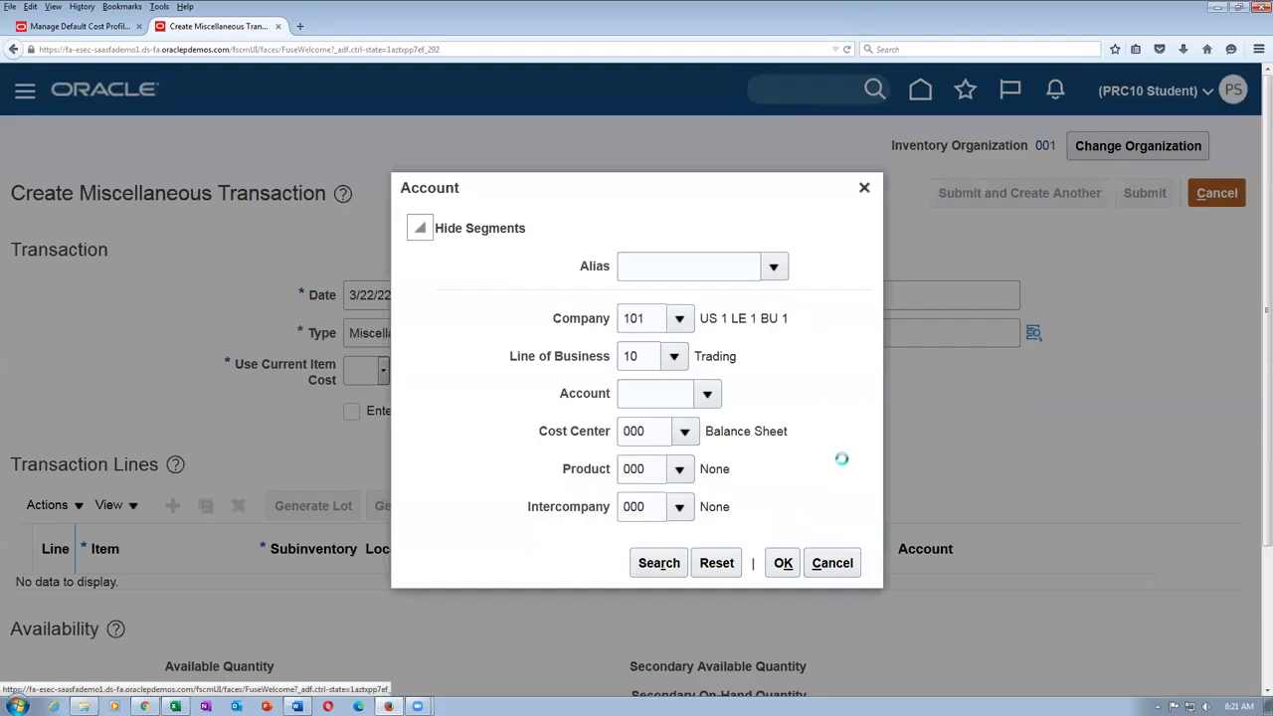
pyautogui.click(659, 563)
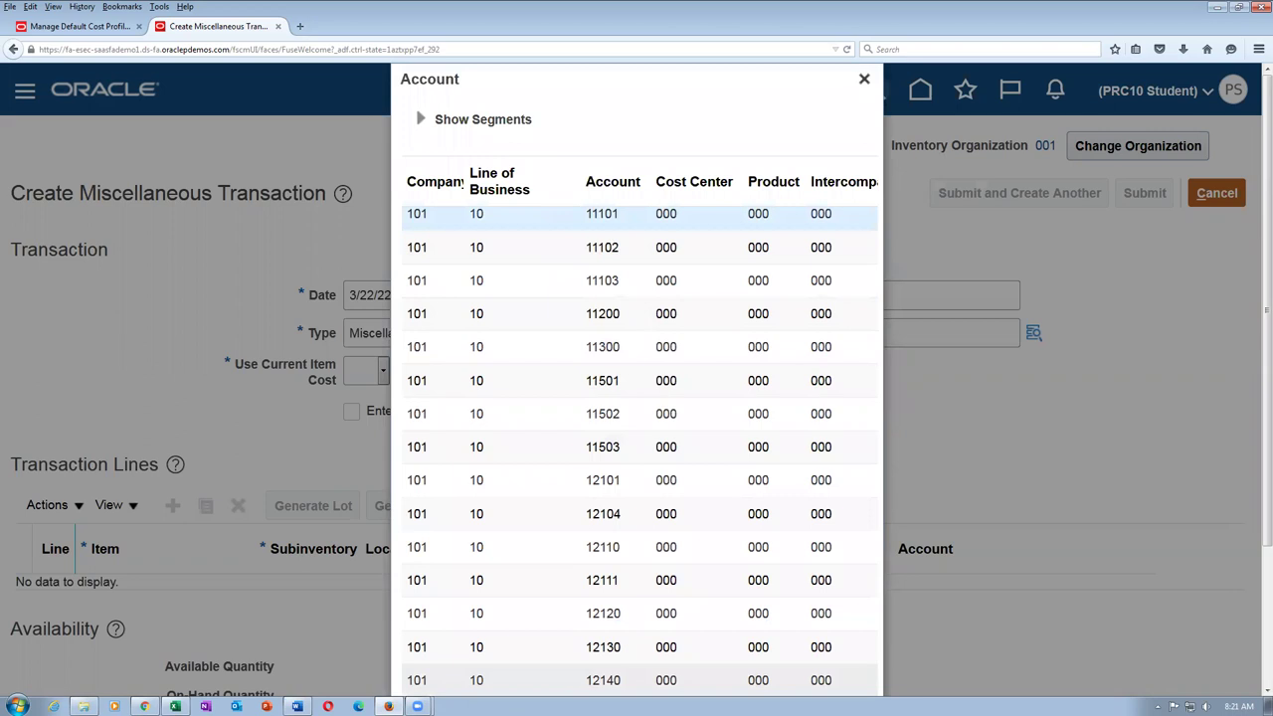
pyautogui.scroll(-2, 808, 656)
pyautogui.click(784, 657)
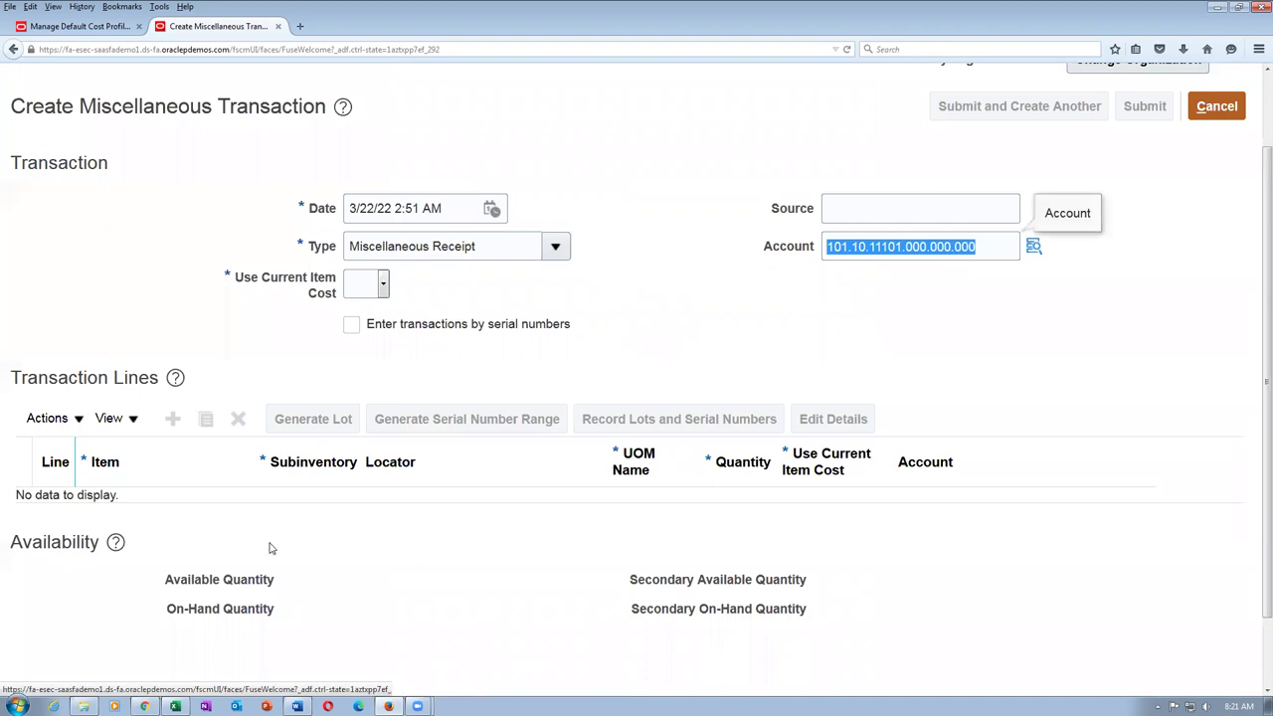
# Paste the account combination into a new Notepad note.
pyautogui.click(17, 706)
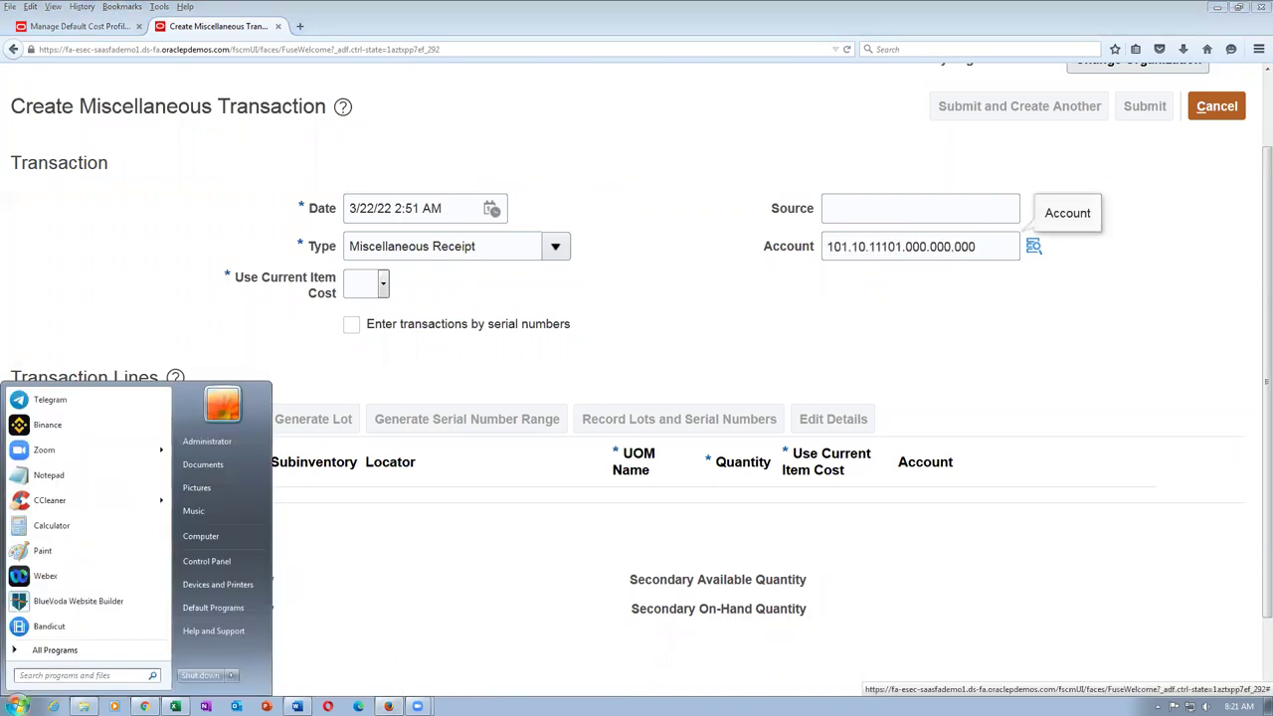
pyautogui.write('notepad')
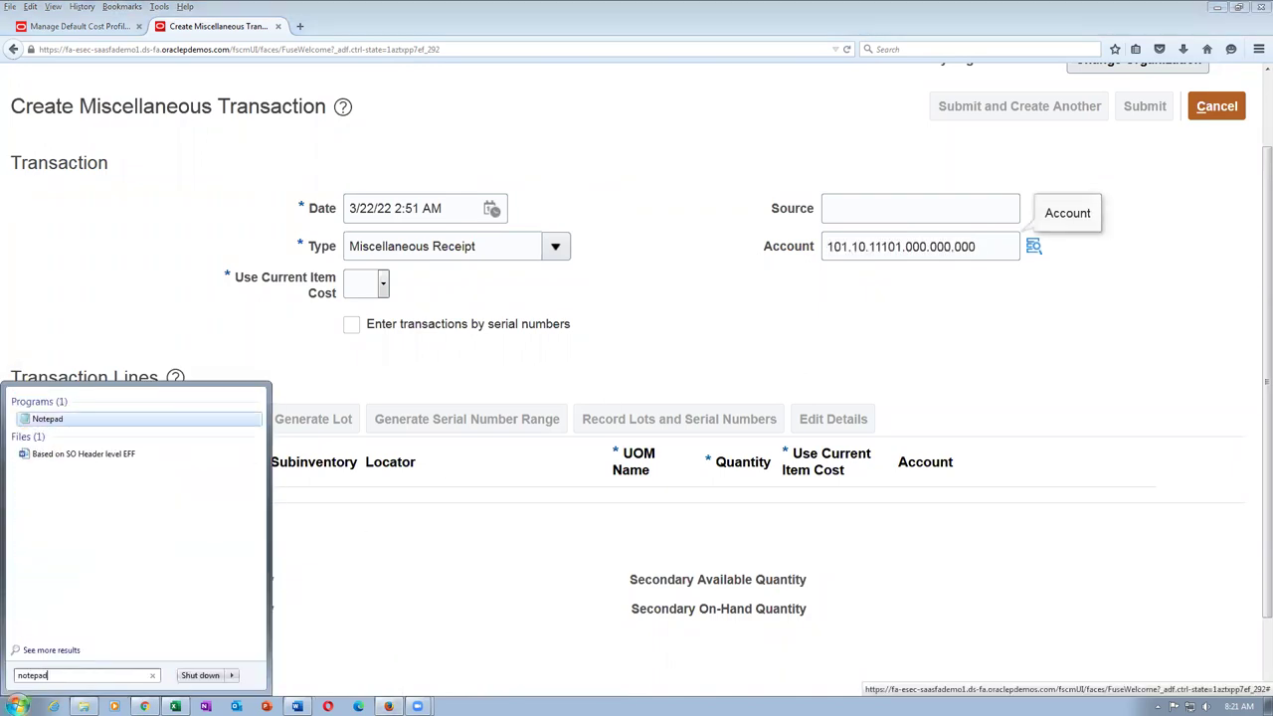
pyautogui.press('Return')
pyautogui.write('101.10.11101.000.000.000')
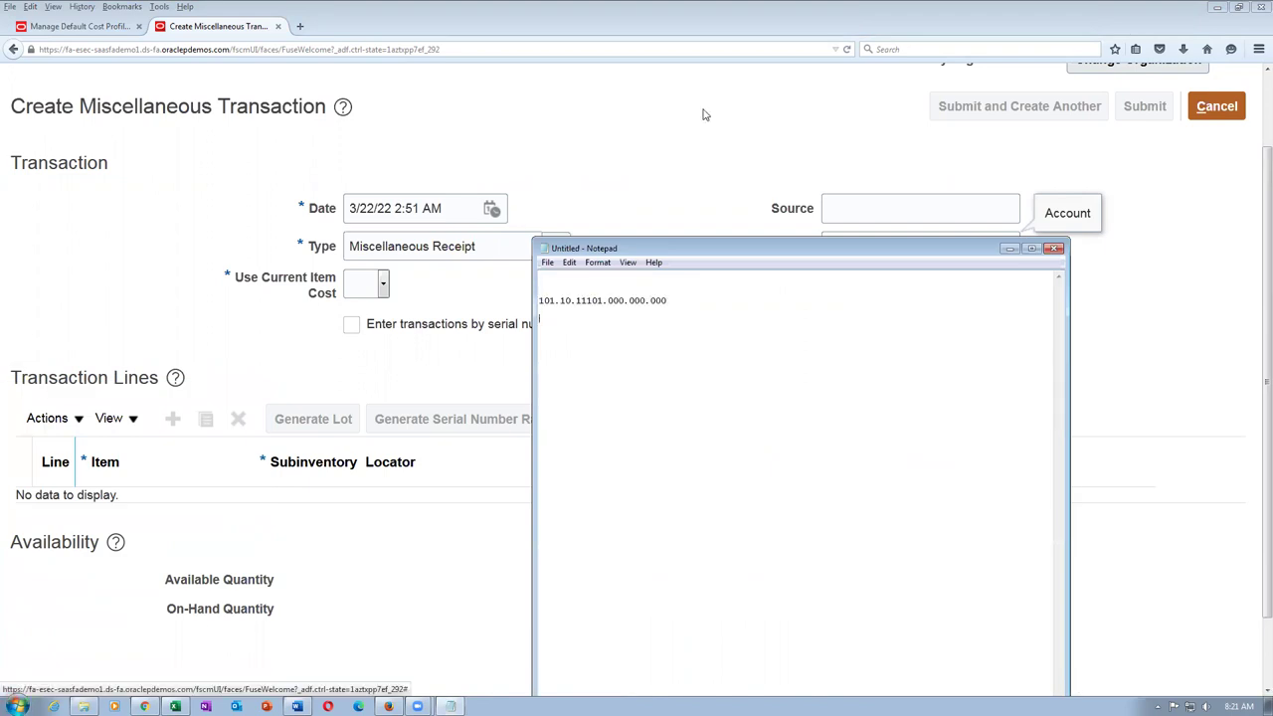
pyautogui.click(659, 137)
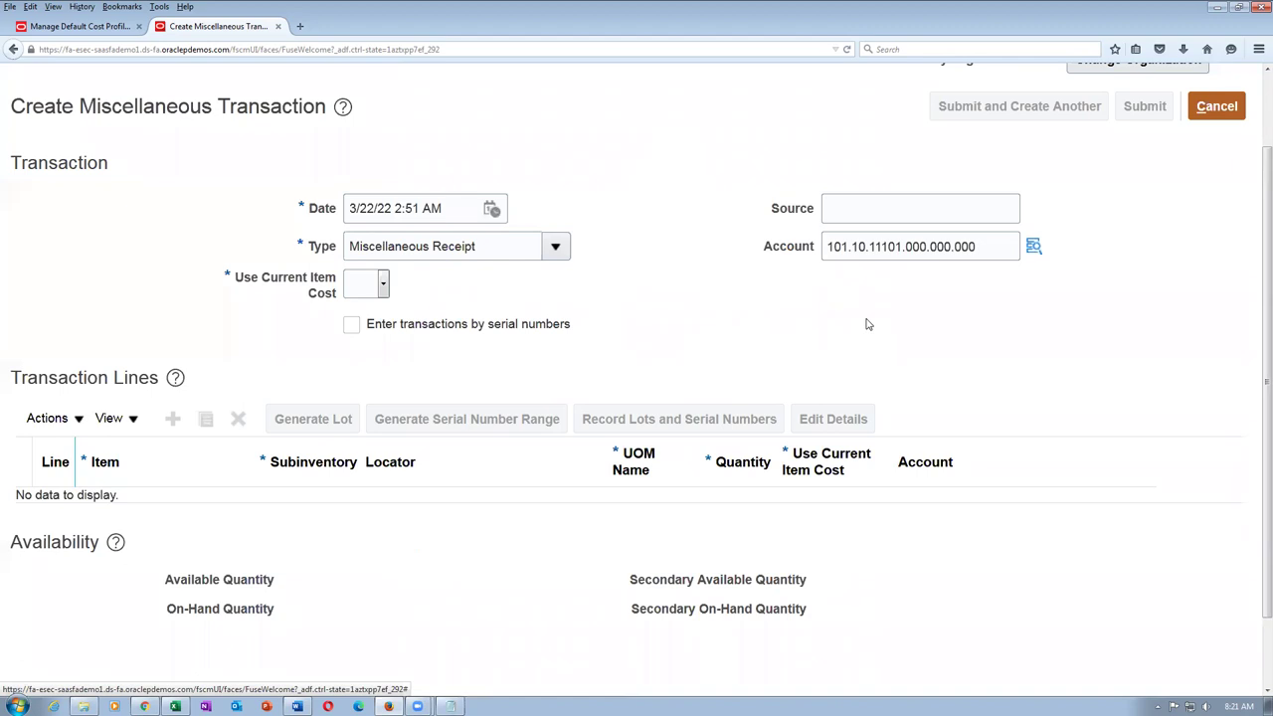
# Set Use Current Item Cost to No and add line 1 for item t01_layer_test.
pyautogui.click(377, 287)
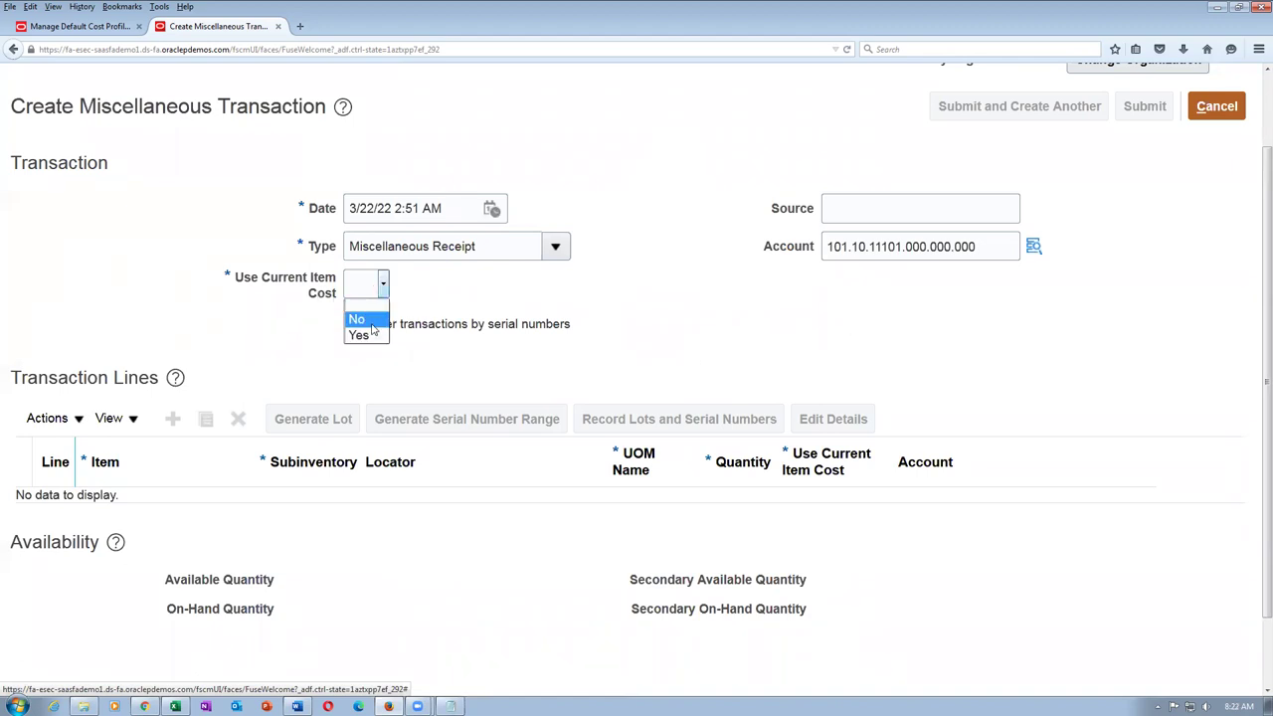
pyautogui.click(372, 323)
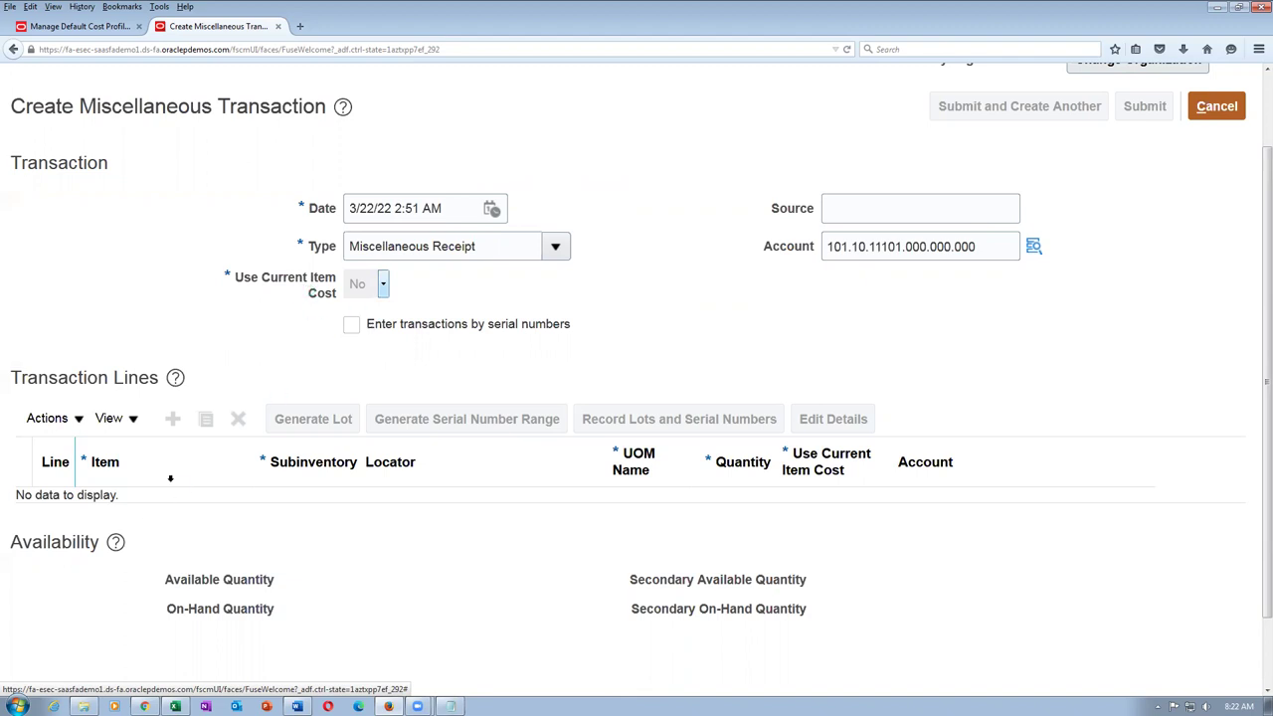
pyautogui.click(173, 419)
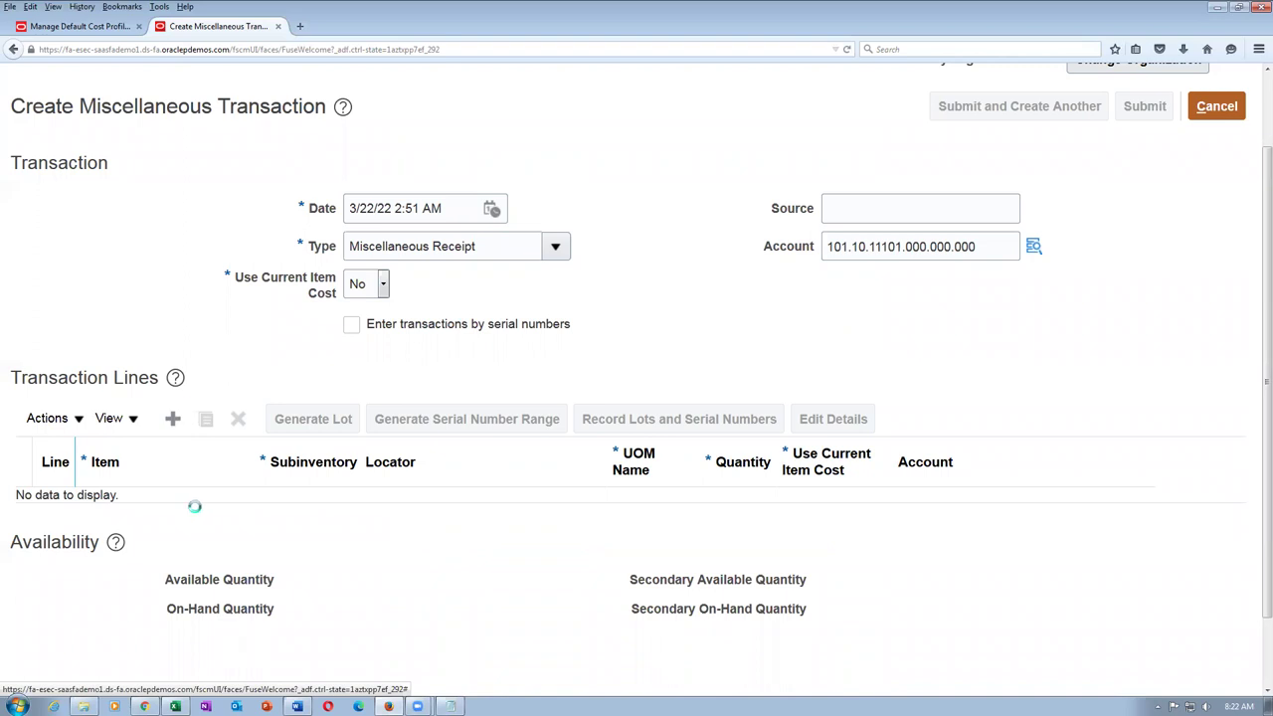
pyautogui.click(185, 511)
pyautogui.write('t01_la')
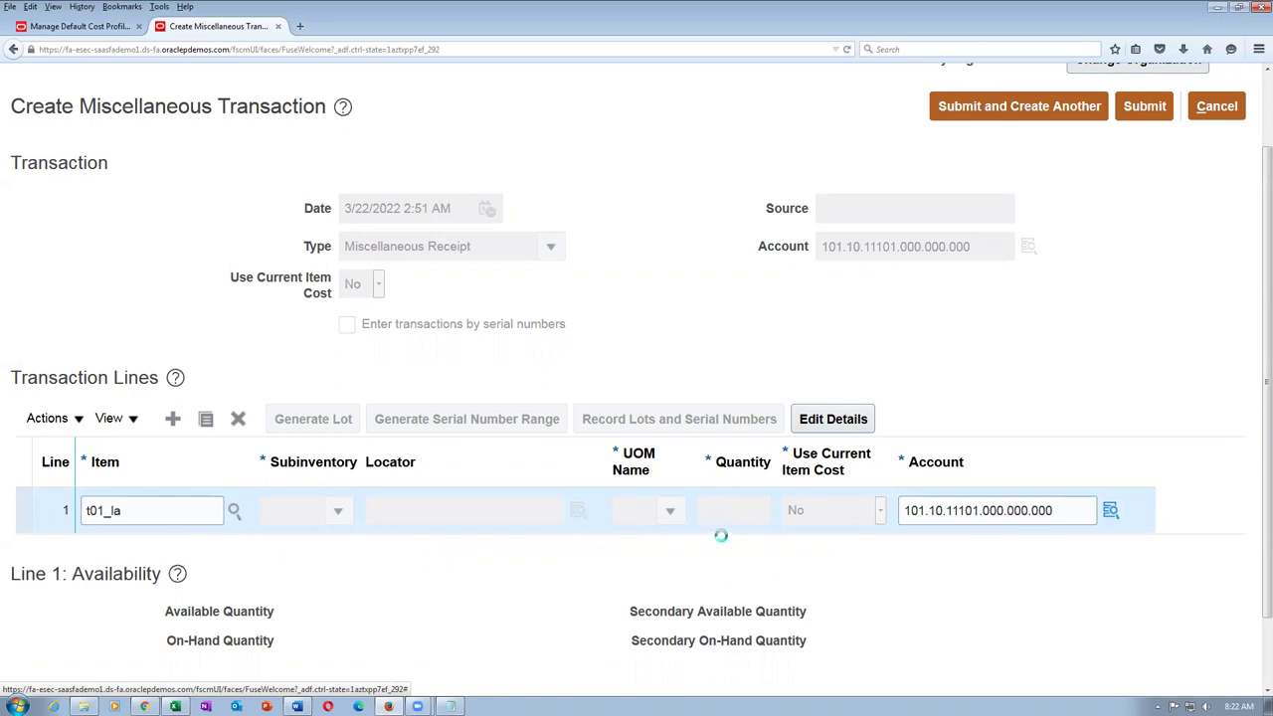
# Check the INR 100 first purchase in the Excel FIFO notes, then open line 1's details.
pyautogui.hotkey('alt', 'Tab')
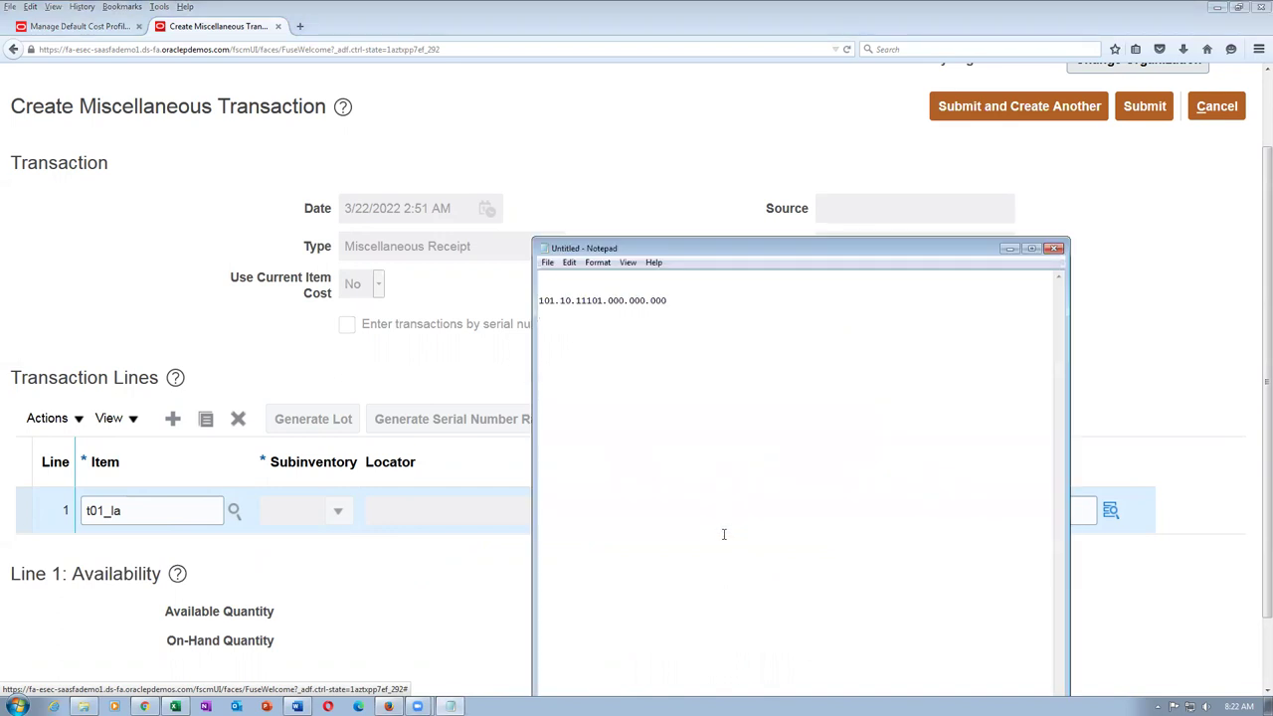
pyautogui.hotkey('alt', 'Tab')
pyautogui.hotkey('alt', 'Tab')
pyautogui.hotkey('alt', 'Tab')
pyautogui.hotkey('alt', 'Tab')
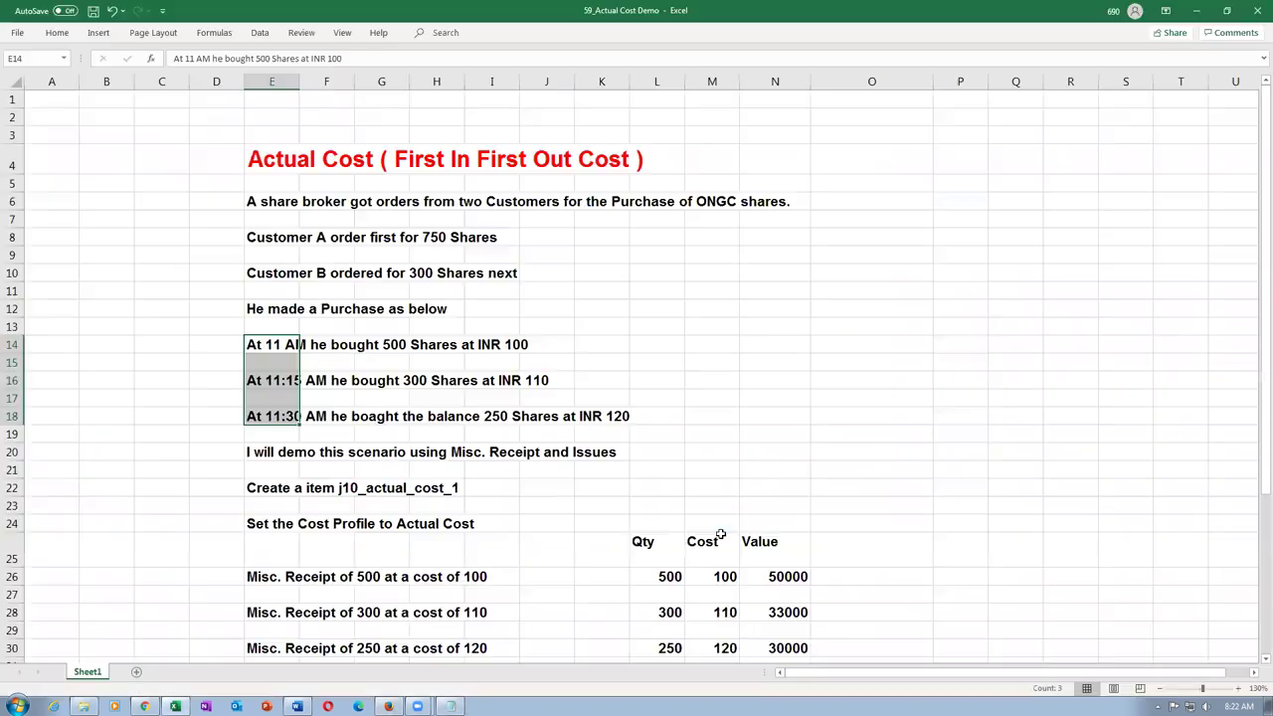
pyautogui.click(277, 359)
pyautogui.click(277, 359)
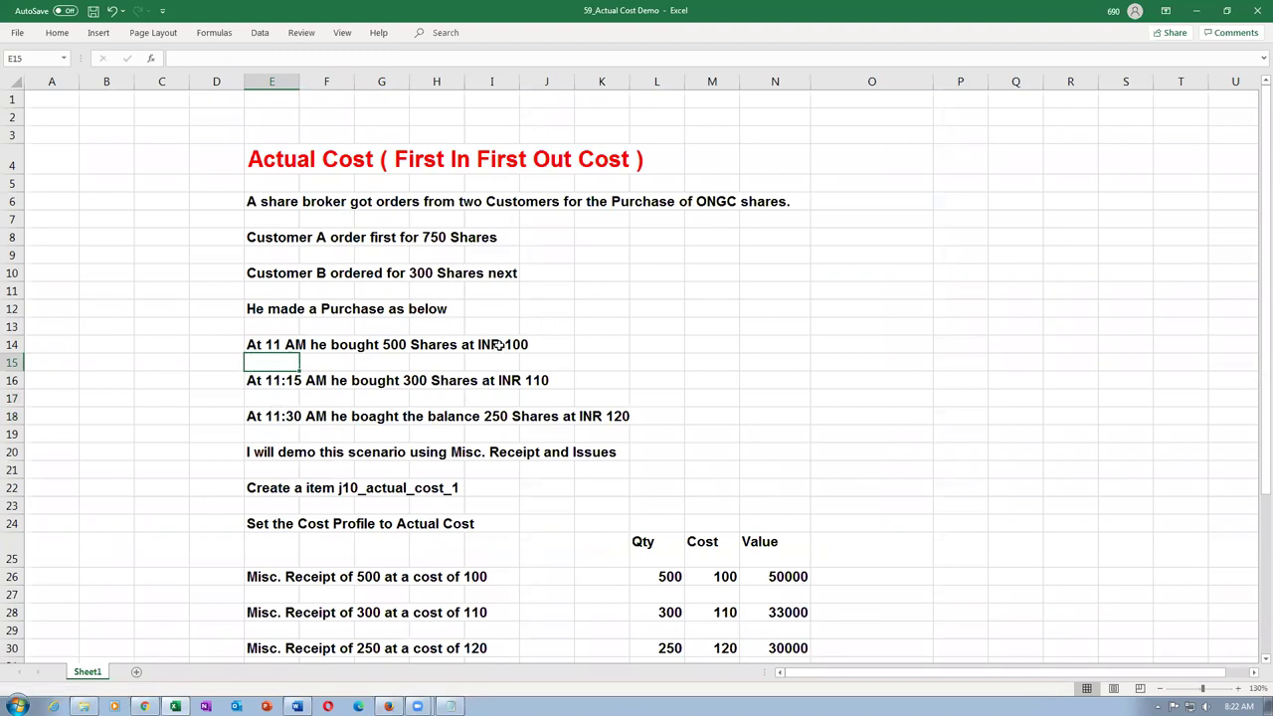
pyautogui.click(500, 344)
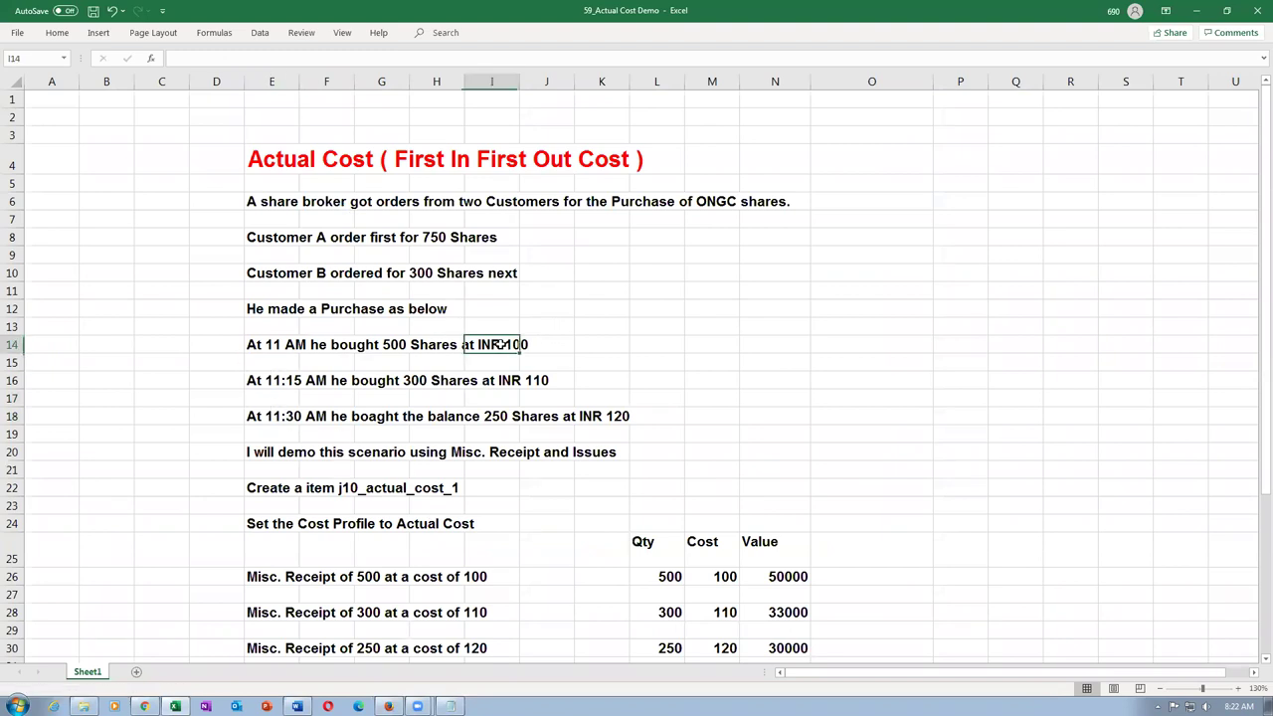
pyautogui.click(254, 346)
pyautogui.hotkey('alt', 'Tab')
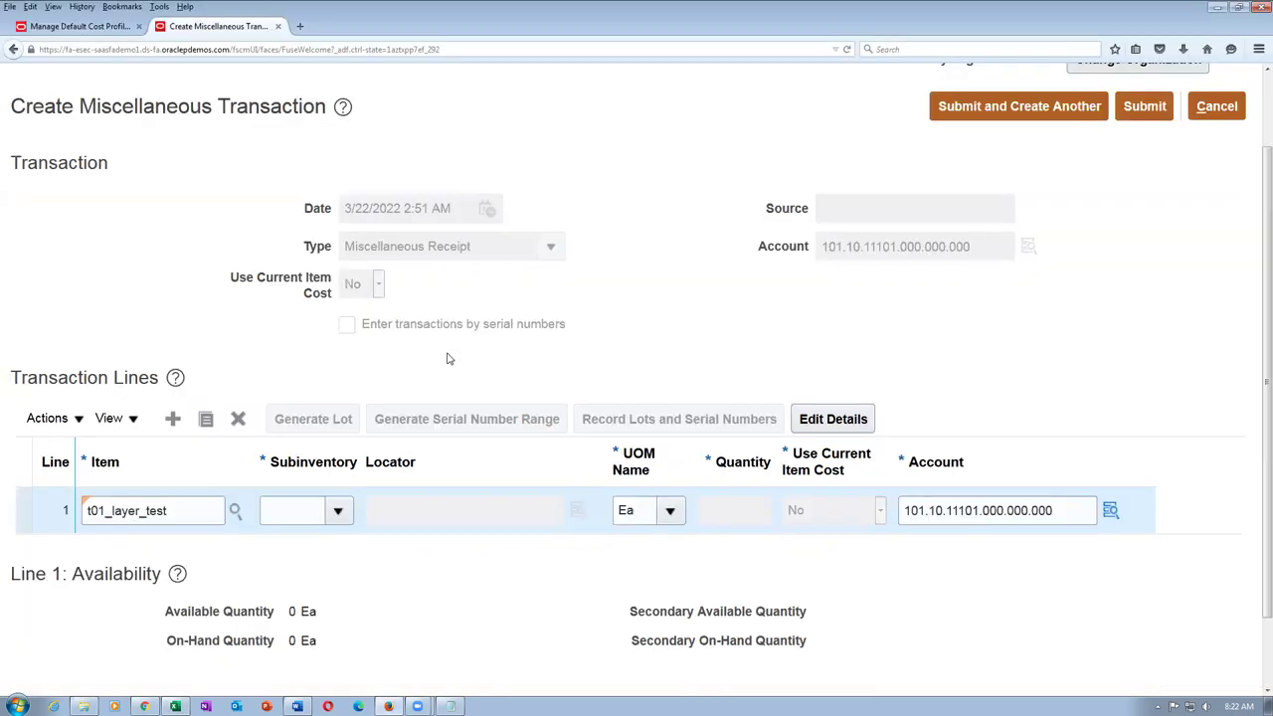
pyautogui.click(835, 420)
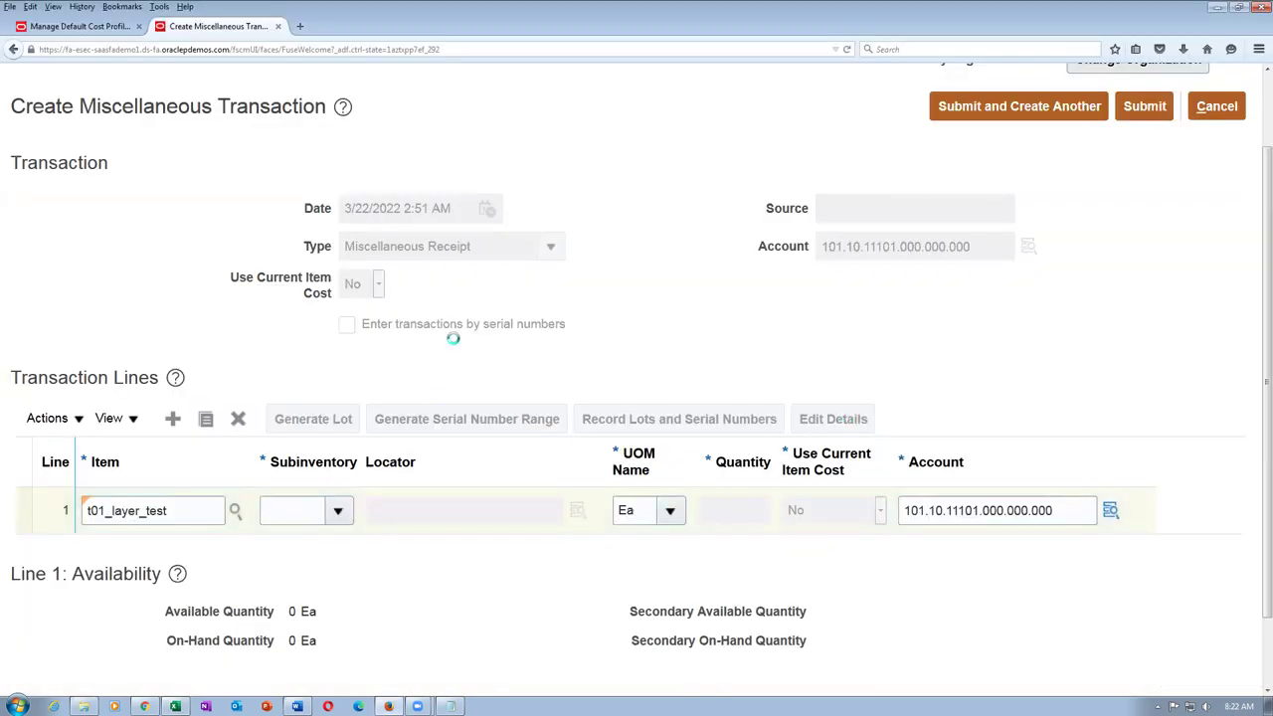
# Set line 1's subinventory to Stores and its quantity to 500.
pyautogui.scroll(-4, 453, 502)
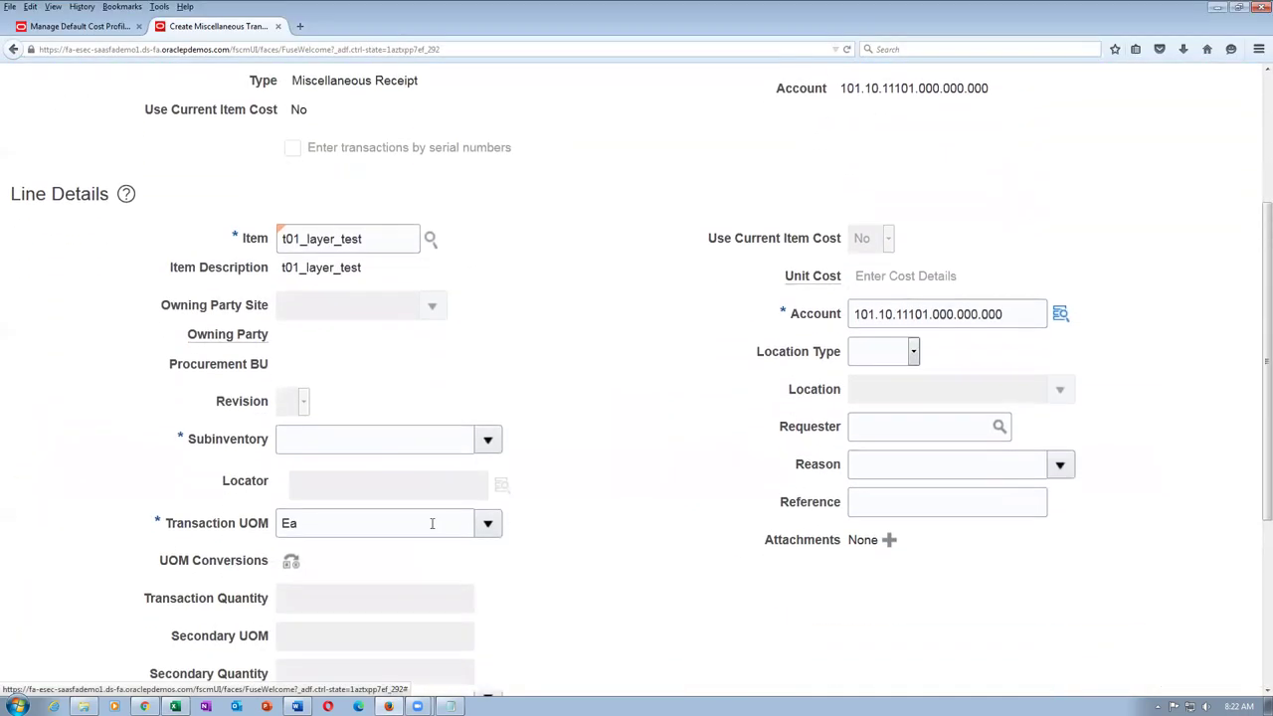
pyautogui.click(485, 439)
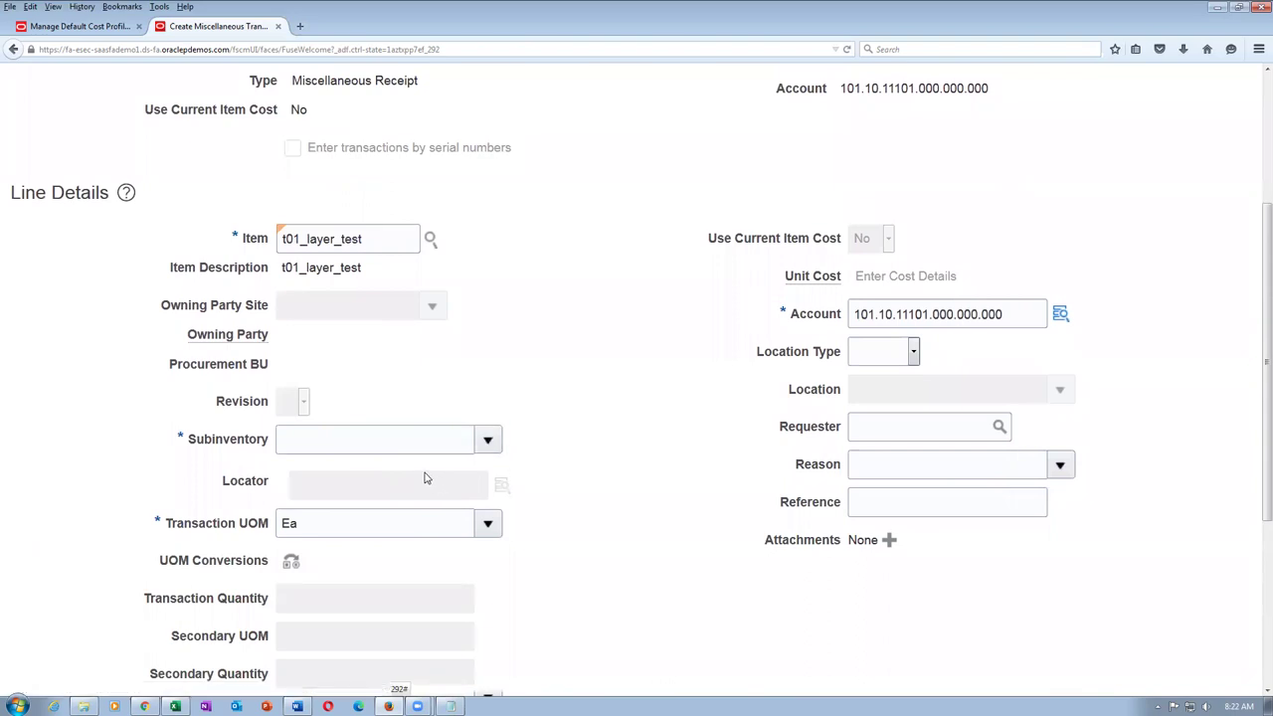
pyautogui.click(324, 377)
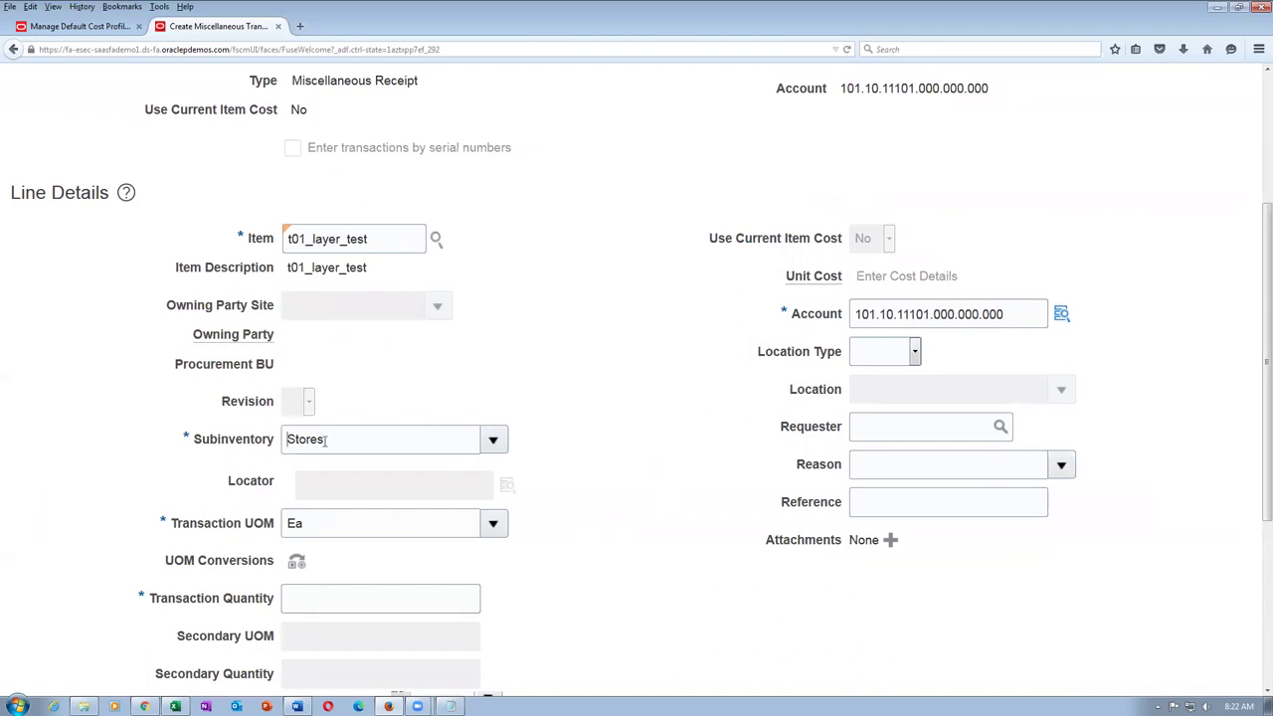
pyautogui.click(347, 593)
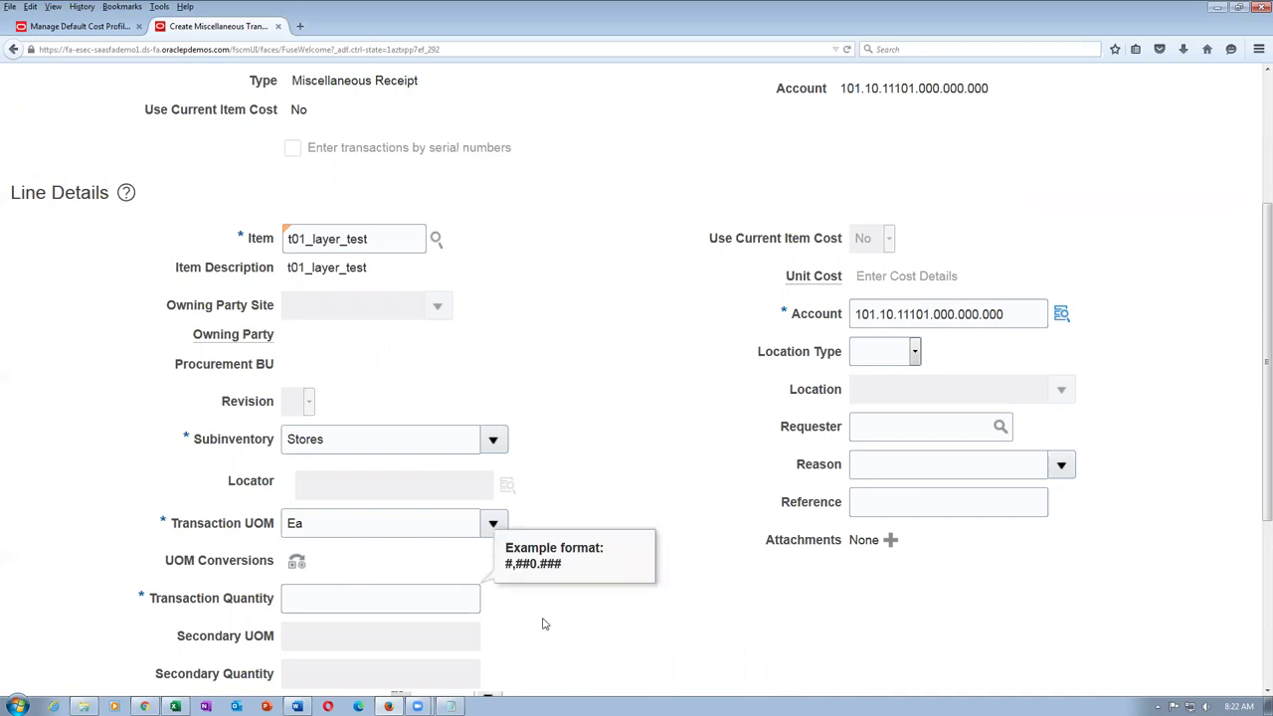
pyautogui.write('500')
pyautogui.press('Tab')
pyautogui.hotkey('ctrl', 'c')
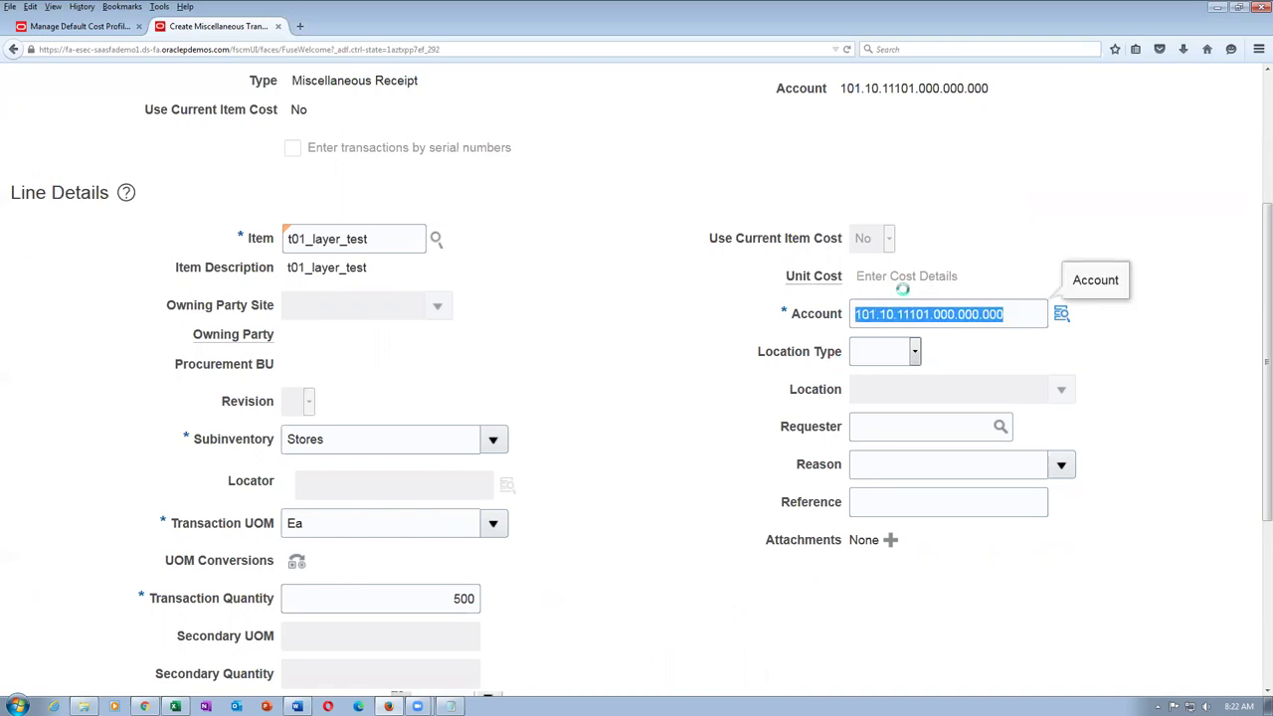
# Add an Item price cost component of 100 USD in the line's cost details.
pyautogui.click(907, 278)
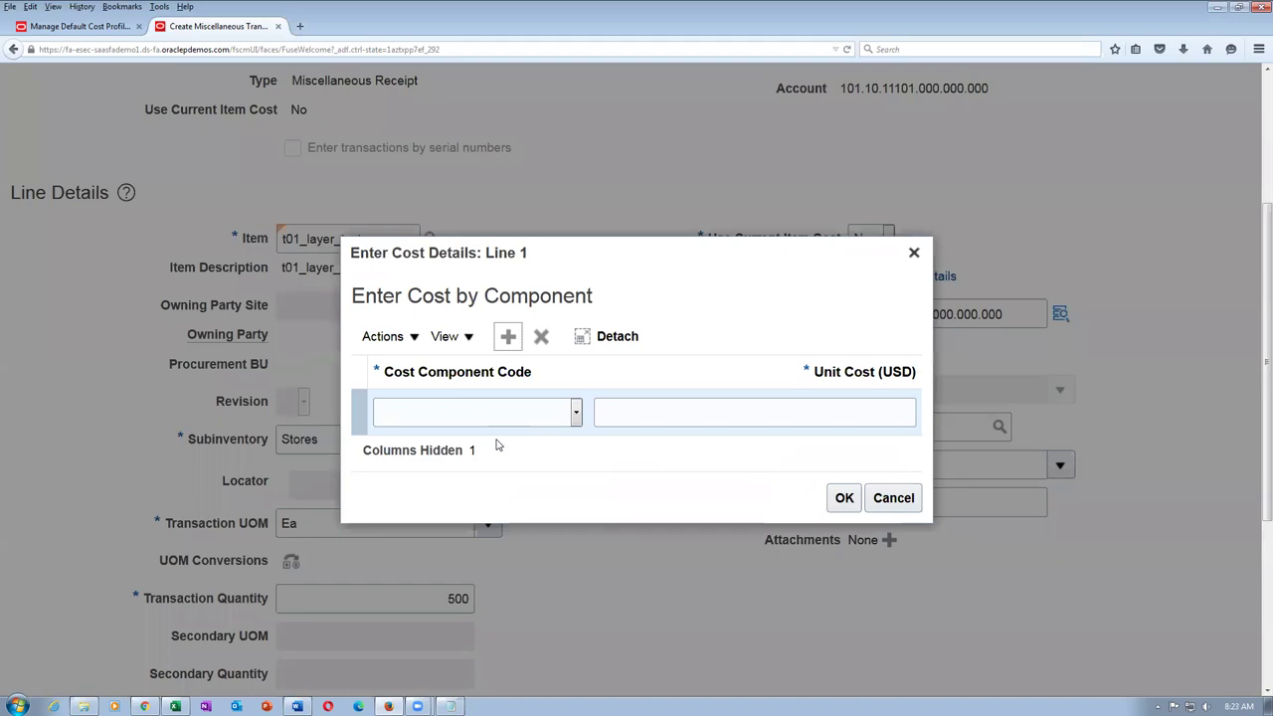
pyautogui.click(483, 416)
pyautogui.click(408, 448)
pyautogui.click(659, 415)
pyautogui.write('100')
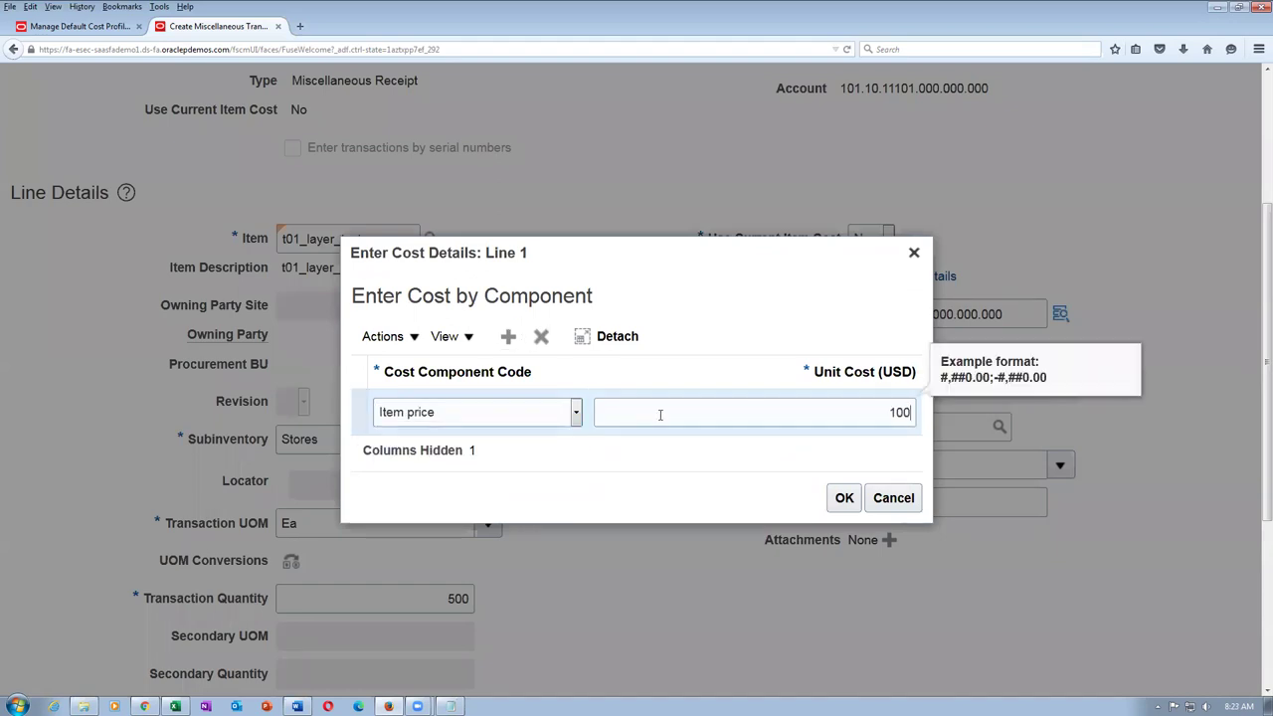
pyautogui.hotkey('alt', 'Tab')
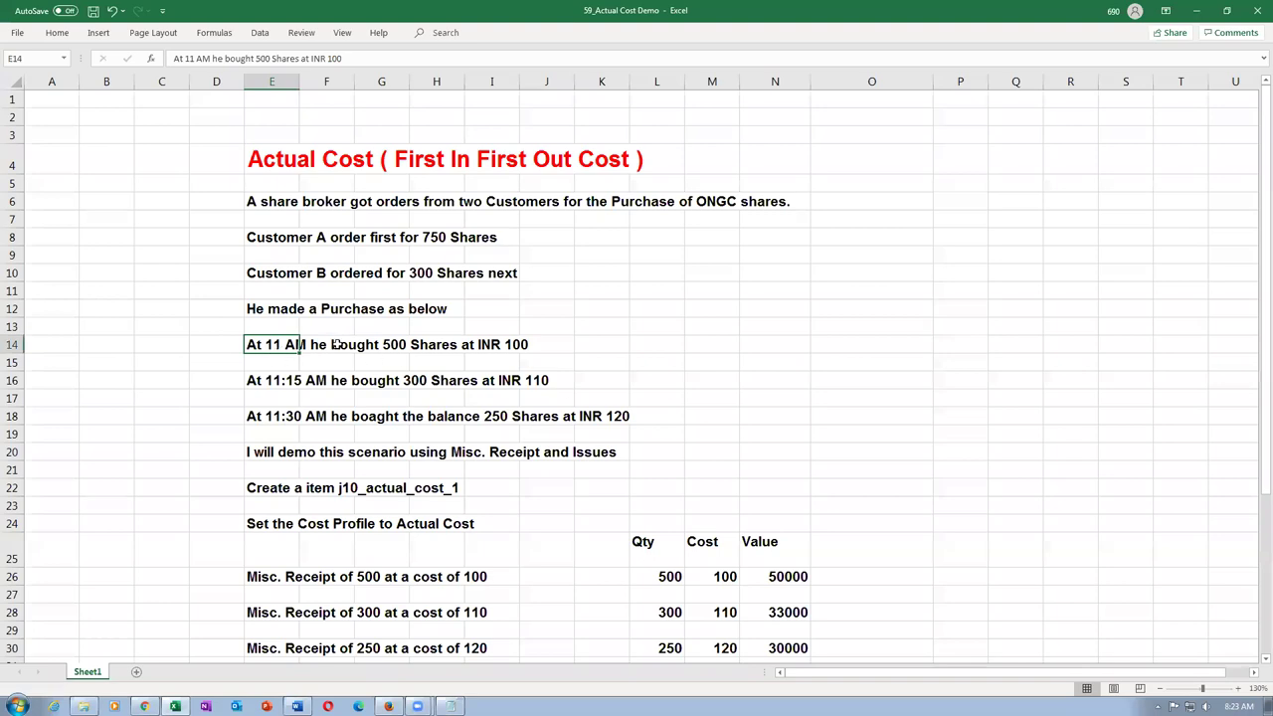
pyautogui.hotkey('alt', 'Tab')
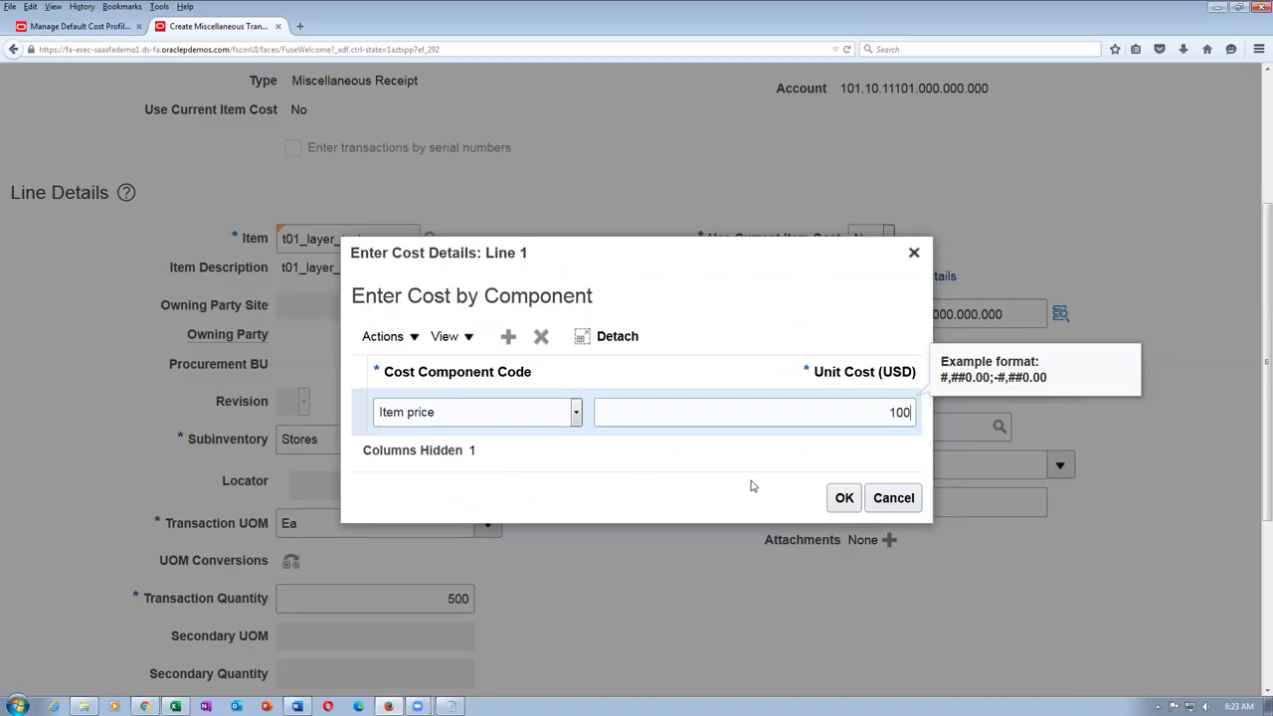
pyautogui.click(845, 500)
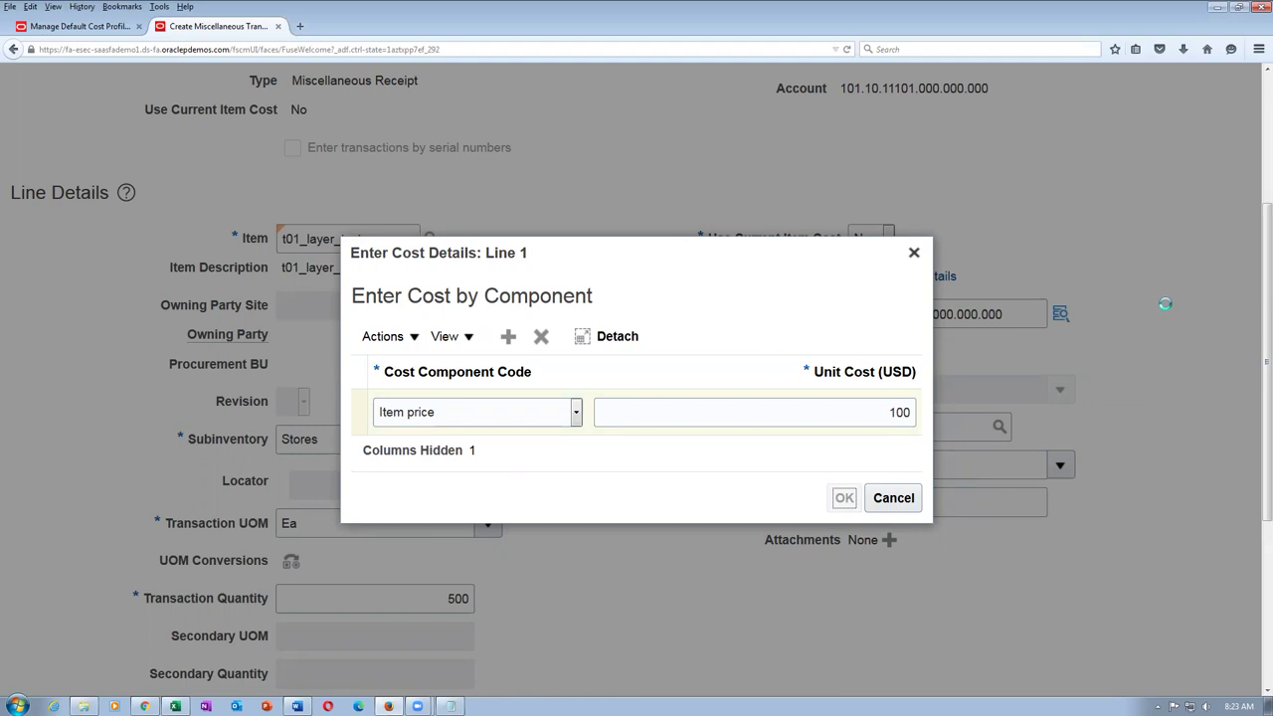
pyautogui.scroll(5, 1168, 309)
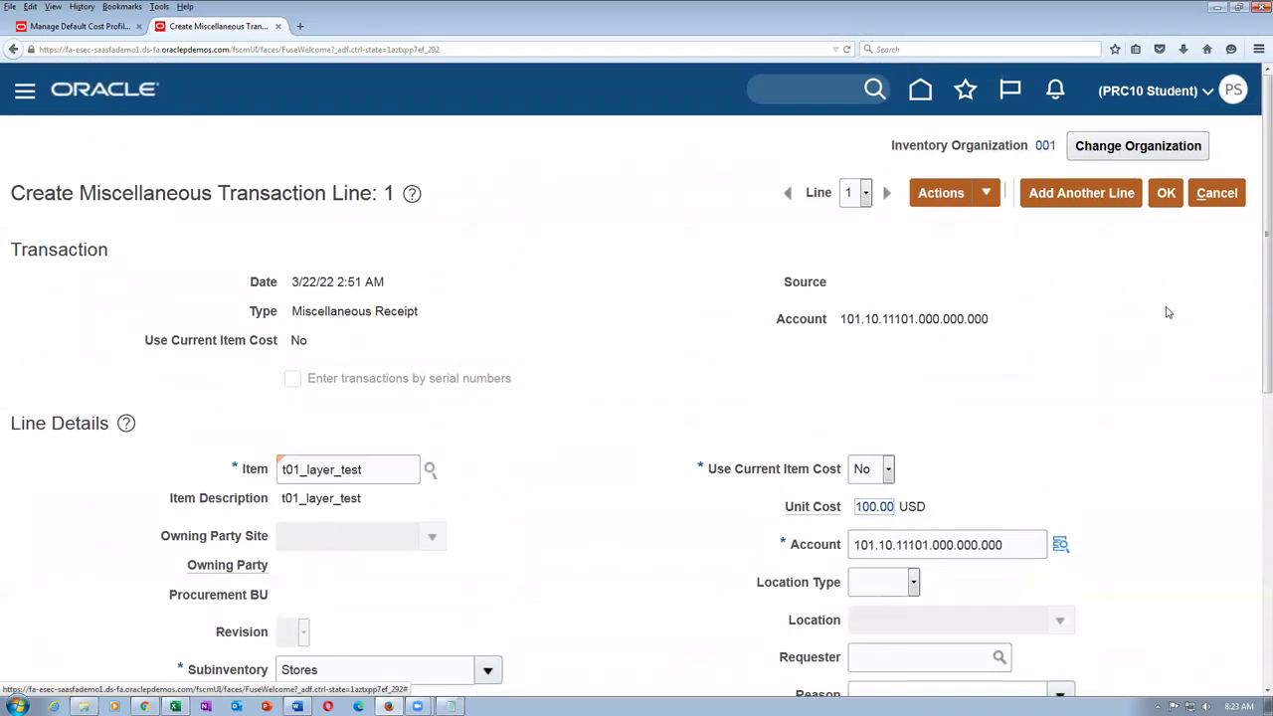
# Save line 1 and submit the receipt of 500 t01_layer_test.
pyautogui.click(1165, 195)
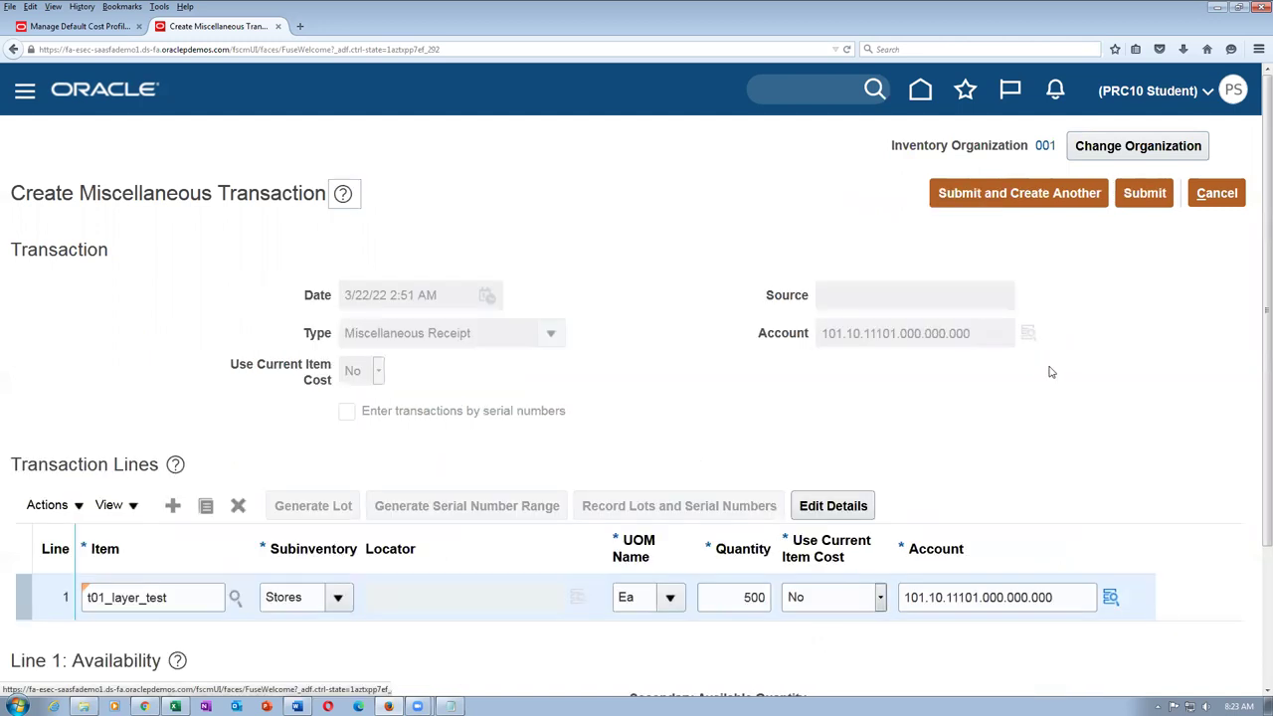
pyautogui.click(1139, 196)
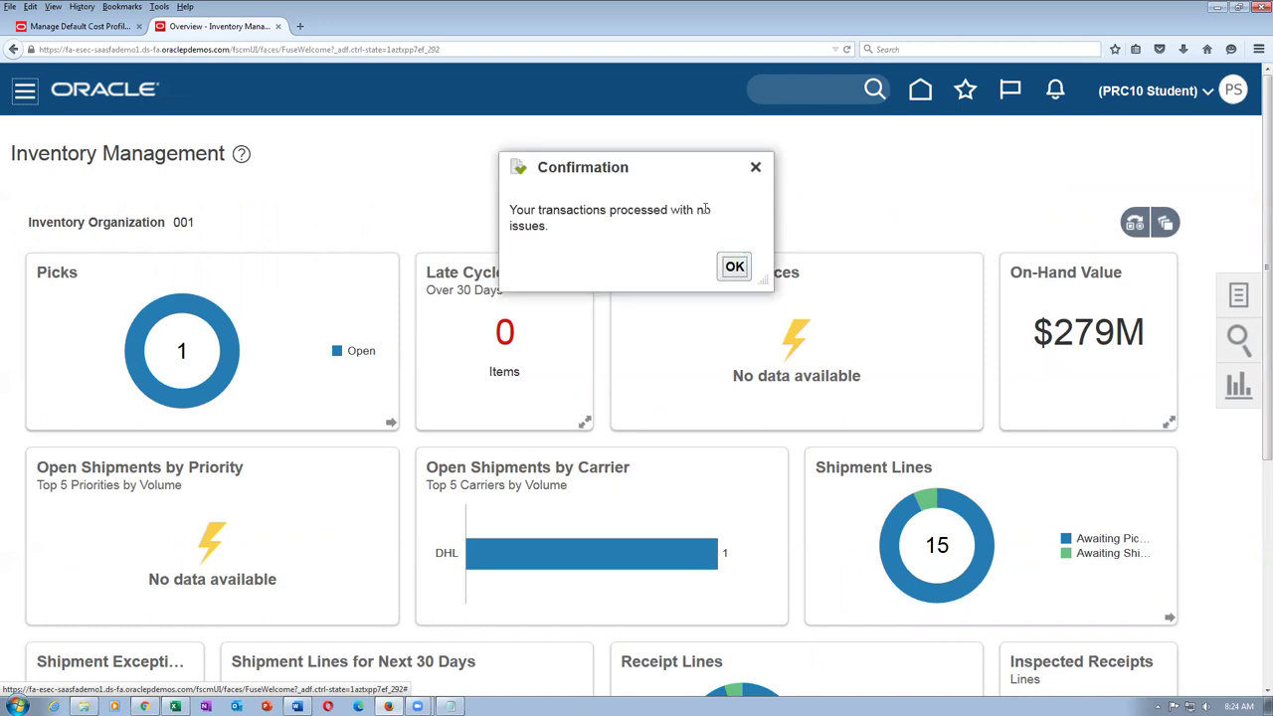
# Start a new Miscellaneous Receipt with the pasted account and Use Current Item Cost set to No.
pyautogui.click(736, 266)
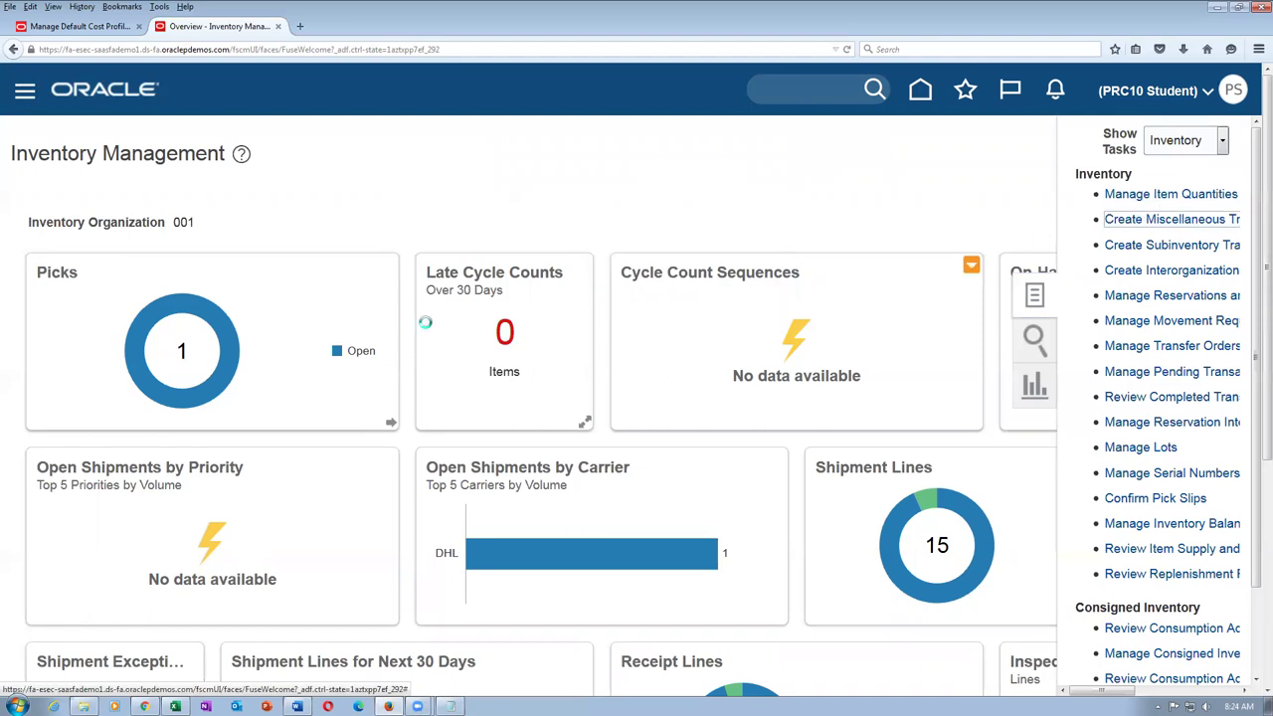
pyautogui.click(553, 334)
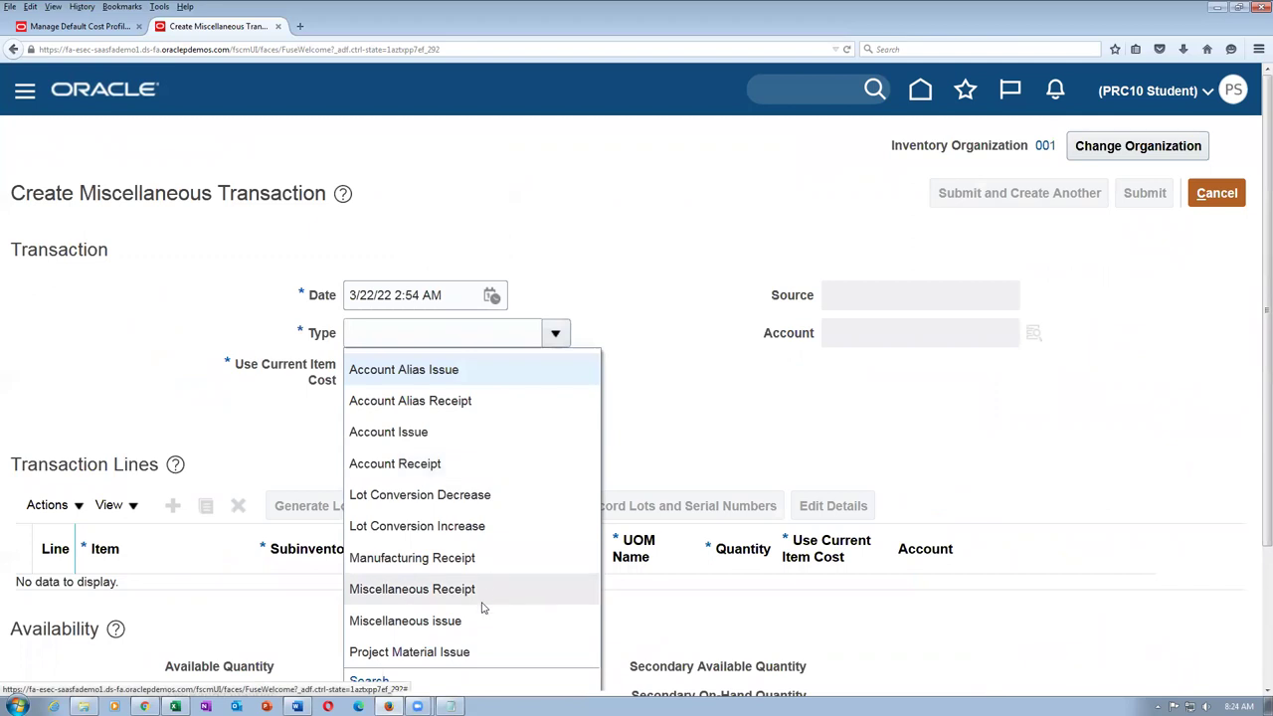
pyautogui.click(484, 593)
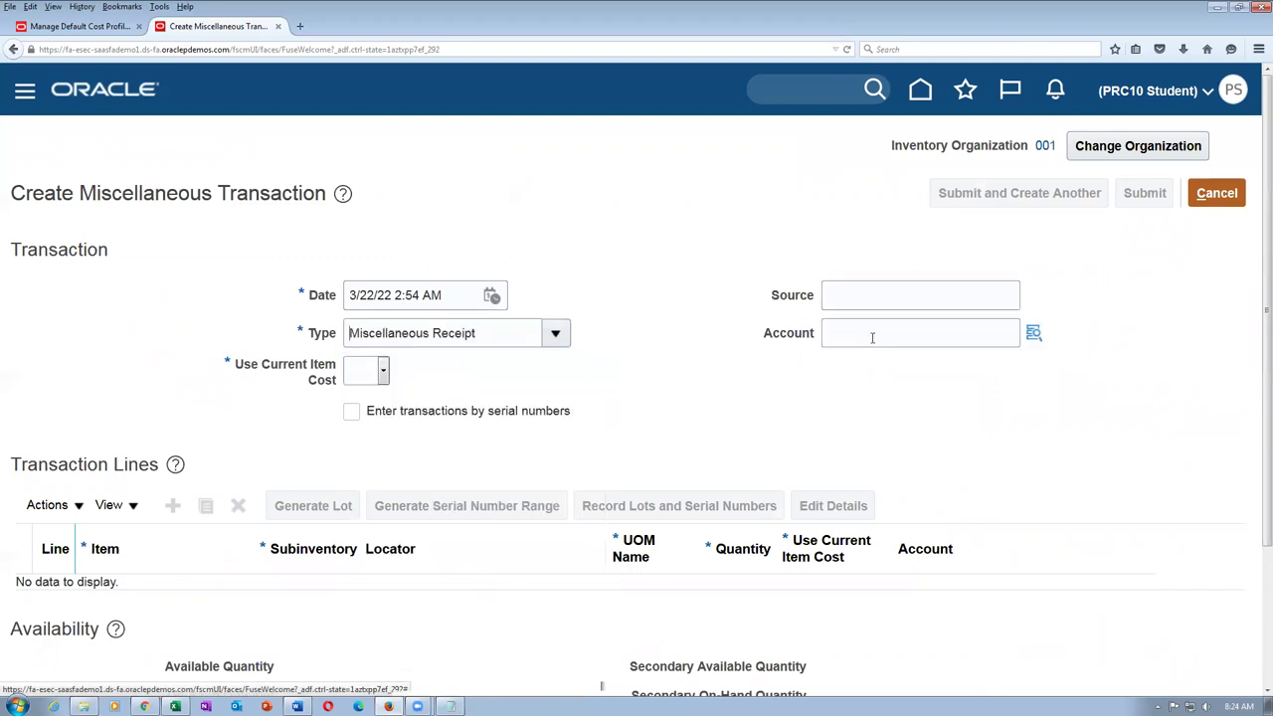
pyautogui.hotkey('ctrl', 'v')
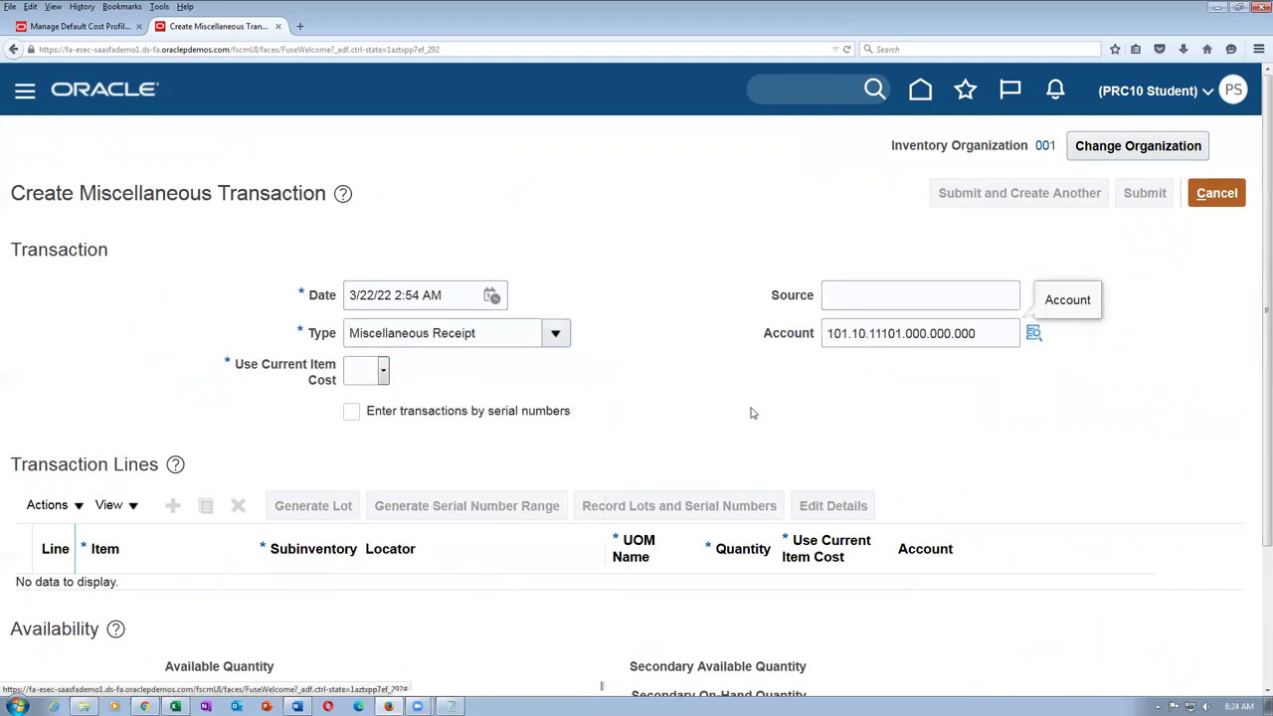
pyautogui.click(383, 371)
pyautogui.click(357, 407)
# Add line 1 for t01_layer_test in Stores, checking the 300-at-INR-110 purchase in the notes.
pyautogui.click(173, 505)
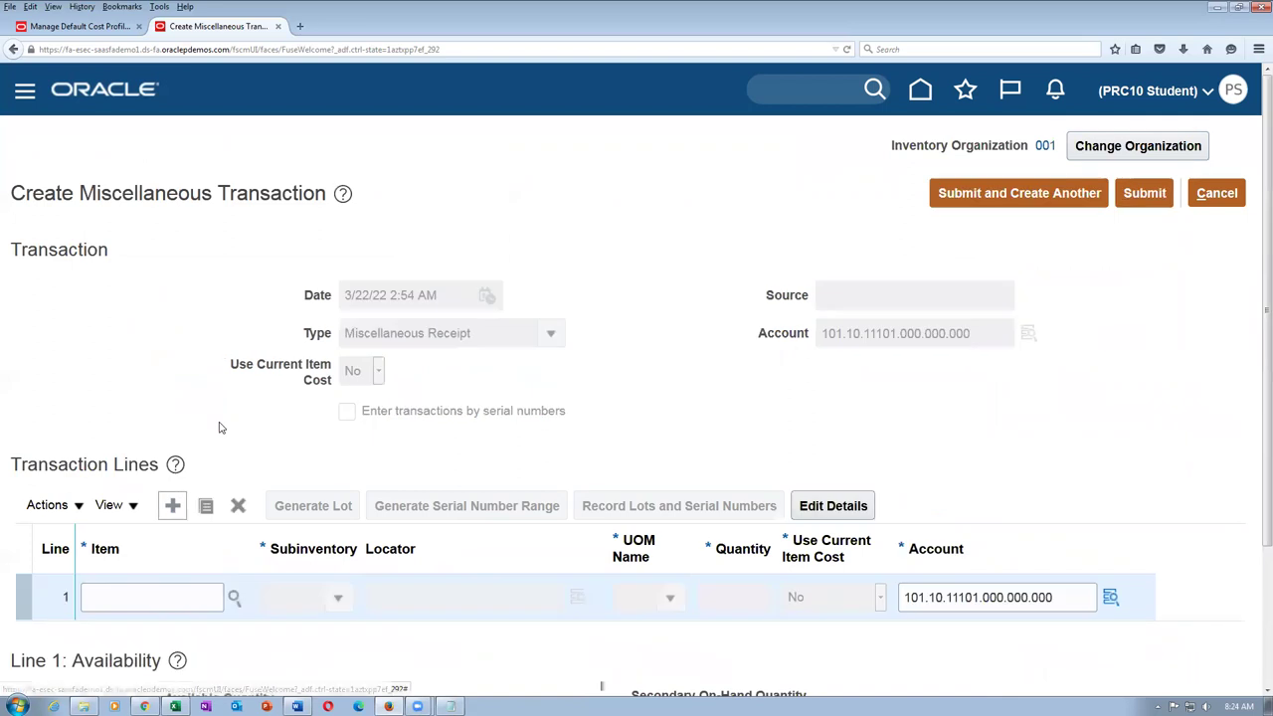
pyautogui.click(159, 588)
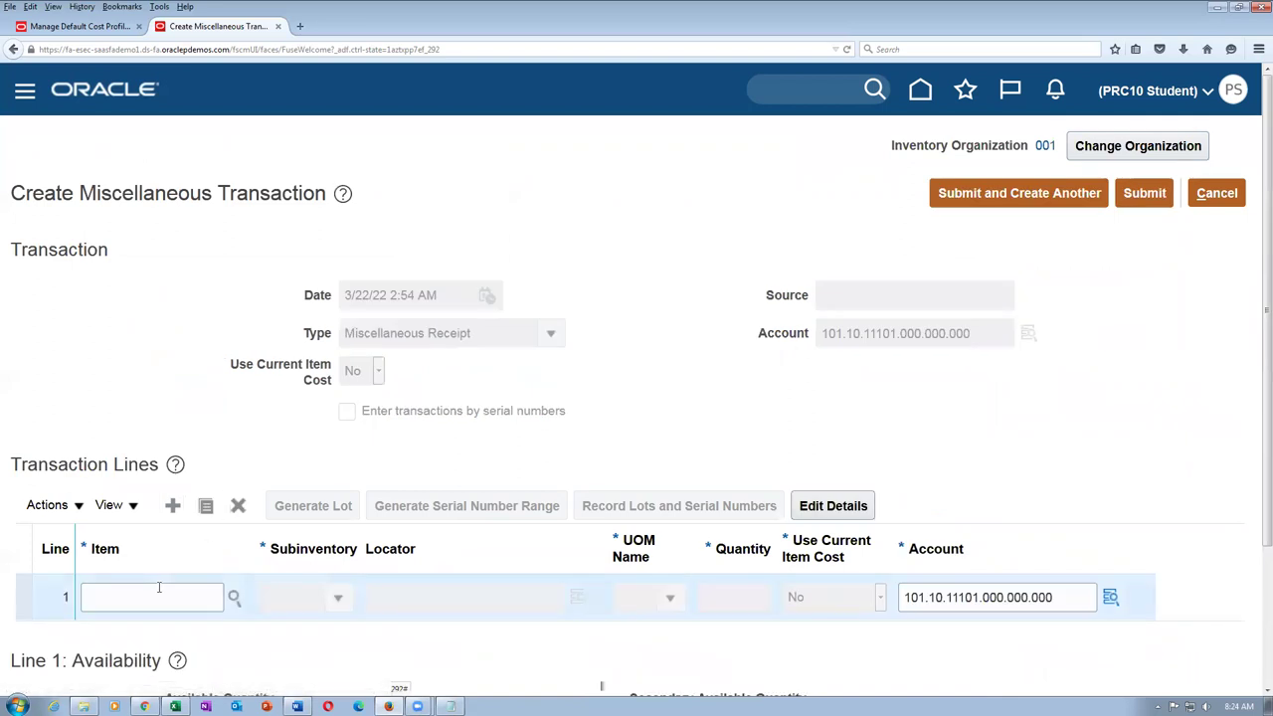
pyautogui.write('t01_la')
pyautogui.click(337, 597)
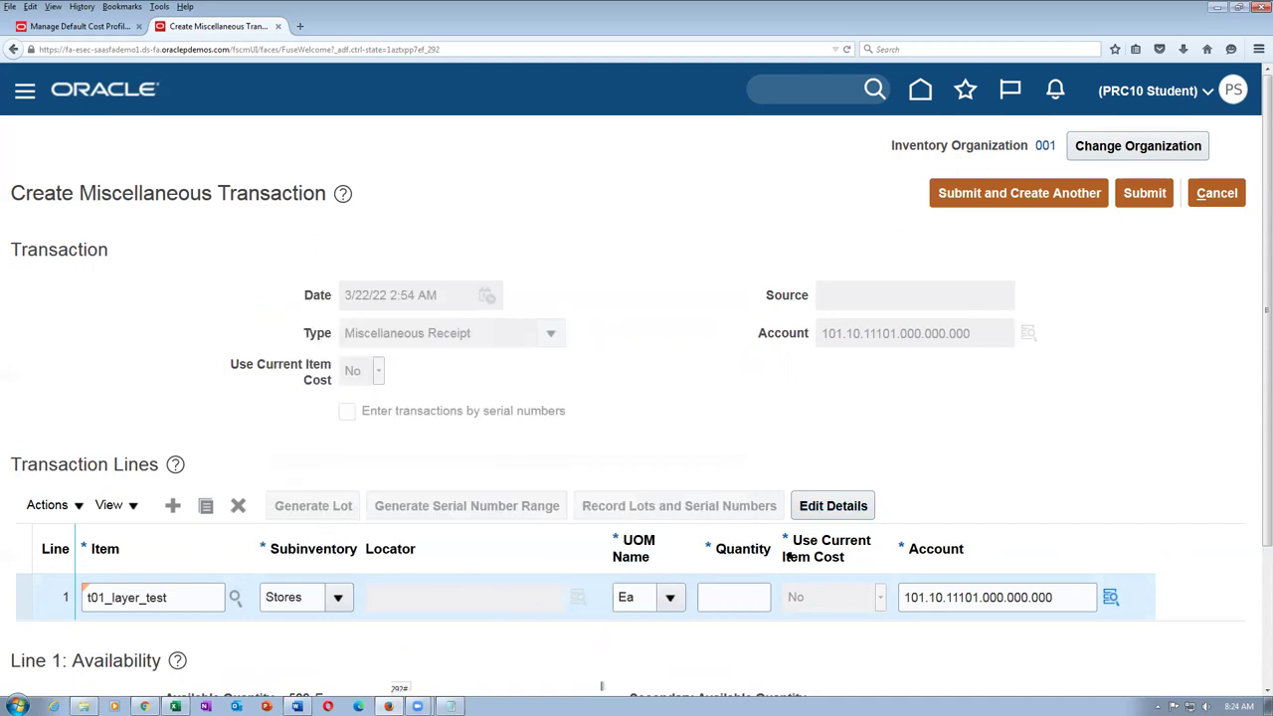
pyautogui.hotkey('alt', 'Tab')
pyautogui.click(257, 382)
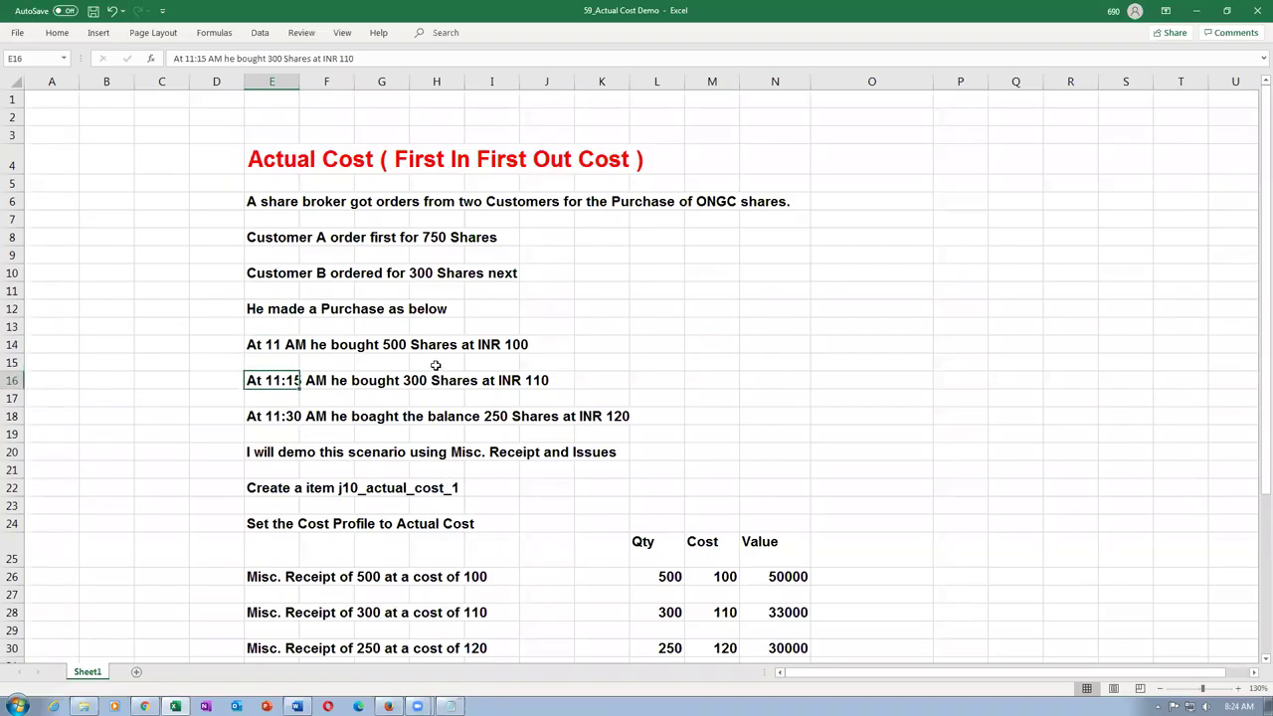
pyautogui.click(539, 378)
pyautogui.click(254, 380)
pyautogui.hotkey('alt', 'Tab')
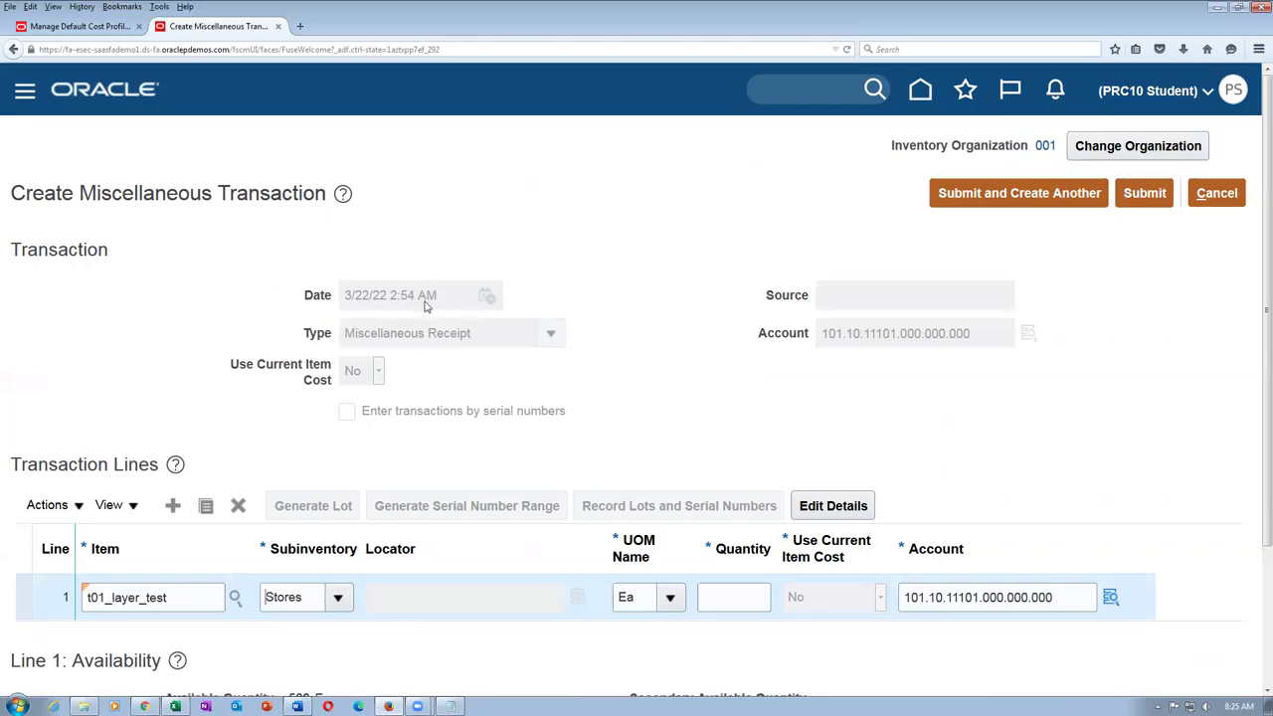
# Set line 1's transaction quantity to 300 in its details.
pyautogui.click(854, 513)
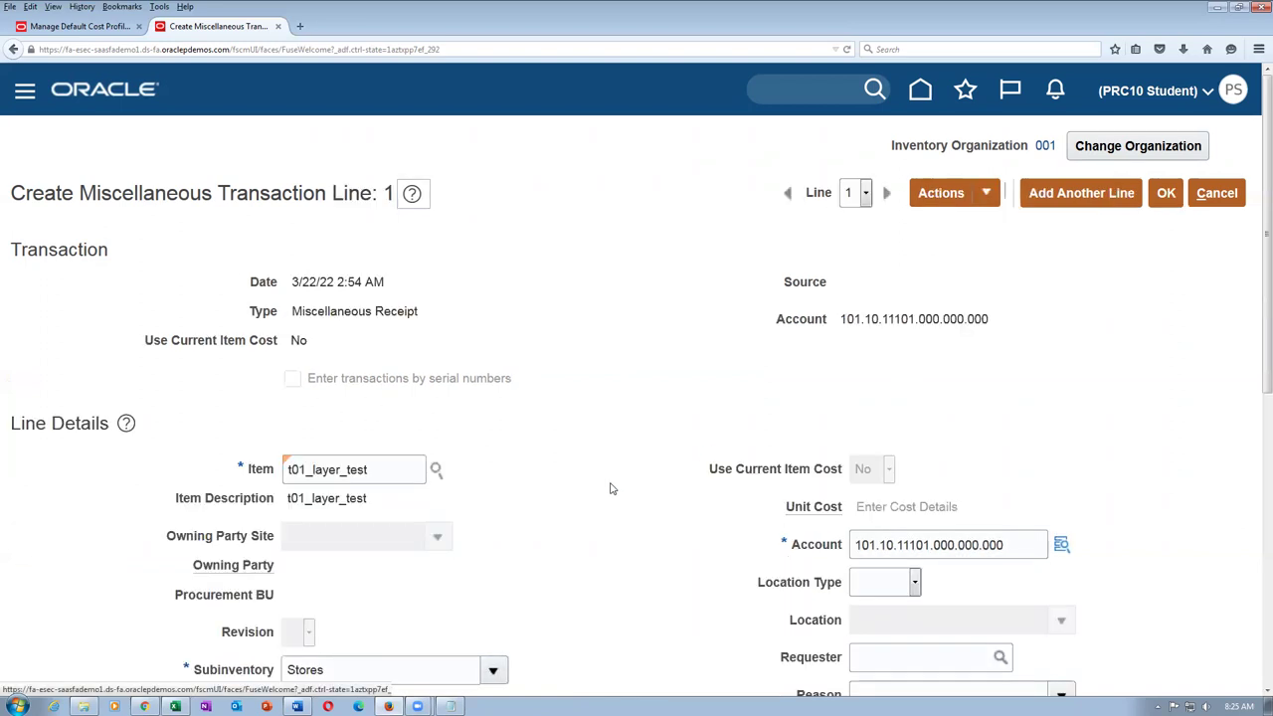
pyautogui.scroll(-3, 607, 488)
pyautogui.click(343, 481)
pyautogui.write('300')
pyautogui.press('Tab')
pyautogui.hotkey('ctrl', 'c')
pyautogui.hotkey('alt', 'Tab')
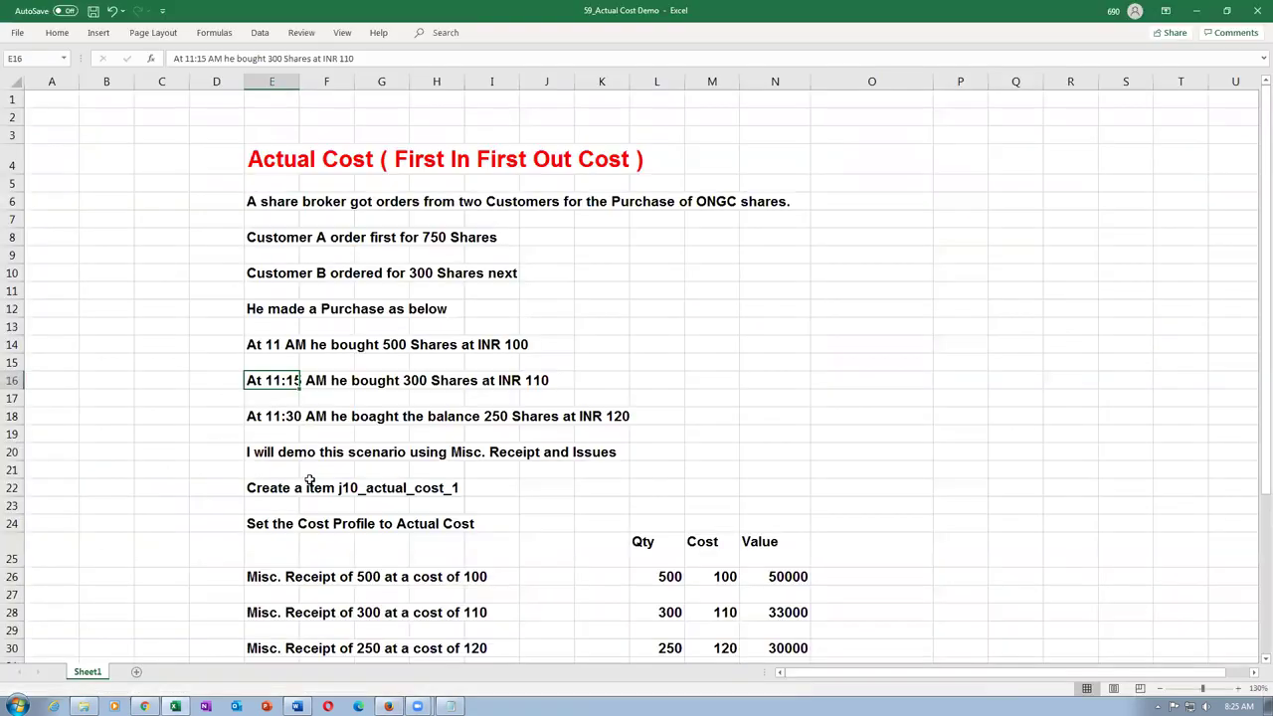
pyautogui.hotkey('alt', 'Tab')
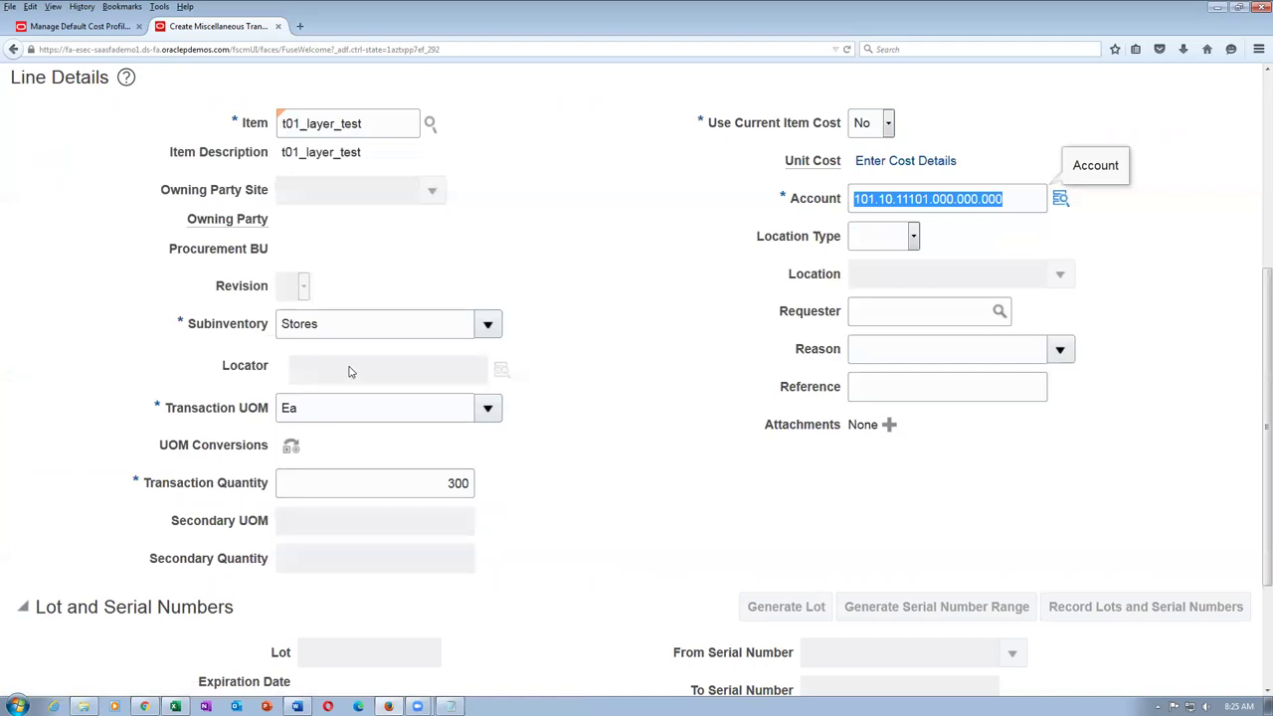
# Add an Item price cost component of 110 USD to the line.
pyautogui.click(909, 163)
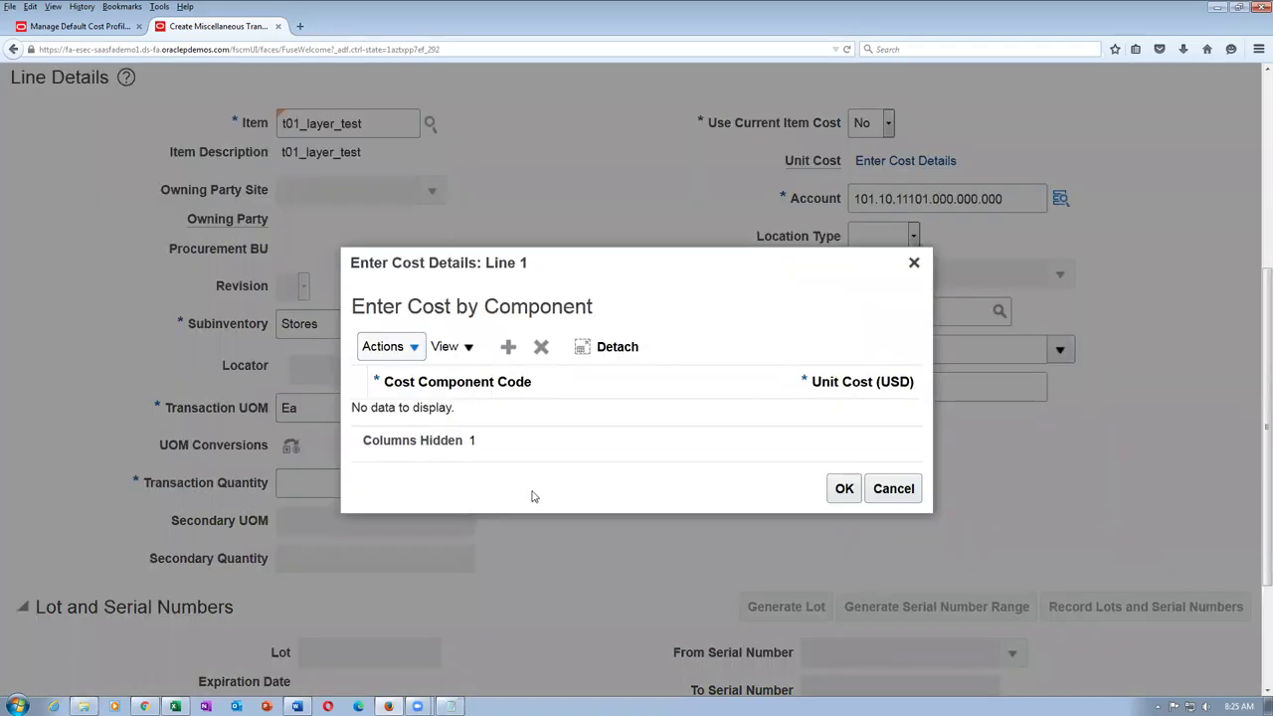
pyautogui.click(508, 346)
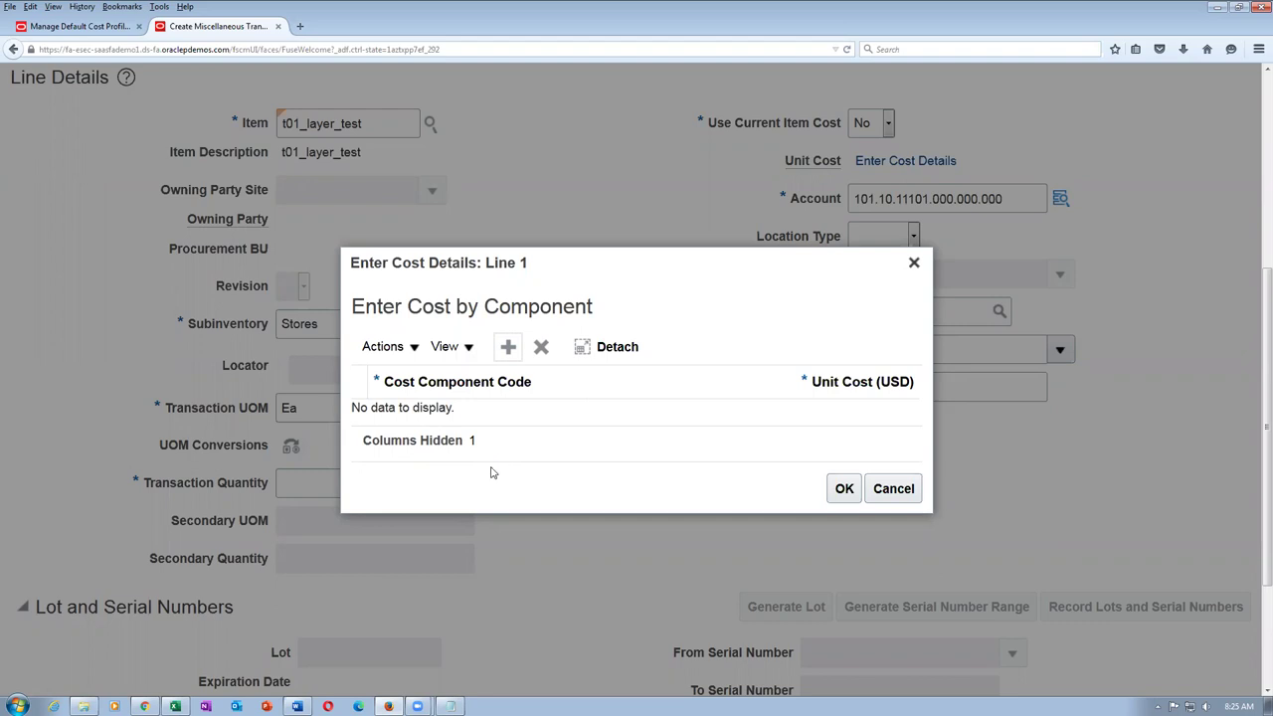
pyautogui.click(503, 418)
pyautogui.click(501, 449)
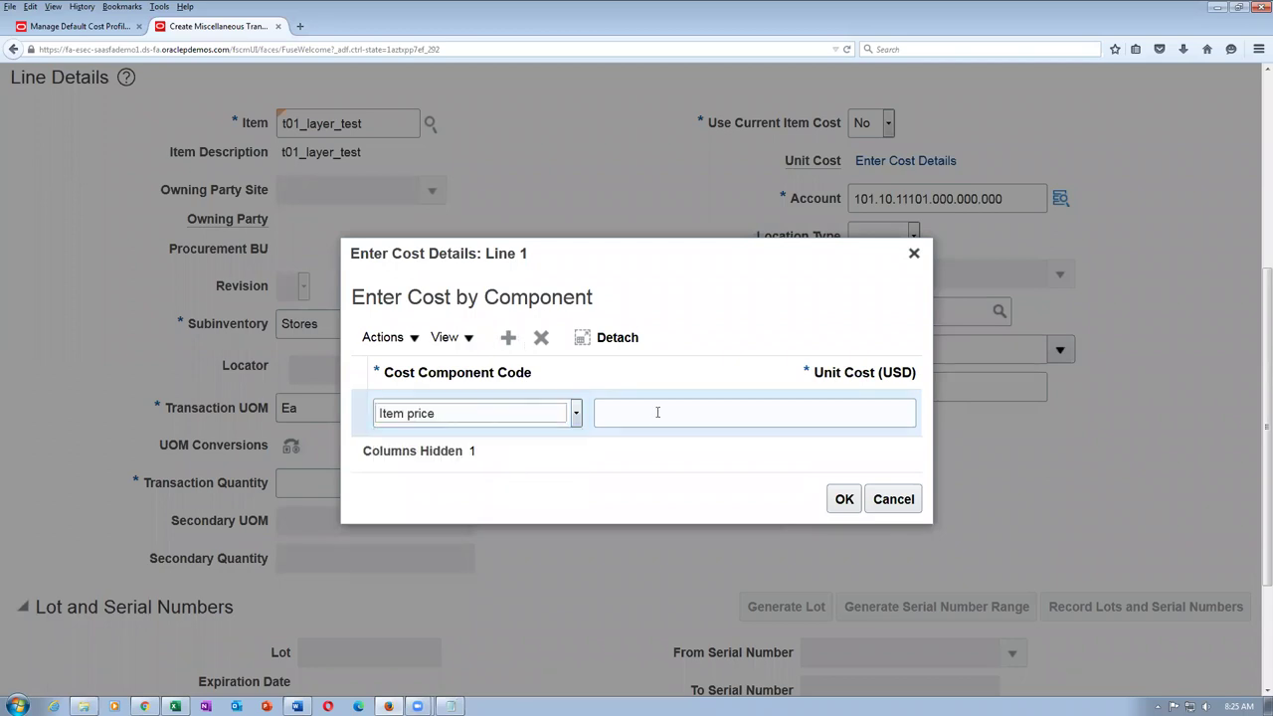
pyautogui.click(653, 409)
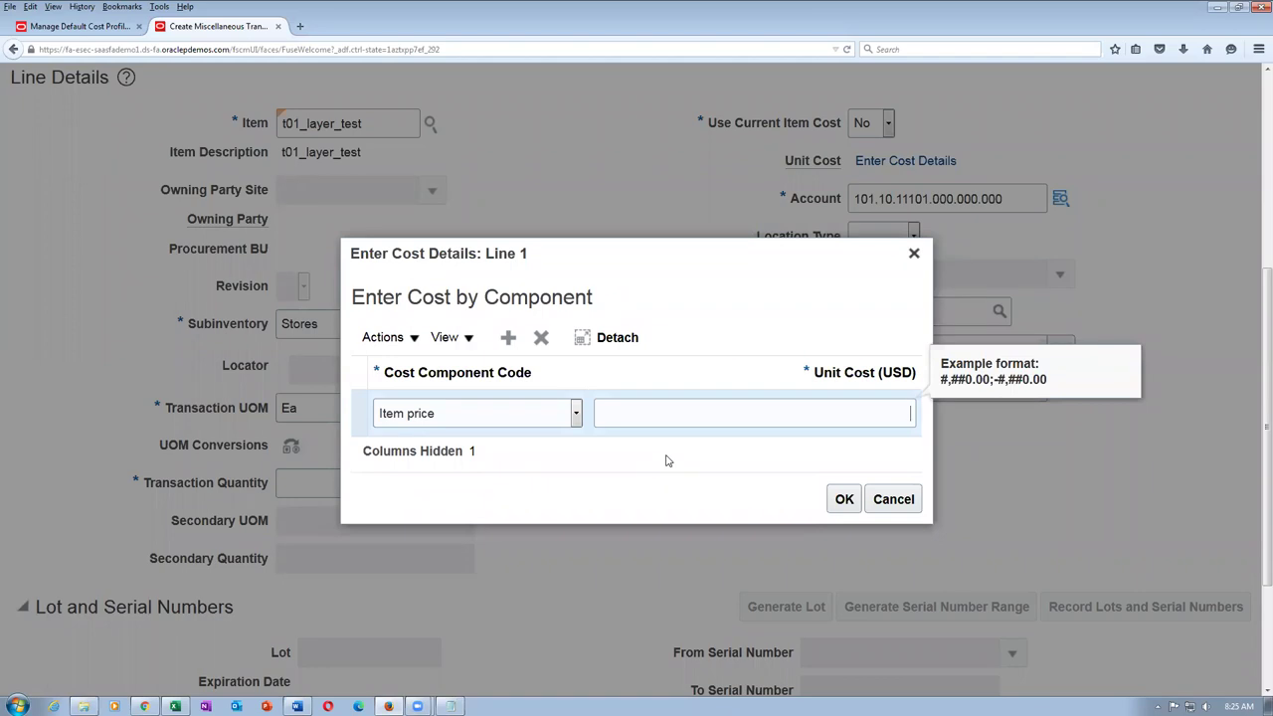
pyautogui.write('110')
pyautogui.click(843, 498)
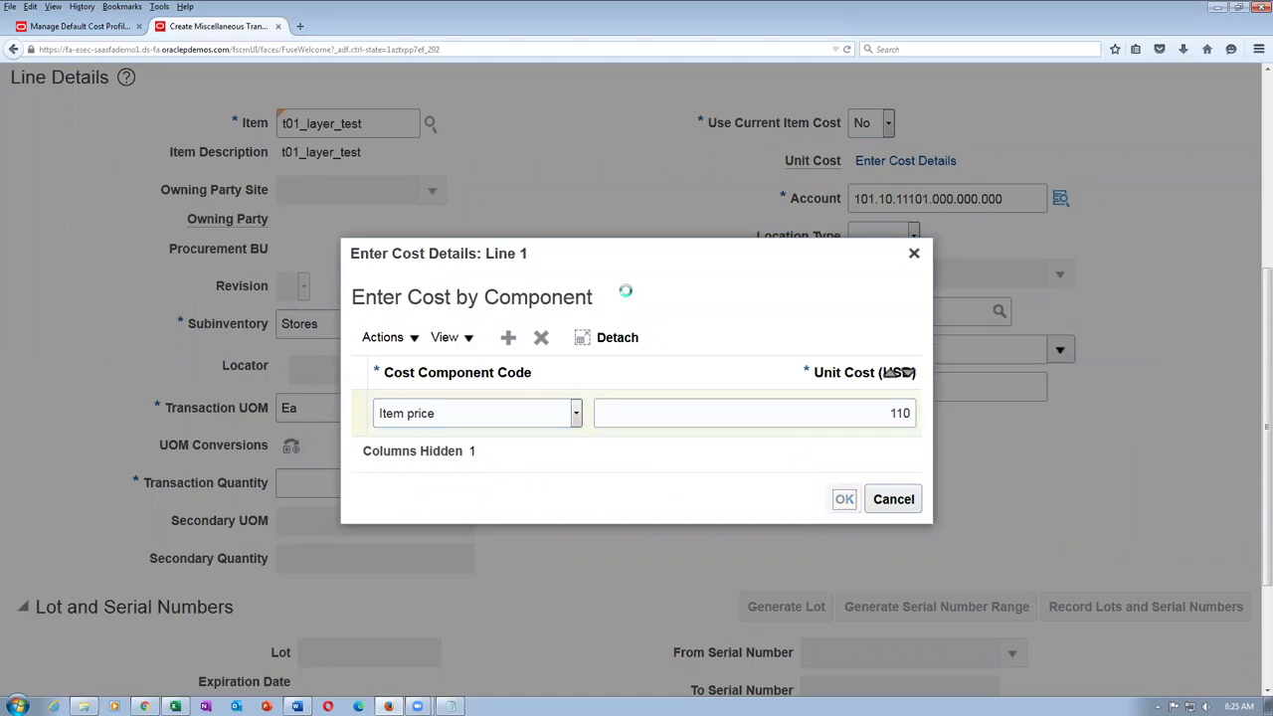
# Save the line and submit the 300-unit receipt, dismissing the confirmation.
pyautogui.scroll(4, 648, 305)
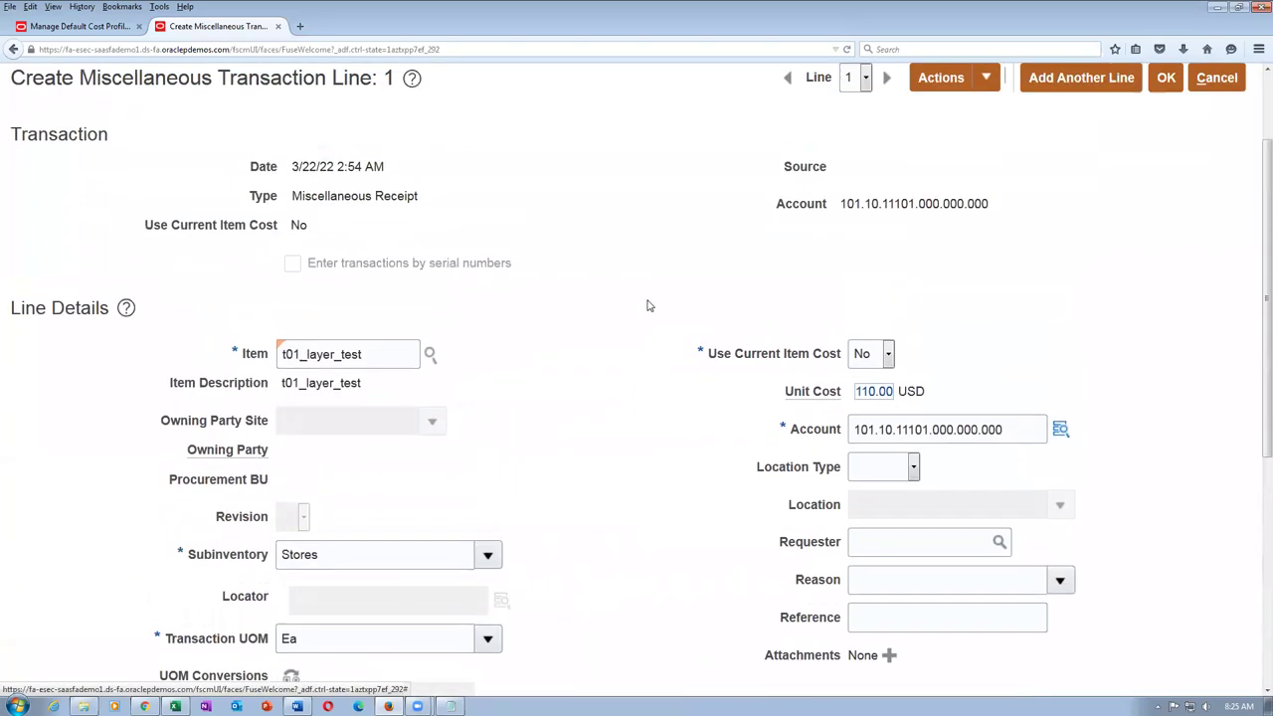
pyautogui.click(1166, 77)
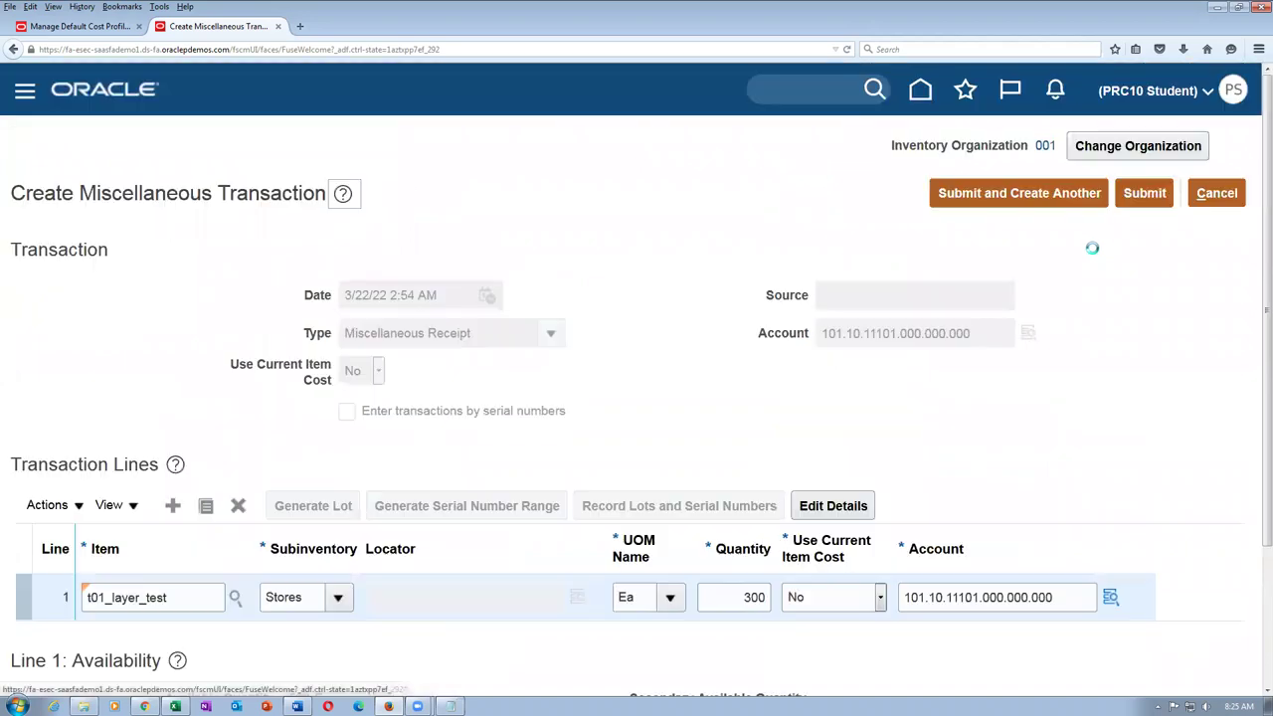
pyautogui.click(1144, 193)
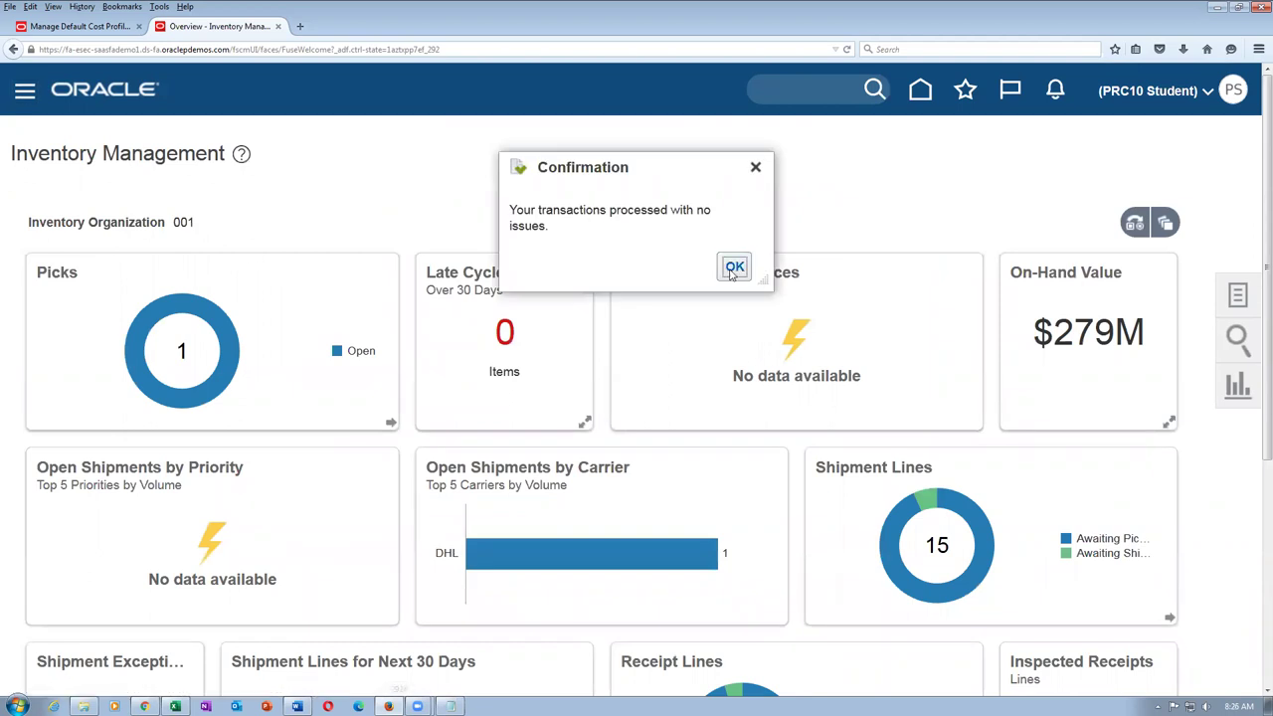
pyautogui.click(735, 267)
# Start another Miscellaneous Receipt with the pasted account and Use Current Item Cost set to No.
pyautogui.click(1238, 294)
pyautogui.click(1126, 219)
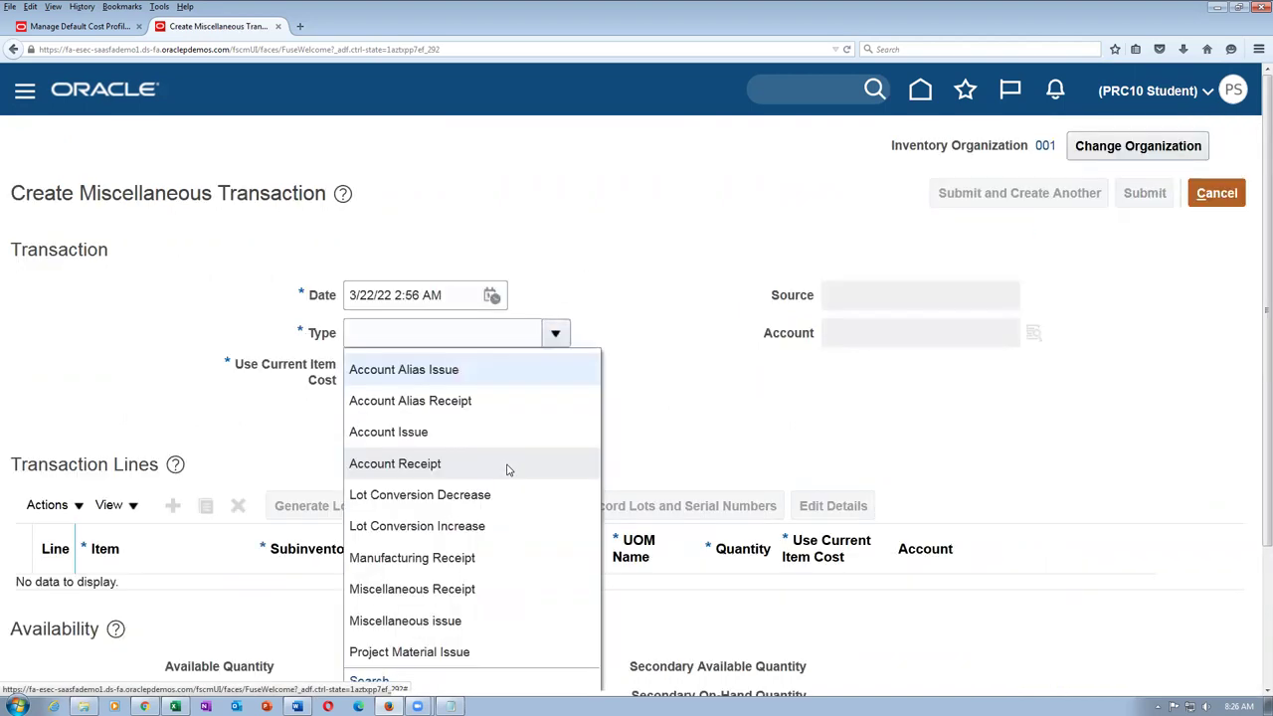
pyautogui.click(508, 593)
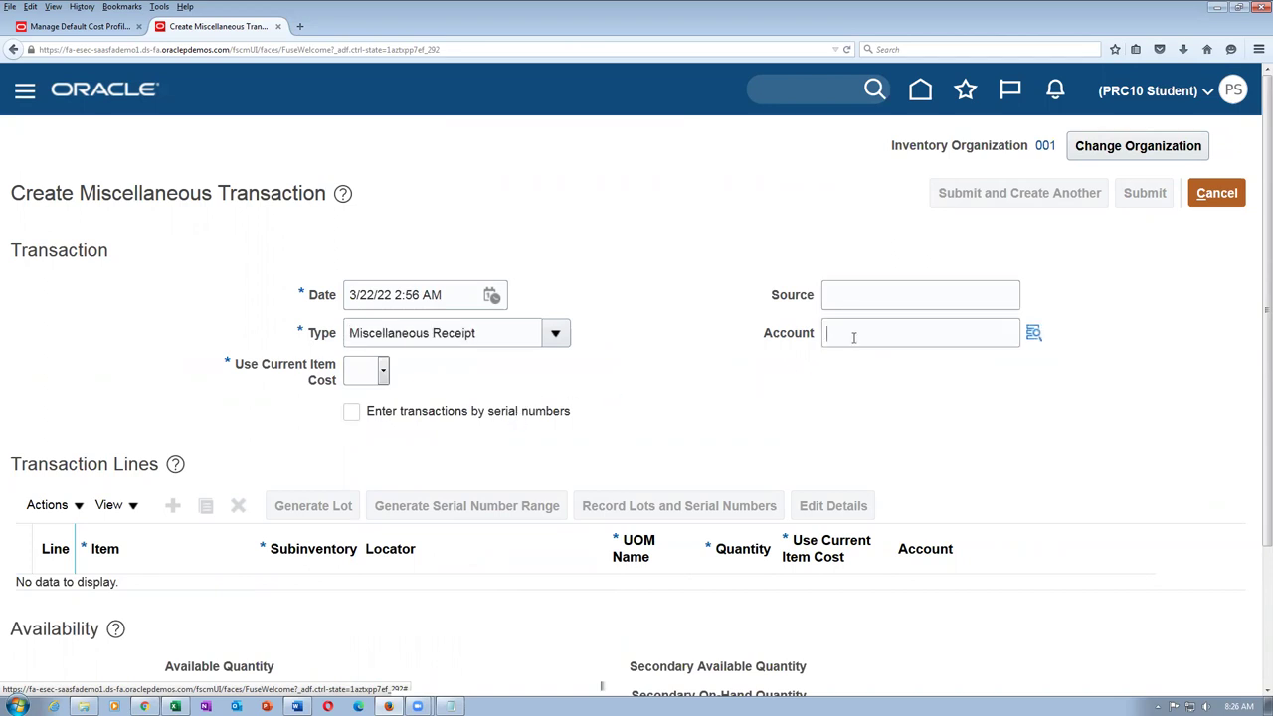
pyautogui.hotkey('ctrl', 'v')
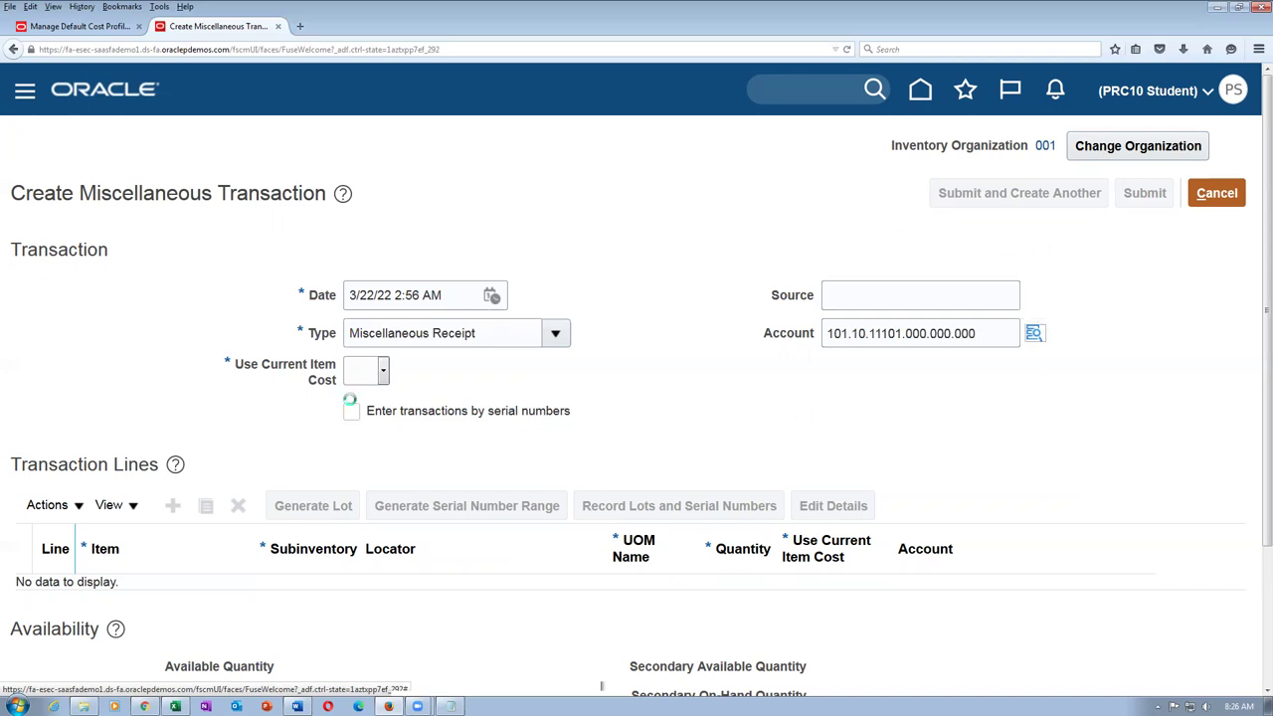
pyautogui.click(373, 374)
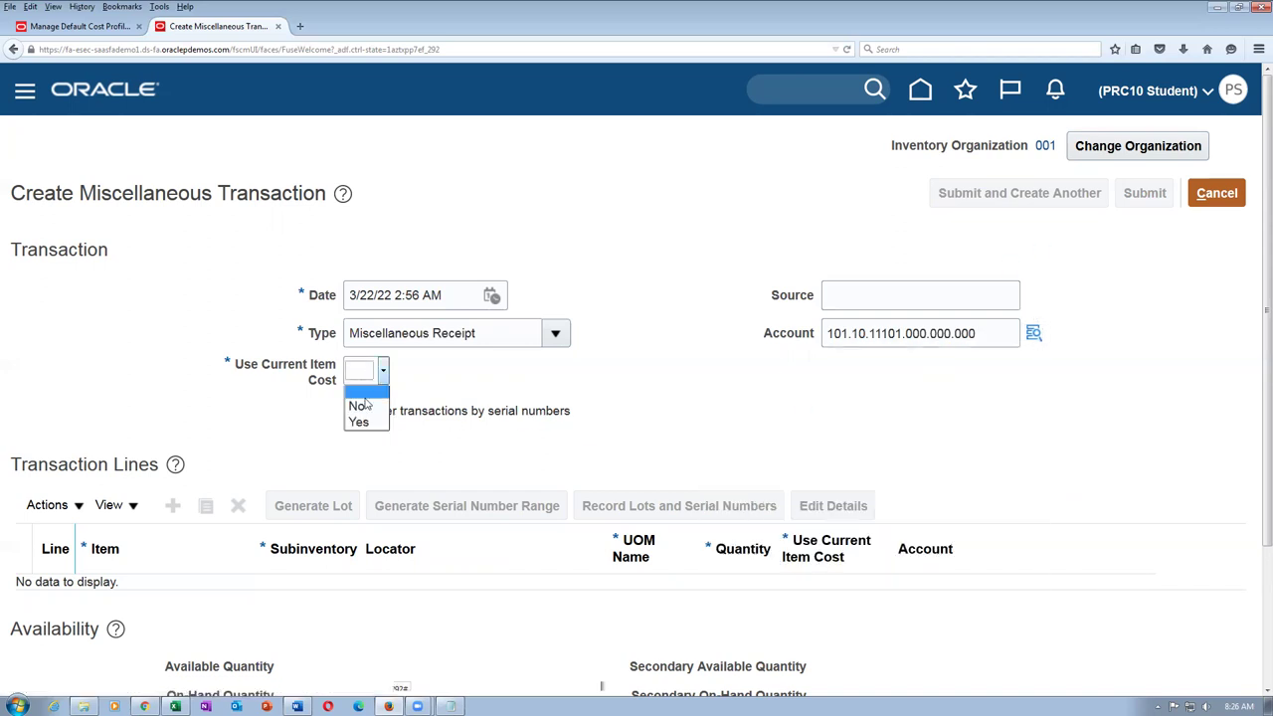
pyautogui.click(360, 406)
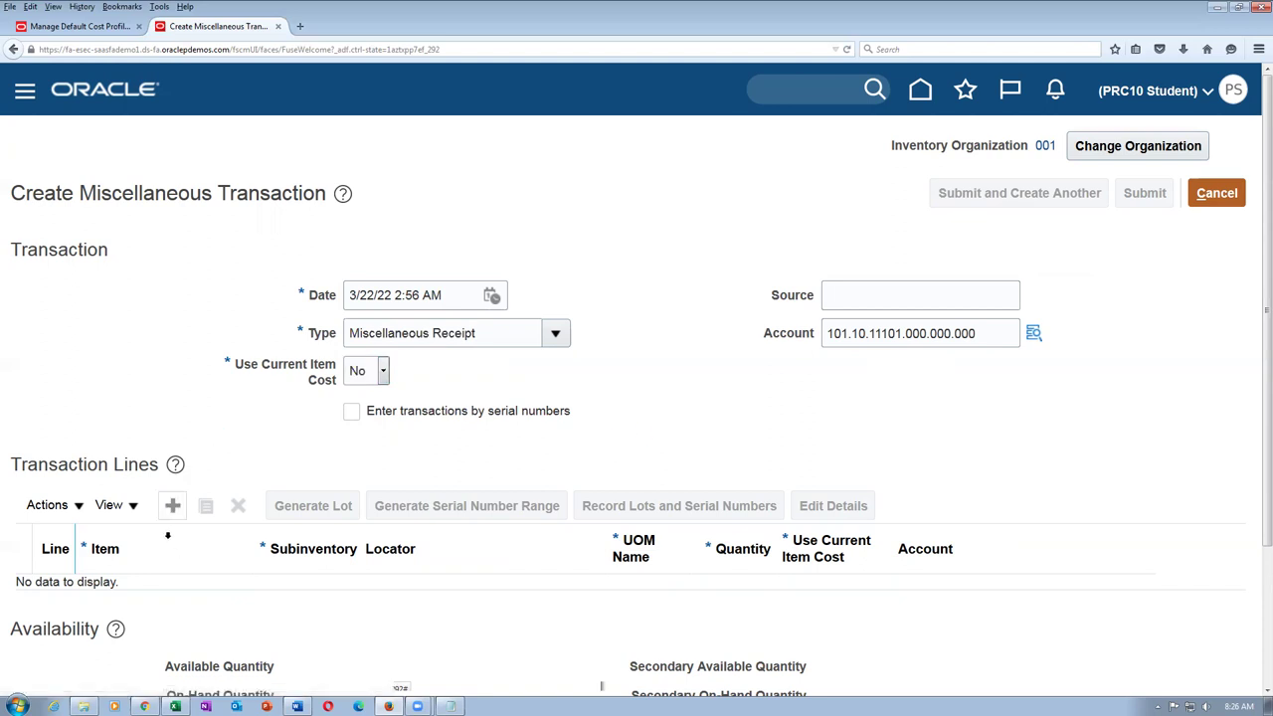
# Enter item t01_layer_test with the Stores subinventory, checking the 11:30 AM purchase of 250.
pyautogui.write('01_la')
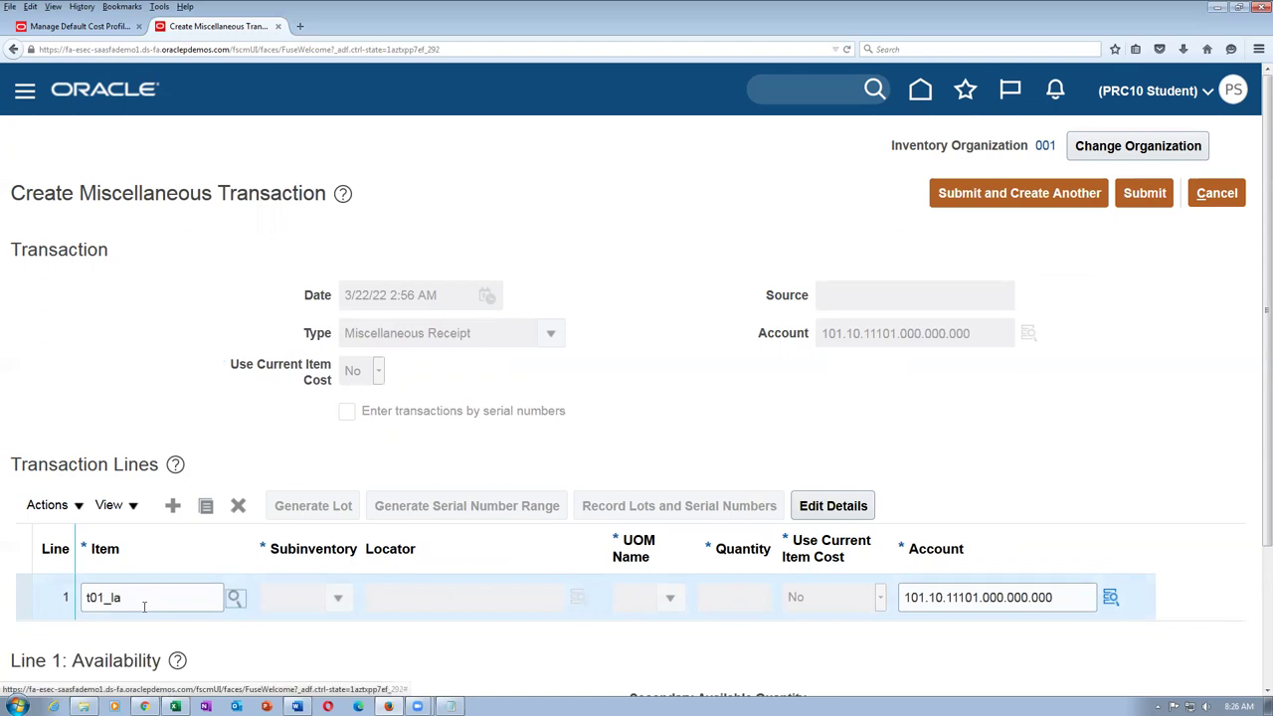
pyautogui.write('yer_test')
pyautogui.press('Tab')
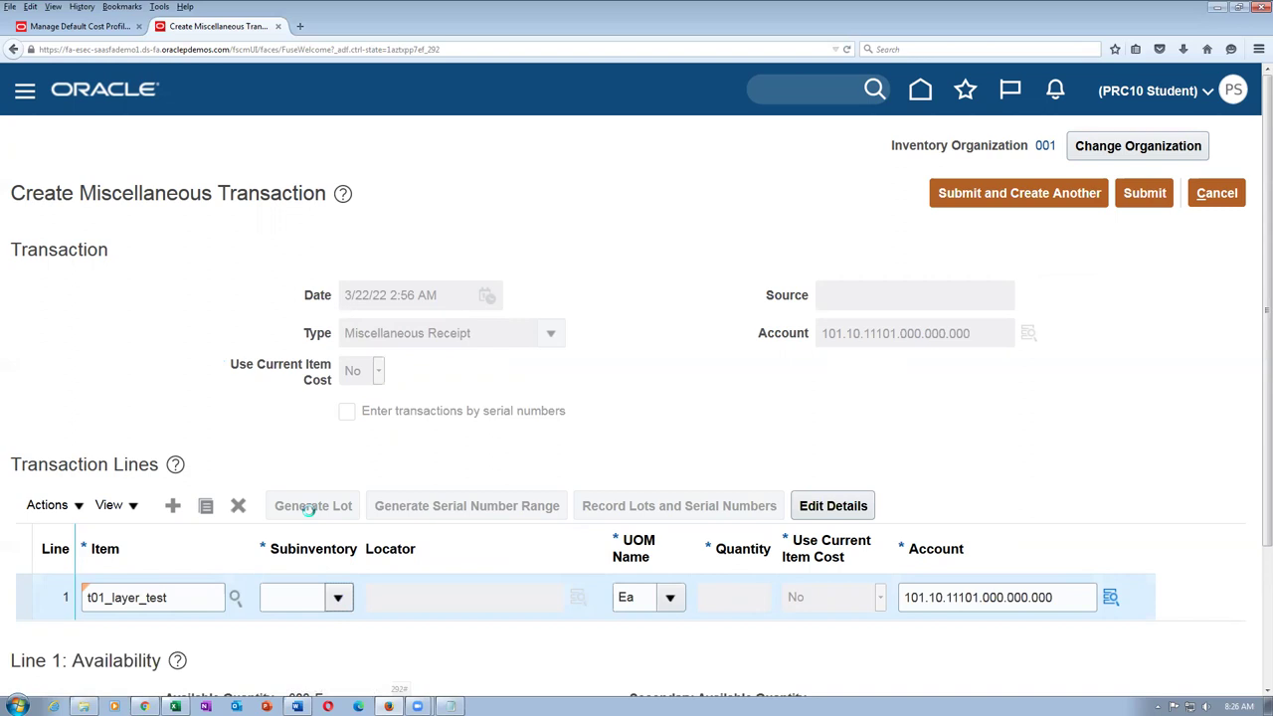
pyautogui.click(514, 603)
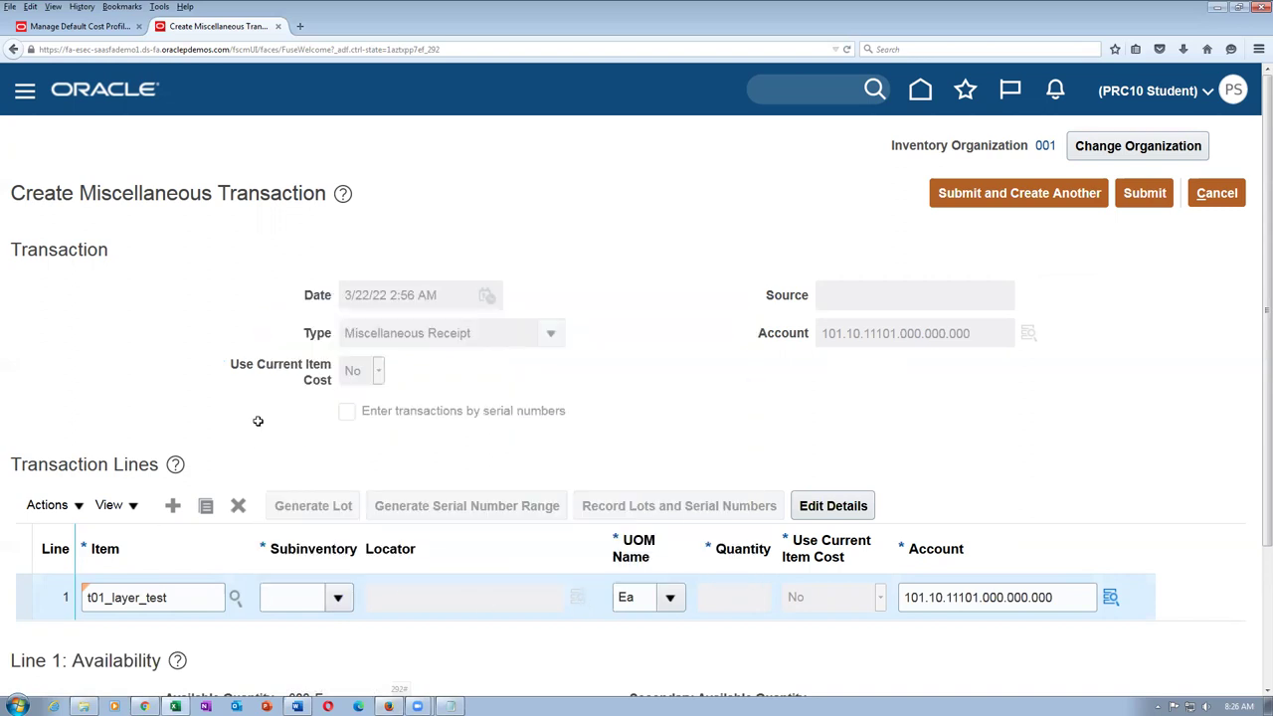
pyautogui.hotkey('alt', 'Tab')
pyautogui.click(434, 419)
pyautogui.click(488, 415)
pyautogui.hotkey('alt', 'Tab')
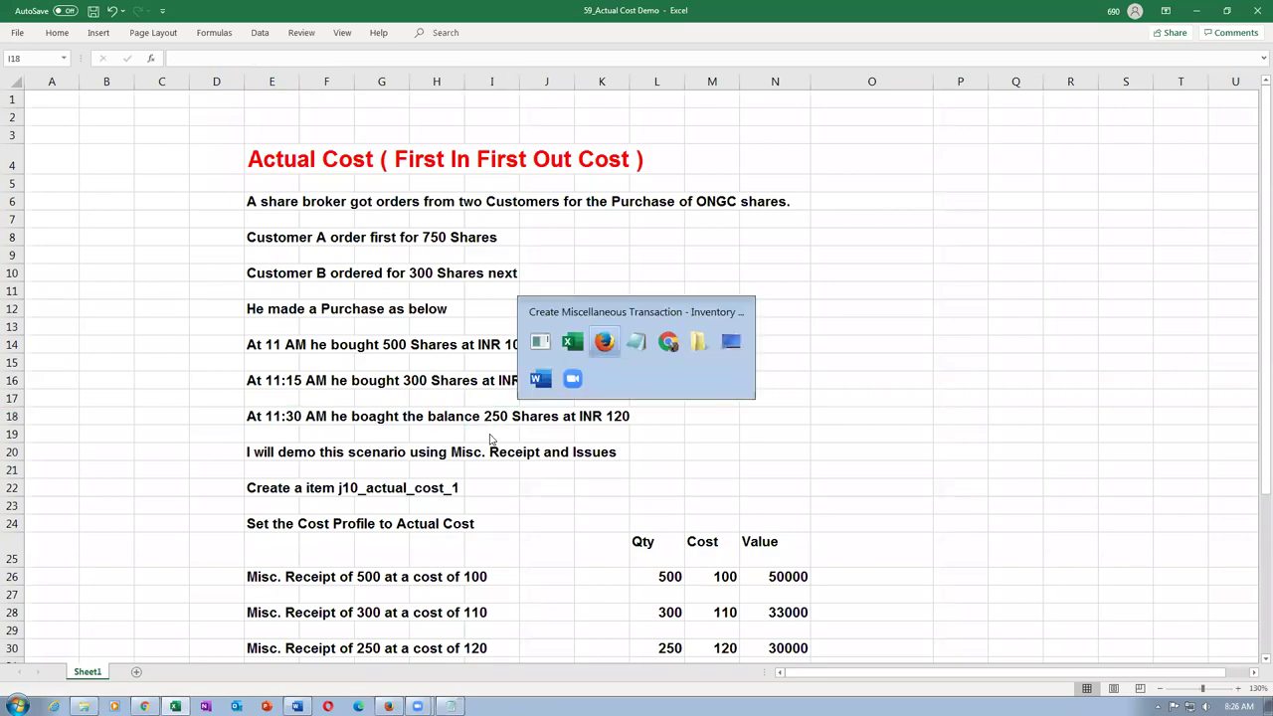
# Enter a line quantity of 250 and confirm the 250-at-120 note in Excel.
pyautogui.click(714, 595)
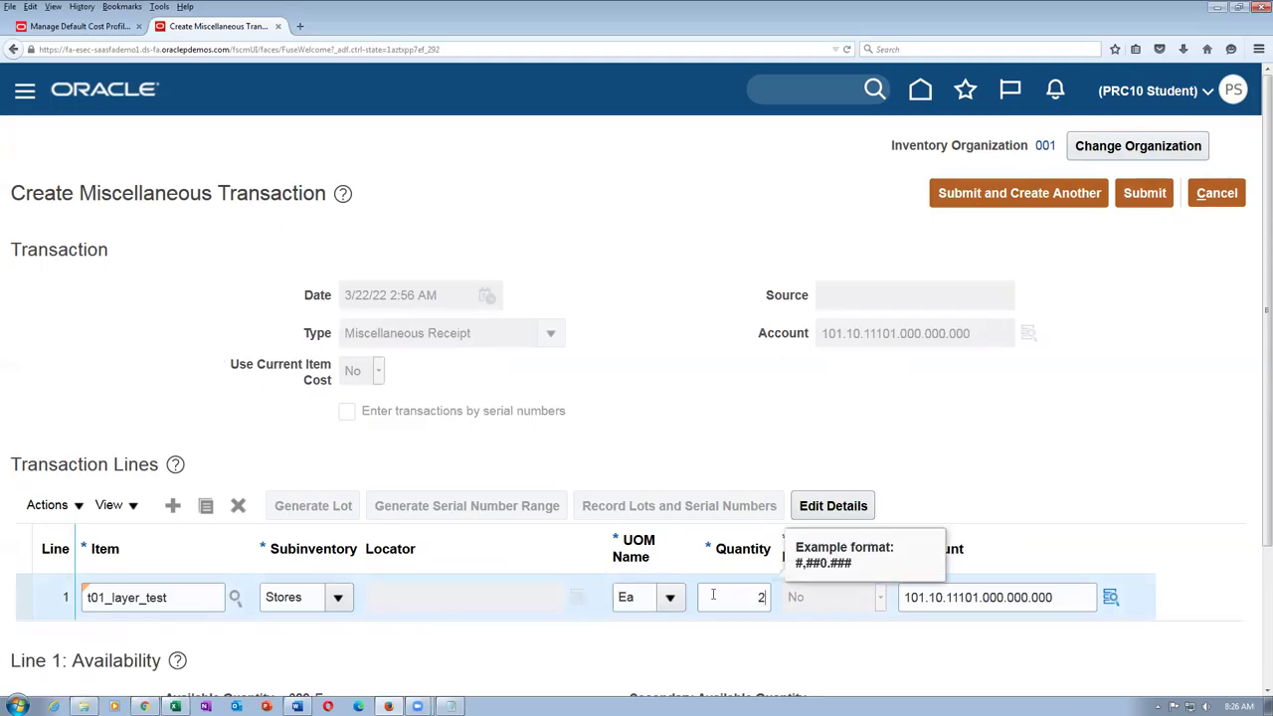
pyautogui.write('250')
pyautogui.press('Tab')
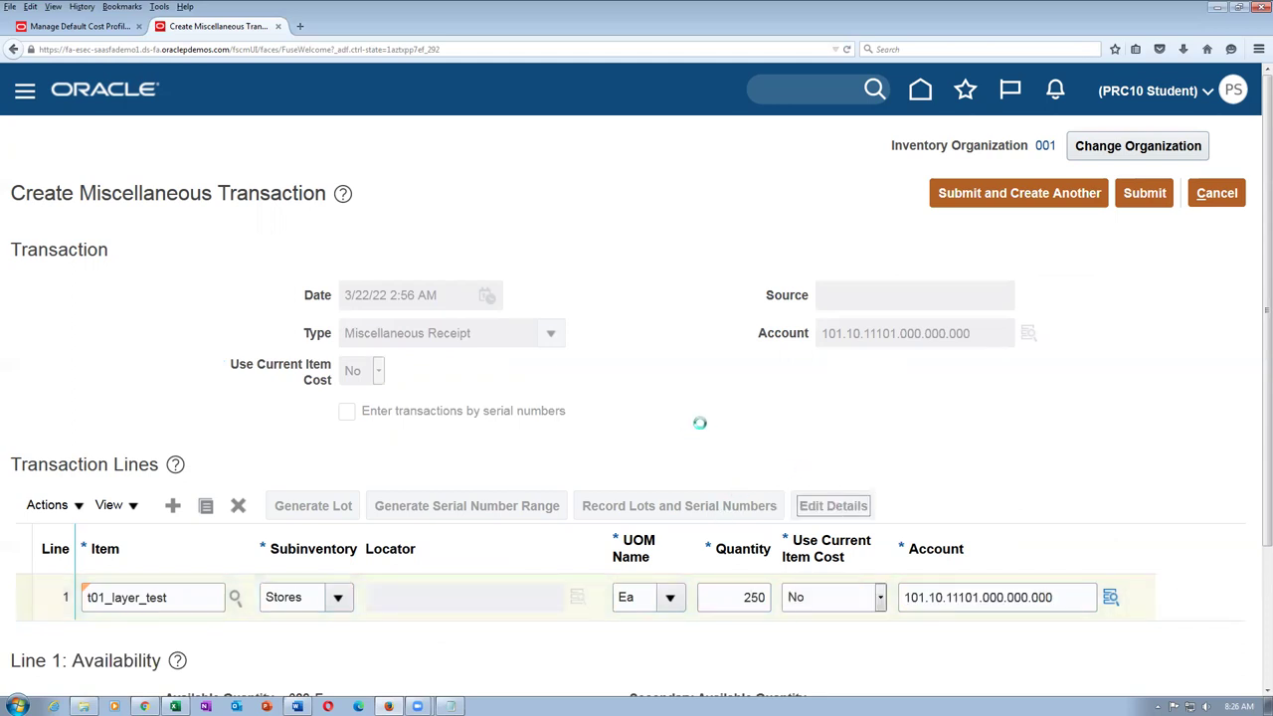
pyautogui.hotkey('alt', 'Tab')
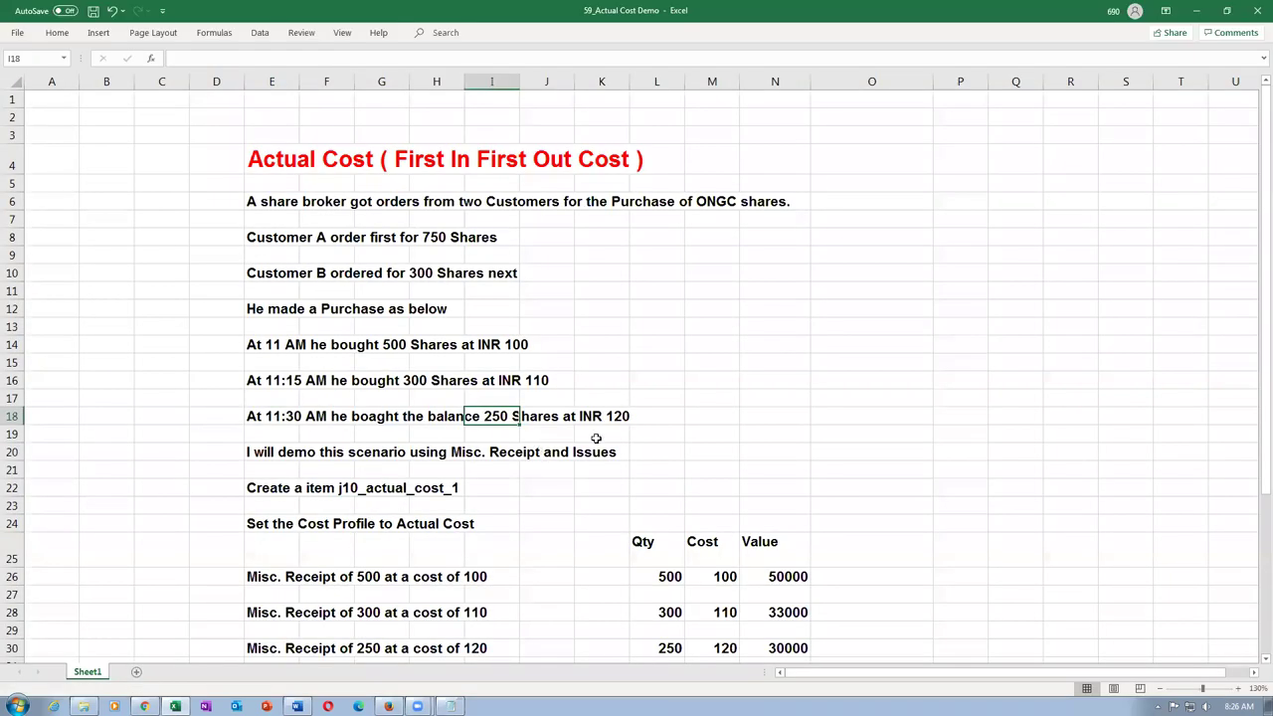
pyautogui.click(268, 419)
pyautogui.hotkey('alt', 'Tab')
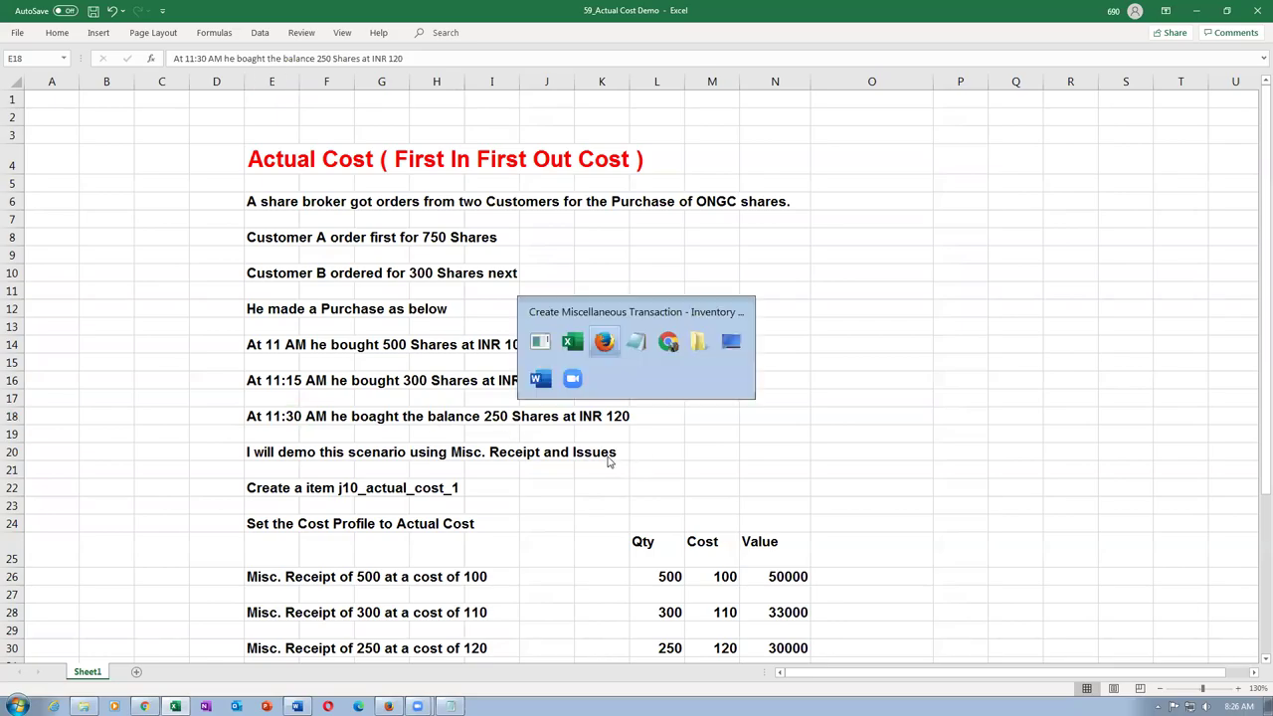
# Add an Item price cost of 120 USD to the 250-unit line, then save and submit.
pyautogui.click(907, 508)
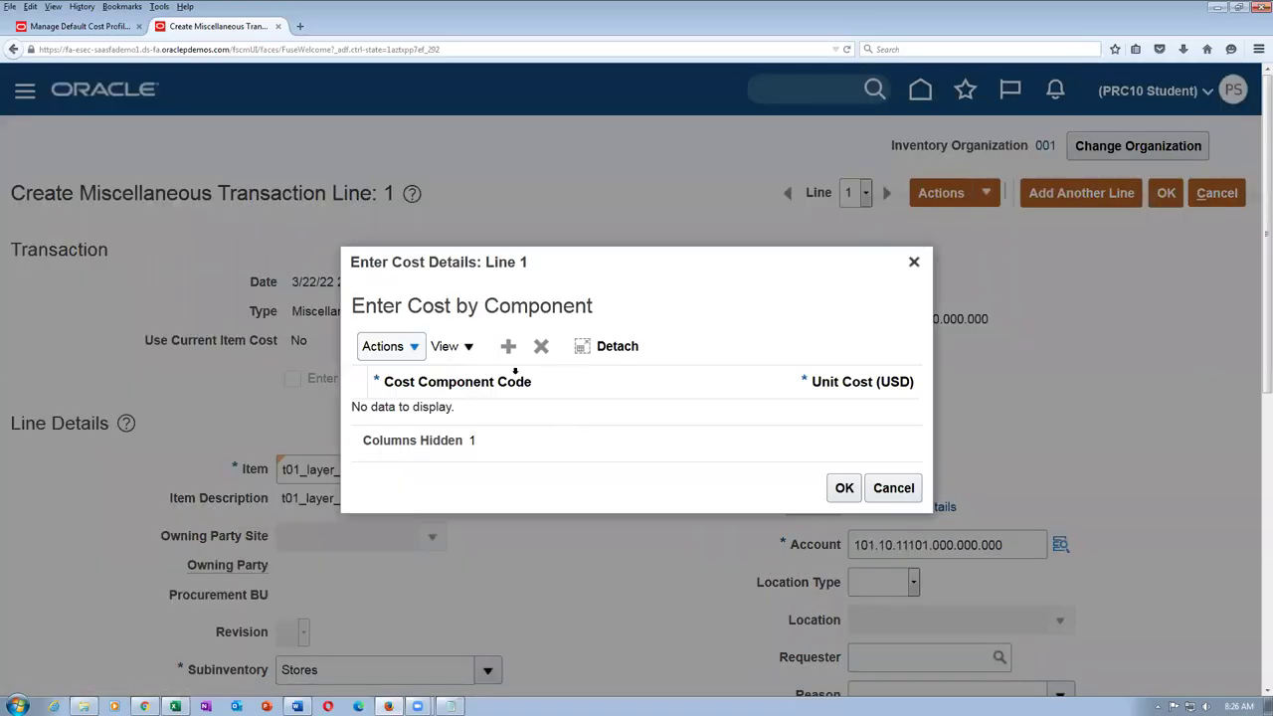
pyautogui.click(507, 346)
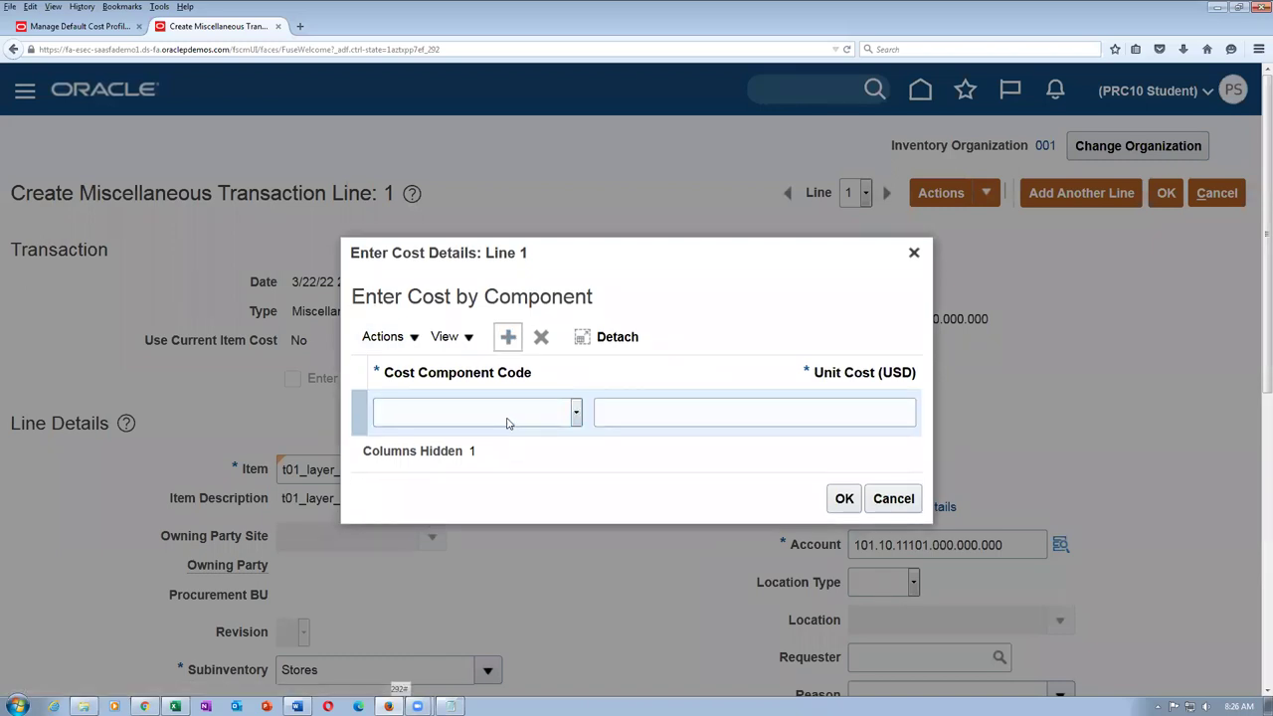
pyautogui.click(506, 424)
pyautogui.click(507, 444)
pyautogui.click(694, 410)
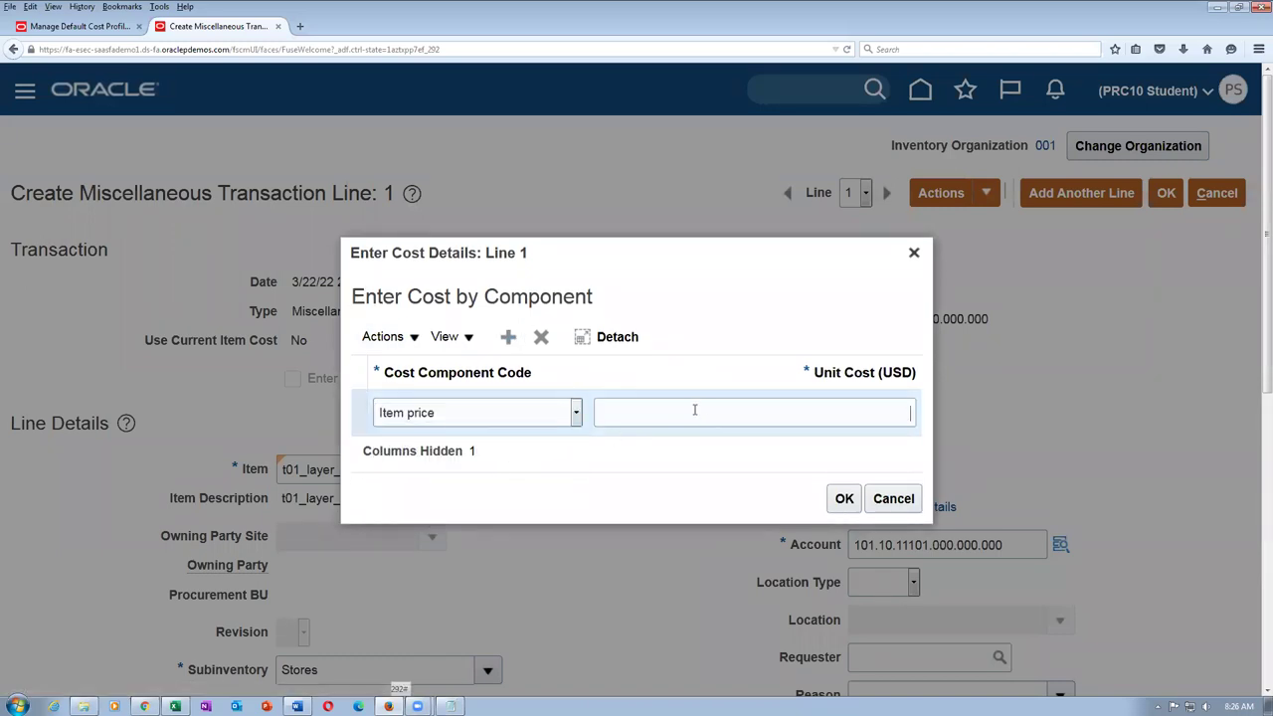
pyautogui.write('120')
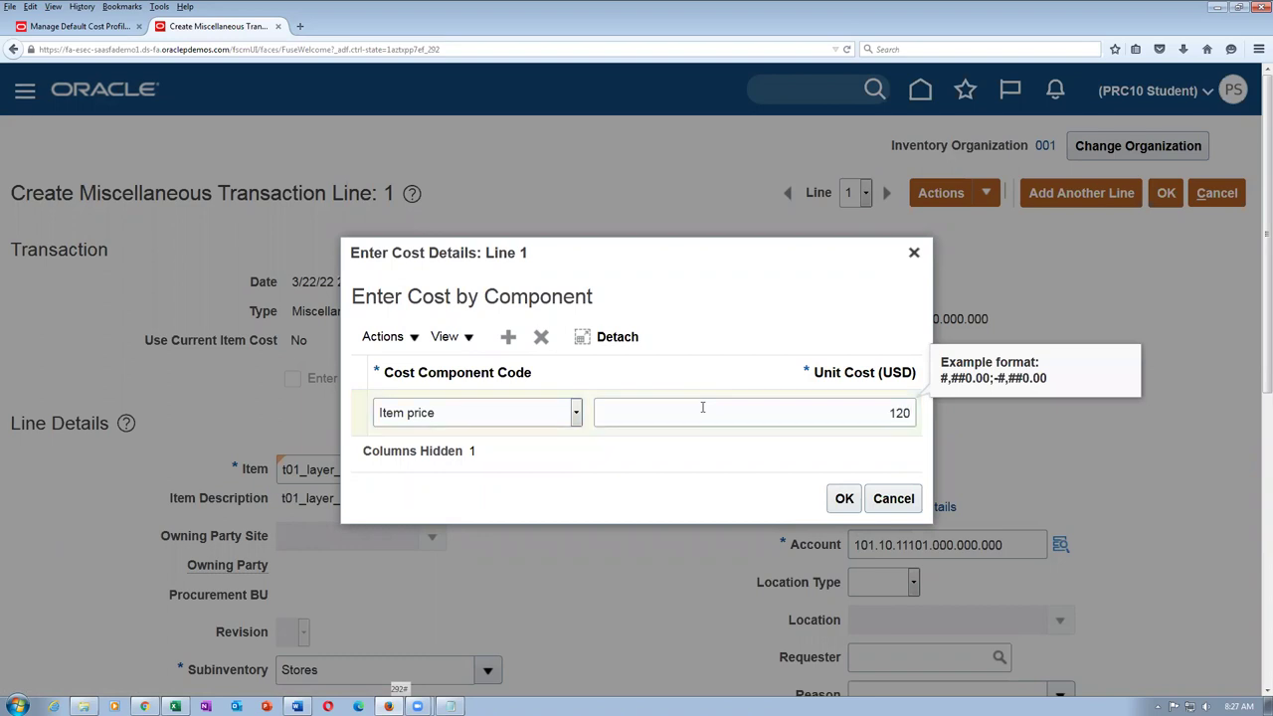
pyautogui.click(845, 496)
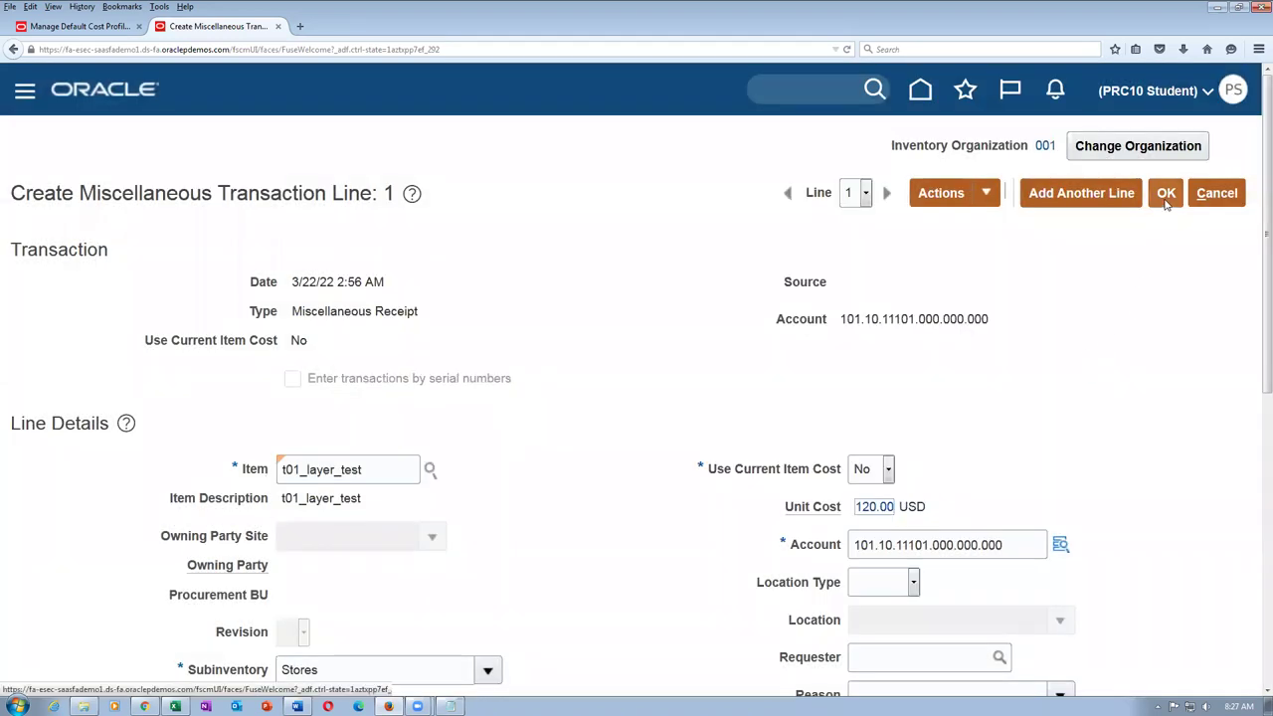
pyautogui.click(1166, 195)
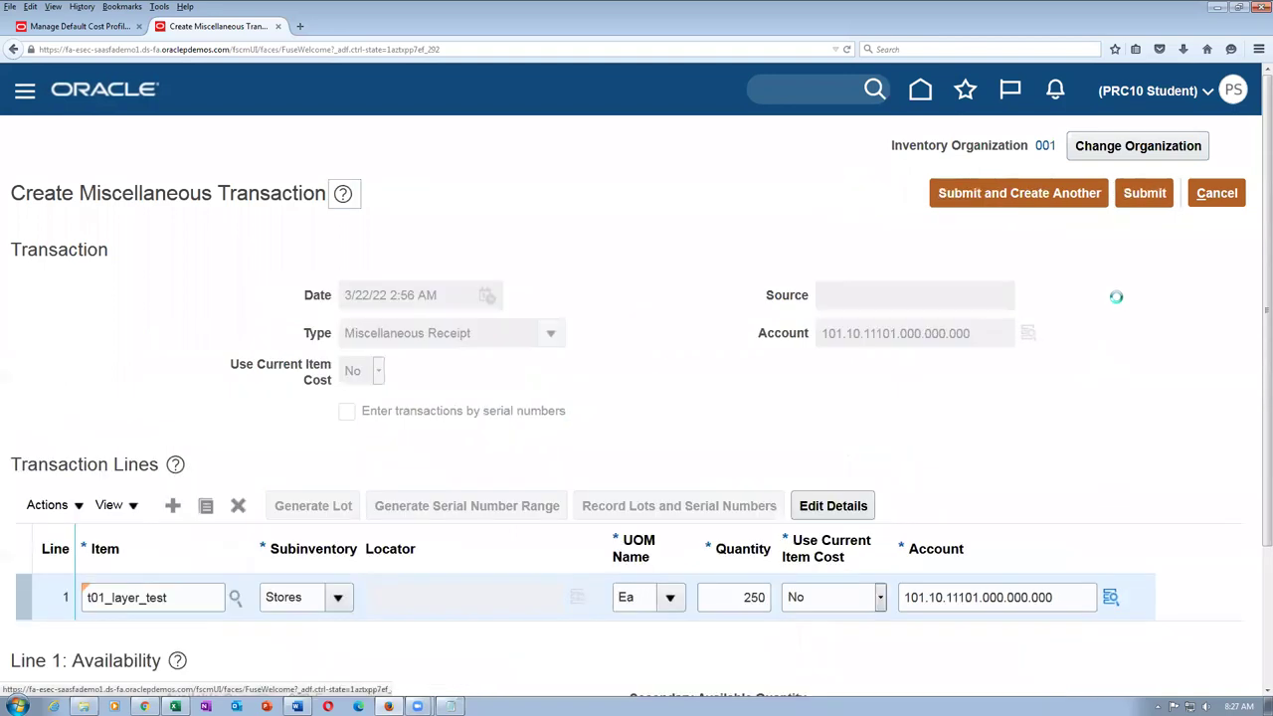
pyautogui.click(1144, 194)
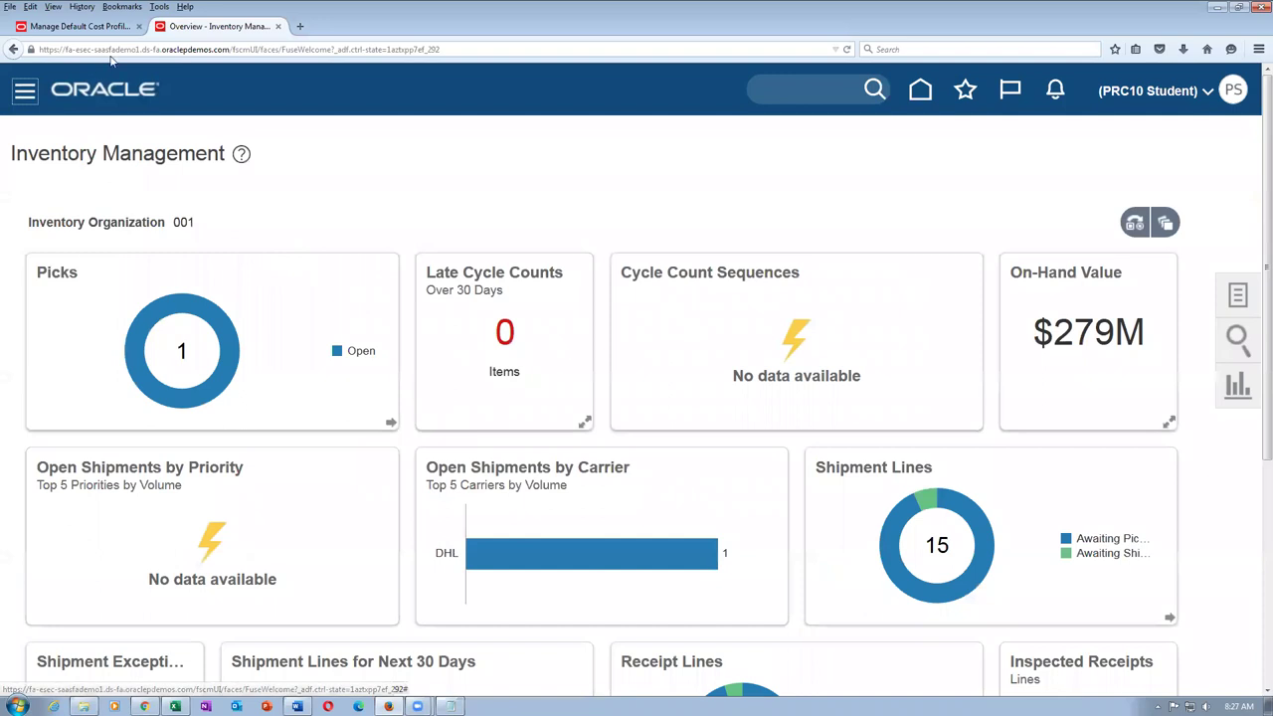
# Dismiss the success message and copy the Oracle site's base address.
pyautogui.click(733, 264)
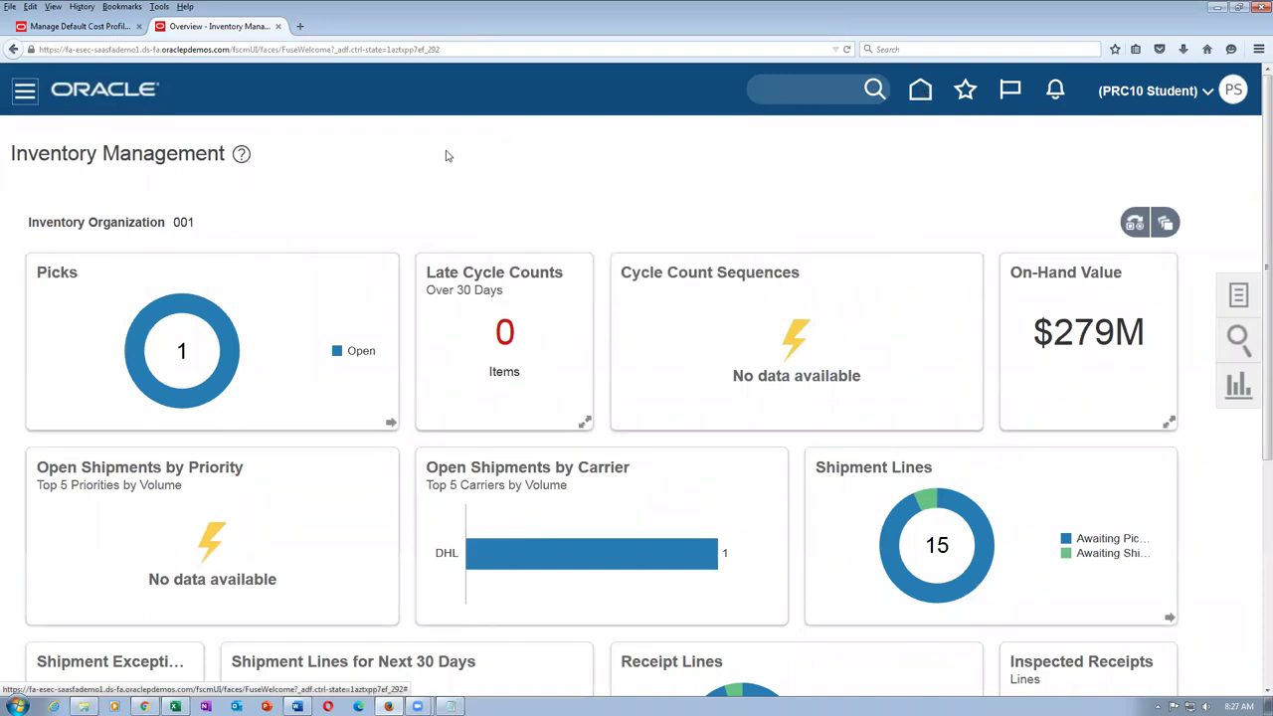
pyautogui.click(324, 52)
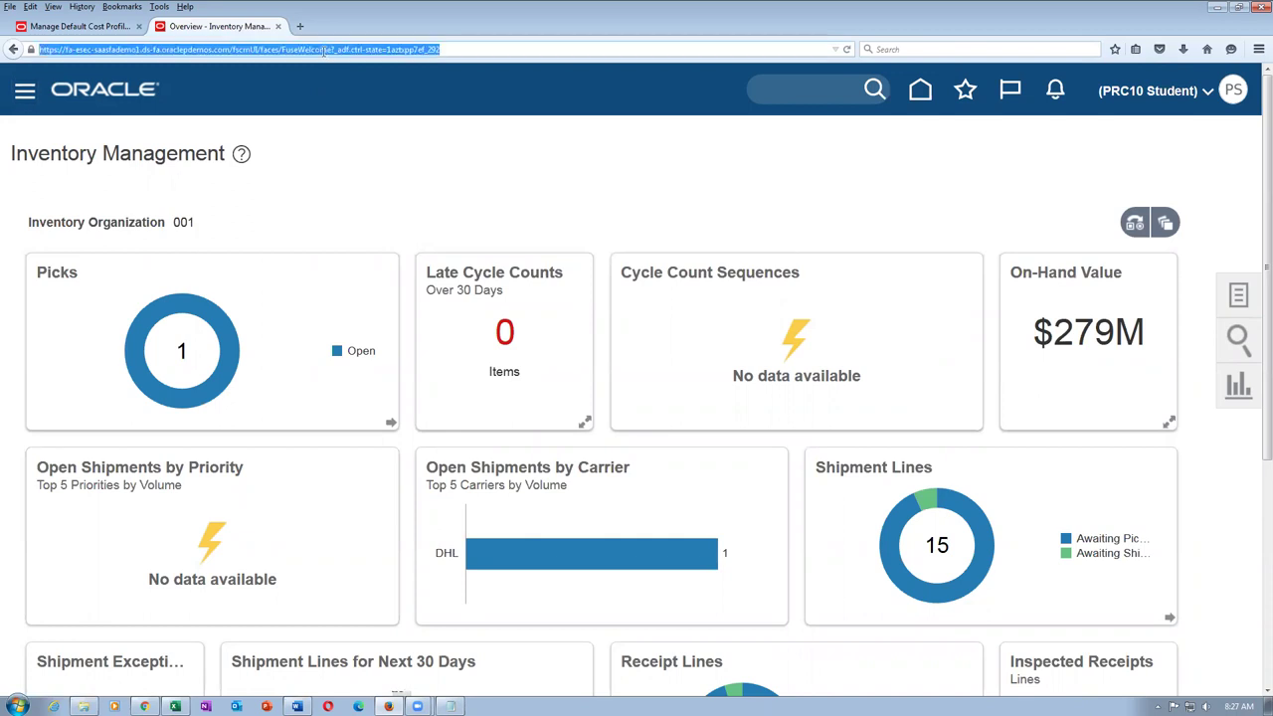
pyautogui.press('Home')
pyautogui.hotkey('shift', 'Right')
pyautogui.hotkey('shift', 'Right')
pyautogui.hotkey('shift', 'Right')
pyautogui.hotkey('shift', 'Right')
pyautogui.hotkey('shift', 'Right')
pyautogui.hotkey('shift', 'Right')
pyautogui.hotkey('shift', 'Right')
pyautogui.hotkey('shift', 'Right')
pyautogui.hotkey('shift', 'Right')
pyautogui.hotkey('shift', 'Right')
pyautogui.hotkey('shift', 'Right')
pyautogui.hotkey('shift', 'Right')
pyautogui.hotkey('shift', 'Right')
pyautogui.hotkey('shift', 'Right')
pyautogui.hotkey('shift', 'Right')
pyautogui.hotkey('shift', 'Right')
pyautogui.hotkey('shift', 'Right')
pyautogui.hotkey('shift', 'Right')
pyautogui.hotkey('shift', 'Right')
pyautogui.hotkey('shift', 'Right')
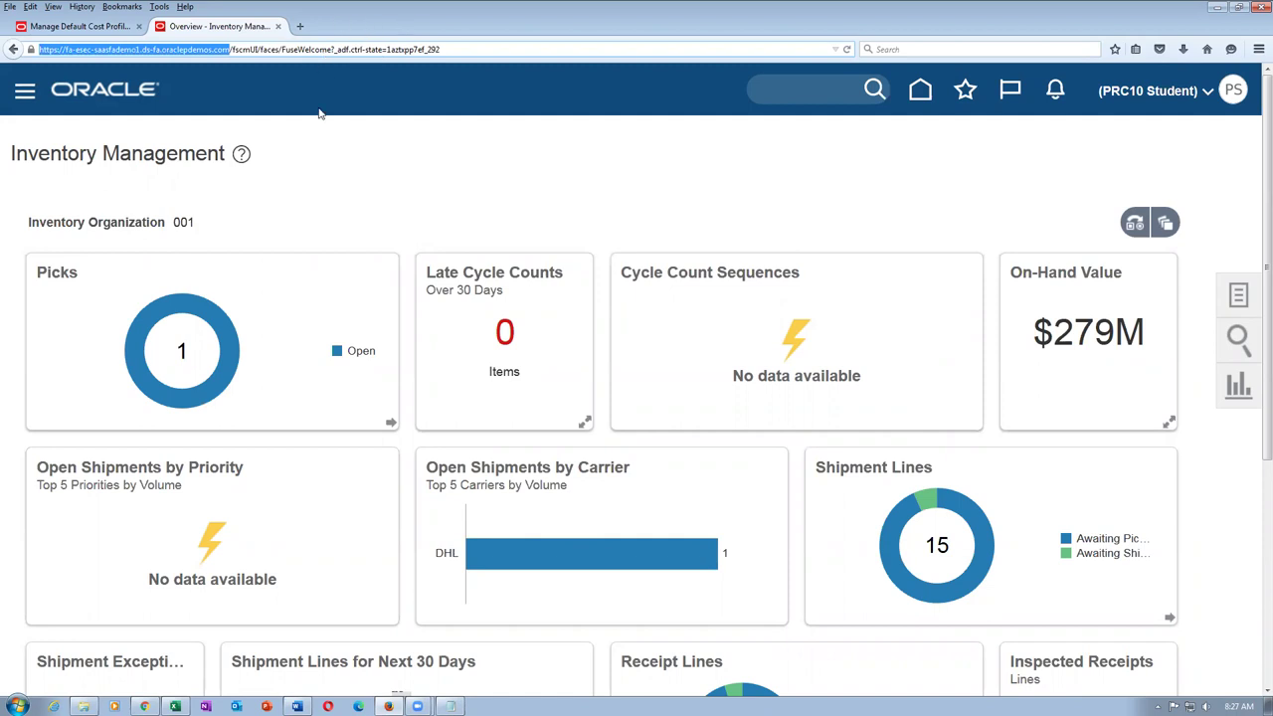
# Load the Oracle home page in a new tab and open Scheduled Processes.
pyautogui.click(299, 26)
pyautogui.write('https://fa-esec-saasfademo1.ds-fa.oraclepdemos.com/')
pyautogui.press('Return')
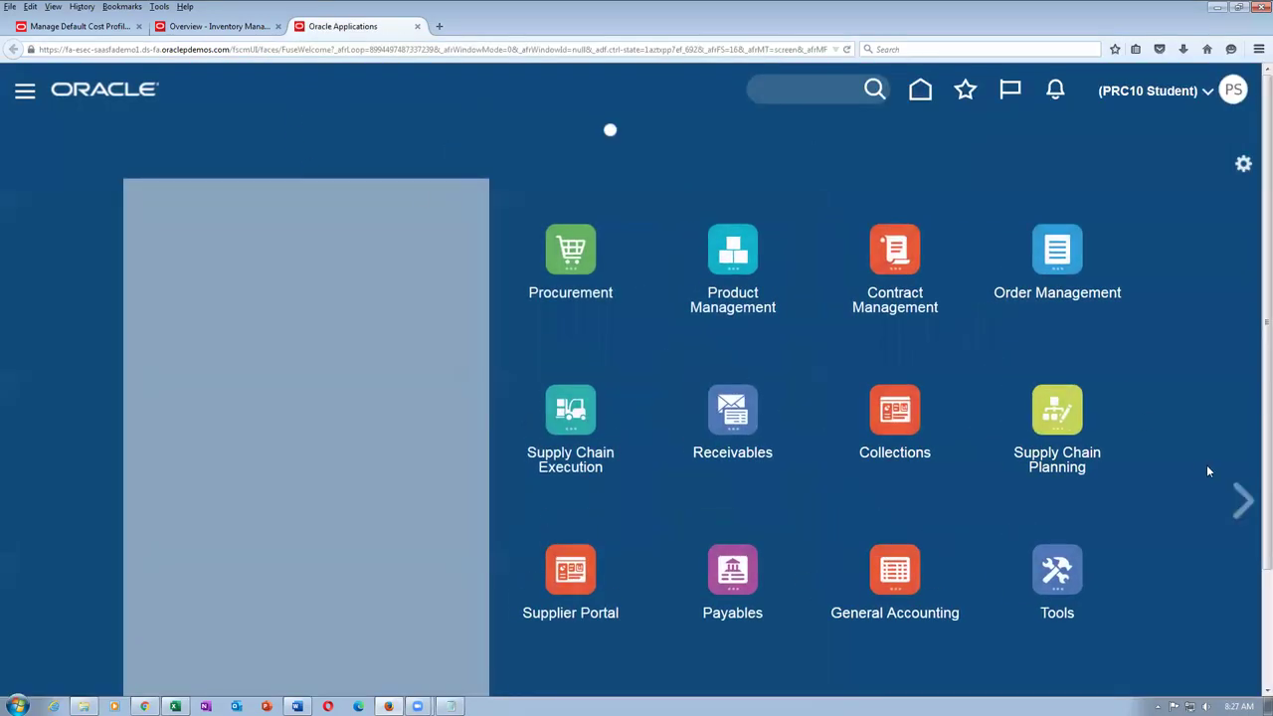
pyautogui.scroll(-1, 1069, 585)
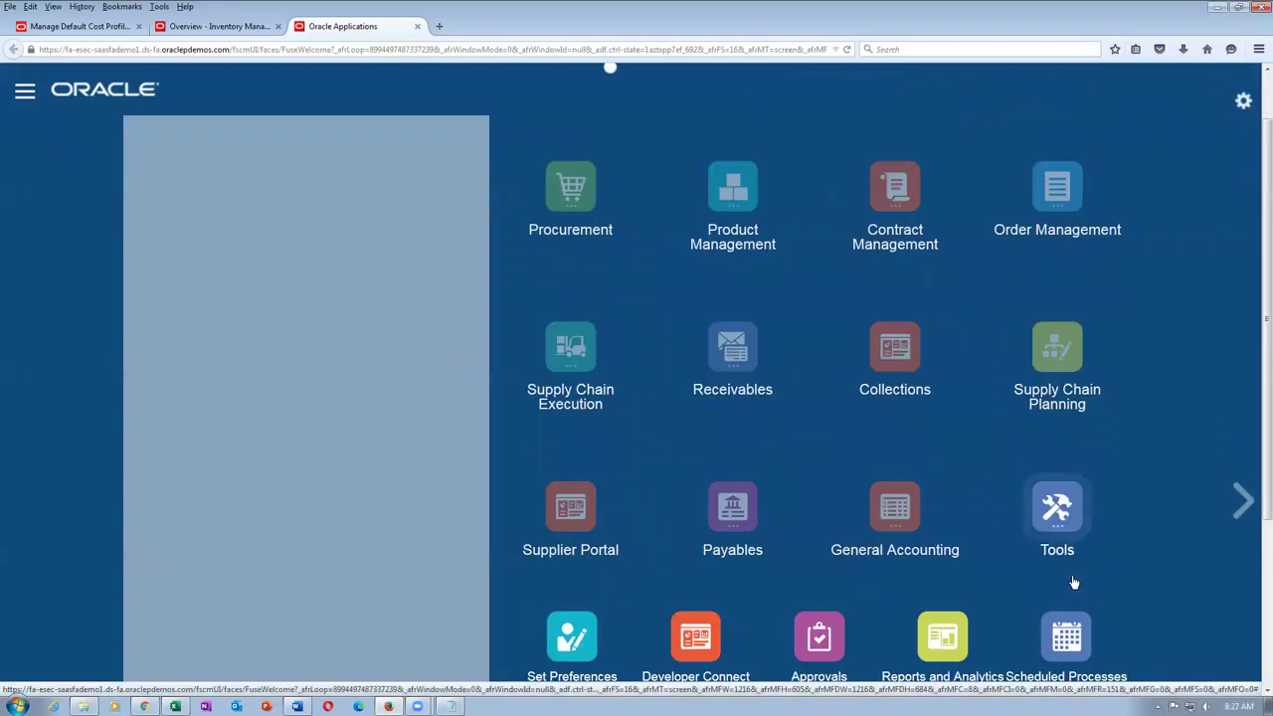
pyautogui.scroll(-4, 1075, 583)
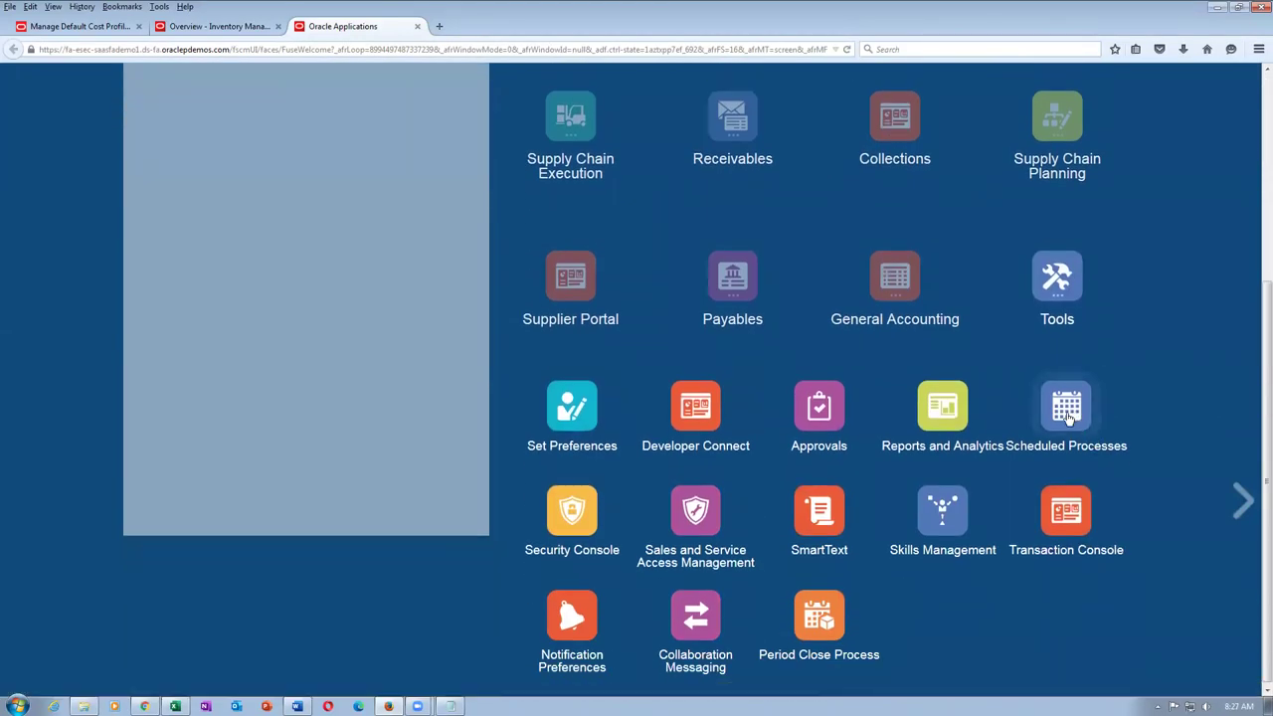
pyautogui.click(1069, 415)
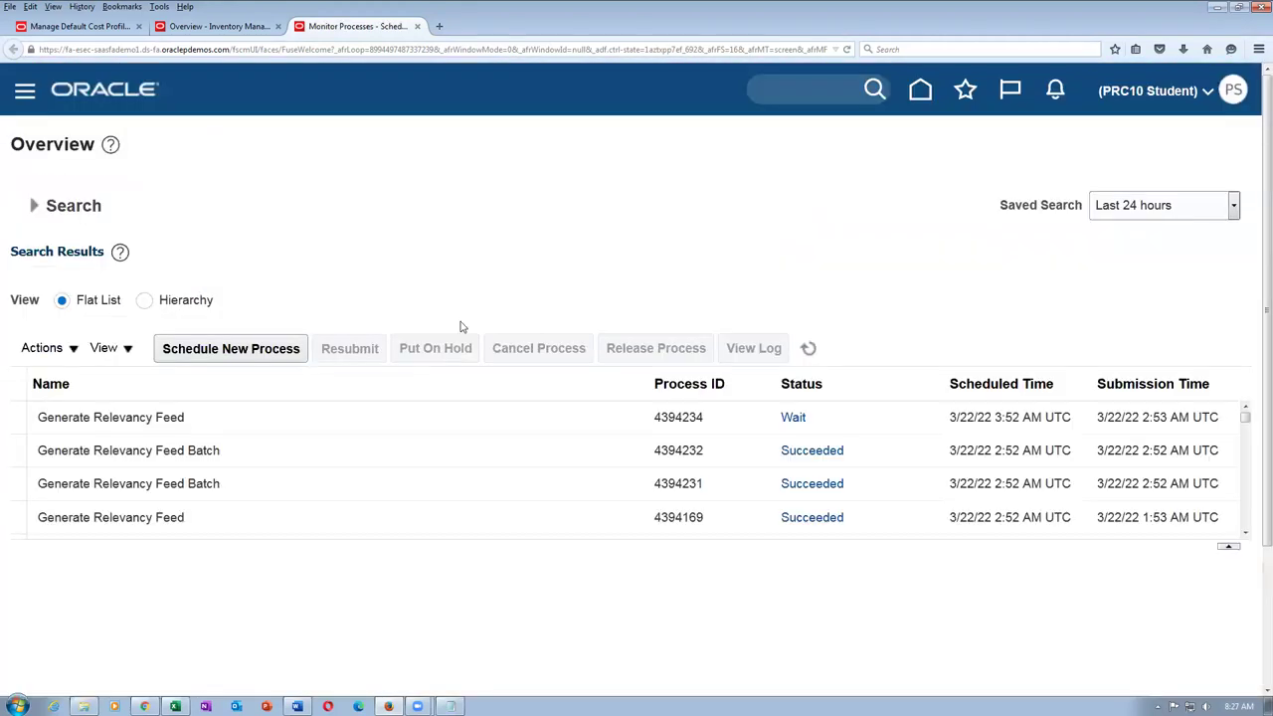
# Schedule Transfer Transactions from Inventory to Costing for US Operations and refresh the process list.
pyautogui.click(230, 353)
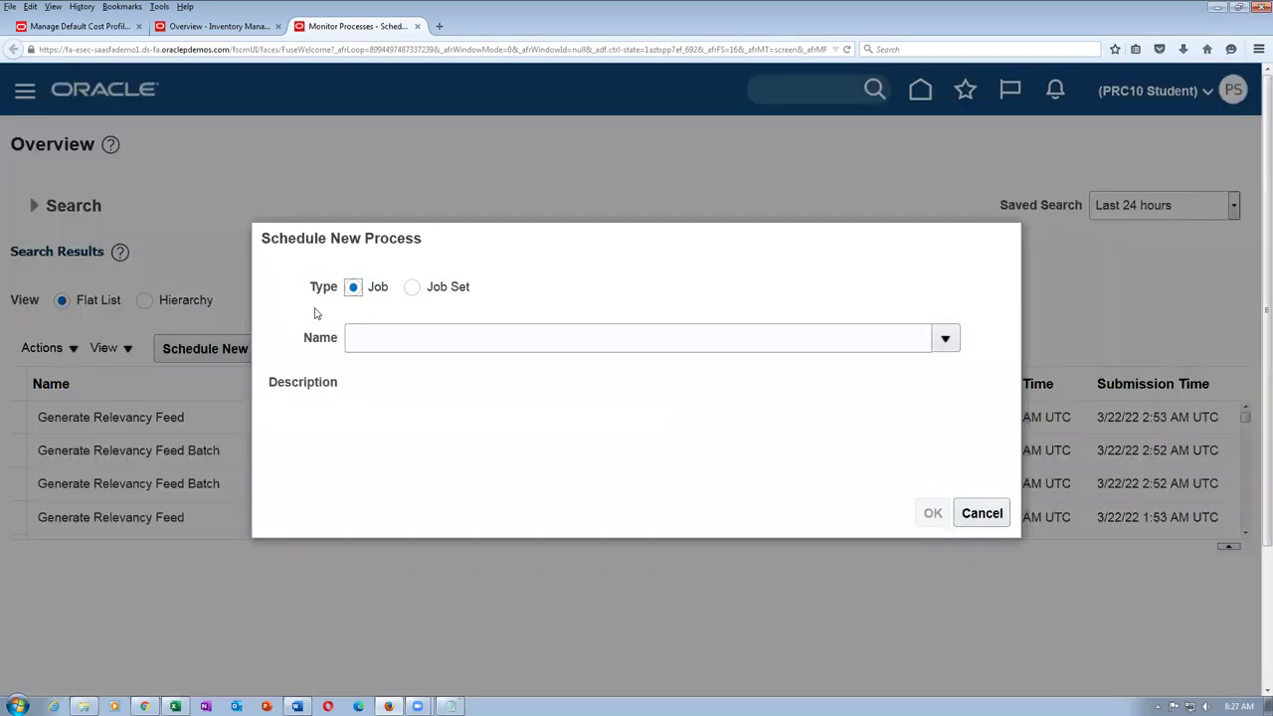
pyautogui.click(392, 327)
pyautogui.write('trans%trans%inv%cost%')
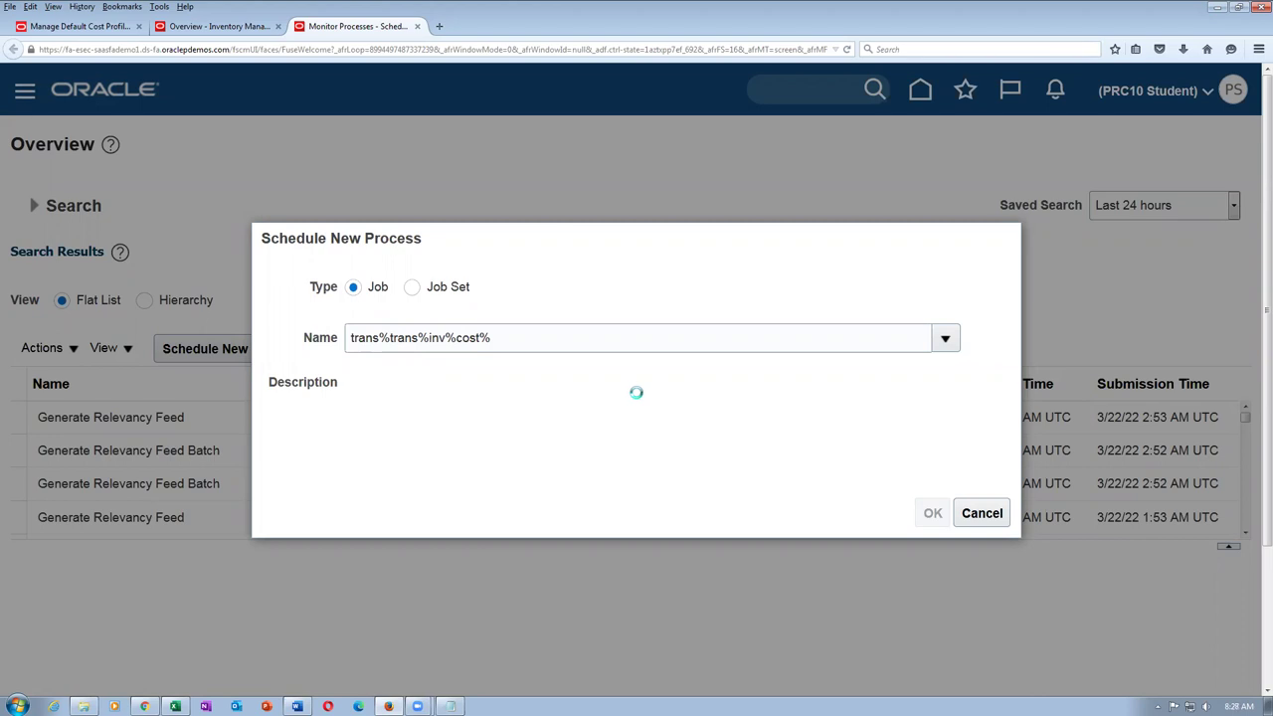
pyautogui.click(934, 514)
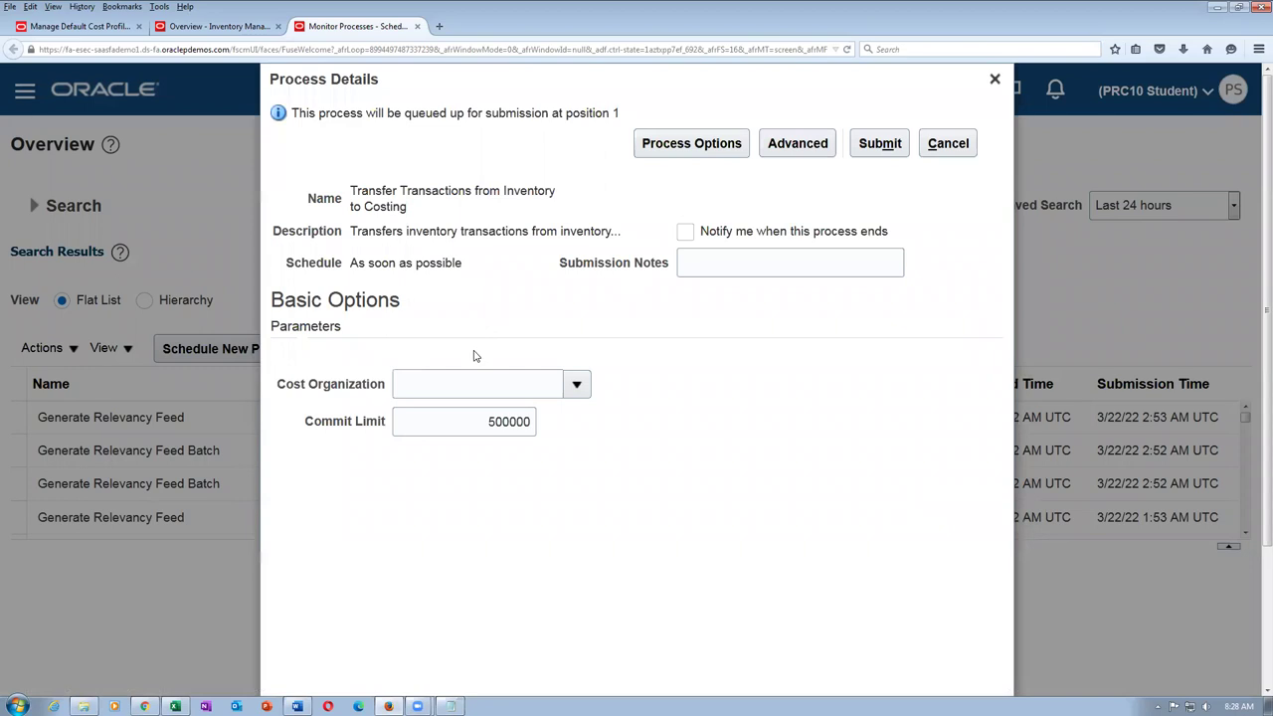
pyautogui.click(464, 381)
pyautogui.write('US Op')
pyautogui.click(593, 156)
pyautogui.click(885, 144)
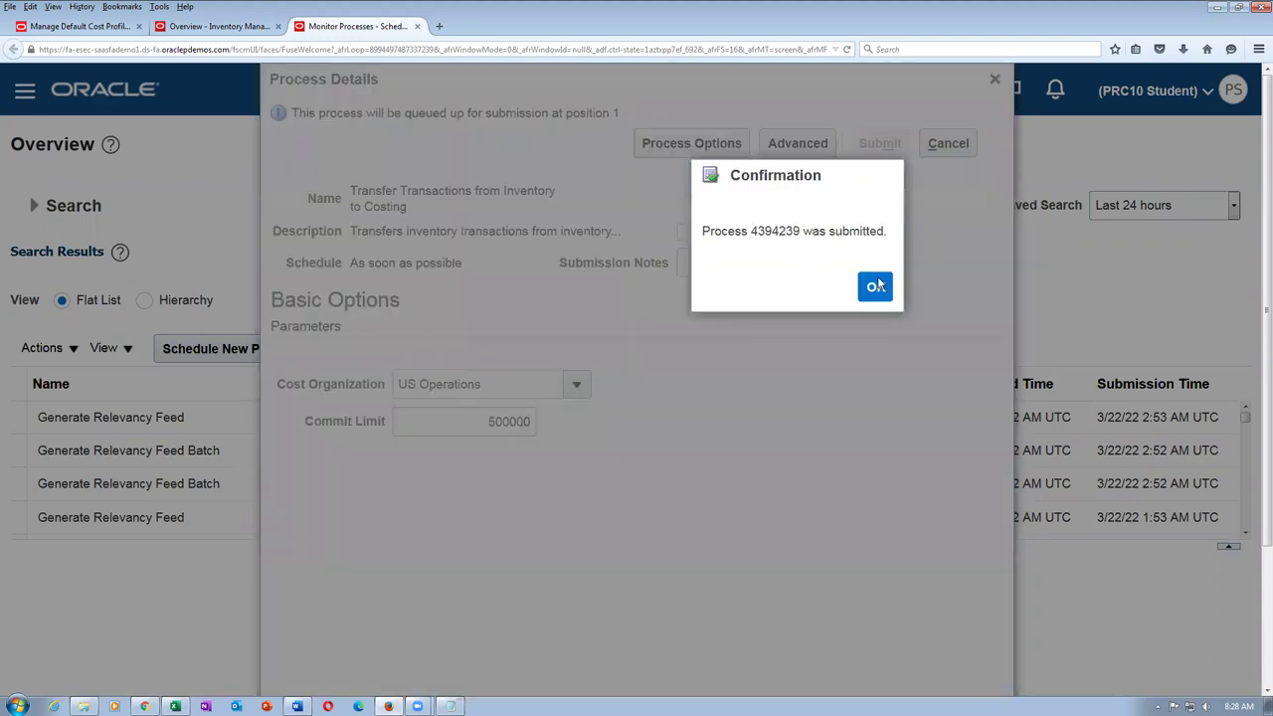
pyautogui.click(875, 287)
pyautogui.click(808, 350)
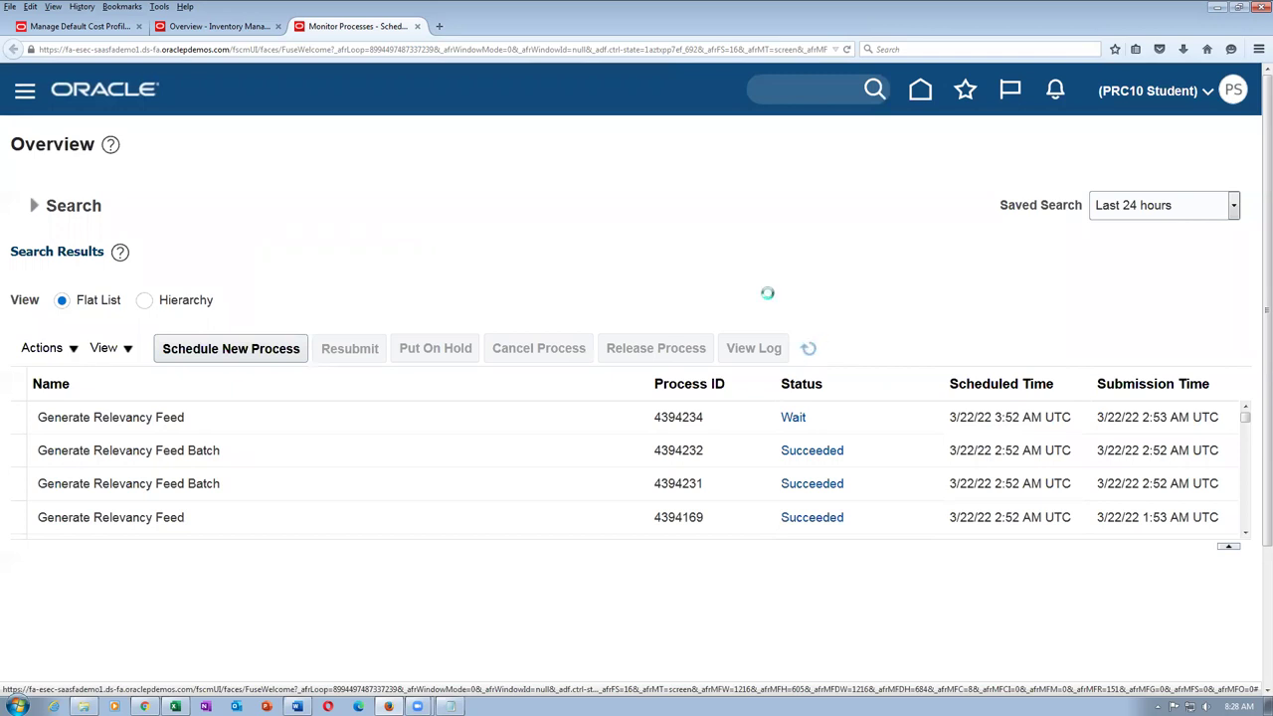
# Copy the Oracle site's base address from the address bar.
pyautogui.click(207, 49)
pyautogui.press('Home')
pyautogui.hotkey('shift', 'Right')
pyautogui.hotkey('shift', 'Right')
pyautogui.hotkey('shift', 'Right')
pyautogui.hotkey('shift', 'Right')
pyautogui.hotkey('shift', 'Right')
pyautogui.hotkey('shift', 'Right')
pyautogui.hotkey('shift', 'Right')
pyautogui.hotkey('shift', 'Right')
pyautogui.hotkey('shift', 'Right')
pyautogui.hotkey('shift', 'Right')
pyautogui.hotkey('shift', 'Right')
pyautogui.hotkey('shift', 'Right')
pyautogui.hotkey('shift', 'Right')
pyautogui.hotkey('shift', 'Right')
pyautogui.hotkey('shift', 'Right')
pyautogui.hotkey('shift', 'Right')
pyautogui.hotkey('shift', 'Right')
pyautogui.hotkey('shift', 'Right')
pyautogui.hotkey('shift', 'Right')
pyautogui.hotkey('shift', 'Right')
pyautogui.hotkey('shift', 'Right')
pyautogui.hotkey('shift', 'Right')
pyautogui.hotkey('shift', 'Right')
pyautogui.hotkey('shift', 'Right')
pyautogui.hotkey('shift', 'Right')
pyautogui.hotkey('shift', 'Right')
pyautogui.hotkey('shift', 'Right')
pyautogui.hotkey('shift', 'Right')
pyautogui.hotkey('shift', 'Right')
pyautogui.hotkey('shift', 'Right')
pyautogui.hotkey('shift', 'Right')
pyautogui.hotkey('shift', 'Right')
pyautogui.hotkey('shift', 'Right')
pyautogui.hotkey('shift', 'Right')
pyautogui.hotkey('shift', 'Right')
pyautogui.hotkey('shift', 'Right')
pyautogui.hotkey('shift', 'Right')
pyautogui.hotkey('shift', 'Right')
pyautogui.hotkey('shift', 'Right')
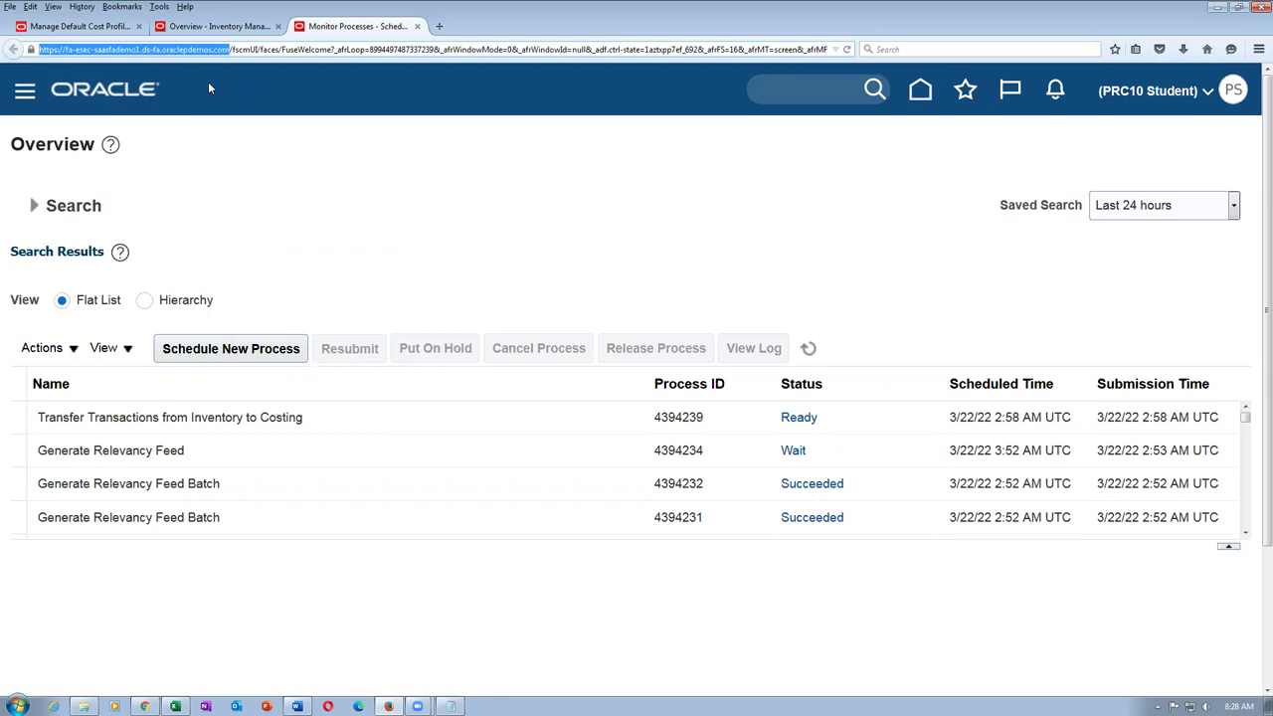
# Load the Oracle home page in new tabs and confirm the transfer process shows Succeeded.
pyautogui.click(439, 27)
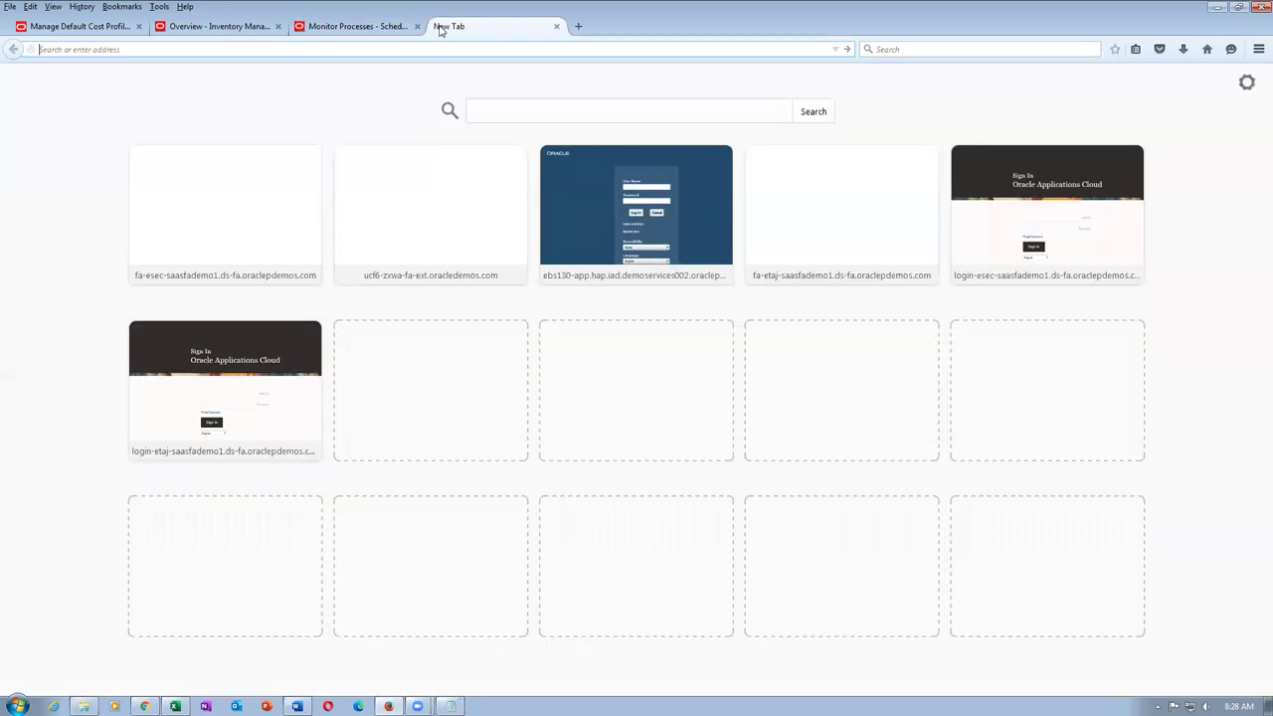
pyautogui.write('https://fa-esec-saasfademo1.ds-fa.oraclepdemos.com')
pyautogui.press('Return')
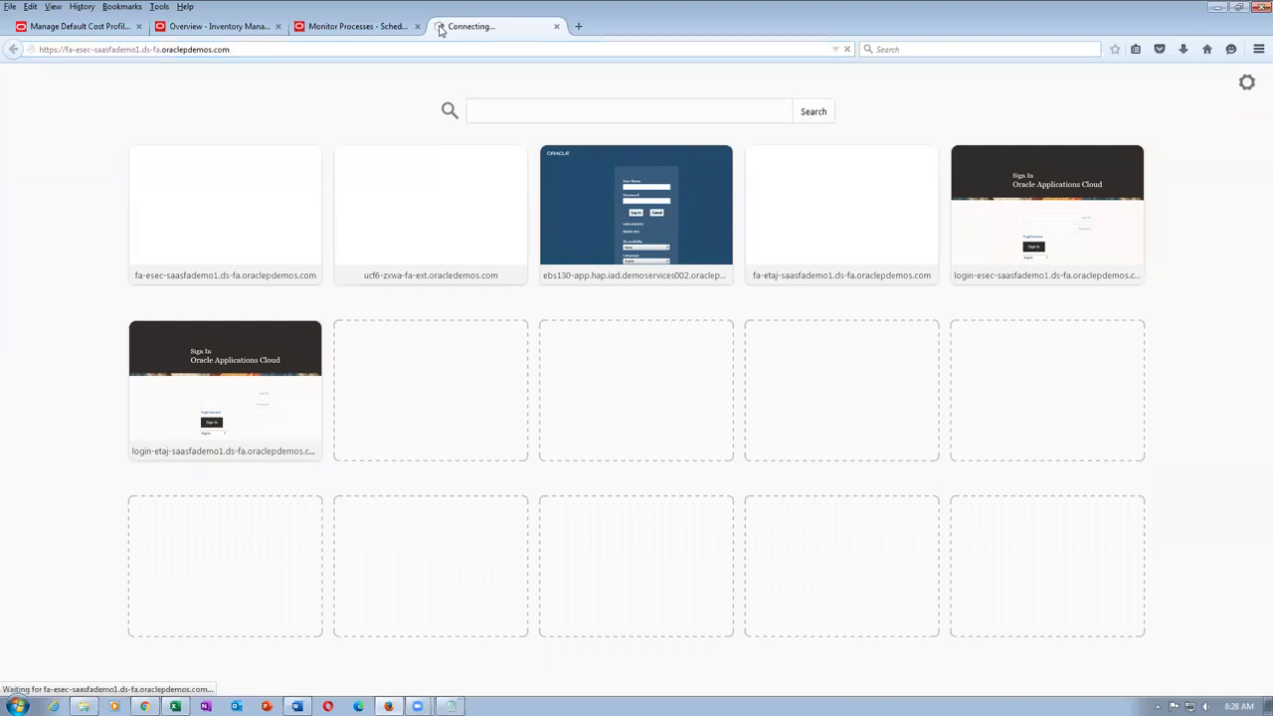
pyautogui.click(578, 27)
pyautogui.write('https://fa-esec-saasfademo1.ds-fa.oraclepdemos.com/')
pyautogui.press('Return')
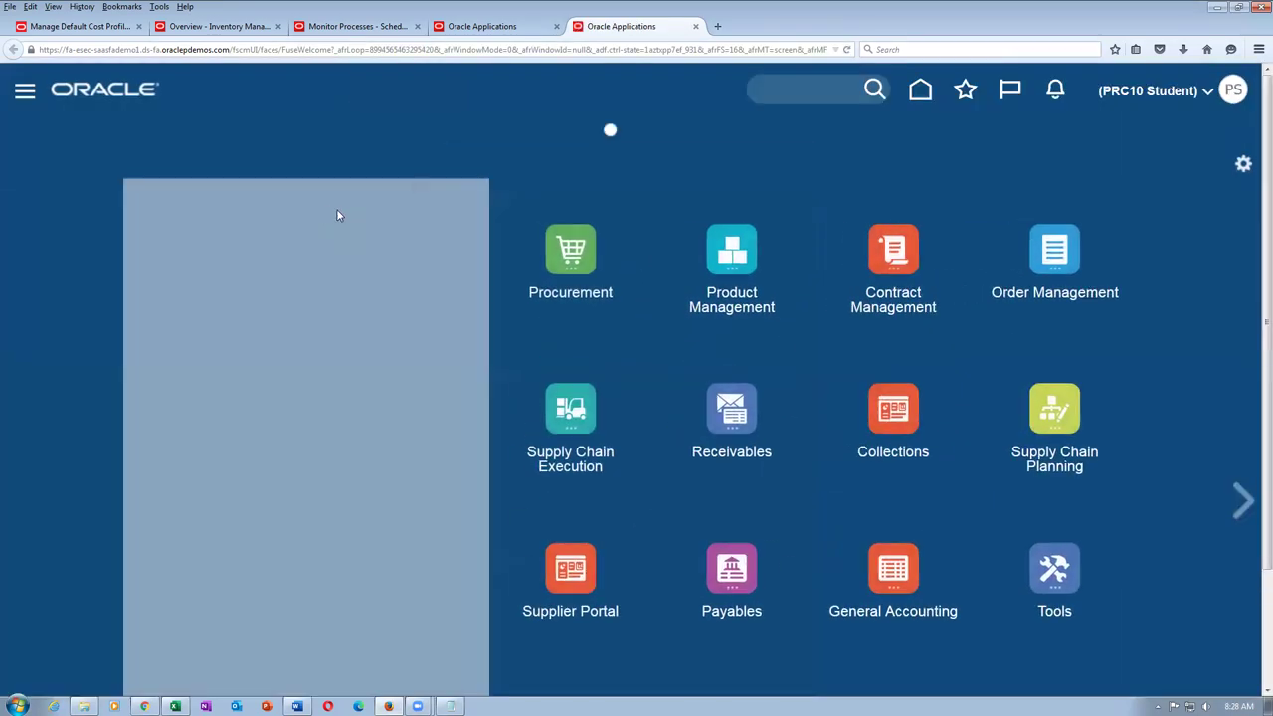
pyautogui.click(356, 34)
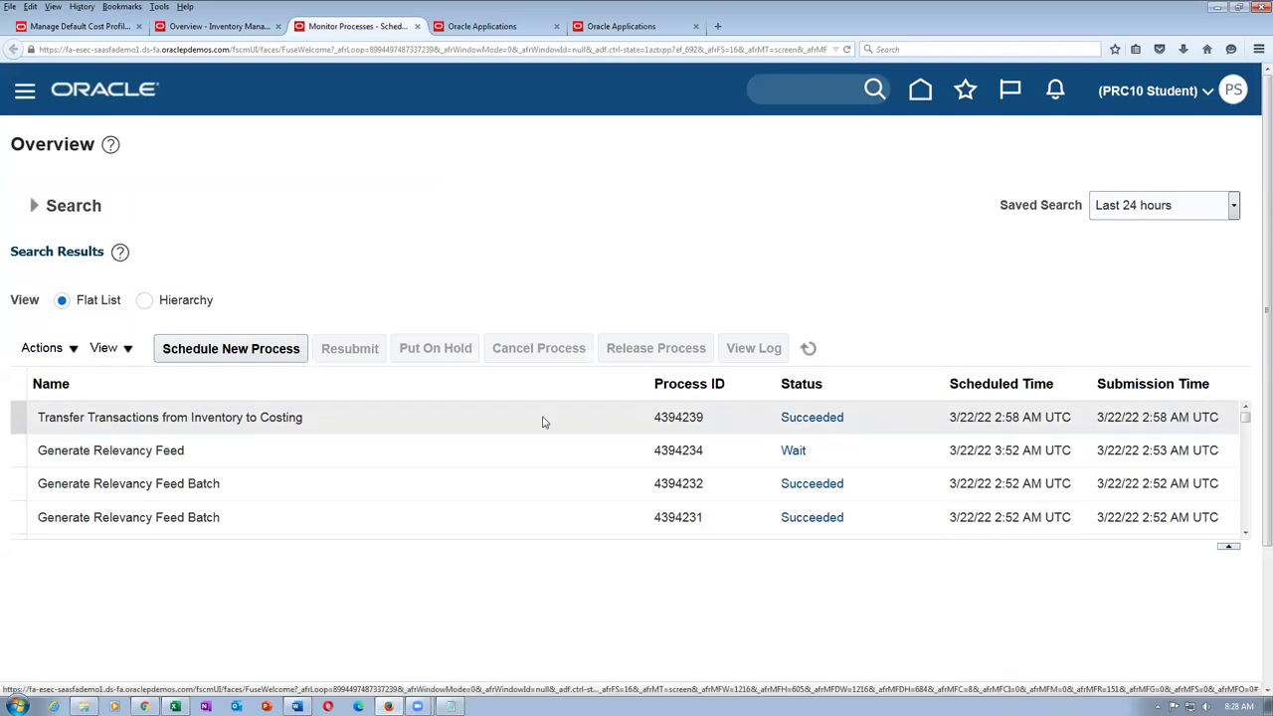
# Open Supply Chain Execution > Cost Accounting from the home springboard.
pyautogui.click(492, 26)
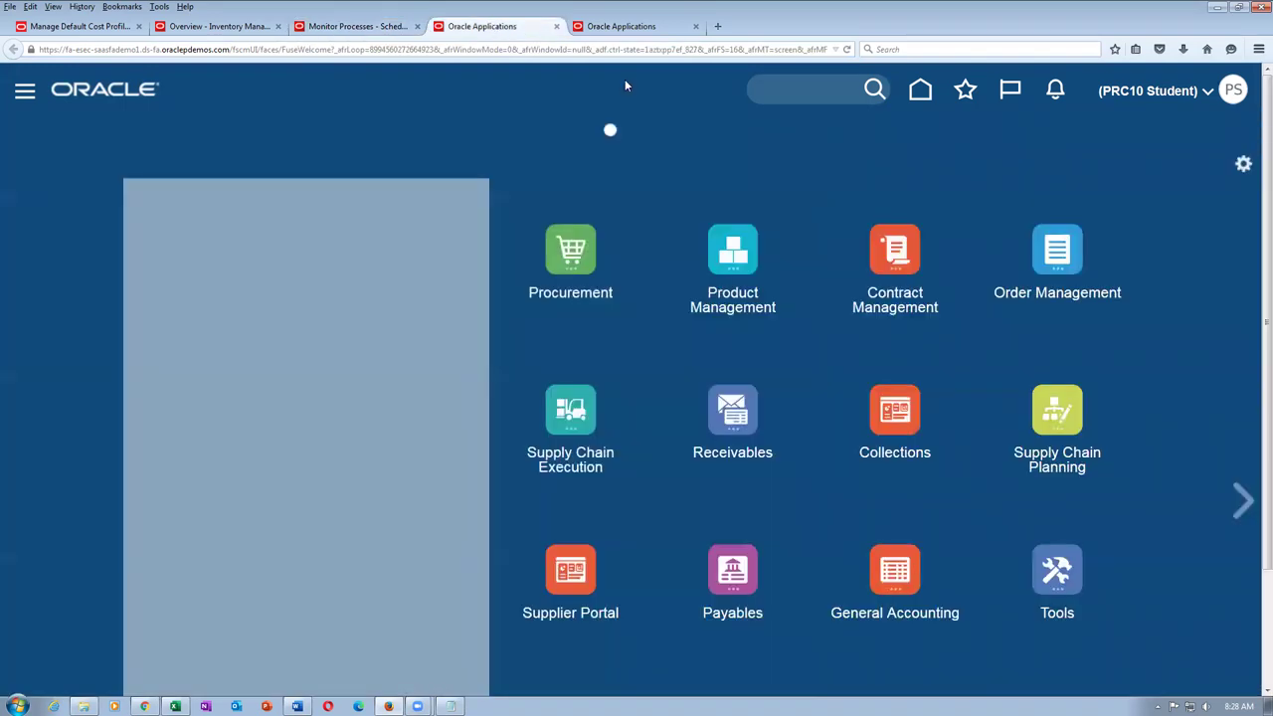
pyautogui.click(570, 410)
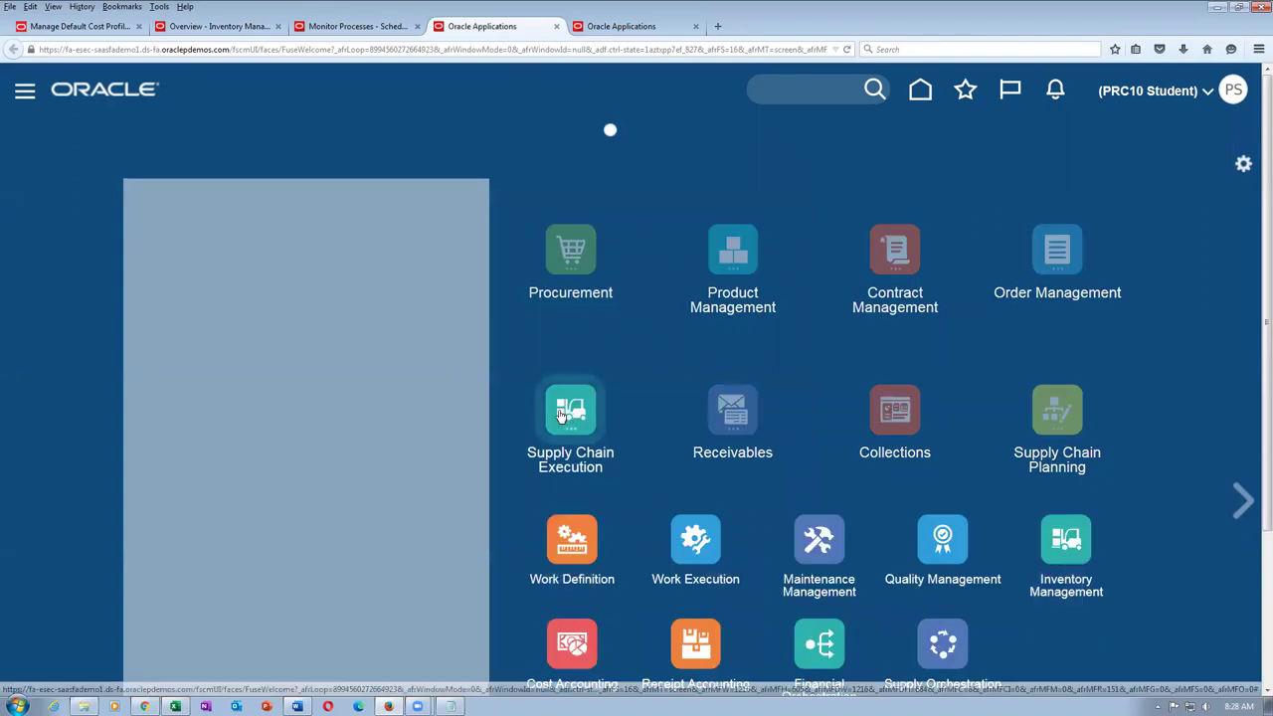
pyautogui.scroll(-3, 588, 491)
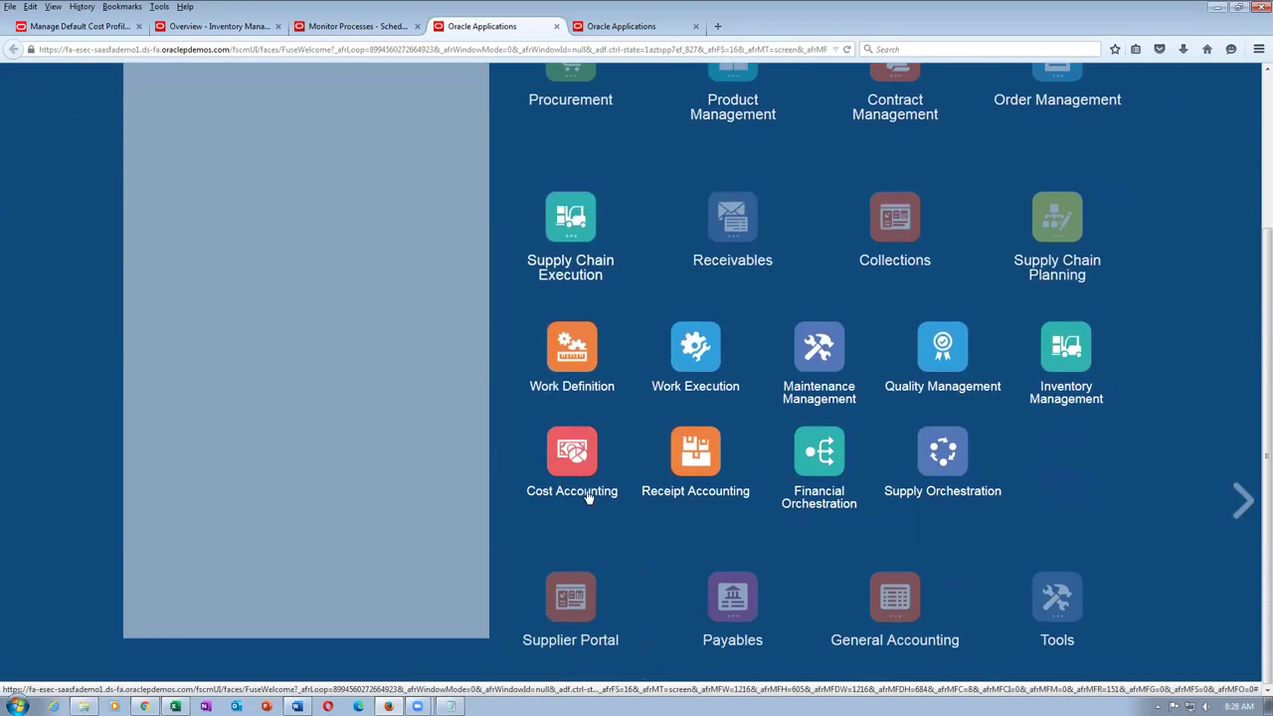
pyautogui.click(563, 449)
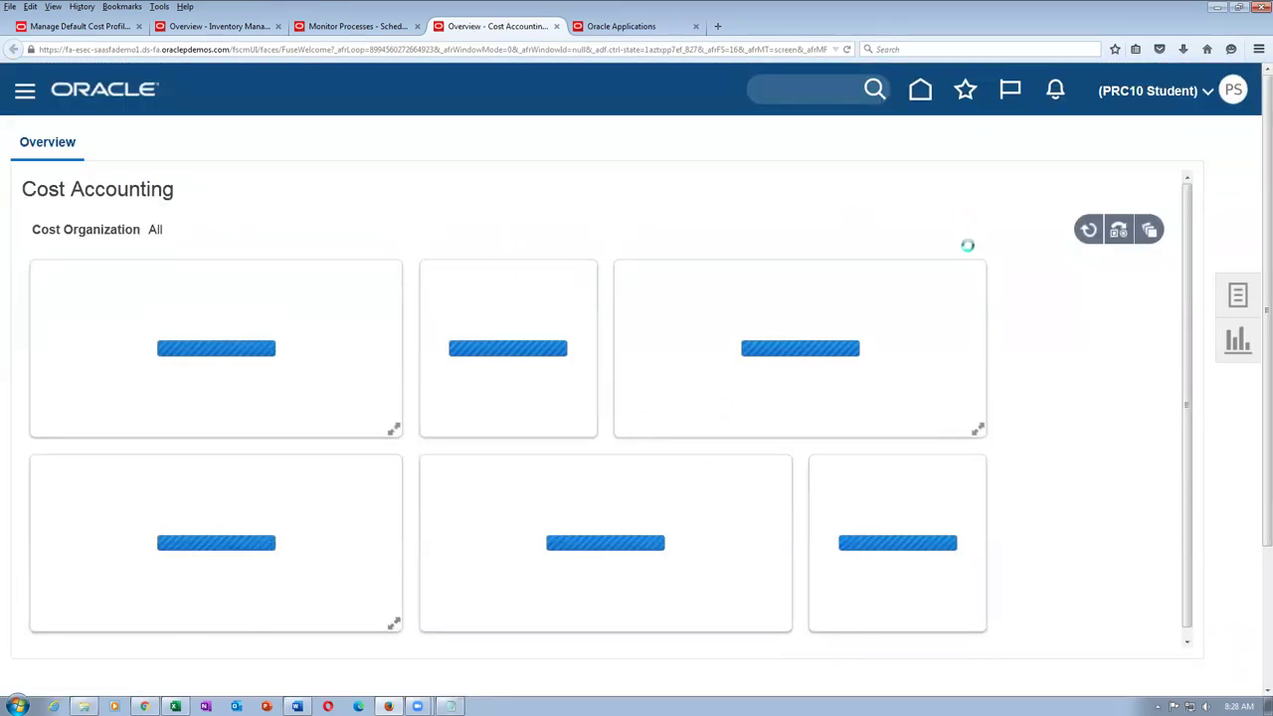
# Open Create Cost Accounting Distributions and search run controls for t01, finding t01_run_control.
pyautogui.click(1239, 298)
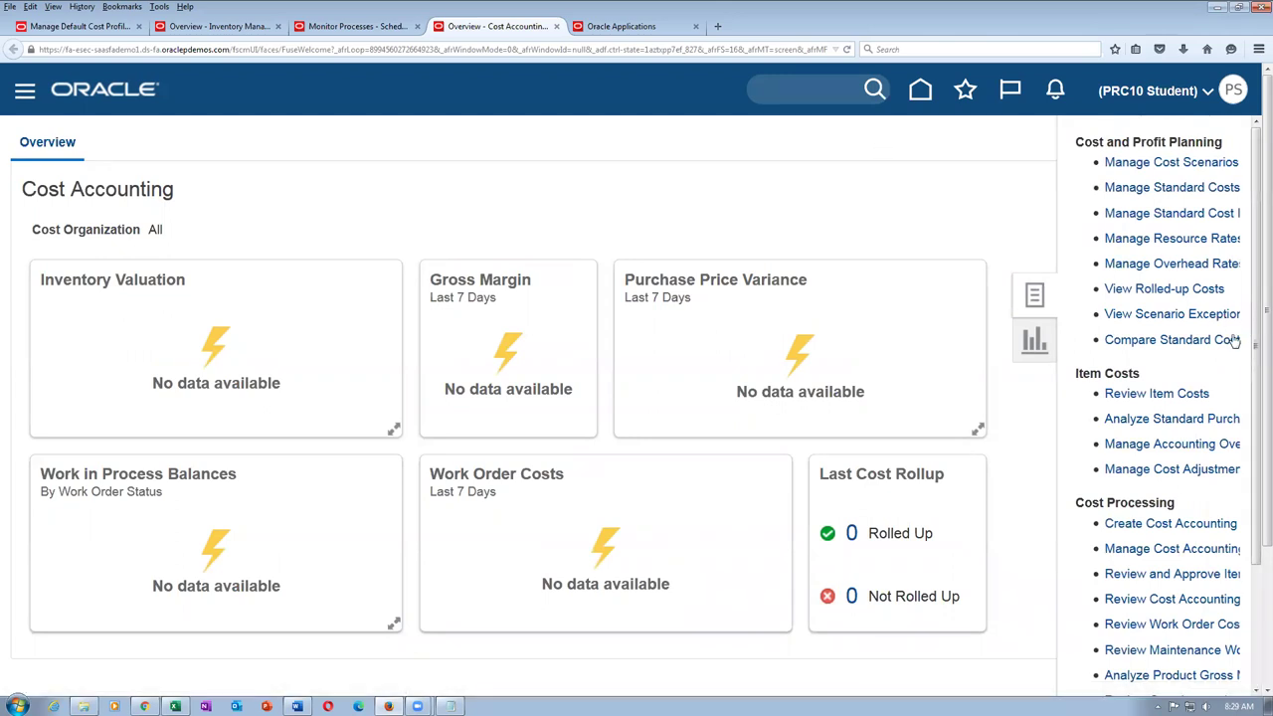
pyautogui.scroll(-3, 1231, 344)
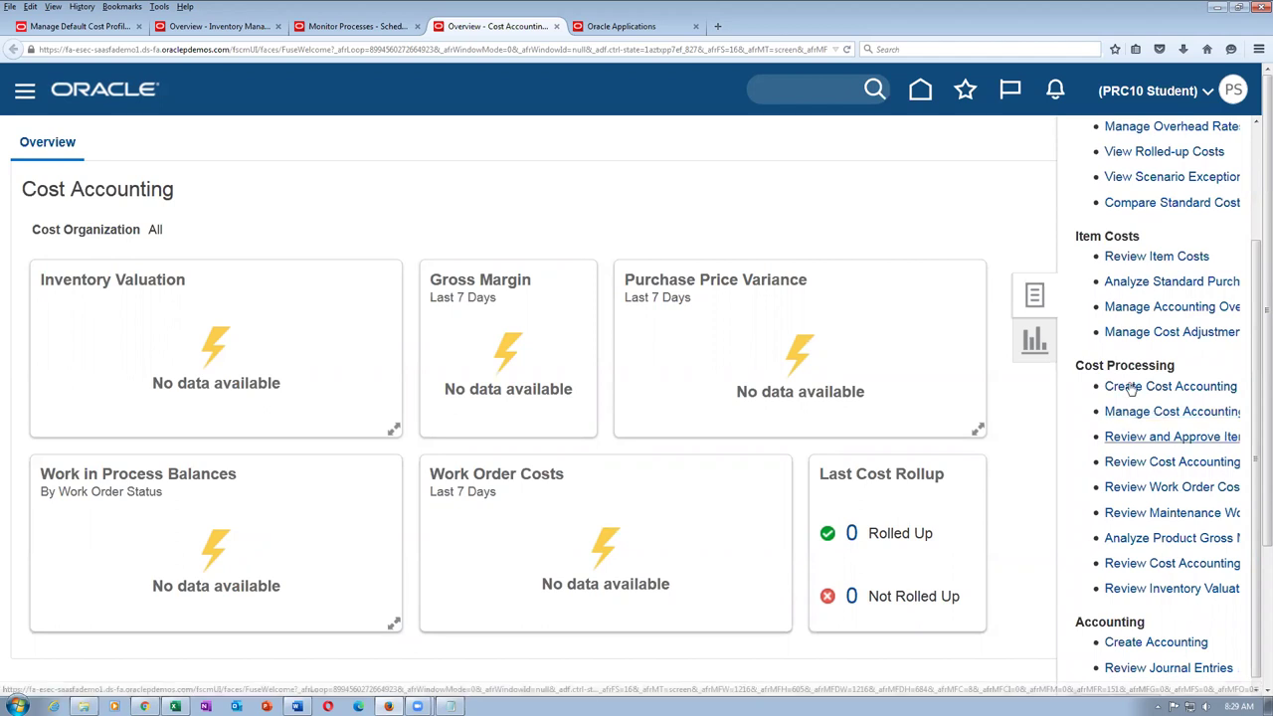
pyautogui.click(1129, 388)
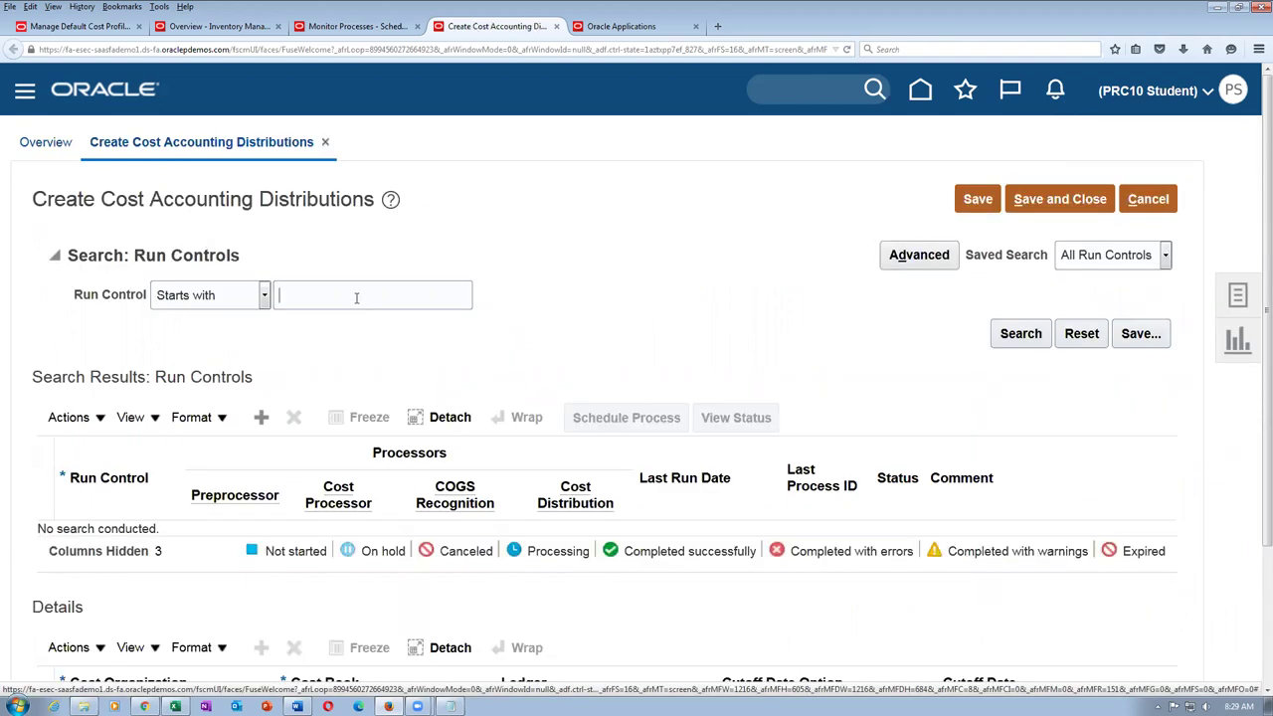
pyautogui.click(356, 298)
pyautogui.write('t01')
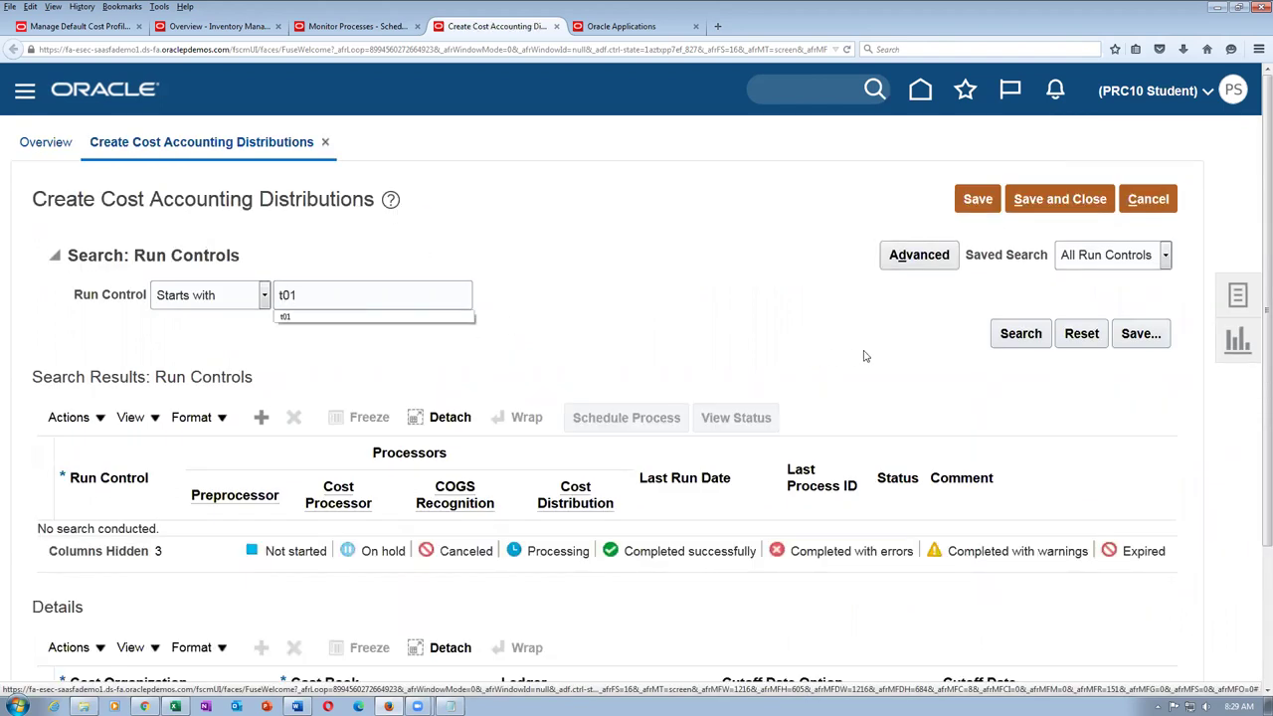
pyautogui.click(1037, 336)
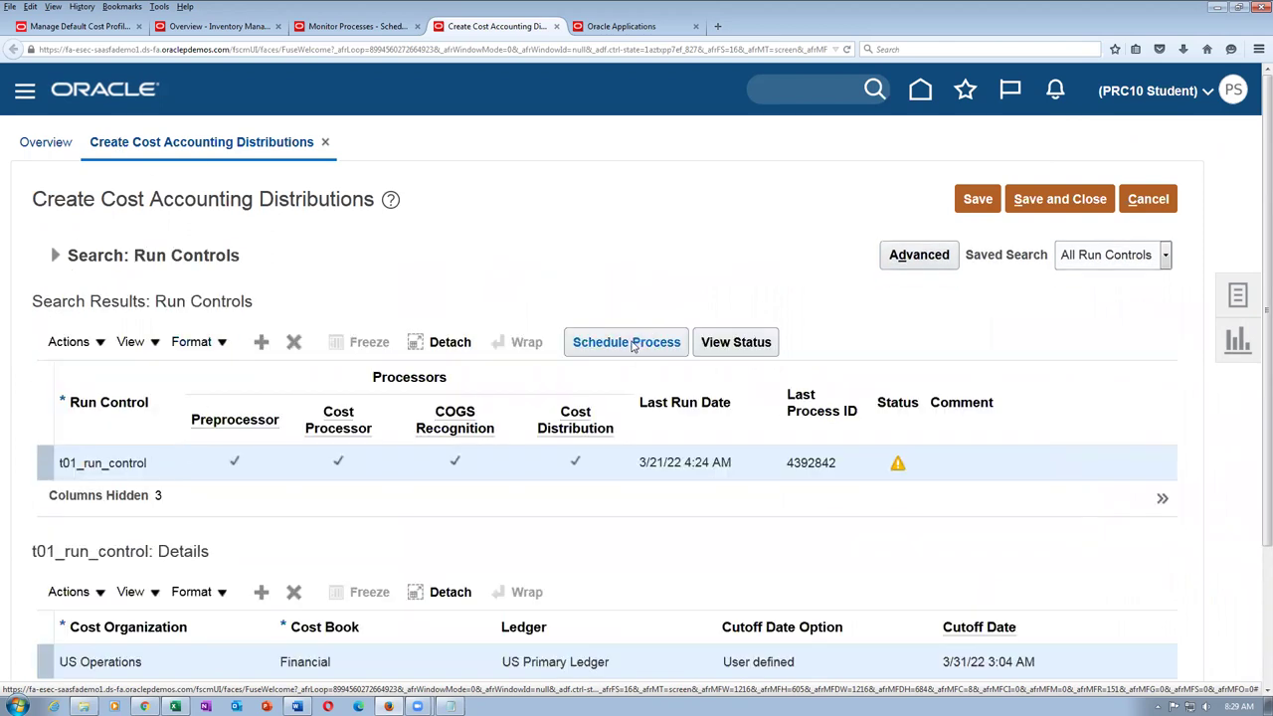
# Schedule and submit t01_run_control as process 4394241, then go to the process monitor.
pyautogui.click(640, 342)
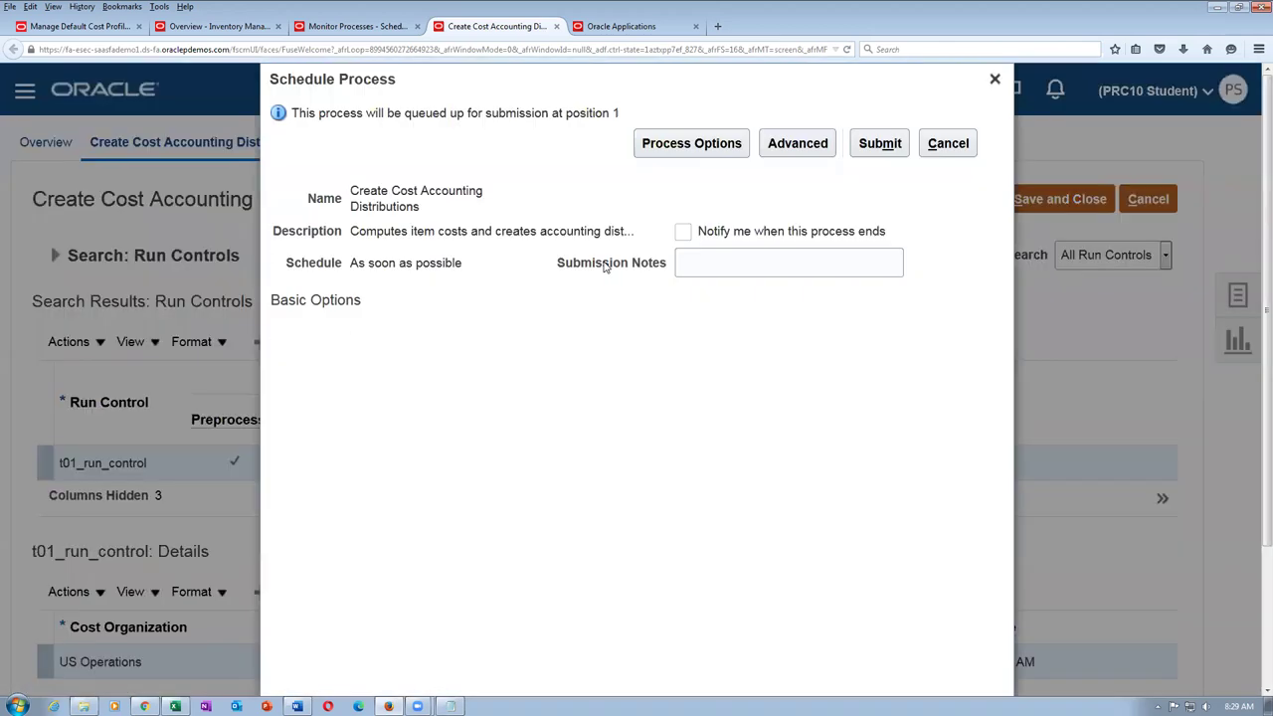
pyautogui.click(882, 142)
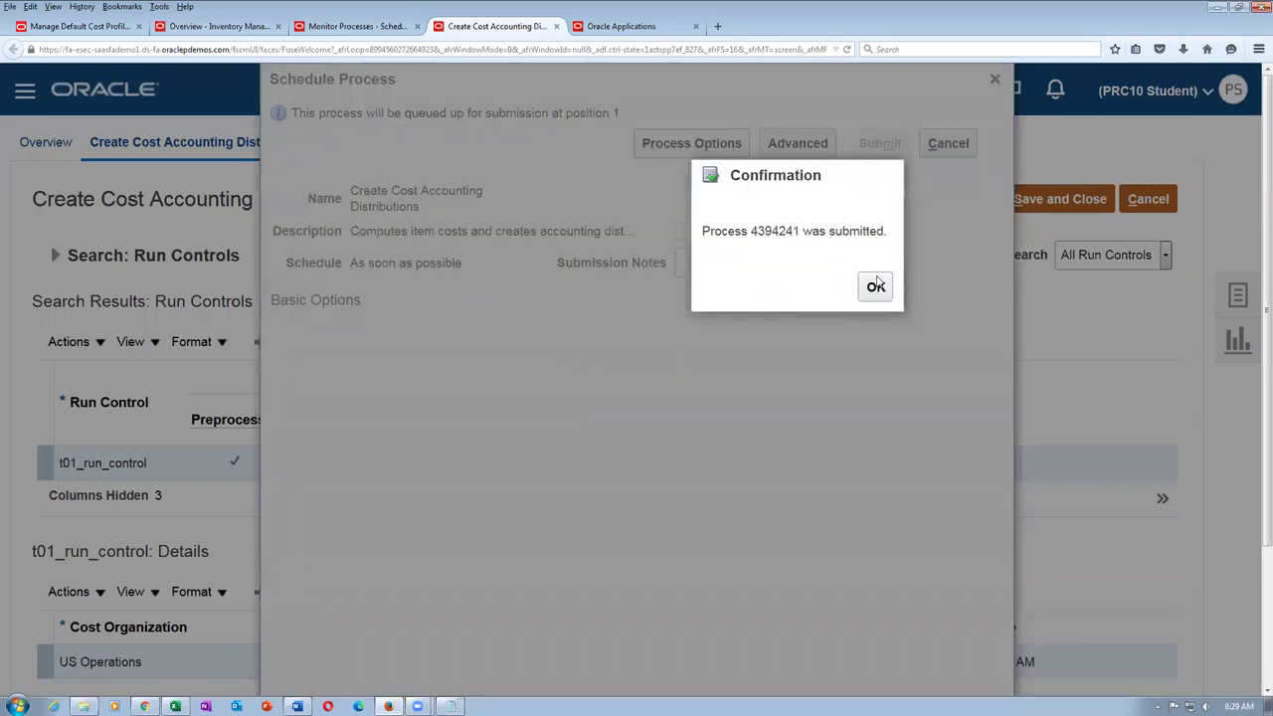
pyautogui.click(875, 289)
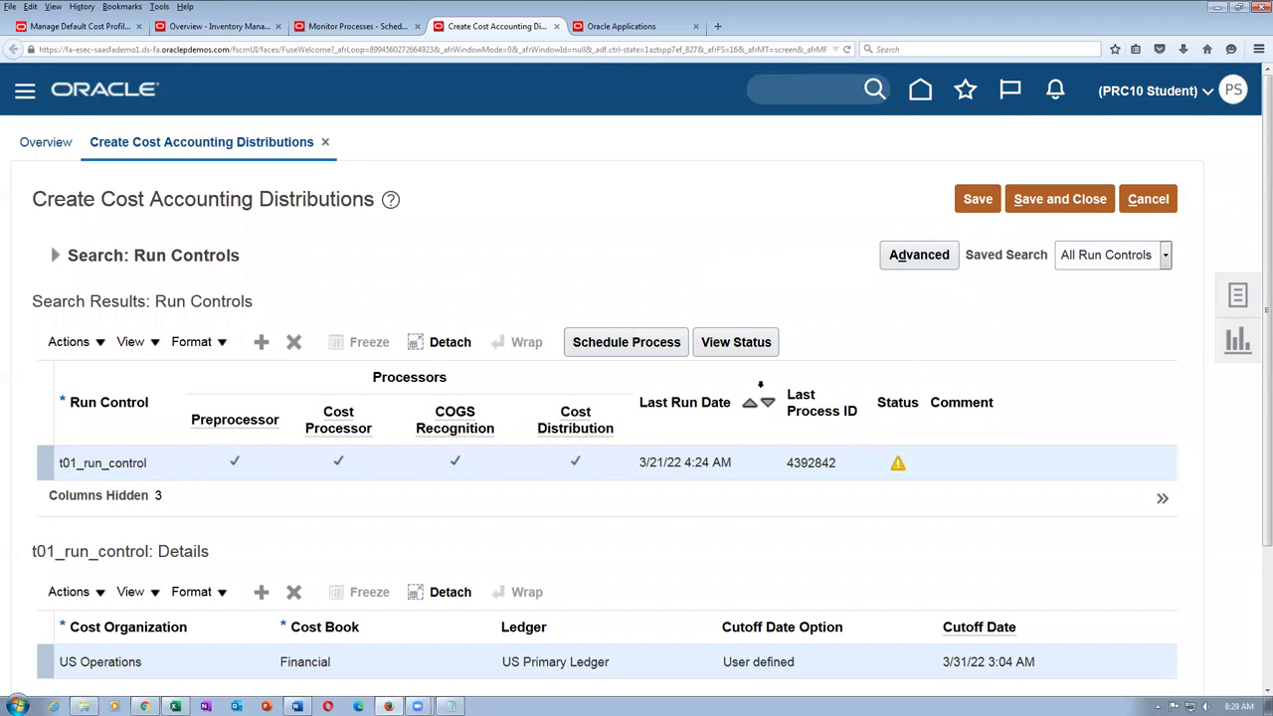
pyautogui.click(353, 26)
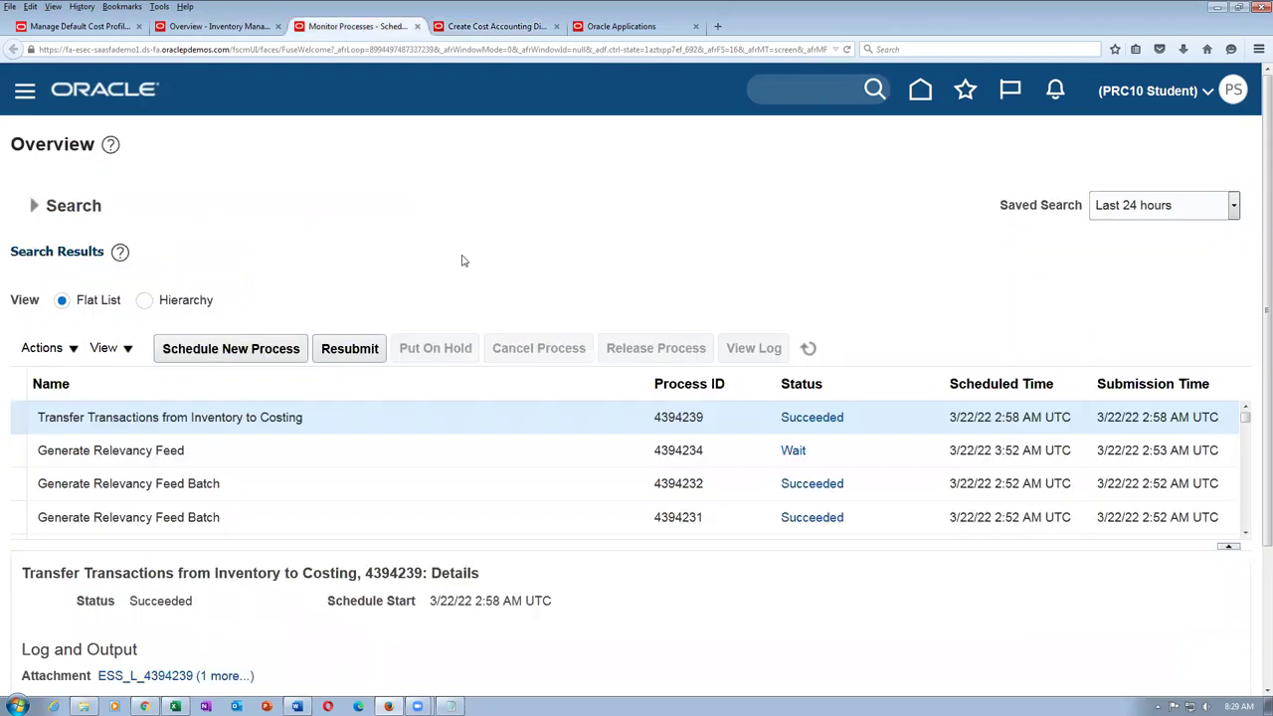
# Refresh the scheduled process list repeatedly until run 4394241 shows Running.
pyautogui.click(812, 350)
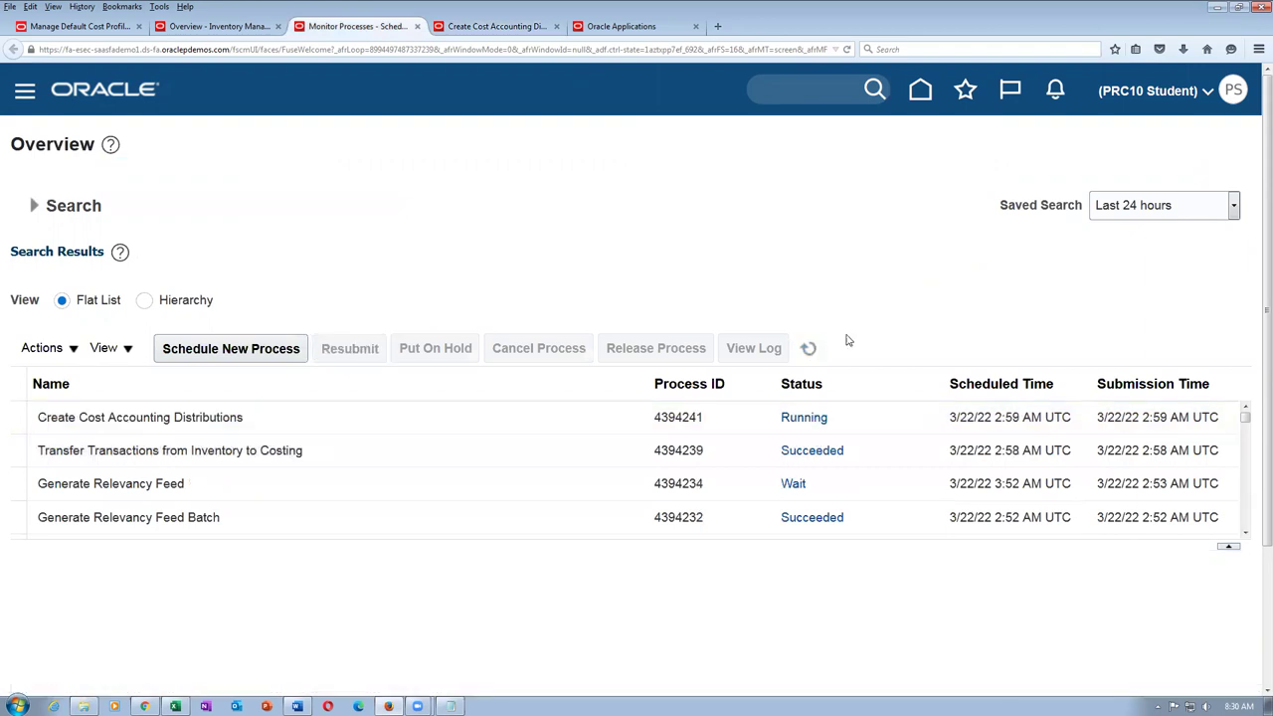
pyautogui.click(815, 350)
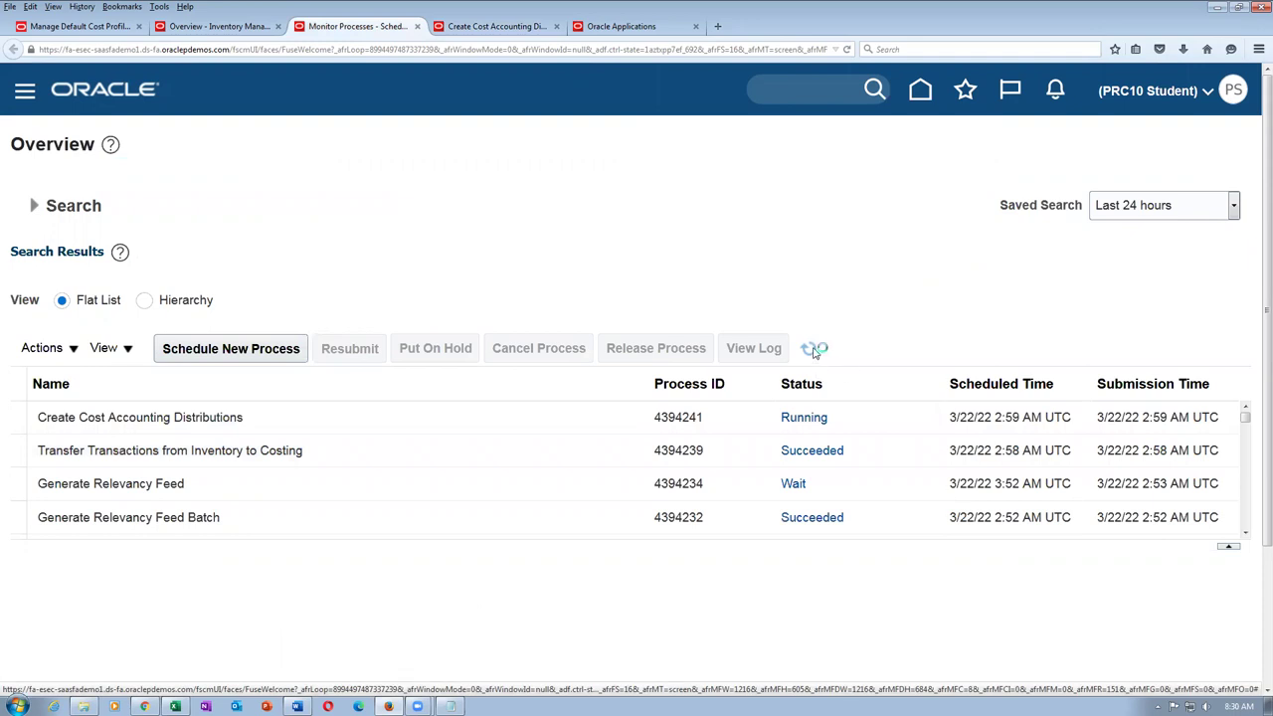
pyautogui.click(815, 350)
pyautogui.click(815, 352)
pyautogui.click(810, 350)
pyautogui.click(811, 350)
pyautogui.click(810, 350)
# Refresh until run 4394241 ends with Warning, then return to Create Cost Accounting Distributions.
pyautogui.click(813, 350)
pyautogui.click(813, 352)
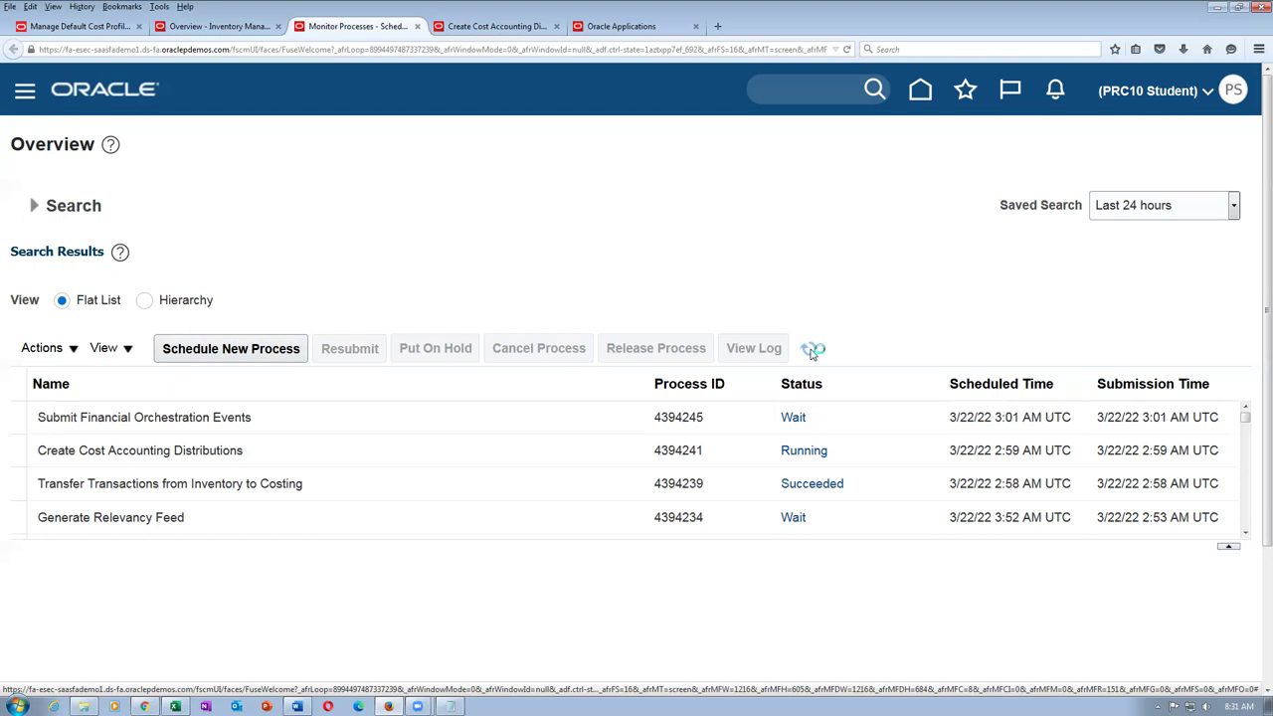
pyautogui.click(810, 350)
pyautogui.click(810, 350)
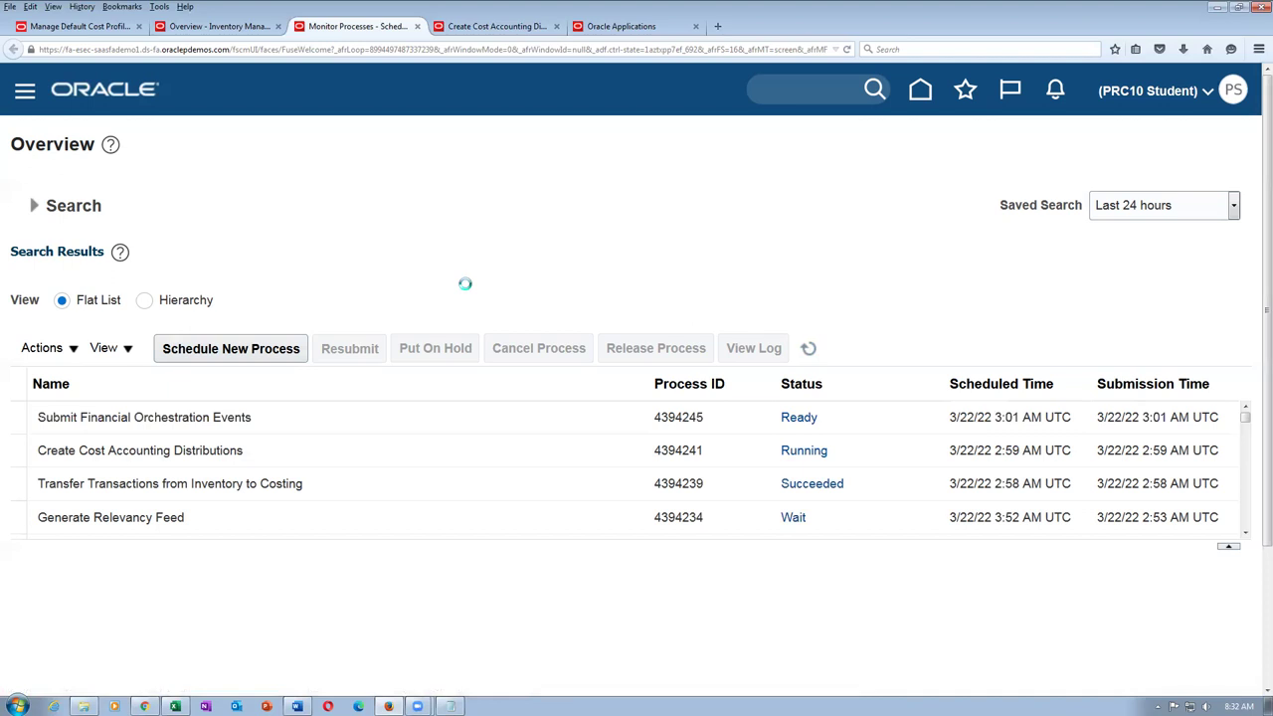
pyautogui.click(810, 354)
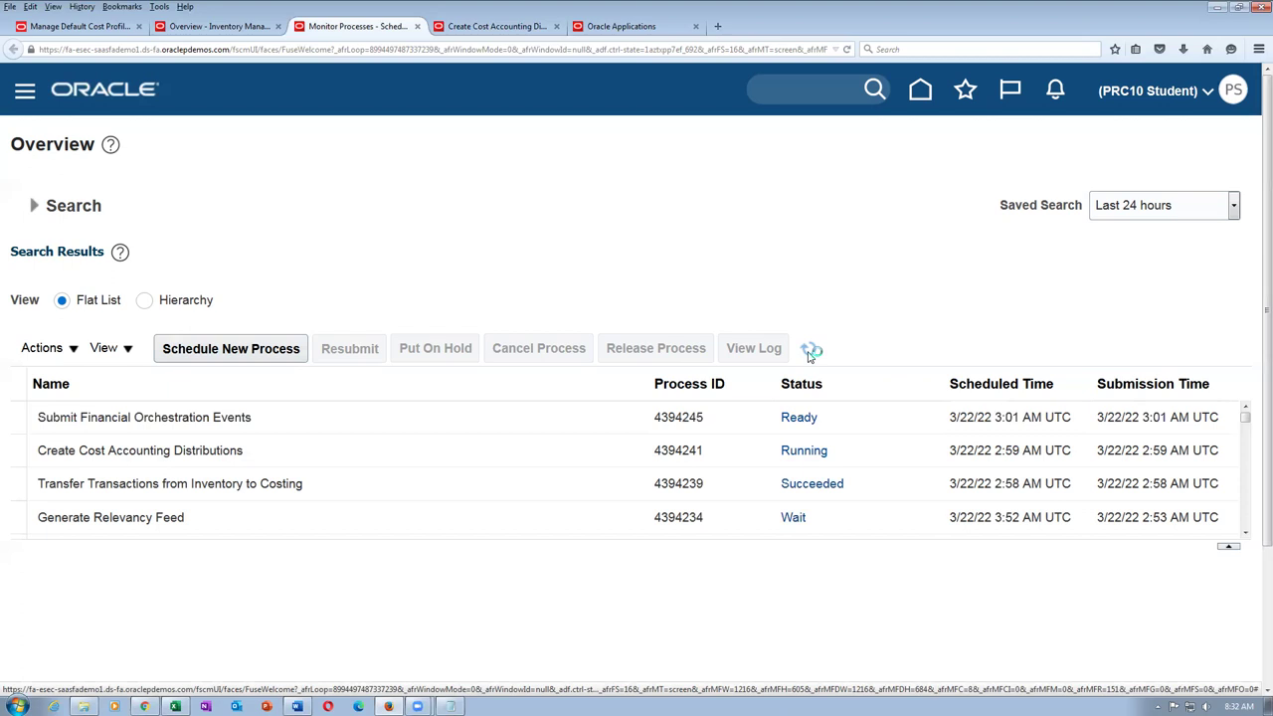
pyautogui.click(810, 354)
pyautogui.click(811, 354)
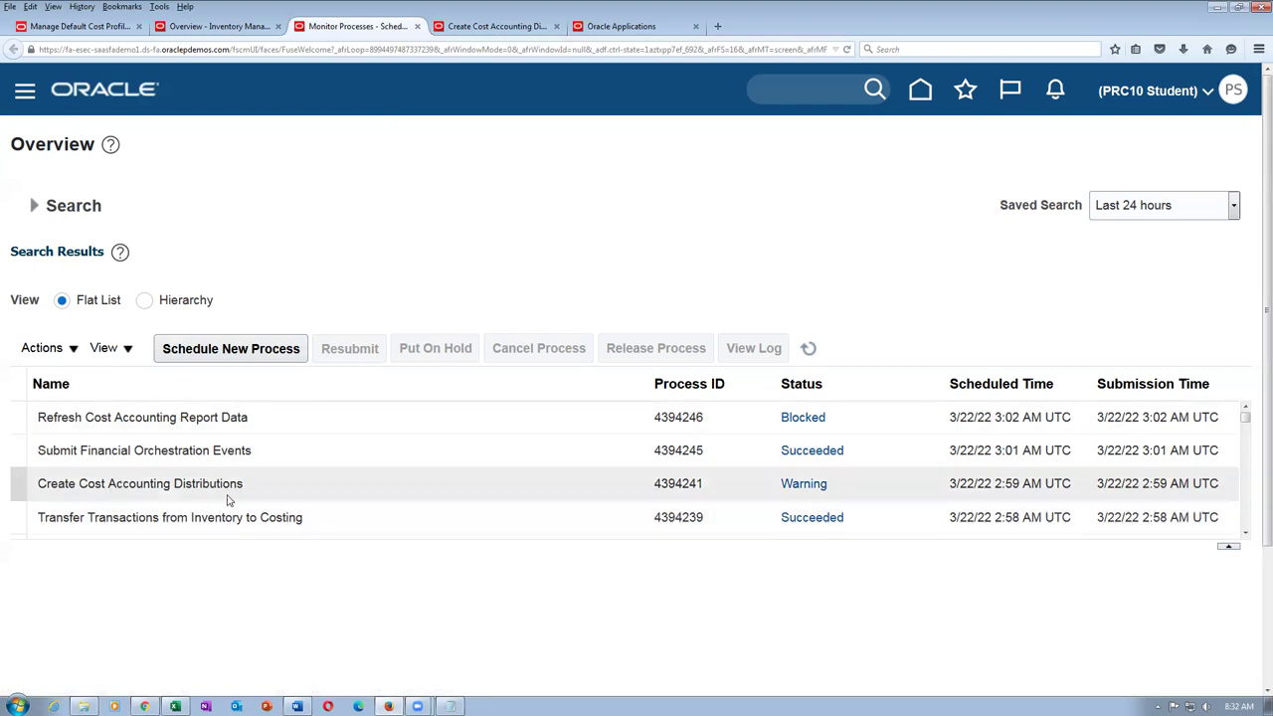
pyautogui.click(497, 27)
# Save and close the run control page and open Review Cost Accounting Distributions.
pyautogui.click(1079, 199)
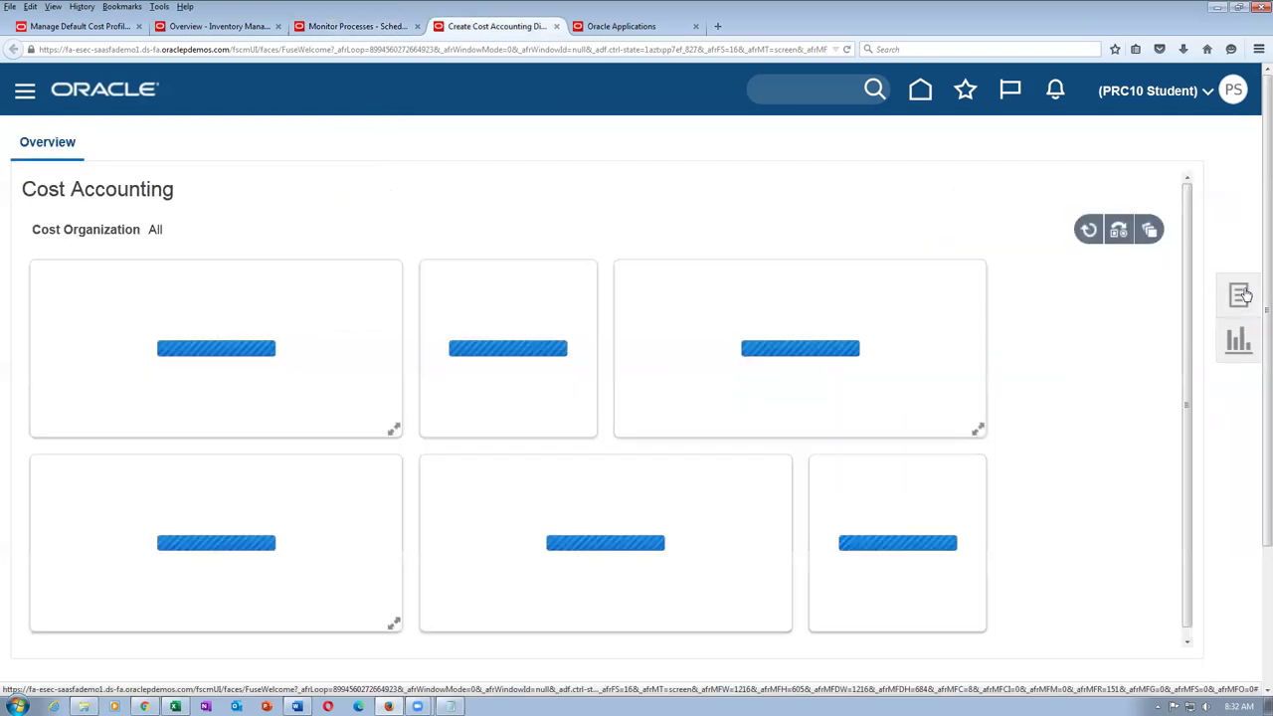
pyautogui.click(1244, 296)
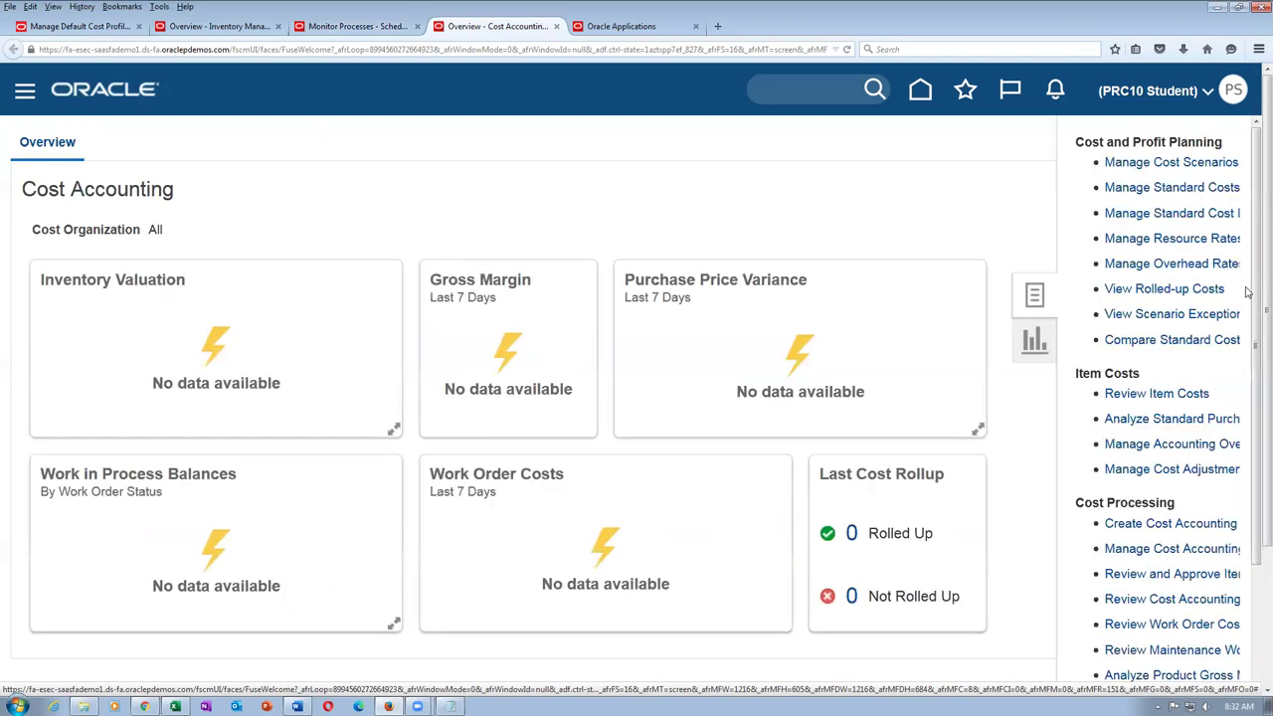
pyautogui.scroll(-3, 1142, 552)
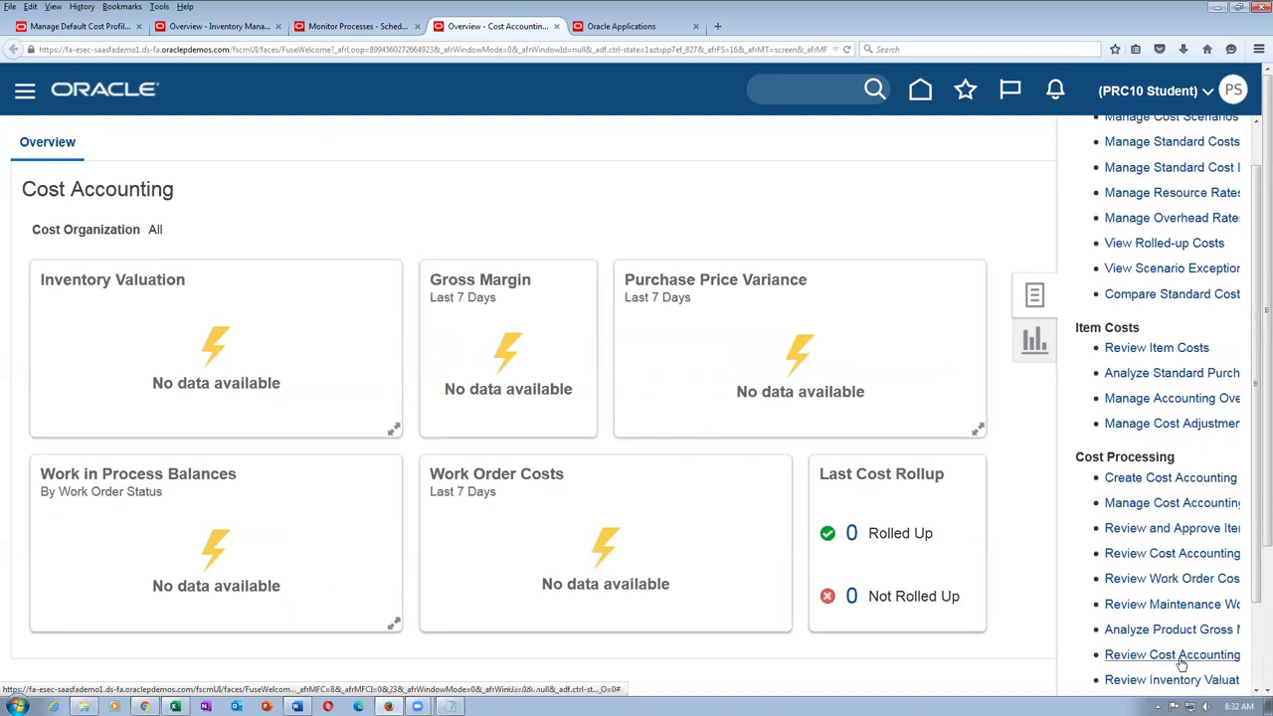
pyautogui.click(1180, 563)
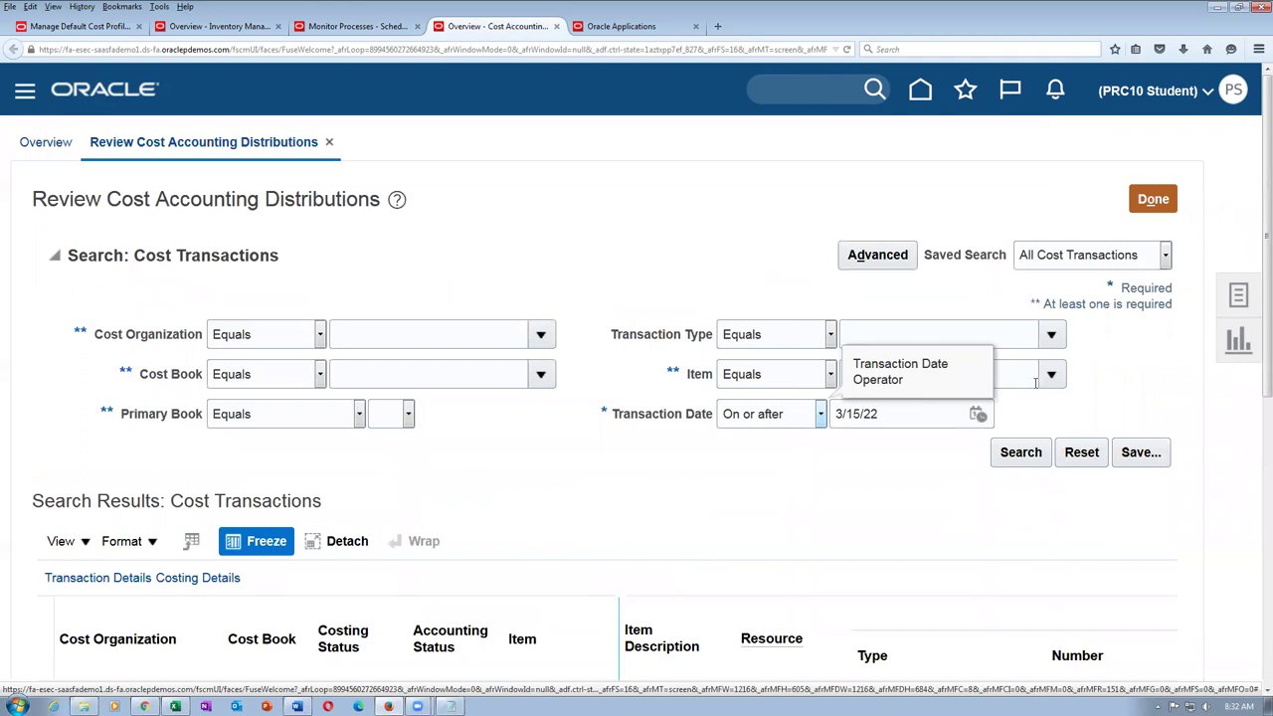
# Search cost transactions for items that start with t01_la.
pyautogui.click(790, 375)
pyautogui.click(751, 398)
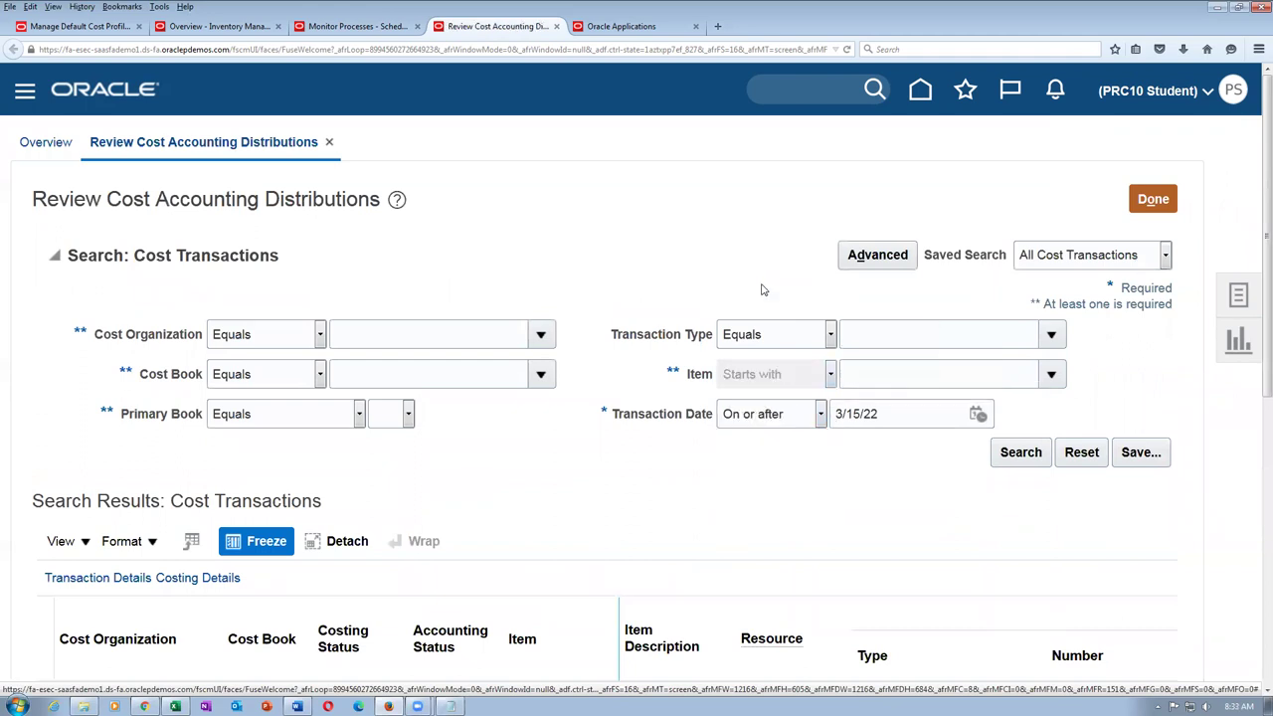
pyautogui.click(916, 381)
pyautogui.write('t01_la')
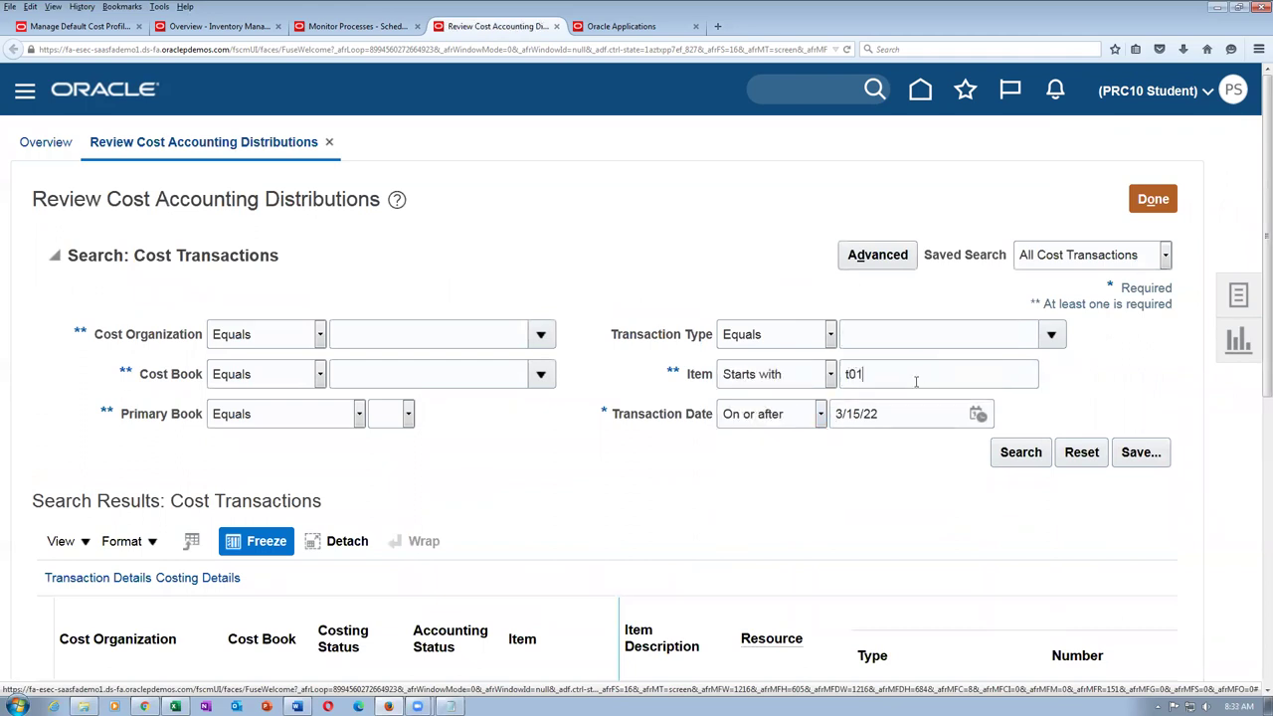
pyautogui.click(1020, 452)
# Start a Create Miscellaneous Transaction with transaction type Miscellaneous issue.
pyautogui.click(219, 26)
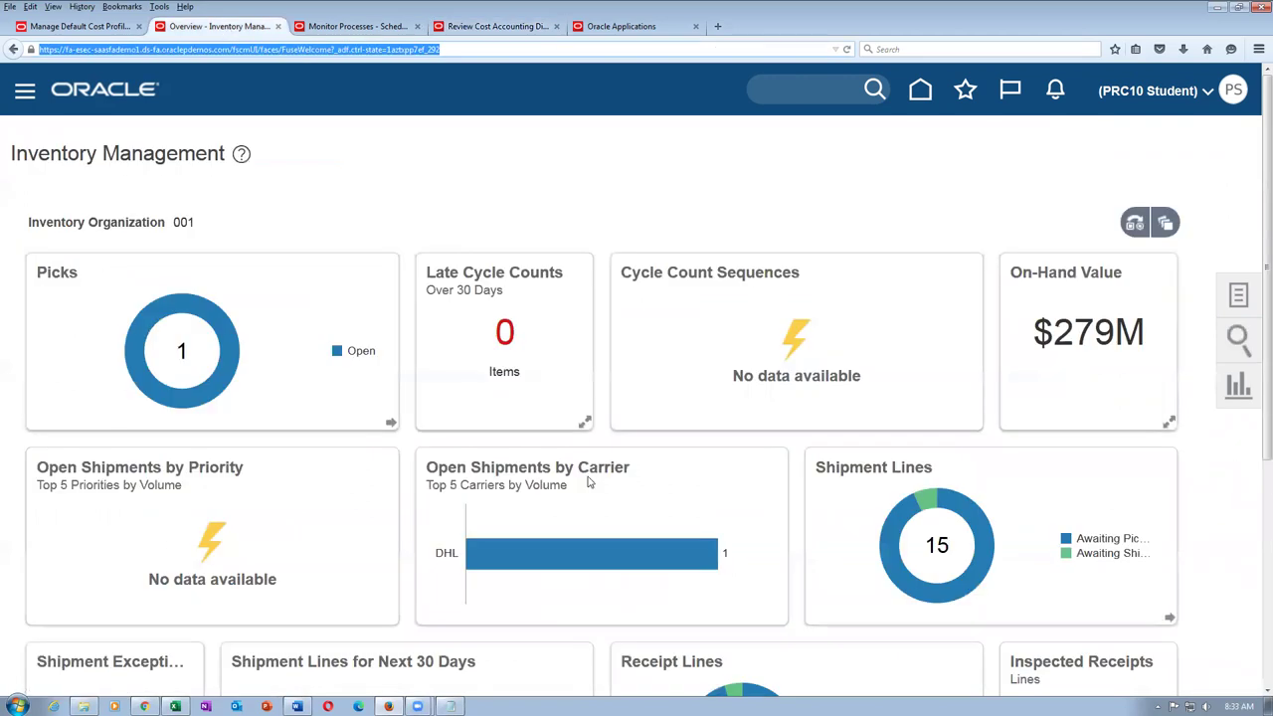
pyautogui.moveTo(957, 268)
pyautogui.click(1238, 294)
pyautogui.click(1128, 220)
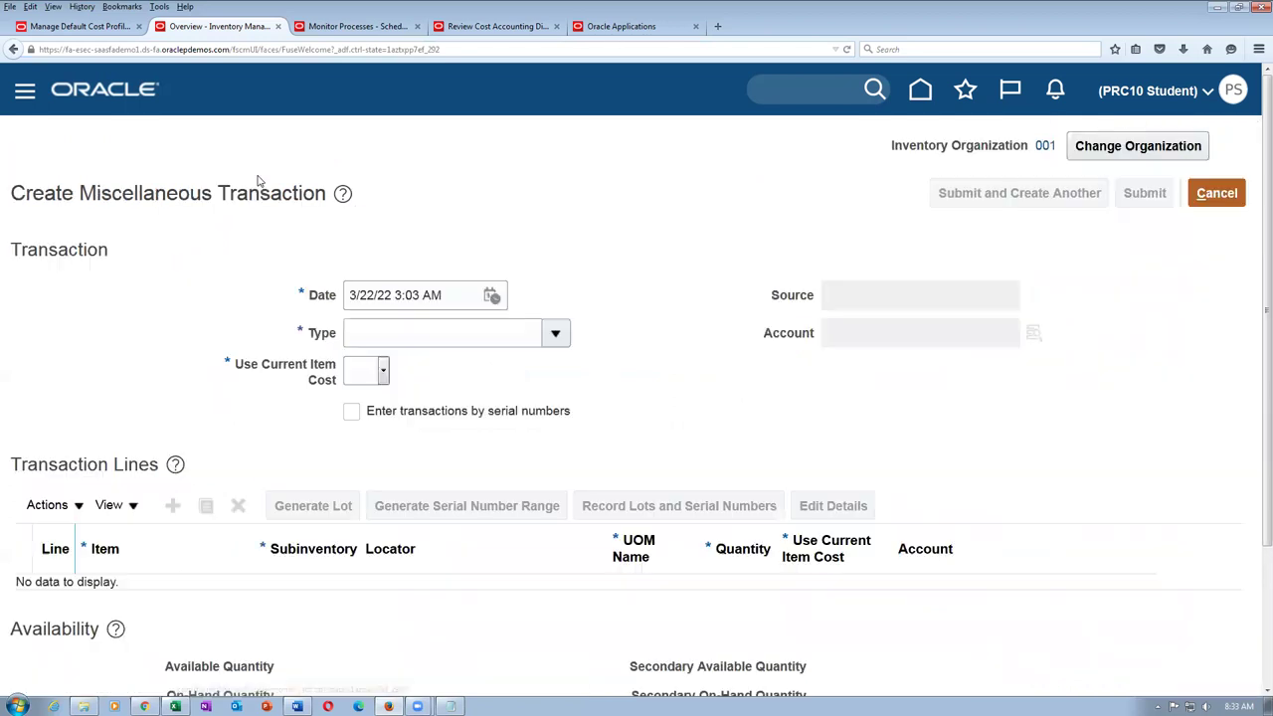
pyautogui.click(555, 334)
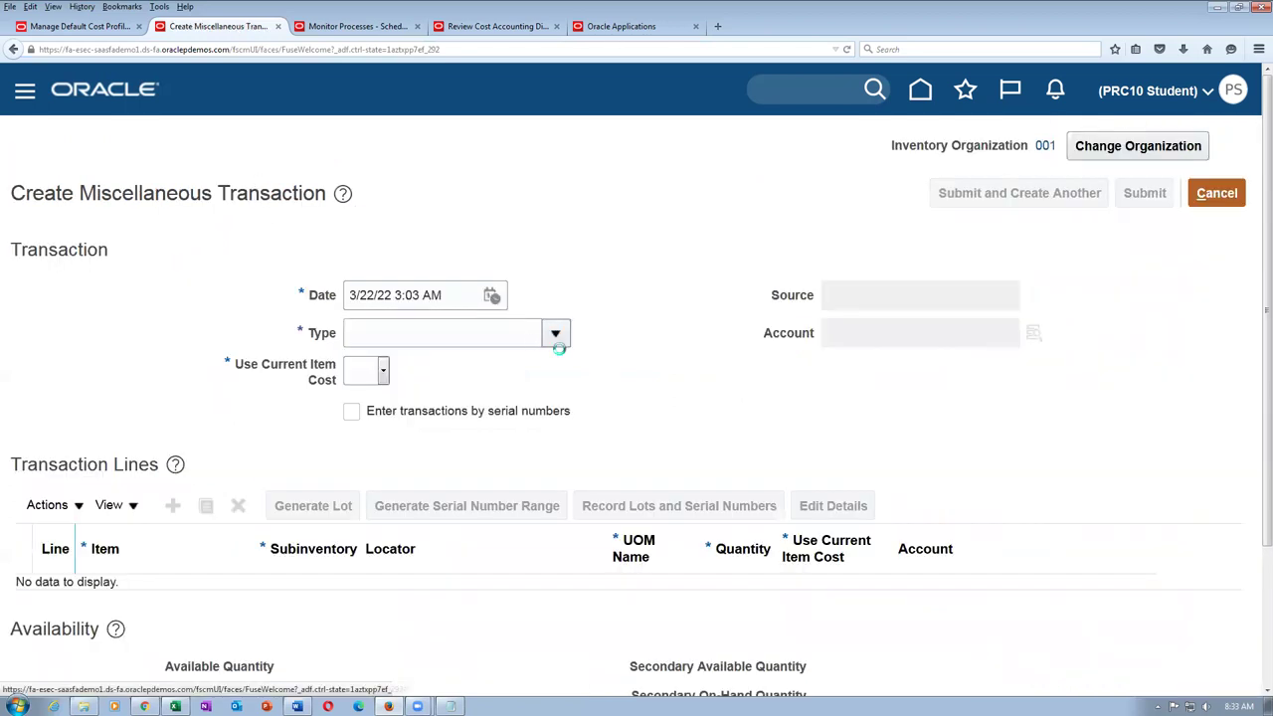
pyautogui.click(438, 620)
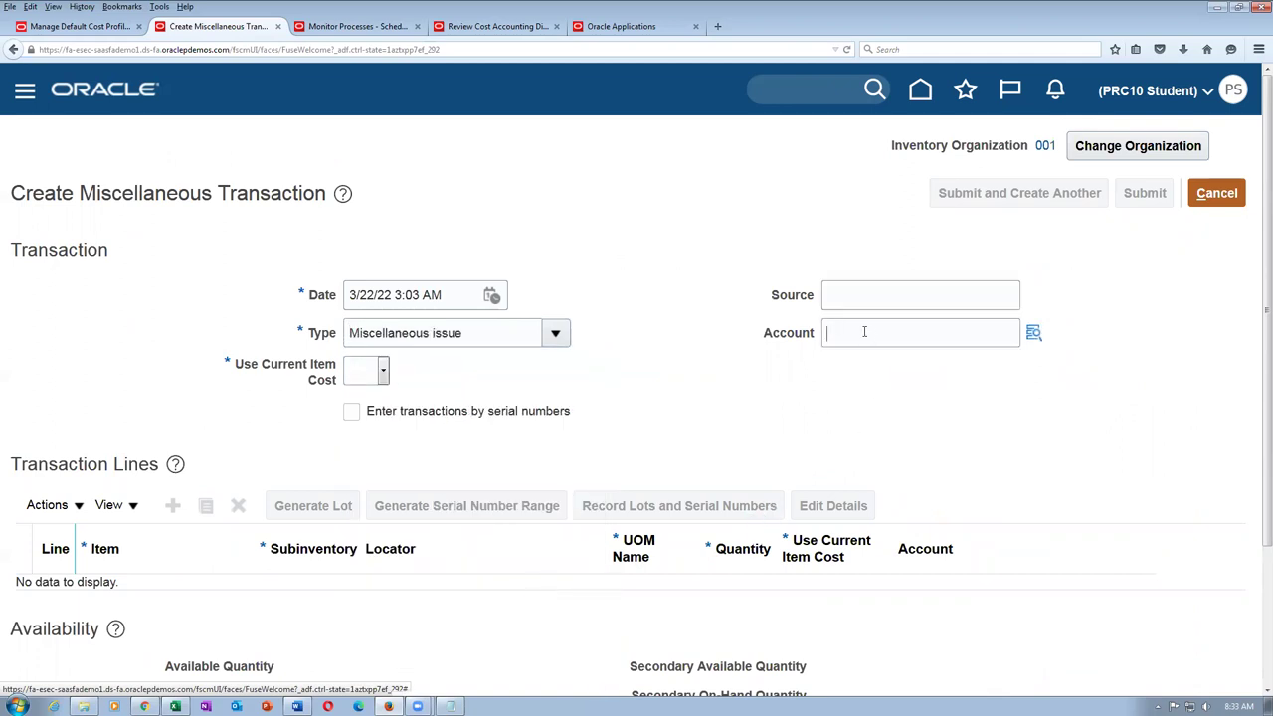
# Copy account 101.10.11101.000.000.000 from the notes into the Account field.
pyautogui.hotkey('ctrl', 'v')
pyautogui.hotkey('ctrl', 'a')
pyautogui.press('BackSpace')
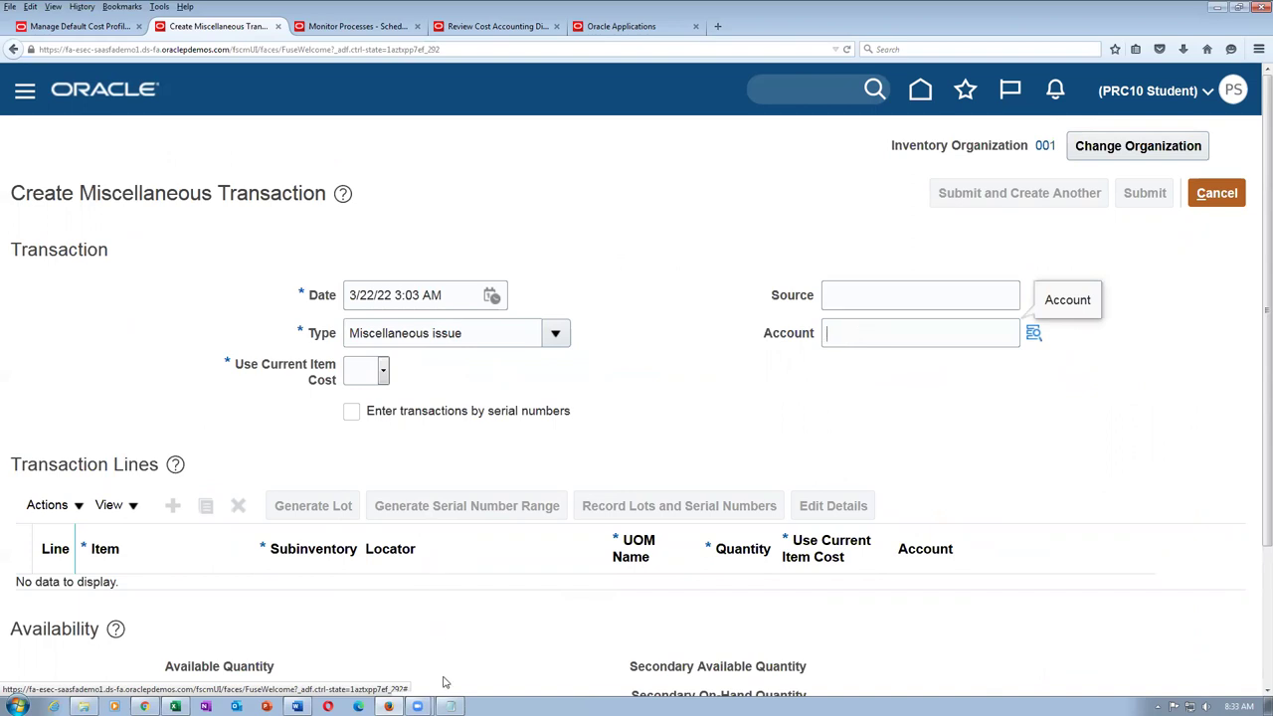
pyautogui.hotkey('alt', 'Tab')
pyautogui.moveTo(668, 301); pyautogui.dragTo(538, 302)
pyautogui.hotkey('ctrl', 'c')
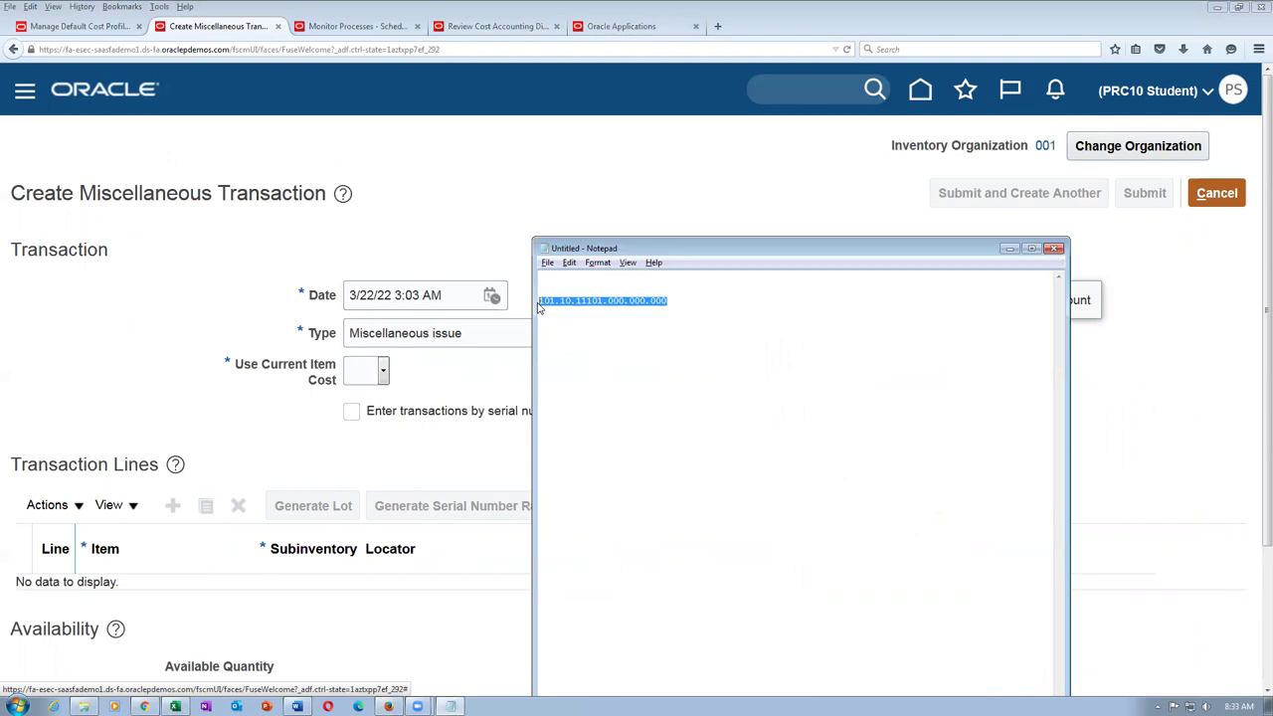
pyautogui.click(563, 202)
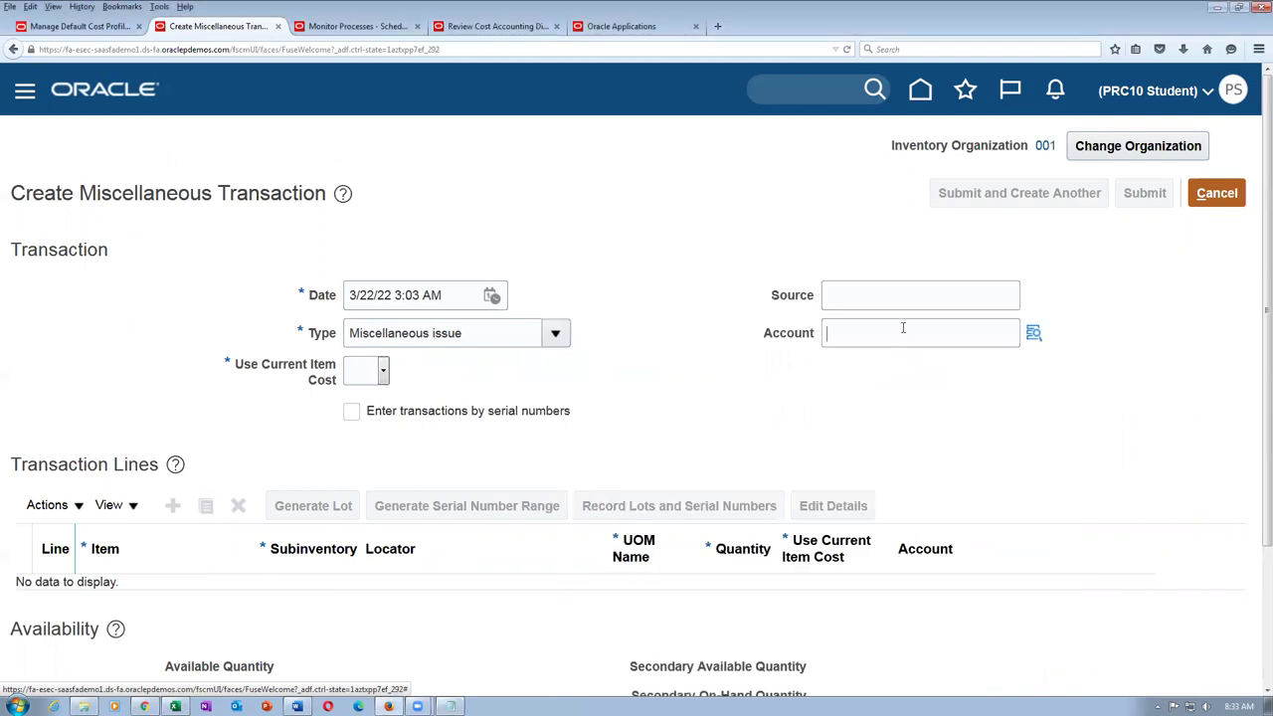
pyautogui.hotkey('ctrl', 'v')
# Set Use Current Item Cost to Yes.
pyautogui.click(362, 378)
pyautogui.click(361, 406)
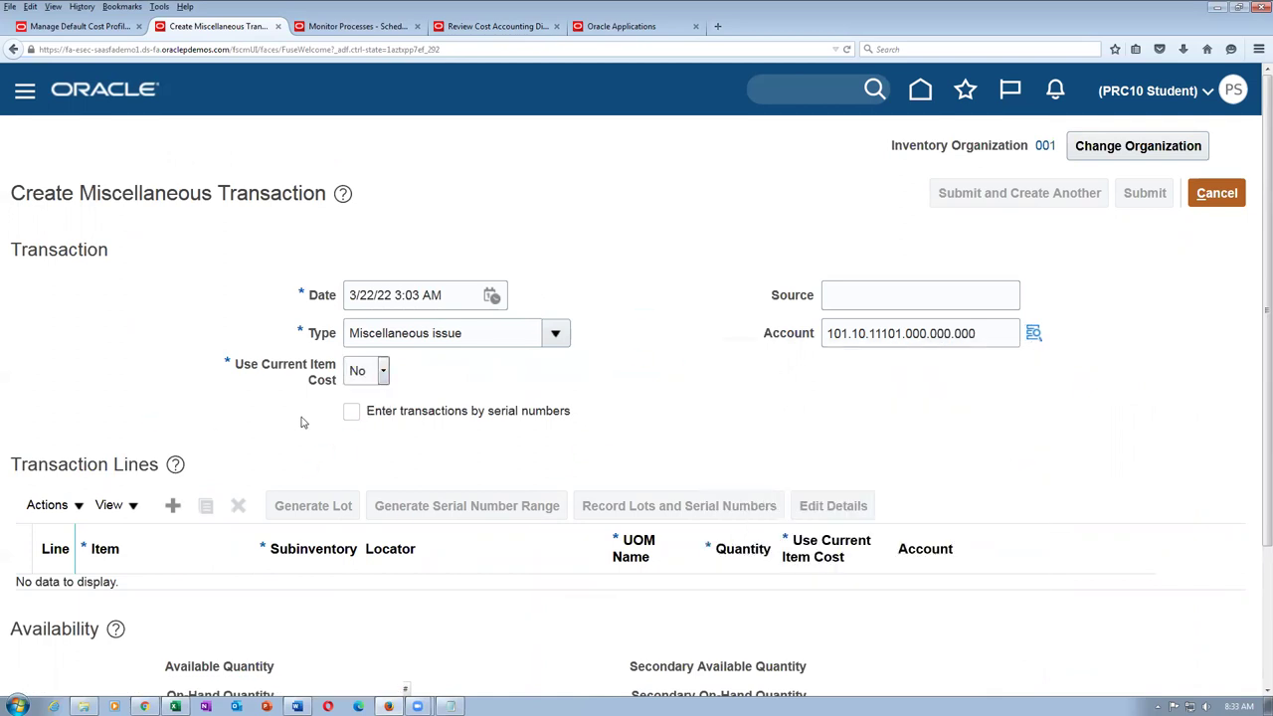
pyautogui.click(364, 375)
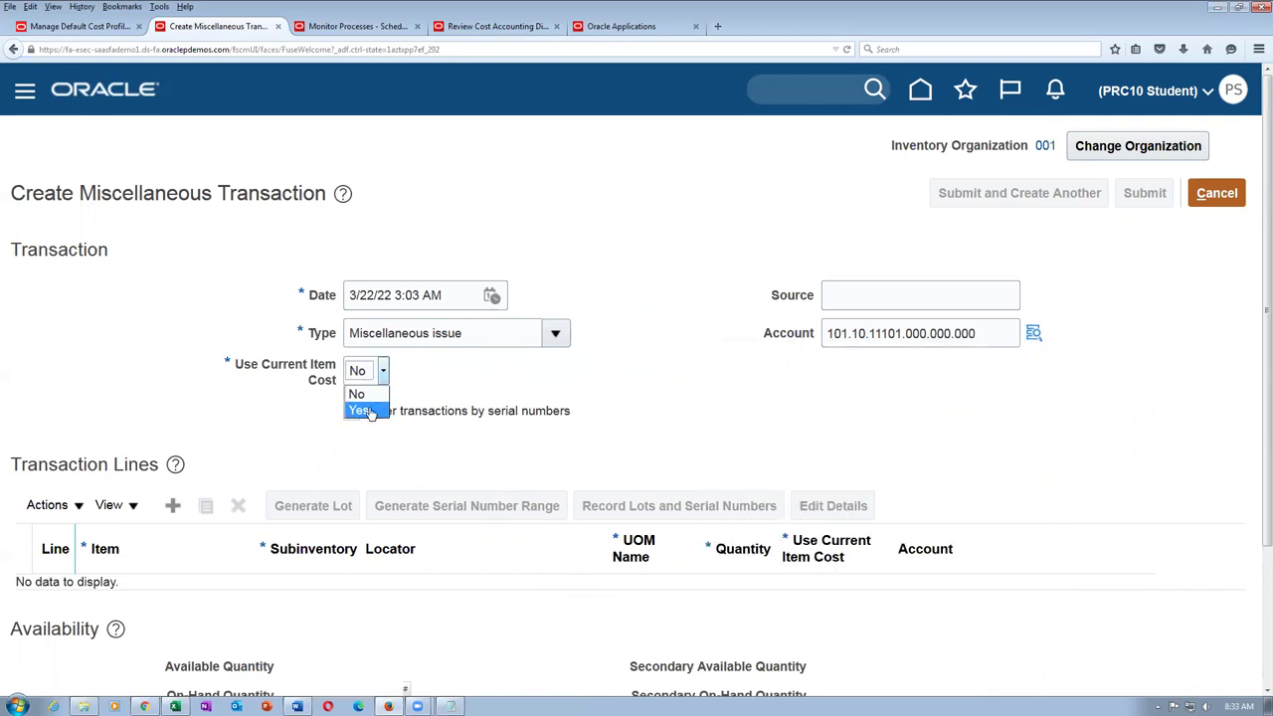
pyautogui.click(366, 411)
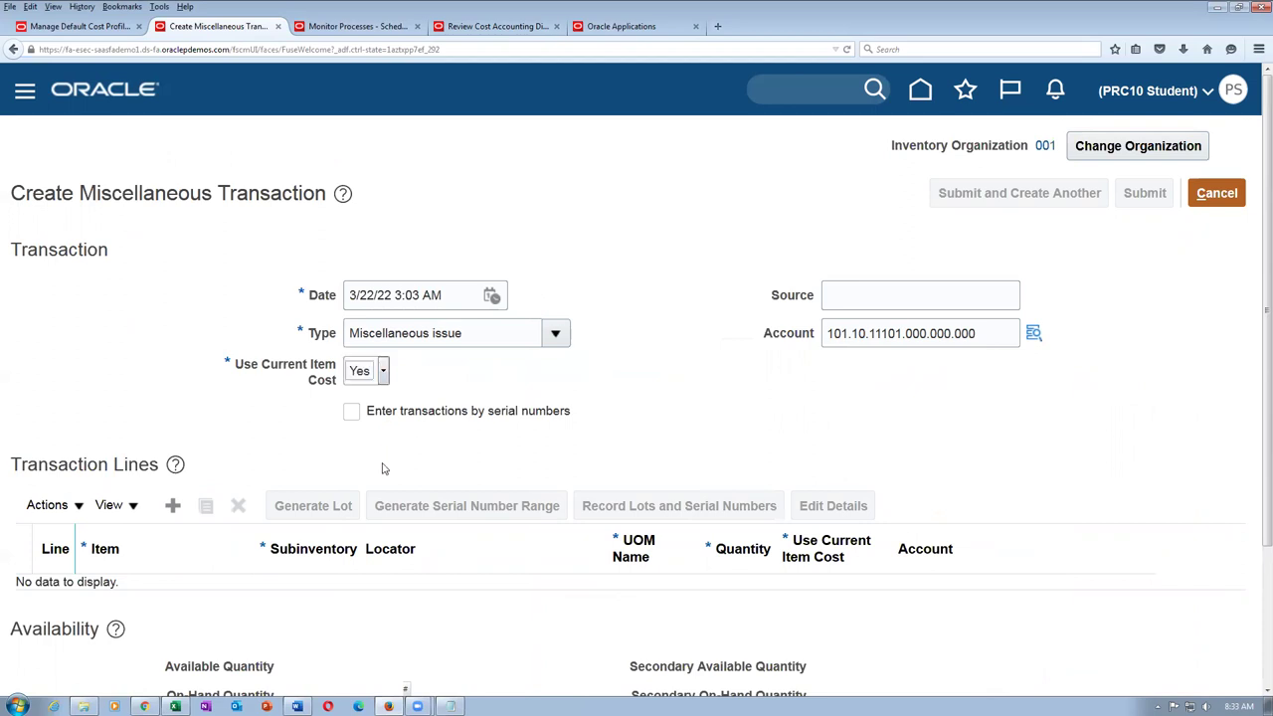
# Add line 1 for item t01_layer_test and bring up the Excel FIFO notes.
pyautogui.click(172, 506)
pyautogui.click(182, 595)
pyautogui.write('t01_la')
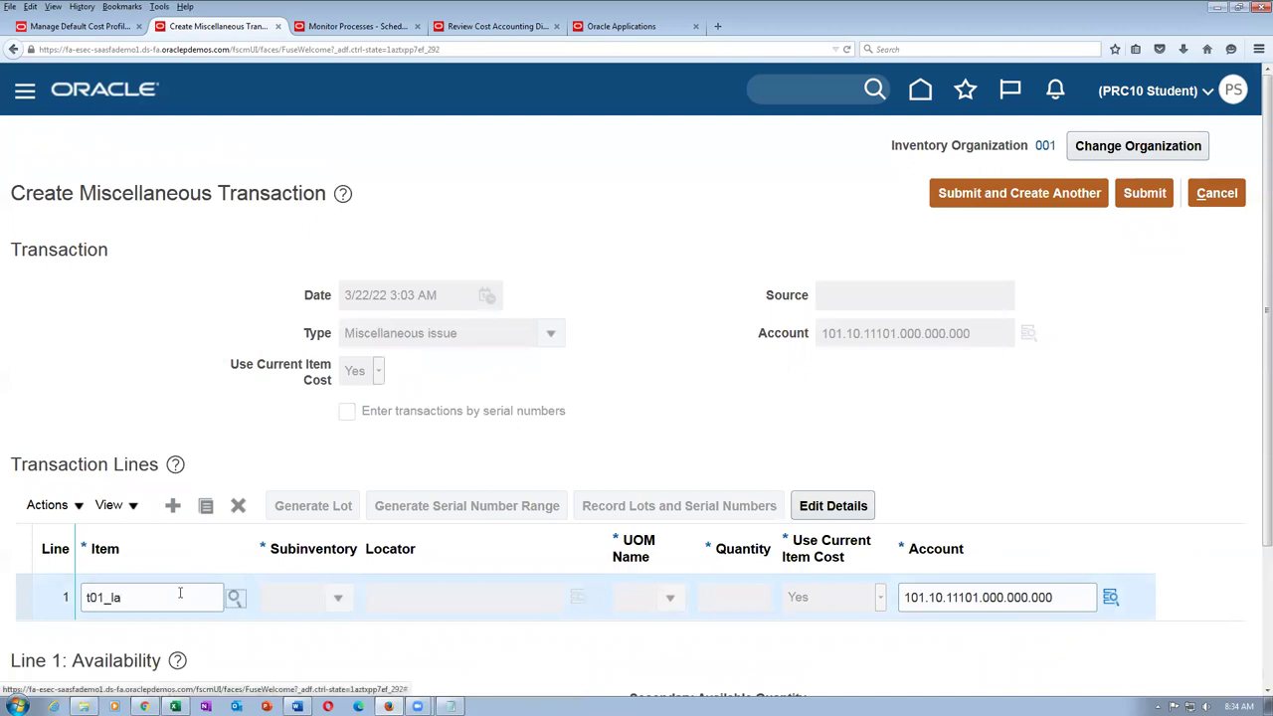
pyautogui.hotkey('alt', 'Tab')
pyautogui.hotkey('alt', 'Tab')
pyautogui.hotkey('alt', 'Tab')
pyautogui.hotkey('alt', 'Tab')
pyautogui.click(382, 502)
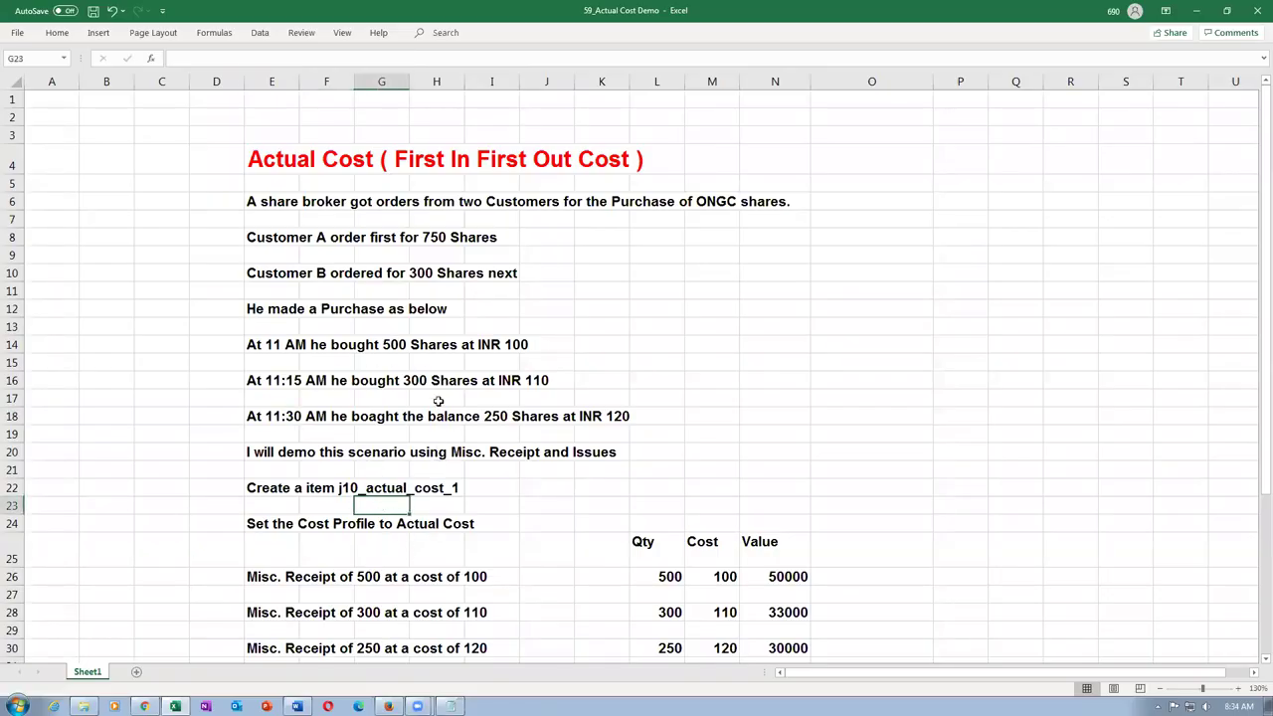
# Point out Customer A's 750-share order and the 500- and 250-share purchases.
pyautogui.click(256, 238)
pyautogui.click(453, 236)
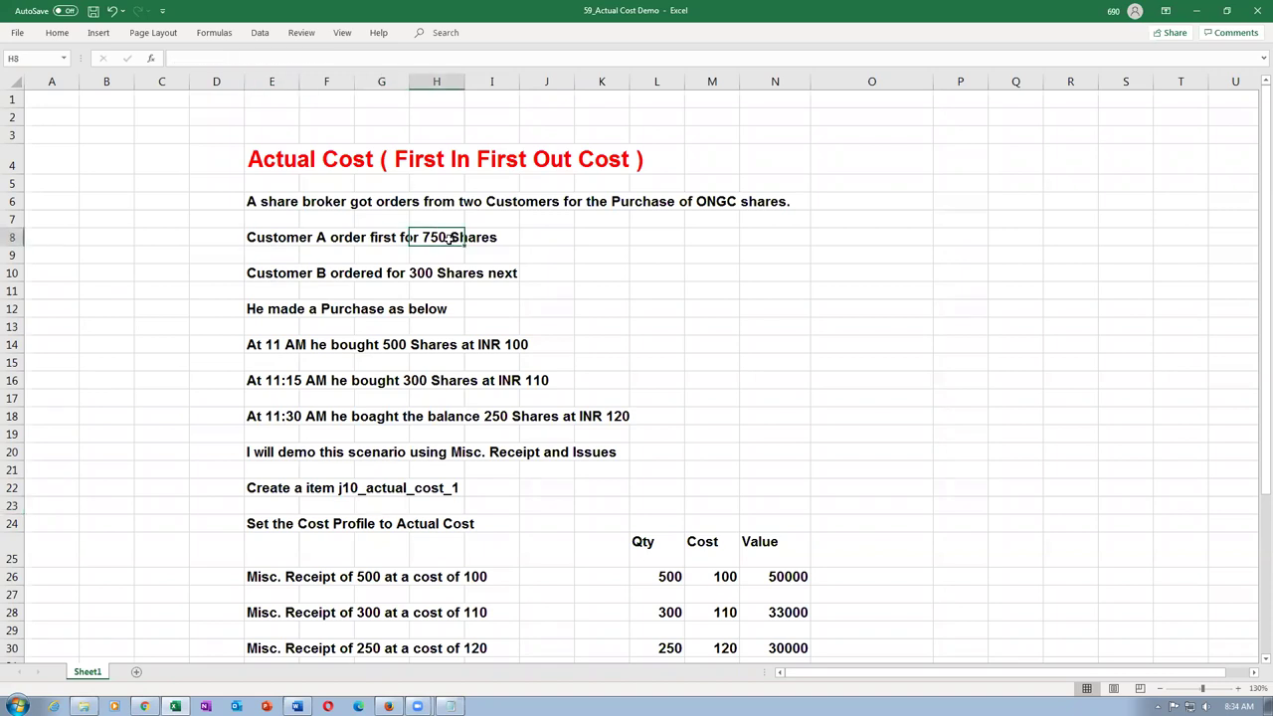
pyautogui.click(398, 347)
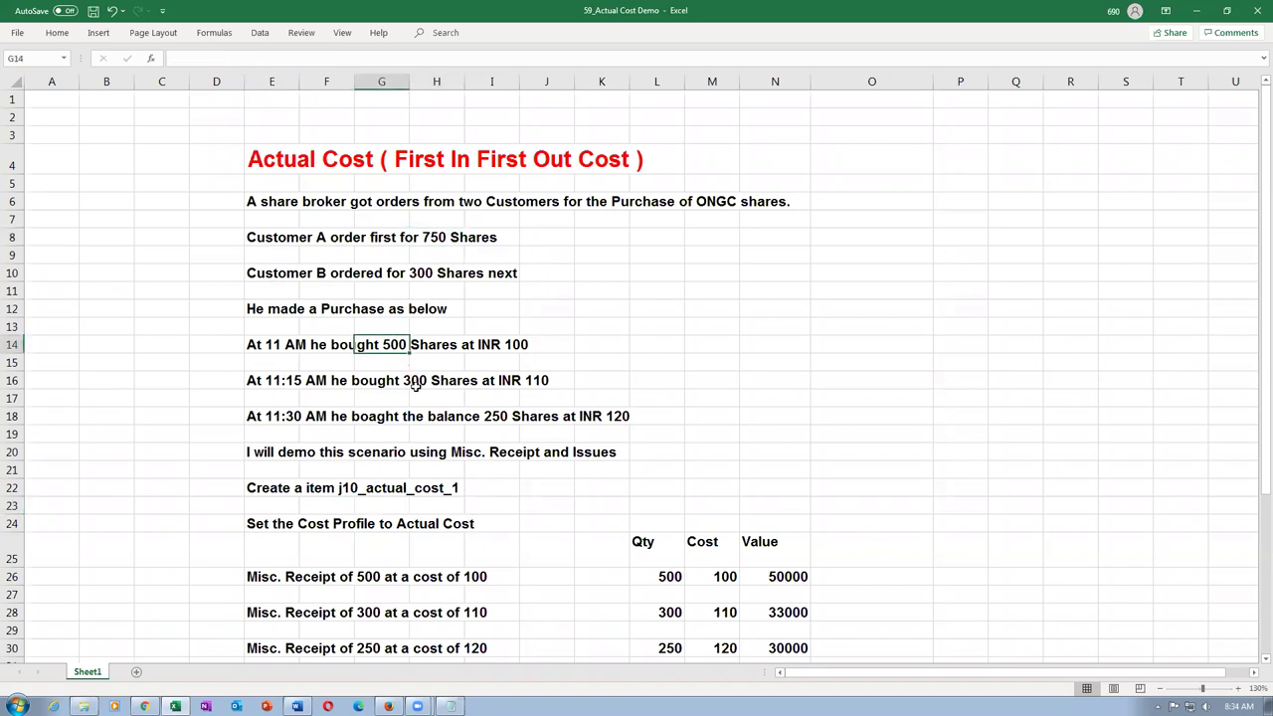
pyautogui.click(418, 382)
pyautogui.click(508, 423)
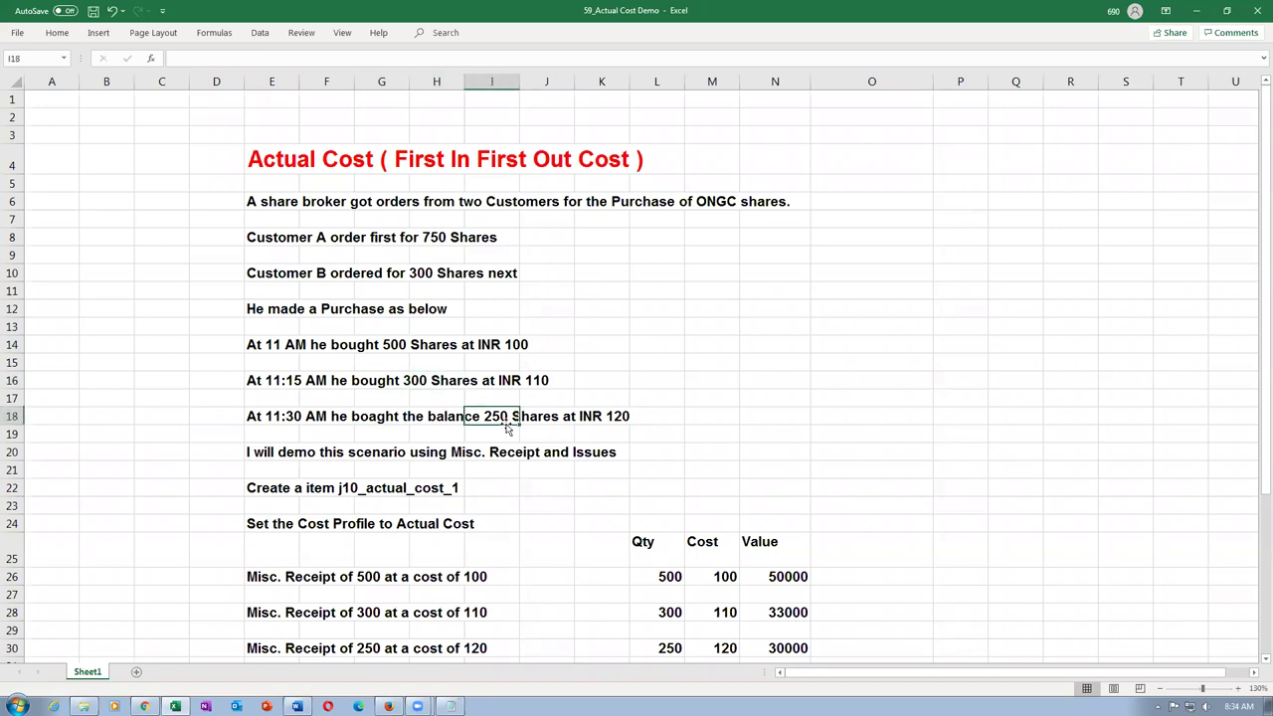
# Review the 750 and 300-share orders against the 11:00, 11:15 and 11:30 purchases, then return to Oracle.
pyautogui.click(256, 240)
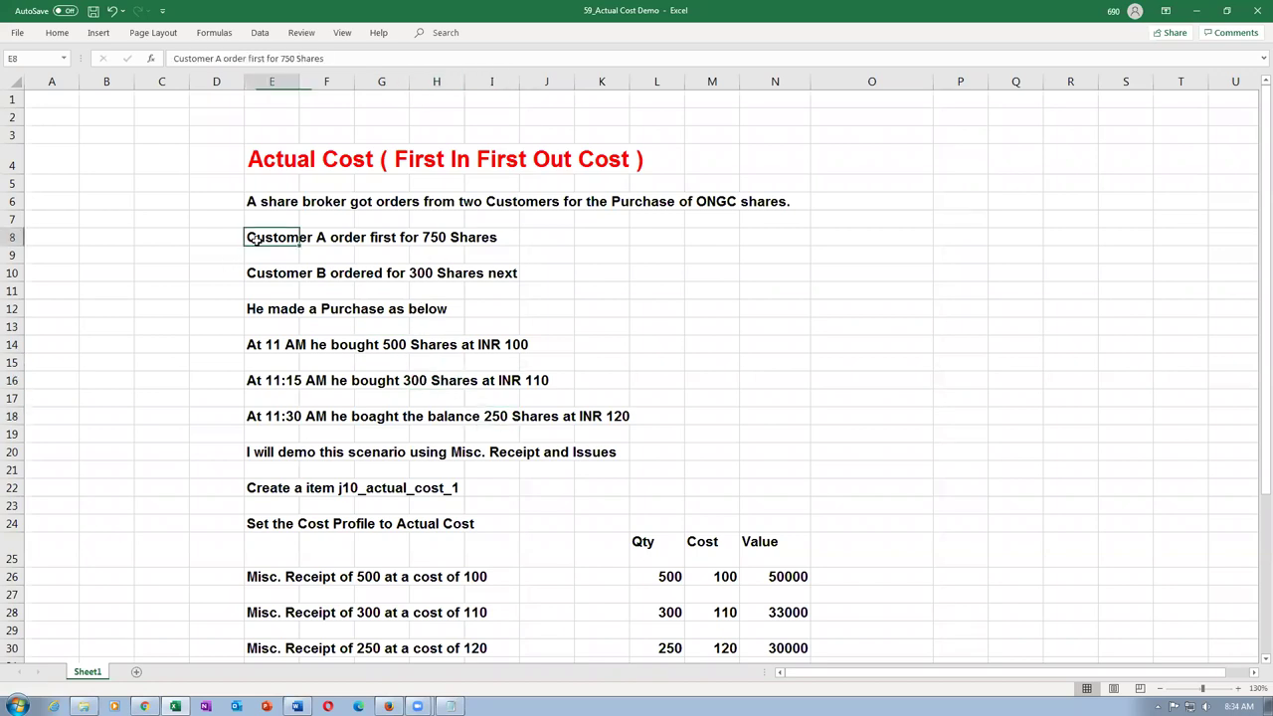
pyautogui.click(255, 265)
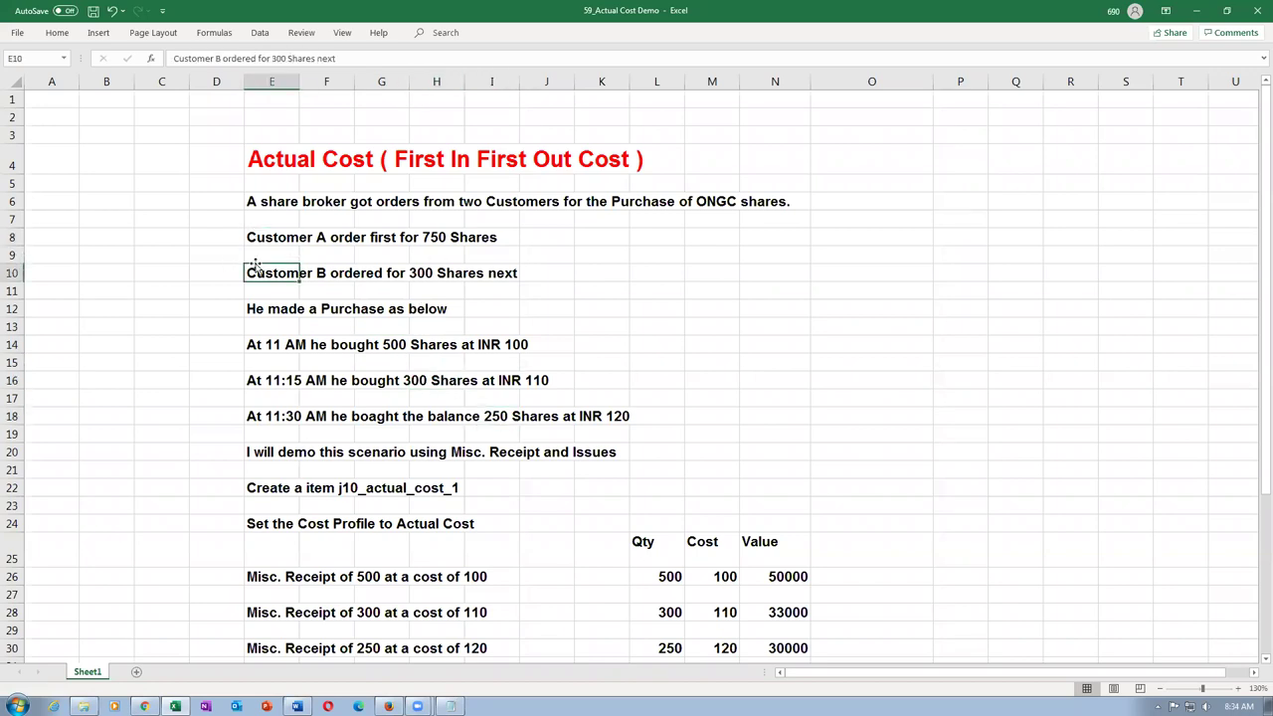
pyautogui.click(248, 346)
pyautogui.click(262, 383)
pyautogui.click(264, 418)
pyautogui.moveTo(255, 346); pyautogui.dragTo(267, 414)
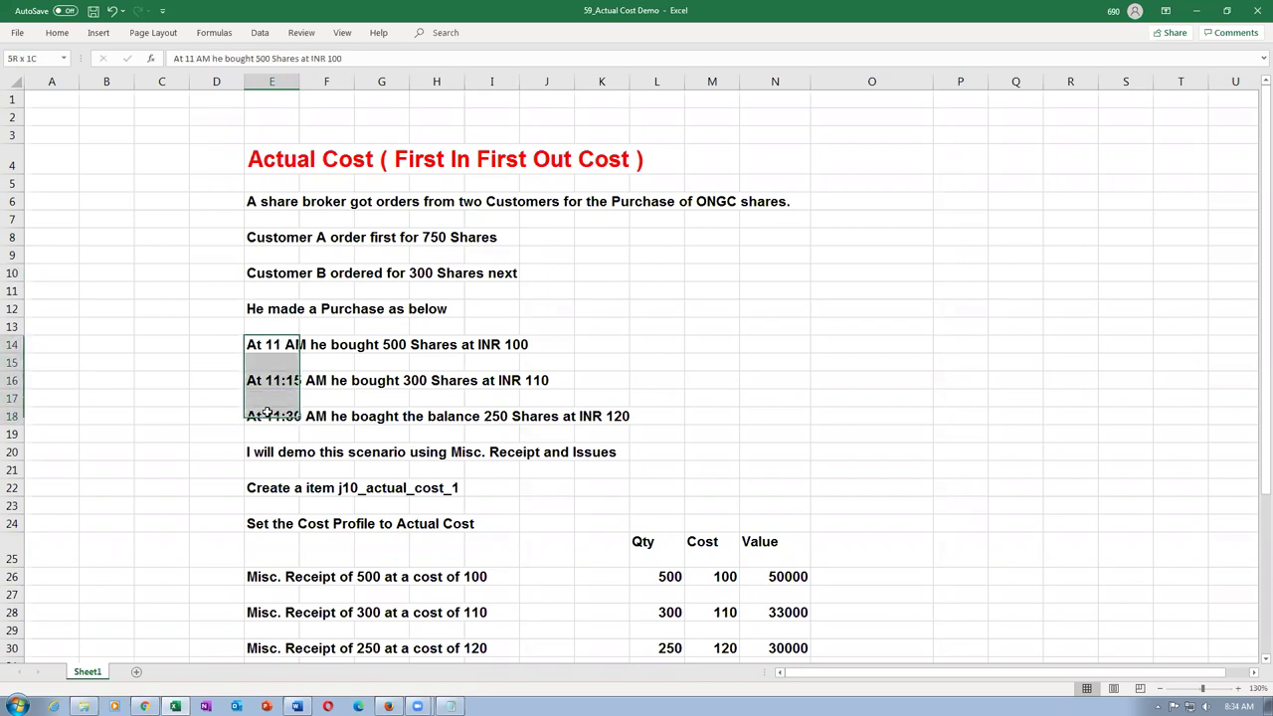
pyautogui.click(269, 236)
pyautogui.hotkey('alt', 'Tab')
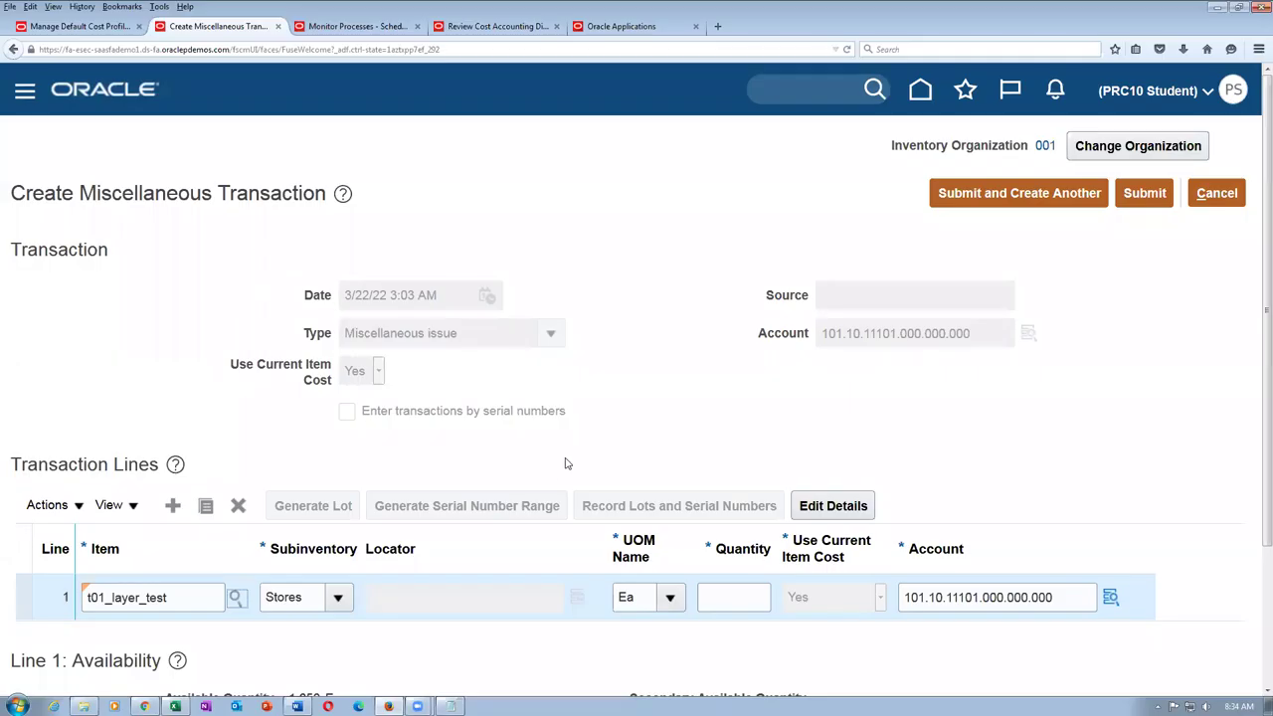
# Enter quantity 750 on the t01_layer_test line, confirm its details, and submit the issue.
pyautogui.click(731, 597)
pyautogui.write('750')
pyautogui.press('Tab')
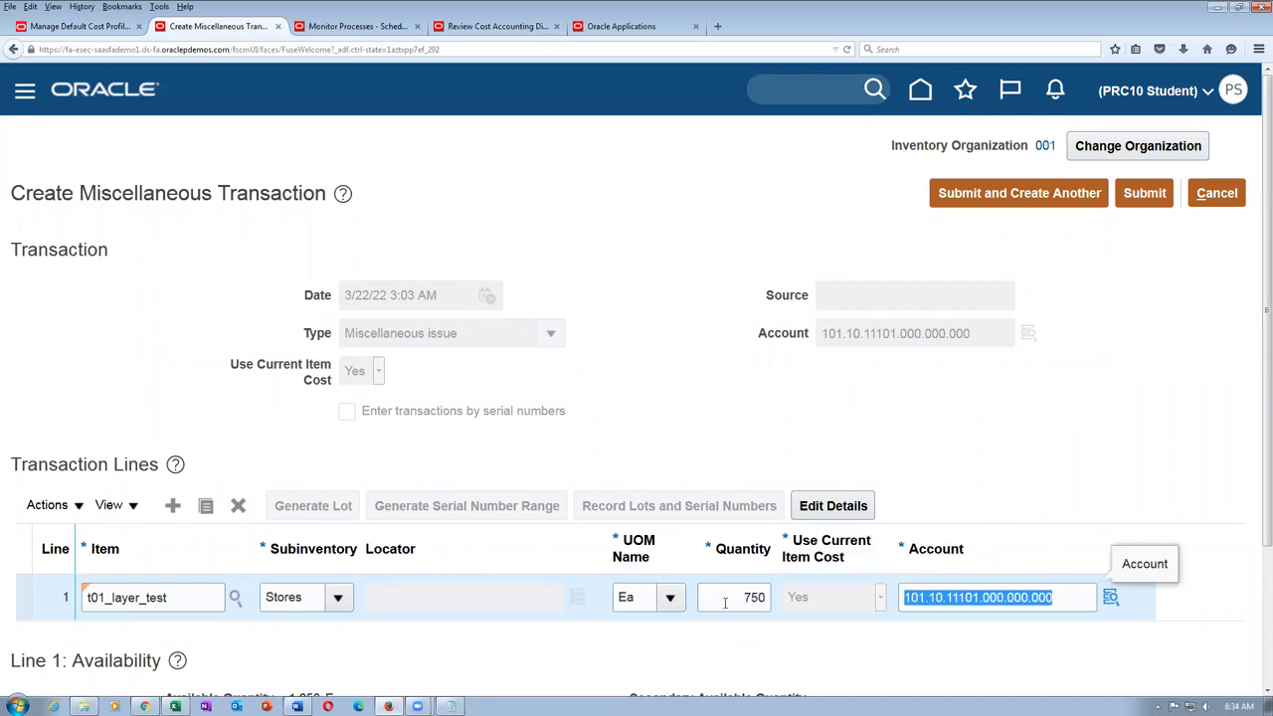
pyautogui.click(843, 508)
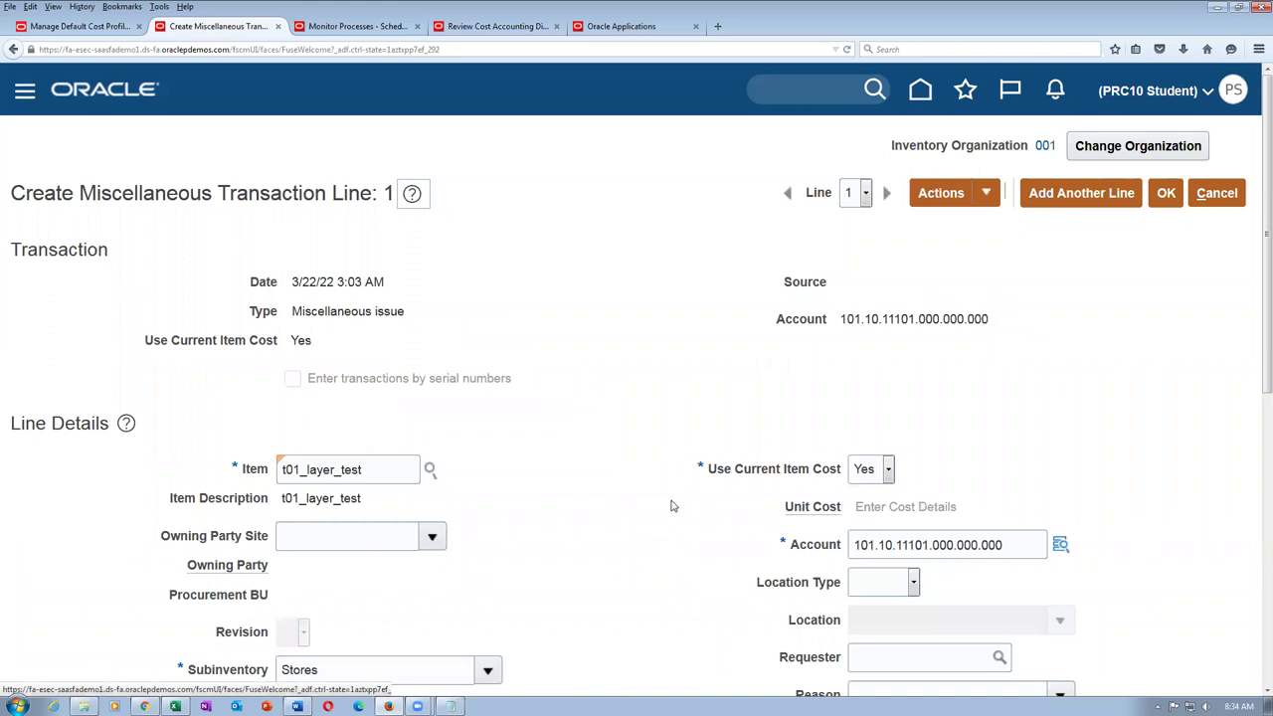
pyautogui.scroll(-5, 671, 507)
pyautogui.scroll(5, 682, 506)
pyautogui.click(1160, 198)
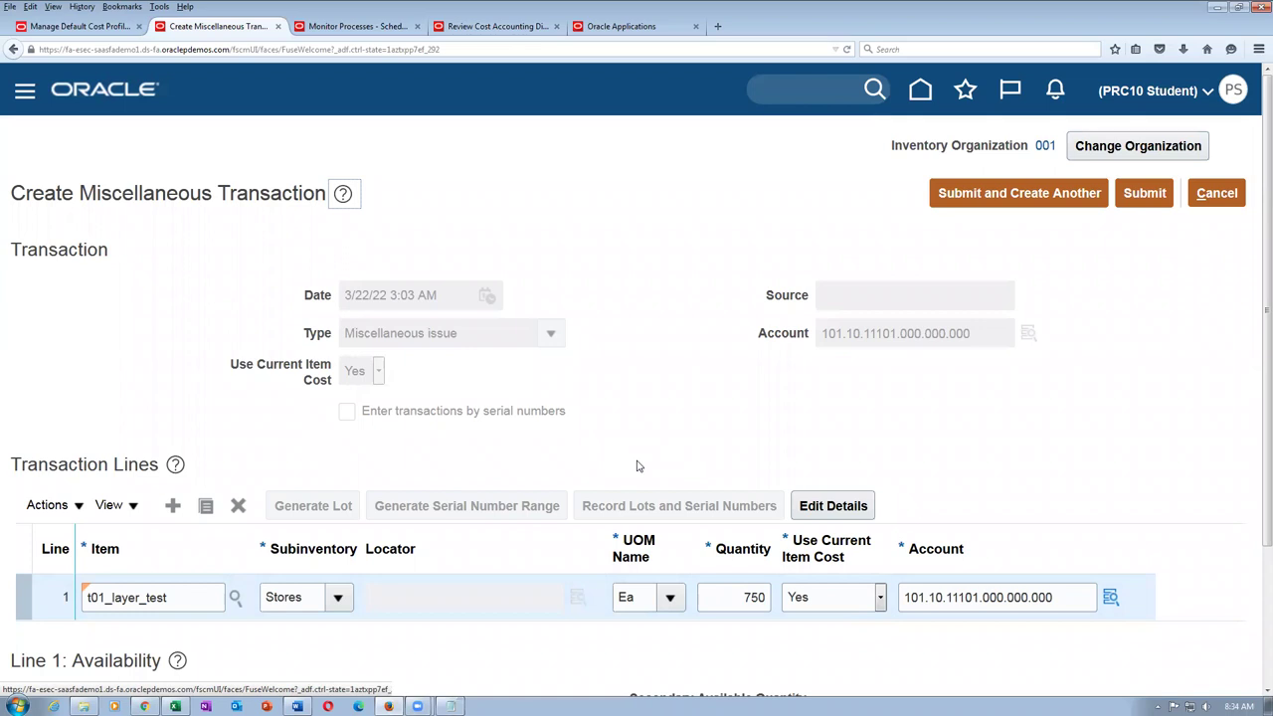
pyautogui.click(1151, 196)
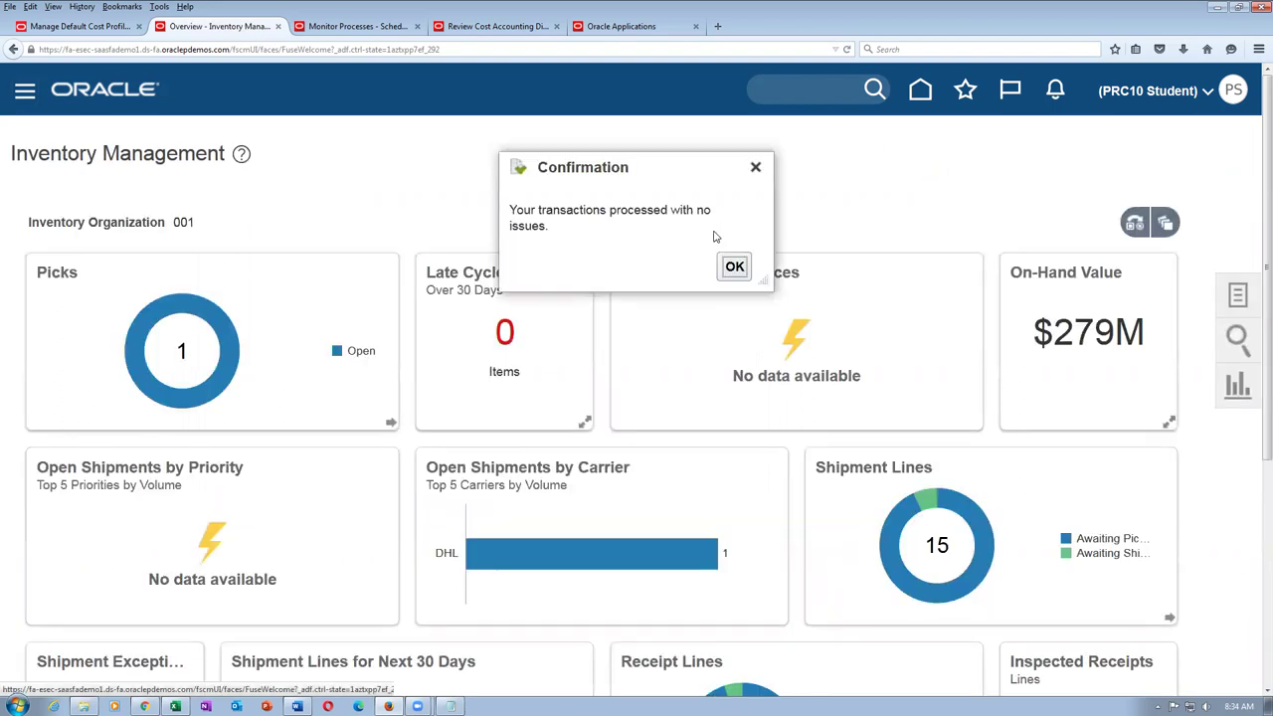
# Search Manage Item Quantities for item t01_layer_test.
pyautogui.click(734, 266)
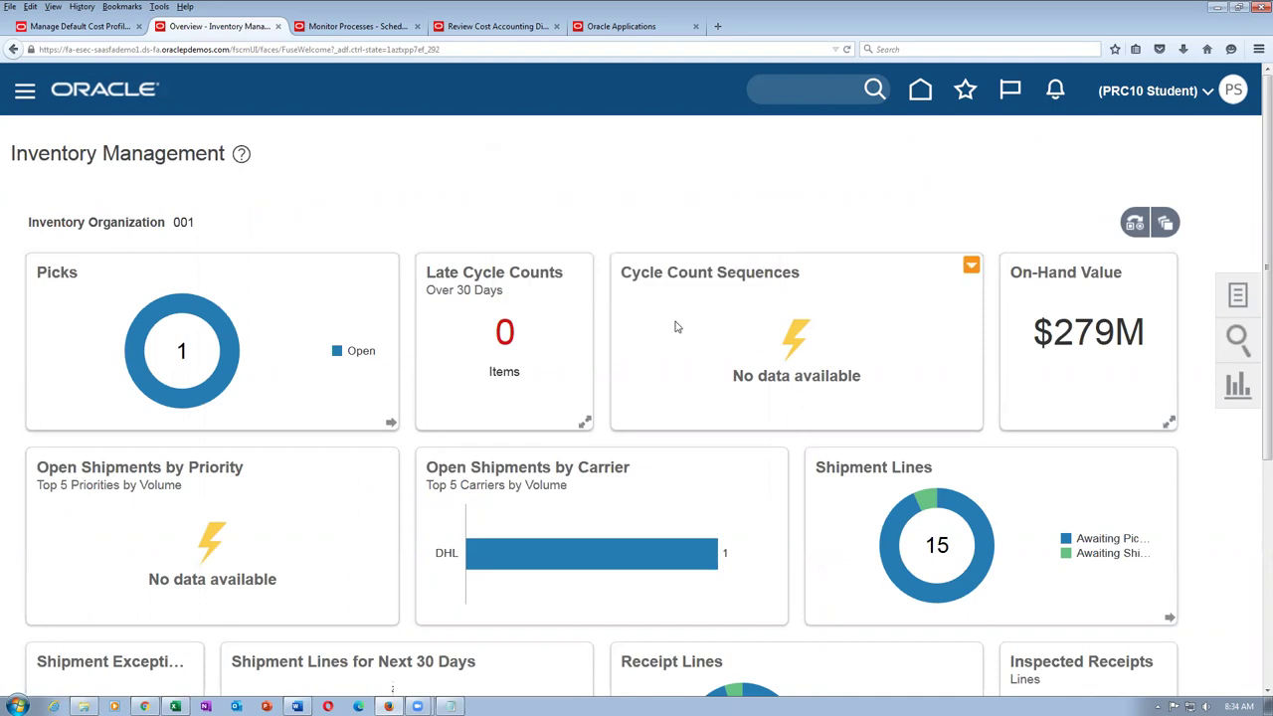
pyautogui.click(1238, 298)
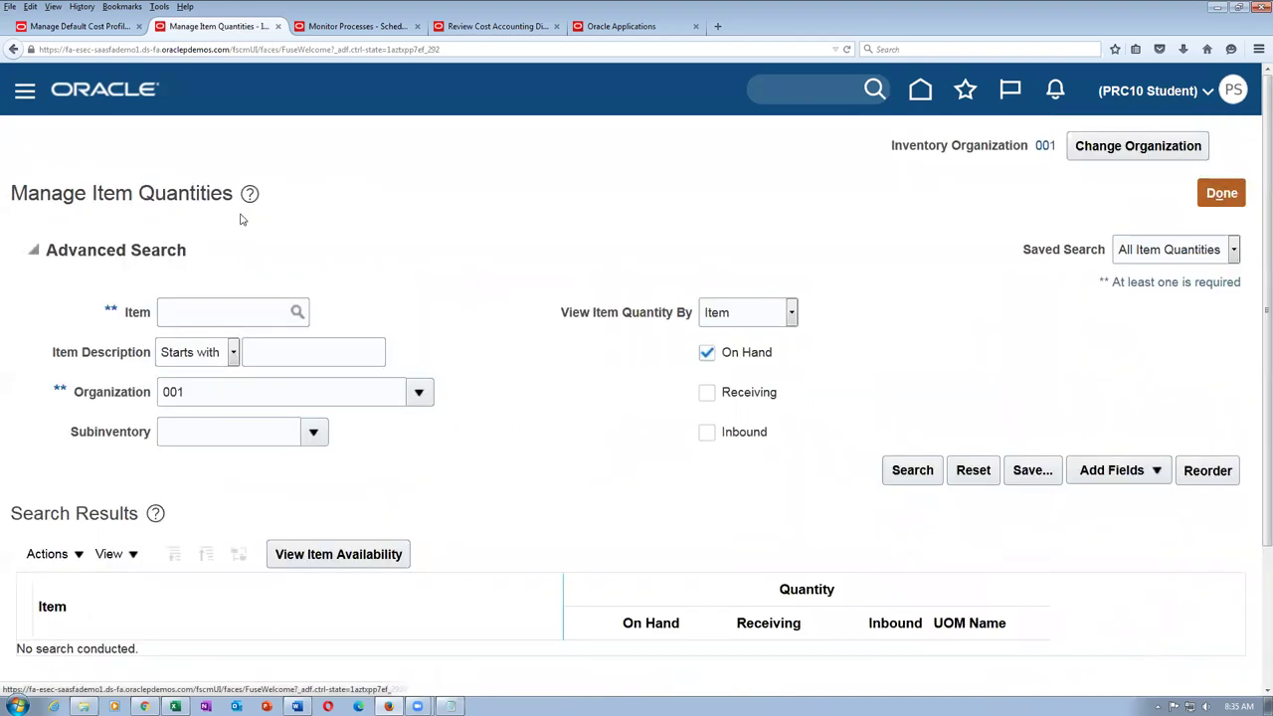
pyautogui.click(220, 314)
pyautogui.write('t01_layer_test')
pyautogui.click(912, 474)
pyautogui.click(913, 473)
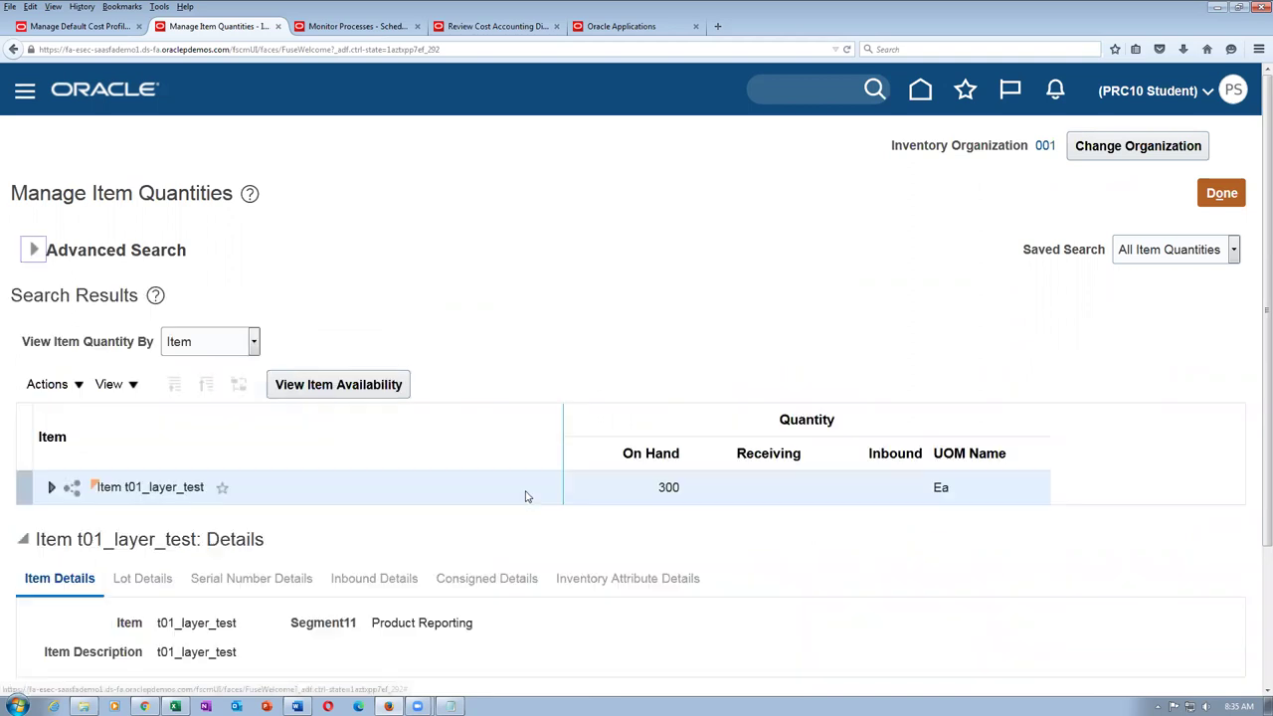
# Expand Organization 001 down to Stores to confirm 300 Ea on hand.
pyautogui.click(51, 487)
pyautogui.click(77, 522)
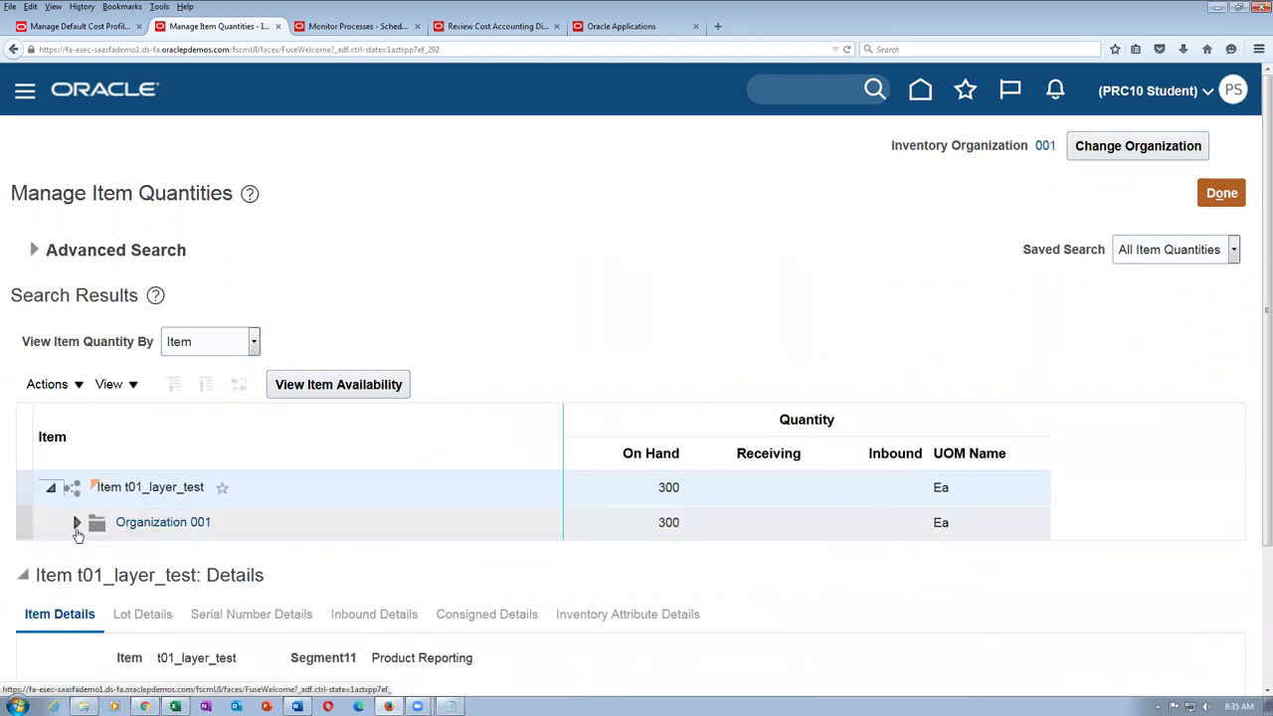
pyautogui.click(101, 557)
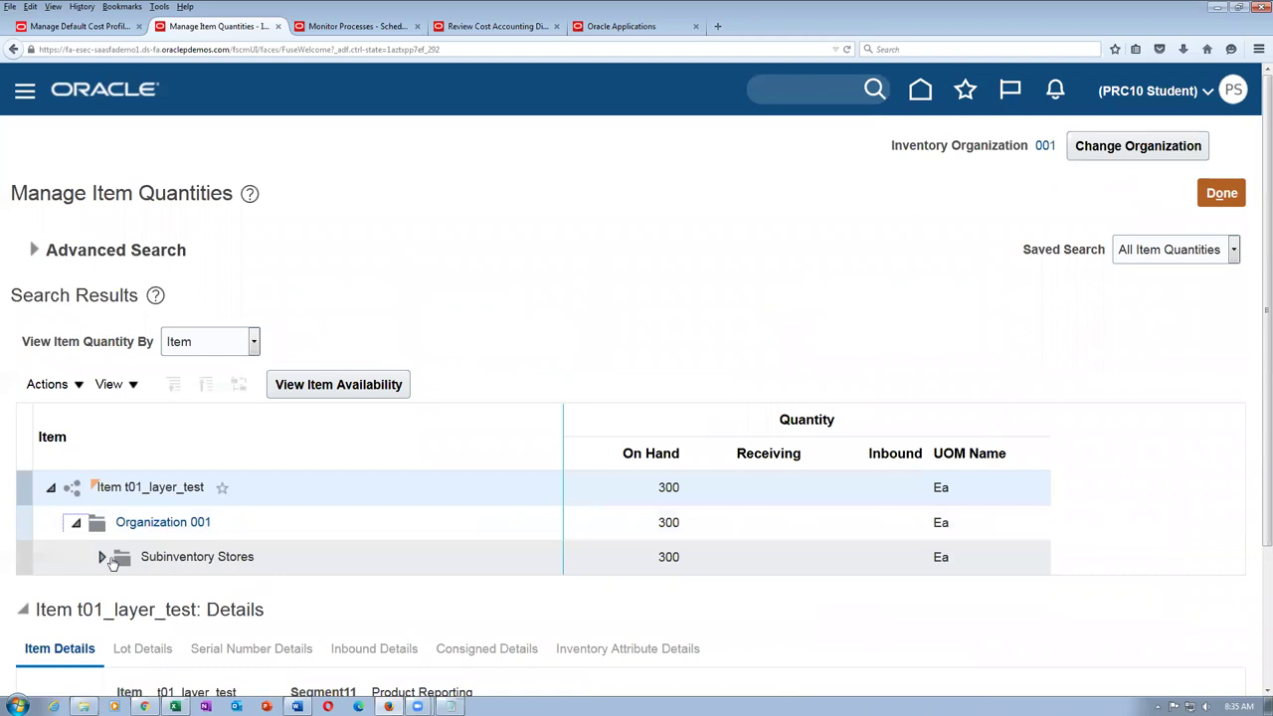
pyautogui.click(286, 560)
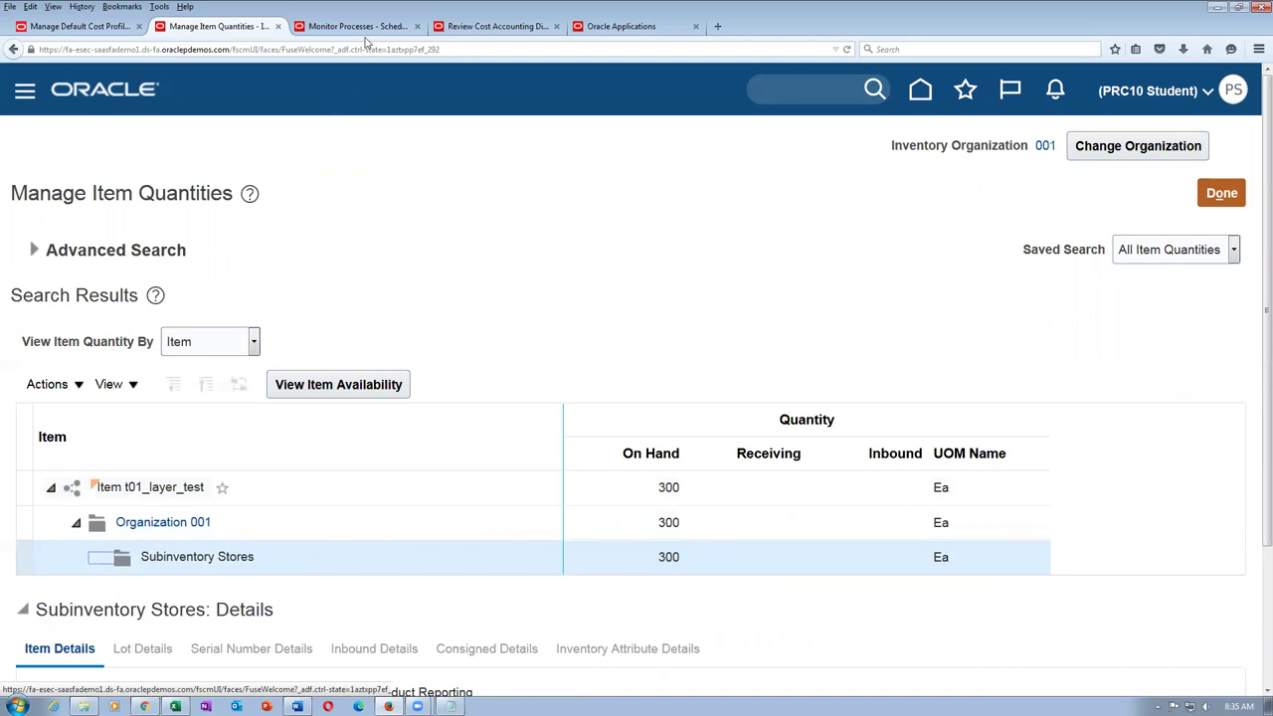
pyautogui.click(519, 32)
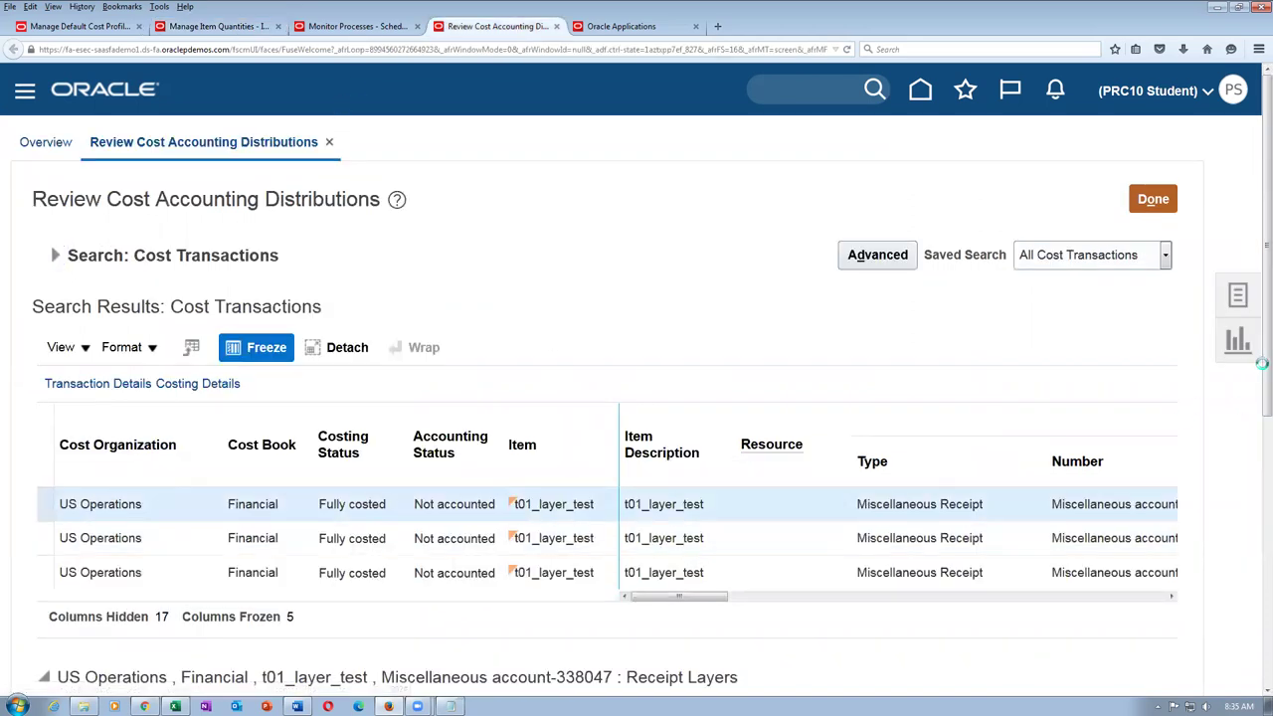
# Show the Receipt Layers section and the cost distributions for receipt layer 1.
pyautogui.scroll(-3, 1254, 371)
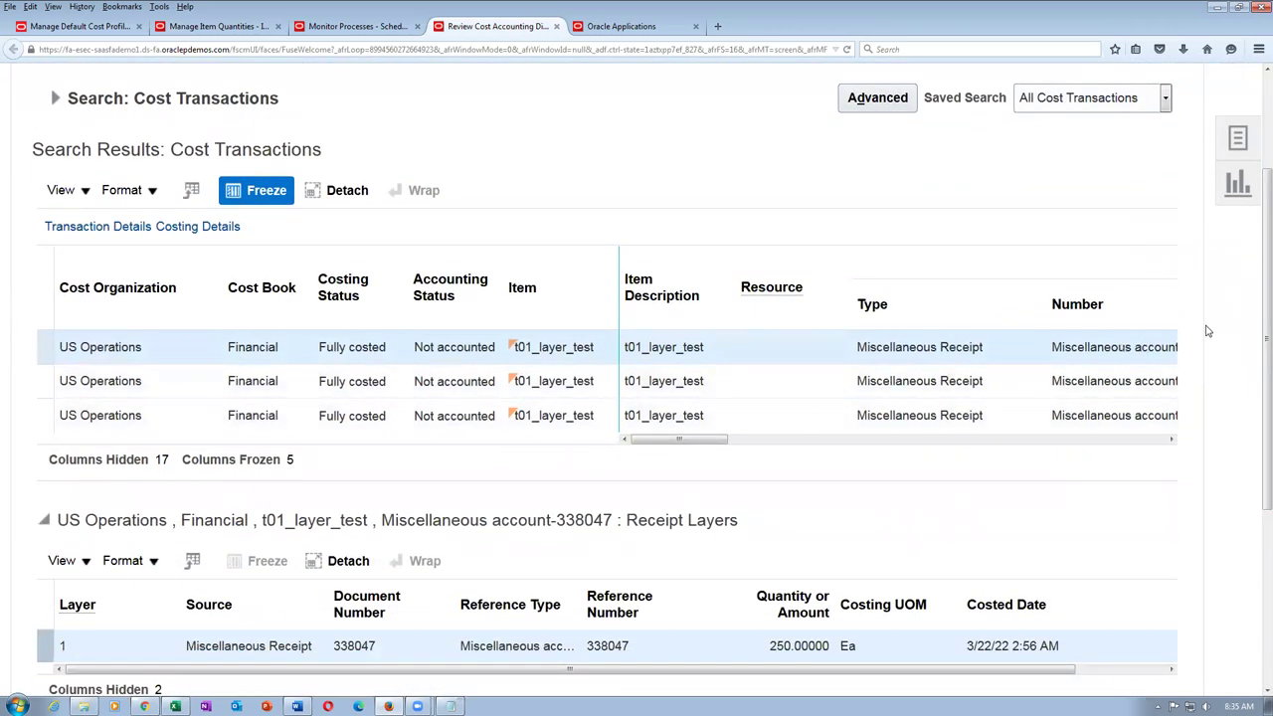
pyautogui.scroll(-5, 1255, 365)
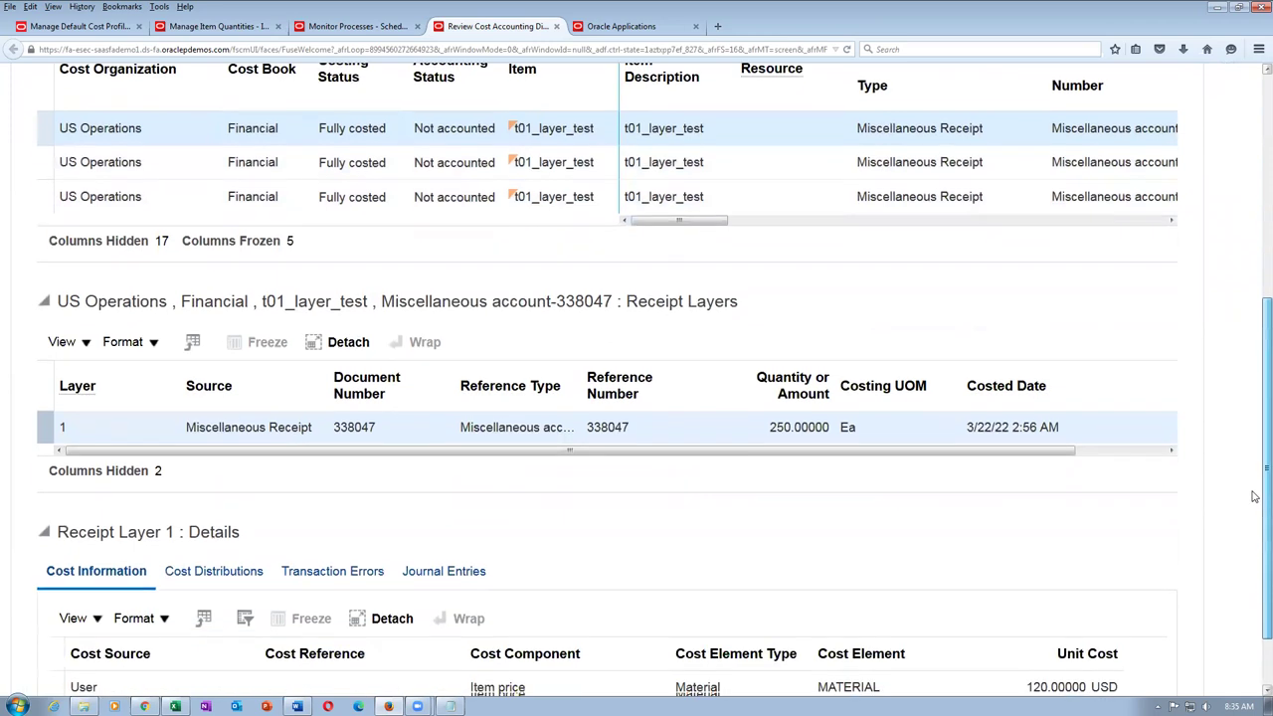
pyautogui.click(213, 520)
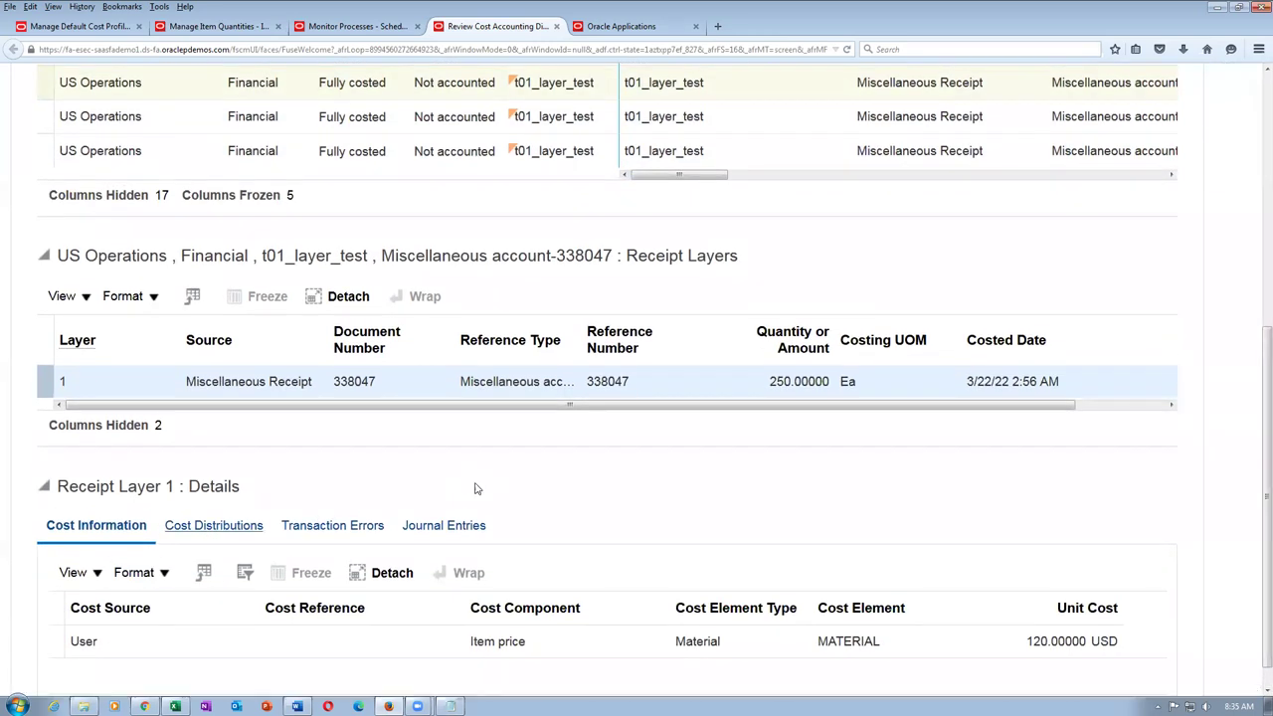
pyautogui.scroll(-3, 473, 489)
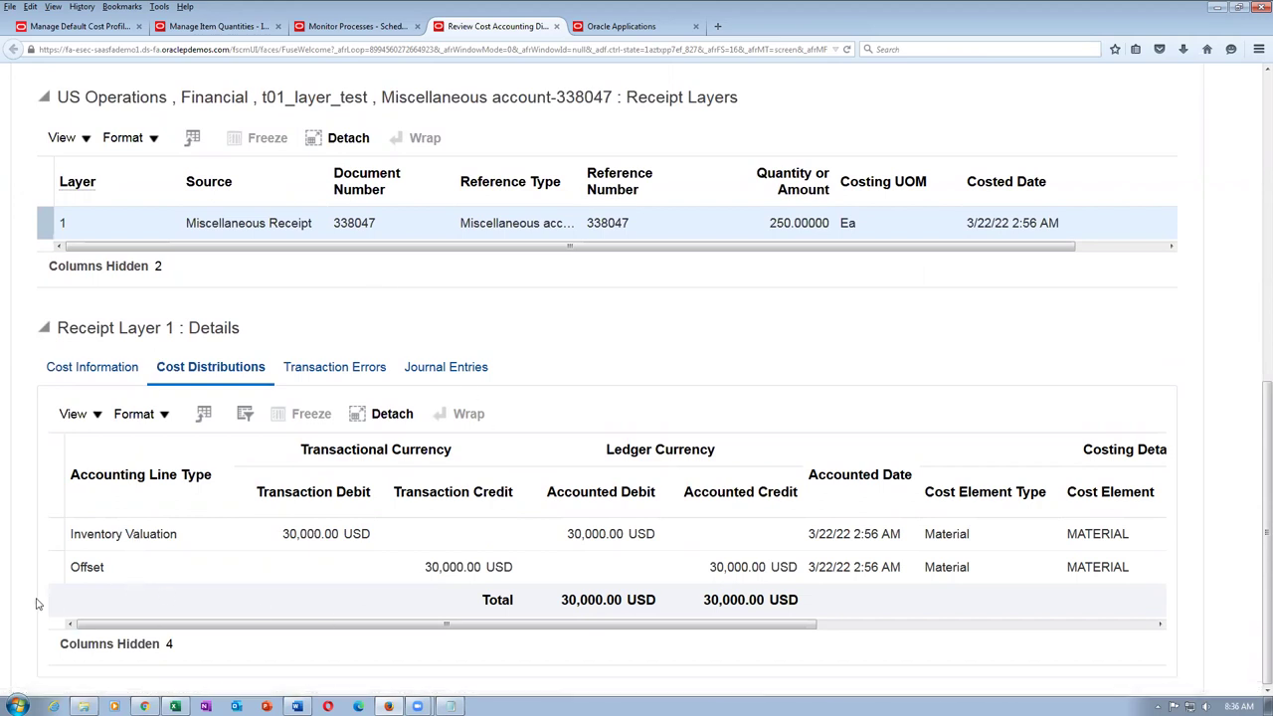
pyautogui.scroll(4, 850, 463)
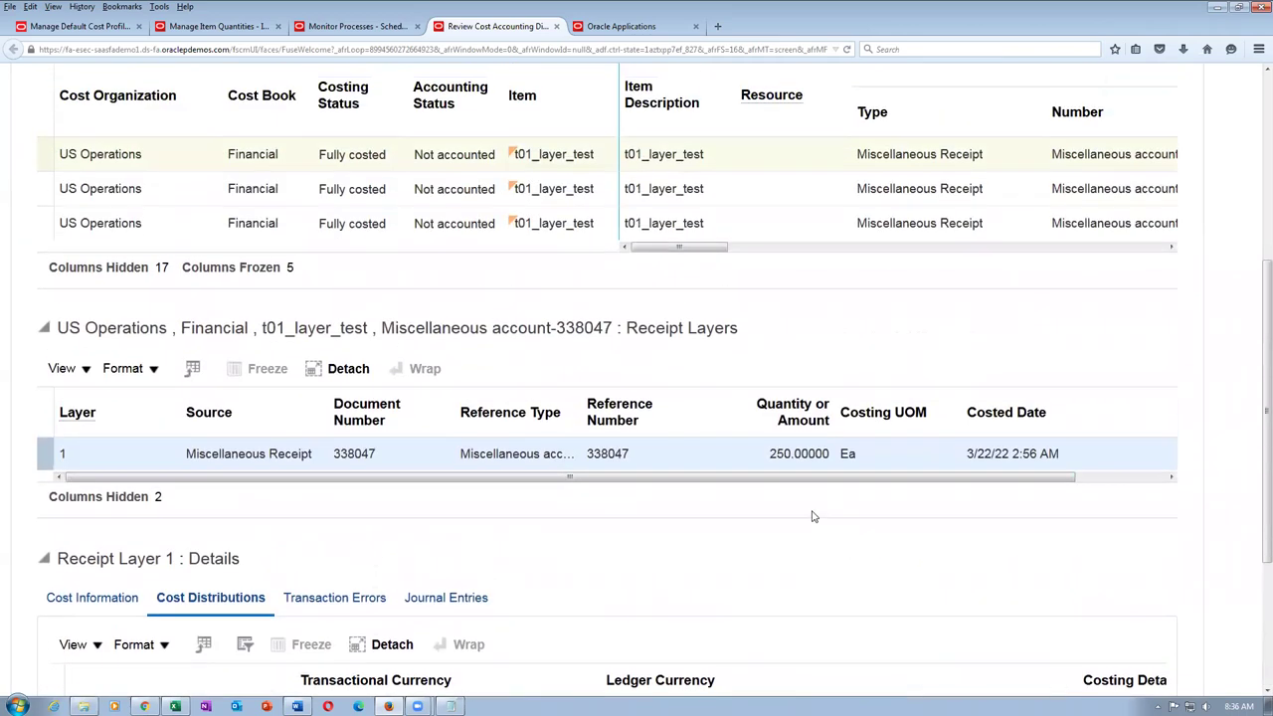
pyautogui.scroll(-4, 511, 557)
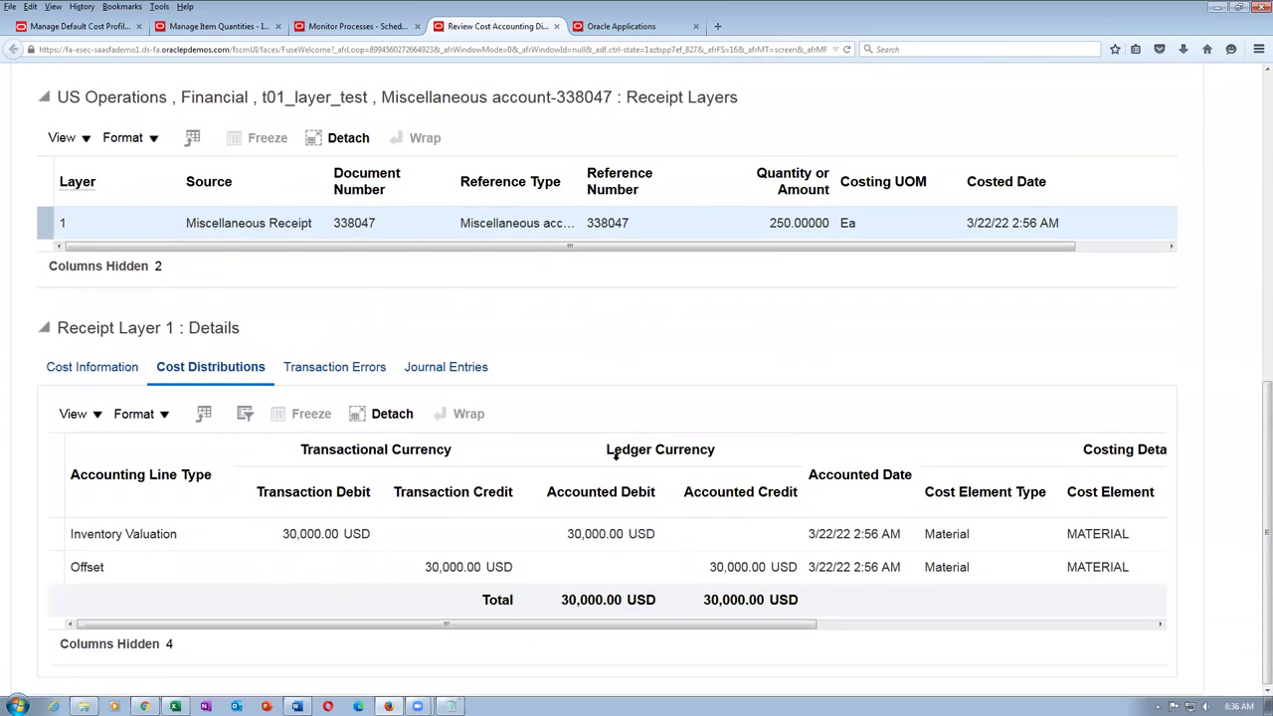
pyautogui.scroll(4, 614, 438)
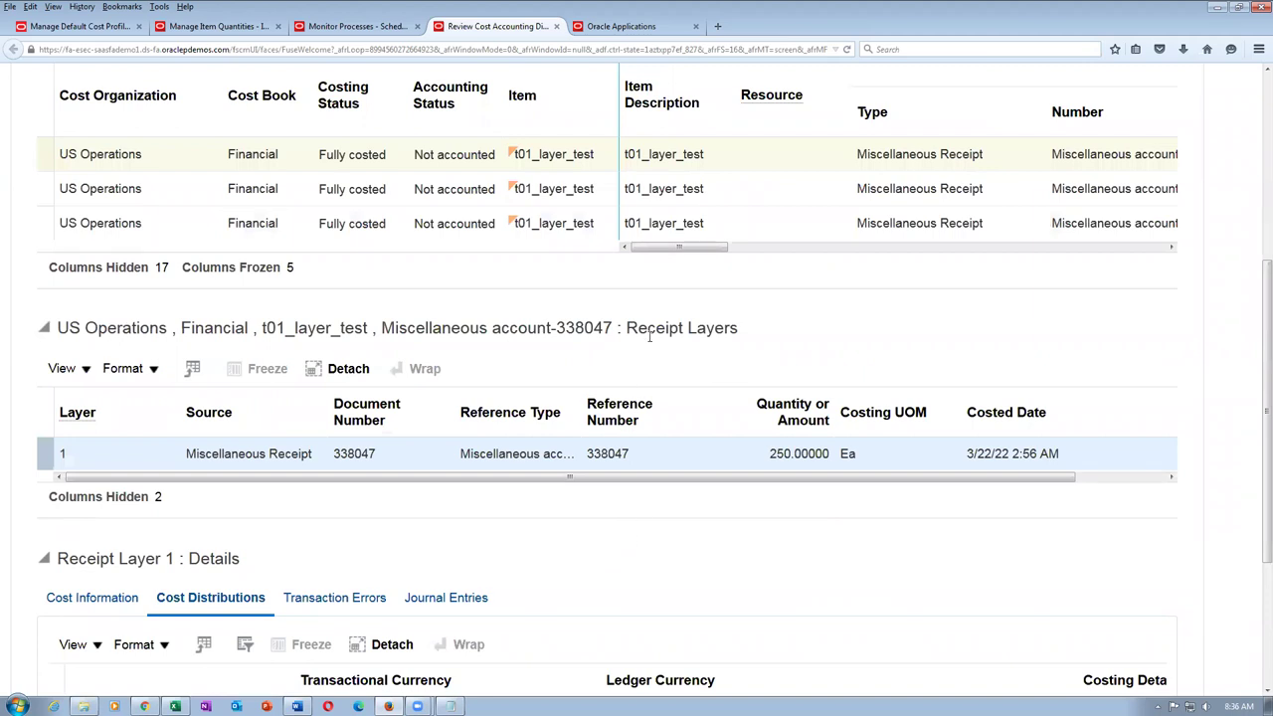
pyautogui.moveTo(636, 327); pyautogui.dragTo(718, 344)
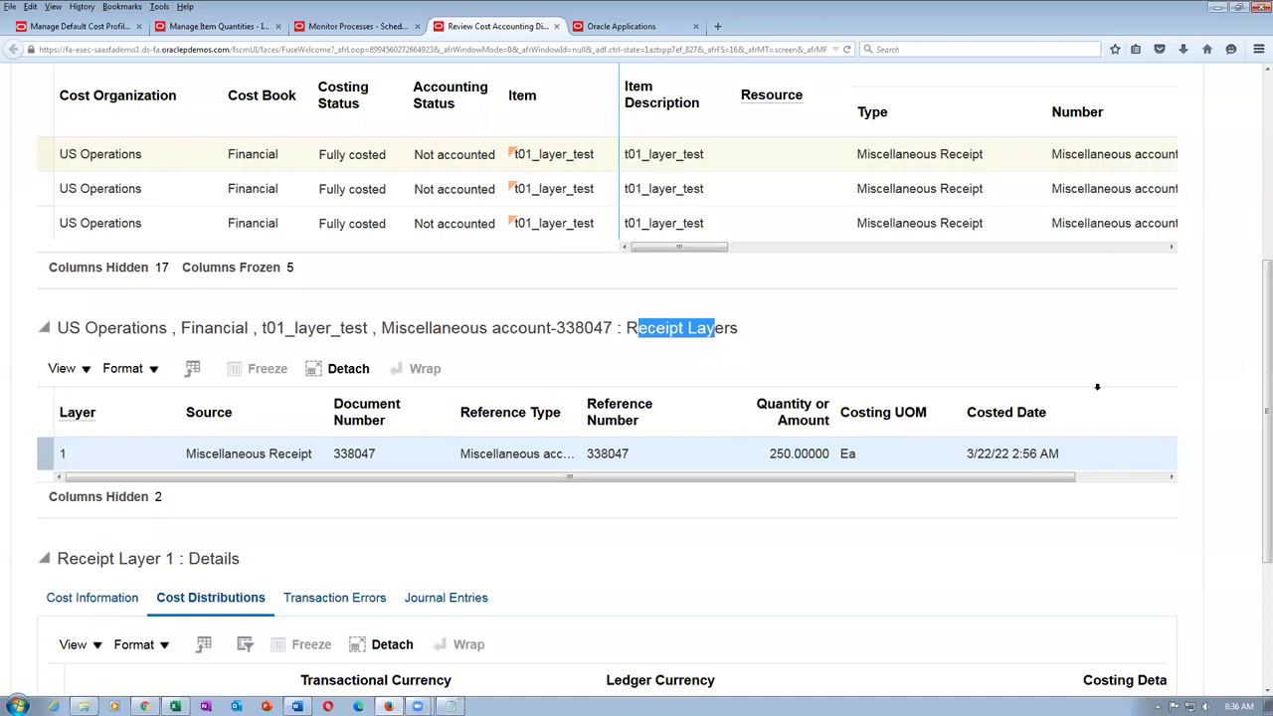
pyautogui.scroll(2, 1254, 345)
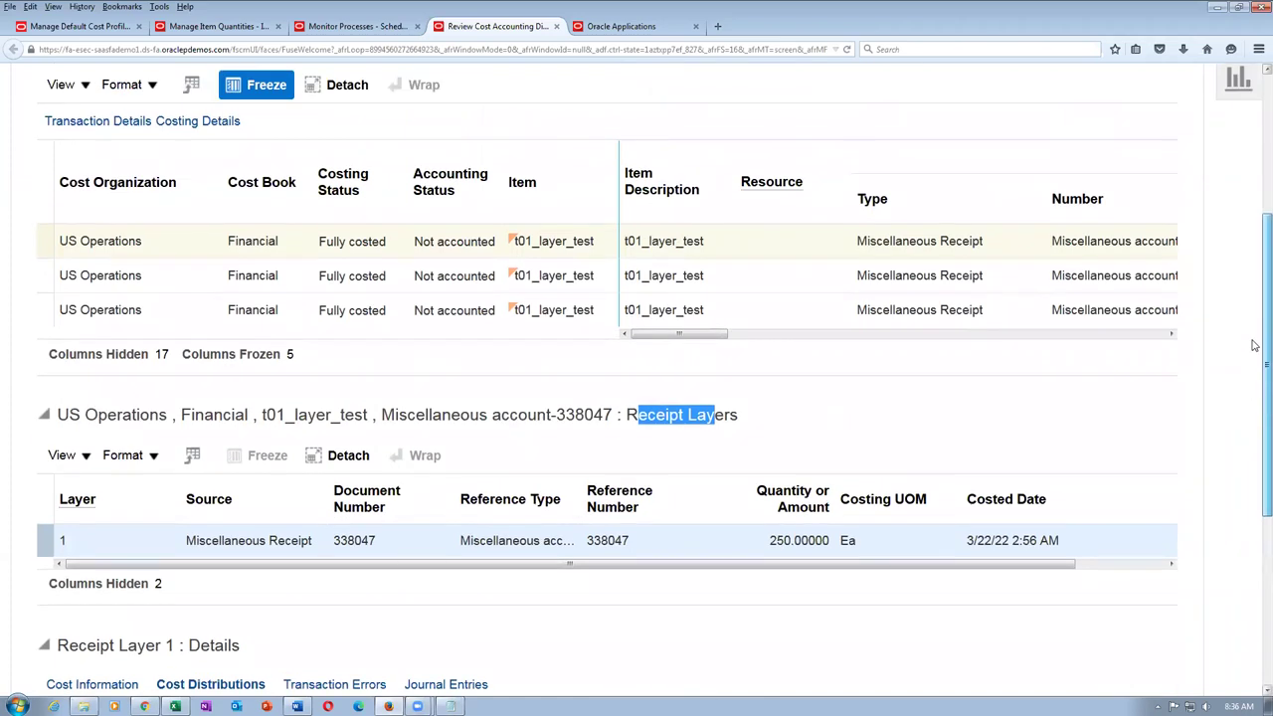
# View the receipt layers of each cost transaction: 500, 300 and 250 Ea.
pyautogui.click(764, 313)
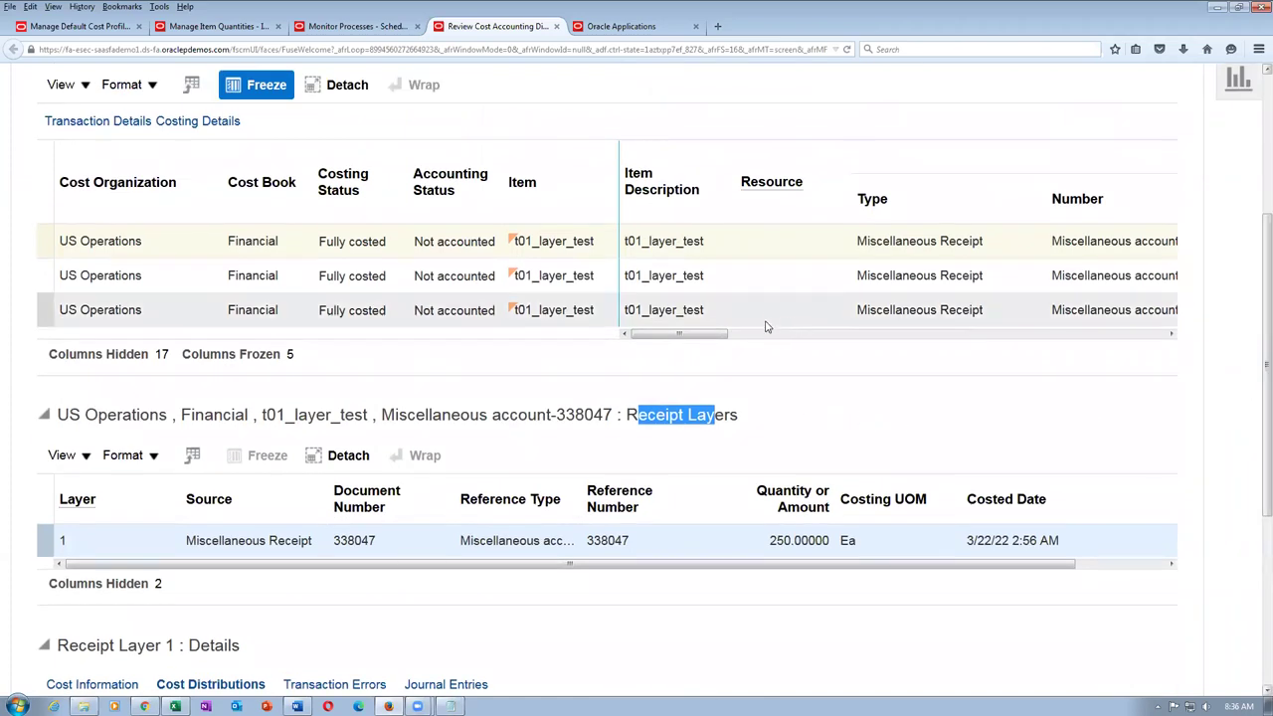
pyautogui.click(743, 275)
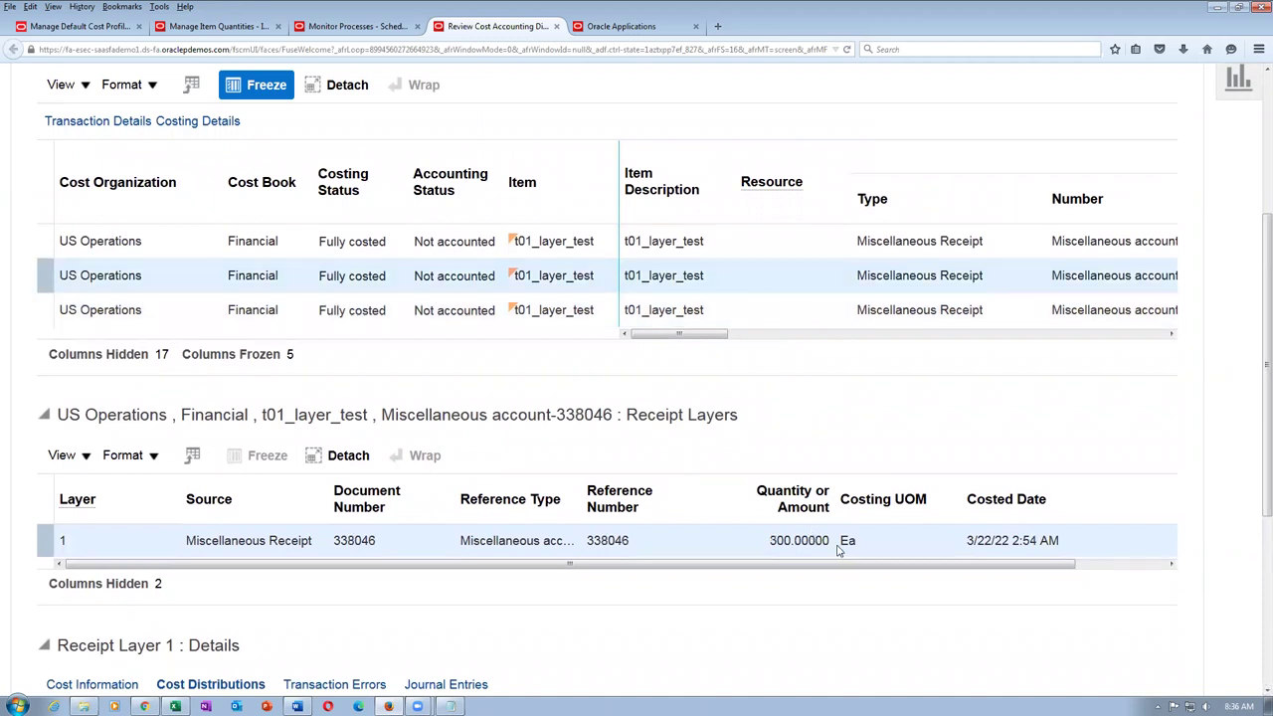
pyautogui.click(744, 243)
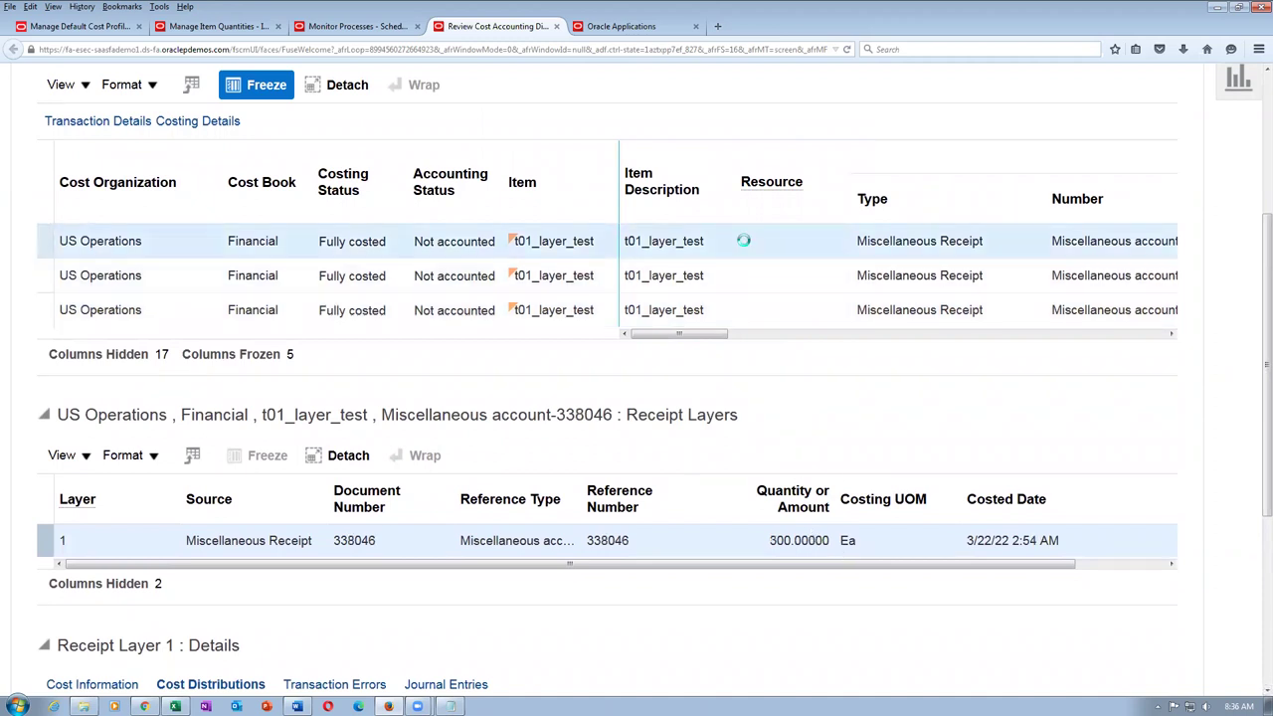
pyautogui.click(726, 315)
pyautogui.moveTo(628, 417); pyautogui.dragTo(698, 421)
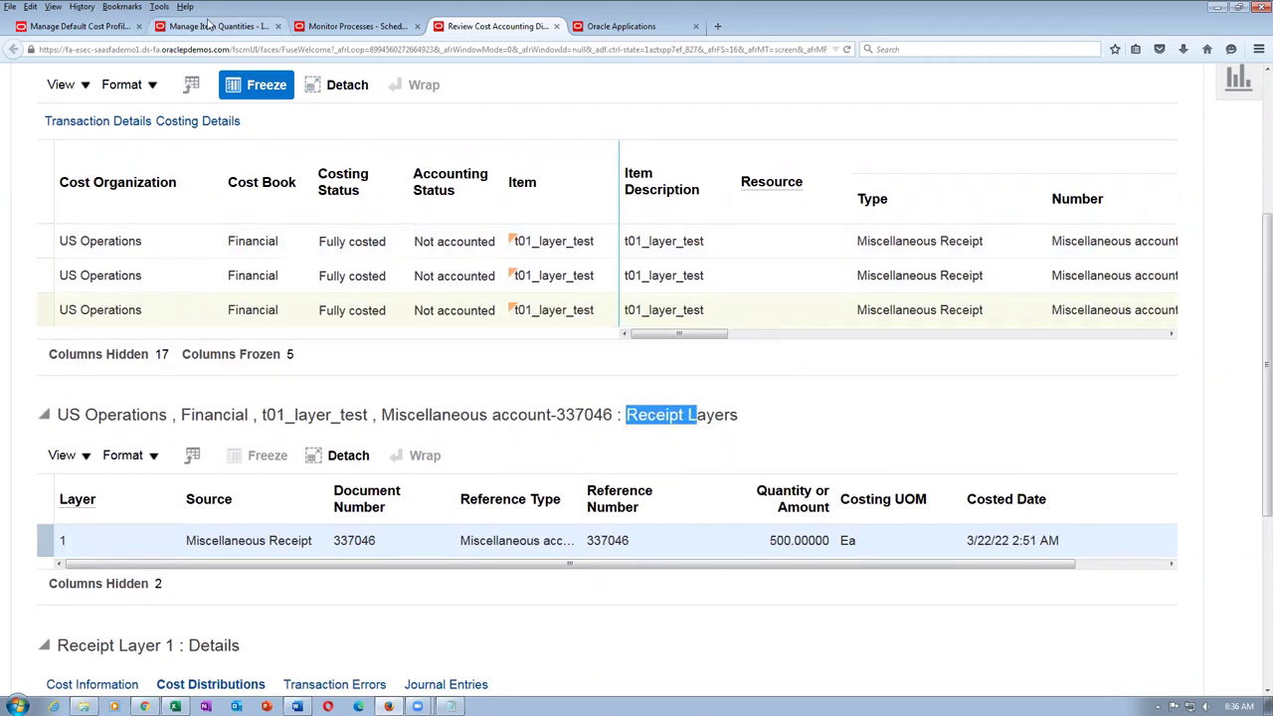
pyautogui.click(358, 27)
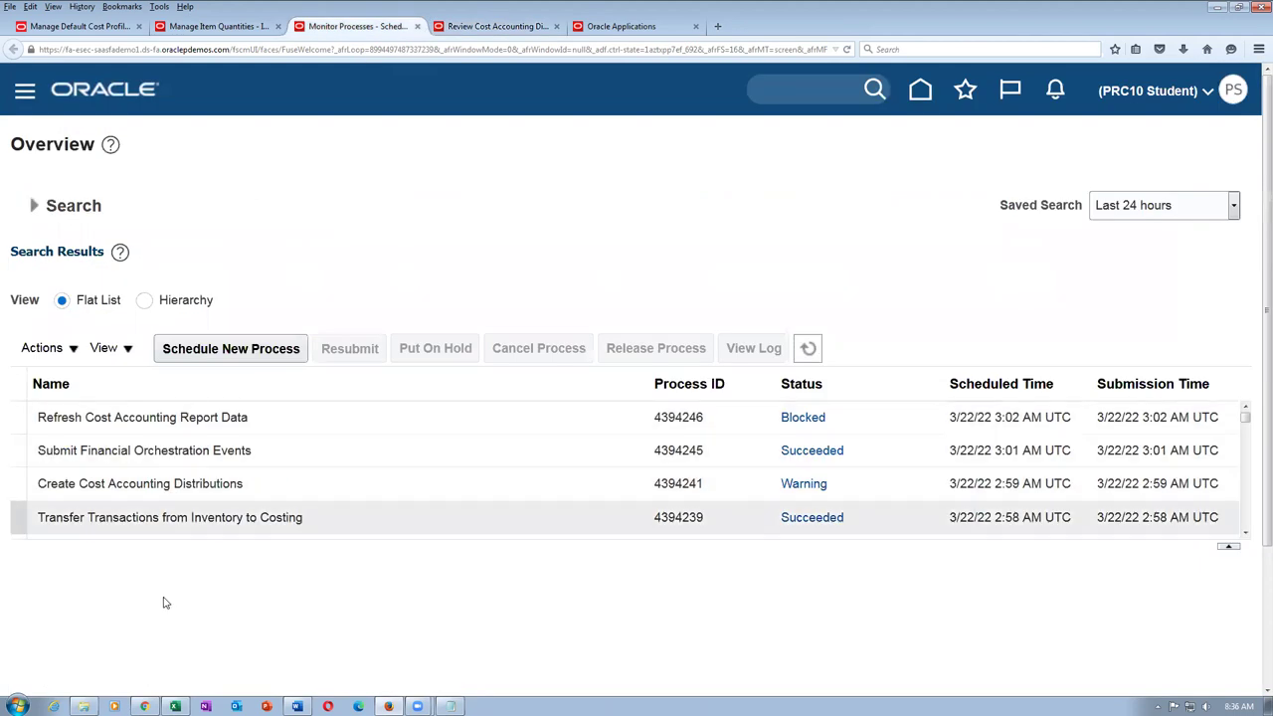
# Resubmit the Transfer Transactions from Inventory to Costing process and confirm the warning.
pyautogui.click(159, 518)
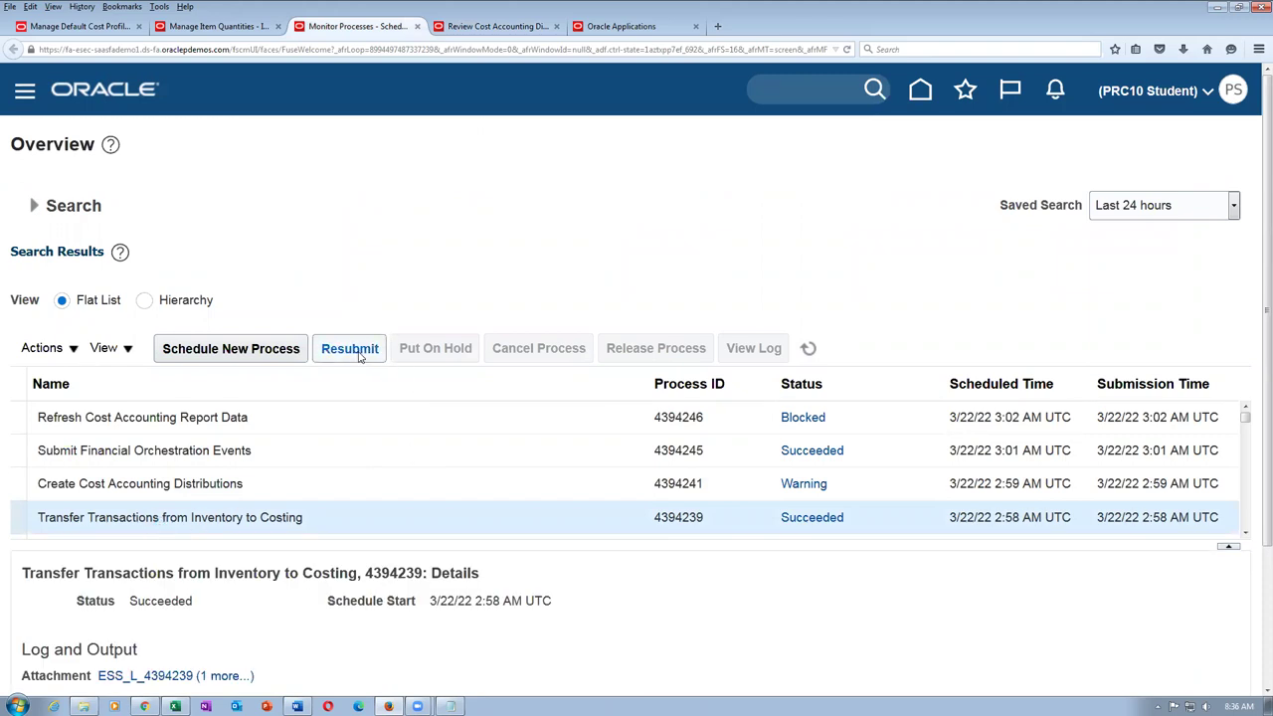
pyautogui.click(359, 355)
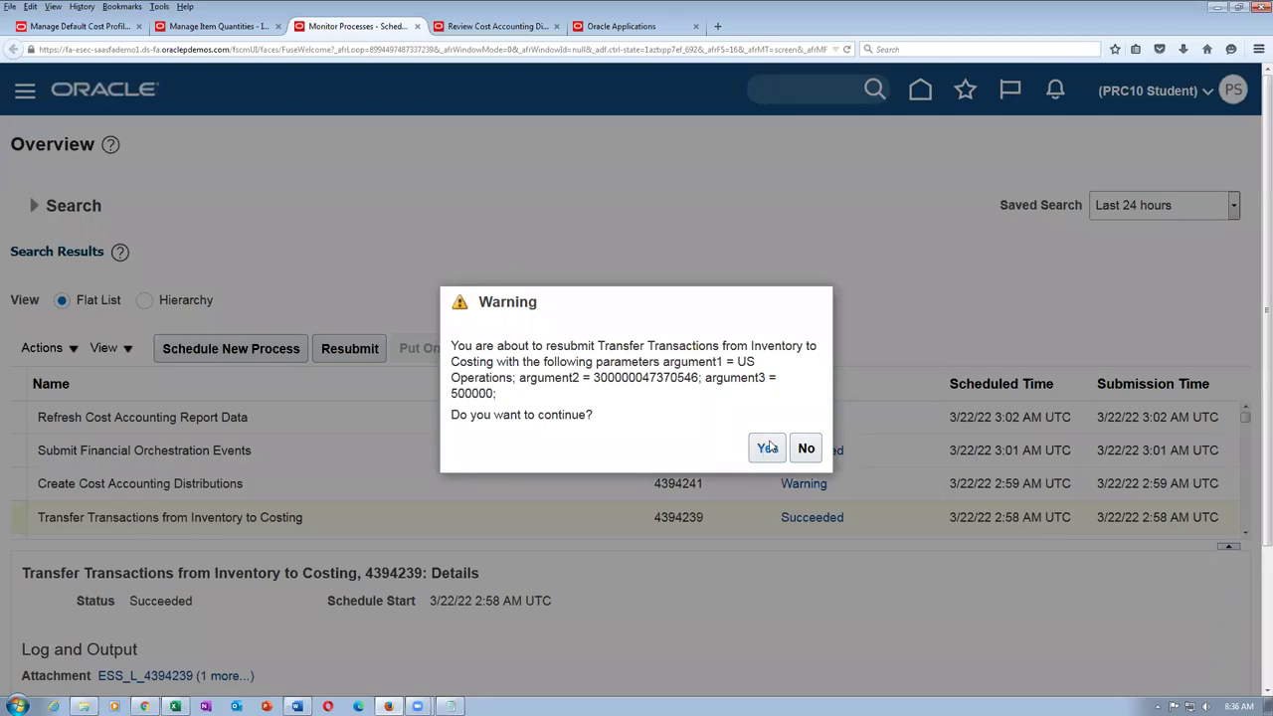
pyautogui.click(770, 449)
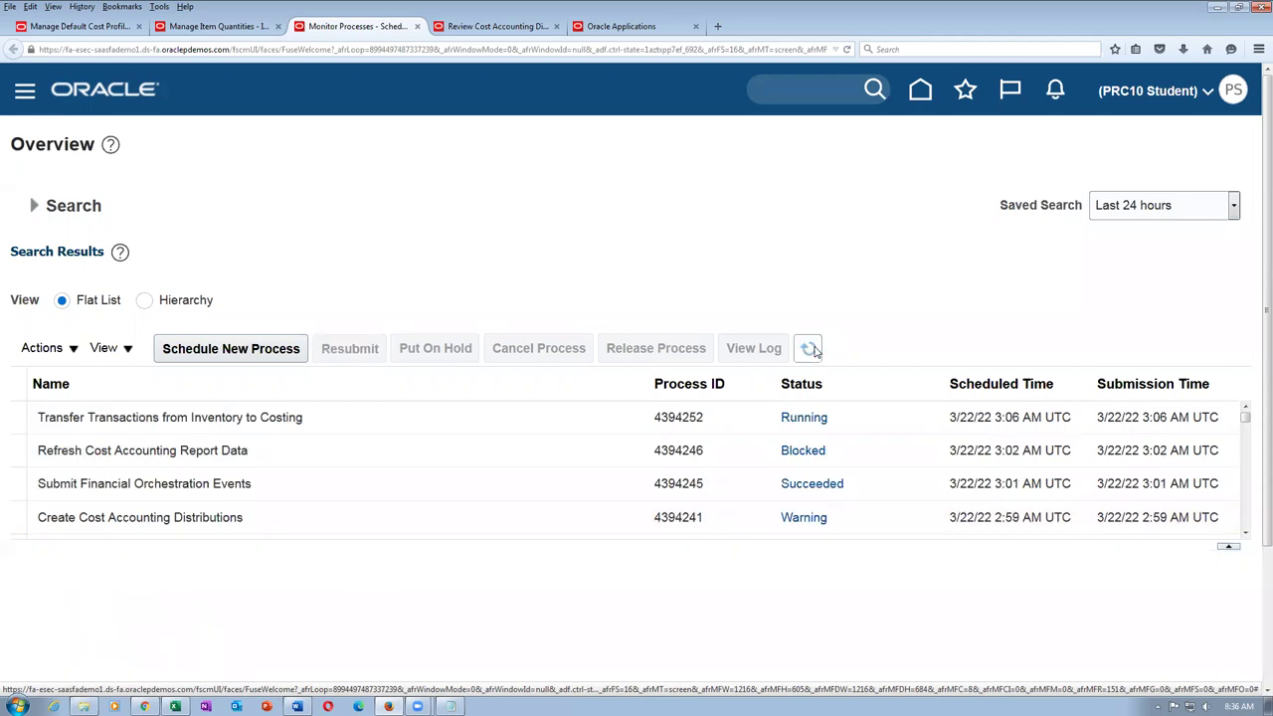
# Refresh until run 4394252 shows Succeeded, then return to Review Cost Accounting Distributions.
pyautogui.click(811, 349)
pyautogui.click(811, 350)
pyautogui.click(810, 350)
pyautogui.click(814, 351)
pyautogui.click(813, 351)
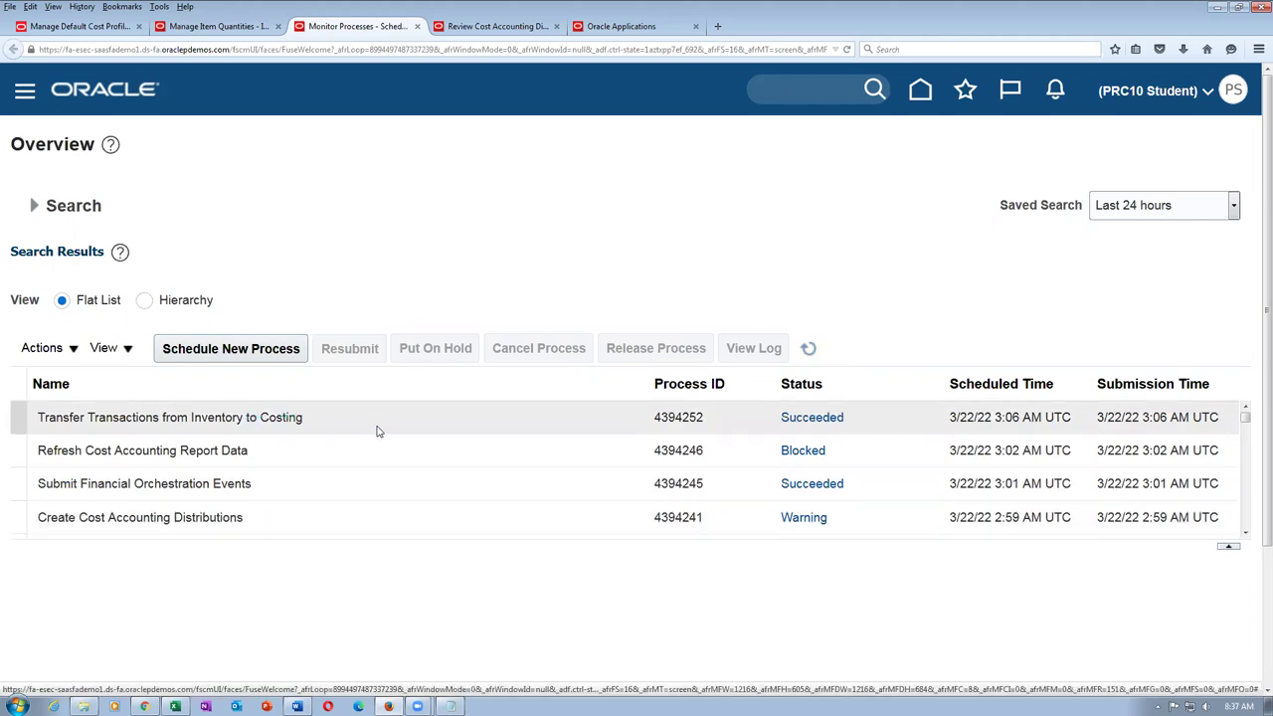
pyautogui.click(457, 22)
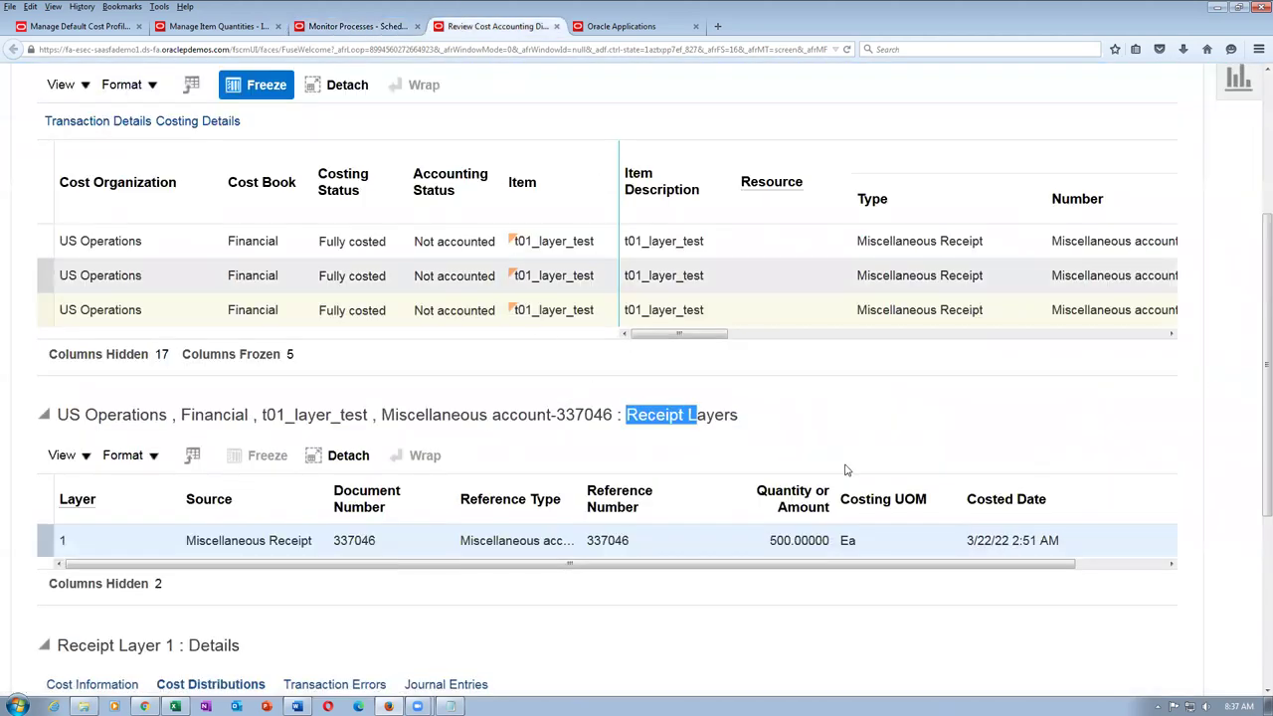
# Search the Create Cost Accounting Distributions run controls for t01.
pyautogui.scroll(5, 1255, 391)
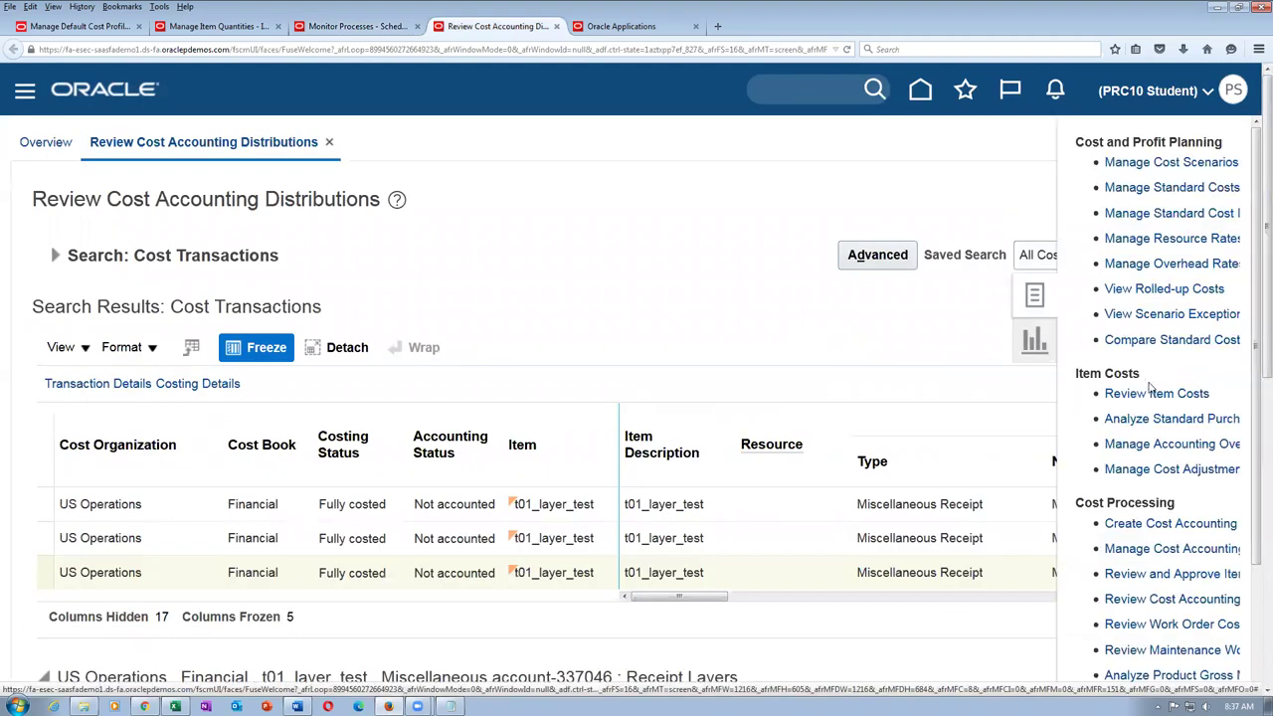
pyautogui.click(1144, 550)
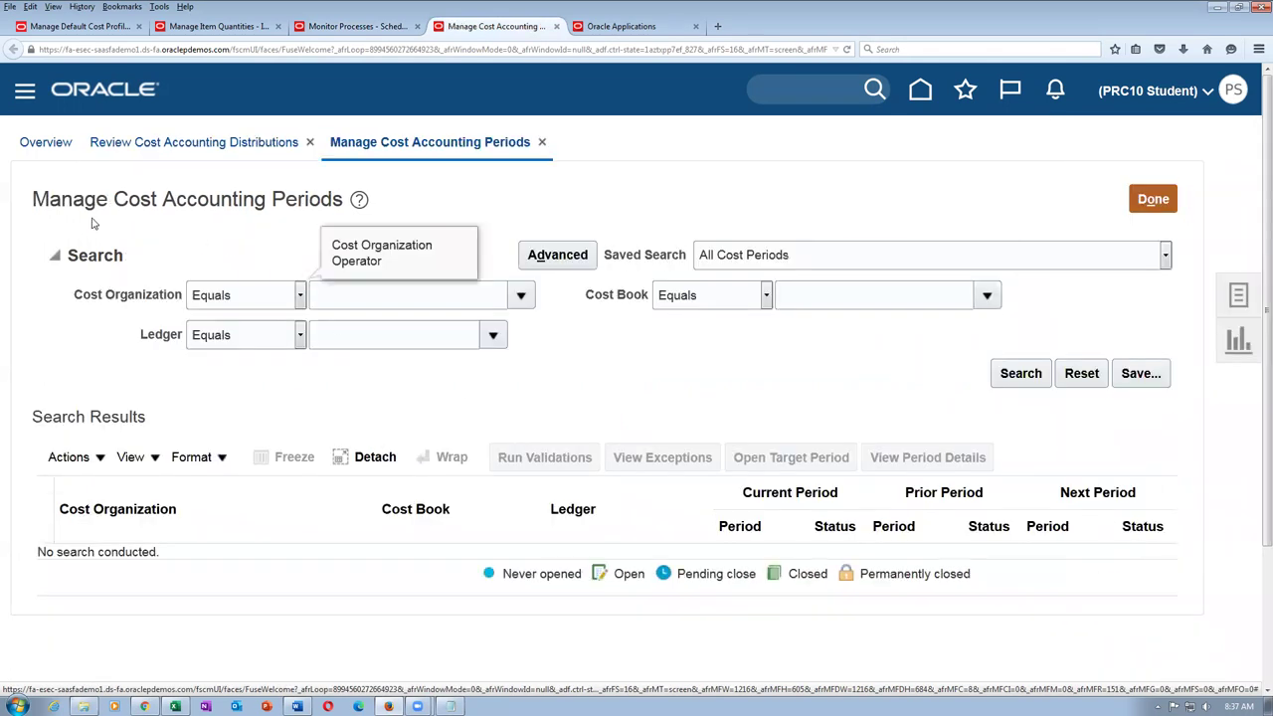
pyautogui.click(1154, 200)
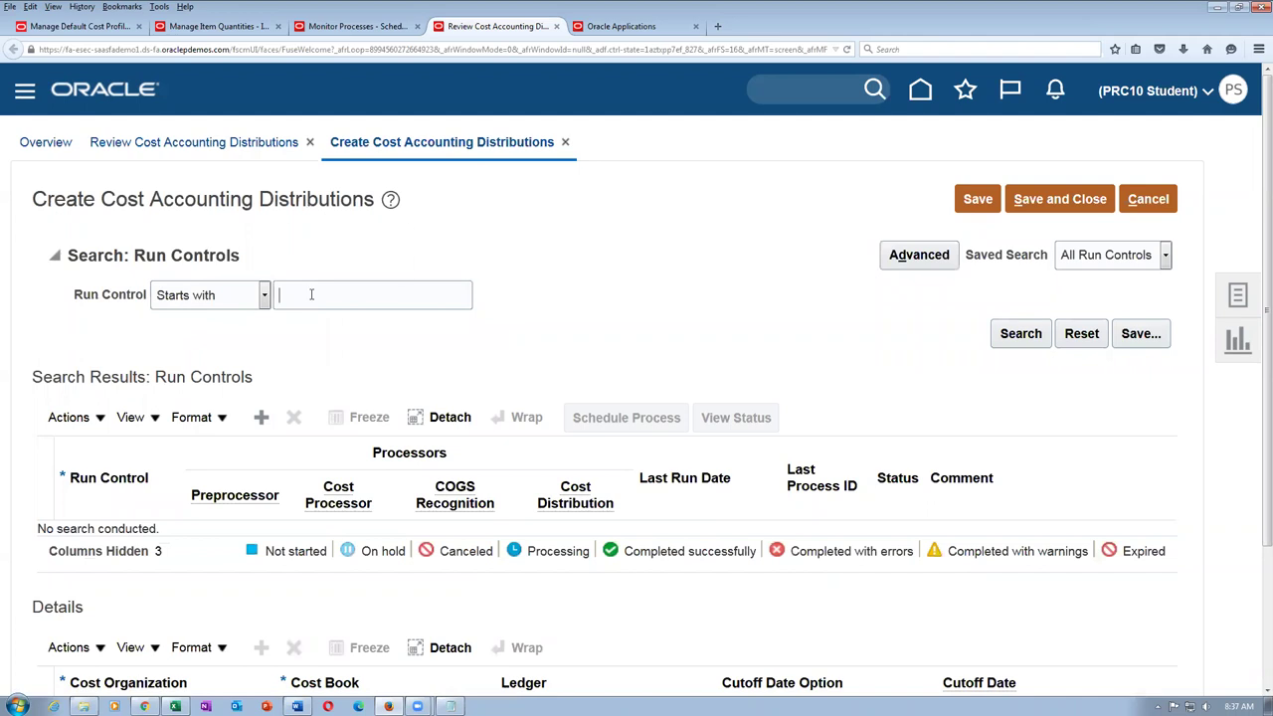
pyautogui.write('t01')
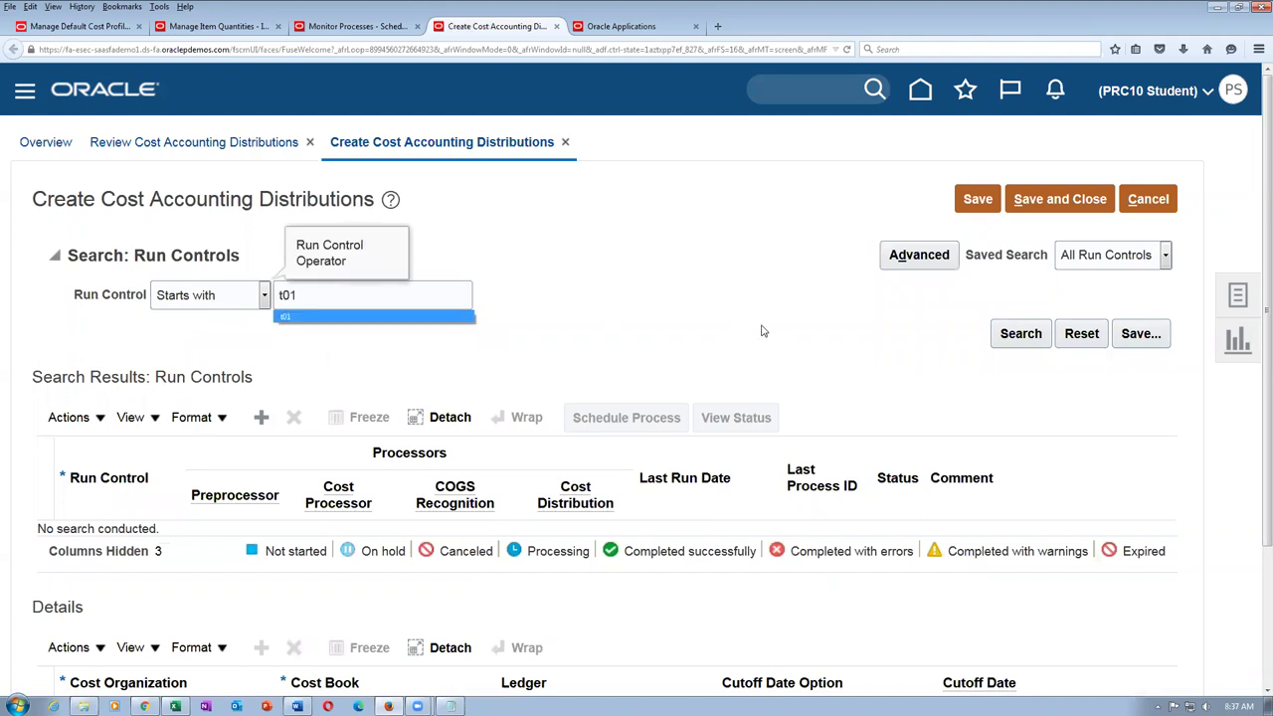
pyautogui.click(1020, 340)
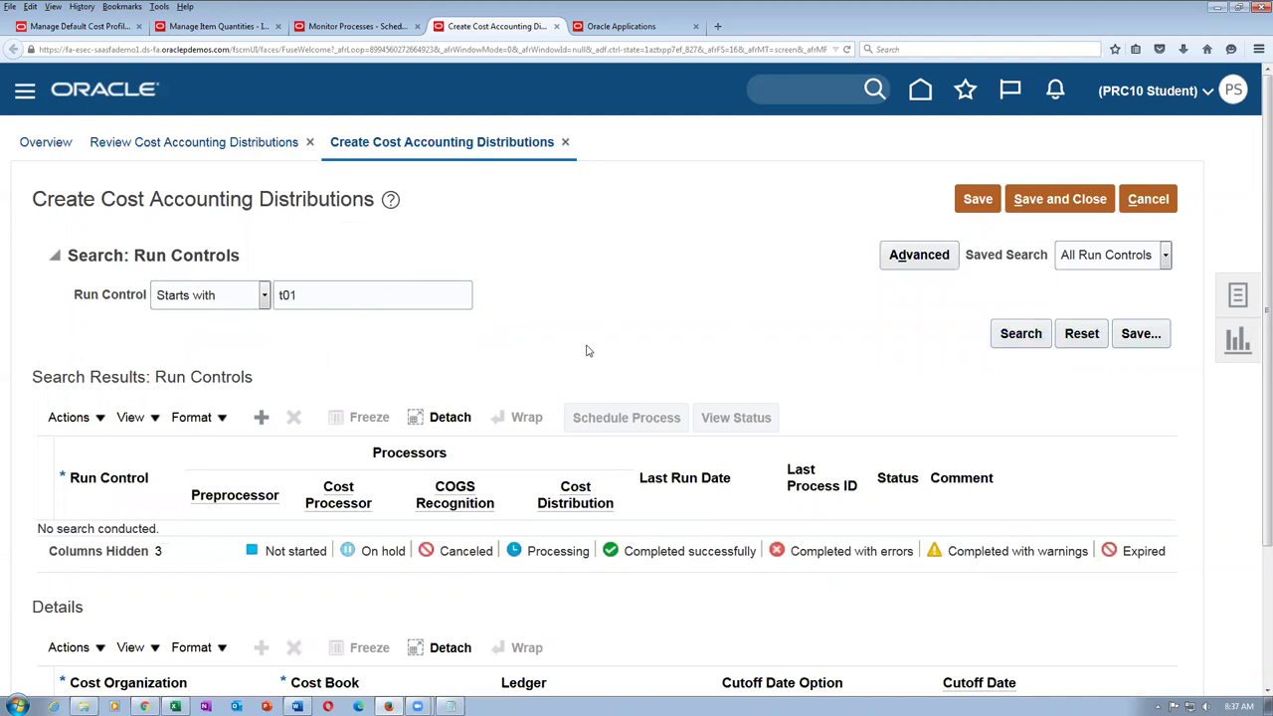
# Schedule and submit t01_run_control, acknowledge the confirmation, and go to Monitor Processes.
pyautogui.scroll(-3, 597, 513)
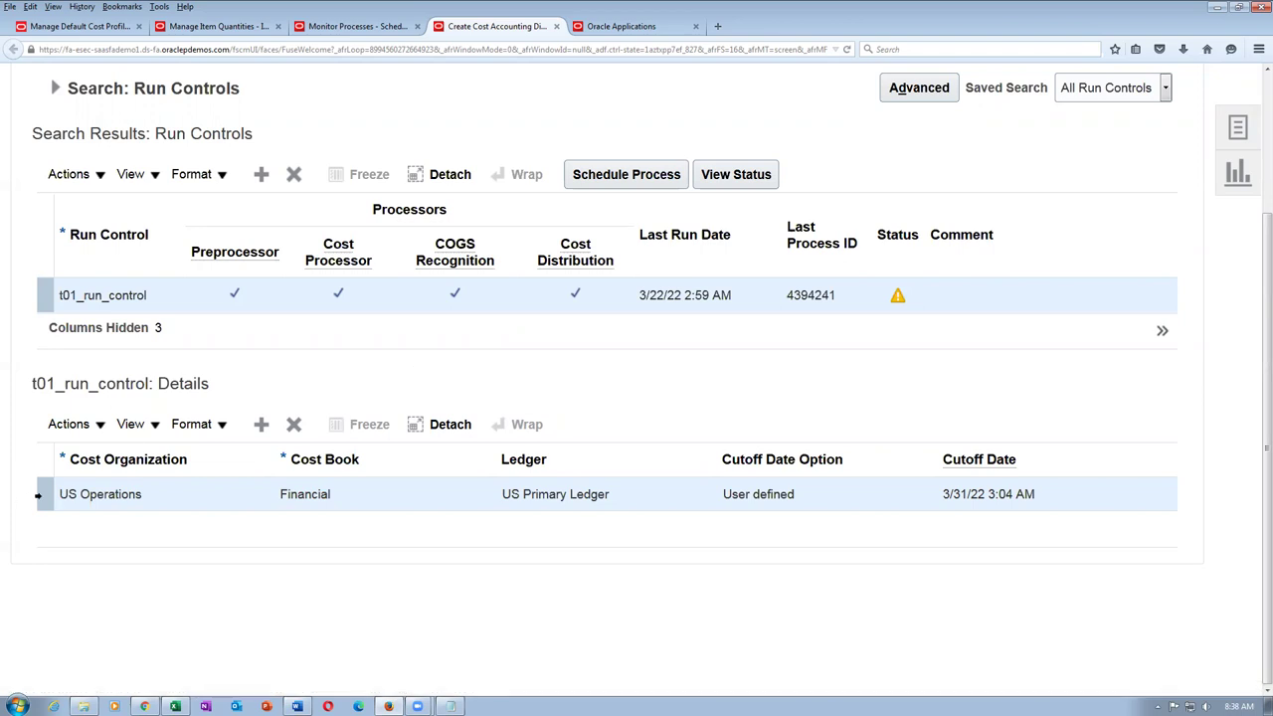
pyautogui.scroll(2, 543, 397)
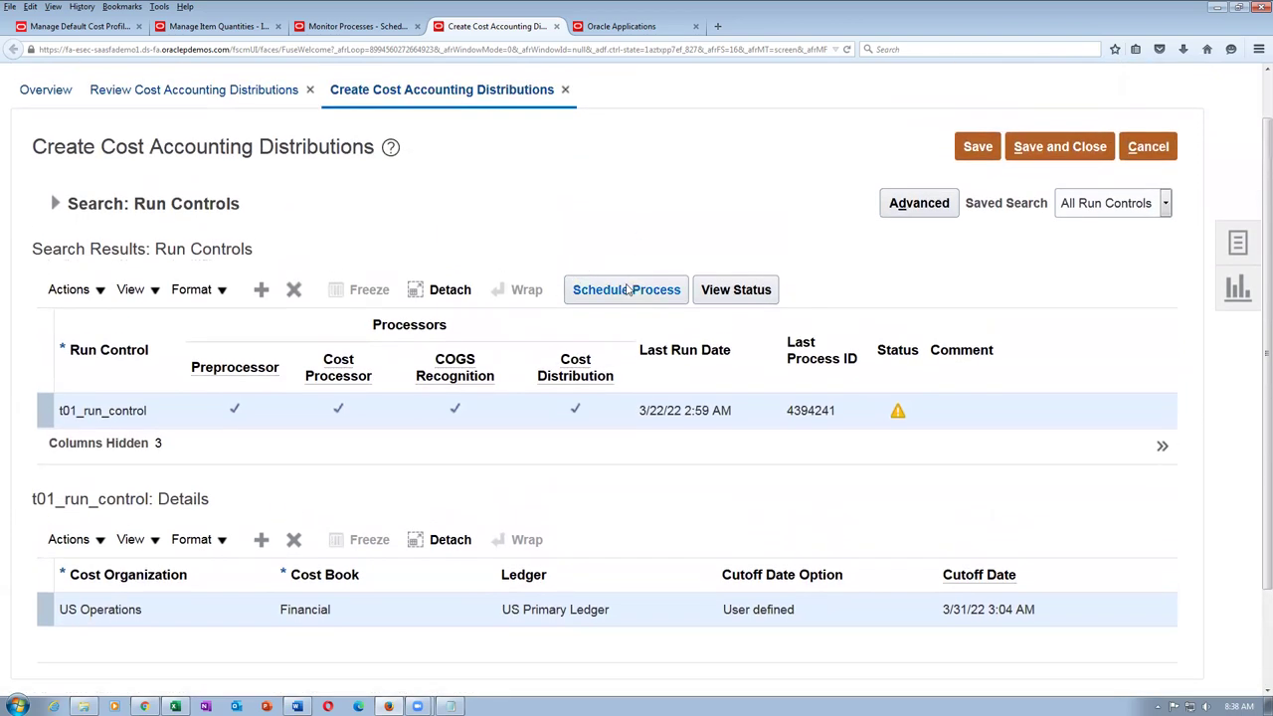
pyautogui.click(627, 288)
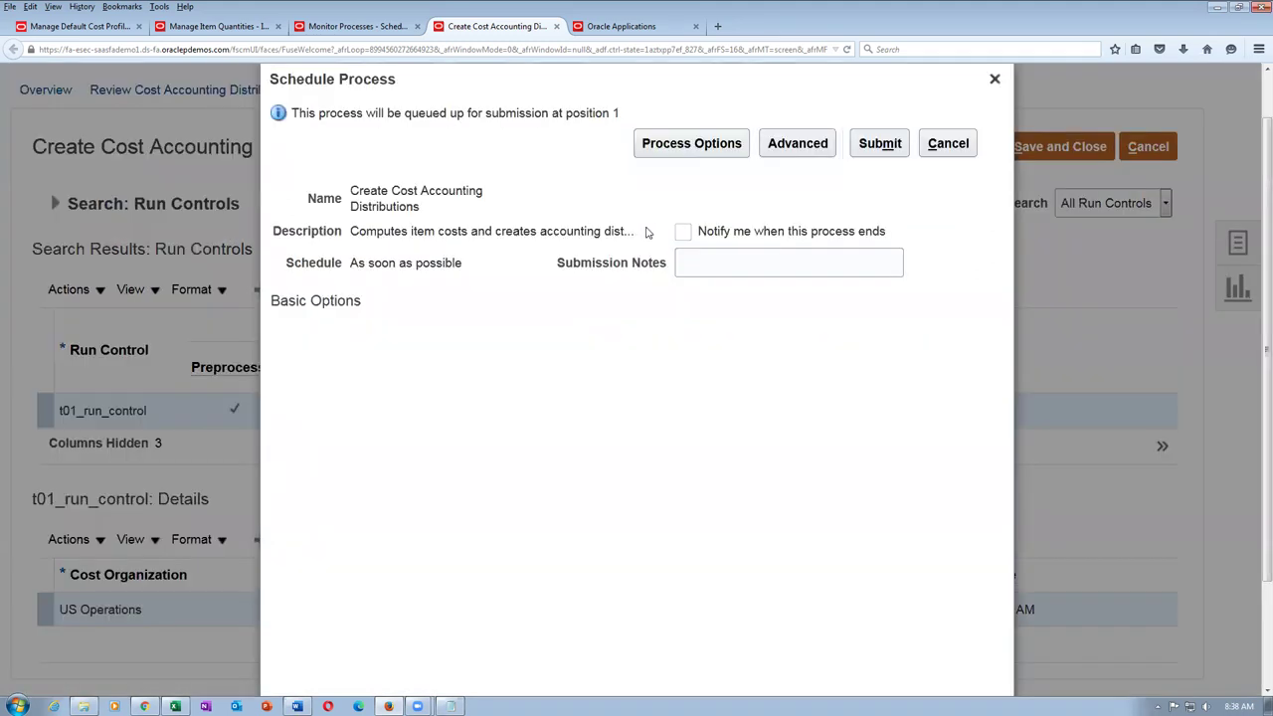
pyautogui.click(880, 143)
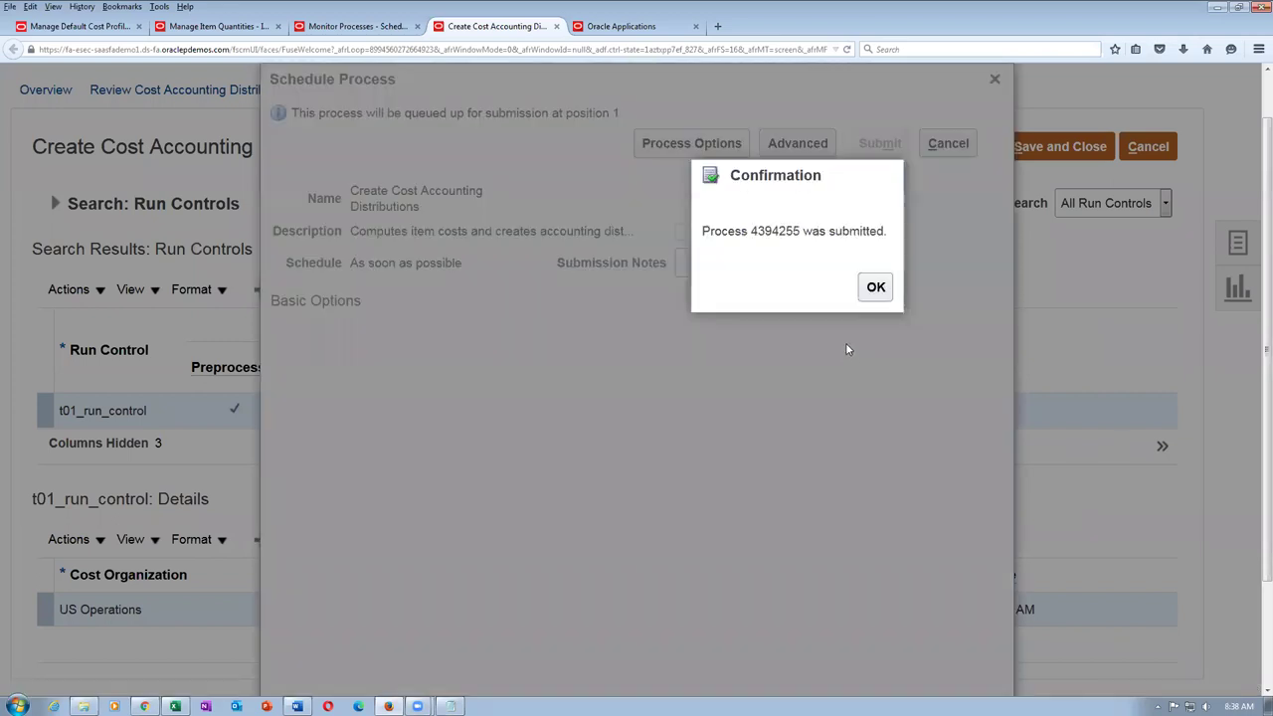
pyautogui.click(875, 288)
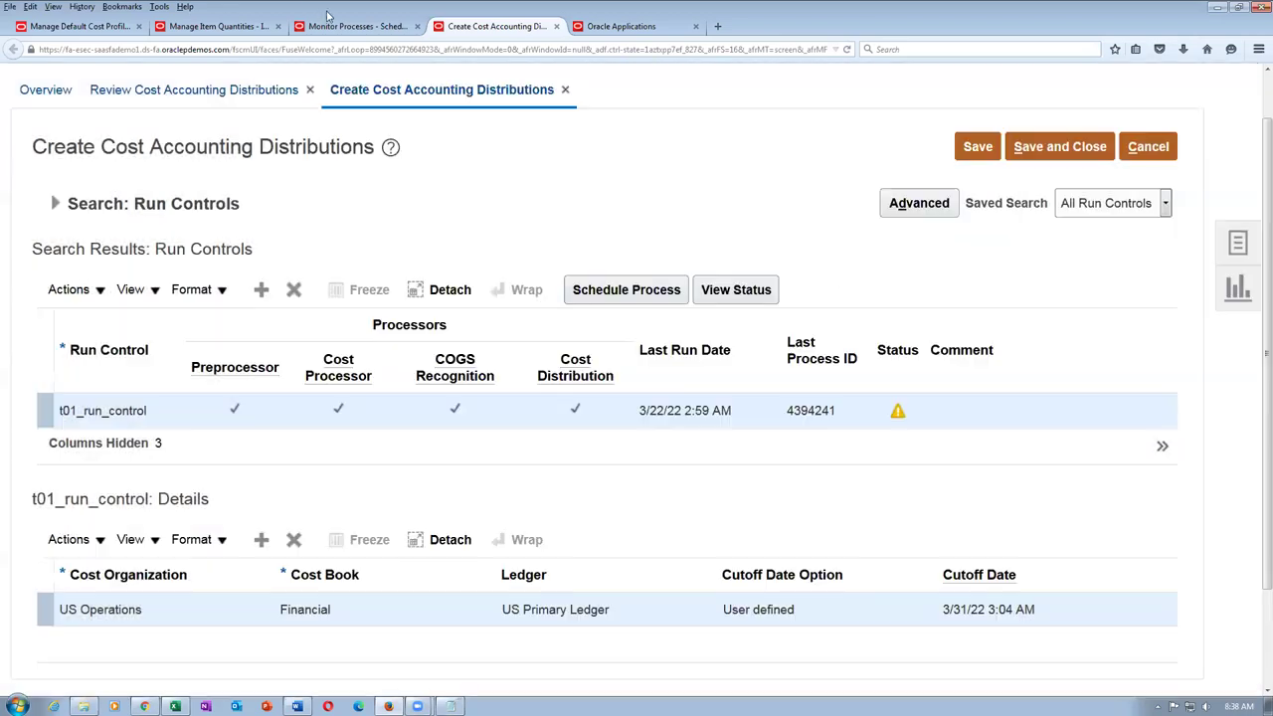
pyautogui.click(319, 24)
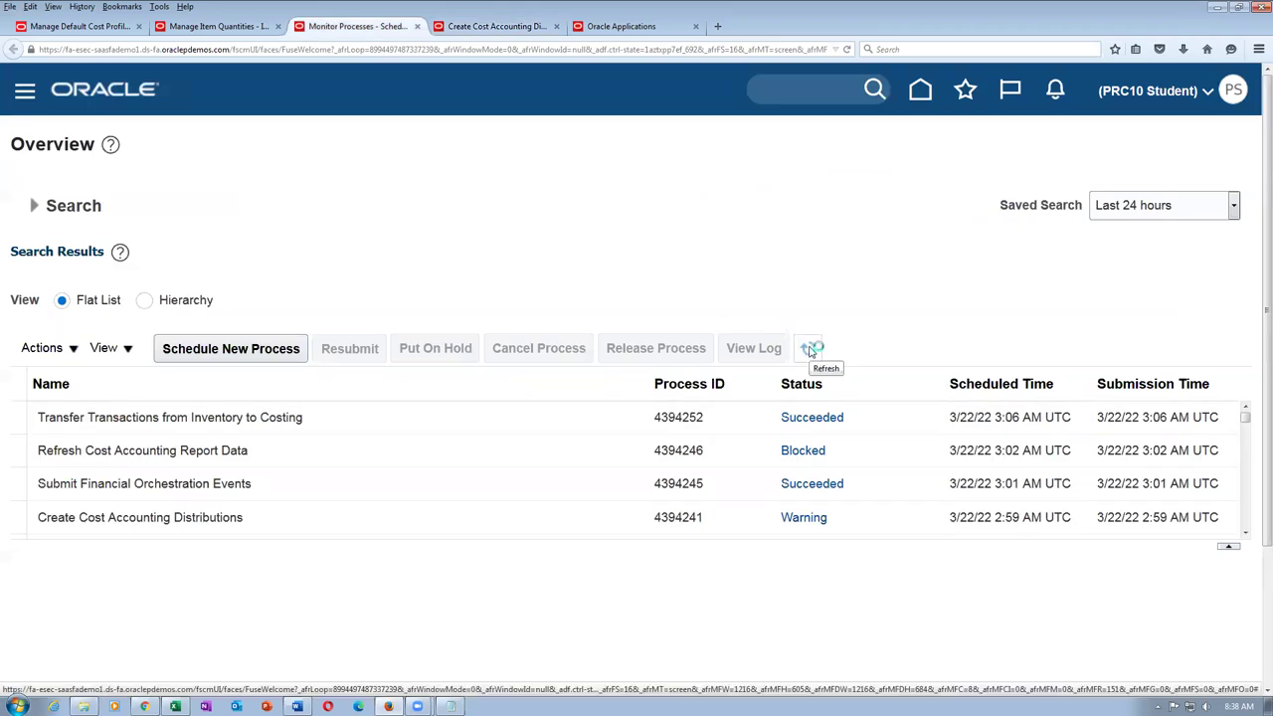
# Refresh the process list until run 4394255 appears as Running.
pyautogui.click(811, 350)
pyautogui.click(811, 349)
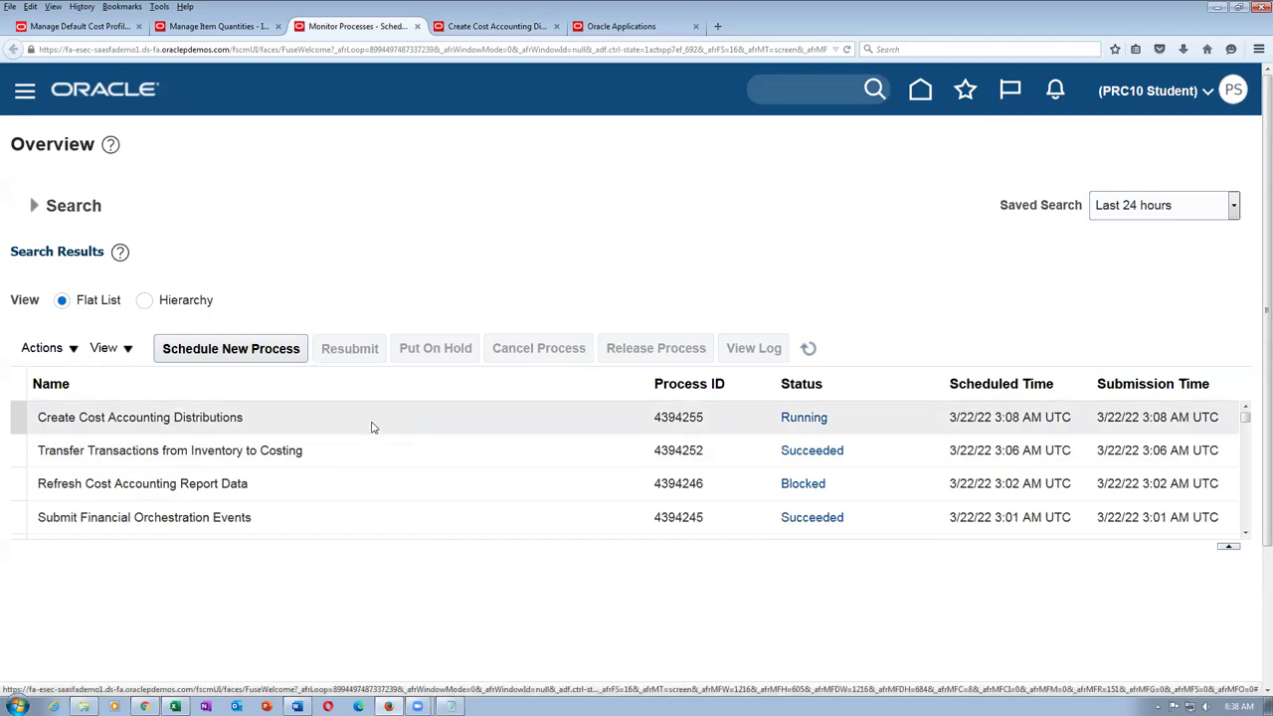
pyautogui.click(809, 348)
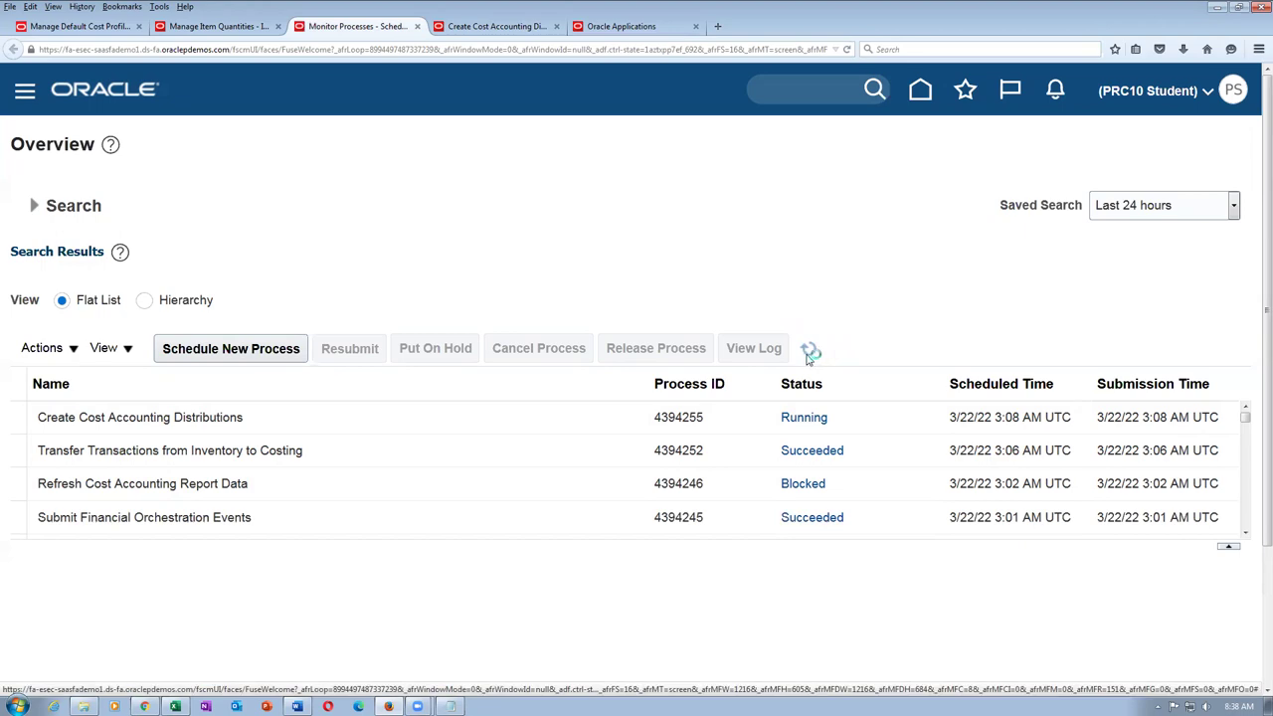
# In the FIFO workbook, review the formula behind Customer A's 77500 total cost.
pyautogui.hotkey('alt', 'Tab')
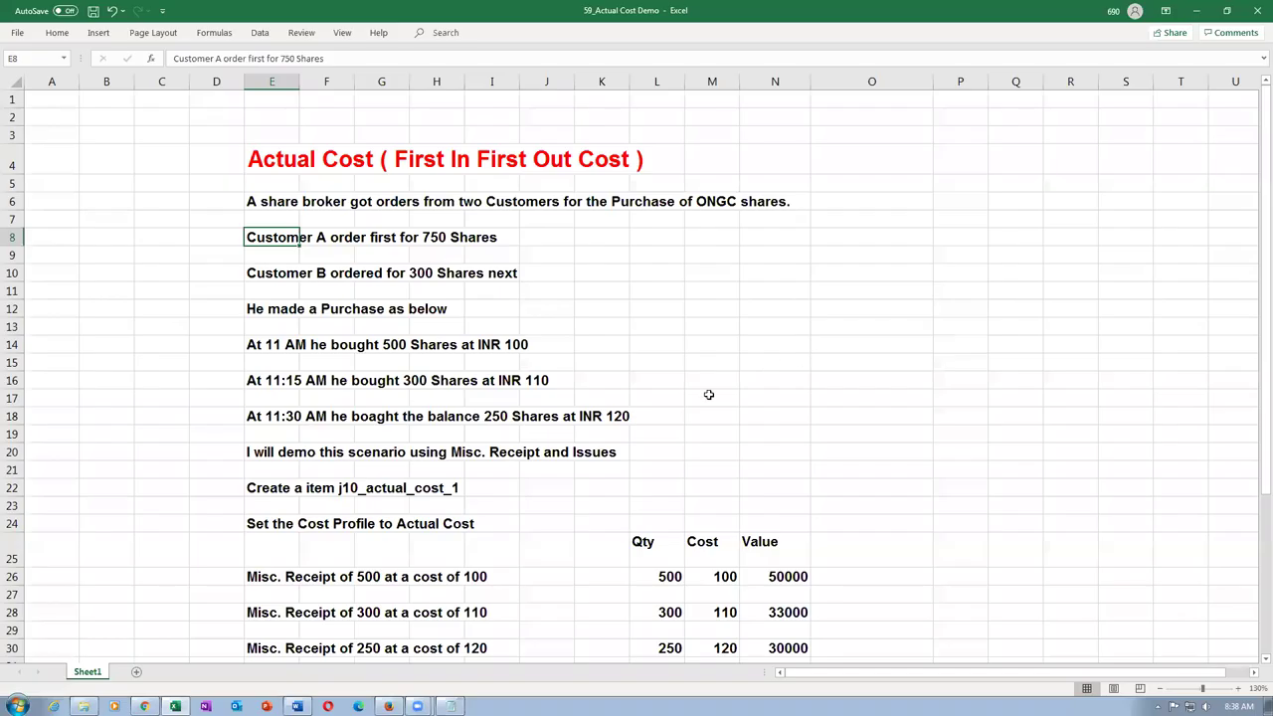
pyautogui.scroll(-3, 667, 428)
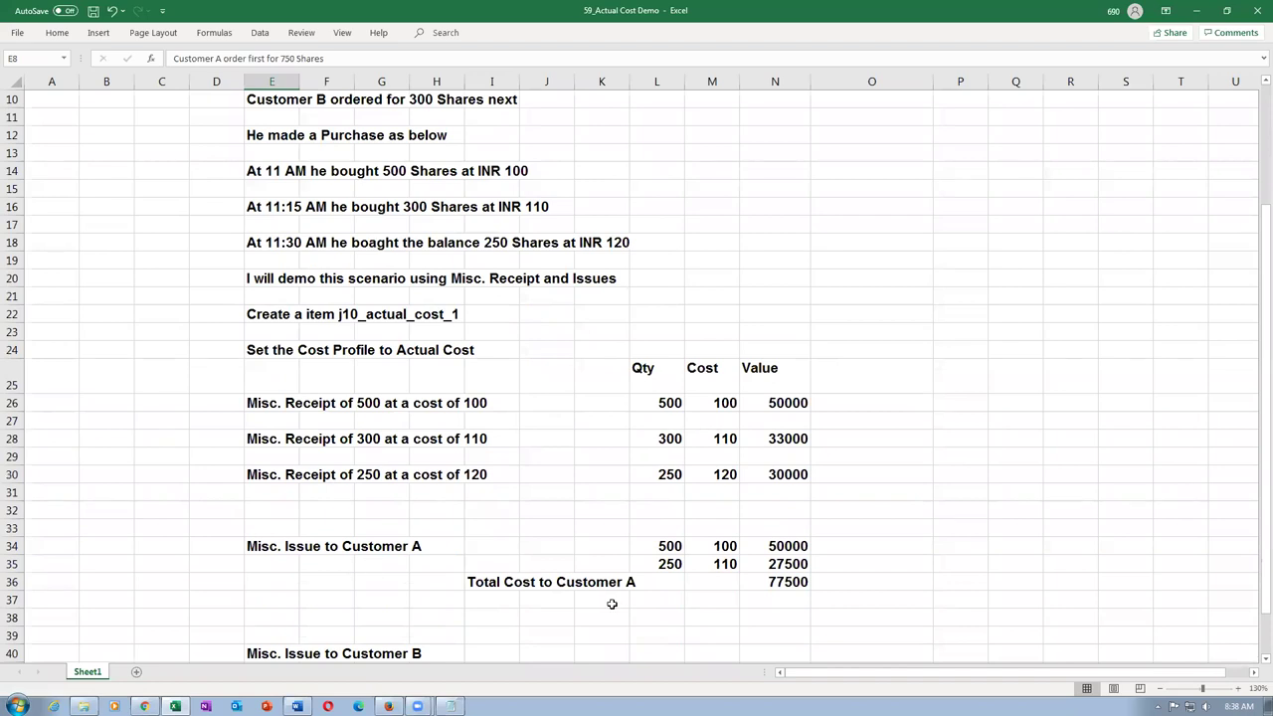
pyautogui.click(546, 585)
pyautogui.click(782, 587)
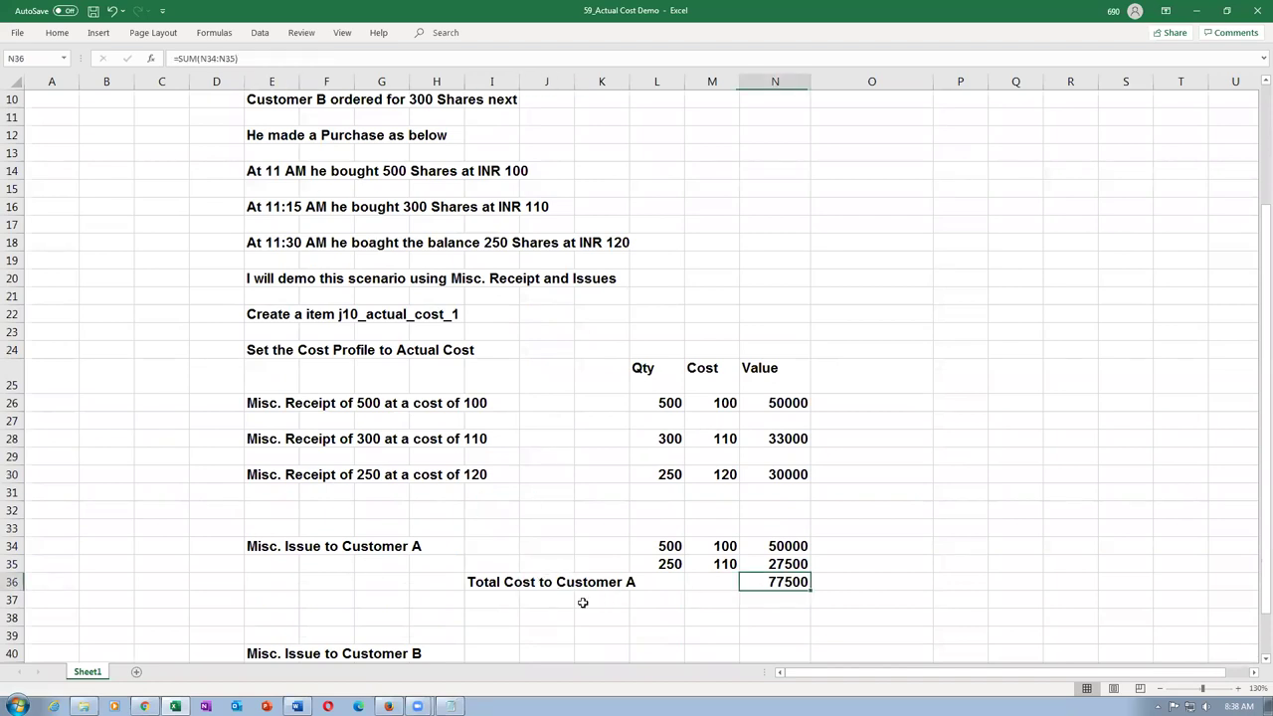
pyautogui.click(292, 548)
# Compare receipt quantities with the 500 at 100 and 250 at 110 issue lines and their total.
pyautogui.scroll(-2, 368, 565)
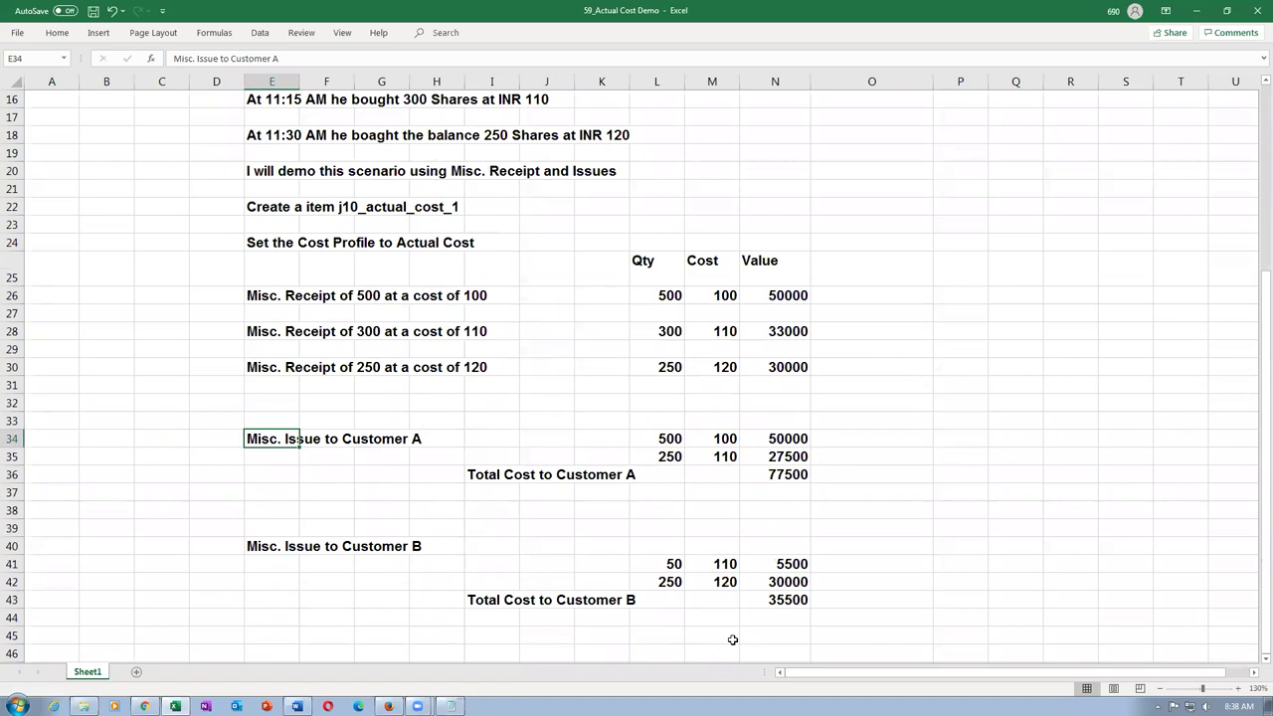
pyautogui.click(658, 297)
pyautogui.click(659, 439)
pyautogui.click(645, 332)
pyautogui.click(664, 455)
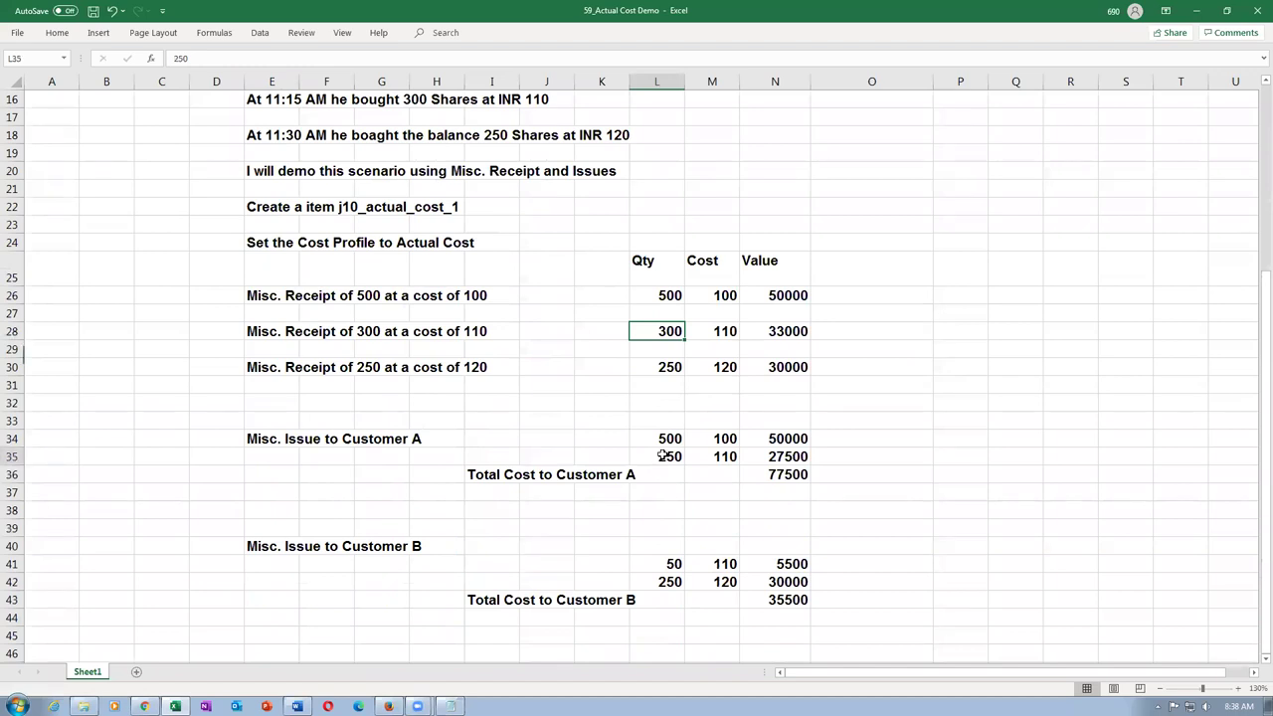
pyautogui.moveTo(661, 438); pyautogui.dragTo(791, 440)
pyautogui.moveTo(665, 457); pyautogui.dragTo(786, 458)
pyautogui.click(770, 476)
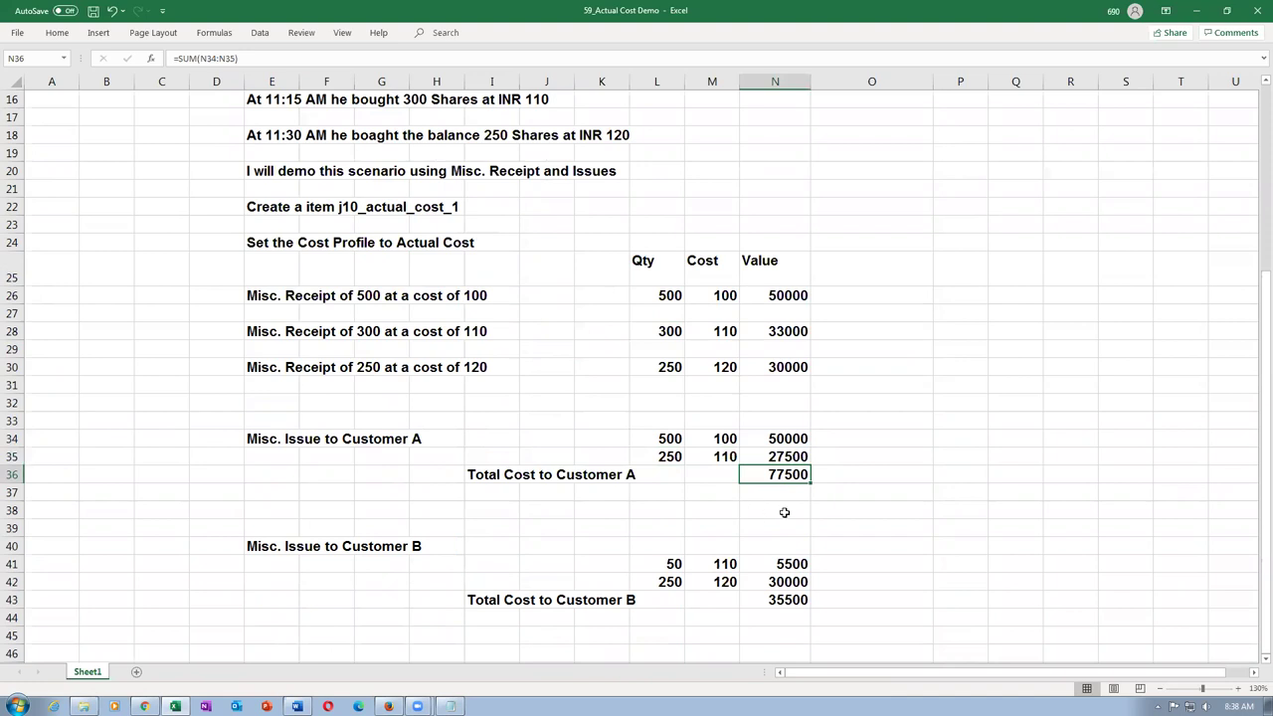
# Open 03_Asset_Expense_Items_Sub_Inventories from Argano SCM Training's Additional_Docs_Records_5 folder.
pyautogui.hotkey('alt', 'Tab')
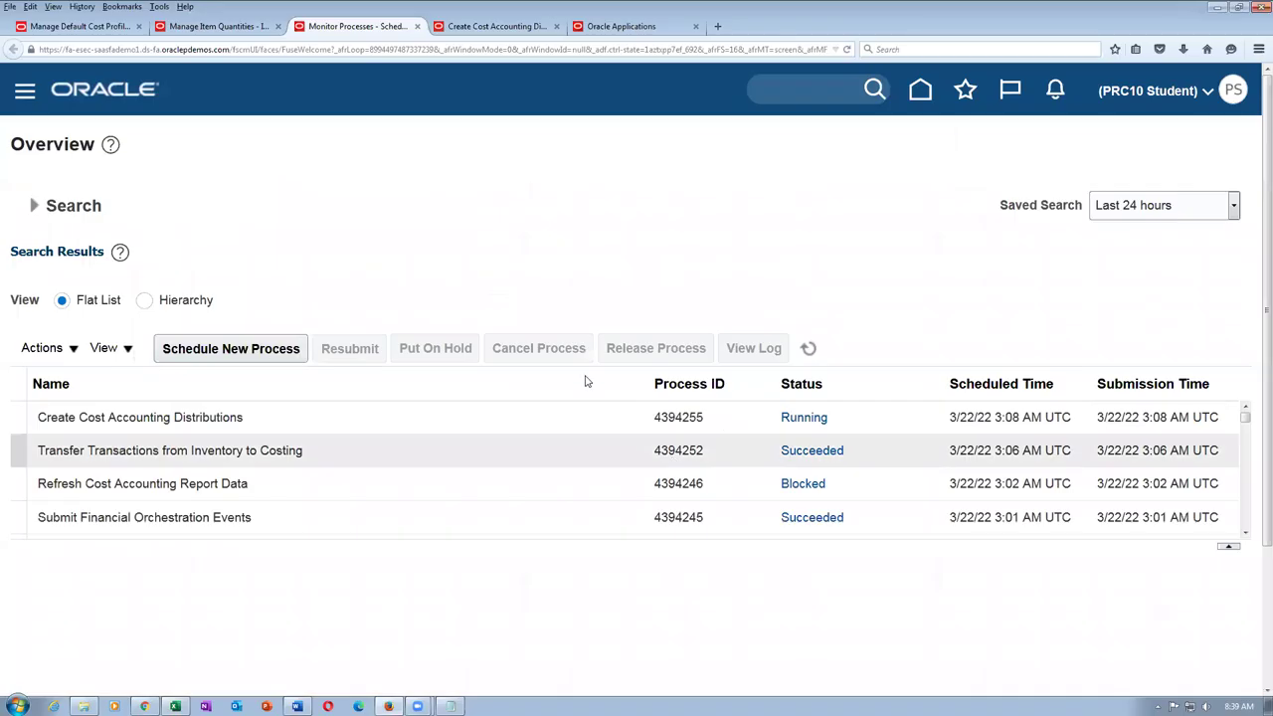
pyautogui.click(84, 706)
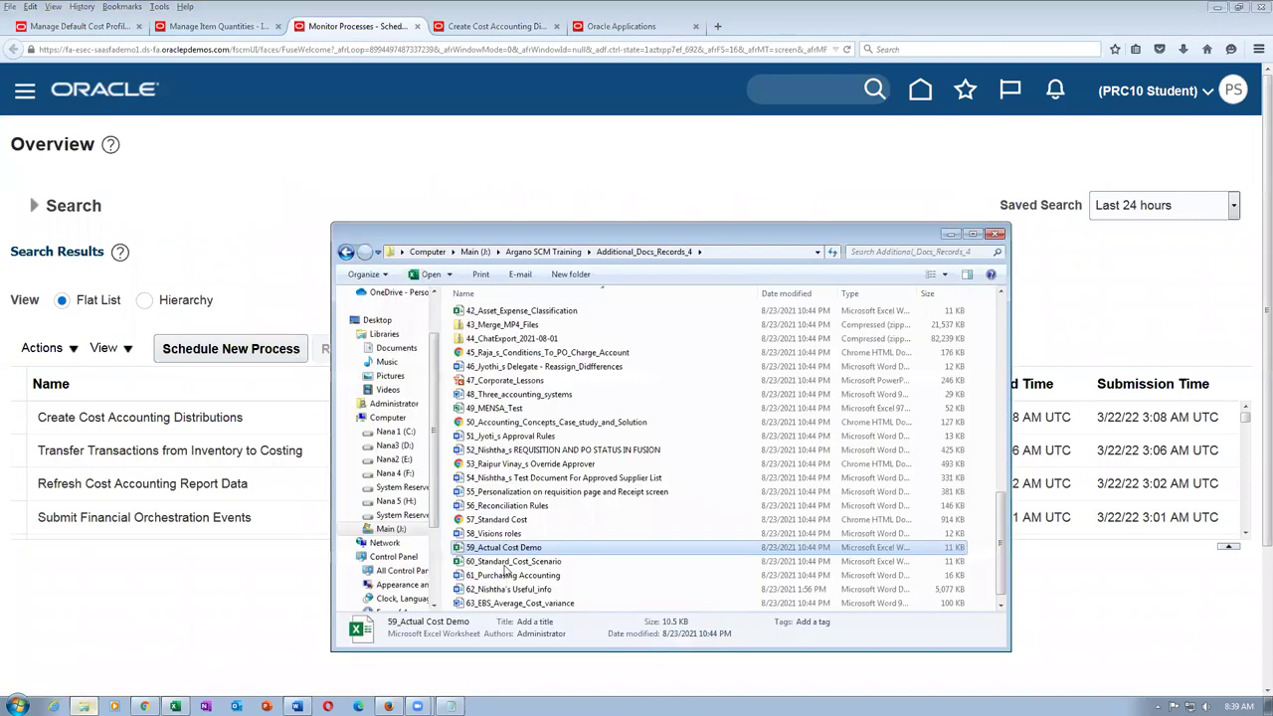
pyautogui.click(546, 253)
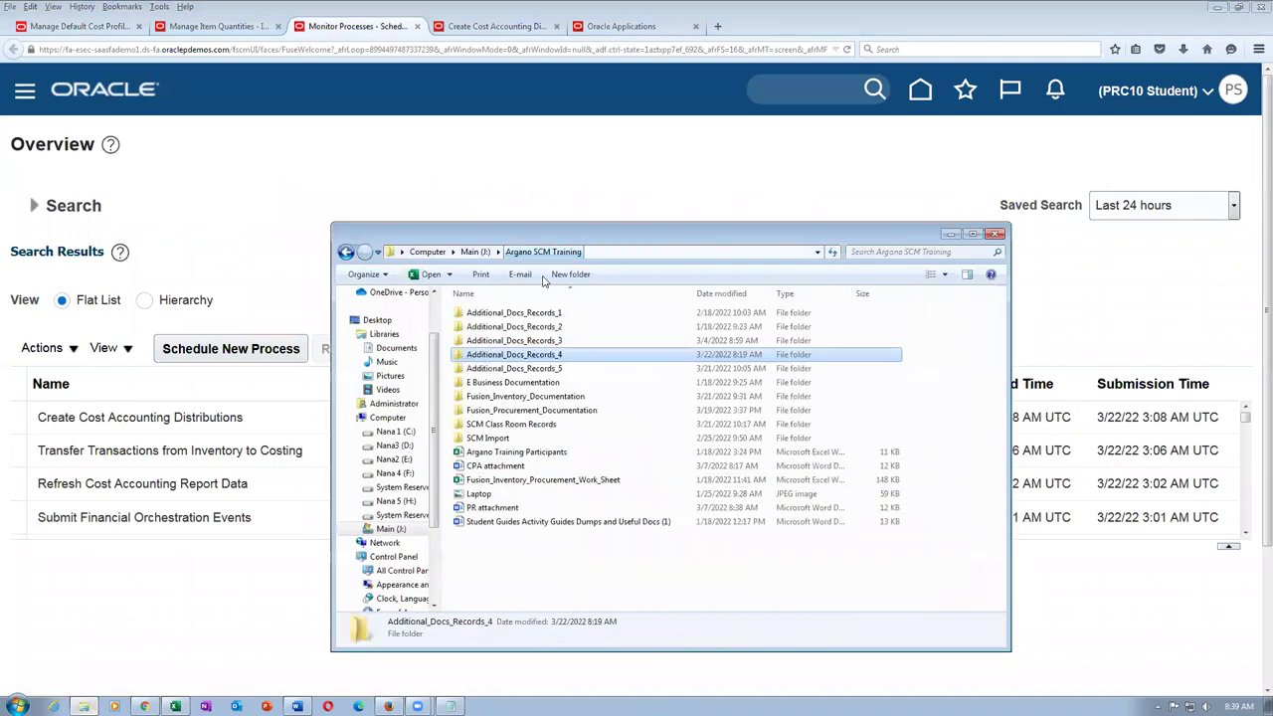
pyautogui.doubleClick(514, 369)
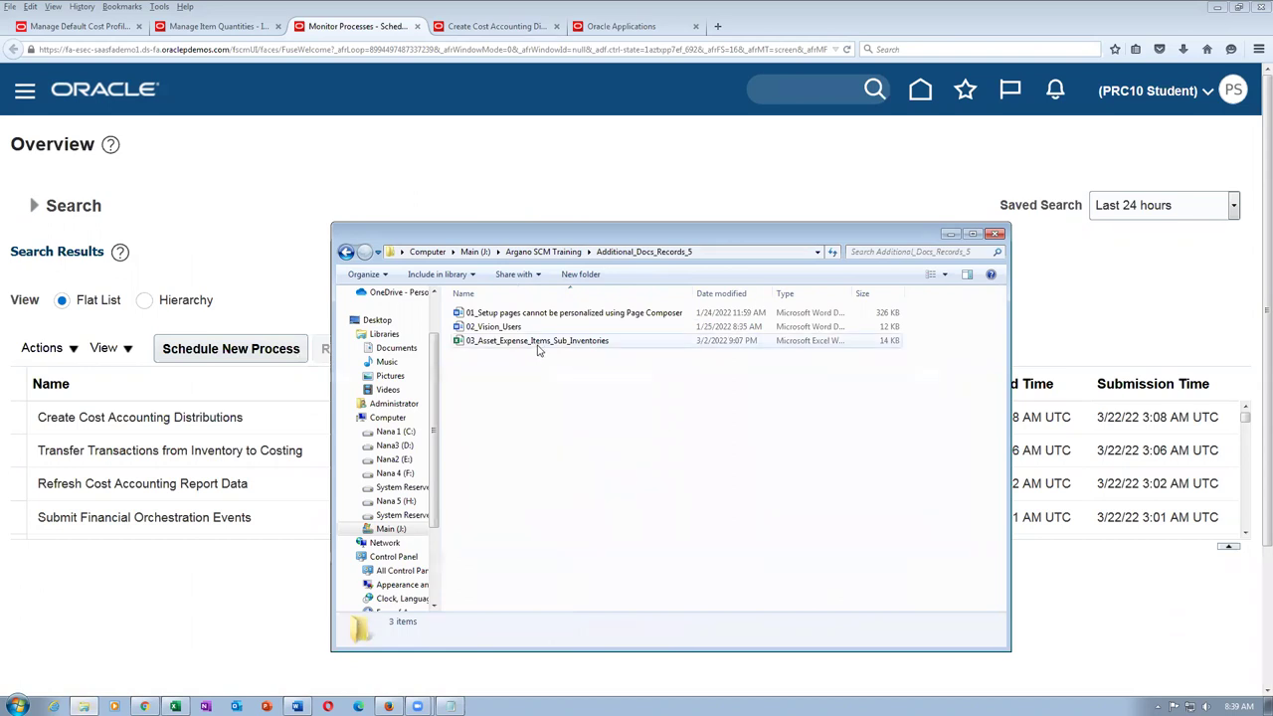
pyautogui.click(537, 342)
pyautogui.doubleClick(538, 342)
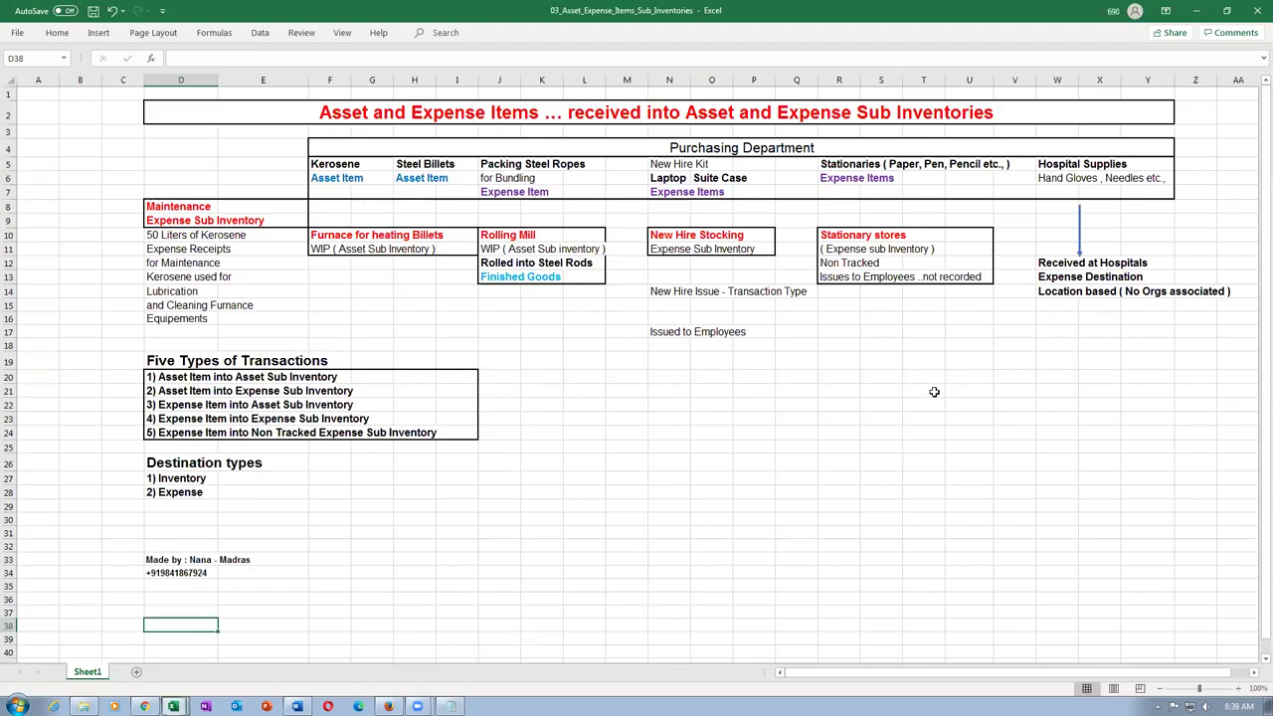
pyautogui.click(971, 460)
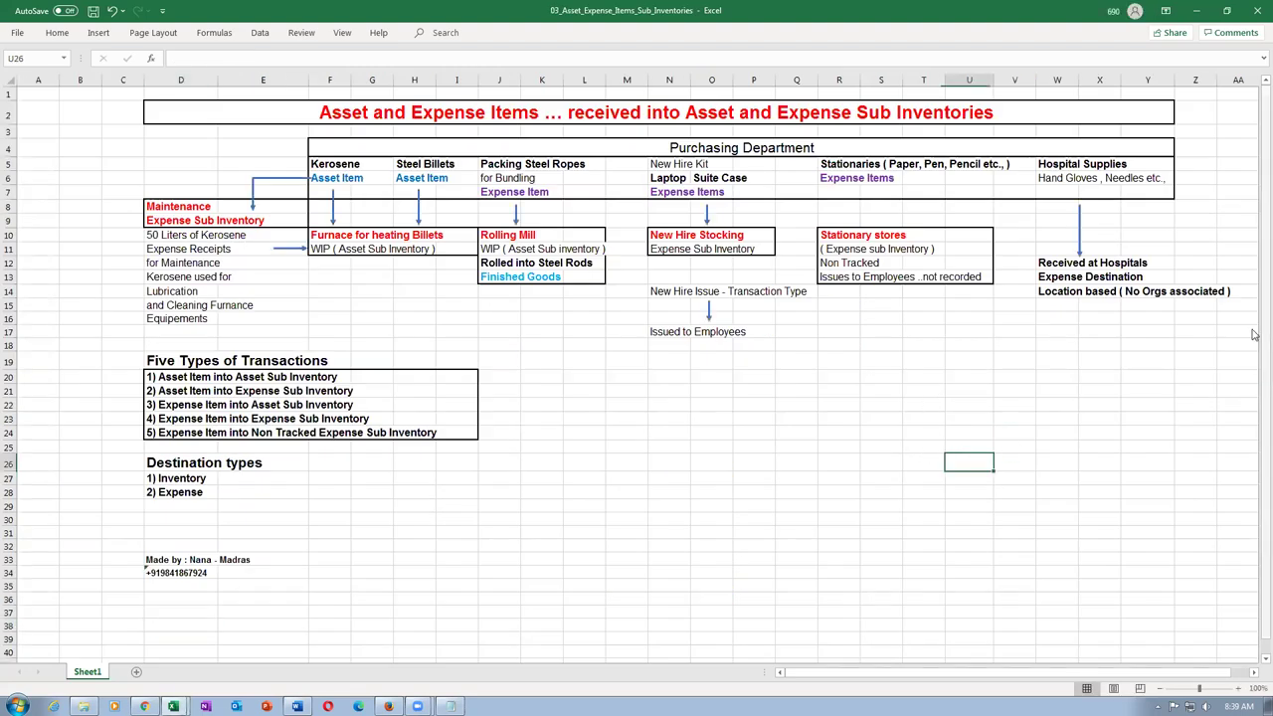
pyautogui.moveTo(1050, 163); pyautogui.dragTo(1048, 175)
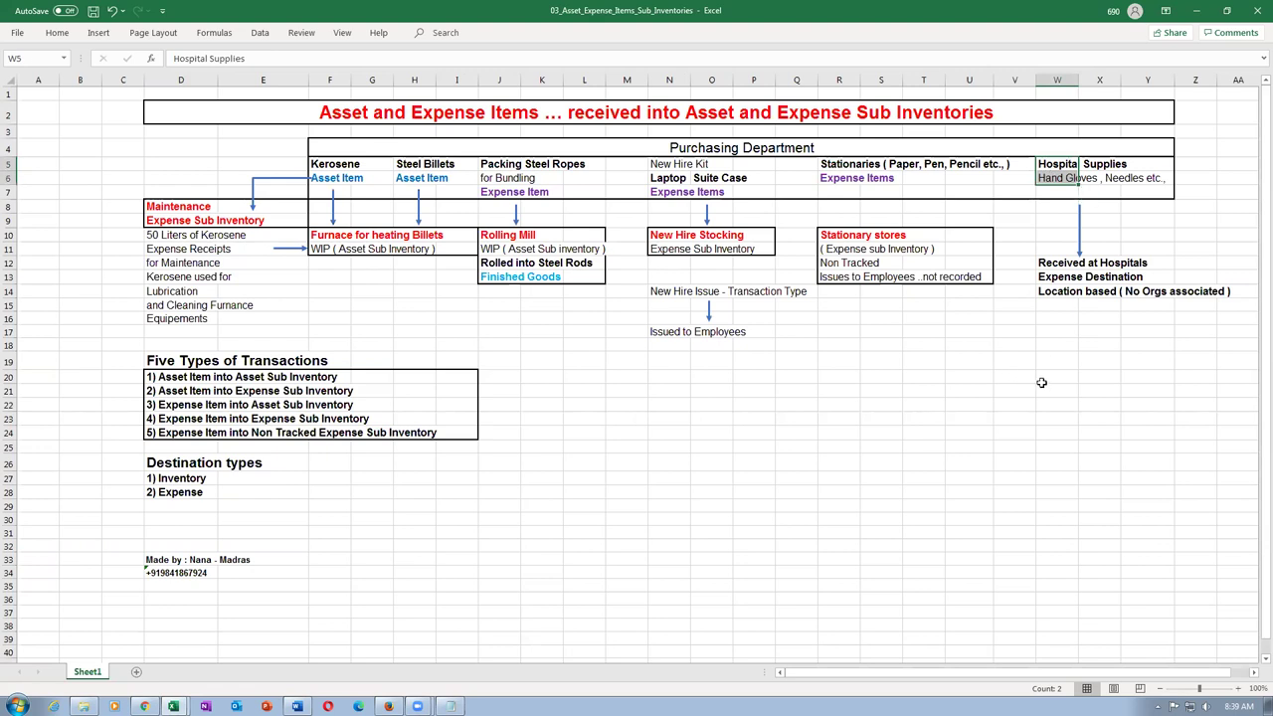
pyautogui.click(1043, 390)
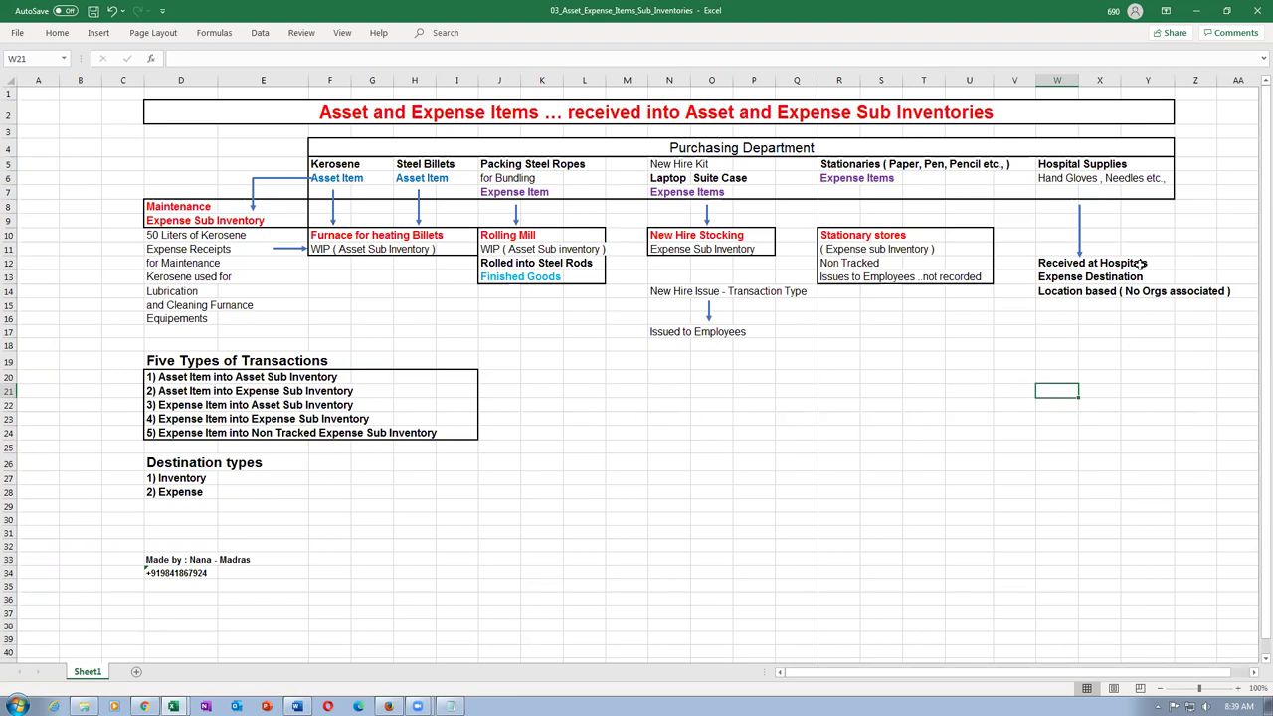
pyautogui.moveTo(1051, 164); pyautogui.dragTo(1051, 163)
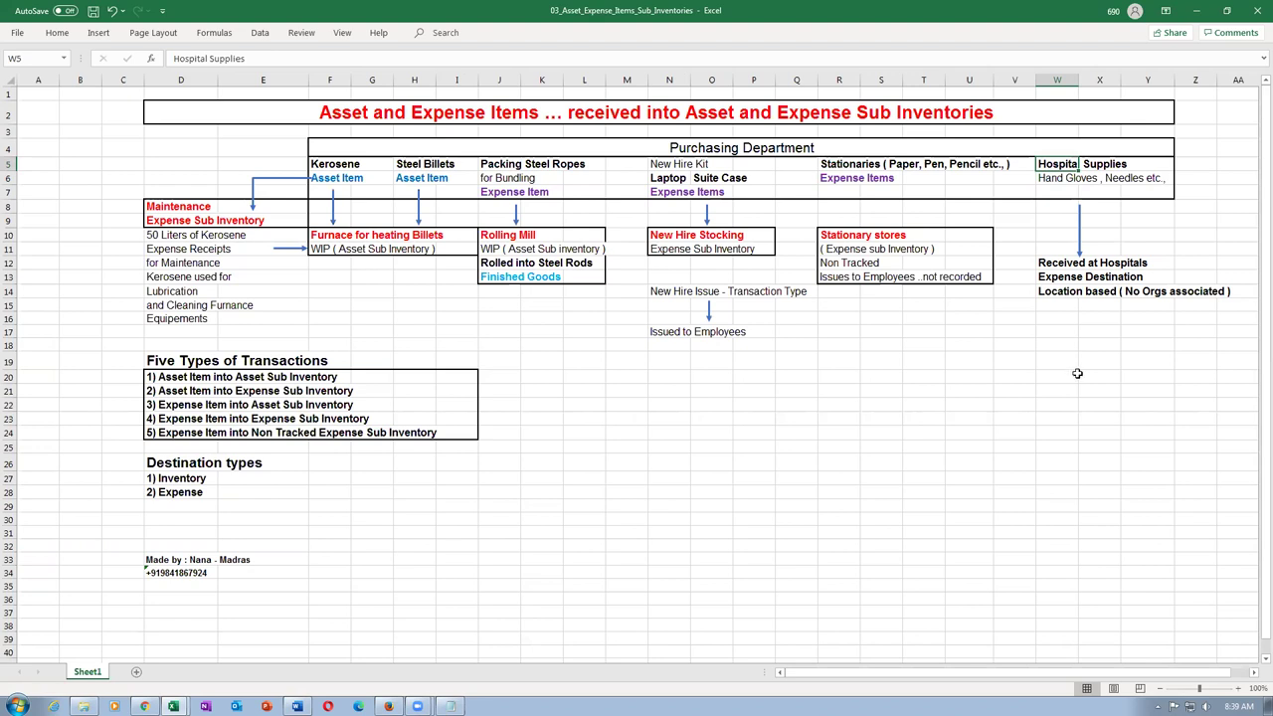
pyautogui.click(1049, 179)
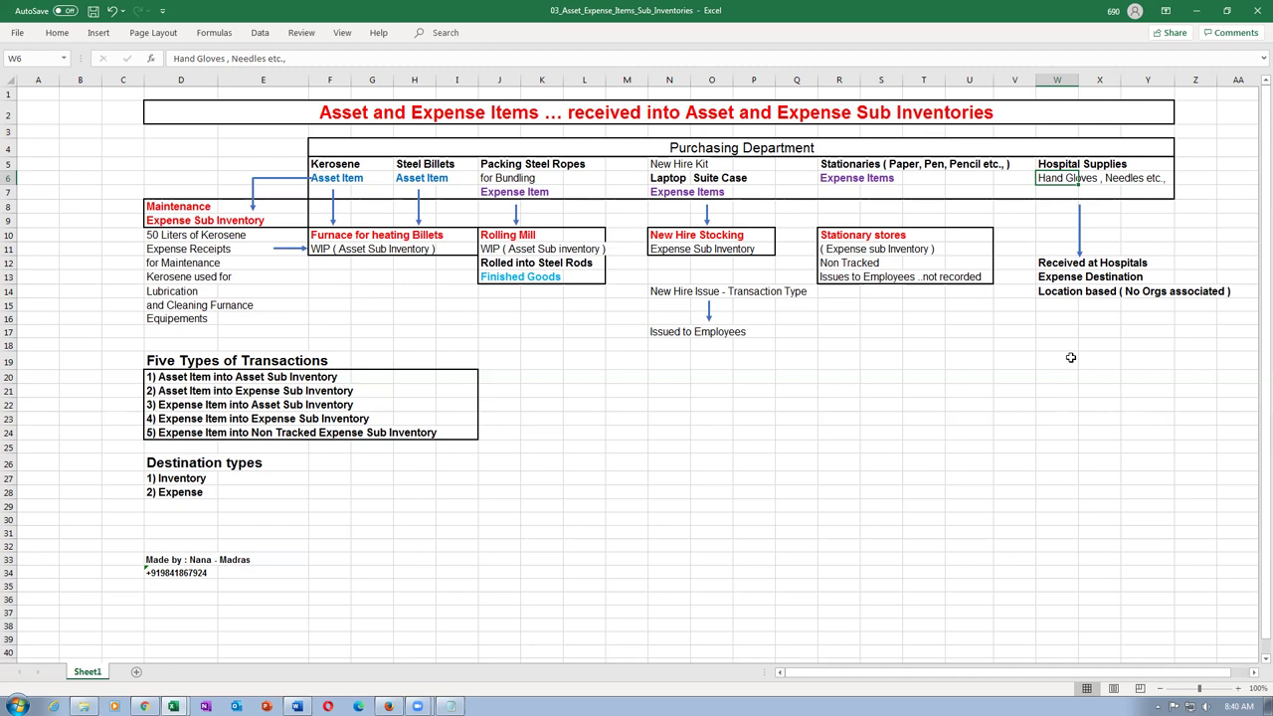
pyautogui.click(1050, 348)
pyautogui.moveTo(1050, 348); pyautogui.dragTo(1048, 262)
pyautogui.click(1043, 278)
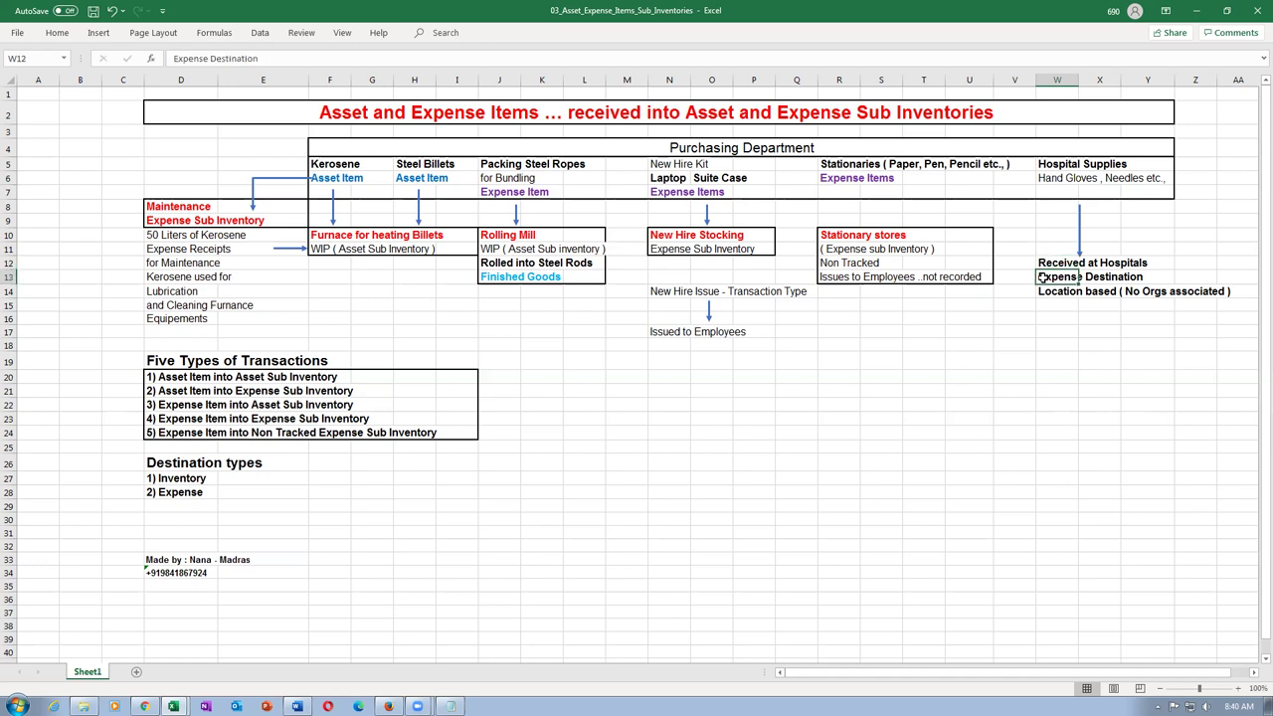
pyautogui.click(1052, 296)
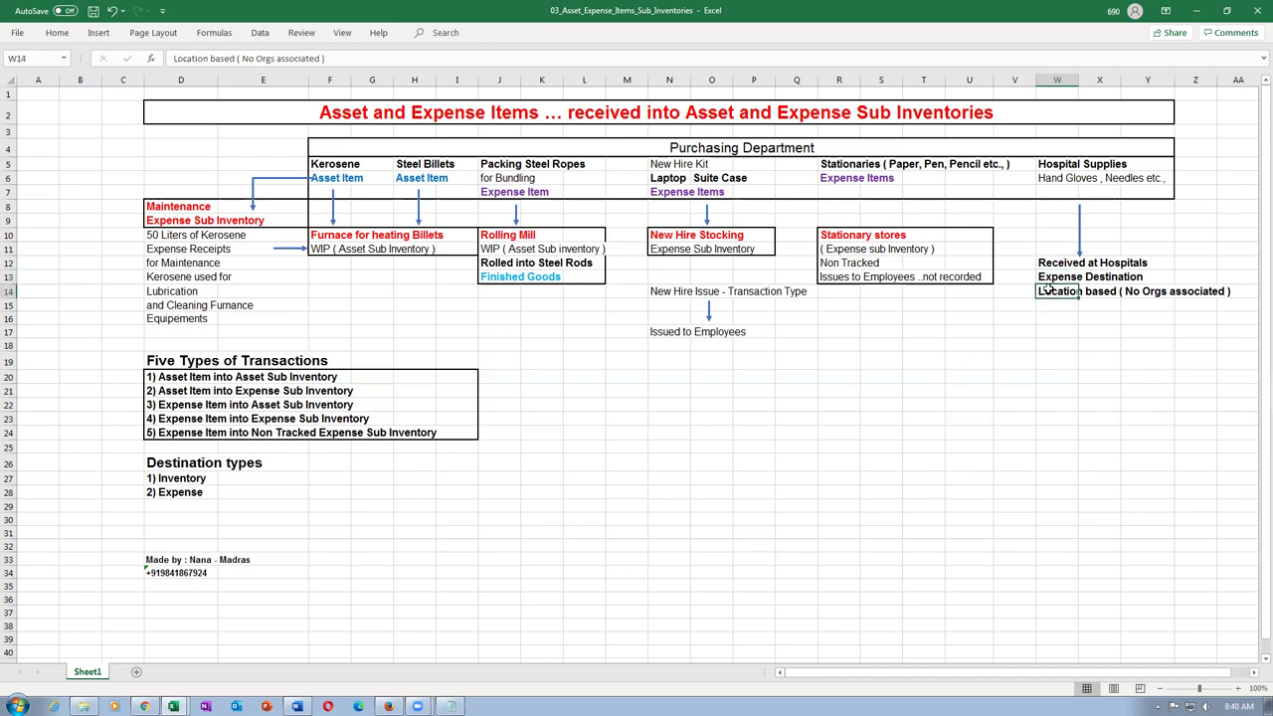
pyautogui.click(1051, 265)
pyautogui.moveTo(1051, 266); pyautogui.dragTo(1230, 290)
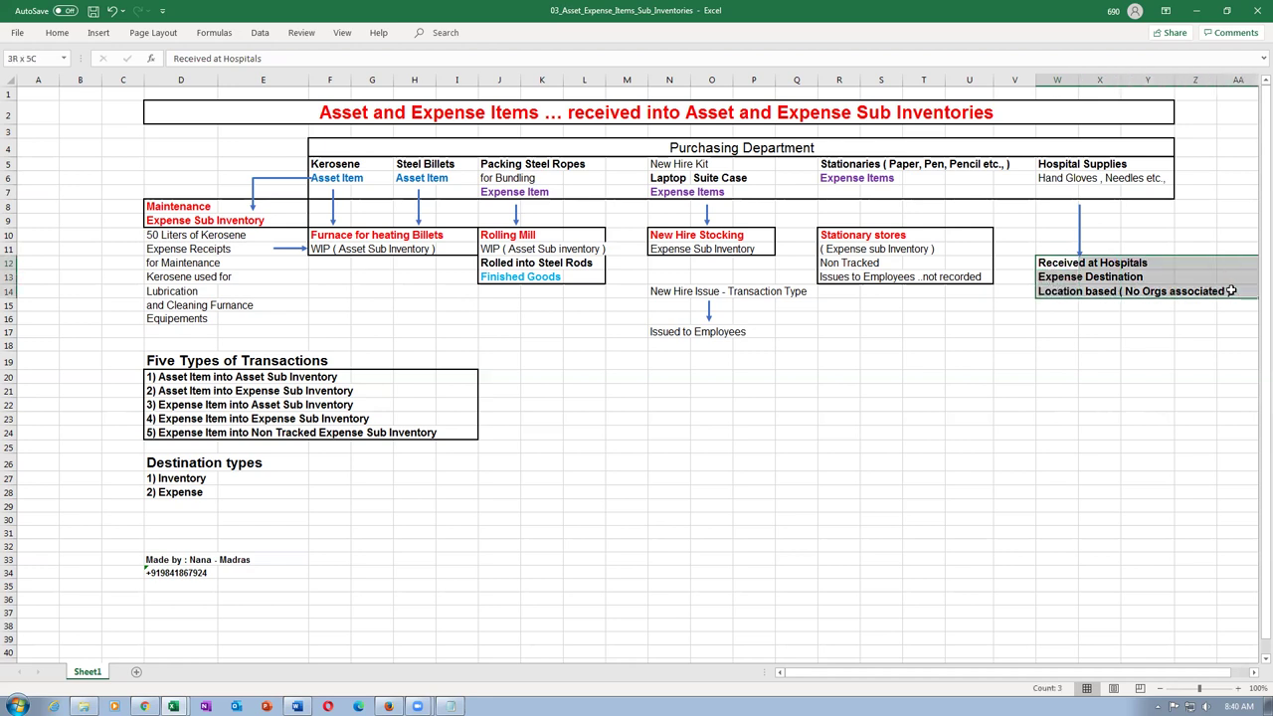
pyautogui.click(1146, 361)
pyautogui.click(1049, 166)
pyautogui.moveTo(1049, 166); pyautogui.dragTo(1047, 172)
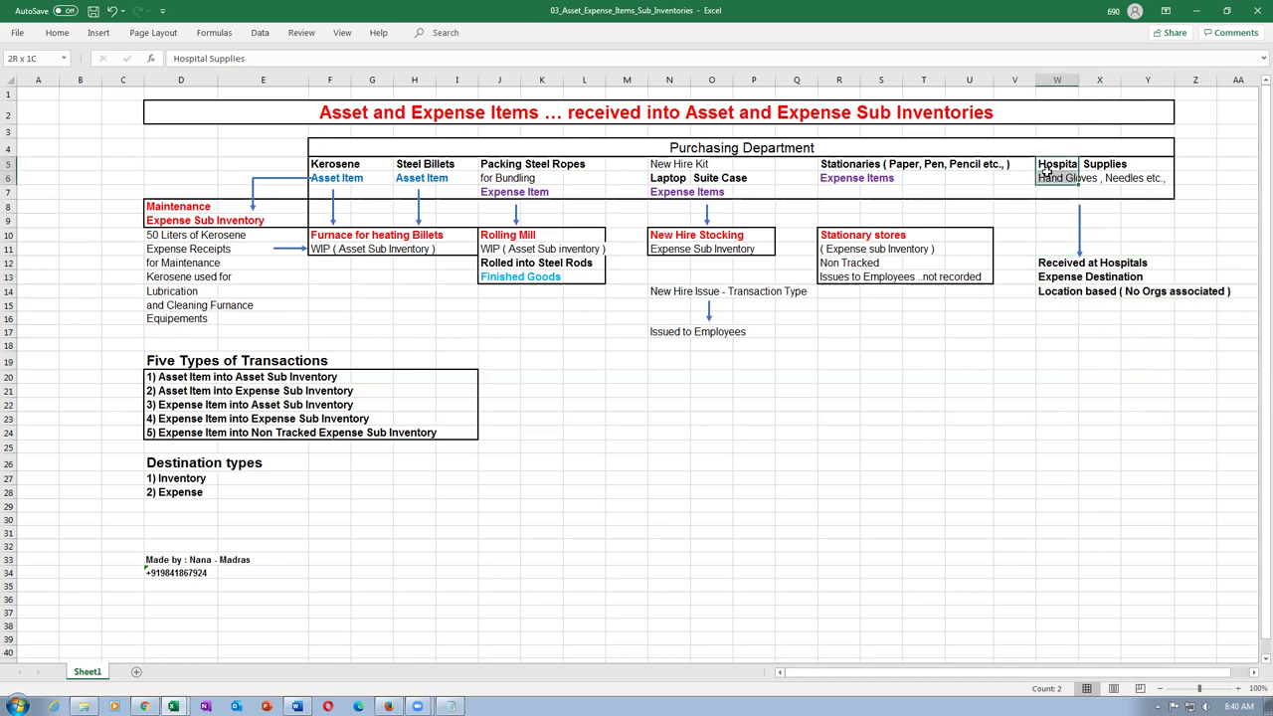
pyautogui.click(1052, 264)
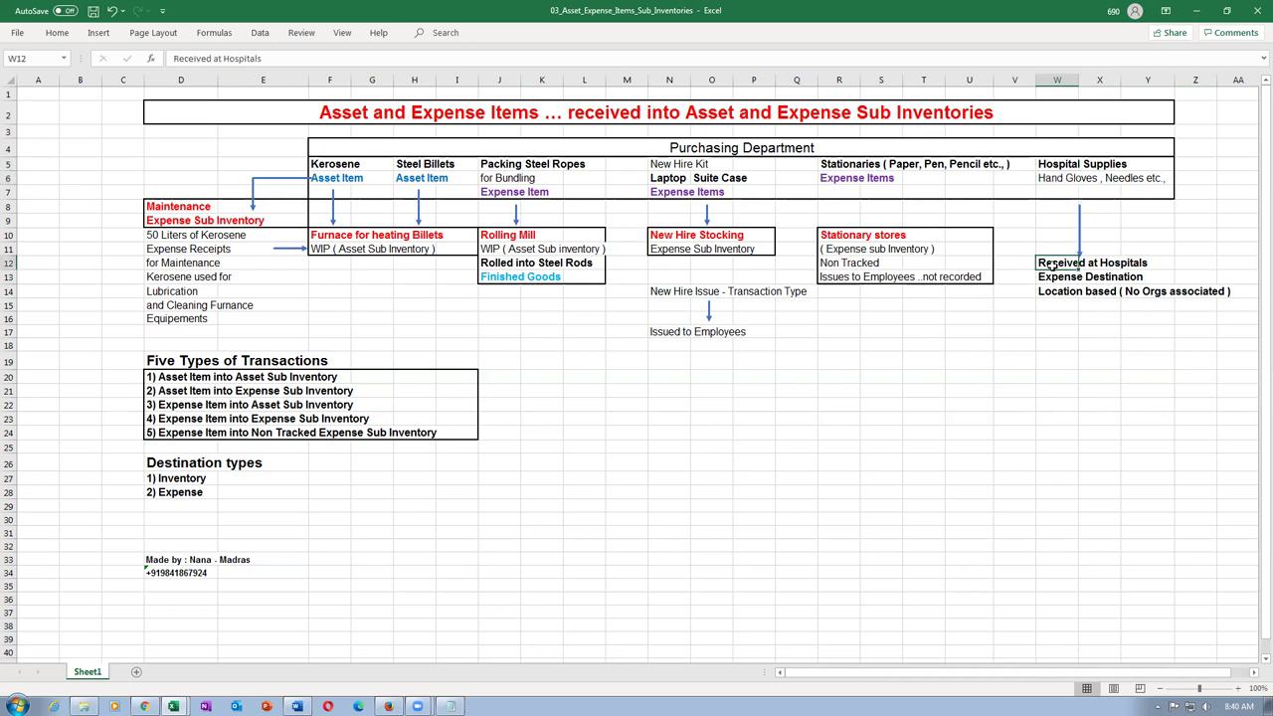
pyautogui.moveTo(1051, 264); pyautogui.dragTo(1227, 296)
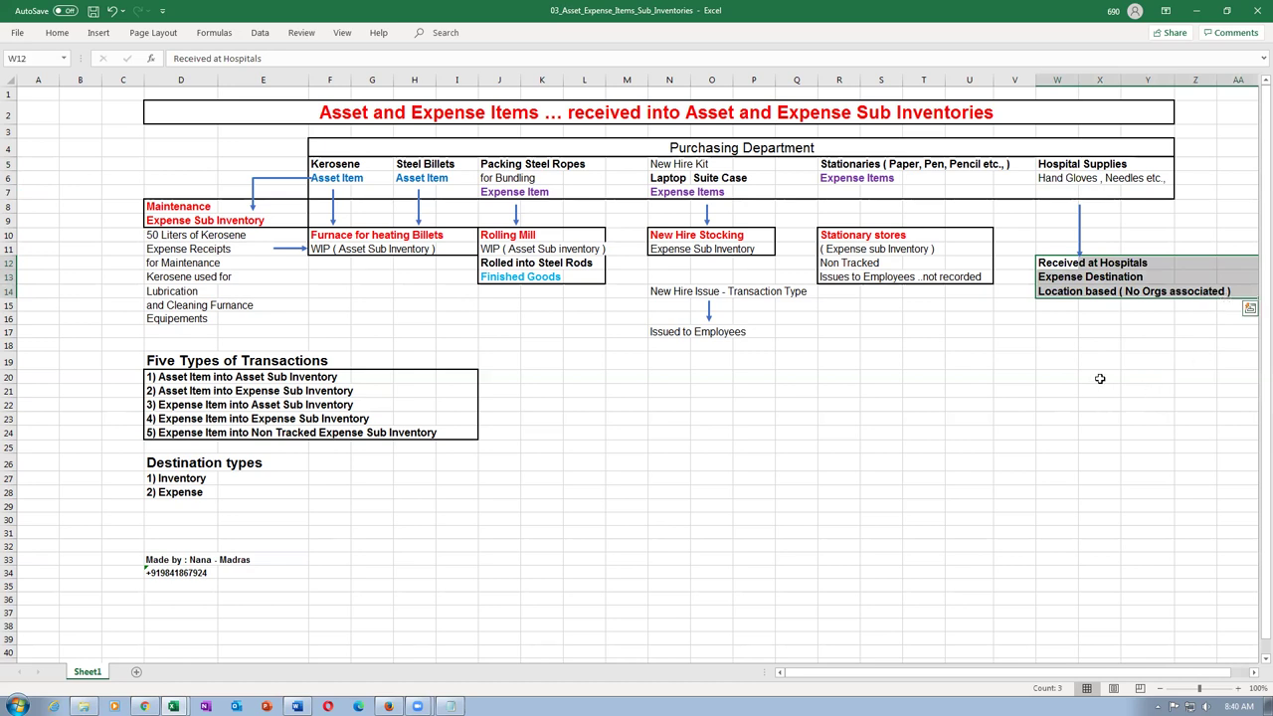
pyautogui.click(1102, 378)
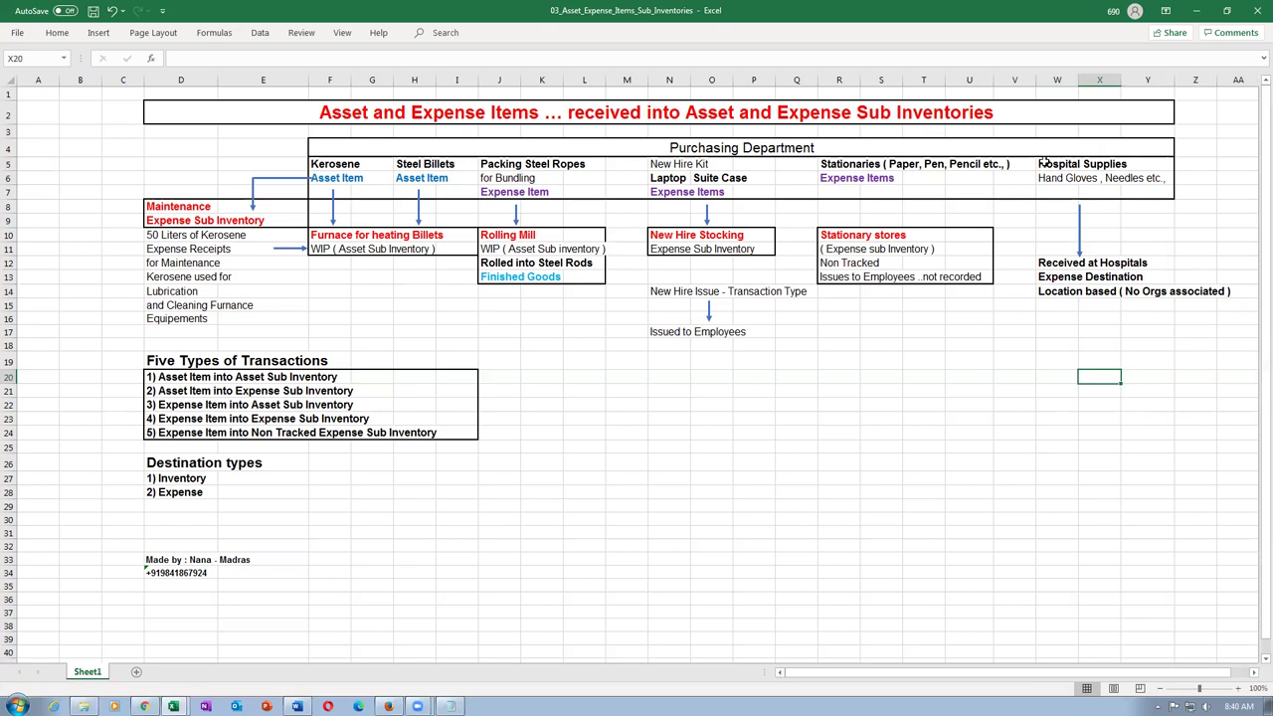
pyautogui.moveTo(1049, 163); pyautogui.dragTo(1047, 174)
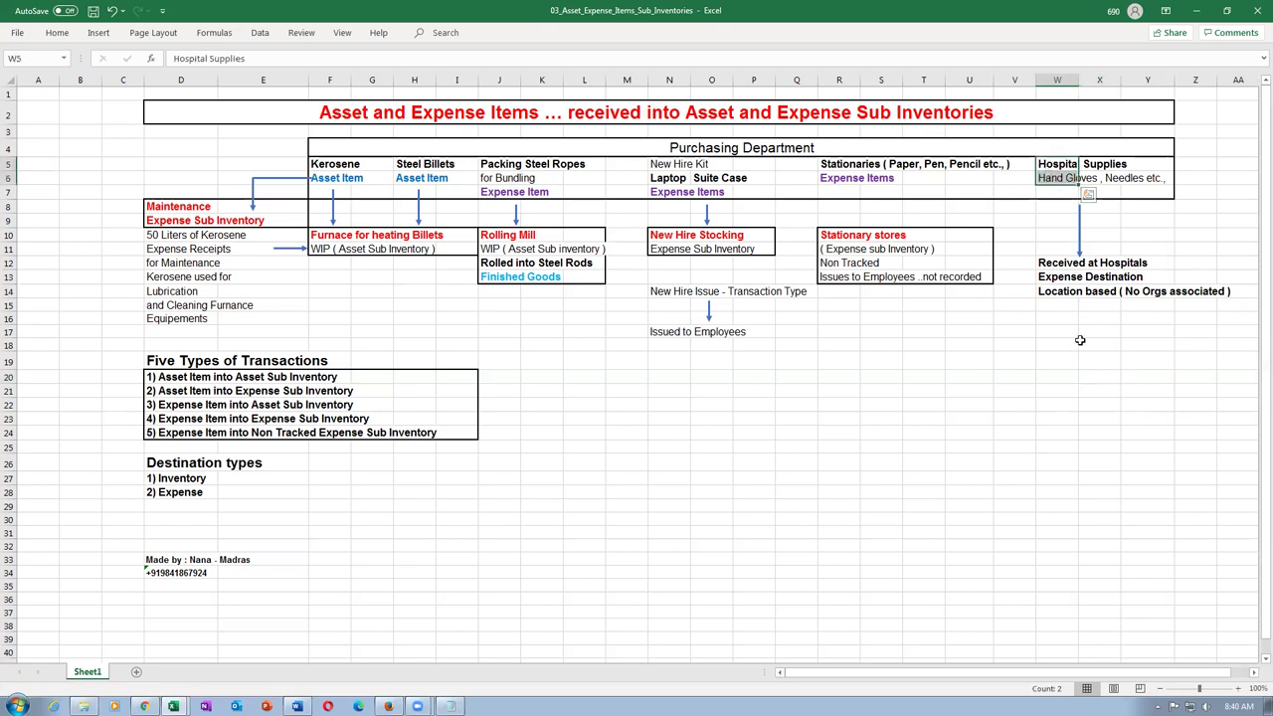
pyautogui.click(1059, 373)
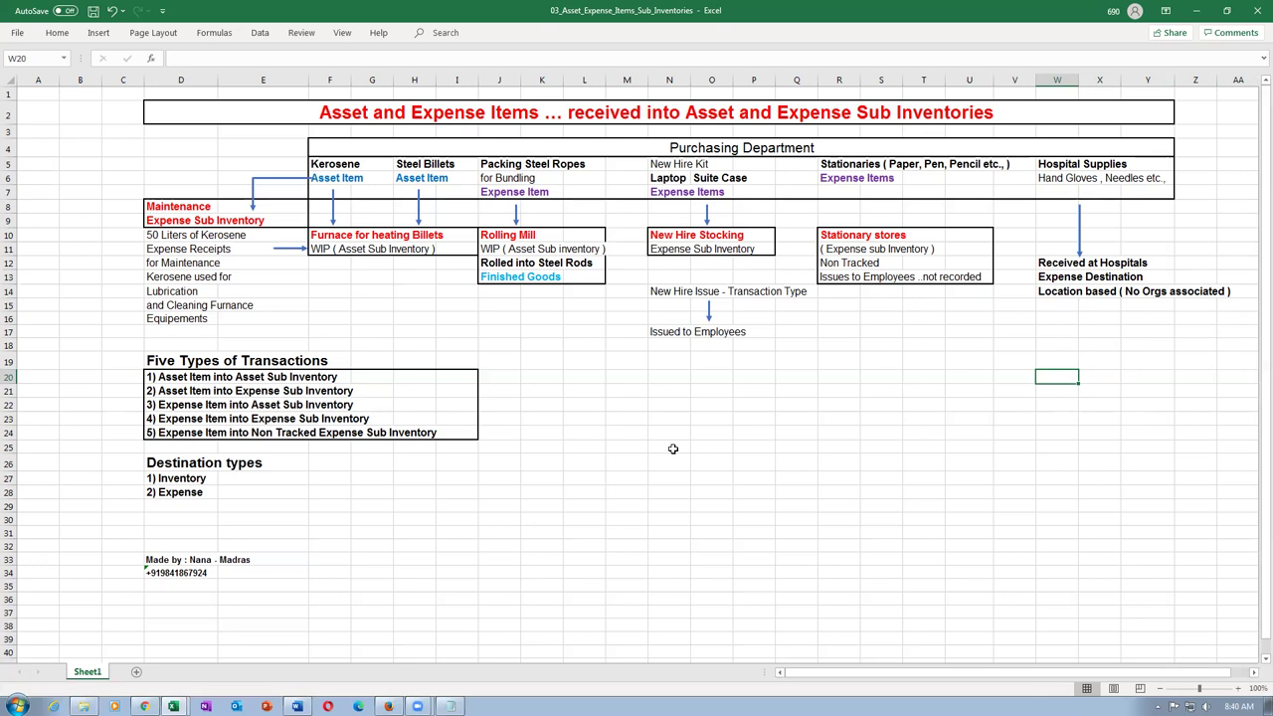
# Browse the files in Argano SCM Training's Additional_Docs_Records_1 folder.
pyautogui.click(83, 707)
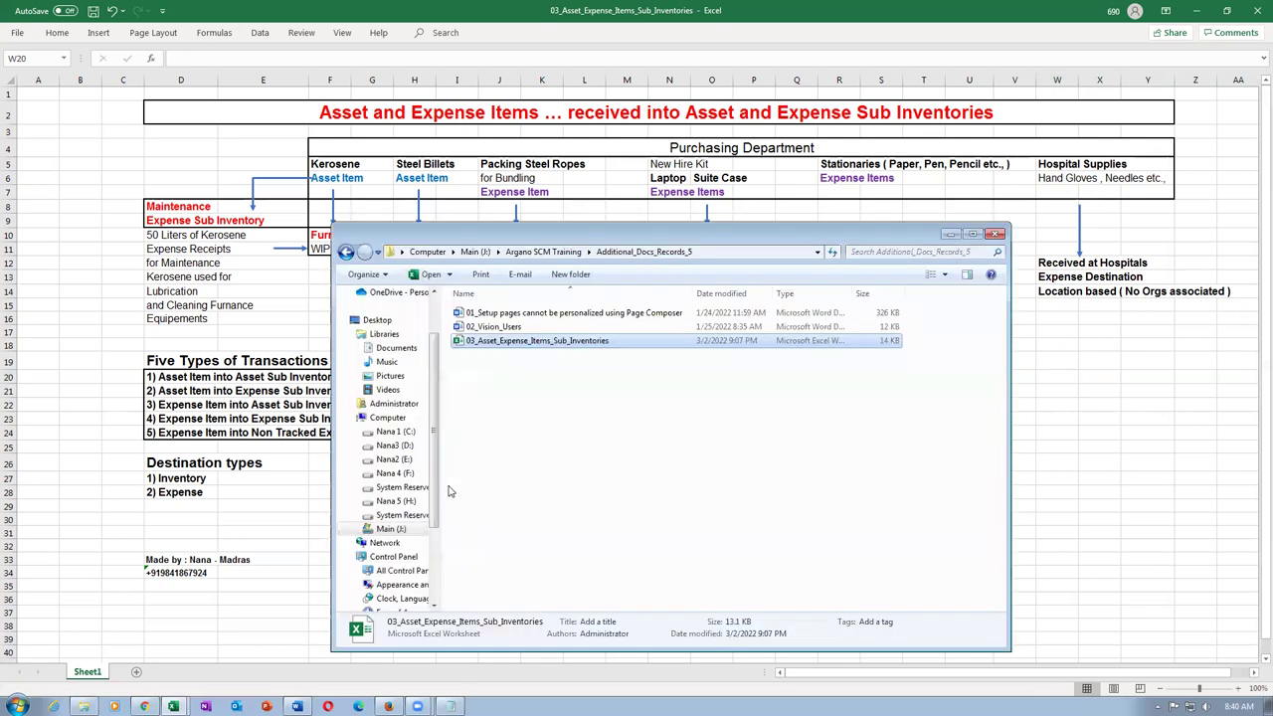
pyautogui.click(553, 251)
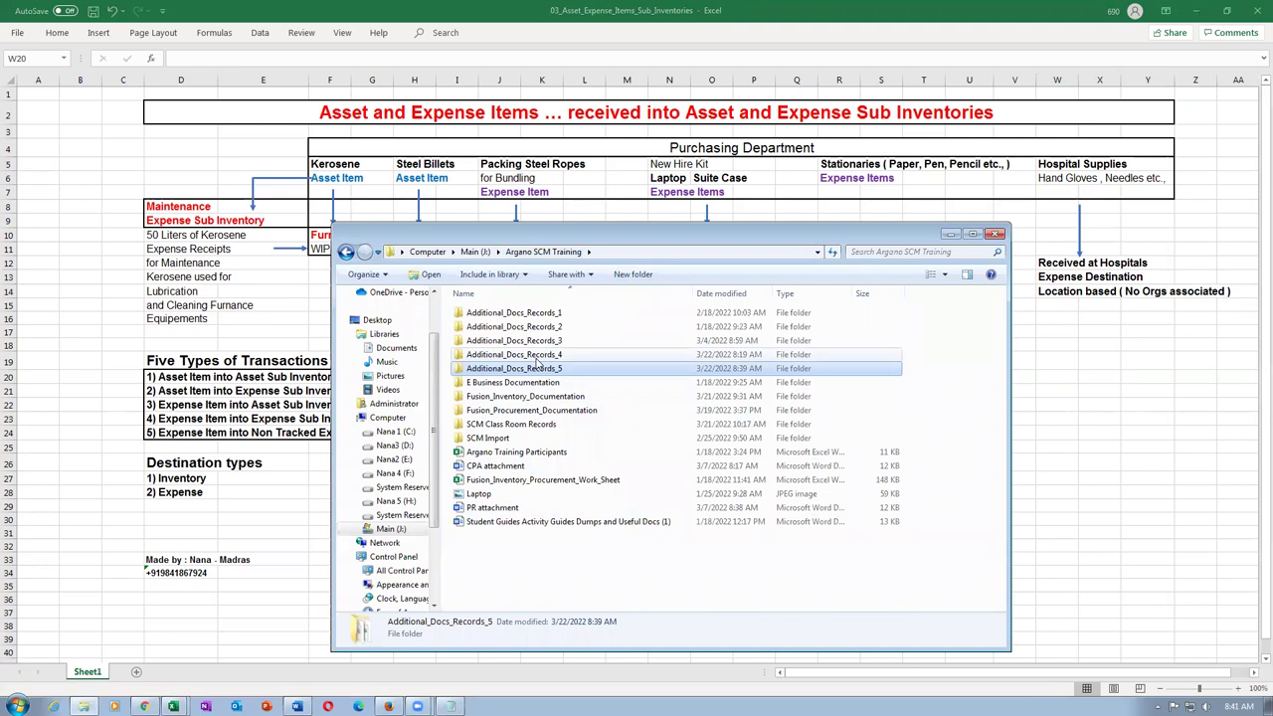
pyautogui.doubleClick(557, 314)
pyautogui.click(527, 479)
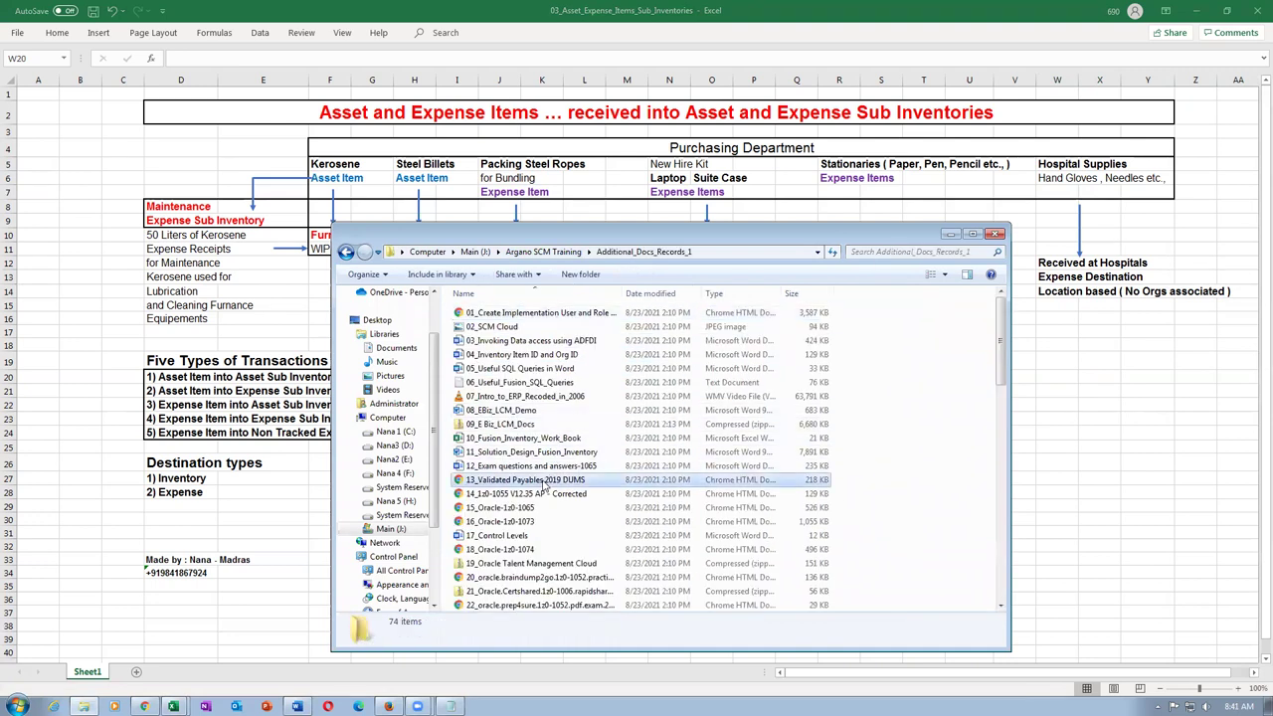
pyautogui.scroll(-1, 593, 563)
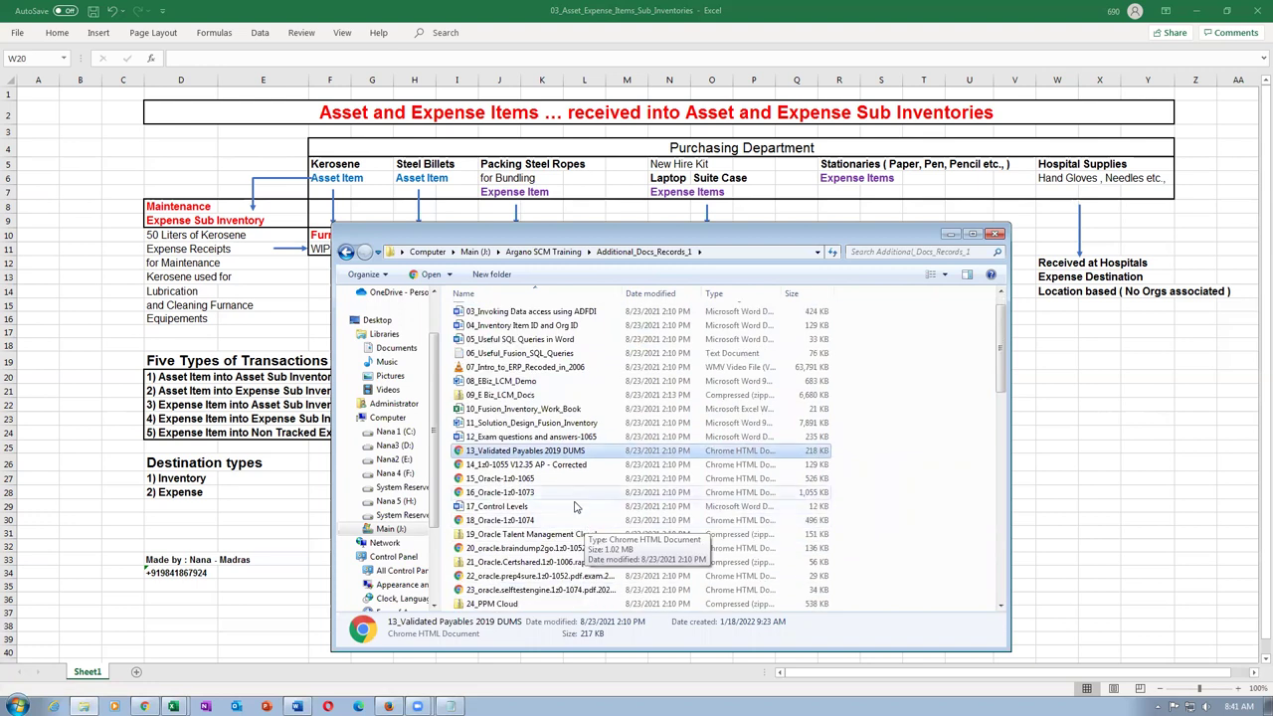
pyautogui.scroll(-1, 545, 575)
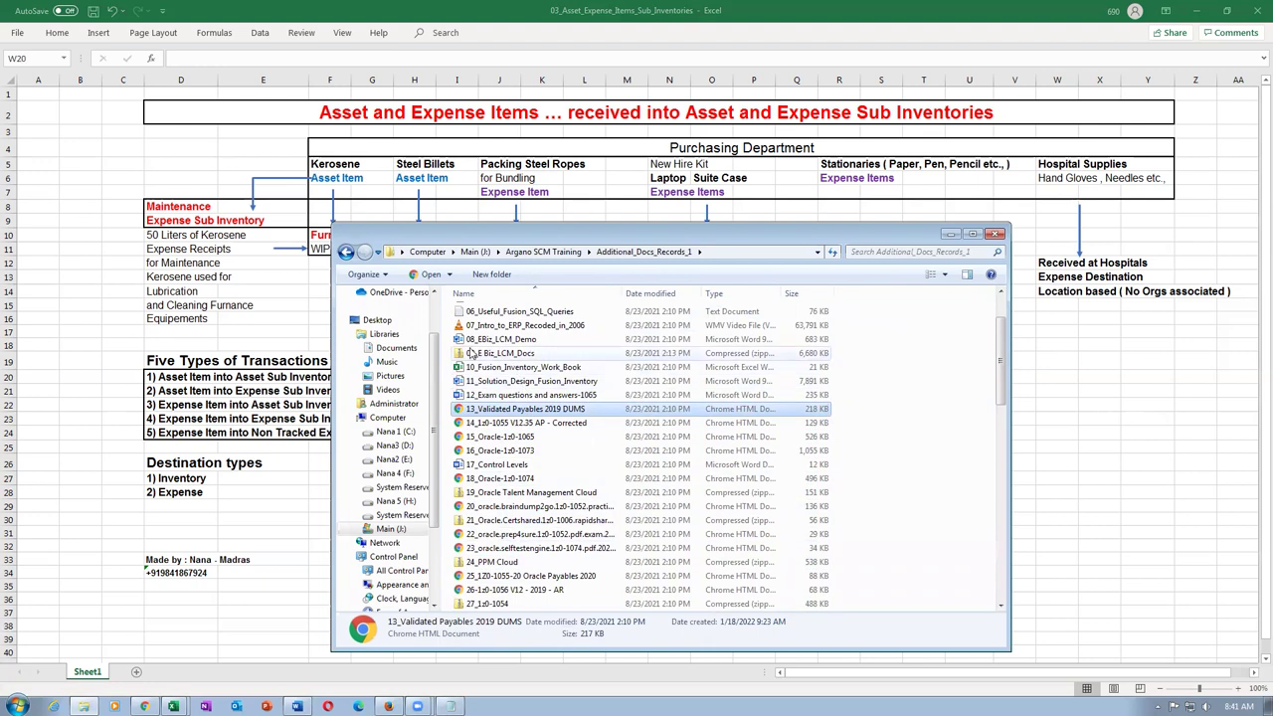
pyautogui.click(487, 326)
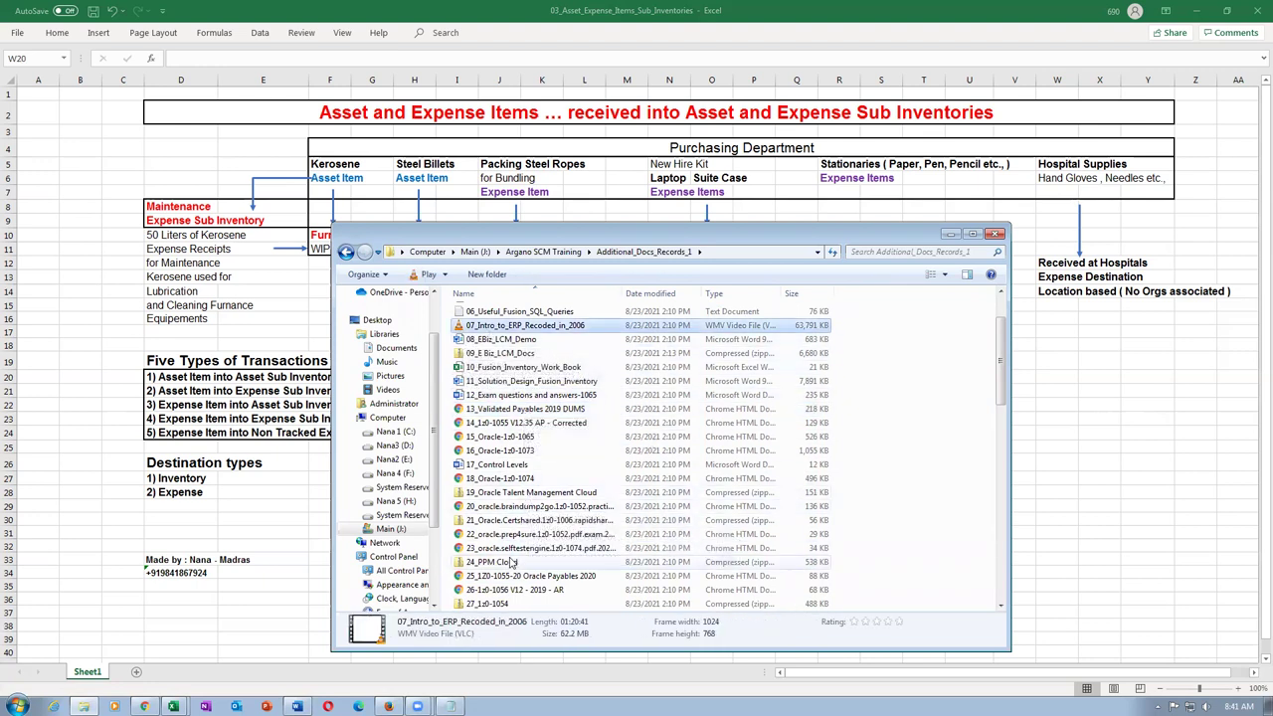
pyautogui.scroll(-1, 510, 564)
pyautogui.scroll(-4, 510, 564)
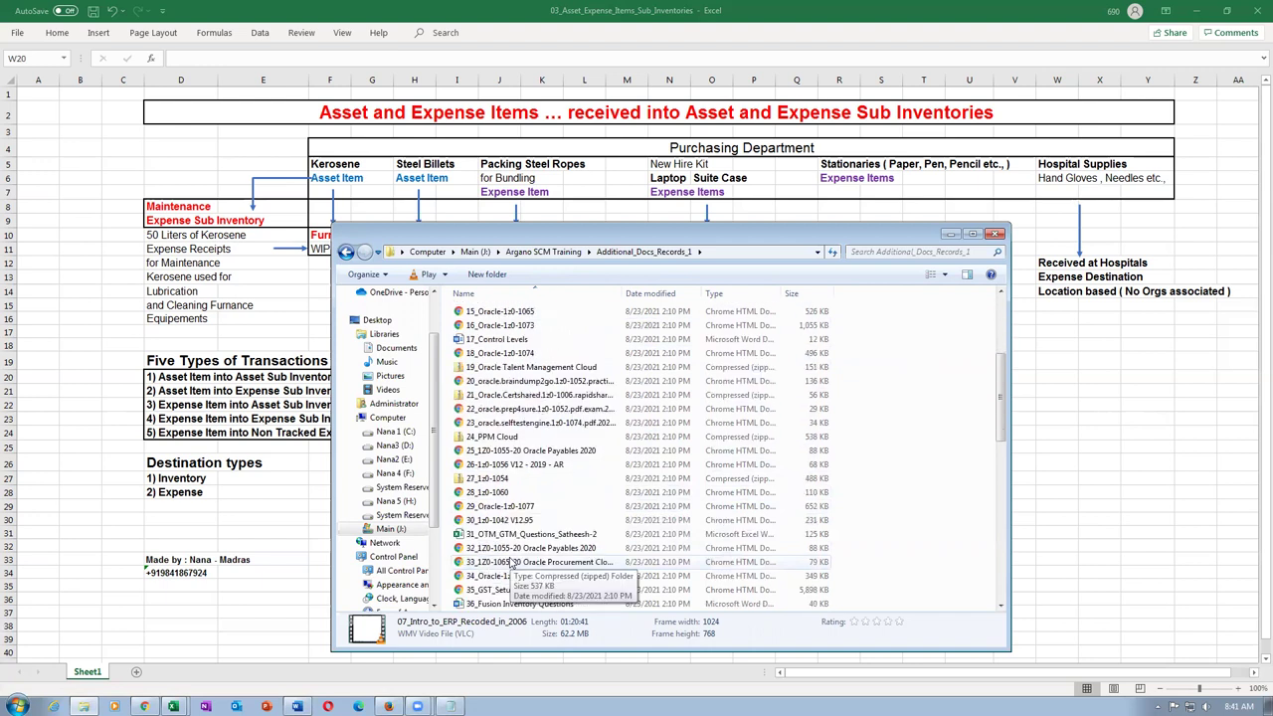
# Open Additional_Docs_Records_3 and select the 23_PAR_Counting_Details document.
pyautogui.click(543, 251)
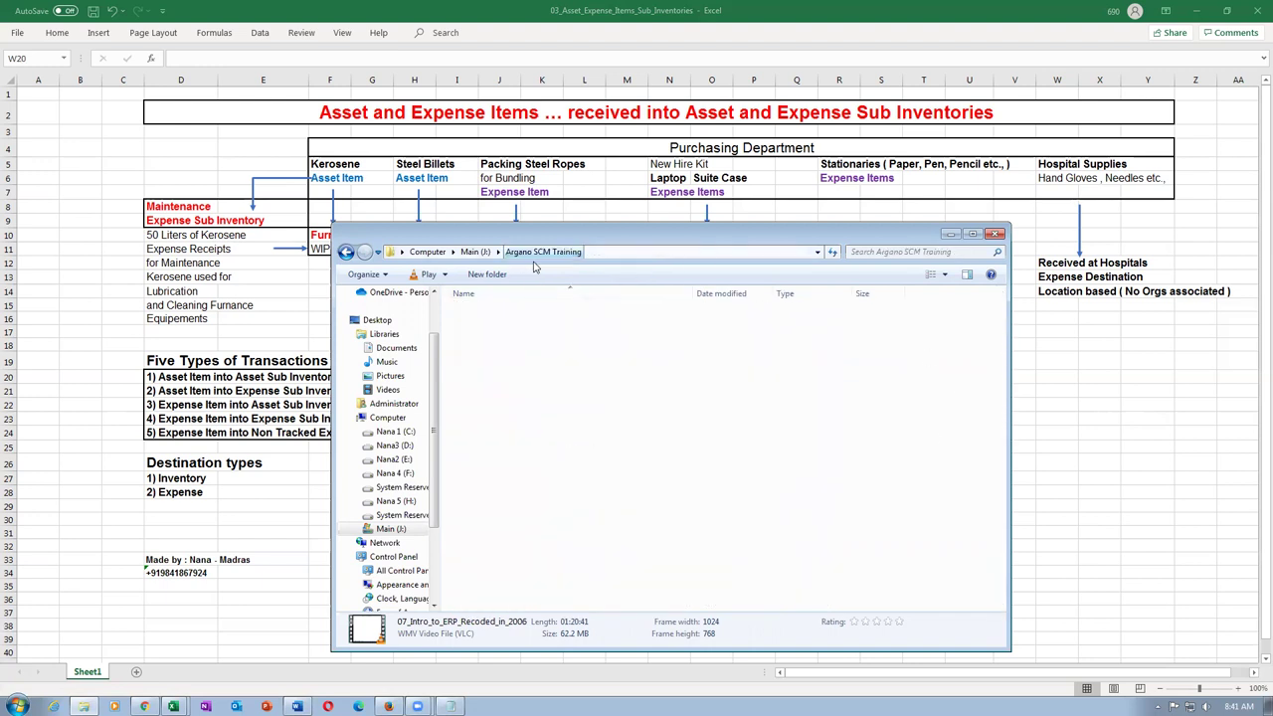
pyautogui.doubleClick(514, 340)
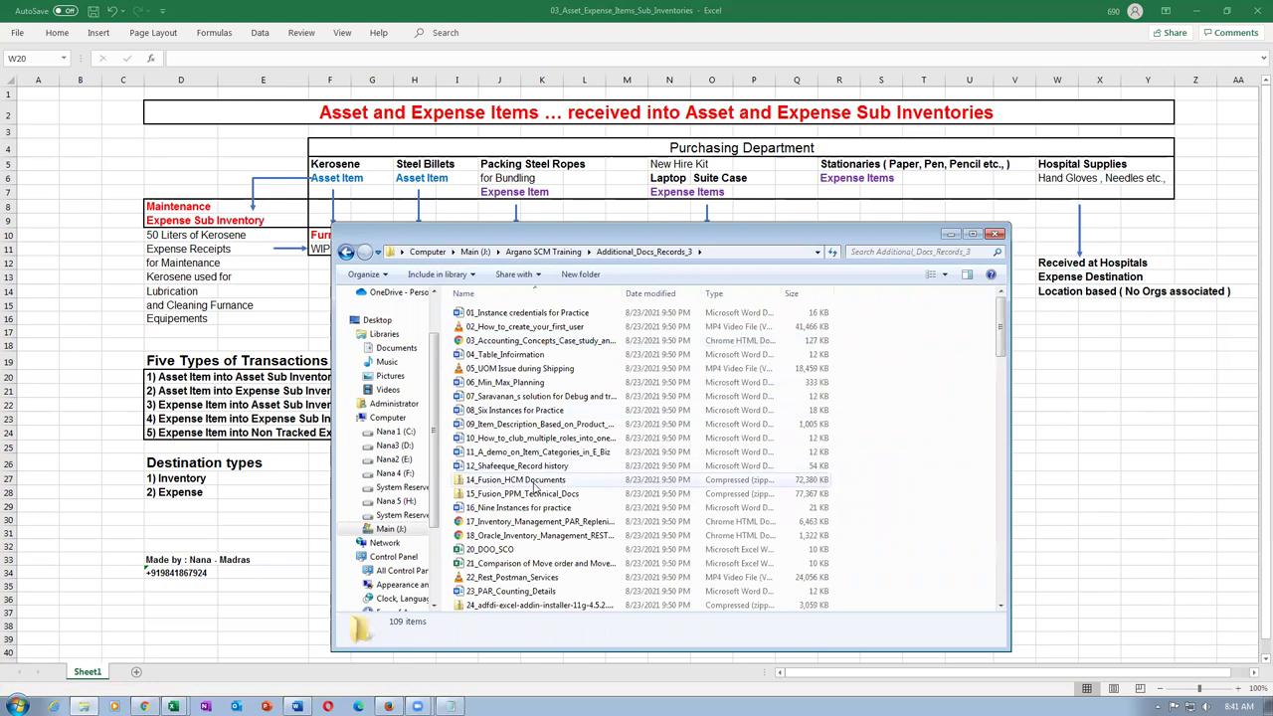
pyautogui.click(537, 481)
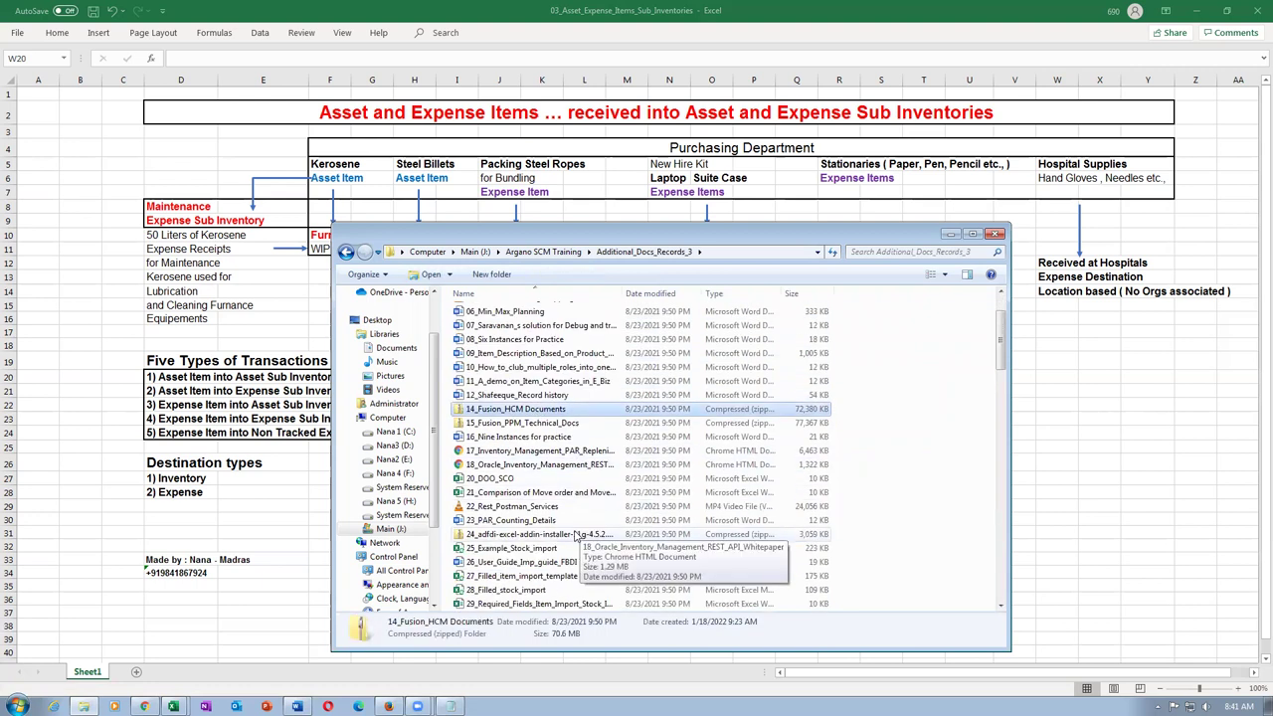
pyautogui.click(547, 508)
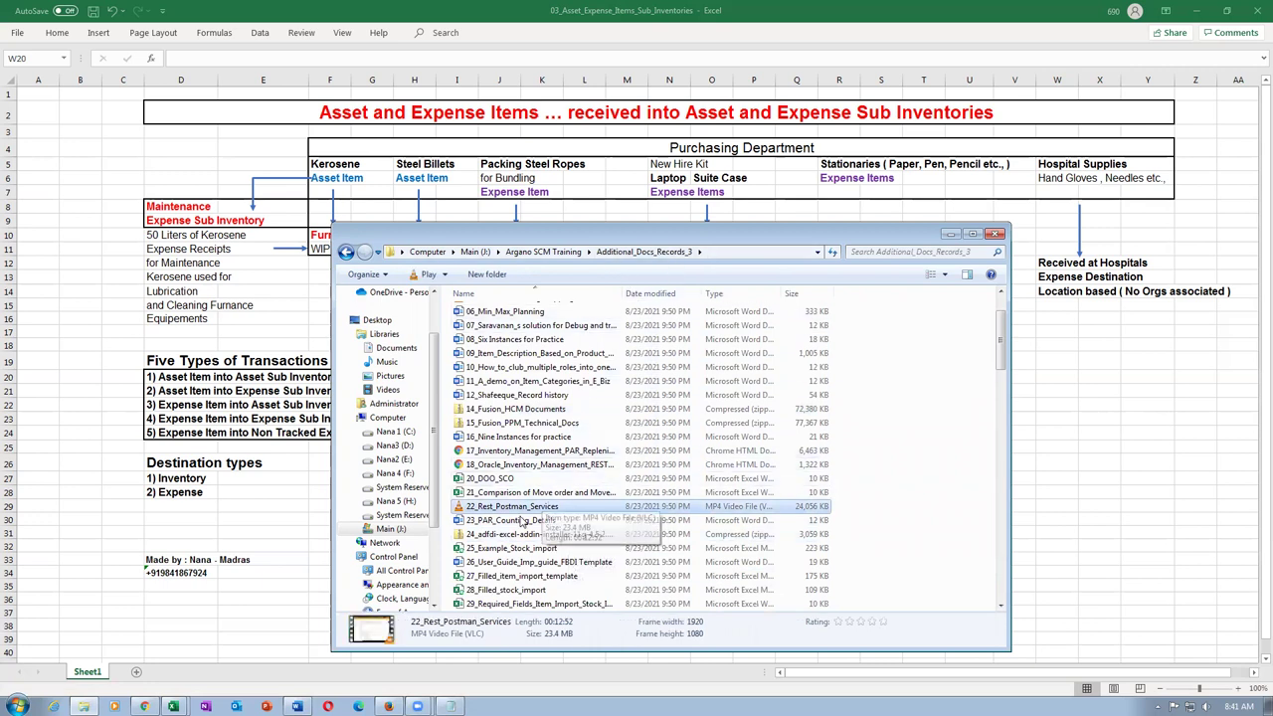
pyautogui.press('Down')
pyautogui.click(521, 509)
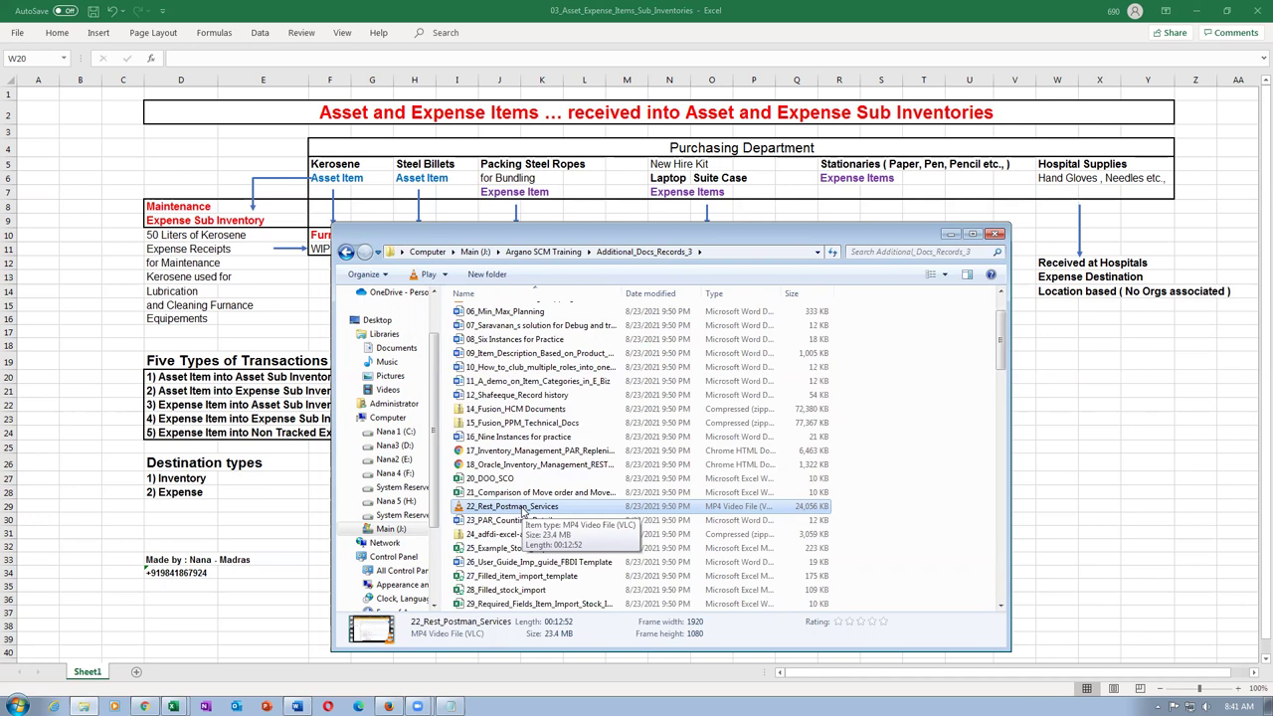
pyautogui.click(524, 538)
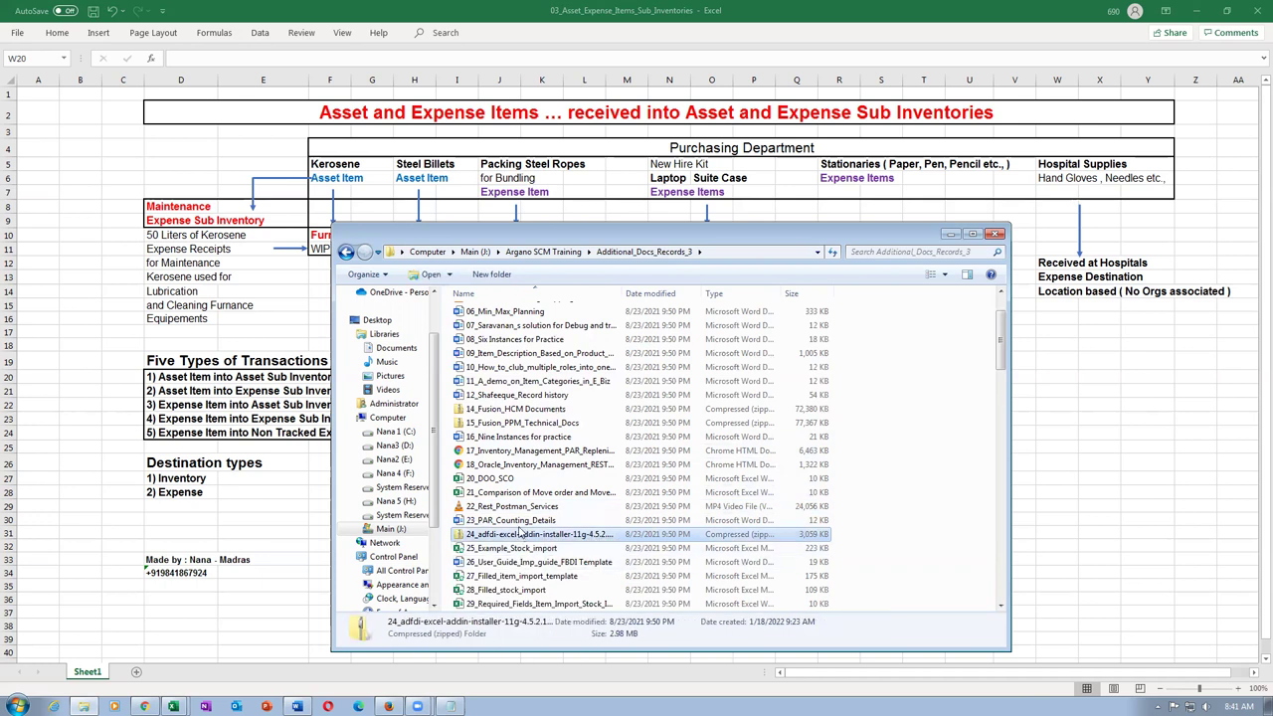
pyautogui.click(542, 523)
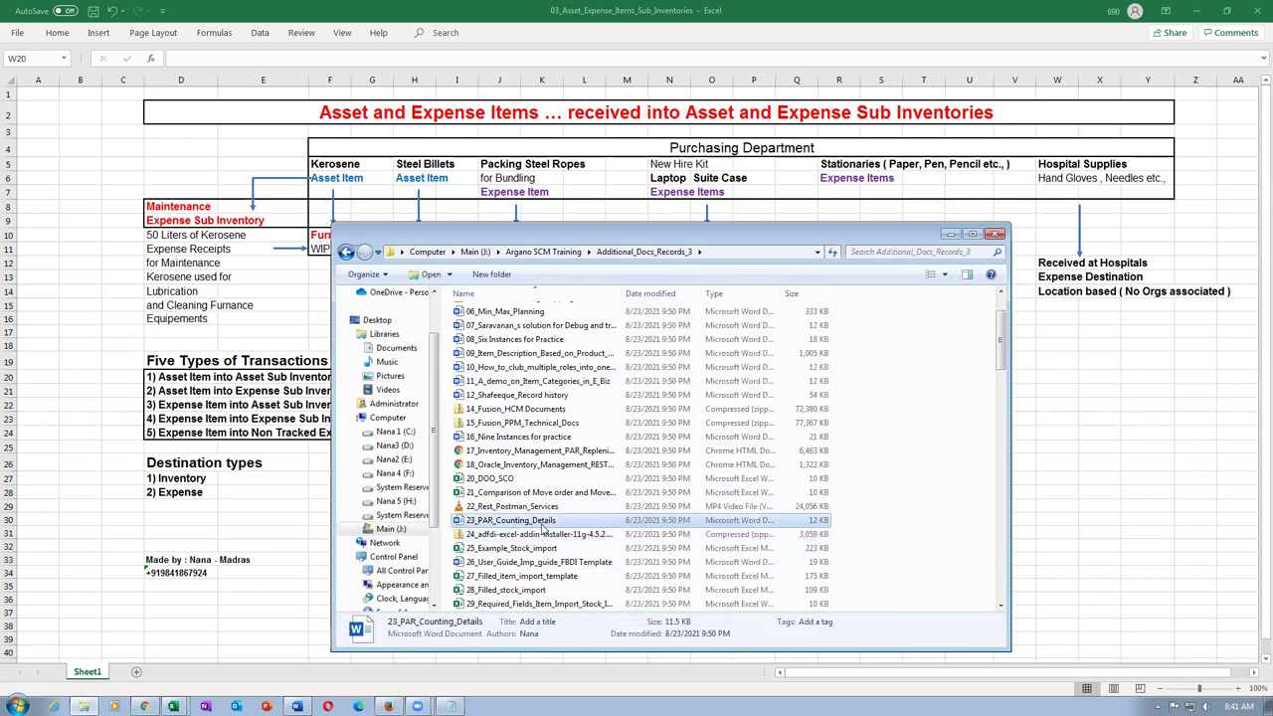
# Open 23_PAR_Counting_Details and highlight its JSON request body.
pyautogui.doubleClick(497, 525)
pyautogui.click(593, 471)
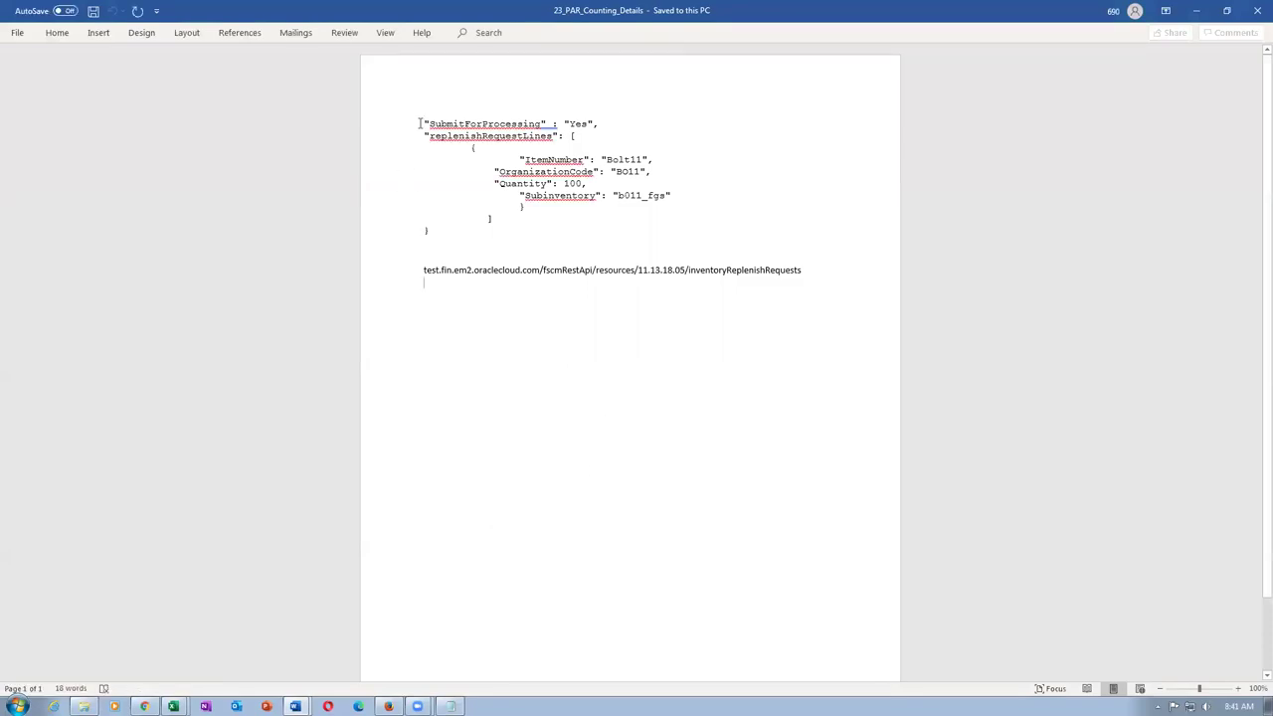
pyautogui.moveTo(419, 123); pyautogui.dragTo(433, 245)
pyautogui.keyDown('ctrl'); pyautogui.scroll(2, 570, 405); pyautogui.keyUp('ctrl')
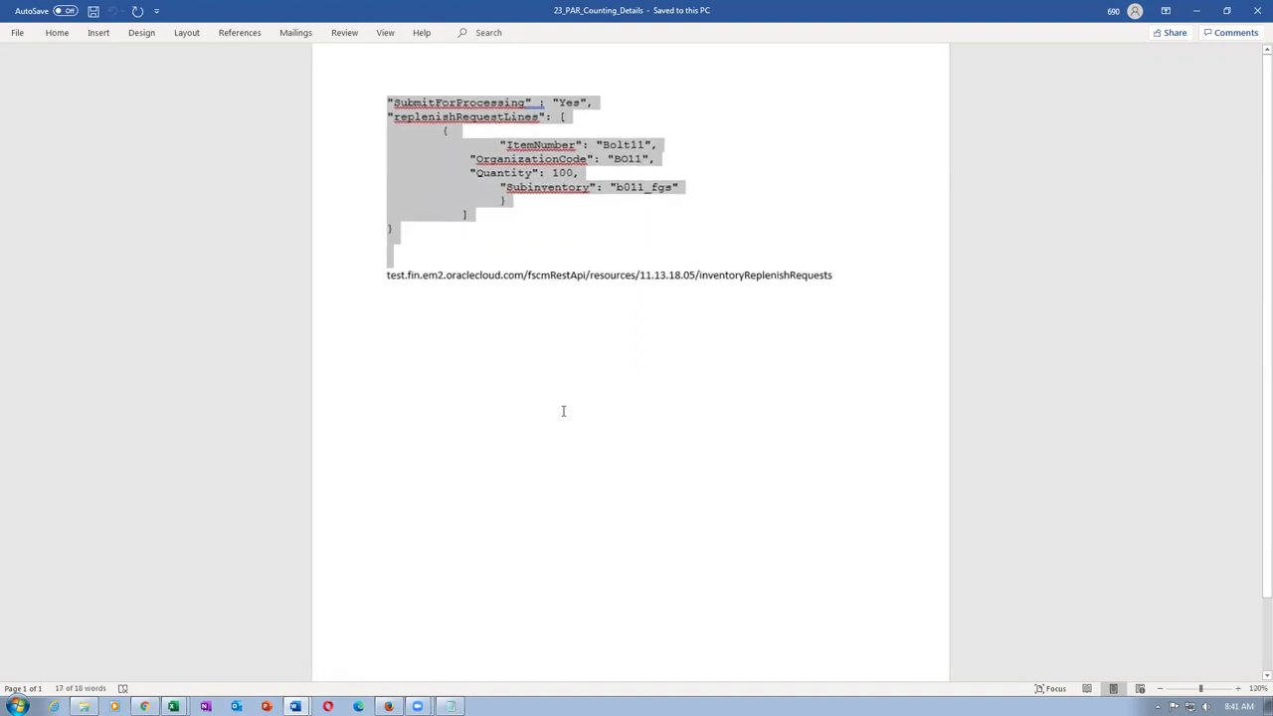
pyautogui.keyDown('ctrl'); pyautogui.scroll(1, 562, 410); pyautogui.keyUp('ctrl')
pyautogui.click(501, 239)
pyautogui.scroll(2, 500, 239)
pyautogui.moveTo(362, 149); pyautogui.dragTo(375, 290)
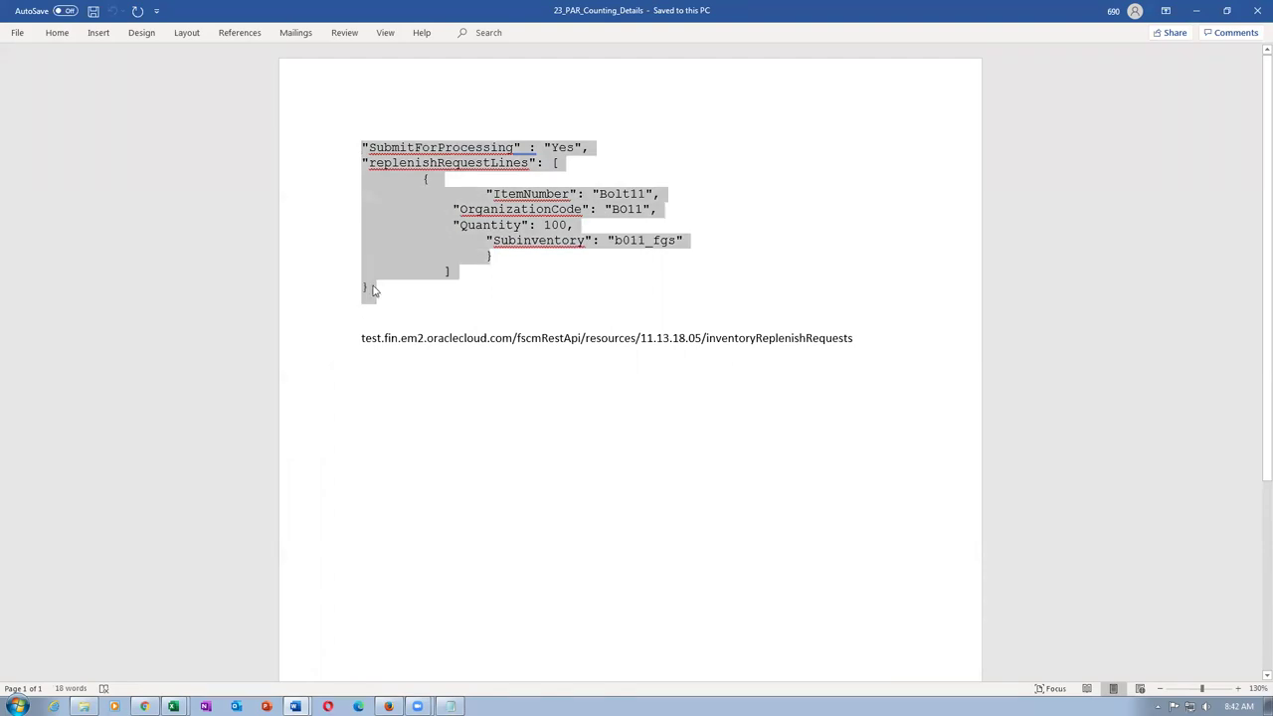
pyautogui.click(540, 318)
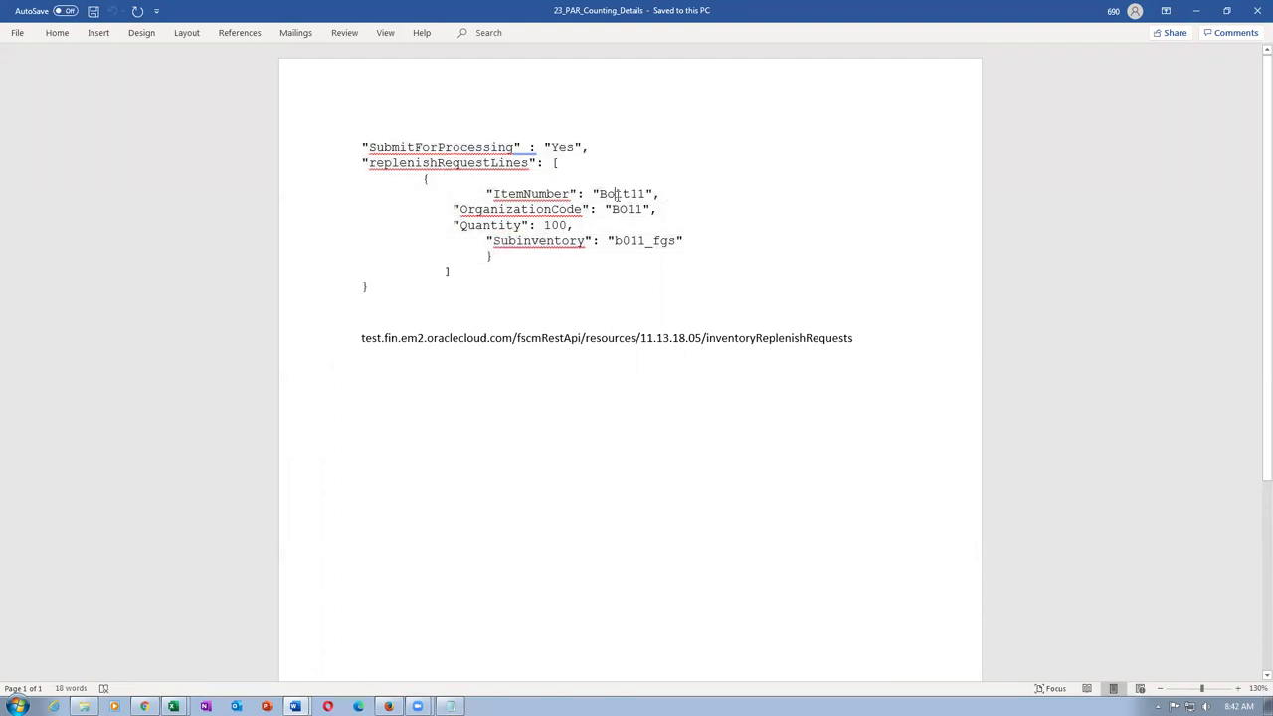
# Highlight the replenish request line fields and the JSON lines from SubmitForProcessing down.
pyautogui.click(517, 225)
pyautogui.moveTo(521, 193); pyautogui.dragTo(685, 253)
pyautogui.click(559, 276)
pyautogui.moveTo(315, 157); pyautogui.dragTo(303, 287)
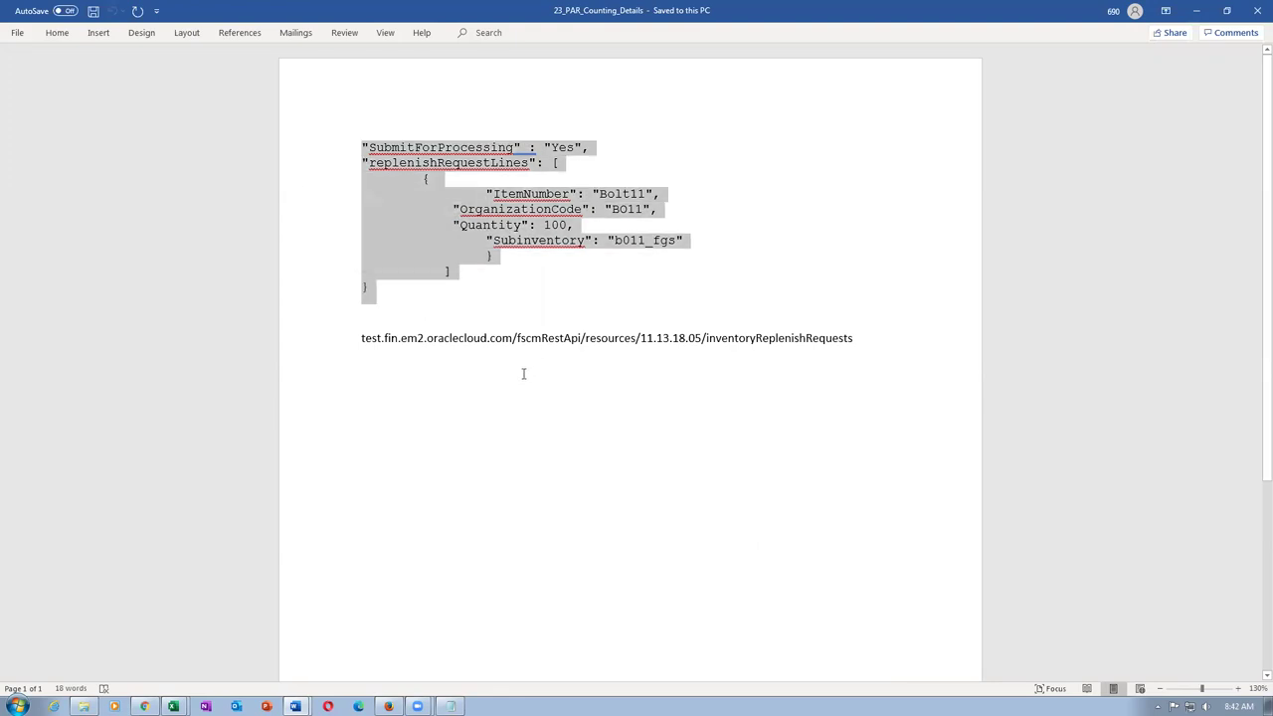
pyautogui.click(475, 349)
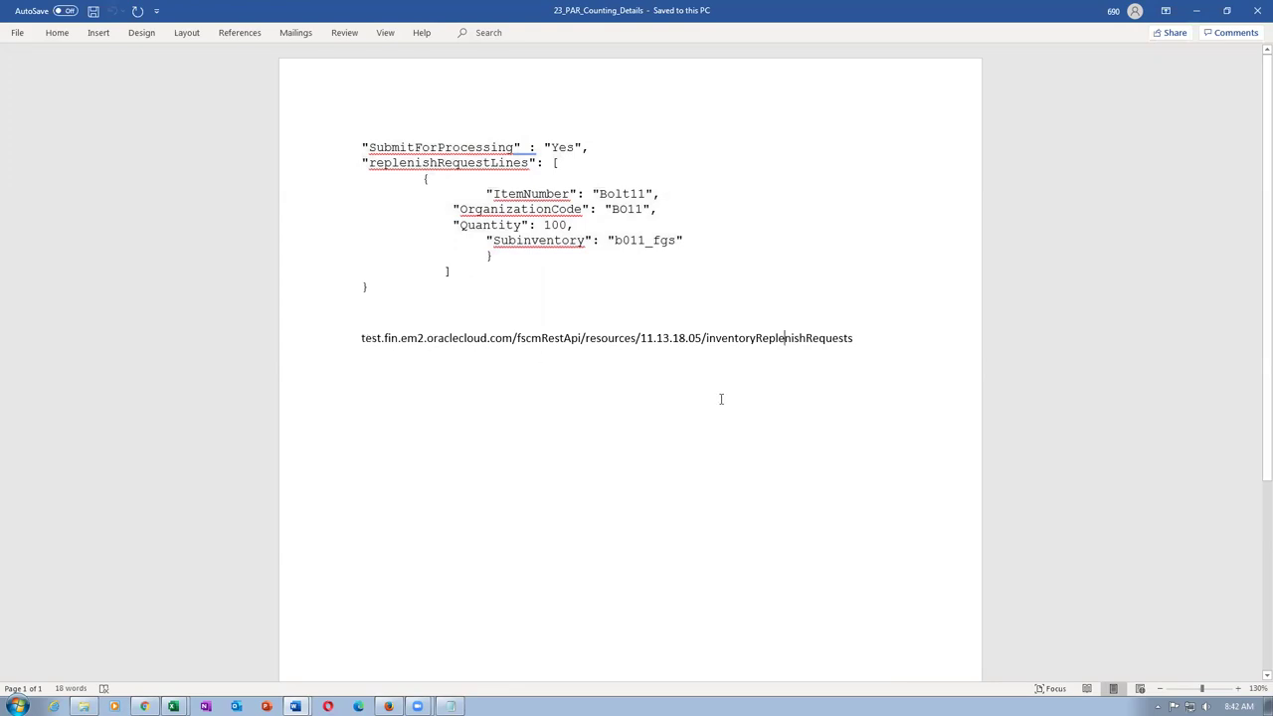
pyautogui.hotkey('alt', 'Tab')
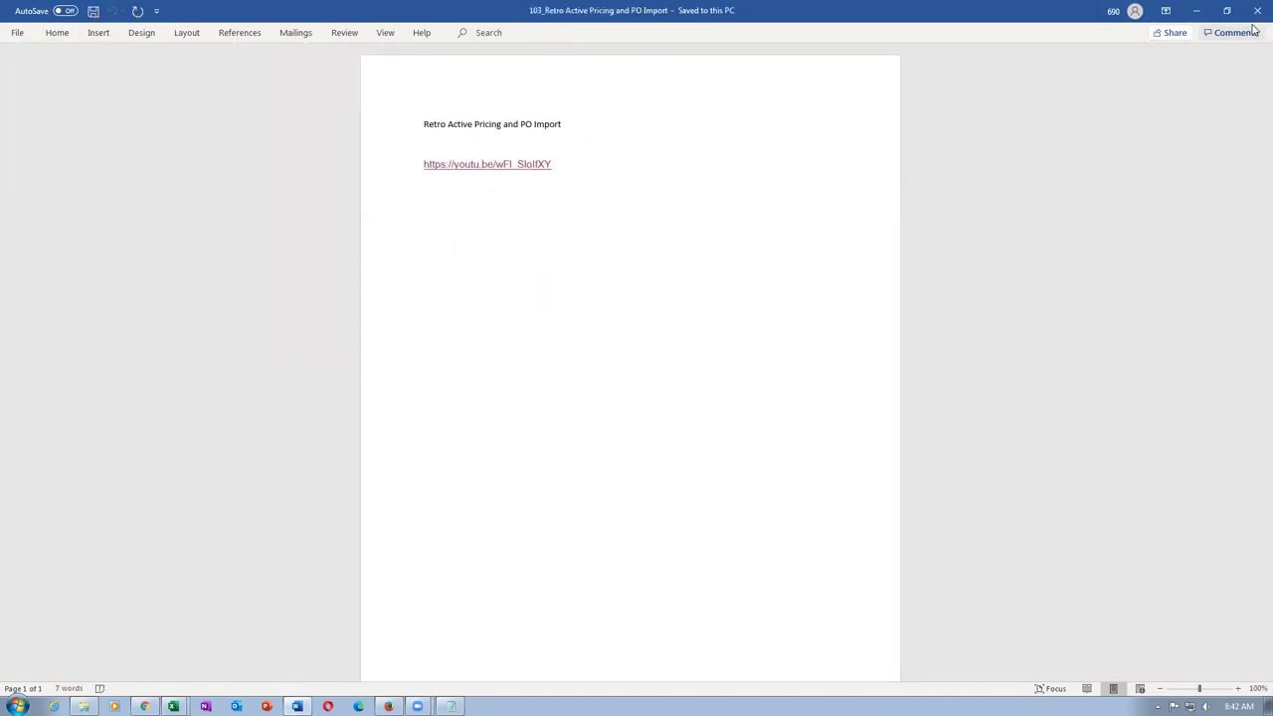
# Browse the training documents, widening the name column to read full file names.
pyautogui.hotkey('alt', 'Tab')
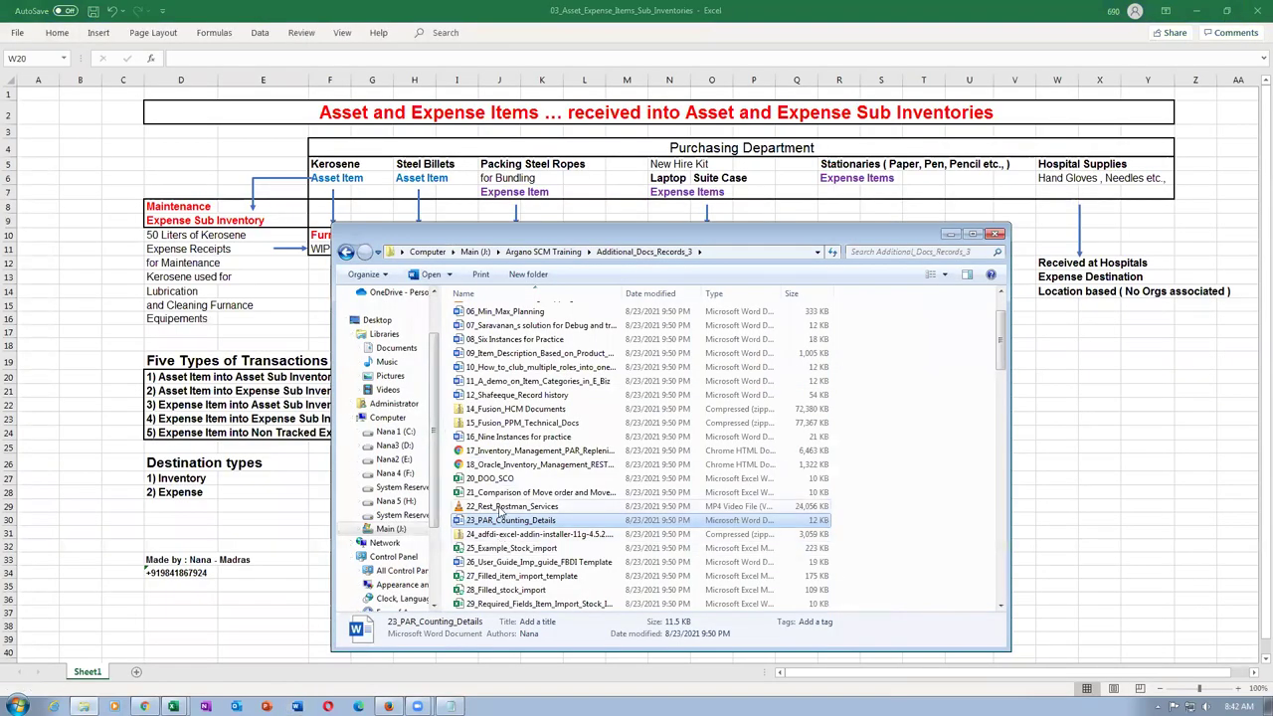
pyautogui.click(512, 507)
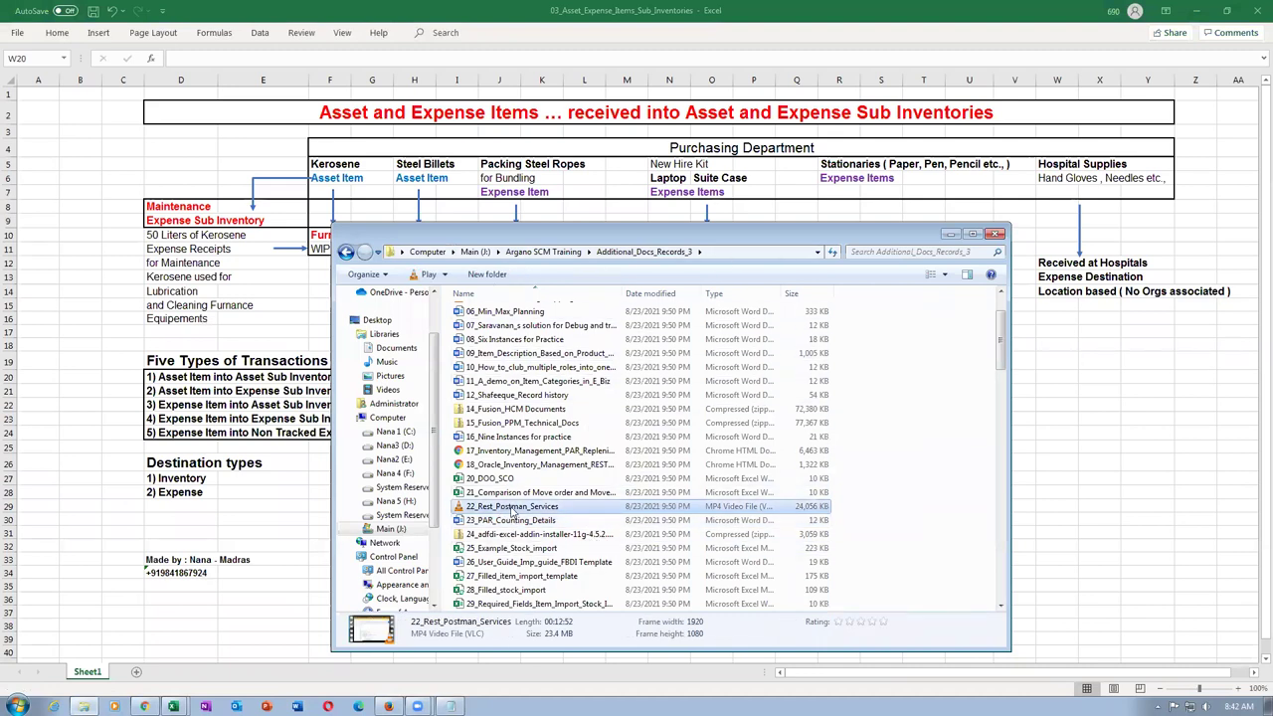
pyautogui.click(514, 524)
pyautogui.click(513, 509)
pyautogui.click(502, 454)
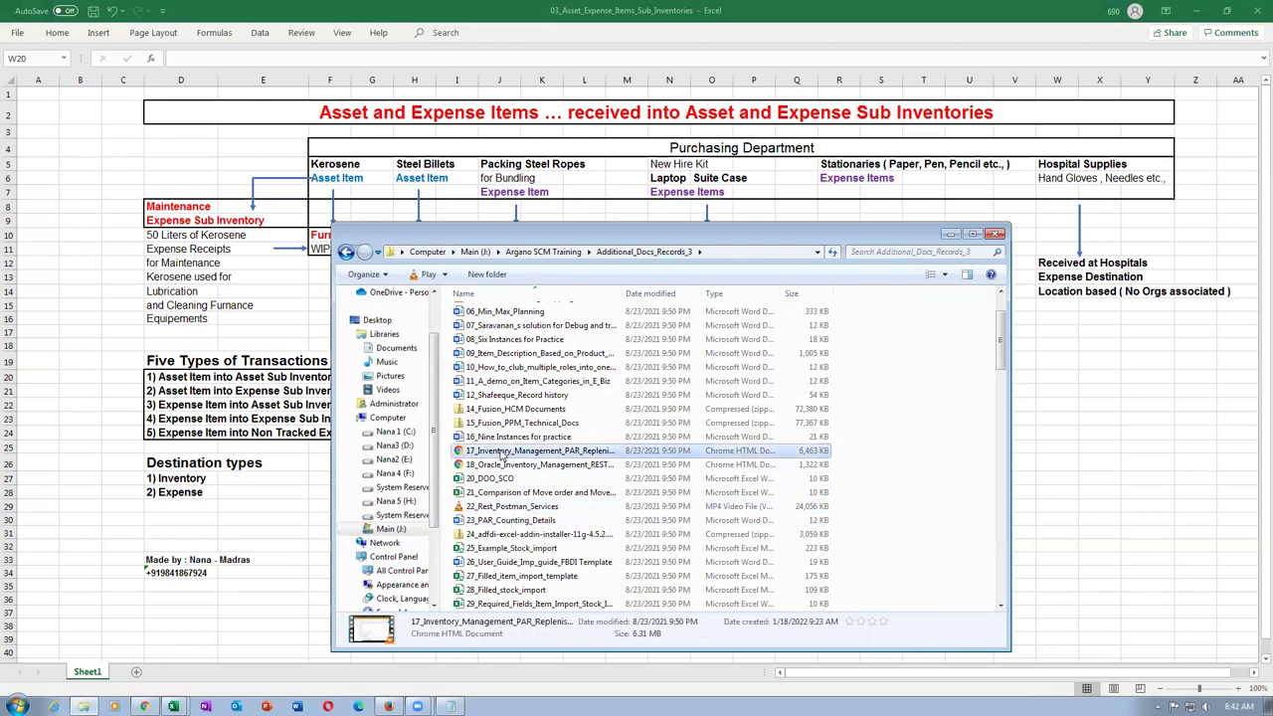
pyautogui.moveTo(623, 294); pyautogui.dragTo(734, 295)
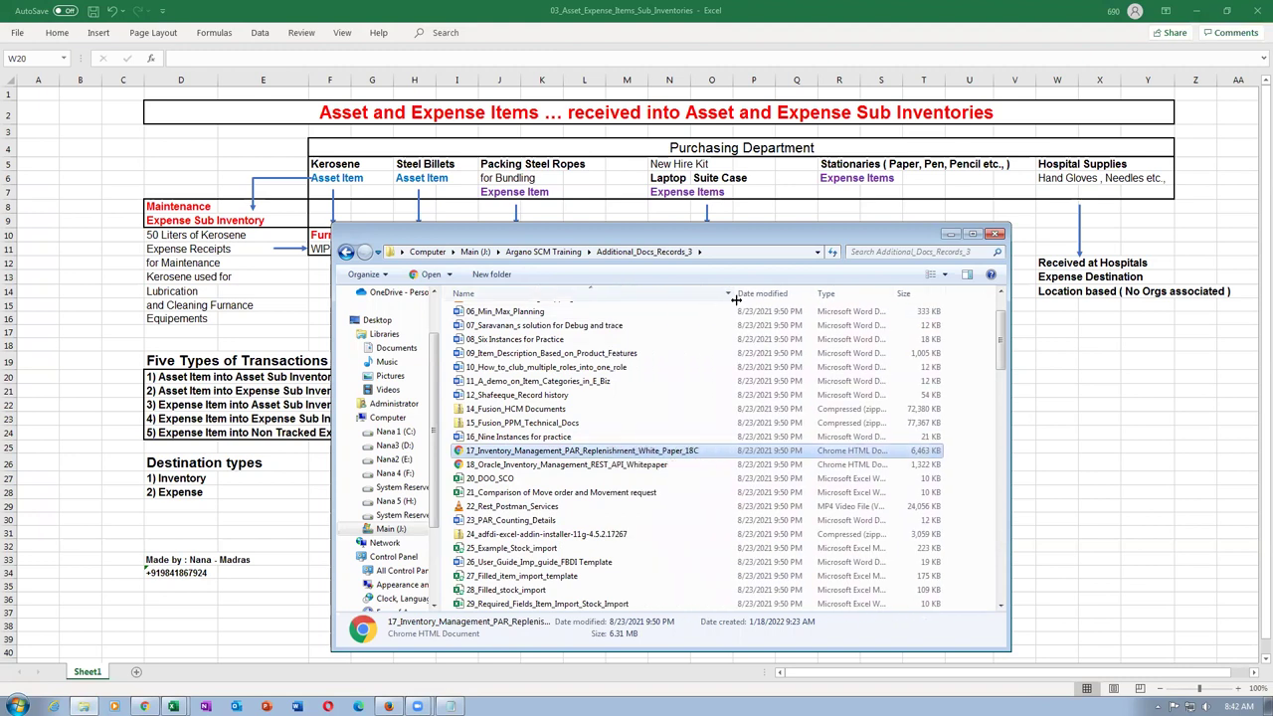
pyautogui.click(550, 465)
# Read through the PAR Replenishment 18C white paper PDF, then close it.
pyautogui.click(552, 453)
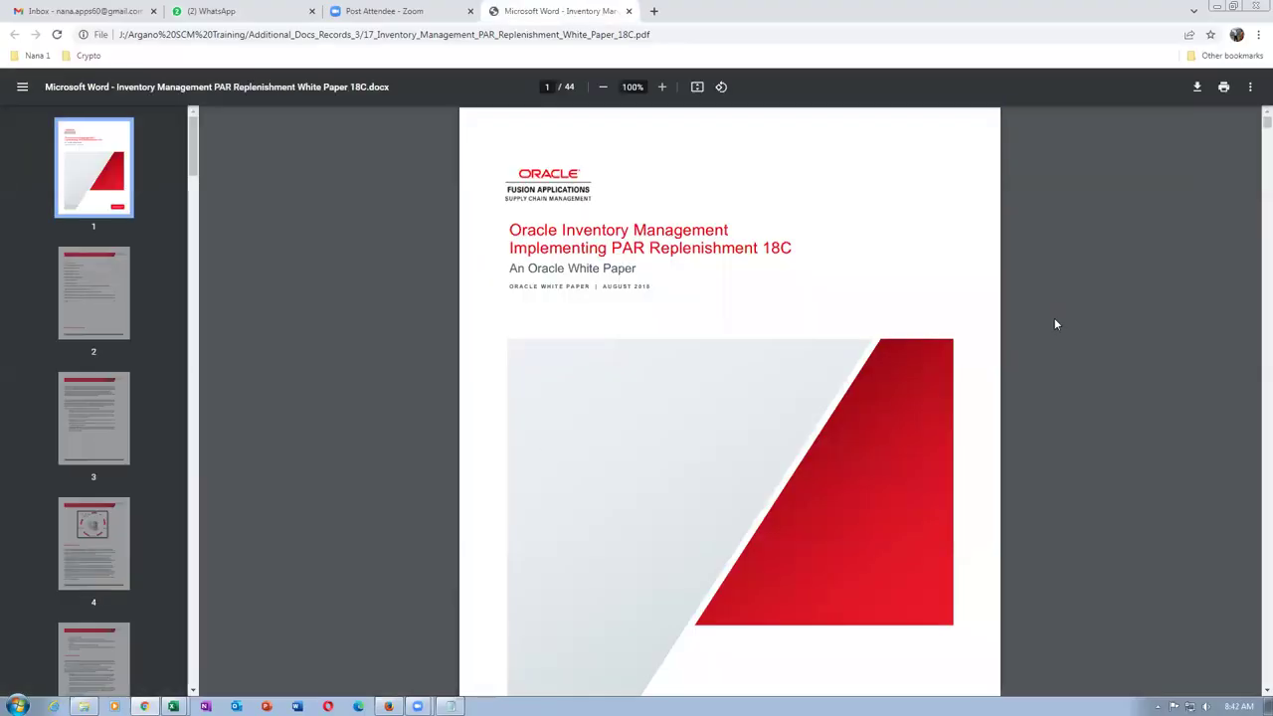
pyautogui.scroll(-10, 1058, 221)
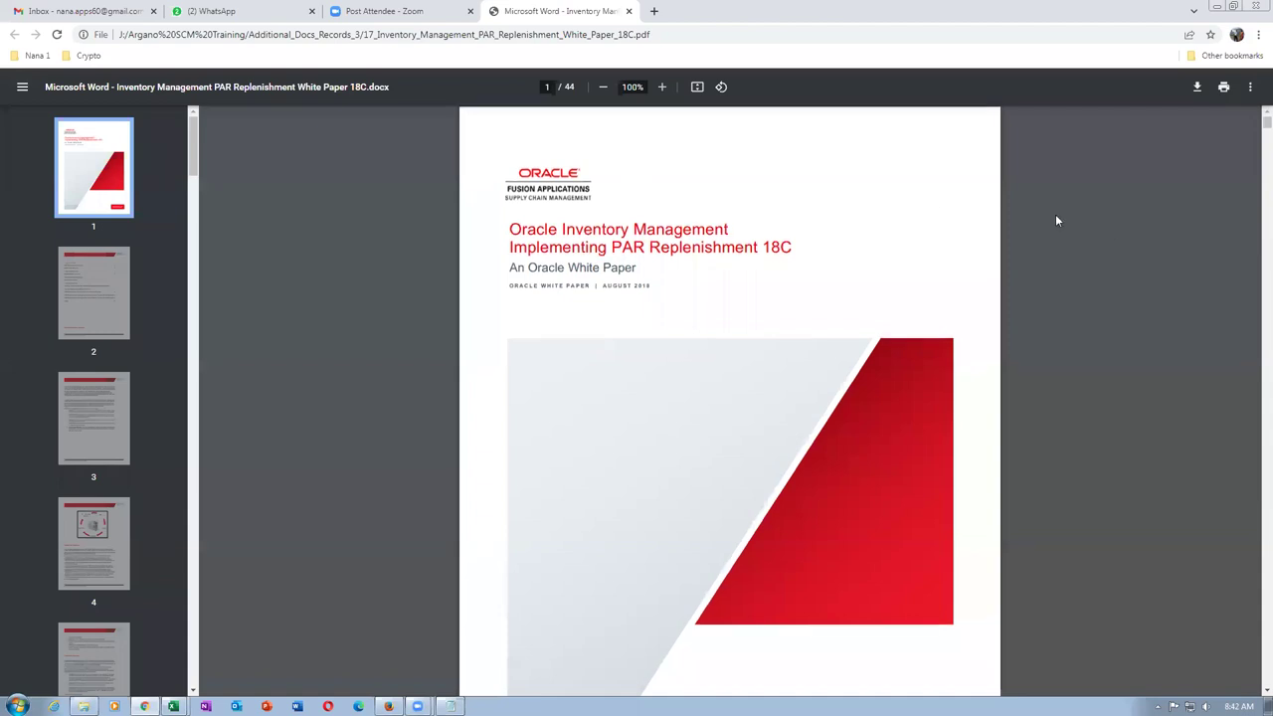
pyautogui.scroll(-10, 1057, 221)
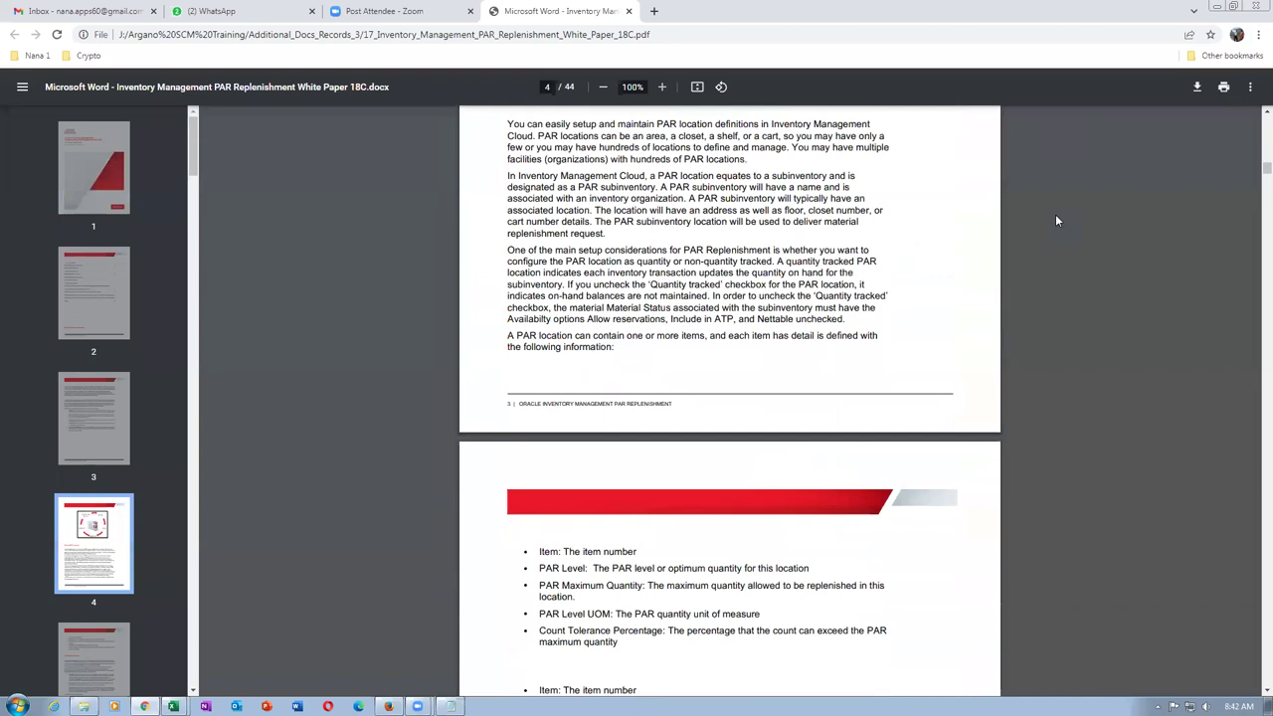
pyautogui.scroll(-10, 1057, 221)
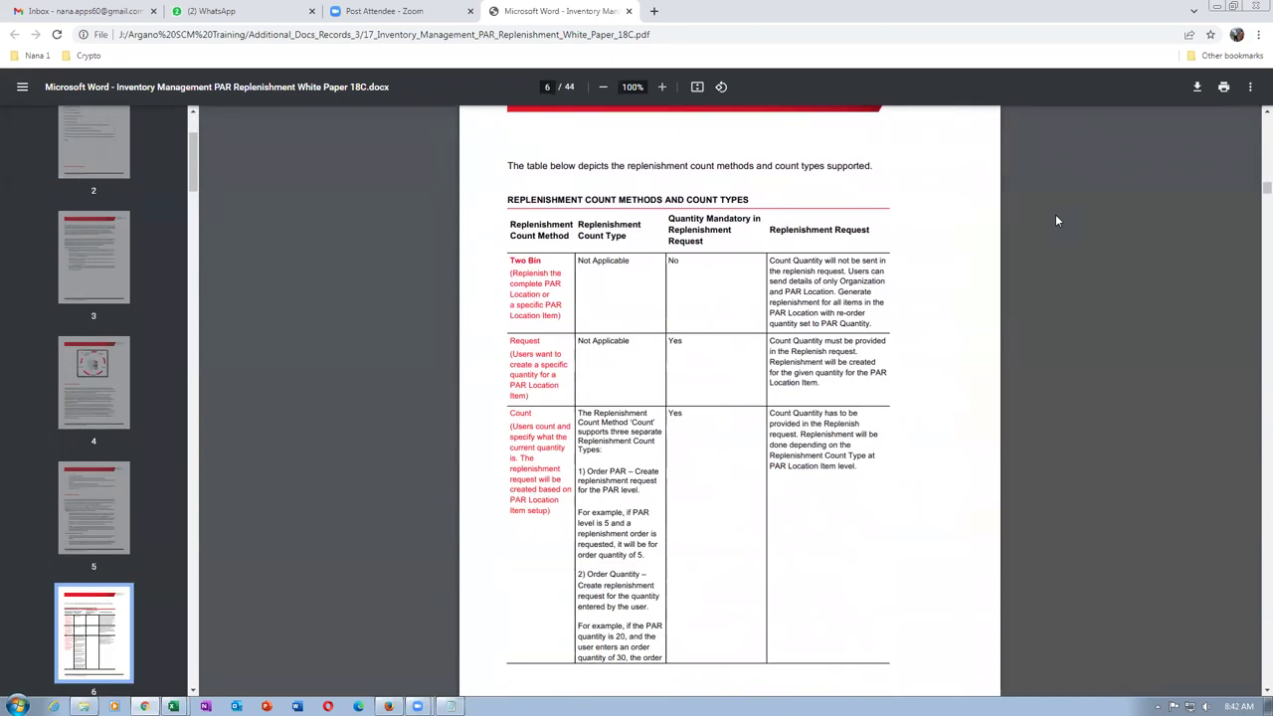
pyautogui.scroll(-10, 1057, 220)
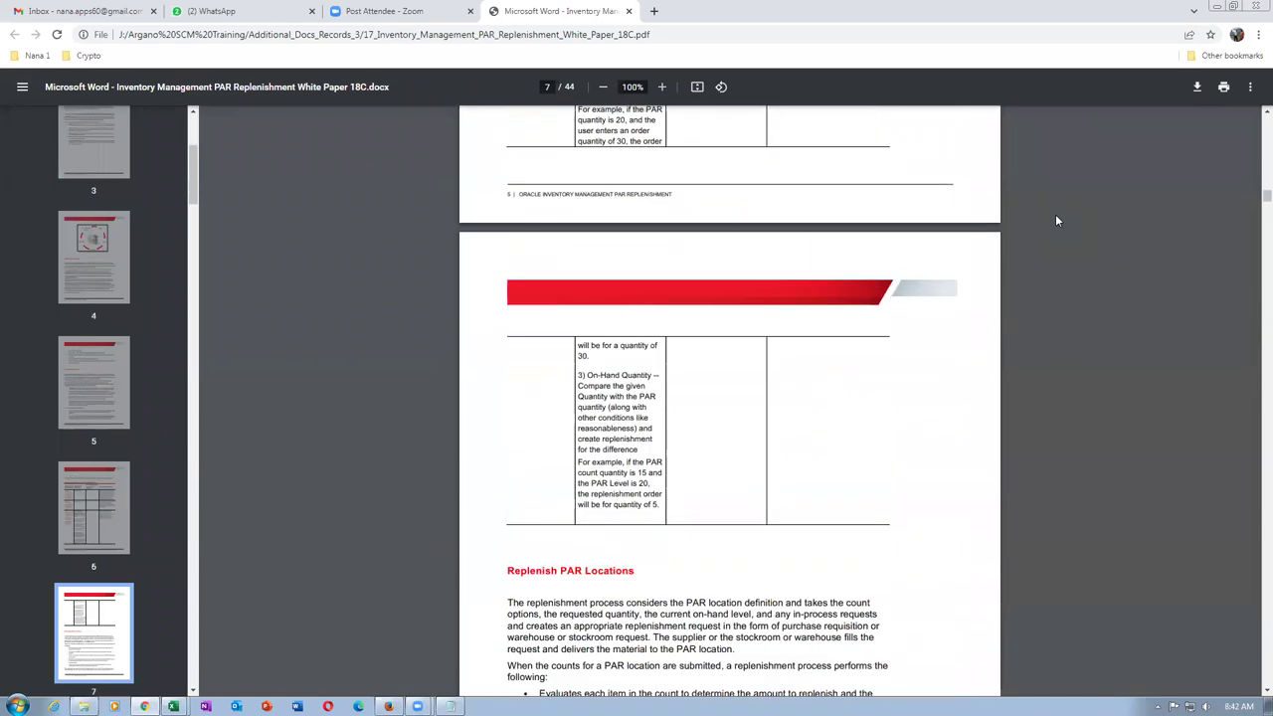
pyautogui.scroll(-15, 1058, 221)
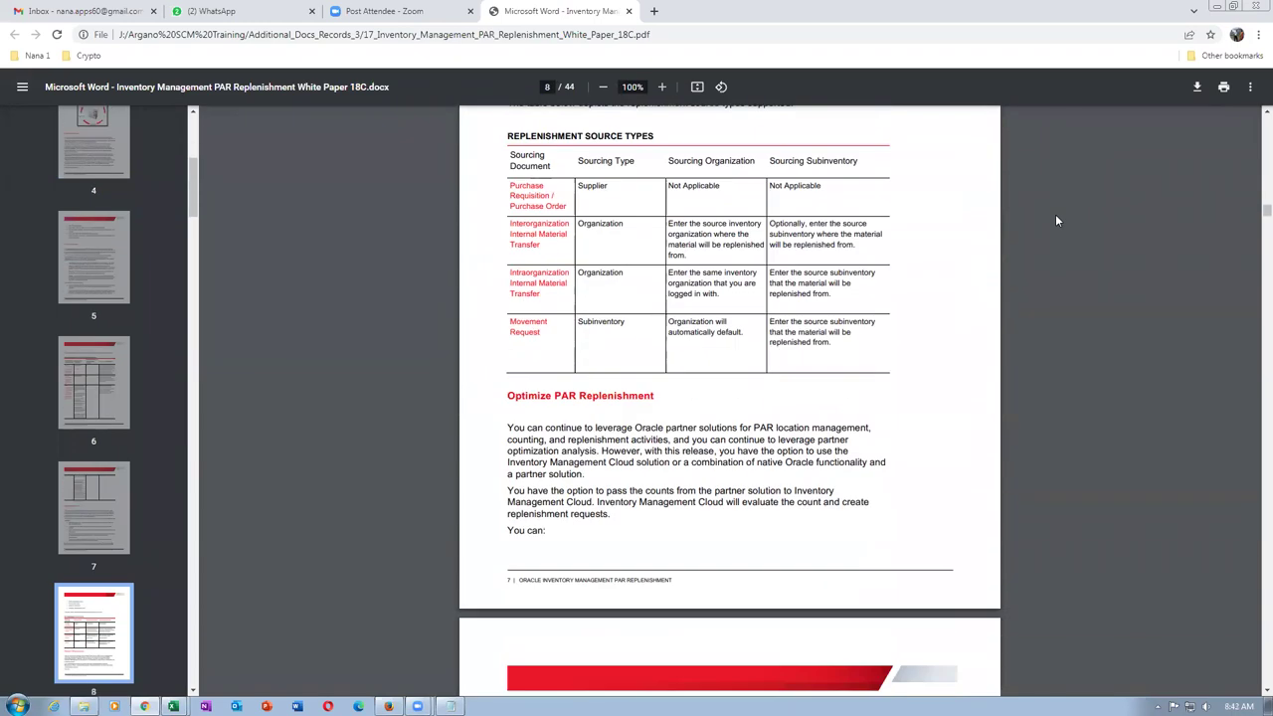
pyautogui.scroll(-15, 1058, 221)
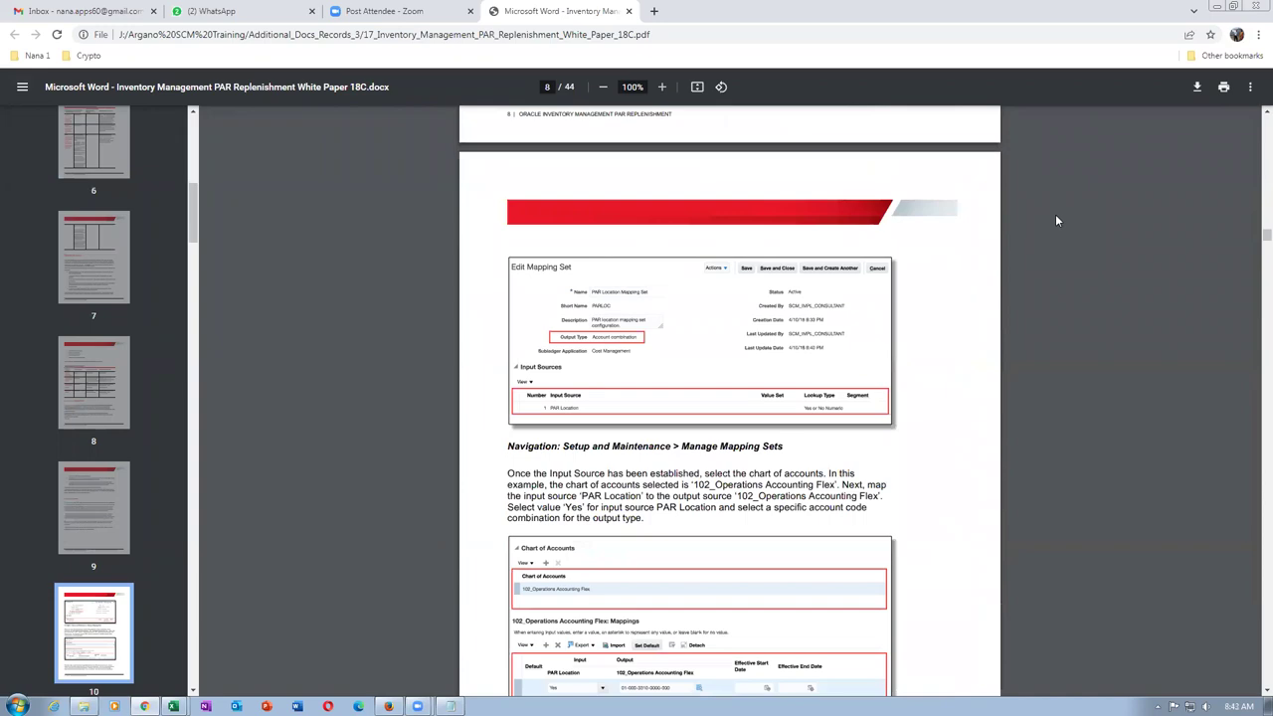
pyautogui.scroll(-20, 1057, 221)
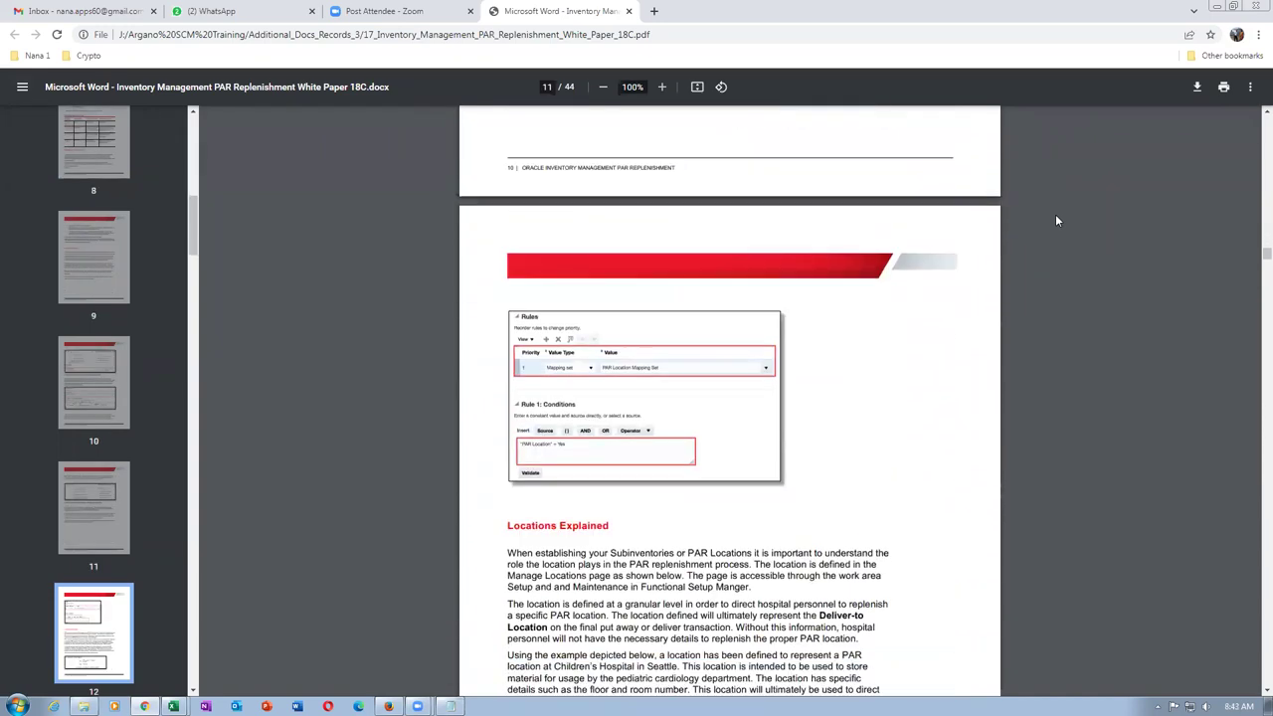
pyautogui.scroll(-15, 1057, 221)
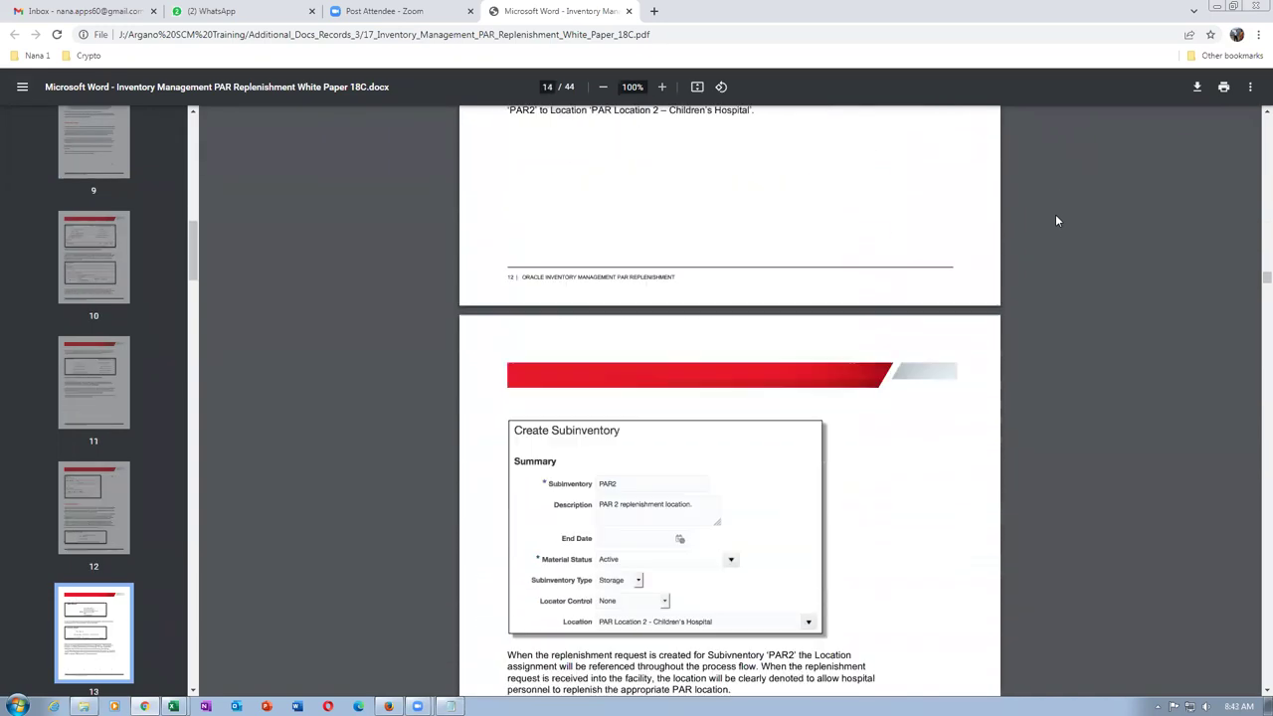
pyautogui.click(629, 11)
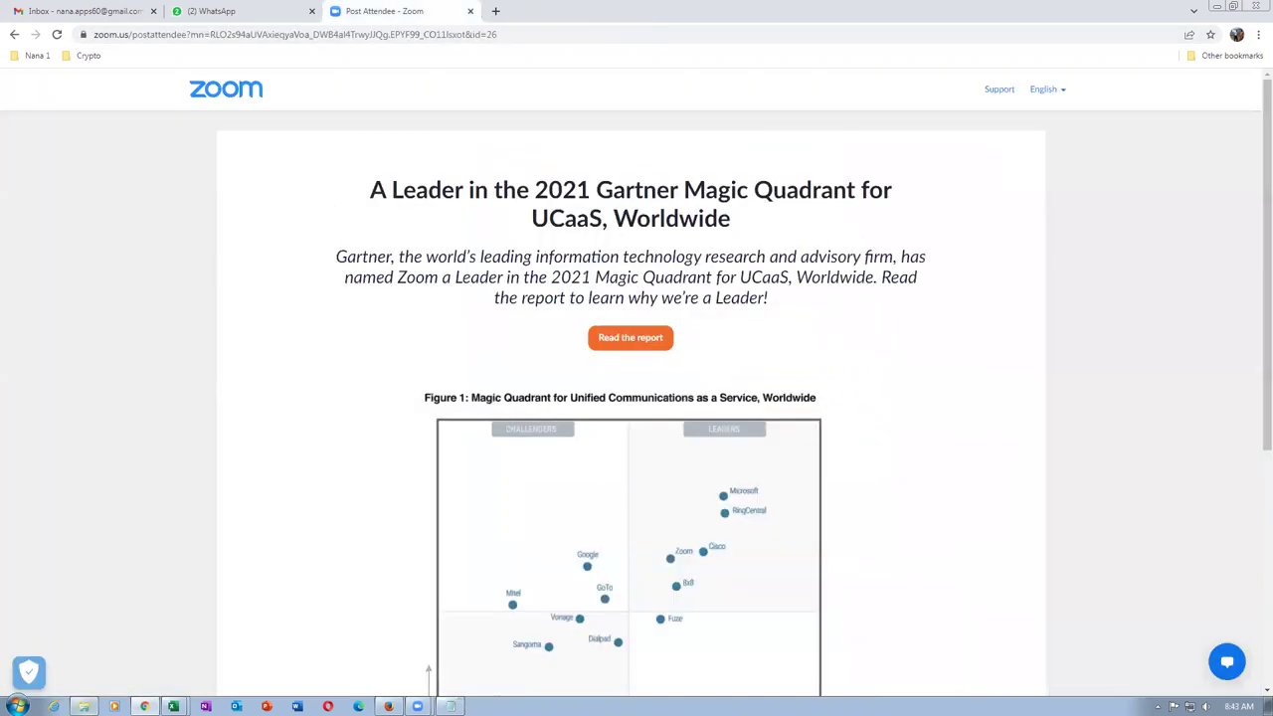
# Look over the Additional_Docs_Records_3 files, then close the Explorer window.
pyautogui.hotkey('ctrl', 'o')
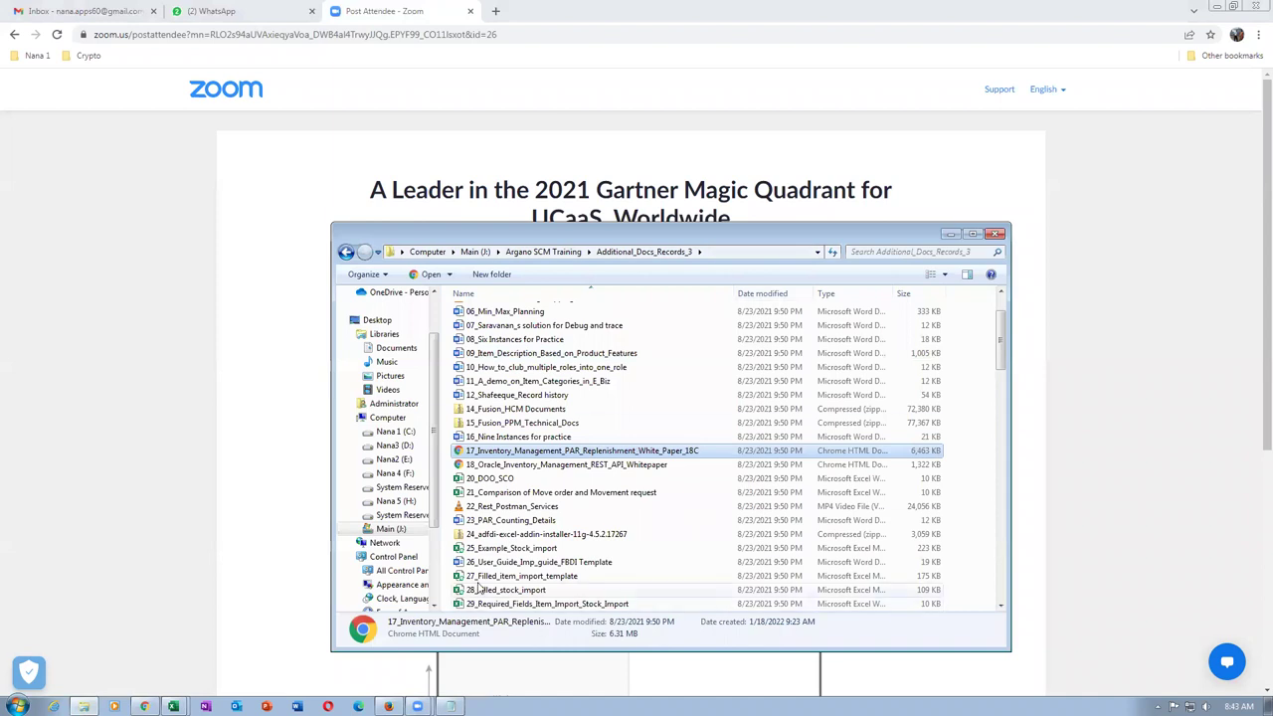
pyautogui.click(511, 508)
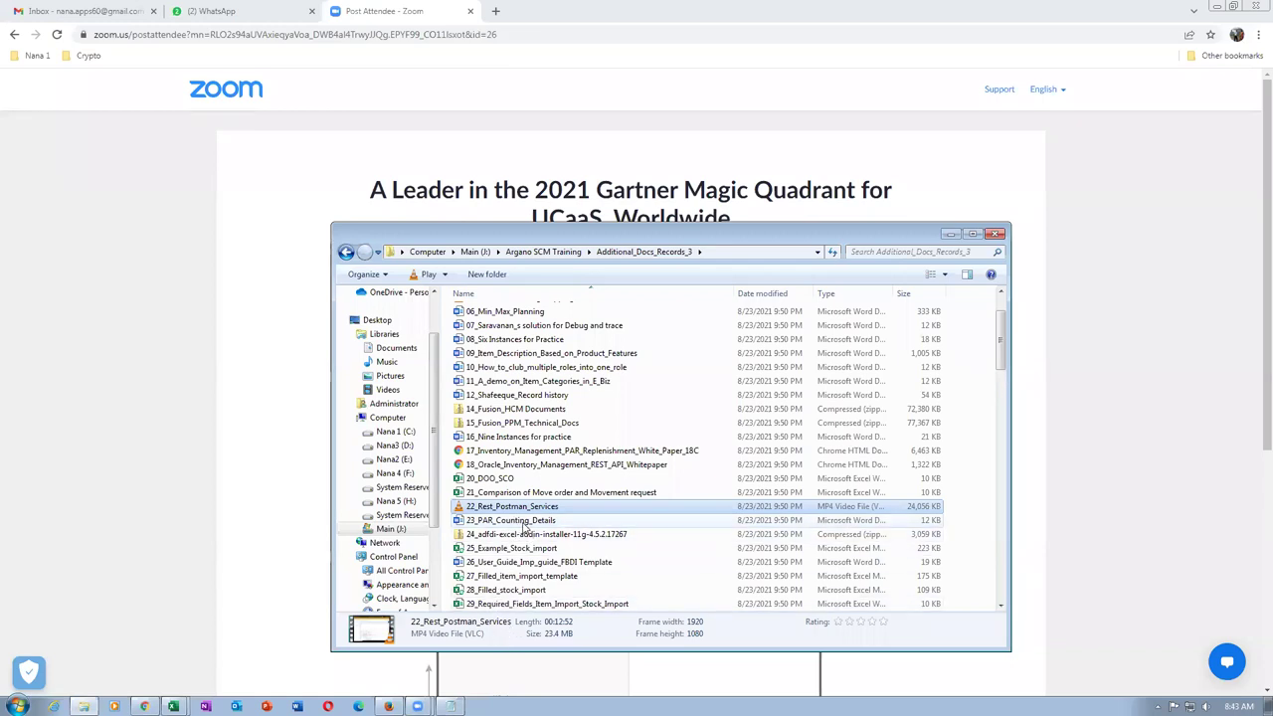
pyautogui.click(522, 522)
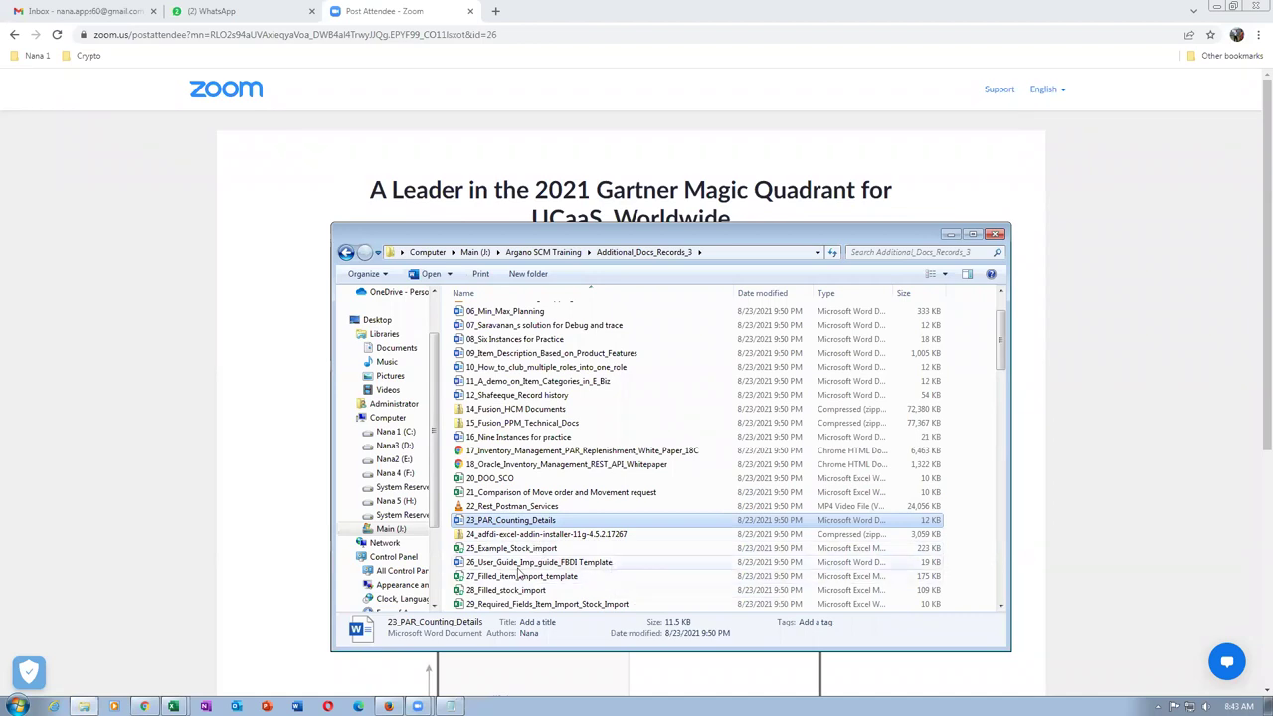
pyautogui.click(518, 507)
pyautogui.press('Up')
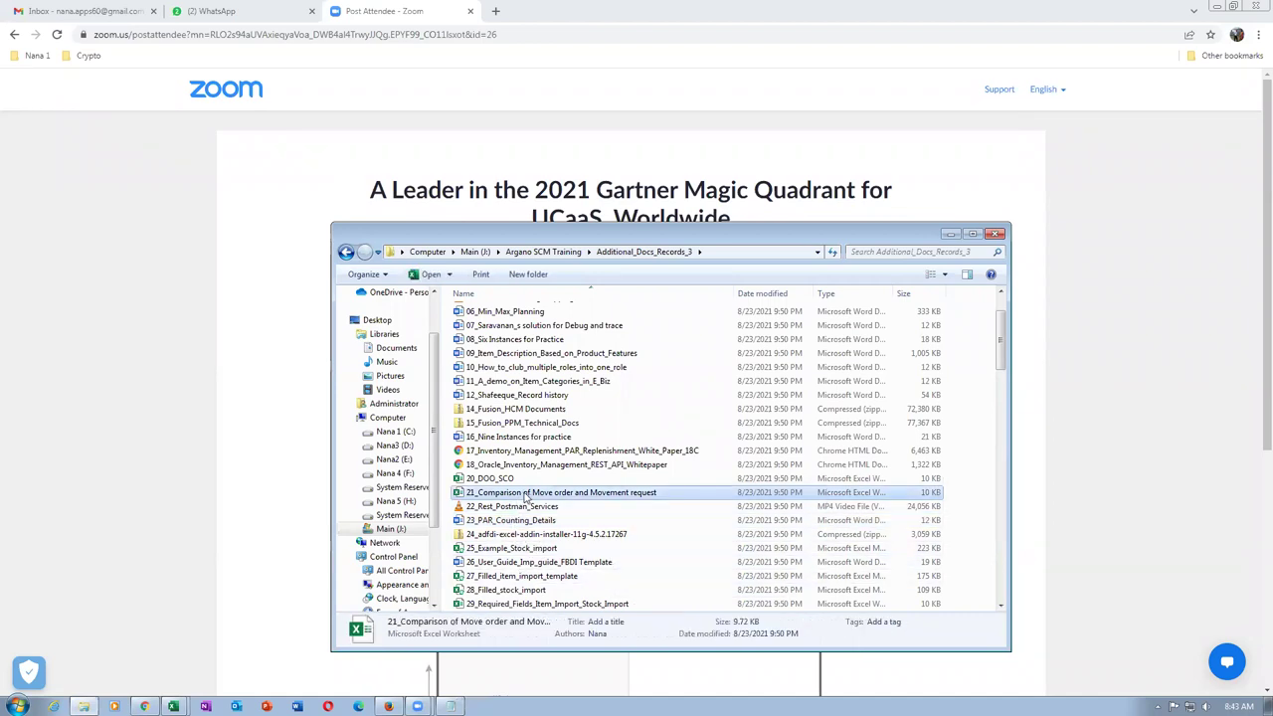
pyautogui.click(995, 234)
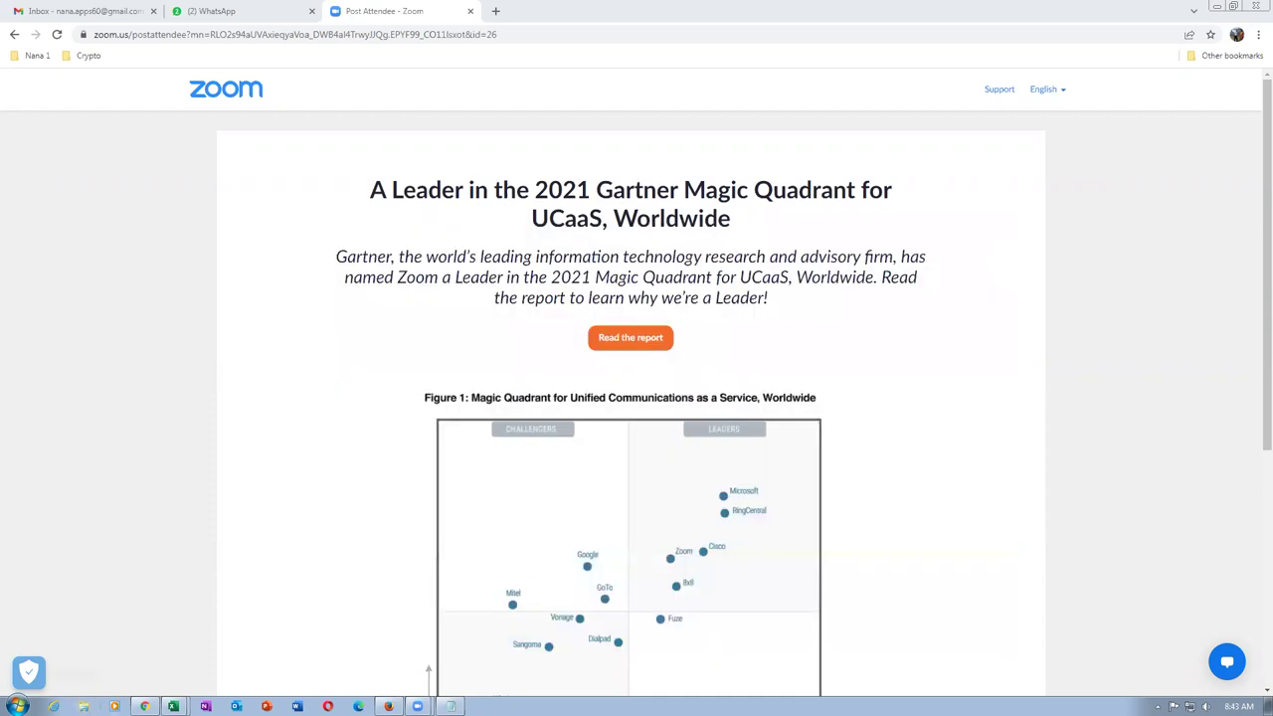
# Dismiss the Windows Media Player setup dialog and return to the Oracle process monitor.
pyautogui.click(115, 706)
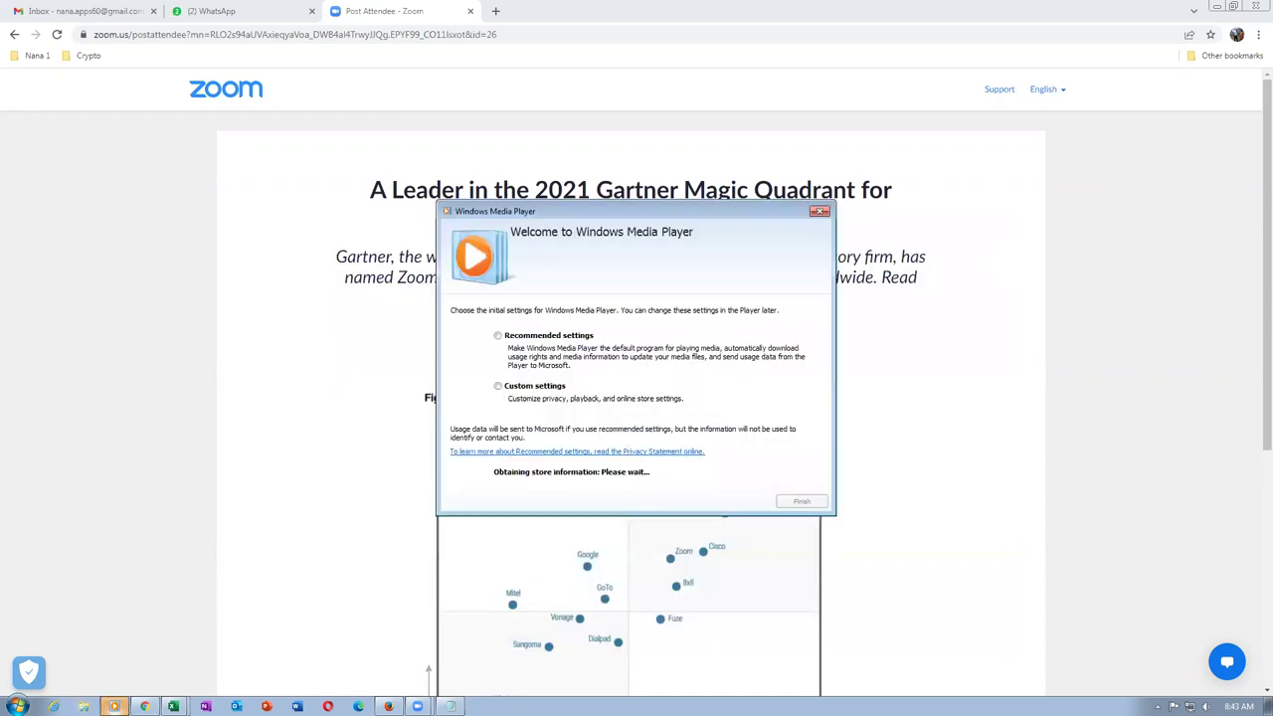
pyautogui.click(820, 213)
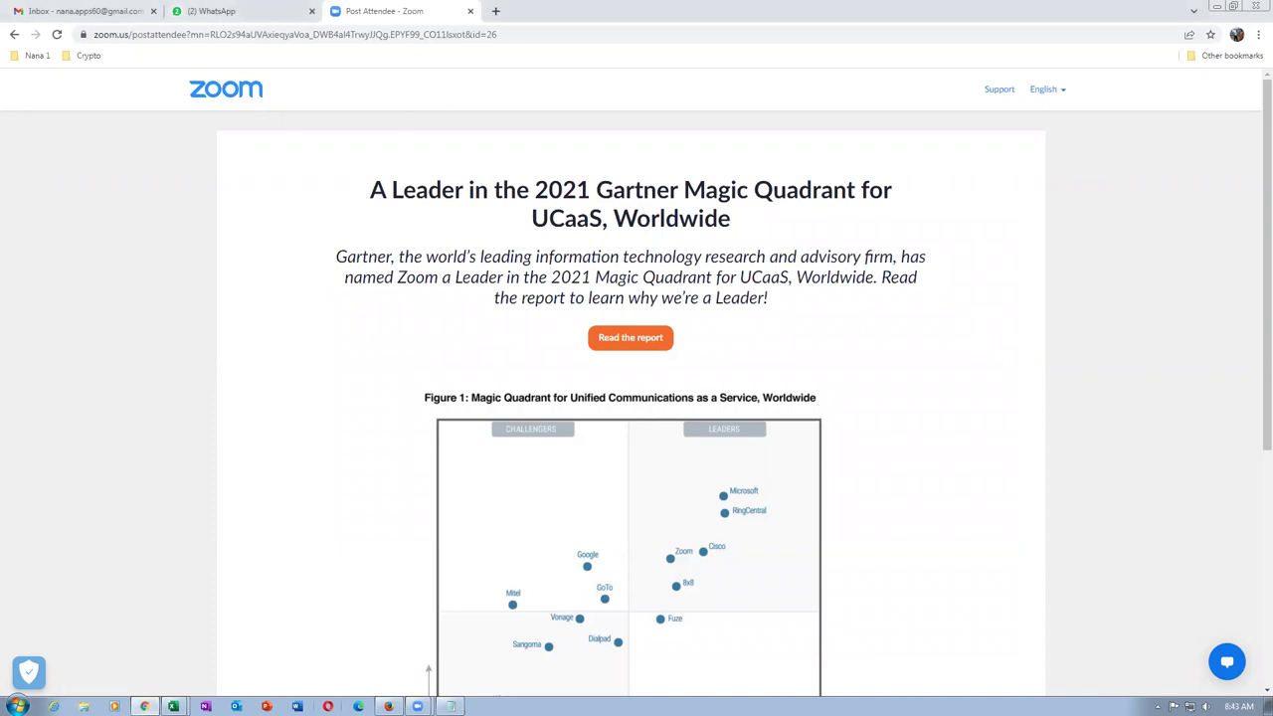
pyautogui.click(396, 706)
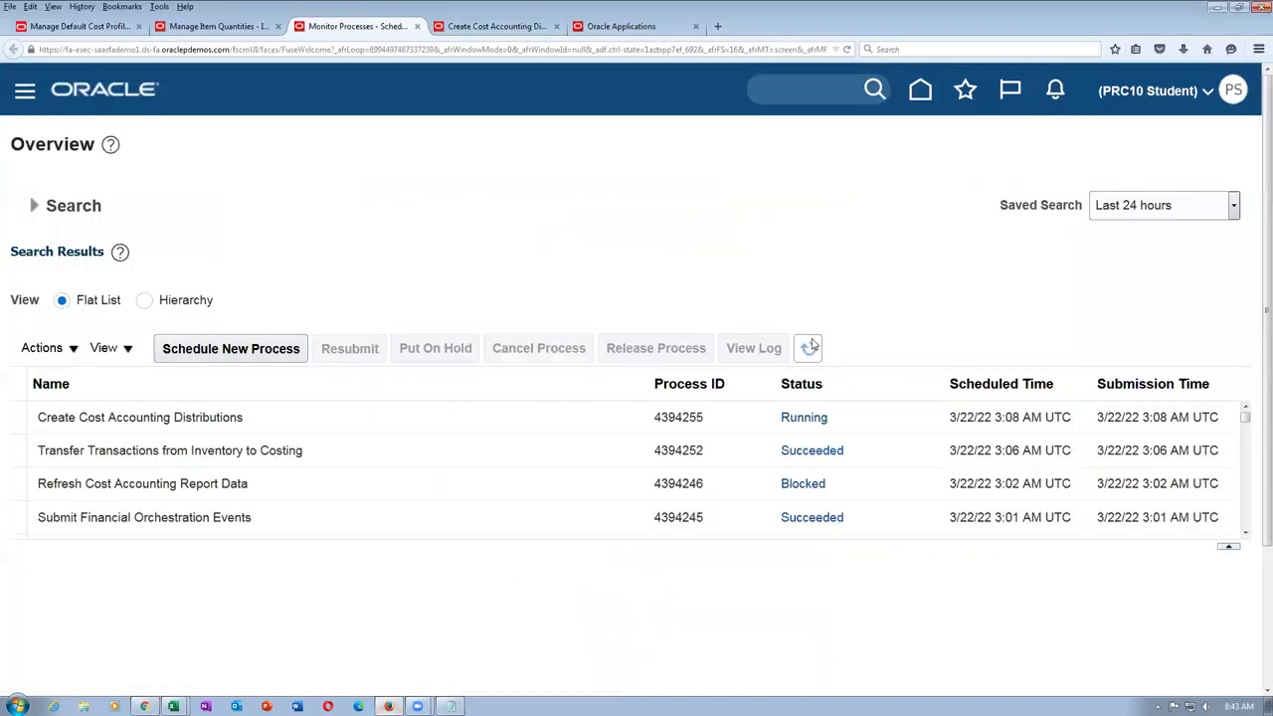
# Confirm run 4394255 ended with Warning, then search t01_la cost transactions since 3/15/22.
pyautogui.click(179, 415)
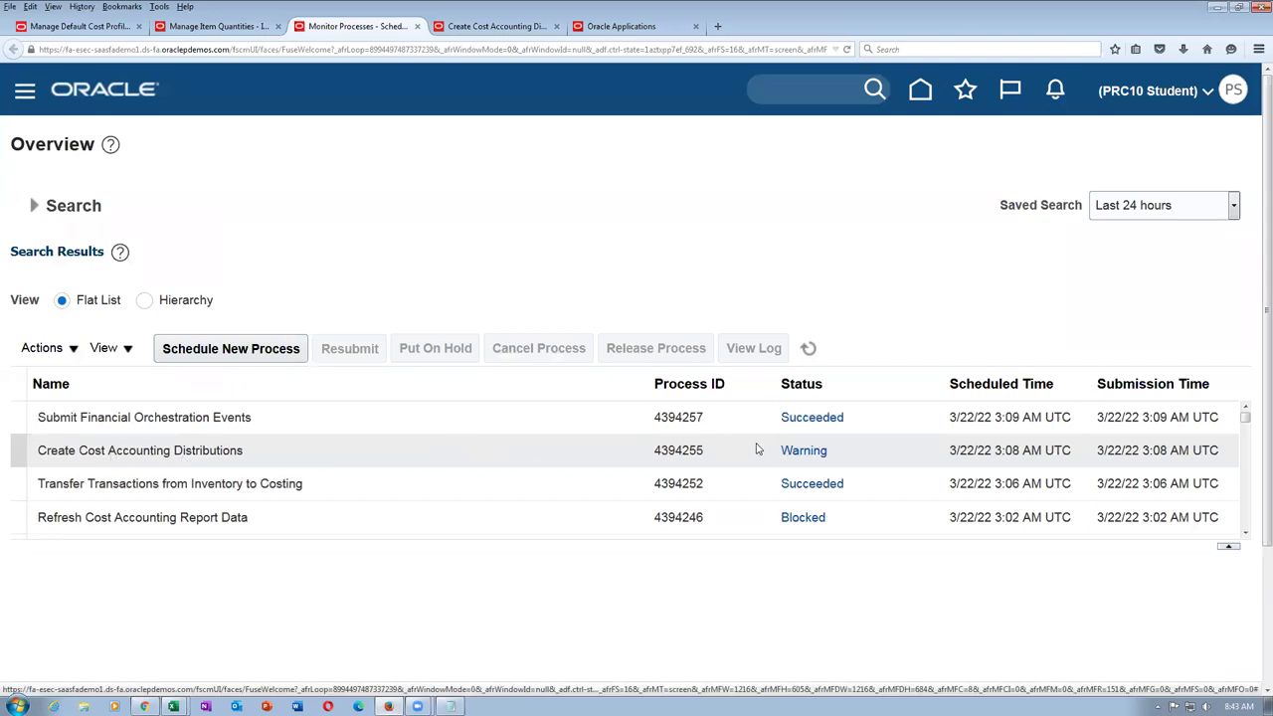
pyautogui.click(785, 450)
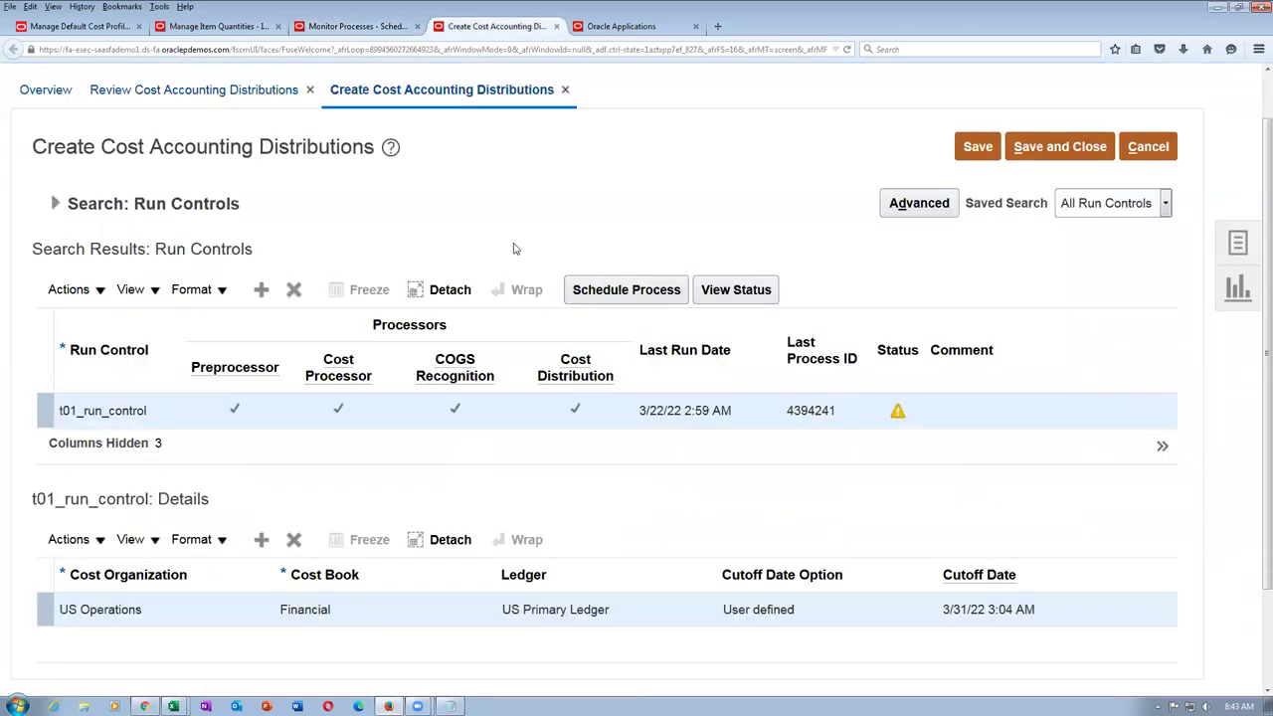
pyautogui.click(1082, 157)
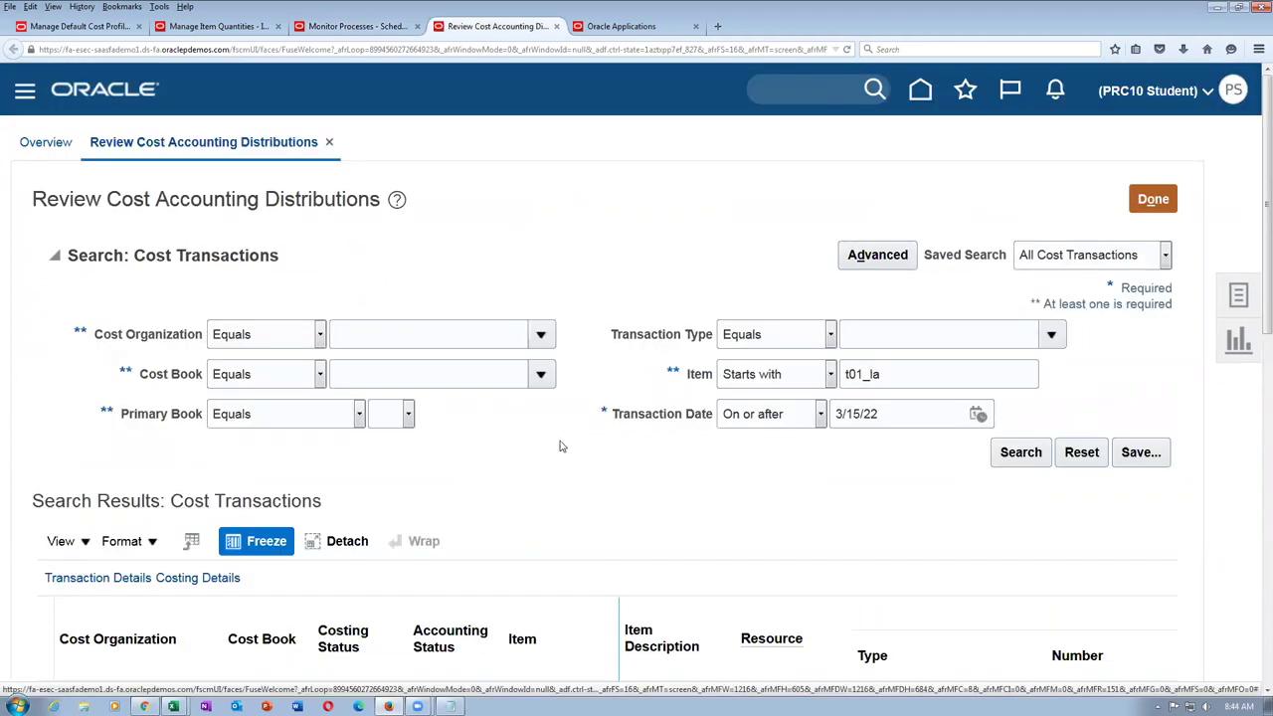
pyautogui.click(1022, 453)
pyautogui.scroll(-3, 723, 386)
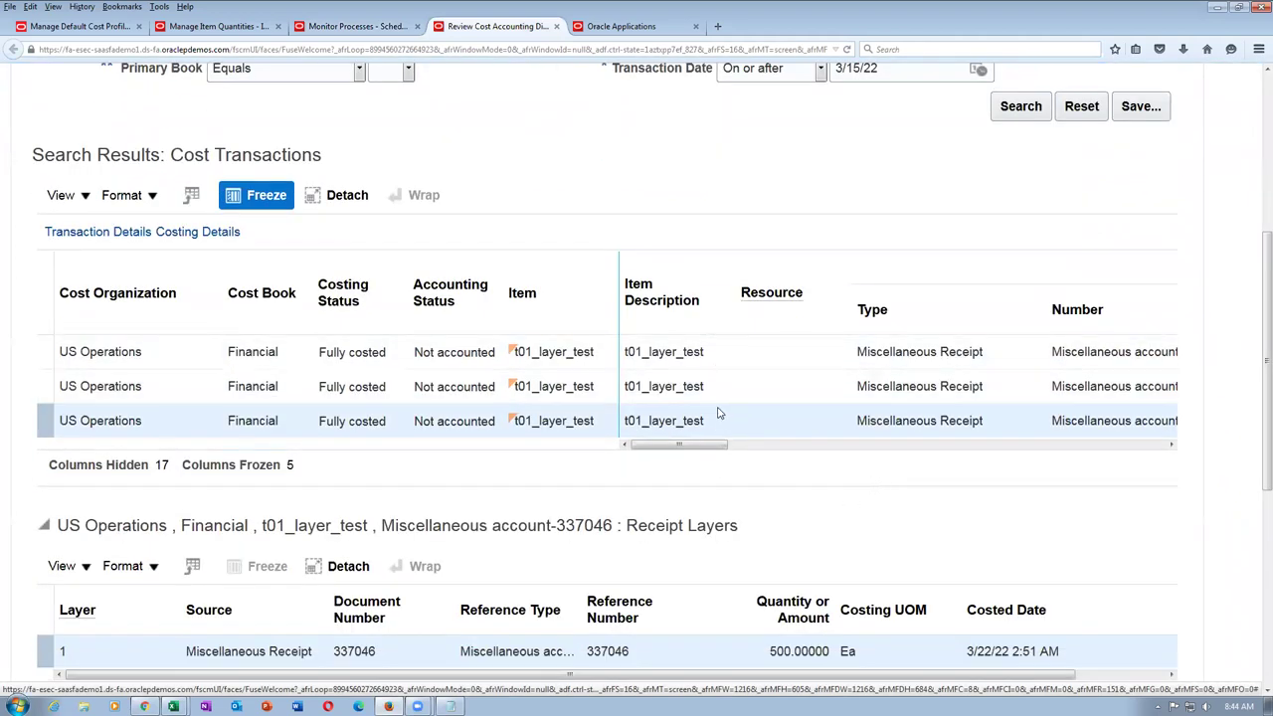
pyautogui.click(1022, 106)
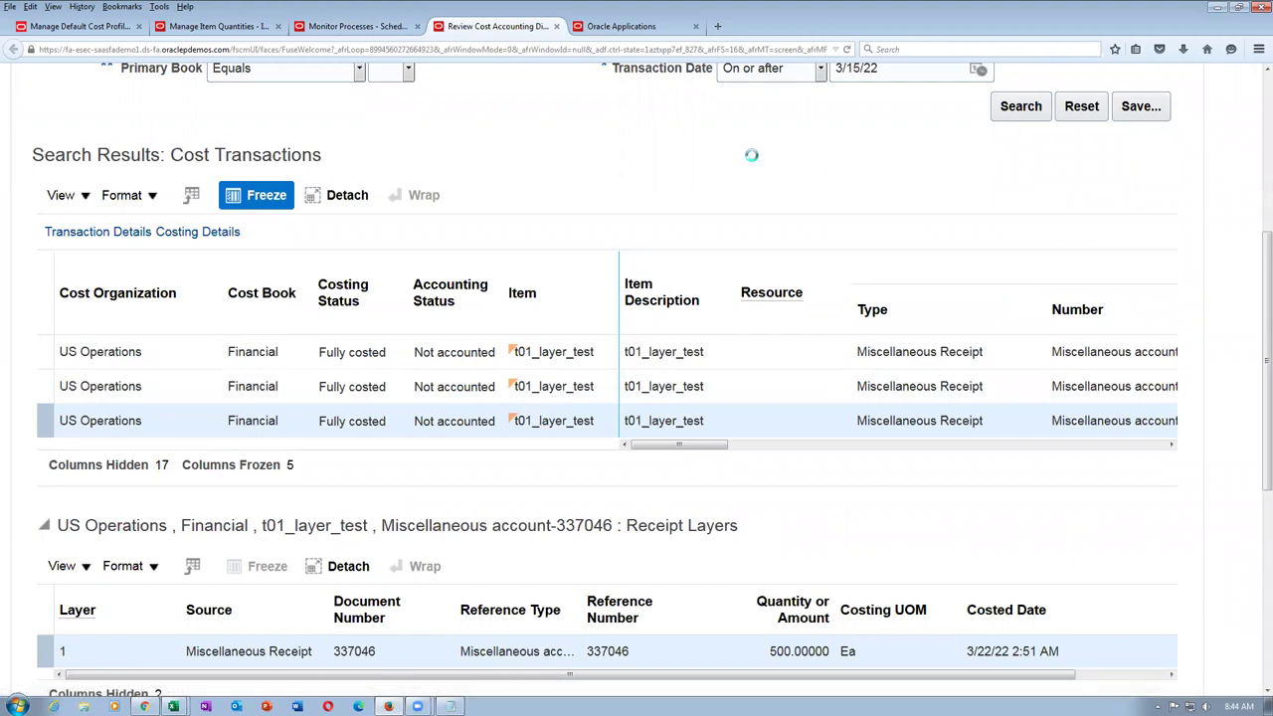
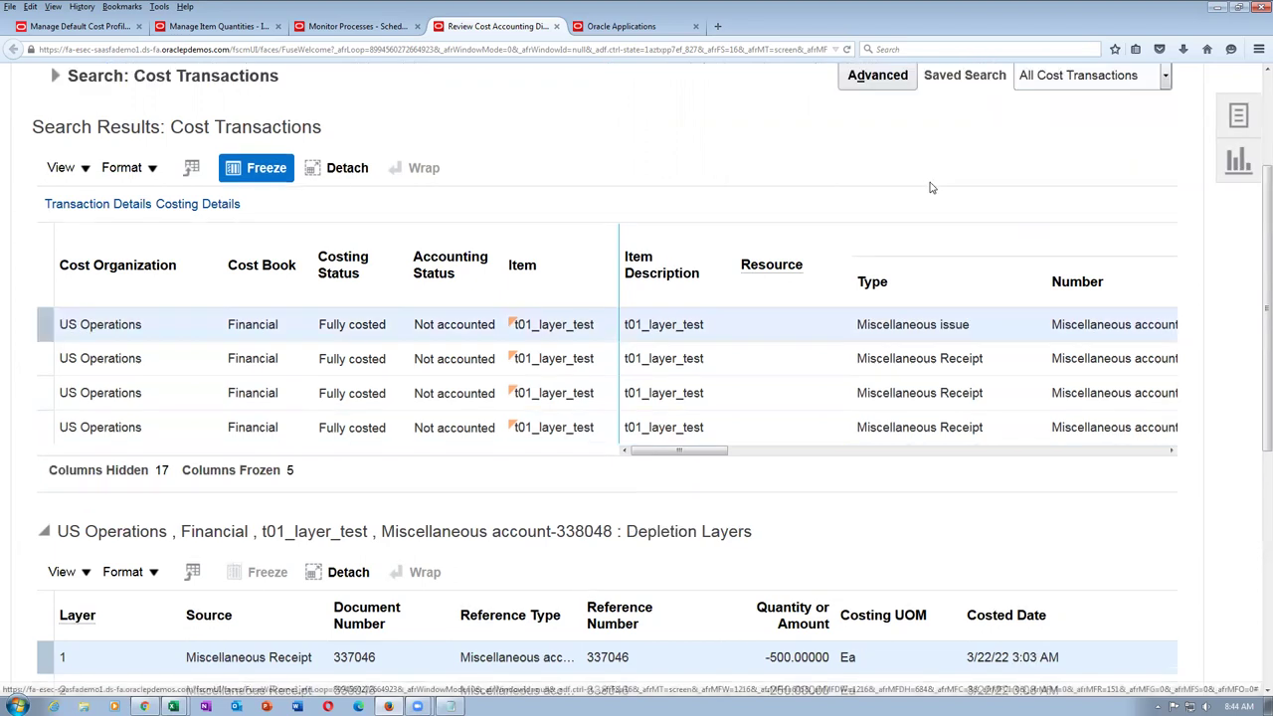
# Review receipt layers for receipts 337046, 338046 and 338047 and the miscellaneous issue's depletion layers.
pyautogui.click(754, 322)
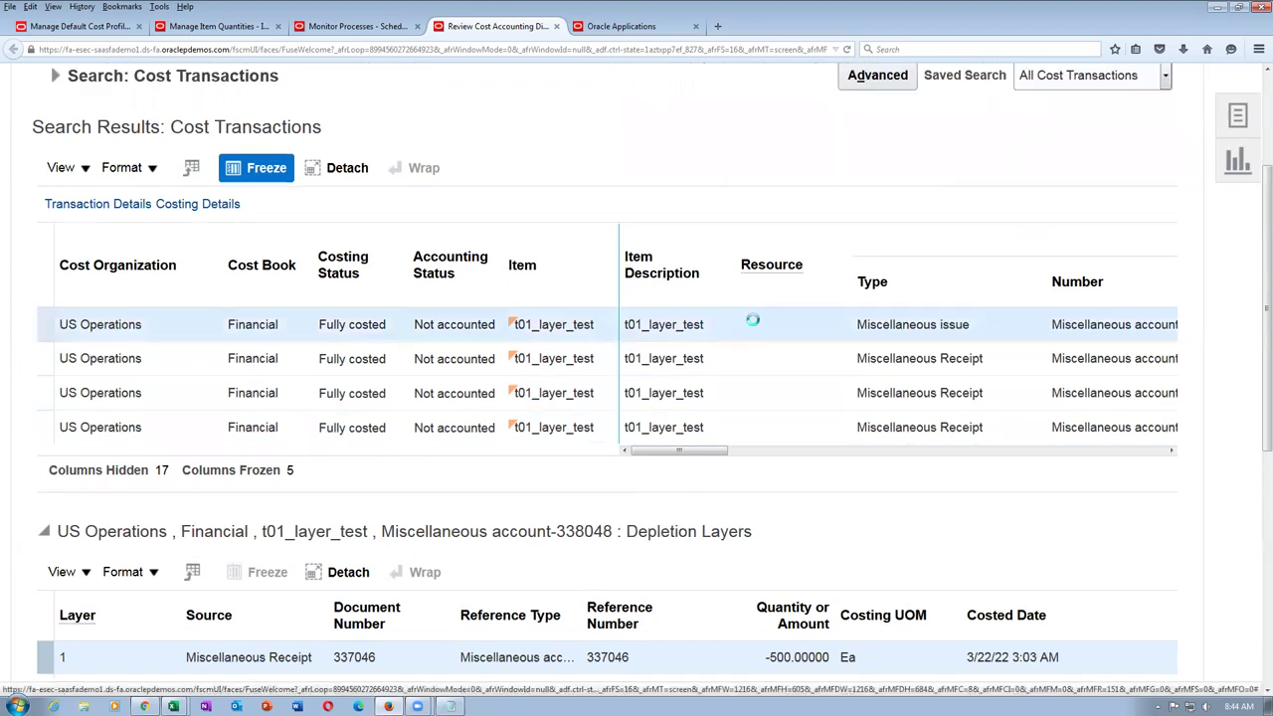
pyautogui.click(744, 423)
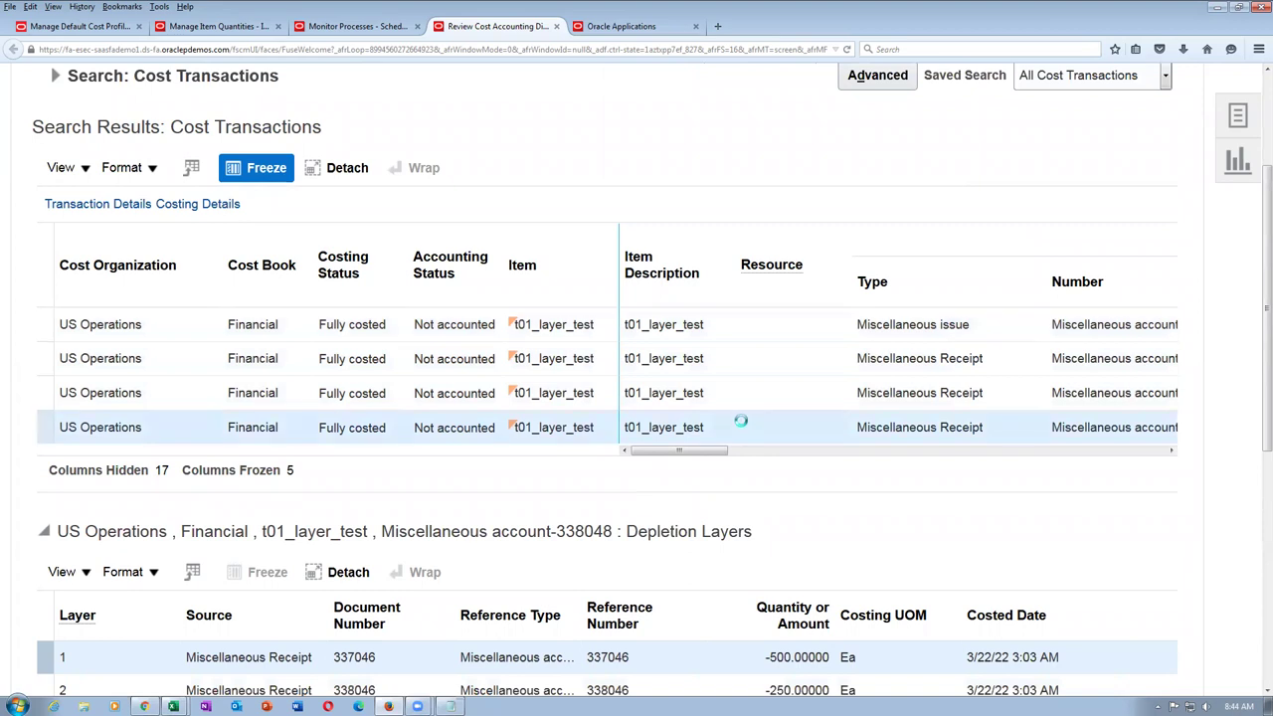
pyautogui.scroll(-2, 558, 501)
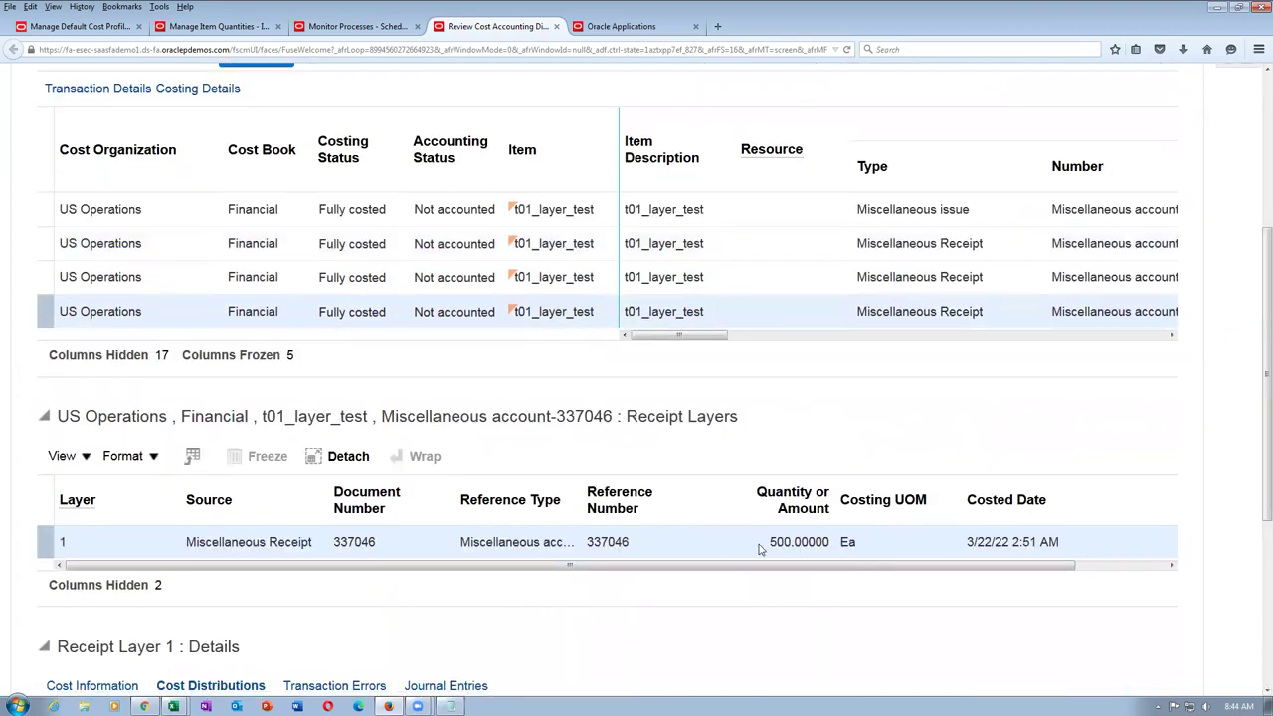
pyautogui.click(708, 281)
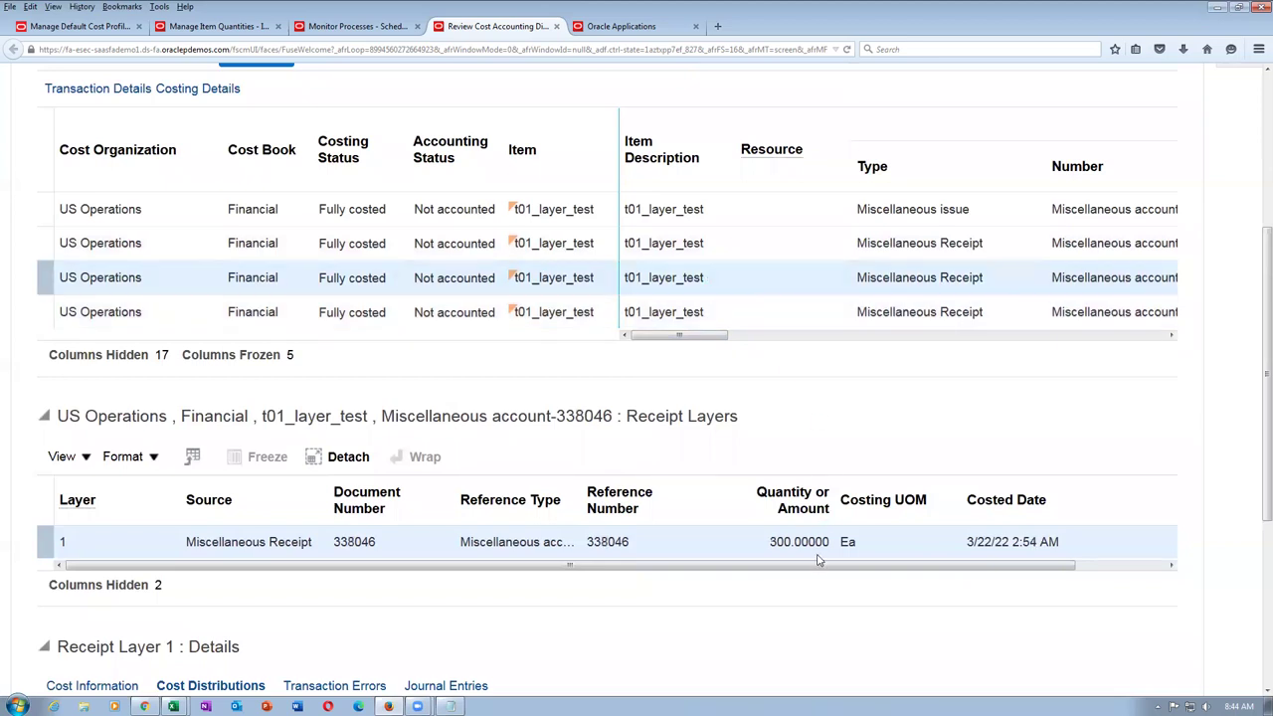
pyautogui.click(706, 244)
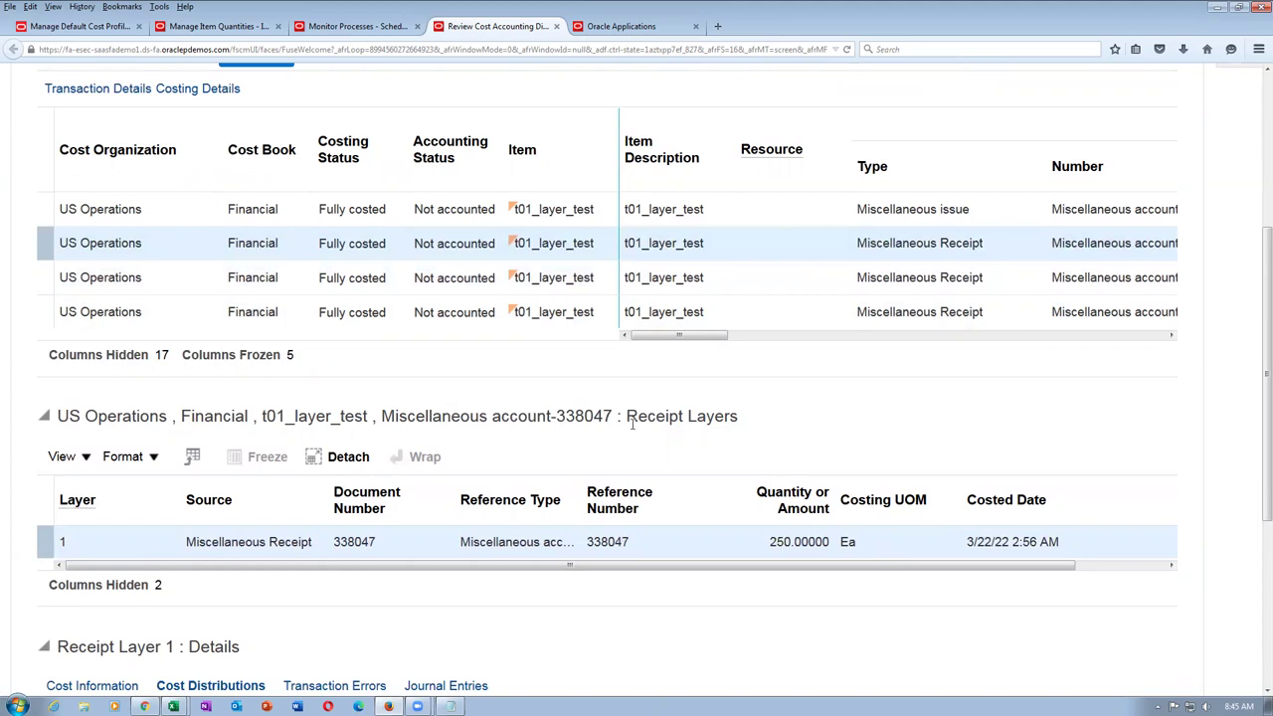
pyautogui.click(742, 209)
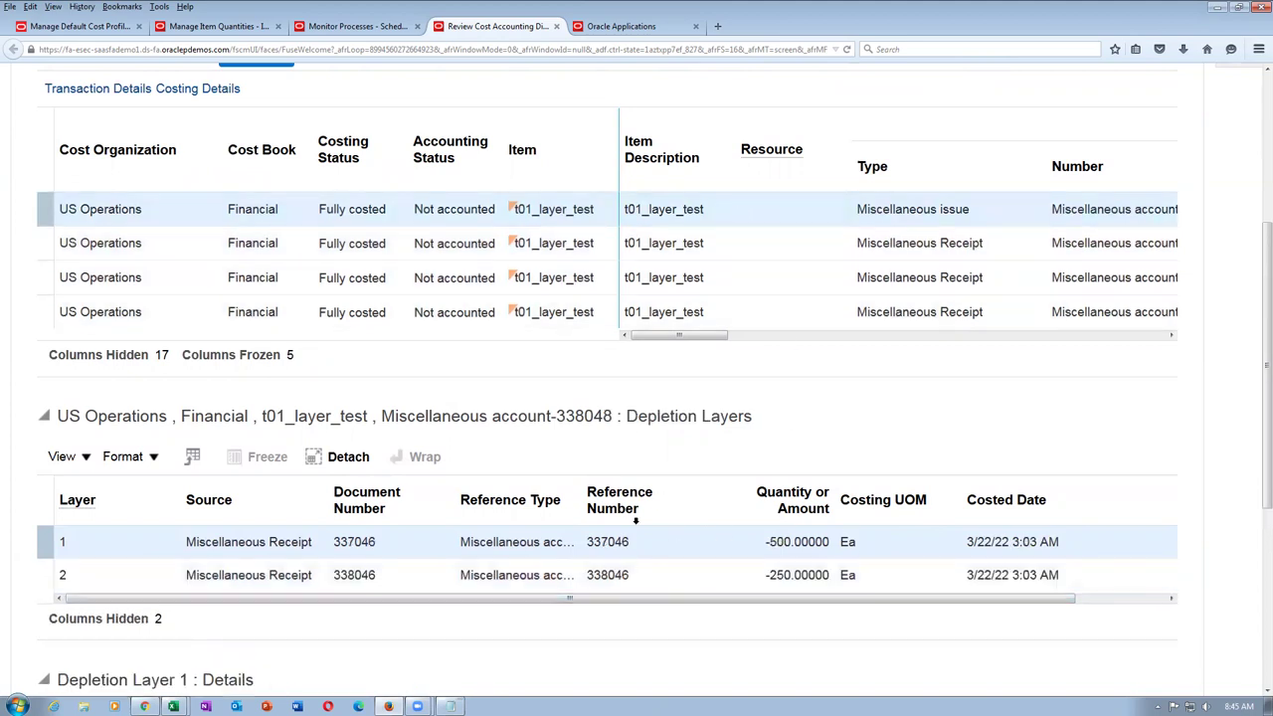
# In the Excel actual-cost demo, compare the first receipt's 100 cost with the first Customer A issue line.
pyautogui.hotkey('alt', 'Tab')
pyautogui.hotkey('alt', 'Tab')
pyautogui.hotkey('alt', 'Tab')
pyautogui.hotkey('alt', 'Tab')
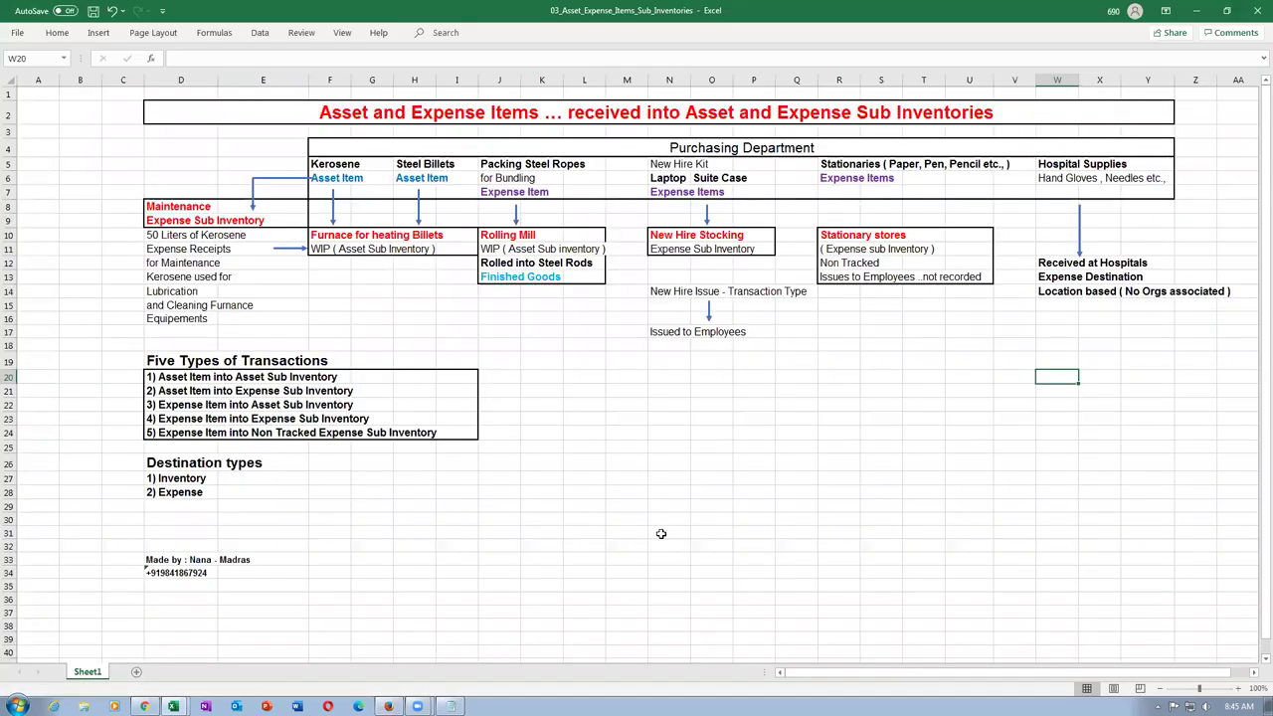
pyautogui.hotkey('alt', 'Tab')
pyautogui.hotkey('alt', 'Tab')
pyautogui.hotkey('alt', 'Tab')
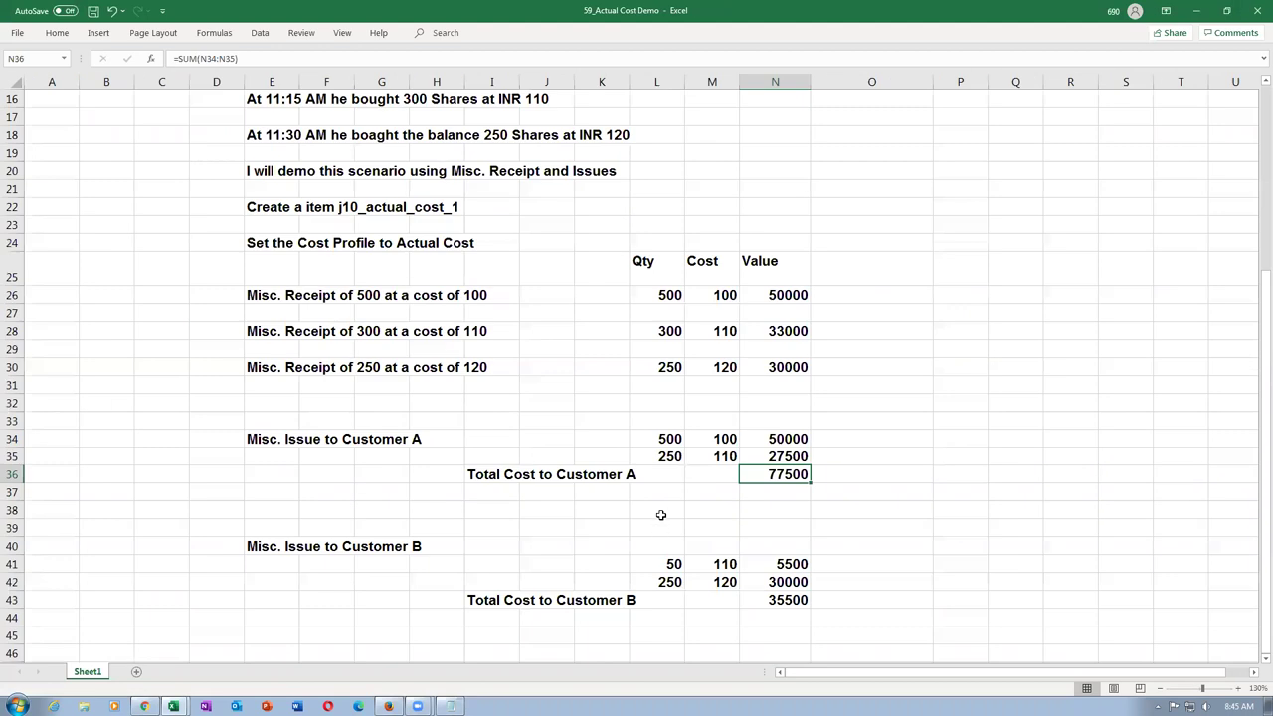
pyautogui.click(566, 504)
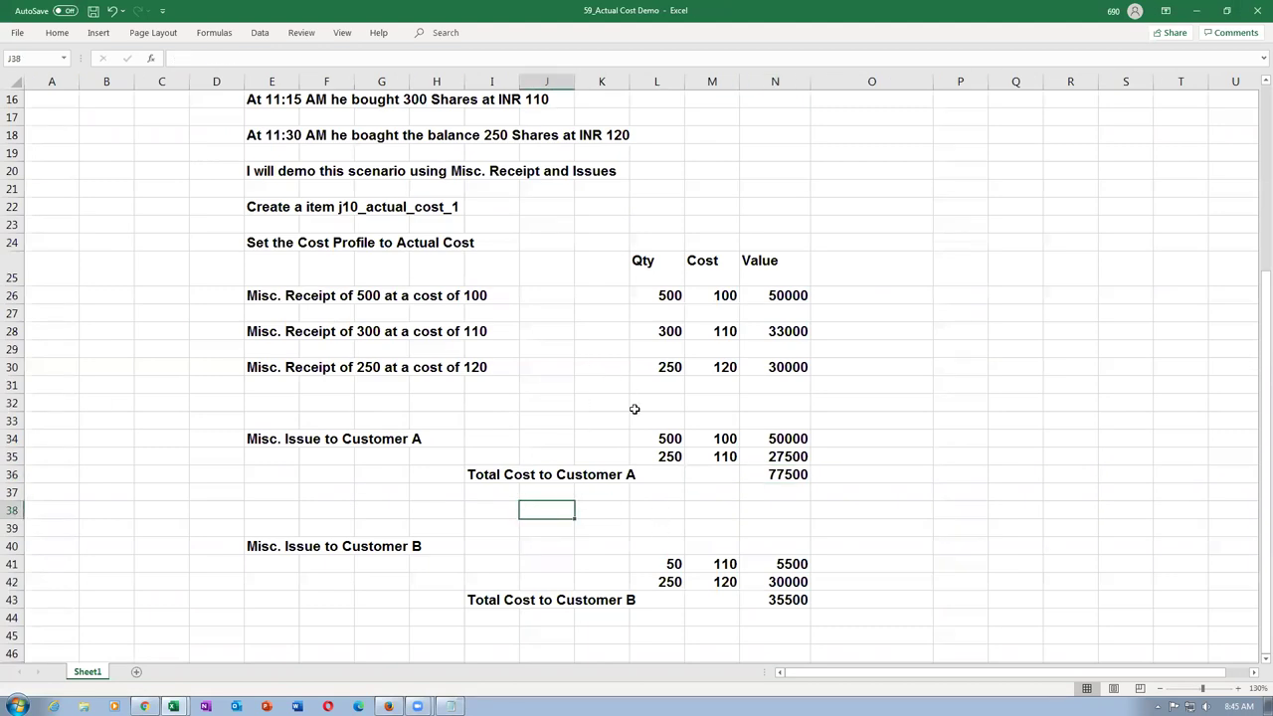
pyautogui.click(664, 439)
pyautogui.click(721, 298)
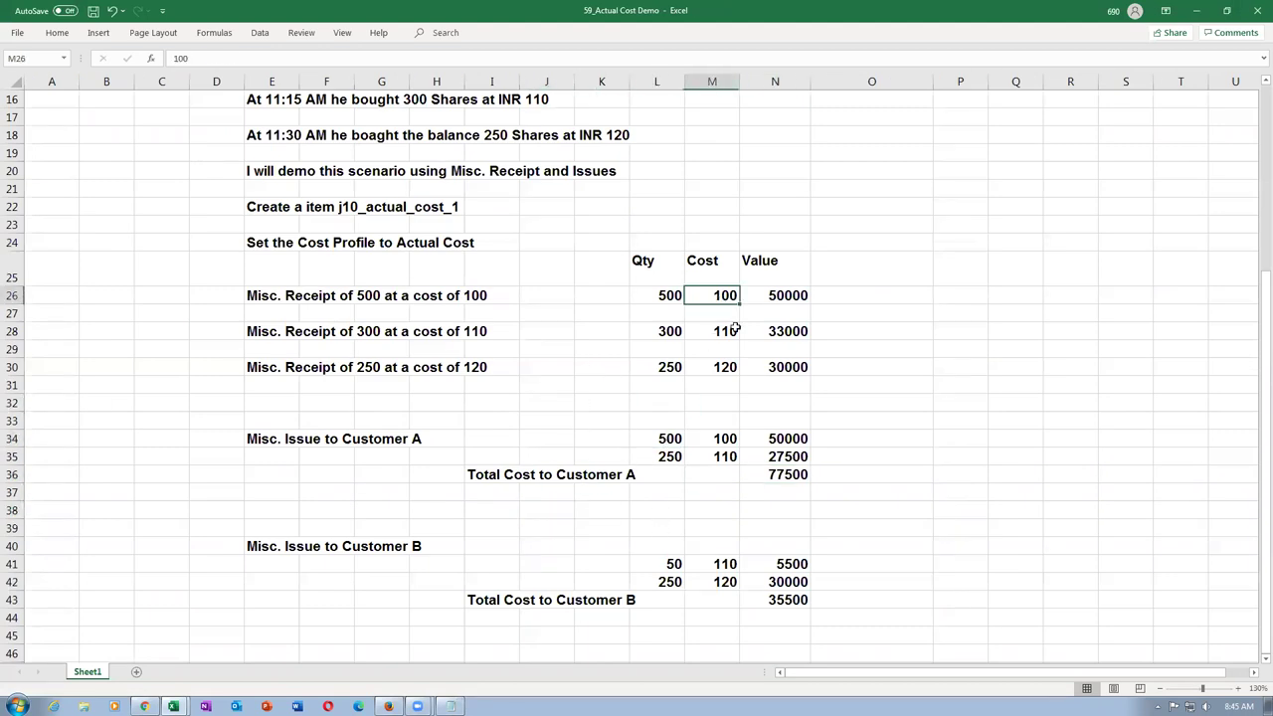
pyautogui.moveTo(671, 438); pyautogui.dragTo(810, 438)
pyautogui.moveTo(674, 456)
pyautogui.mouseDown()
pyautogui.moveTo(707, 456)
pyautogui.moveTo(676, 452)
pyautogui.mouseUp()
# Trace the second receipt's 300 quantity at 110 cost to the 77500 Customer A total, then switch windows.
pyautogui.click(715, 328)
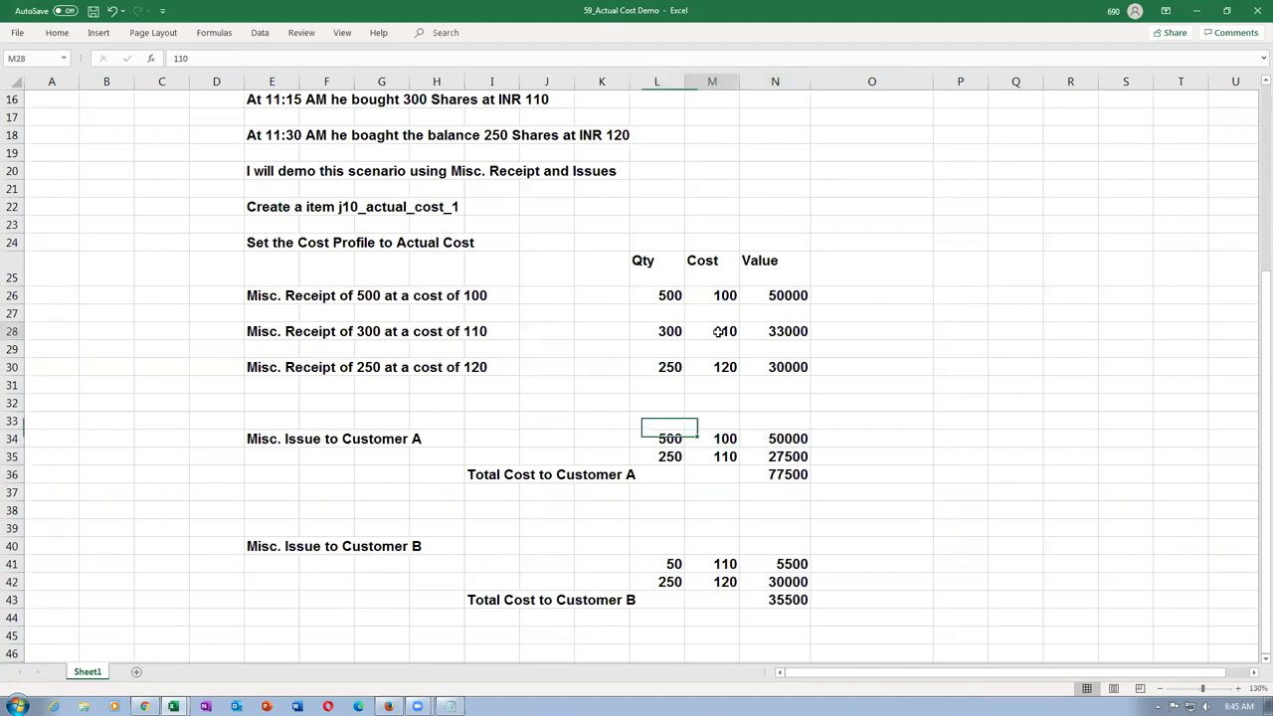
pyautogui.click(732, 457)
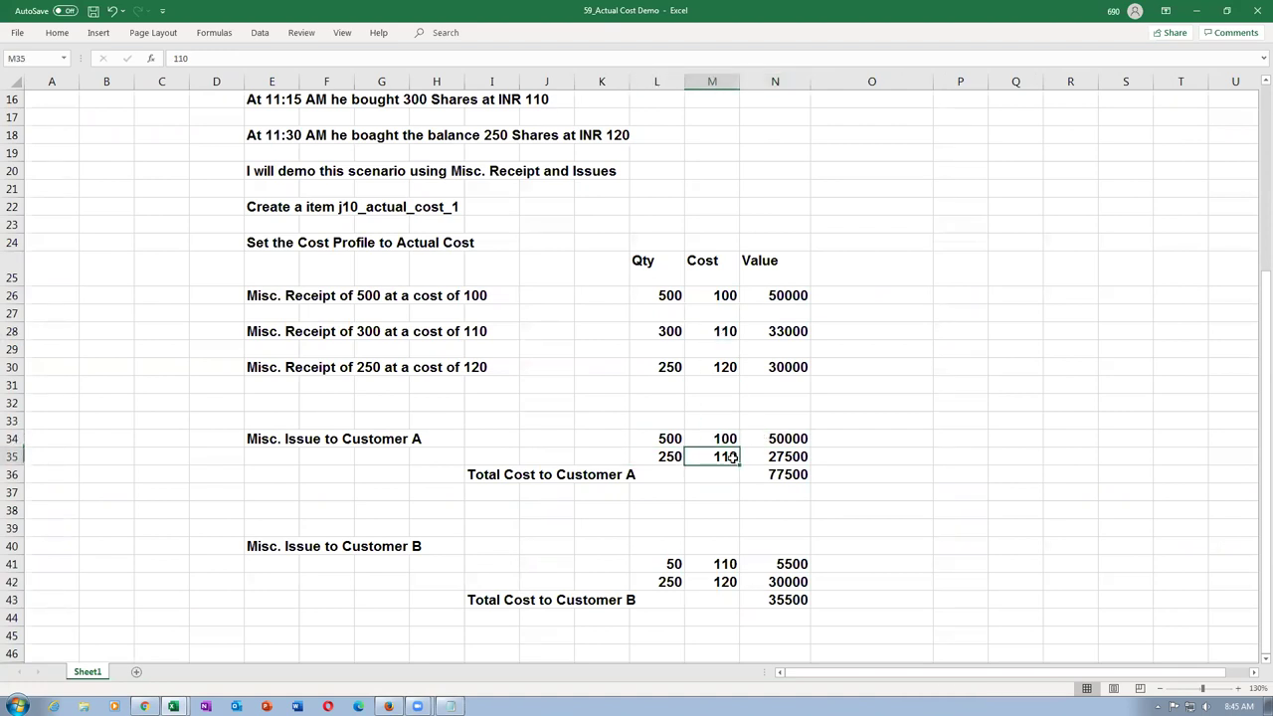
pyautogui.click(654, 336)
pyautogui.click(703, 456)
pyautogui.moveTo(669, 438); pyautogui.dragTo(778, 464)
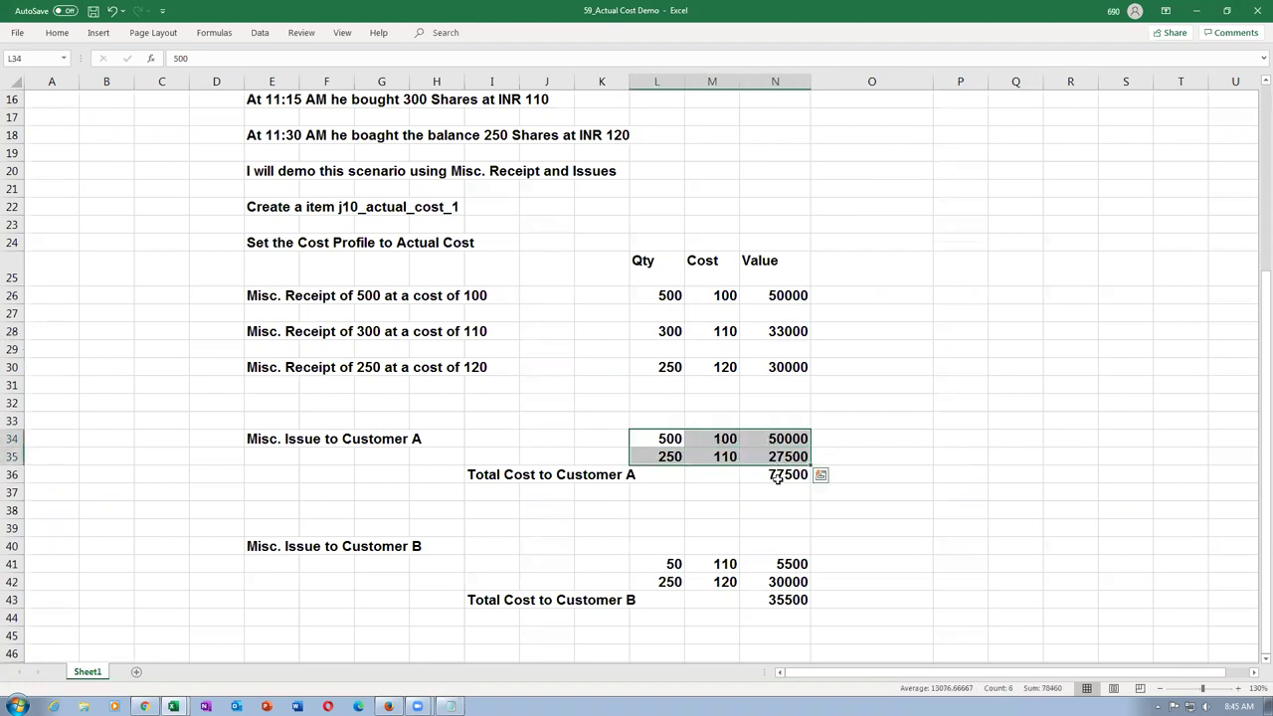
pyautogui.click(775, 483)
pyautogui.hotkey('alt', 'Tab')
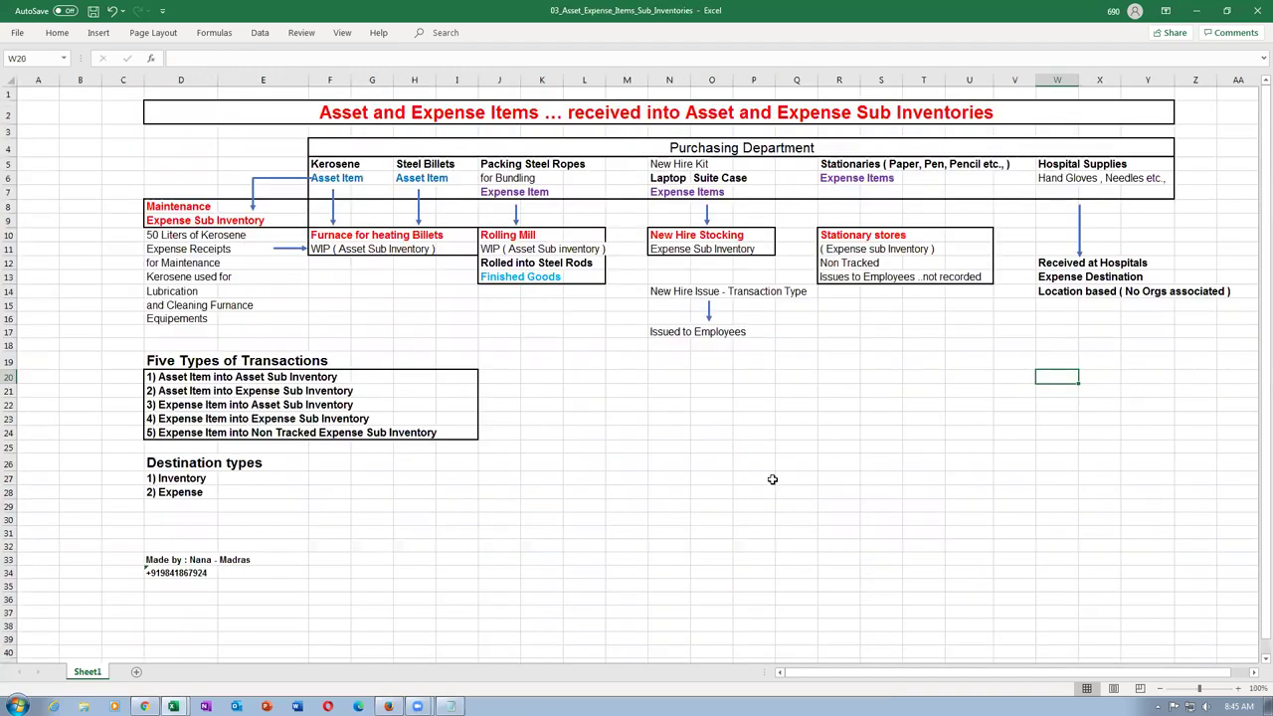
pyautogui.hotkey('alt', 'Tab')
pyautogui.hotkey('alt', 'Tab')
pyautogui.hotkey('alt', 'Tab')
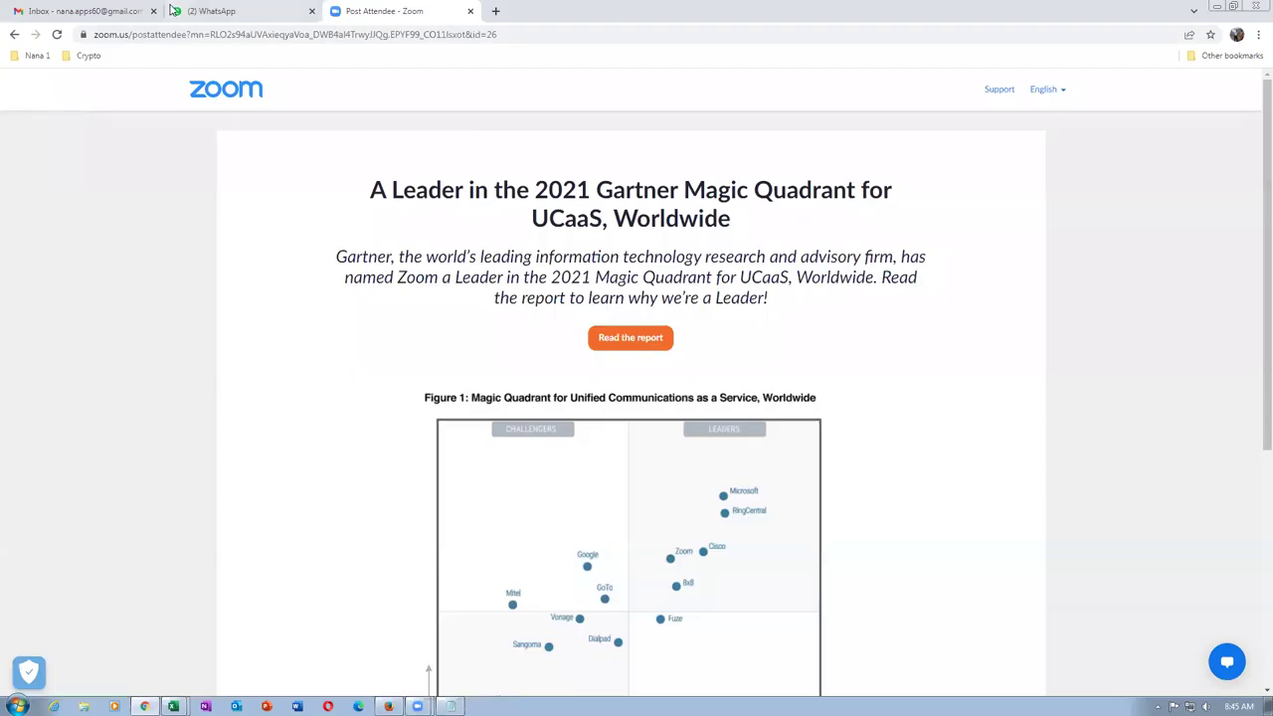
# Back on the cost accounting page, open depletion layer 2's cost information and cost distributions.
pyautogui.click(388, 706)
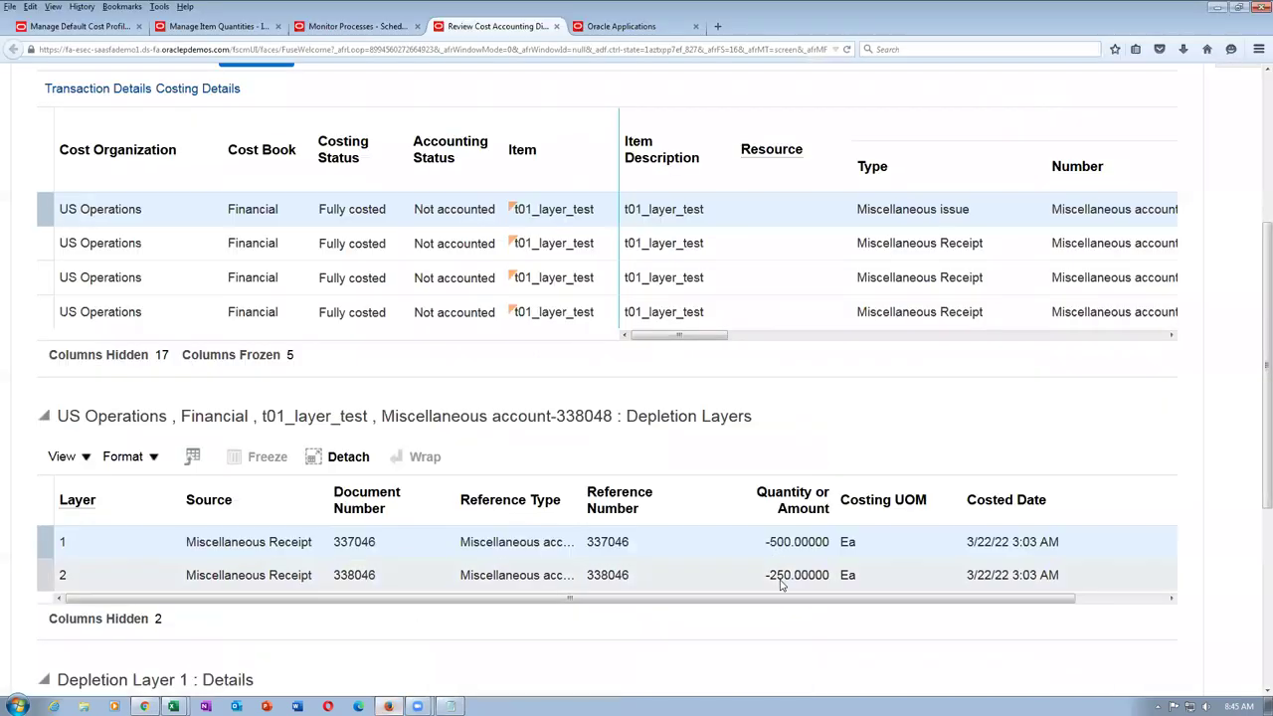
pyautogui.scroll(-4, 1255, 385)
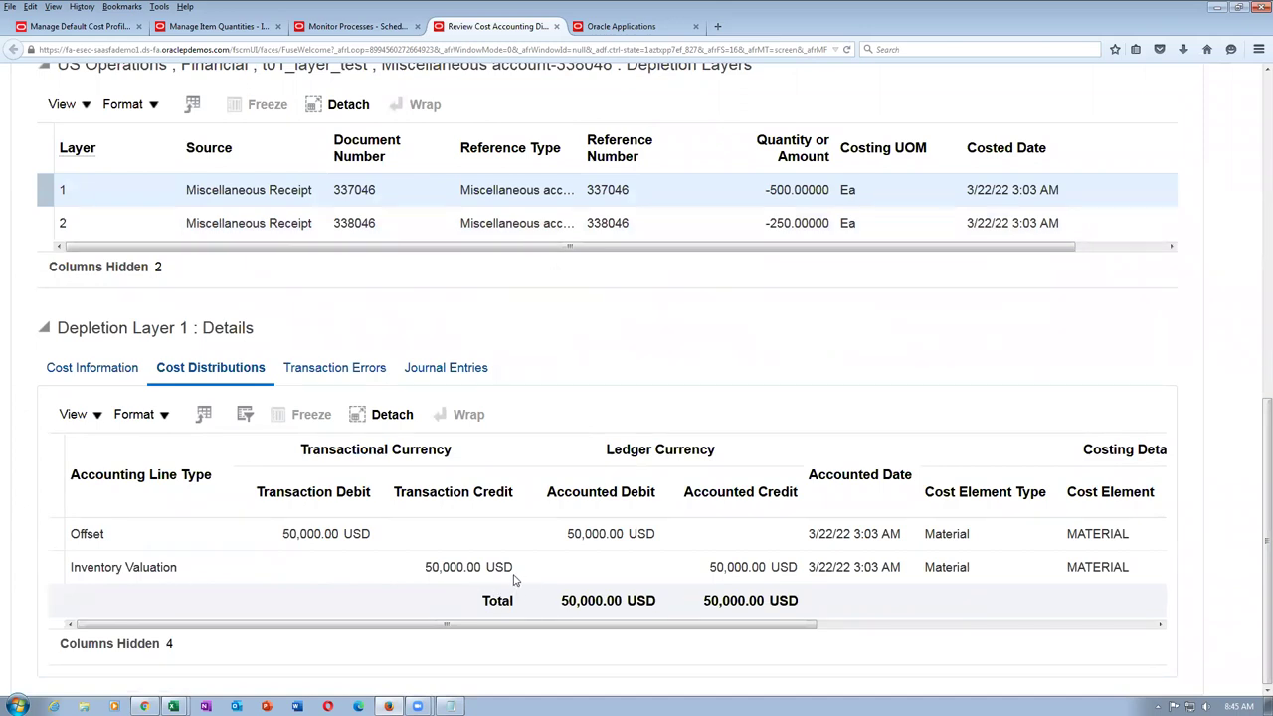
pyautogui.click(643, 224)
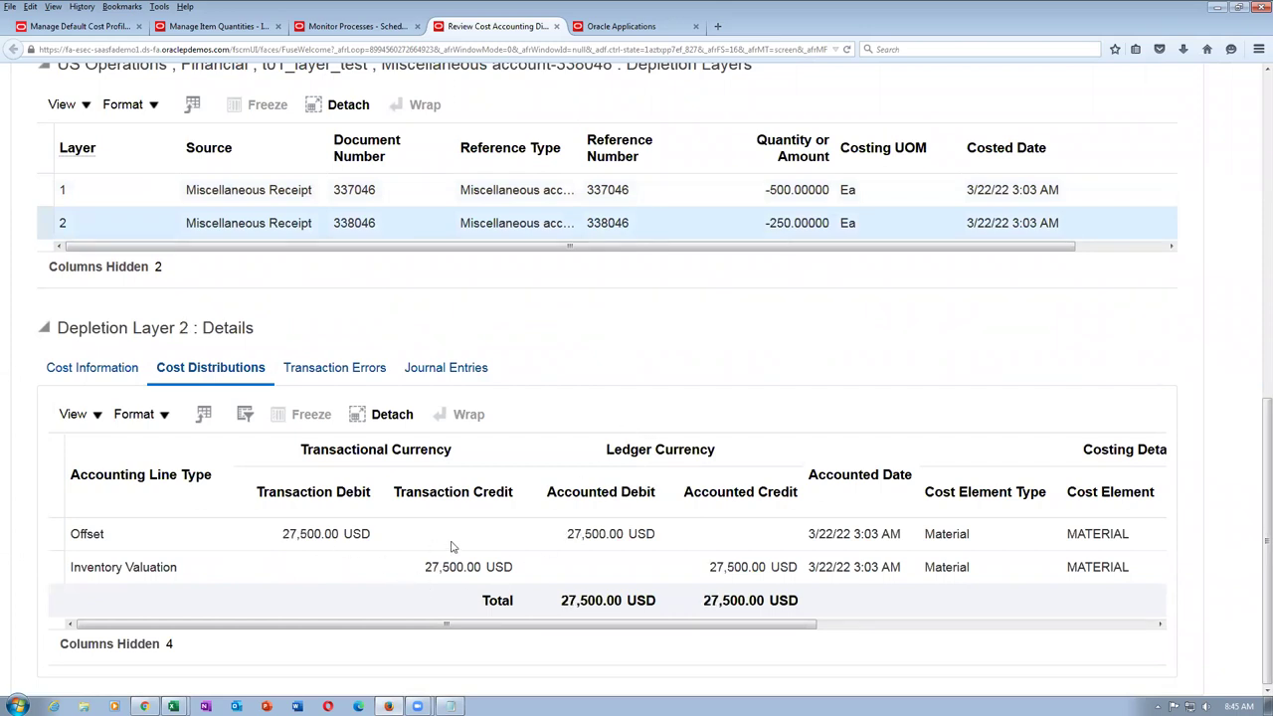
pyautogui.click(73, 375)
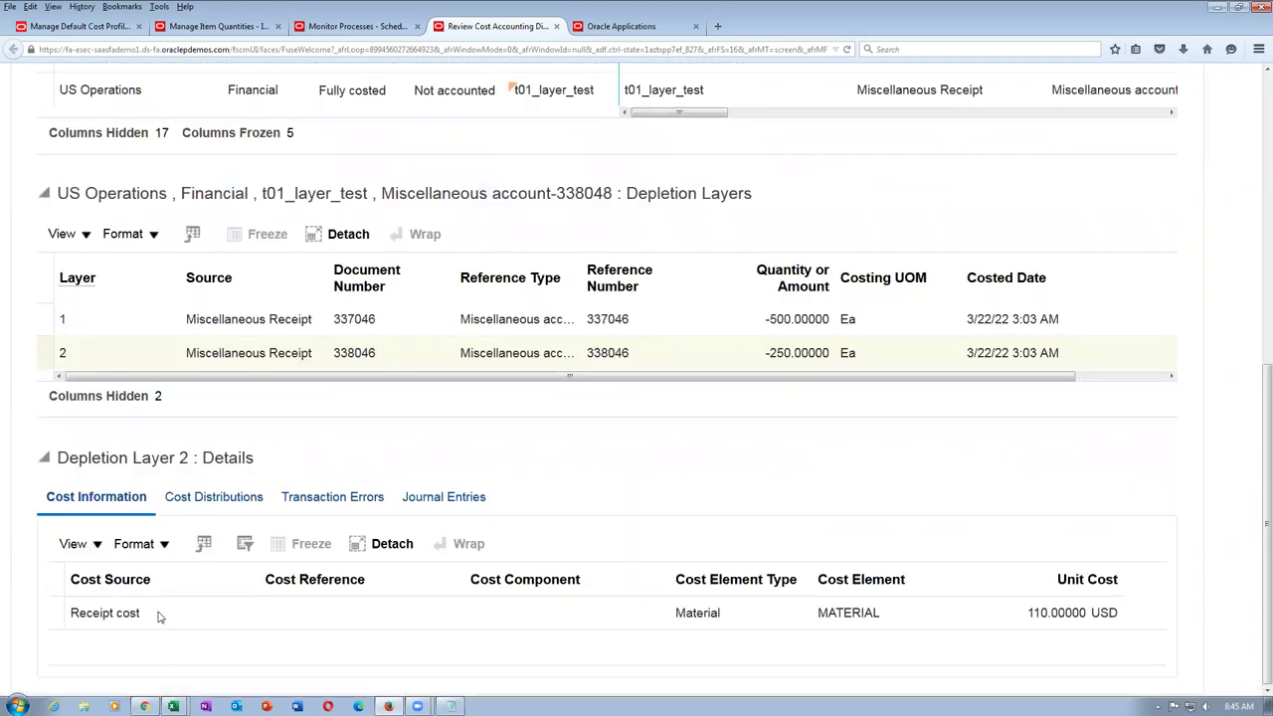
pyautogui.click(212, 498)
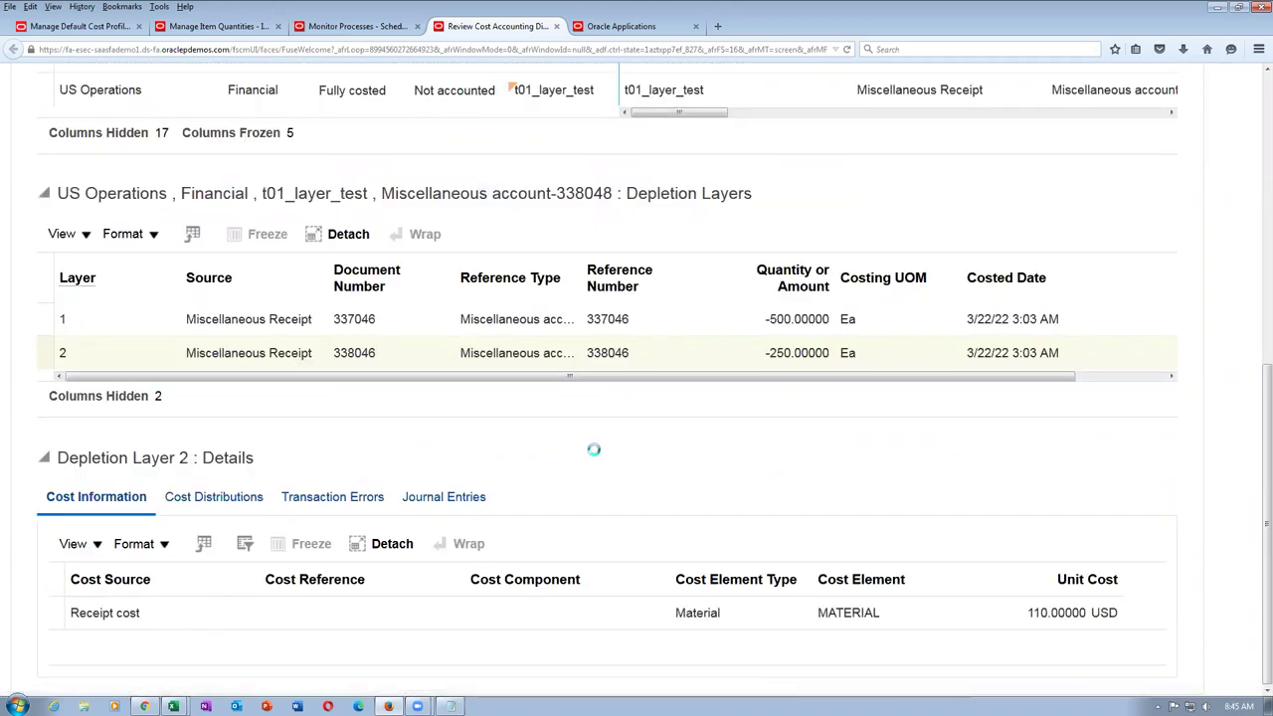
# Confirm depletion layer 2's 110.00000 unit cost, then return to its 27,500.00 USD distributions.
pyautogui.scroll(-3, 612, 547)
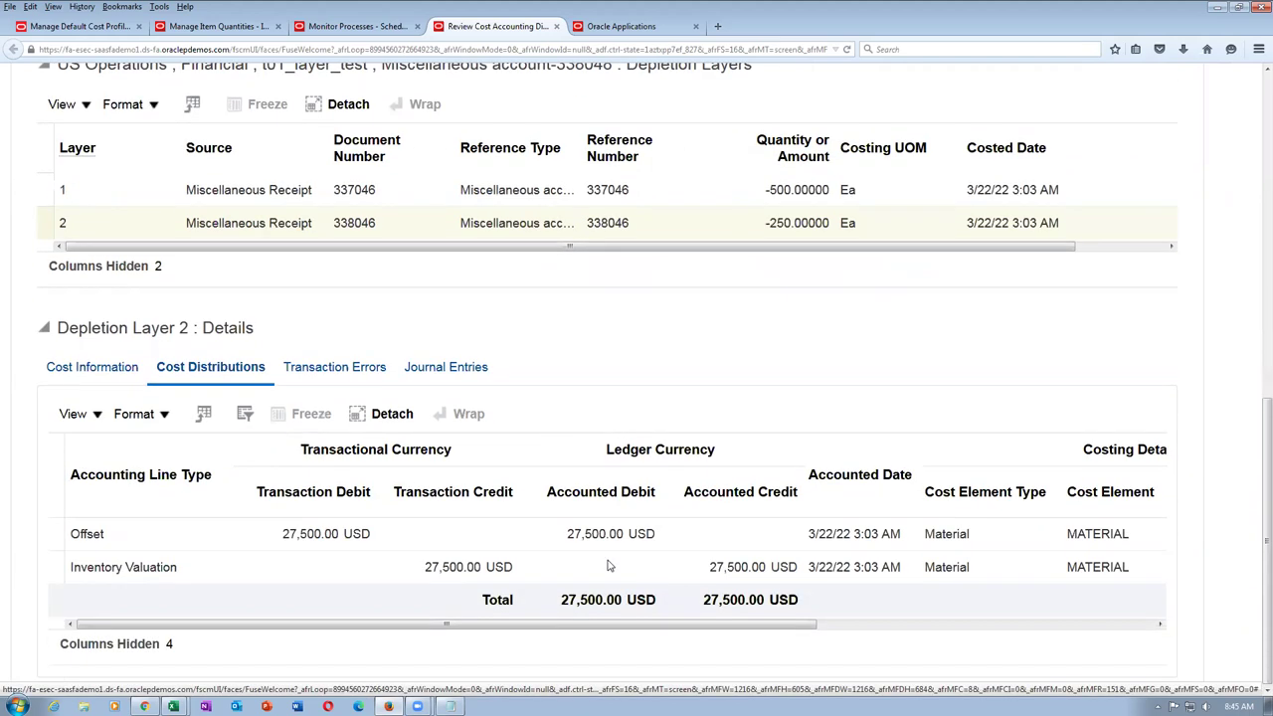
pyautogui.click(90, 368)
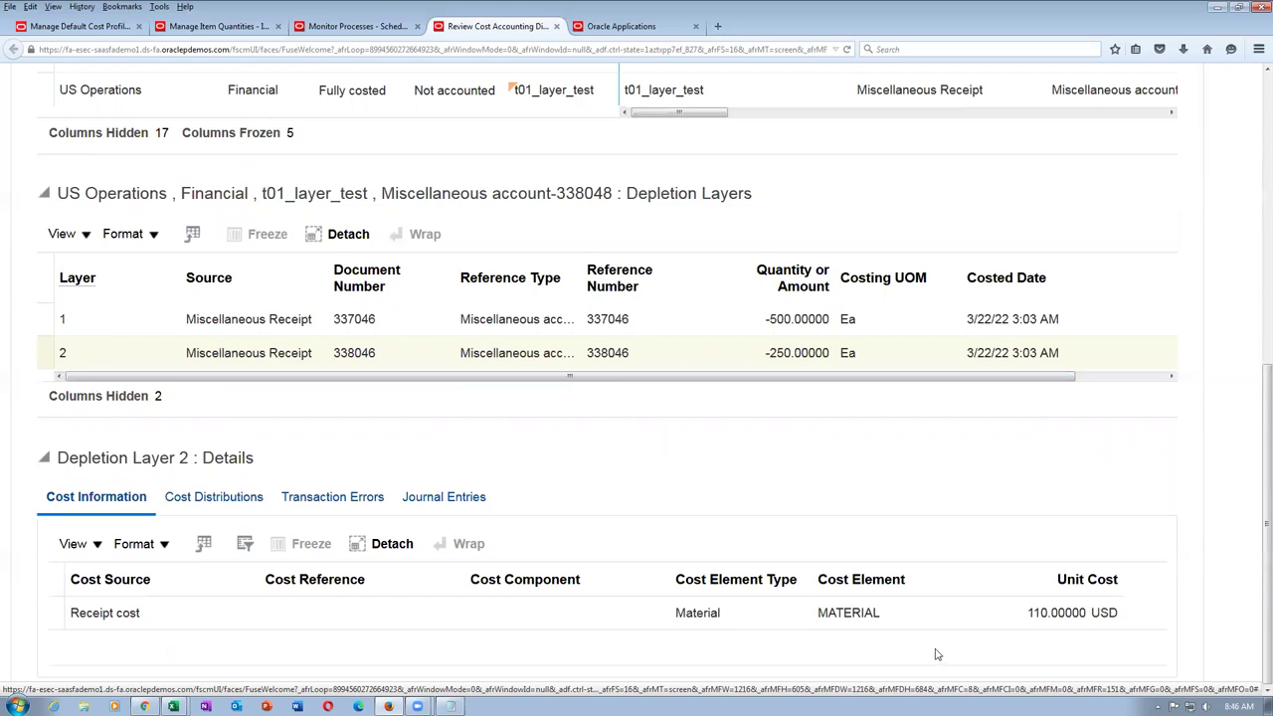
pyautogui.moveTo(1026, 619); pyautogui.dragTo(1088, 627)
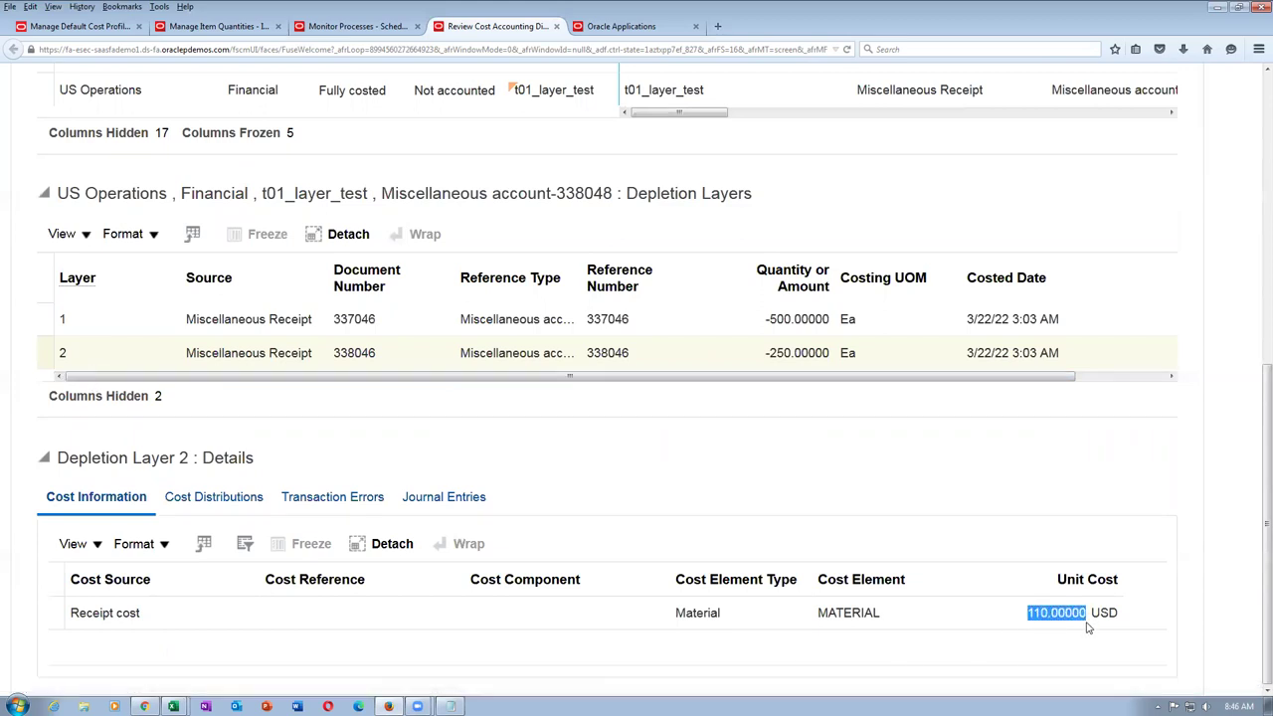
pyautogui.click(230, 502)
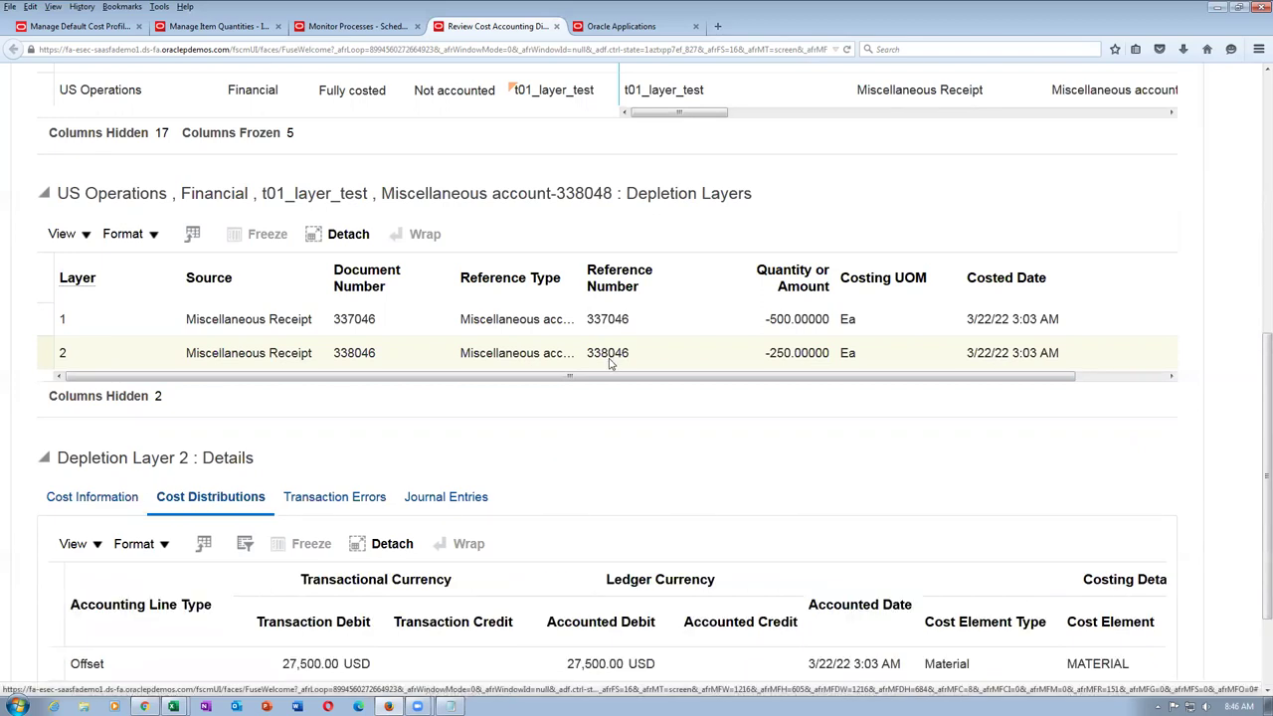
pyautogui.scroll(-2, 569, 561)
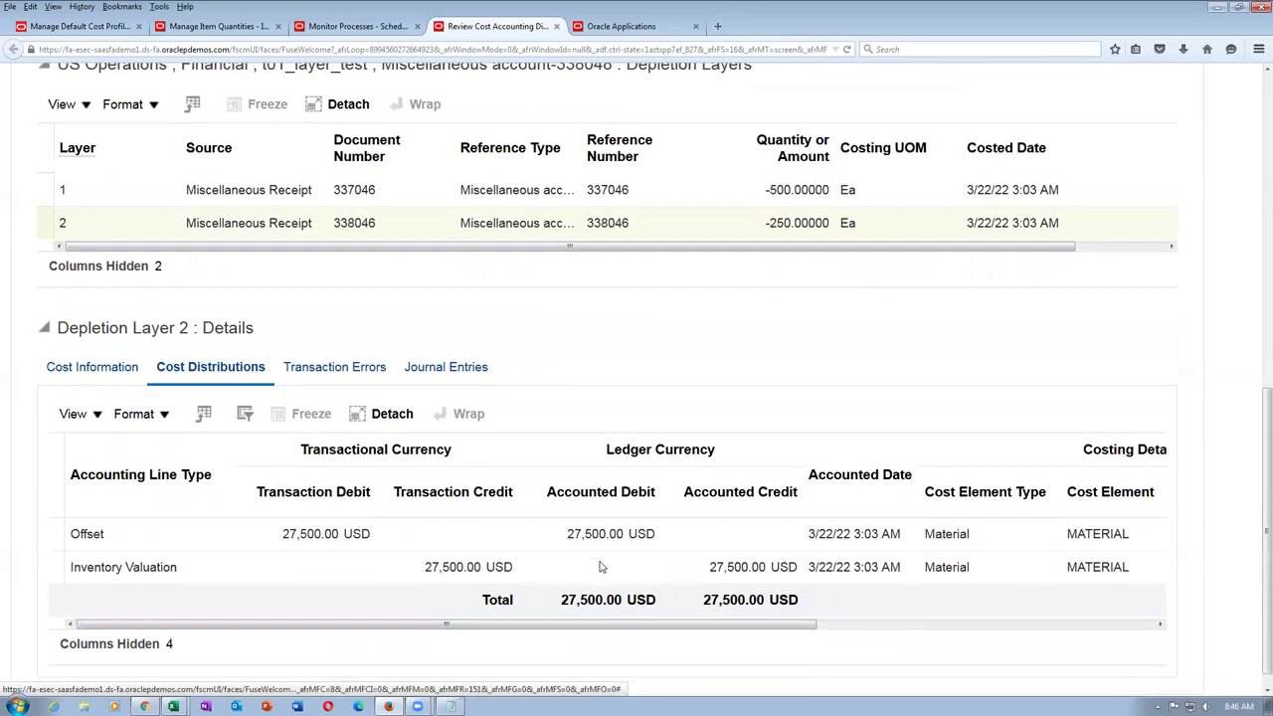
pyautogui.hotkey('alt', 'Tab')
pyautogui.hotkey('alt', 'Tab')
pyautogui.press('Tab')
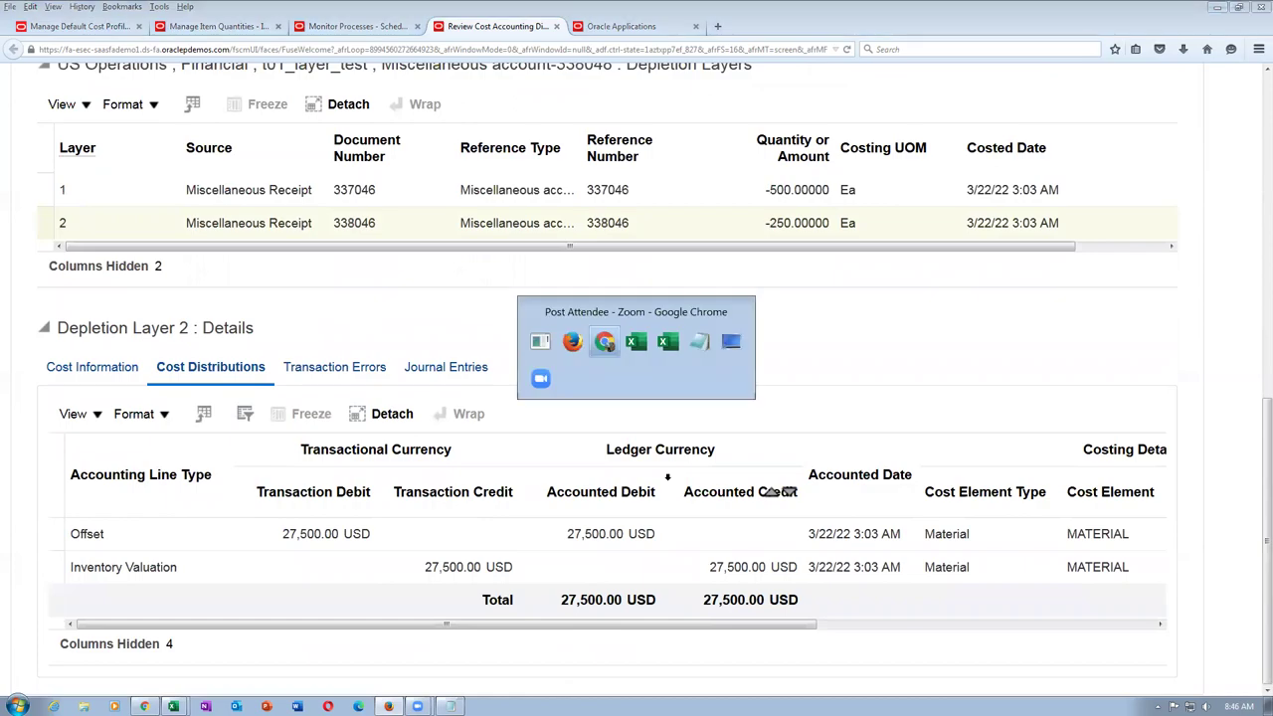
pyautogui.hotkey('alt', 'Tab')
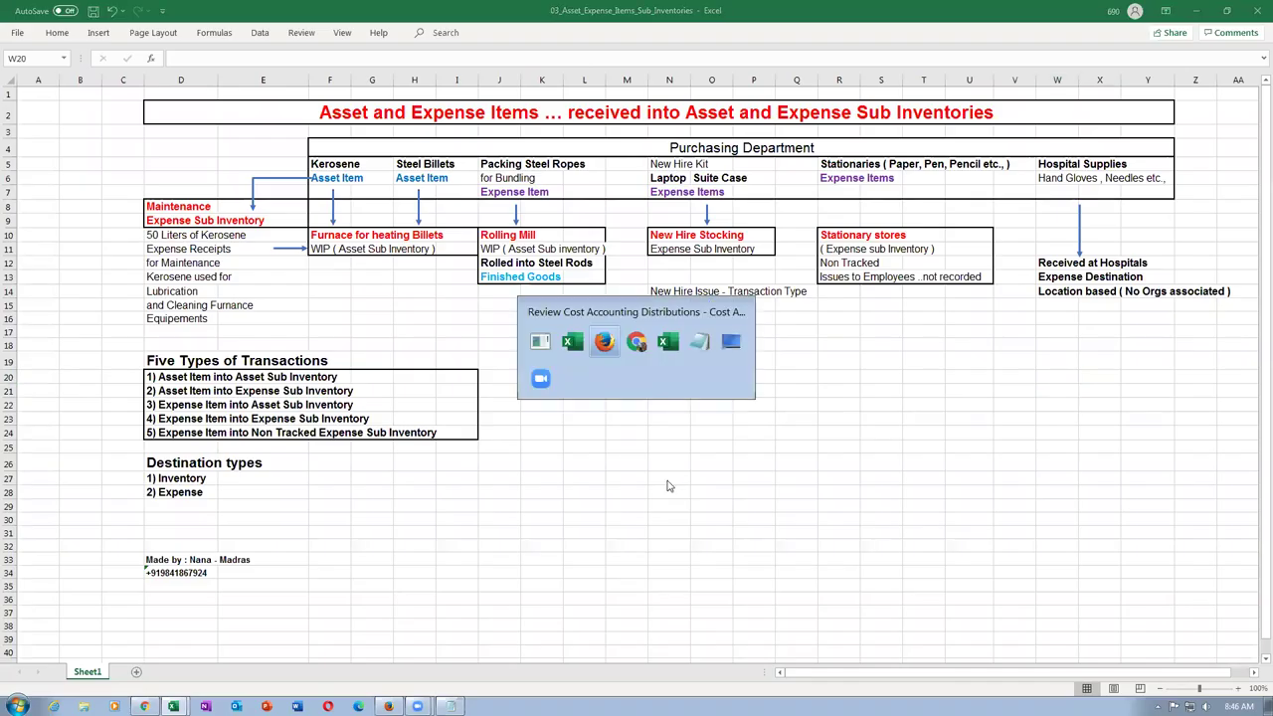
pyautogui.press('Tab')
pyautogui.press('Tab')
pyautogui.click(765, 459)
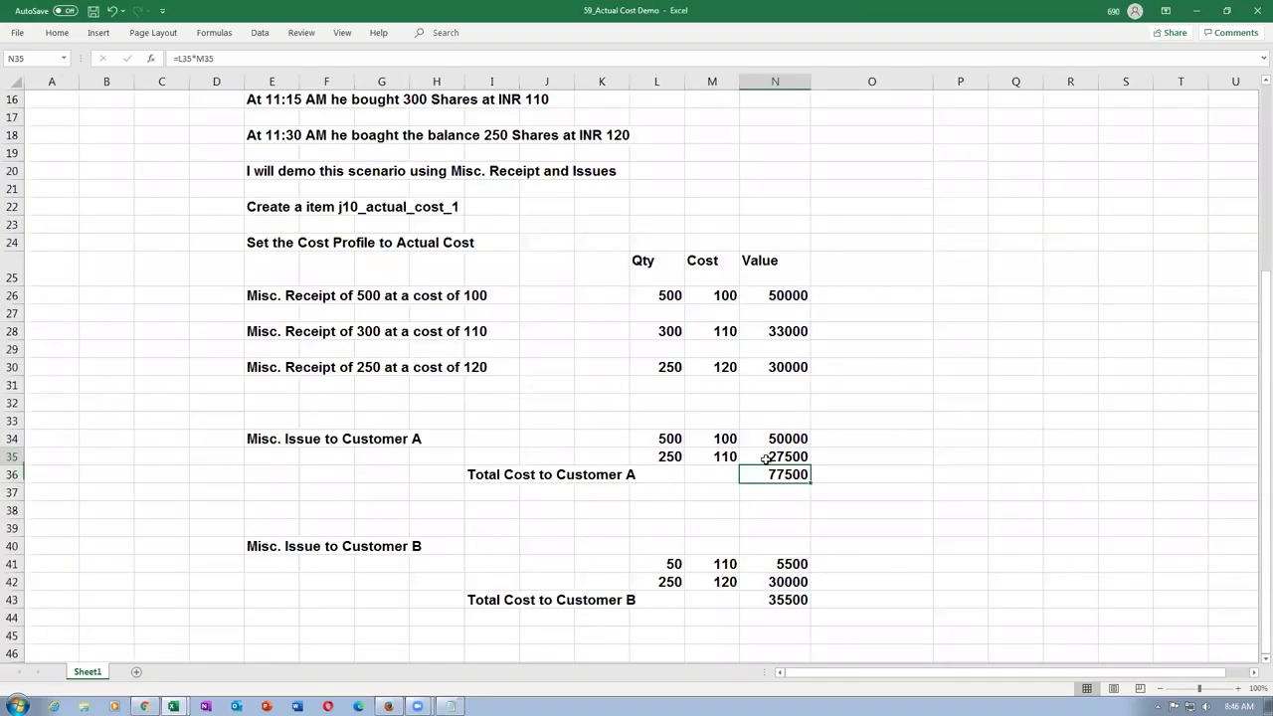
pyautogui.click(774, 438)
pyautogui.click(774, 474)
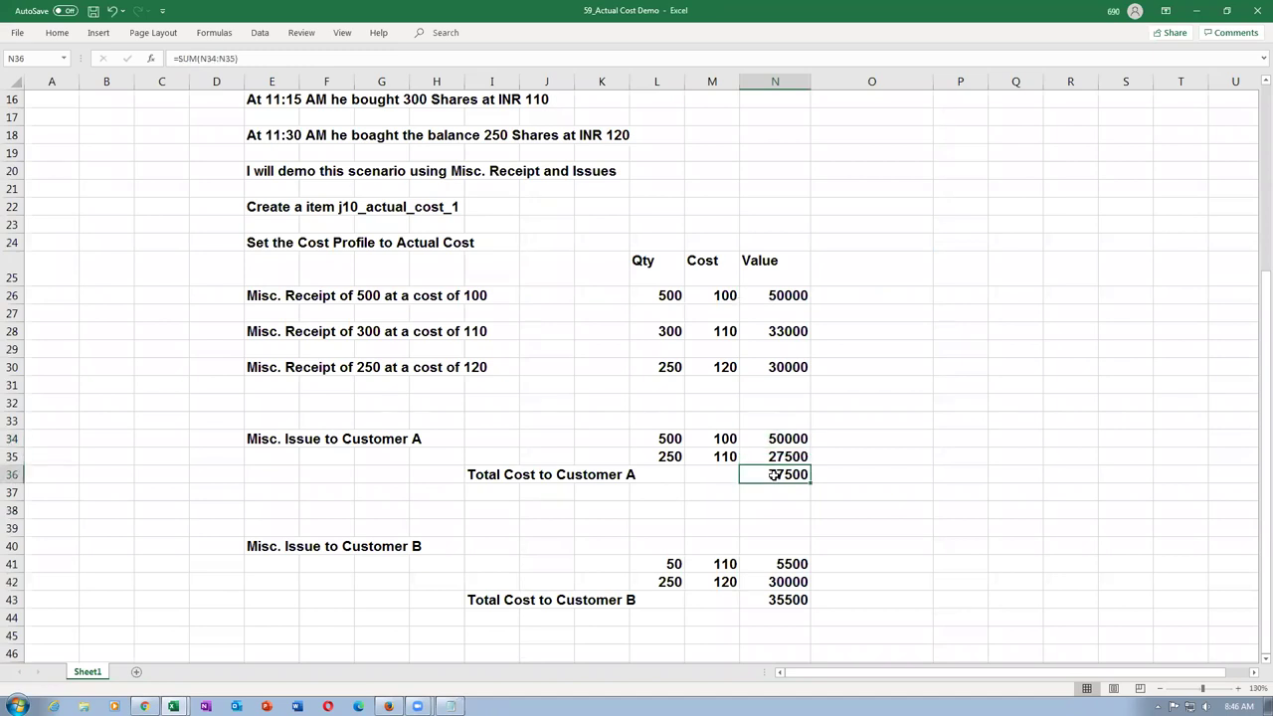
pyautogui.hotkey('alt', 'Tab')
pyautogui.hotkey('alt', 'Tab')
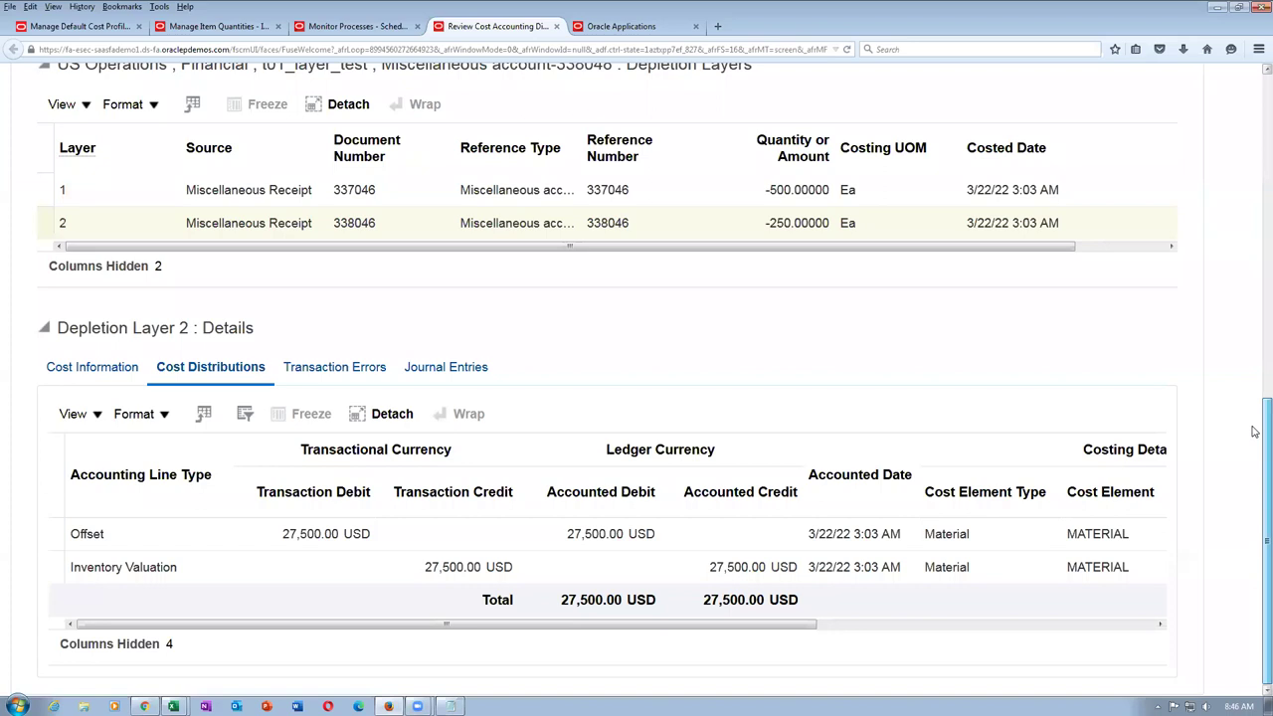
pyautogui.scroll(1, 1255, 431)
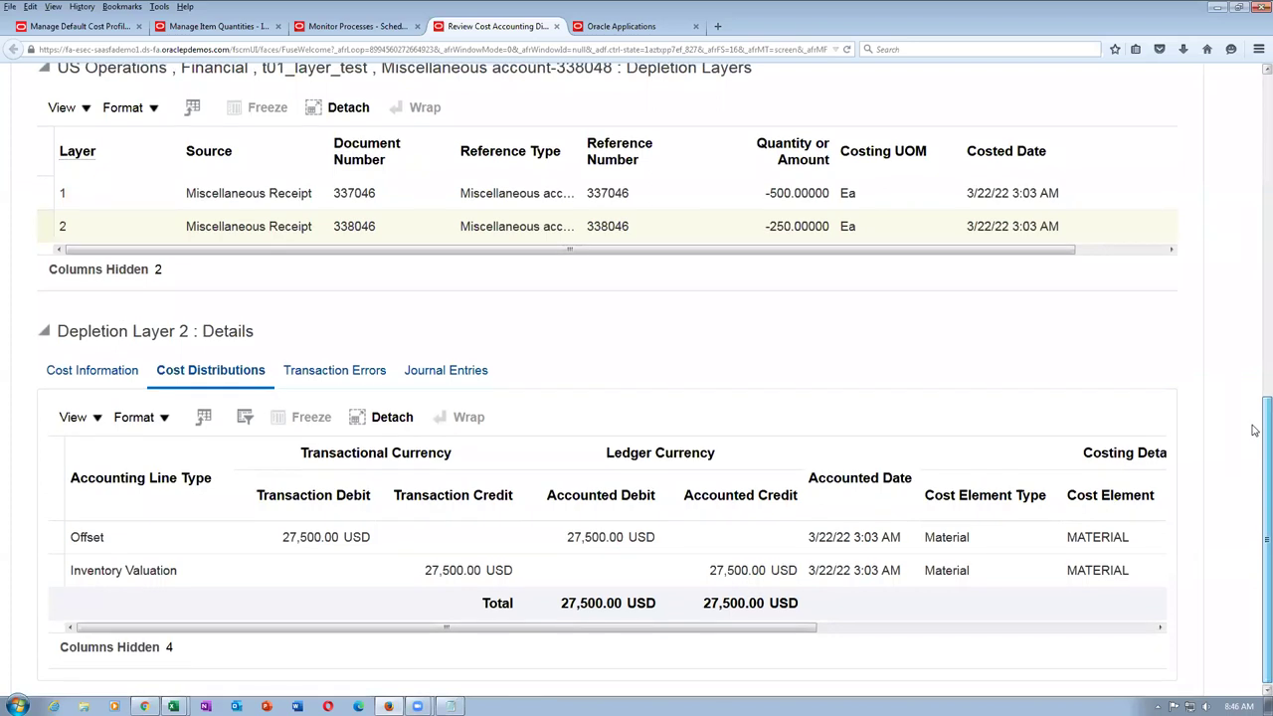
pyautogui.scroll(3, 1254, 431)
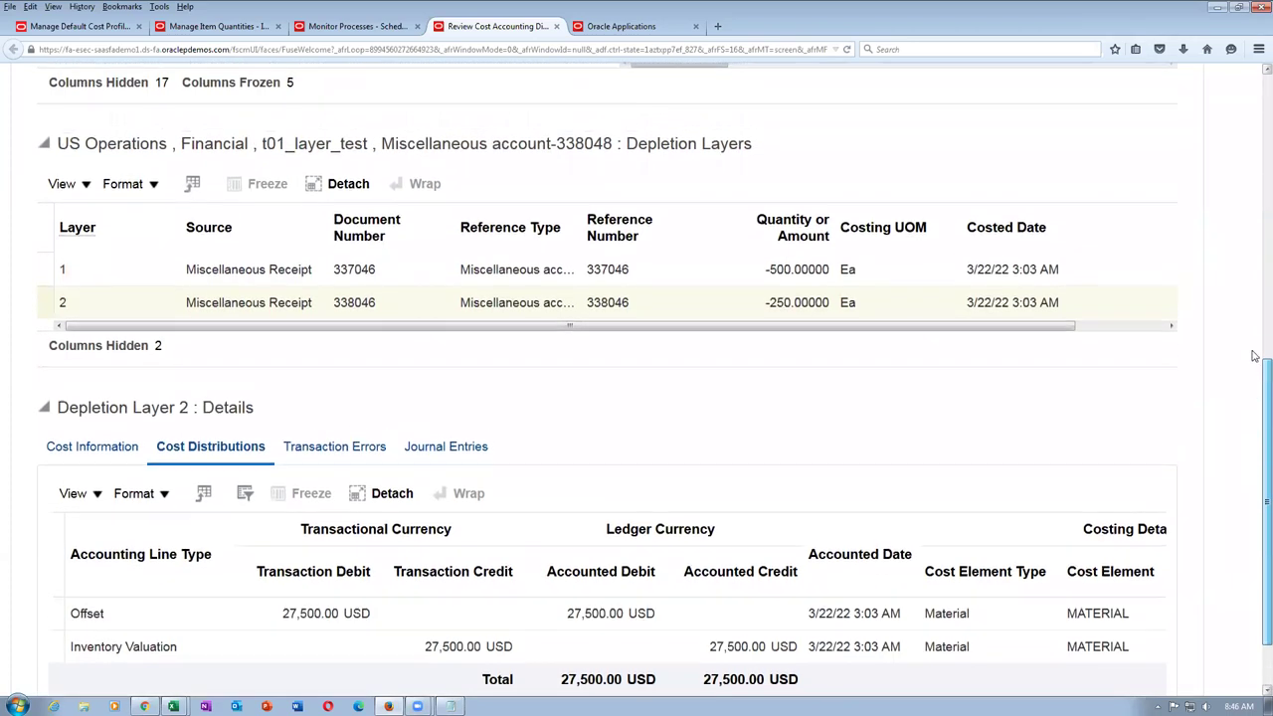
pyautogui.click(694, 344)
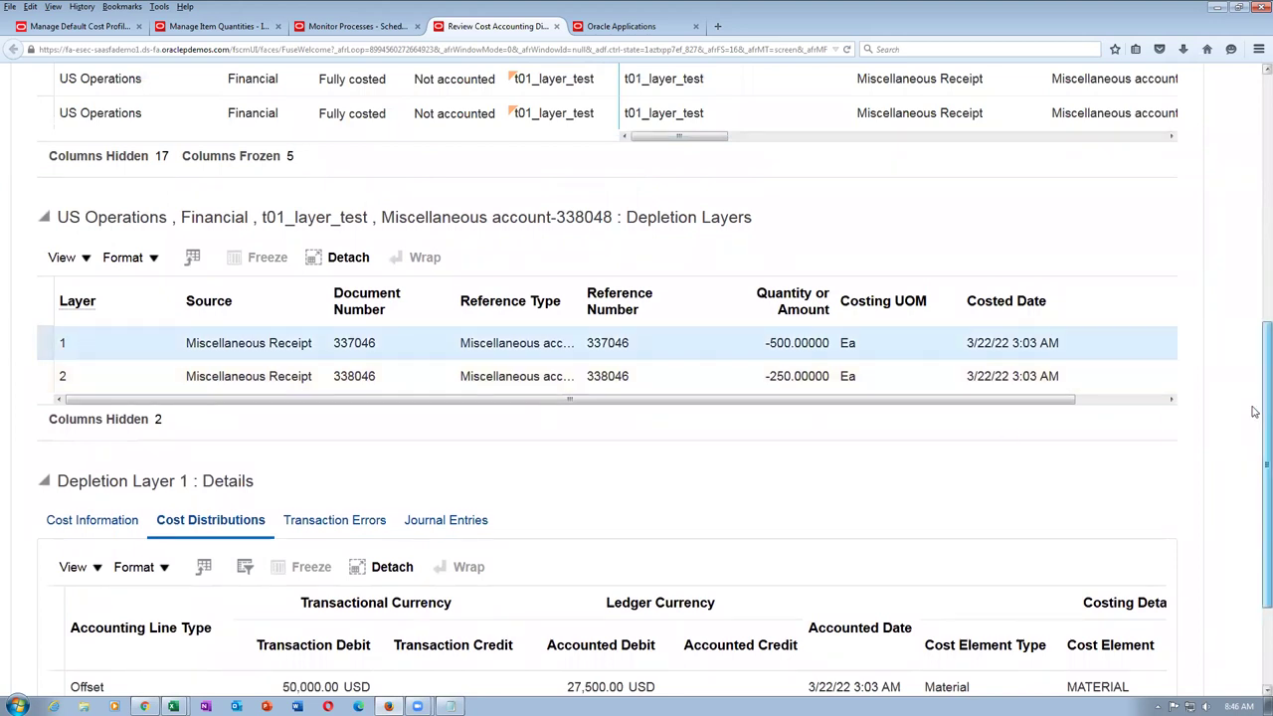
pyautogui.scroll(-3, 1255, 428)
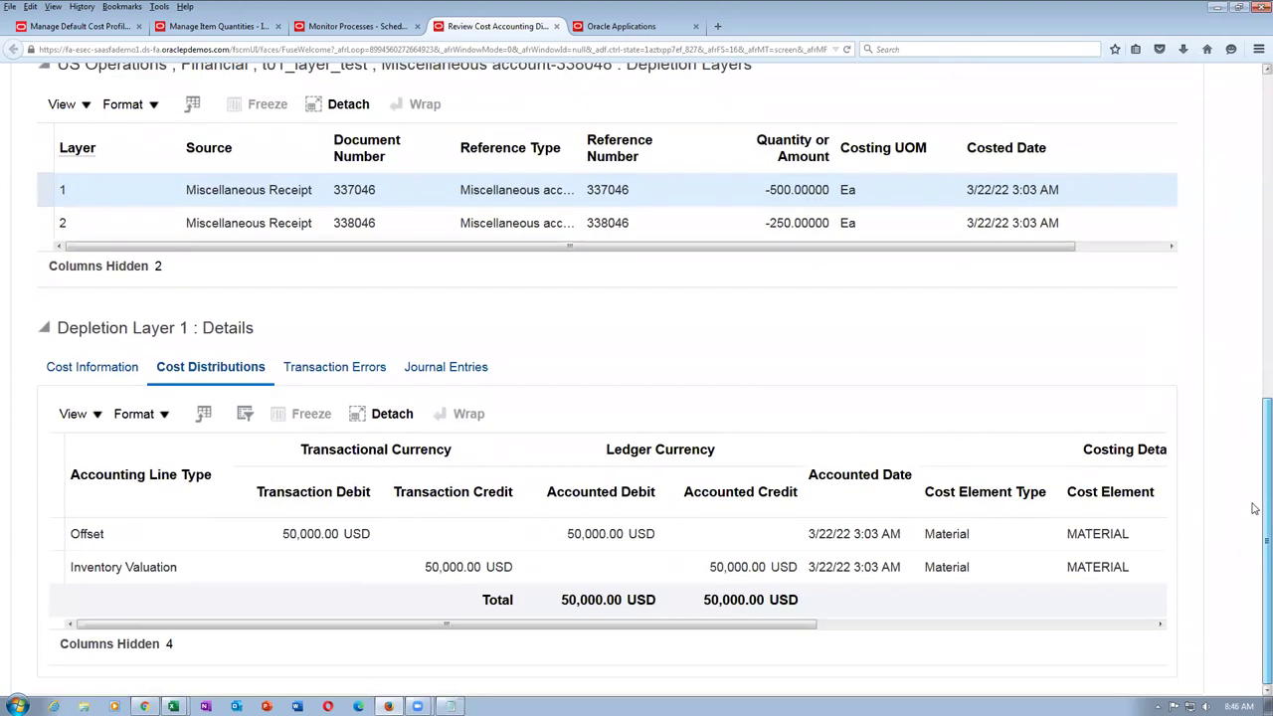
pyautogui.scroll(3, 1255, 509)
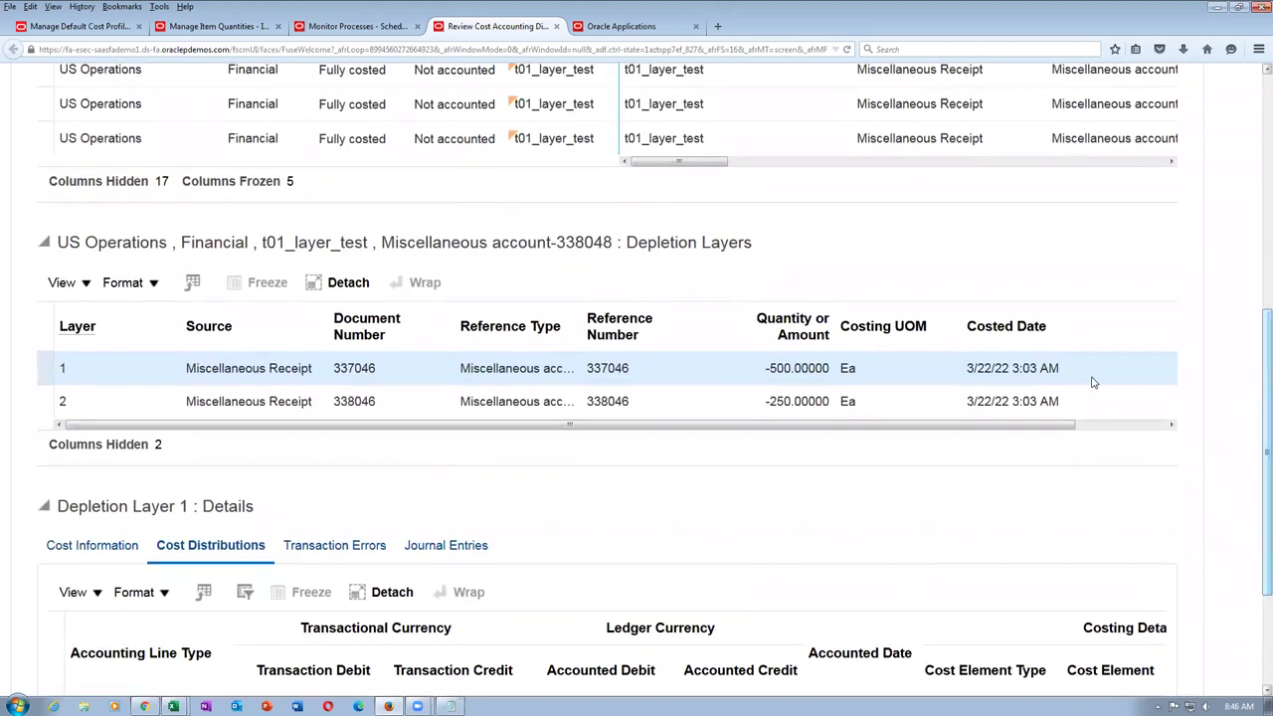
pyautogui.moveTo(626, 242); pyautogui.dragTo(732, 245)
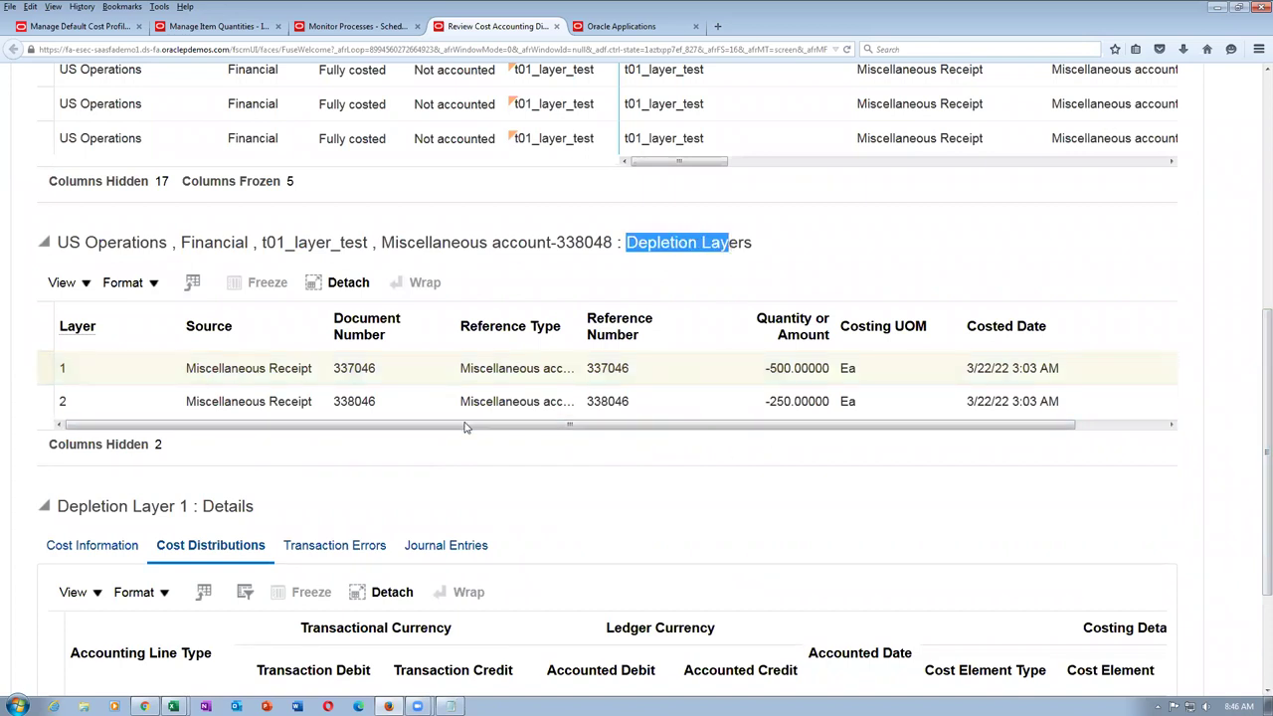
pyautogui.click(173, 408)
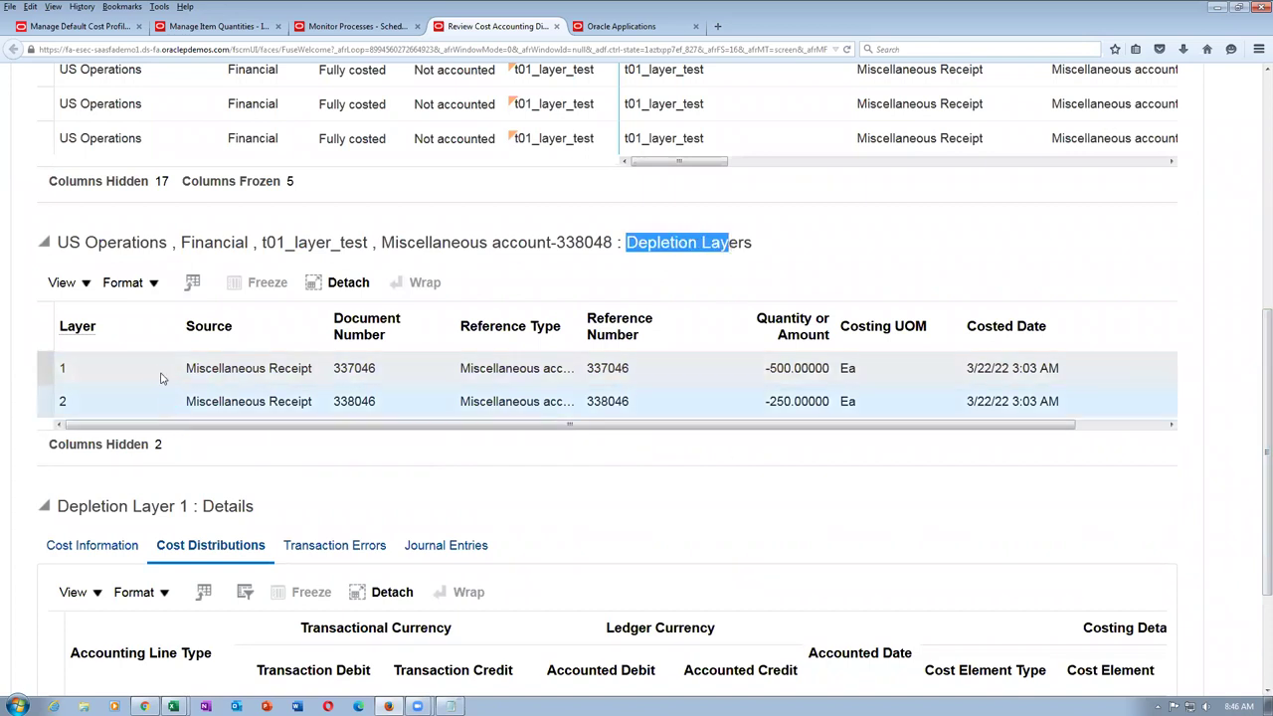
pyautogui.click(161, 378)
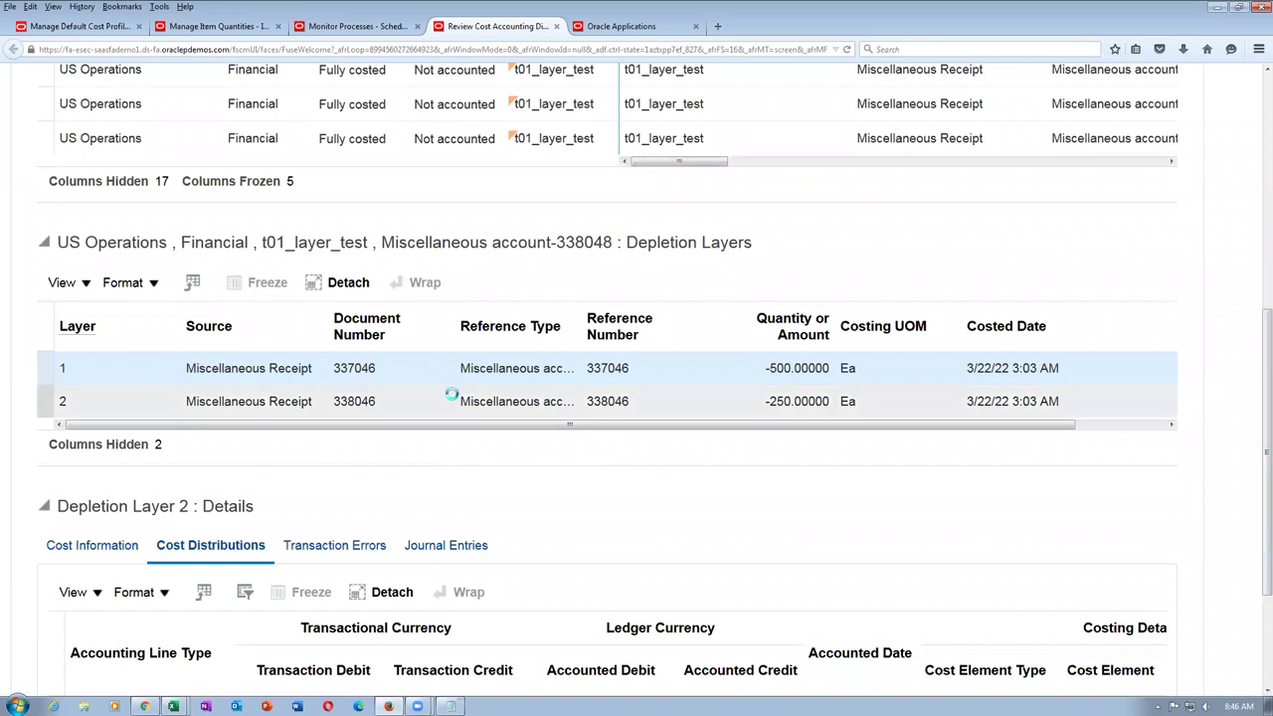
pyautogui.scroll(-3, 522, 488)
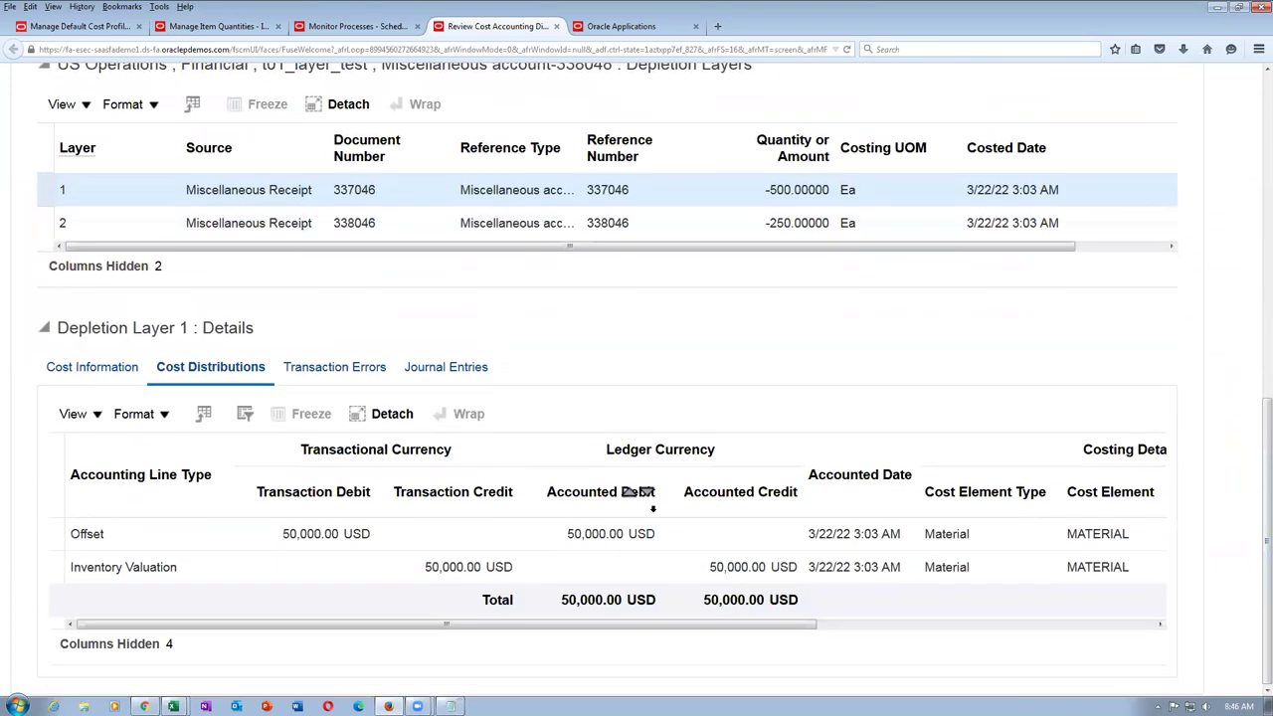
pyautogui.click(642, 229)
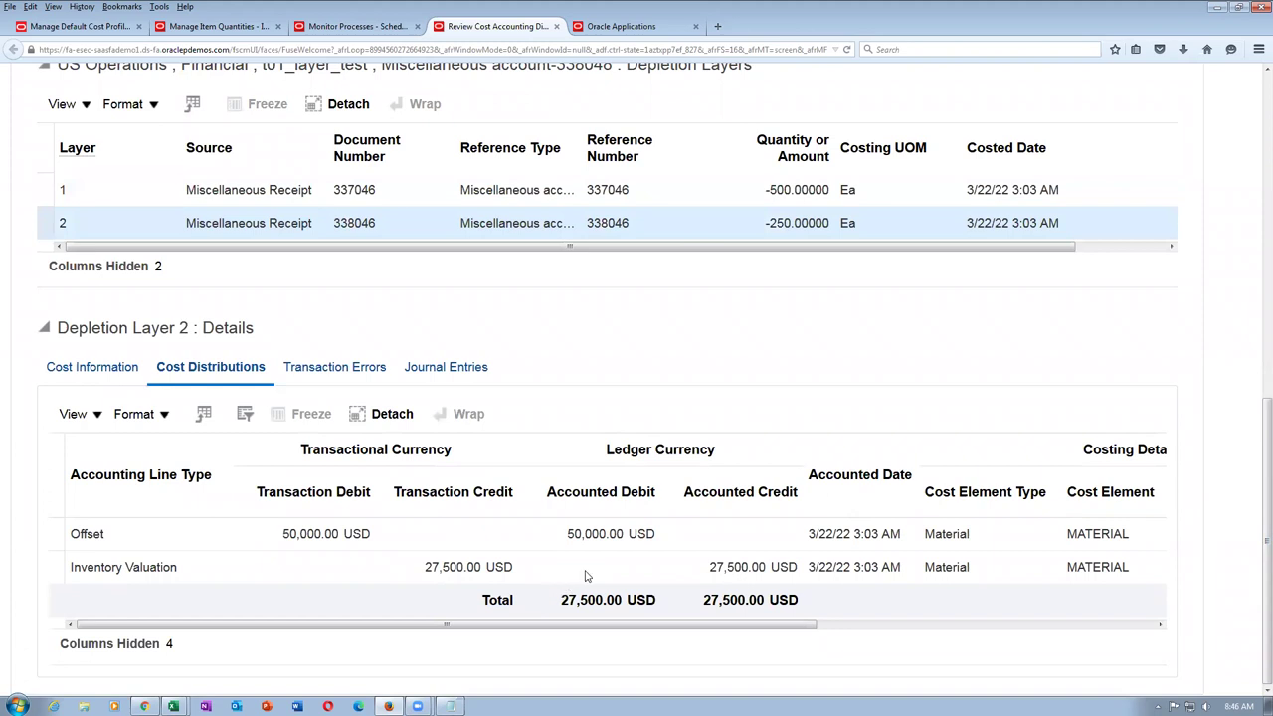
# Point out the Misc. Issue to Customer B line with its 300 × 110 and 250 × 120 = 30000 figures.
pyautogui.hotkey('alt', 'Tab')
pyautogui.click(547, 529)
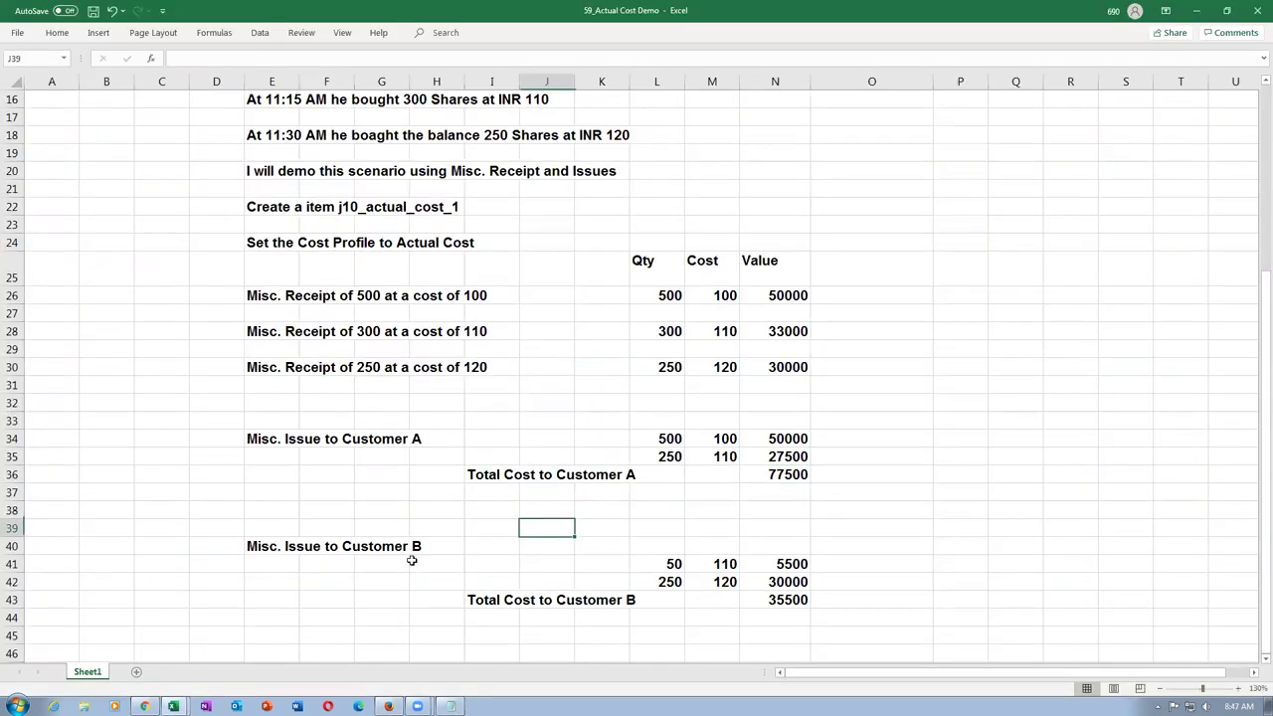
pyautogui.click(365, 549)
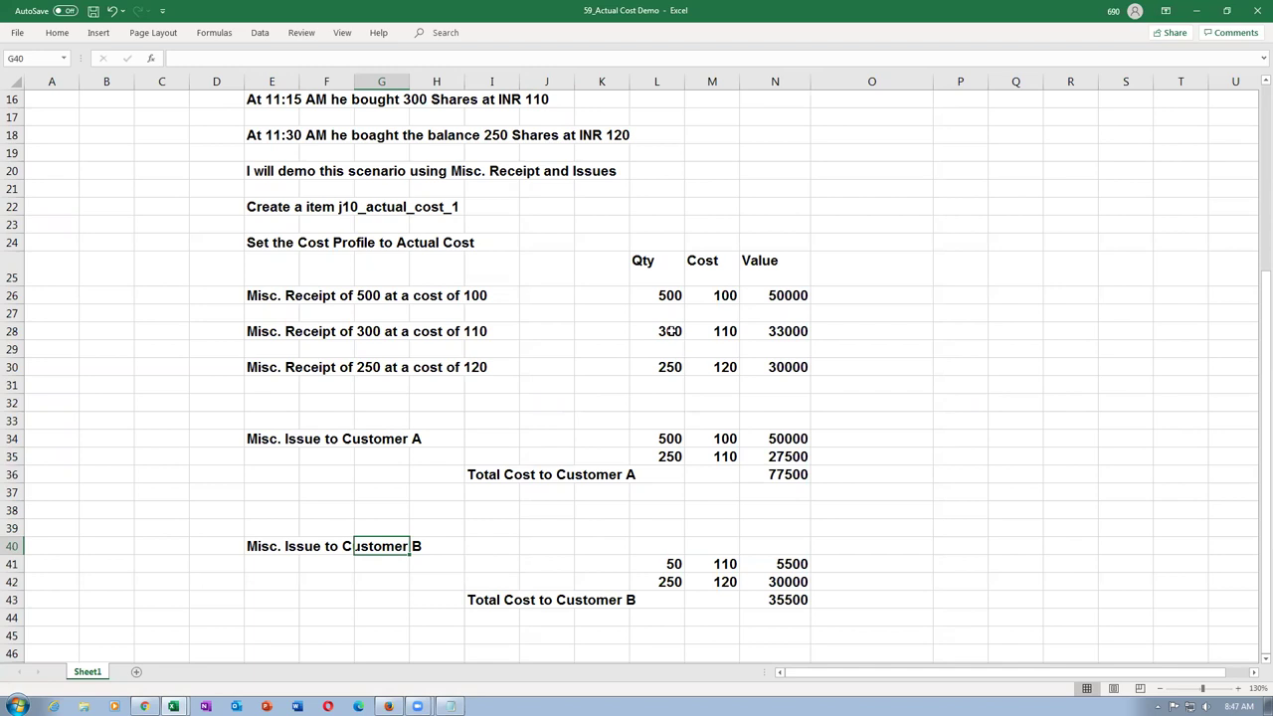
pyautogui.moveTo(671, 332); pyautogui.dragTo(725, 335)
pyautogui.click(651, 368)
pyautogui.moveTo(651, 368); pyautogui.dragTo(772, 375)
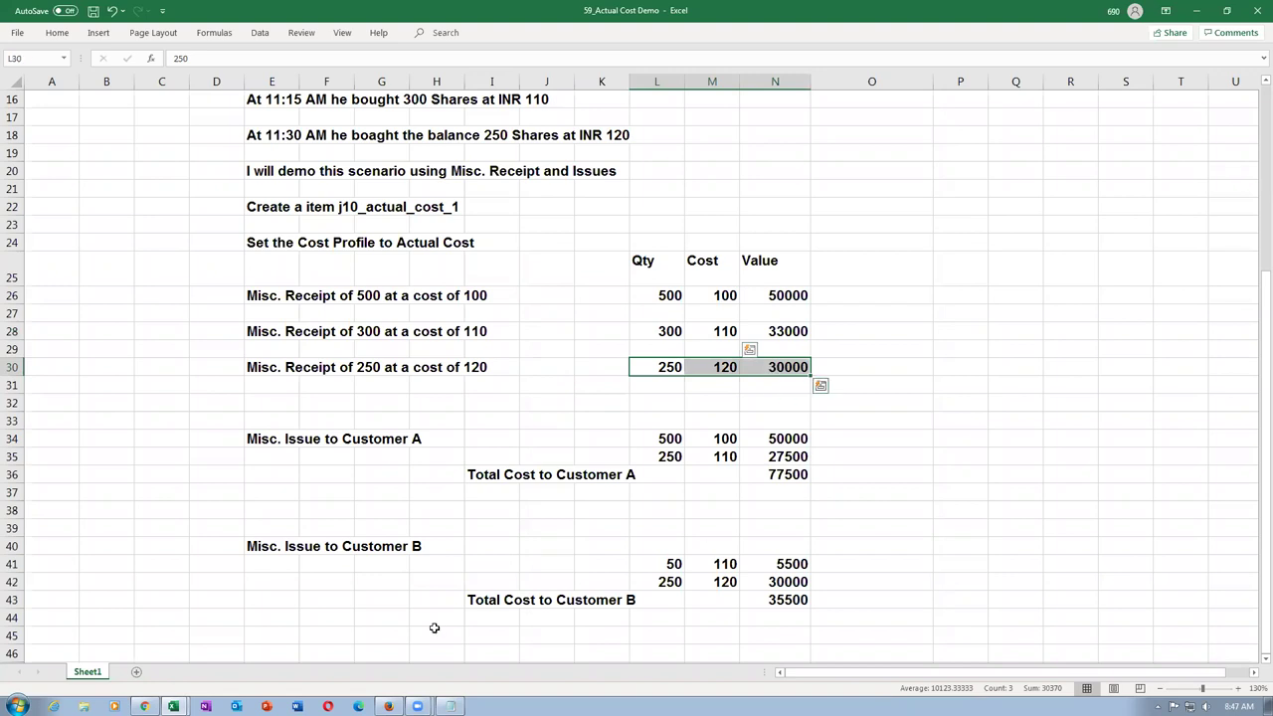
pyautogui.click(383, 581)
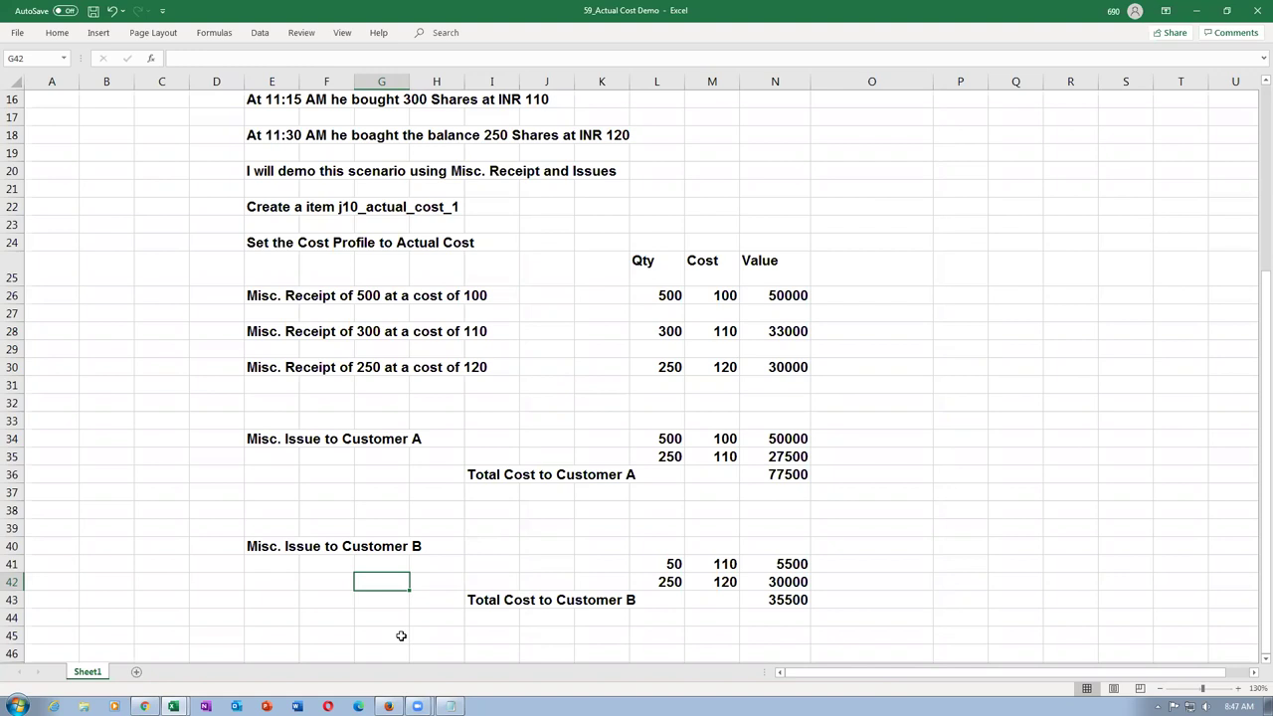
# From the Actual Cost title, step repeatedly through the three Misc. Receipt lines, starting at 500.
pyautogui.scroll(5, 393, 630)
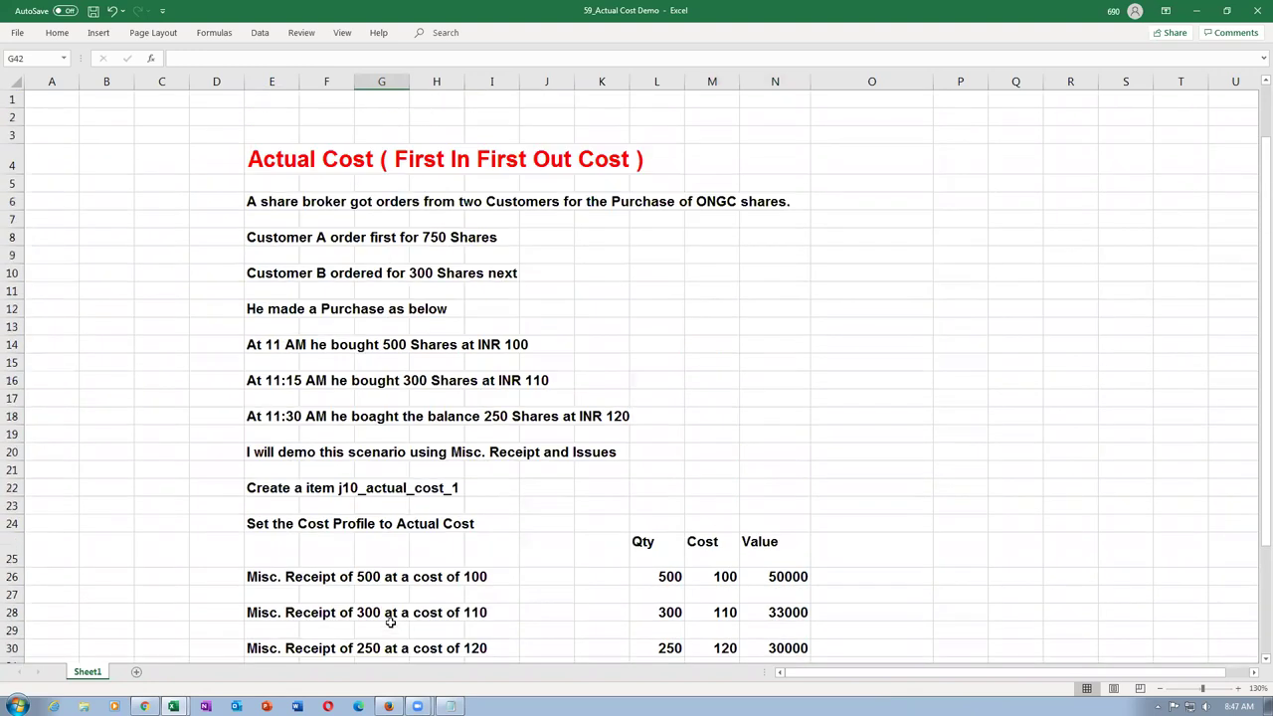
pyautogui.click(268, 160)
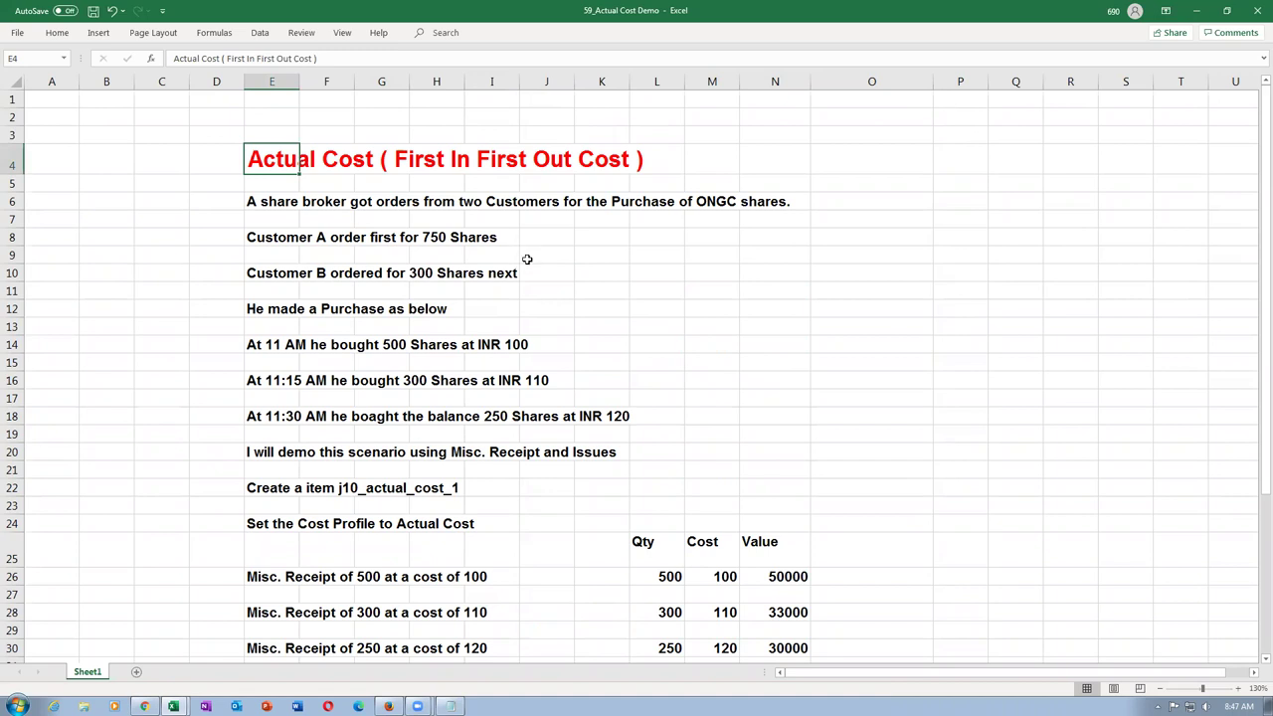
pyautogui.scroll(-3, 527, 260)
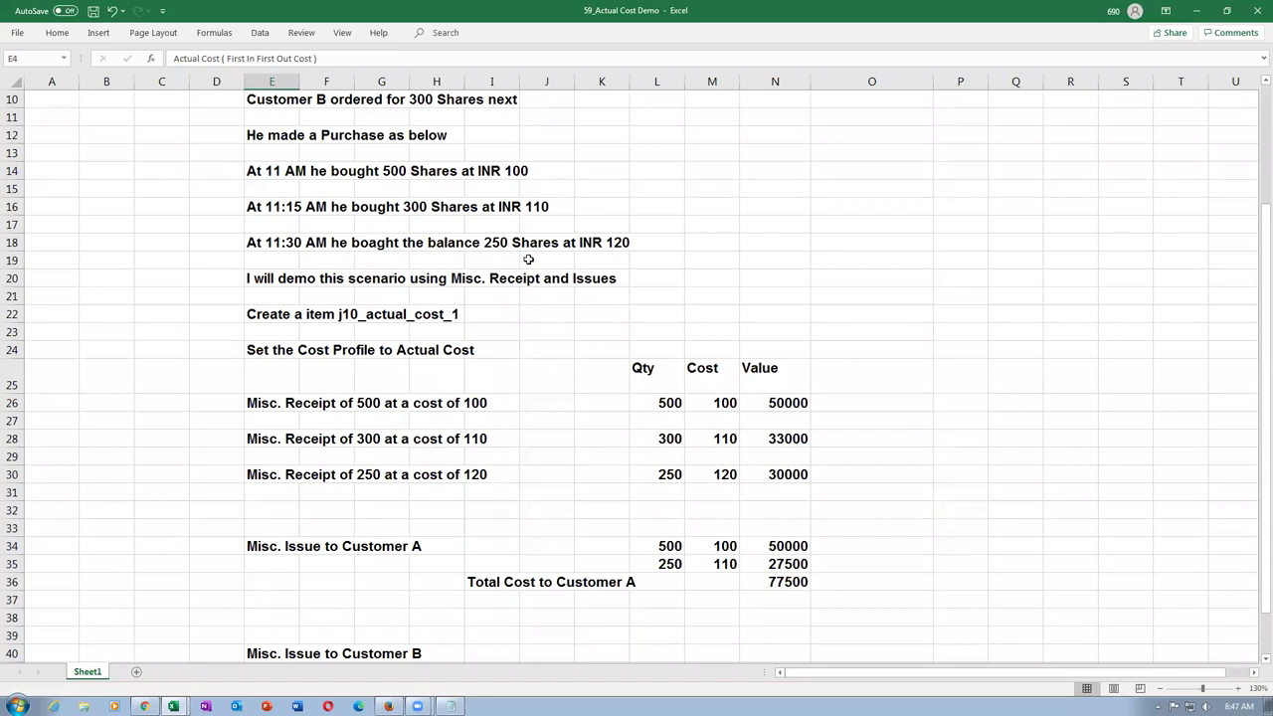
pyautogui.click(254, 403)
pyautogui.click(262, 440)
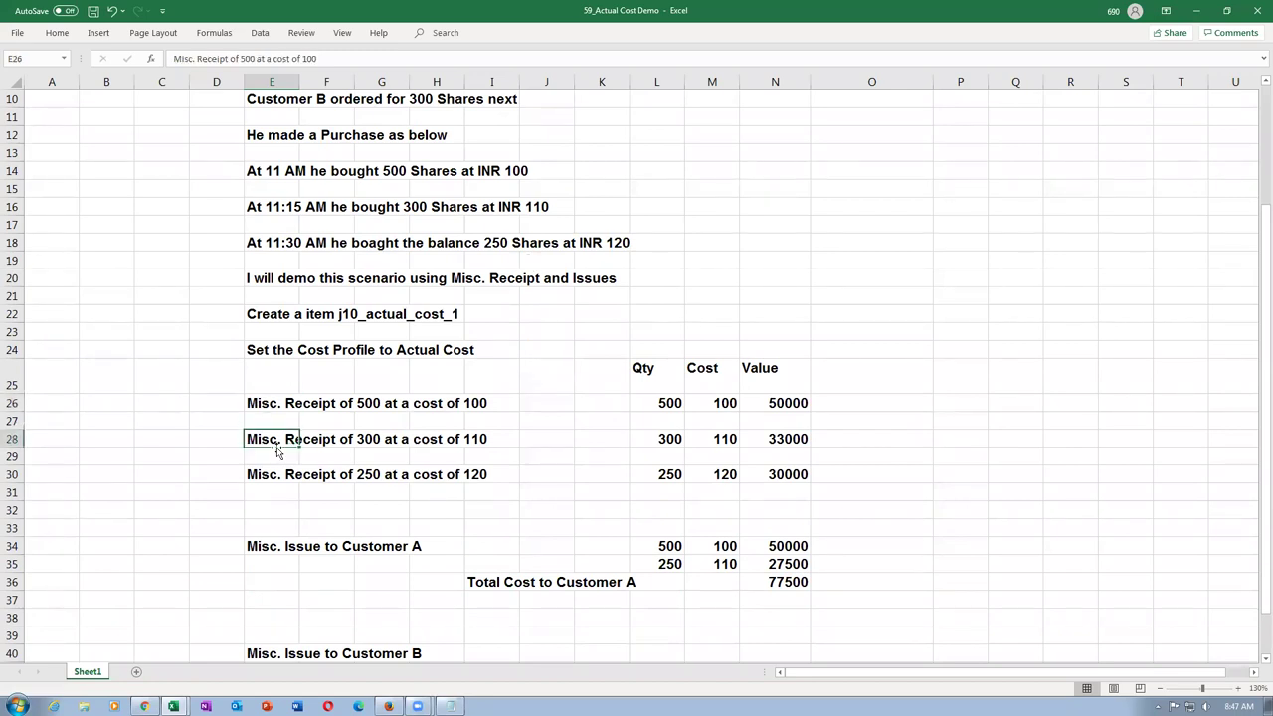
pyautogui.click(277, 478)
pyautogui.click(270, 442)
pyautogui.click(261, 401)
pyautogui.click(265, 440)
pyautogui.click(272, 476)
pyautogui.click(253, 440)
pyautogui.click(252, 403)
pyautogui.click(267, 443)
pyautogui.click(270, 477)
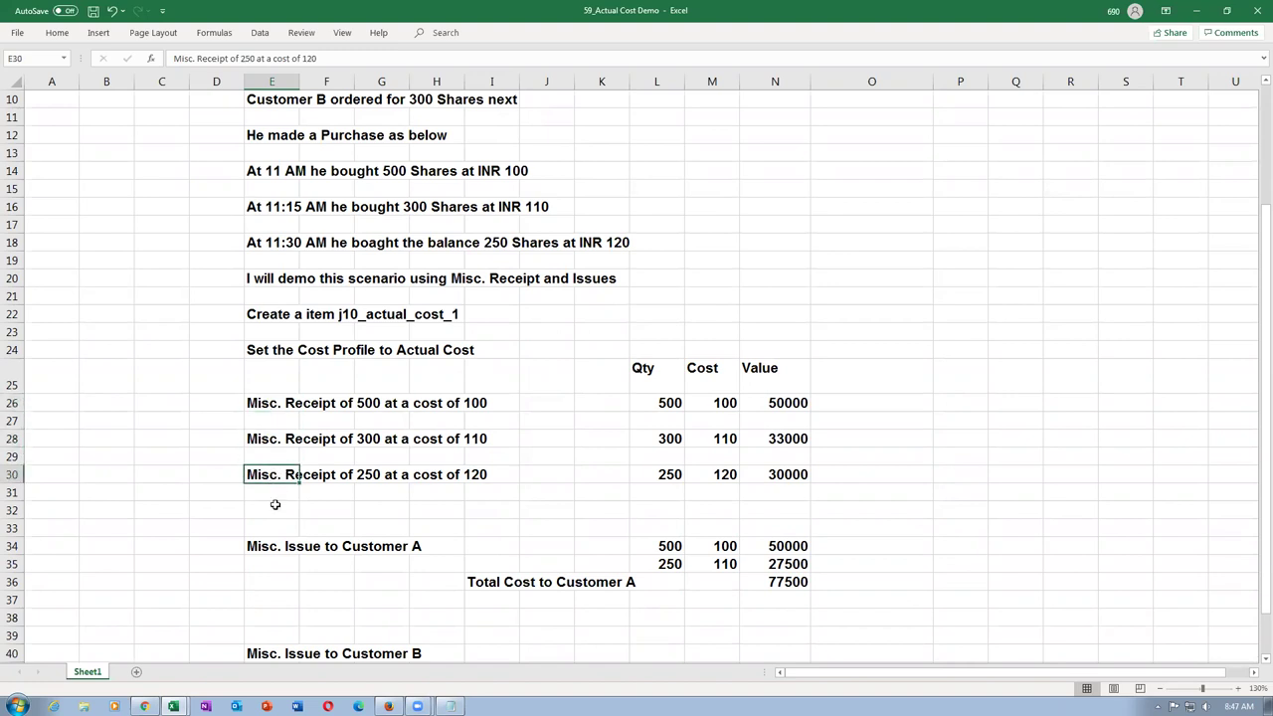
# Step across the cells of empty row 32, then select empty rows 32 and 38 across the table.
pyautogui.click(274, 506)
pyautogui.click(323, 511)
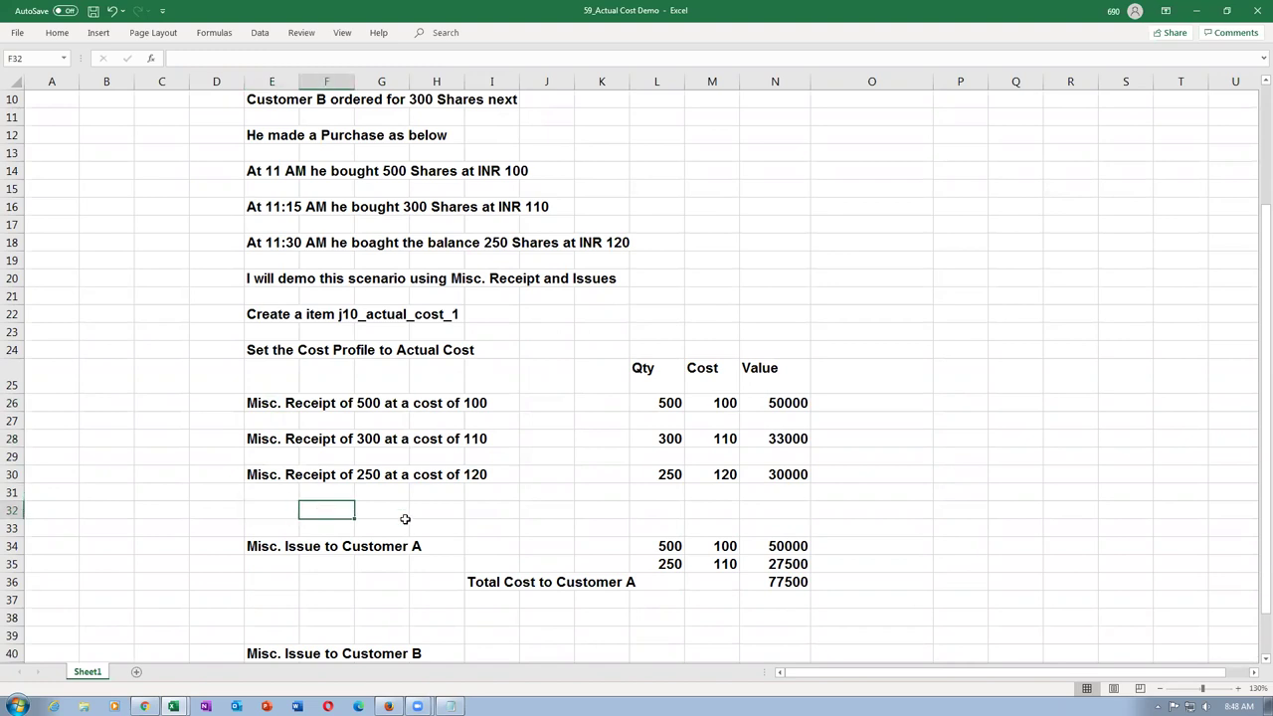
pyautogui.click(399, 512)
pyautogui.click(261, 509)
pyautogui.click(329, 510)
pyautogui.click(376, 512)
pyautogui.click(433, 512)
pyautogui.click(515, 511)
pyautogui.click(553, 512)
pyautogui.click(581, 512)
pyautogui.click(641, 511)
pyautogui.click(712, 511)
pyautogui.click(800, 513)
pyautogui.click(837, 504)
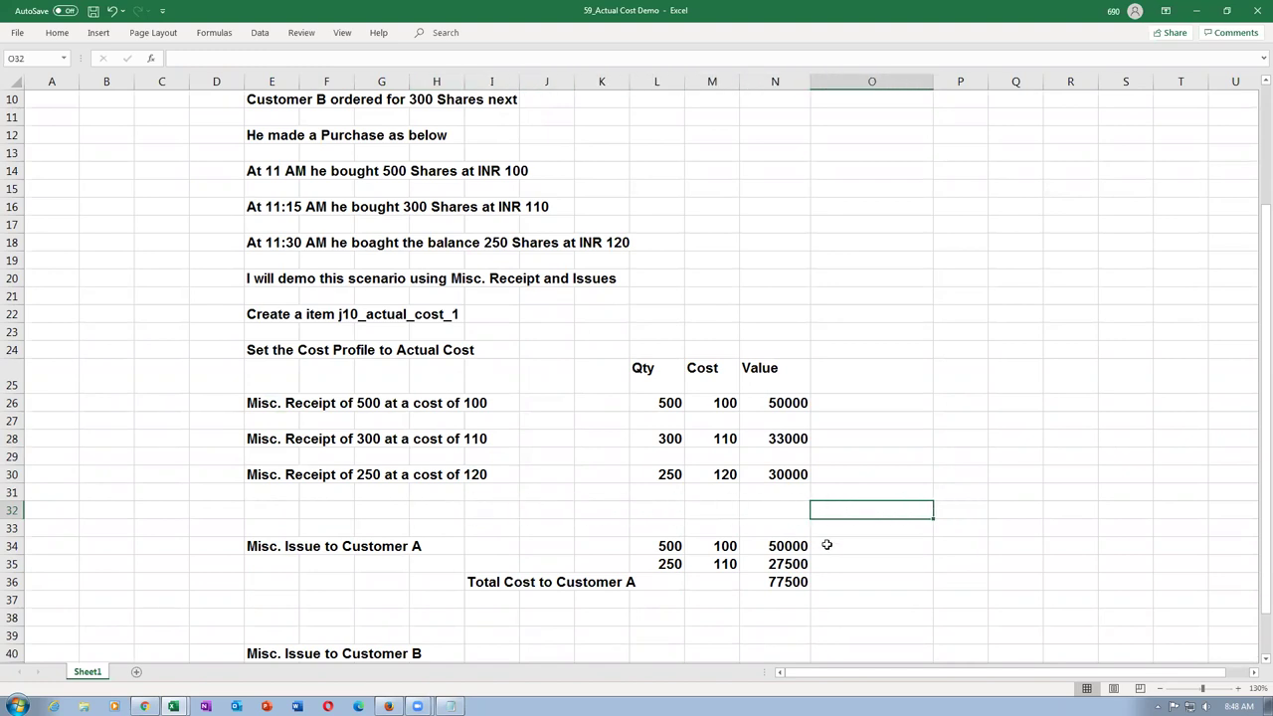
pyautogui.click(958, 513)
pyautogui.click(891, 510)
pyautogui.moveTo(258, 511); pyautogui.dragTo(880, 510)
pyautogui.moveTo(866, 600); pyautogui.dragTo(821, 618)
pyautogui.click(759, 618)
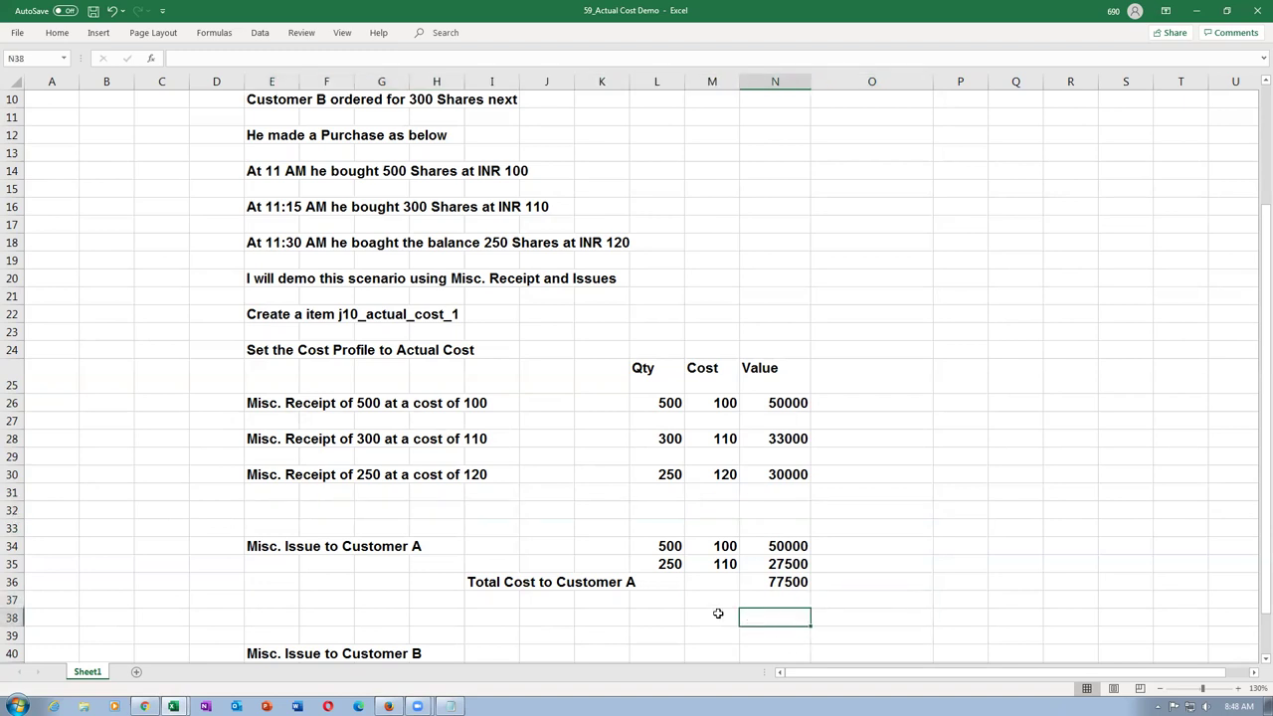
pyautogui.moveTo(257, 618); pyautogui.dragTo(902, 624)
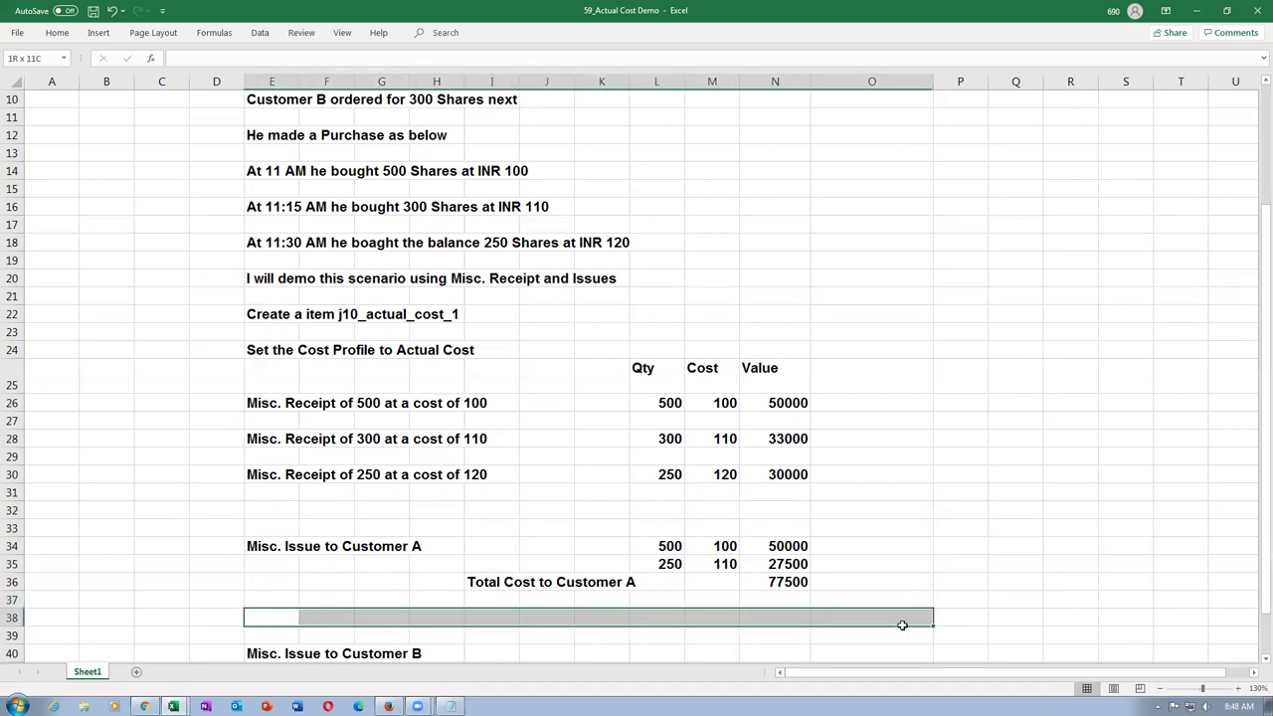
pyautogui.click(382, 516)
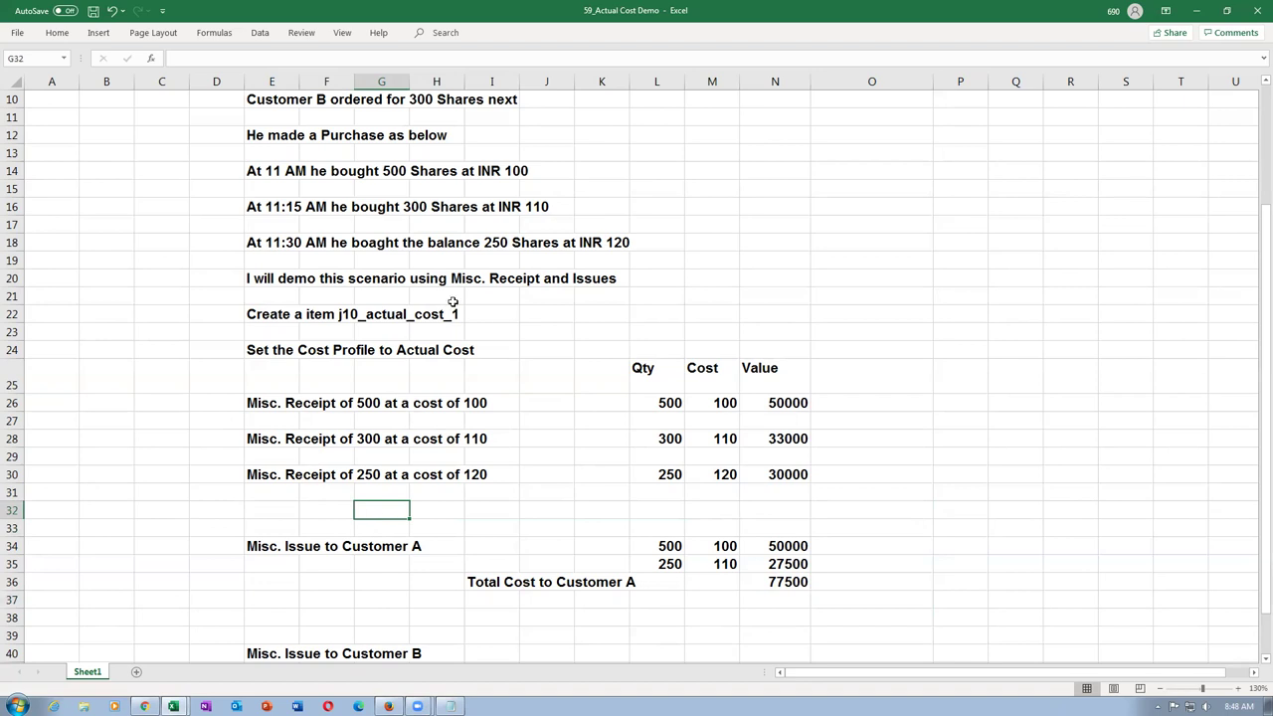
# Click through the top-right header cells, then close the Actual Cost demo workbook.
pyautogui.click(1050, 189)
pyautogui.click(1039, 189)
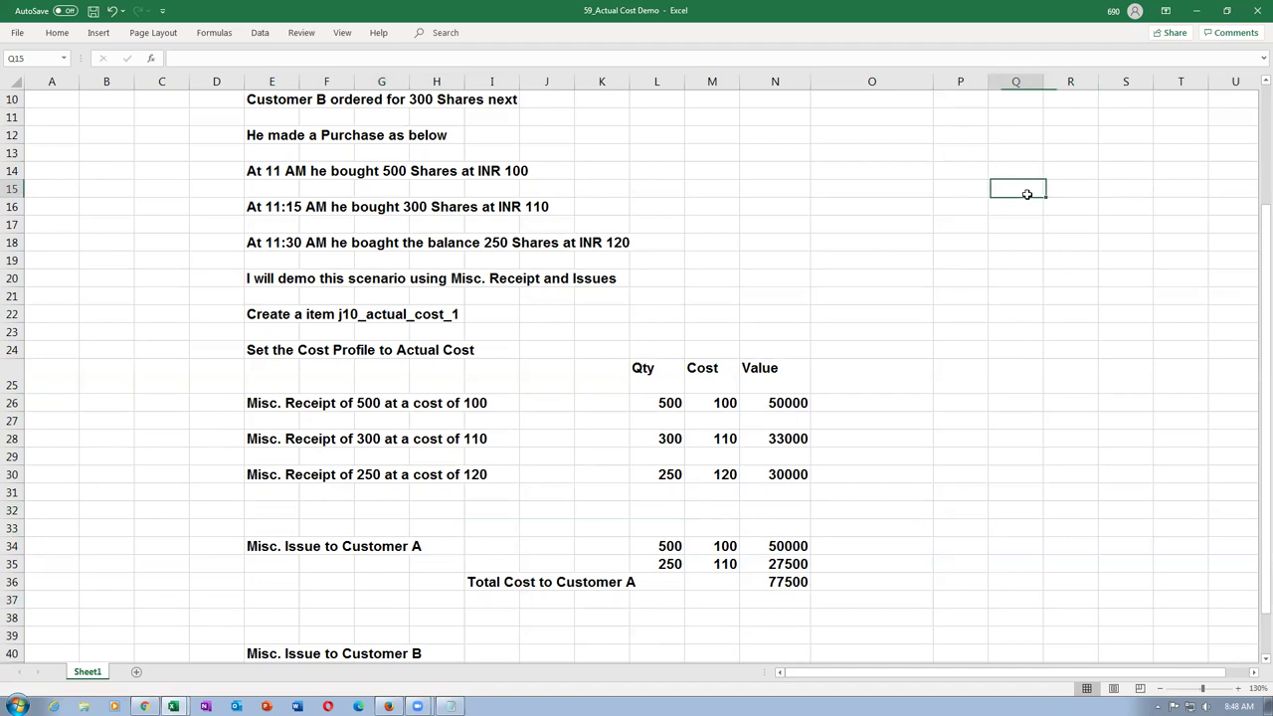
pyautogui.click(1124, 190)
pyautogui.click(1187, 189)
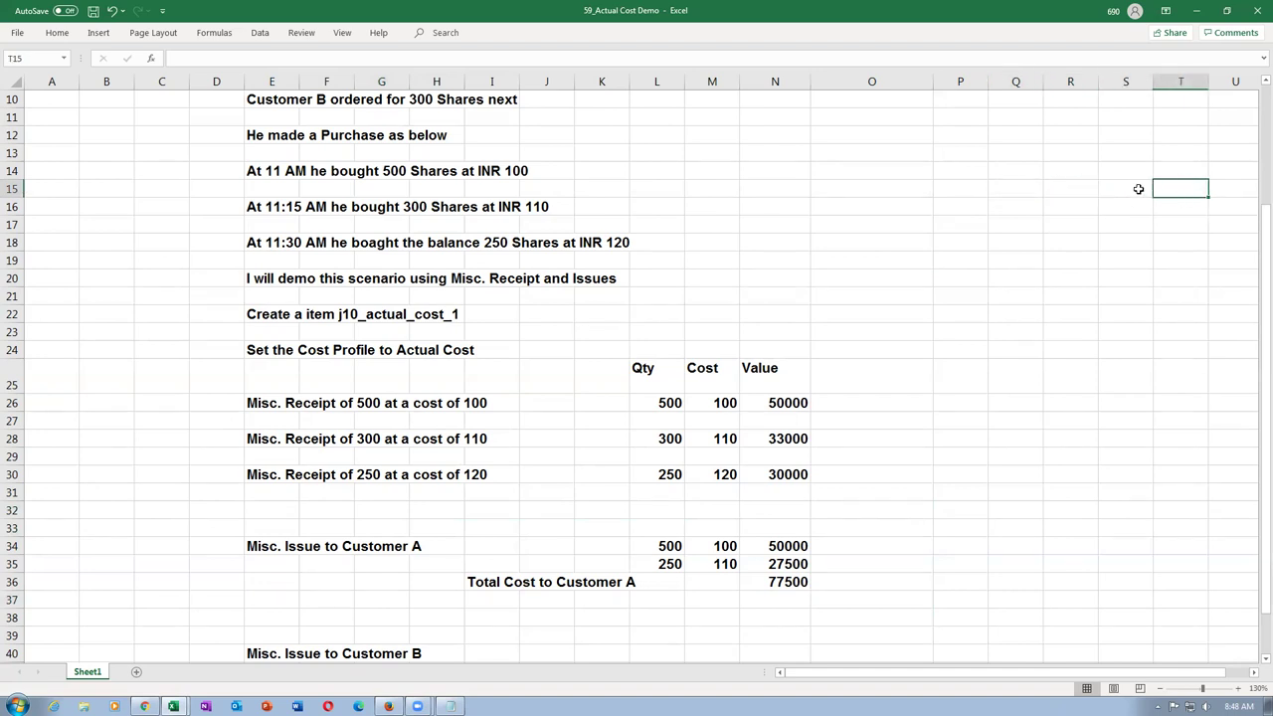
pyautogui.click(1137, 189)
pyautogui.click(1080, 190)
pyautogui.click(1028, 190)
pyautogui.click(1067, 188)
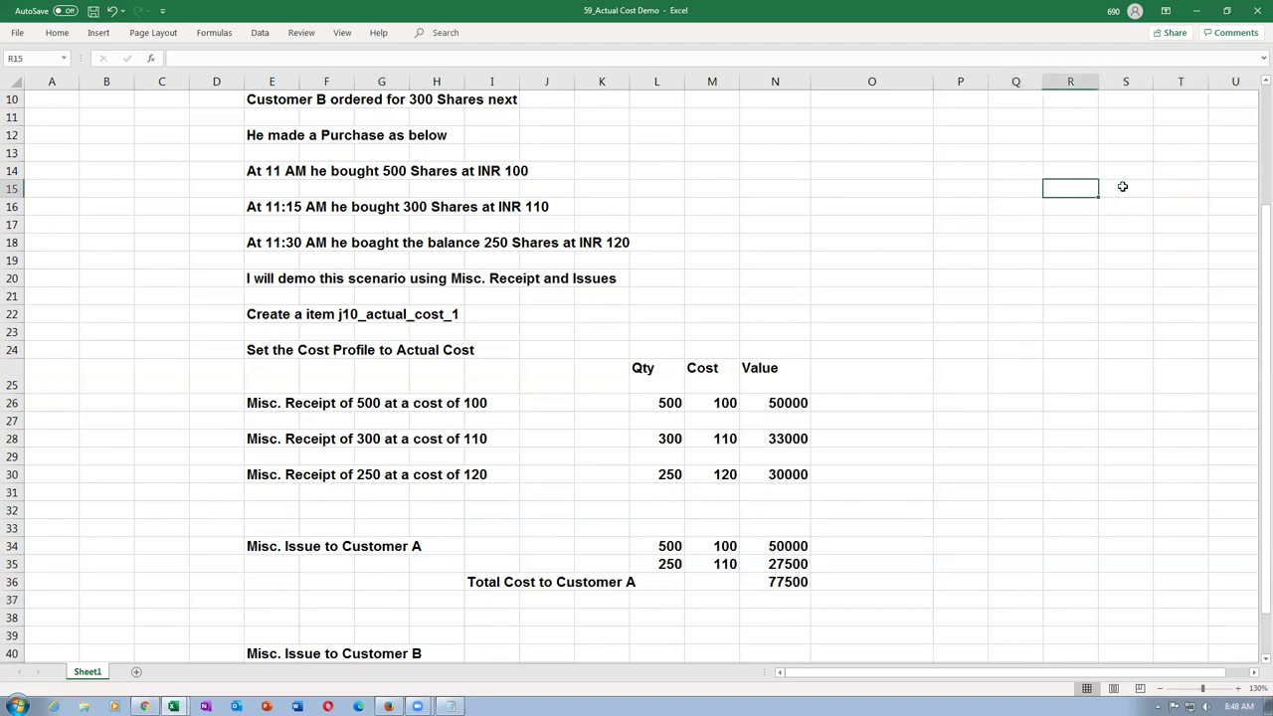
pyautogui.click(1124, 189)
pyautogui.click(1255, 11)
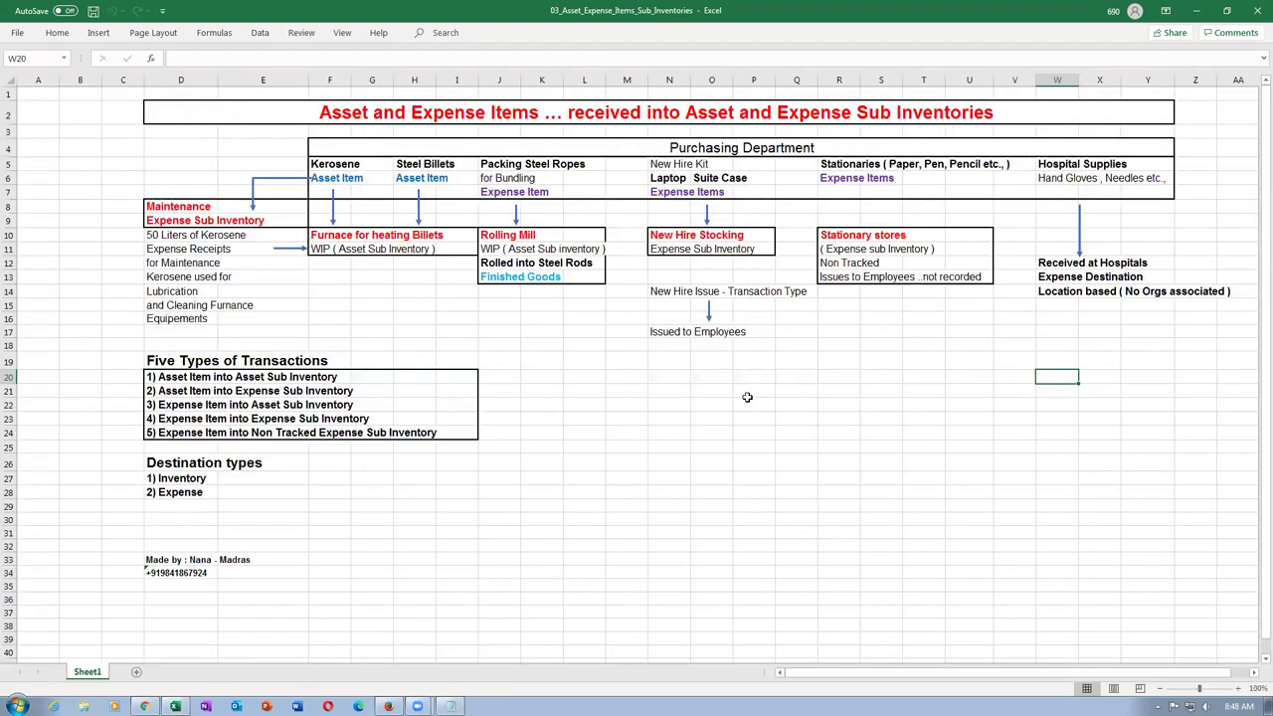
# Review the Hospital Supplies heading and Received at Hospitals notes in W5–W14, then return to Oracle.
pyautogui.click(808, 477)
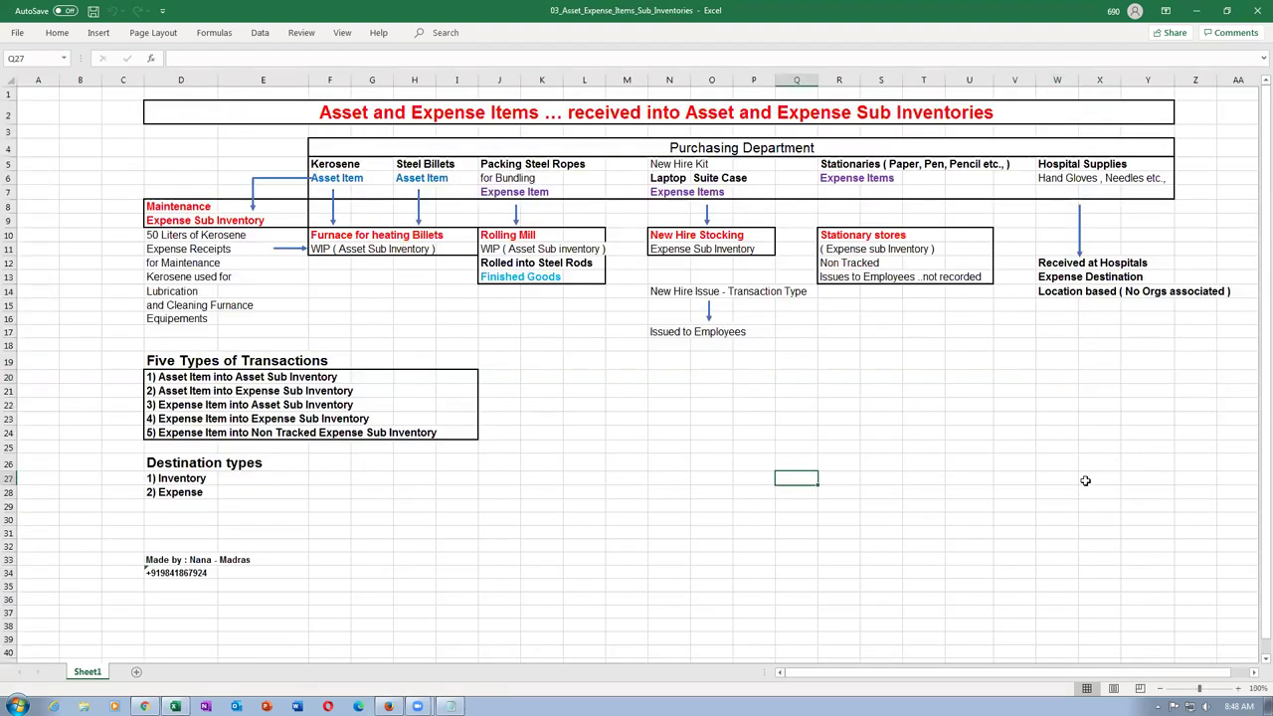
pyautogui.click(1045, 165)
pyautogui.click(1053, 279)
pyautogui.click(1055, 167)
pyautogui.moveTo(1054, 167); pyautogui.dragTo(1055, 293)
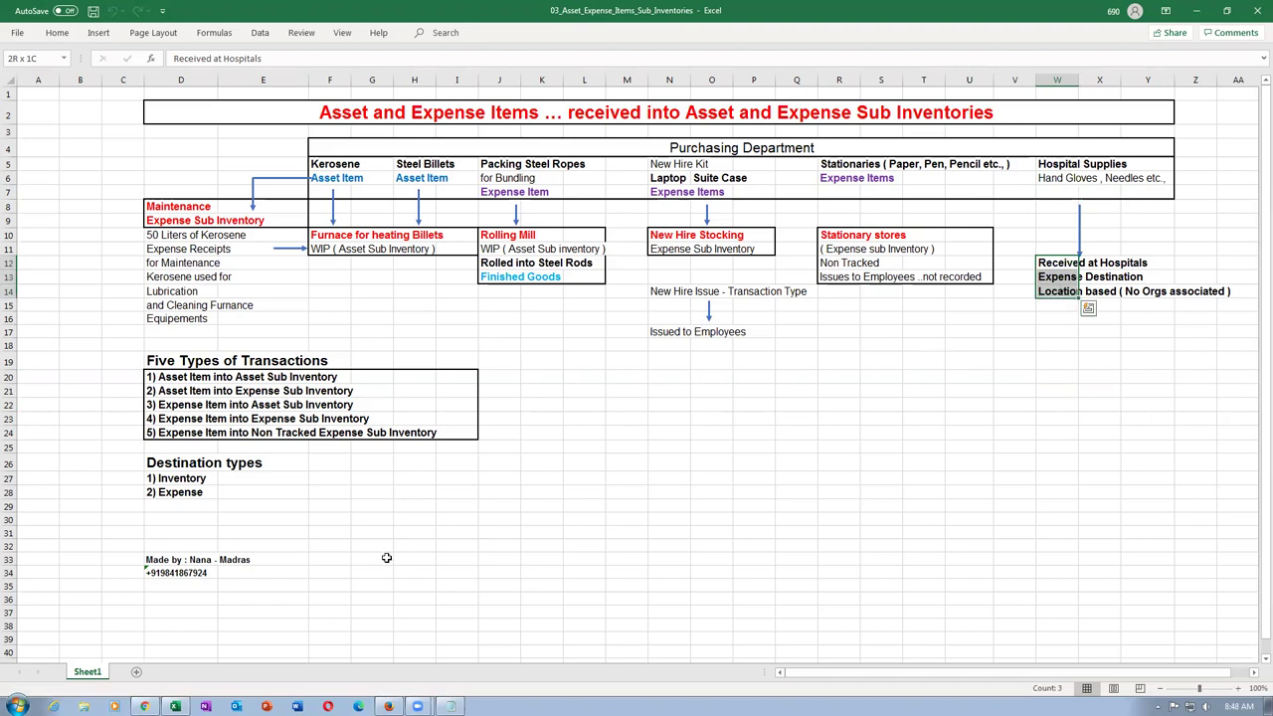
pyautogui.click(388, 706)
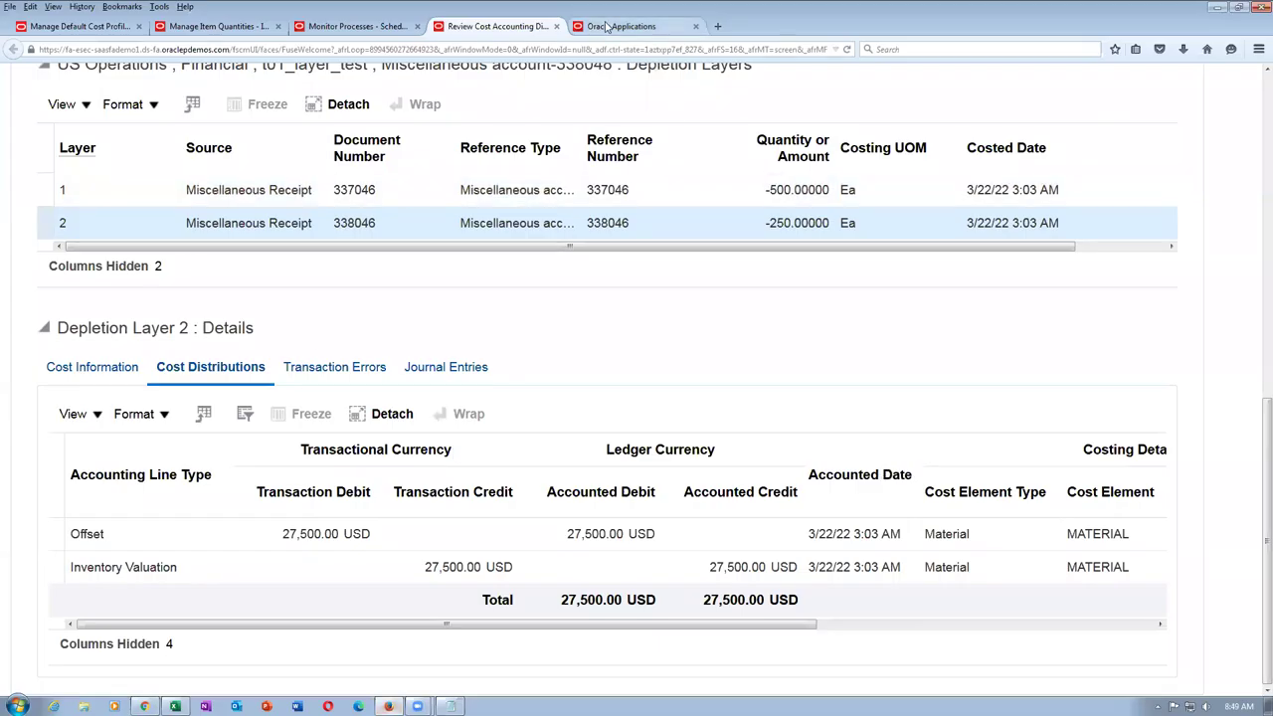
# In Setup and Maintenance, search tasks for 'mana%locations%' and open Manage Locations.
pyautogui.click(607, 27)
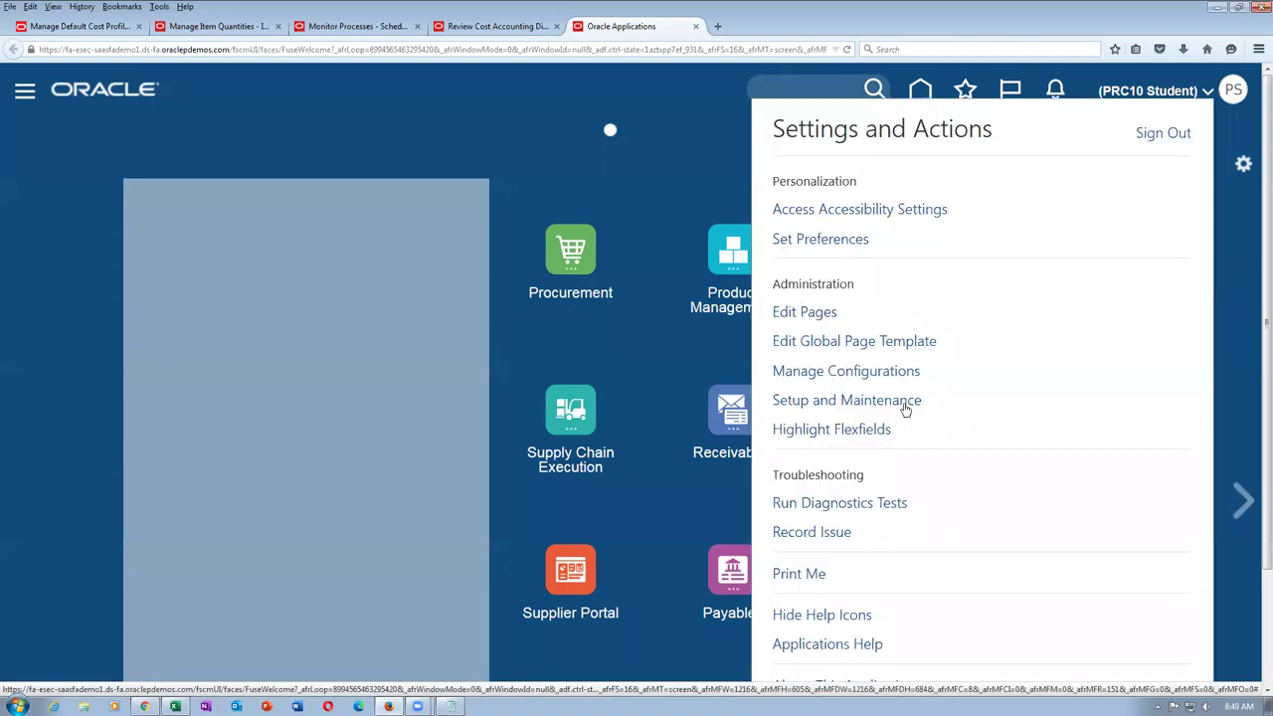
pyautogui.click(901, 401)
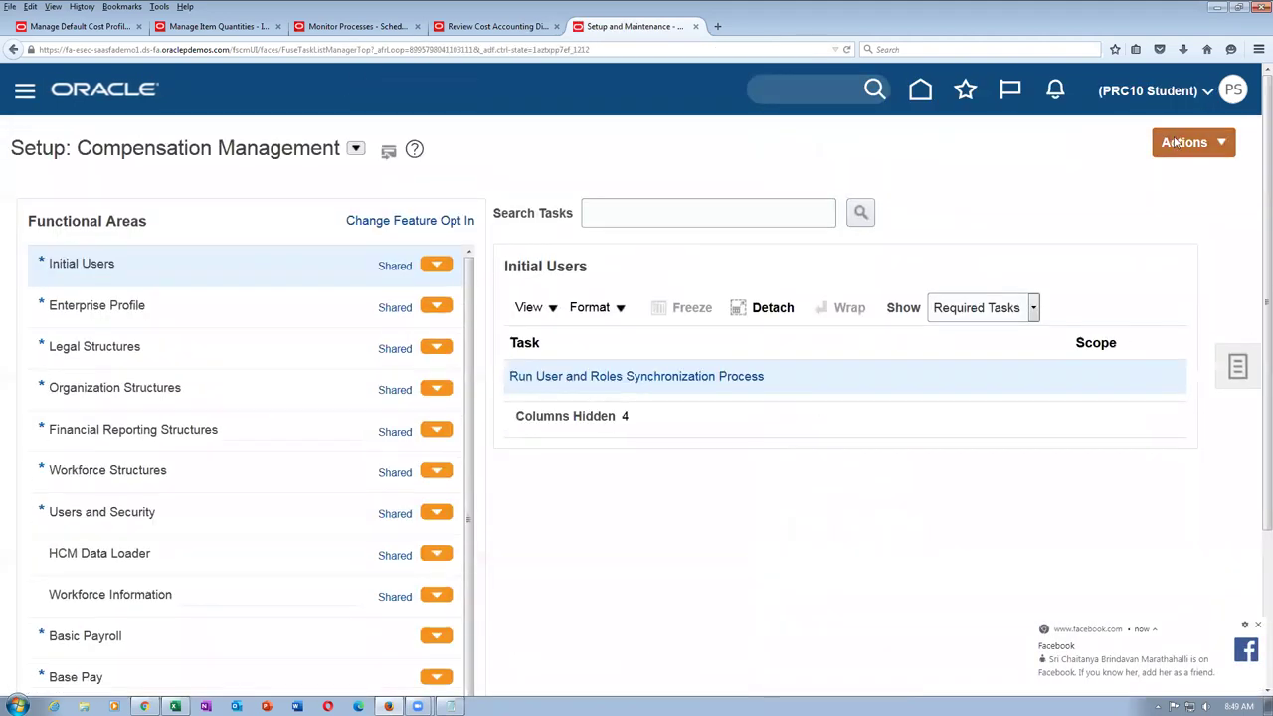
pyautogui.click(1177, 142)
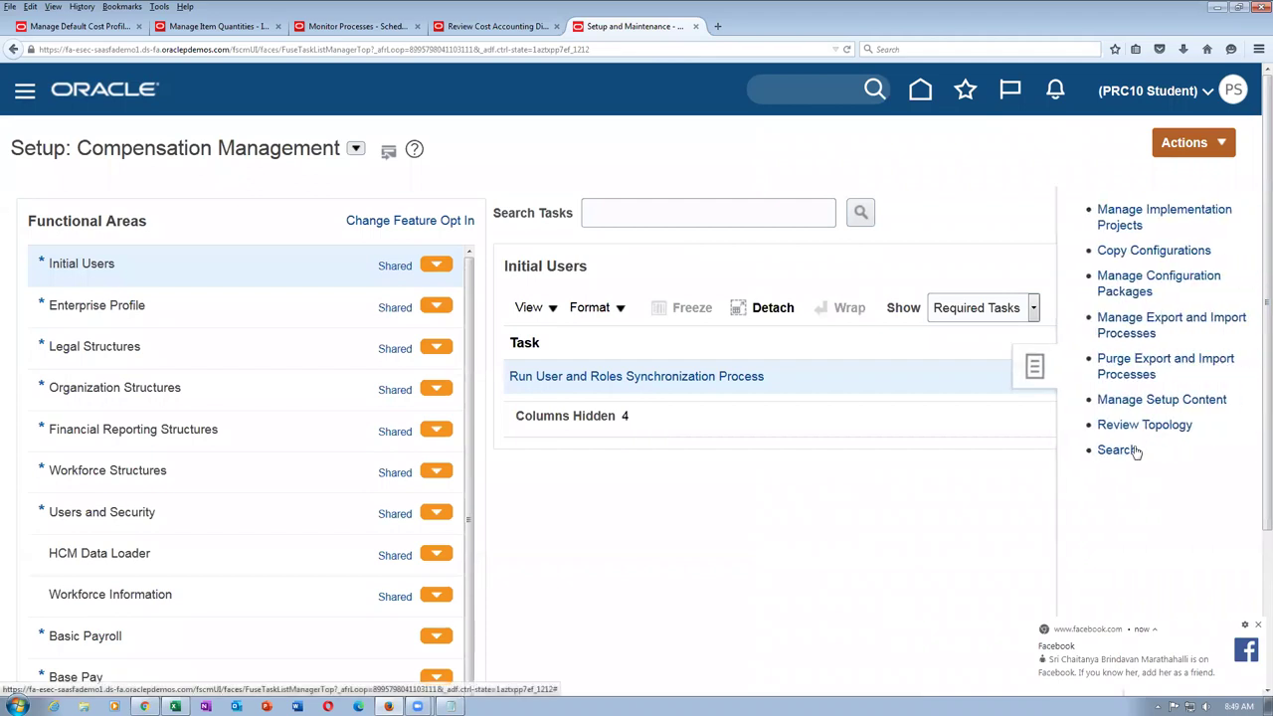
pyautogui.click(1149, 449)
pyautogui.click(514, 196)
pyautogui.write('mana%locations%')
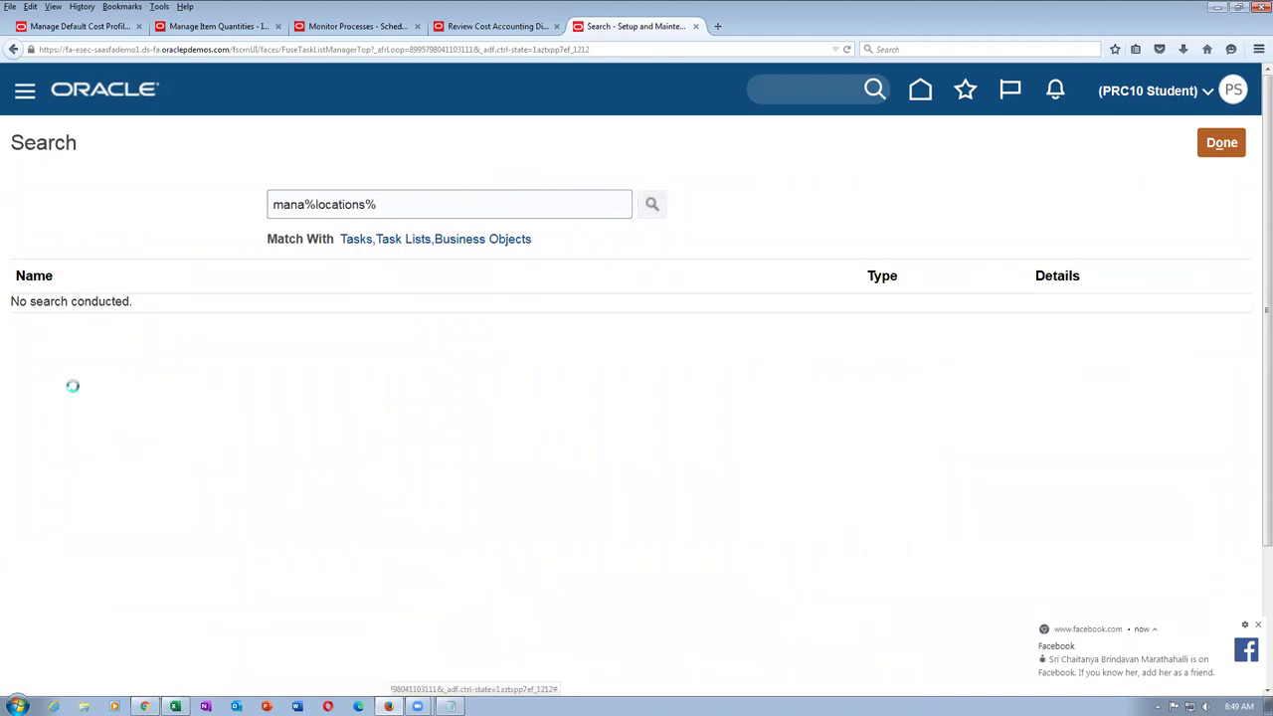
pyautogui.click(80, 408)
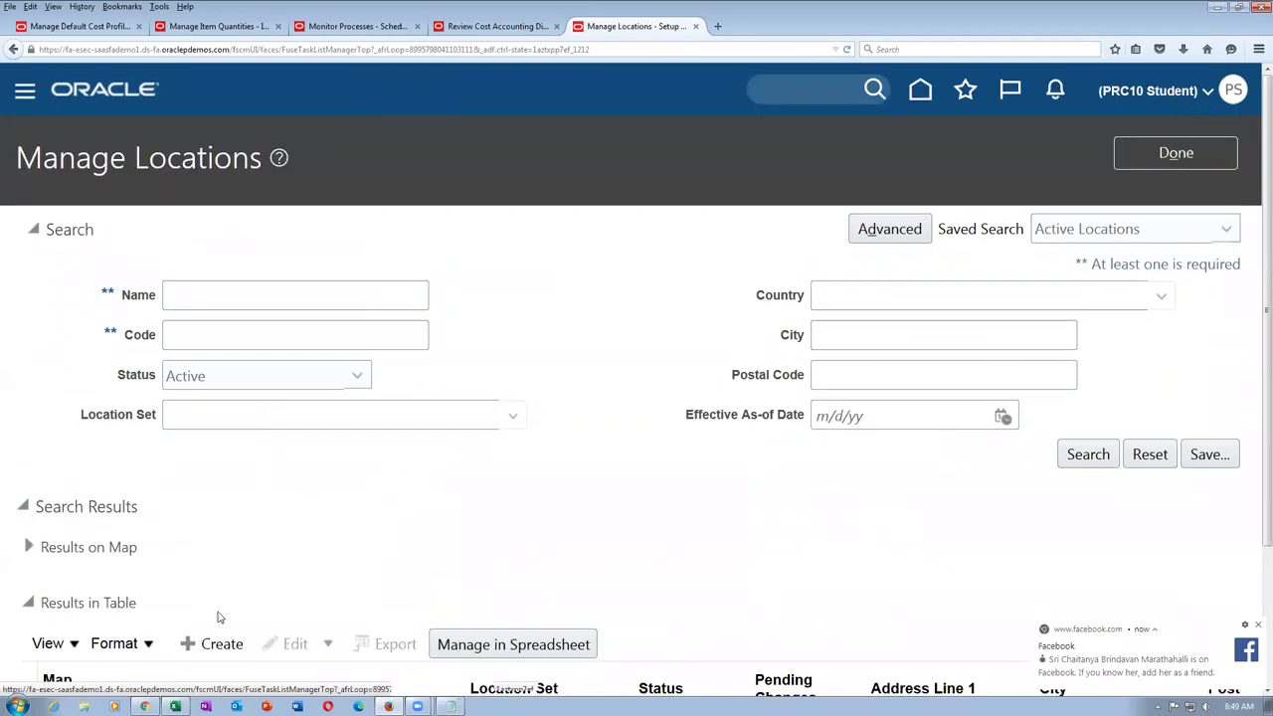
# Create a location with name, code and description all set to t01_AIMS_Hospital.
pyautogui.click(209, 644)
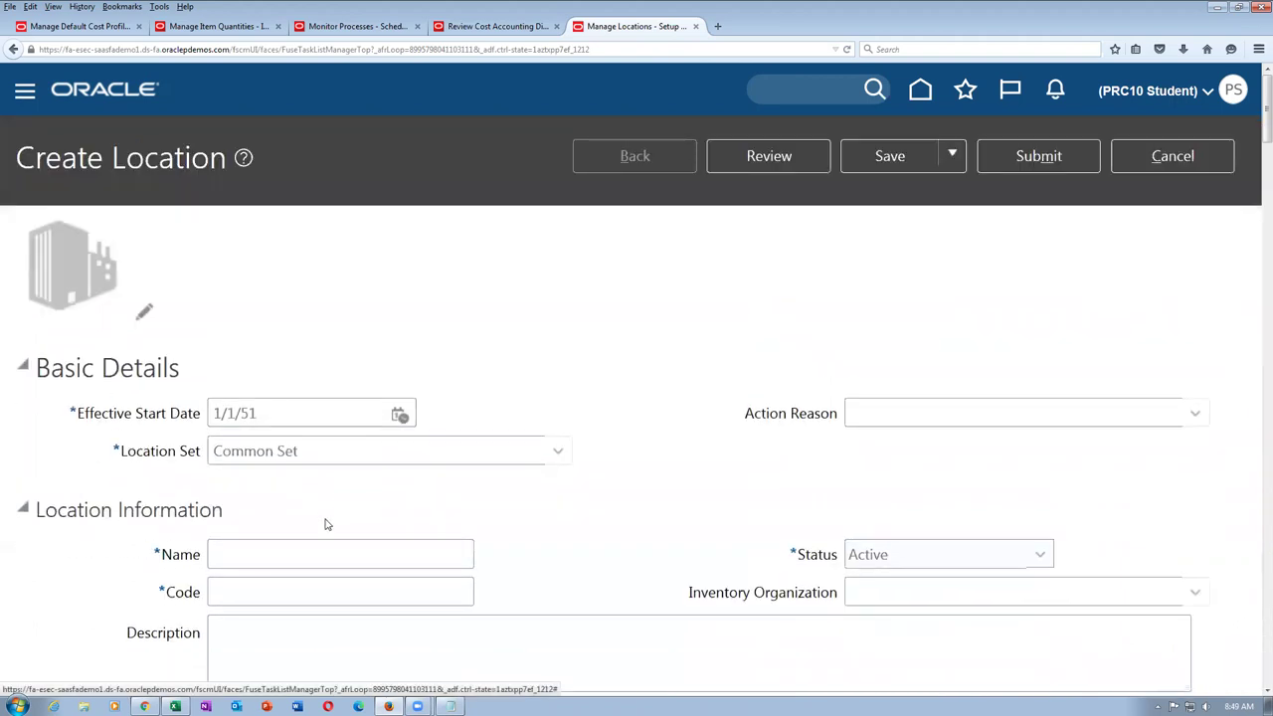
pyautogui.click(304, 558)
pyautogui.write('t01_AIMS_Hospital')
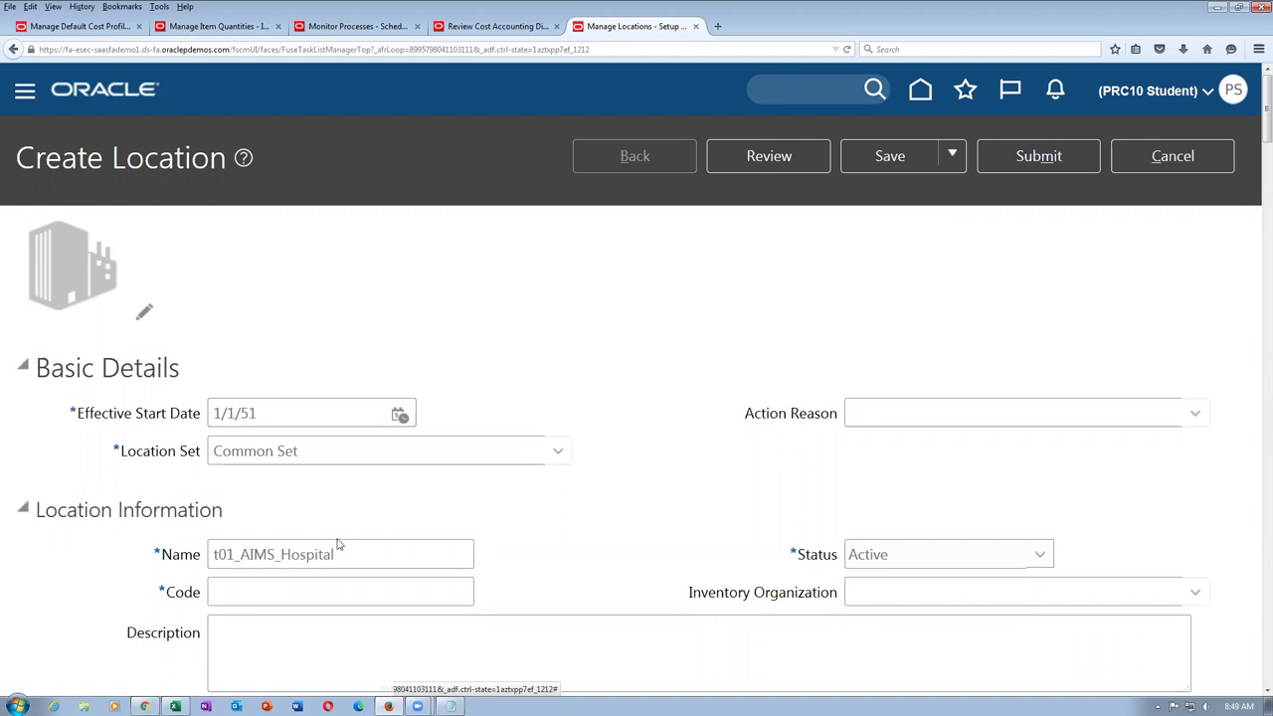
pyautogui.scroll(-3, 339, 544)
pyautogui.moveTo(367, 325); pyautogui.dragTo(142, 312)
pyautogui.hotkey('ctrl', 'c')
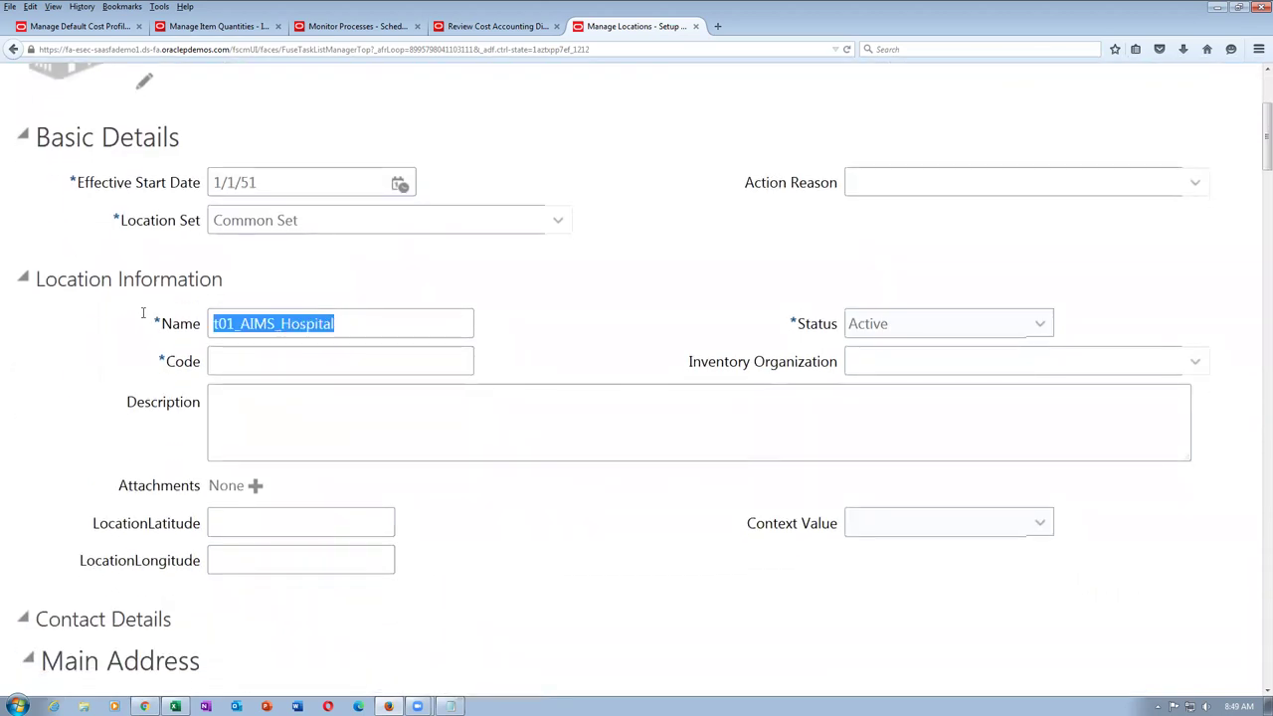
pyautogui.click(239, 356)
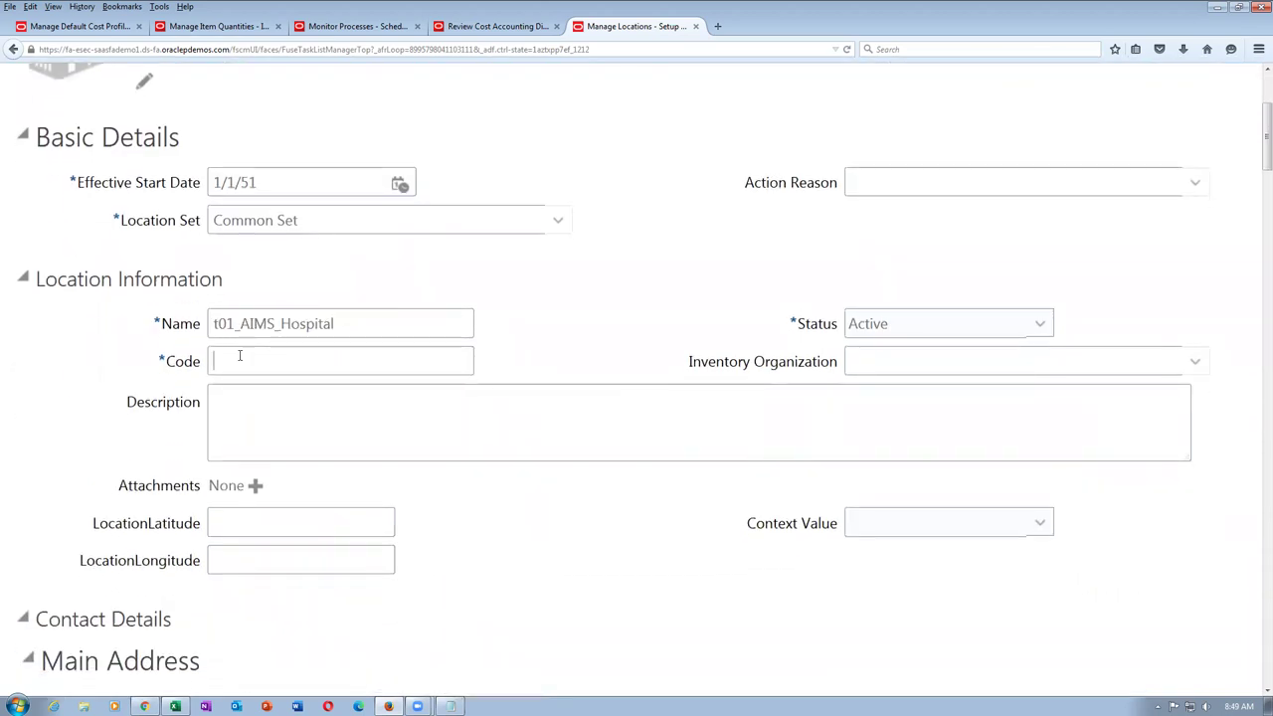
pyautogui.hotkey('ctrl', 'v')
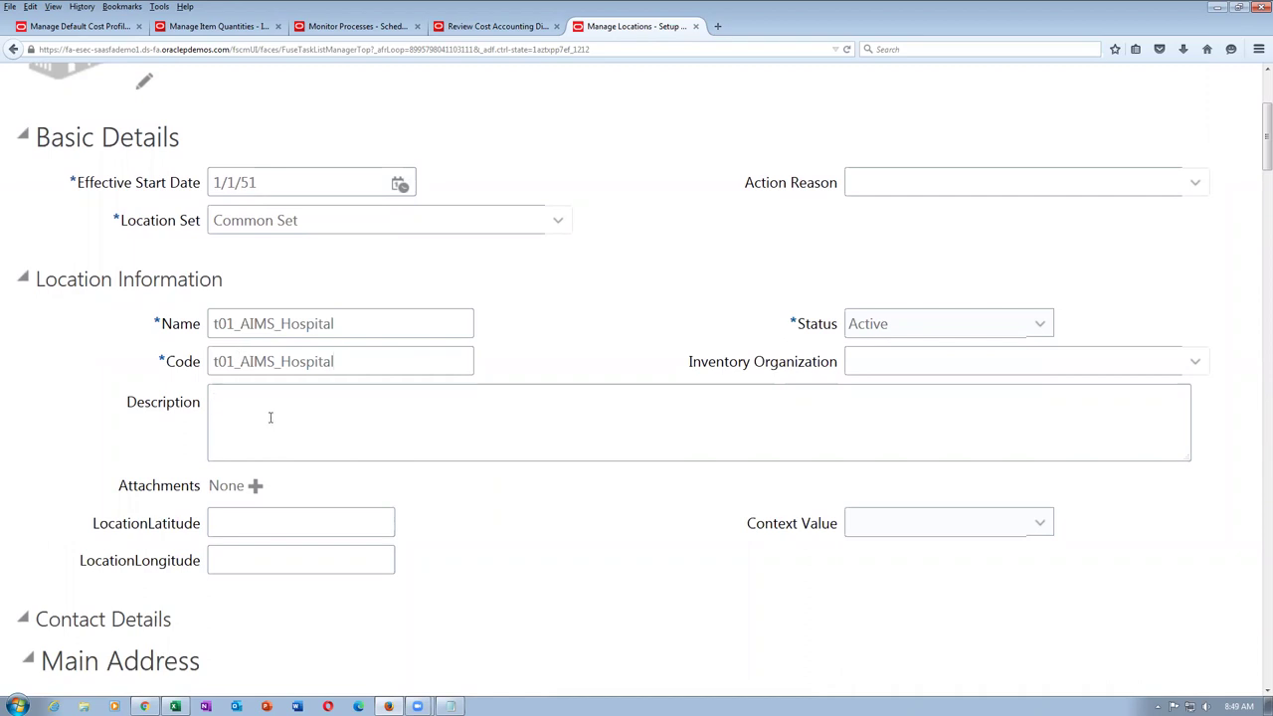
pyautogui.click(270, 418)
pyautogui.hotkey('ctrl', 'v')
# Set the location's ZIP to 10020 (Manhattan, NY) and Address Line 1 to 't01 AIMS'.
pyautogui.scroll(-6, 267, 418)
pyautogui.click(234, 287)
pyautogui.write('10010')
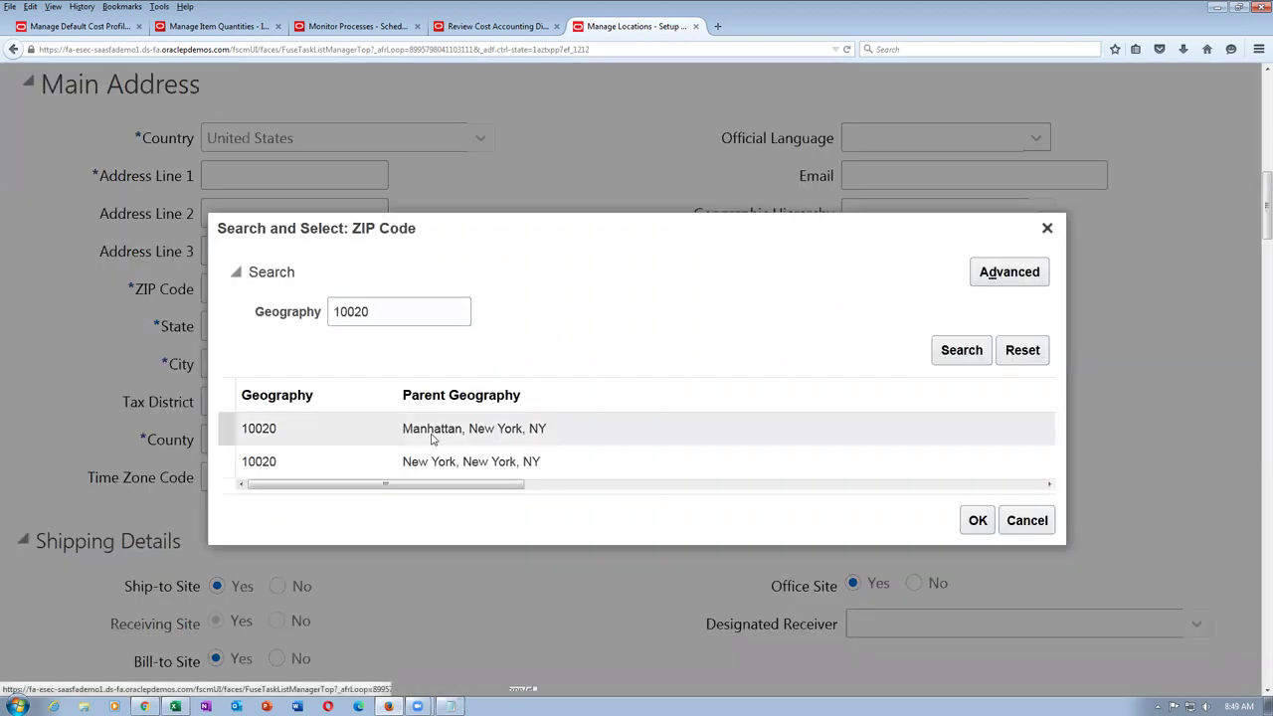
pyautogui.click(347, 428)
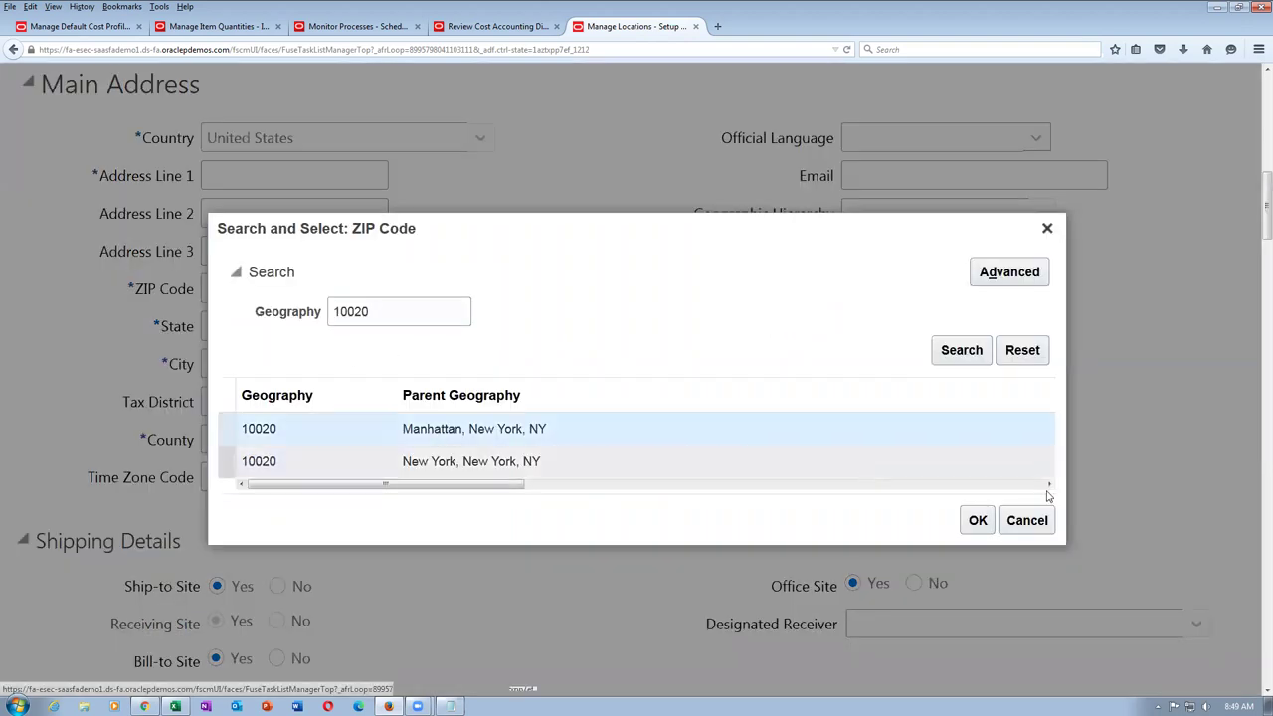
pyautogui.click(977, 521)
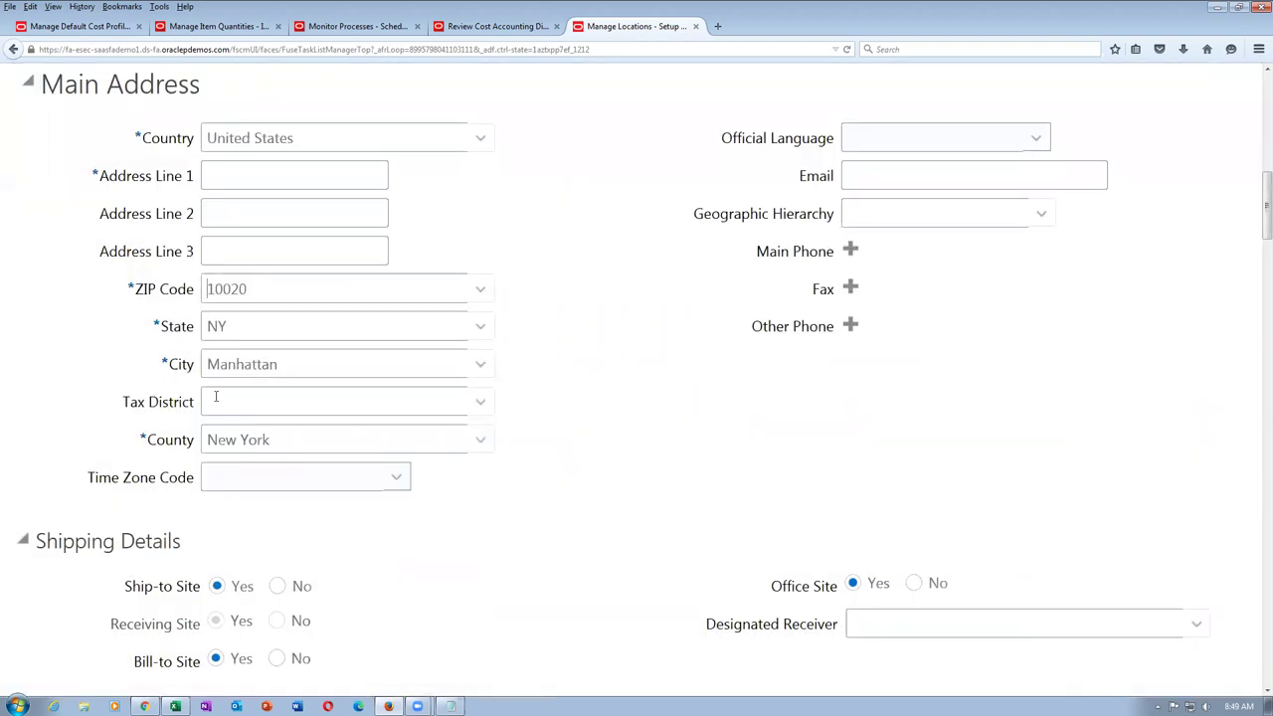
pyautogui.click(236, 175)
pyautogui.write('t0')
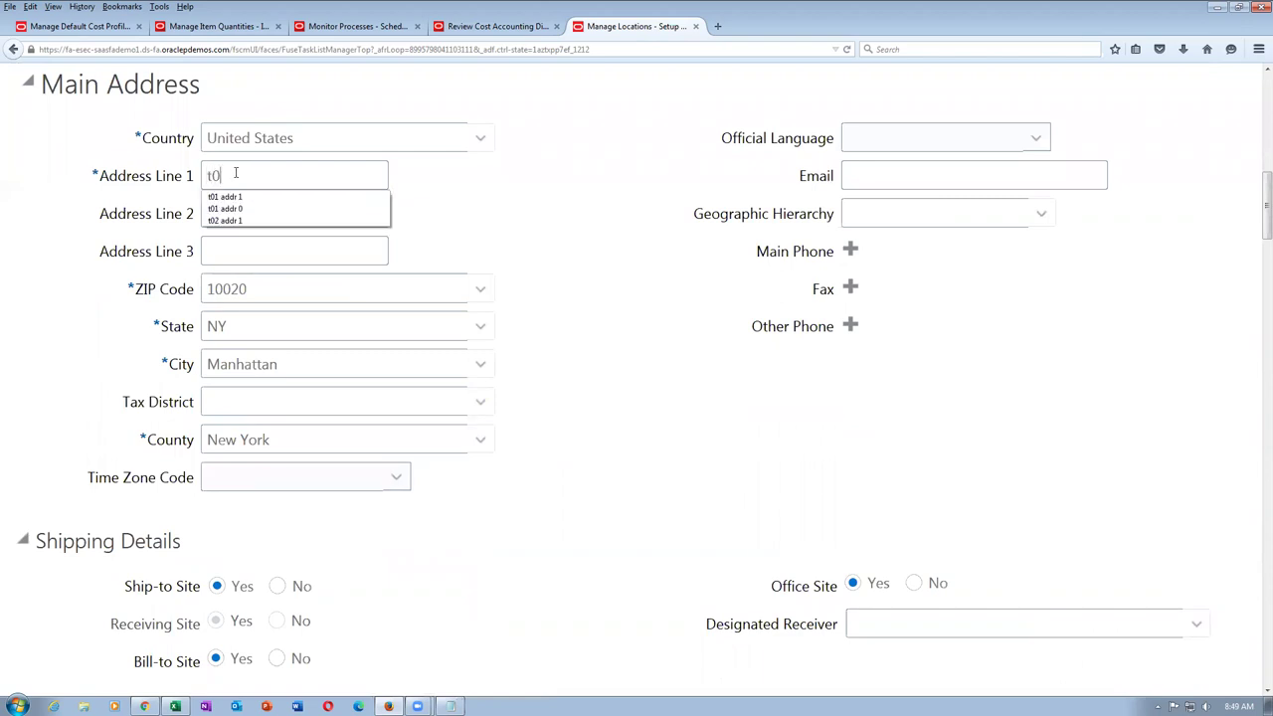
pyautogui.write('1 AIMS')
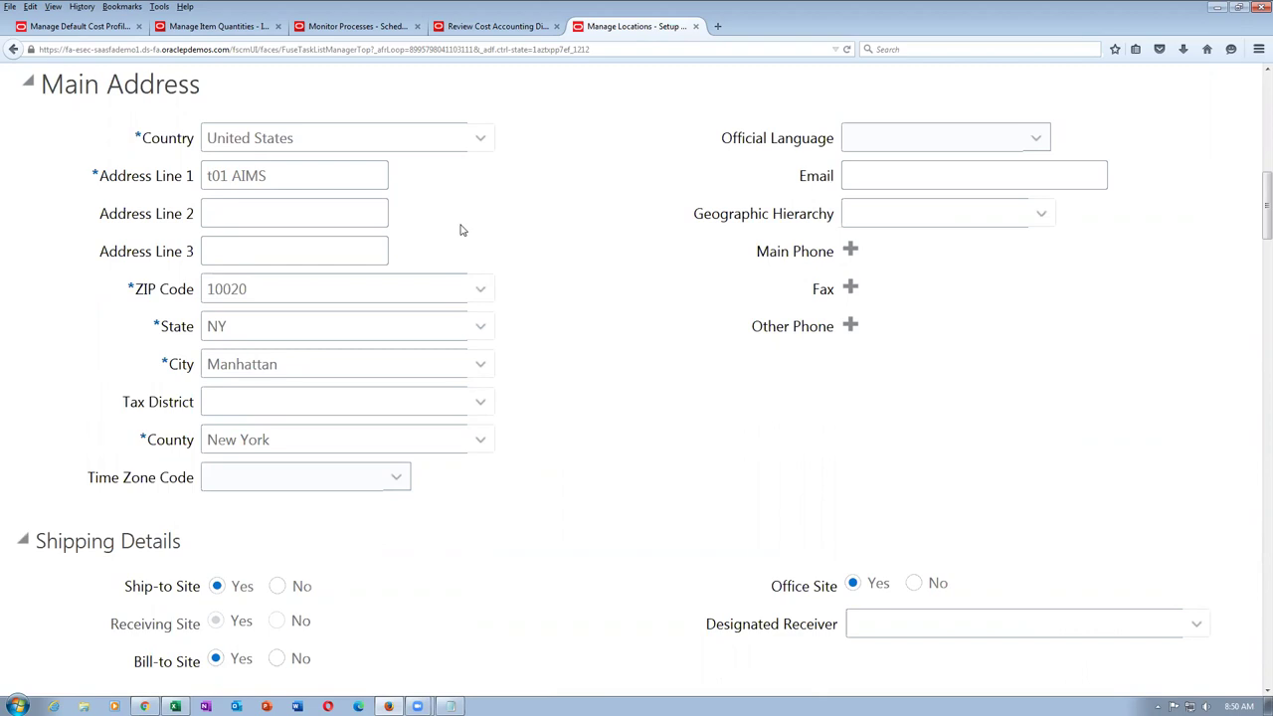
# Submit the new location and confirm both prompts.
pyautogui.scroll(5, 463, 228)
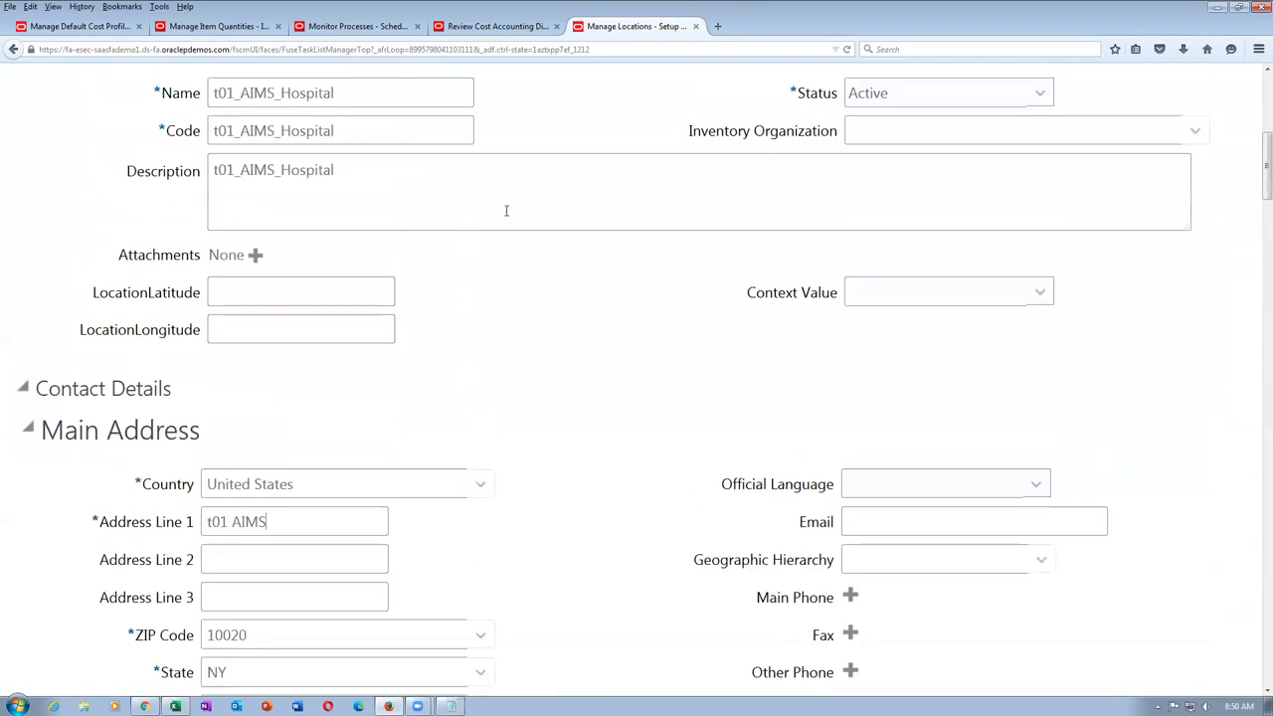
pyautogui.scroll(6, 513, 213)
pyautogui.click(1034, 157)
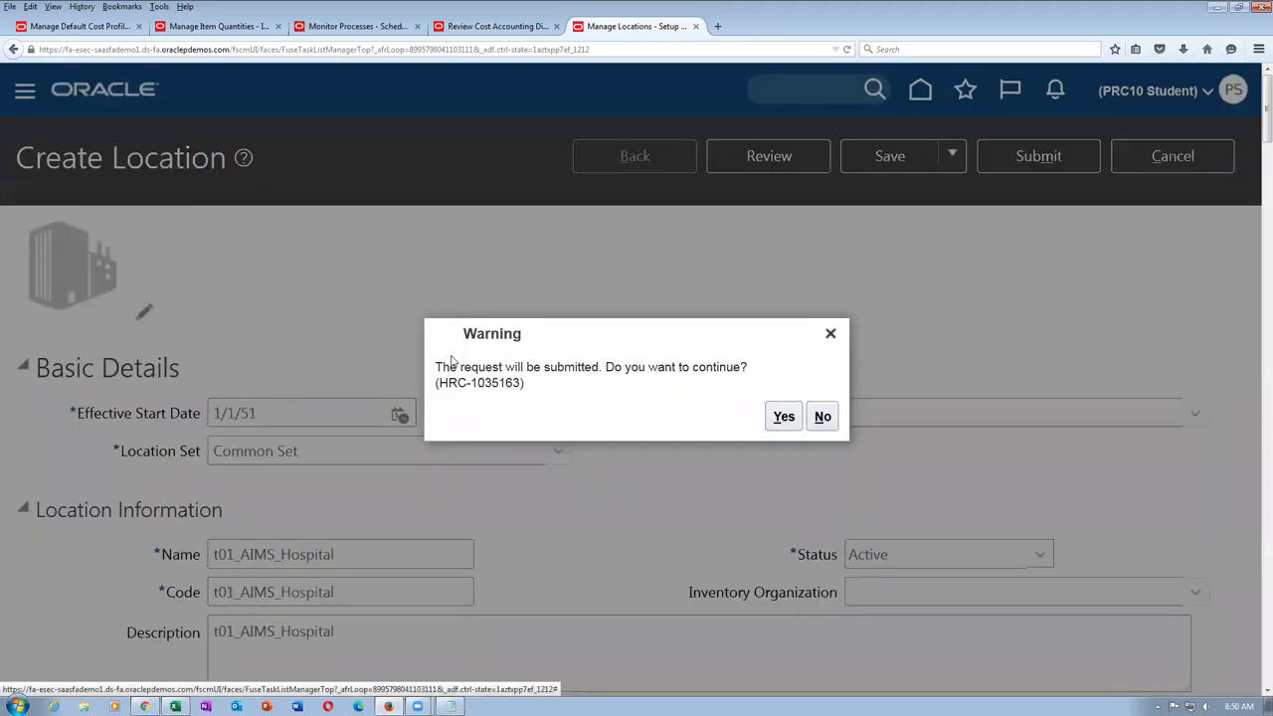
pyautogui.click(782, 417)
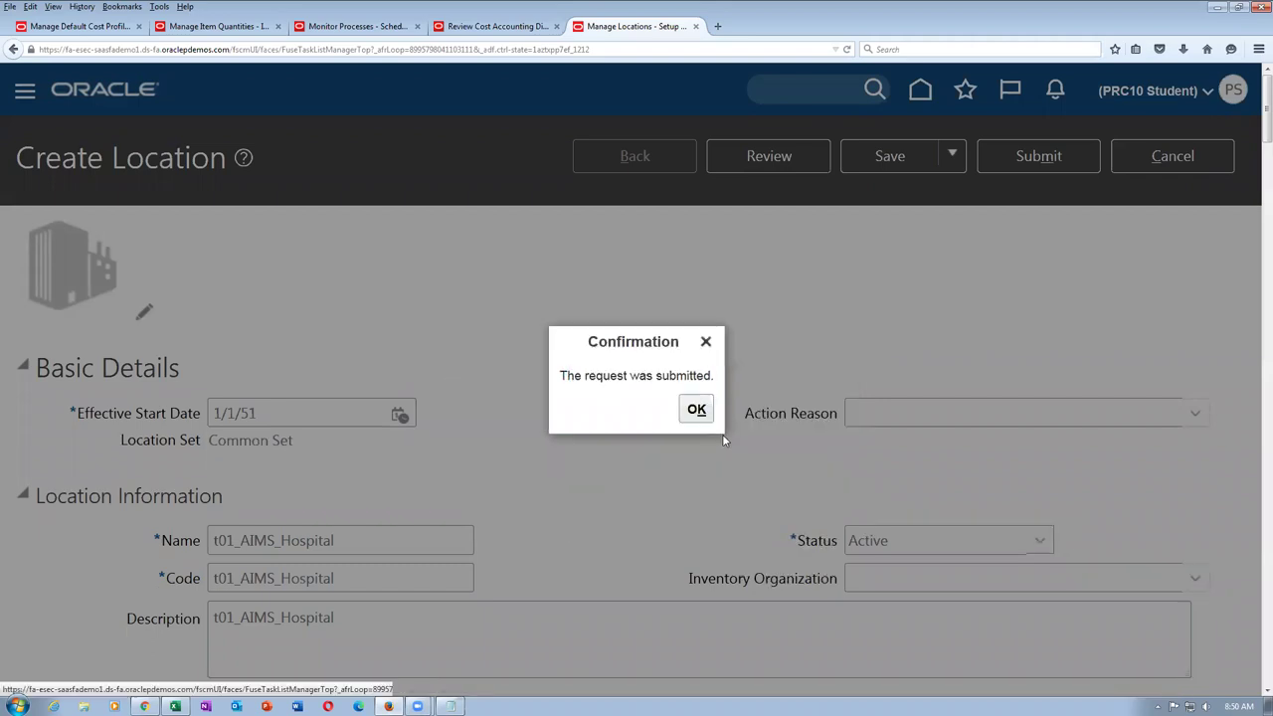
pyautogui.click(695, 408)
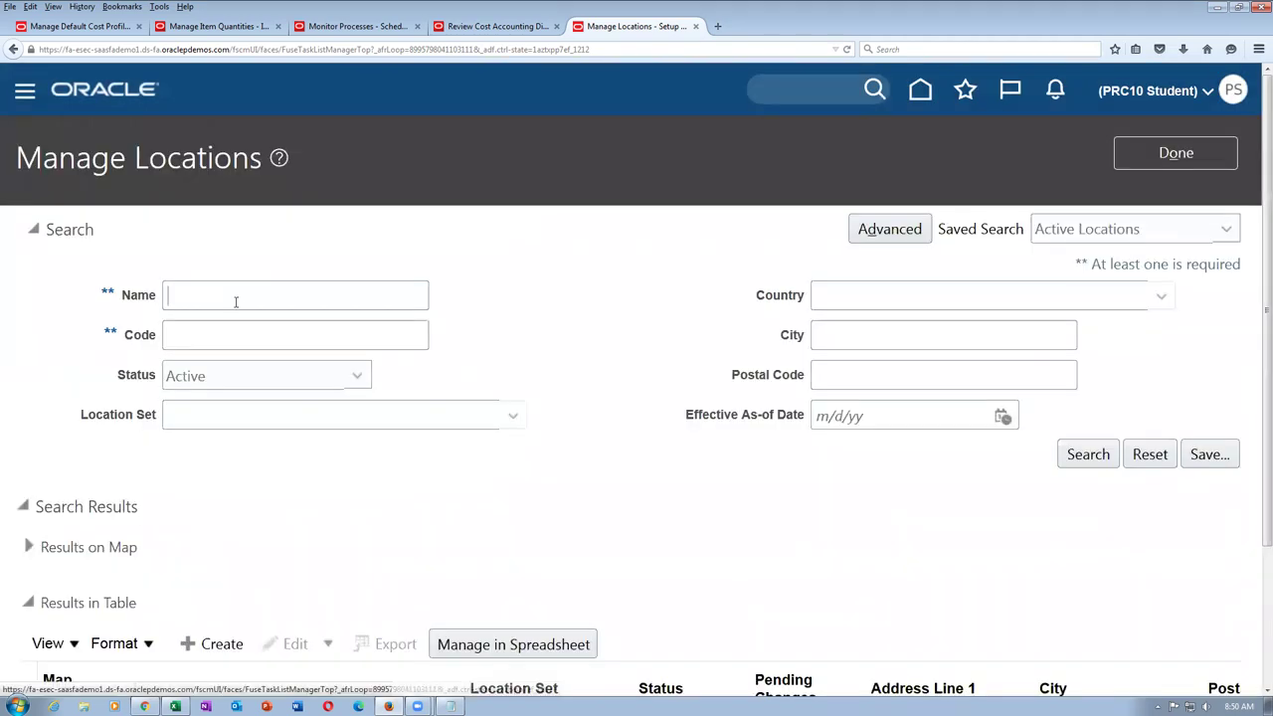
# Search Manage Locations for name 't01' and check the results.
pyautogui.write('t01')
pyautogui.click(1088, 453)
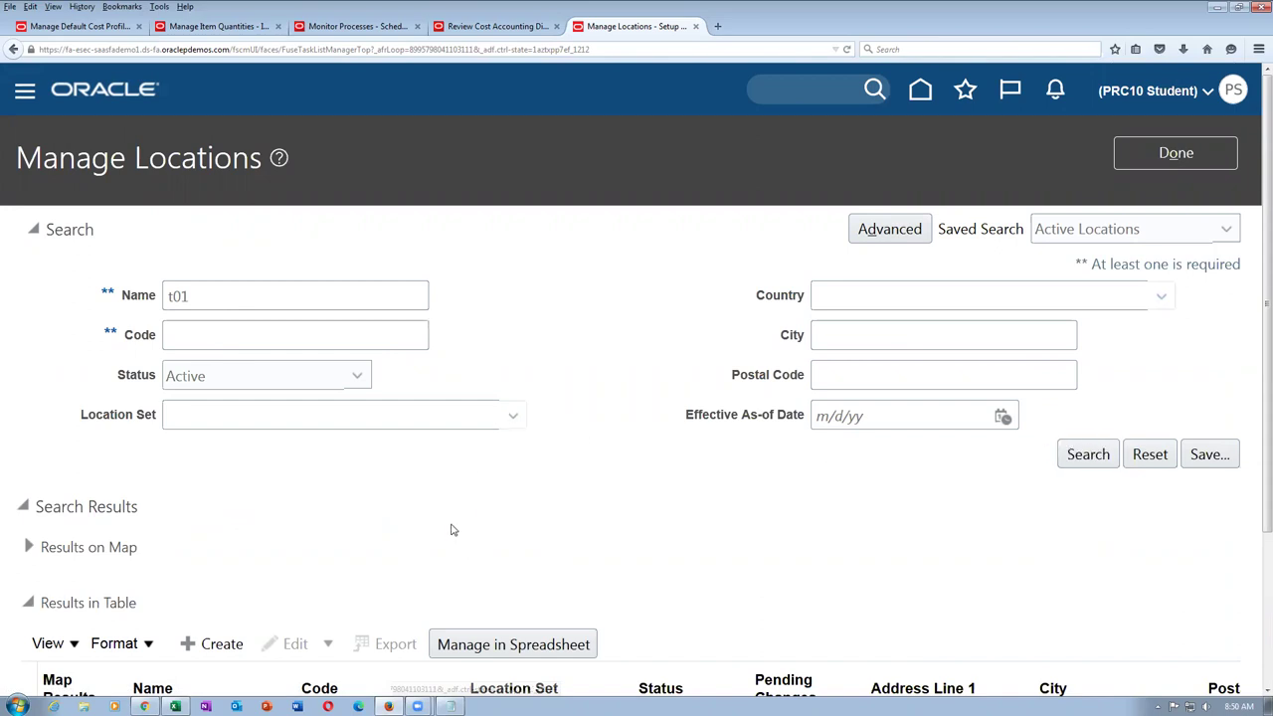
pyautogui.scroll(-4, 453, 532)
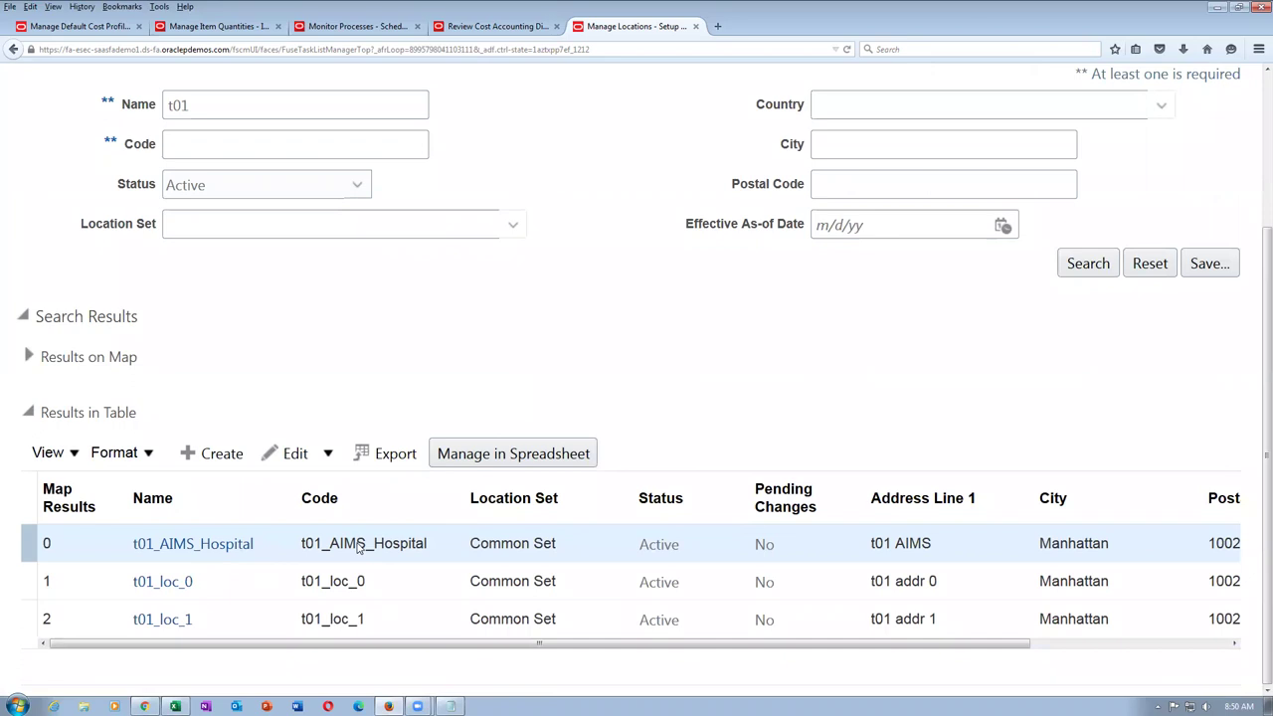
# Cross-check the Expense Destination and Location based notes in the reference workbook.
pyautogui.hotkey('alt', 'Tab')
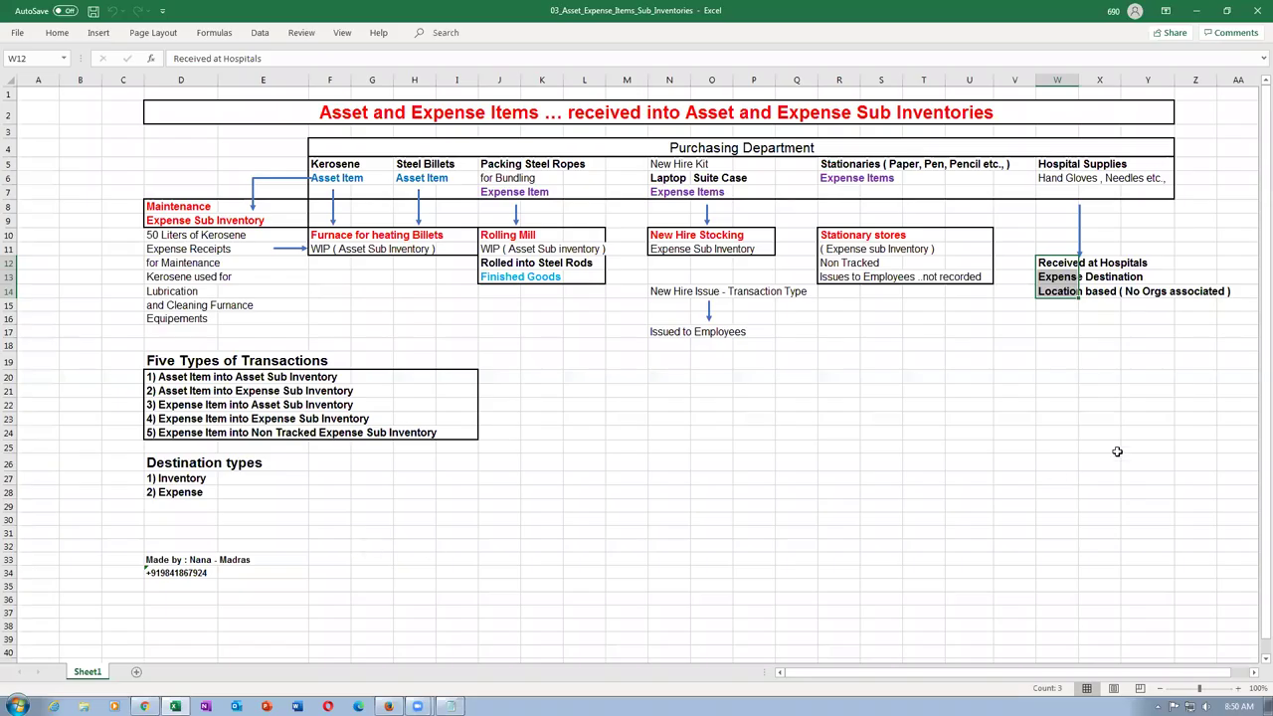
pyautogui.click(1044, 274)
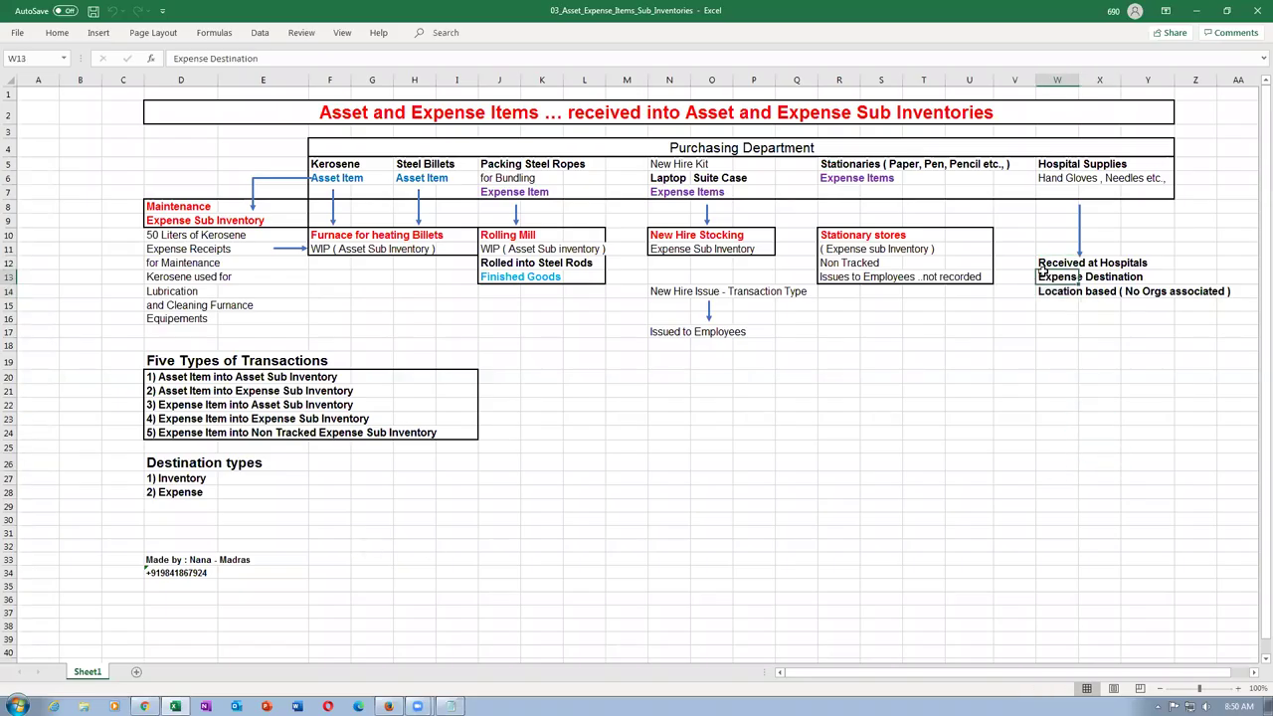
pyautogui.click(1015, 401)
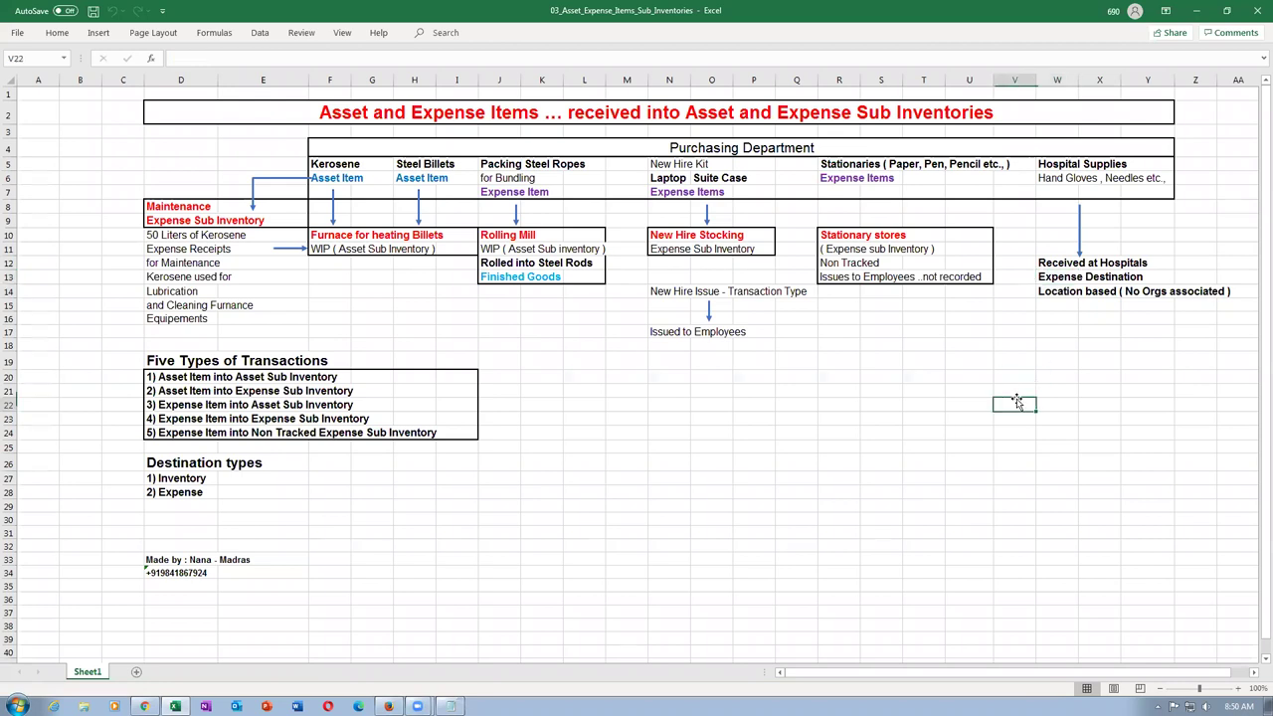
pyautogui.click(1045, 277)
pyautogui.click(1046, 290)
pyautogui.click(1050, 280)
pyautogui.hotkey('alt', 'Tab')
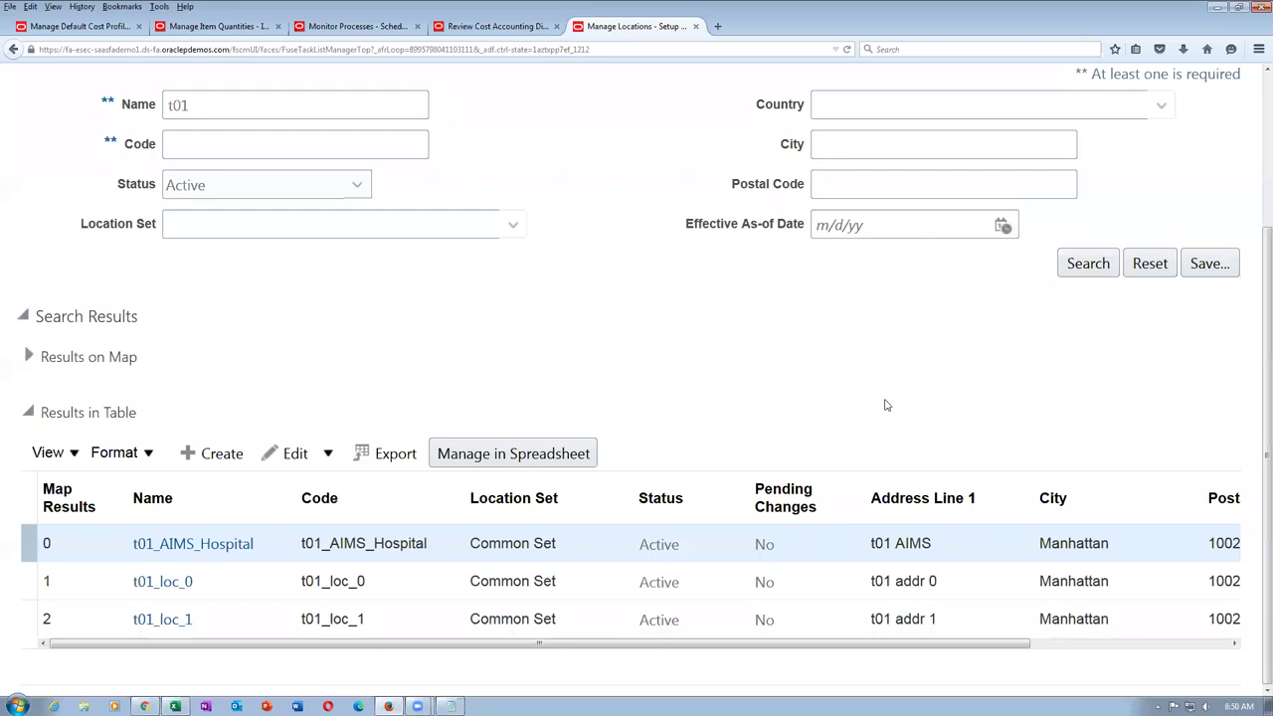
# Finish the Manage Locations task and expand Procurement on the home page.
pyautogui.scroll(5, 898, 407)
pyautogui.click(1176, 152)
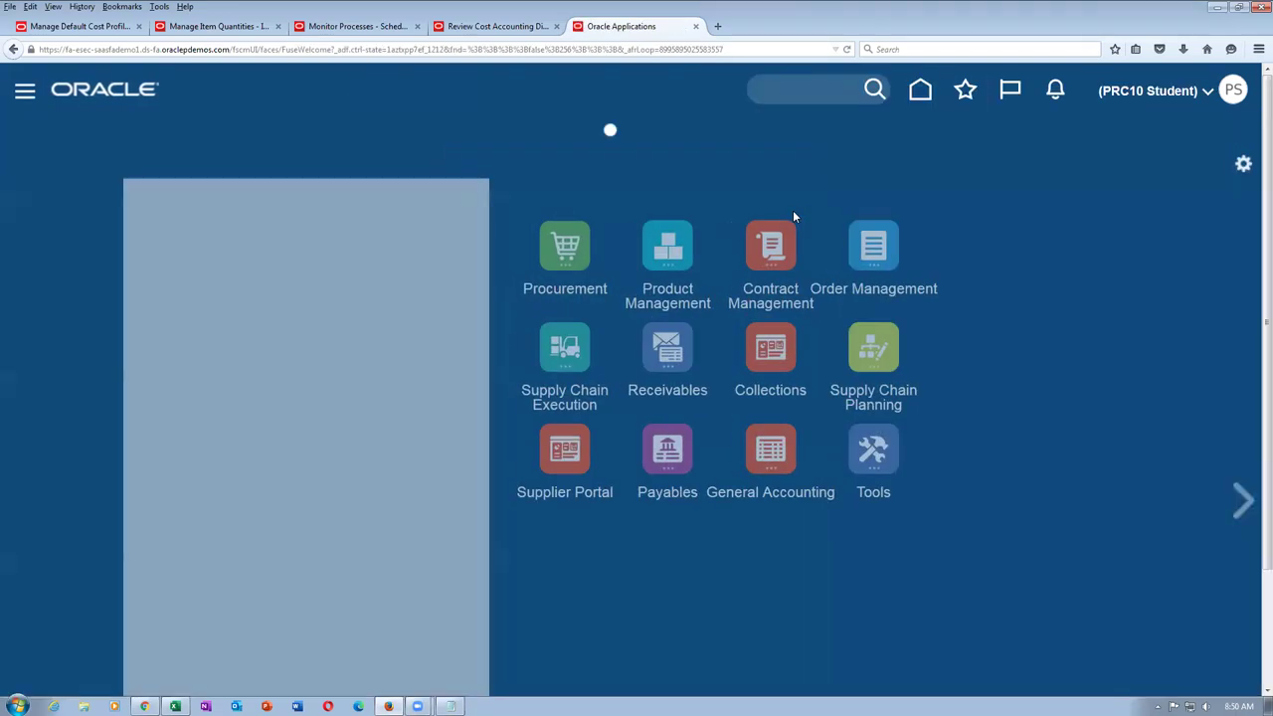
pyautogui.click(562, 249)
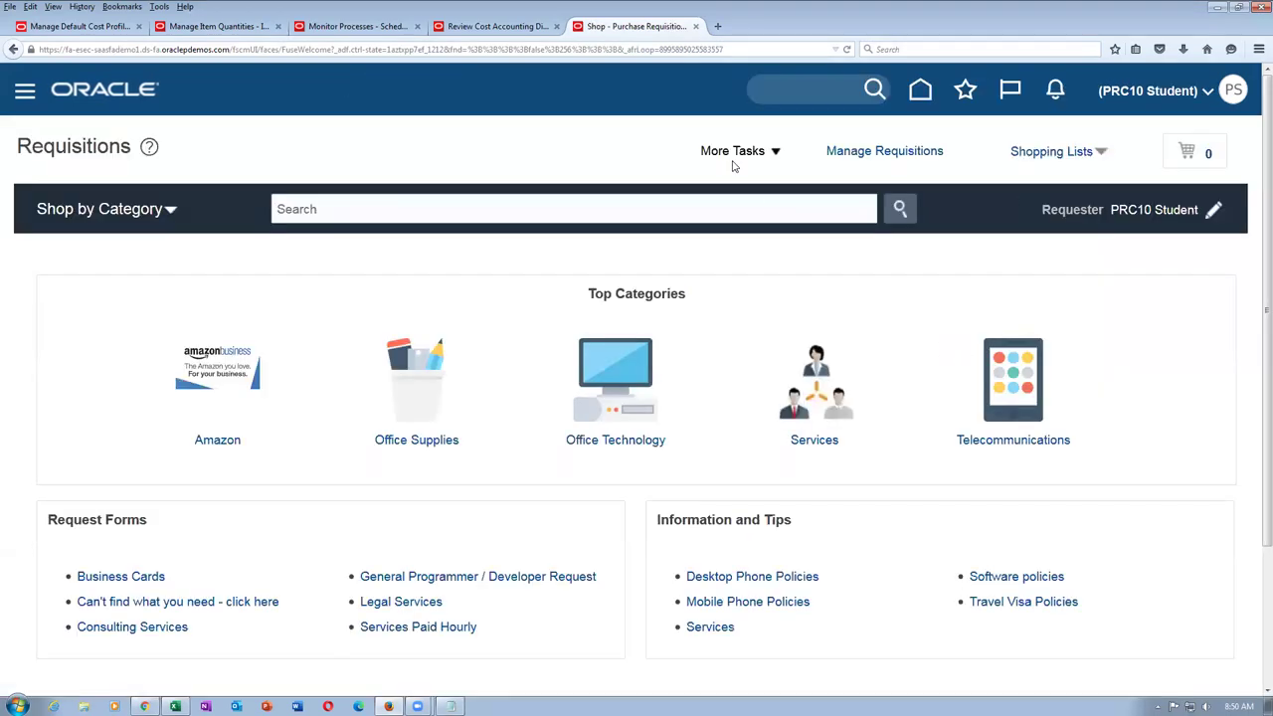
# Open the requisition preferences and set the deliver-to location to t01_AIMS_Hospital.
pyautogui.click(735, 151)
pyautogui.click(778, 309)
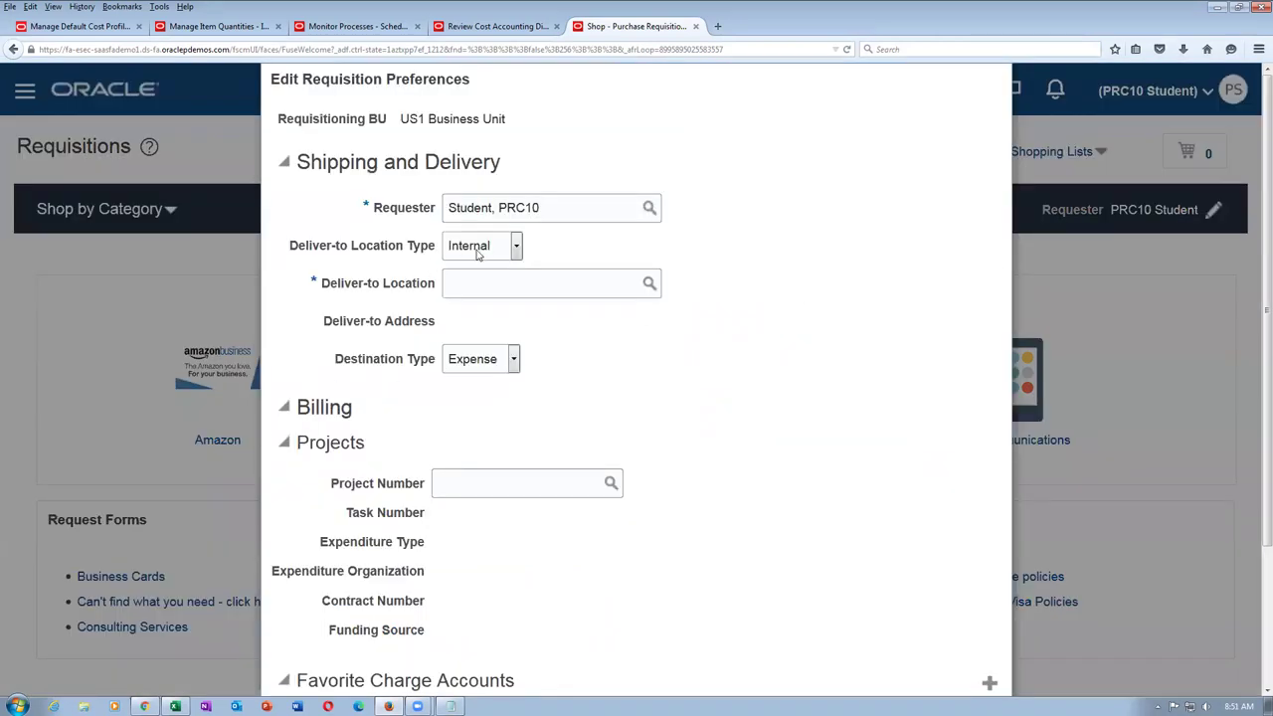
pyautogui.click(492, 285)
pyautogui.write('t01')
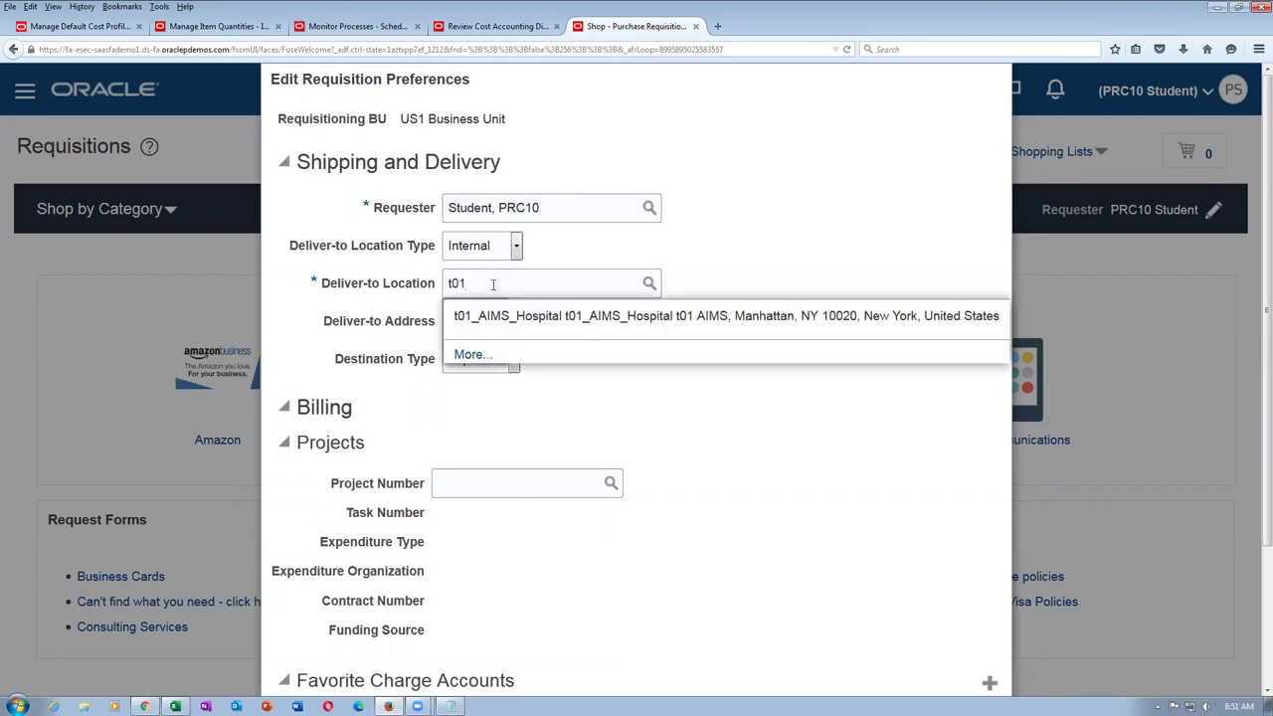
pyautogui.click(518, 316)
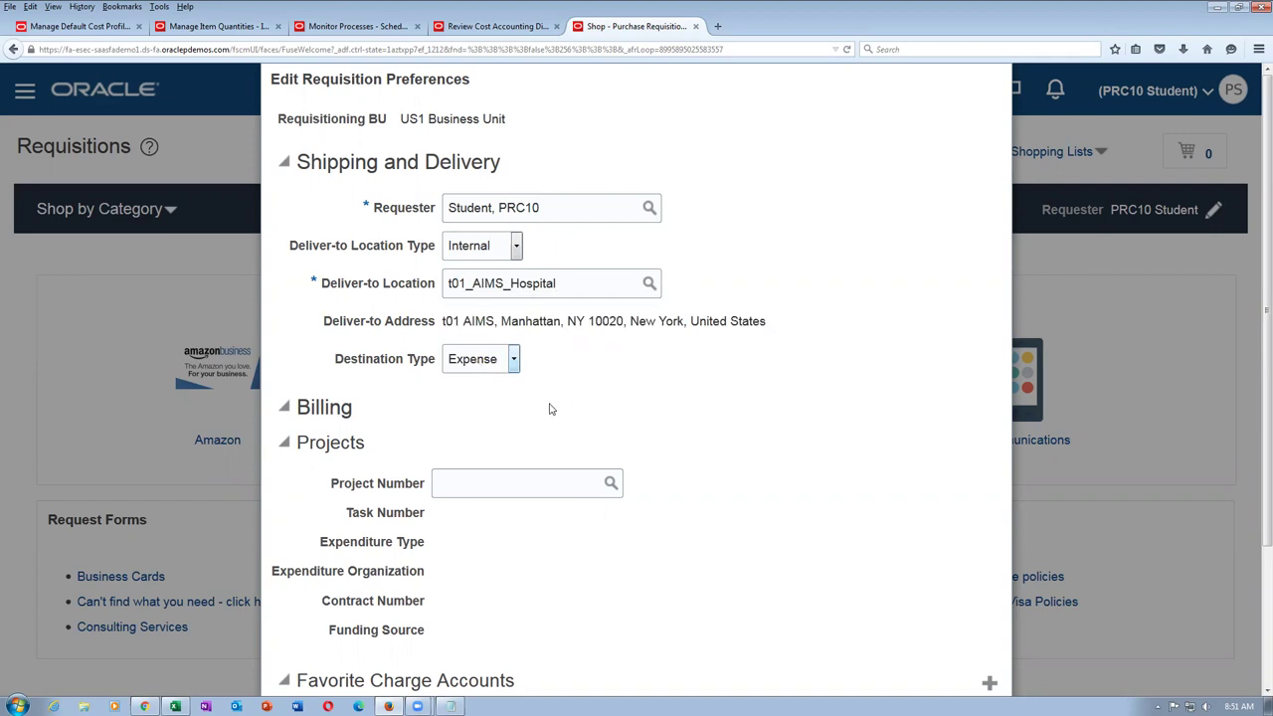
# Switch the deliver-to location type to One Time, then back to Internal.
pyautogui.scroll(-3, 550, 409)
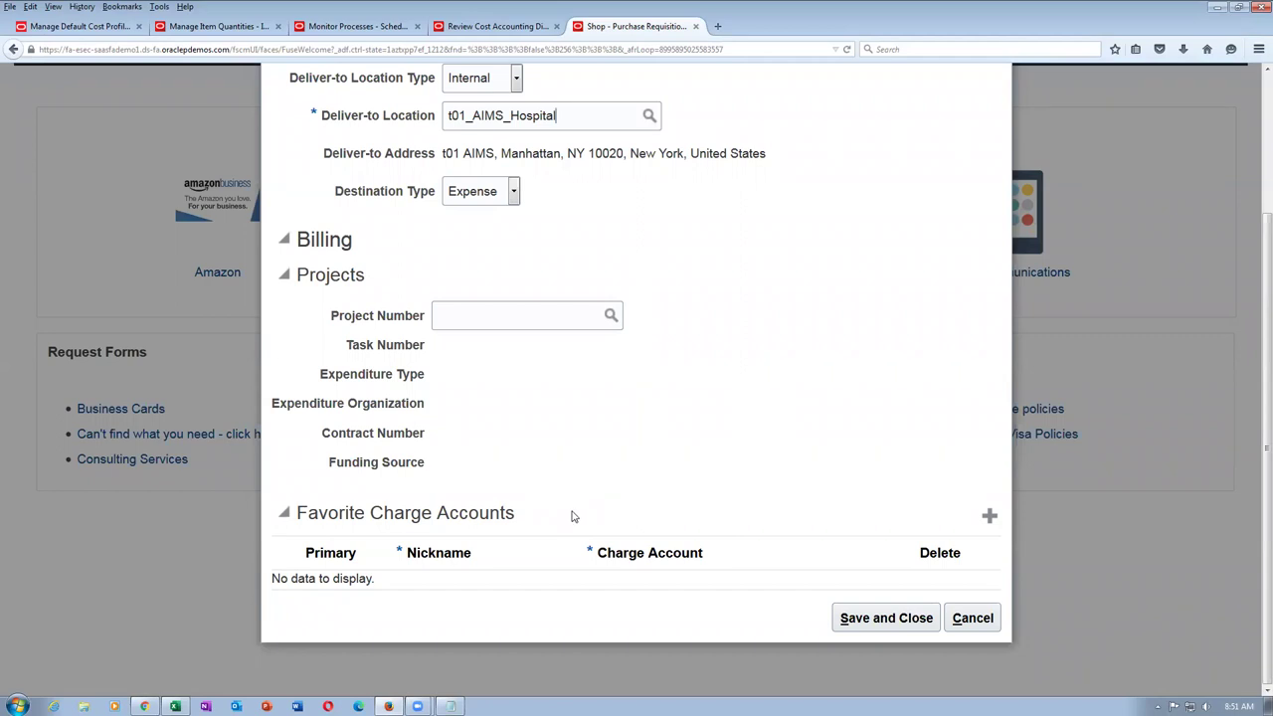
pyautogui.scroll(3, 575, 517)
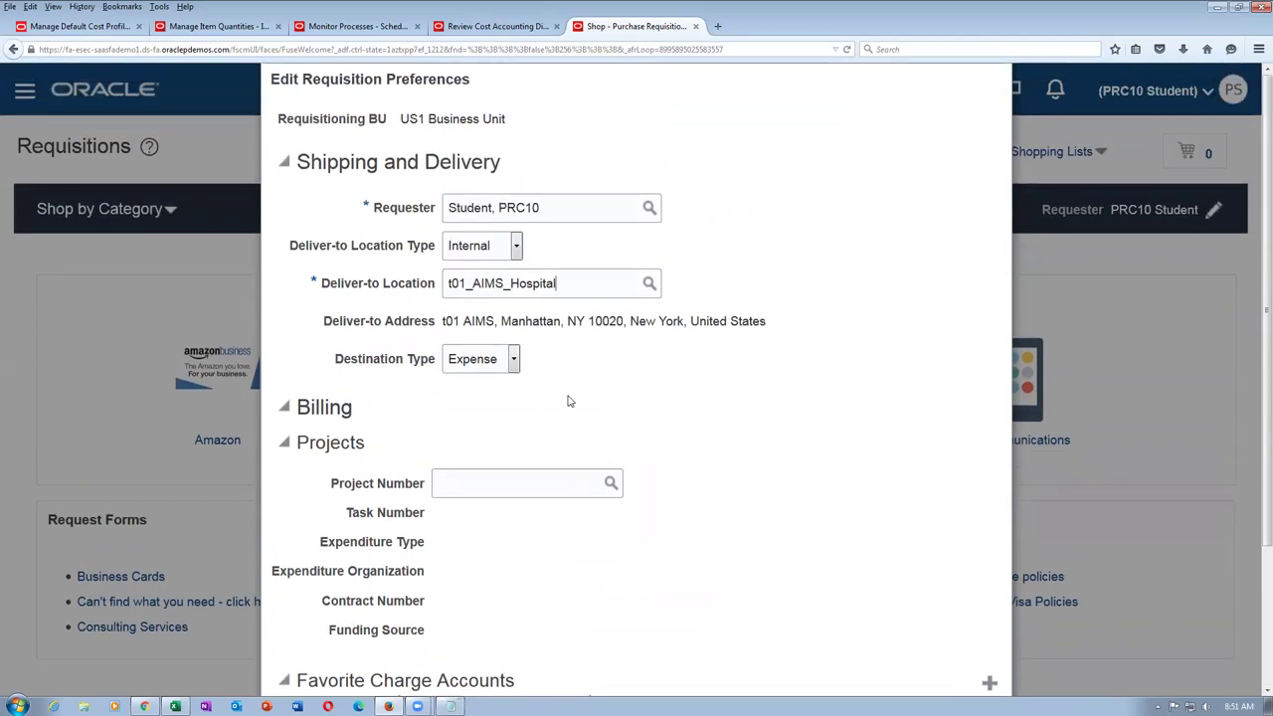
pyautogui.scroll(-3, 577, 366)
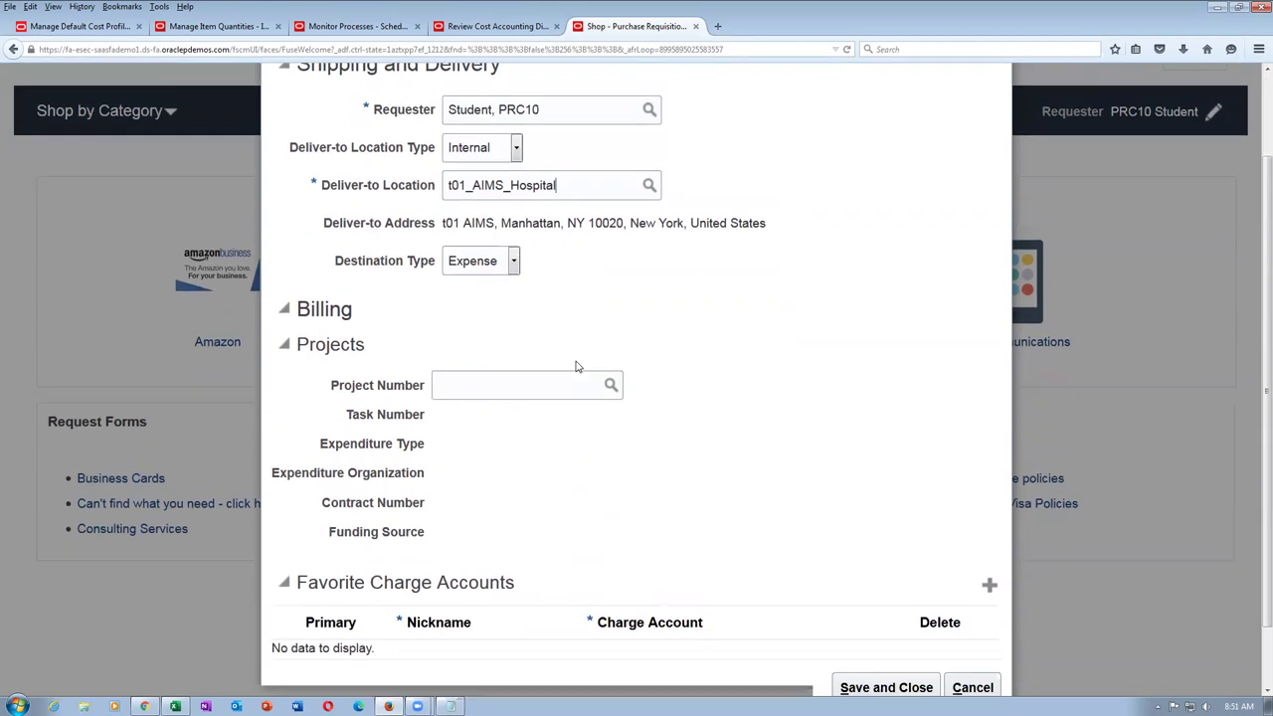
pyautogui.scroll(3, 575, 372)
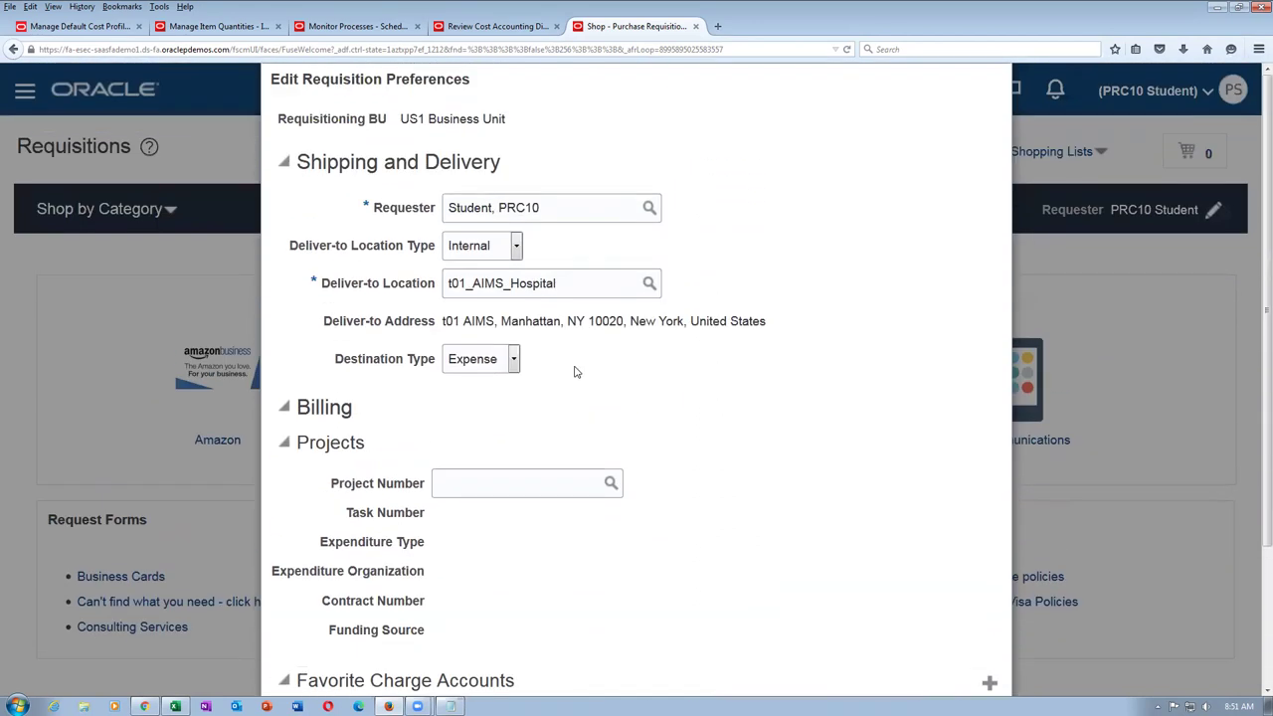
pyautogui.click(484, 245)
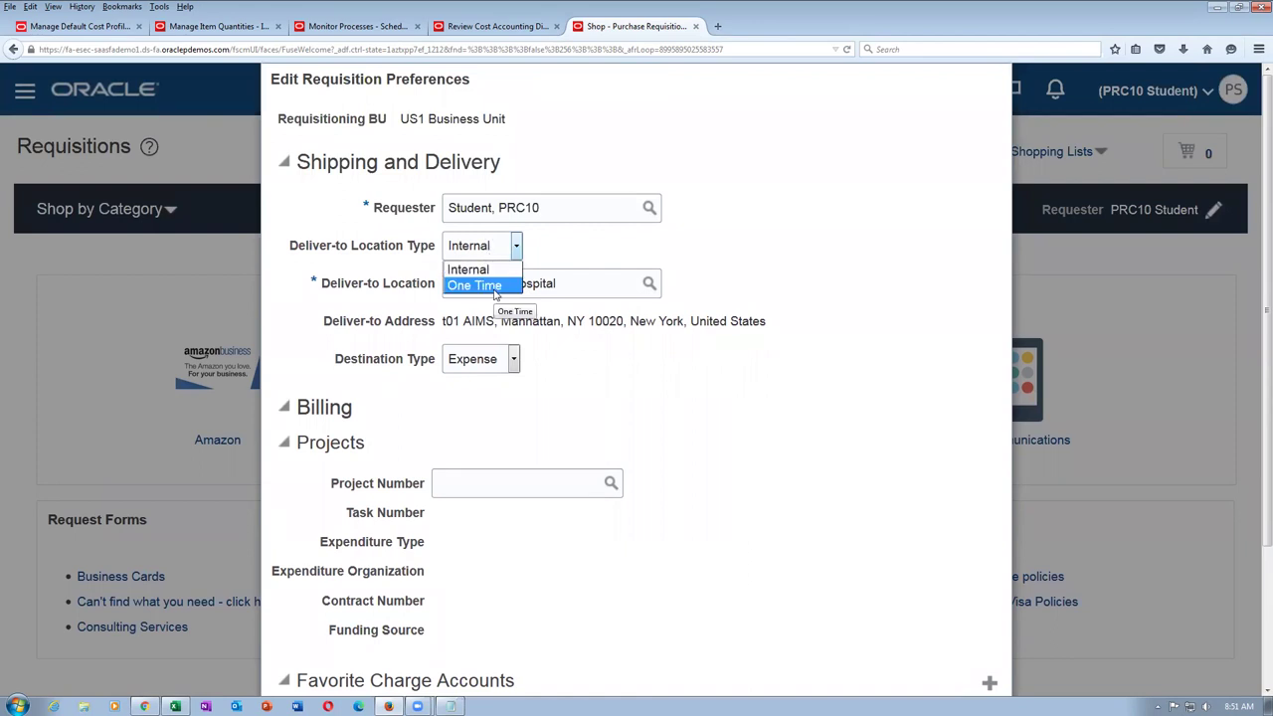
pyautogui.click(478, 285)
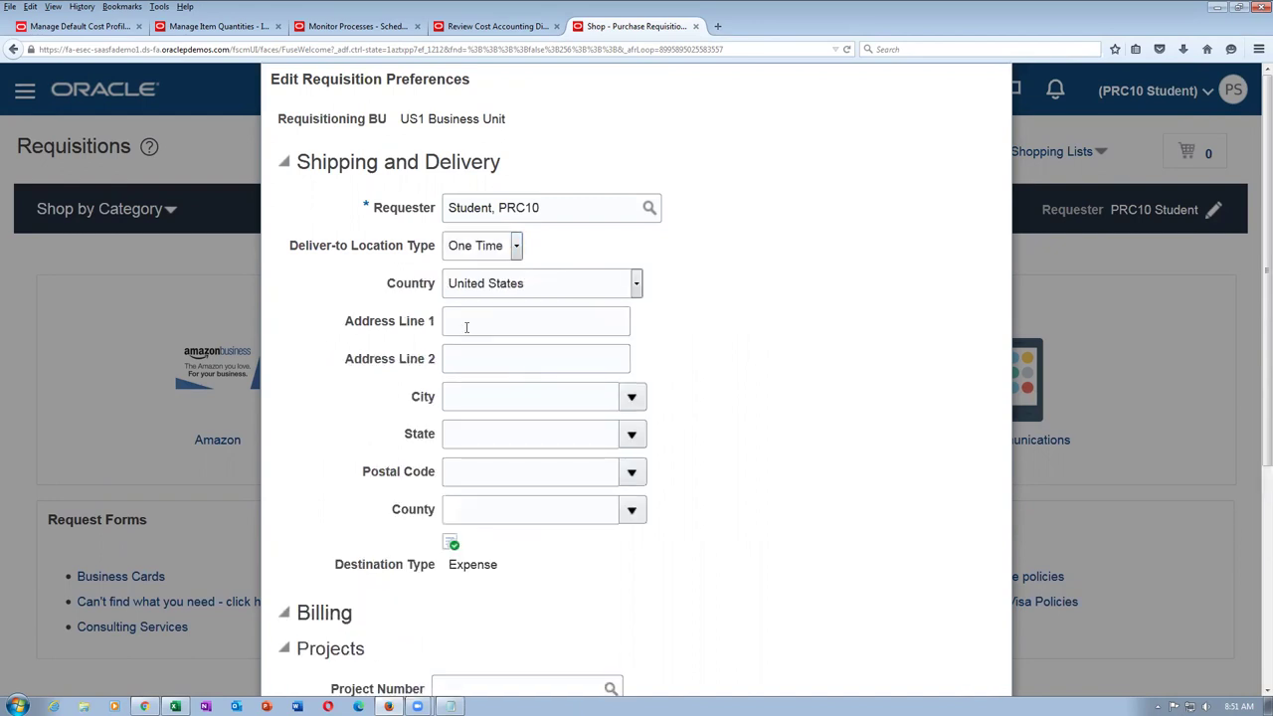
pyautogui.click(482, 251)
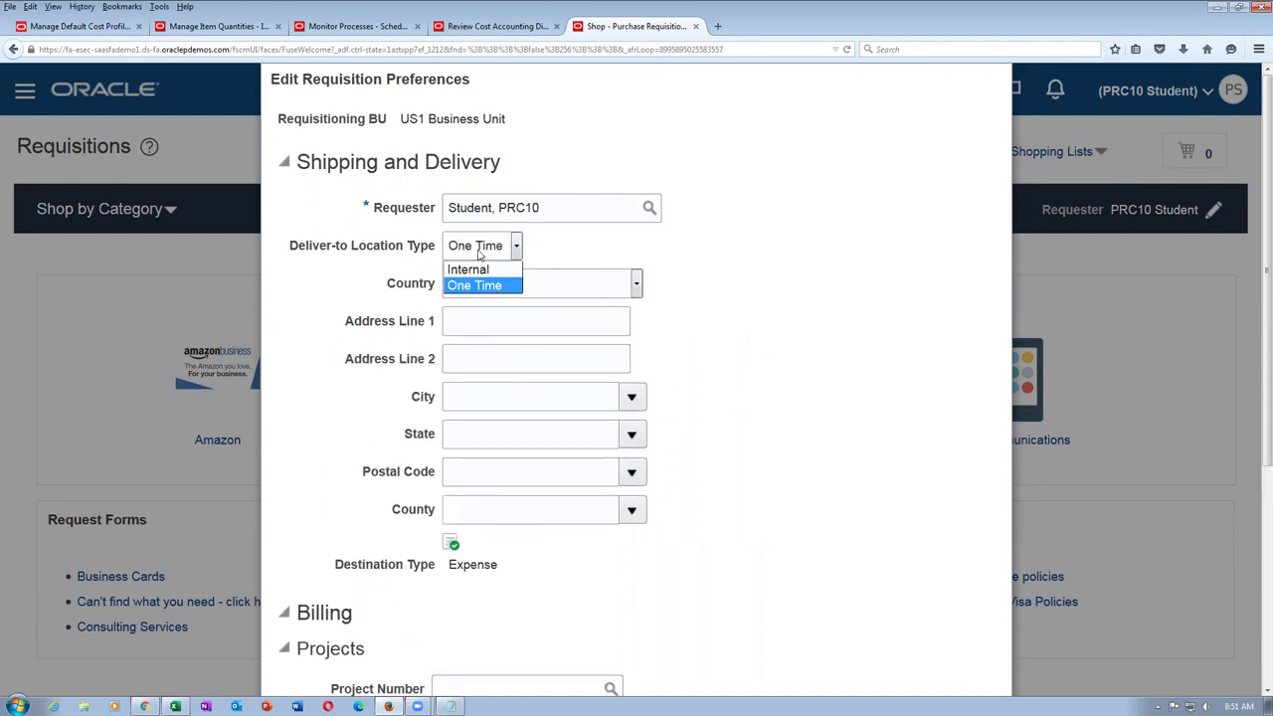
pyautogui.click(467, 264)
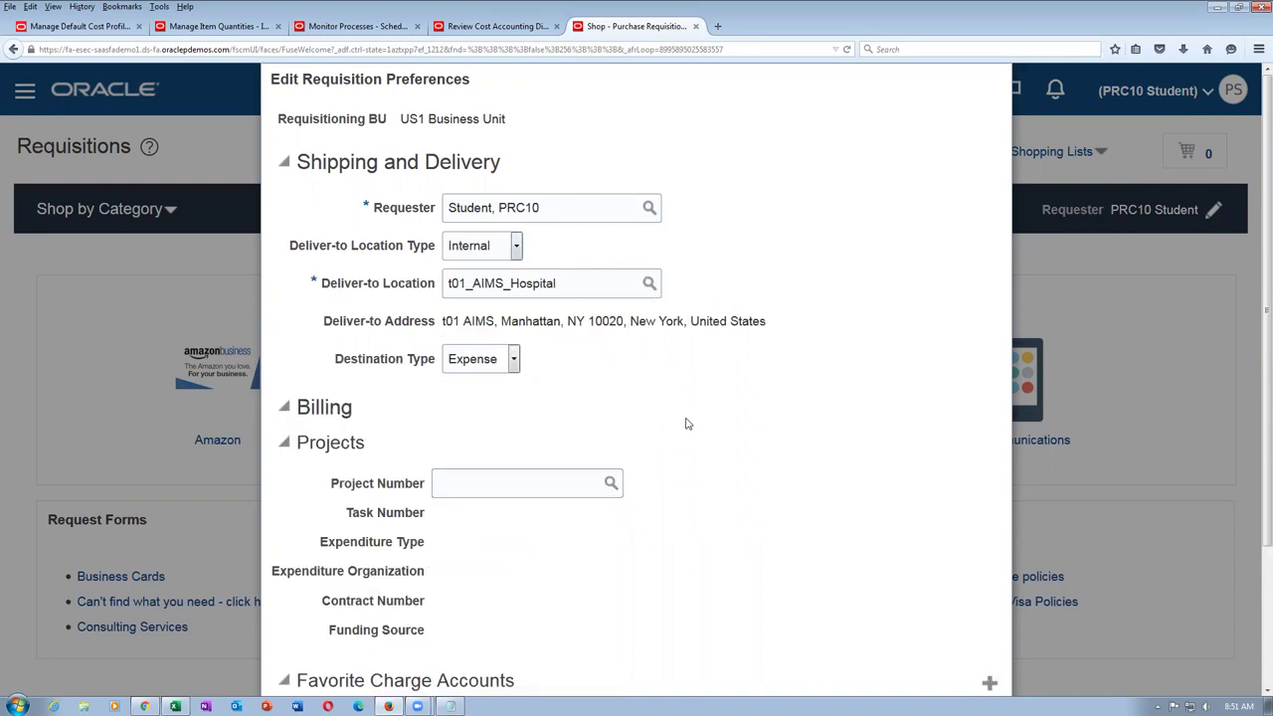
pyautogui.scroll(-1, 614, 392)
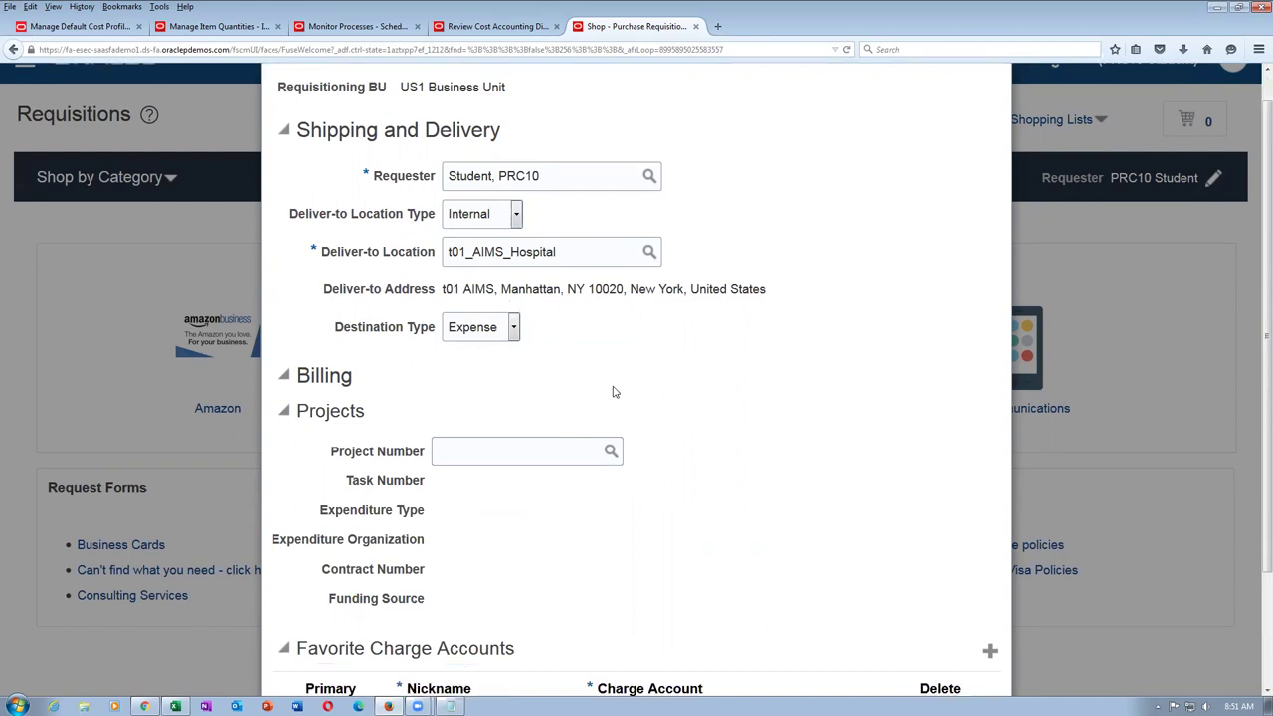
pyautogui.scroll(-3, 614, 392)
# Add a favorite charge account row nicknamed 'Exp destination account'.
pyautogui.click(987, 516)
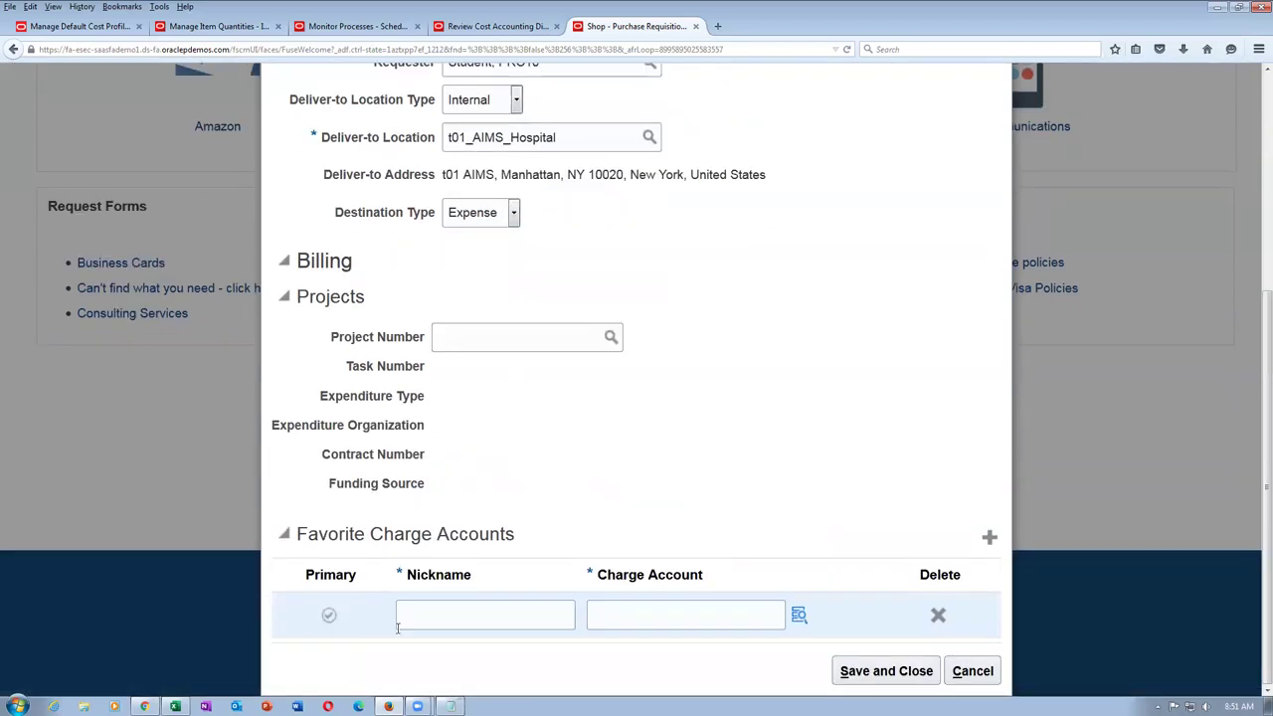
pyautogui.click(489, 614)
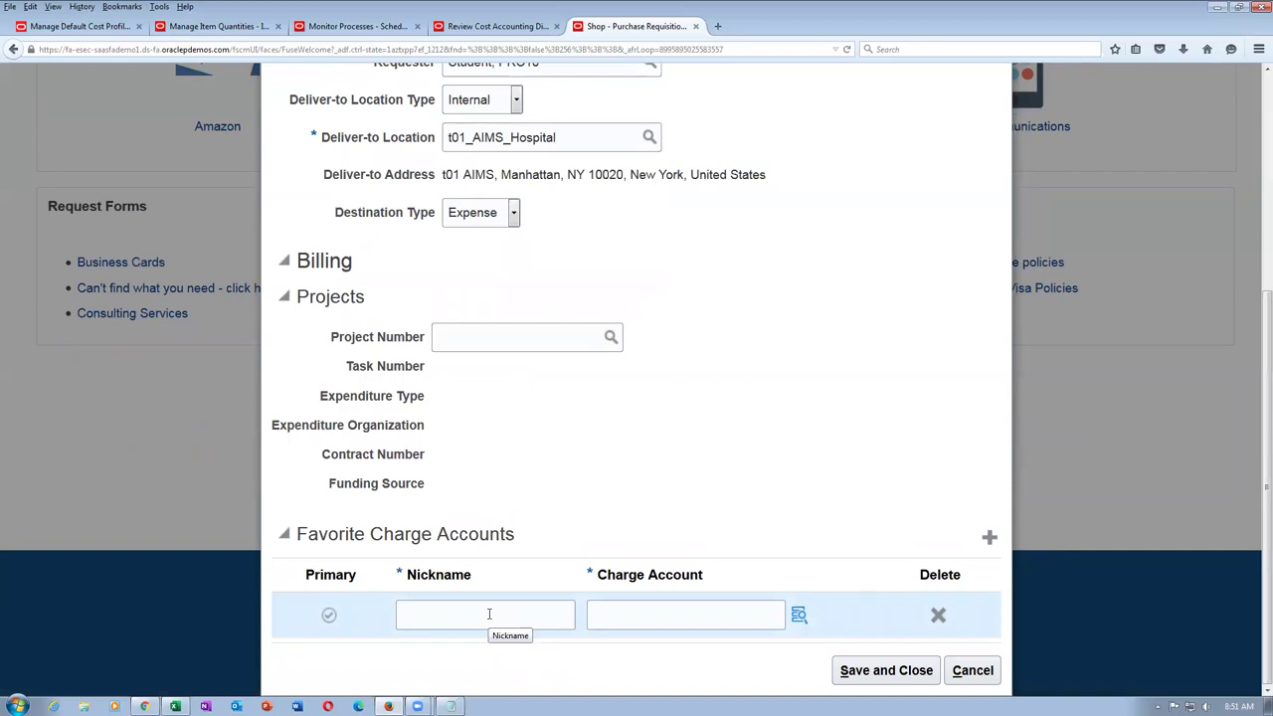
pyautogui.write('Exp de')
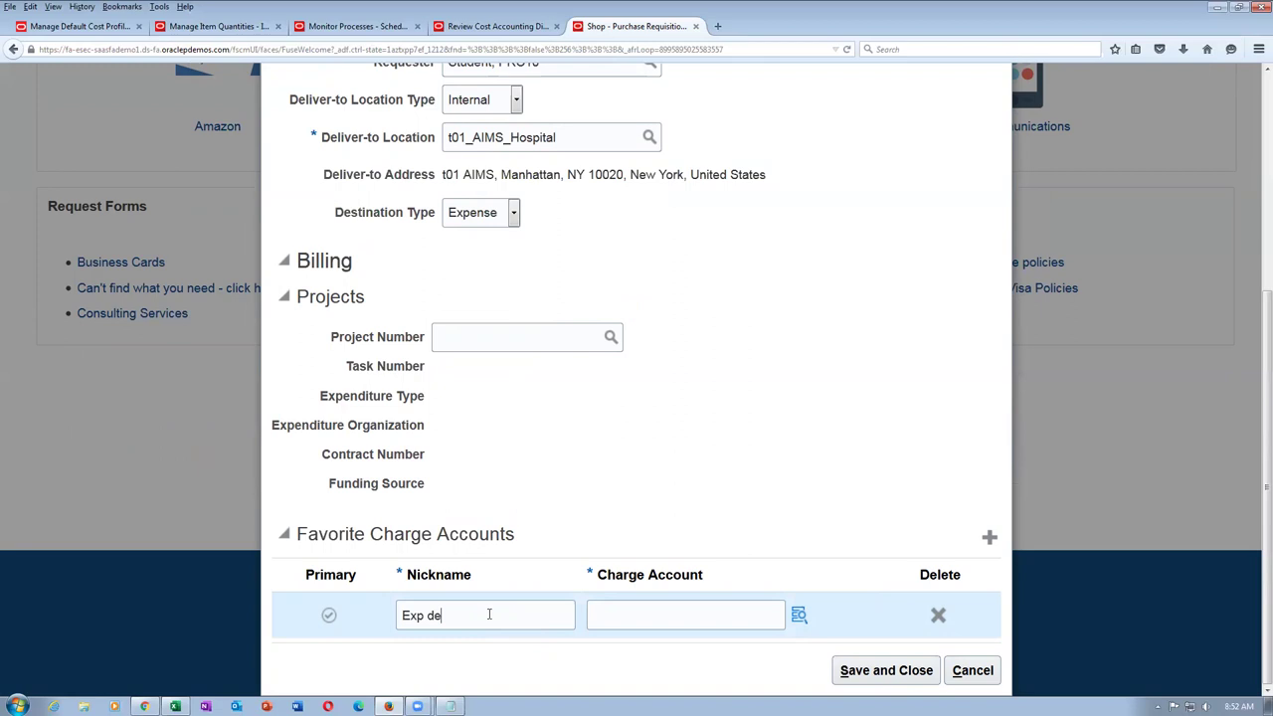
pyautogui.write('dtination acco')
pyautogui.press('BackSpace')
pyautogui.write('s')
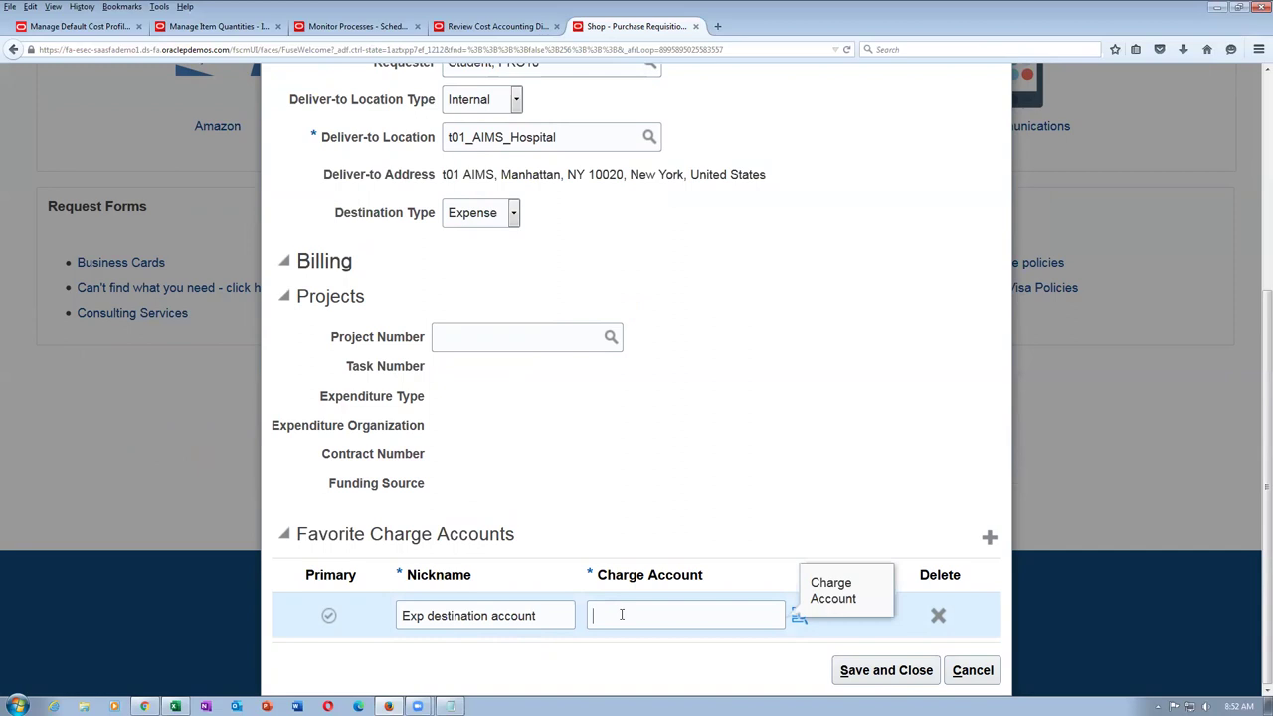
# Pick account 11101 for the charge account 101.10.11101.000.000.000, then clear it and cancel the edit.
pyautogui.click(799, 617)
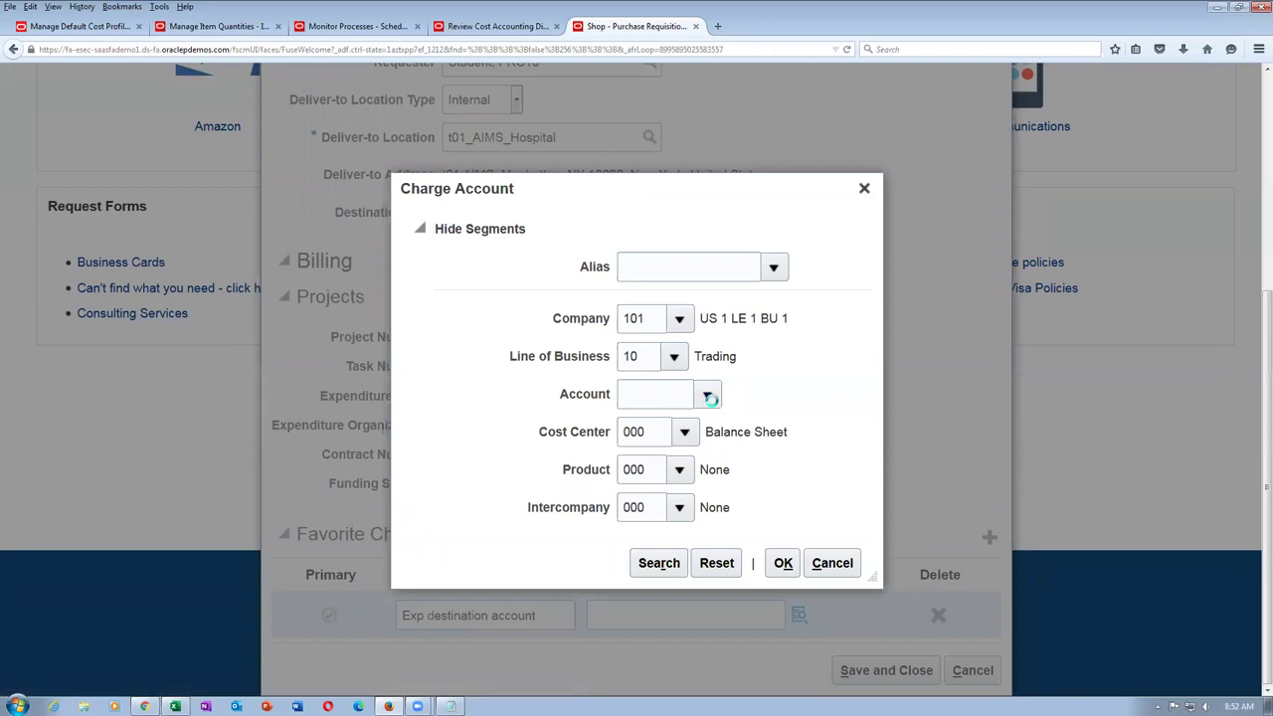
pyautogui.click(710, 396)
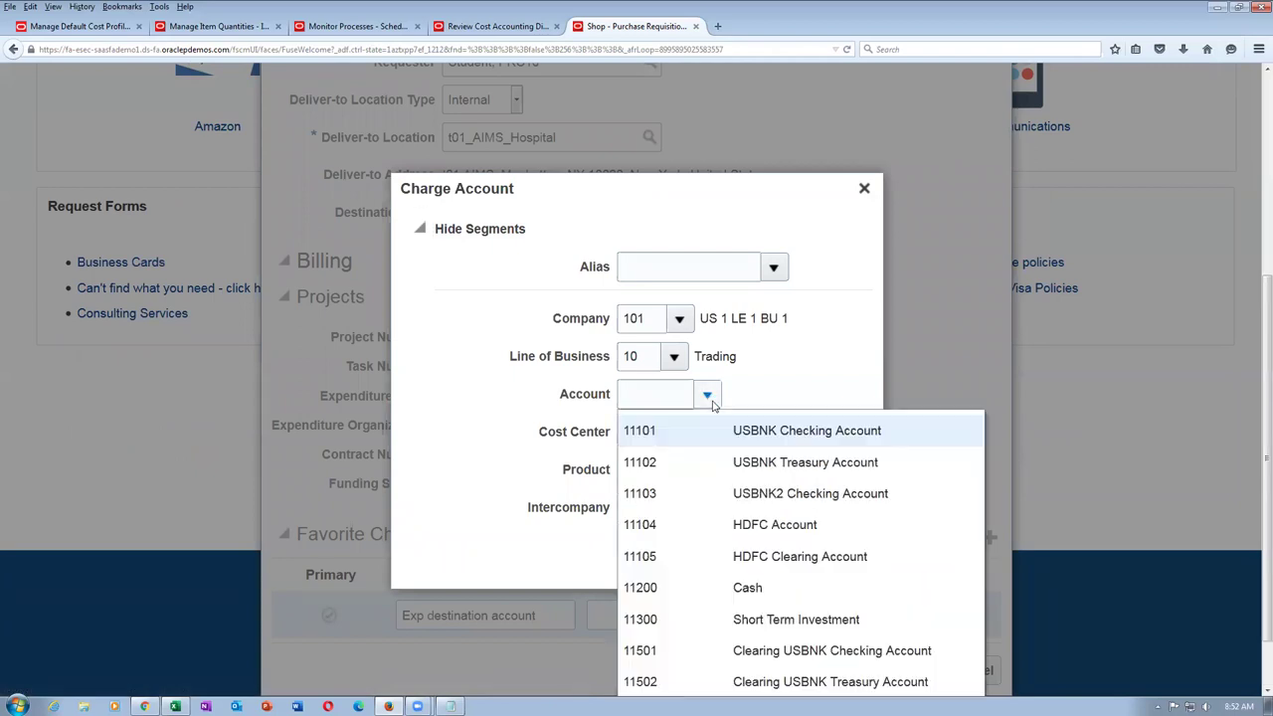
pyautogui.click(655, 438)
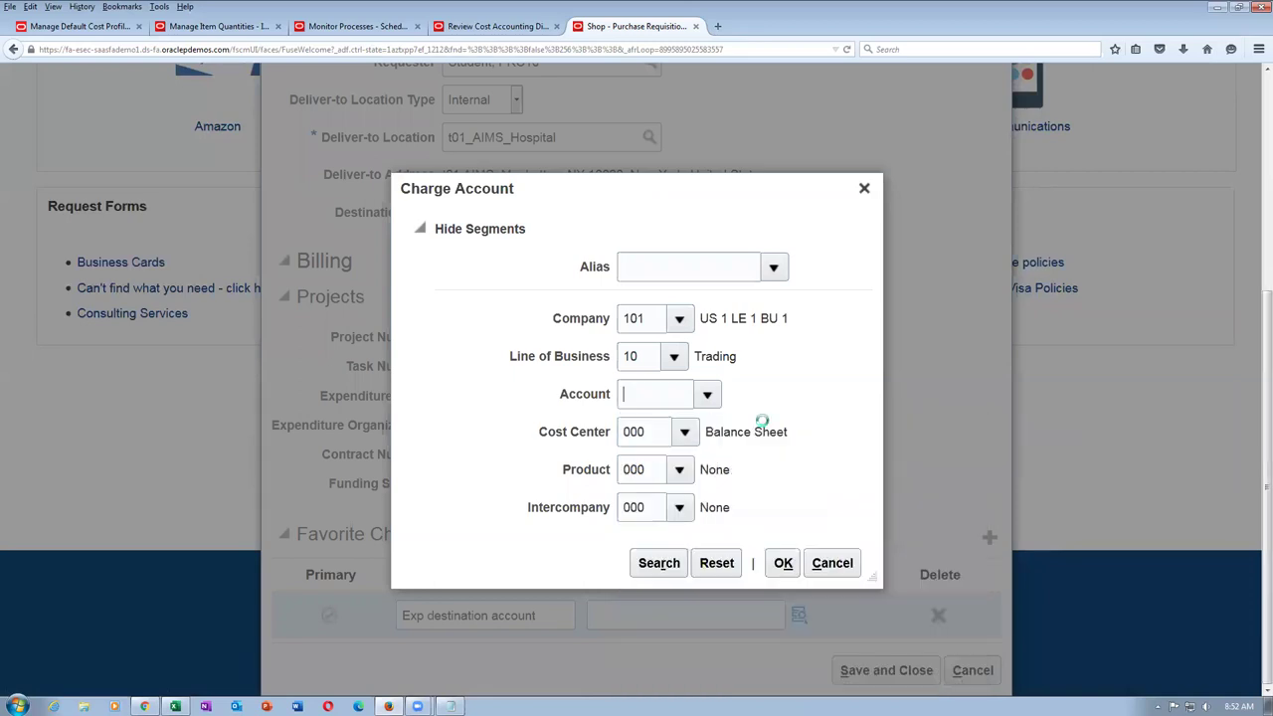
pyautogui.click(783, 565)
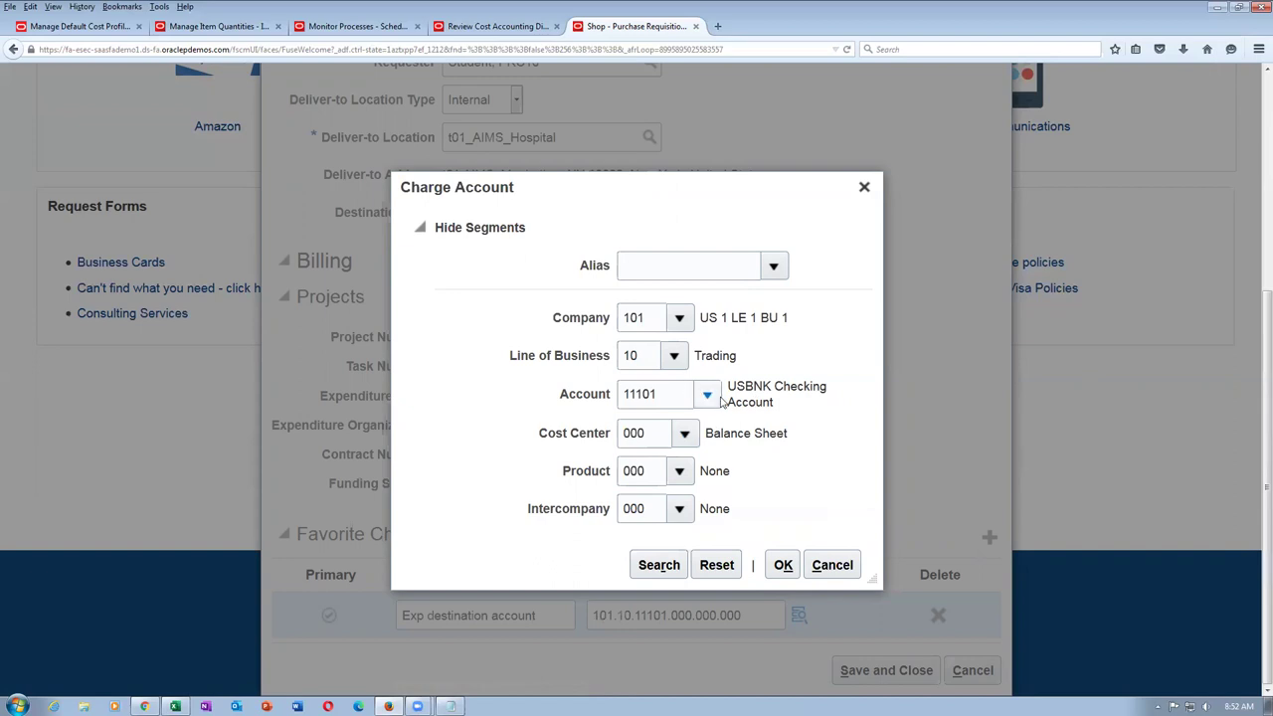
pyautogui.click(707, 395)
pyautogui.click(578, 395)
pyautogui.press('BackSpace')
pyautogui.click(837, 573)
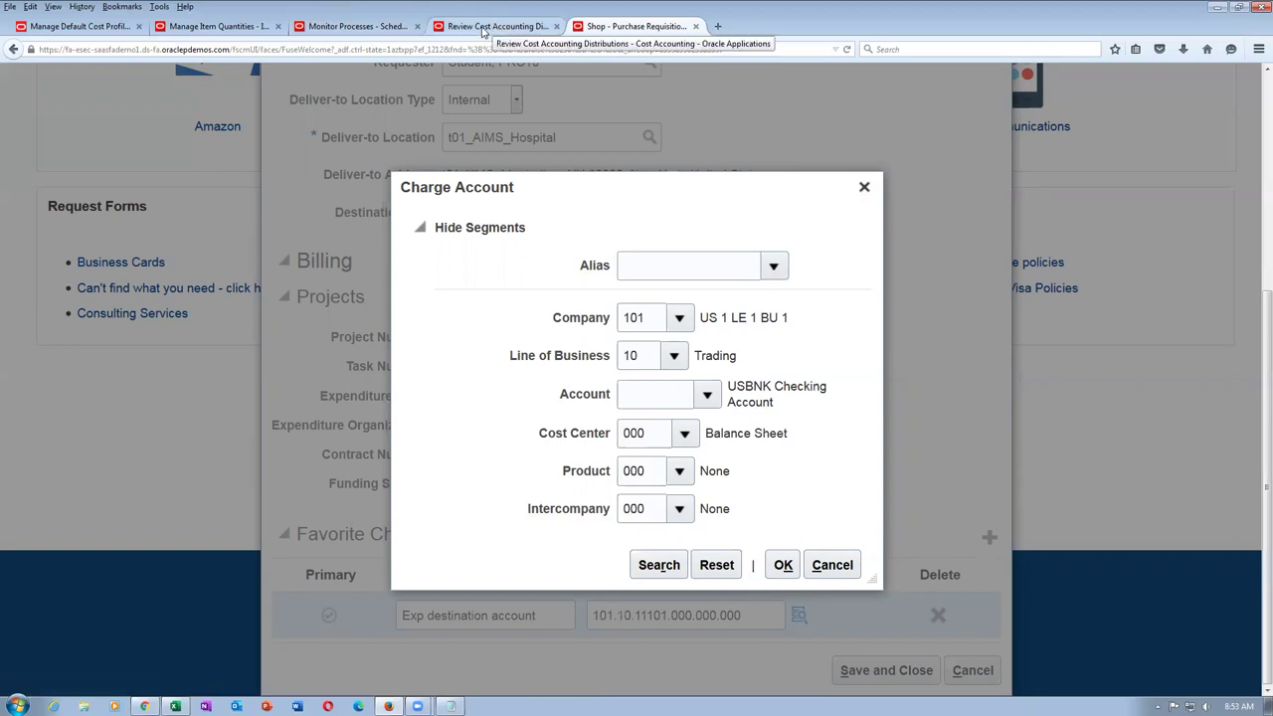
# Go from the home springboard back to the Procurement work area.
pyautogui.click(497, 27)
pyautogui.moveTo(1256, 425); pyautogui.dragTo(1254, 112)
pyautogui.scroll(1, 1255, 113)
pyautogui.click(921, 79)
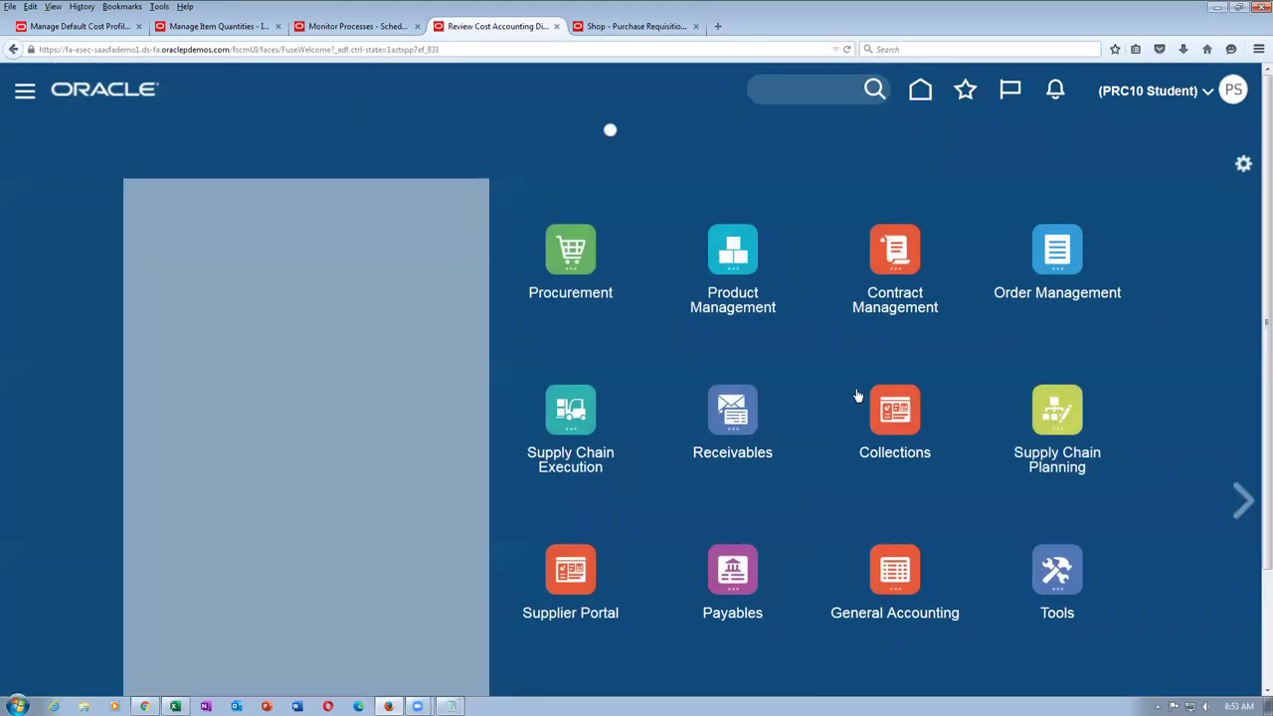
pyautogui.click(546, 268)
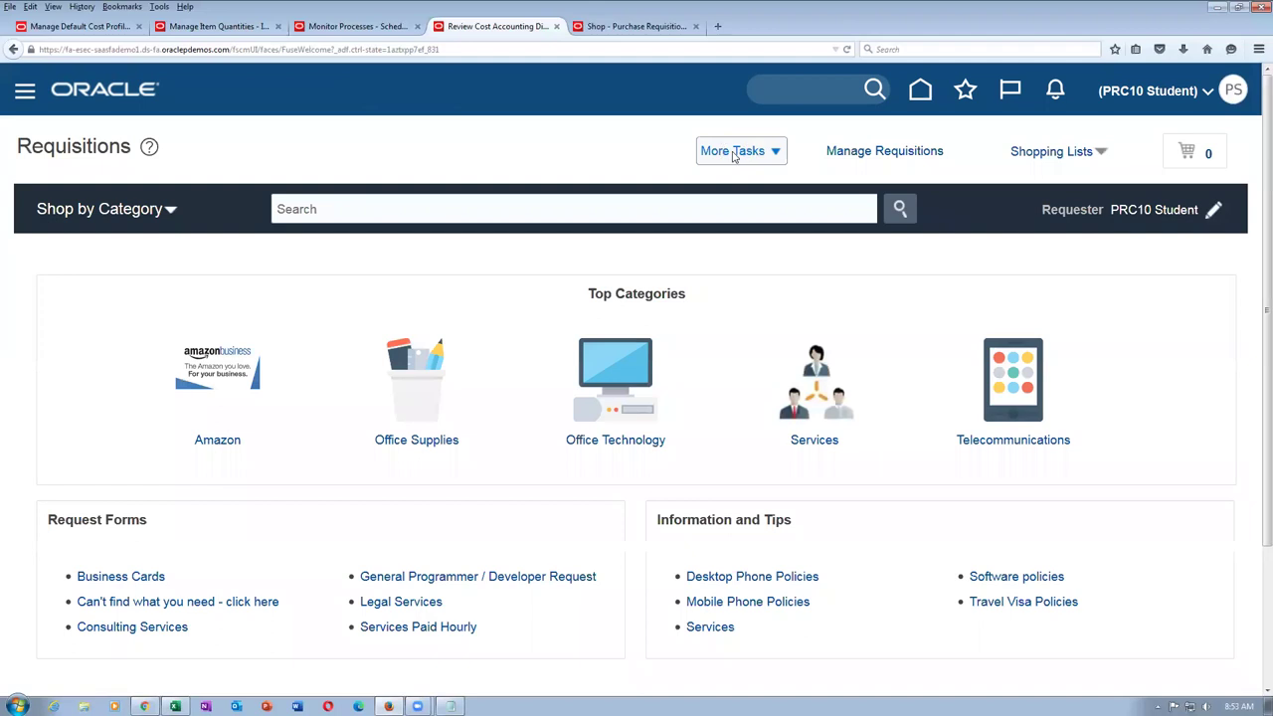
# Set t01_AIMS_Hospital as the deliver-to location in requisition preferences and save.
pyautogui.click(741, 151)
pyautogui.click(760, 310)
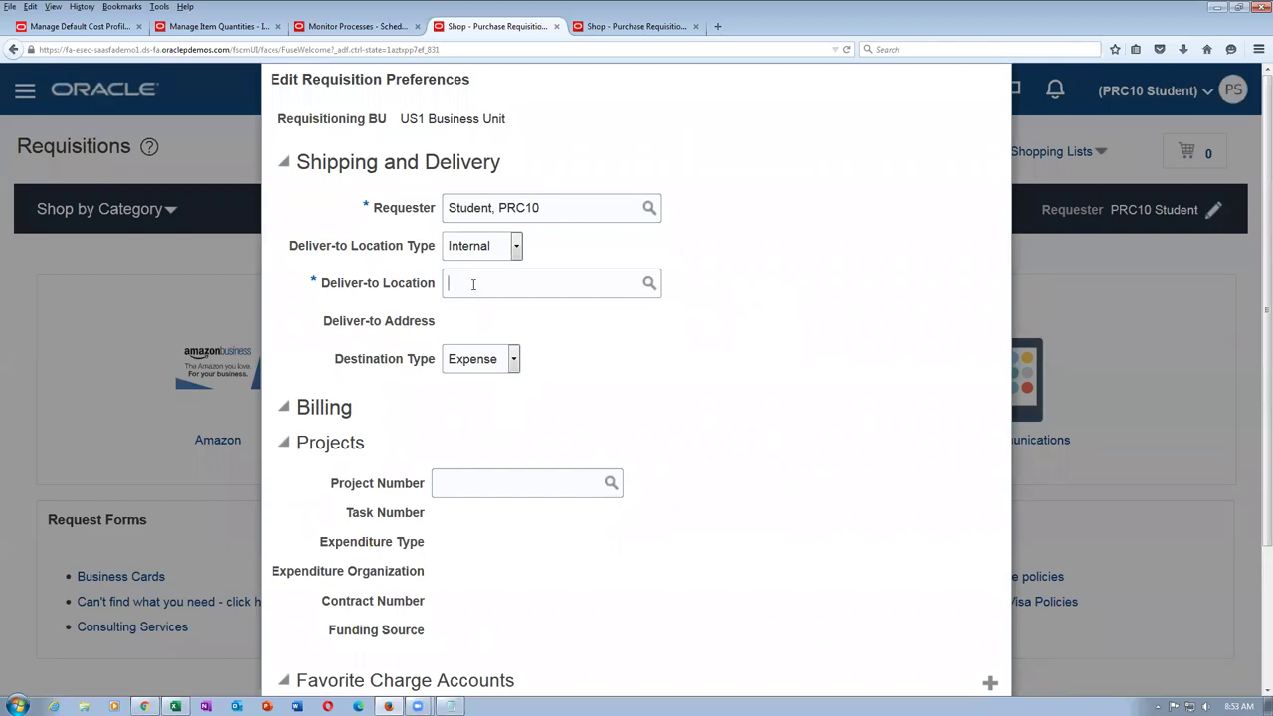
pyautogui.write('t01')
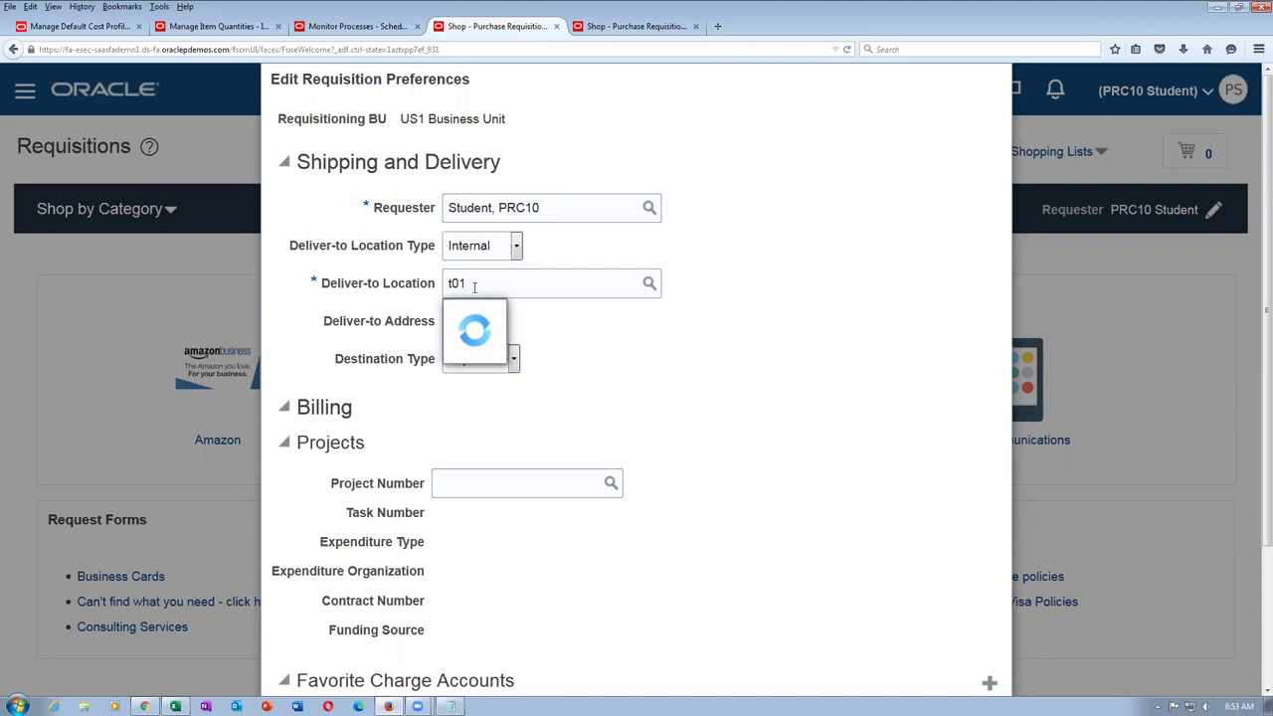
pyautogui.click(492, 316)
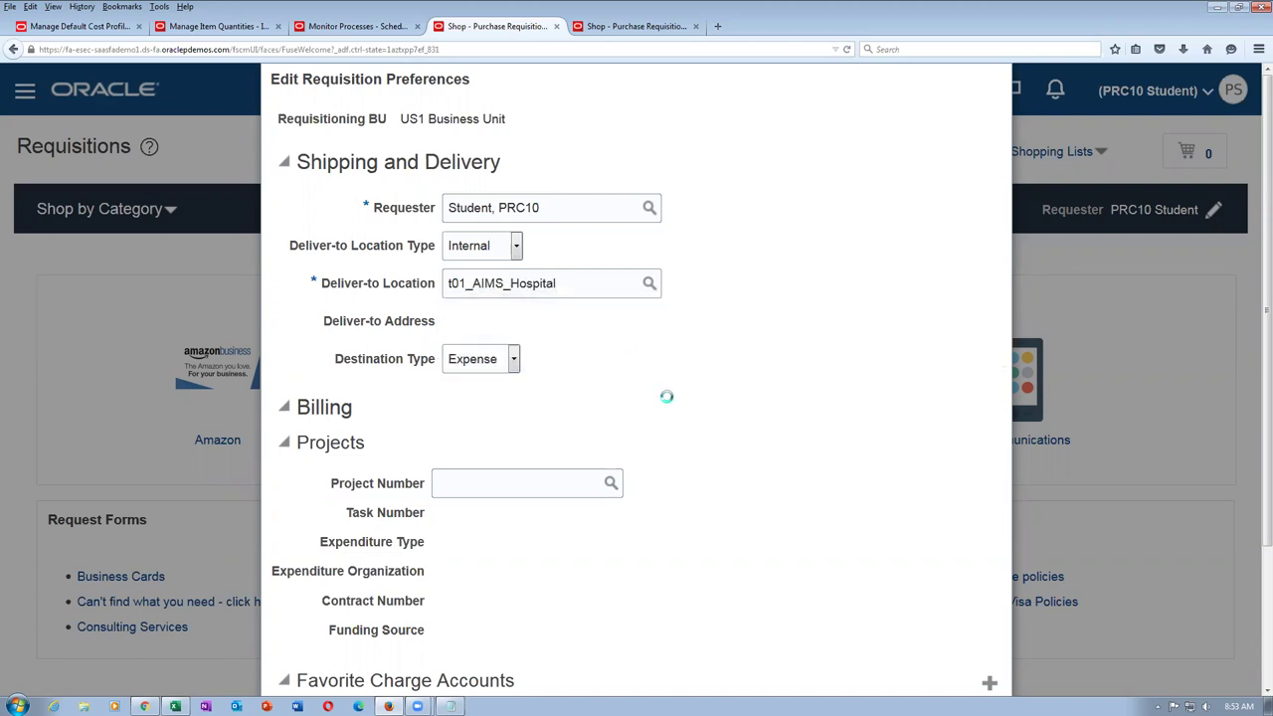
pyautogui.scroll(-3, 669, 404)
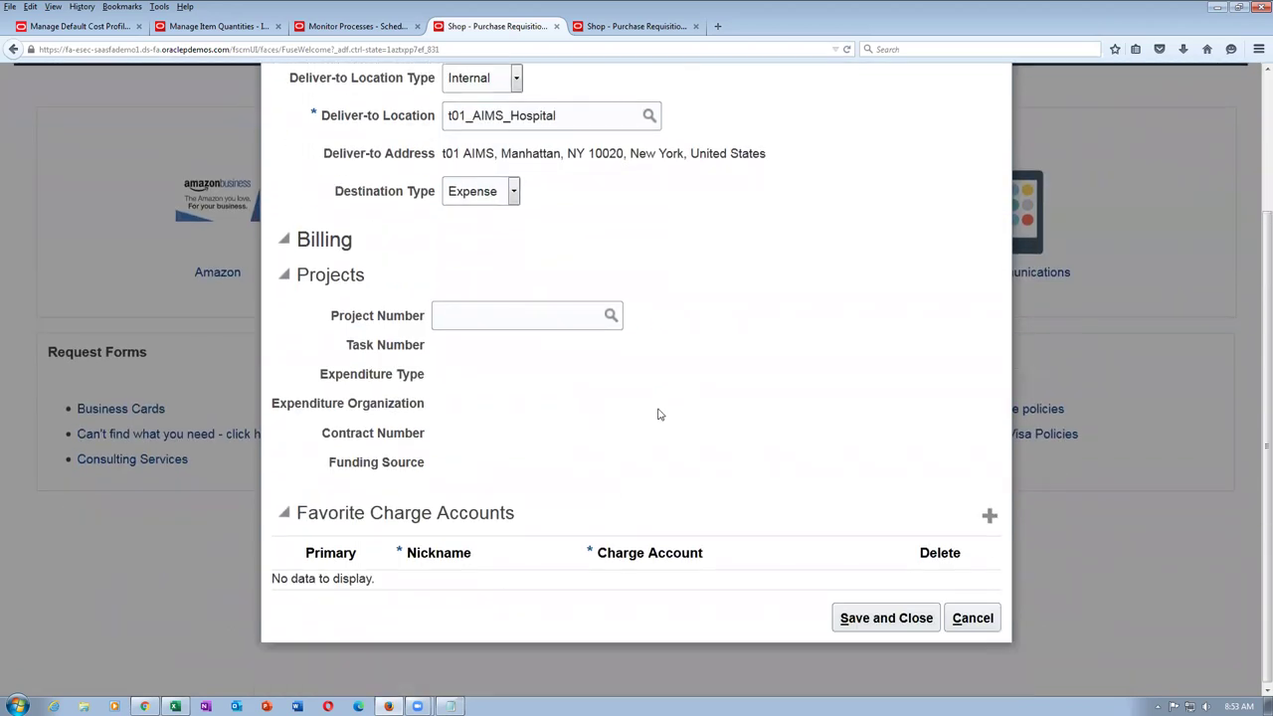
pyautogui.click(866, 621)
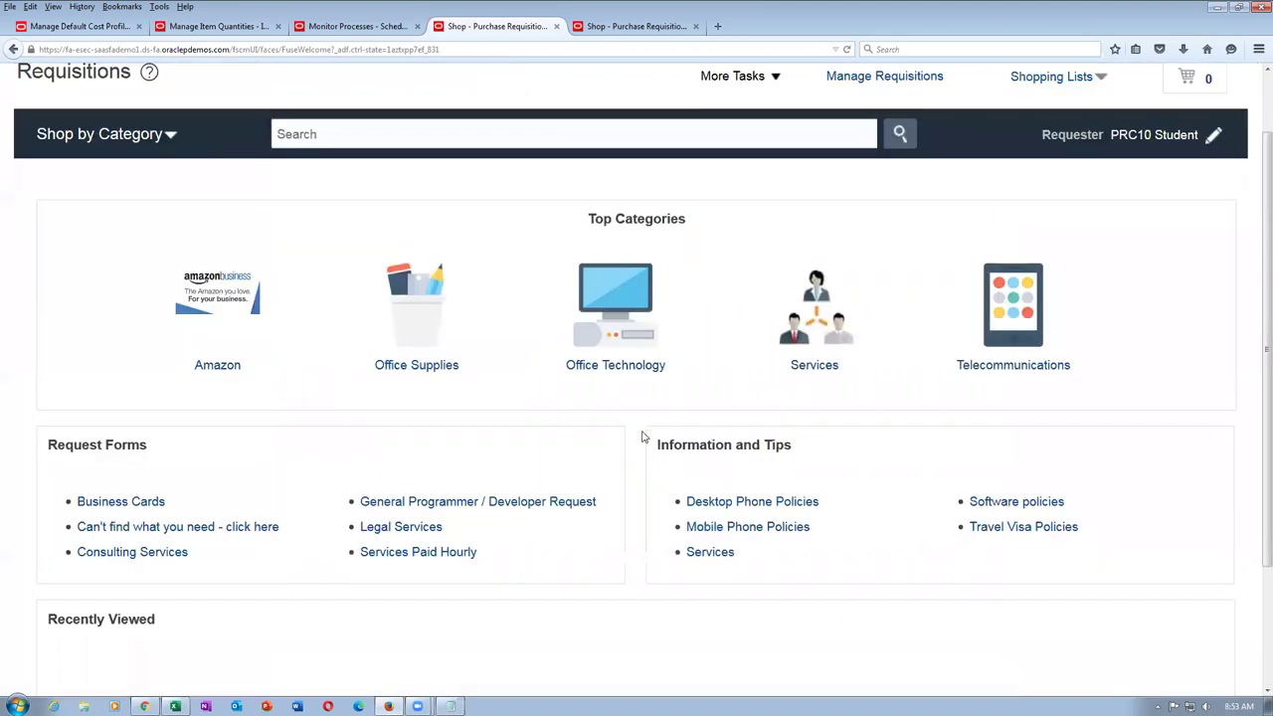
# Start a new requisition line for item AS65000 Standard Inkjet Printer.
pyautogui.click(731, 83)
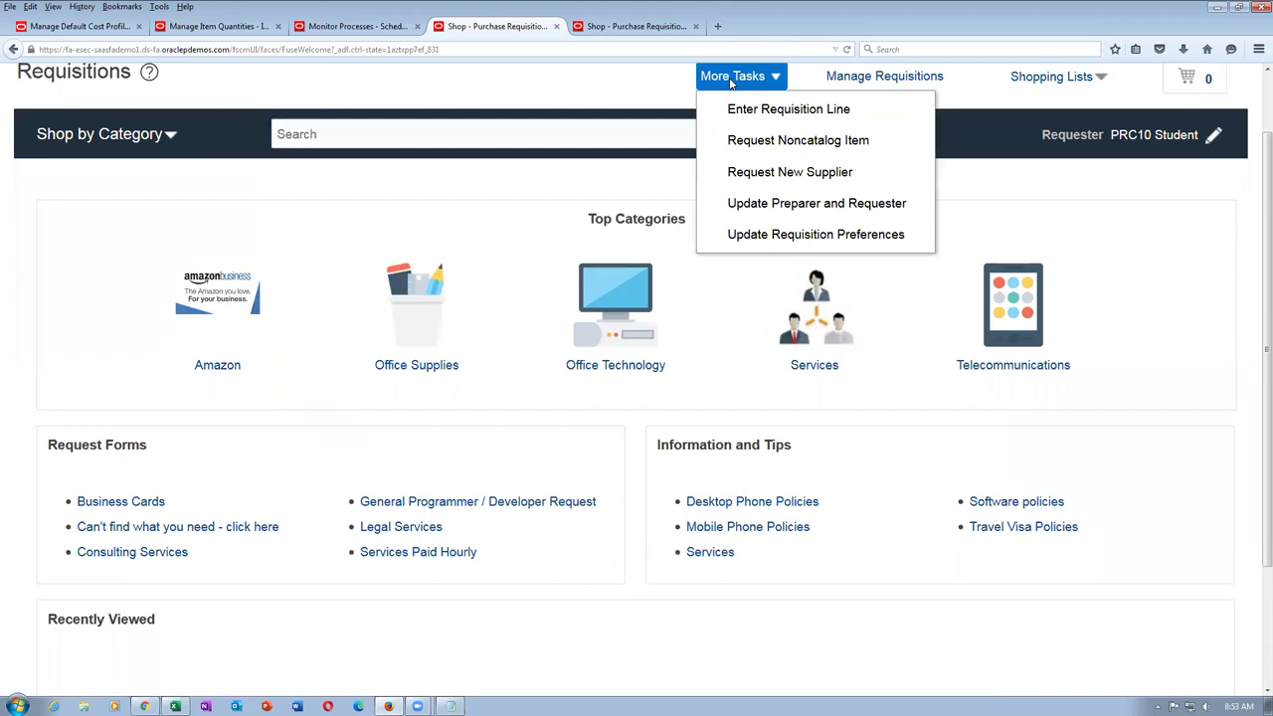
pyautogui.click(746, 107)
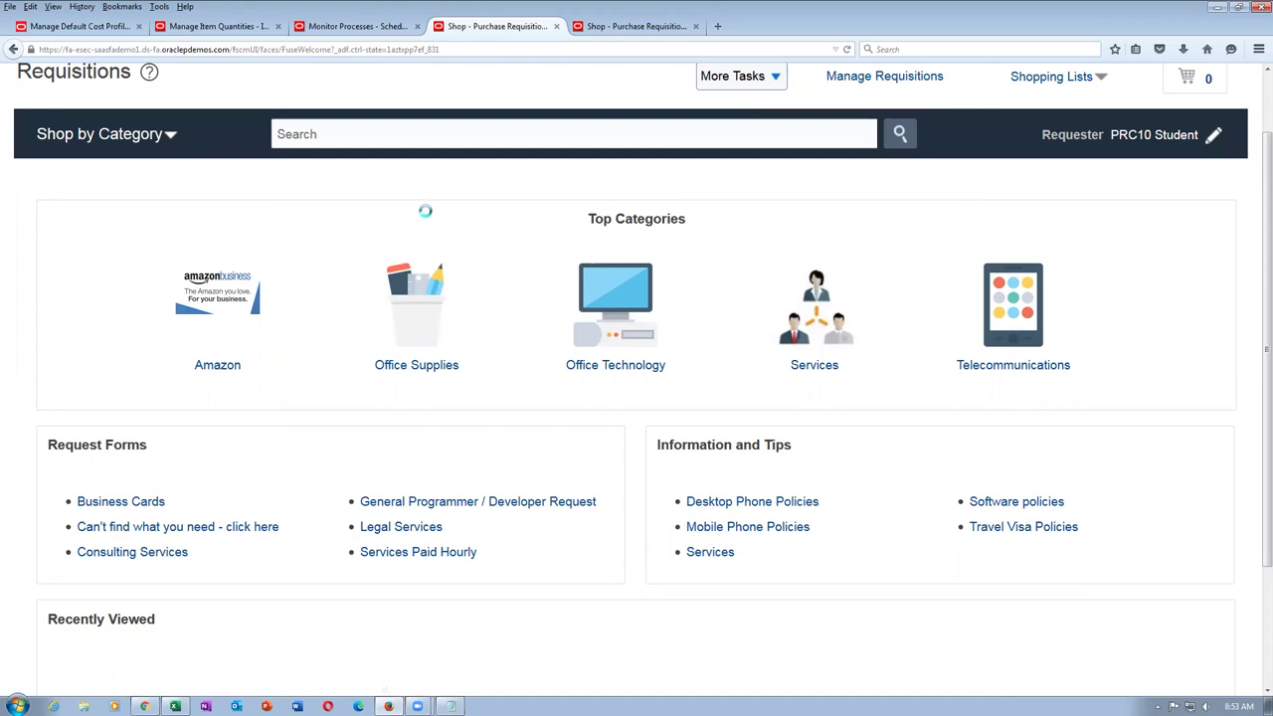
pyautogui.click(291, 258)
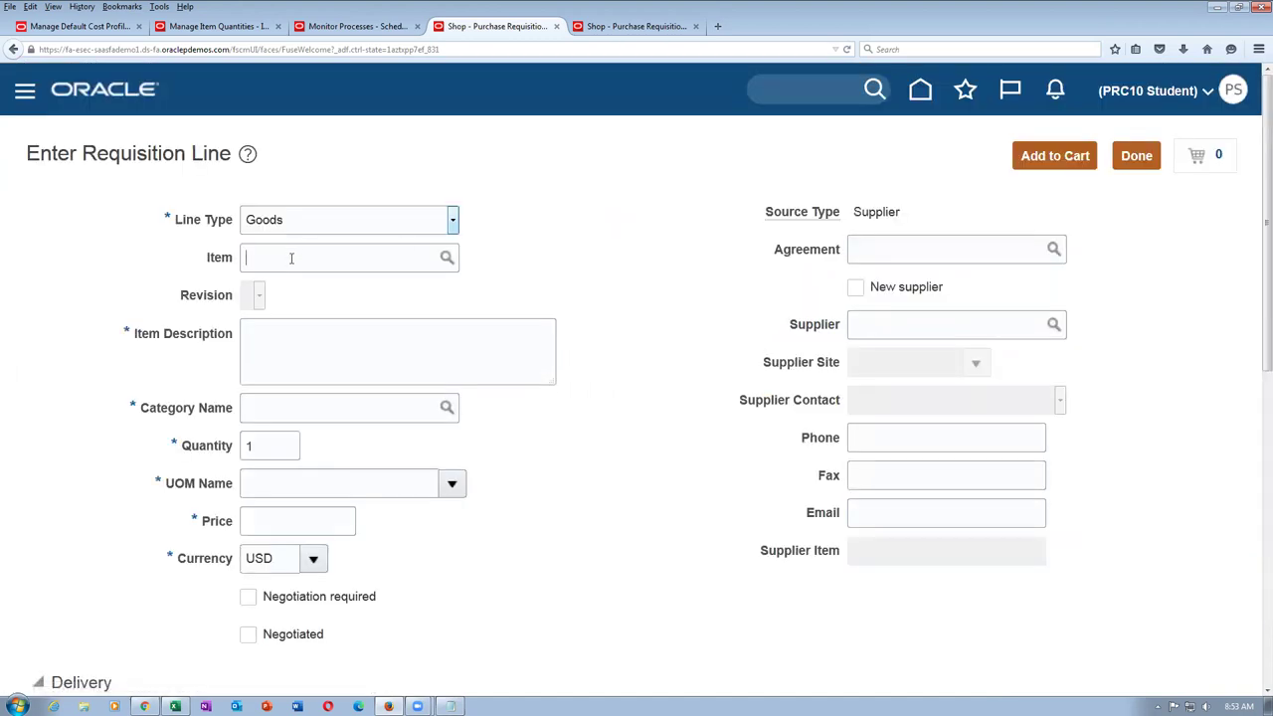
pyautogui.write('AS650')
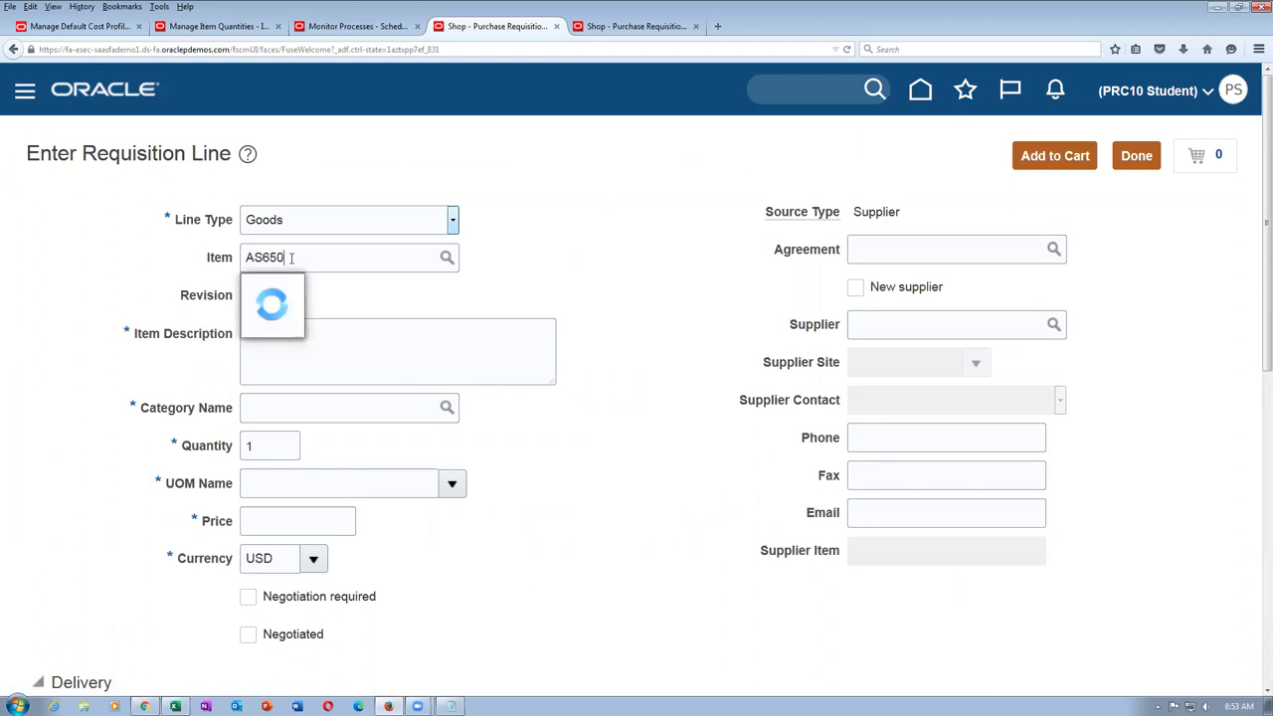
pyautogui.write('00')
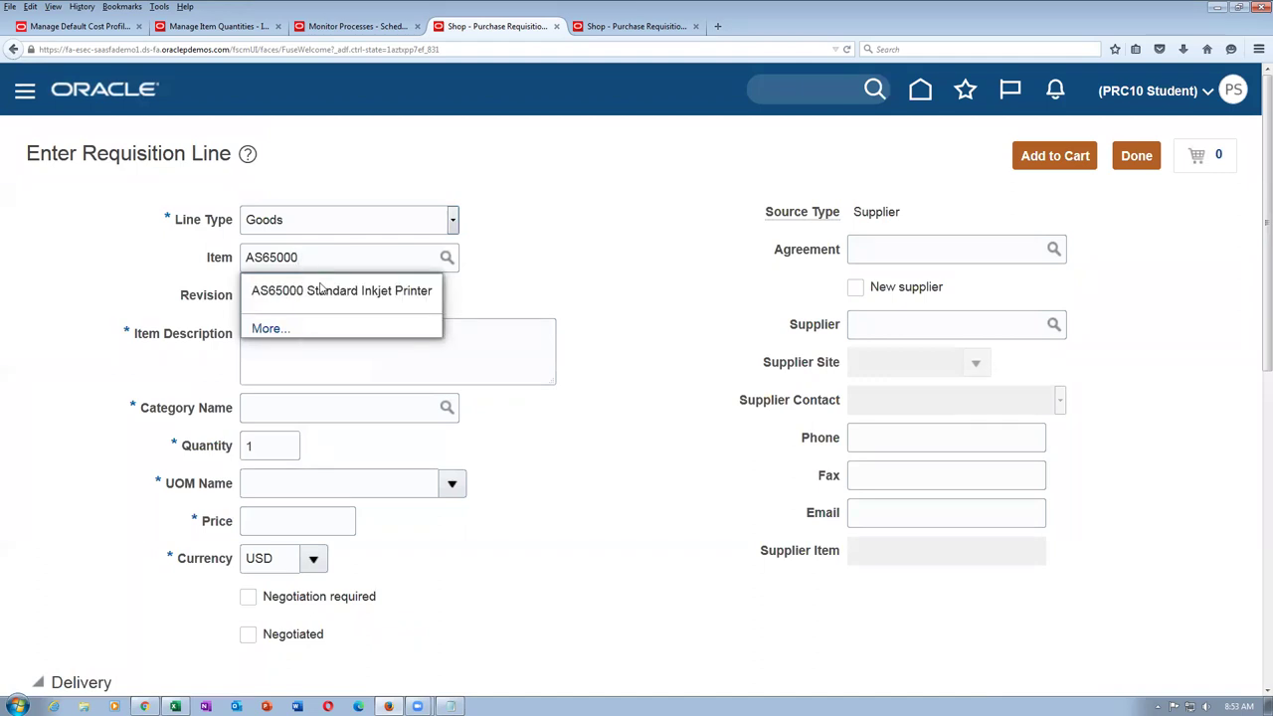
pyautogui.click(597, 298)
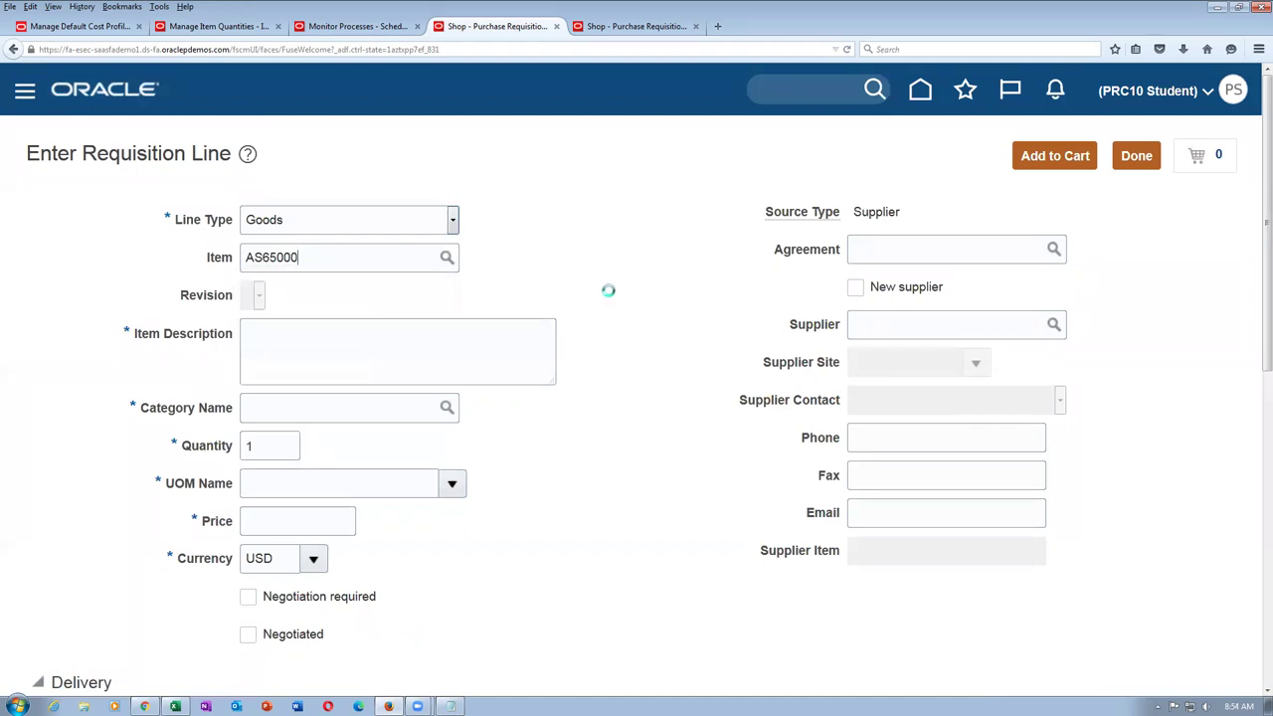
# Set the printer quantity to 10 and add the line to the cart.
pyautogui.scroll(-10, 607, 292)
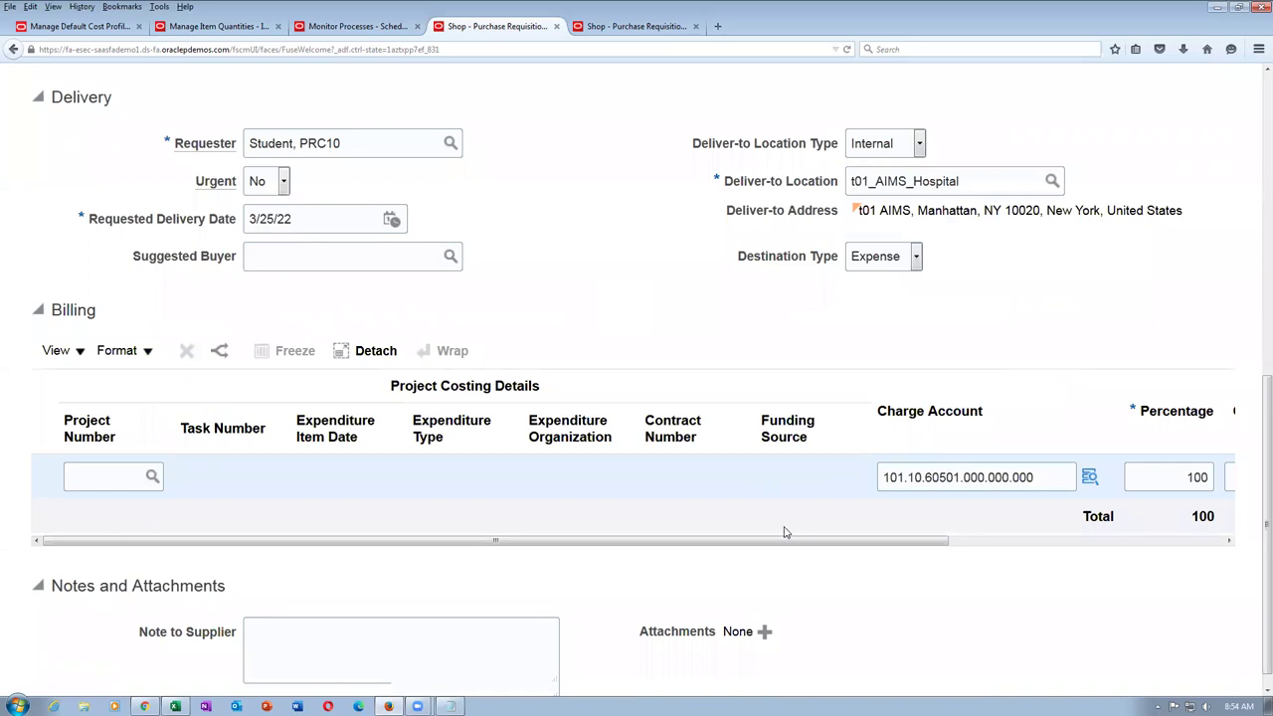
pyautogui.moveTo(746, 542); pyautogui.dragTo(548, 568)
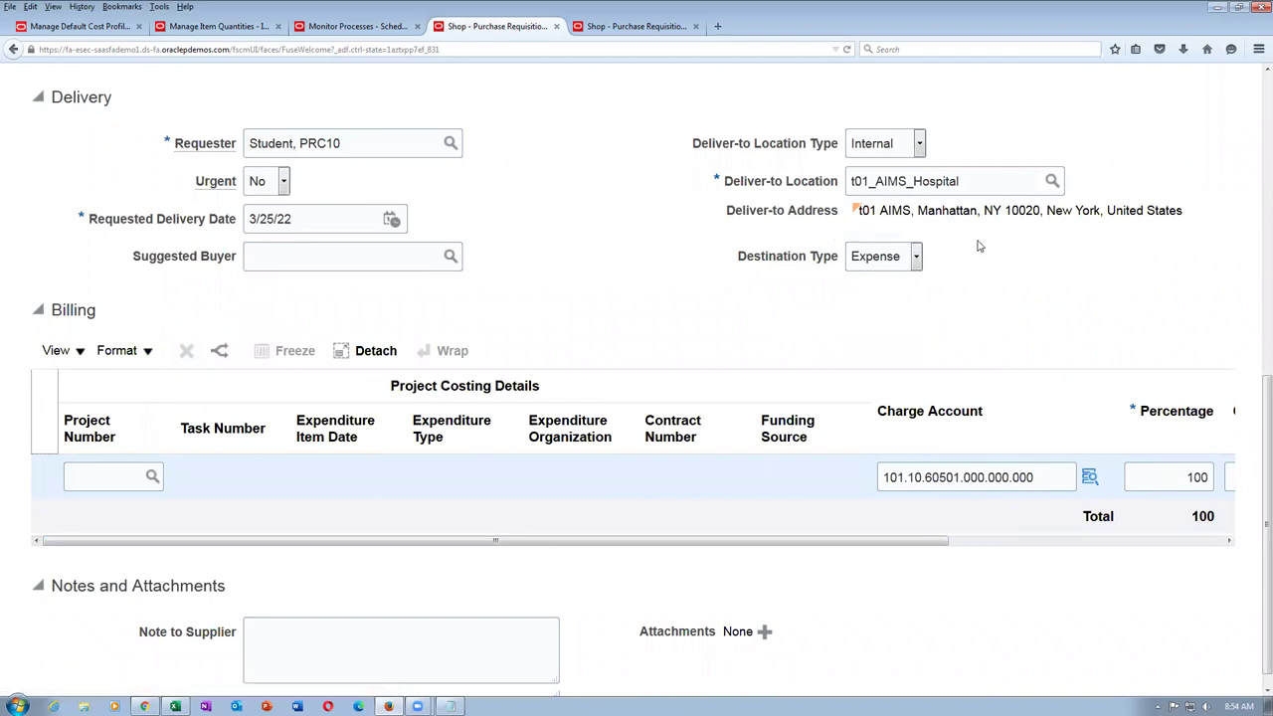
pyautogui.scroll(6, 978, 246)
pyautogui.doubleClick(270, 442)
pyautogui.write('10')
pyautogui.press('Tab')
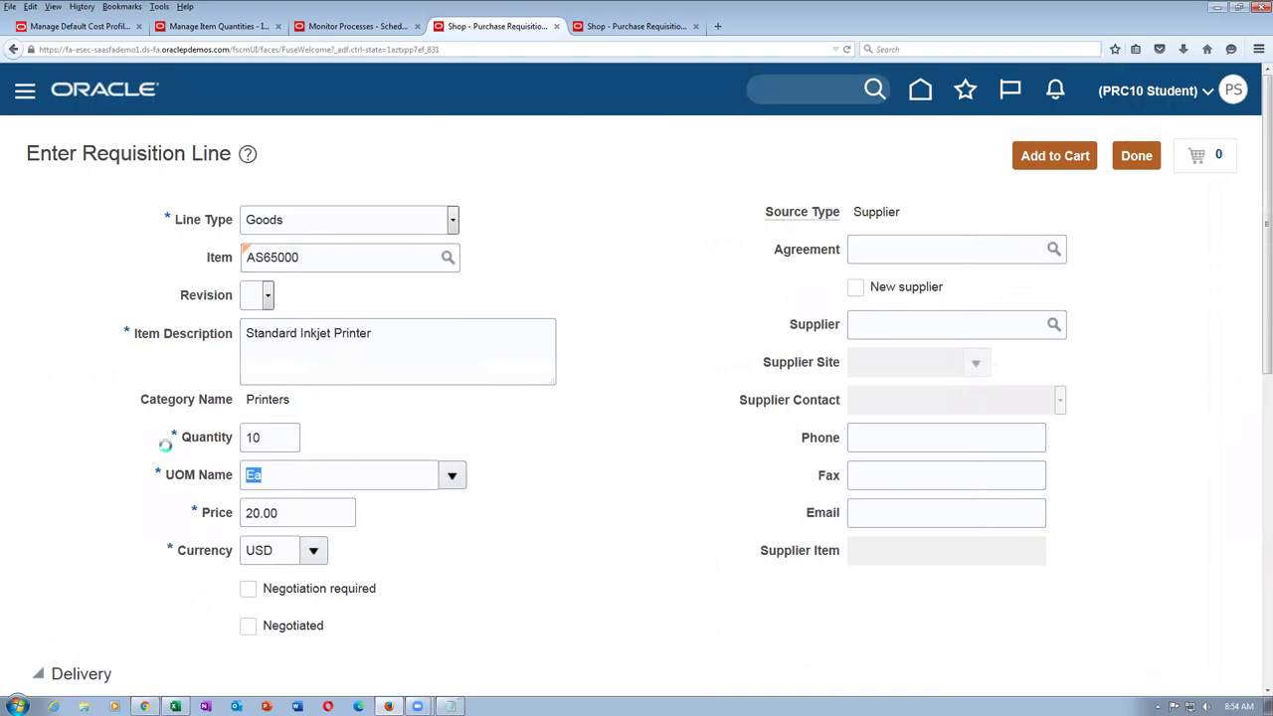
pyautogui.click(1072, 156)
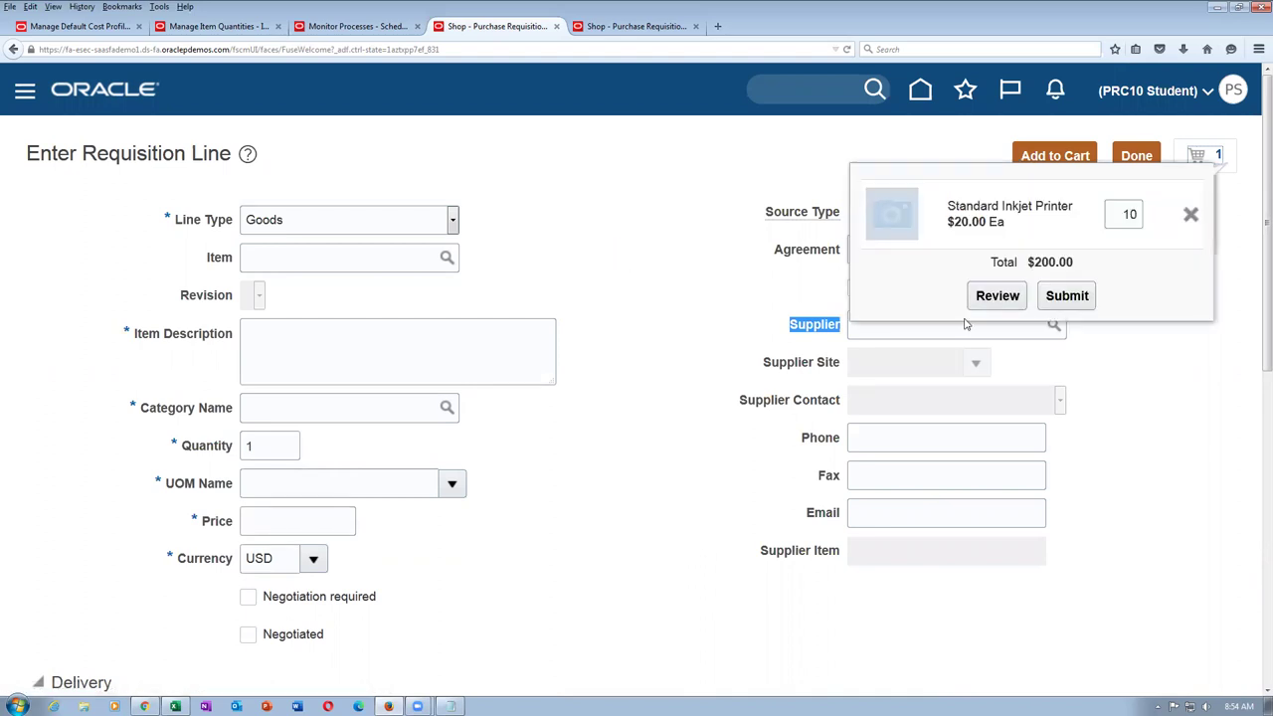
# Review requisition 204162 in Manage Approvals and close the extra purchase requisition tab.
pyautogui.click(1009, 296)
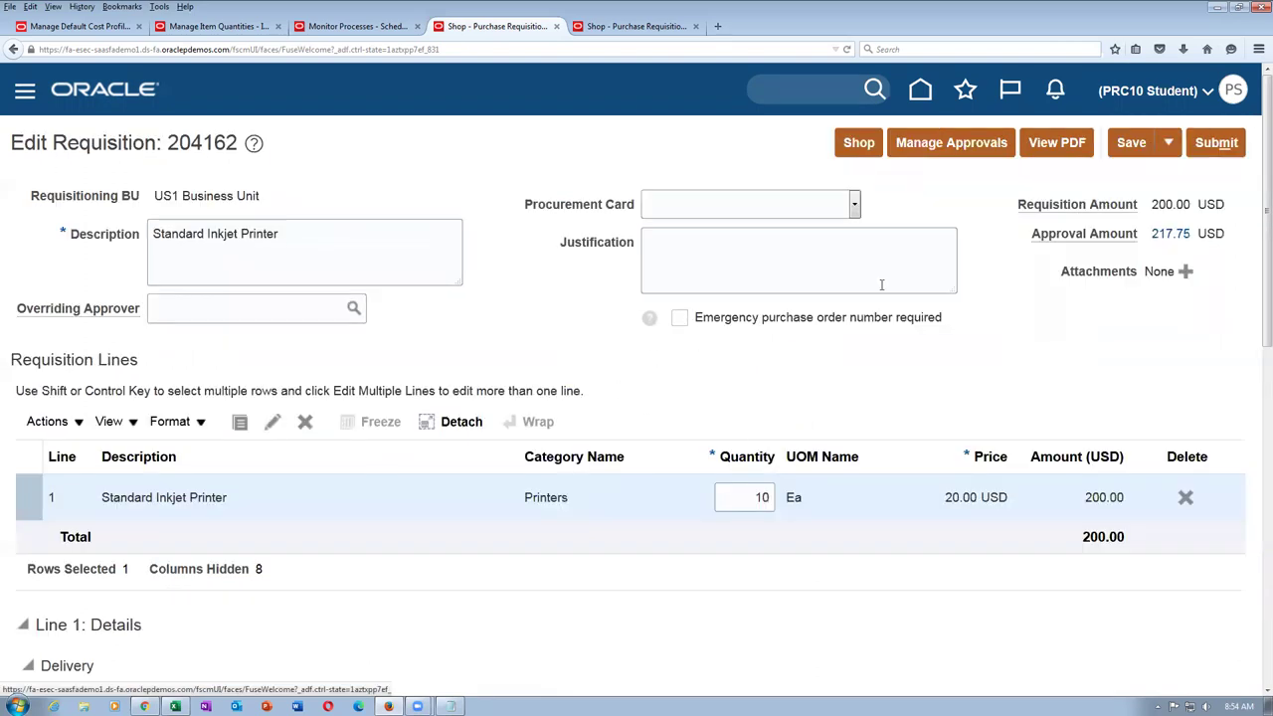
pyautogui.click(953, 149)
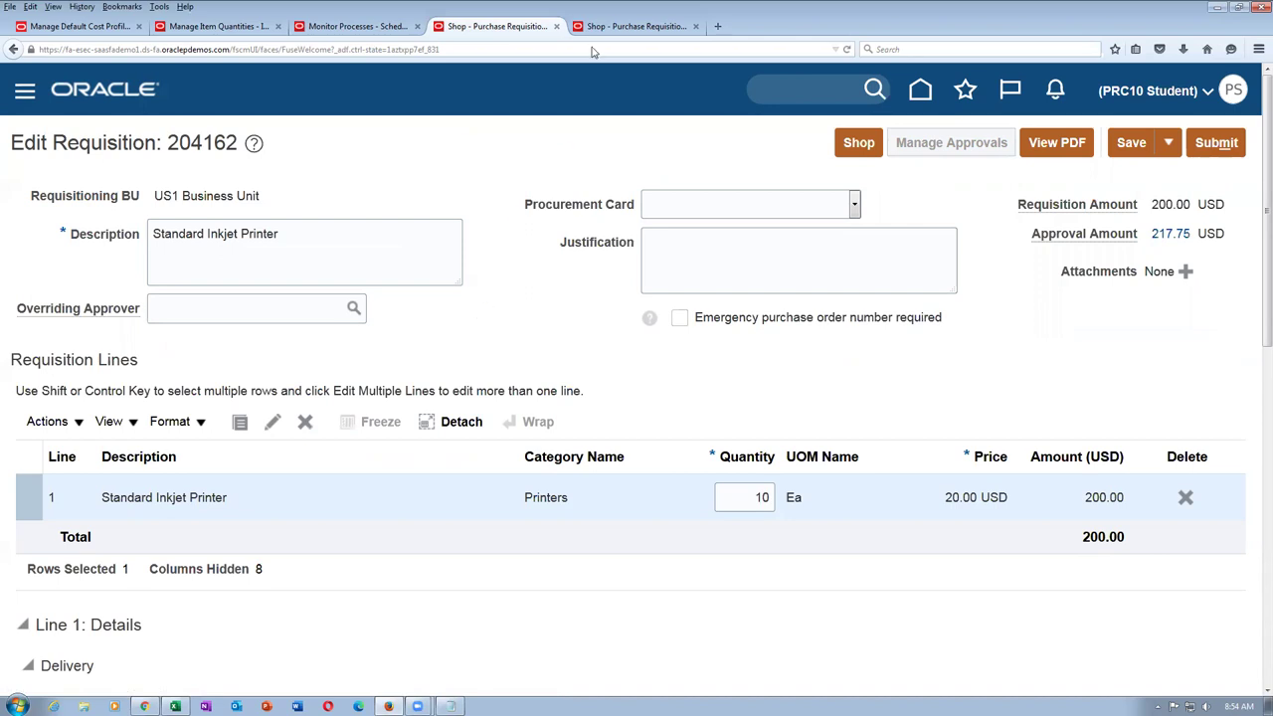
pyautogui.click(639, 27)
pyautogui.click(697, 27)
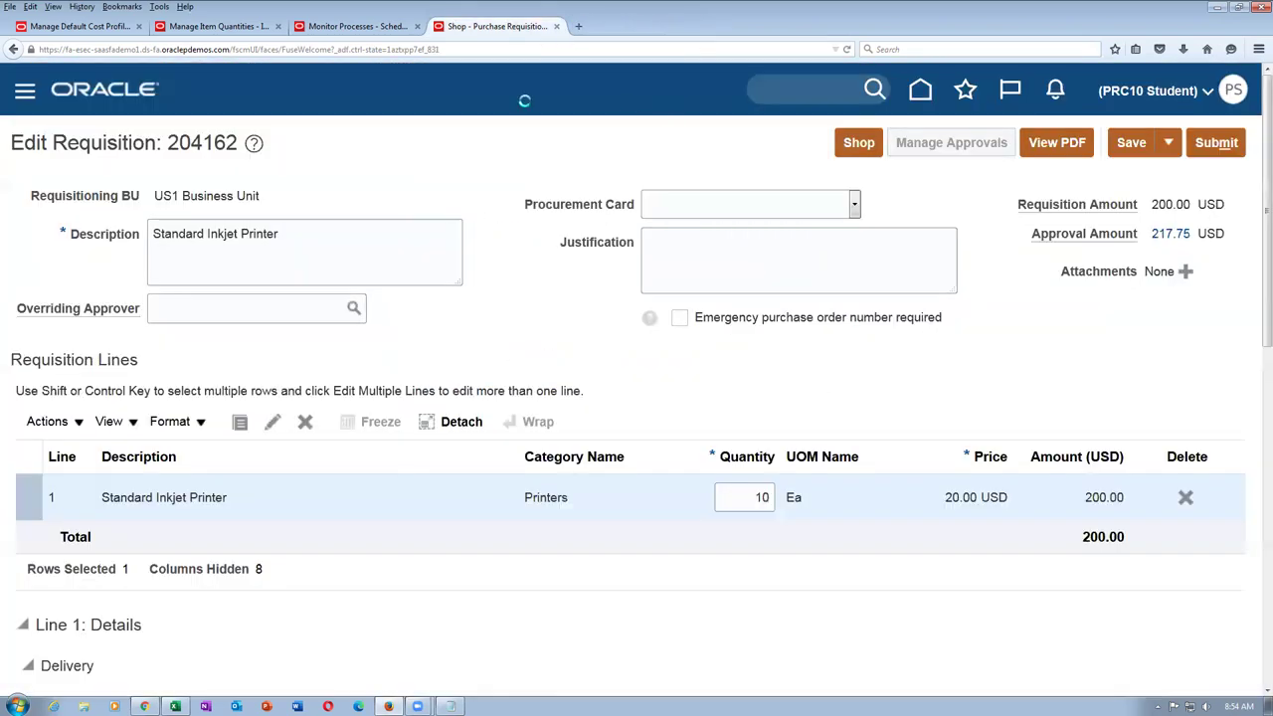
# Select the site part of the page's web address.
pyautogui.click(184, 49)
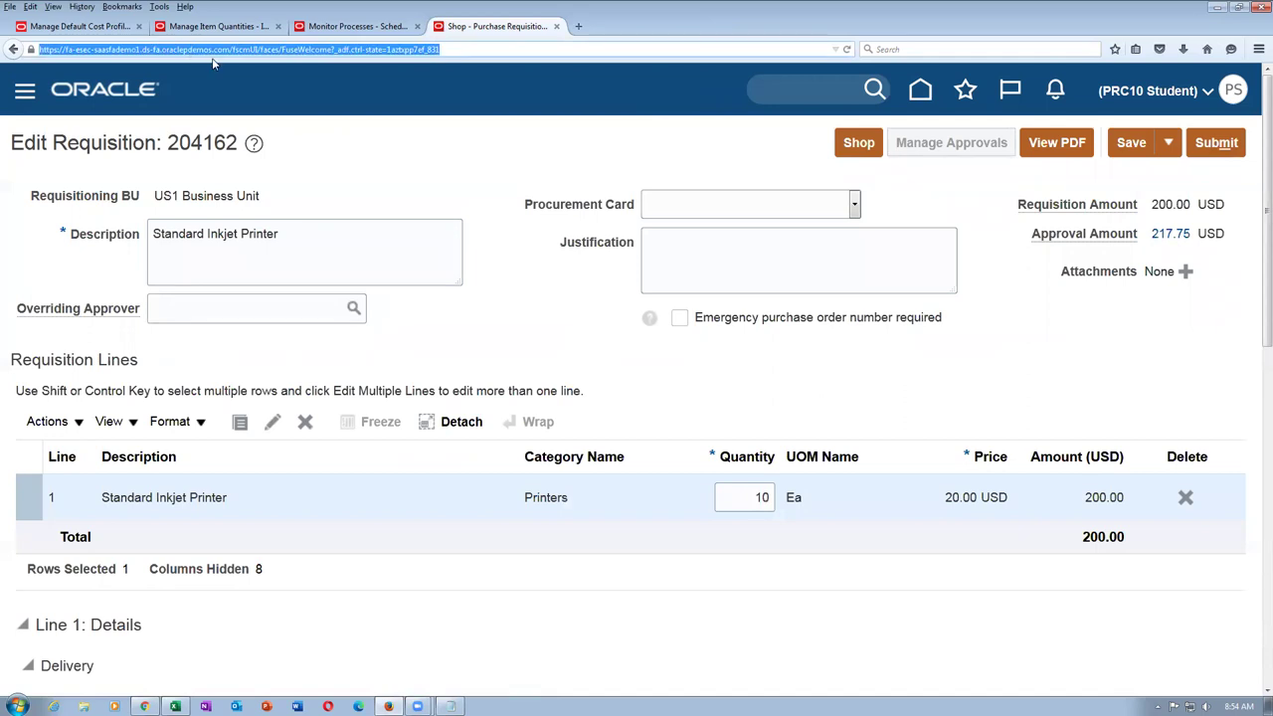
pyautogui.press('Home')
pyautogui.hotkey('shift', 'Right')
pyautogui.hotkey('shift', 'Right')
pyautogui.hotkey('shift', 'Right')
pyautogui.hotkey('shift', 'Right')
pyautogui.hotkey('shift', 'Right')
pyautogui.hotkey('shift', 'Right')
pyautogui.hotkey('shift', 'Right')
pyautogui.hotkey('shift', 'Right')
pyautogui.hotkey('shift', 'Right')
pyautogui.hotkey('shift', 'Right')
pyautogui.hotkey('shift', 'Right')
pyautogui.hotkey('shift', 'Right')
pyautogui.hotkey('shift', 'Right')
pyautogui.hotkey('shift', 'Right')
pyautogui.hotkey('shift', 'Right')
pyautogui.hotkey('shift', 'Right')
pyautogui.hotkey('shift', 'Right')
pyautogui.hotkey('shift', 'Right')
pyautogui.hotkey('shift', 'Right')
pyautogui.hotkey('shift', 'Right')
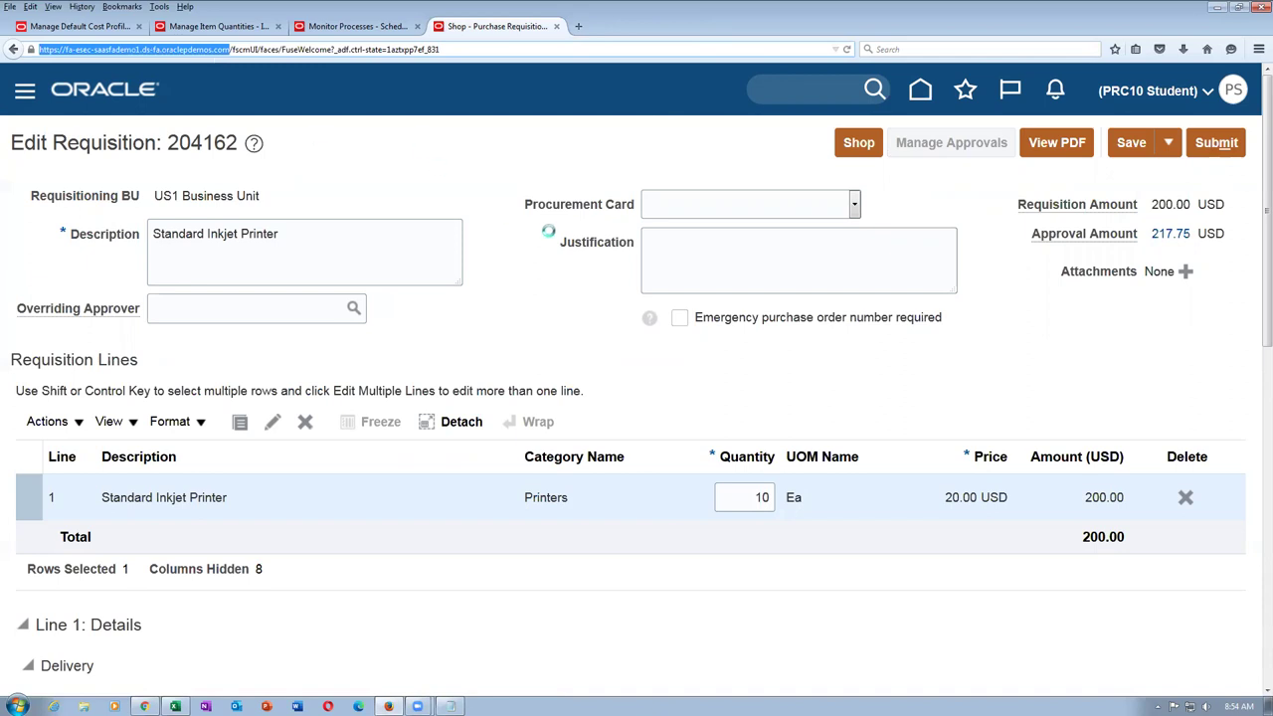
# Load the application welcome page in two new browser tabs.
pyautogui.click(580, 27)
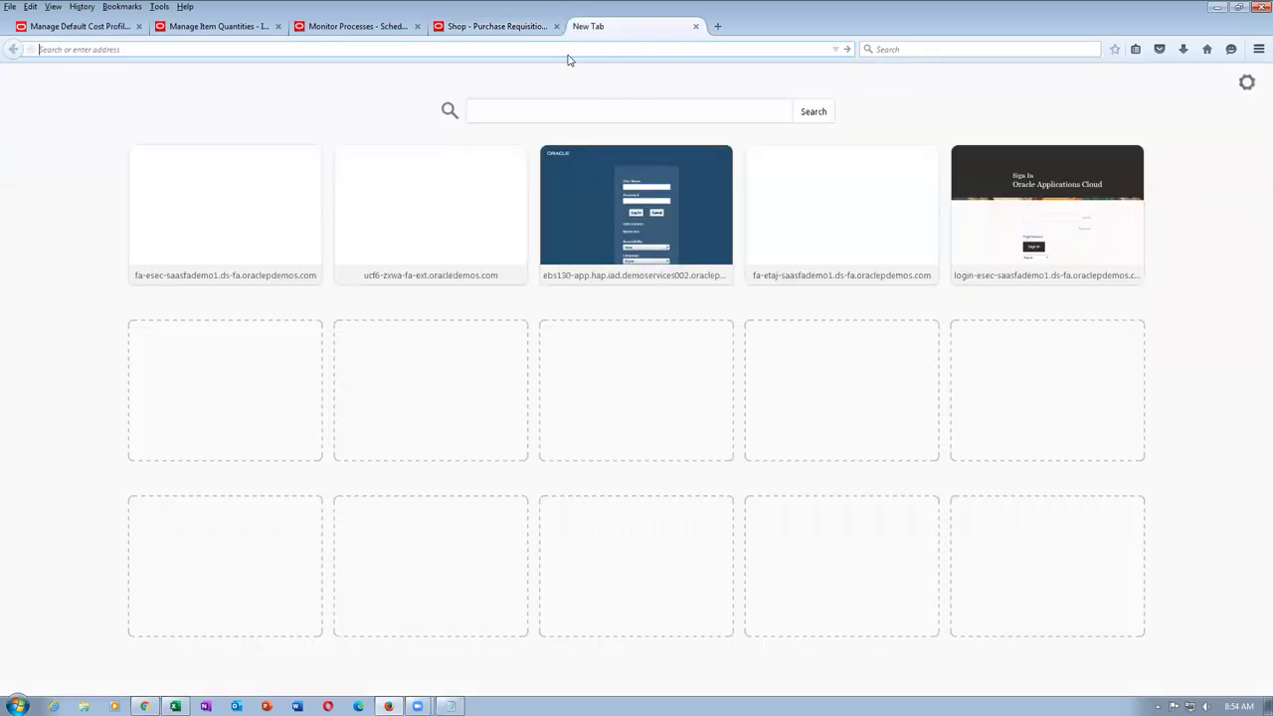
pyautogui.hotkey('ctrl', 'v')
pyautogui.press('Return')
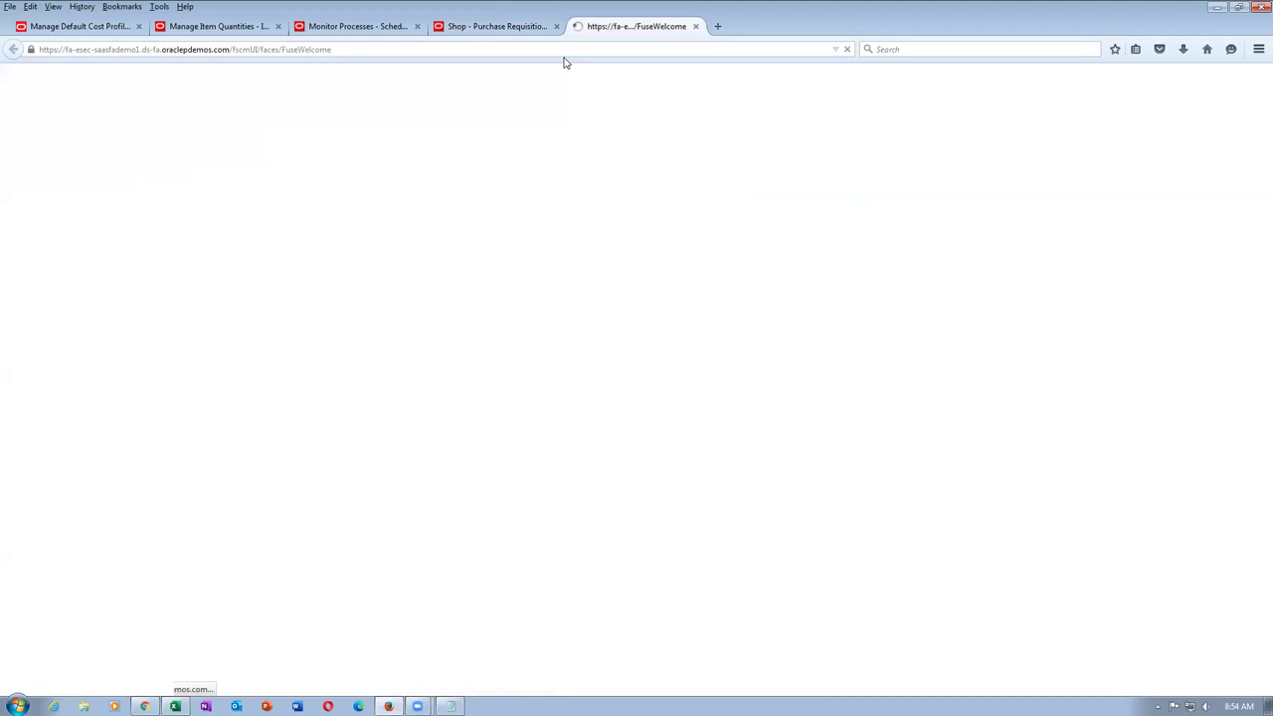
pyautogui.click(720, 27)
pyautogui.write('https://fa-esec-saasfademo1.ds-fa.oraclepdemos.com/fscmUI/faces/FuseWelcome')
pyautogui.press('Return')
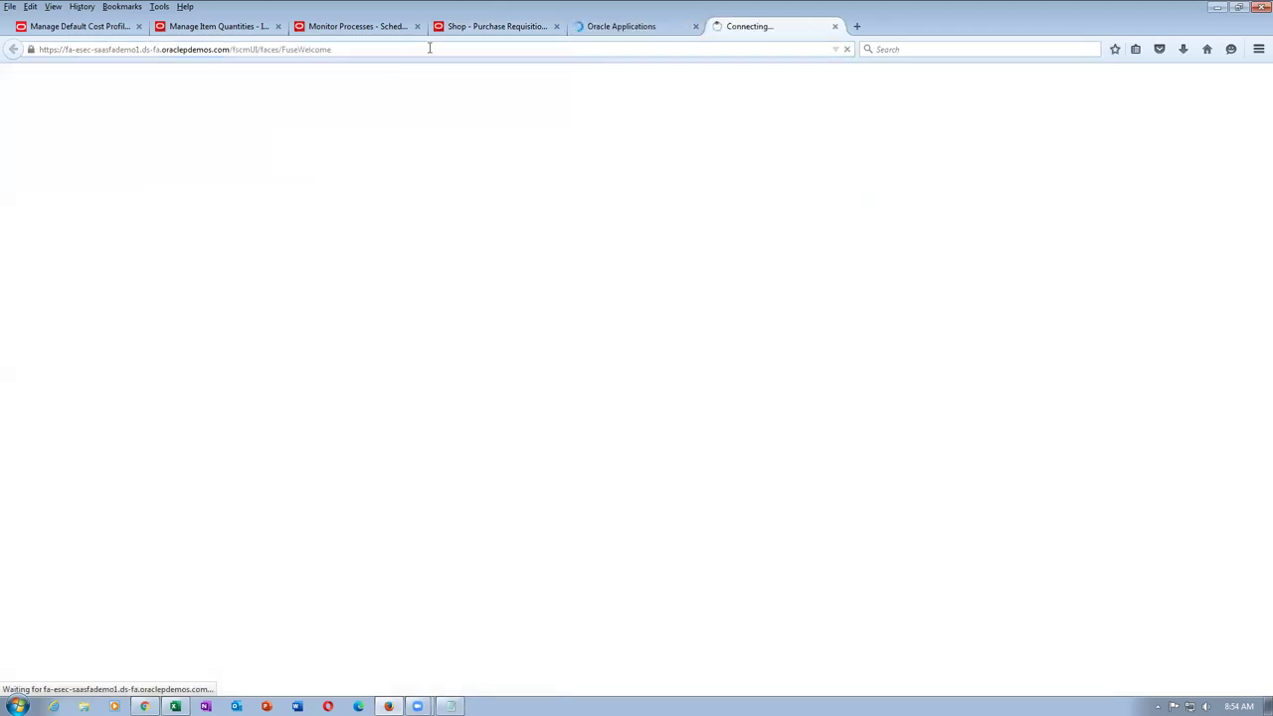
# Submit requisition 204162 for approval and note 204162 in Notepad.
pyautogui.click(492, 26)
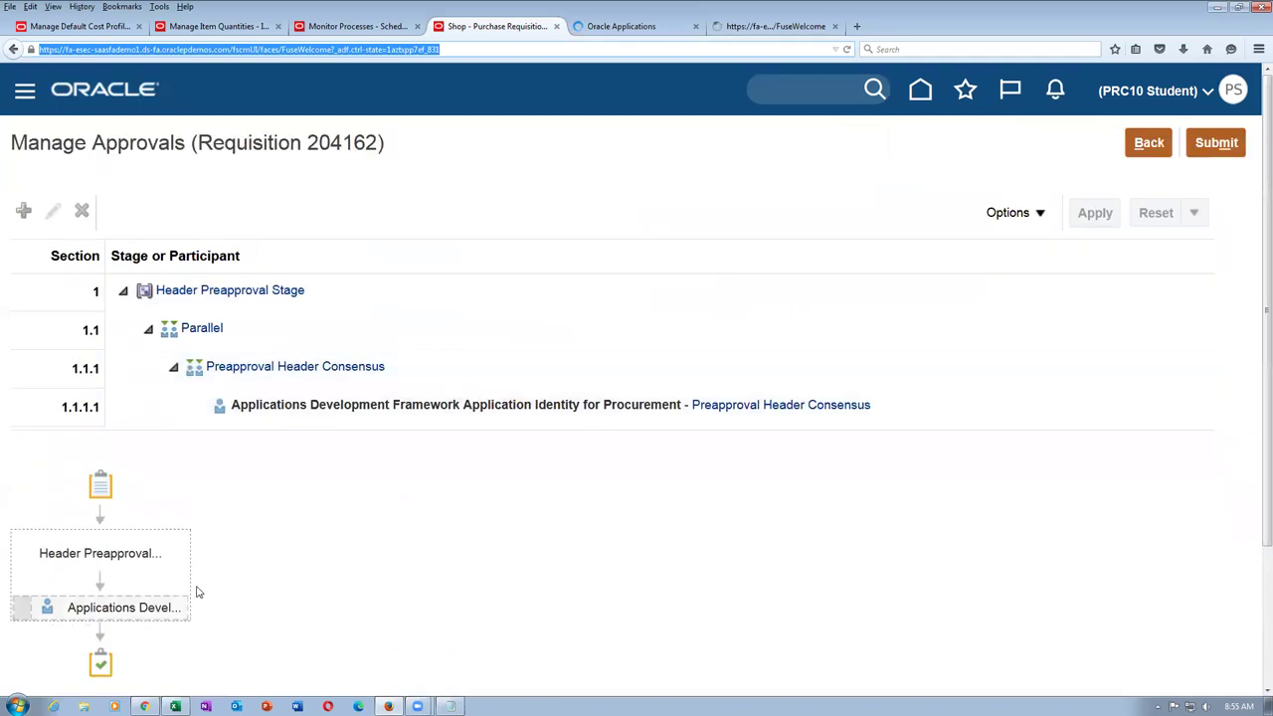
pyautogui.click(1216, 146)
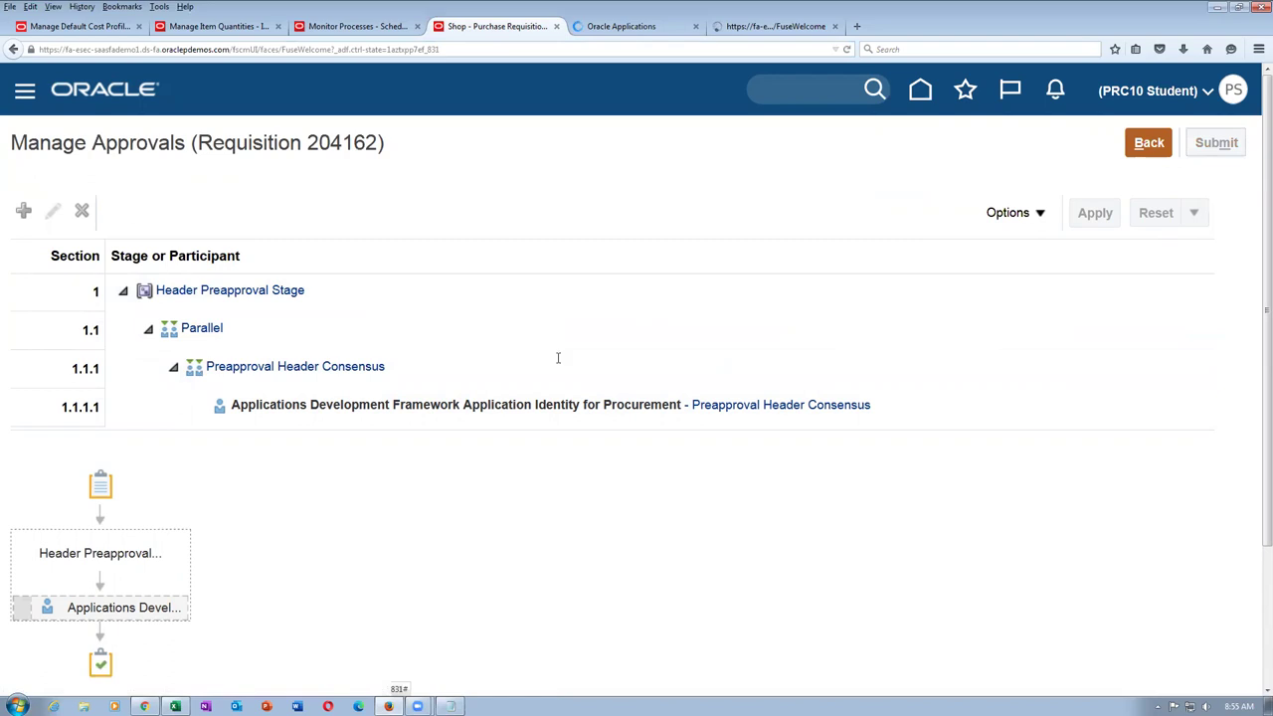
pyautogui.hotkey('alt', 'Tab')
pyautogui.write('20')
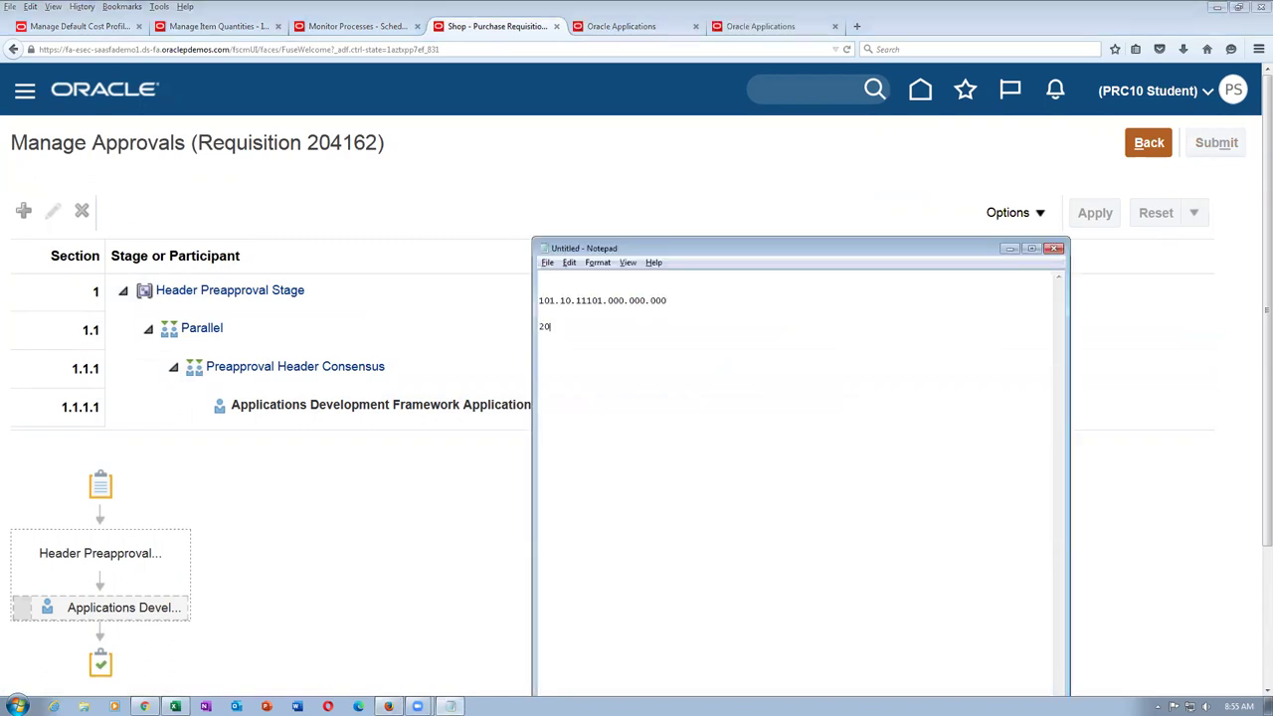
pyautogui.write('4162')
pyautogui.press('Return')
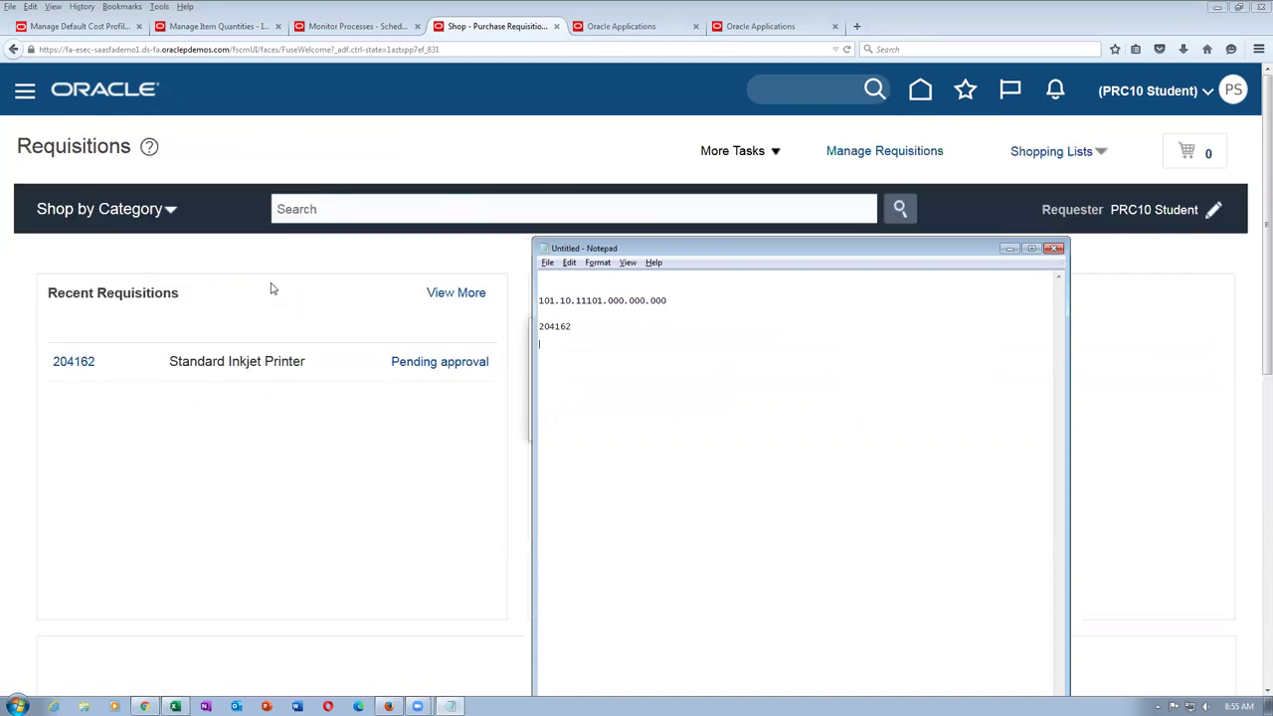
# Go to Procurement > Purchase Orders, open Process Requisitions, and select the Buyer value.
pyautogui.click(617, 30)
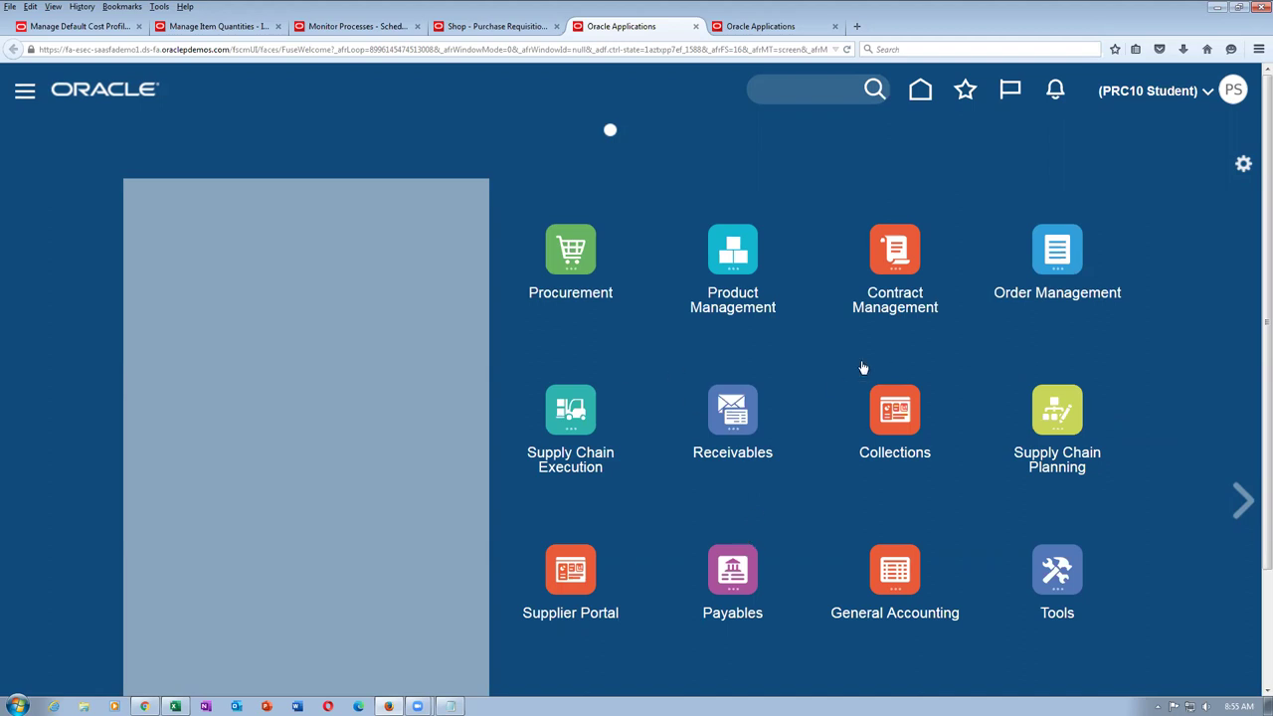
pyautogui.click(570, 251)
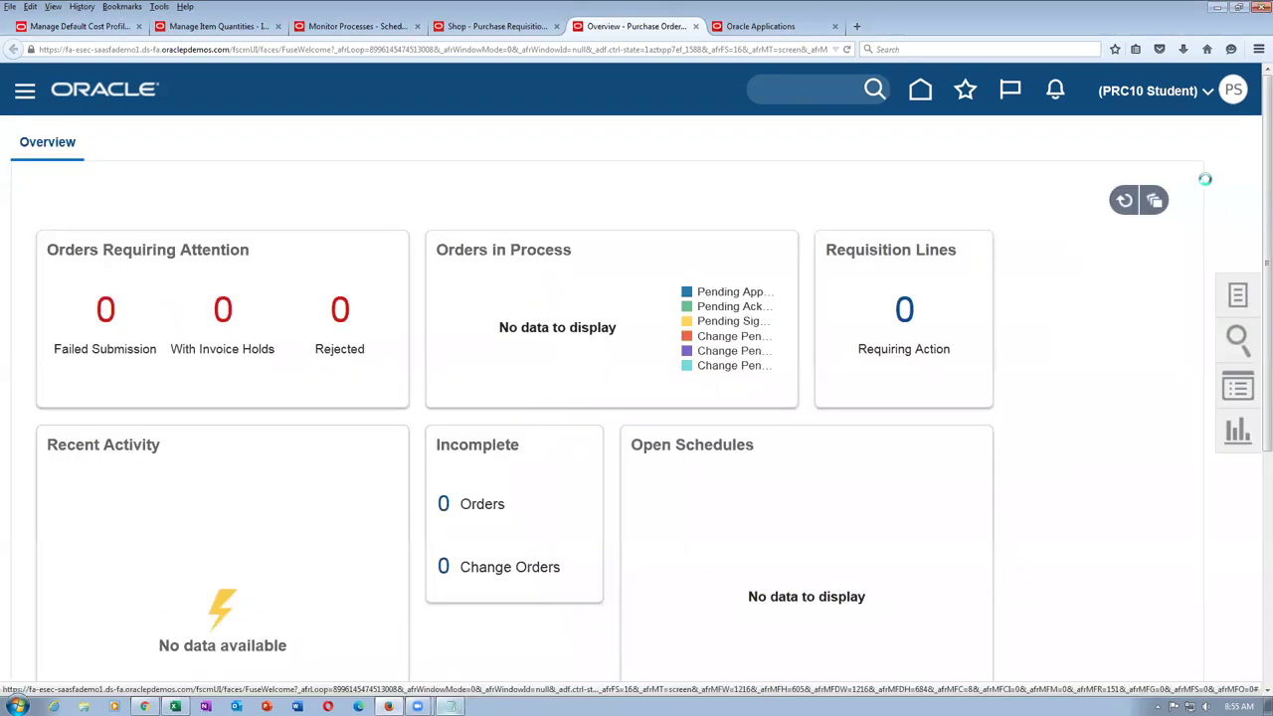
pyautogui.click(1186, 166)
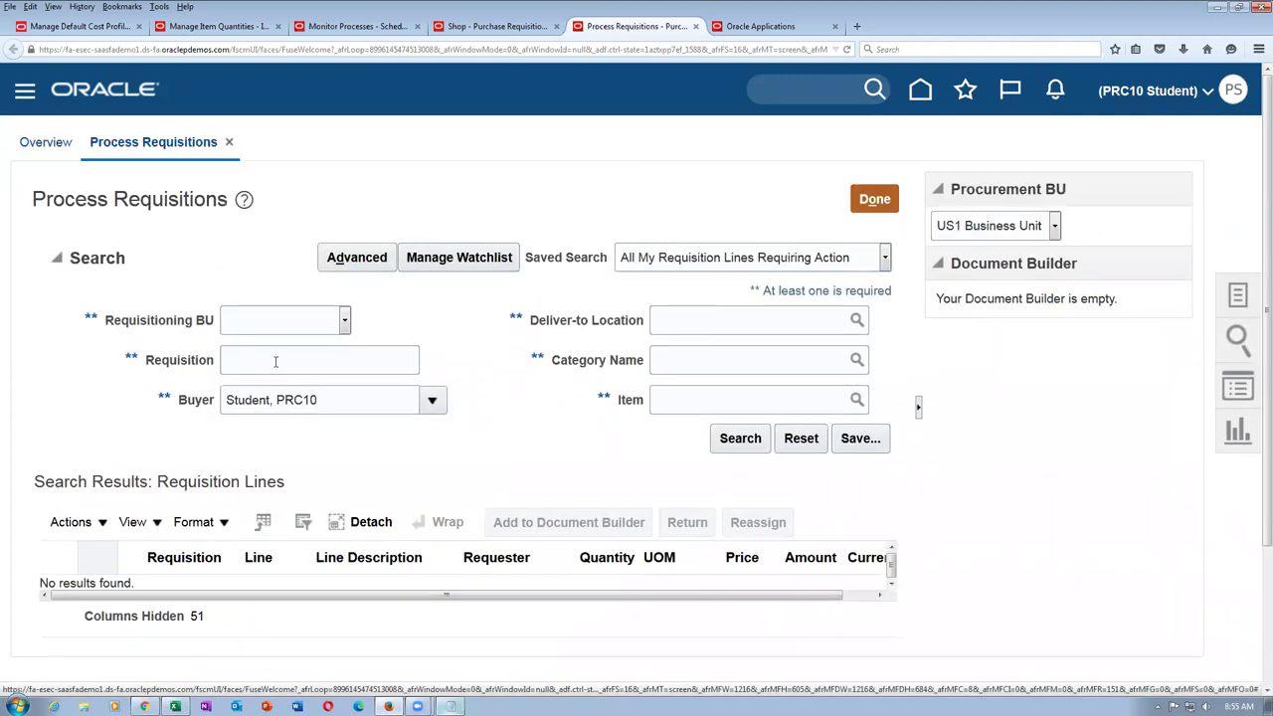
pyautogui.moveTo(334, 396); pyautogui.dragTo(136, 403)
# Clear the Buyer criterion, search requisition 204162, and select its printer line.
pyautogui.press('BackSpace')
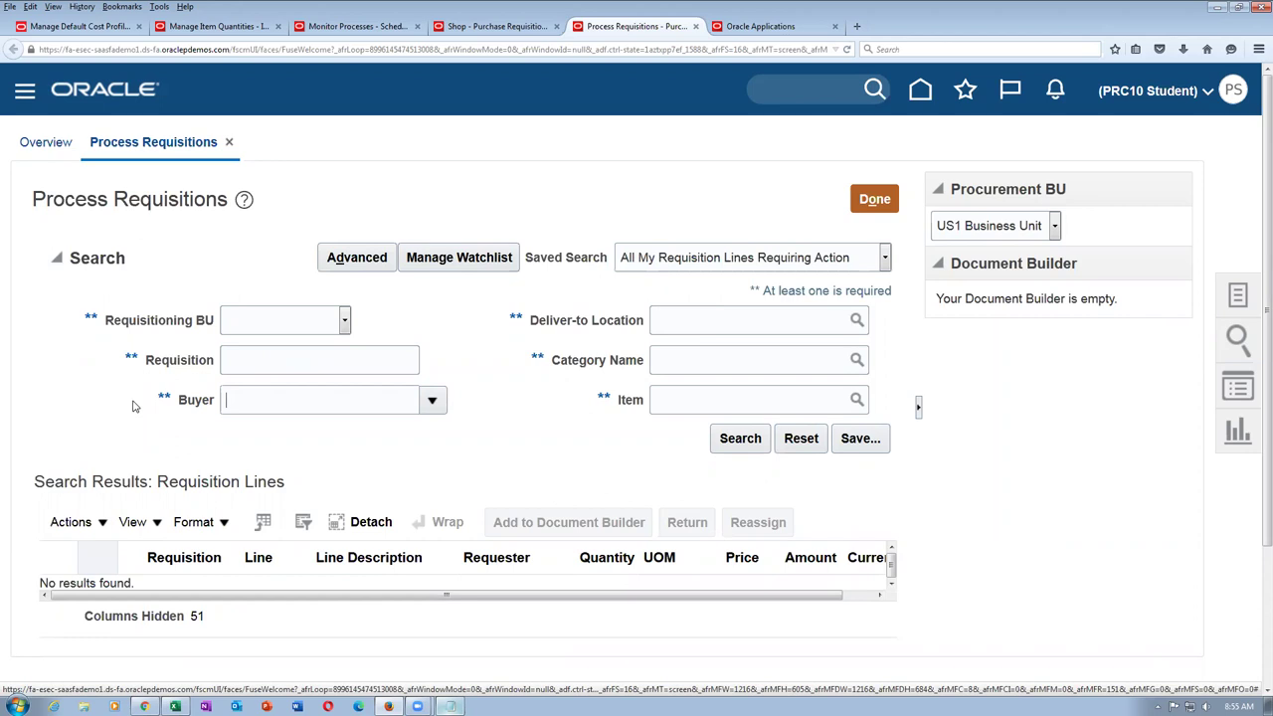
pyautogui.click(741, 450)
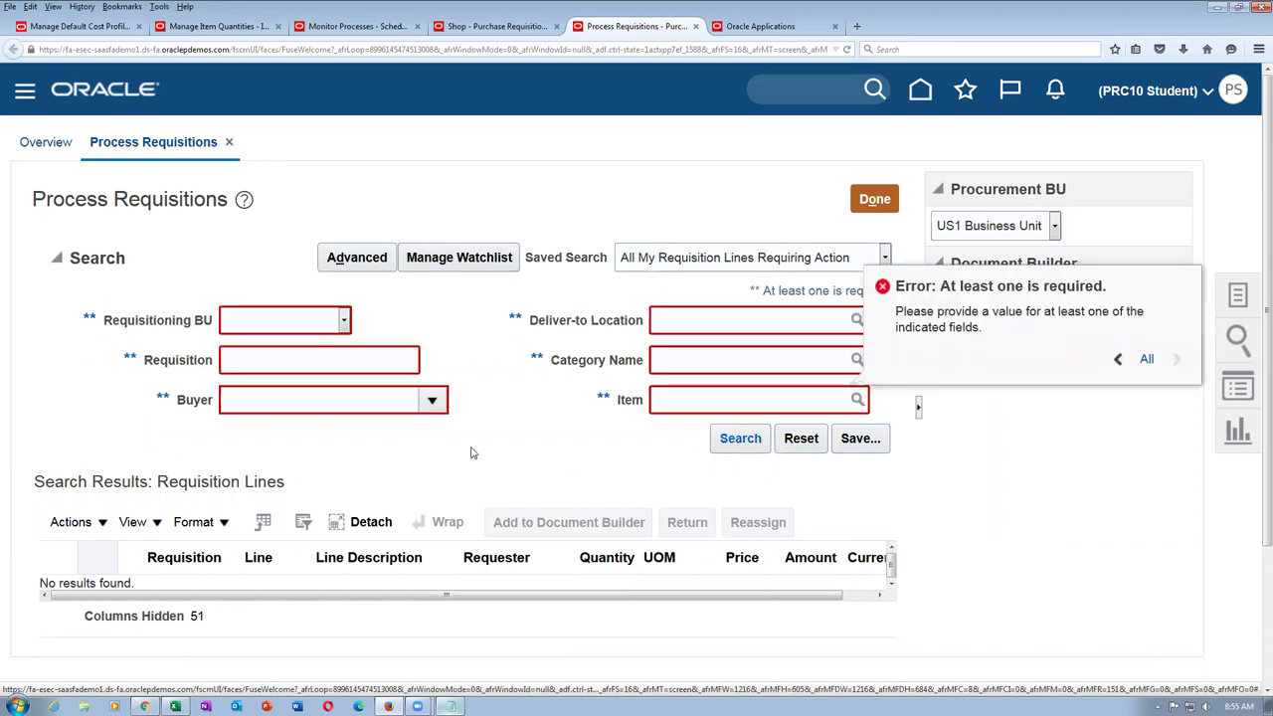
pyautogui.click(241, 362)
pyautogui.write('20')
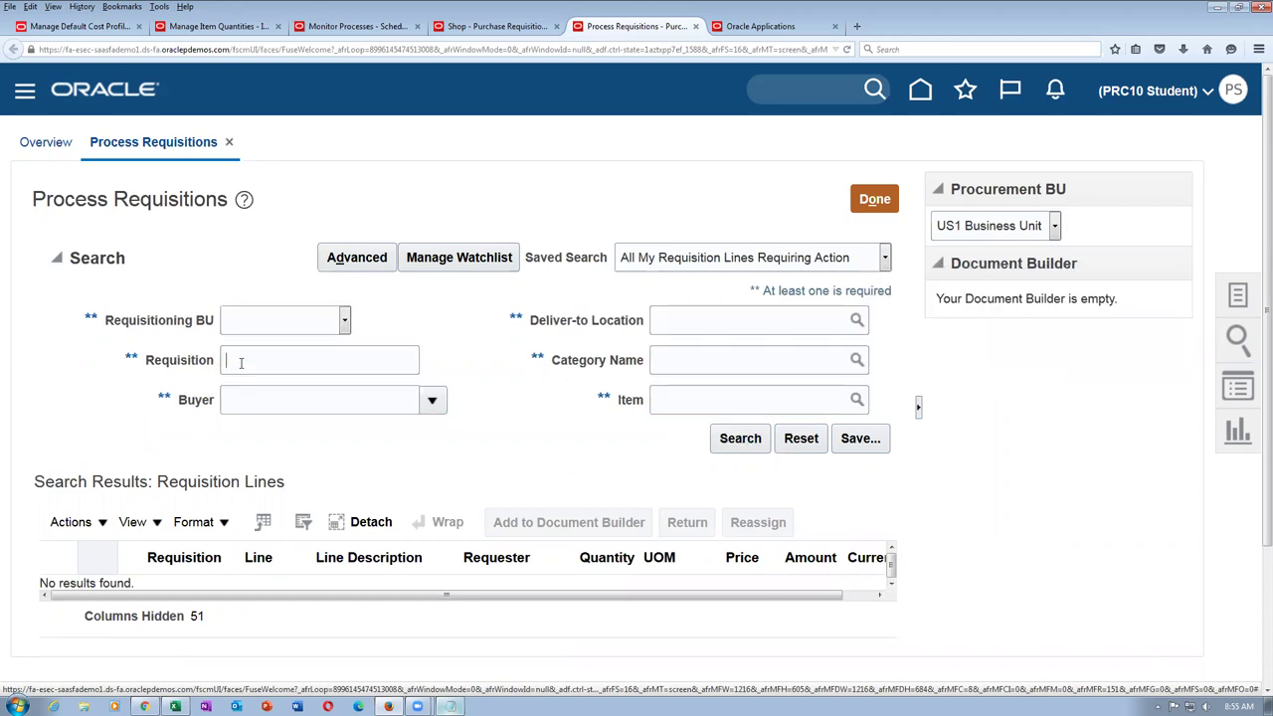
pyautogui.write('41')
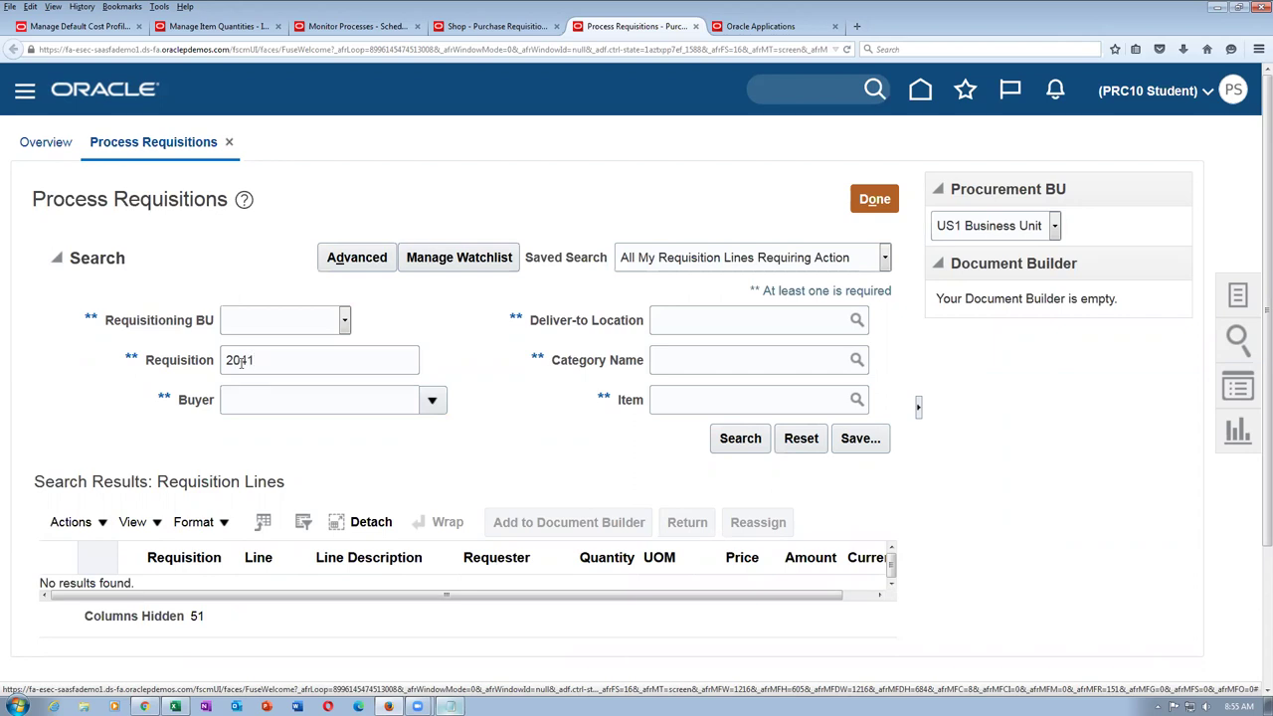
pyautogui.write('62')
pyautogui.click(754, 439)
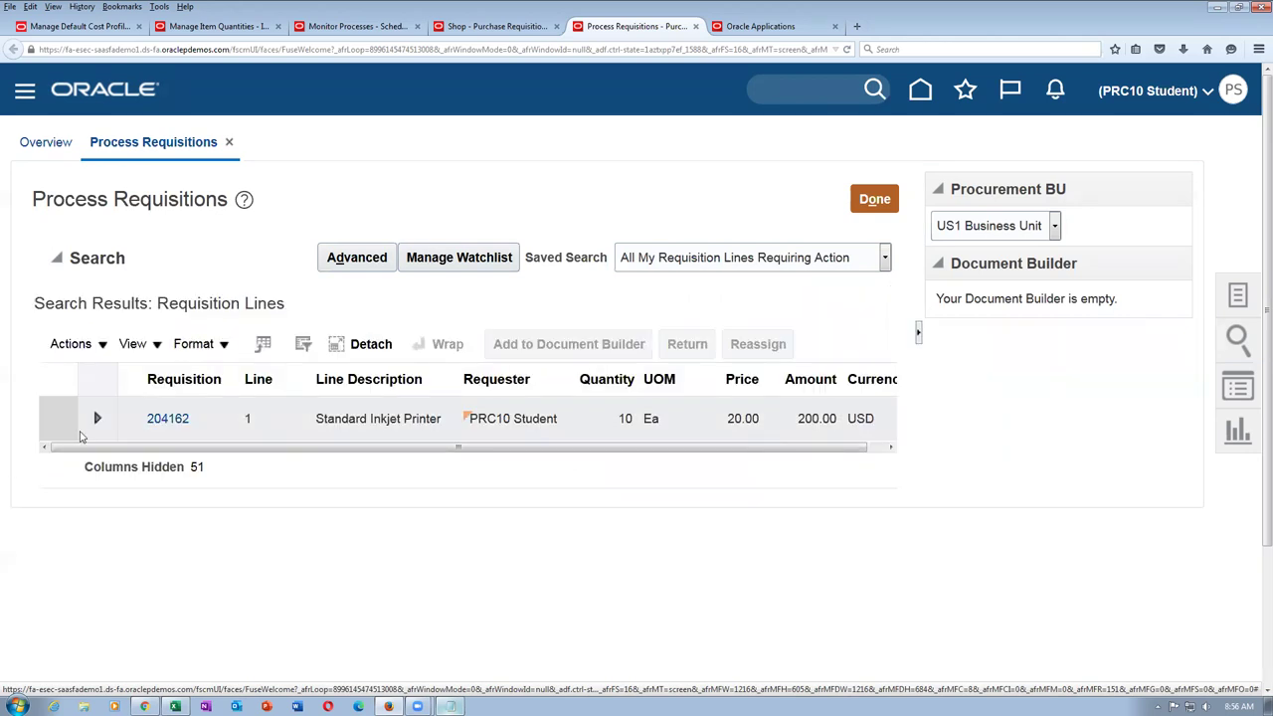
pyautogui.click(57, 424)
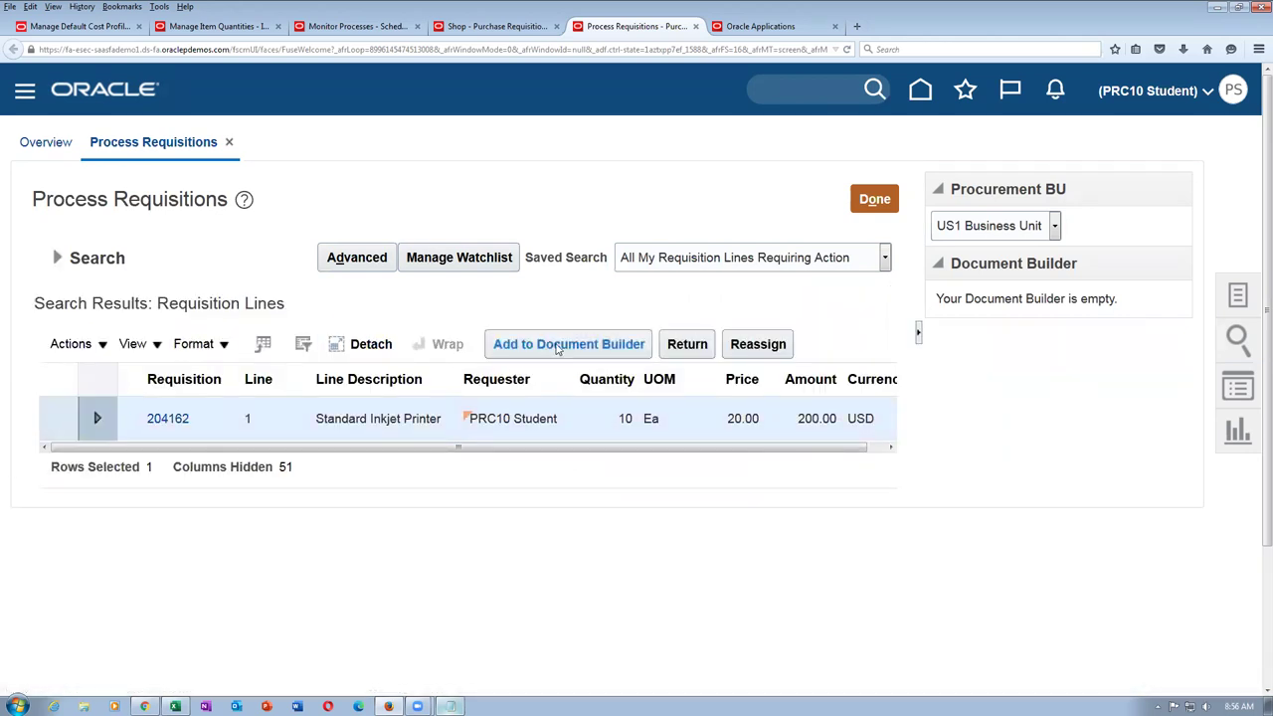
# Add the printer line to Document Builder and create purchase order US164416 for 200.00 USD.
pyautogui.click(565, 344)
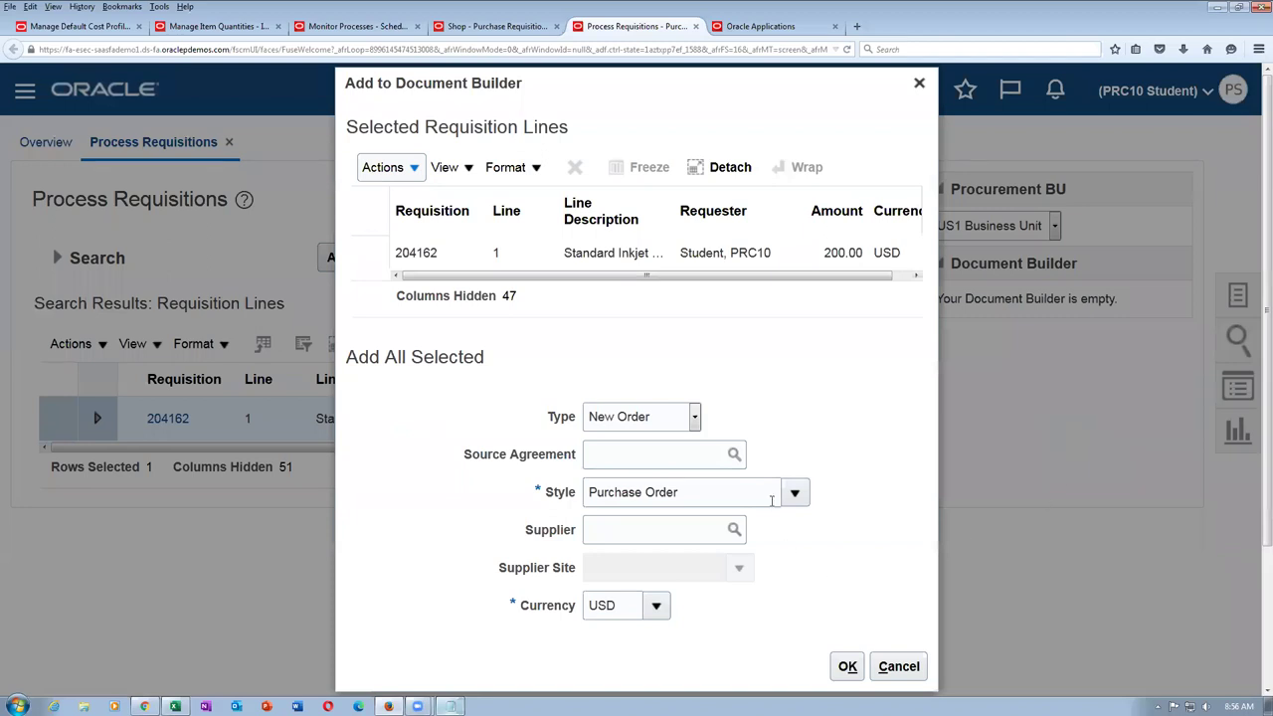
pyautogui.click(847, 668)
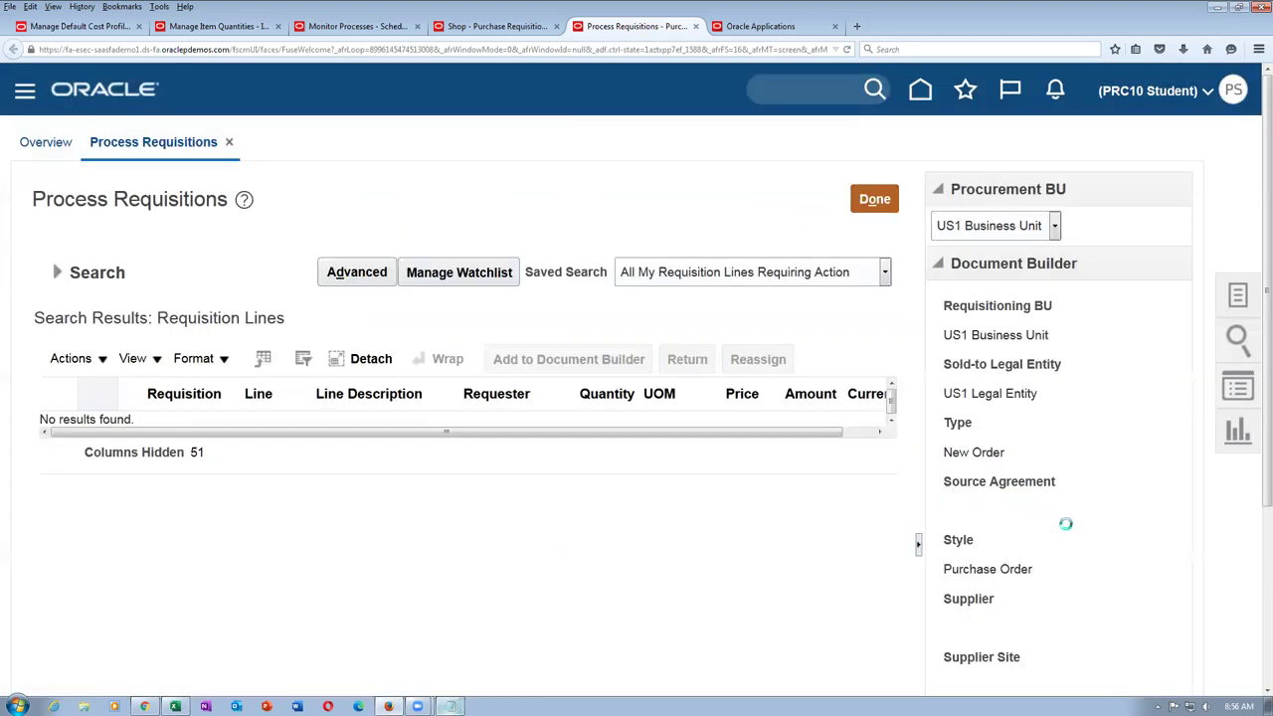
pyautogui.scroll(-5, 1066, 528)
pyautogui.click(1023, 659)
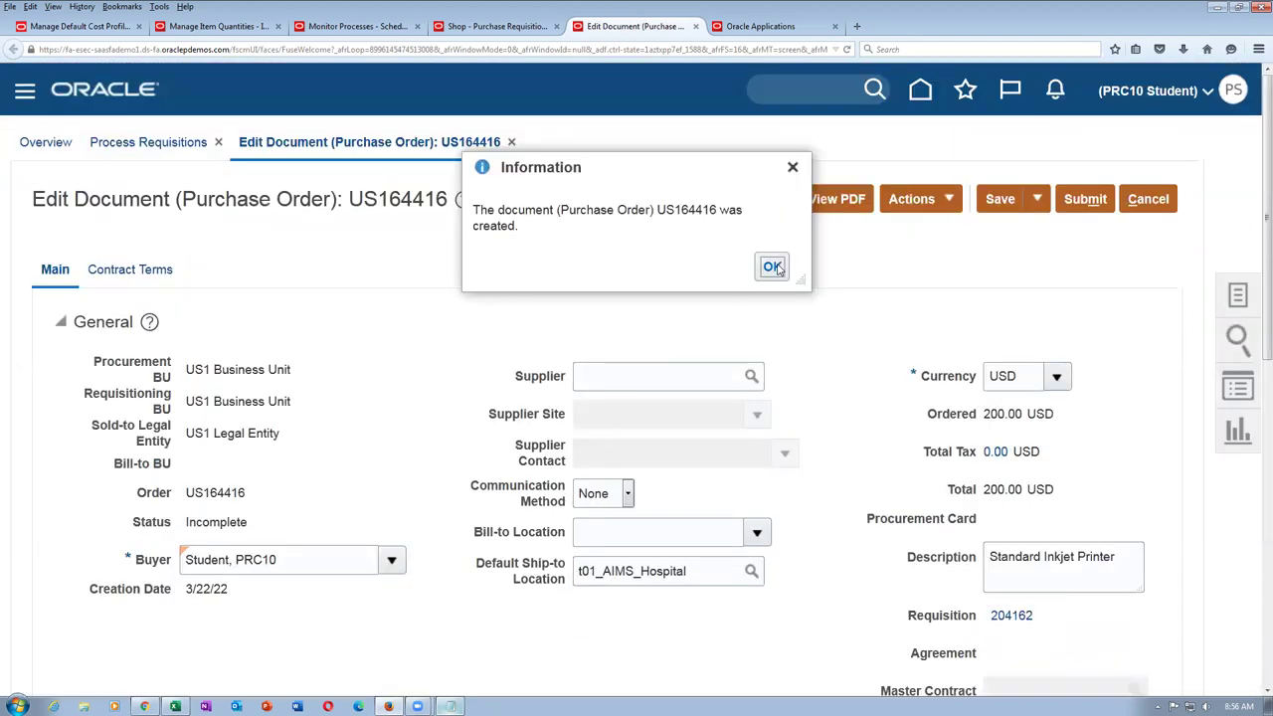
pyautogui.click(772, 266)
# Highlight the Hospital Supplies heading with its hand gloves and needles items in the notes.
pyautogui.hotkey('alt', 'Tab')
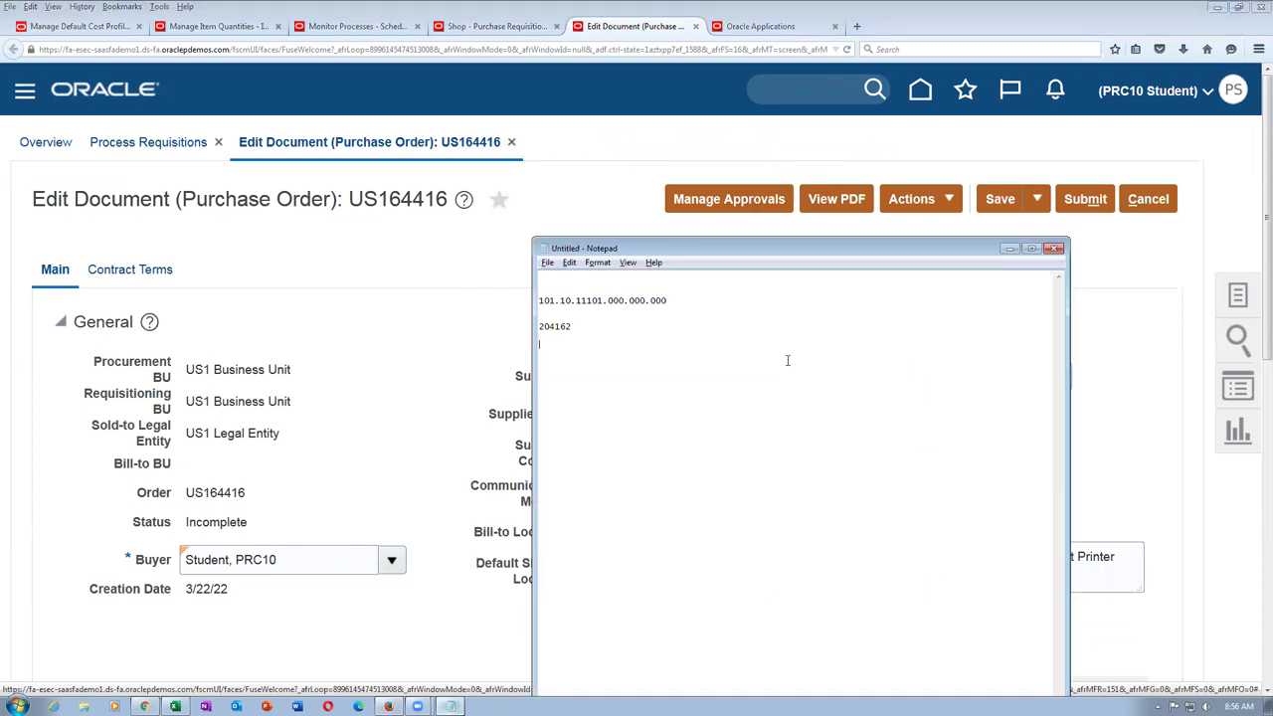
pyautogui.hotkey('alt', 'Tab')
pyautogui.hotkey('alt', 'Tab')
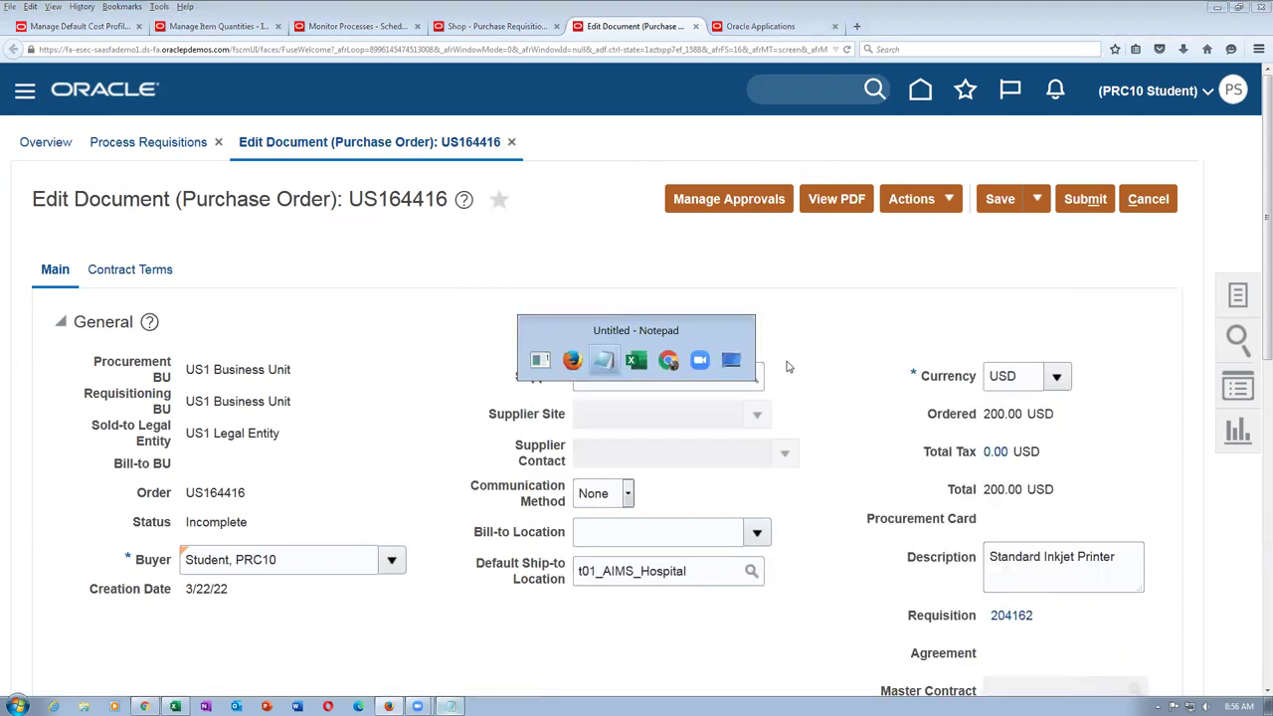
pyautogui.hotkey('alt', 'Tab')
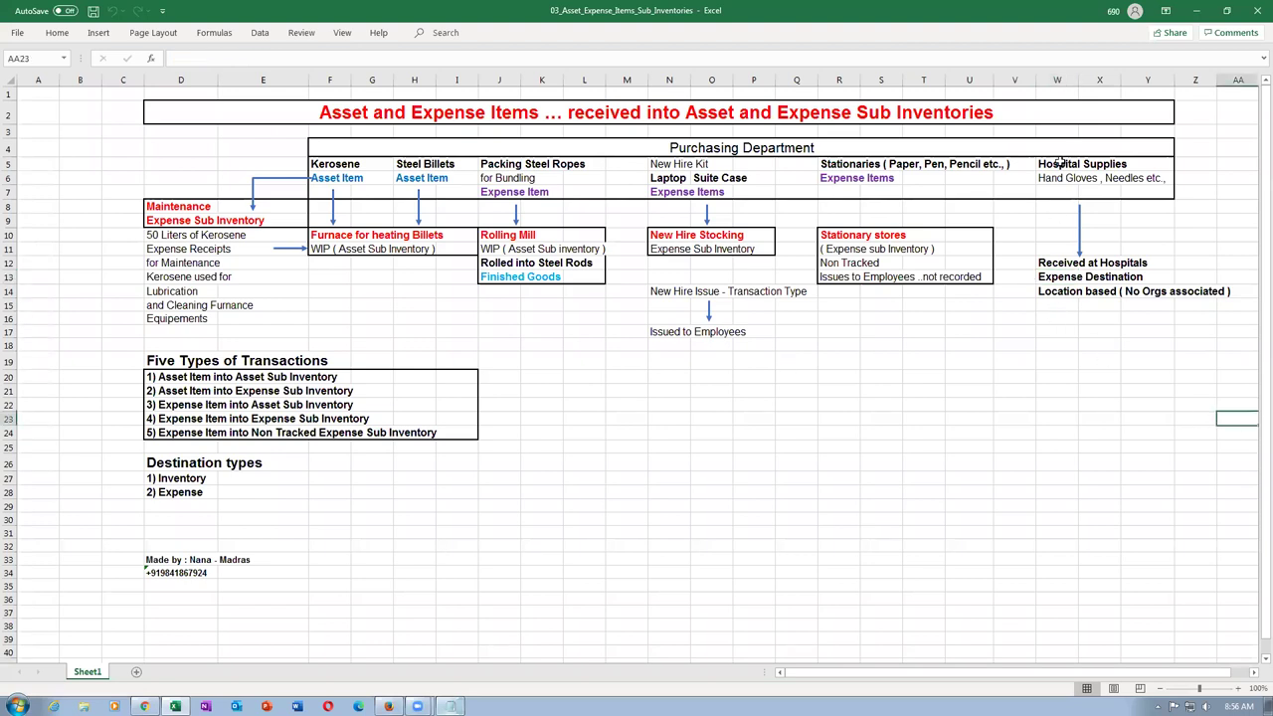
pyautogui.moveTo(1054, 165); pyautogui.dragTo(1061, 174)
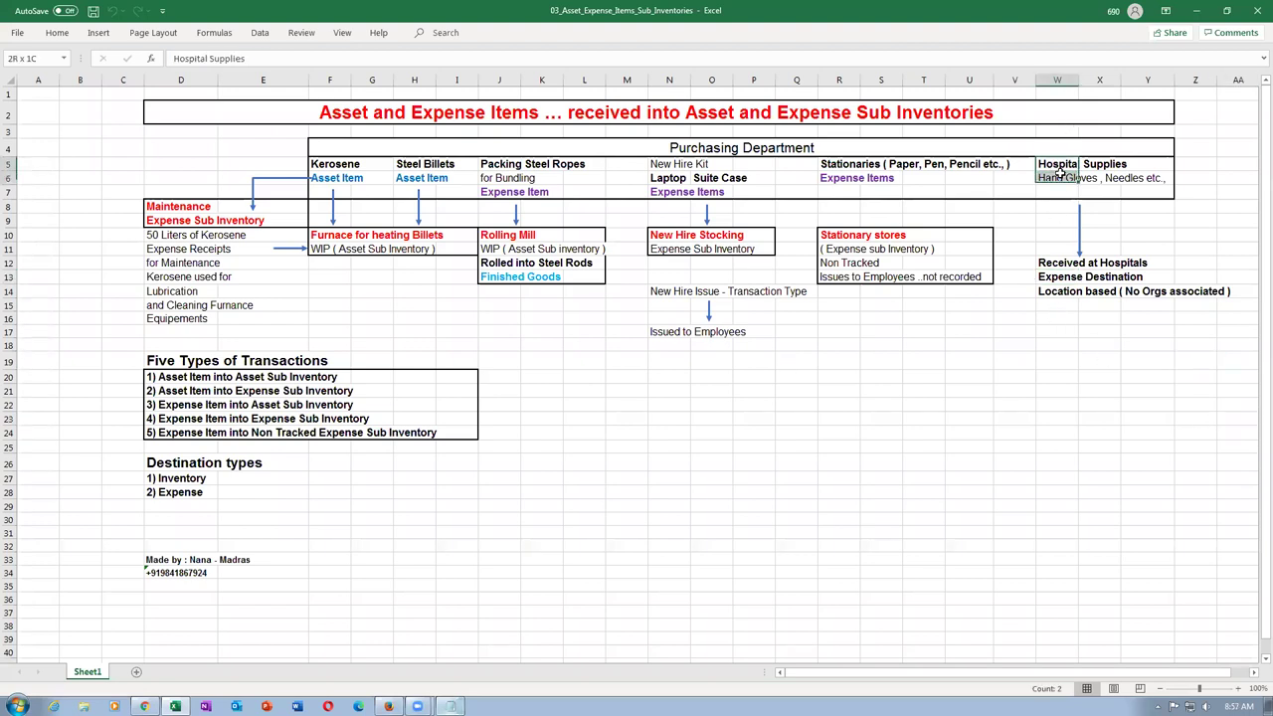
pyautogui.click(1064, 360)
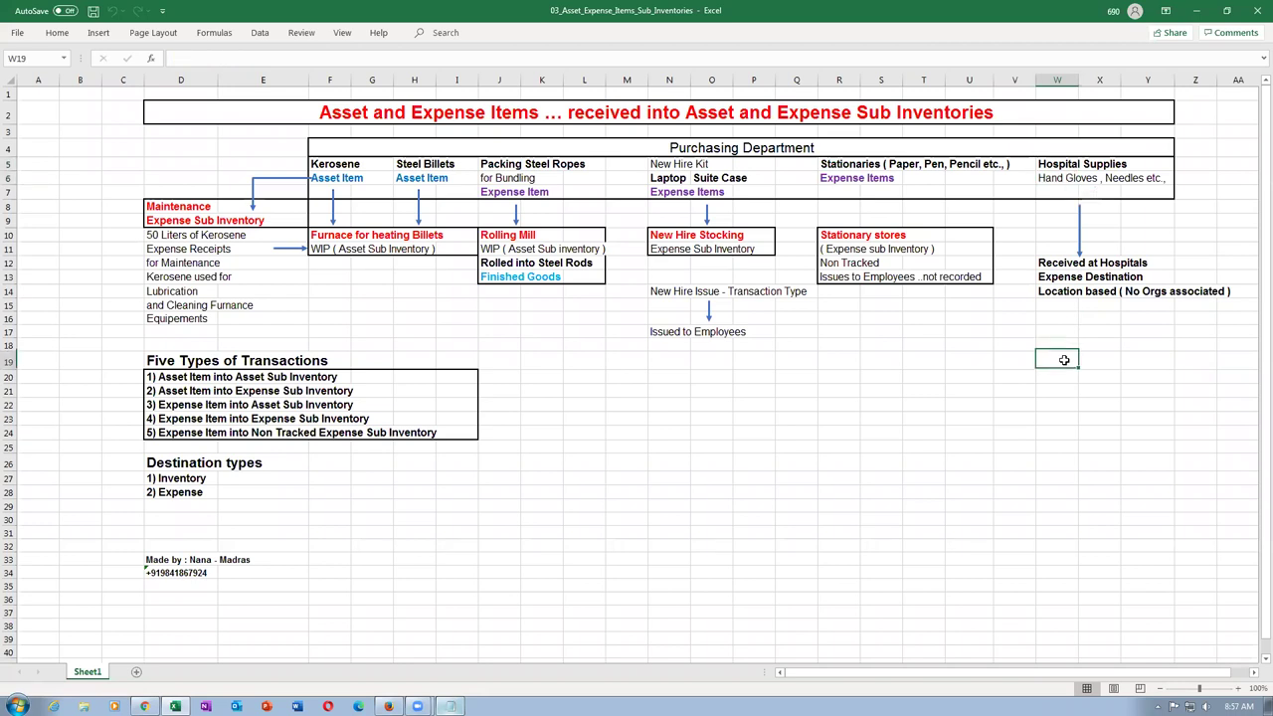
pyautogui.moveTo(1051, 165); pyautogui.dragTo(1057, 178)
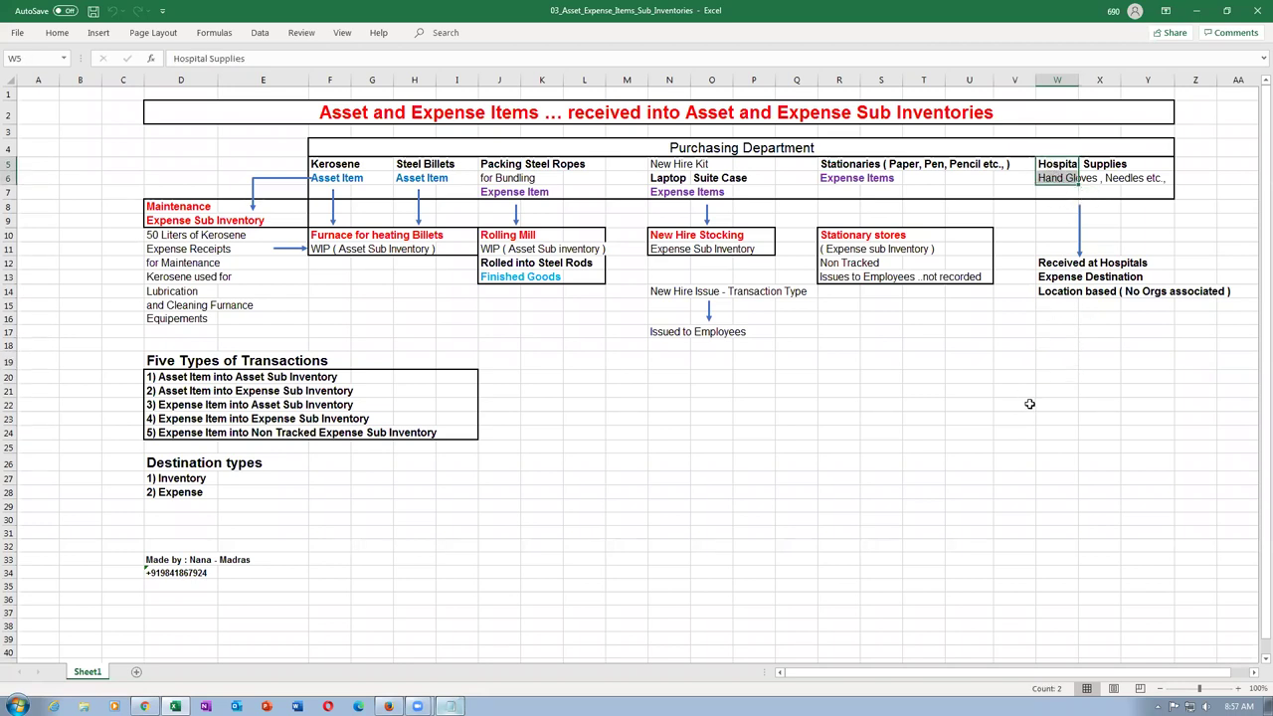
pyautogui.click(1030, 404)
pyautogui.click(1048, 166)
pyautogui.click(1047, 177)
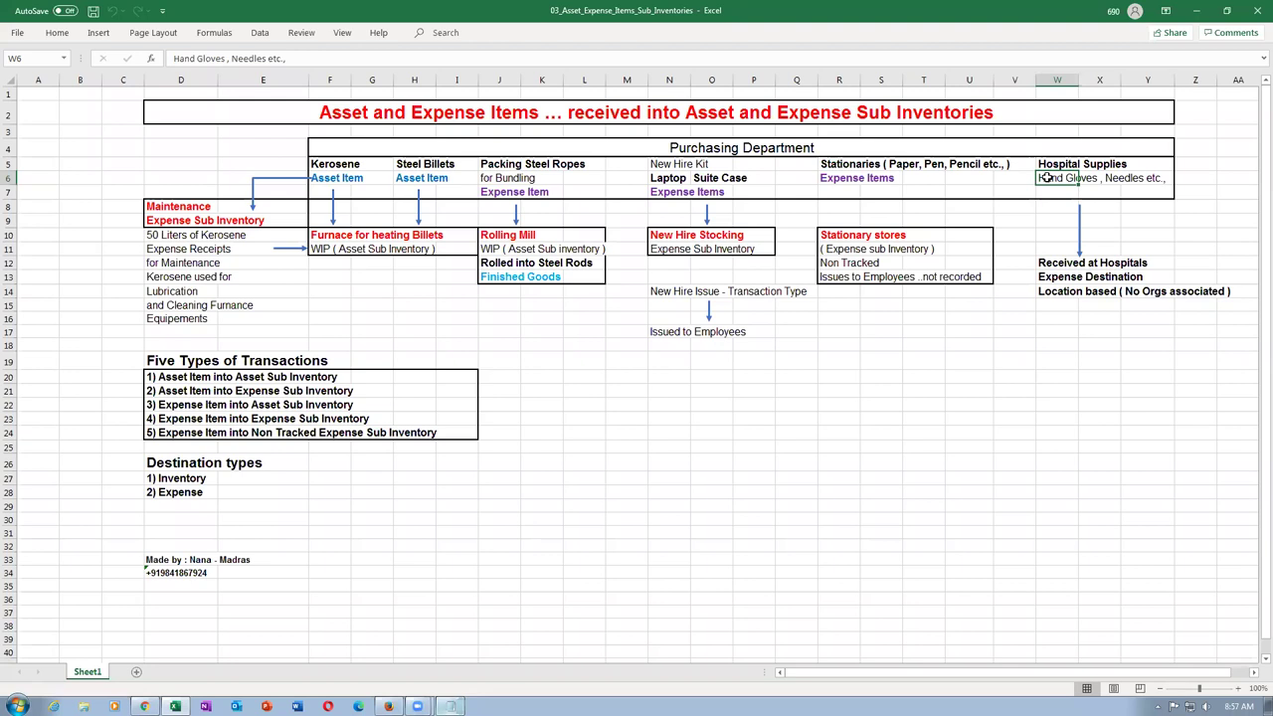
pyautogui.moveTo(1046, 177); pyautogui.dragTo(1141, 177)
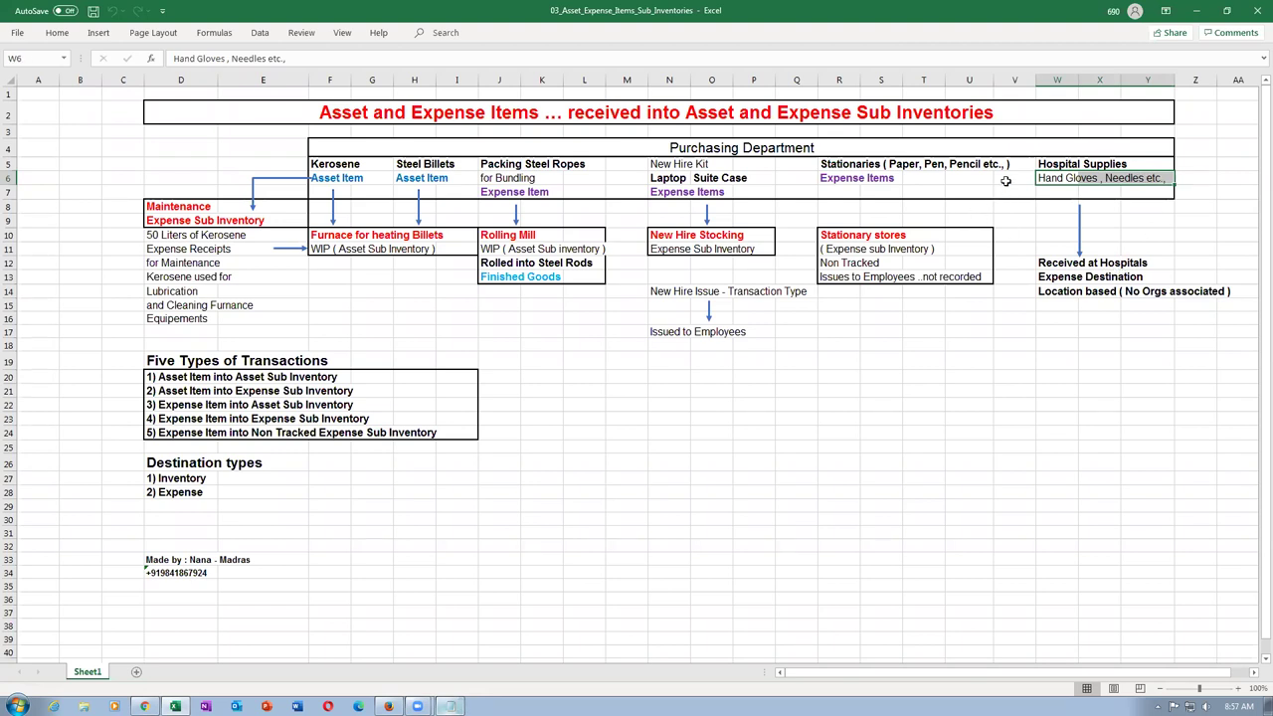
pyautogui.click(1051, 164)
pyautogui.moveTo(1052, 164); pyautogui.dragTo(1057, 189)
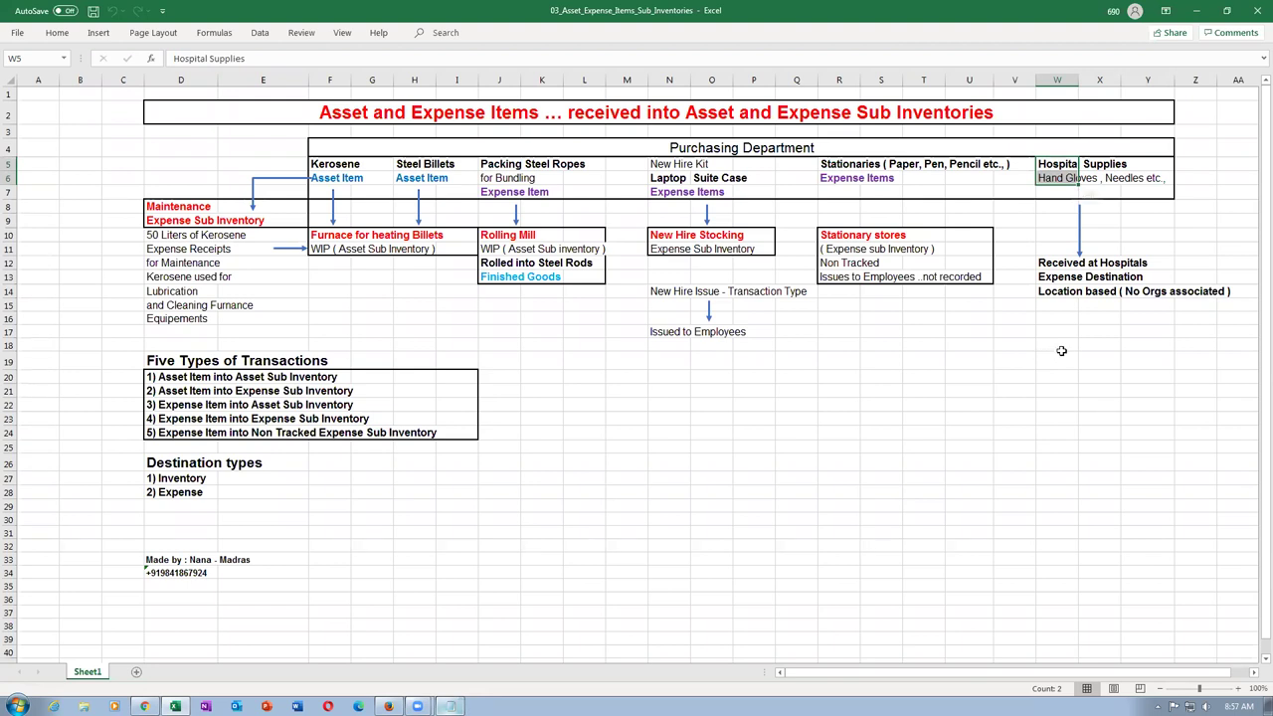
pyautogui.click(1061, 351)
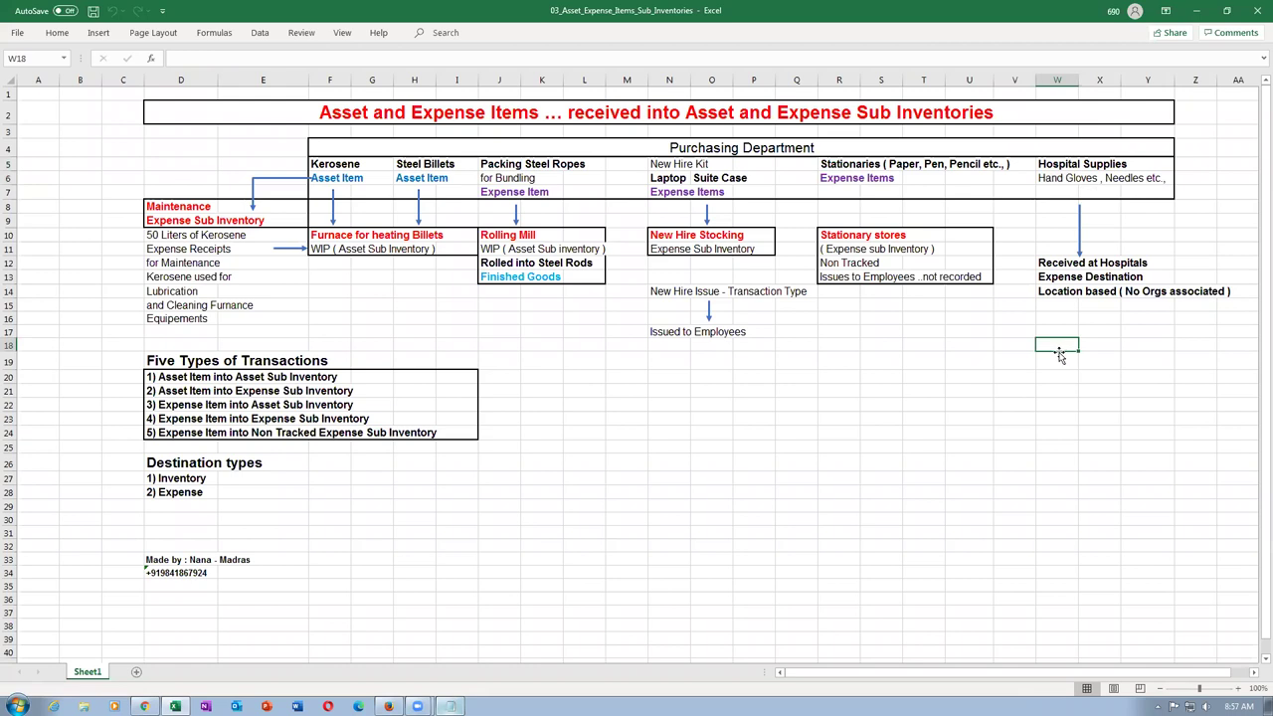
pyautogui.moveTo(1047, 165); pyautogui.dragTo(1051, 173)
# Highlight the Received at Hospitals notes, then return to the purchase order in the browser.
pyautogui.moveTo(1047, 264); pyautogui.dragTo(1231, 292)
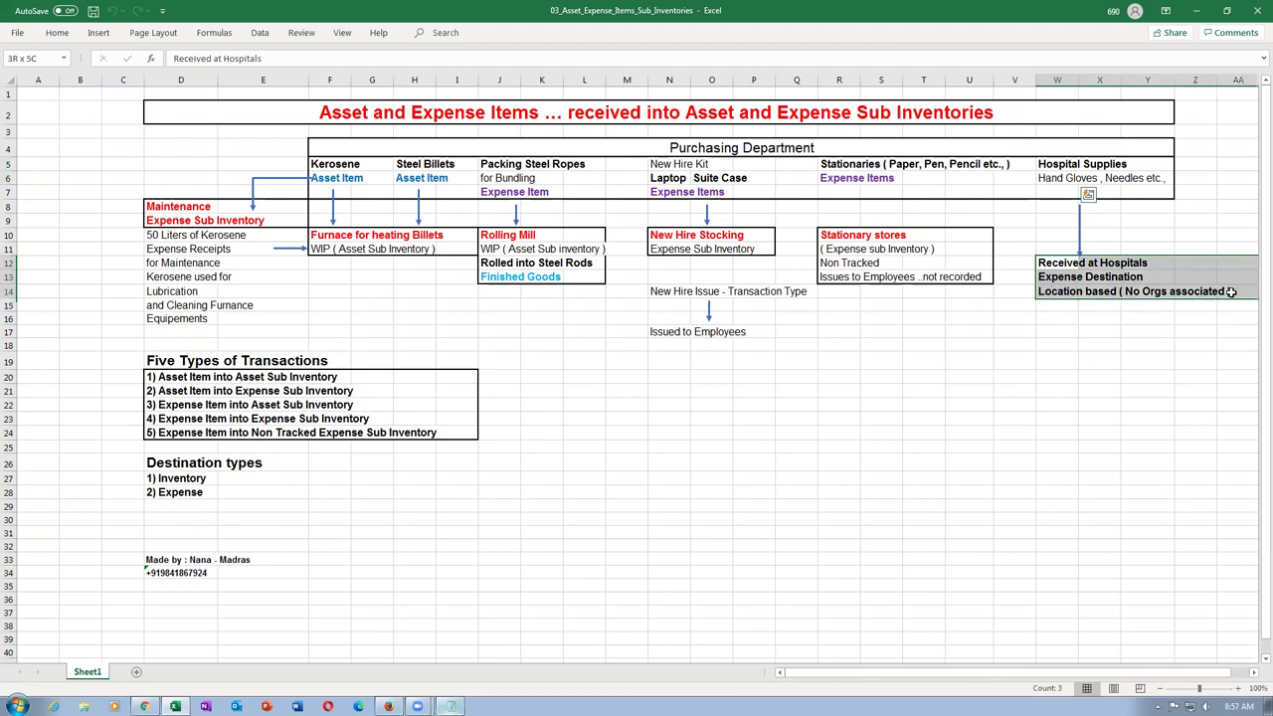
pyautogui.click(1104, 392)
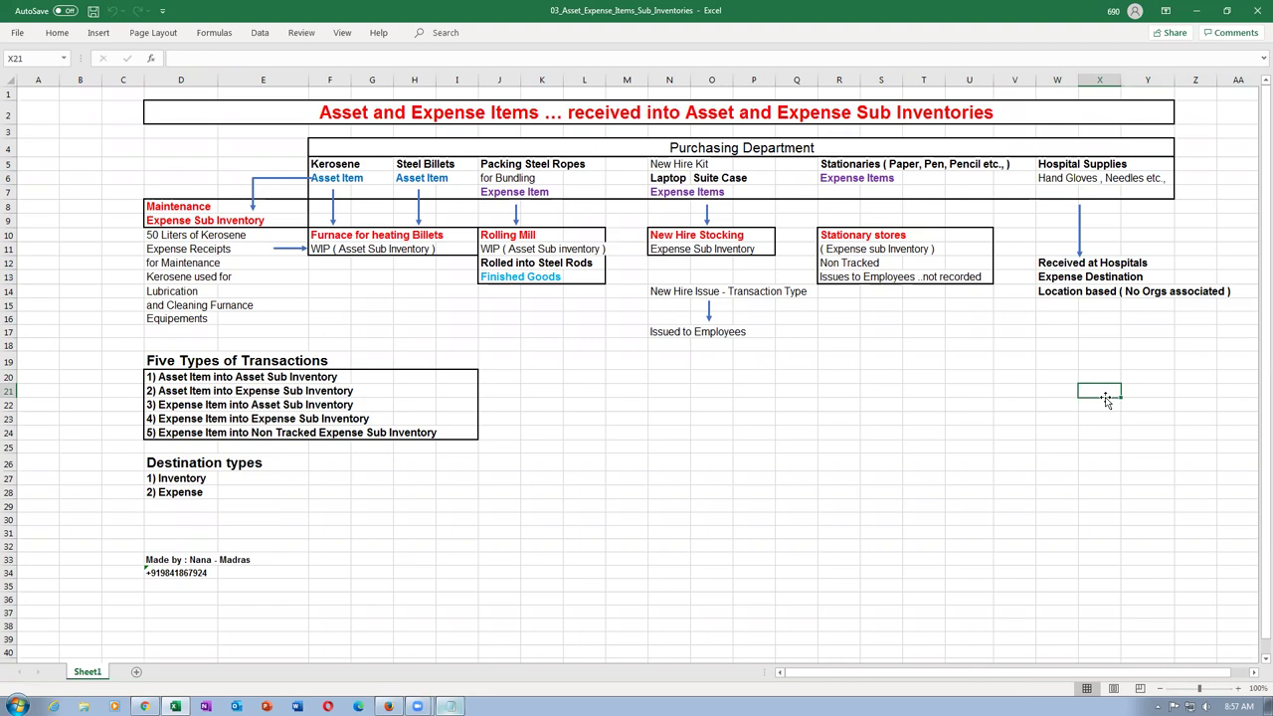
pyautogui.moveTo(1042, 265); pyautogui.dragTo(1223, 291)
pyautogui.click(1099, 361)
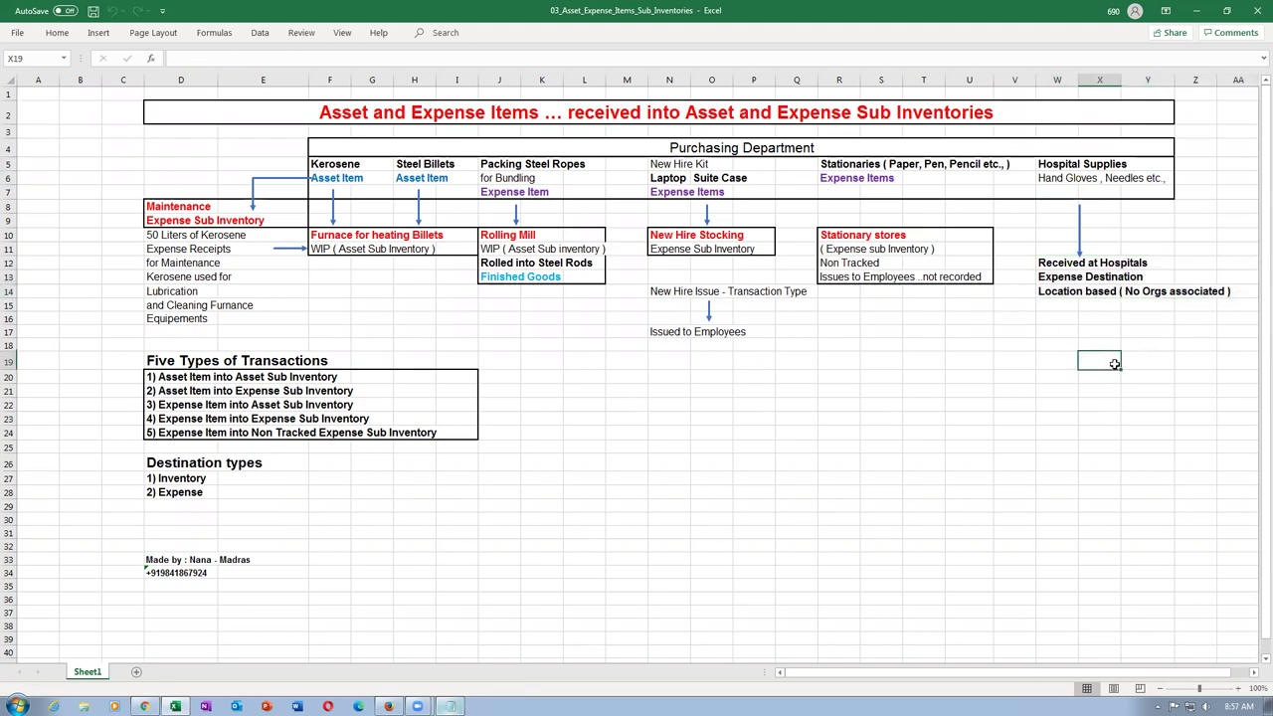
pyautogui.click(1108, 346)
pyautogui.click(1092, 322)
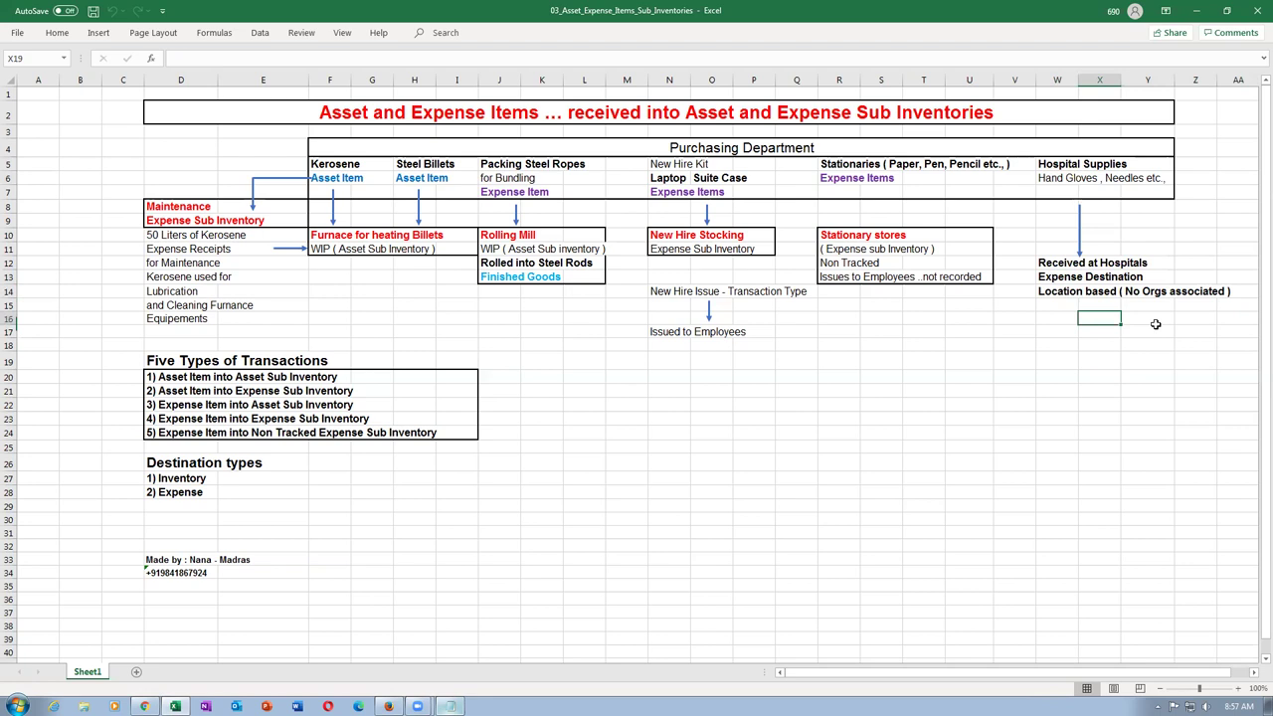
pyautogui.click(1154, 322)
pyautogui.click(1183, 320)
pyautogui.click(1144, 318)
pyautogui.click(1095, 321)
pyautogui.click(1064, 346)
pyautogui.hotkey('alt', 'Tab')
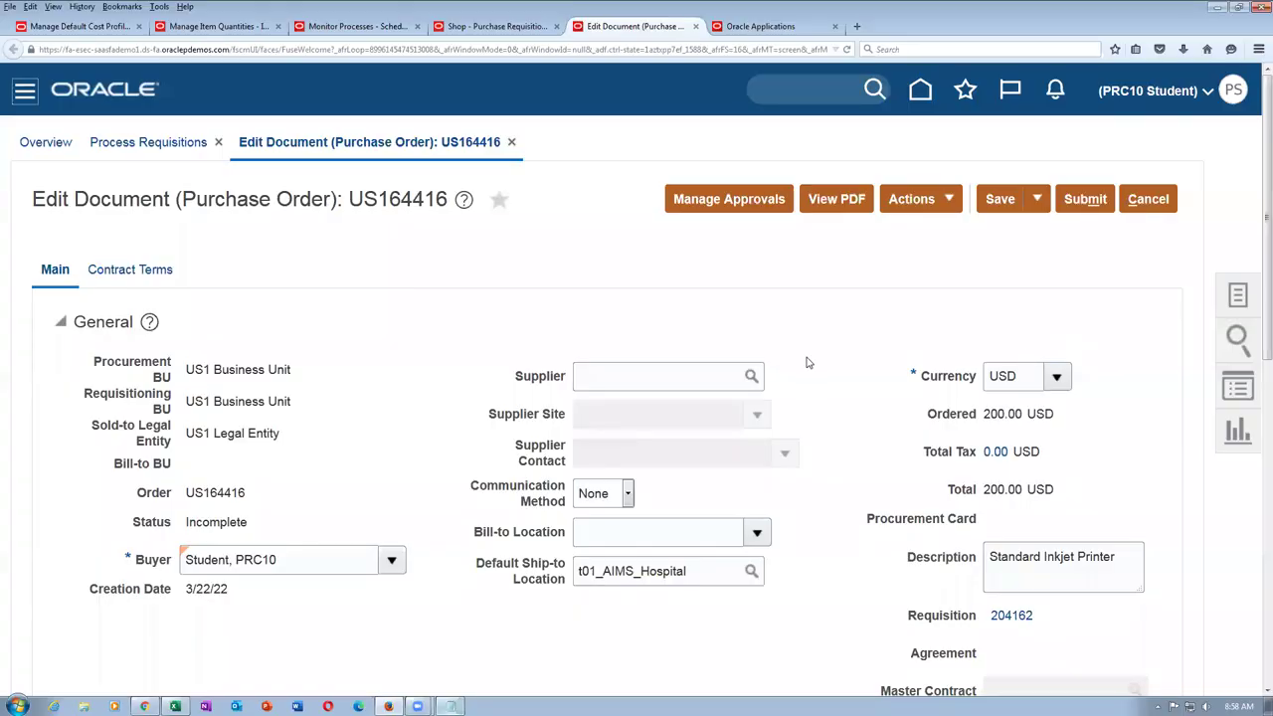
# Set the PO supplier to ABC Consulting via 'abc con', then return to the Excel notes.
pyautogui.click(604, 379)
pyautogui.write('abc con')
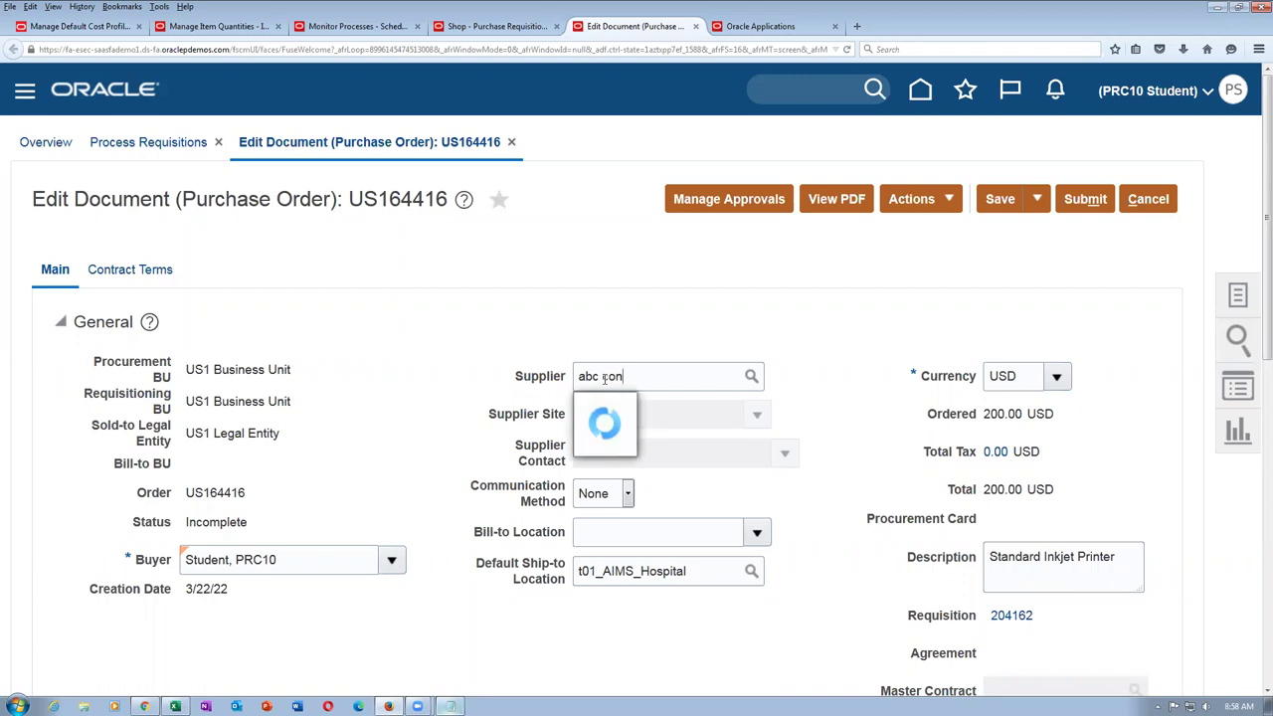
pyautogui.click(623, 409)
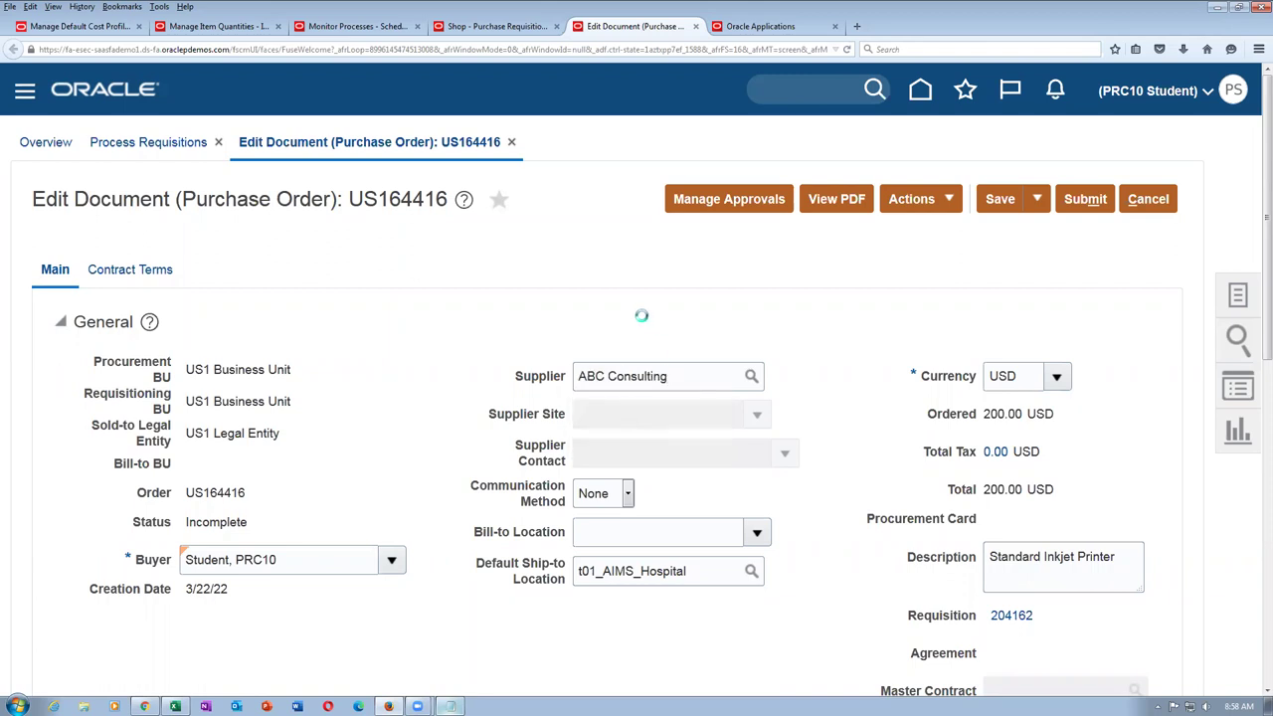
pyautogui.hotkey('alt', 'Tab')
pyautogui.click(1062, 376)
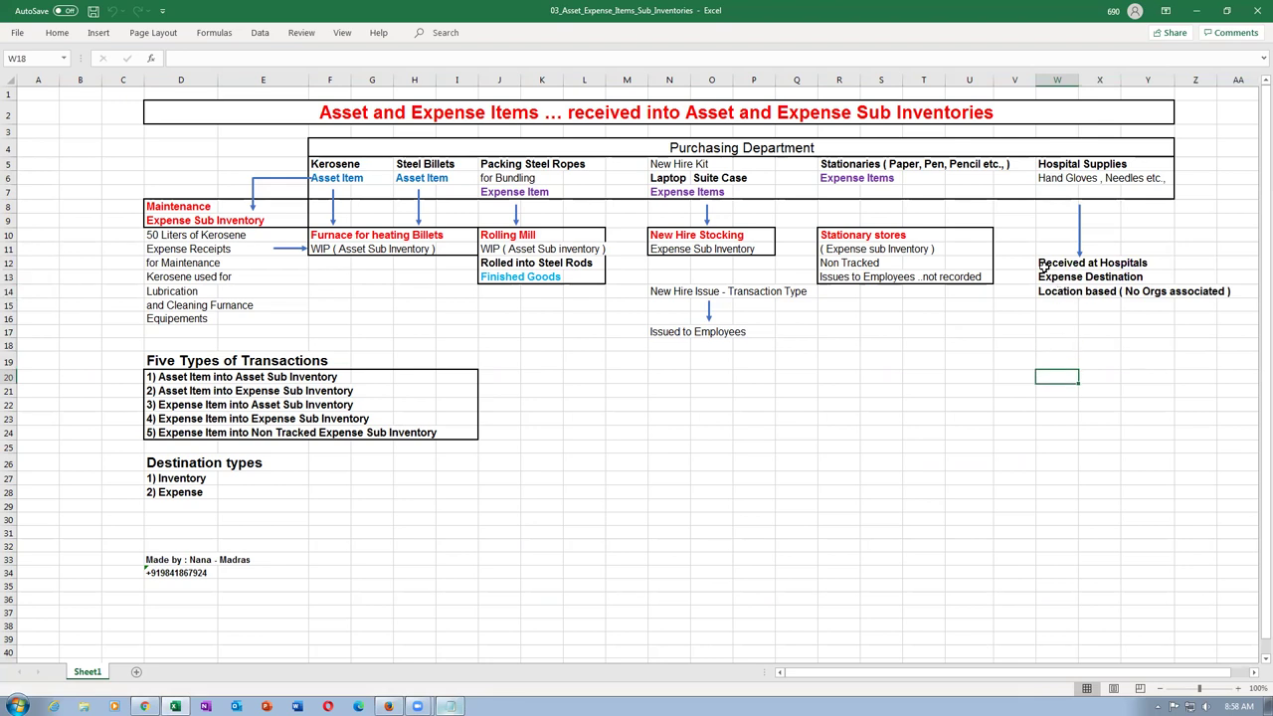
# Highlight the Received at Hospitals notes and the Hospital Supplies heading and items.
pyautogui.moveTo(1043, 263); pyautogui.dragTo(1047, 283)
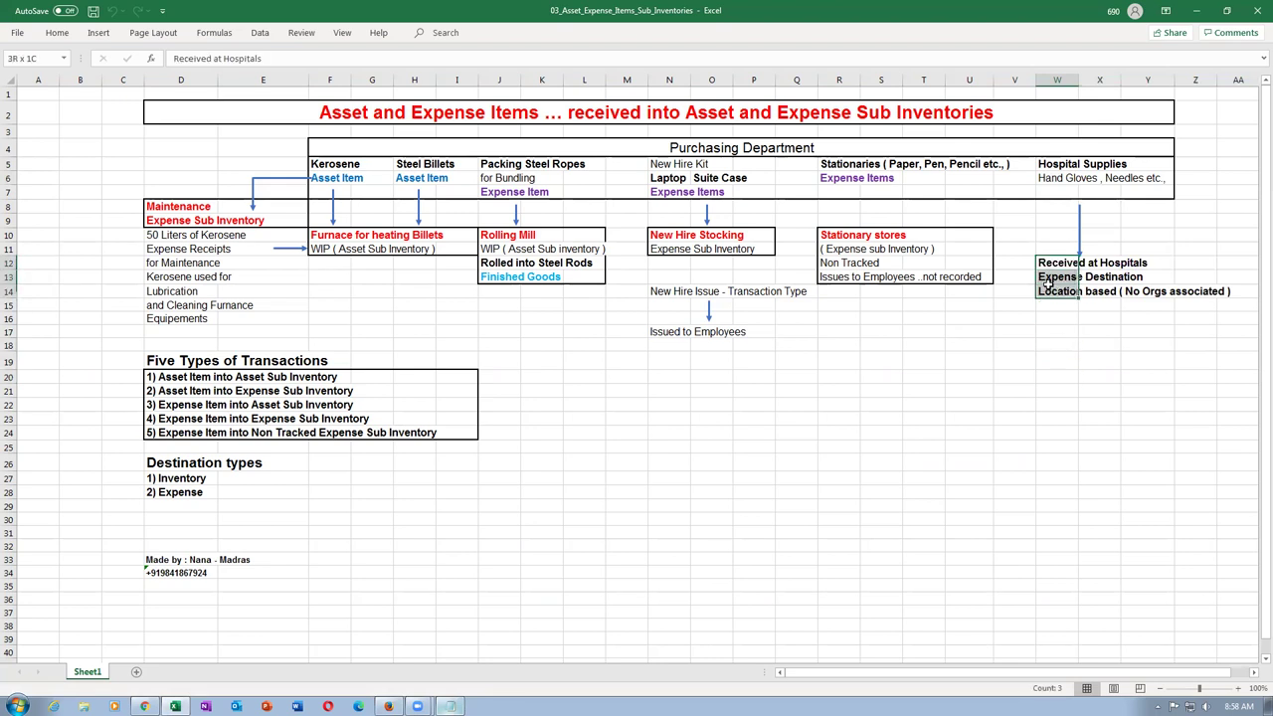
pyautogui.click(1049, 359)
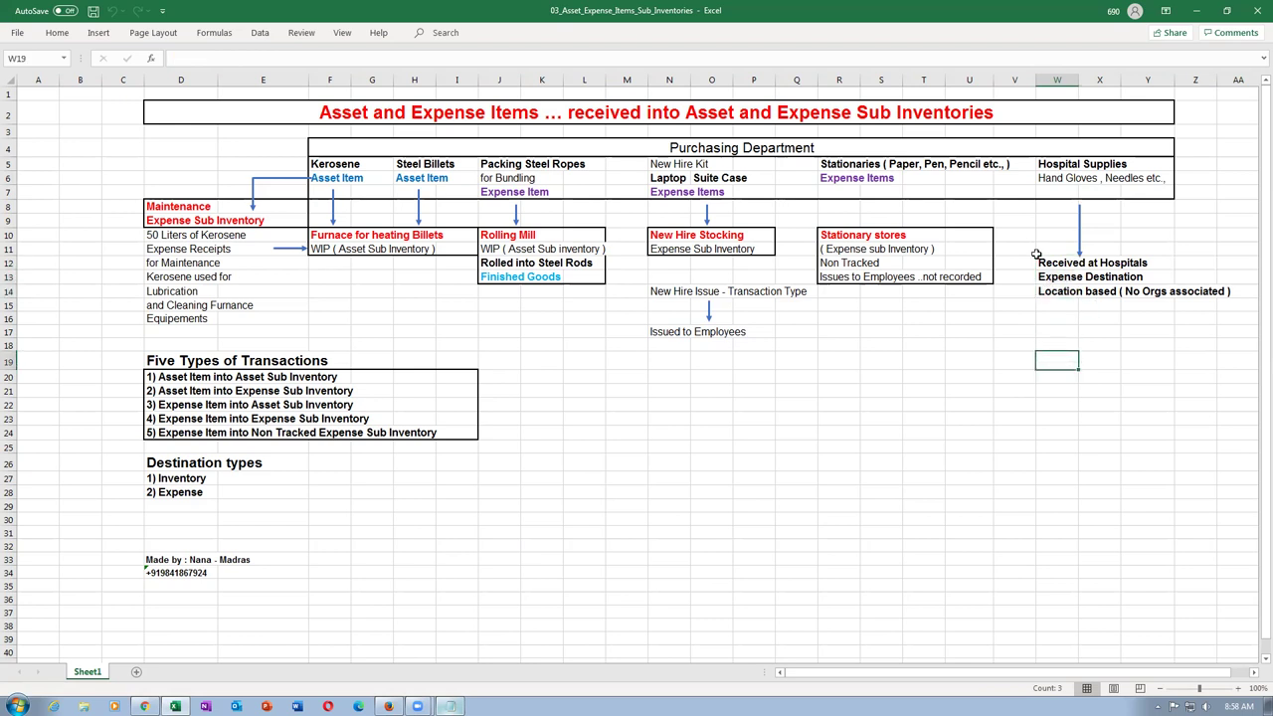
pyautogui.moveTo(1037, 170); pyautogui.dragTo(1058, 294)
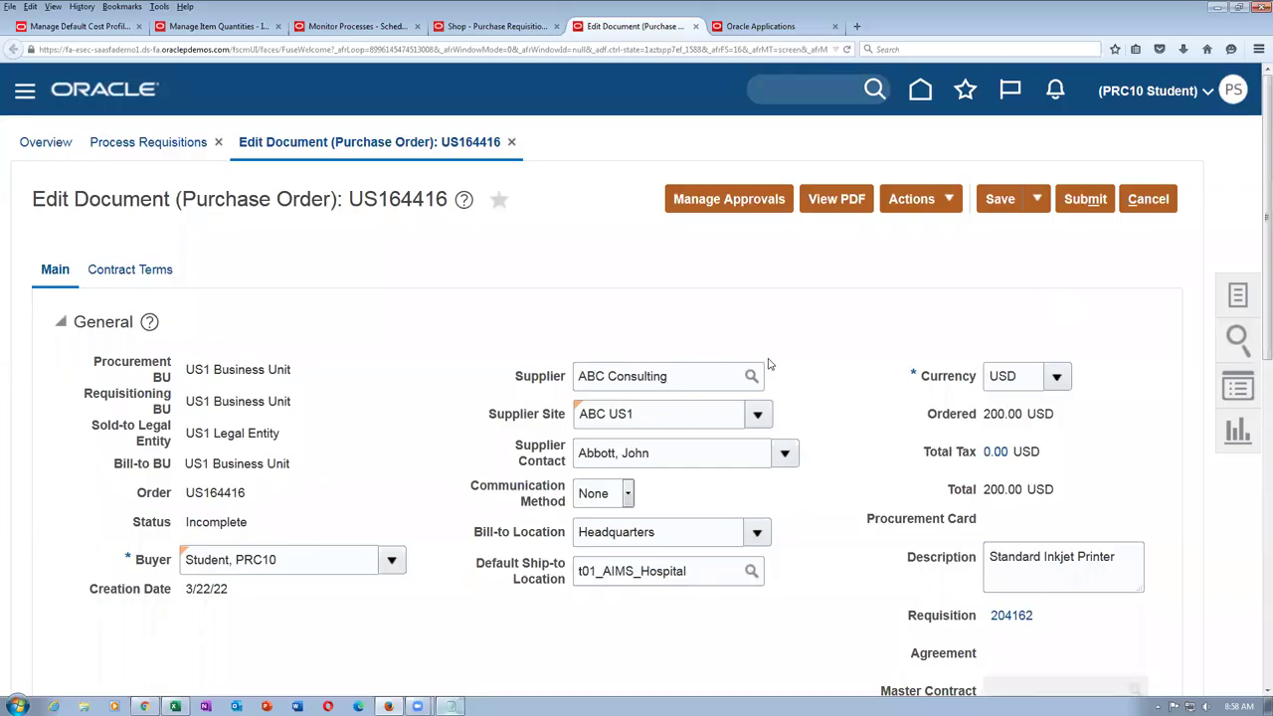
pyautogui.scroll(-10, 761, 368)
# Inspect printer schedule 1's receiving controls, return to the order, and start noting US164416 in Notepad.
pyautogui.scroll(-1, 751, 381)
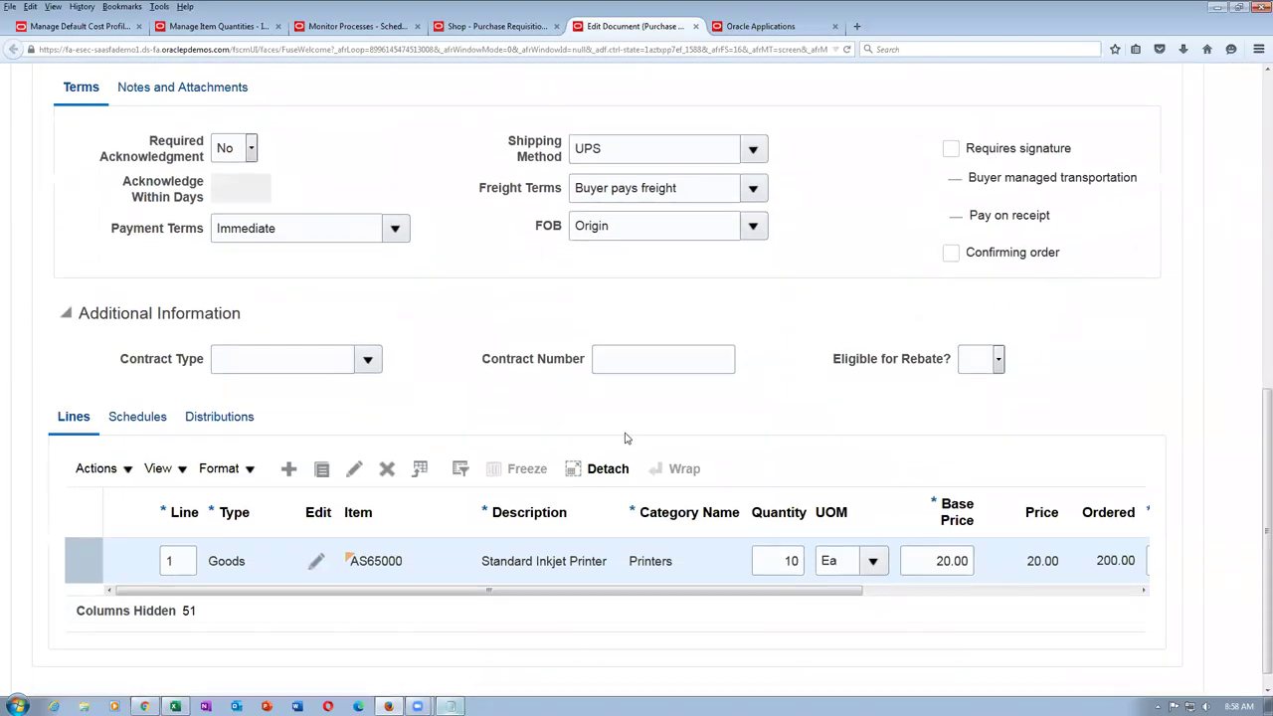
pyautogui.click(136, 420)
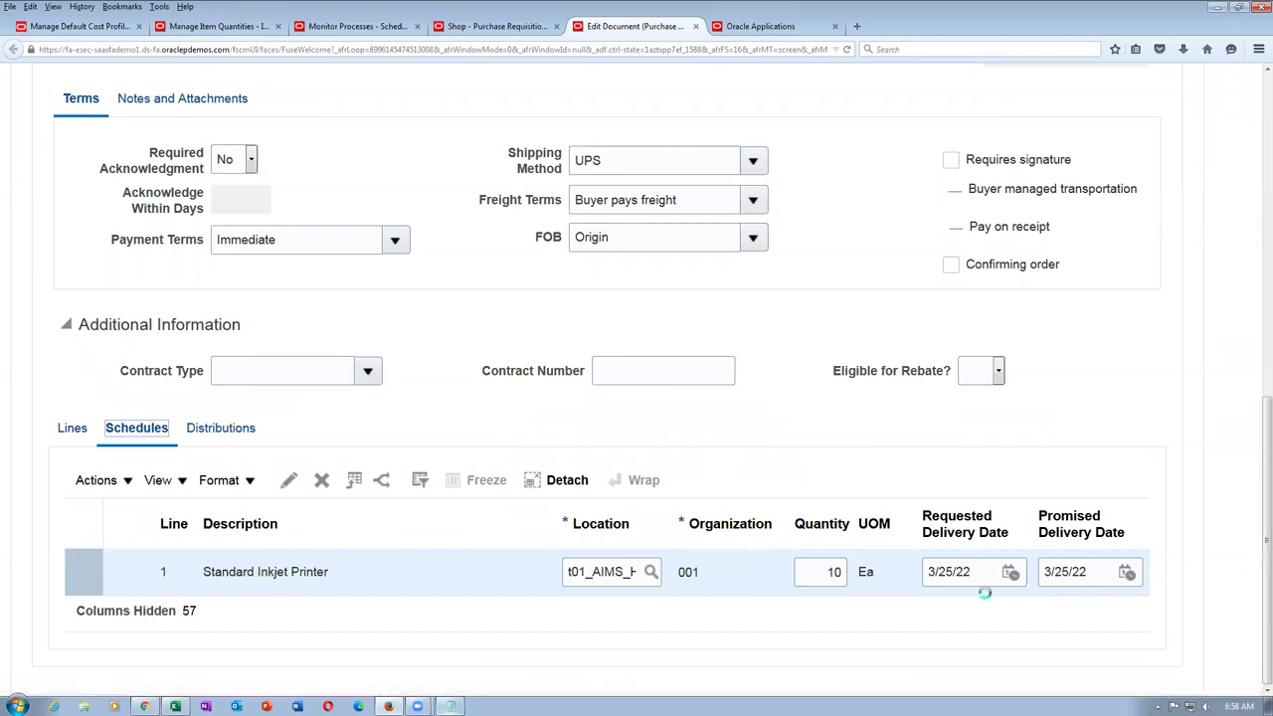
pyautogui.click(71, 577)
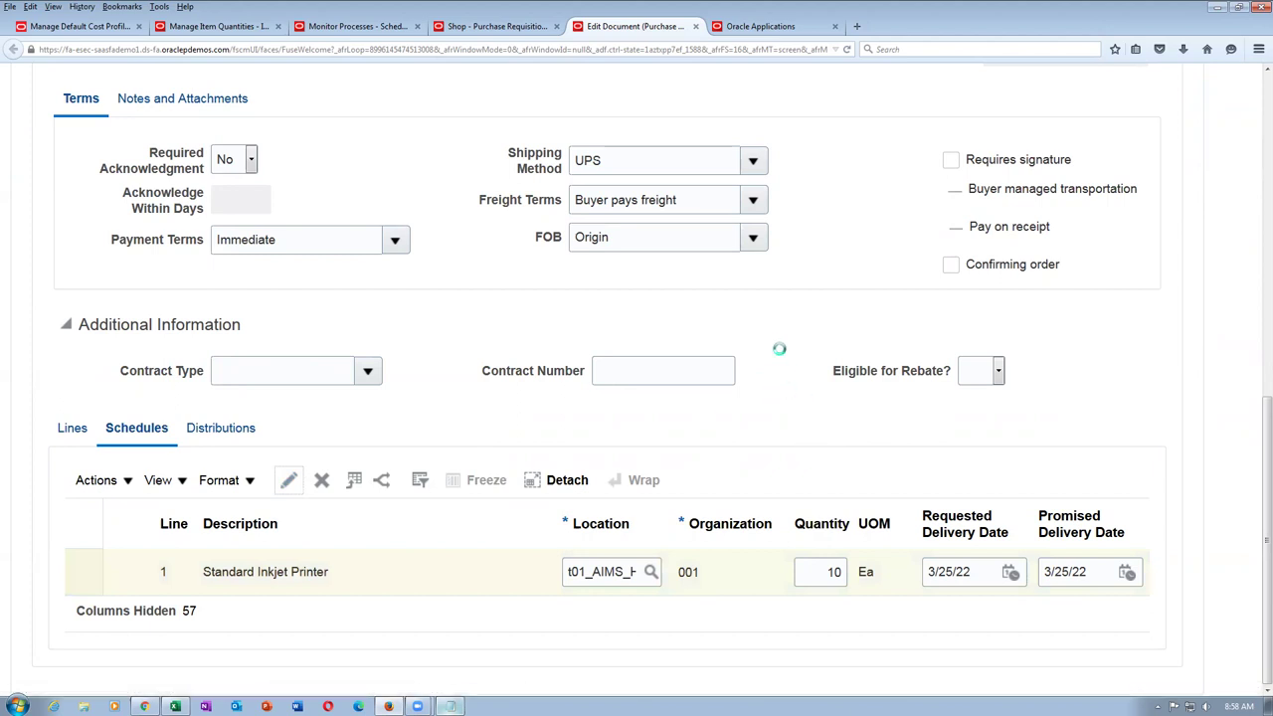
pyautogui.scroll(-3, 897, 412)
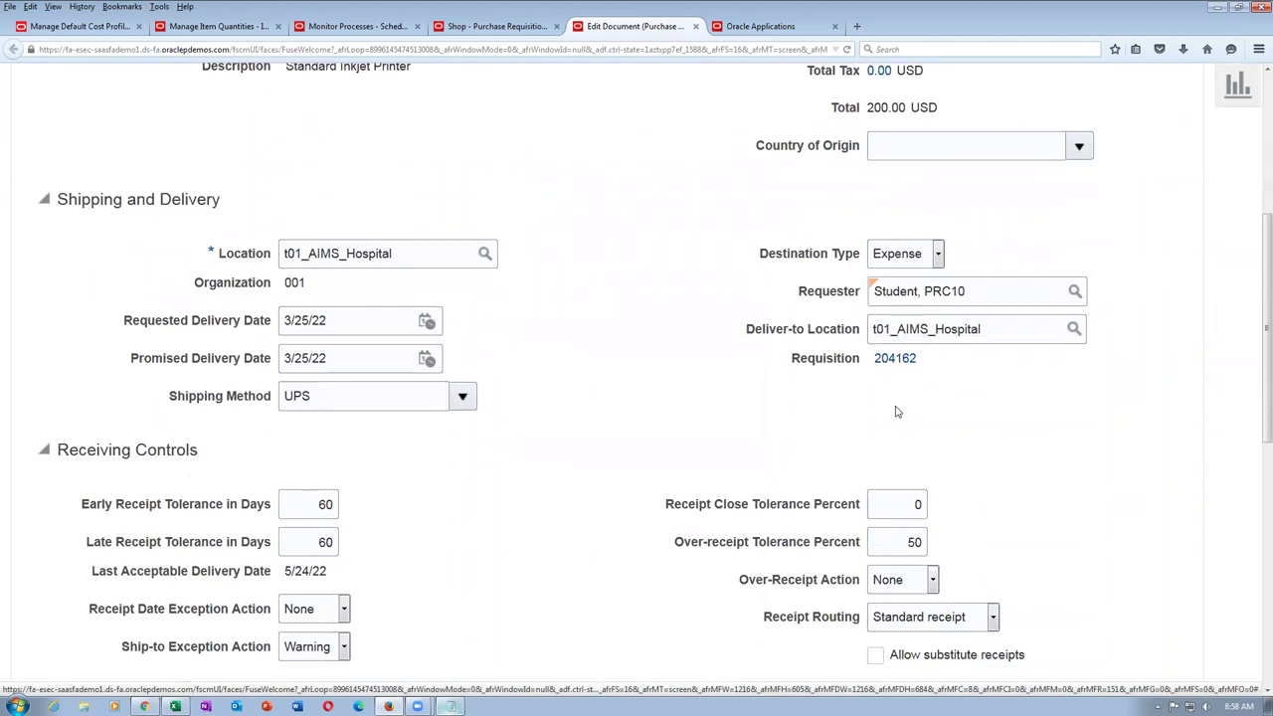
pyautogui.scroll(-1, 953, 378)
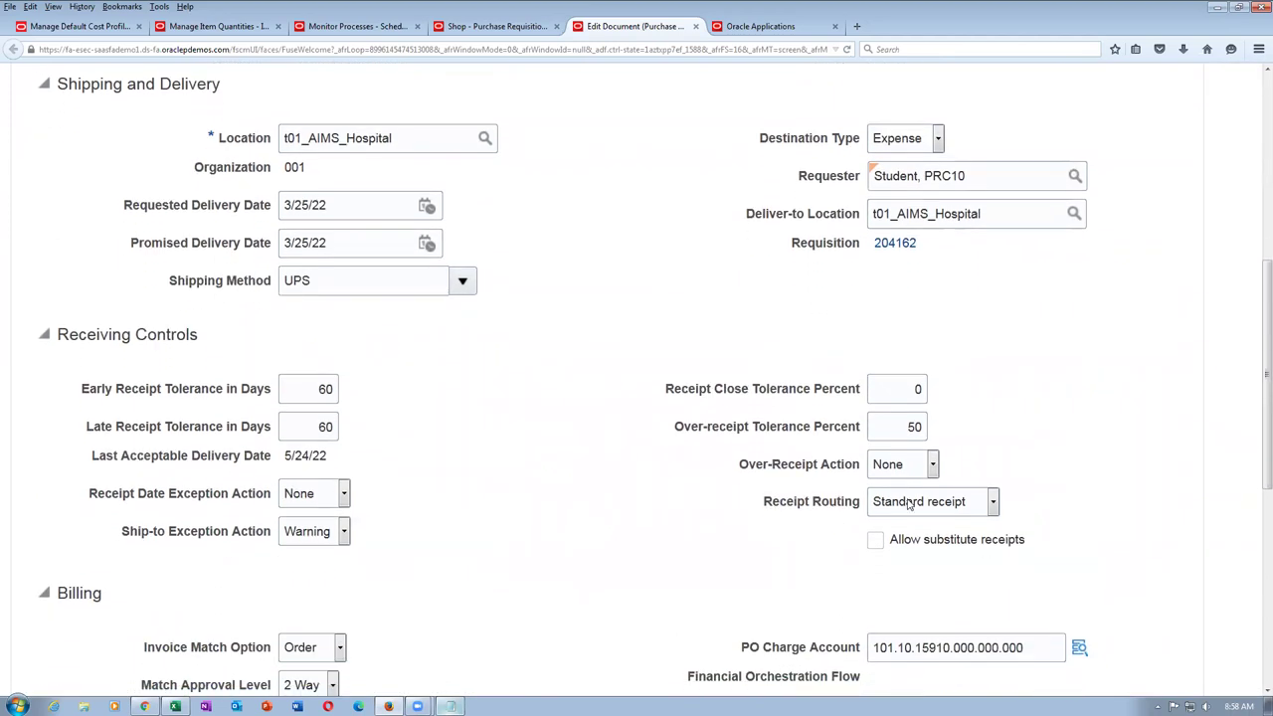
pyautogui.scroll(4, 1094, 413)
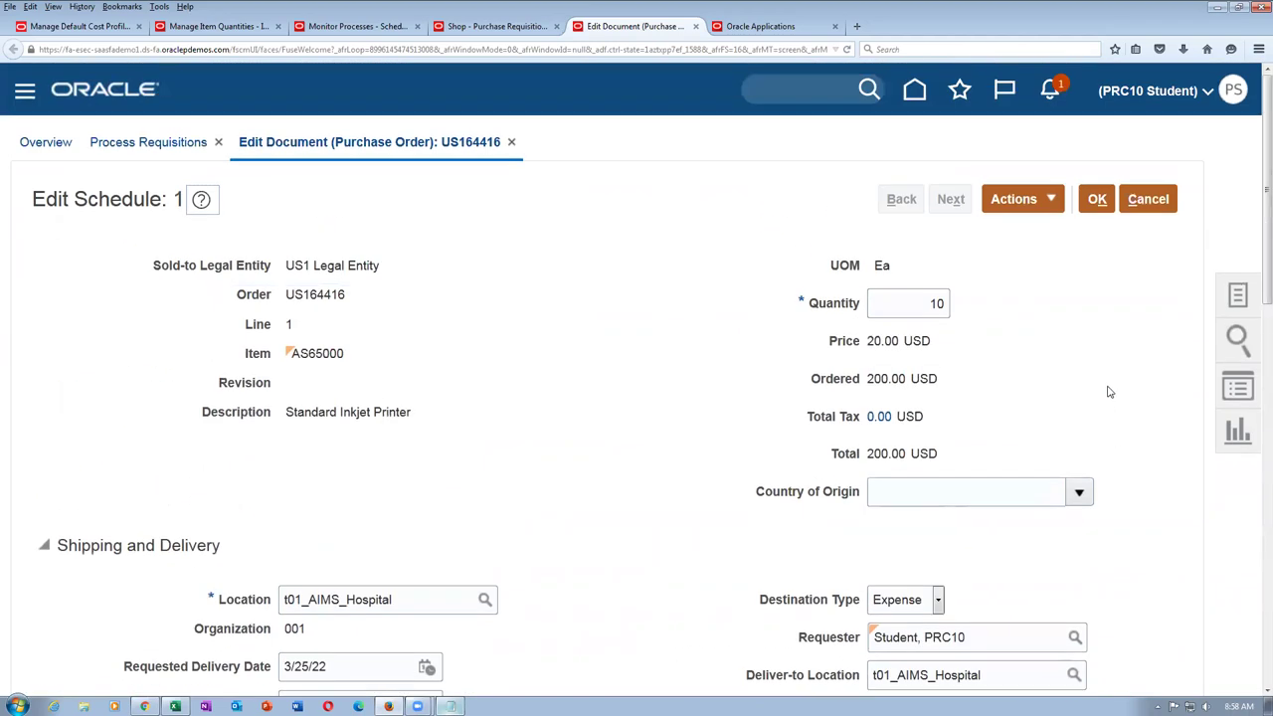
pyautogui.click(1097, 199)
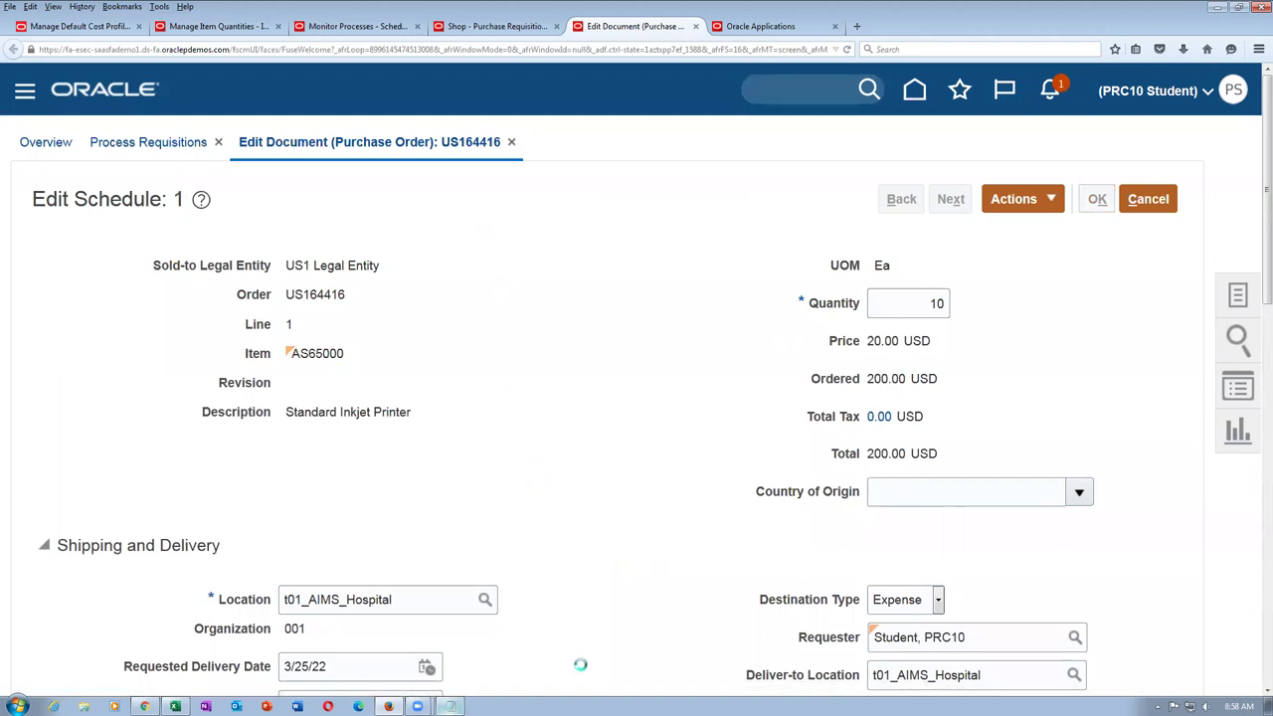
pyautogui.hotkey('alt', 'Tab')
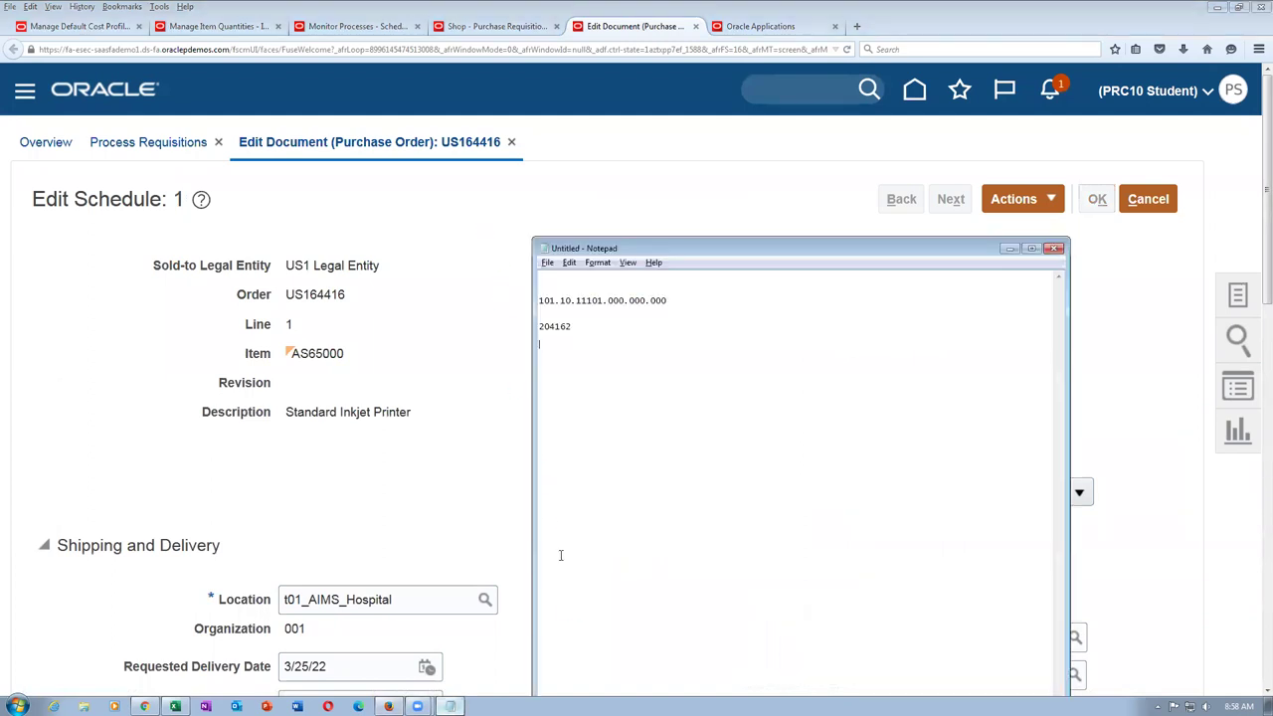
pyautogui.write('U')
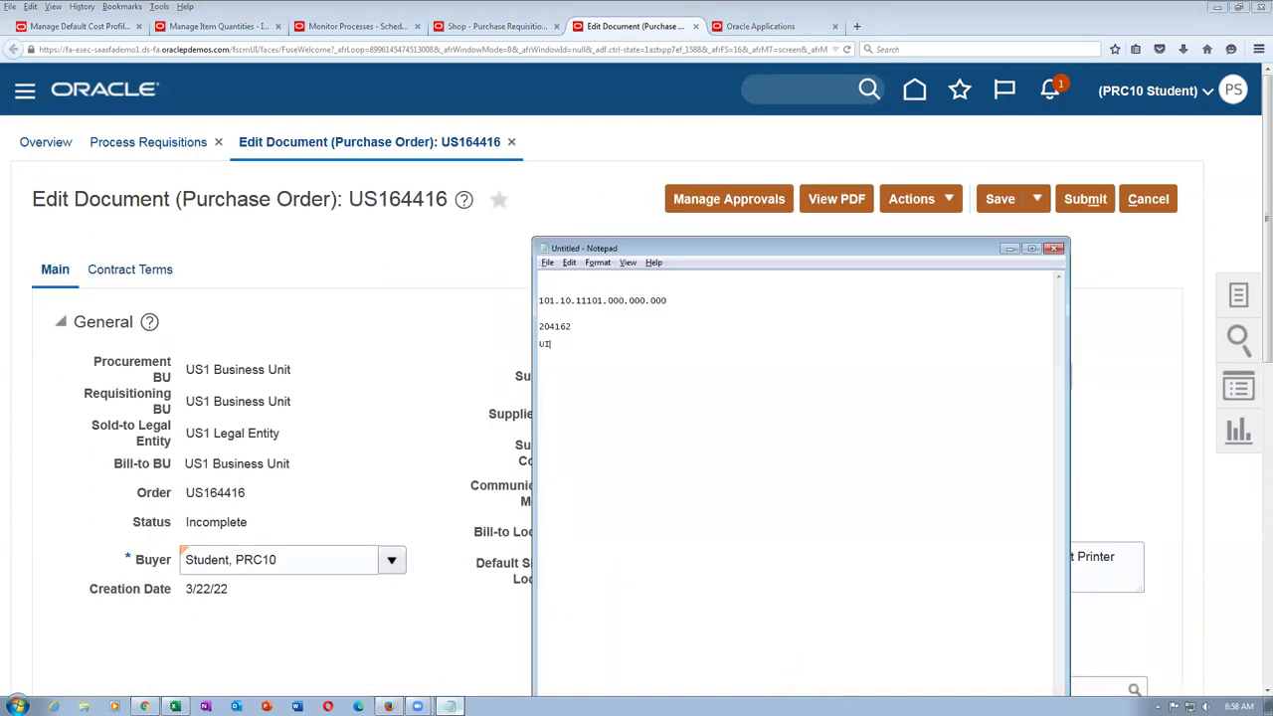
pyautogui.write('S164416')
# Submit purchase order US164416 for approval and acknowledge the confirmation.
pyautogui.click(413, 398)
pyautogui.click(1084, 199)
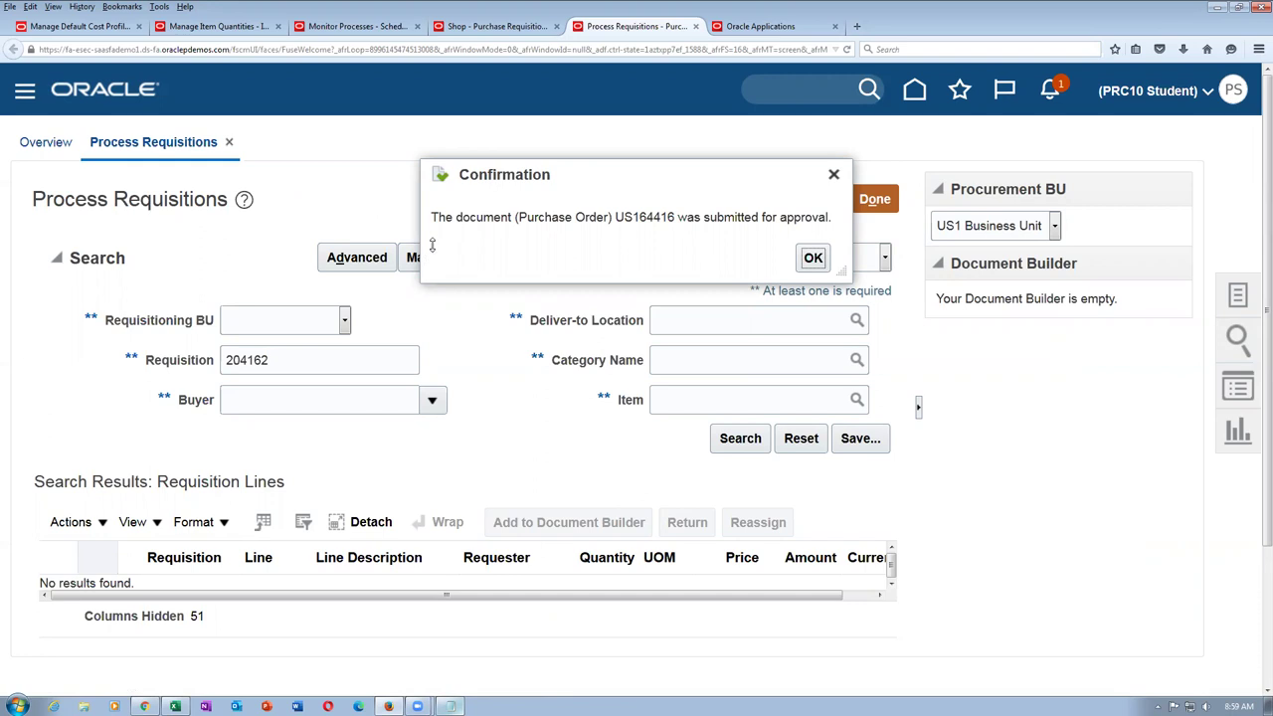
pyautogui.click(812, 258)
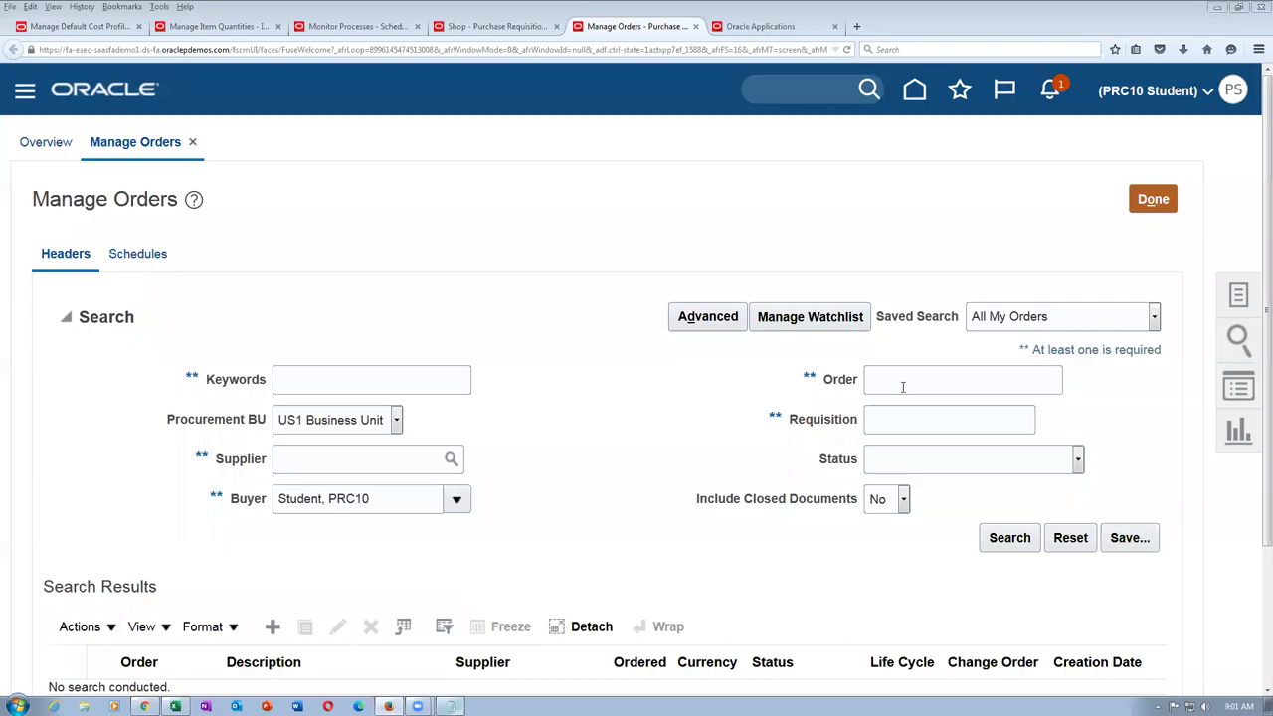
# Search Manage Orders for US164416 copied from the notes, then go to the Applications home page.
pyautogui.click(449, 706)
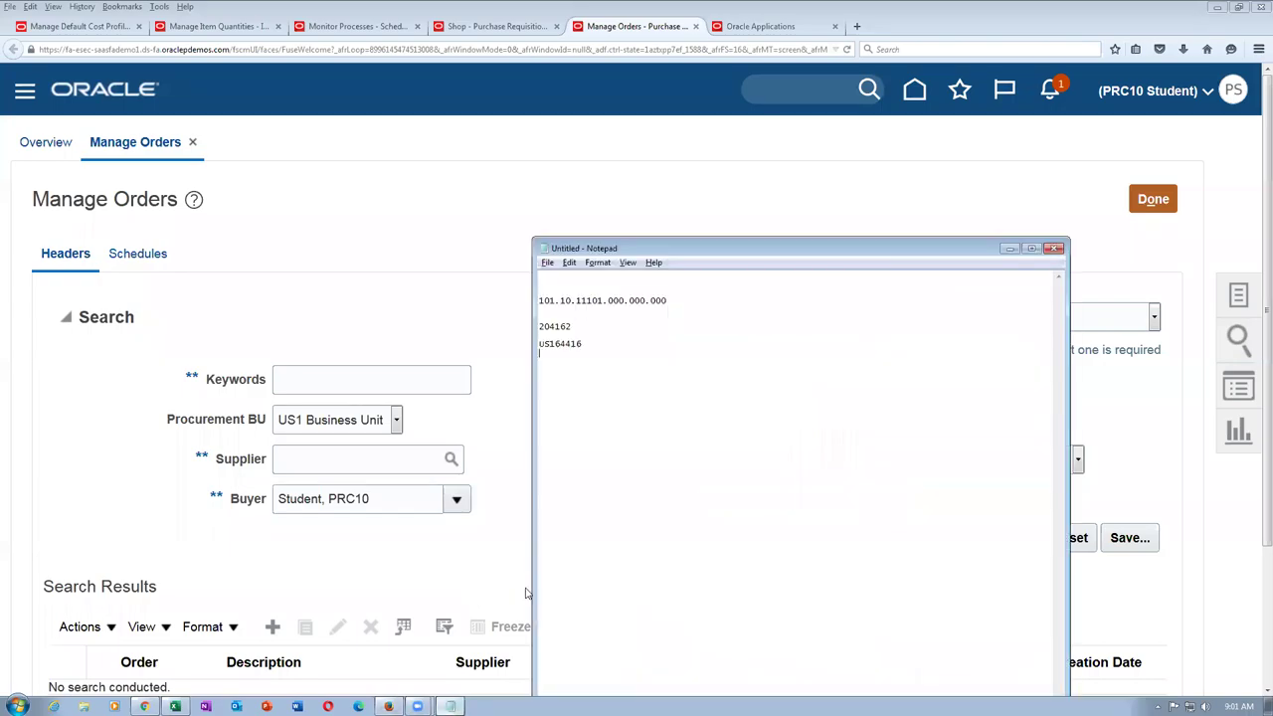
pyautogui.moveTo(539, 343); pyautogui.dragTo(582, 345)
pyautogui.hotkey('ctrl', 'c')
pyautogui.click(404, 221)
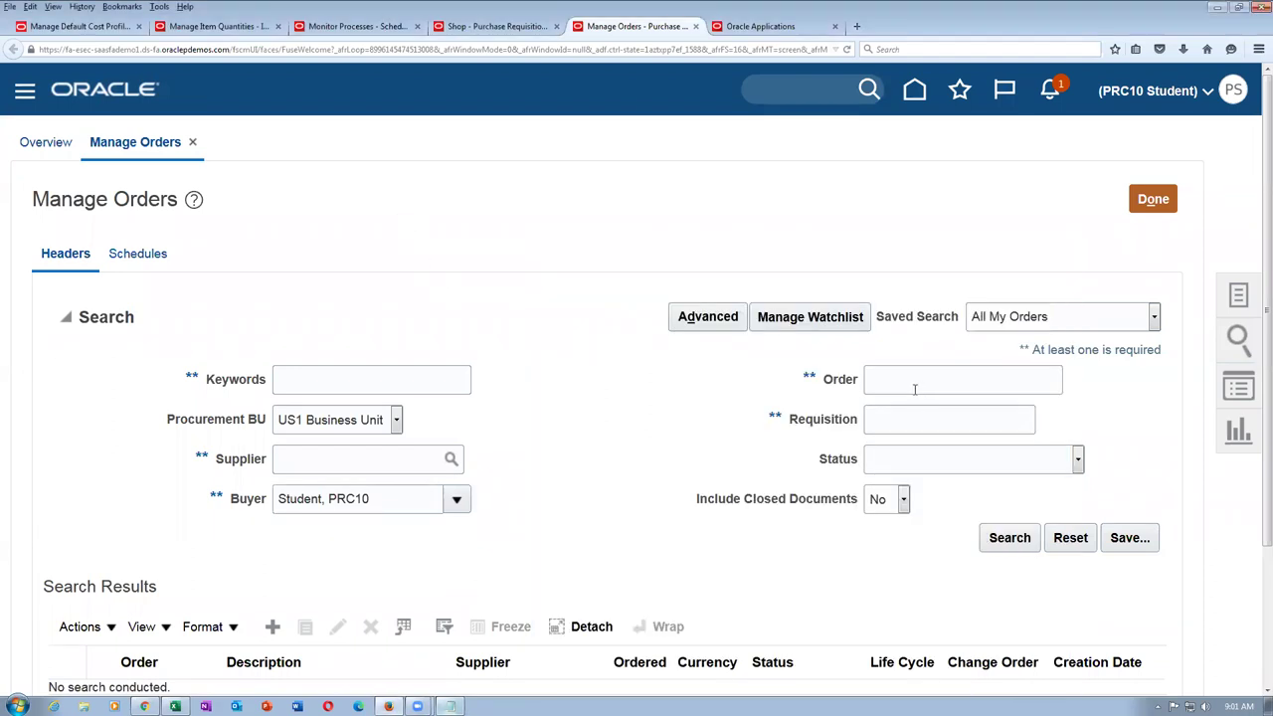
pyautogui.hotkey('ctrl', 'v')
pyautogui.click(997, 545)
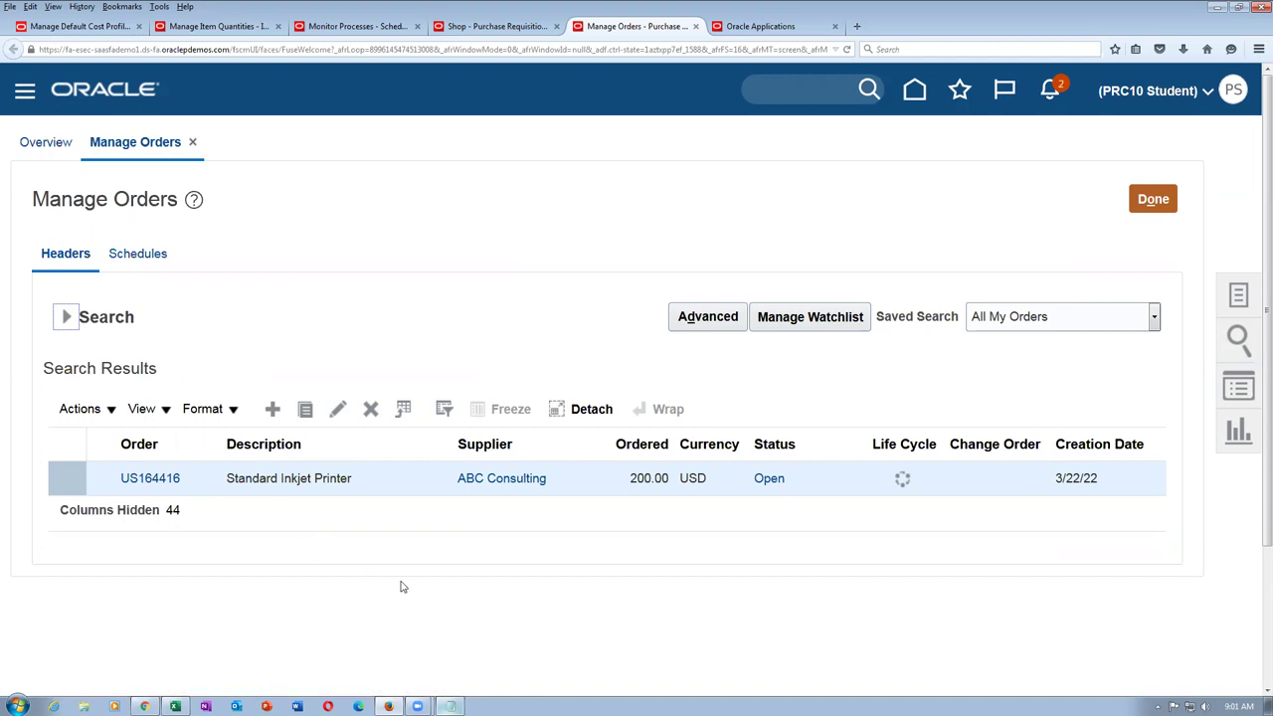
pyautogui.click(768, 30)
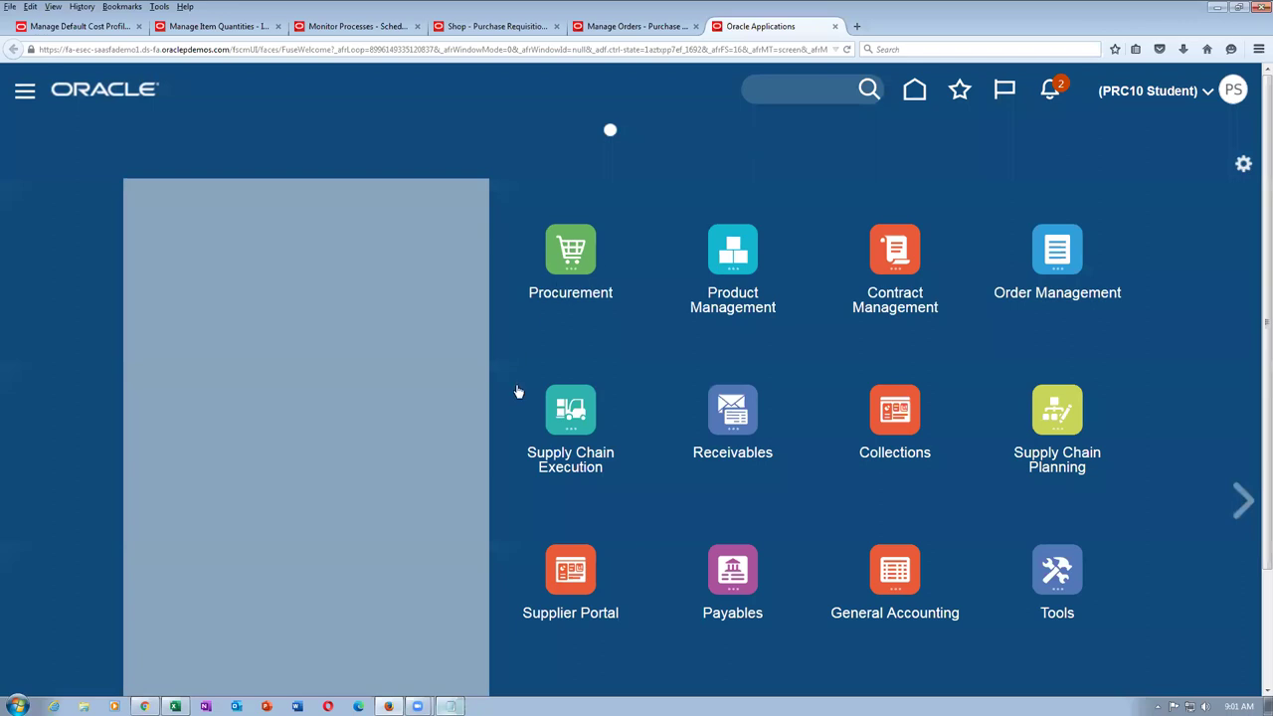
# Expand Procurement on the springboard and launch My Receipts to reach Receive Items.
pyautogui.click(574, 416)
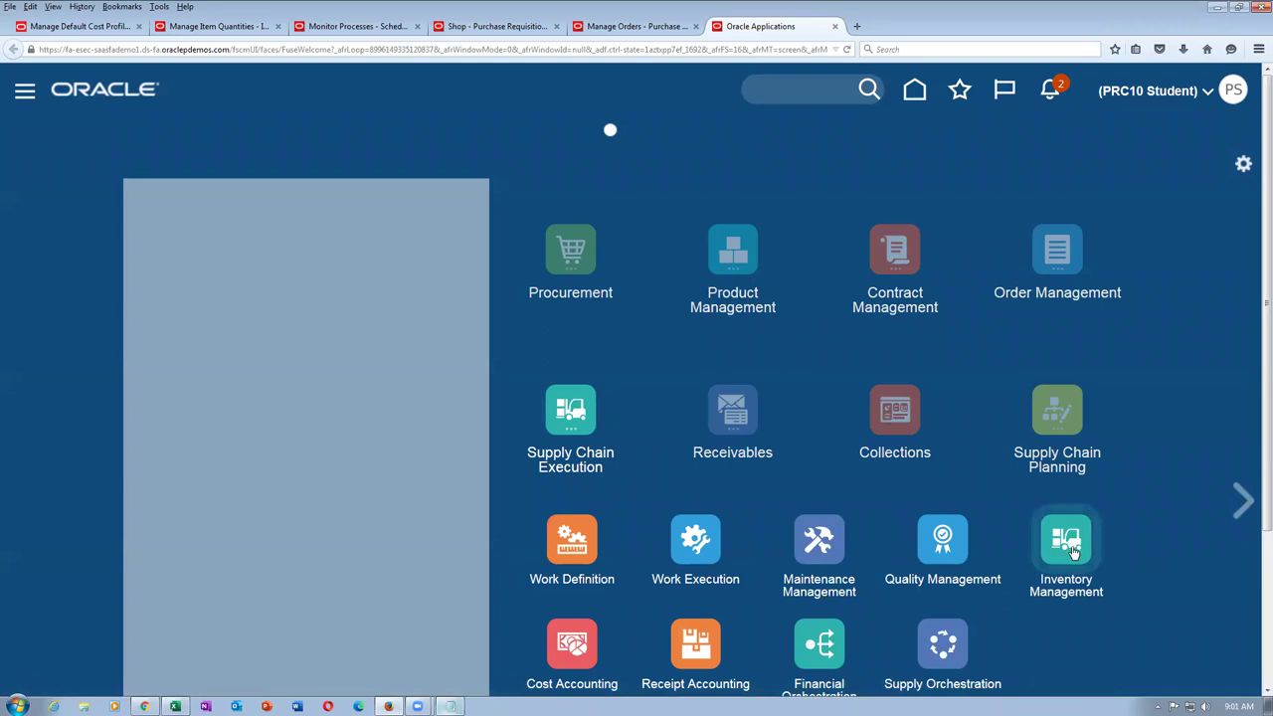
pyautogui.scroll(-2, 1152, 497)
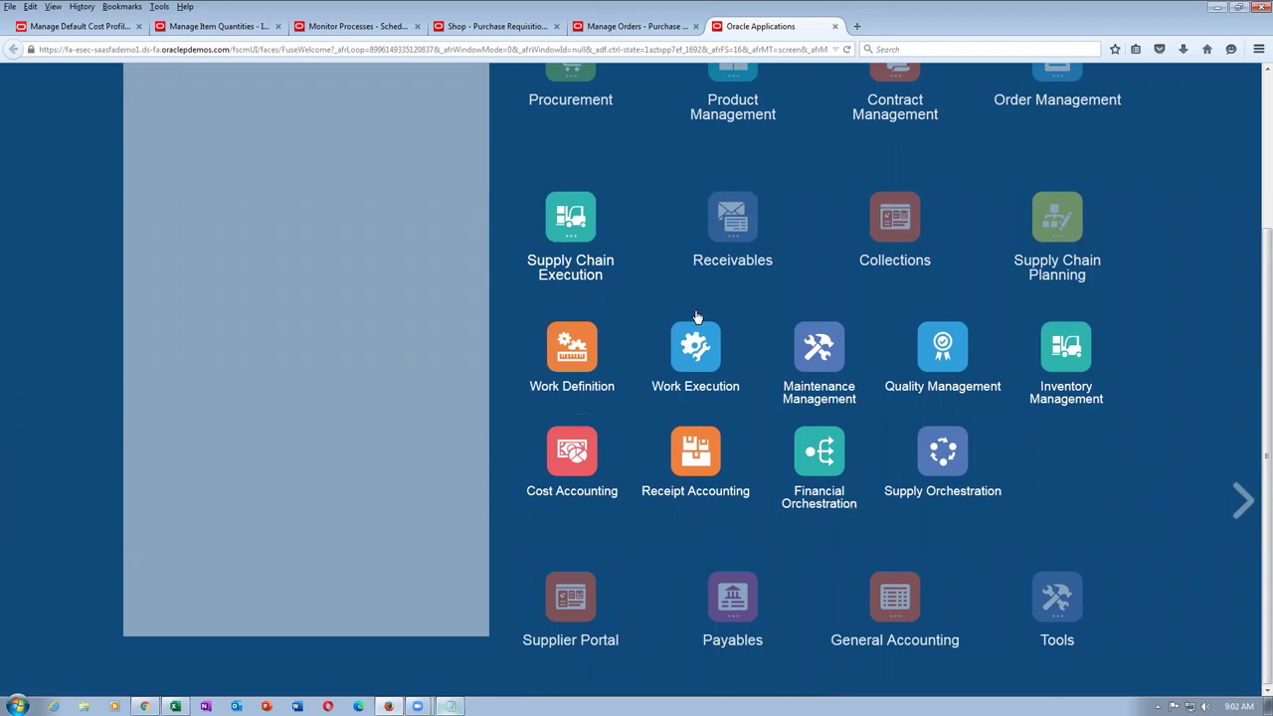
pyautogui.scroll(3, 546, 265)
pyautogui.click(559, 257)
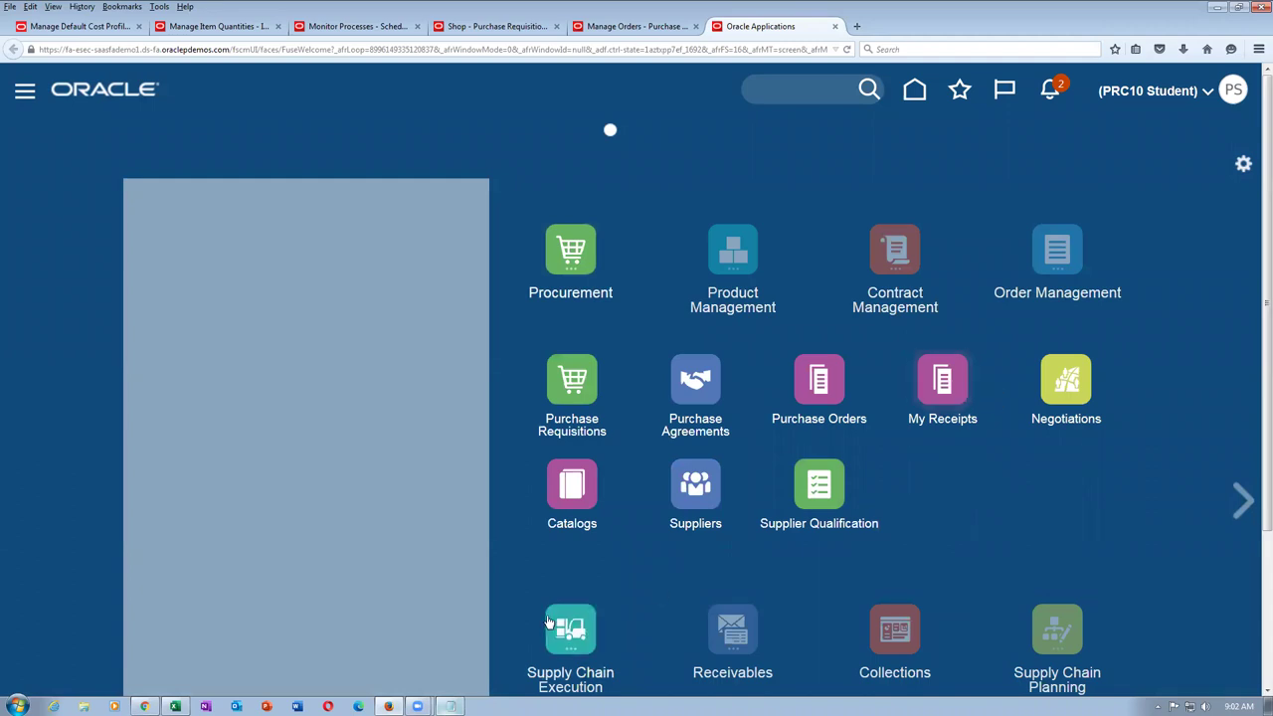
pyautogui.click(945, 383)
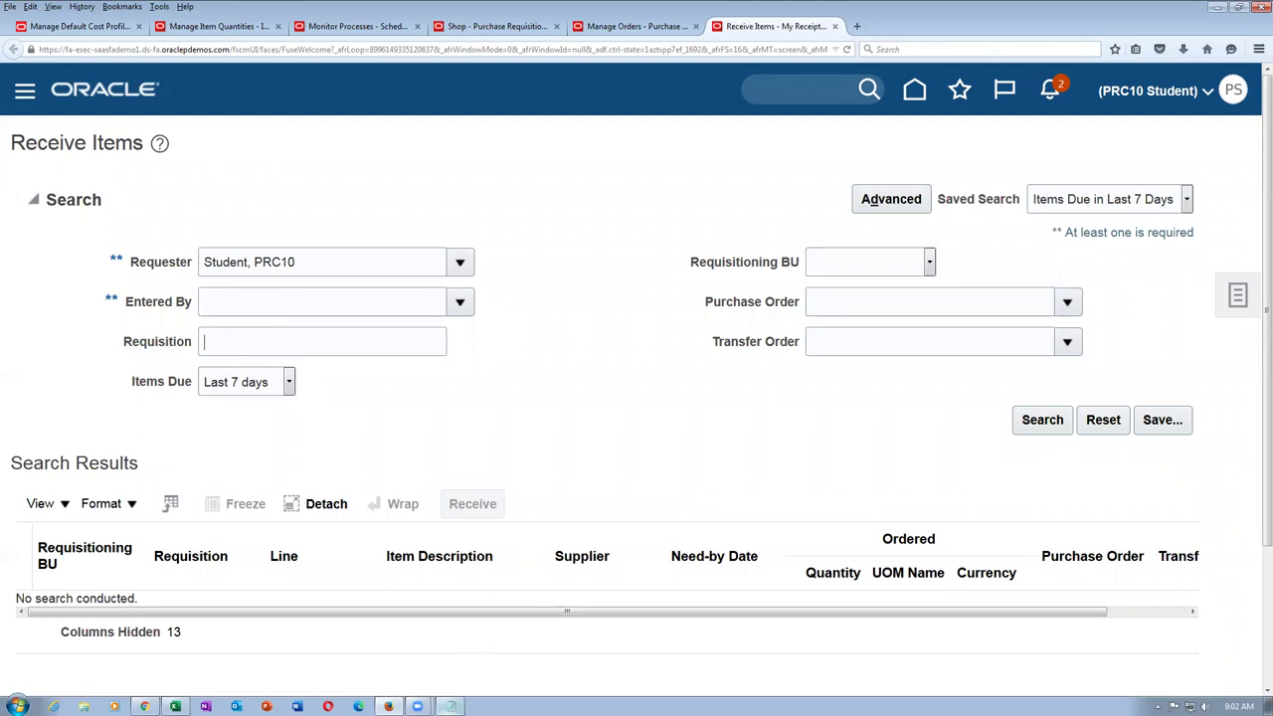
# Search Receive Items for requisition 204162.
pyautogui.hotkey('alt', 'Tab')
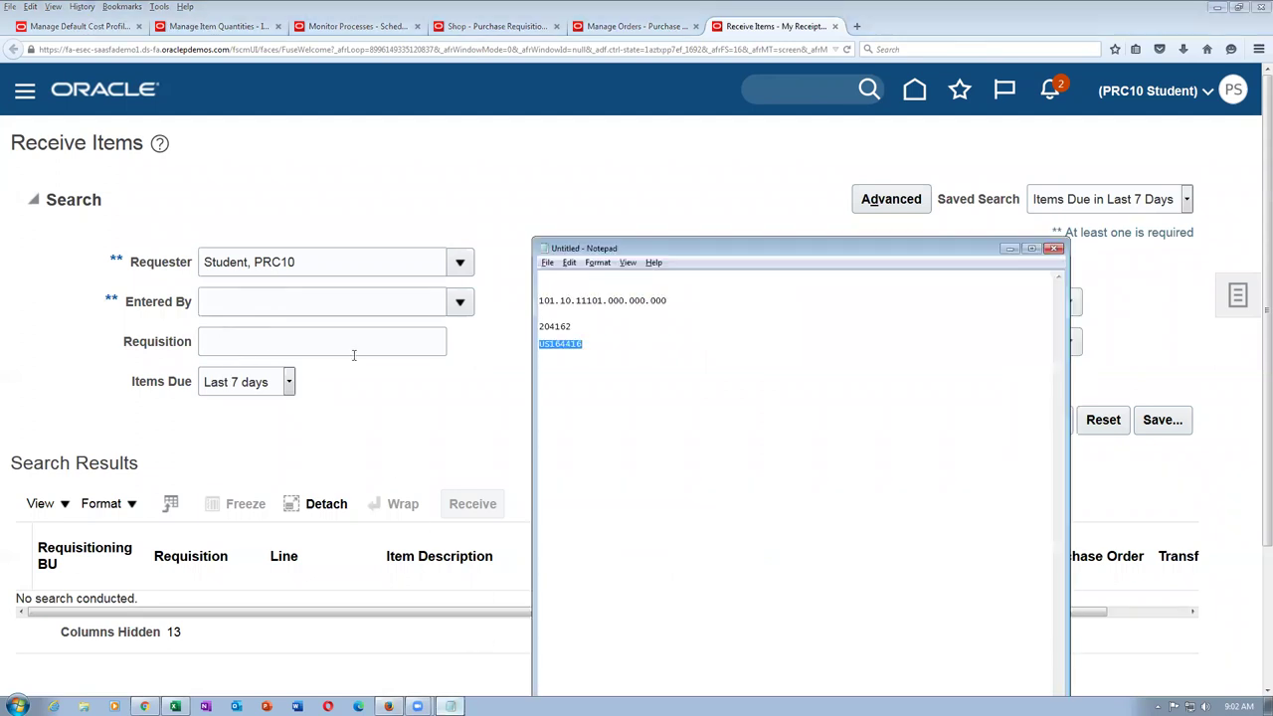
pyautogui.click(272, 344)
pyautogui.write('204')
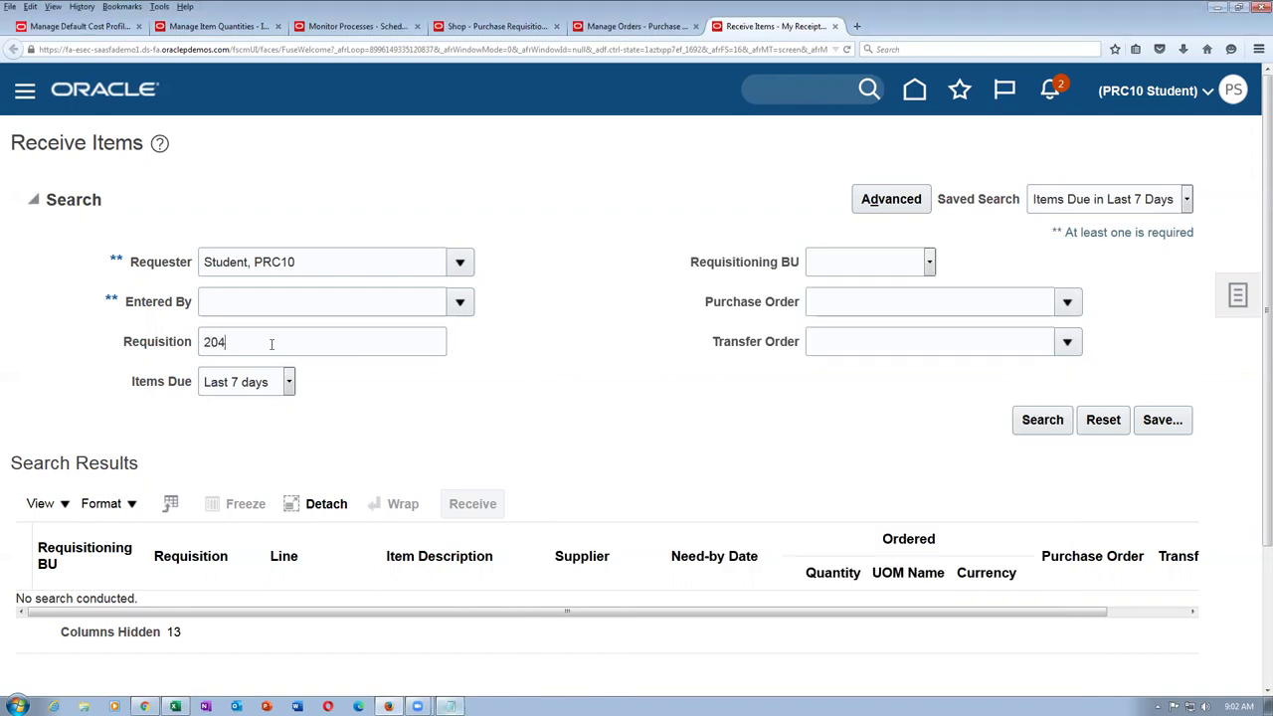
pyautogui.write('162')
pyautogui.press('Tab')
pyautogui.click(1044, 424)
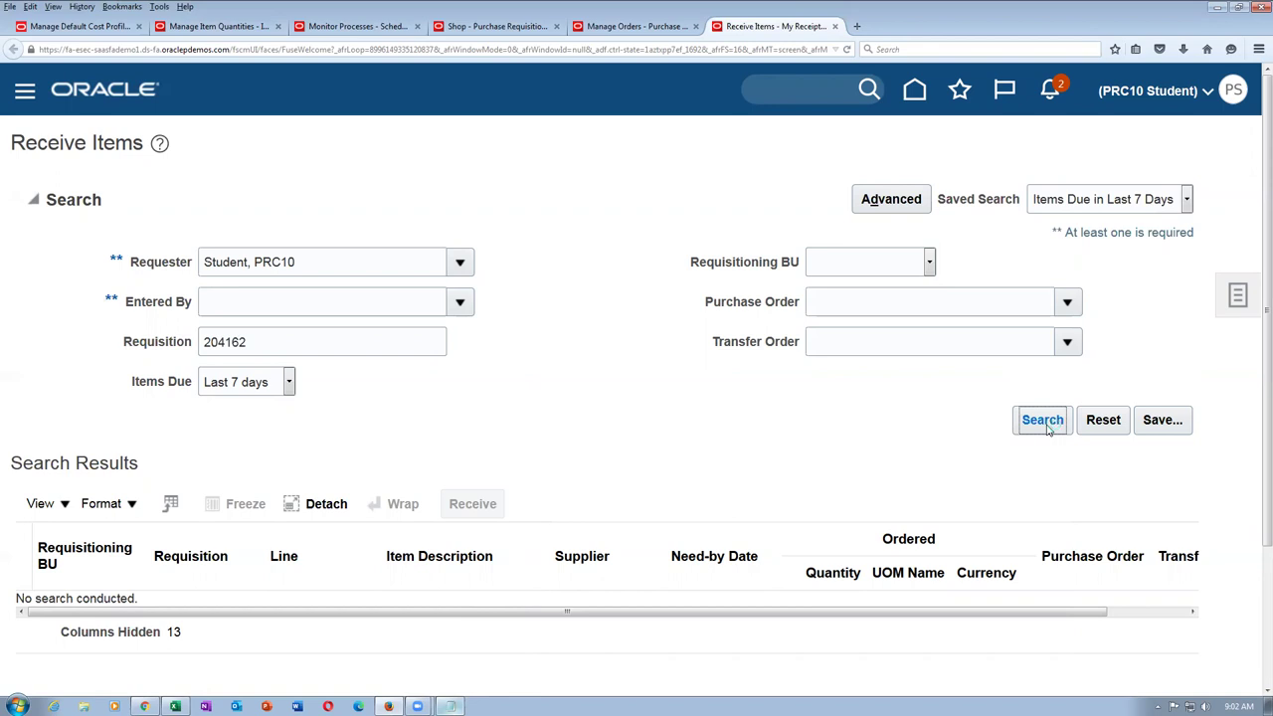
# Rerun the search with Items Due set to Any time, then go back to Manage Orders.
pyautogui.click(239, 394)
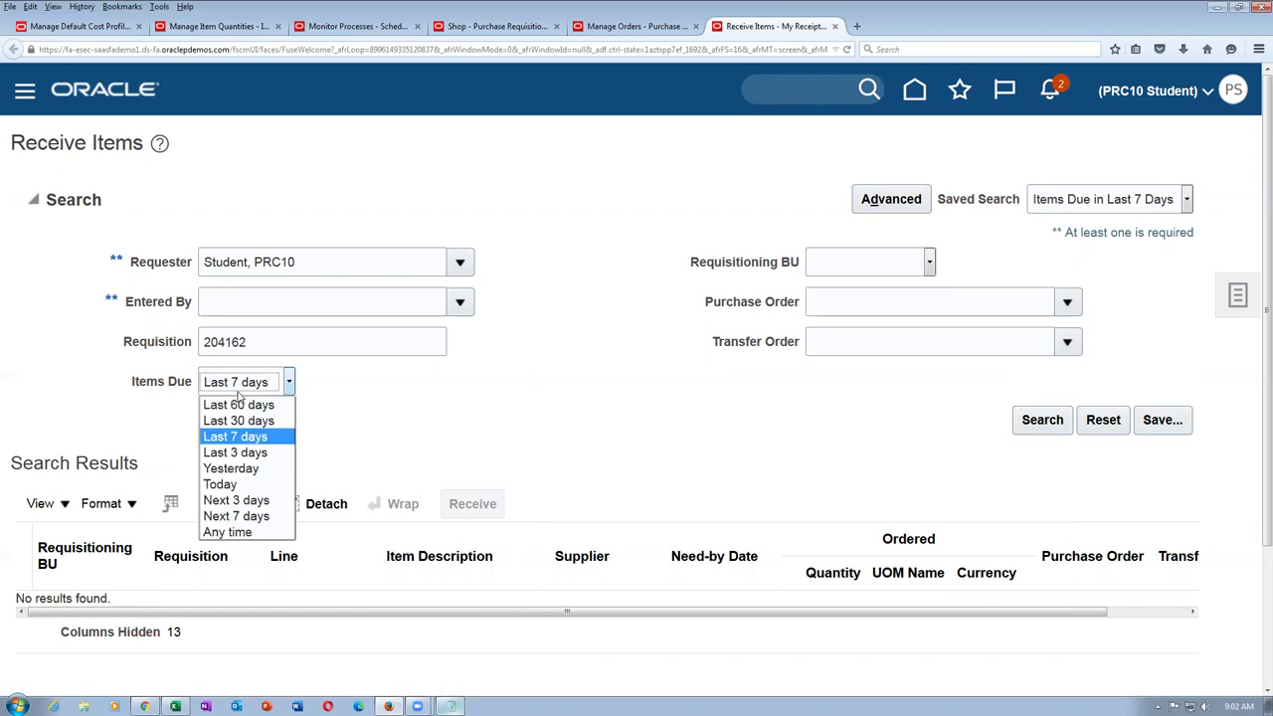
pyautogui.click(228, 533)
pyautogui.click(1040, 422)
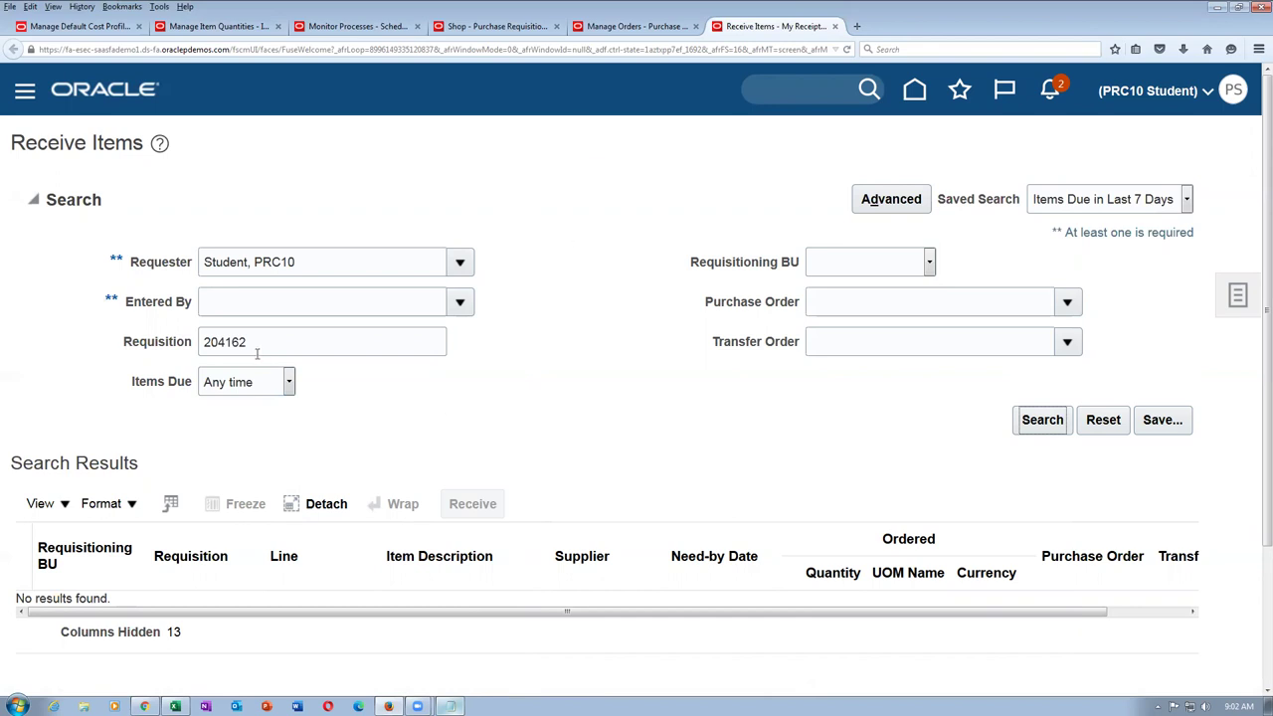
pyautogui.click(649, 28)
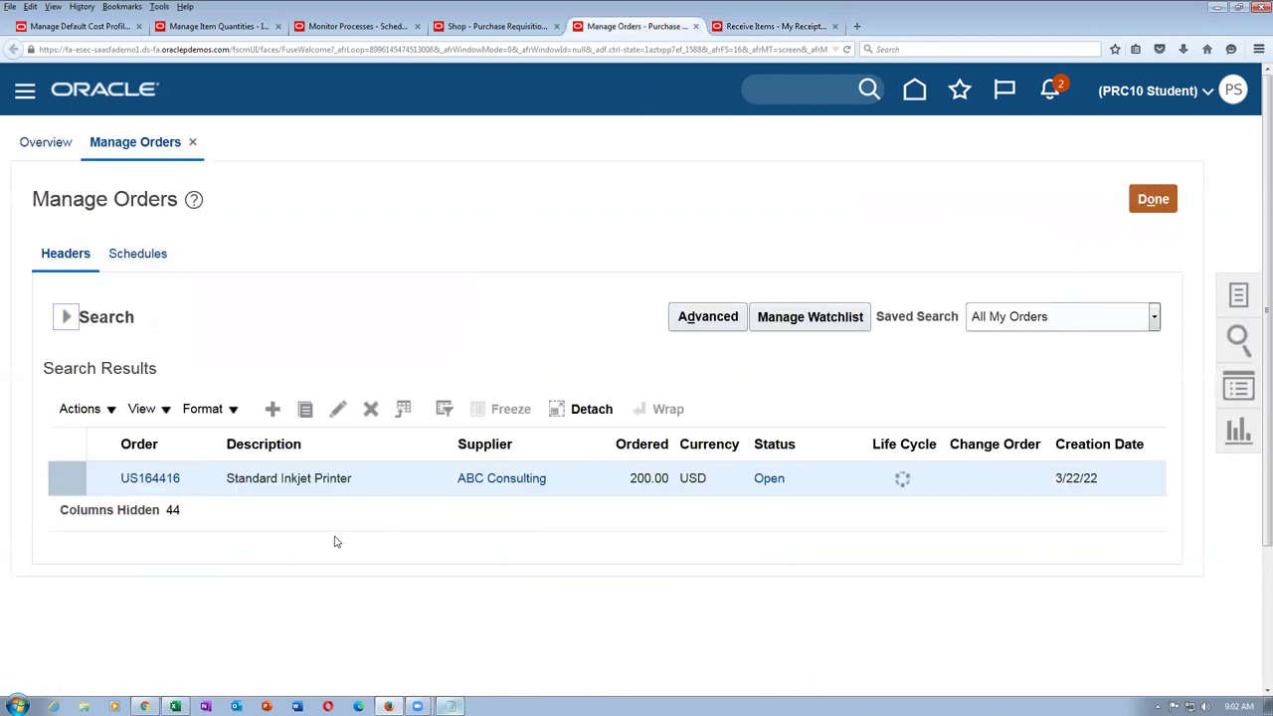
# Edit US164416 from the Actions menu and confirm creating change order 1.
pyautogui.click(81, 409)
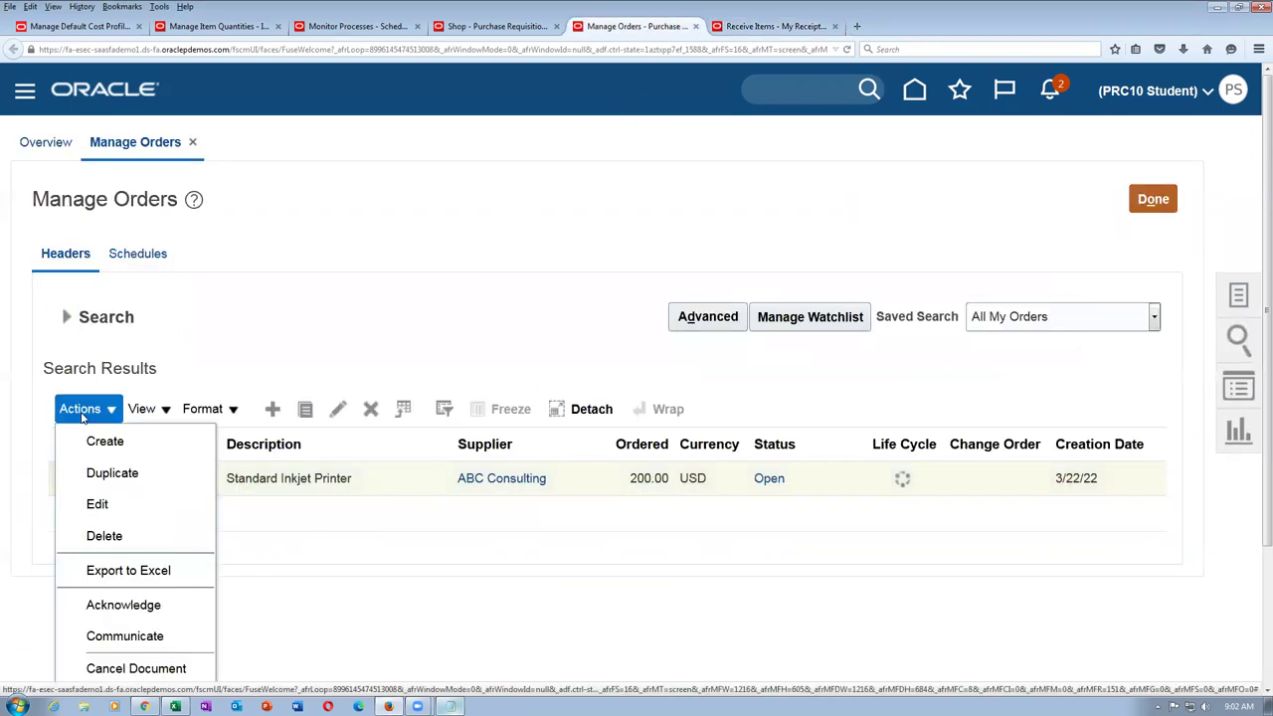
pyautogui.click(126, 510)
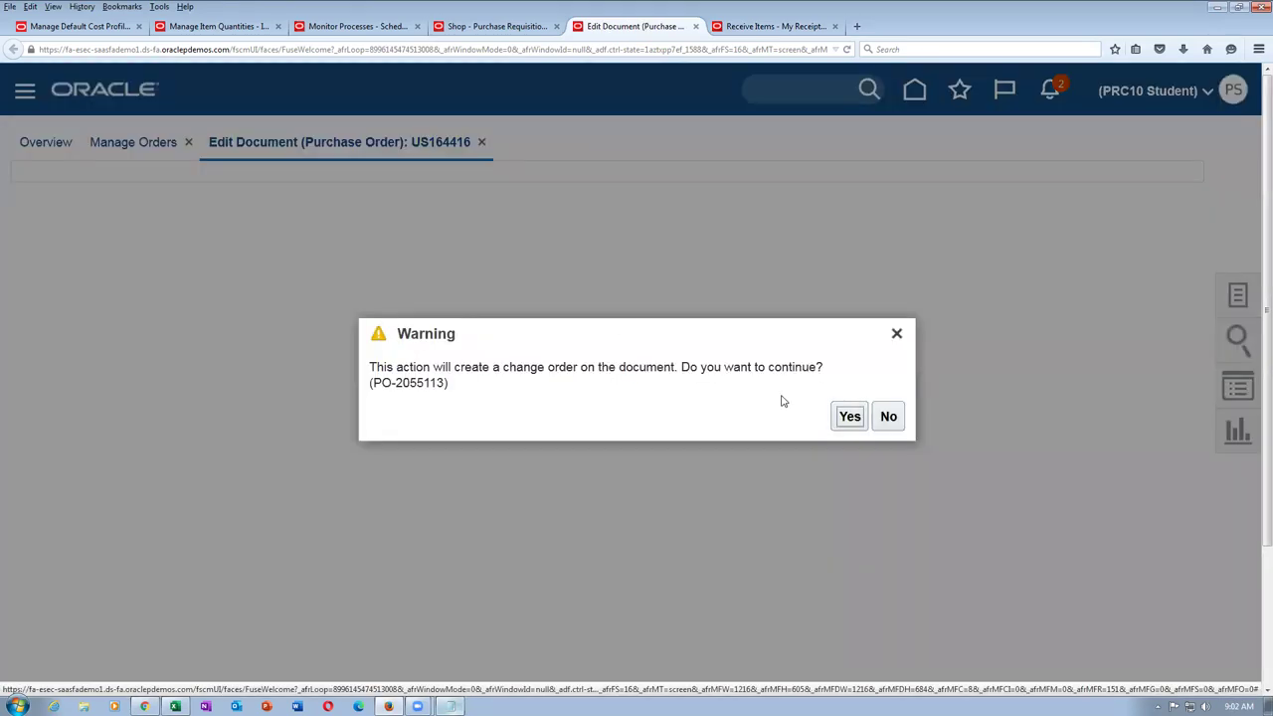
pyautogui.click(851, 417)
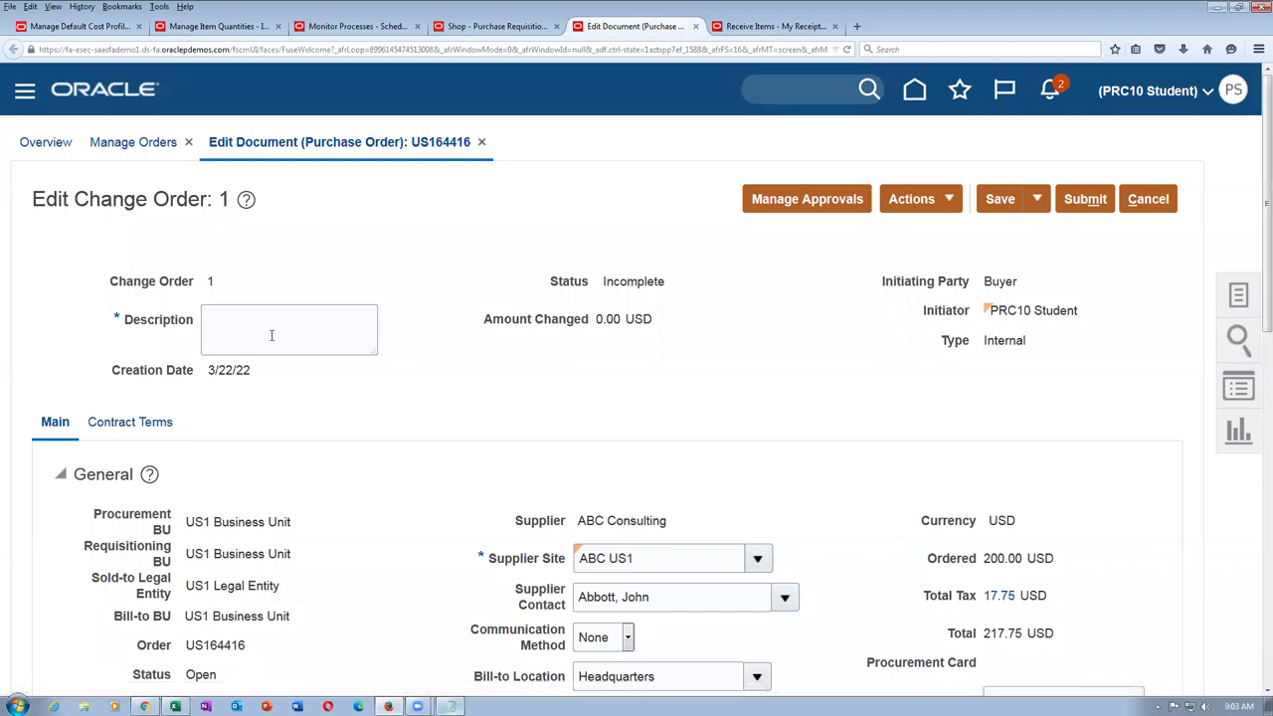
# Enter 'Change of RR to Direct' as the change order description.
pyautogui.write('Change o')
pyautogui.write('RR to Direct')
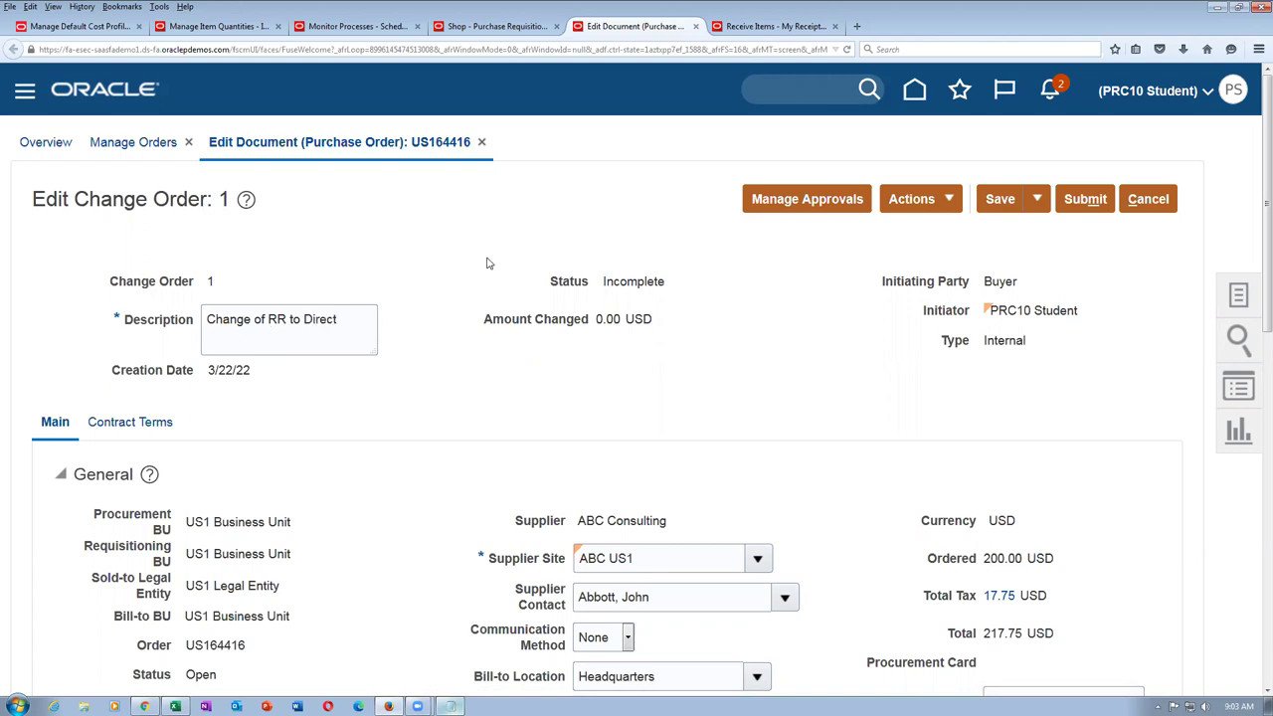
pyautogui.scroll(-5, 342, 469)
pyautogui.scroll(-4, 263, 498)
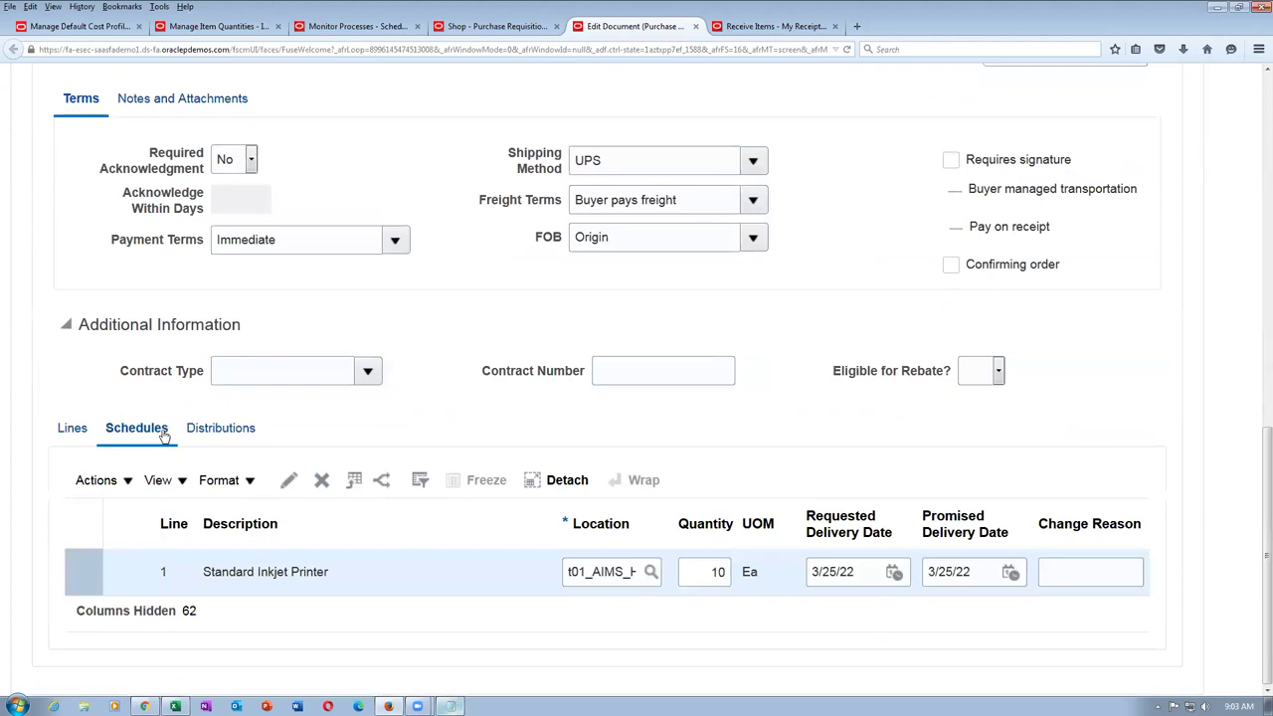
# Set the printer schedule's receipt routing to Direct delivery and accept the schedule.
pyautogui.click(289, 485)
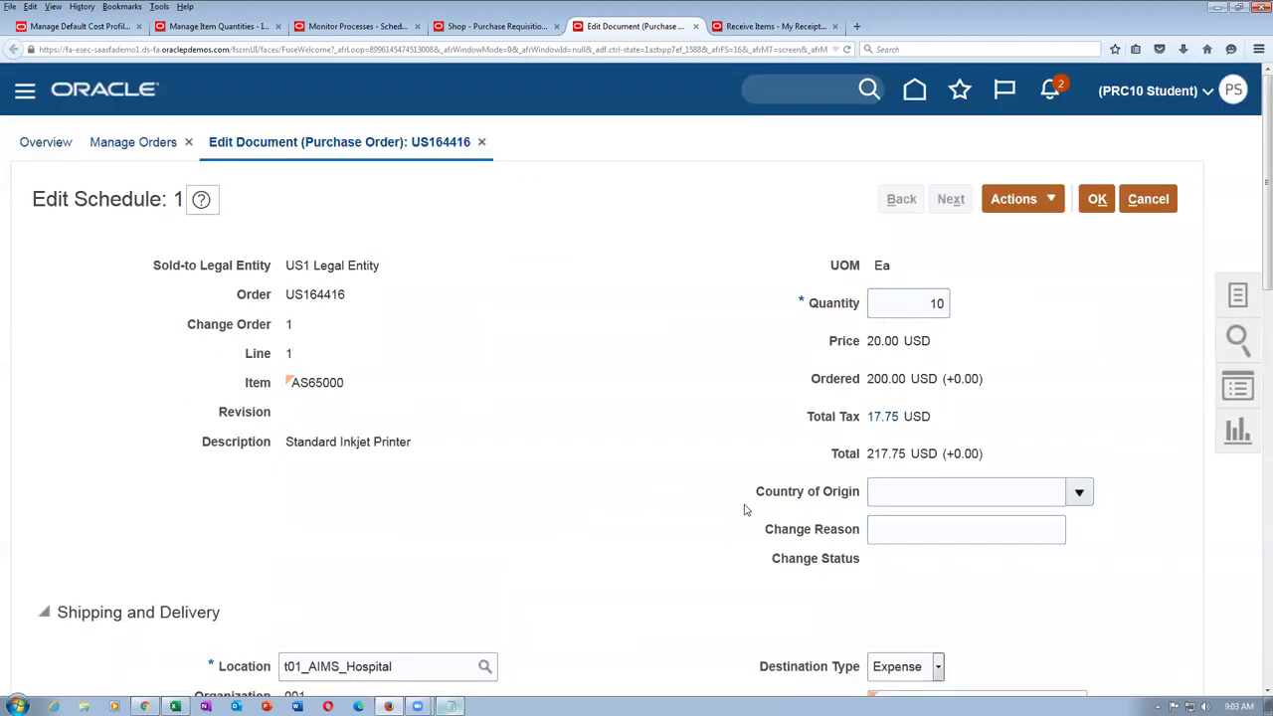
pyautogui.scroll(-10, 979, 488)
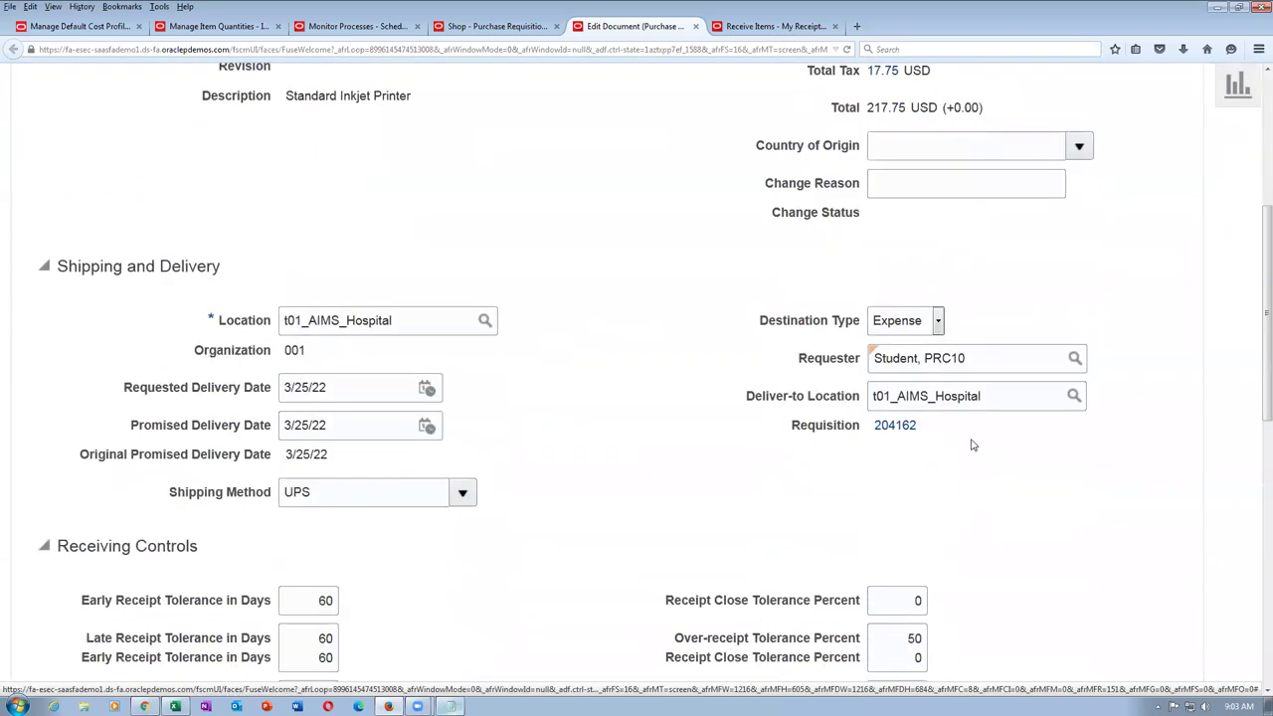
pyautogui.click(977, 486)
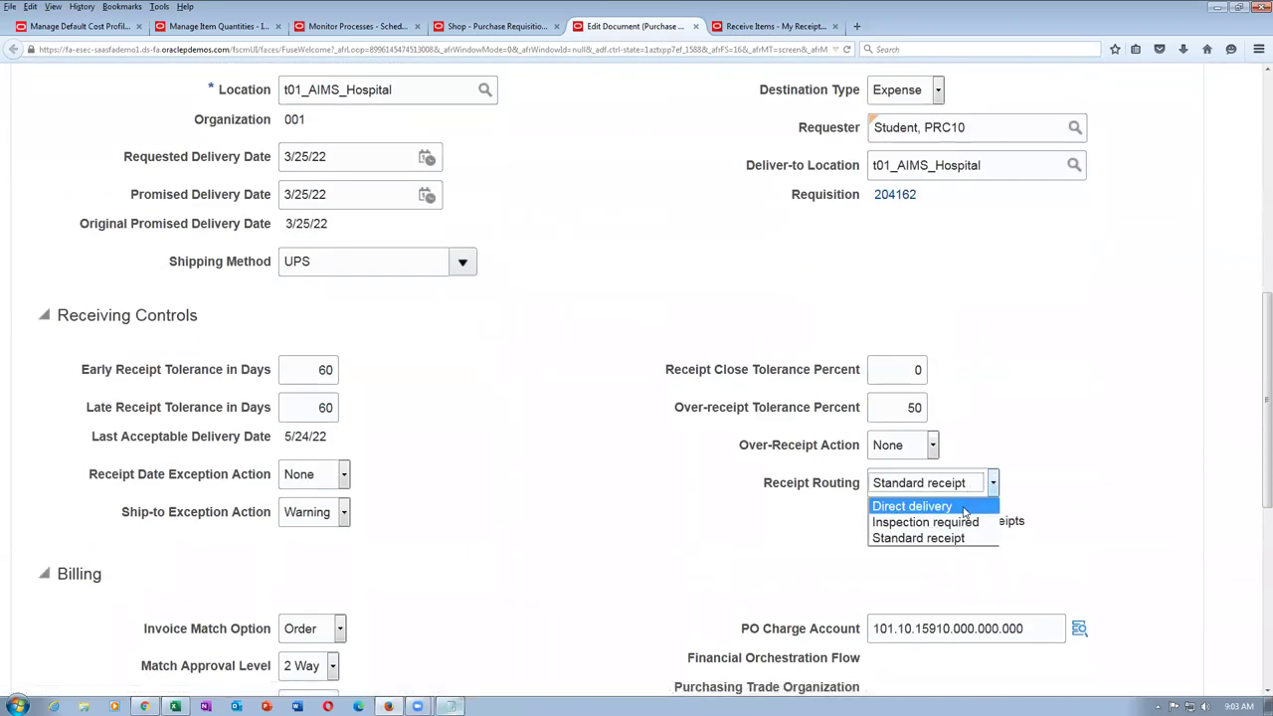
pyautogui.click(963, 505)
pyautogui.scroll(8, 1014, 408)
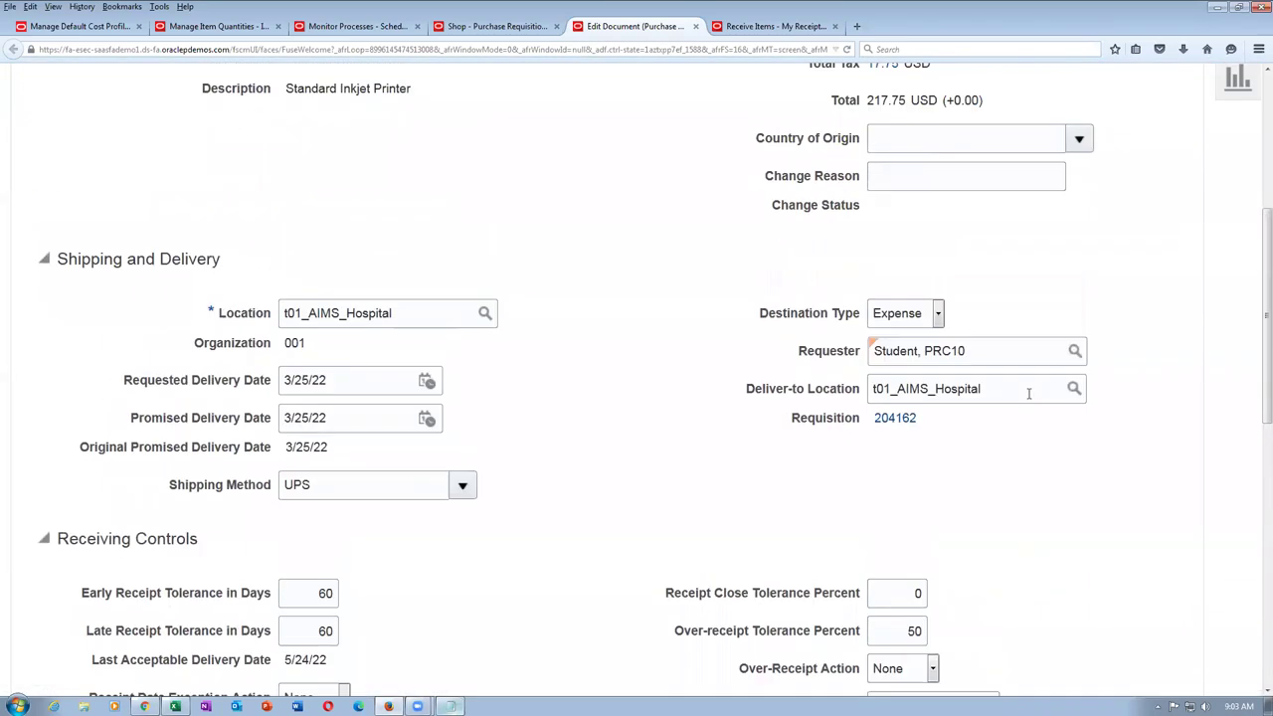
pyautogui.click(1086, 87)
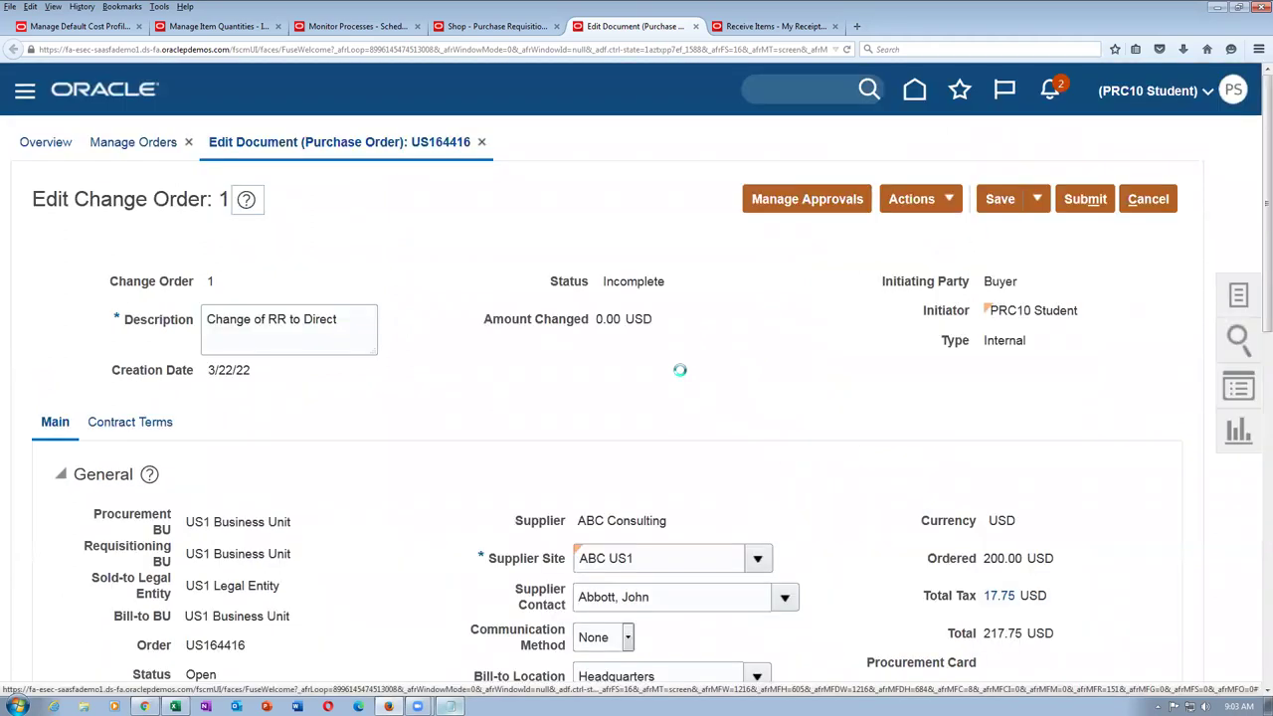
# Review the General section, including the default ship-to location.
pyautogui.scroll(-3, 682, 376)
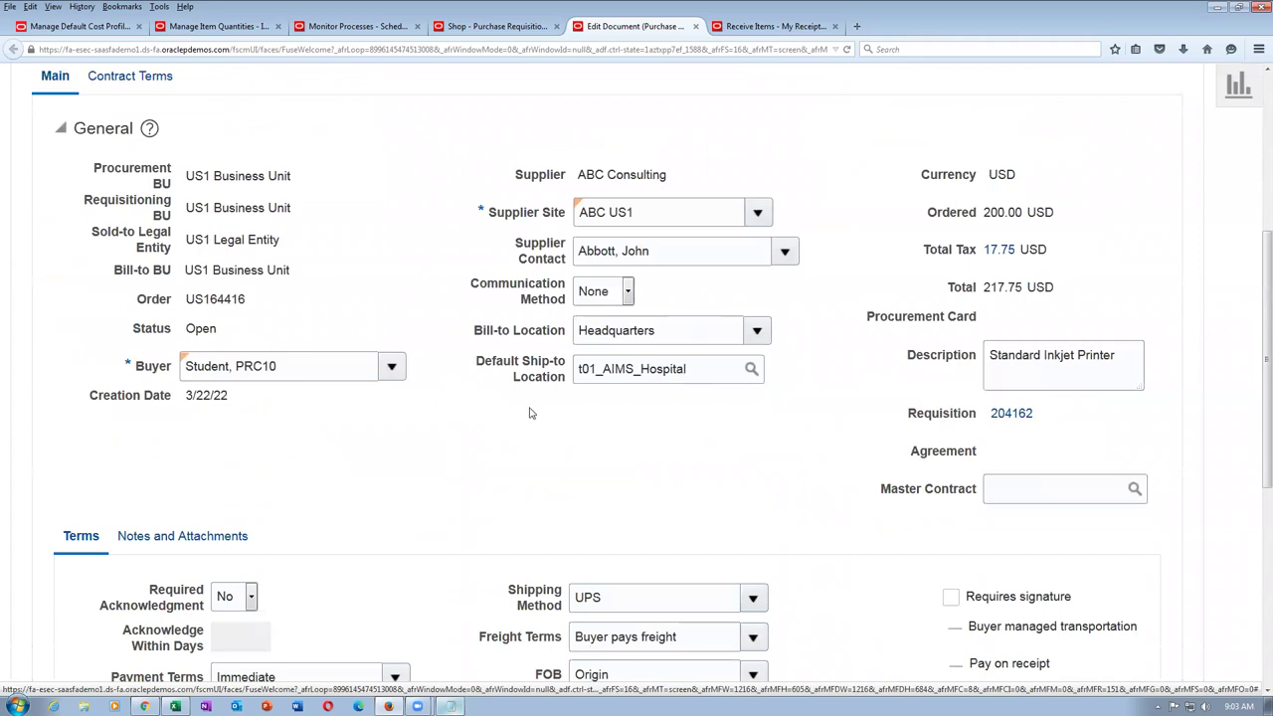
pyautogui.moveTo(697, 367); pyautogui.dragTo(575, 389)
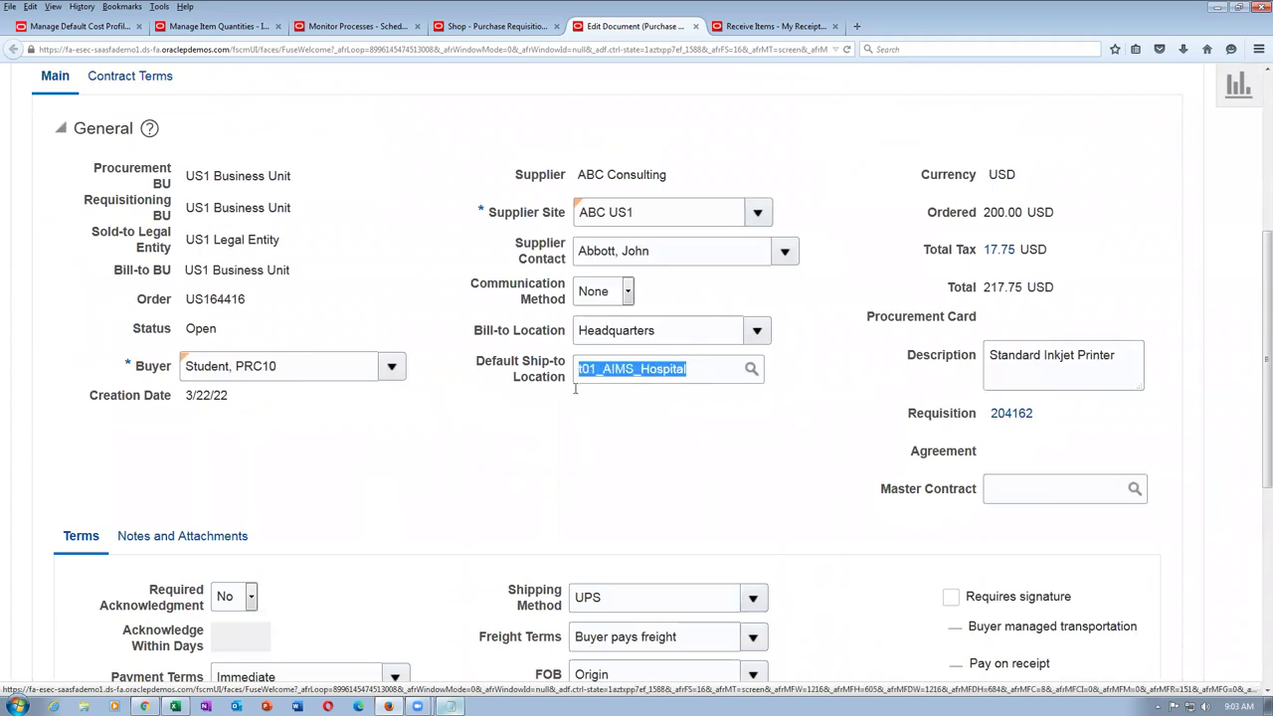
pyautogui.click(574, 476)
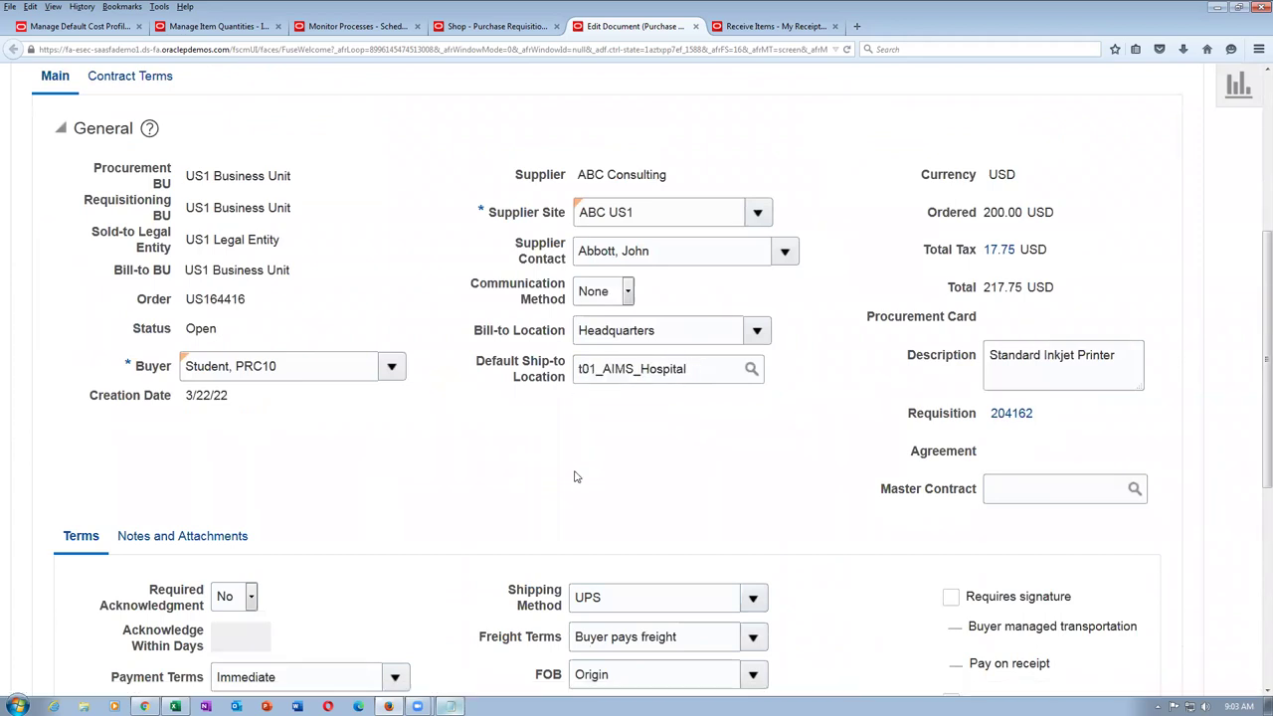
pyautogui.scroll(-3, 574, 477)
pyautogui.scroll(-1, 388, 594)
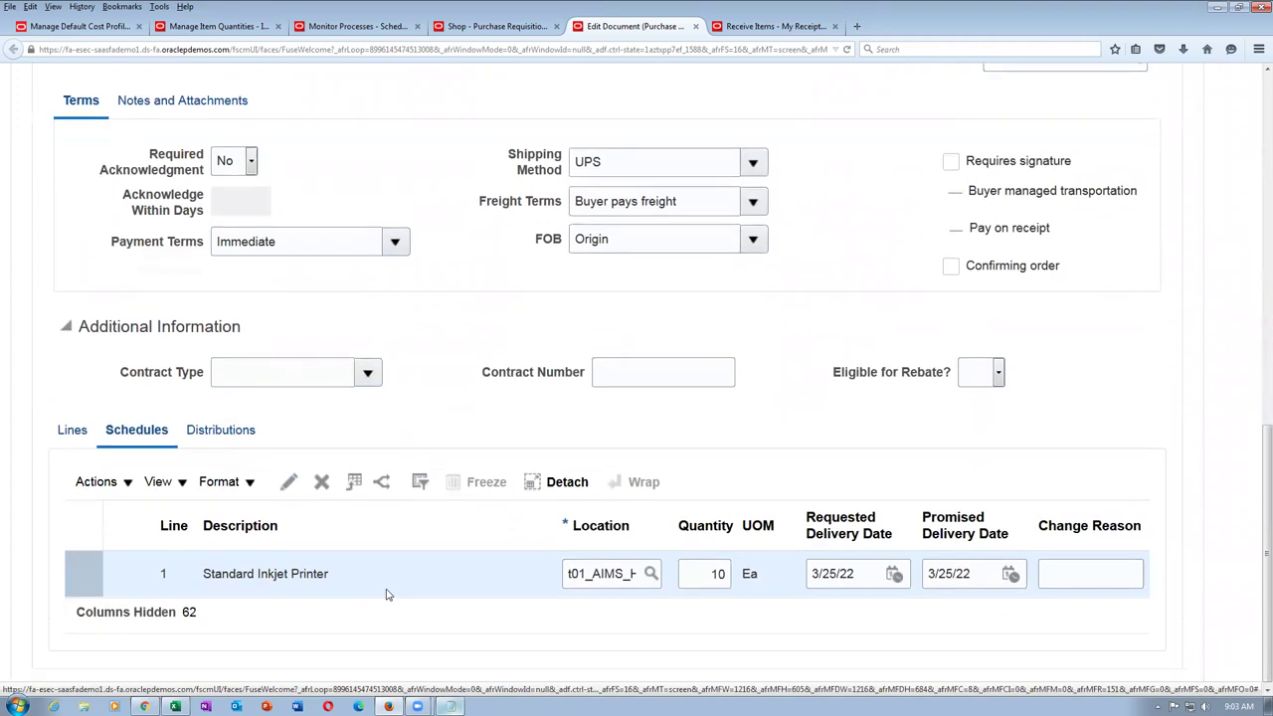
# Check the order lines and submit change order 1.
pyautogui.click(72, 430)
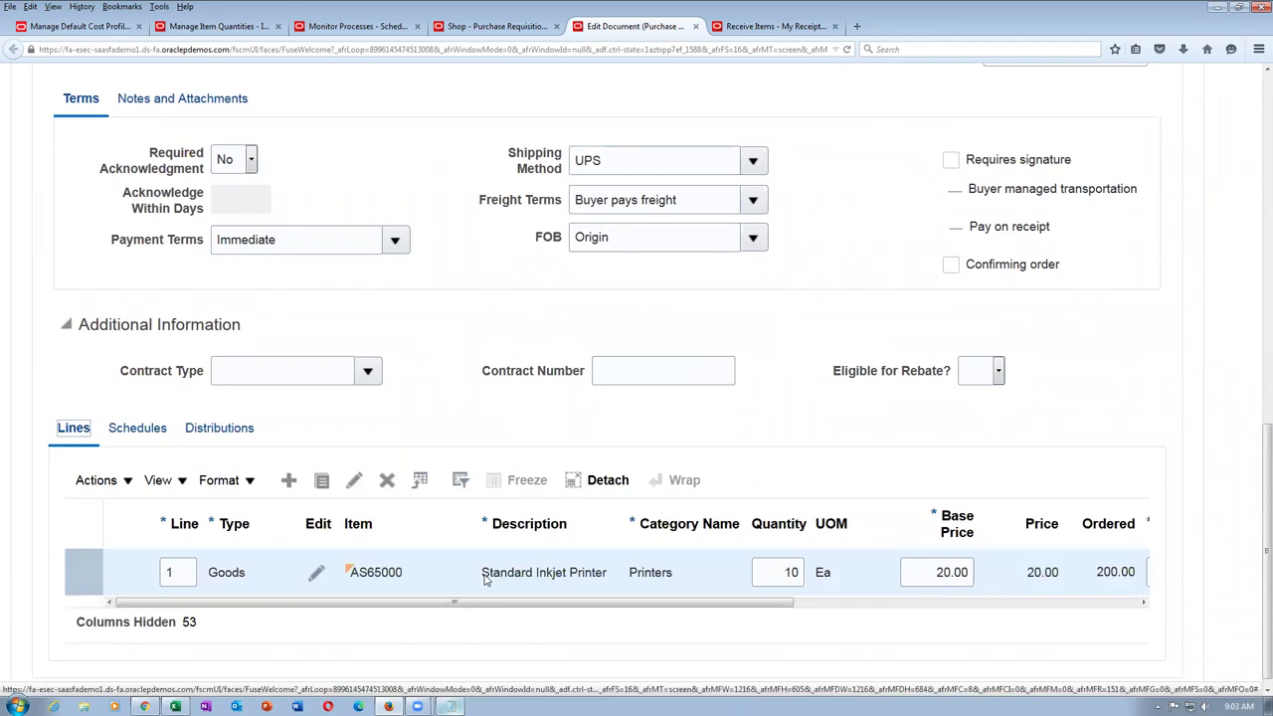
pyautogui.moveTo(679, 603); pyautogui.dragTo(913, 599)
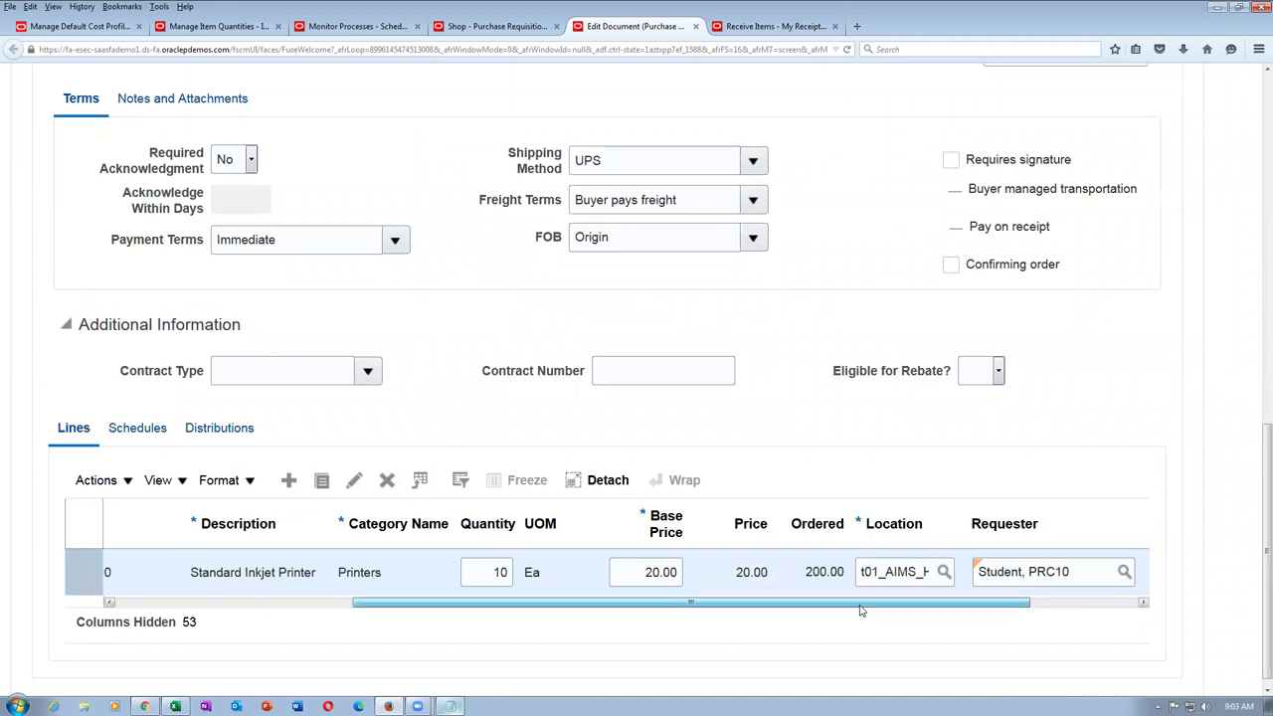
pyautogui.moveTo(862, 603); pyautogui.dragTo(508, 649)
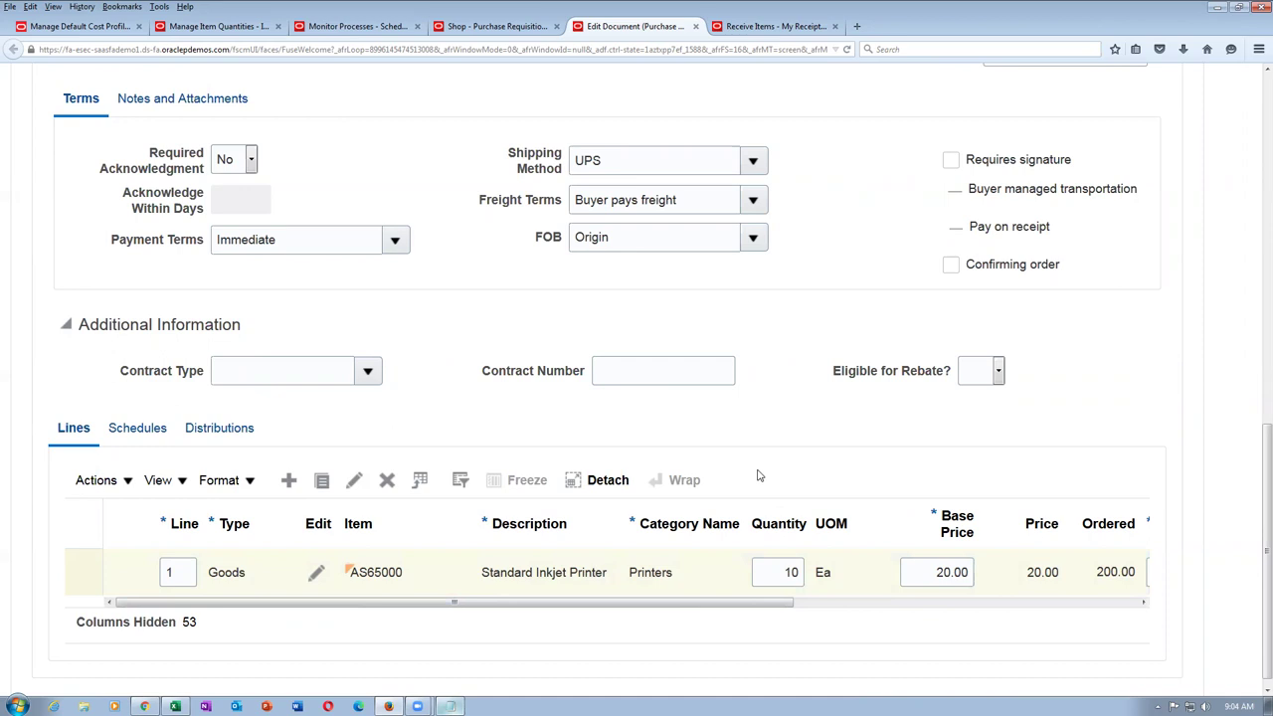
pyautogui.scroll(5, 766, 464)
pyautogui.scroll(1, 766, 465)
pyautogui.scroll(-8, 766, 465)
pyautogui.scroll(8, 764, 466)
pyautogui.click(1098, 111)
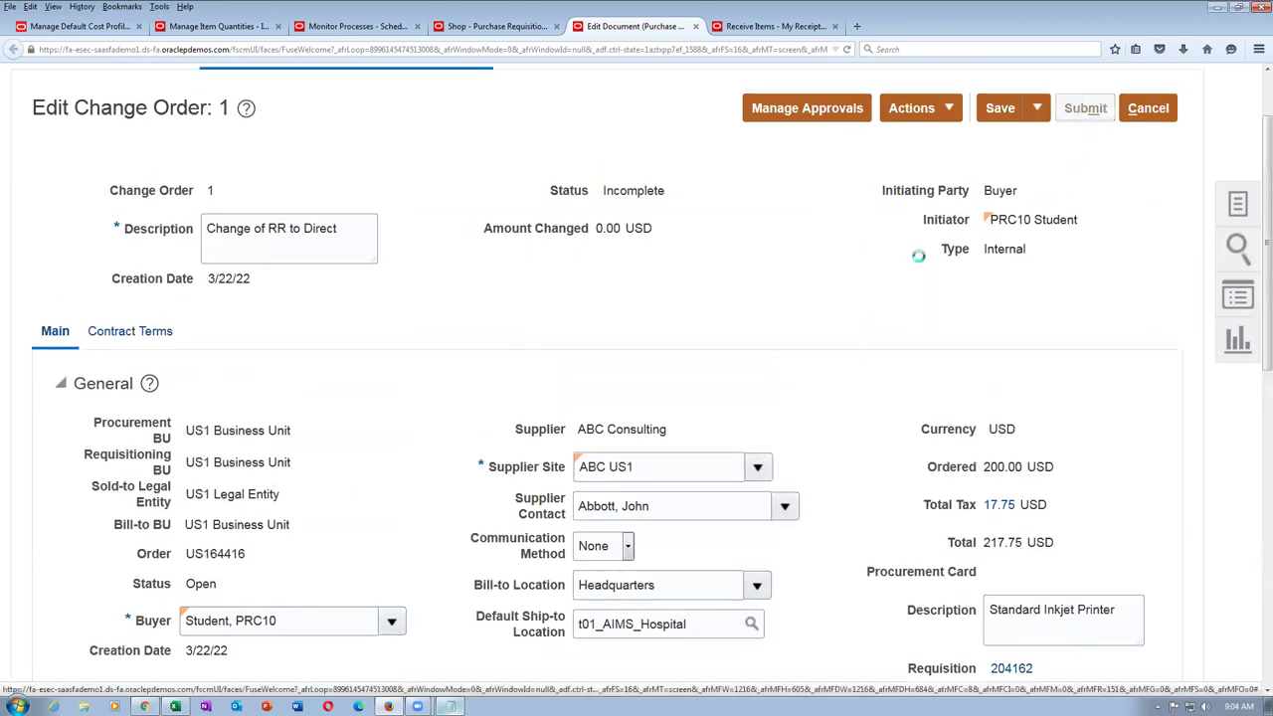
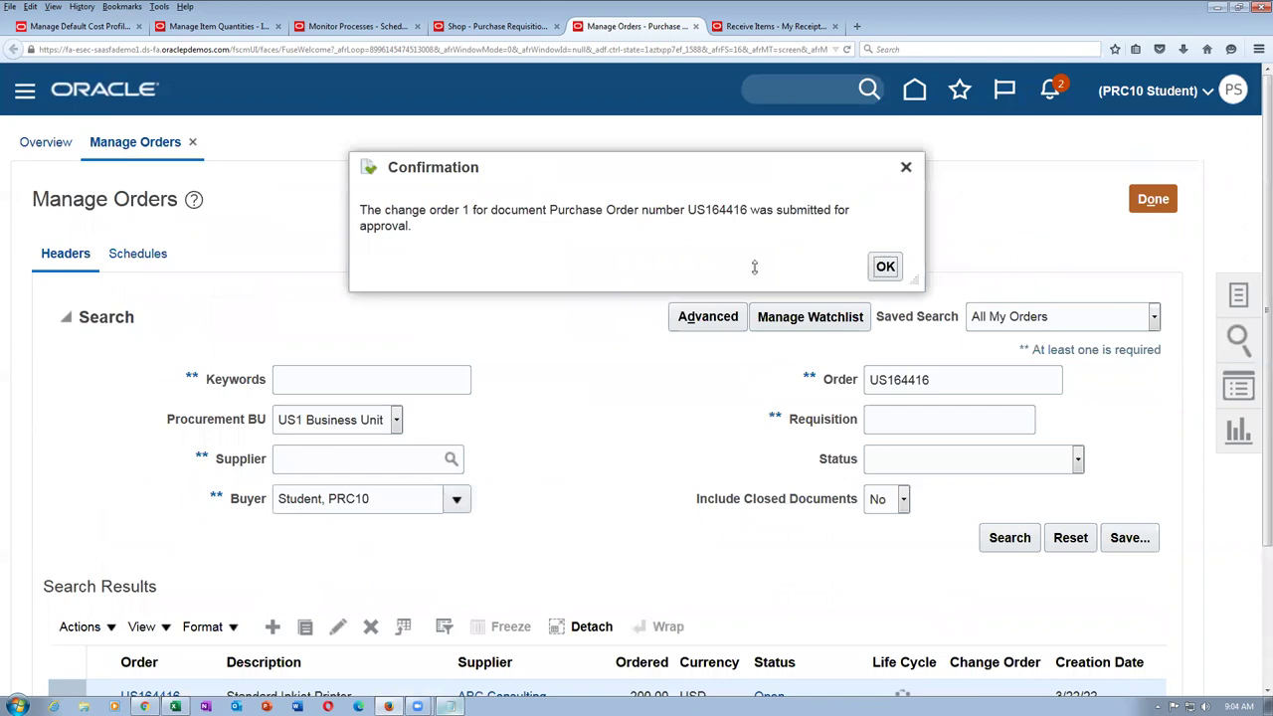
# Dismiss the change-order confirmation and search Manage Orders for order US164416.
pyautogui.click(883, 269)
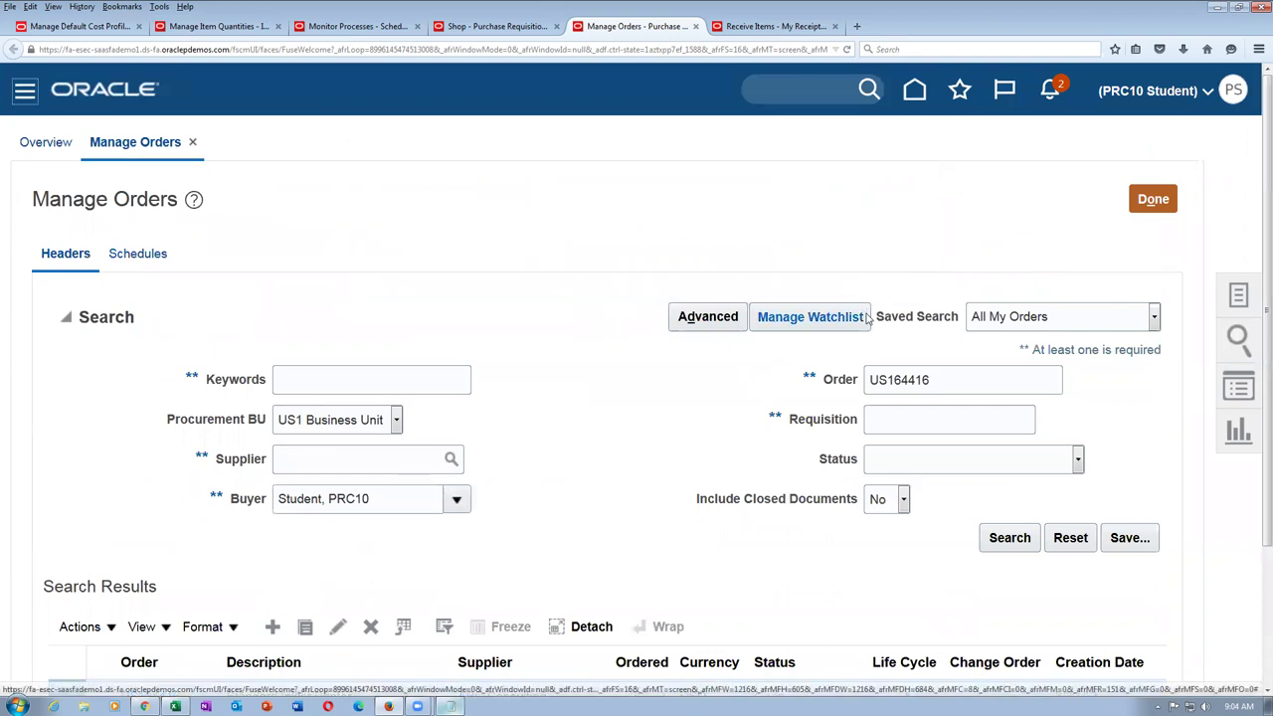
pyautogui.click(1154, 202)
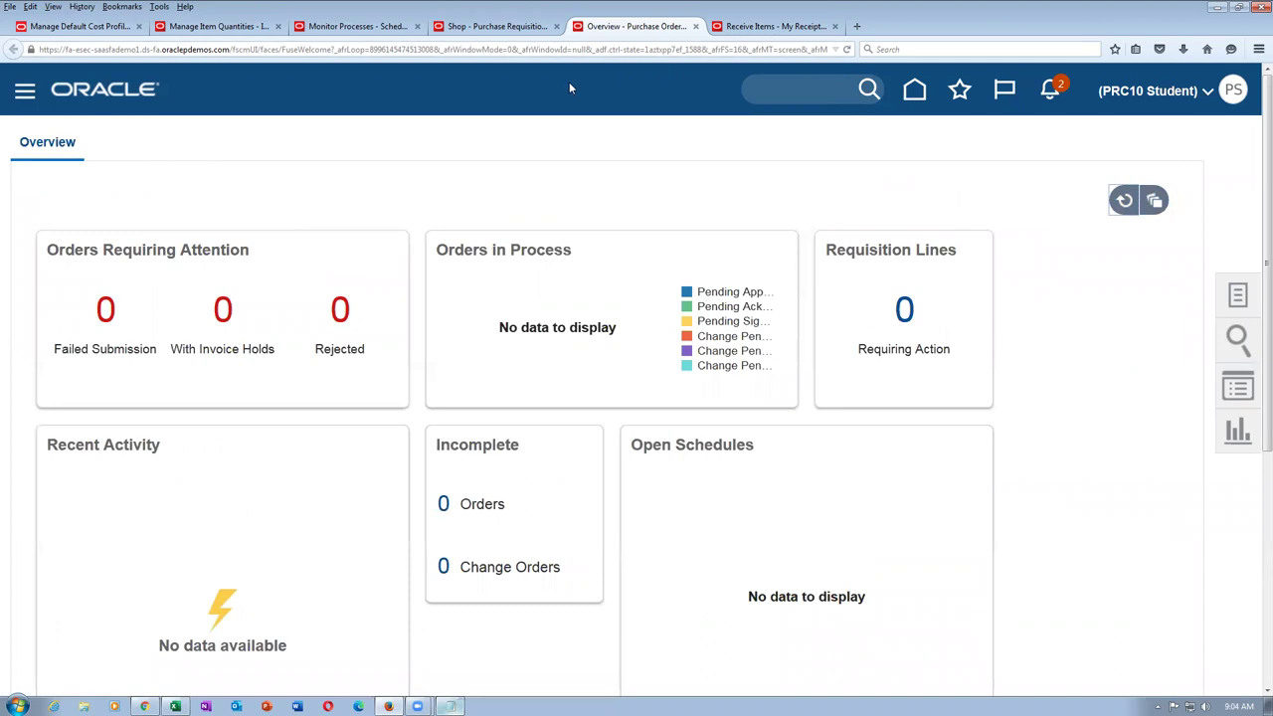
pyautogui.click(1234, 297)
pyautogui.click(1164, 266)
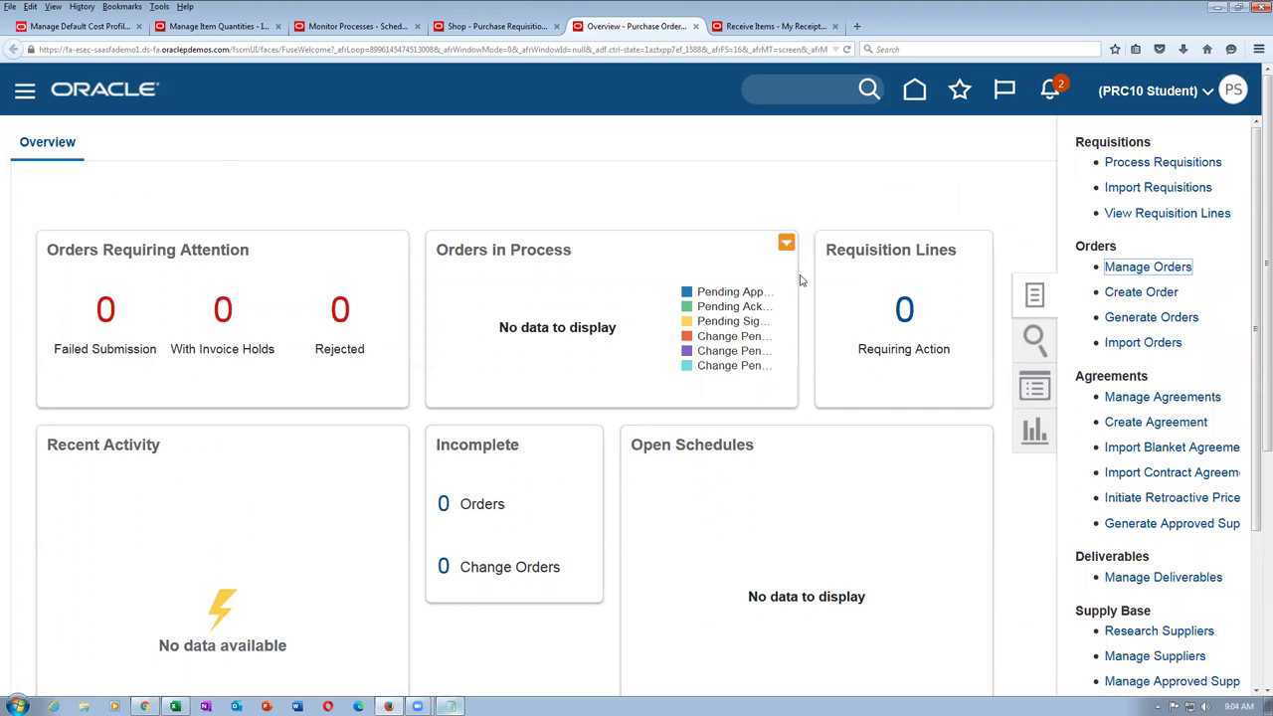
pyautogui.click(888, 378)
pyautogui.write('US164416')
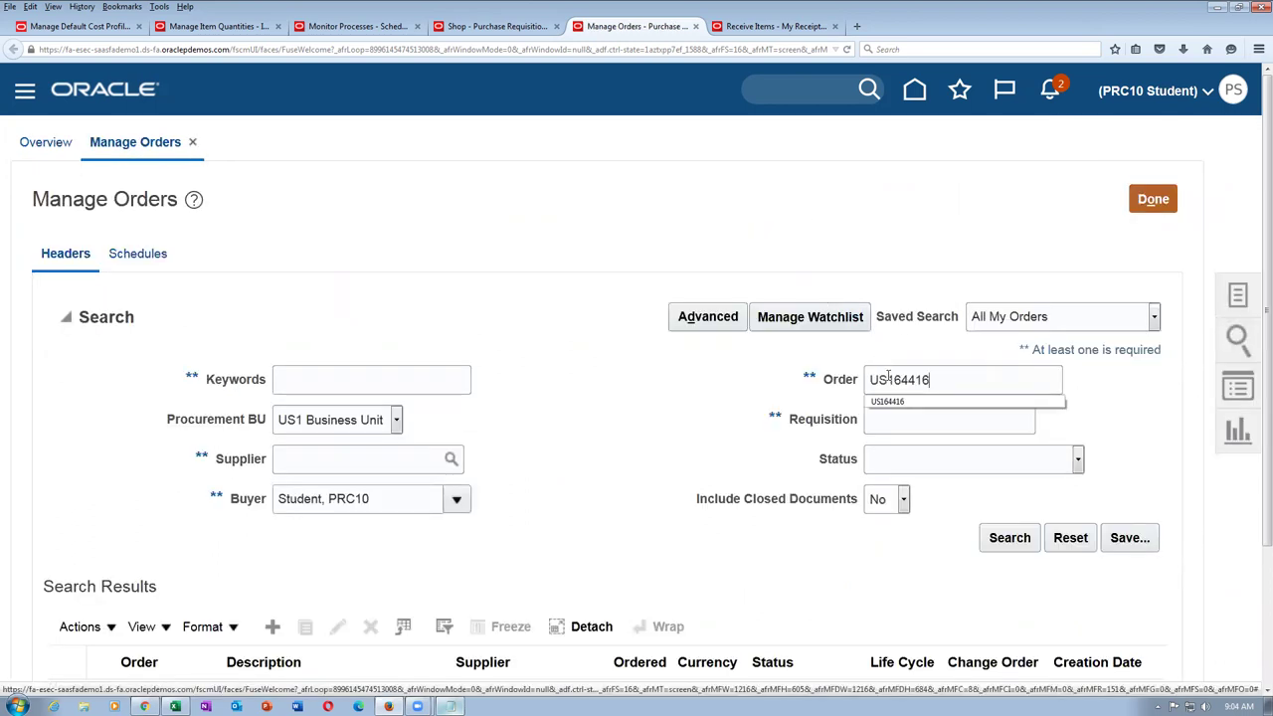
pyautogui.click(1000, 537)
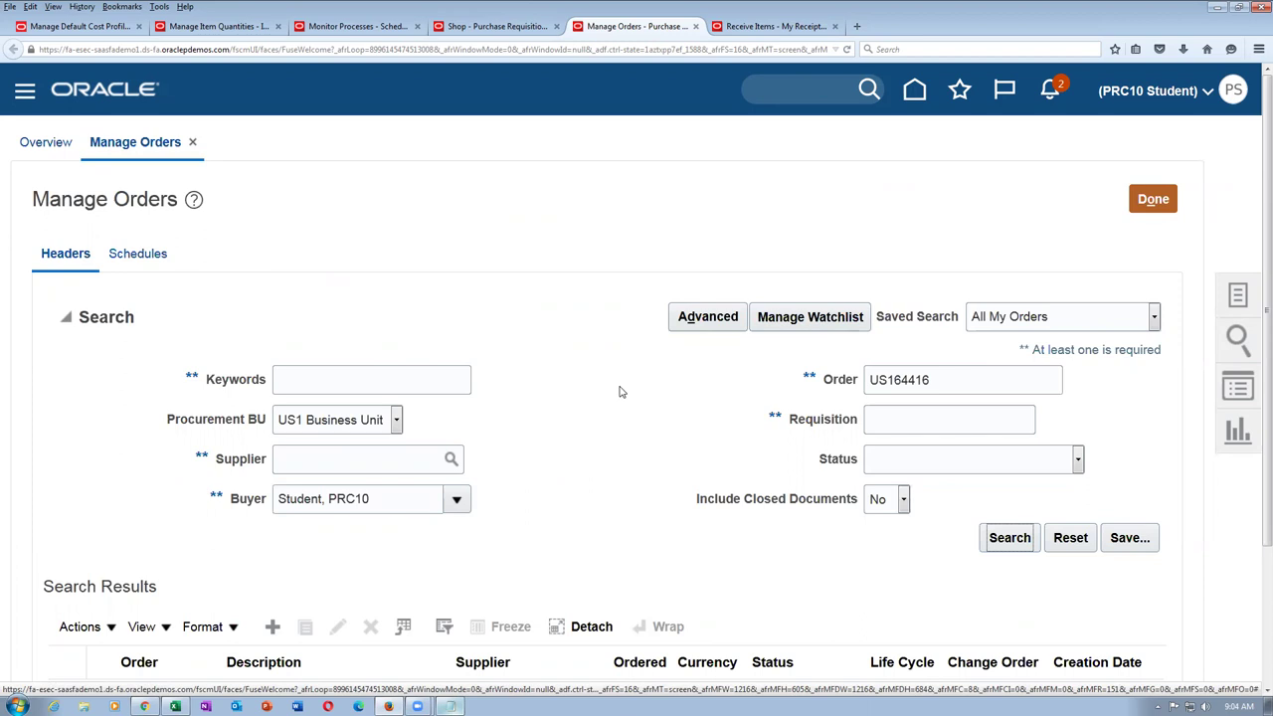
# Rerun the US164416 order search twice, then move to the Receive Items page.
pyautogui.scroll(-2, 637, 421)
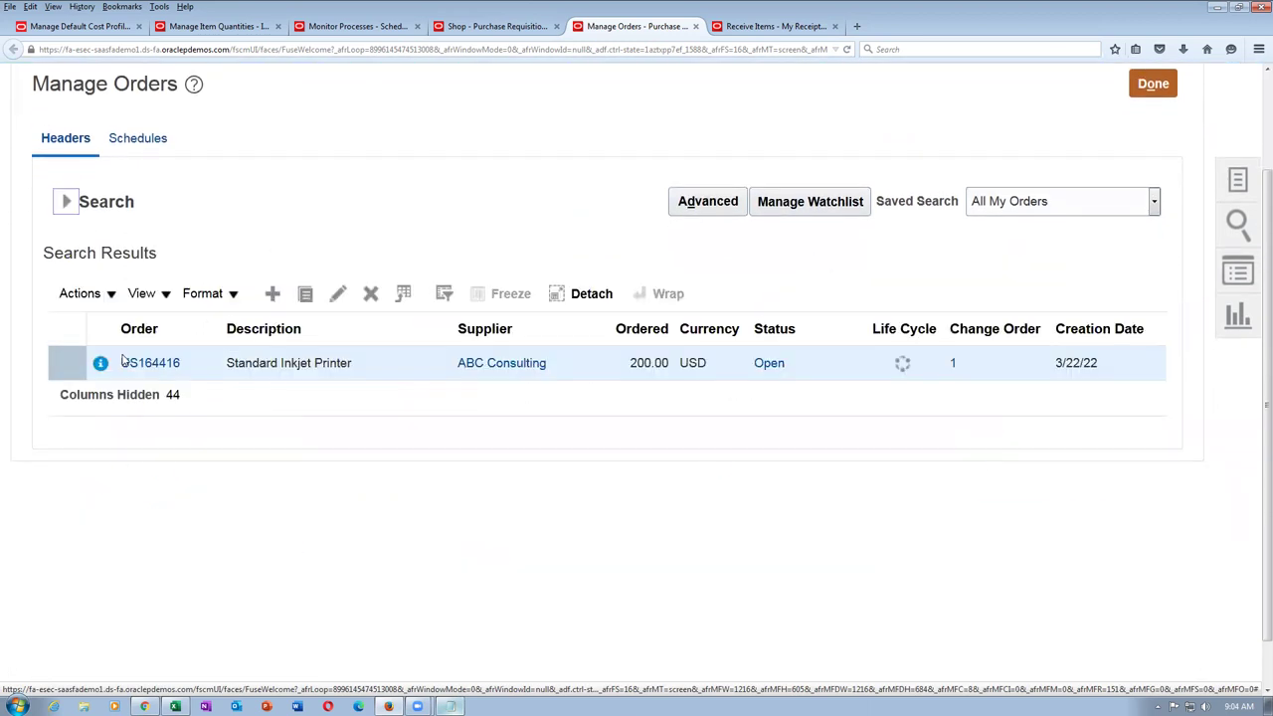
pyautogui.click(63, 201)
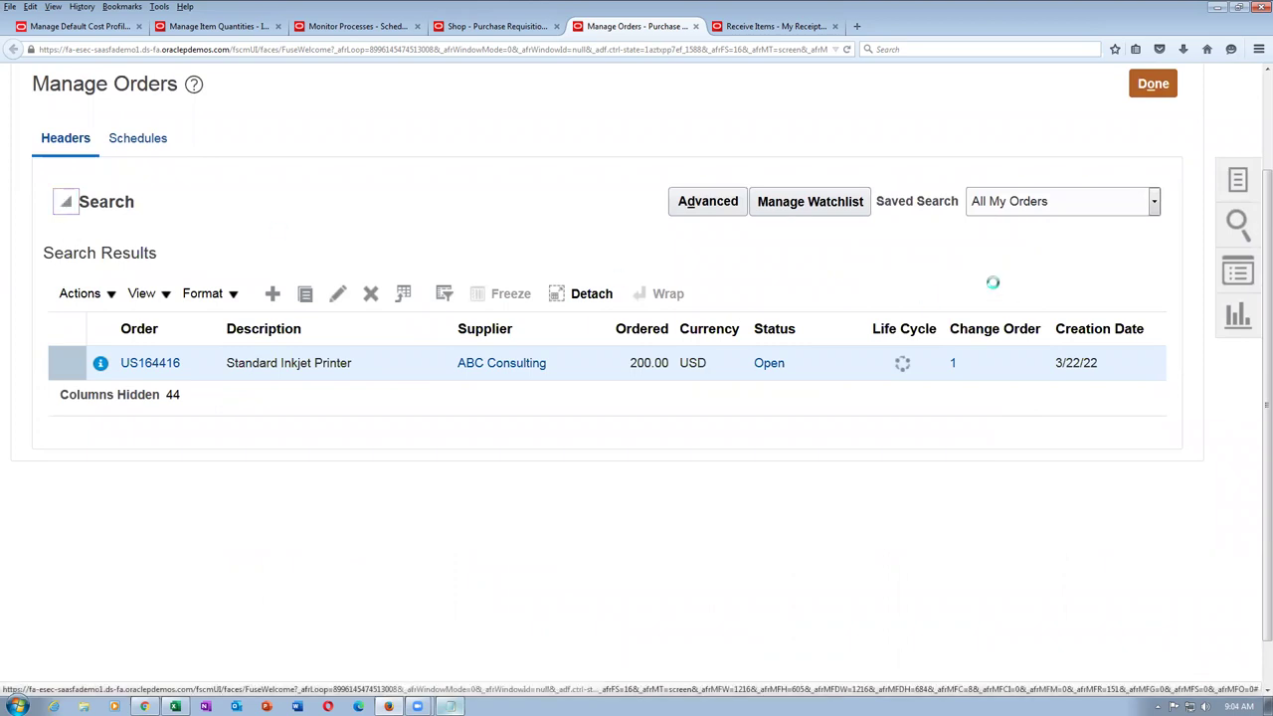
pyautogui.click(1010, 428)
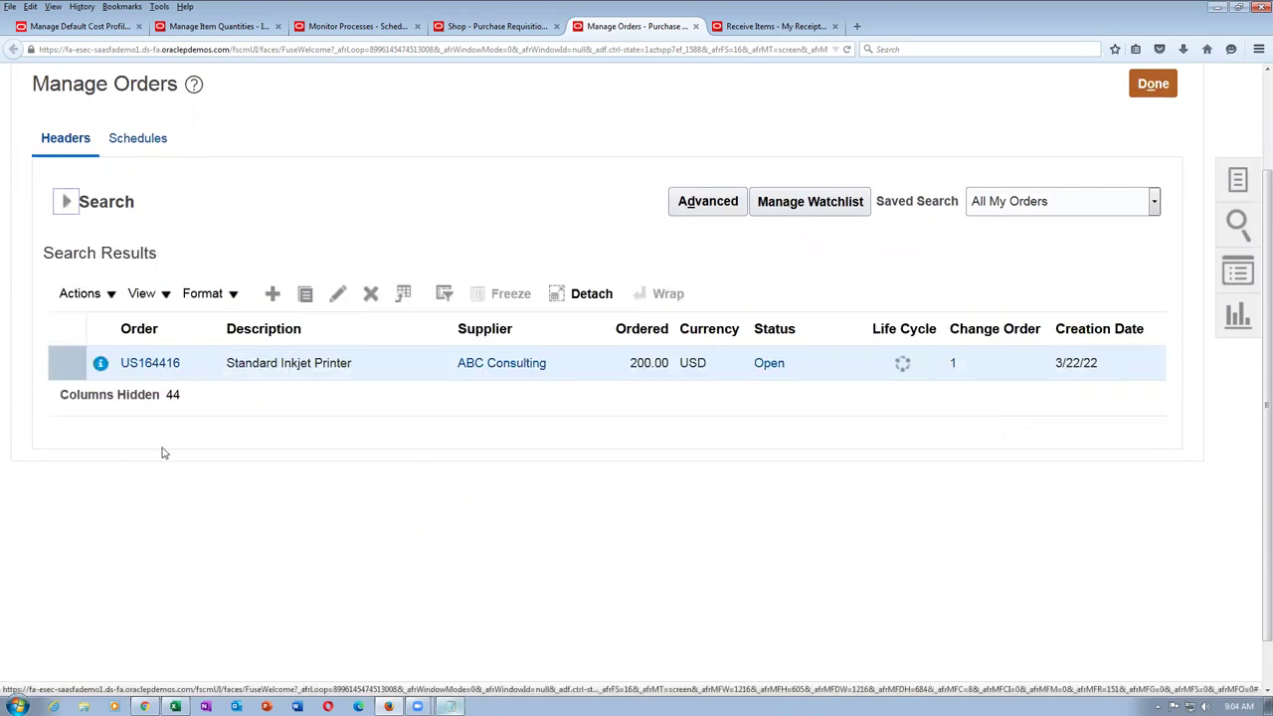
pyautogui.click(63, 201)
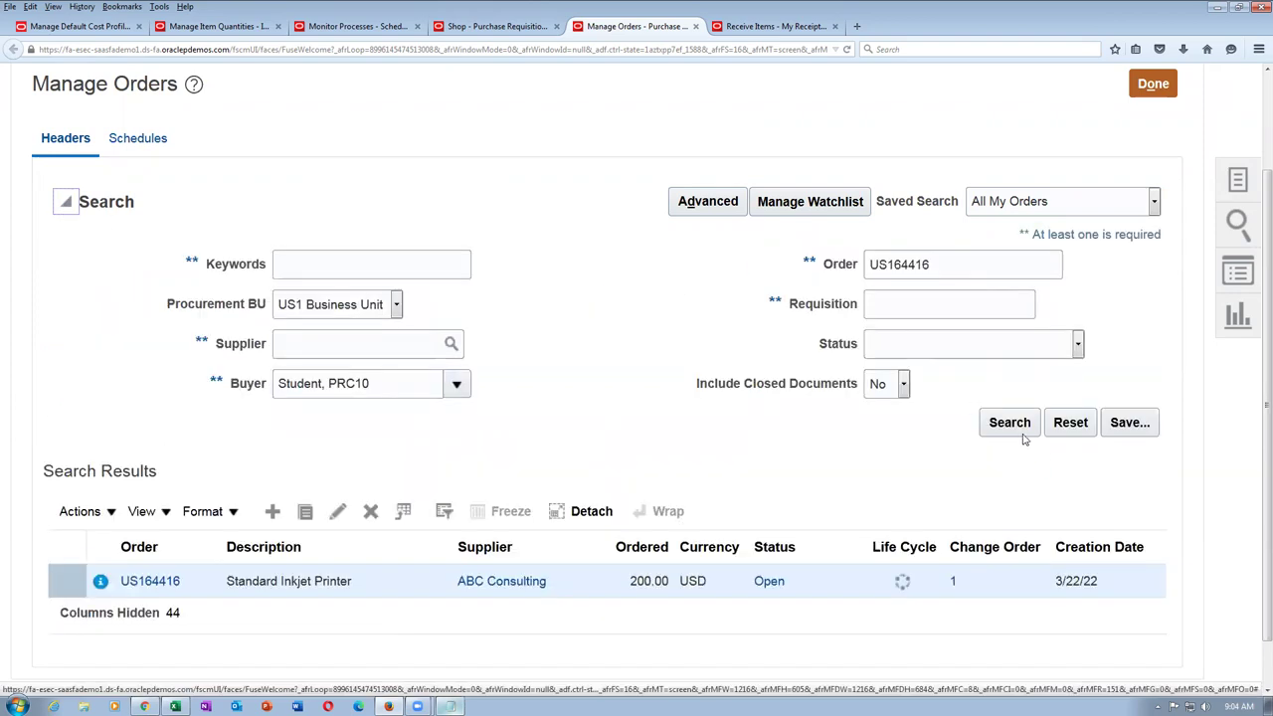
pyautogui.click(1023, 433)
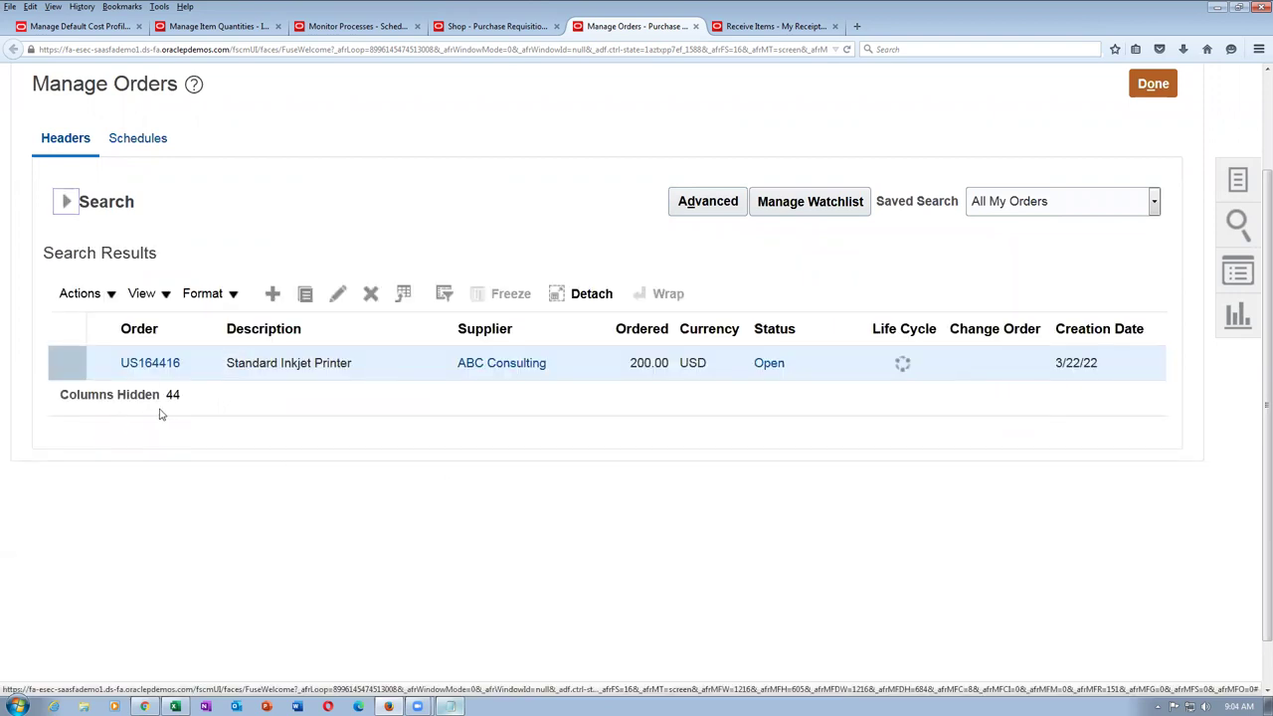
pyautogui.click(754, 28)
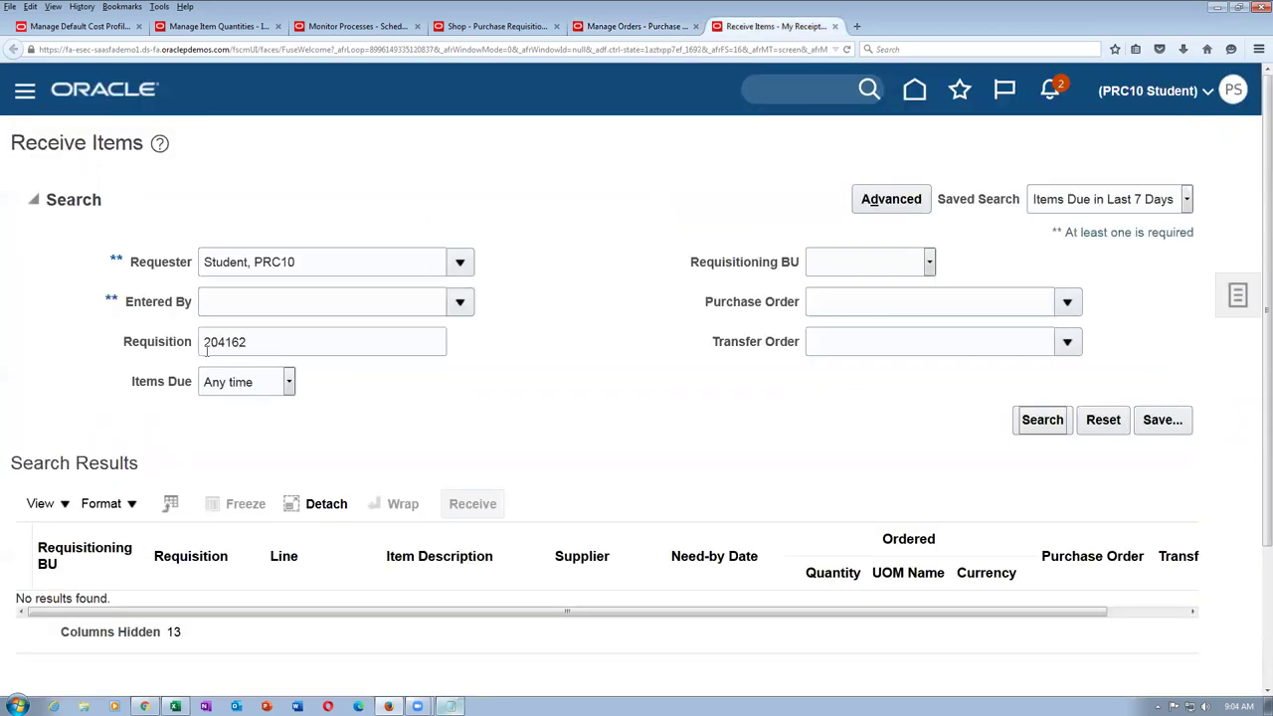
# Find requisition 204162 and start receiving its selected line.
pyautogui.click(1039, 426)
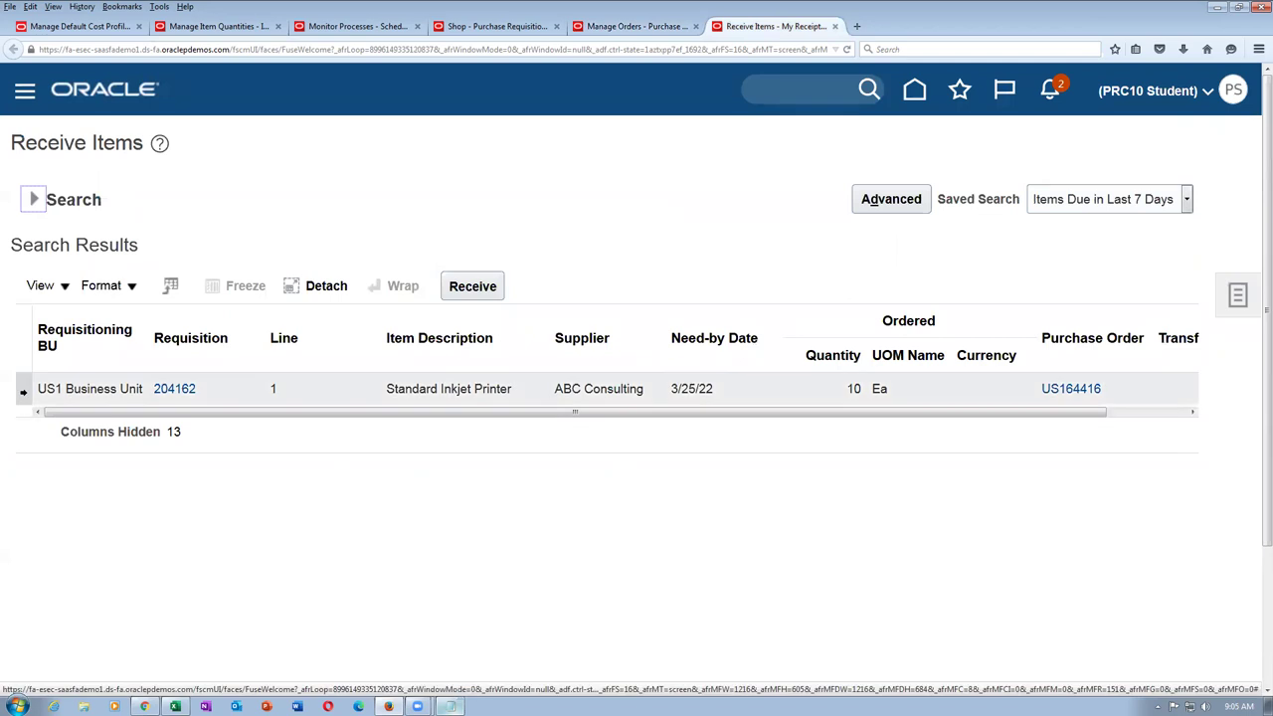
pyautogui.click(483, 292)
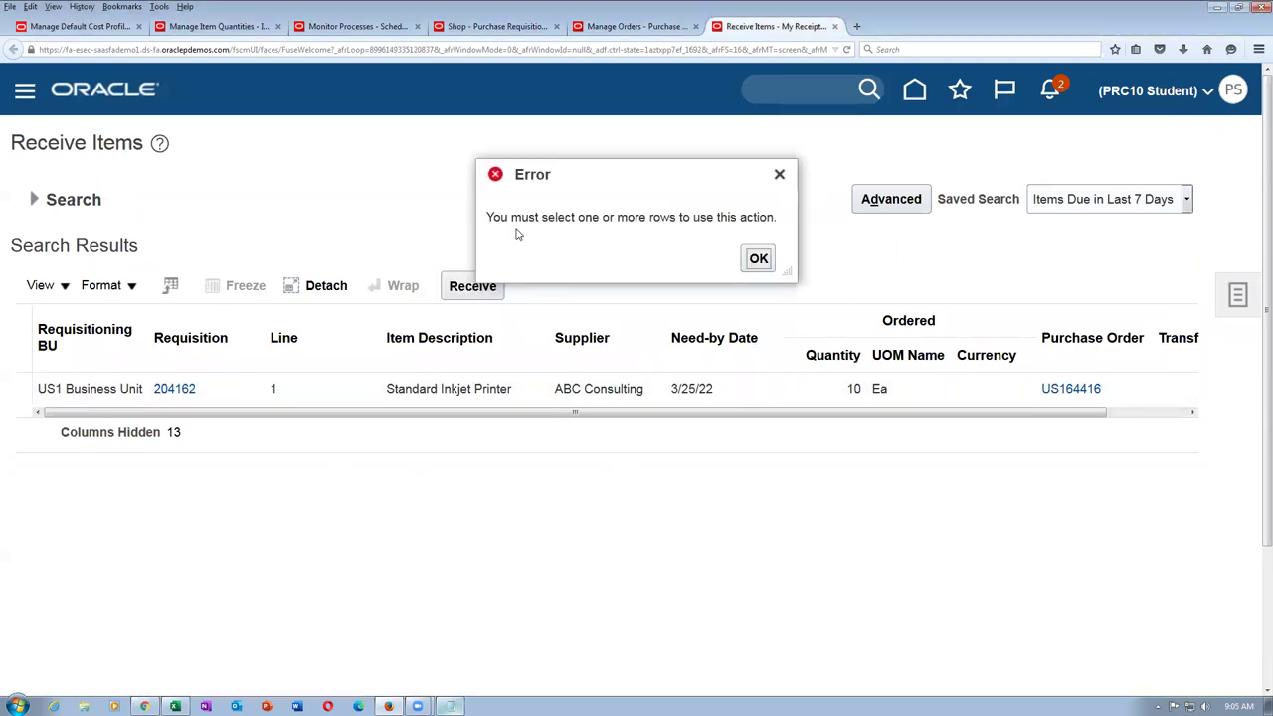
pyautogui.click(758, 258)
pyautogui.click(26, 392)
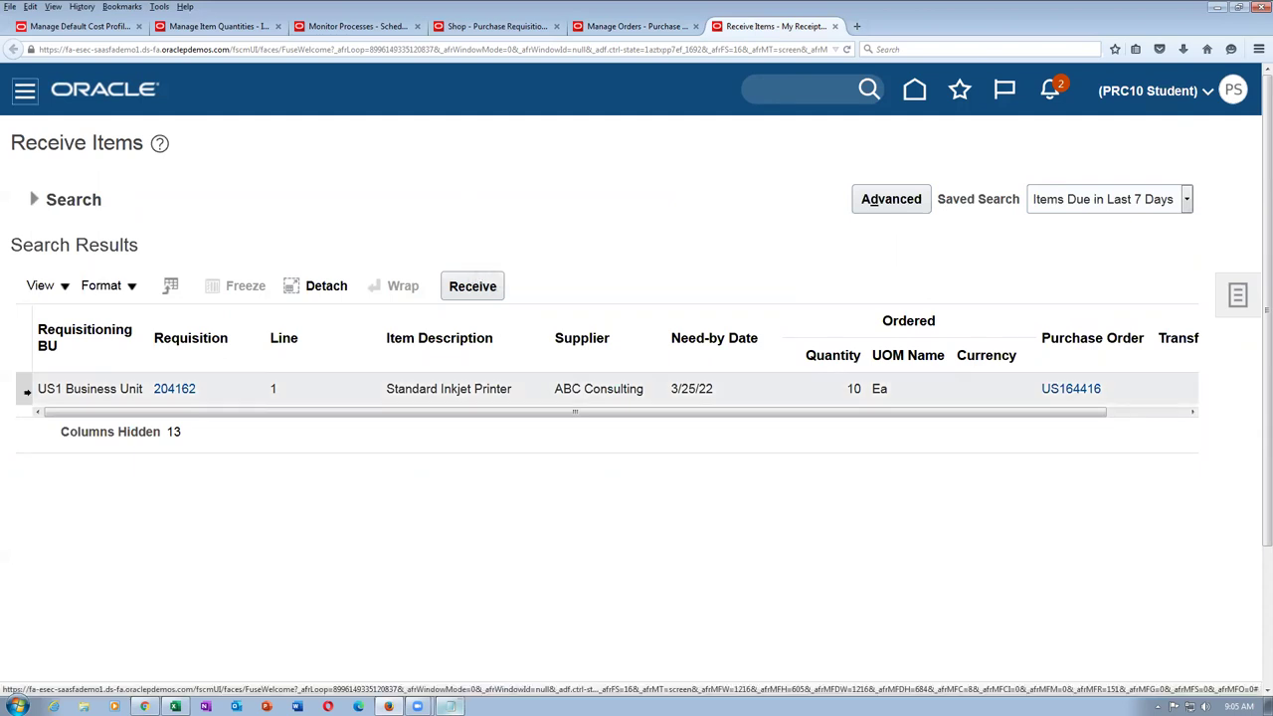
pyautogui.click(468, 287)
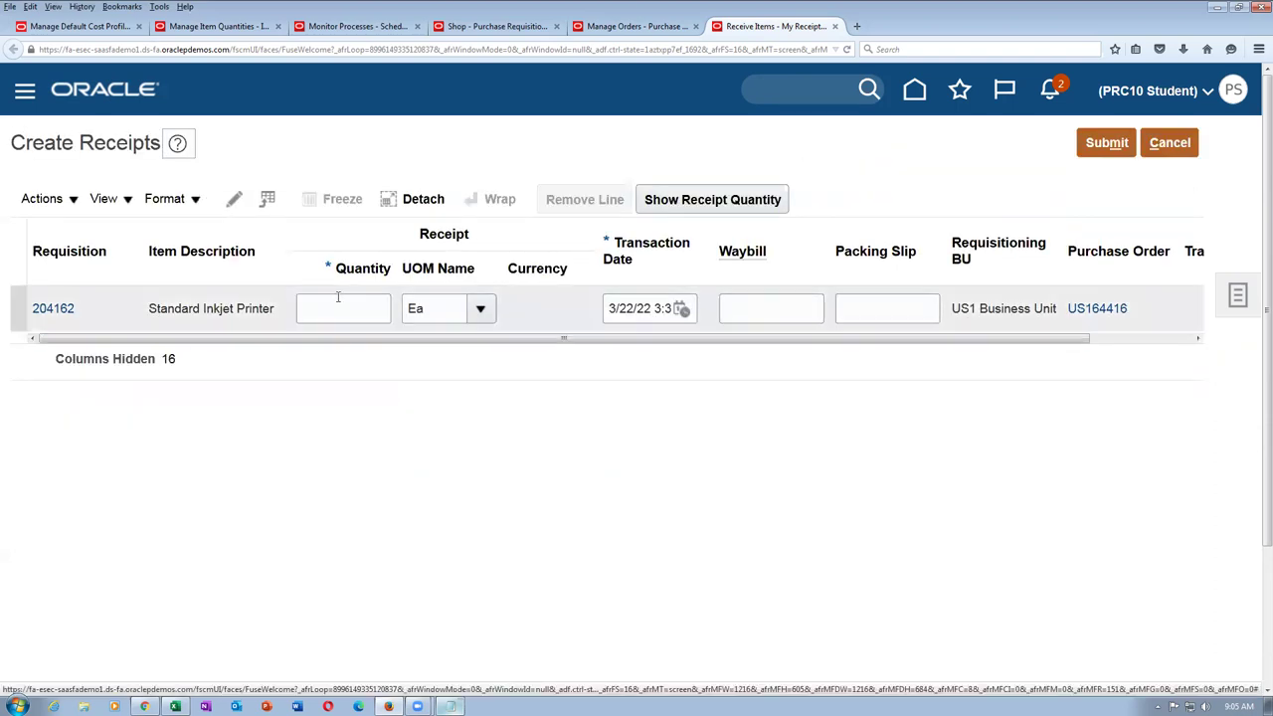
# Receive quantity 9 with waybill 23423 and packing slip 565675, noting receipt 52004.
pyautogui.click(334, 305)
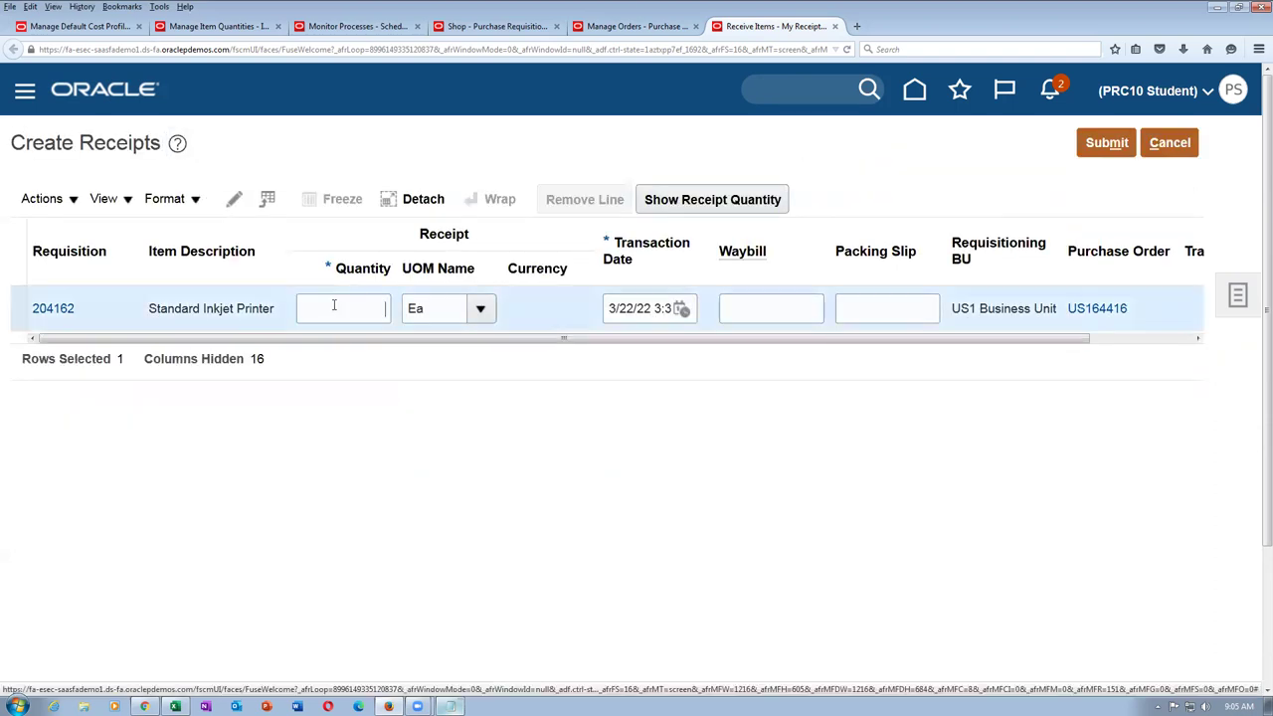
pyautogui.write('9')
pyautogui.press('Tab')
pyautogui.click(764, 312)
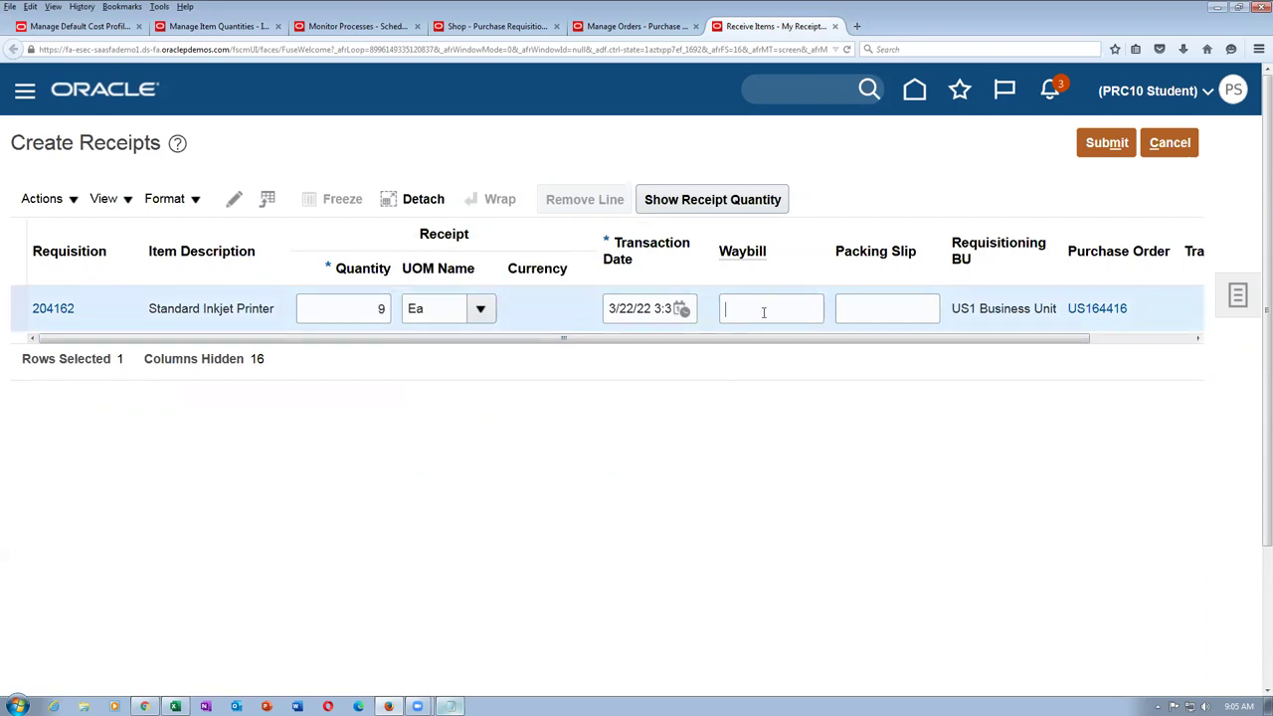
pyautogui.write('23423')
pyautogui.write('565675')
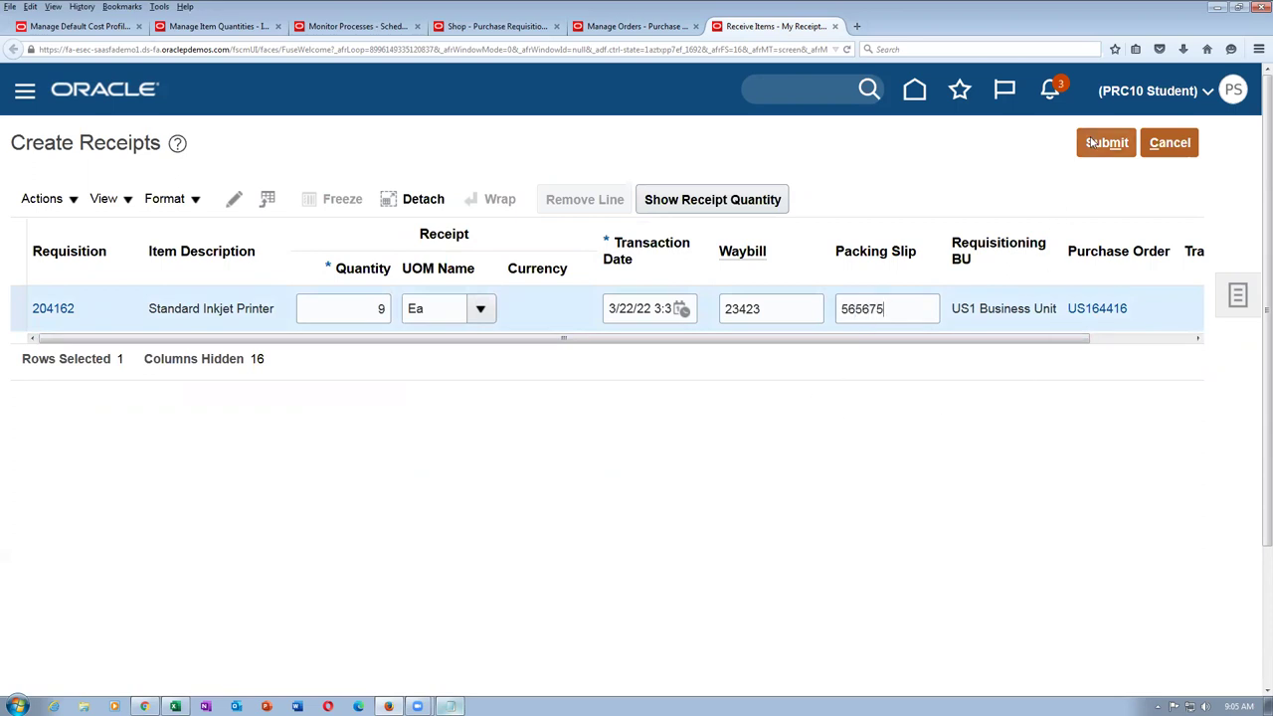
pyautogui.click(1094, 142)
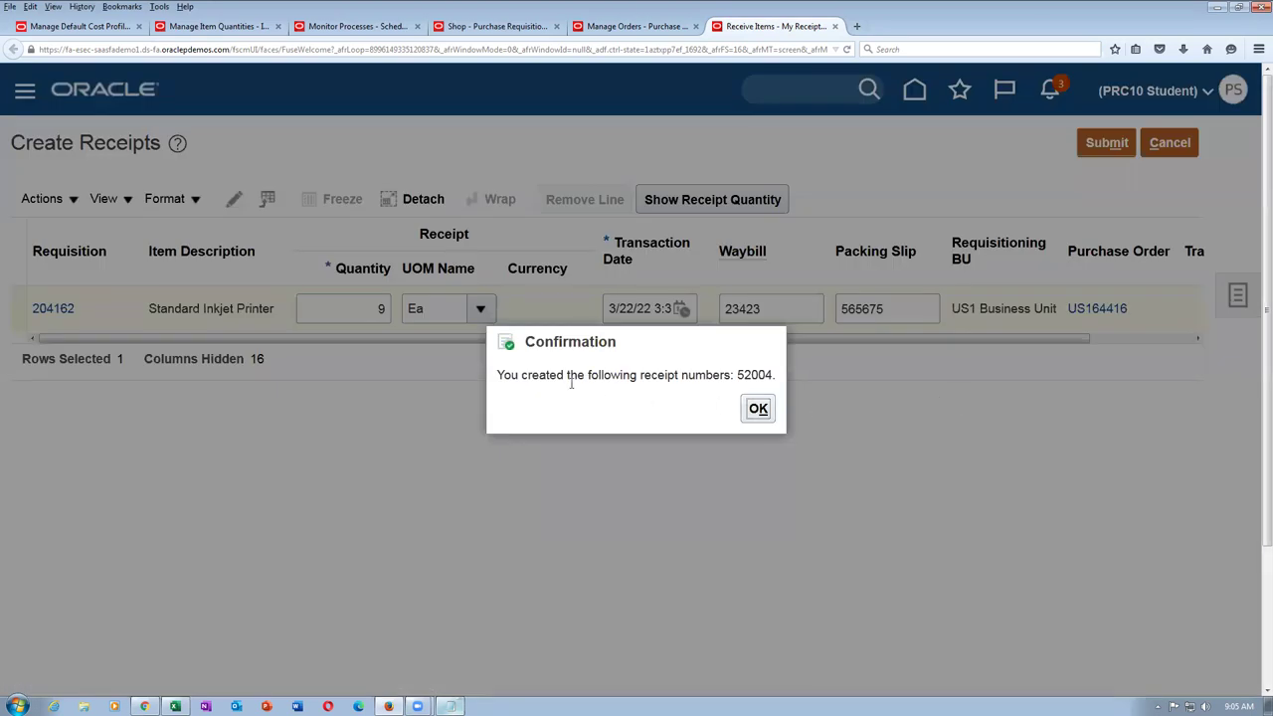
pyautogui.moveTo(738, 374); pyautogui.dragTo(773, 375)
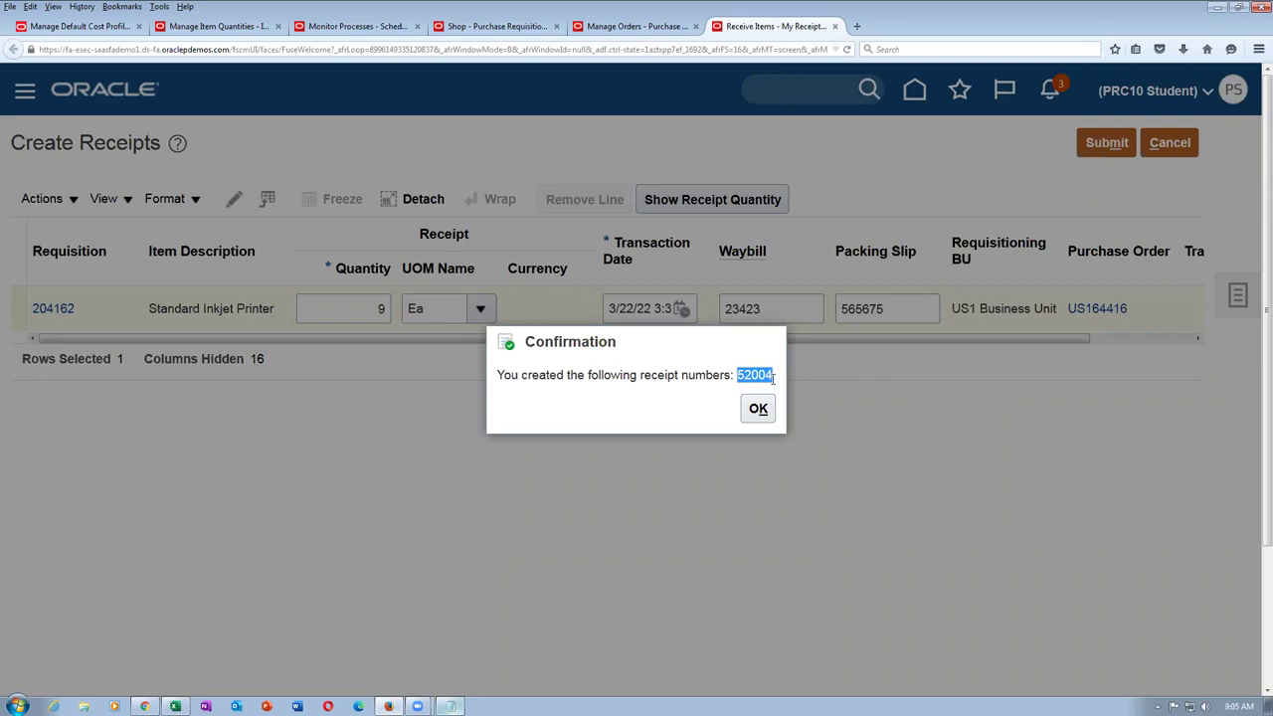
pyautogui.click(758, 409)
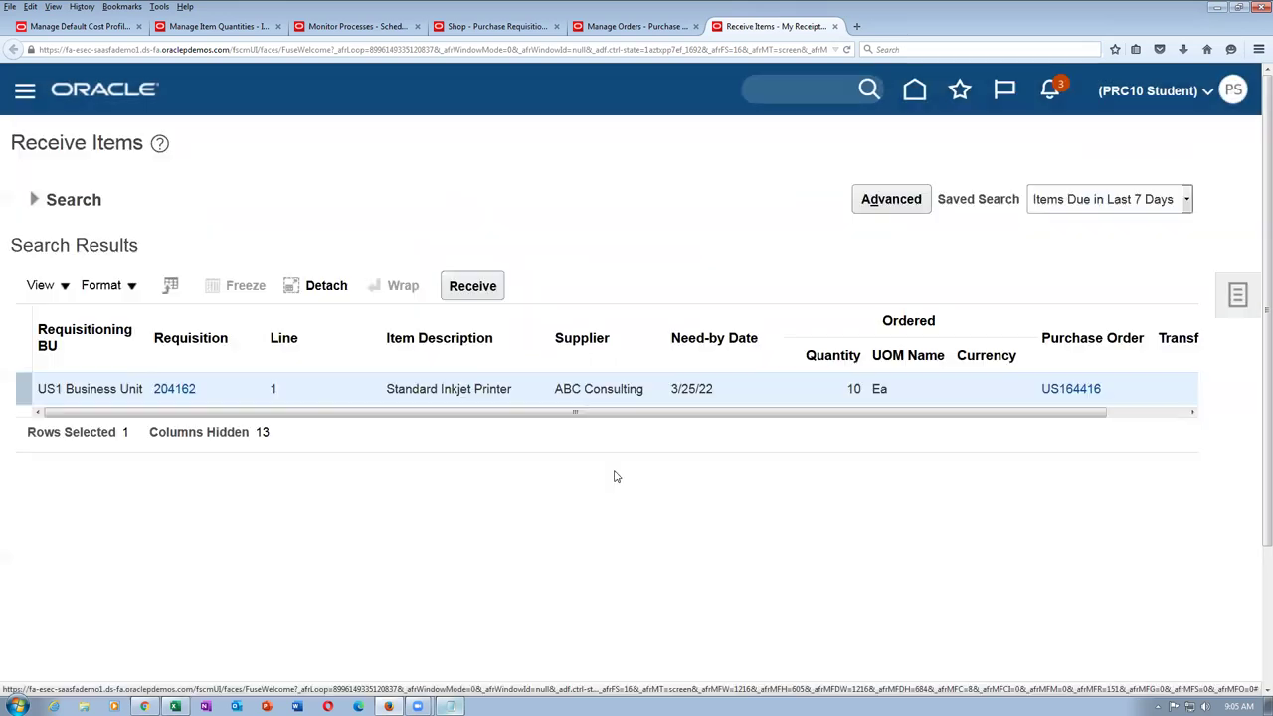
pyautogui.hotkey('alt', 'Tab')
pyautogui.hotkey('alt', 'Tab')
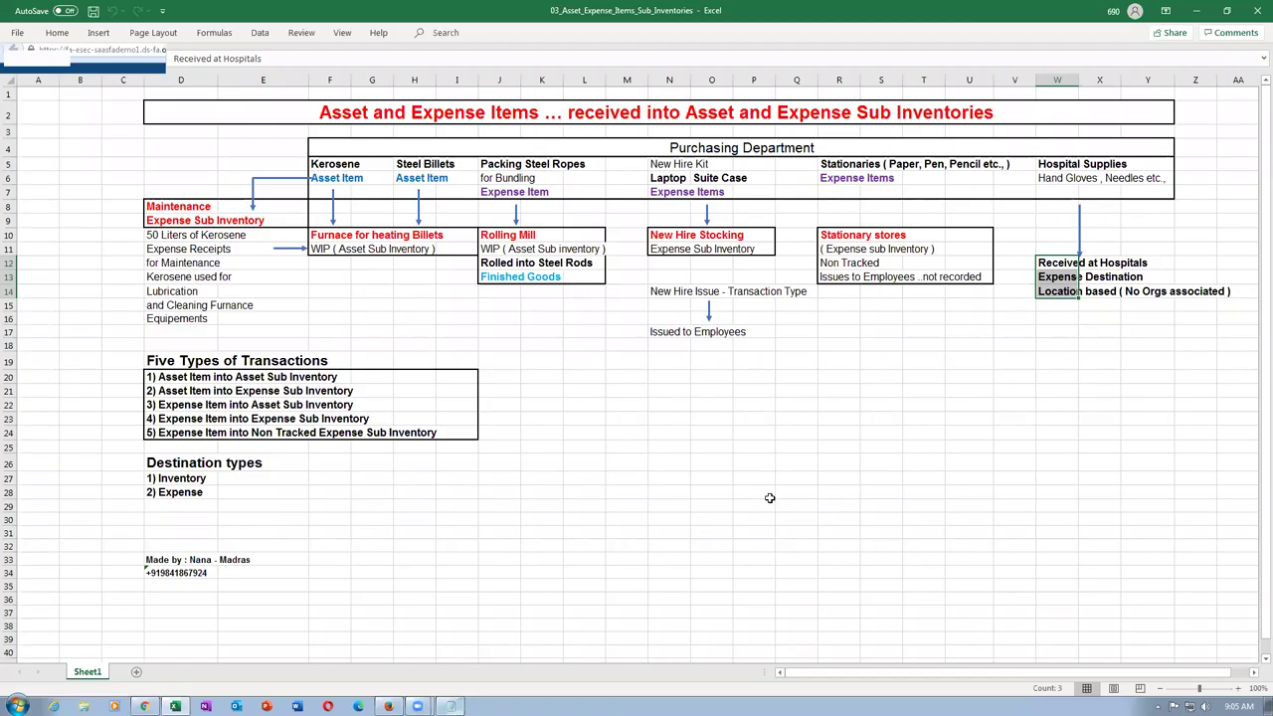
# Highlight the hospital supplies notes in W12:W14 of the workbook, then return to Oracle.
pyautogui.click(924, 479)
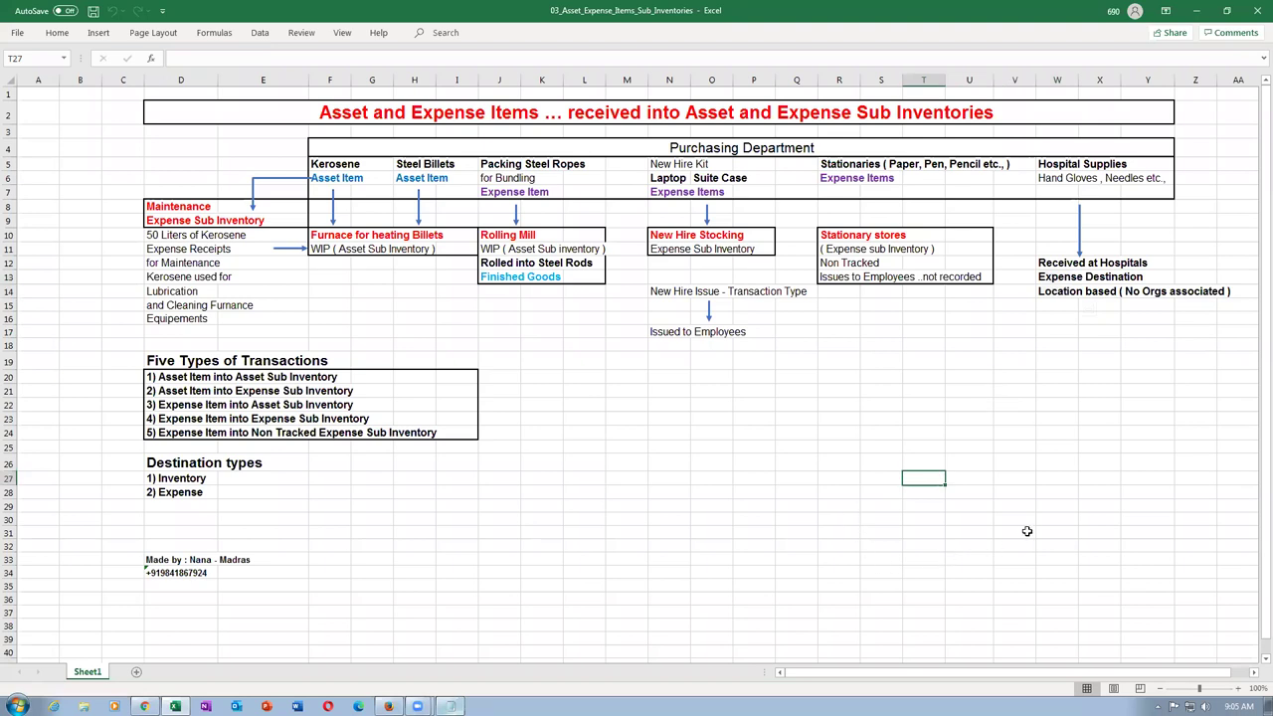
pyautogui.click(1044, 264)
pyautogui.moveTo(1045, 264); pyautogui.dragTo(1045, 292)
pyautogui.click(1057, 438)
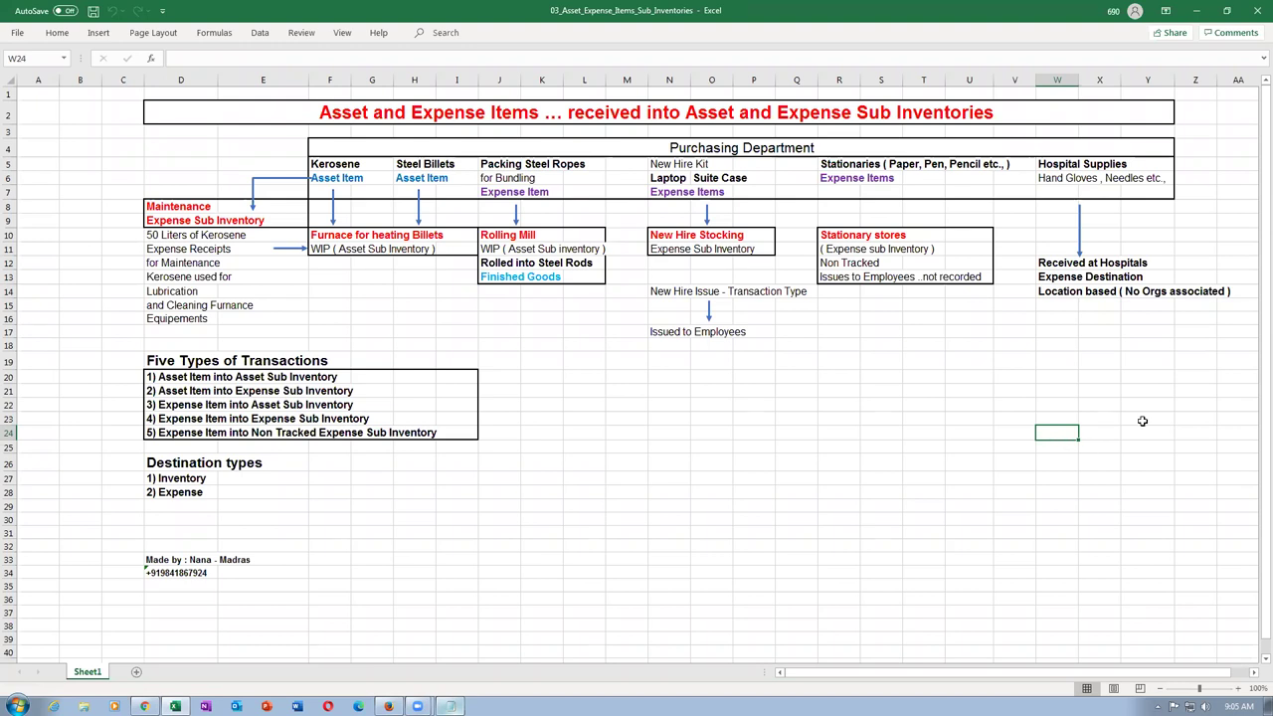
pyautogui.moveTo(1047, 266); pyautogui.dragTo(1047, 287)
pyautogui.click(1045, 409)
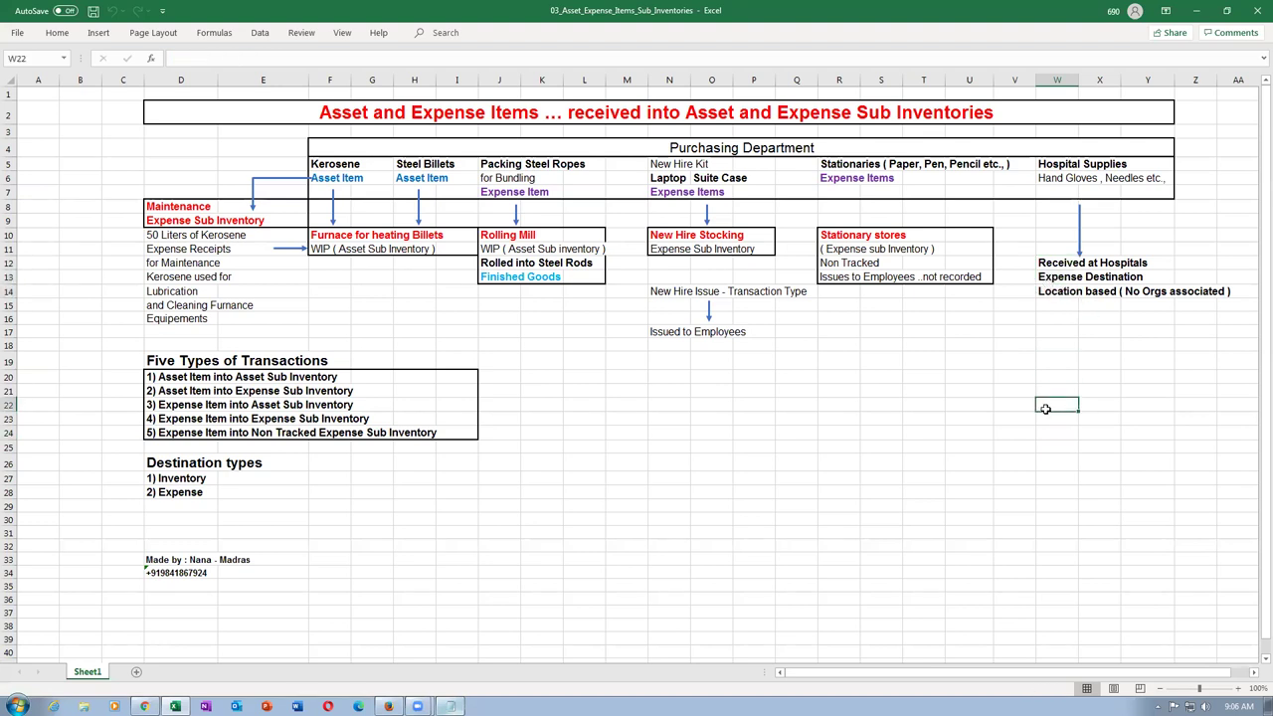
pyautogui.hotkey('alt', 'Tab')
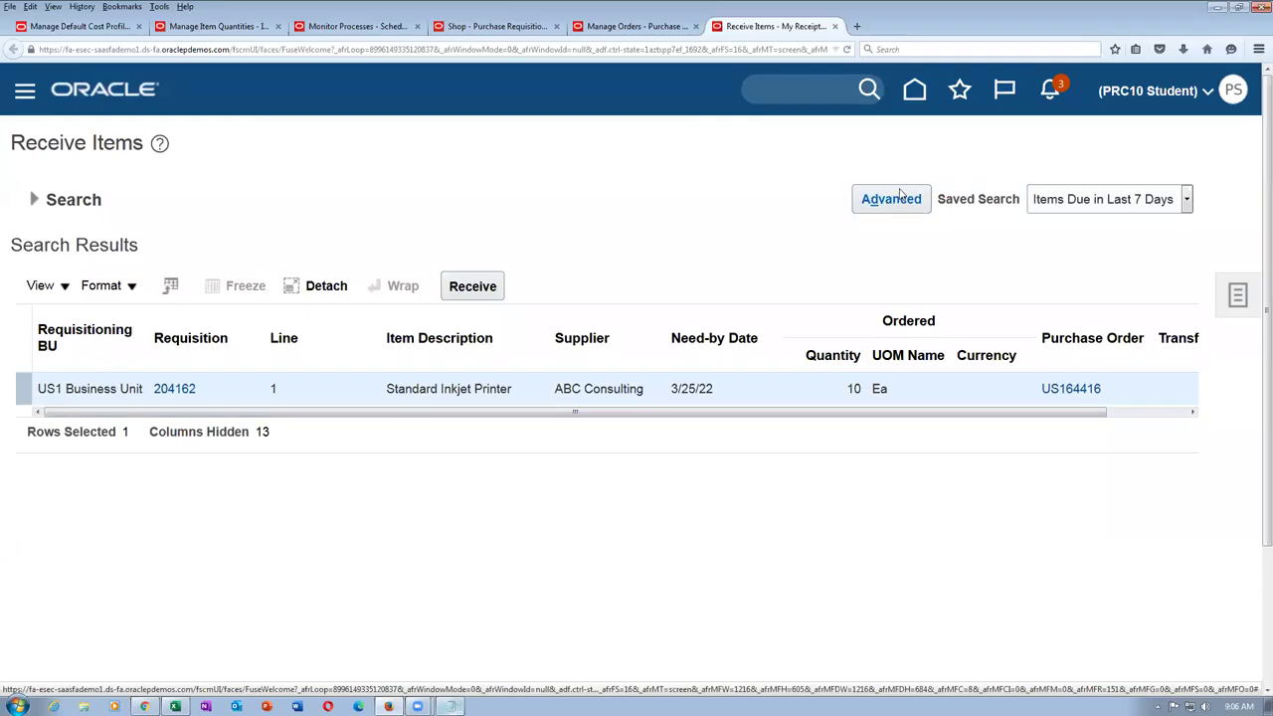
# Look up receipt 52004 in Manage Receipts and select its result row.
pyautogui.click(36, 201)
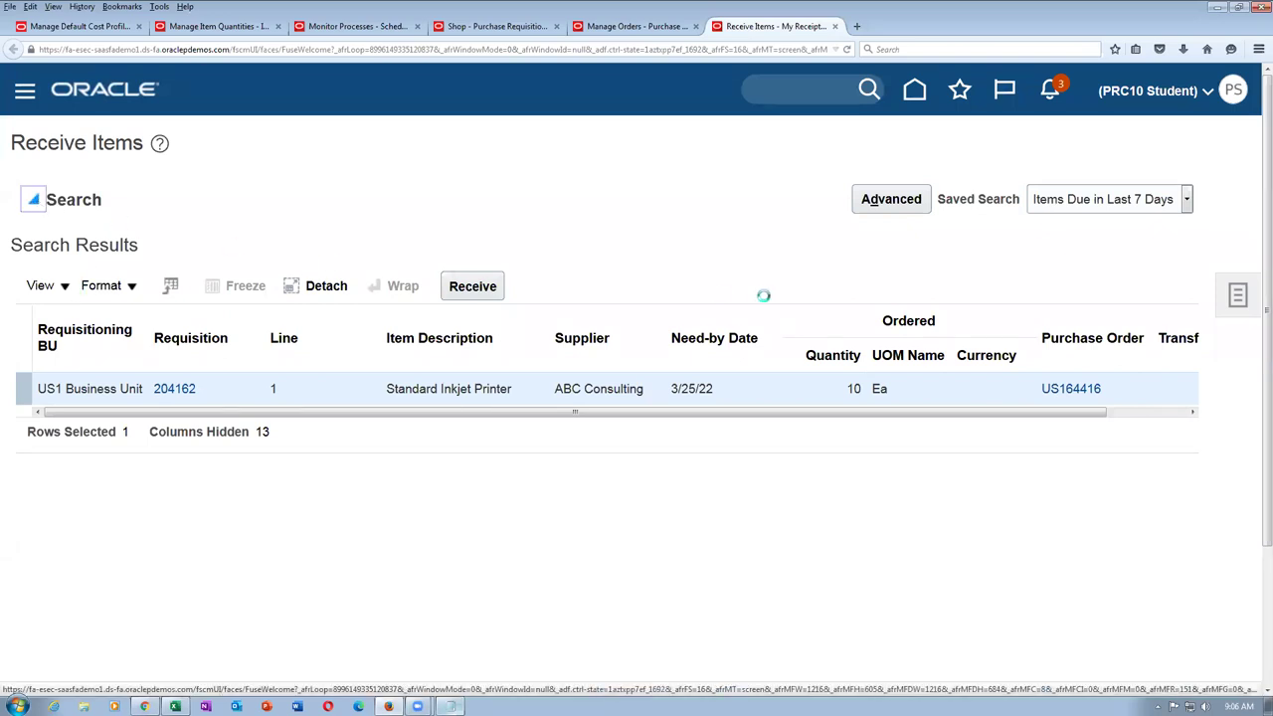
pyautogui.click(1042, 419)
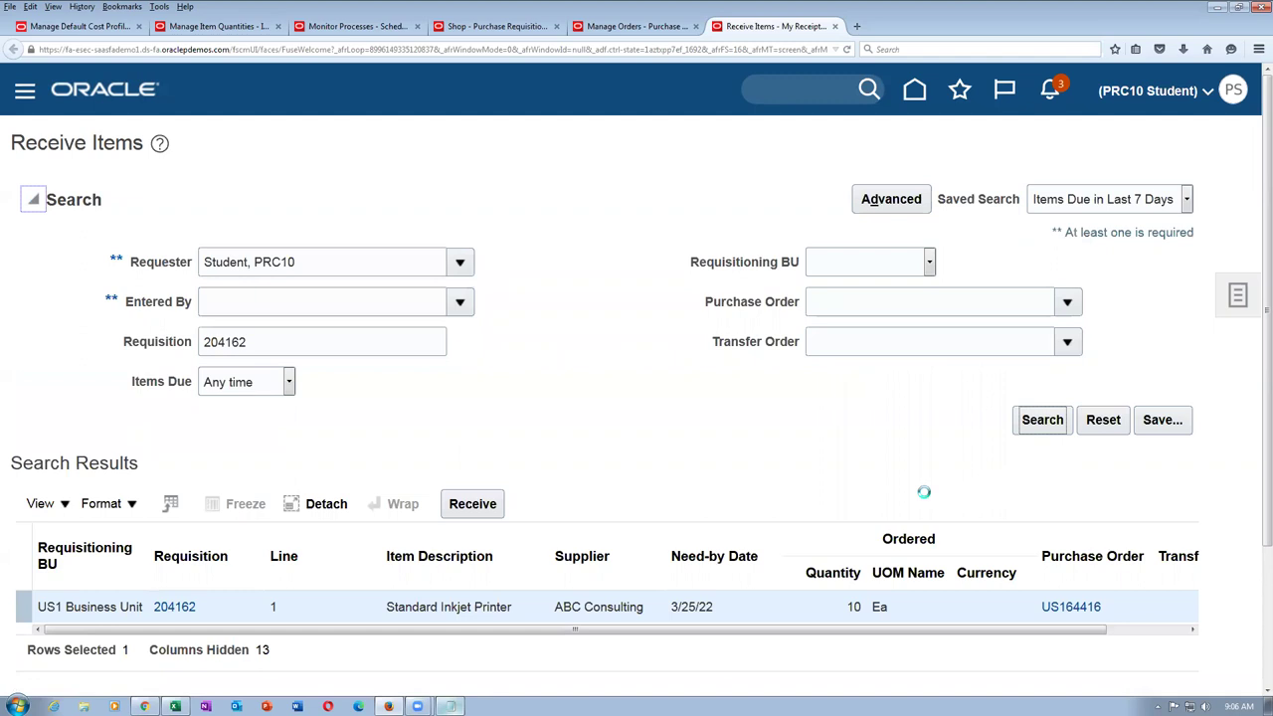
pyautogui.click(1237, 295)
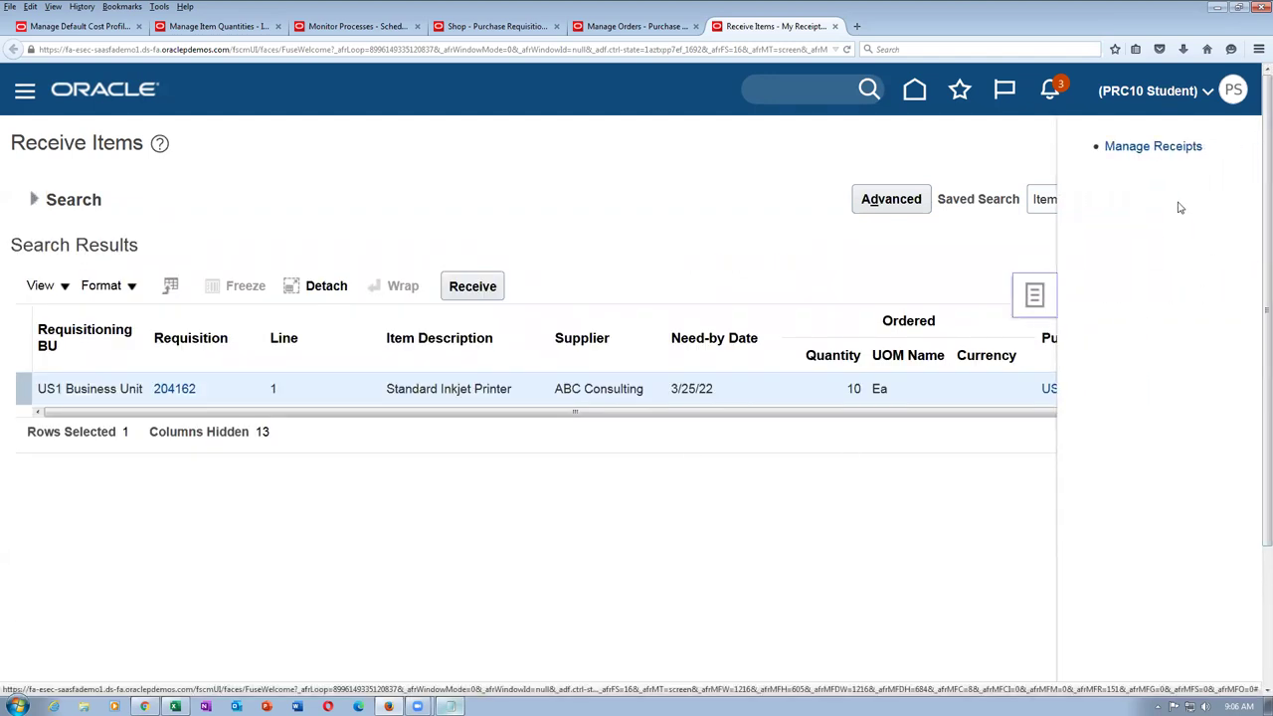
pyautogui.click(1167, 147)
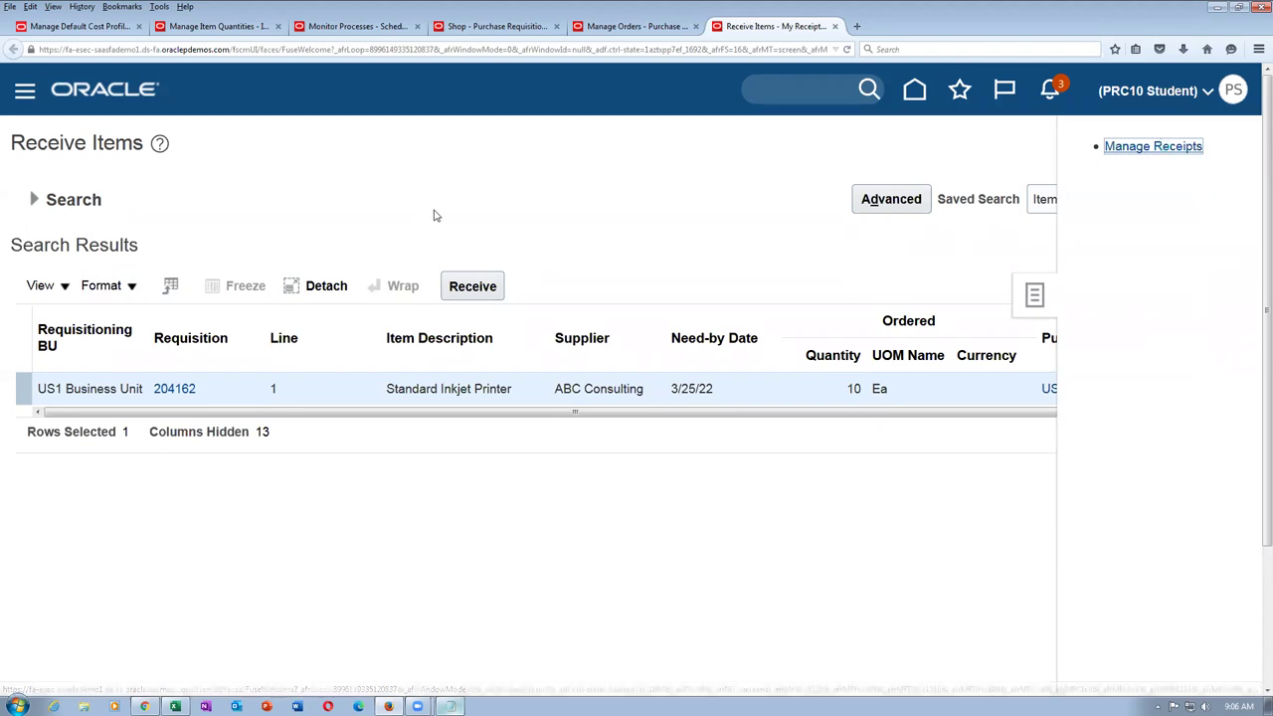
pyautogui.write('52004')
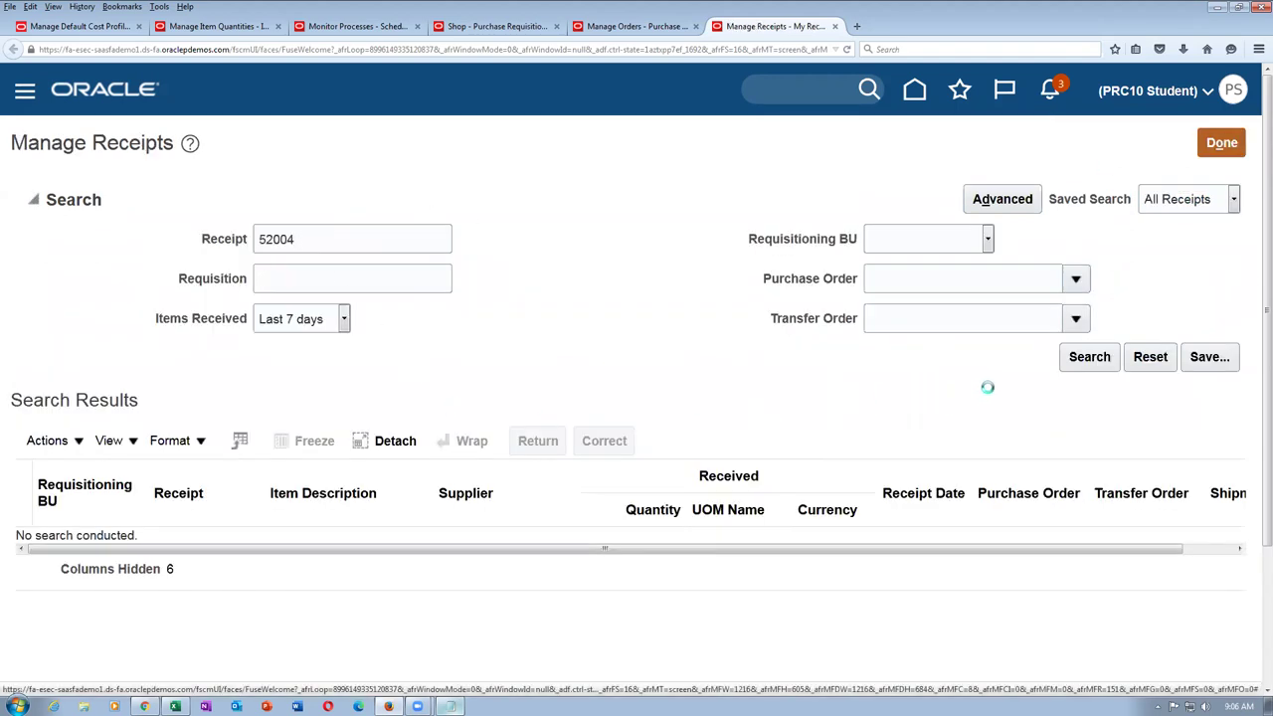
pyautogui.click(1069, 362)
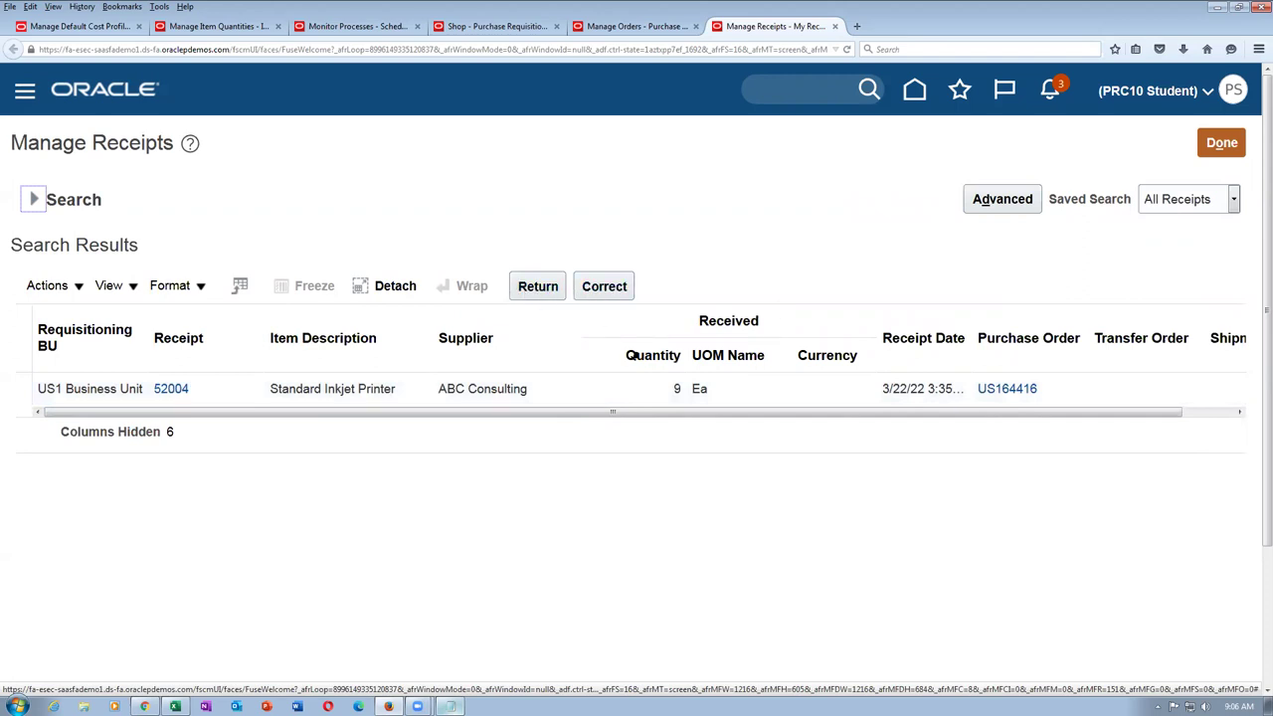
pyautogui.click(671, 396)
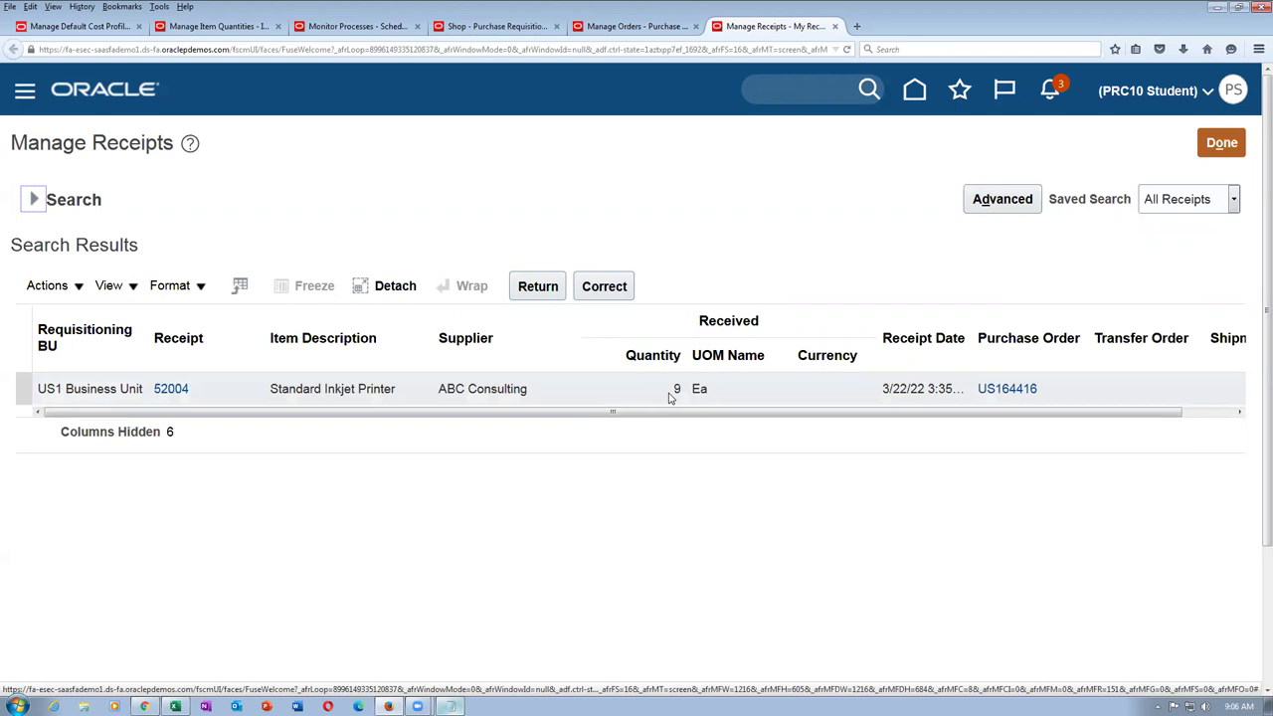
pyautogui.hotkey('alt', 'Tab')
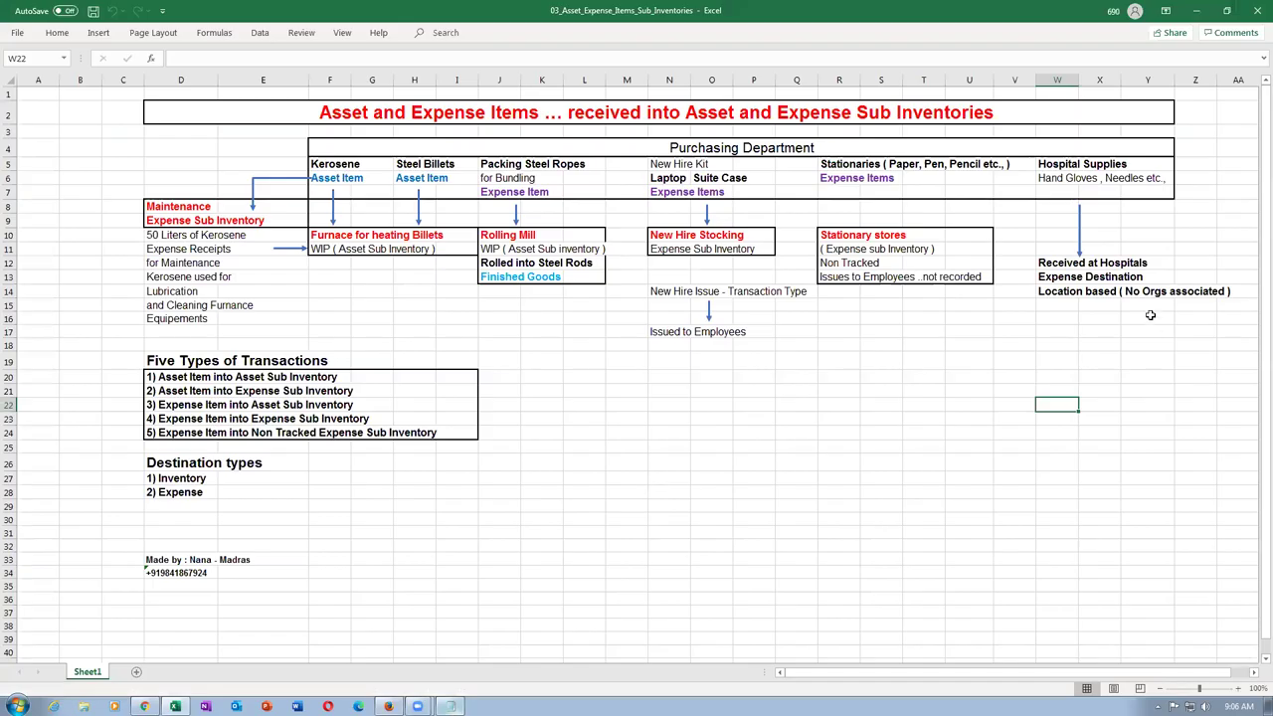
# Highlight the Hospital Supplies heading and the Received at Hospitals notes, clicking across nearby cells.
pyautogui.click(1130, 316)
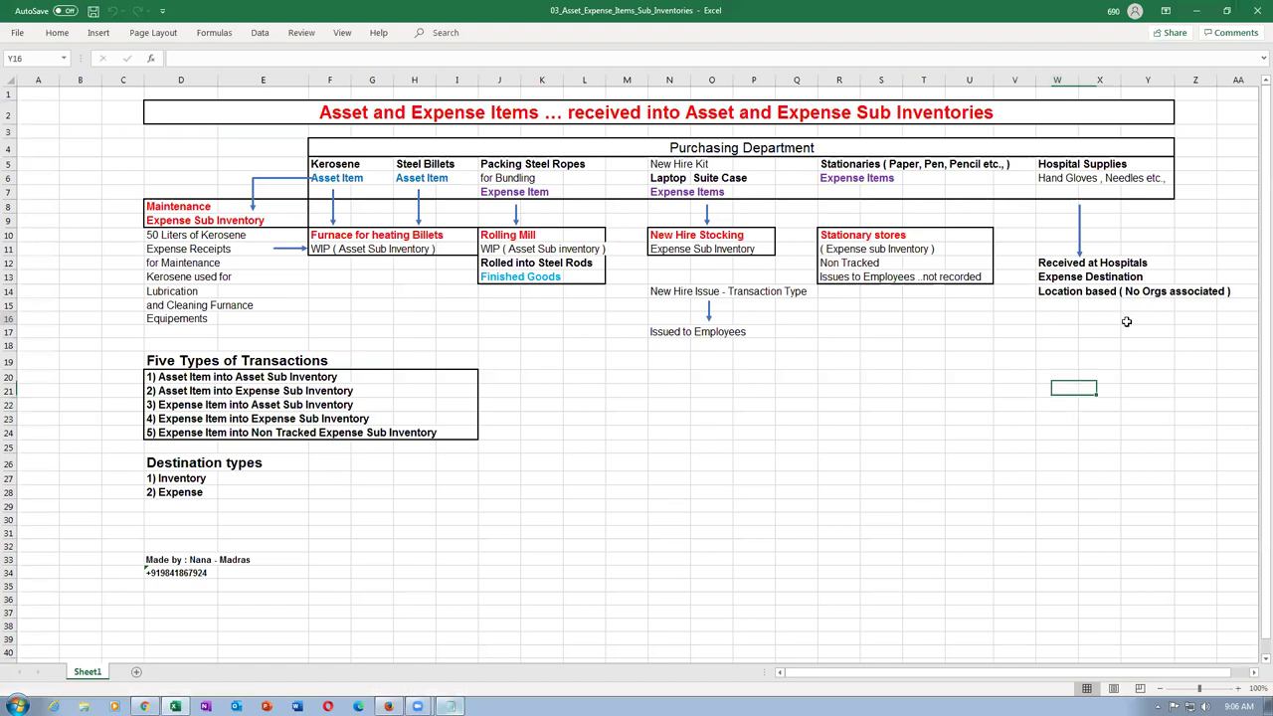
pyautogui.moveTo(1054, 165); pyautogui.dragTo(1057, 175)
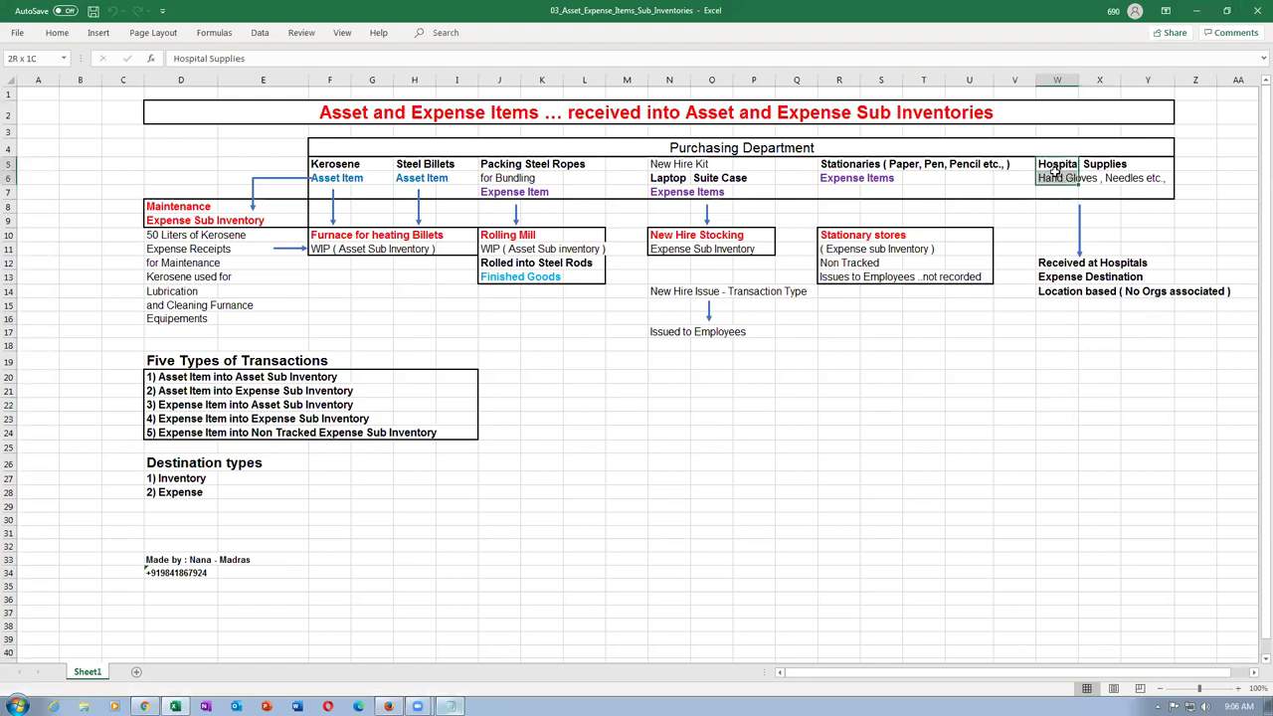
pyautogui.click(1080, 419)
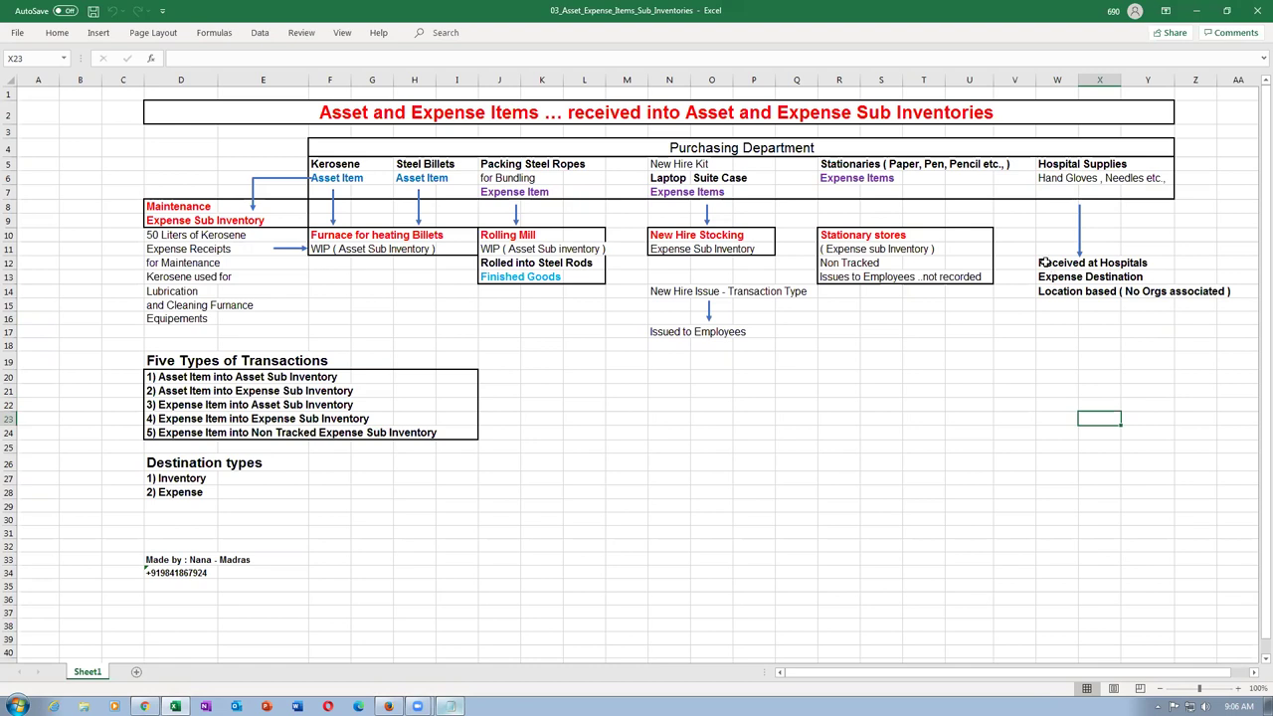
pyautogui.moveTo(1046, 260); pyautogui.dragTo(1238, 293)
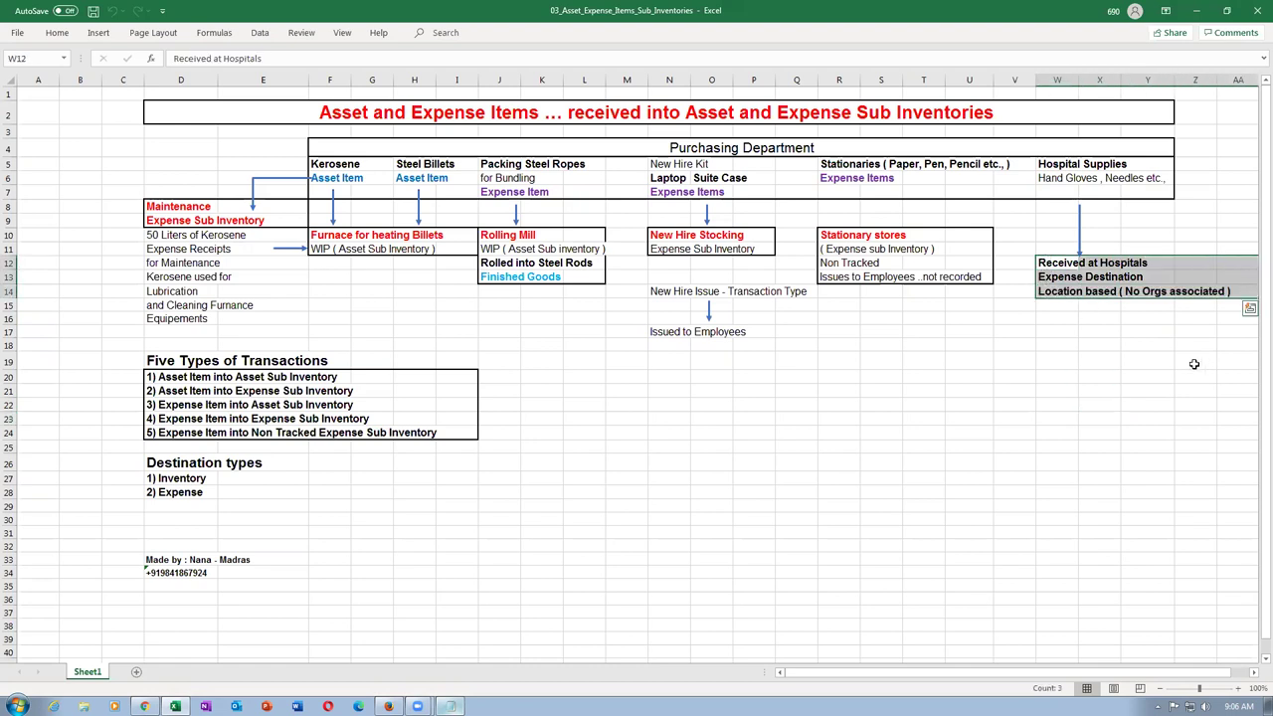
pyautogui.click(1184, 364)
pyautogui.click(1097, 344)
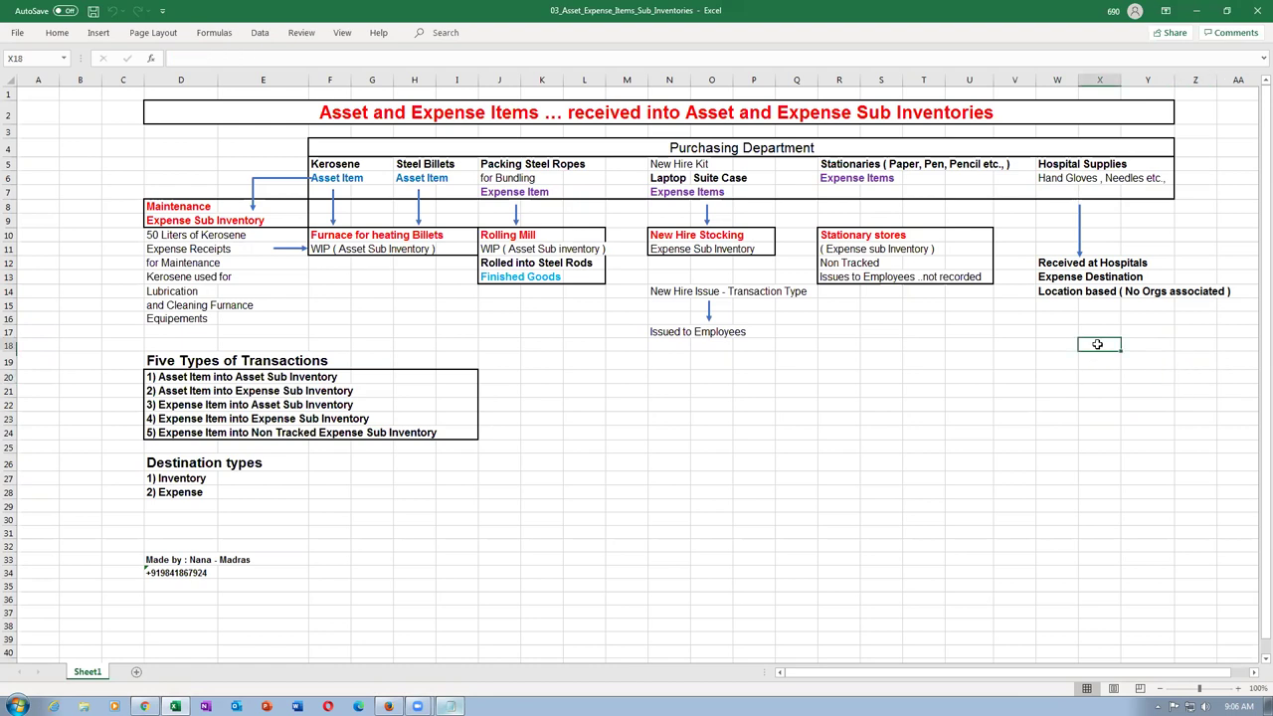
pyautogui.click(1054, 348)
pyautogui.click(1106, 346)
pyautogui.click(1145, 346)
pyautogui.click(1199, 348)
pyautogui.click(1144, 347)
pyautogui.click(1100, 346)
pyautogui.click(1043, 352)
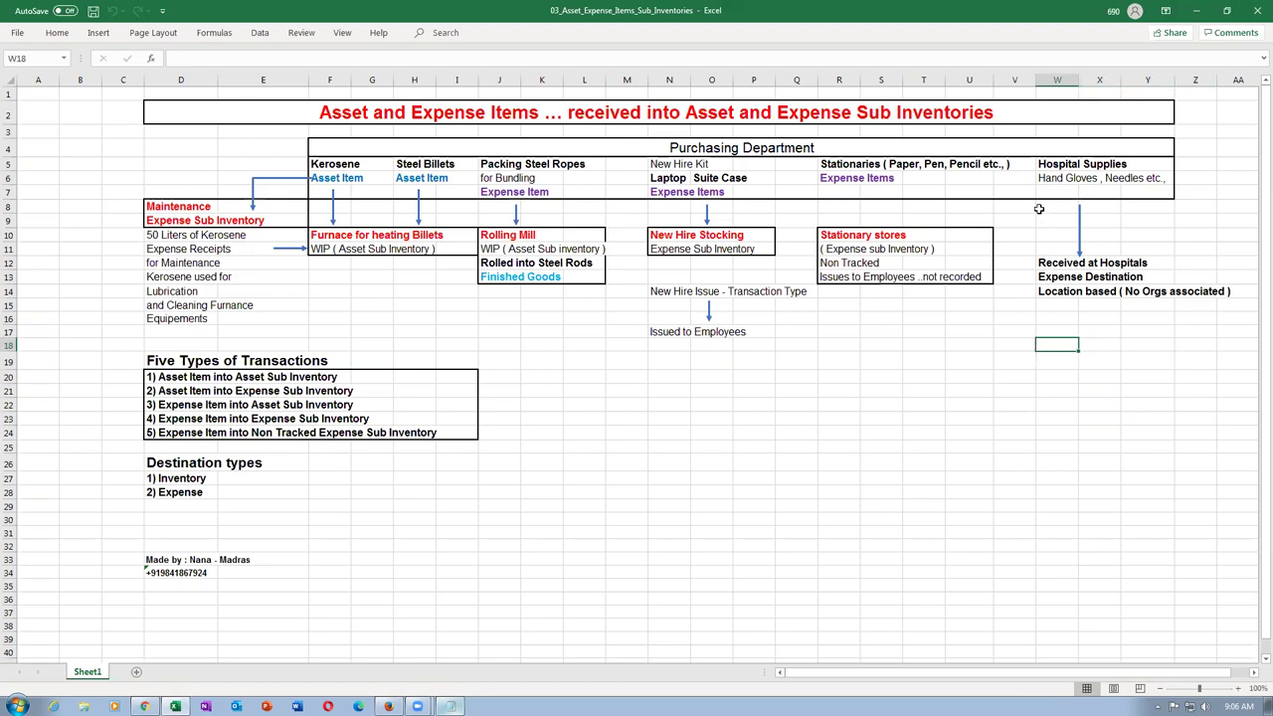
# Select the whole Hospital Supplies block and point out the 2) Expense destination type.
pyautogui.moveTo(1050, 166); pyautogui.dragTo(1230, 290)
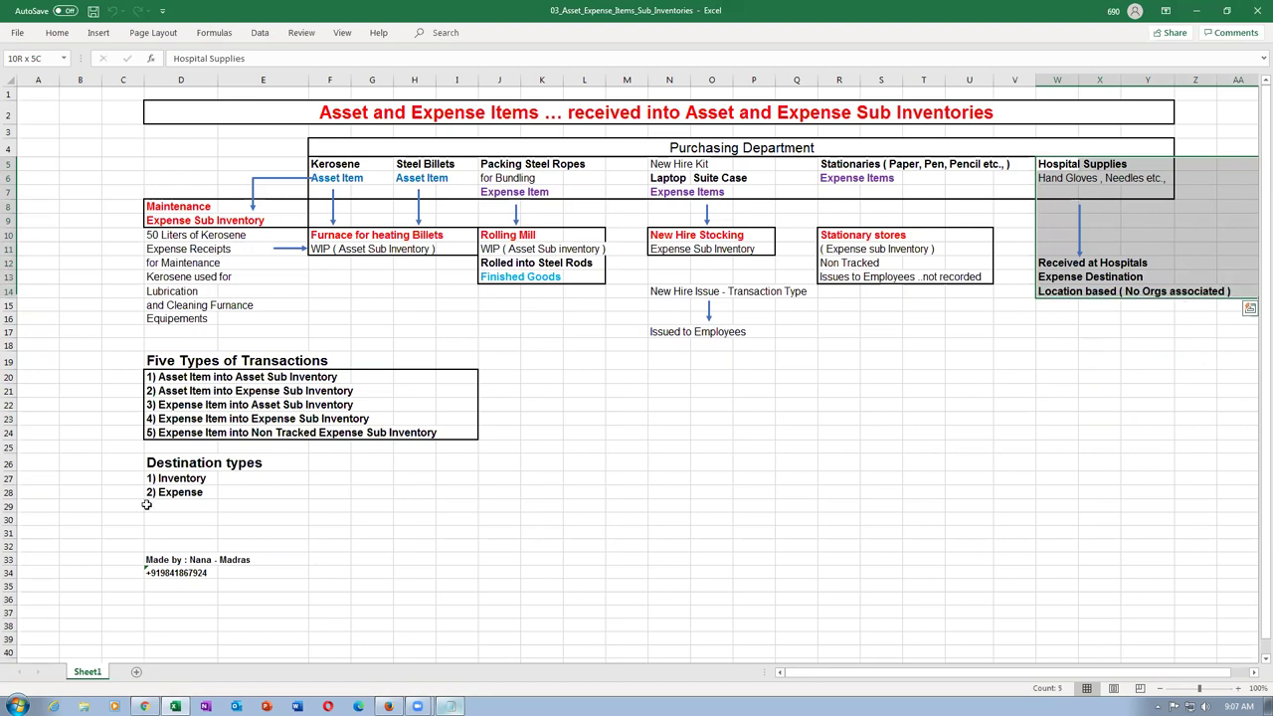
pyautogui.click(170, 495)
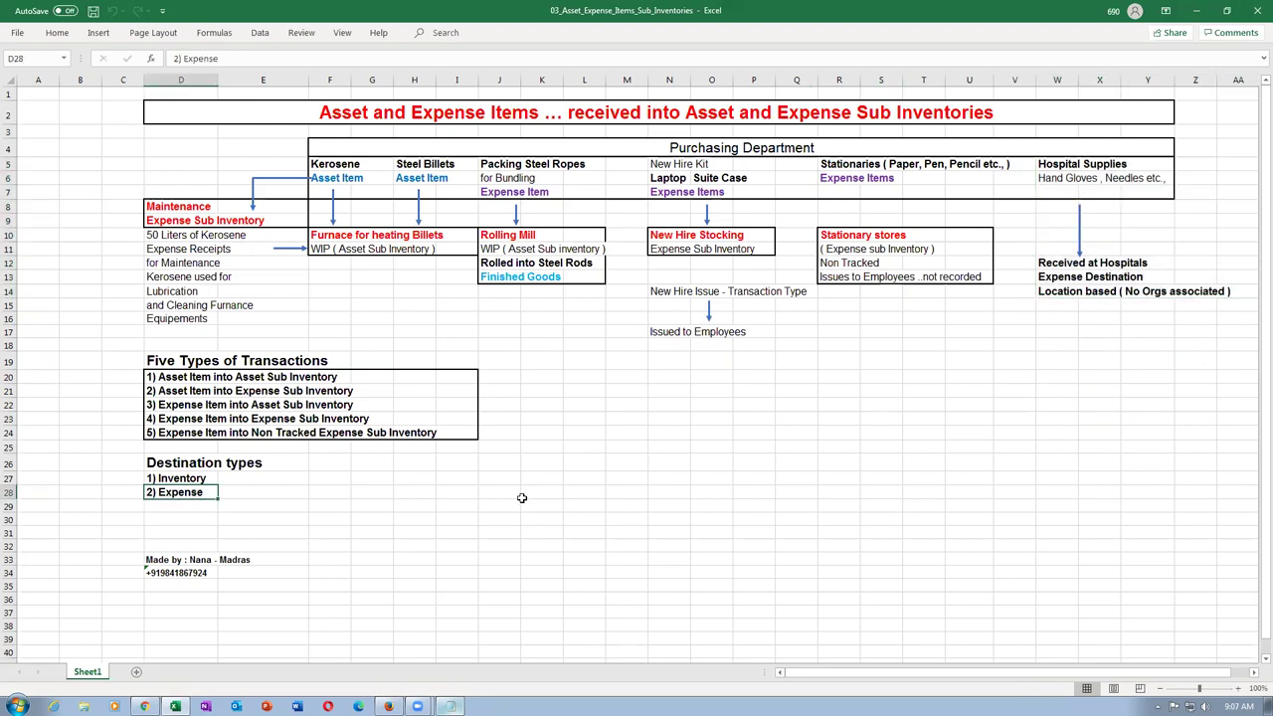
pyautogui.click(616, 490)
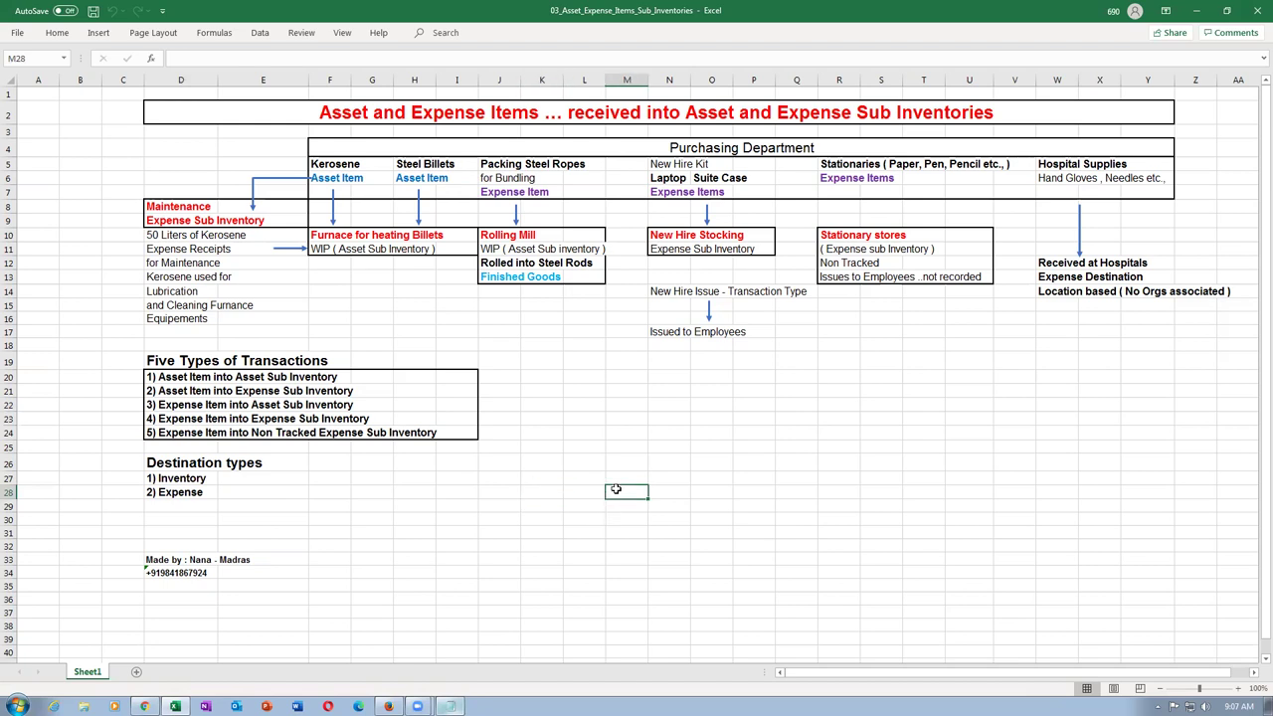
pyautogui.click(145, 707)
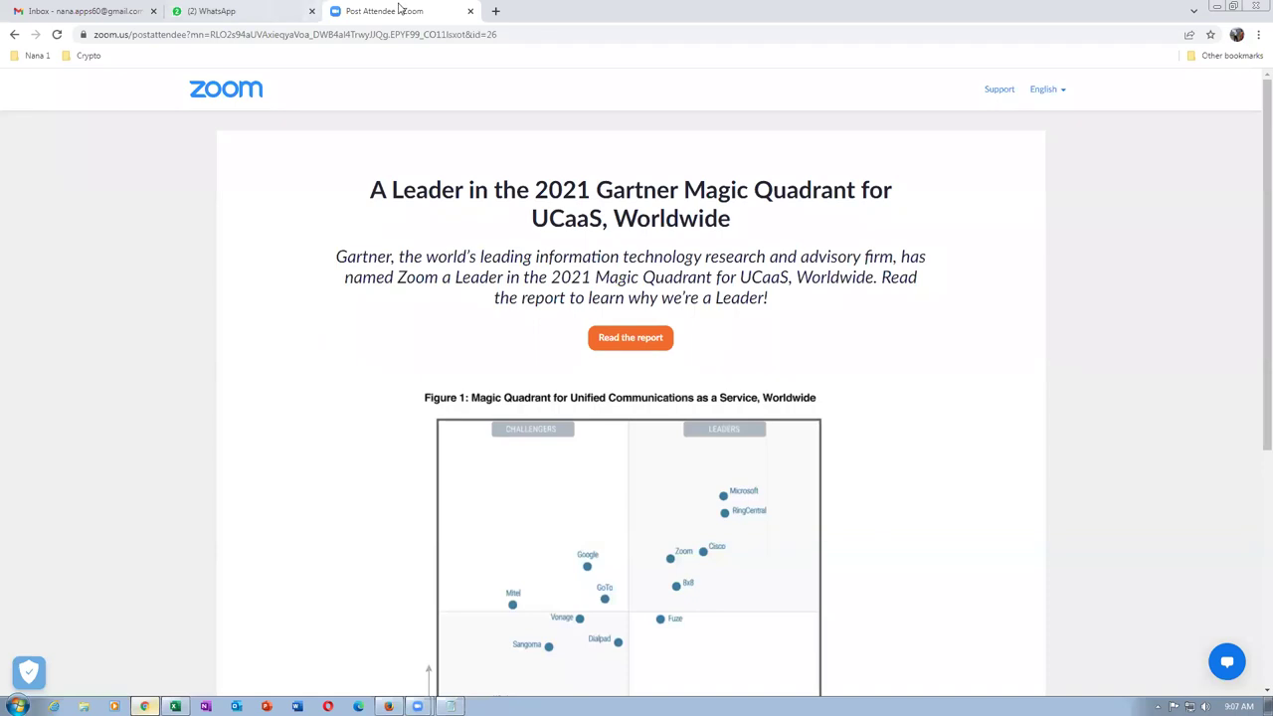
# In a new browser tab, go to docs.oracle.com.
pyautogui.click(495, 12)
pyautogui.write('doc')
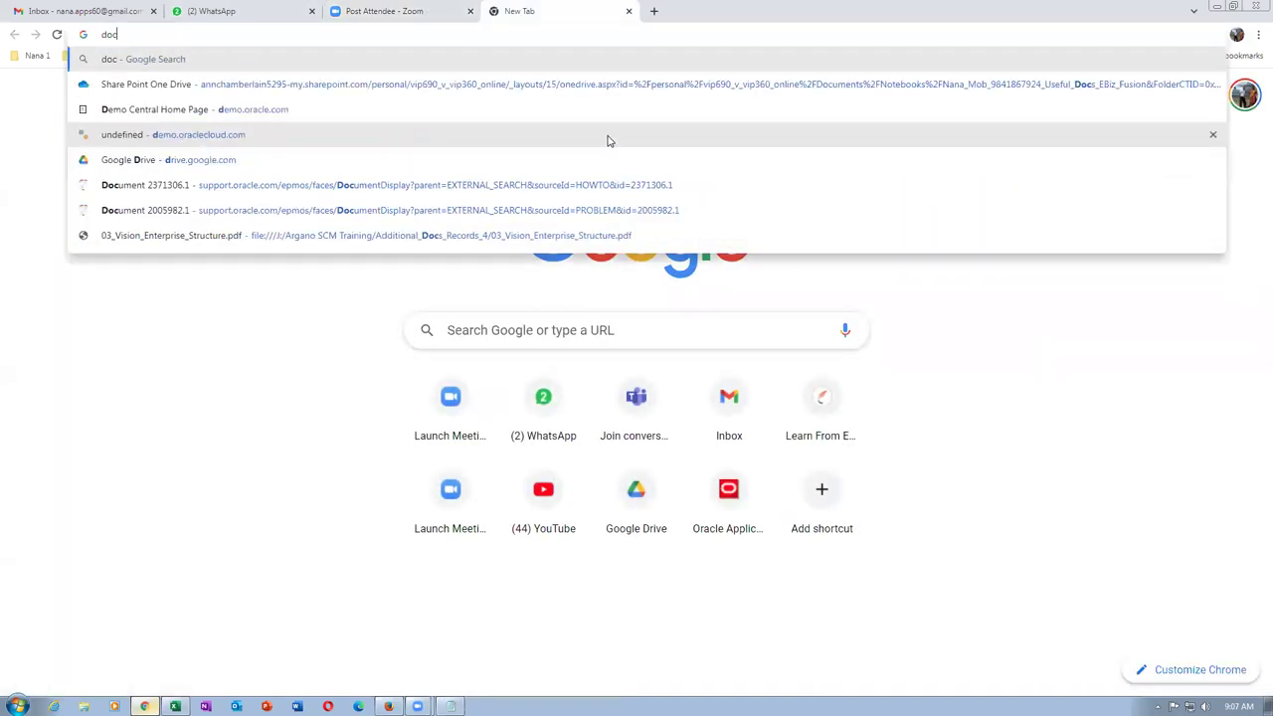
pyautogui.write('s.o')
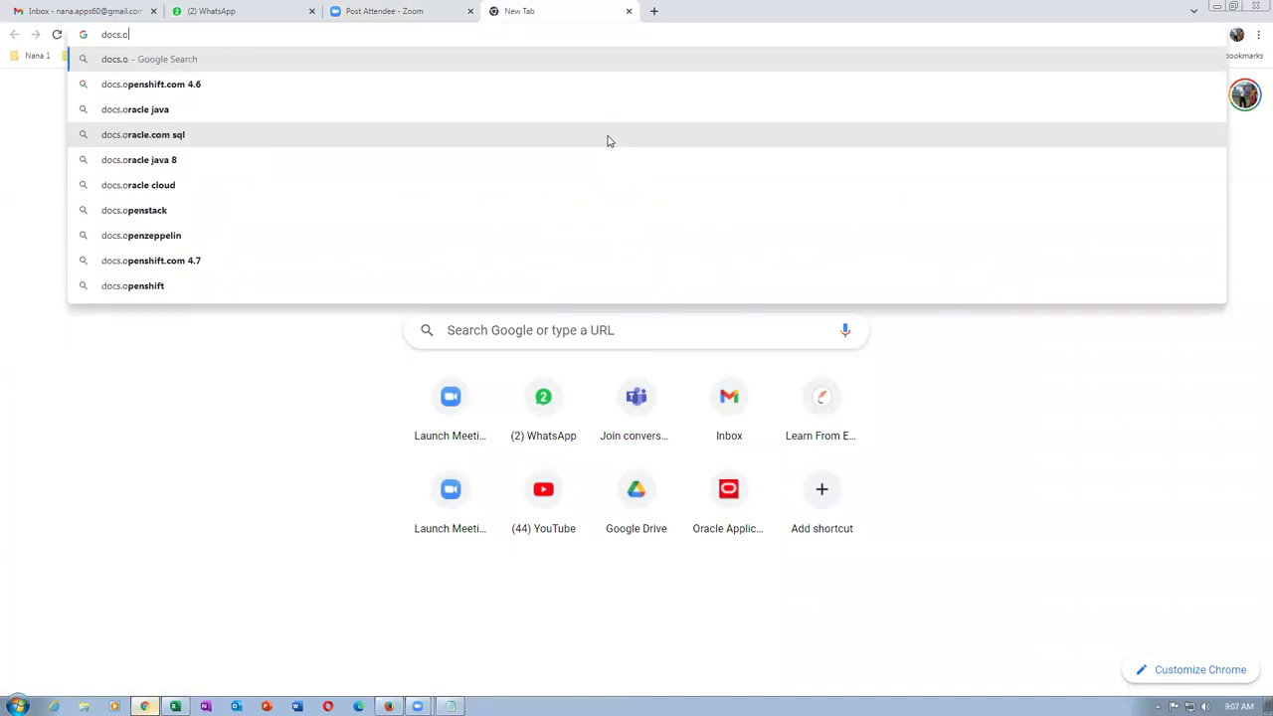
pyautogui.write('racle.com')
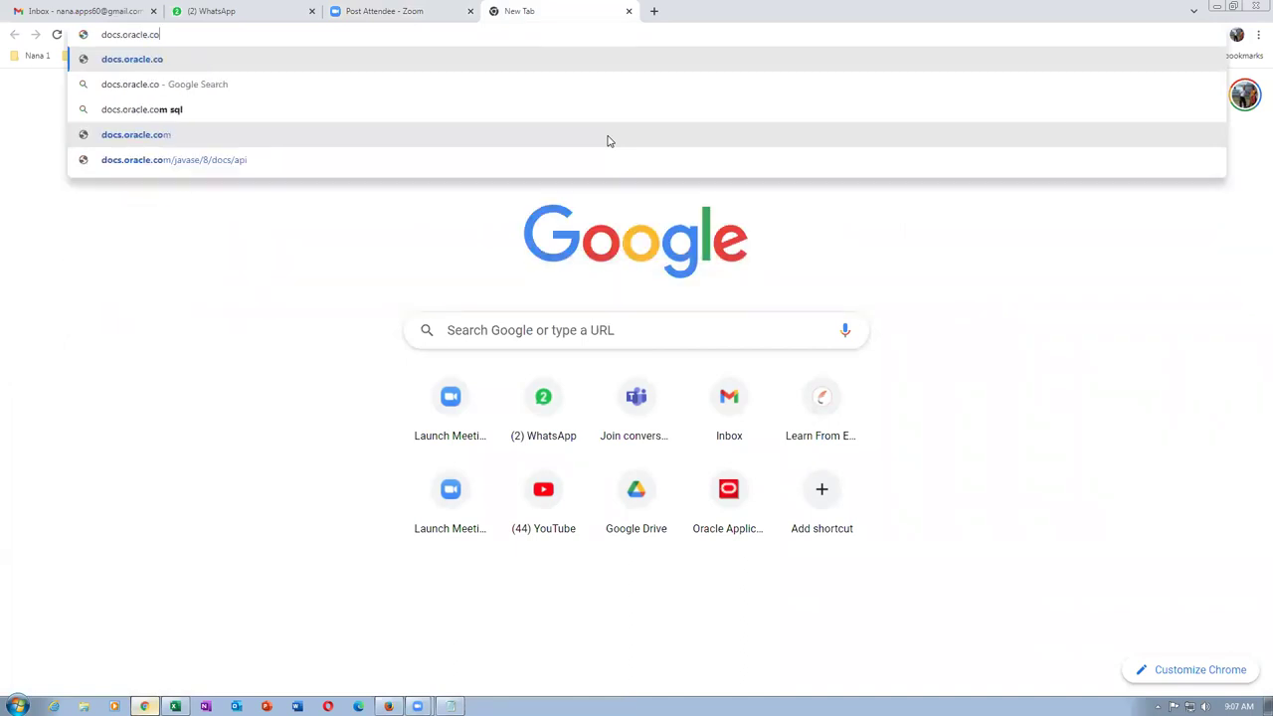
pyautogui.press('Return')
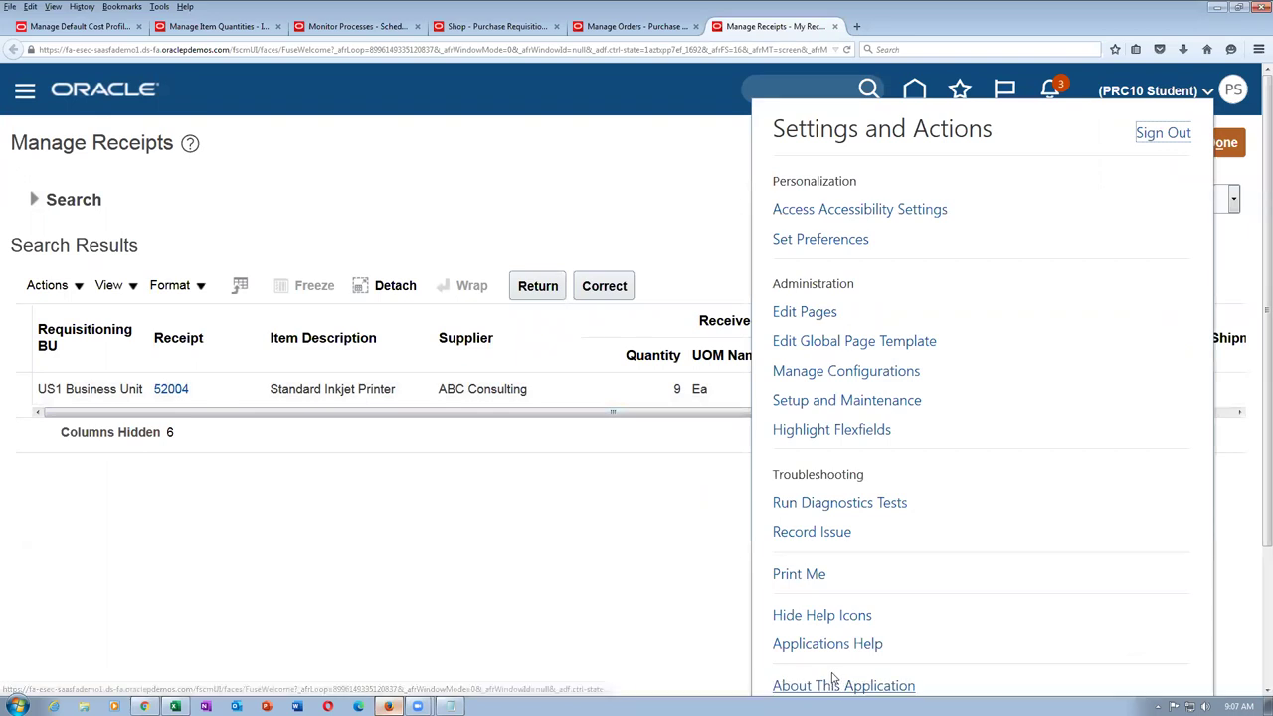
# Check About This Application shows release 21D, then return from Manage Receipts to Receive Items.
pyautogui.click(833, 683)
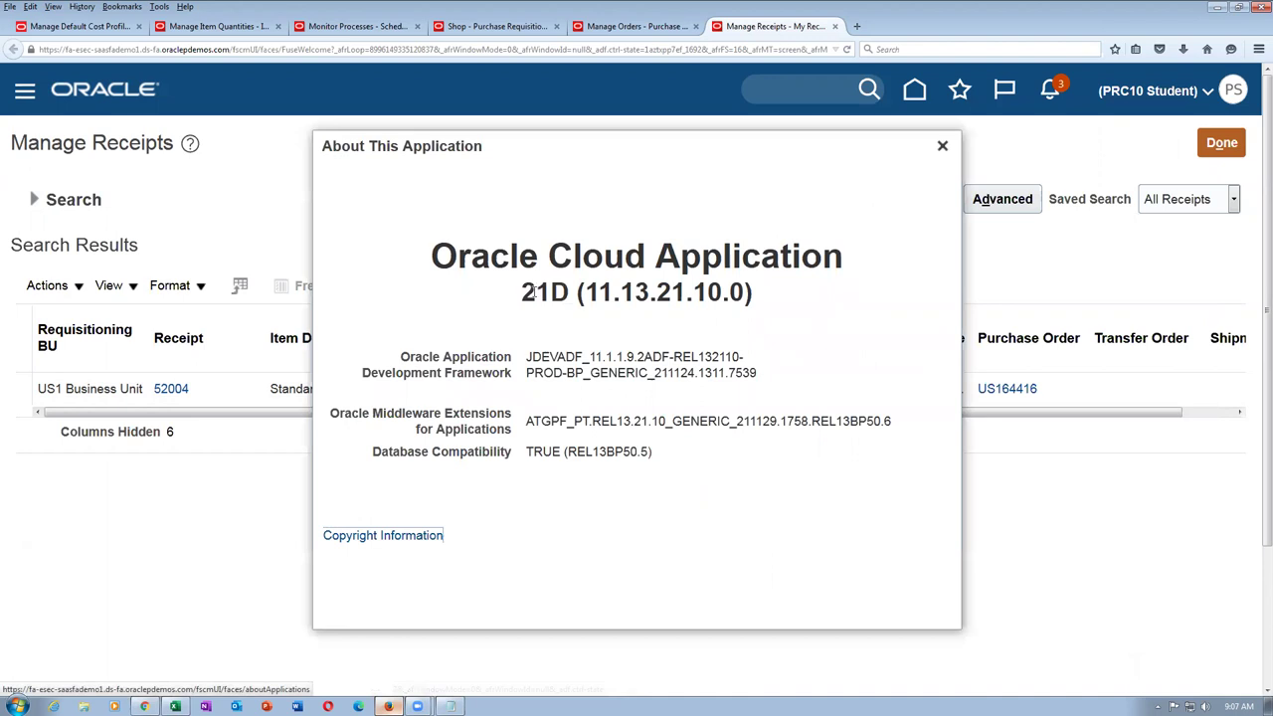
pyautogui.moveTo(522, 291); pyautogui.dragTo(754, 297)
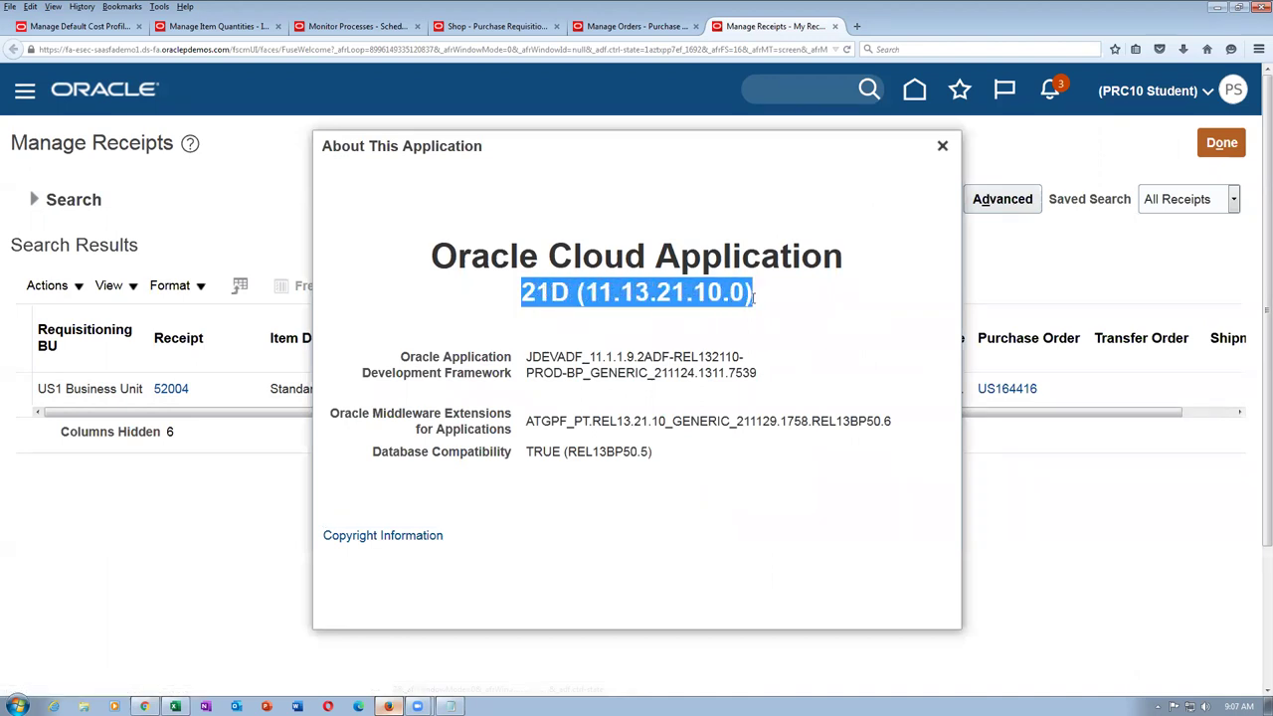
pyautogui.click(942, 145)
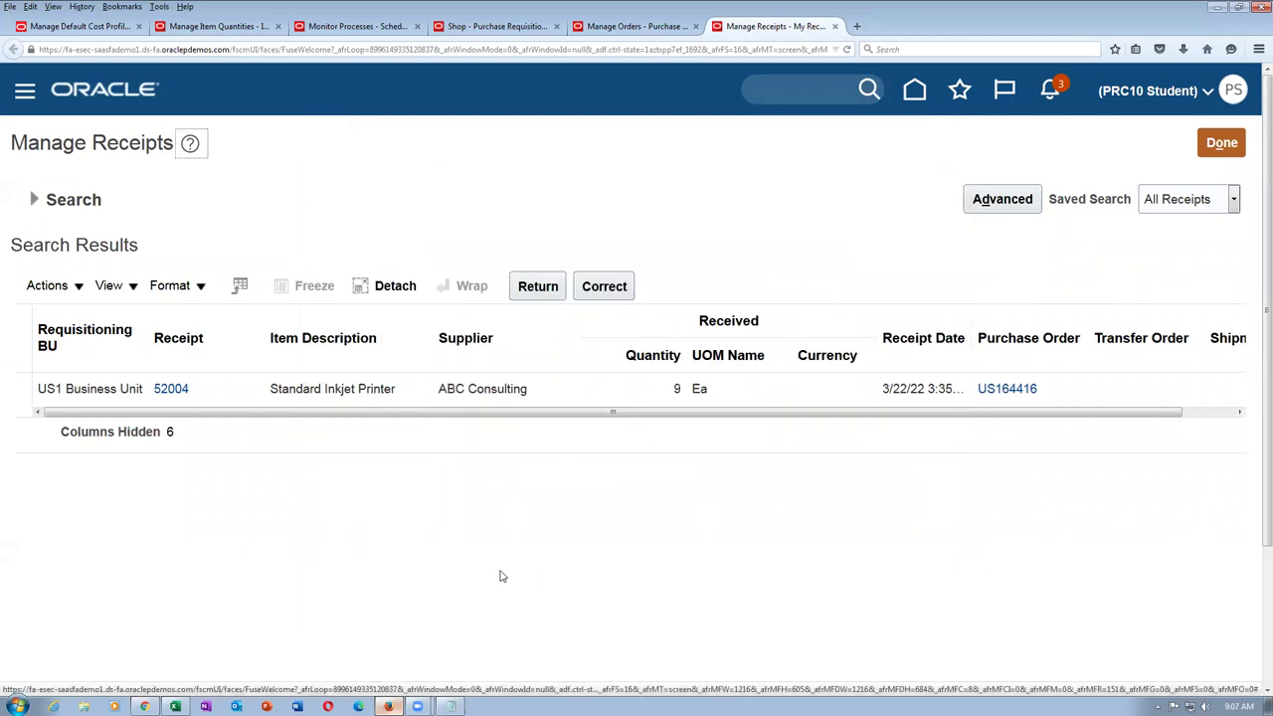
pyautogui.click(1220, 149)
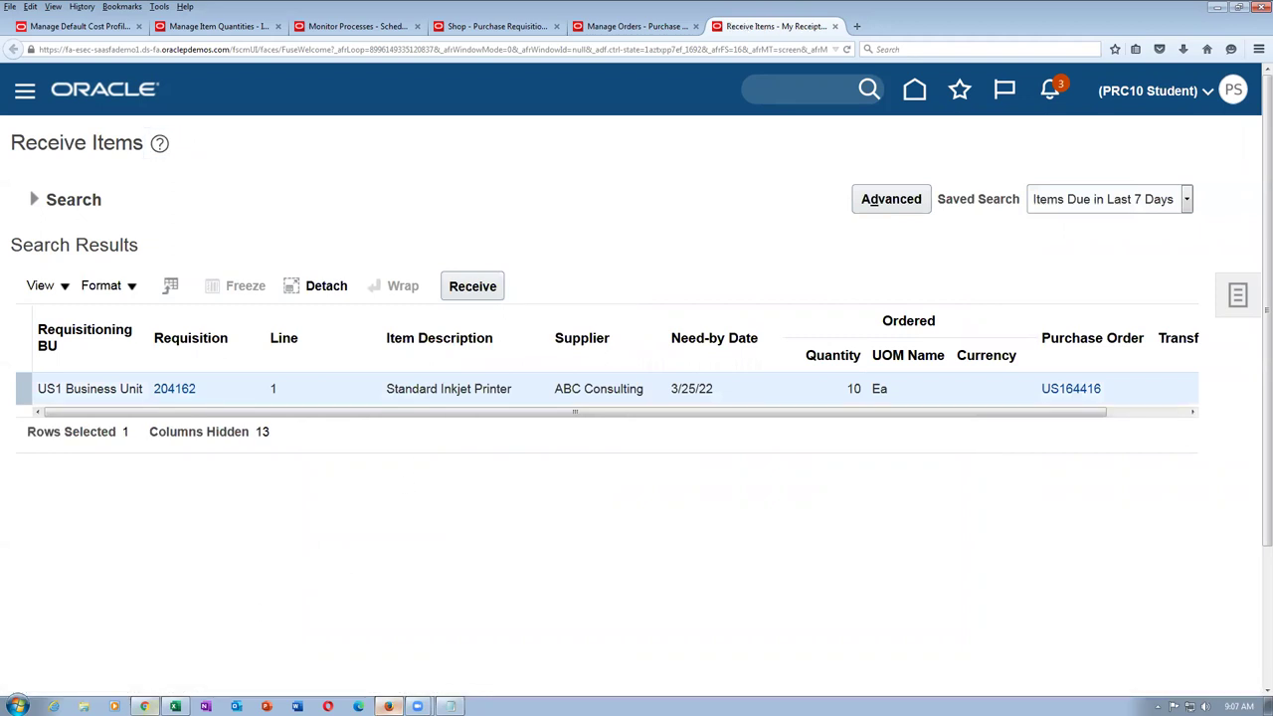
pyautogui.click(144, 706)
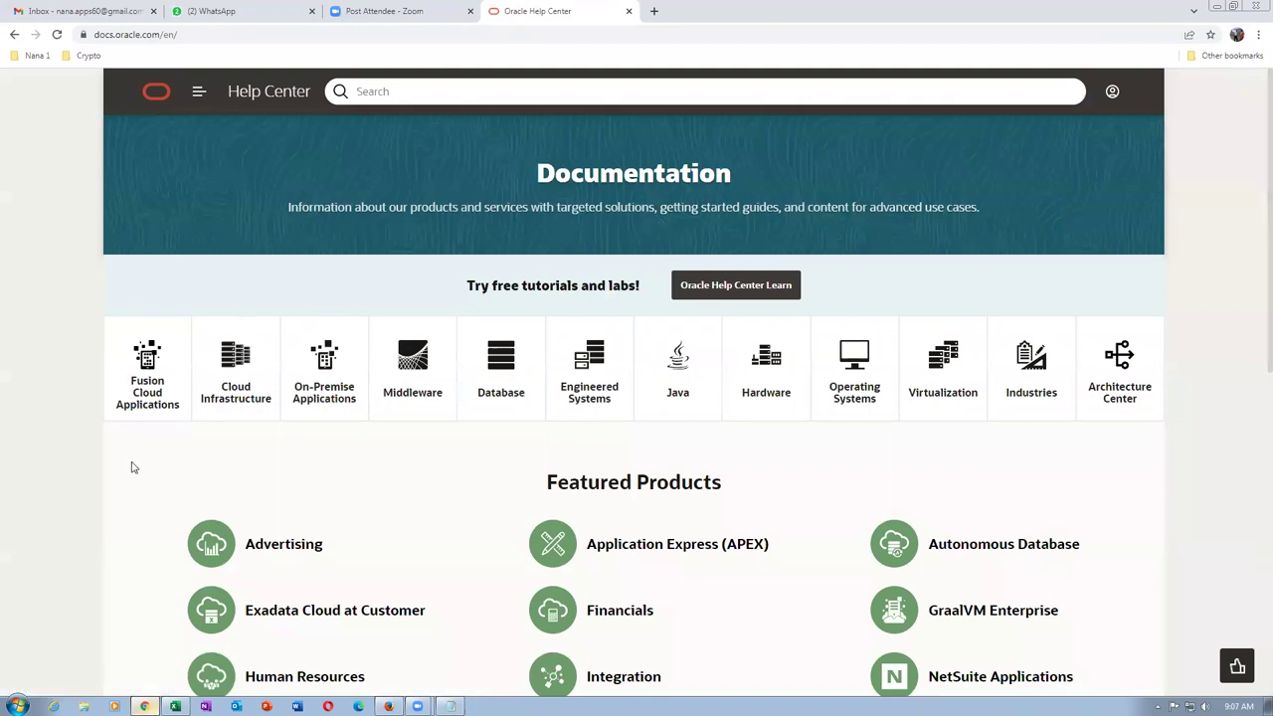
# Go to Fusion Cloud Applications > Procurement and select the Oracle Procurement 21D update.
pyautogui.click(147, 401)
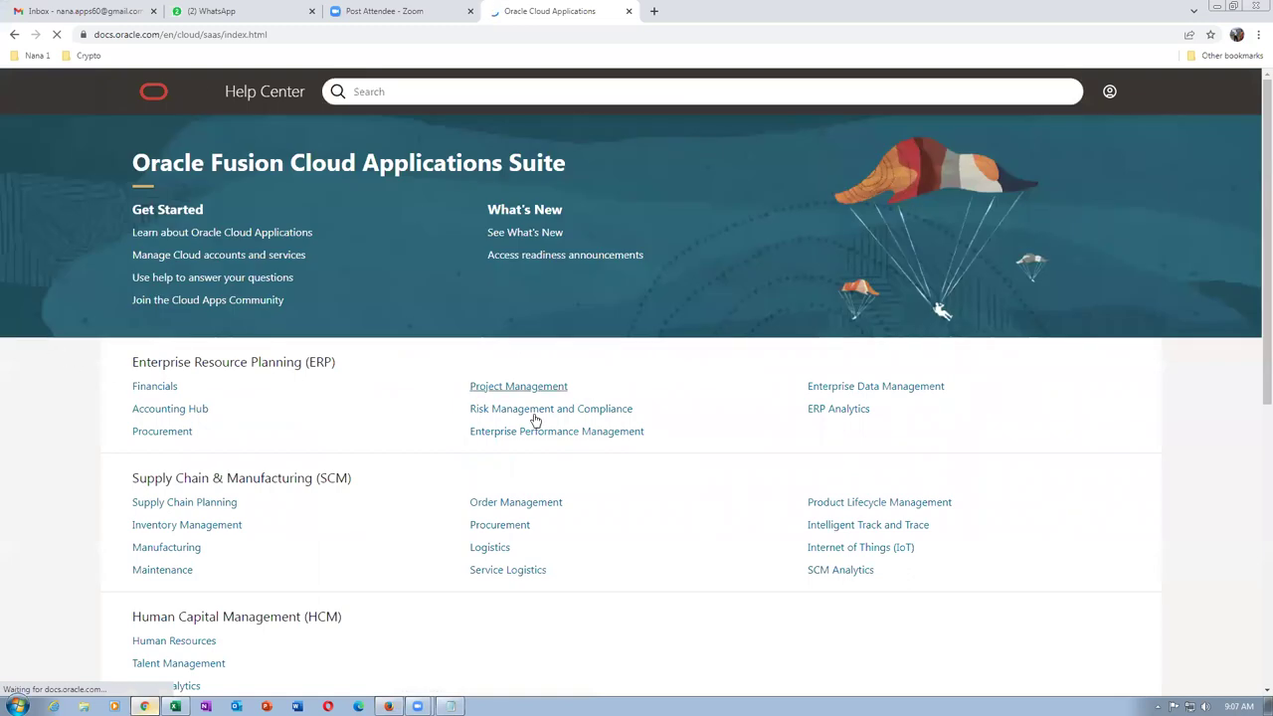
pyautogui.scroll(-2, 520, 429)
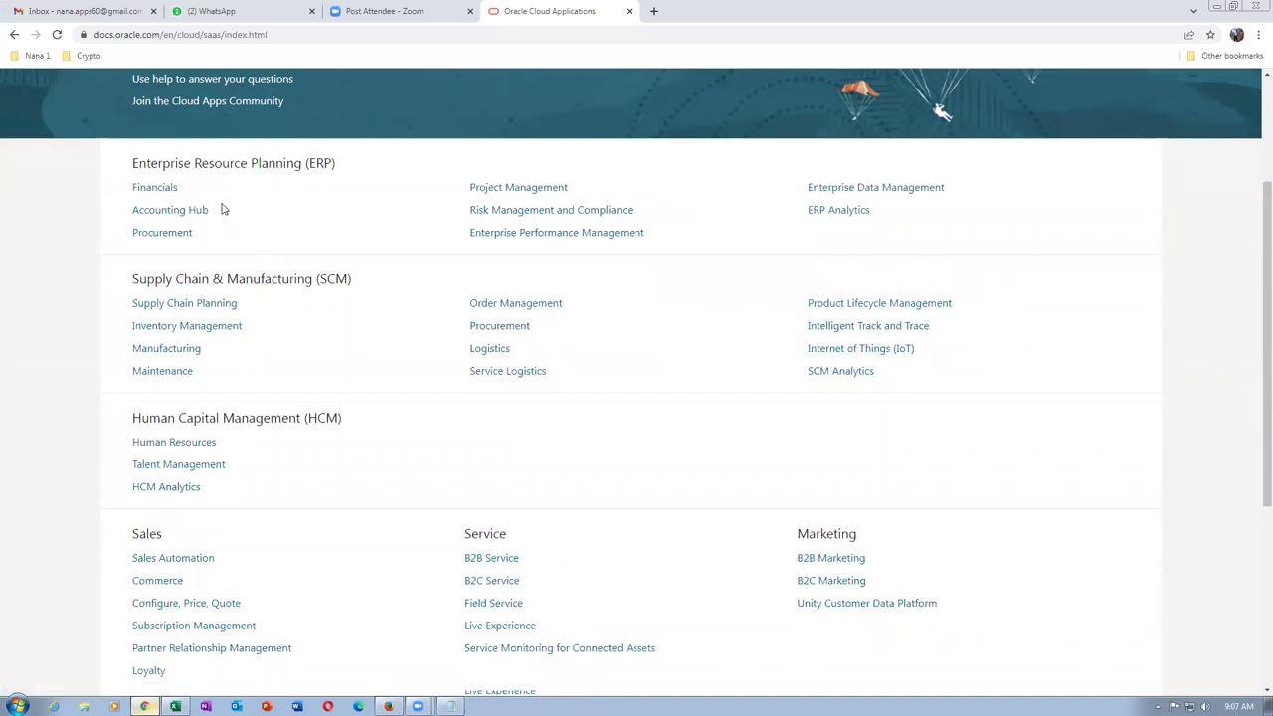
pyautogui.click(159, 235)
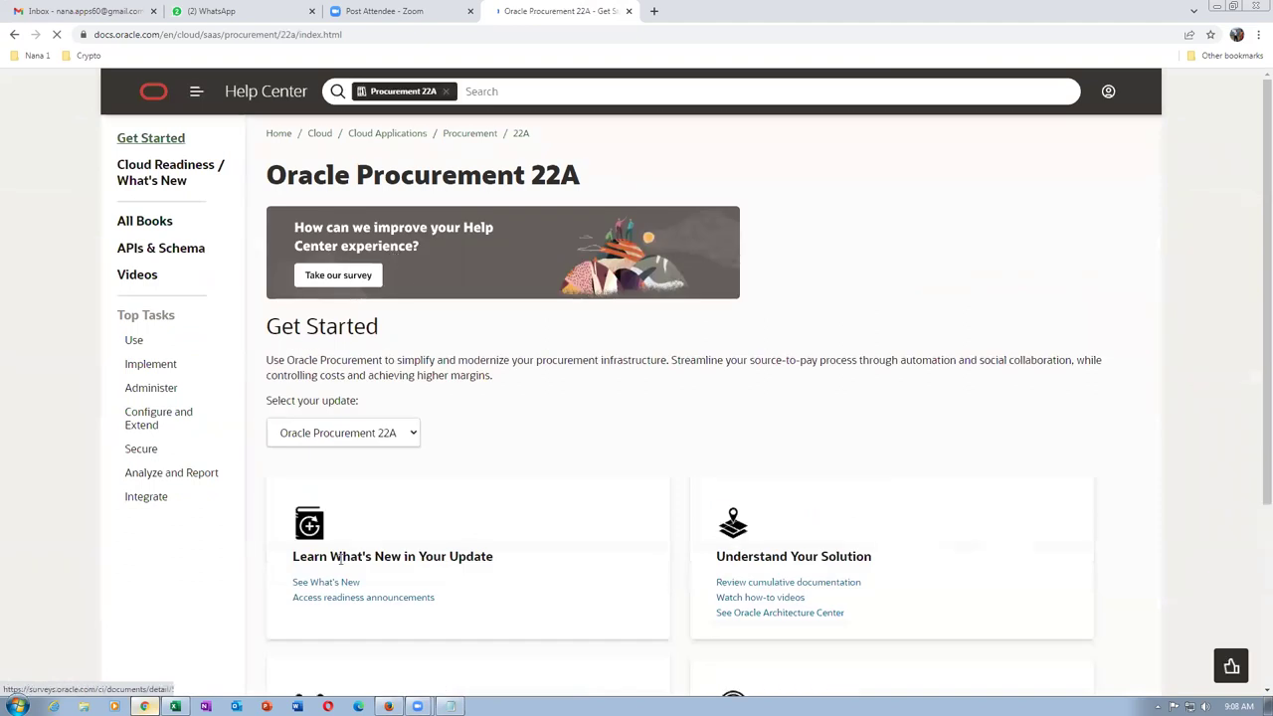
pyautogui.click(405, 438)
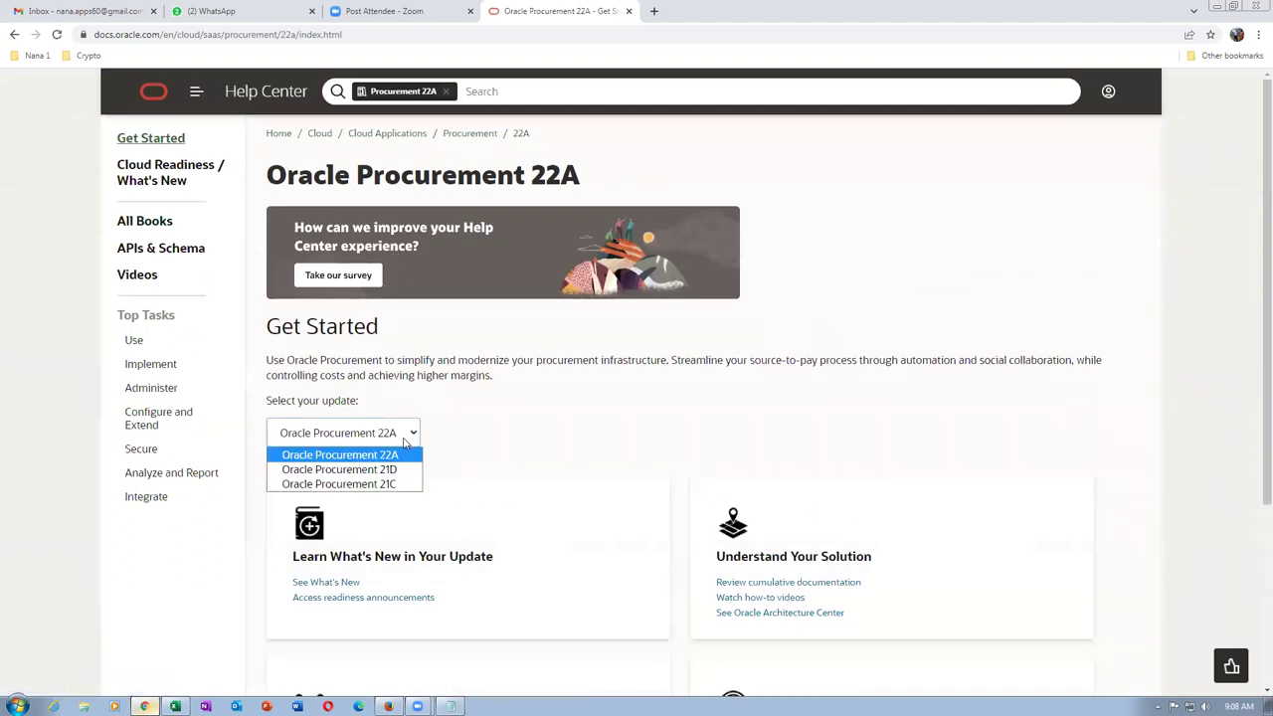
pyautogui.click(406, 470)
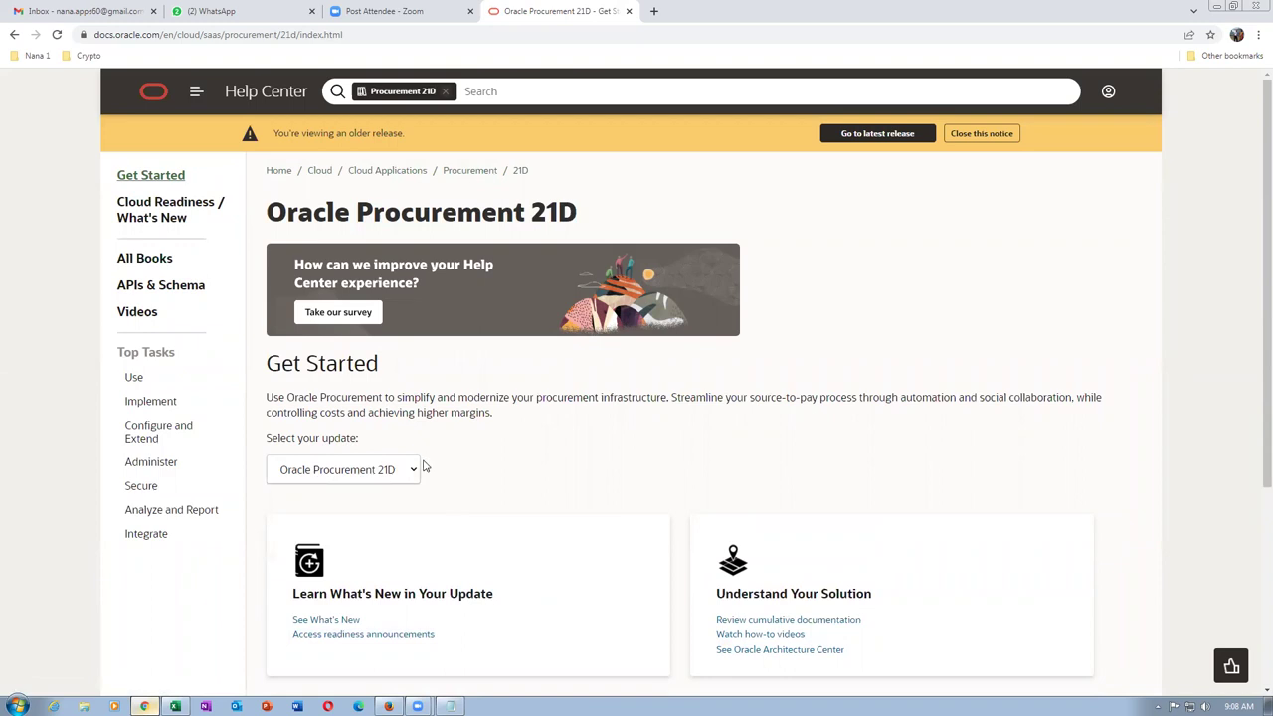
# From the 21D All Books list, open the File-Based Data Import (FBDI) for Oracle Procurement Cloud guide.
pyautogui.click(136, 260)
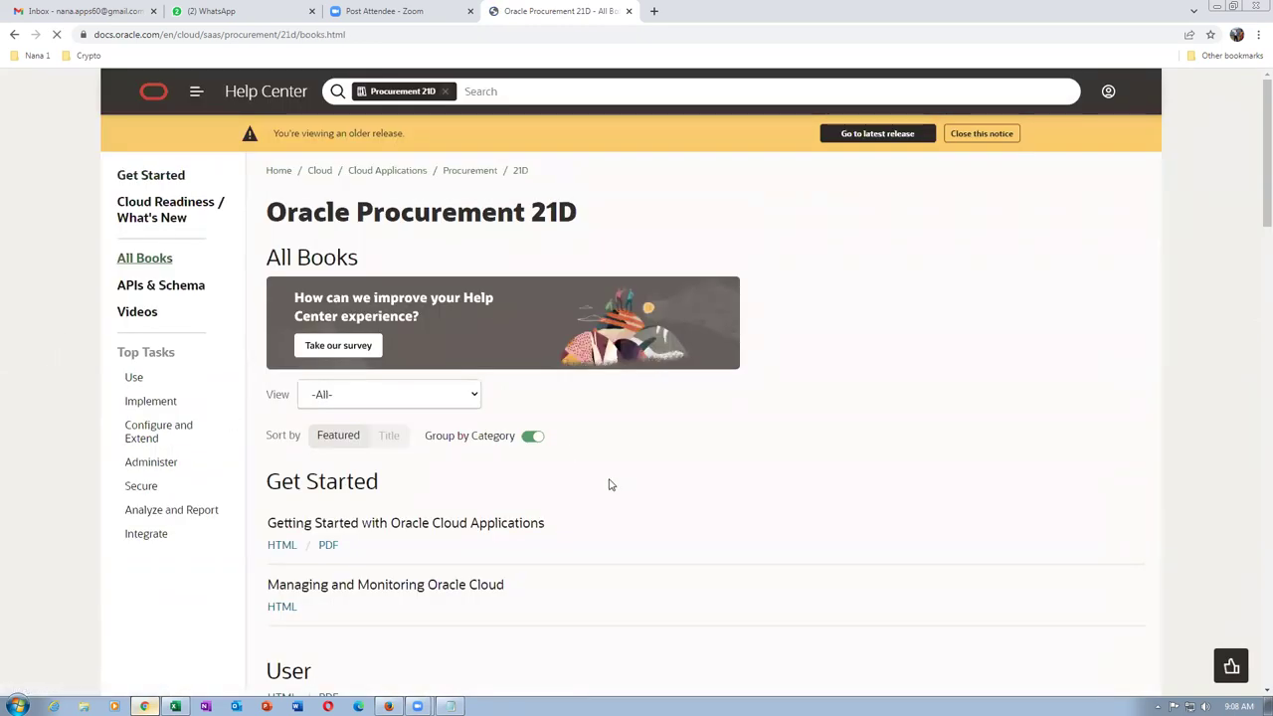
pyautogui.scroll(-4, 611, 485)
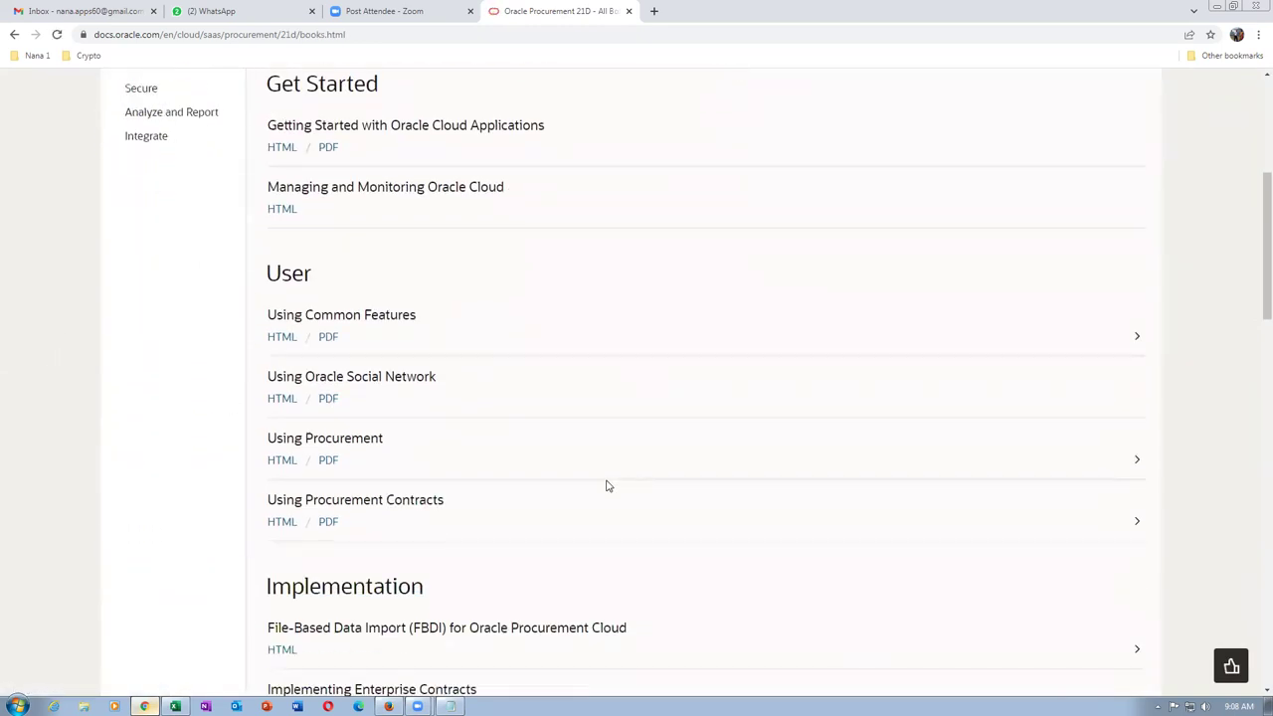
pyautogui.scroll(-1, 605, 485)
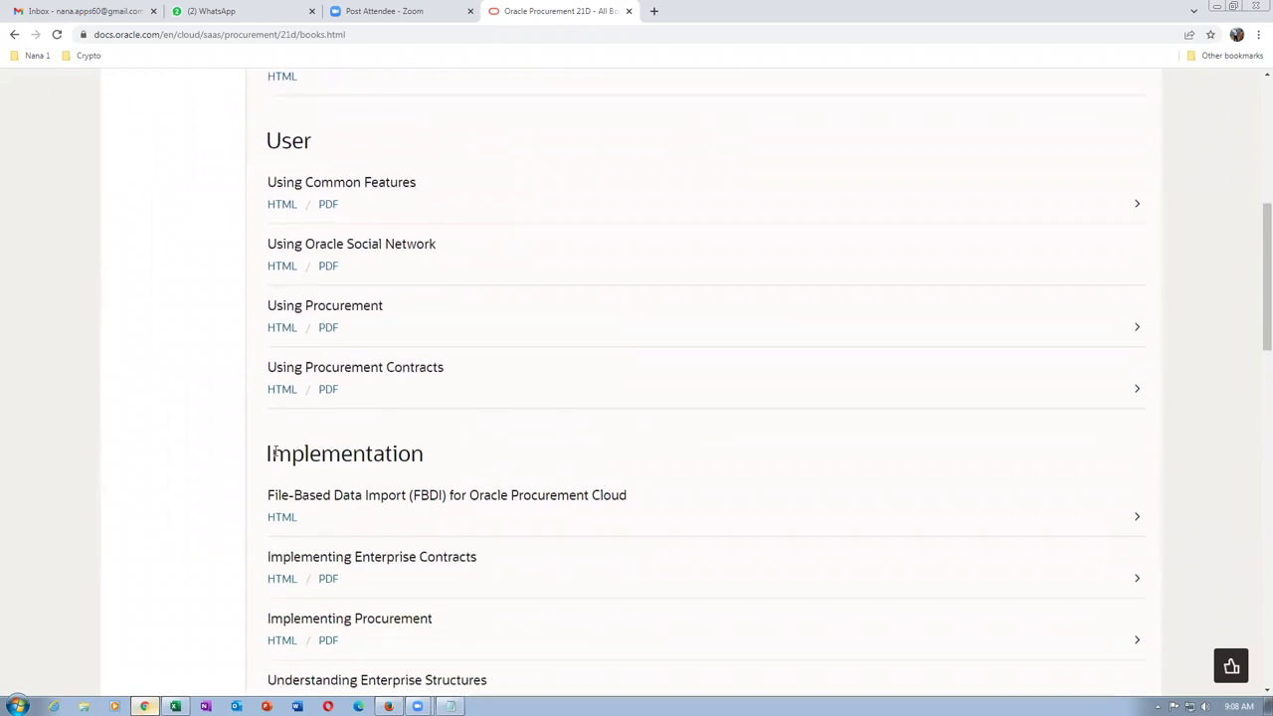
pyautogui.moveTo(288, 456); pyautogui.dragTo(403, 457)
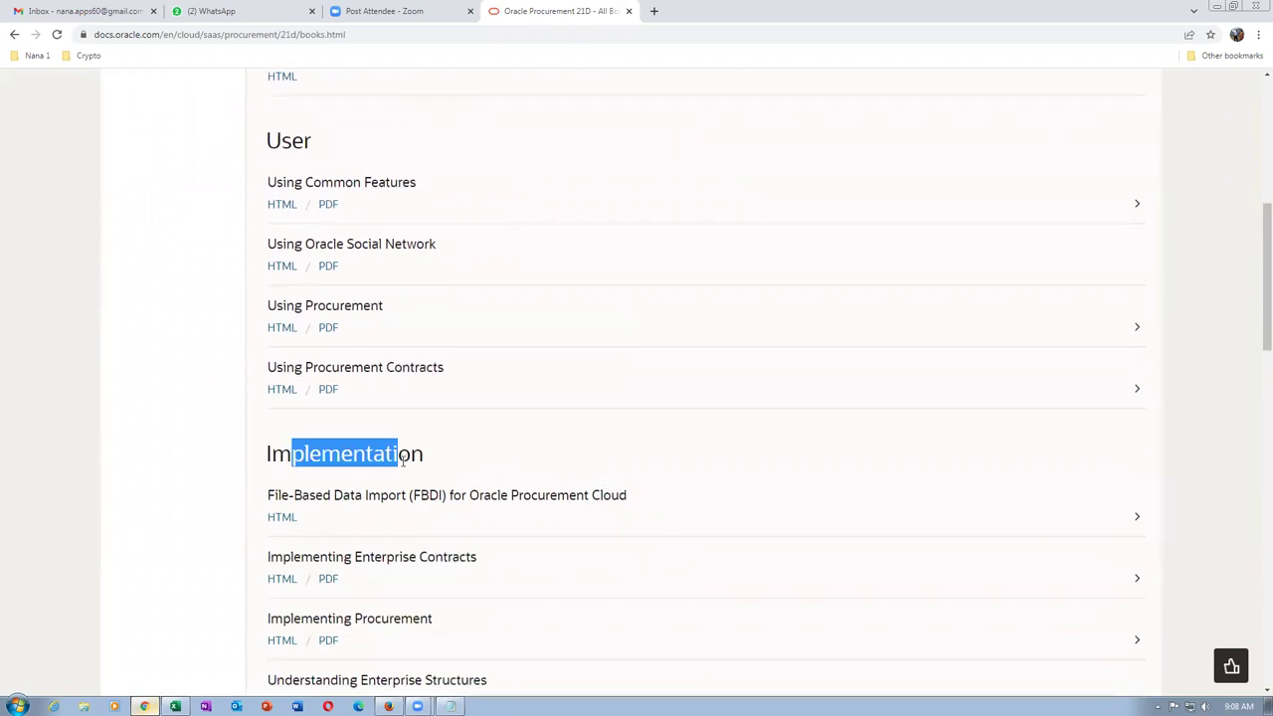
pyautogui.click(282, 518)
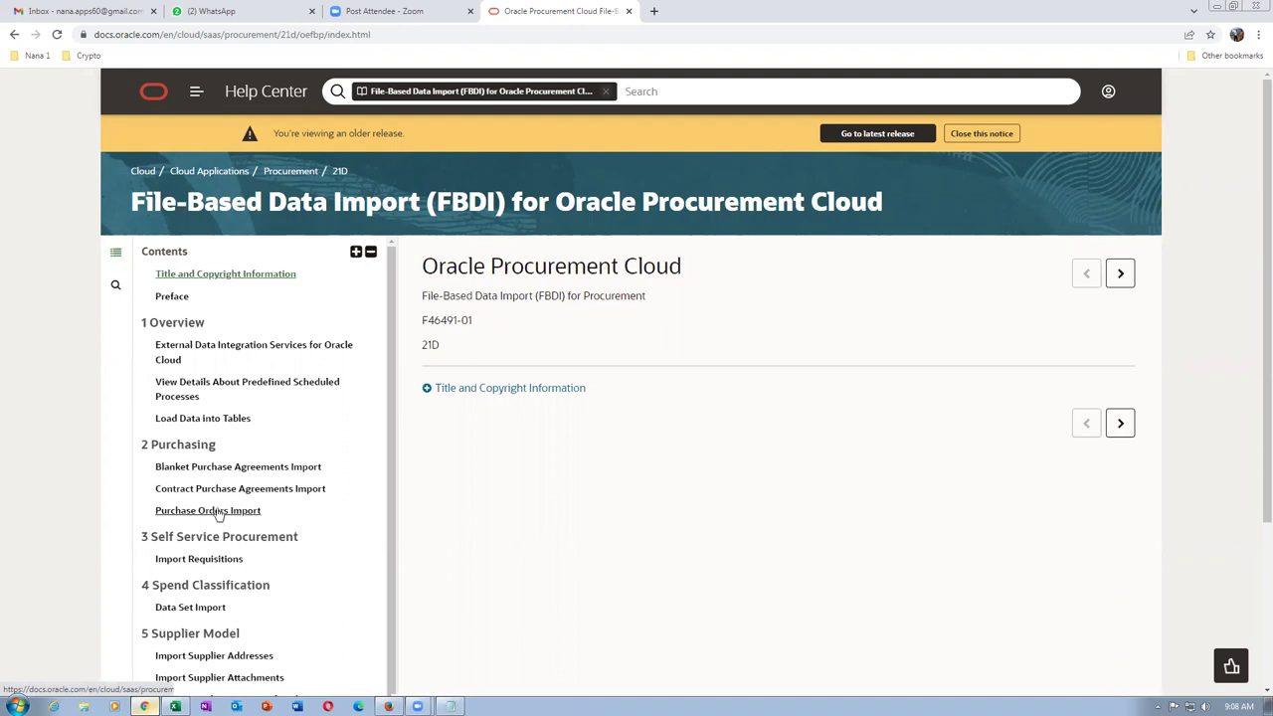
# Open the Purchase Orders Import chapter and download POPurchaseOrderImportTemplate.xlsm.
pyautogui.scroll(-1, 218, 512)
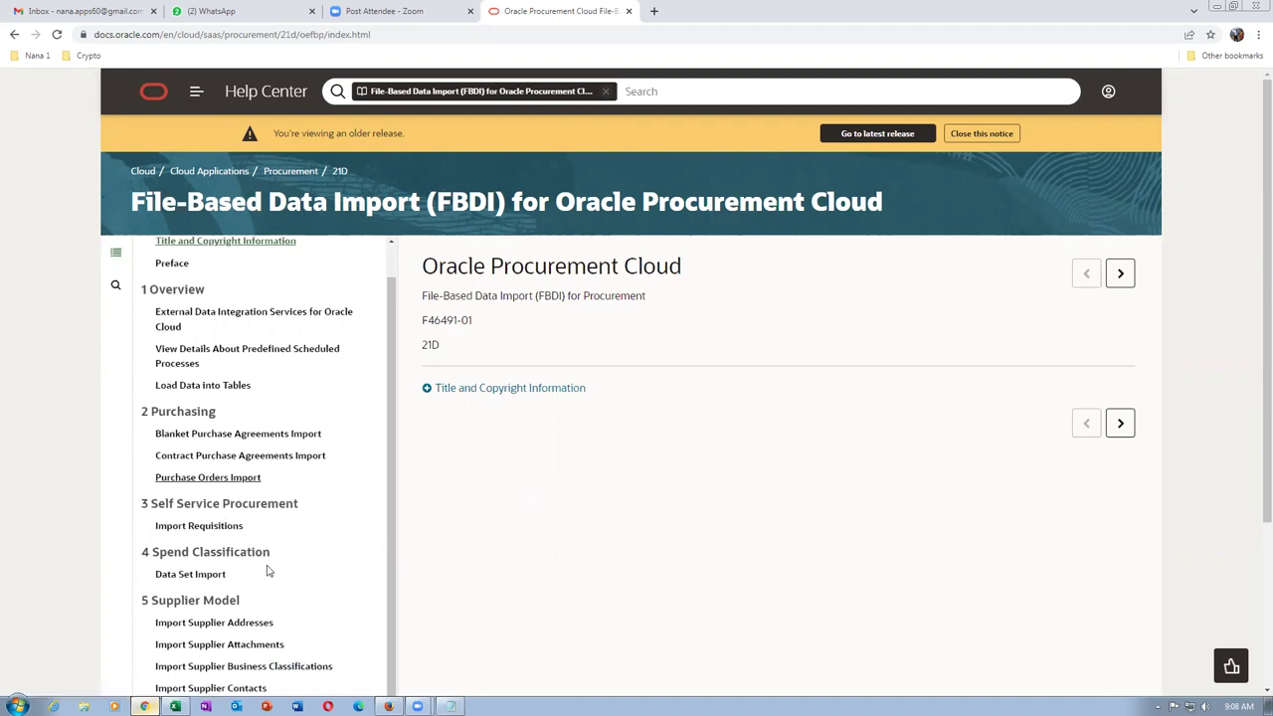
pyautogui.scroll(-2, 220, 567)
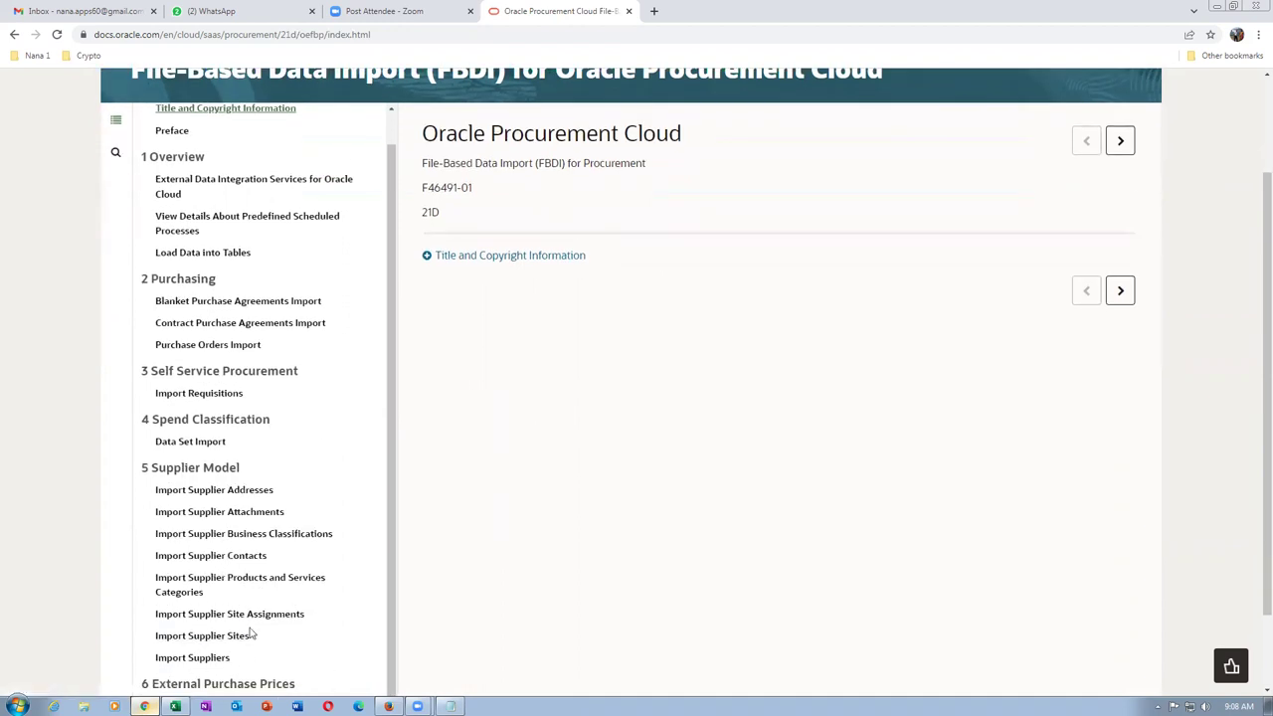
pyautogui.scroll(-1, 245, 632)
pyautogui.scroll(1, 268, 500)
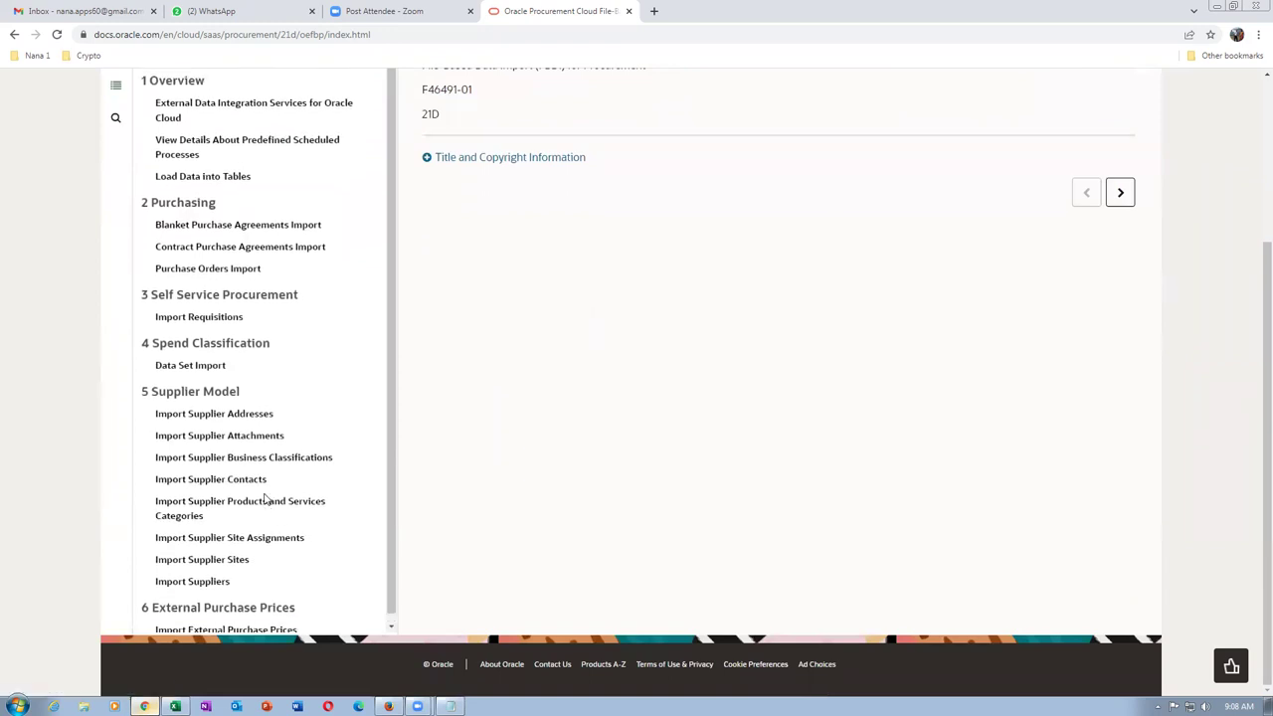
pyautogui.scroll(1, 269, 503)
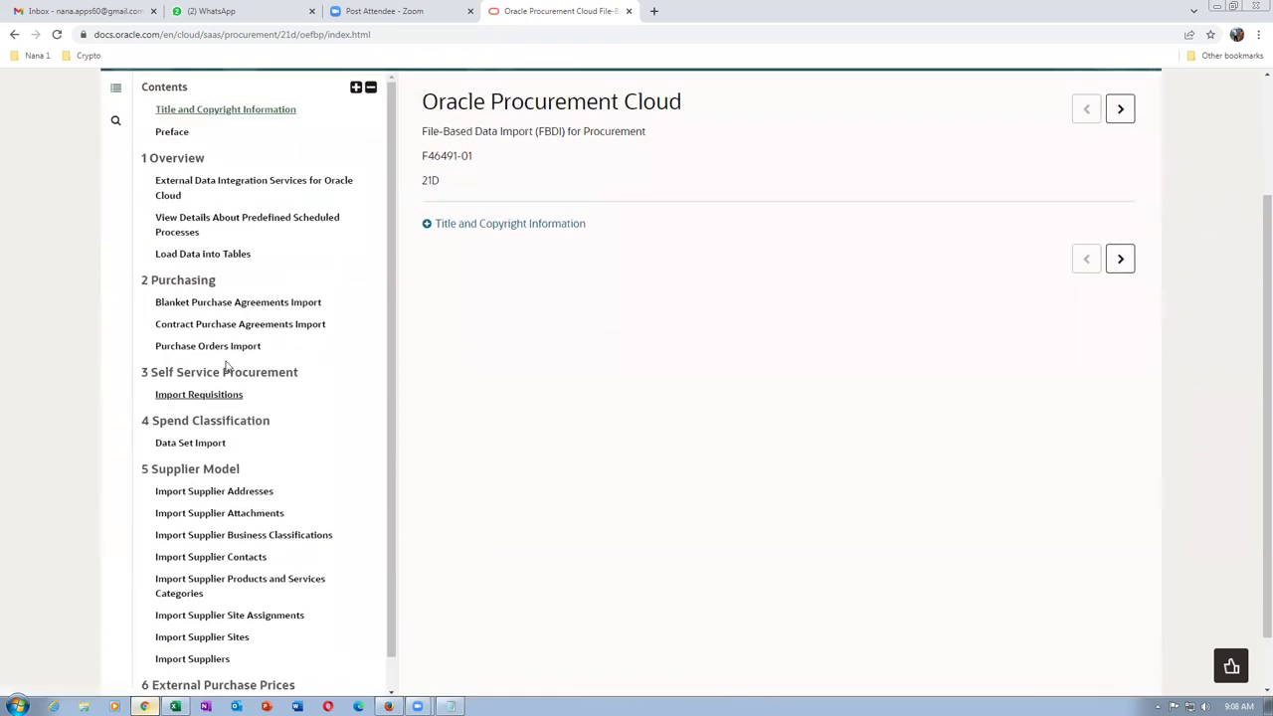
pyautogui.click(230, 348)
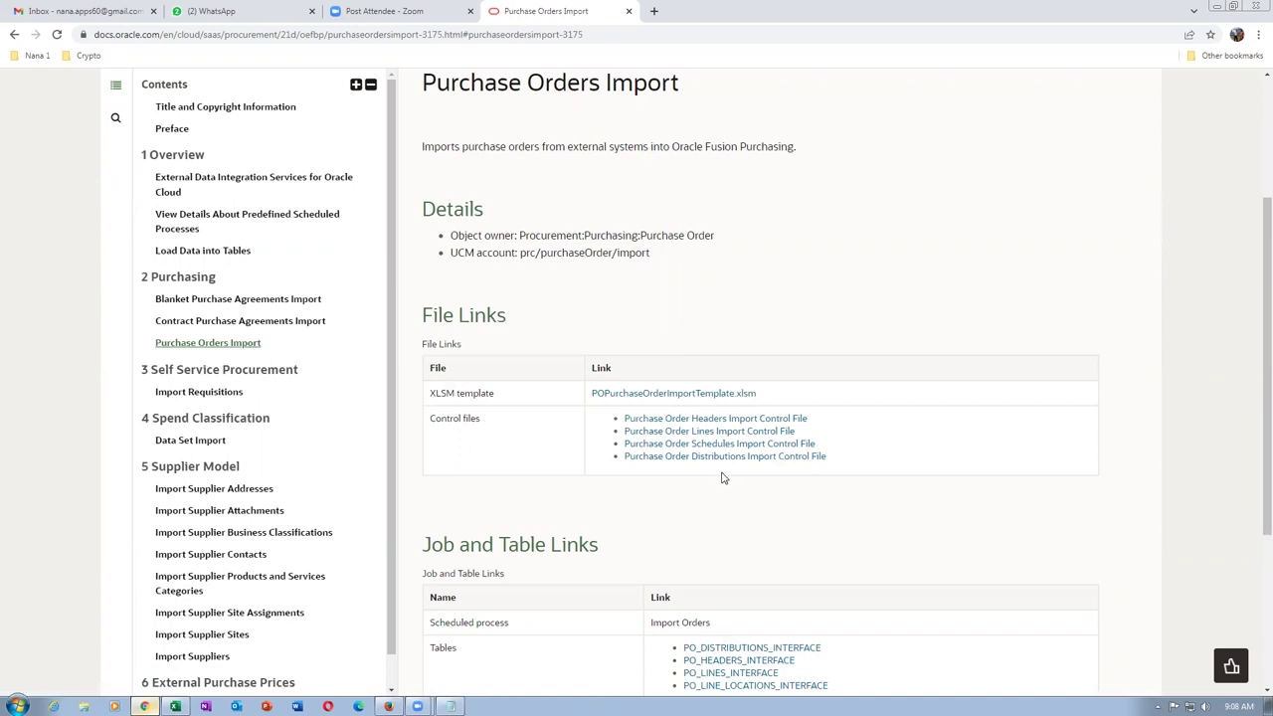
pyautogui.click(673, 394)
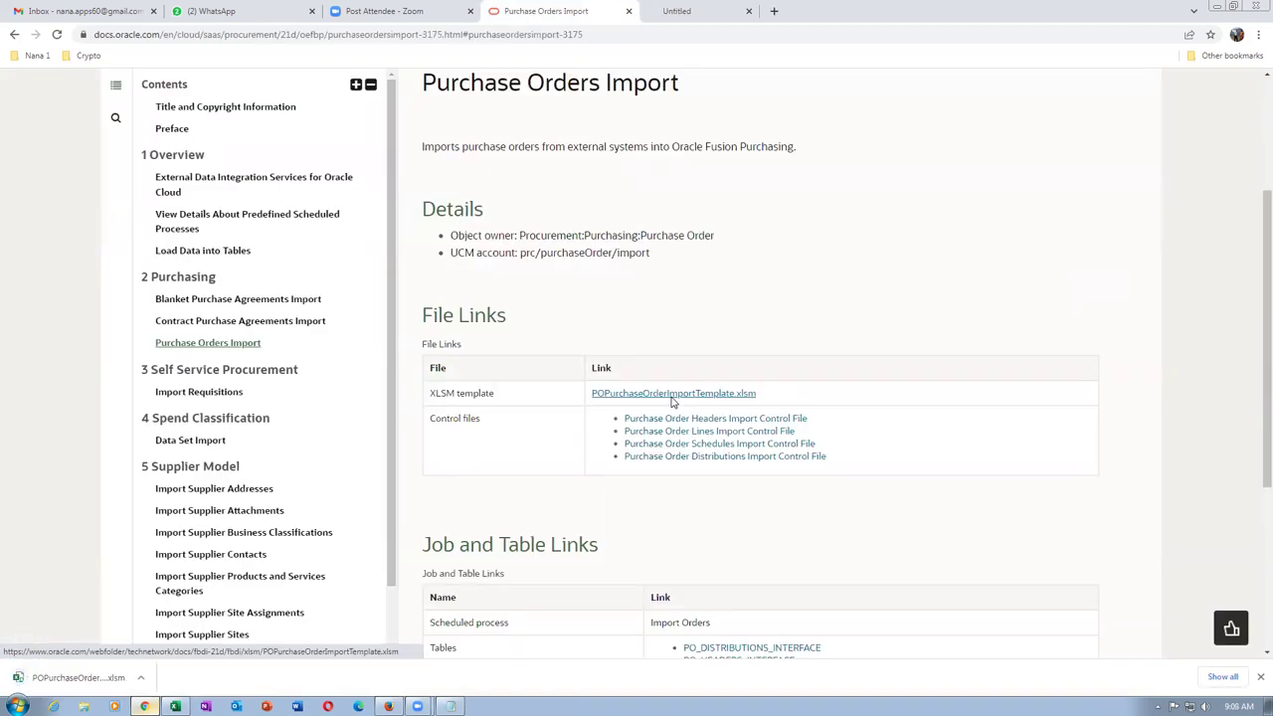
# Copy the downloaded template into Main (J:) > Argano SCM Training > SCM Import.
pyautogui.moveTo(1234, 637)
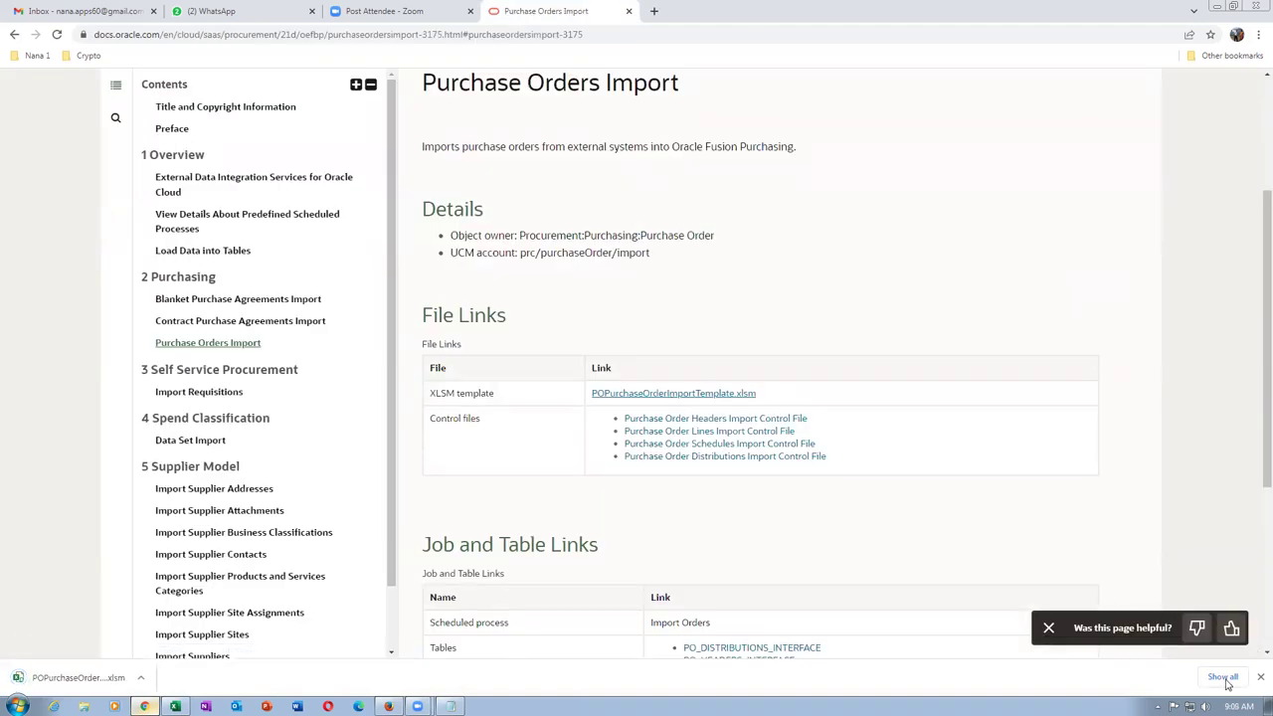
pyautogui.click(1223, 677)
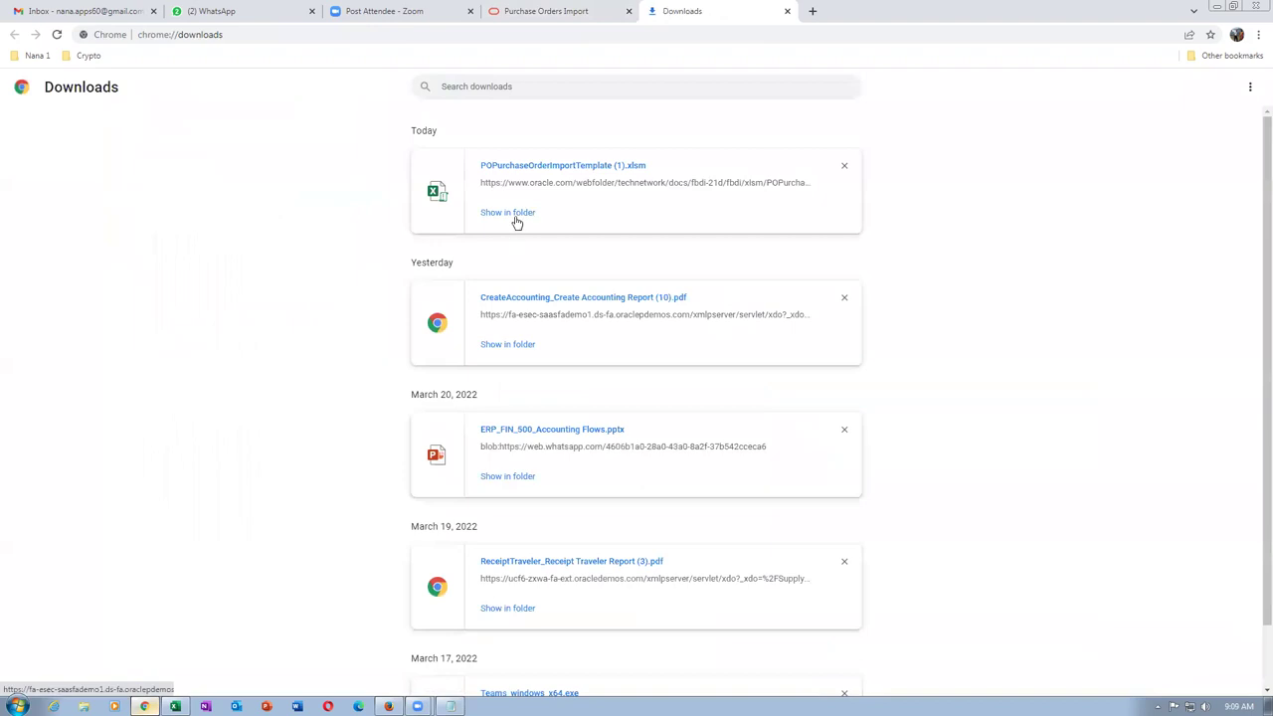
pyautogui.click(509, 214)
pyautogui.click(502, 410)
pyautogui.click(551, 315)
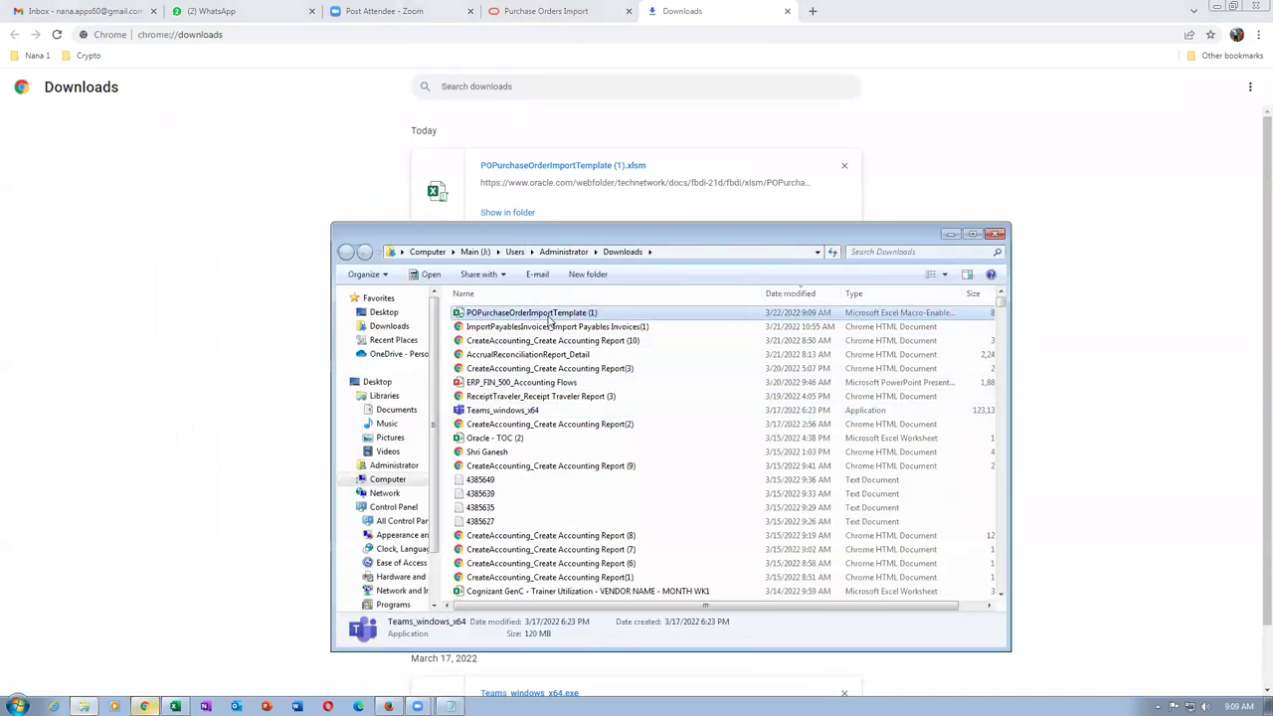
pyautogui.click(407, 485)
pyautogui.doubleClick(648, 402)
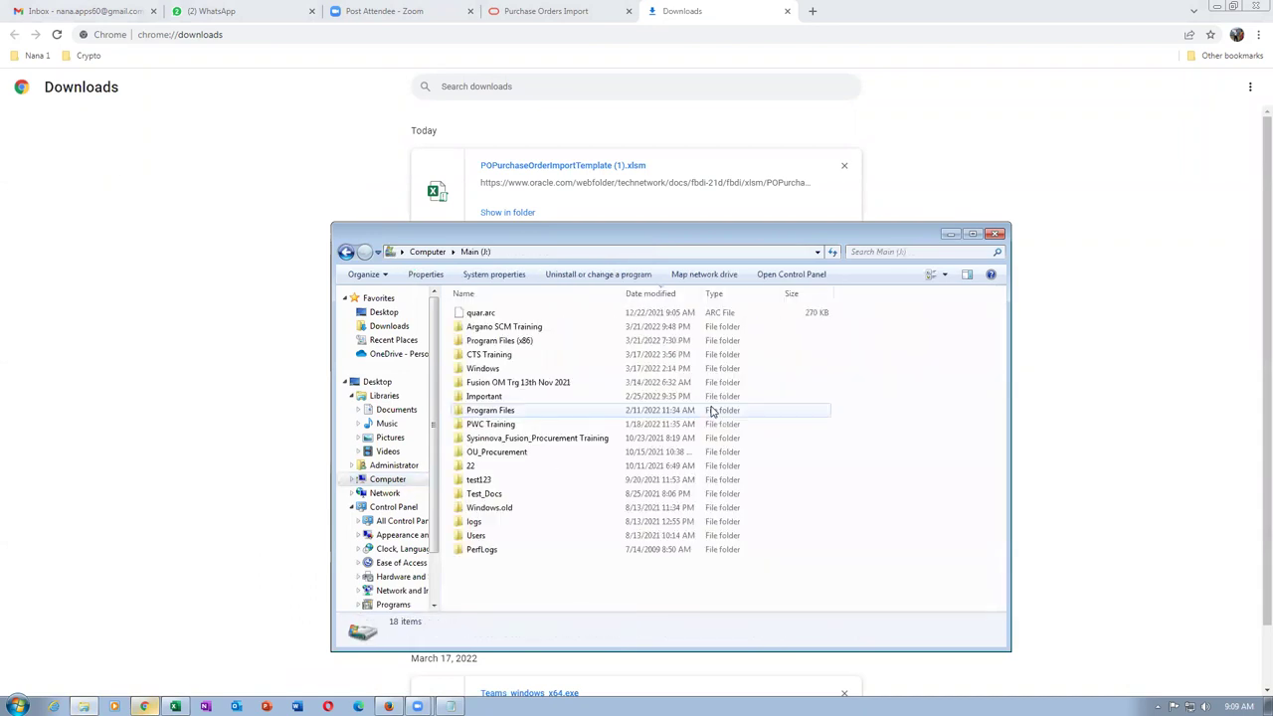
pyautogui.doubleClick(508, 327)
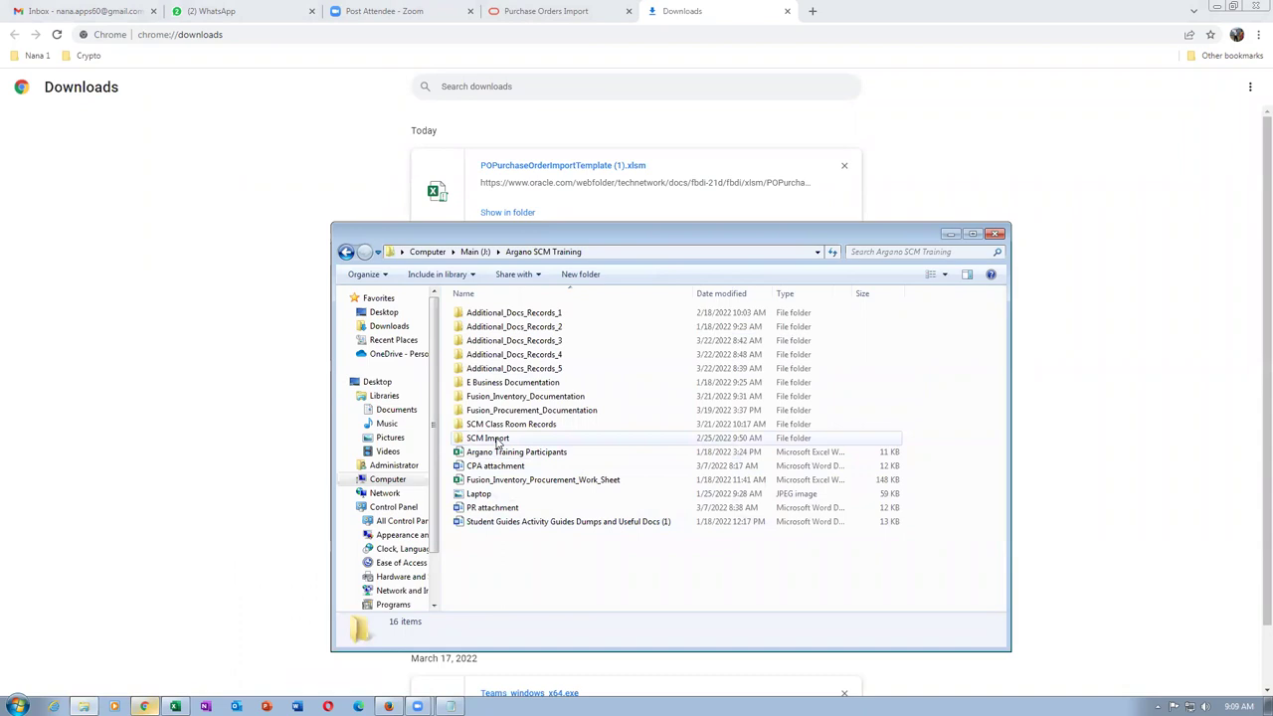
pyautogui.doubleClick(497, 439)
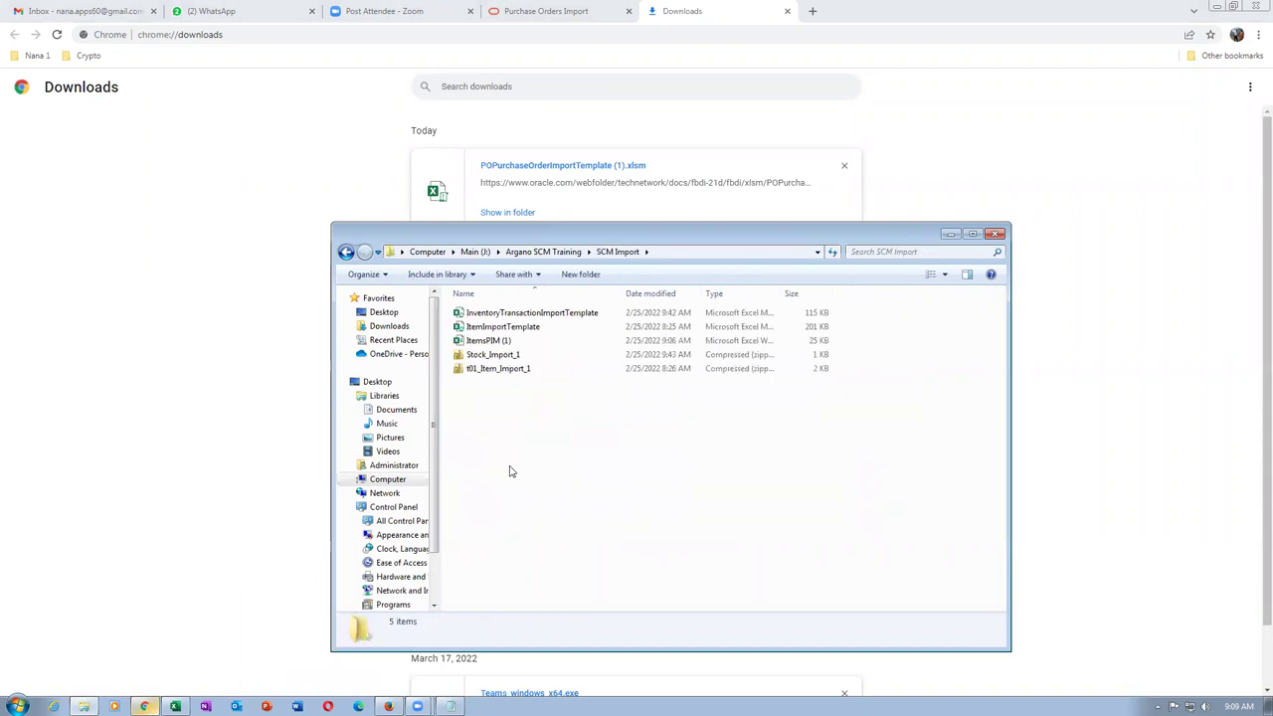
pyautogui.hotkey('ctrl', 'v')
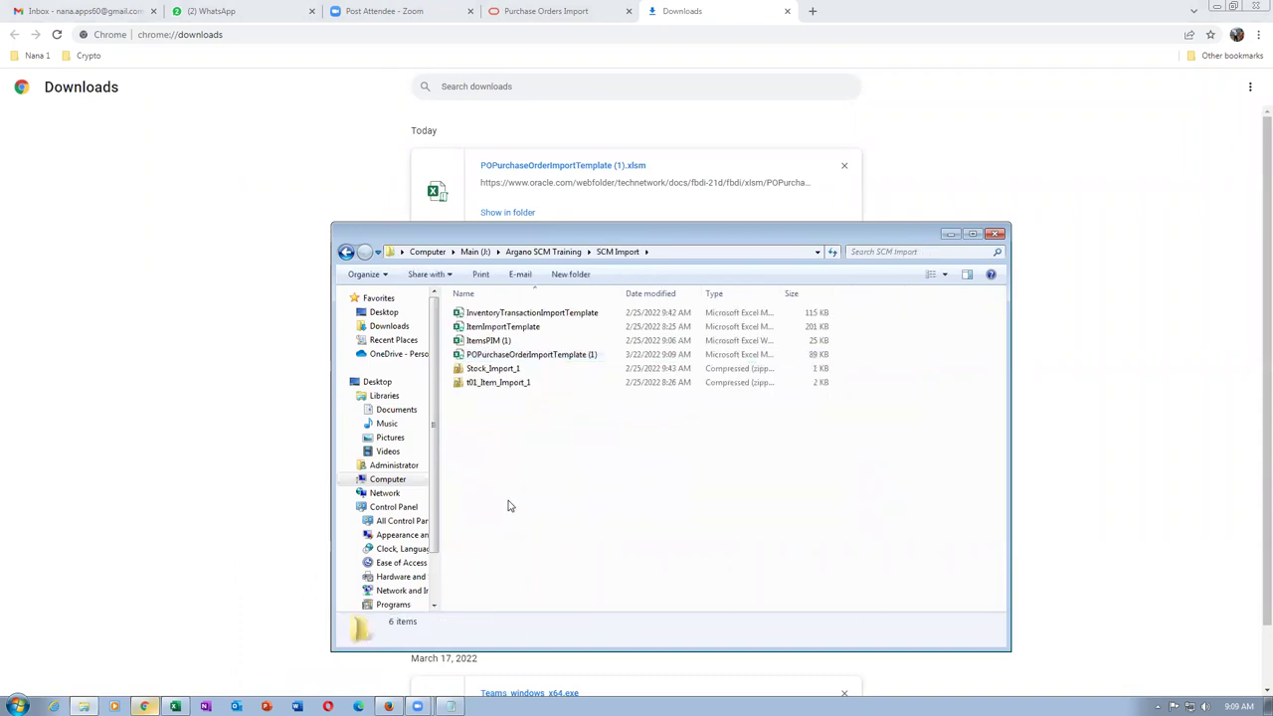
# Rename the pasted copy to POPurchaseOrderImportTemplate, dropping the (1).
pyautogui.click(508, 506)
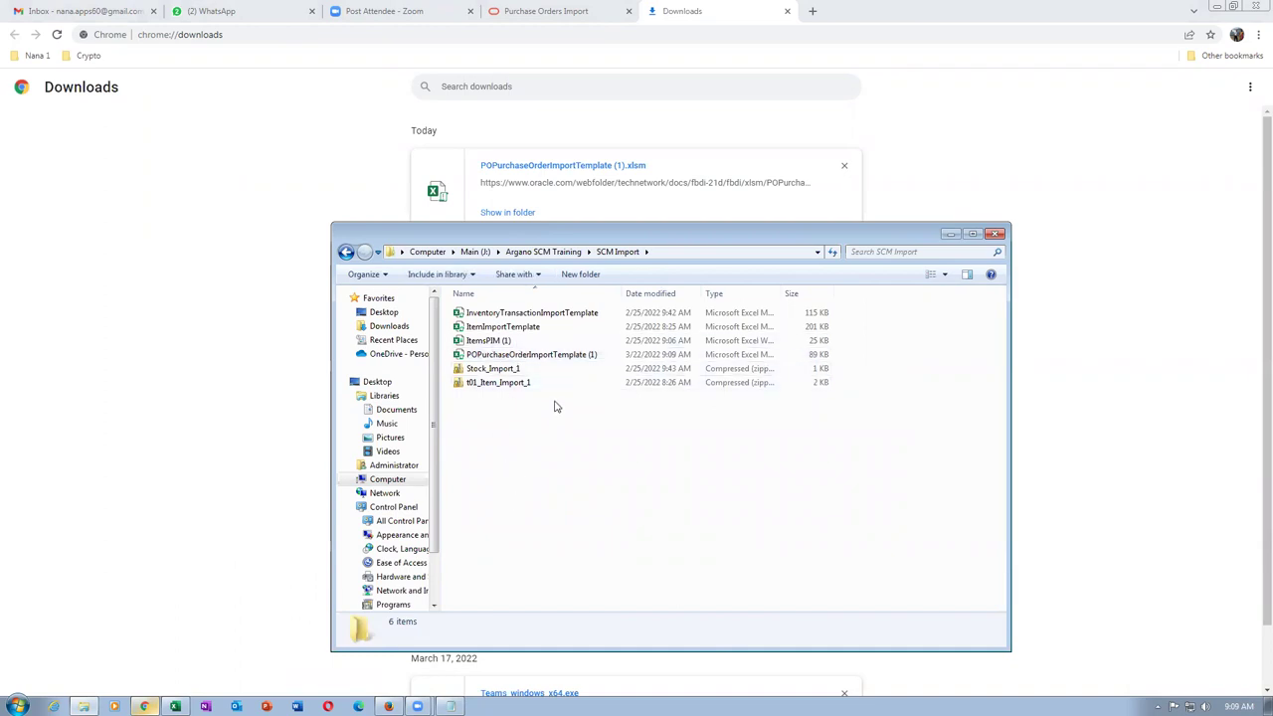
pyautogui.click(517, 356)
pyautogui.rightClick(517, 356)
pyautogui.click(583, 580)
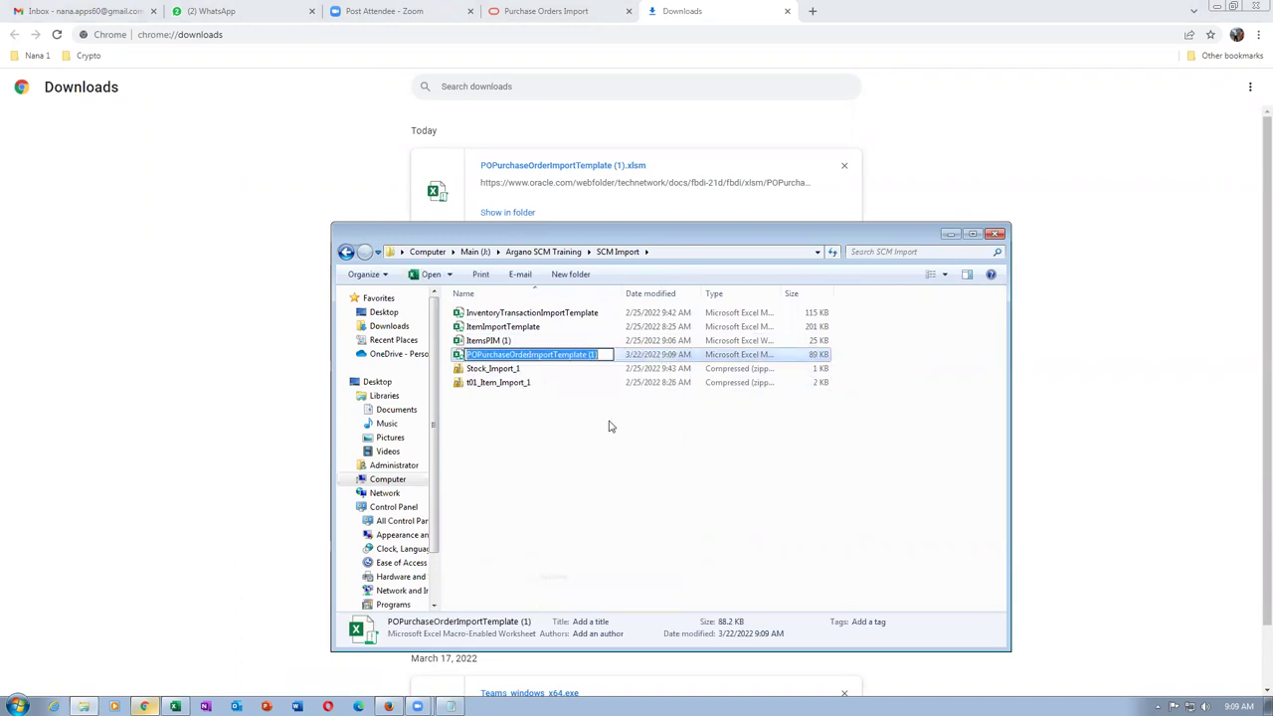
pyautogui.press('End')
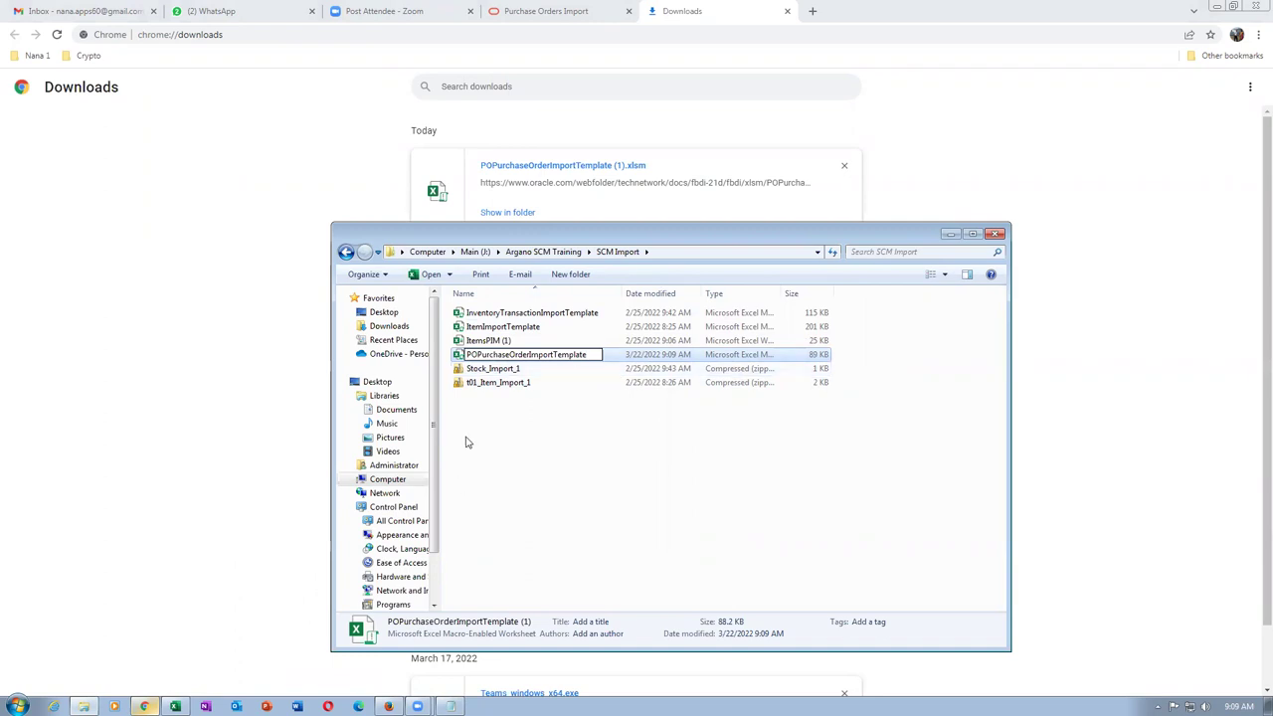
pyautogui.press('Return')
pyautogui.click(548, 358)
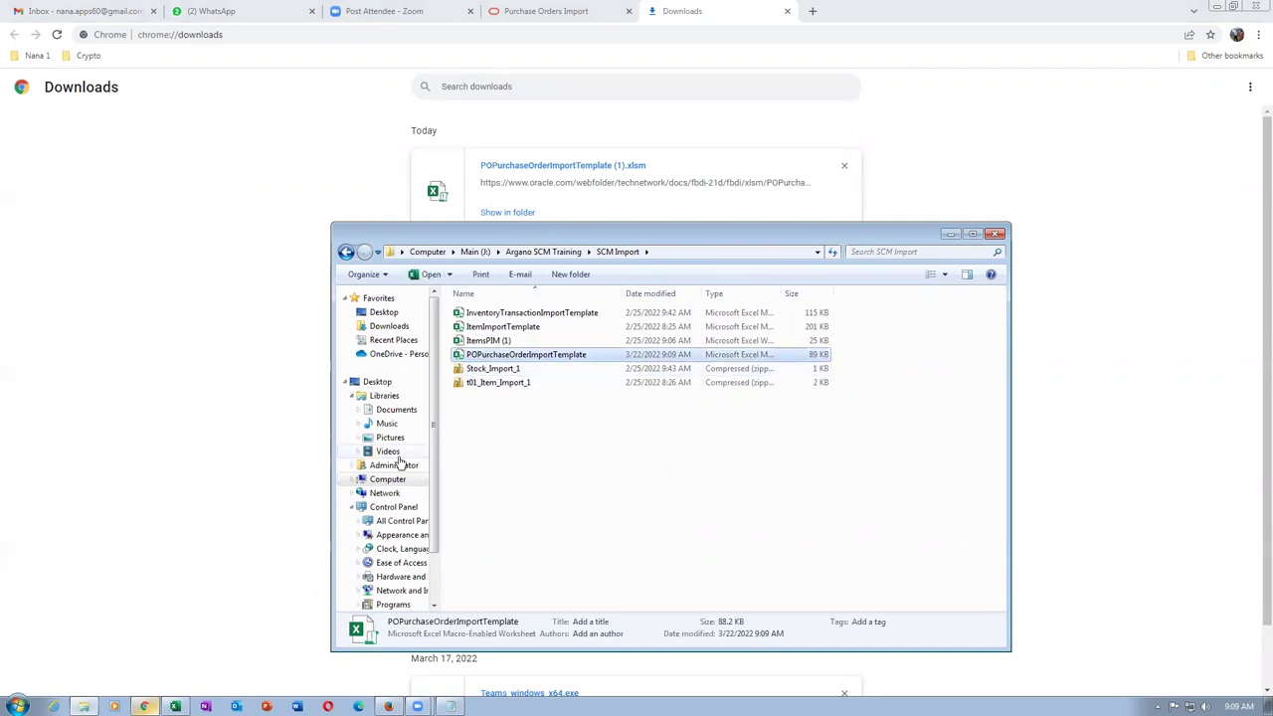
pyautogui.hotkey('alt', 'Tab')
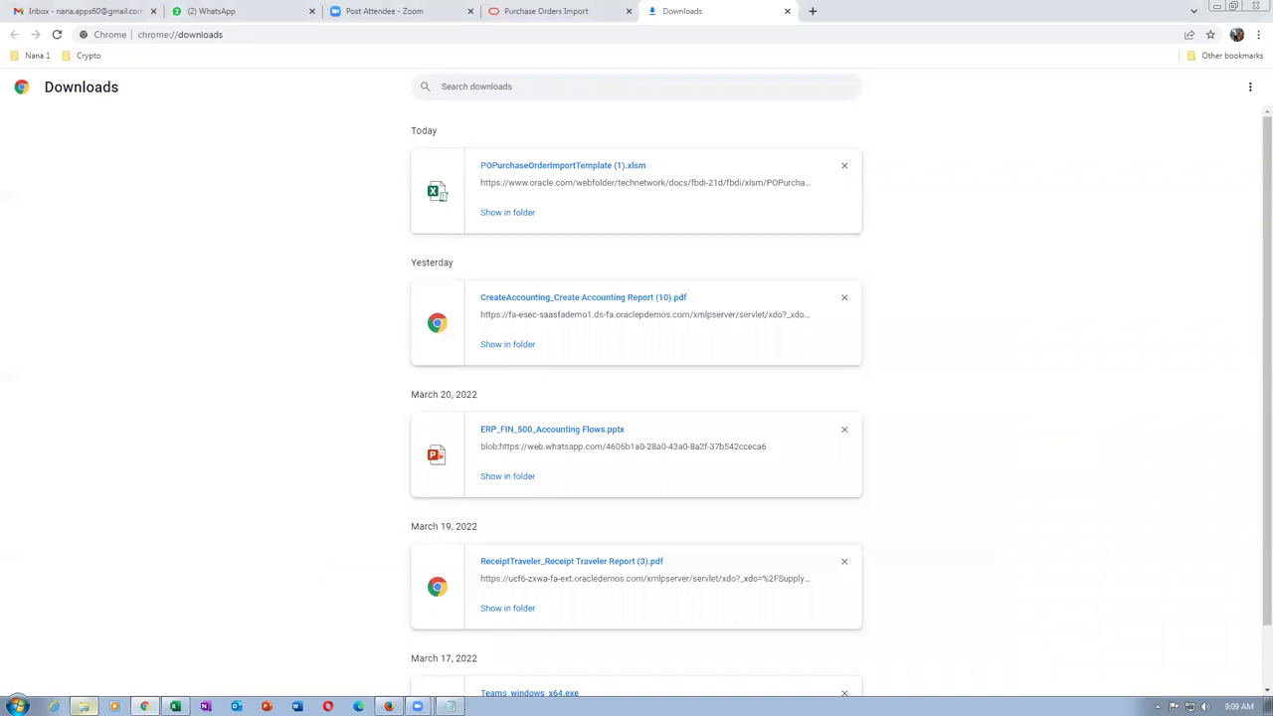
pyautogui.hotkey('alt', 'Tab')
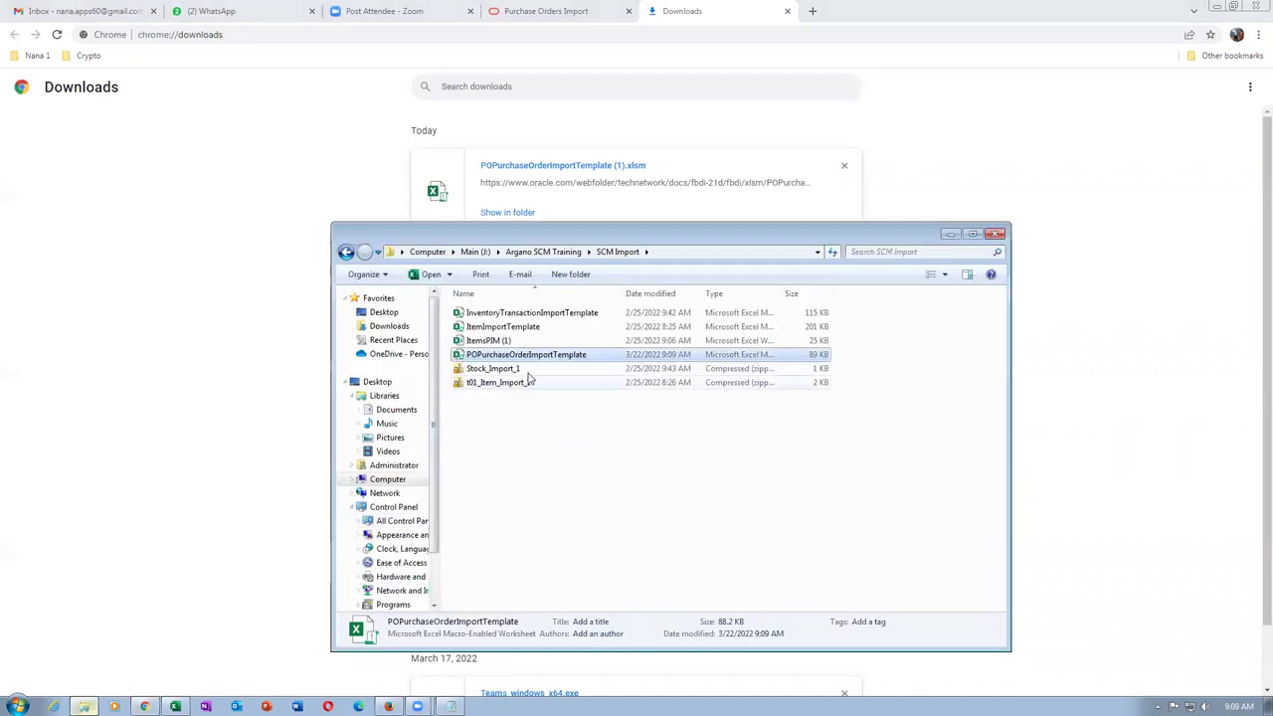
# Open the template workbook with editing enabled and review its Instructions and CSV Generation sheet.
pyautogui.hotkey('alt', 'Tab')
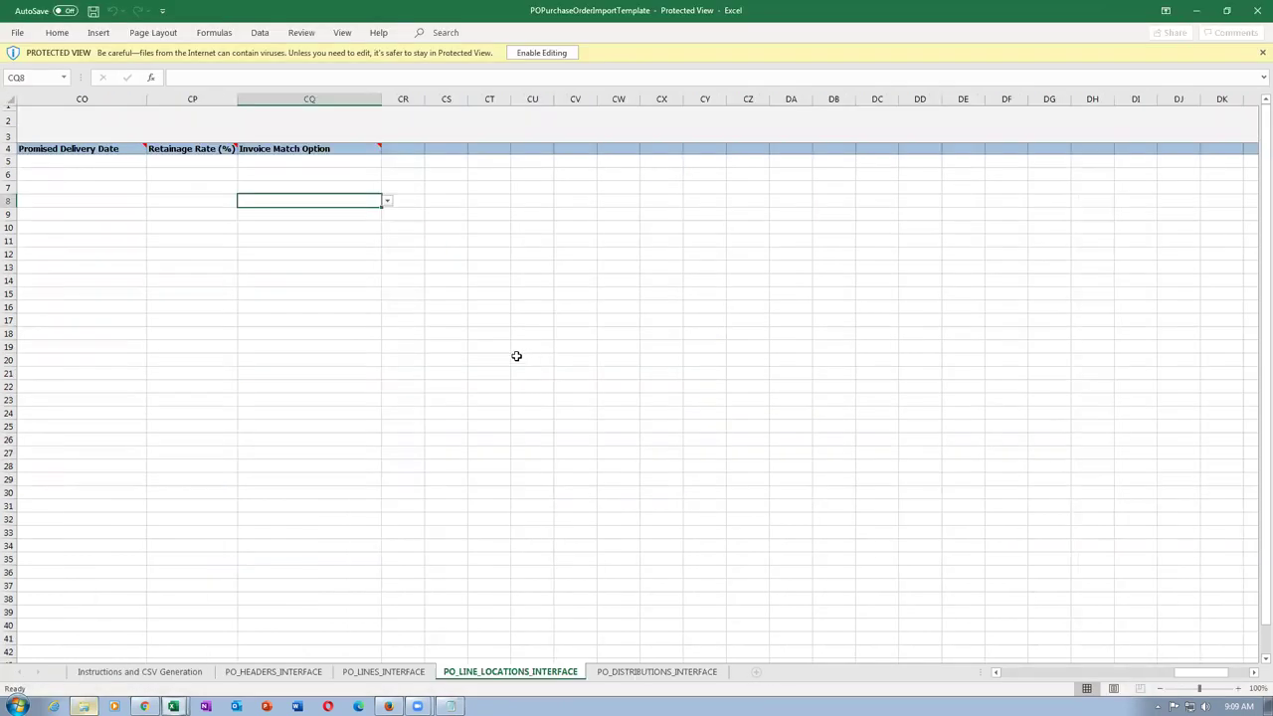
pyautogui.click(541, 52)
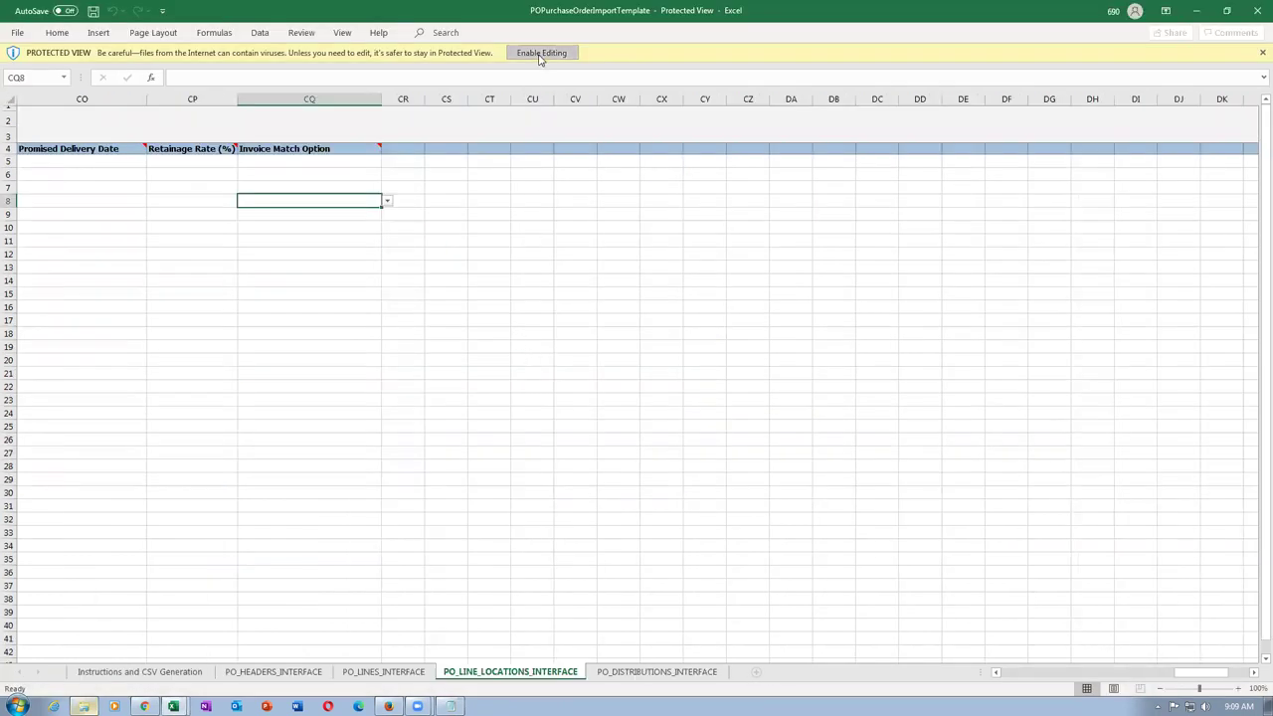
pyautogui.click(158, 676)
pyautogui.click(206, 545)
pyautogui.scroll(3, 206, 542)
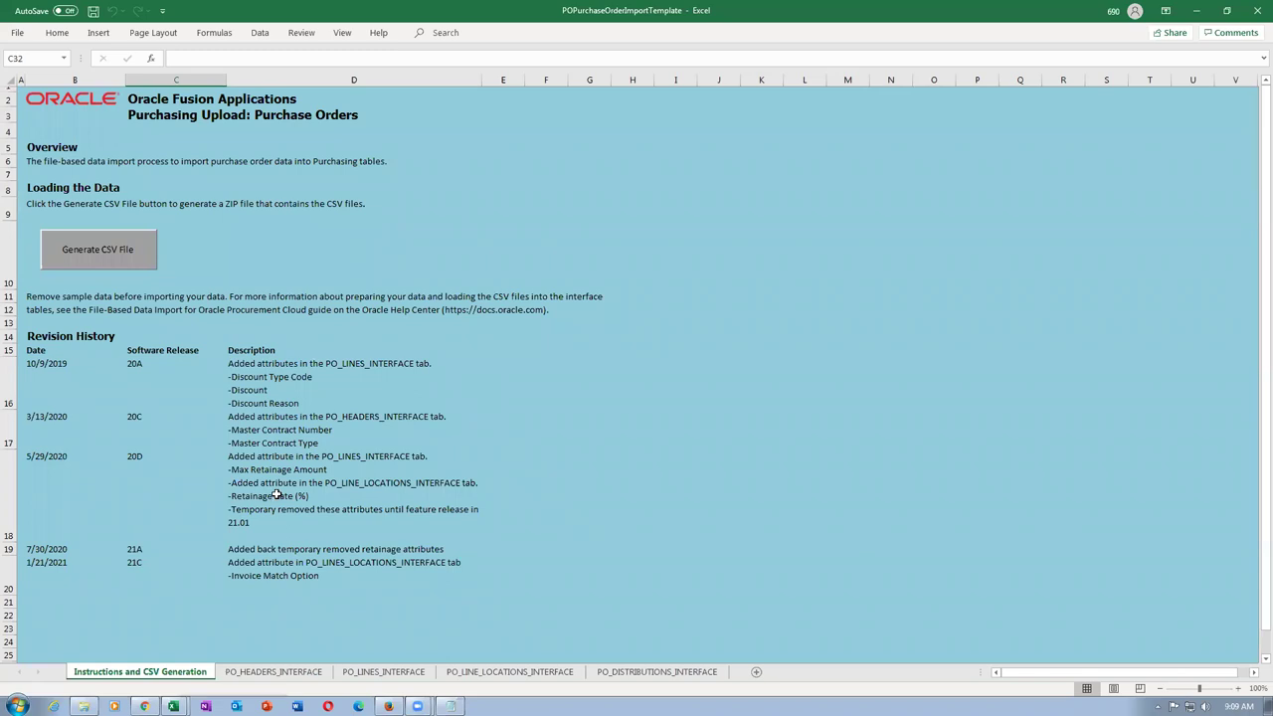
# Show the PO_HEADERS_INTERFACE sheet from its first columns, with sample headers ABC and DEF.
pyautogui.click(274, 673)
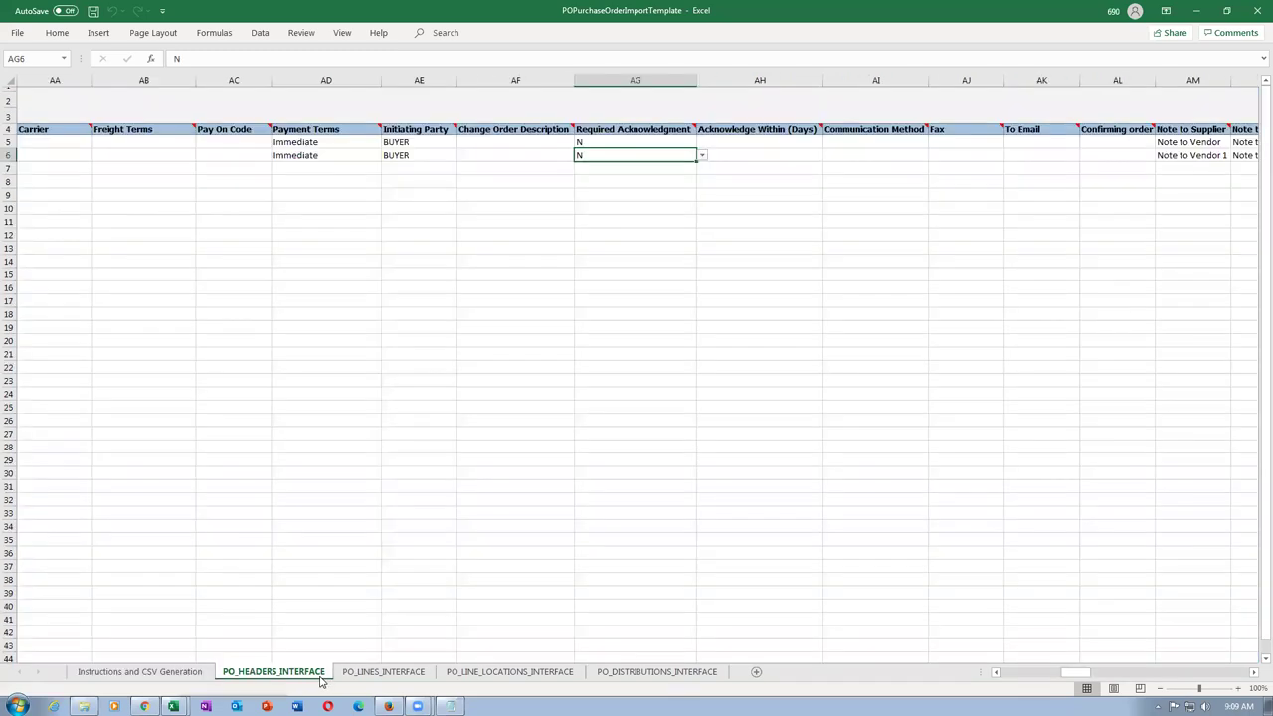
pyautogui.press('Home')
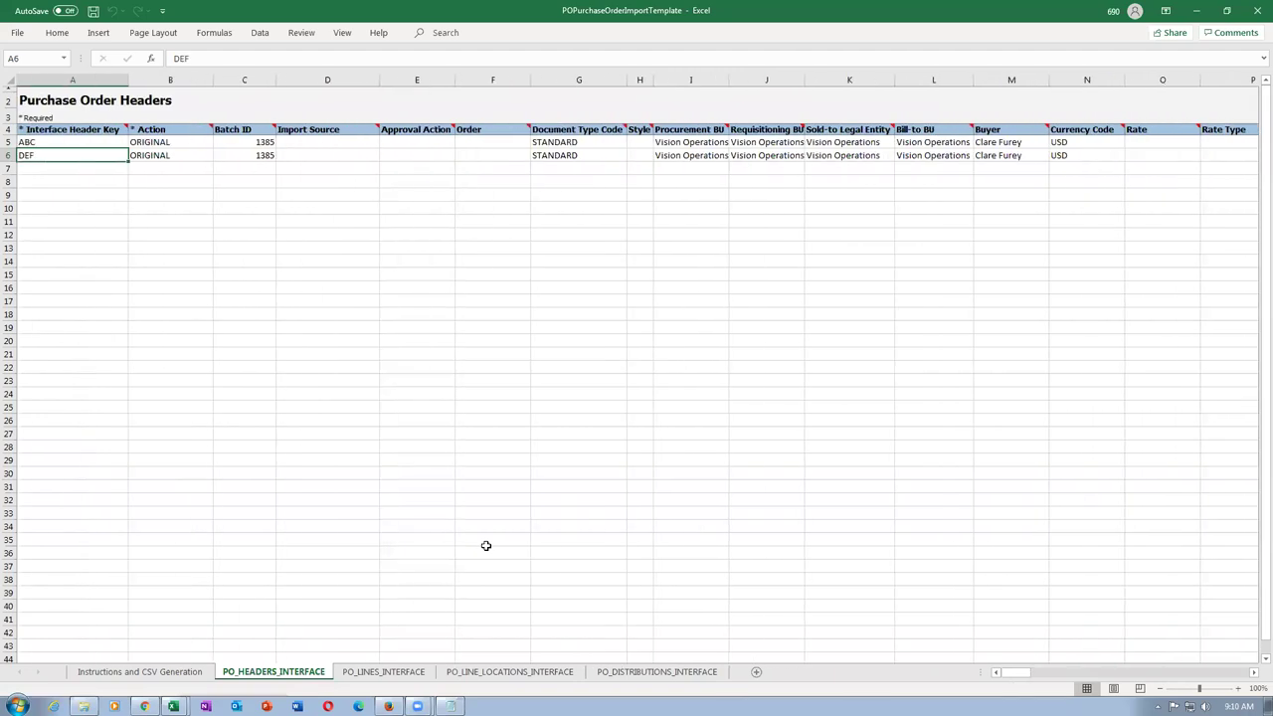
pyautogui.keyDown('ctrl'); pyautogui.scroll(3, 487, 548); pyautogui.keyUp('ctrl')
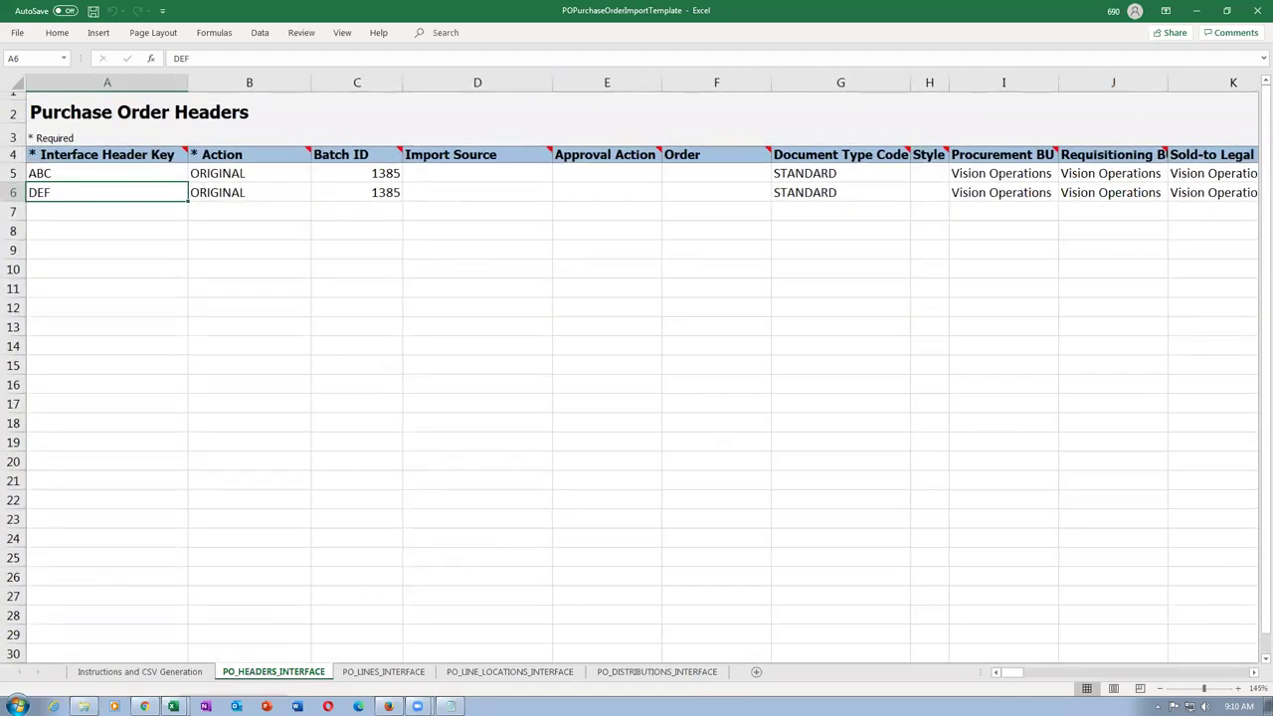
pyautogui.click(83, 707)
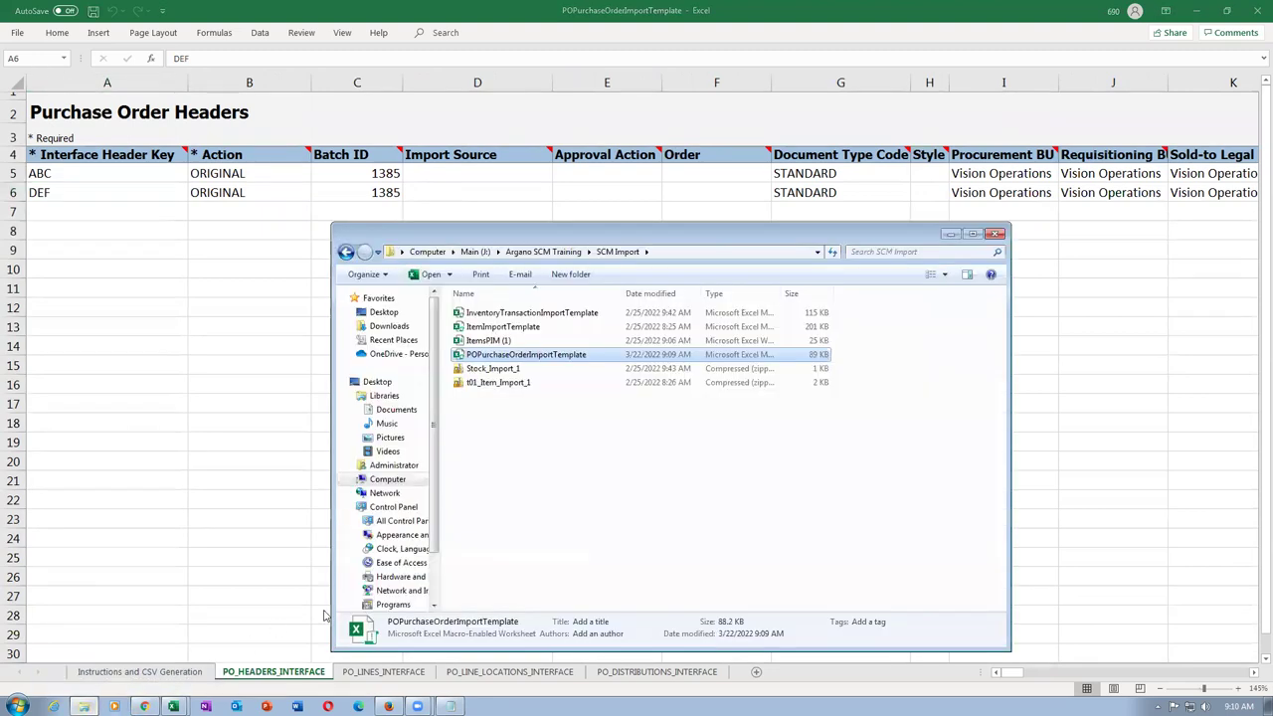
pyautogui.click(543, 252)
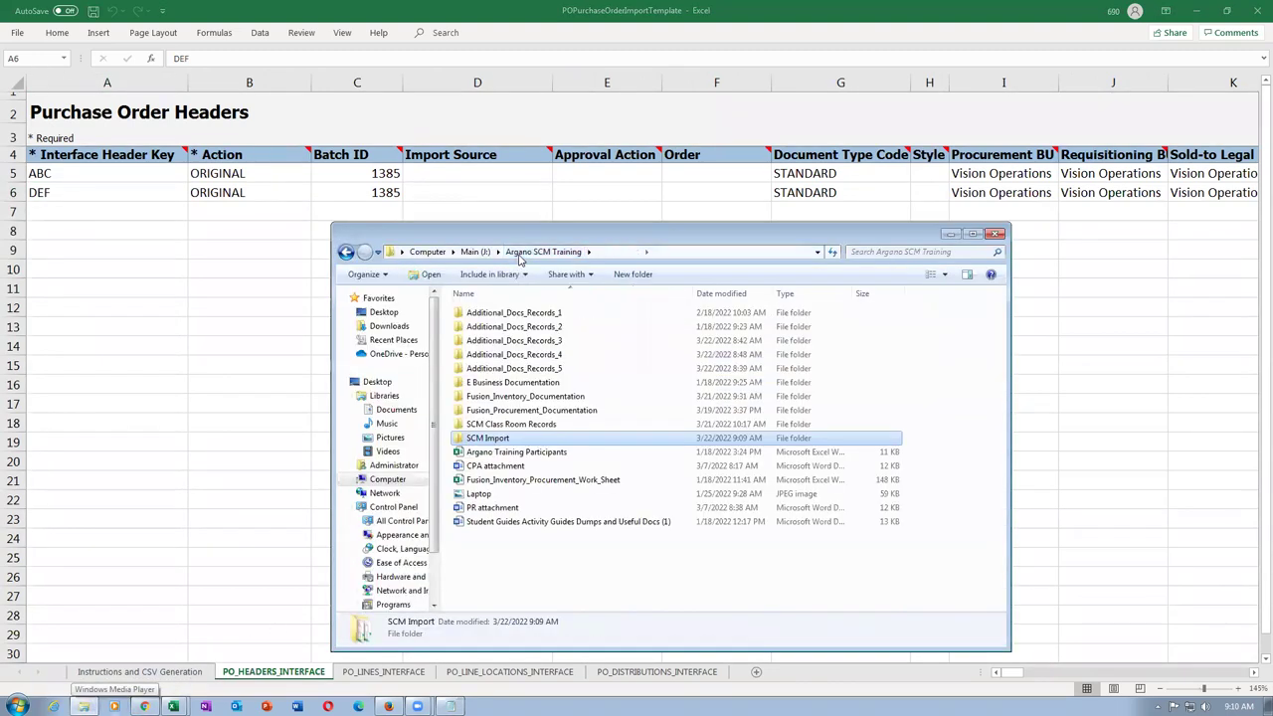
# Open the 03_Vision_Enterprise_Structure PDF from Additional_Docs_Records_4 as a reference.
pyautogui.doubleClick(546, 356)
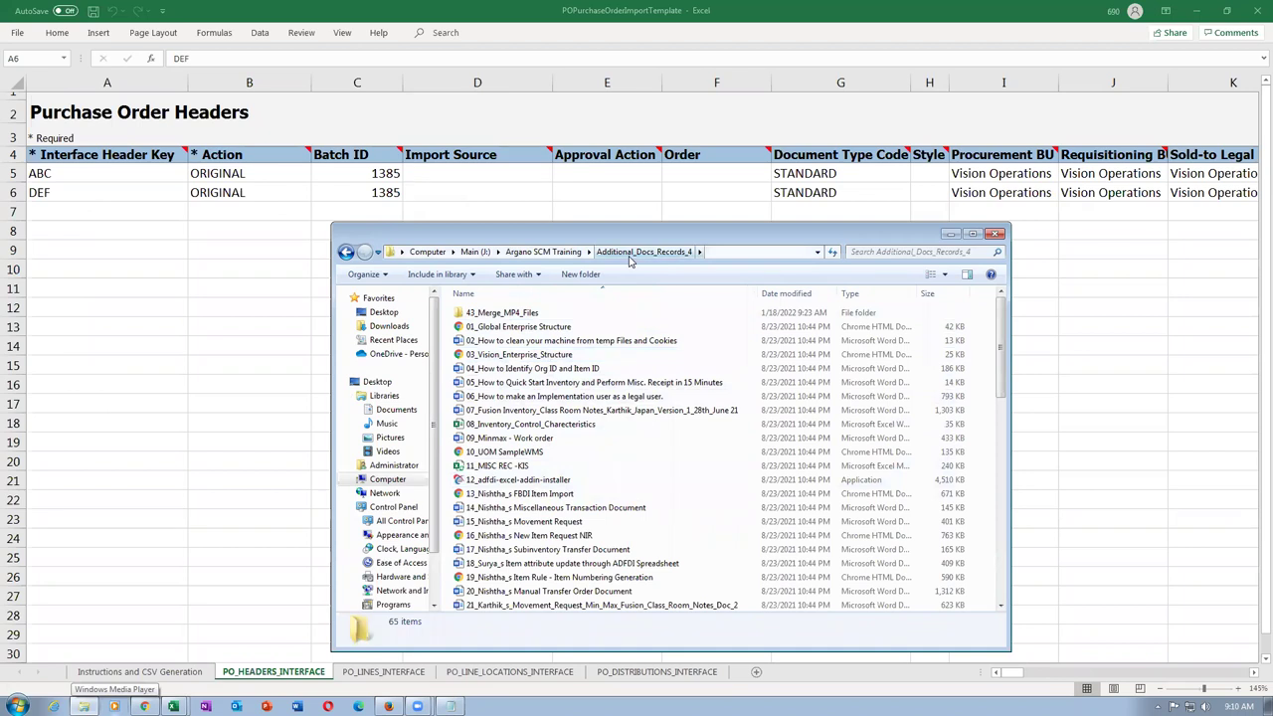
pyautogui.click(505, 359)
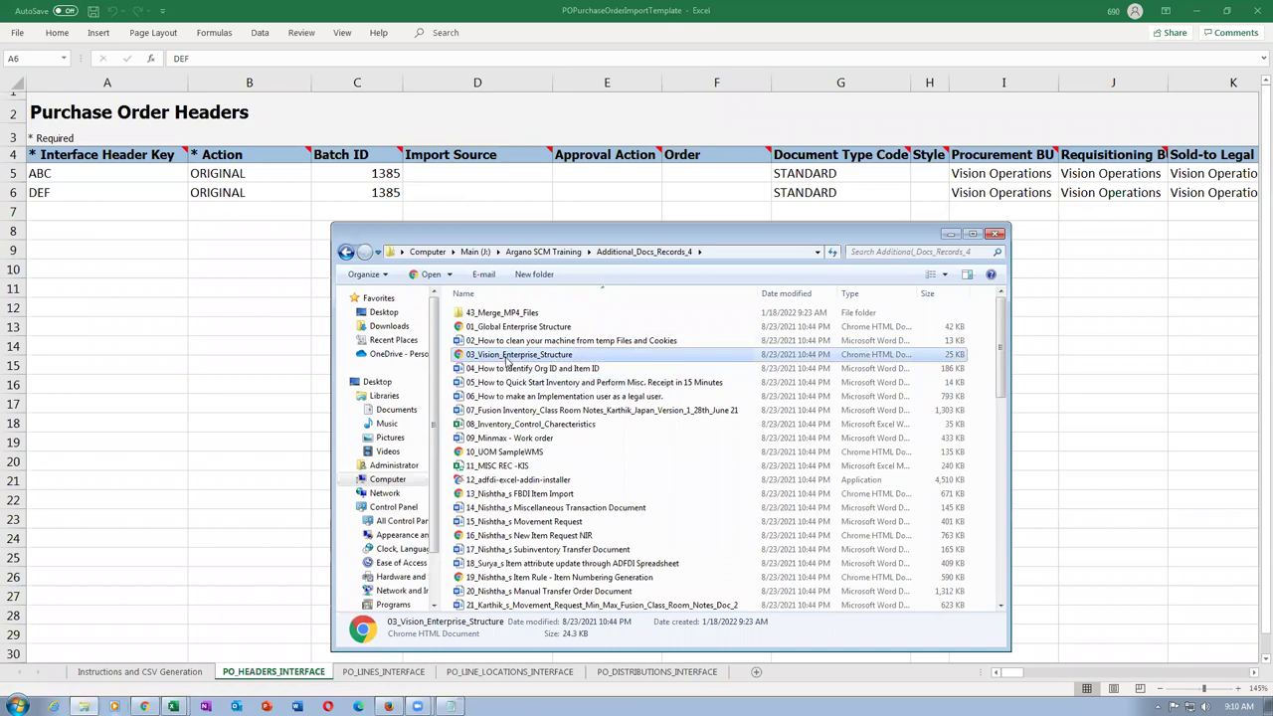
pyautogui.doubleClick(505, 356)
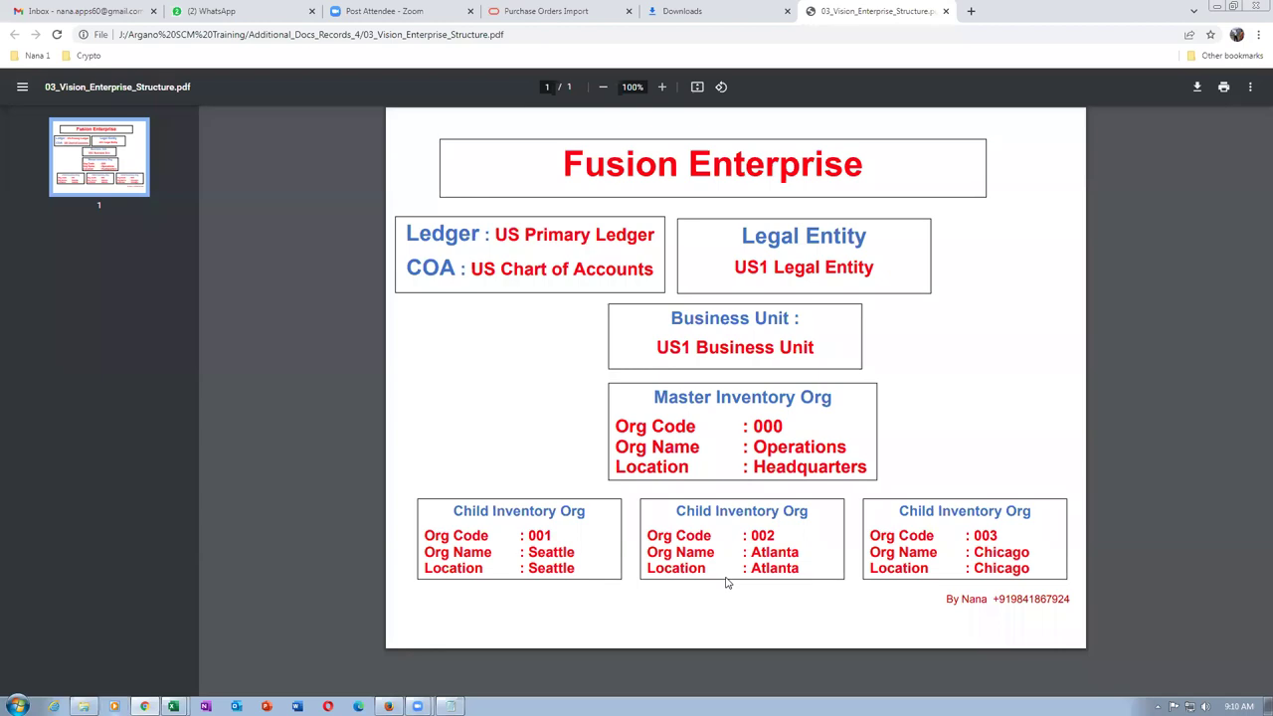
pyautogui.hotkey('alt', 'Tab')
pyautogui.hotkey('alt', 'Tab')
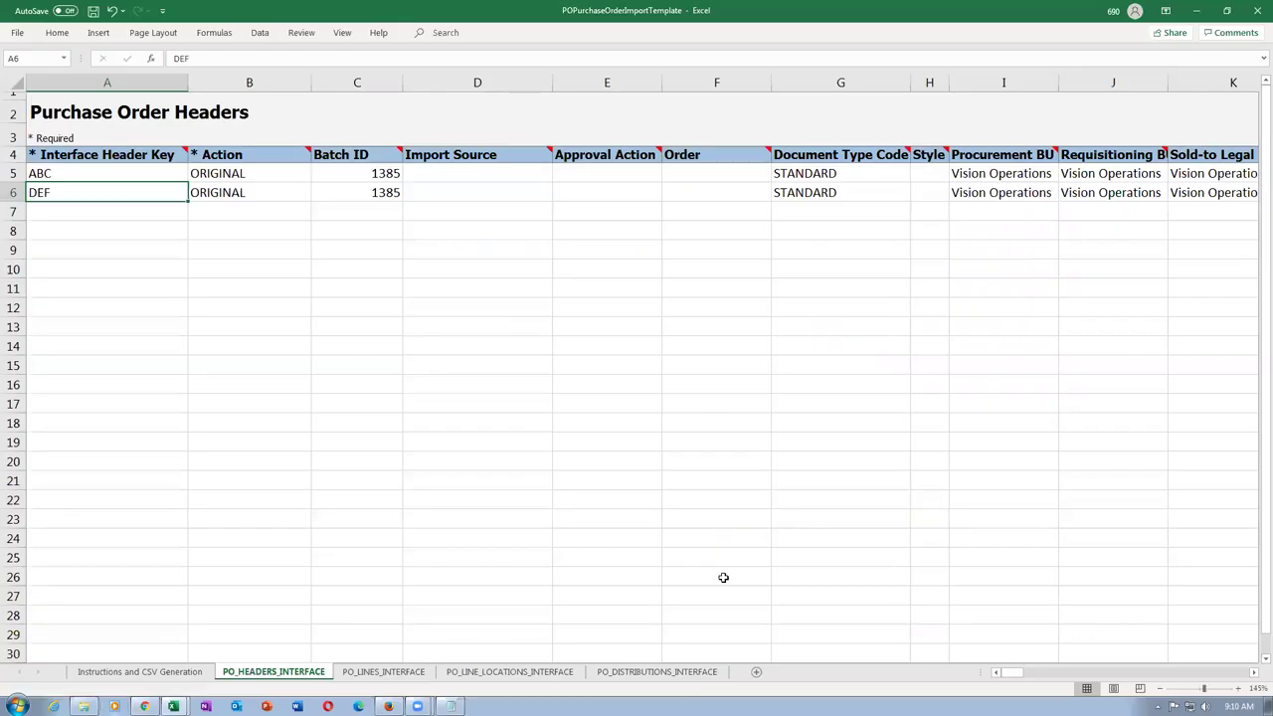
# Review the ABC header row and keep STANDARD as its document type code.
pyautogui.click(78, 171)
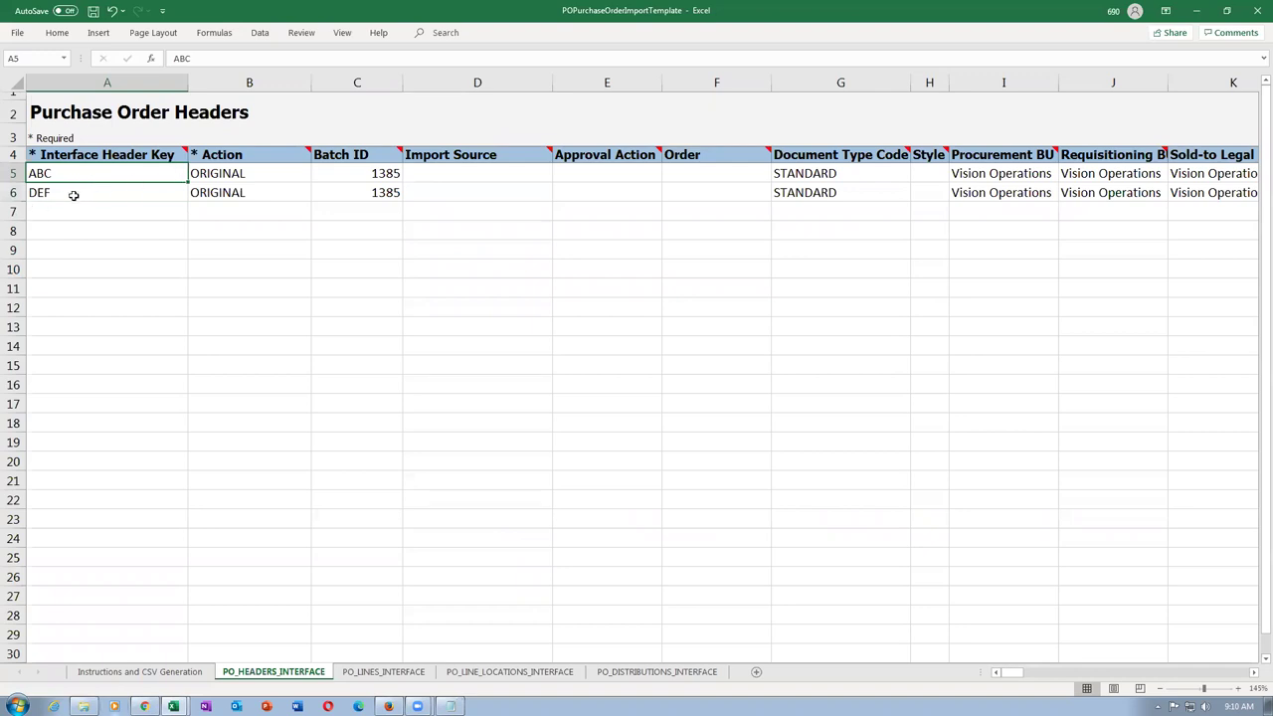
pyautogui.click(256, 176)
pyautogui.click(368, 172)
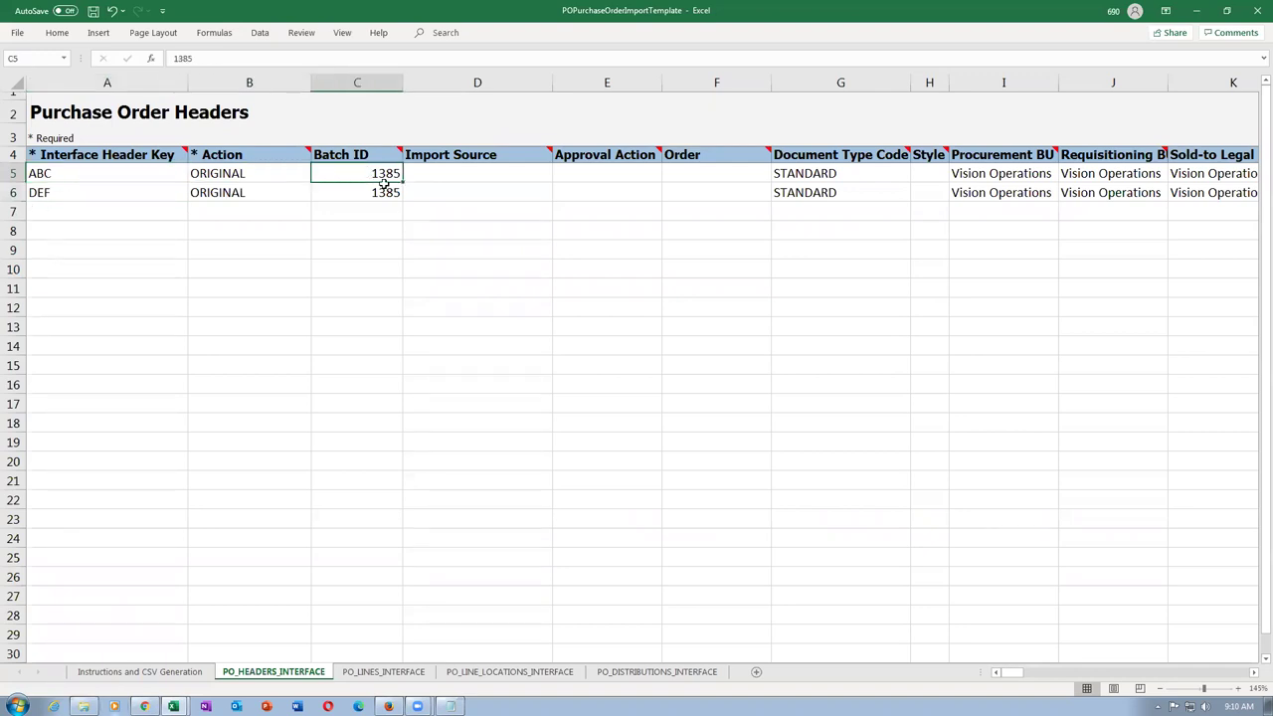
pyautogui.click(799, 175)
pyautogui.click(916, 176)
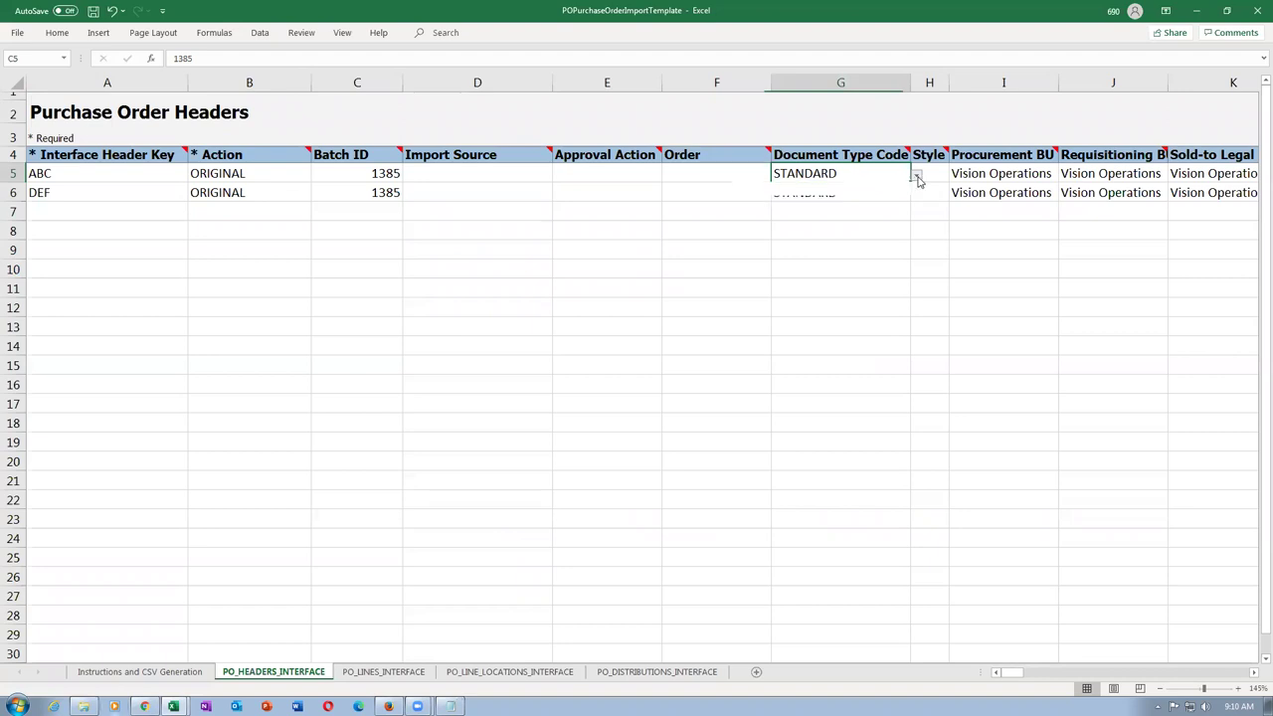
pyautogui.click(841, 193)
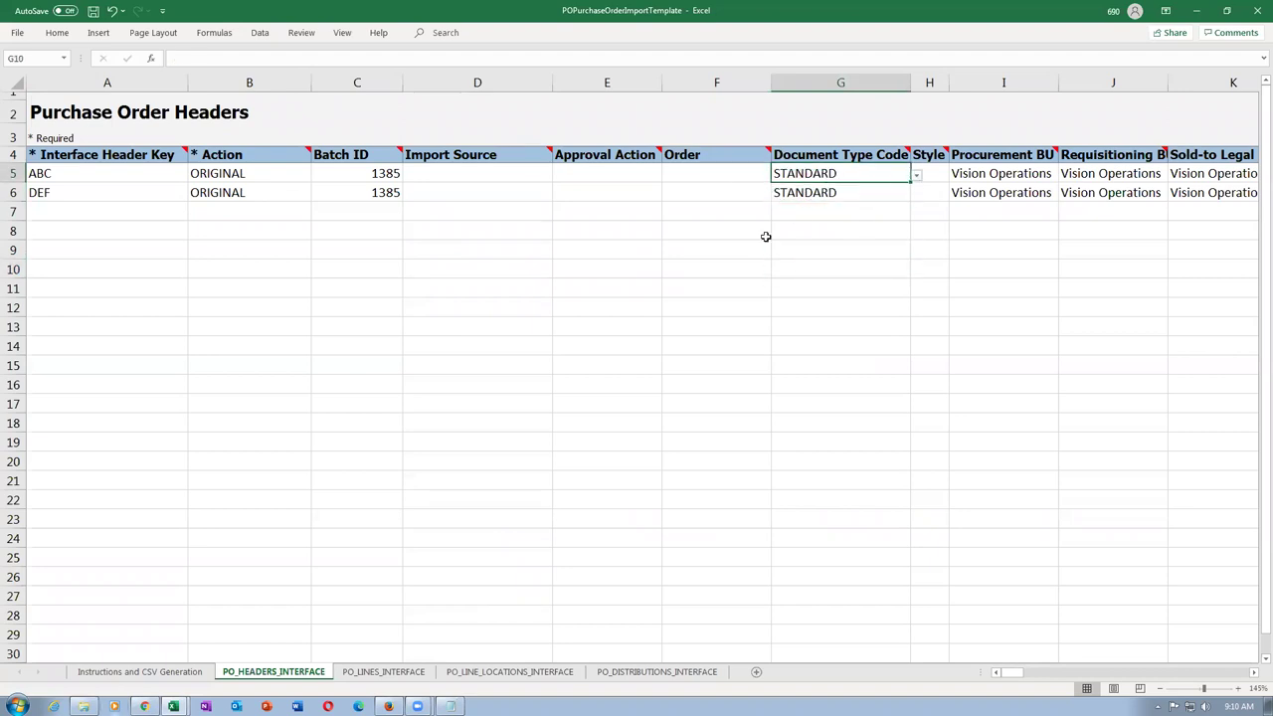
# Enter US1 Business Unit as both Procurement BU and Requisitioning BU for ABC.
pyautogui.click(964, 175)
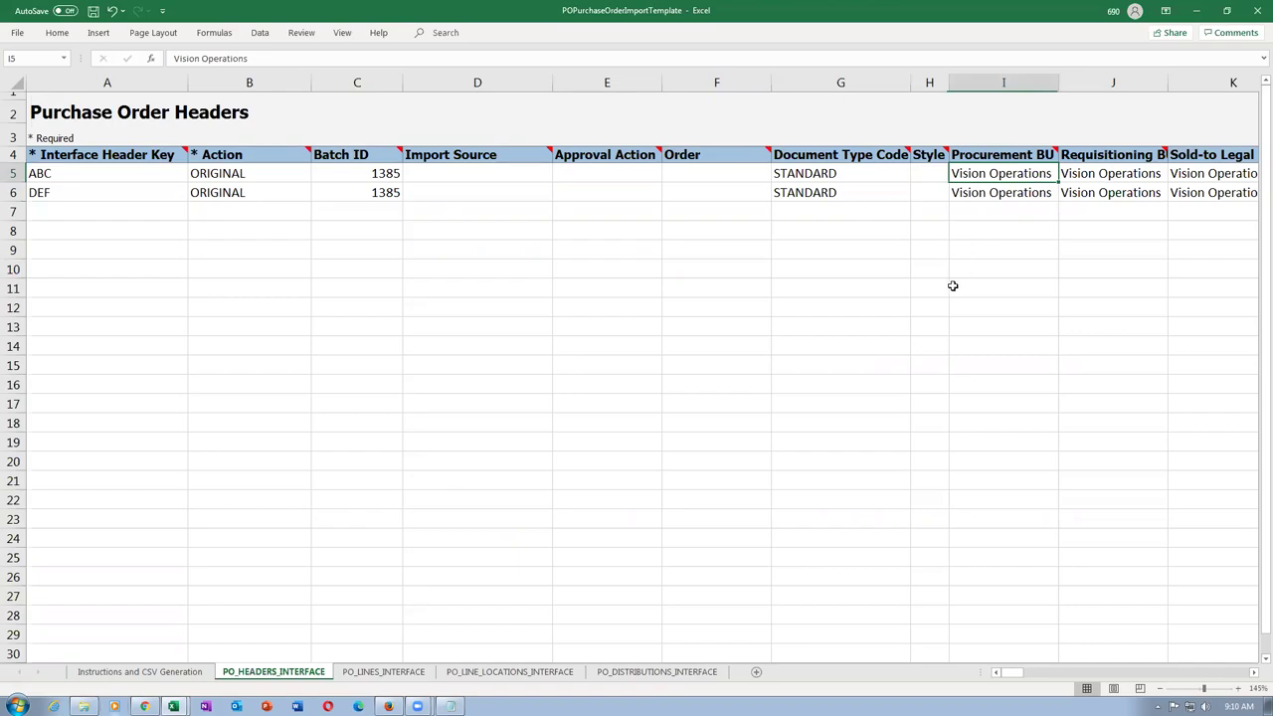
pyautogui.hotkey('alt', 'Tab')
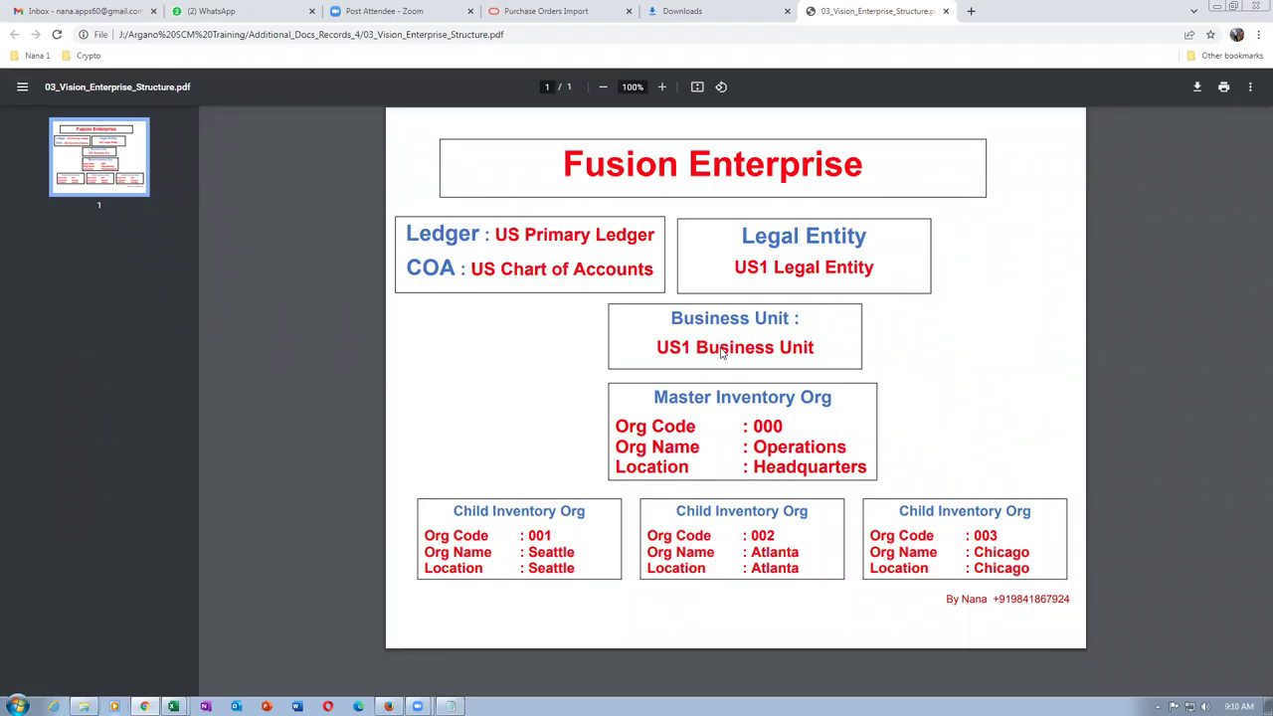
pyautogui.hotkey('alt', 'Tab')
pyautogui.write('US')
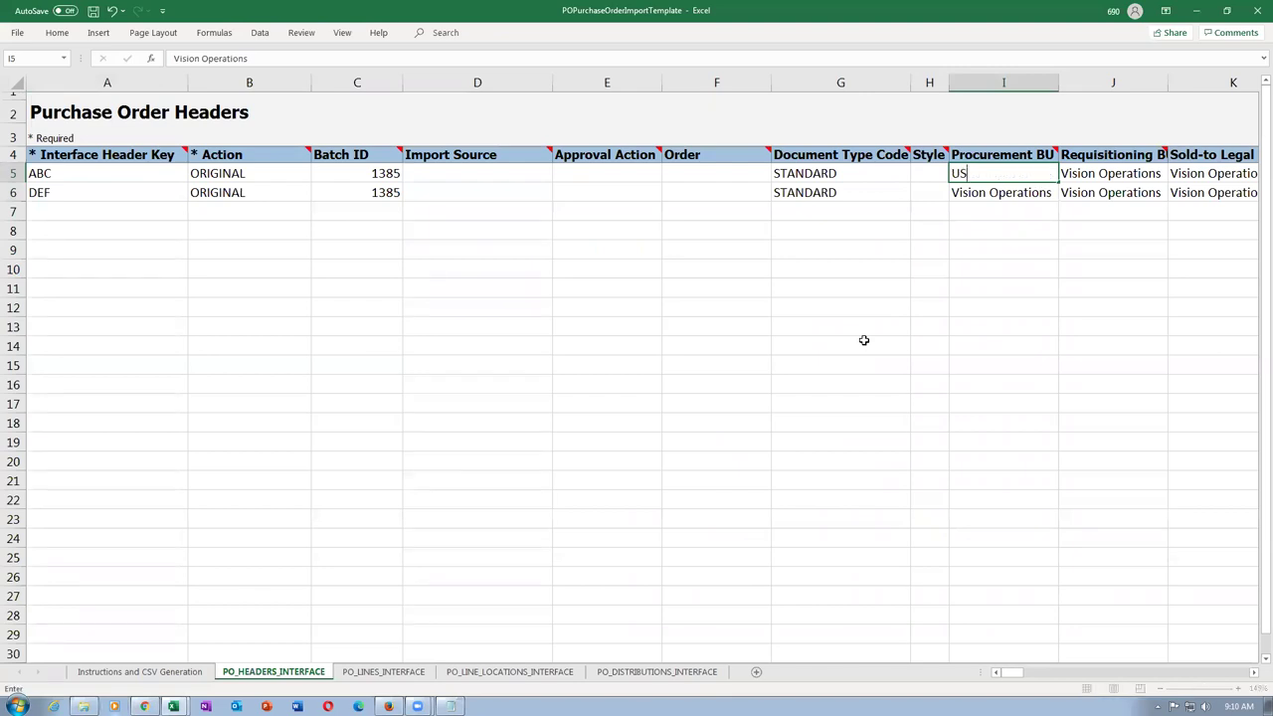
pyautogui.write('1 Business Unit')
pyautogui.press('Tab')
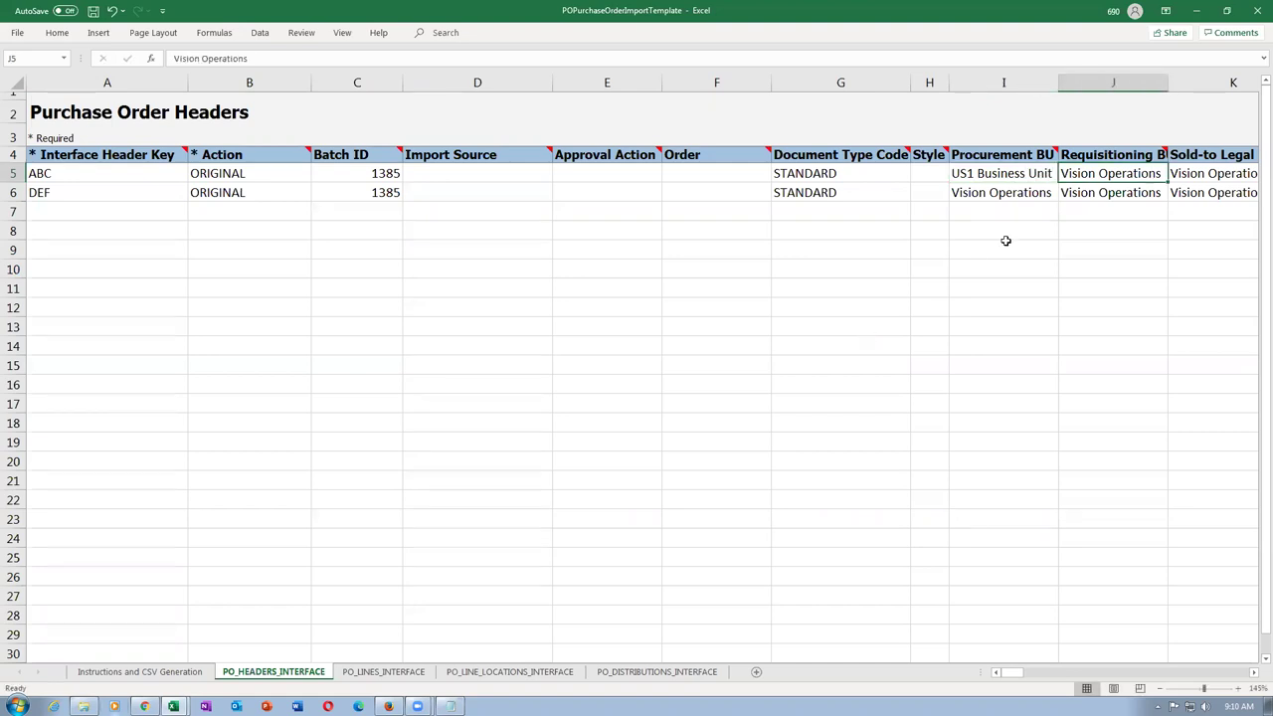
pyautogui.click(1005, 173)
pyautogui.hotkey('ctrl', 'c')
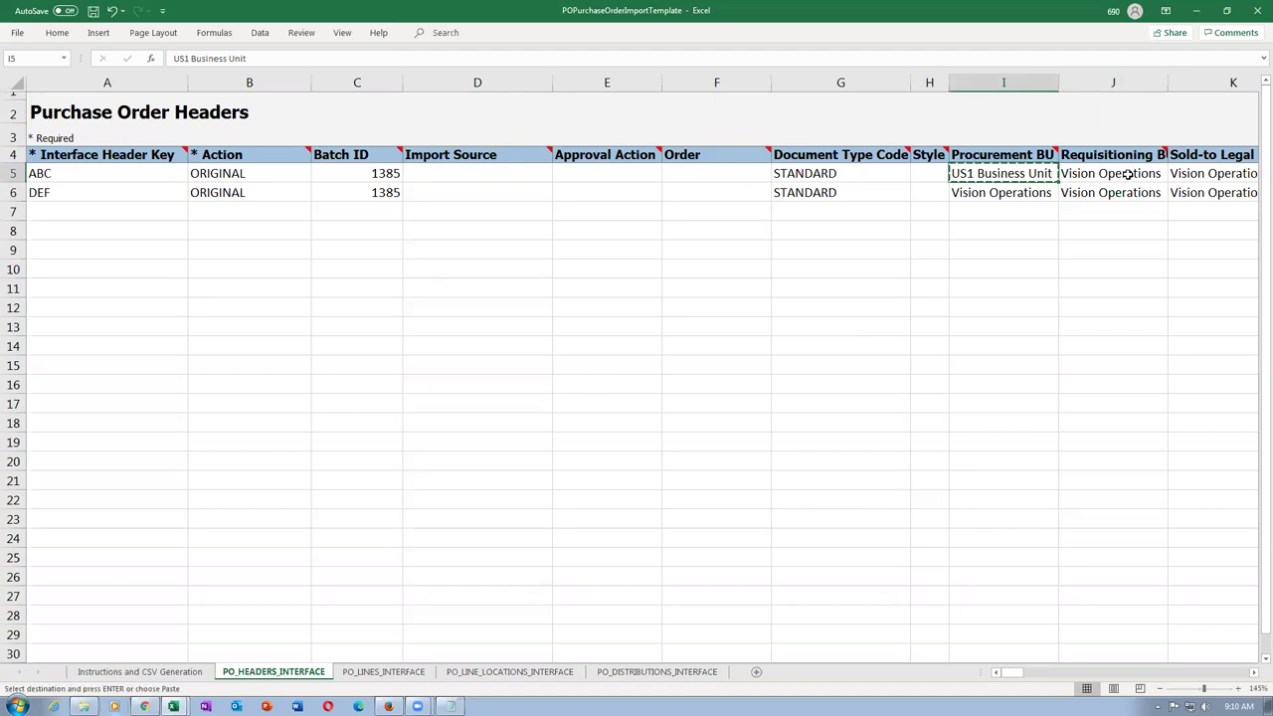
pyautogui.click(1120, 173)
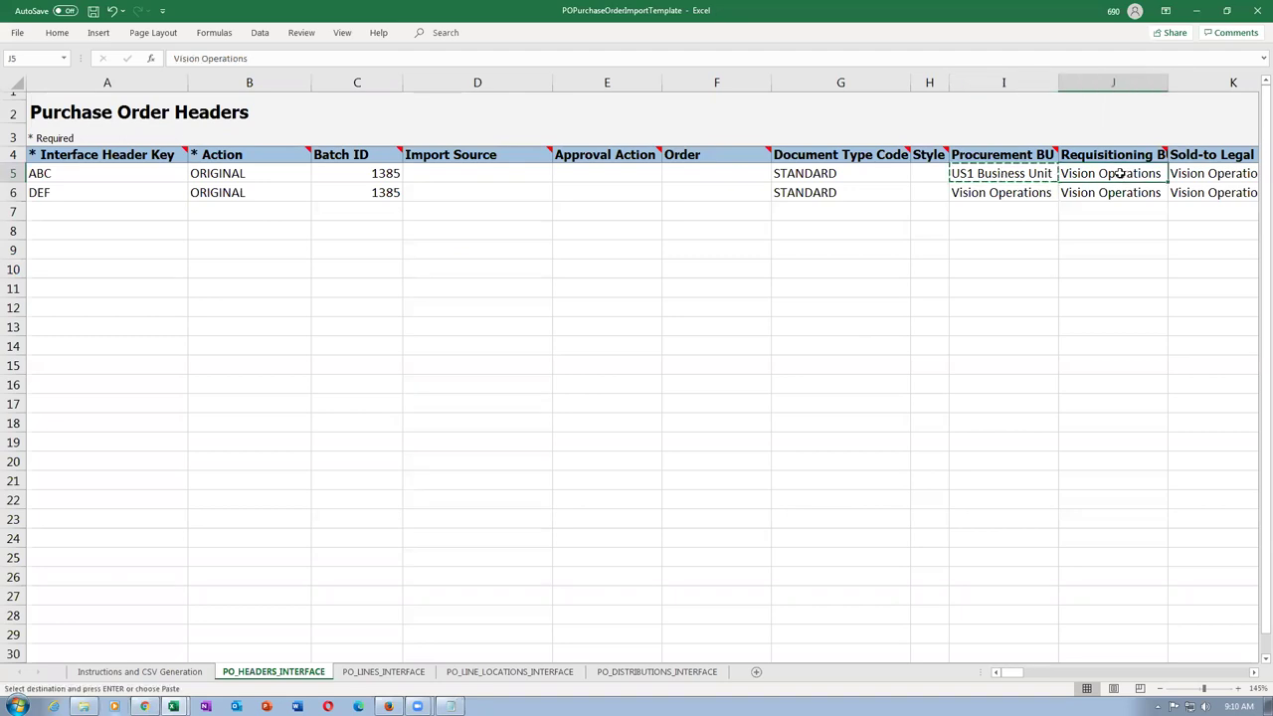
pyautogui.hotkey('ctrl', 'v')
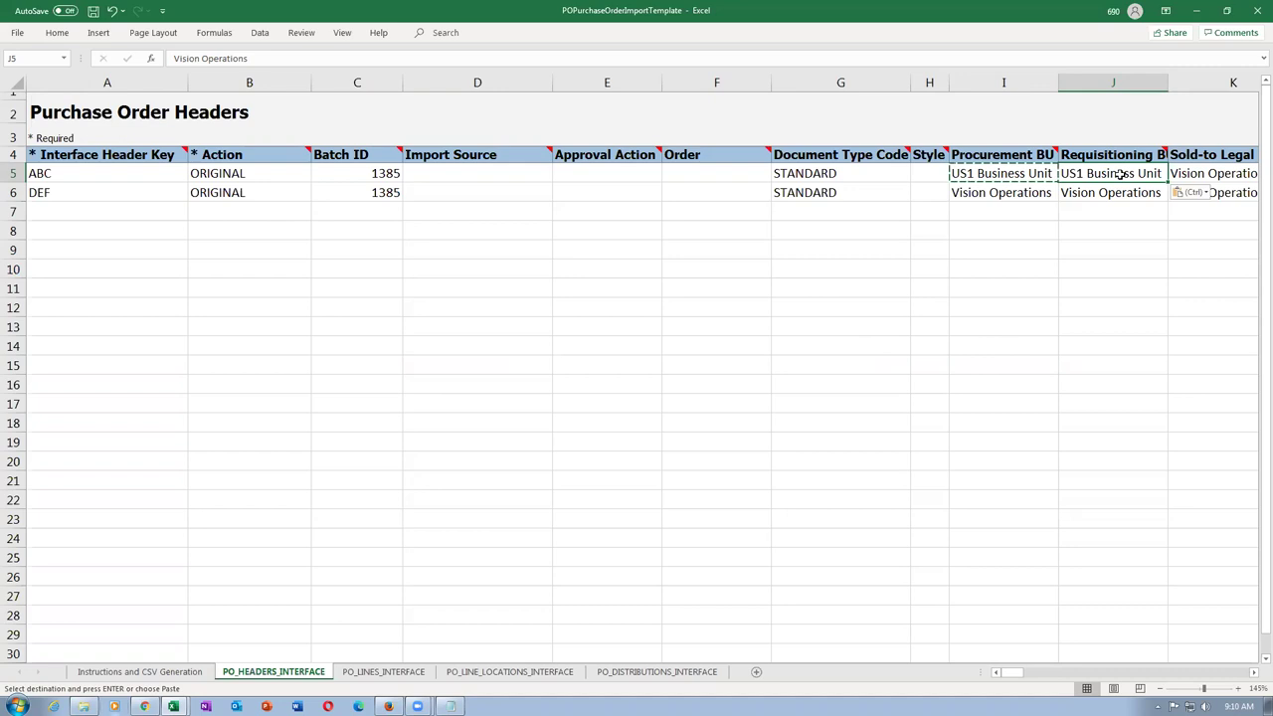
pyautogui.press('Right')
# Set ABC's Sold-to Legal Entity to US1 Legal Entity, fixing the capital L.
pyautogui.hotkey('alt', 'Tab')
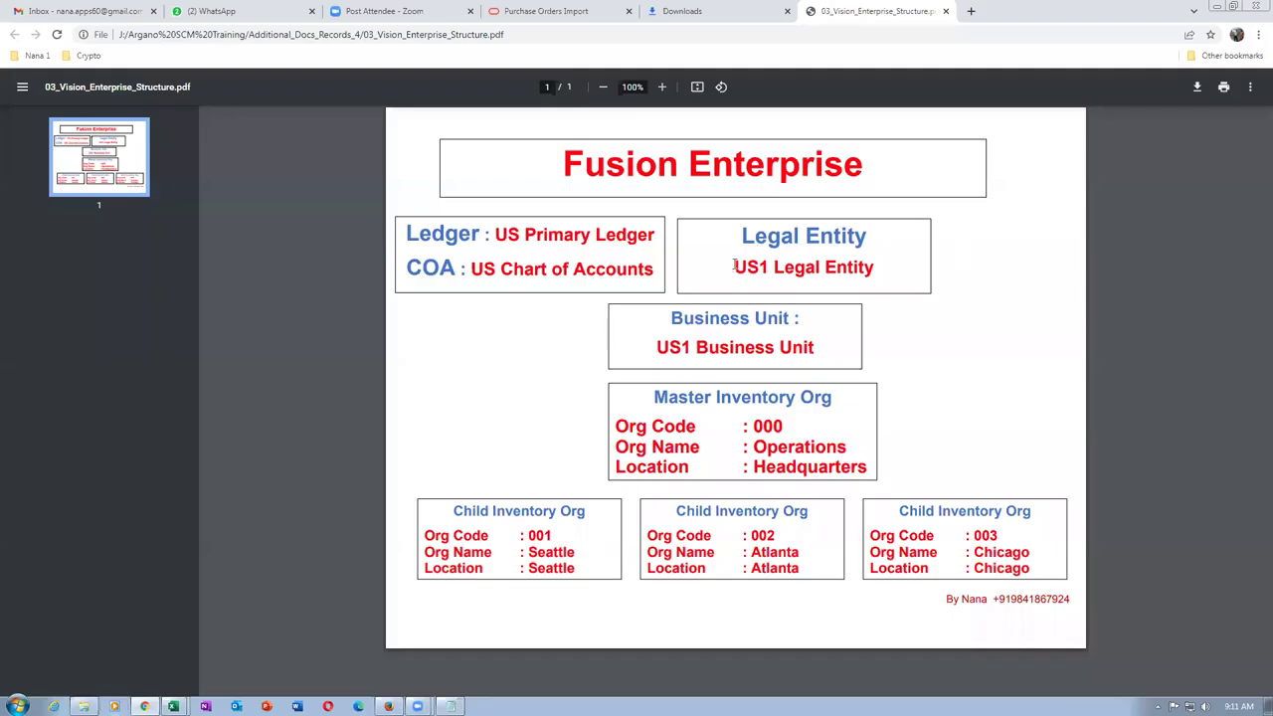
pyautogui.hotkey('alt', 'Tab')
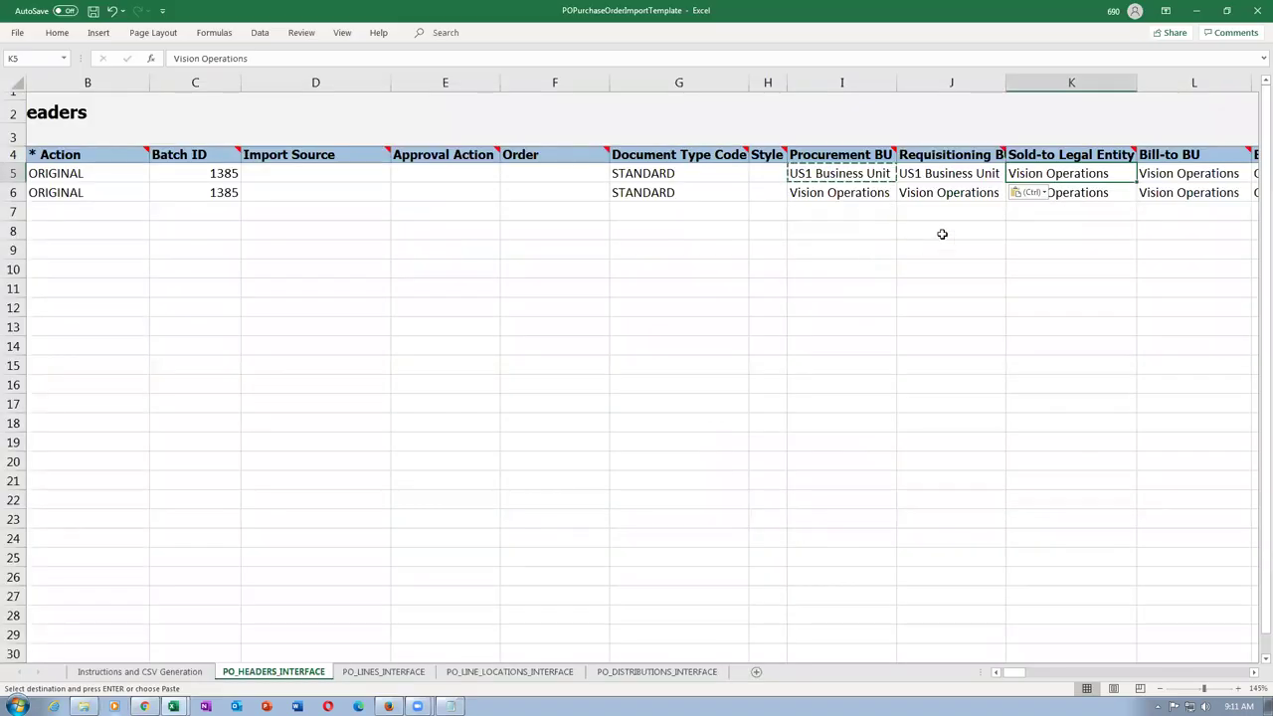
pyautogui.write('US1 legal Entity')
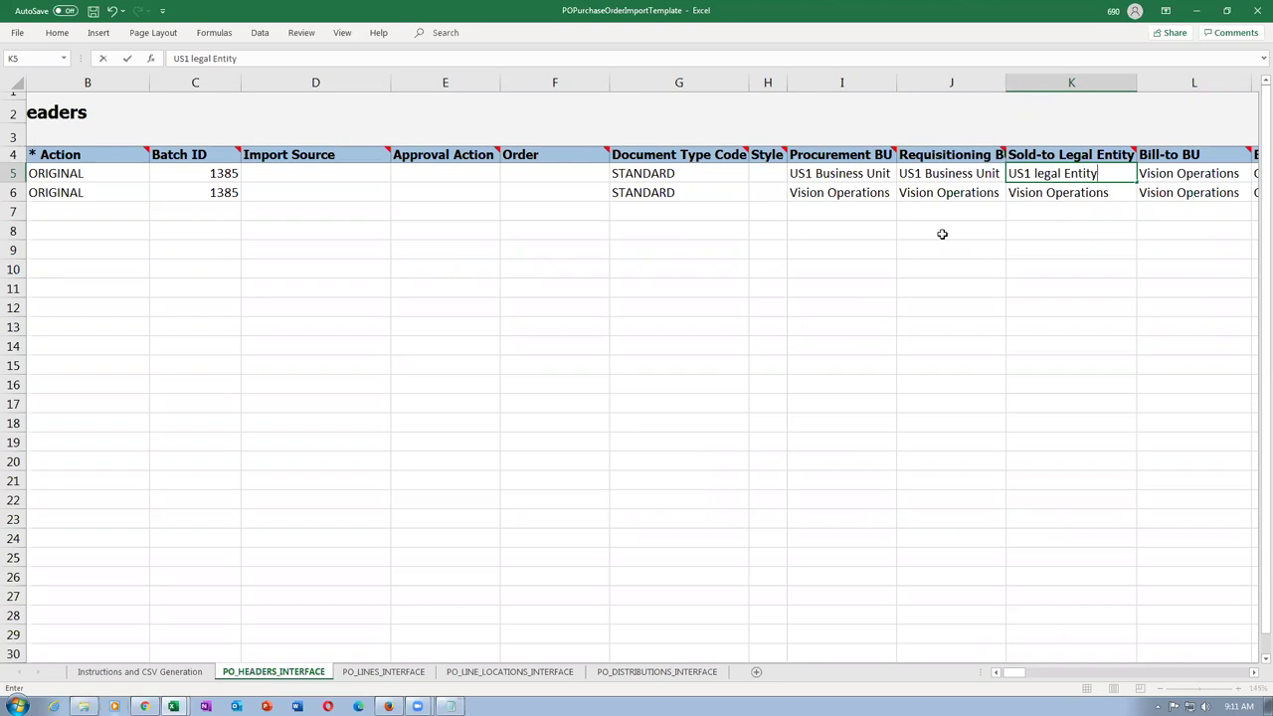
pyautogui.press('Tab')
pyautogui.click(1016, 174)
pyautogui.click(1040, 173)
pyautogui.press('BackSpace')
pyautogui.write('L')
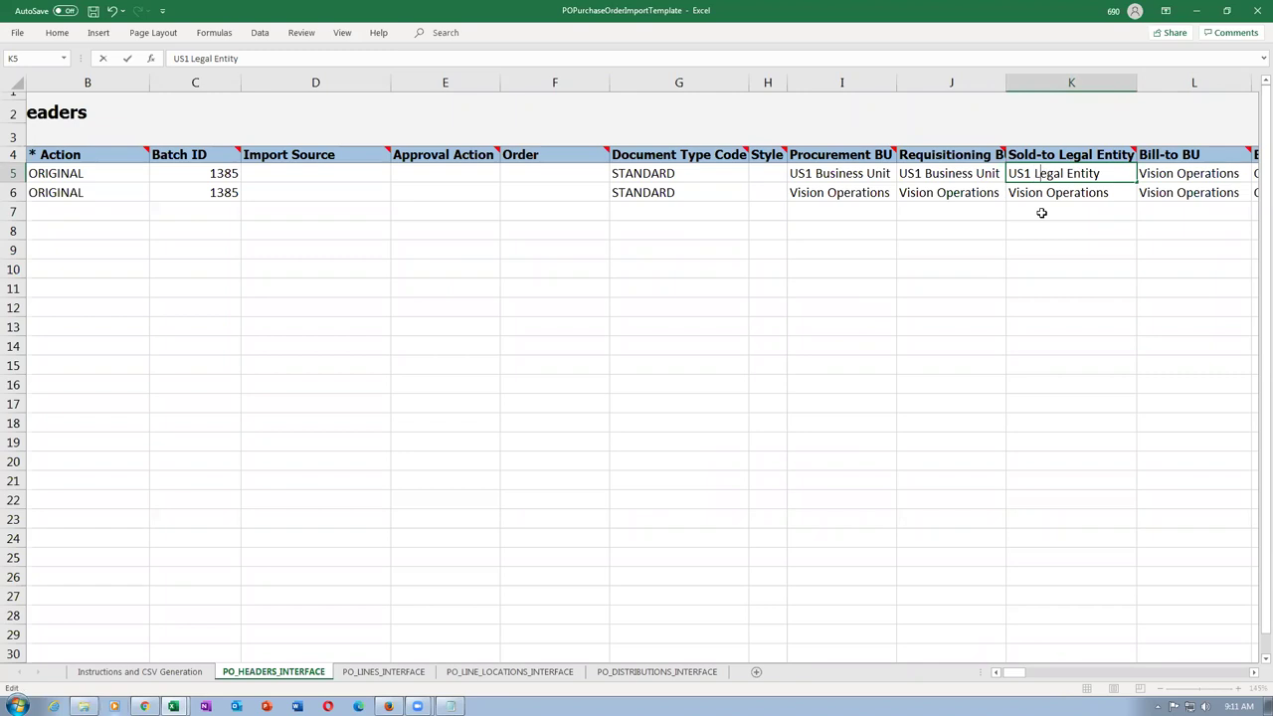
pyautogui.press('Tab')
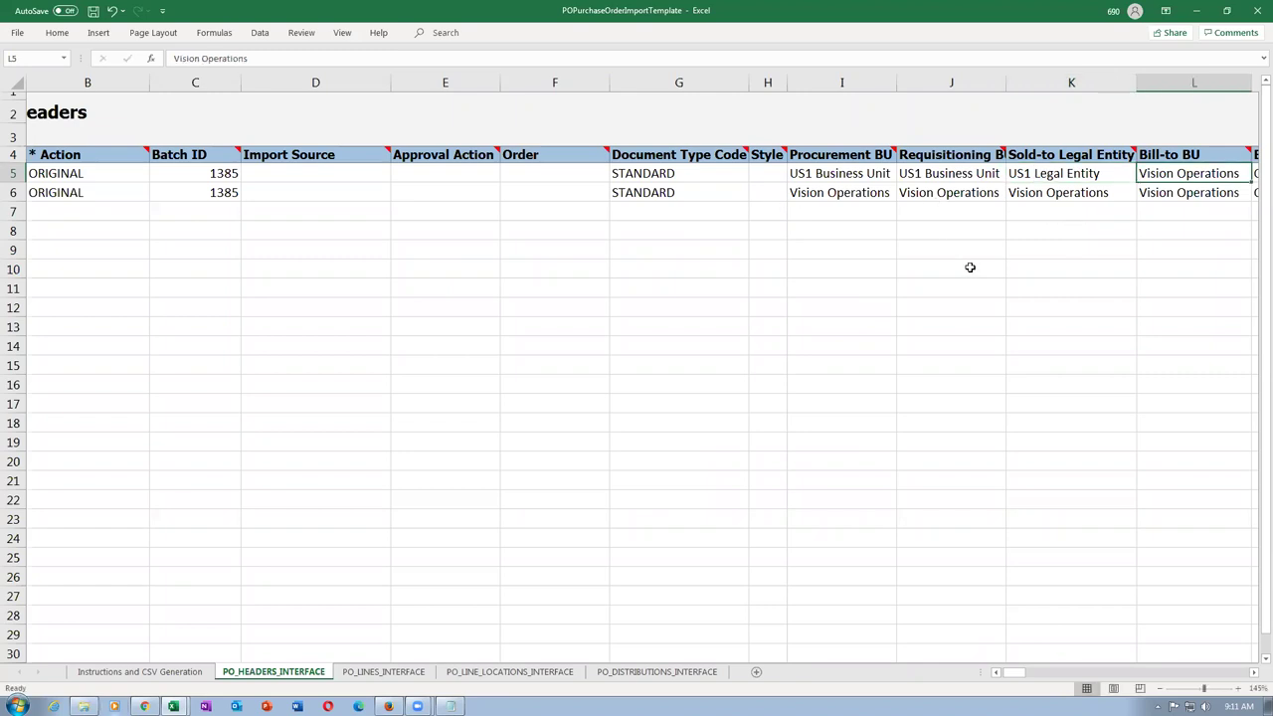
# Copy US1 Business Unit into the ABC header's Bill-to BU.
pyautogui.press('Tab')
pyautogui.press('Tab')
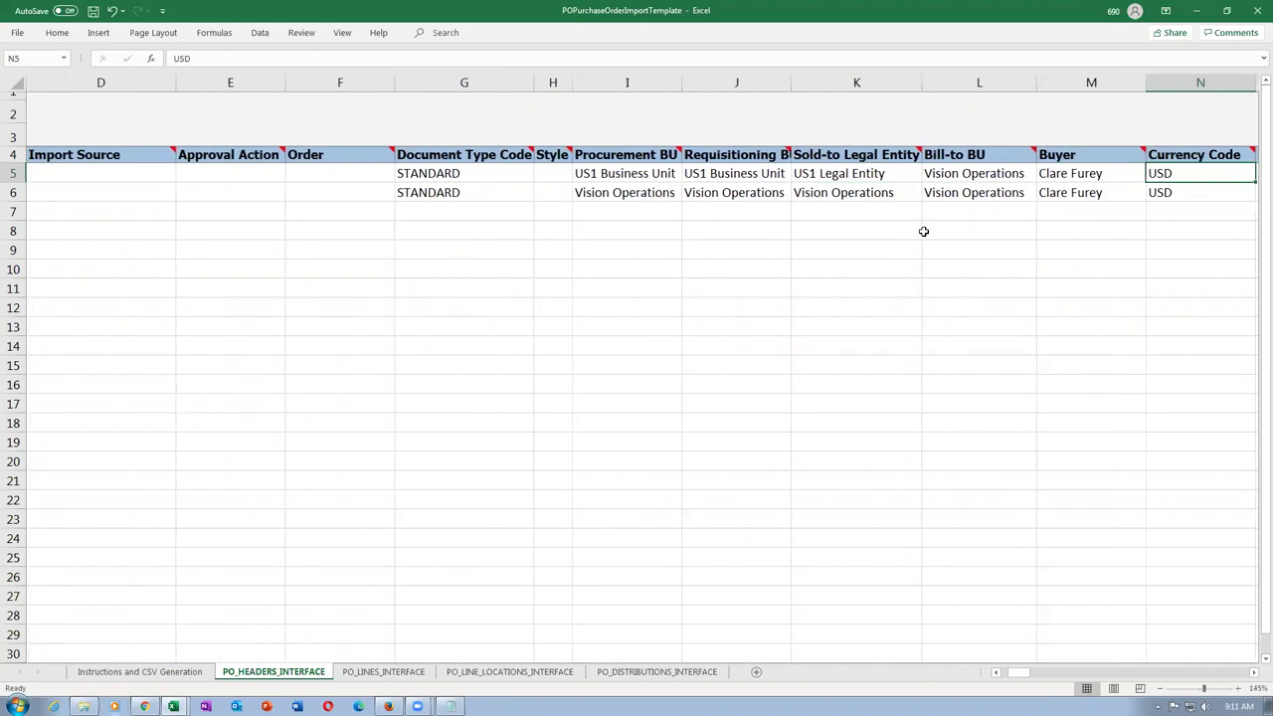
pyautogui.click(623, 172)
pyautogui.hotkey('ctrl', 'c')
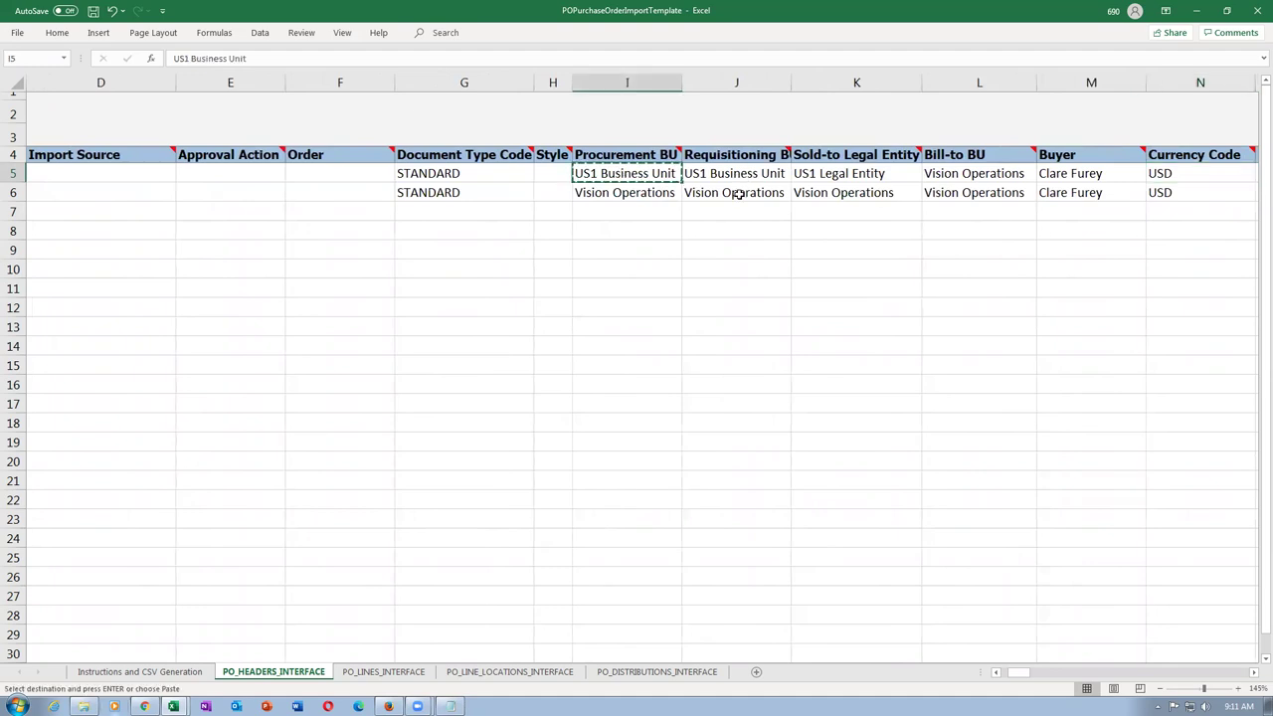
pyautogui.click(964, 180)
pyautogui.hotkey('ctrl', 'v')
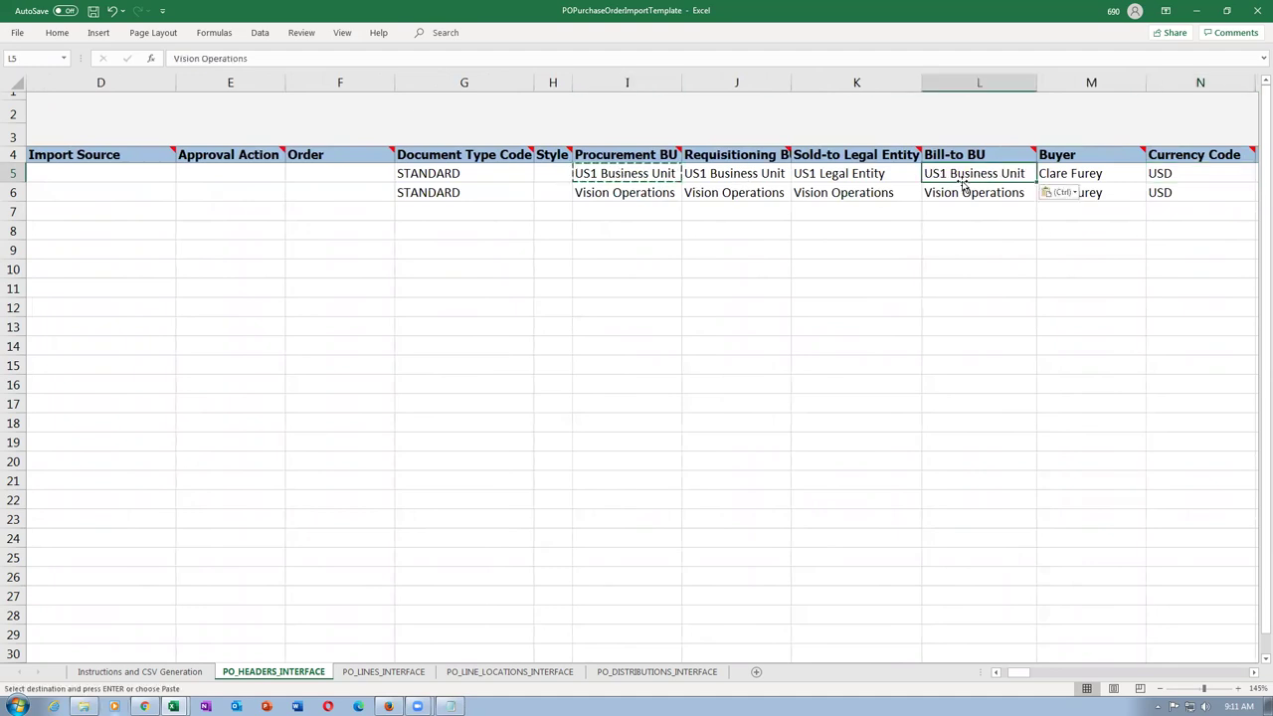
pyautogui.press('Tab')
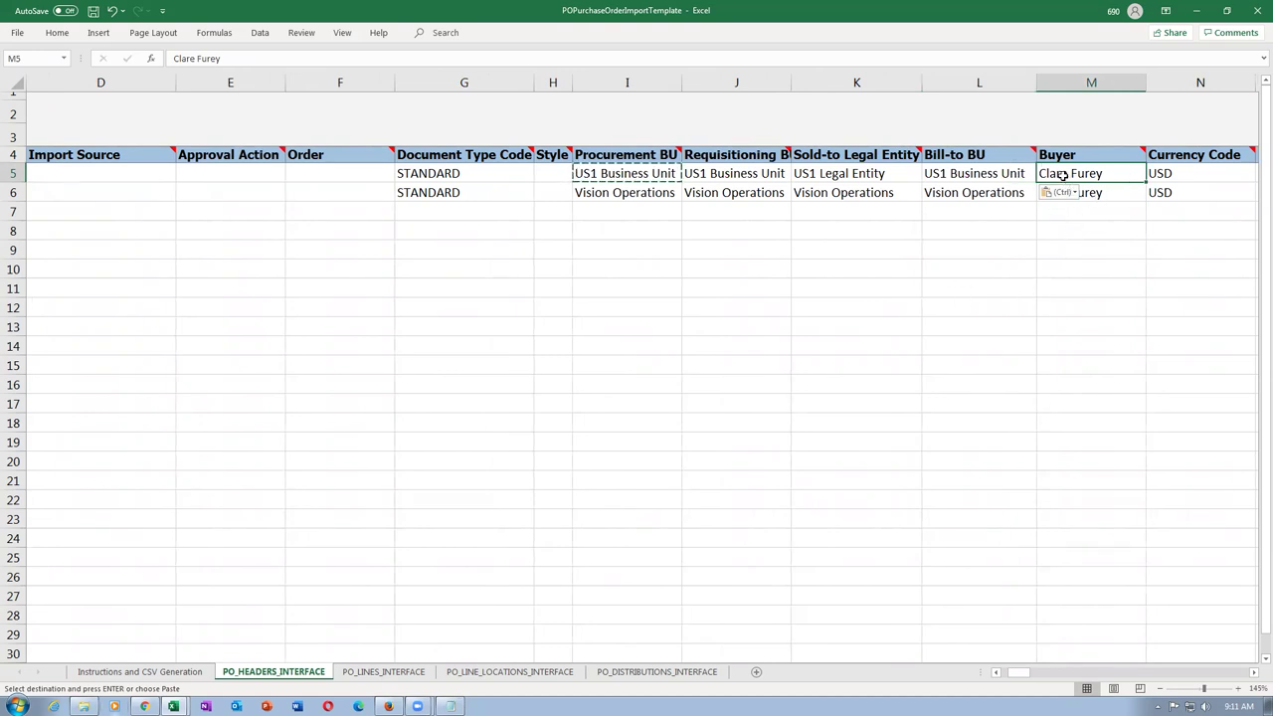
# Compare the Buyer values of the ABC and DEF rows, then return to the Oracle home page.
pyautogui.click(1055, 242)
pyautogui.click(1064, 175)
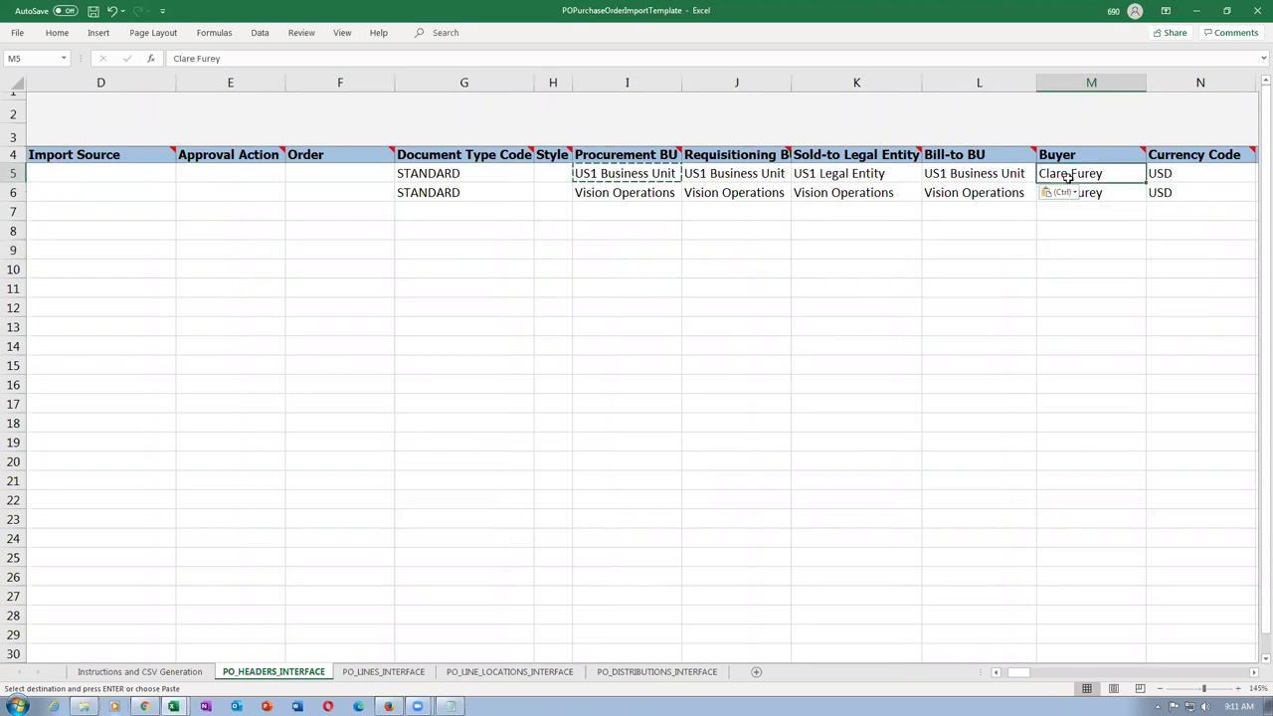
pyautogui.click(1097, 289)
pyautogui.click(1128, 192)
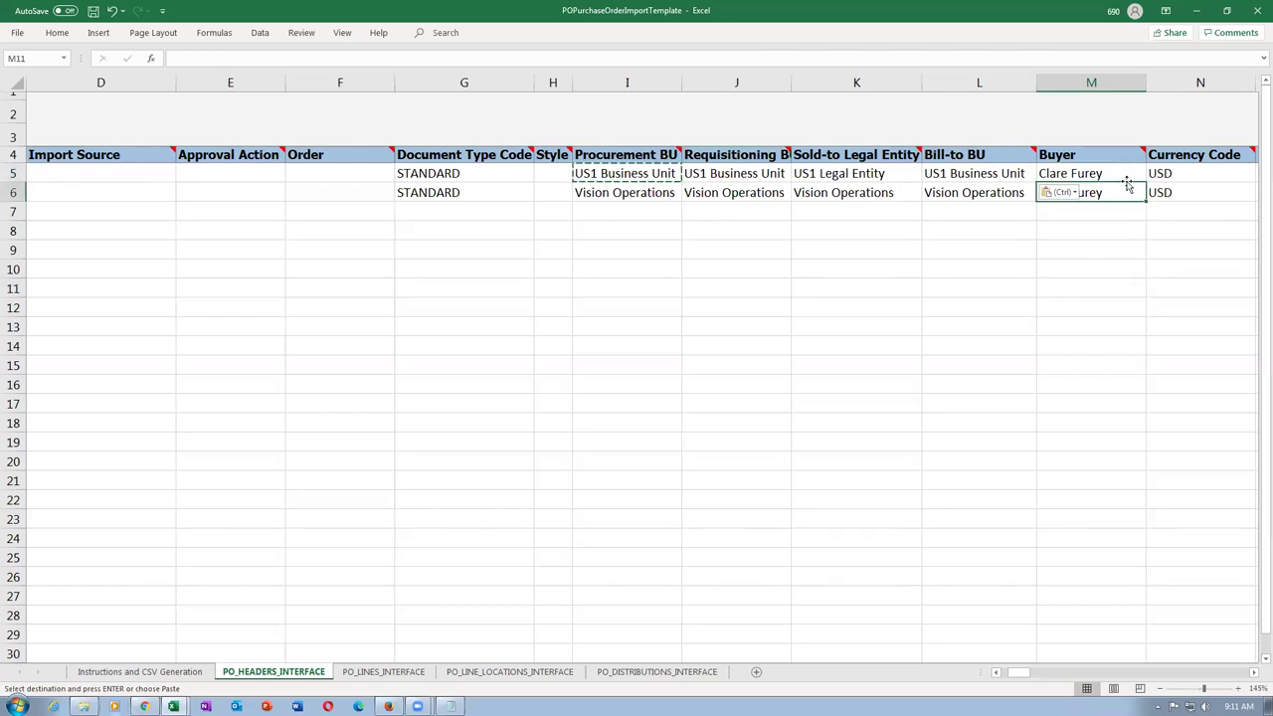
pyautogui.click(1123, 174)
pyautogui.click(1121, 198)
pyautogui.click(1110, 178)
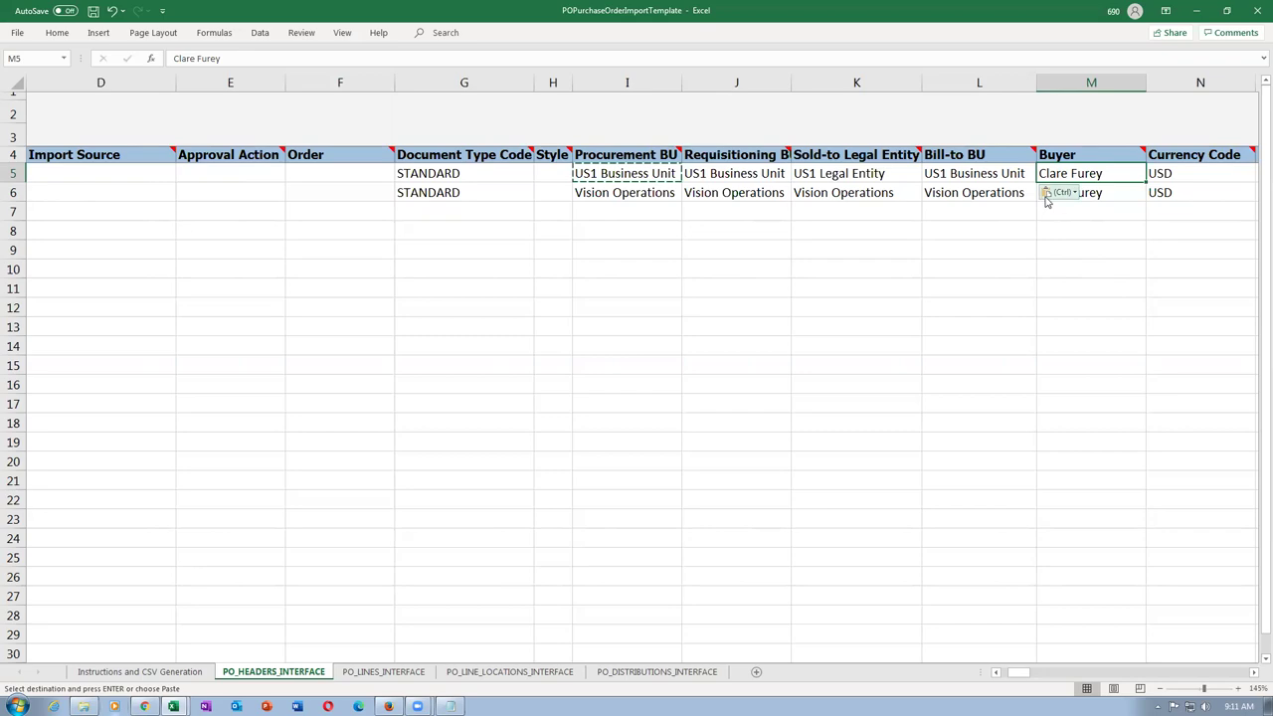
pyautogui.click(144, 706)
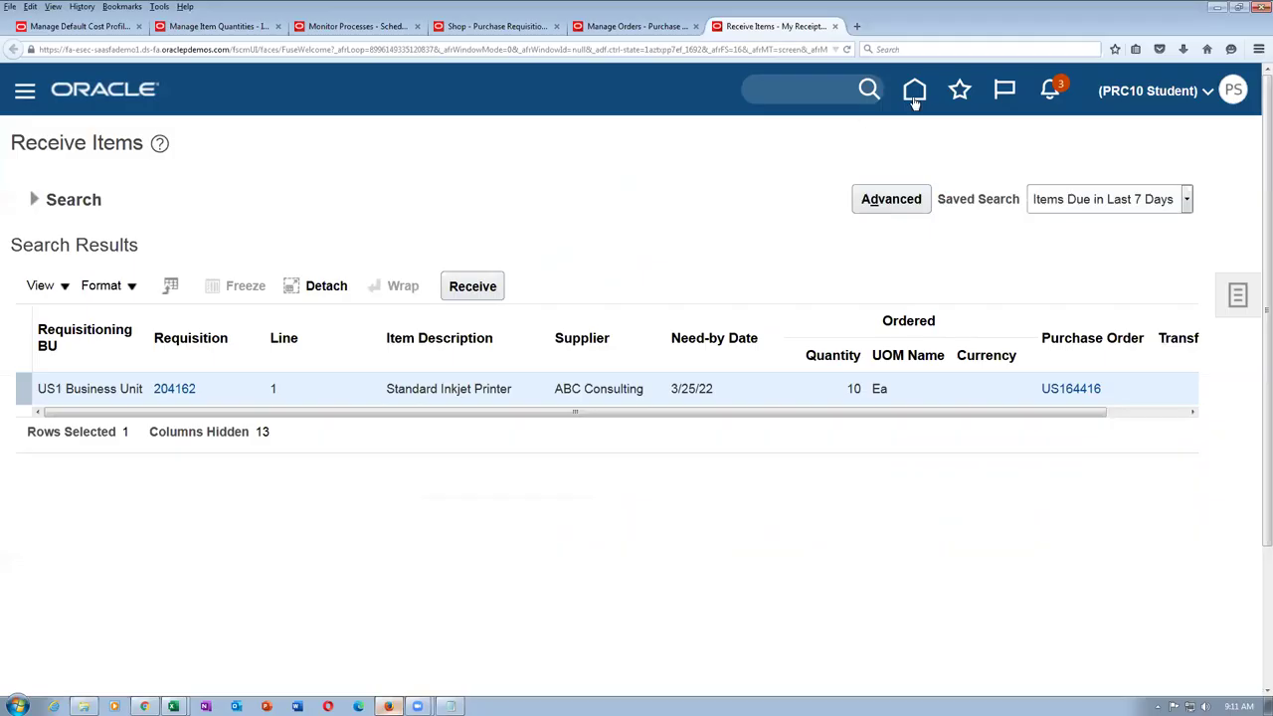
pyautogui.click(915, 100)
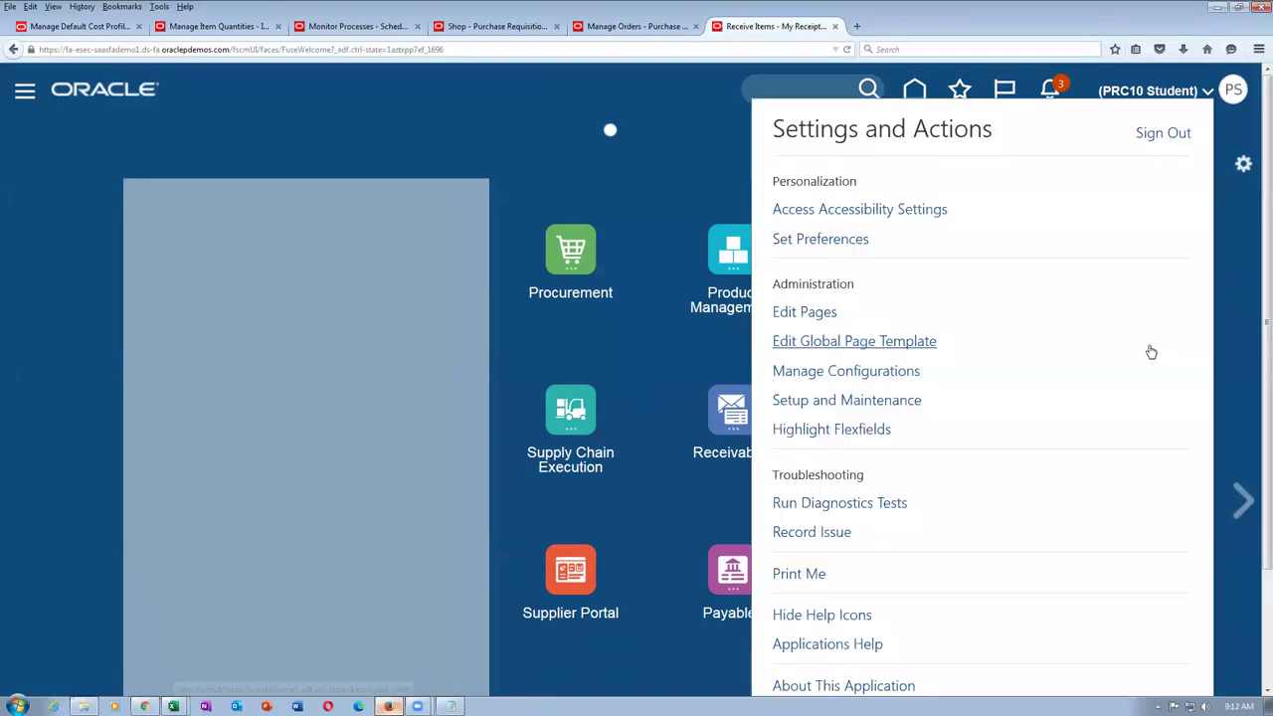
# Search Setup and Maintenance tasks for man%proc%agent% and open Manage Procurement Agents.
pyautogui.click(877, 399)
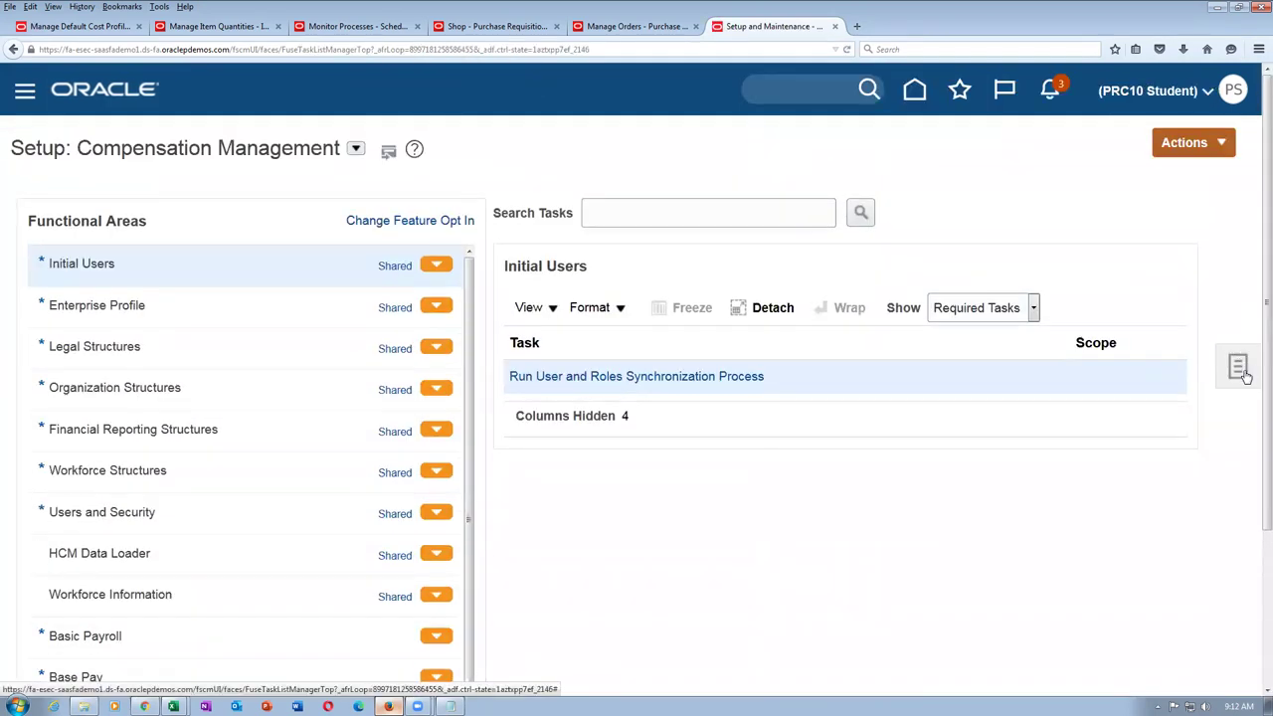
pyautogui.click(1237, 366)
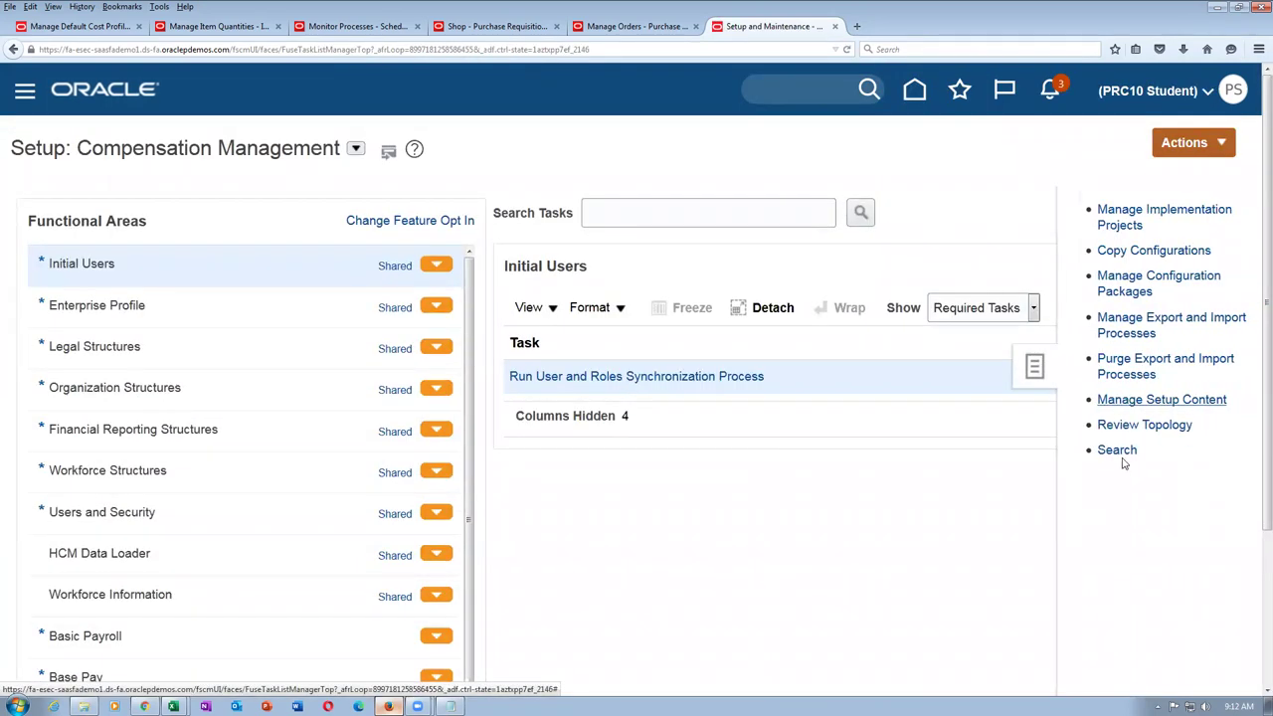
pyautogui.click(488, 199)
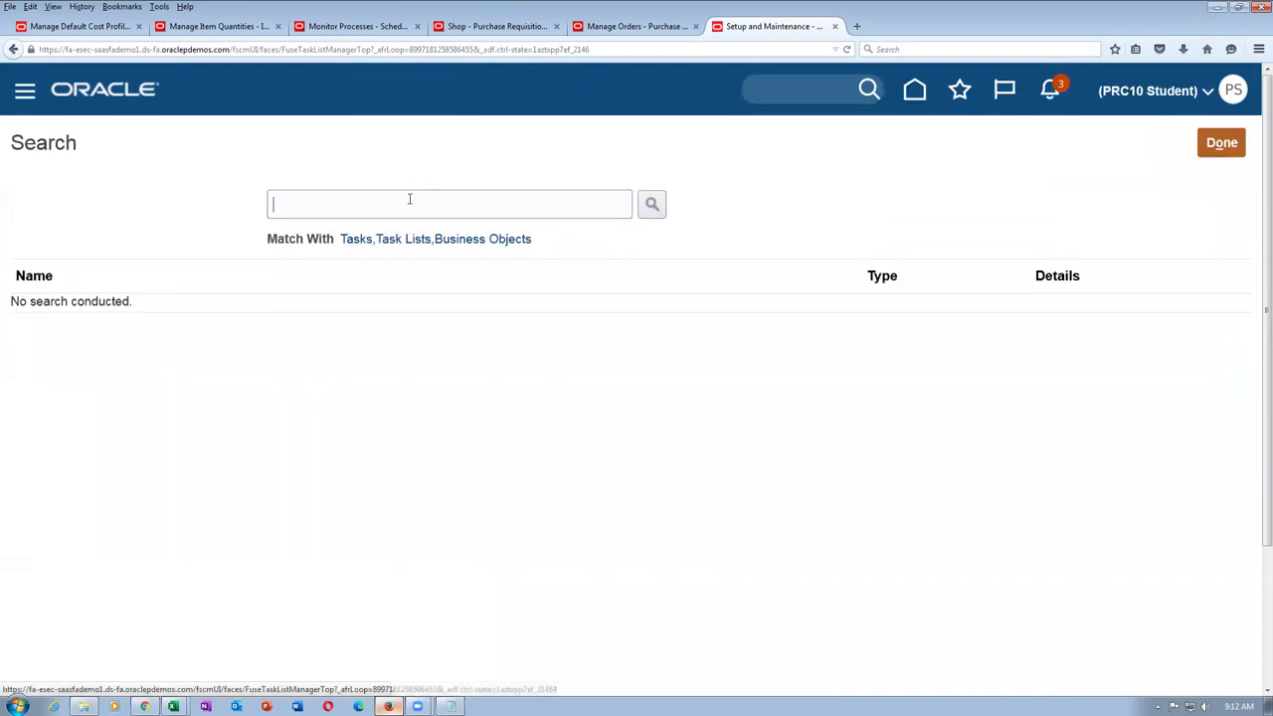
pyautogui.write('man%p')
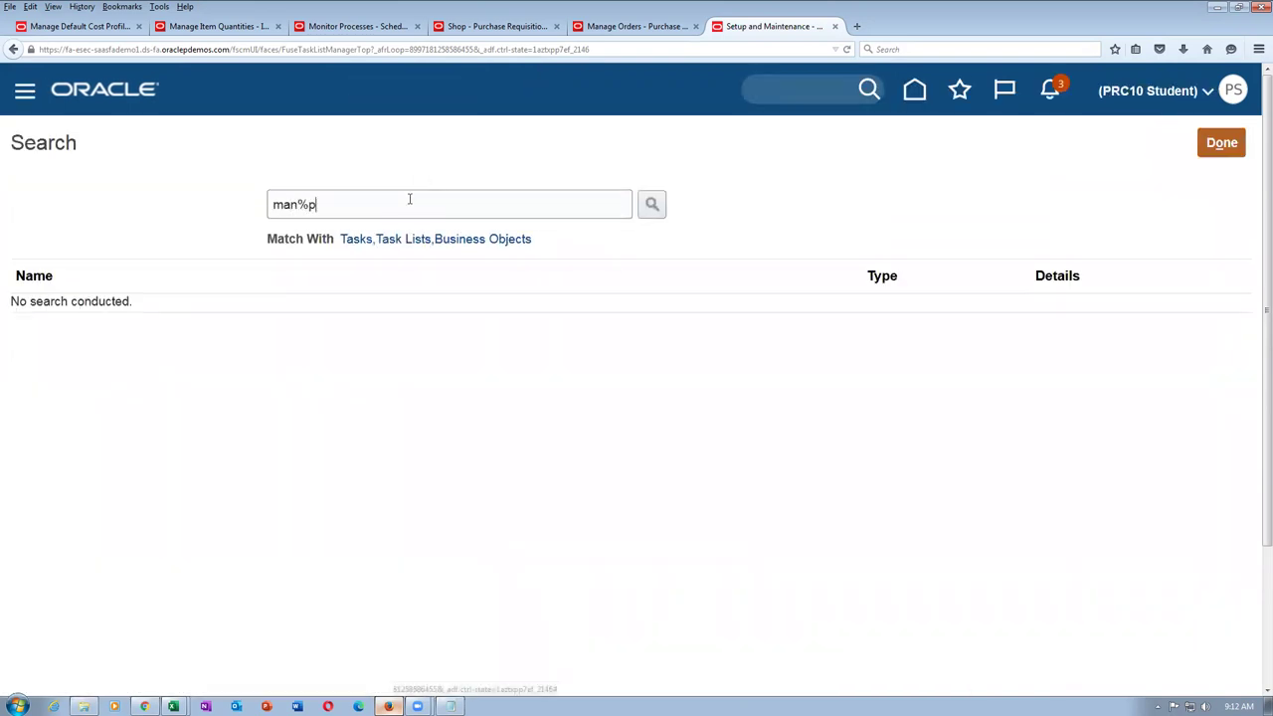
pyautogui.write('roc%agent%')
pyautogui.press('Return')
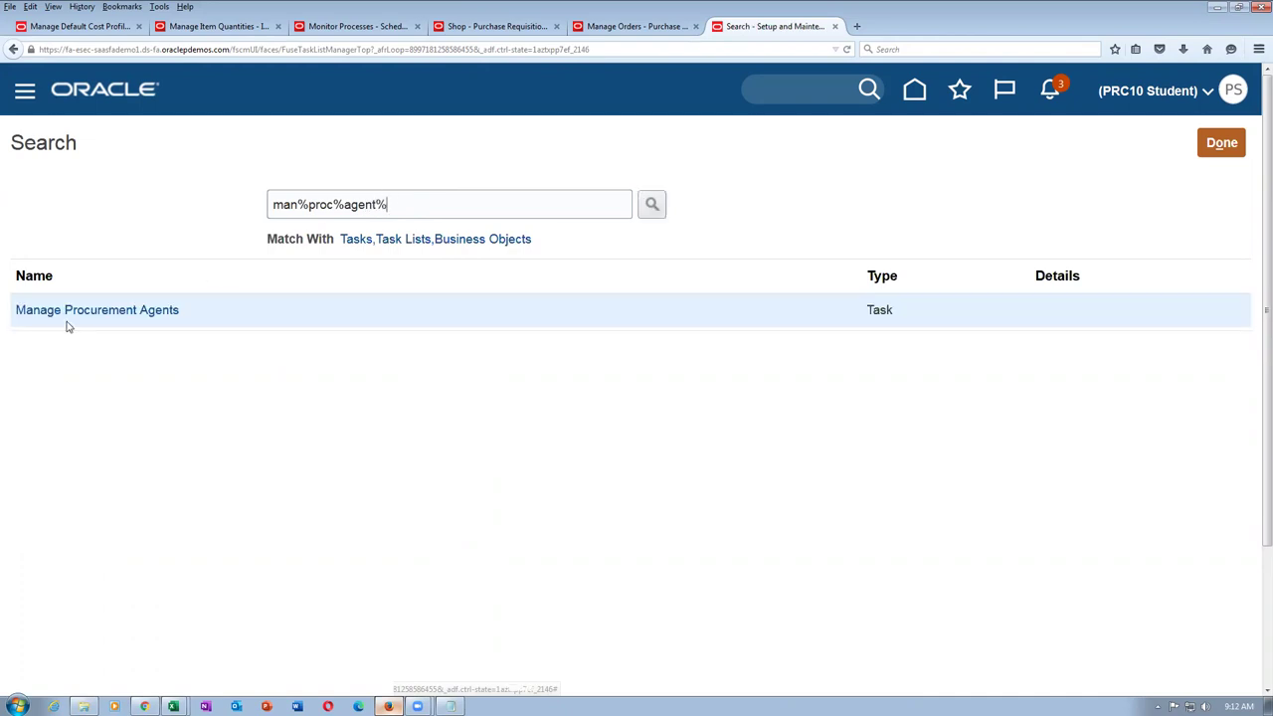
pyautogui.click(51, 310)
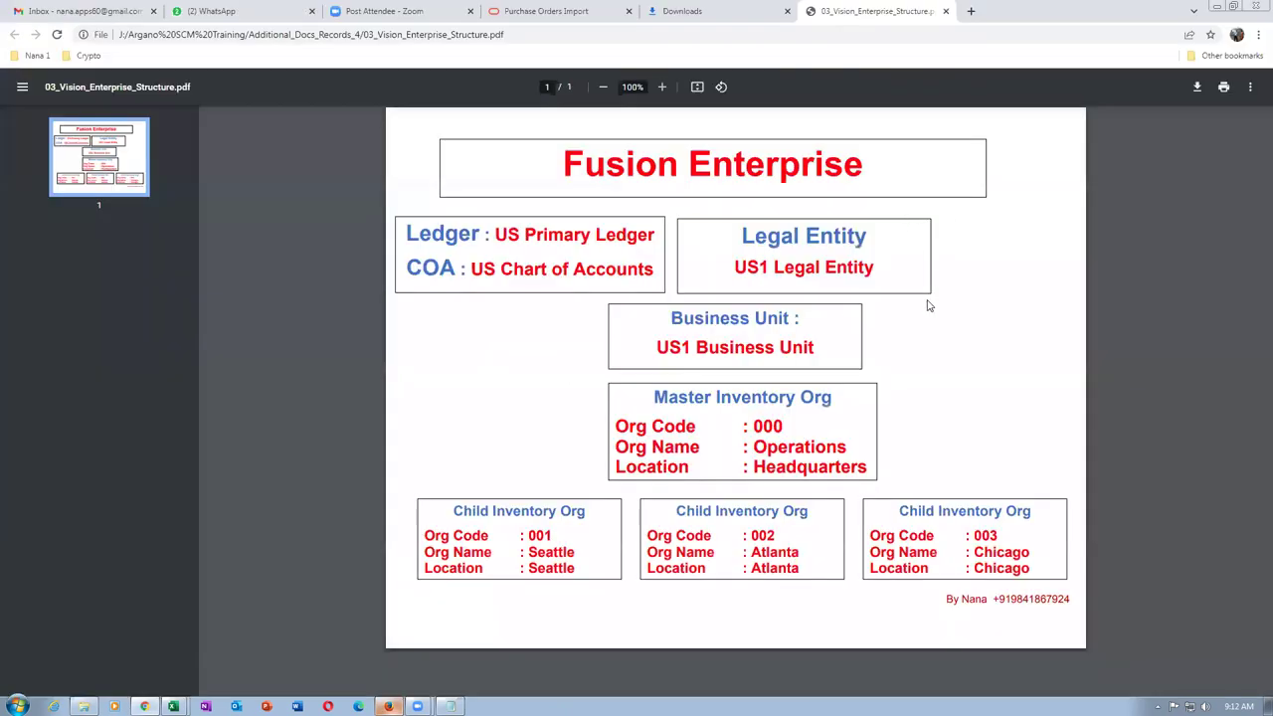
pyautogui.hotkey('alt', 'Tab')
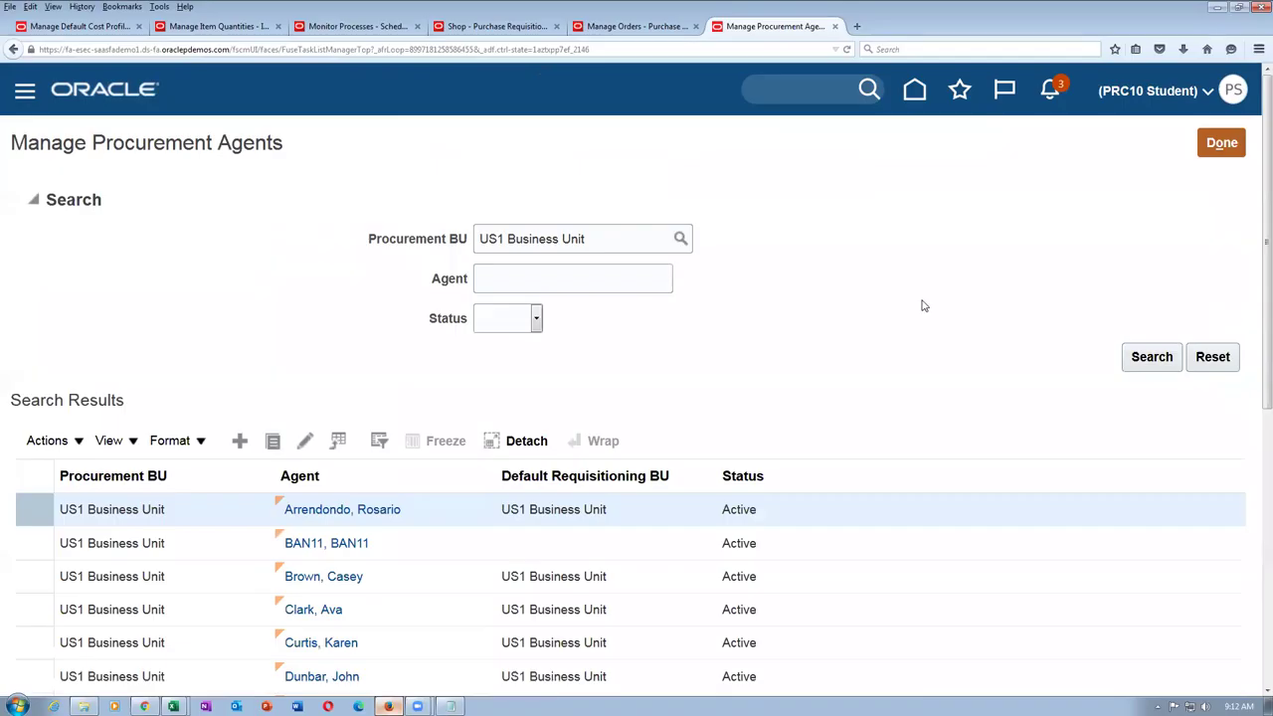
pyautogui.hotkey('alt', 'Tab')
pyautogui.hotkey('alt', 'Tab')
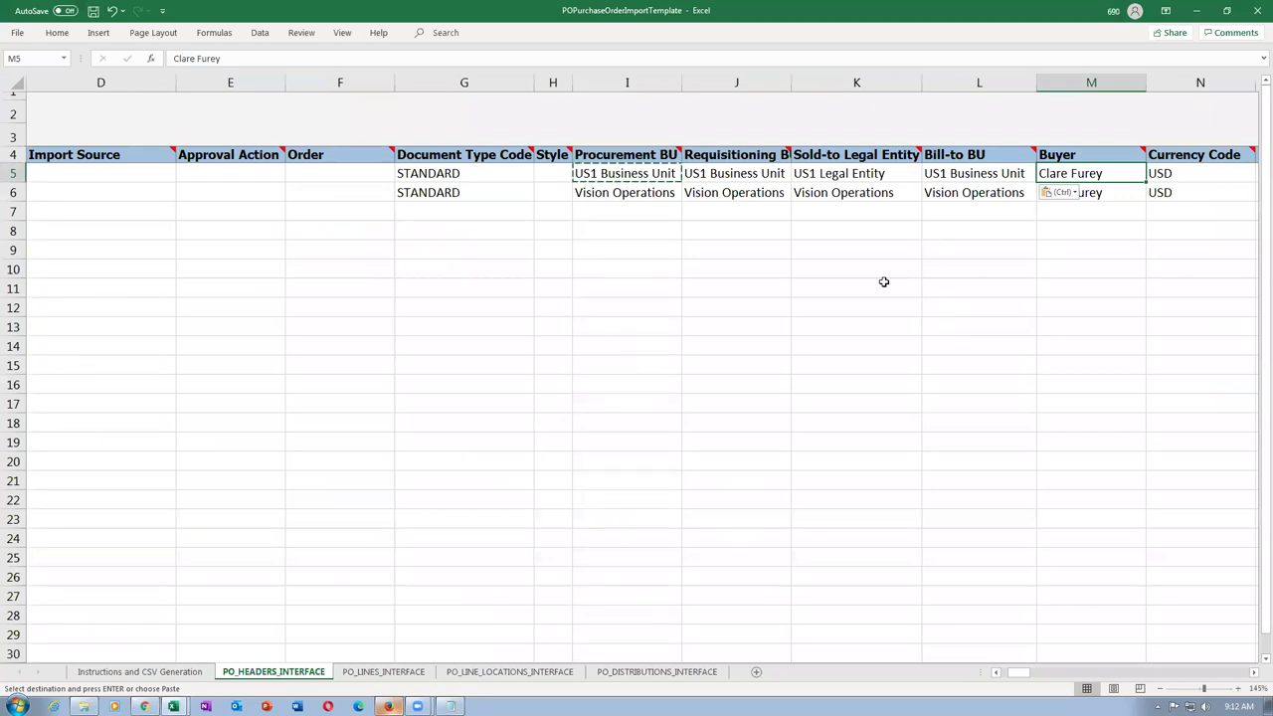
# Search procurement agents by the sample buyer's first and last names, finding no match.
pyautogui.hotkey('alt', 'Tab')
pyautogui.click(542, 276)
pyautogui.write('clare')
pyautogui.click(1139, 363)
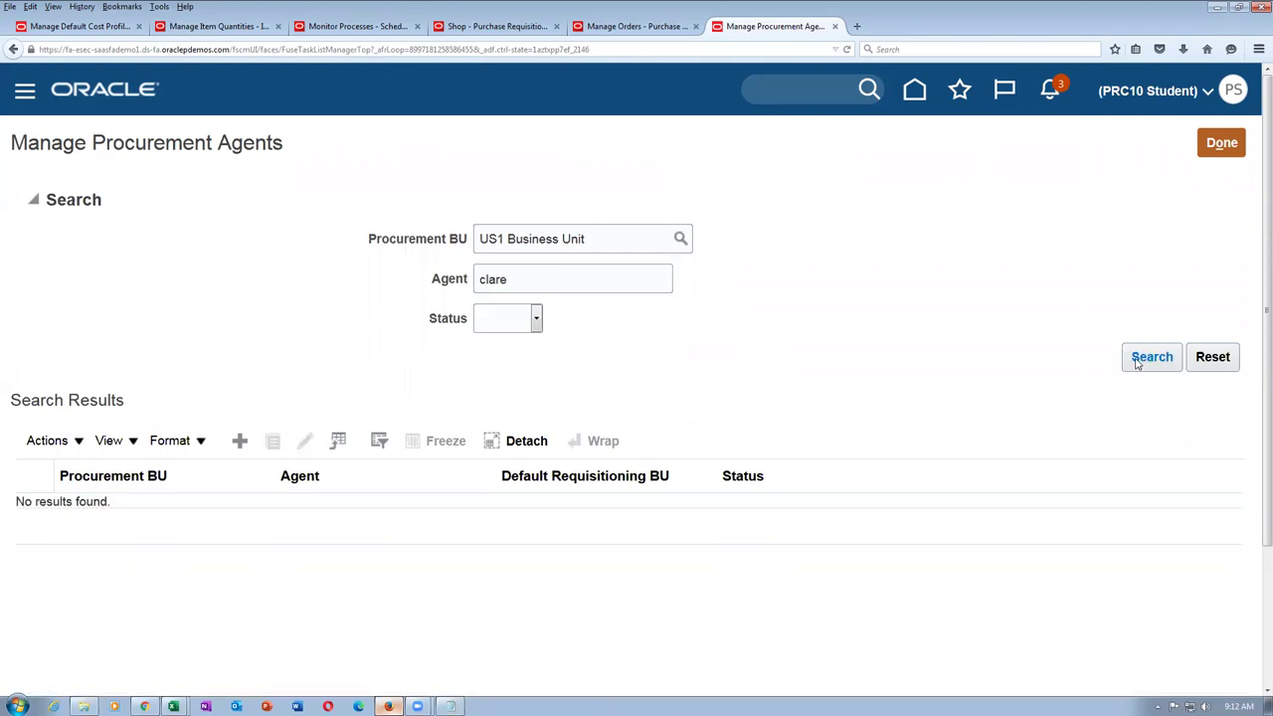
pyautogui.hotkey('alt', 'Tab')
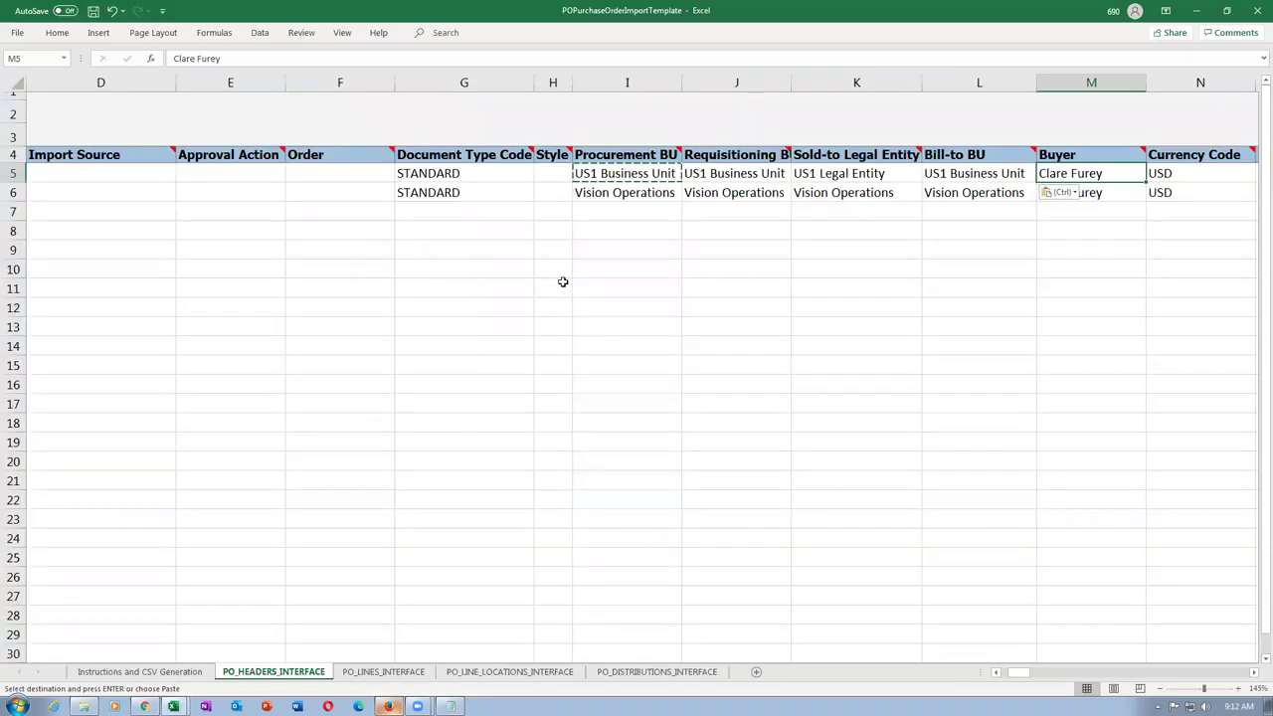
pyautogui.hotkey('alt', 'Tab')
pyautogui.moveTo(564, 281); pyautogui.dragTo(483, 280)
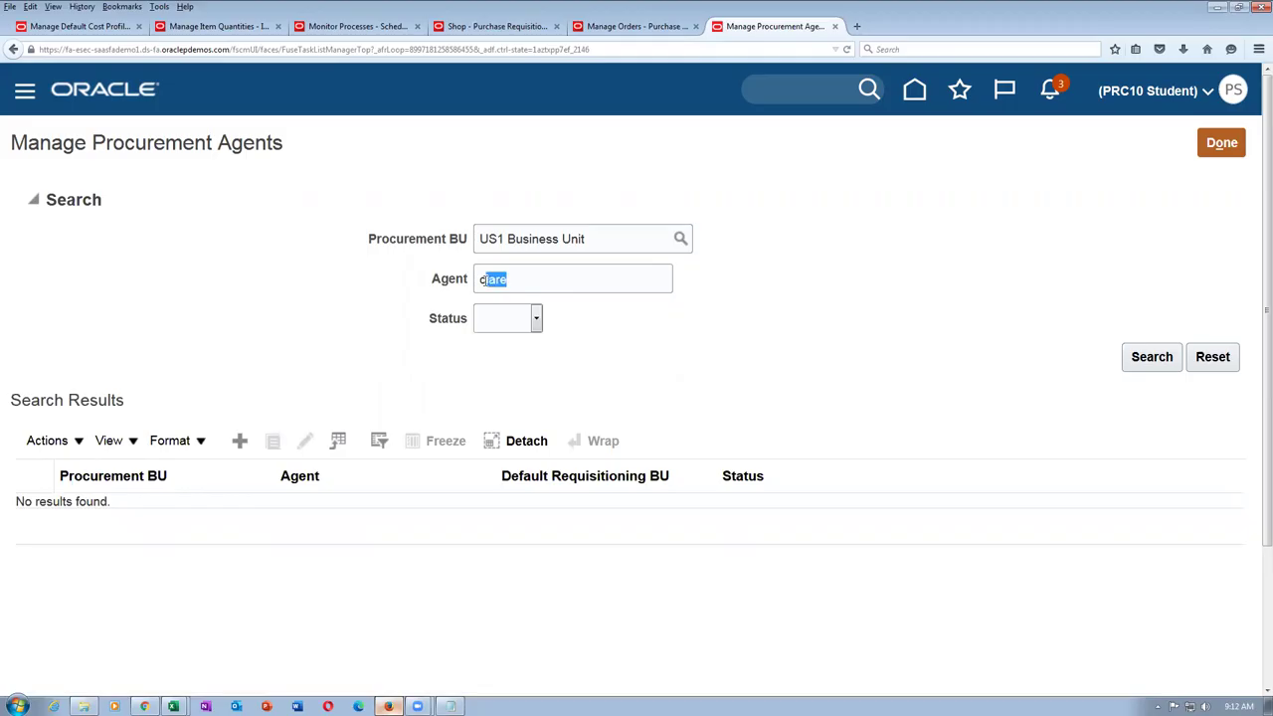
pyautogui.press('BackSpace')
pyautogui.press('BackSpace')
pyautogui.click(1140, 369)
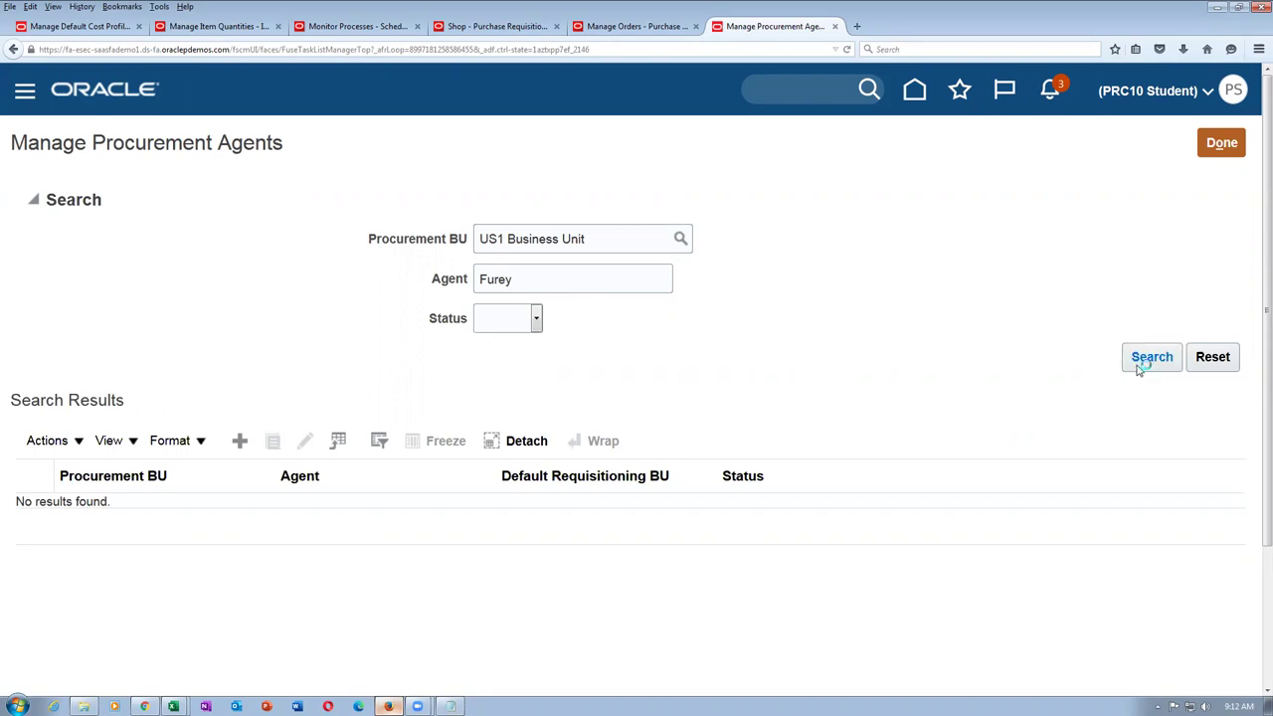
pyautogui.moveTo(557, 280); pyautogui.dragTo(338, 280)
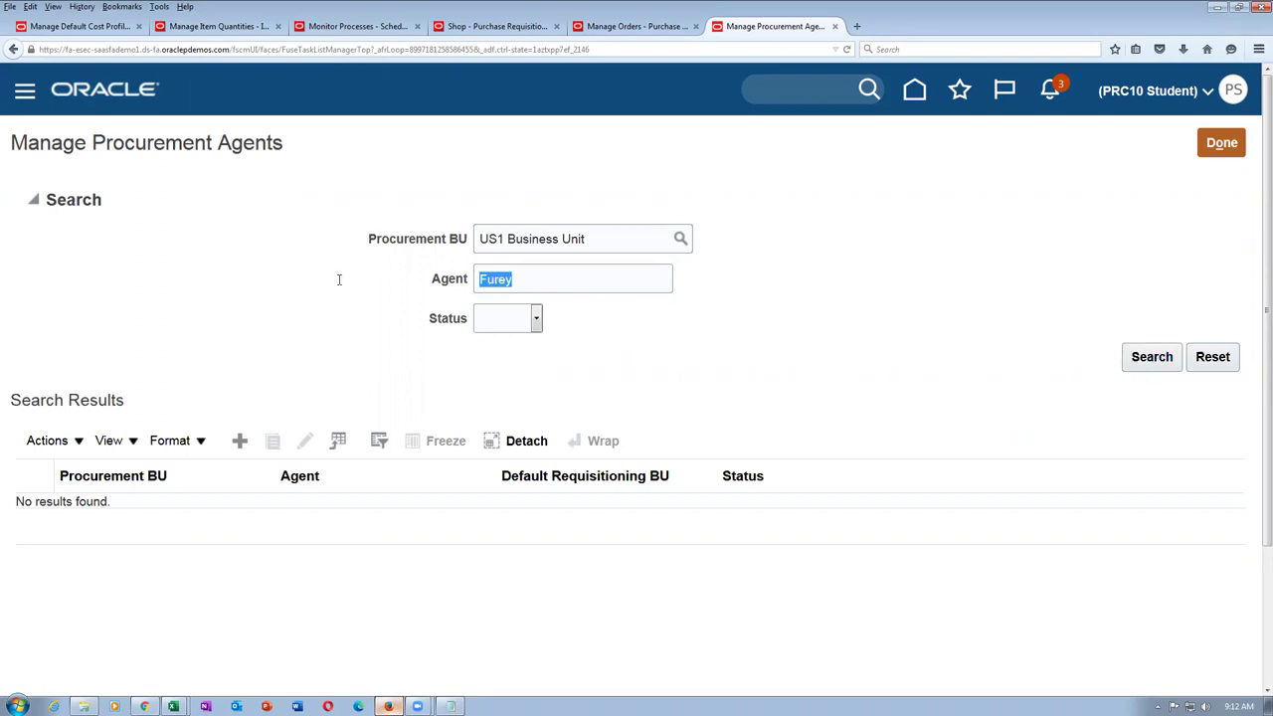
pyautogui.press('BackSpace')
# Replace the ABC buyer in cell M5 with the training user's login name.
pyautogui.hotkey('alt', 'Tab')
pyautogui.click(945, 292)
pyautogui.click(1100, 191)
pyautogui.click(1106, 175)
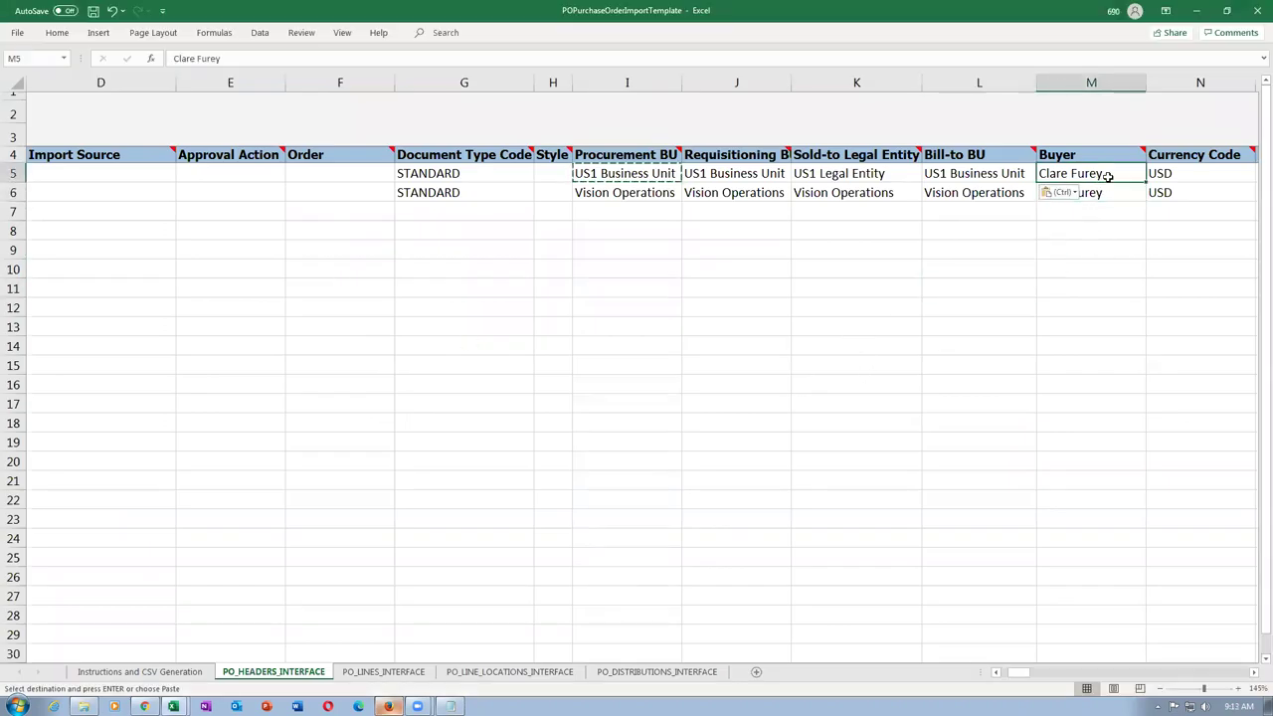
pyautogui.press('Delete')
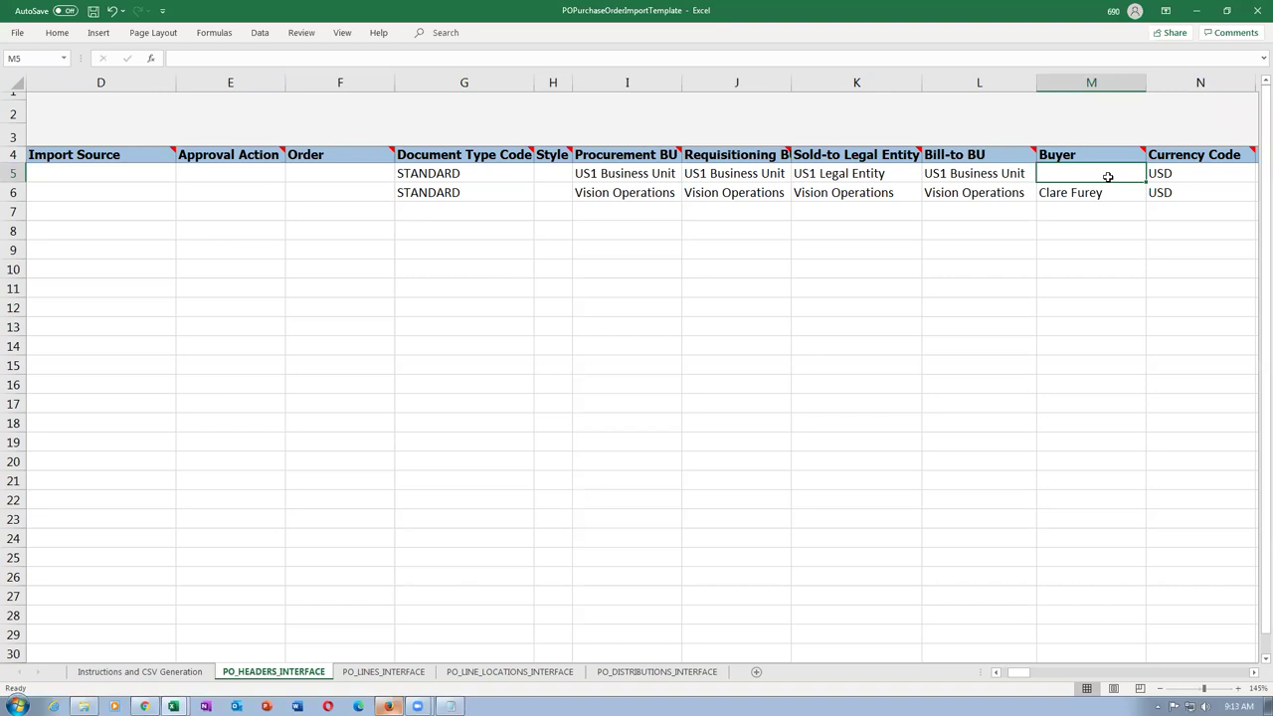
pyautogui.write('prc10')
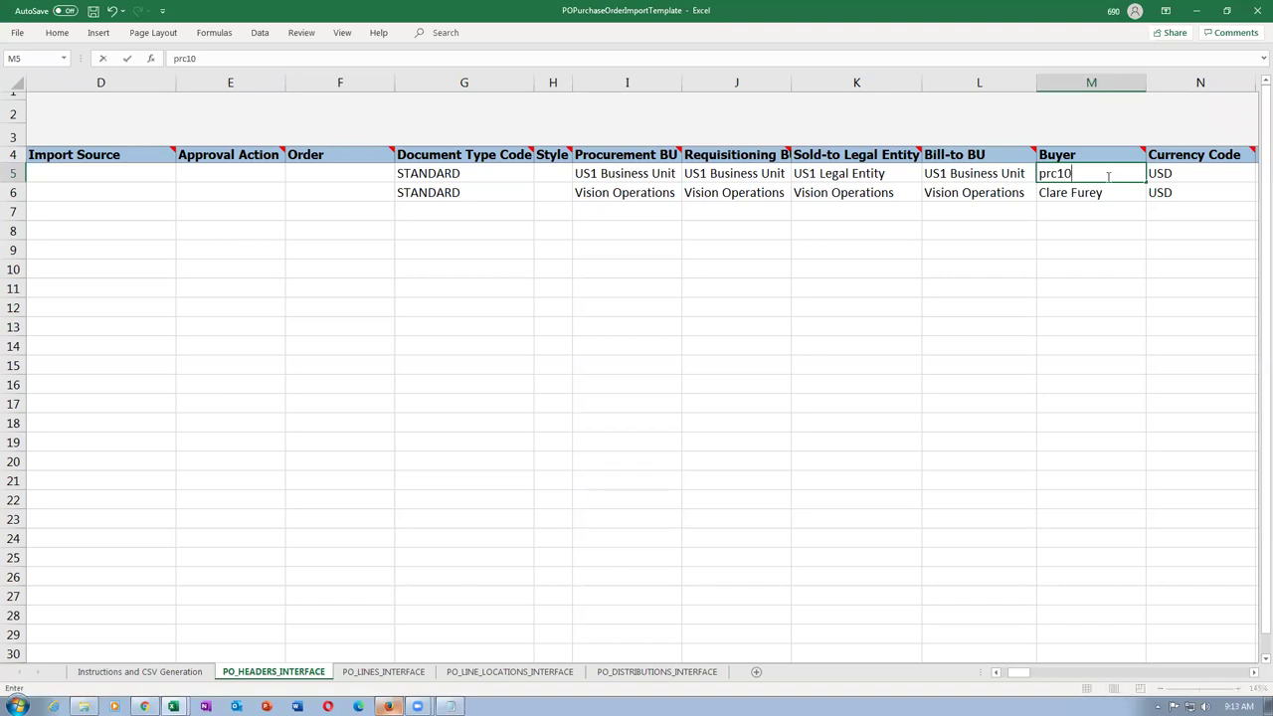
# Close the procurement agents task and open the Security Console from the home page's Tools area.
pyautogui.hotkey('alt', 'Tab')
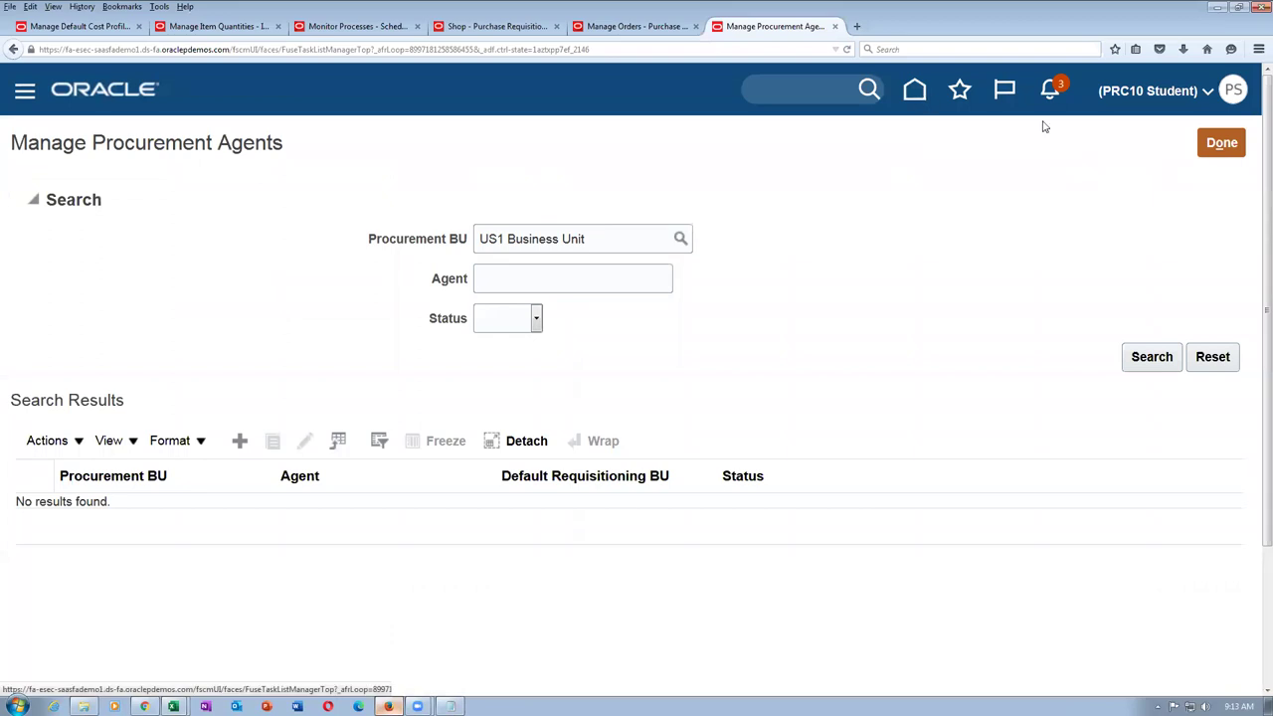
pyautogui.click(1240, 149)
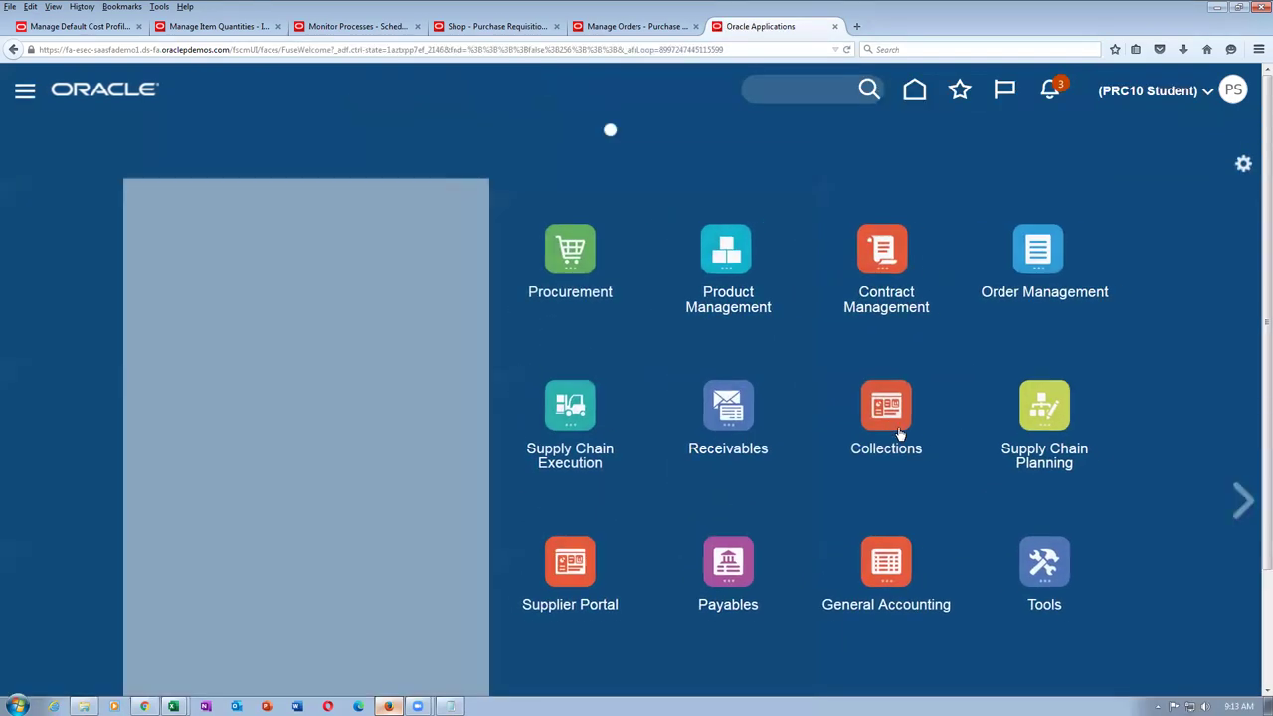
pyautogui.scroll(-3, 1069, 569)
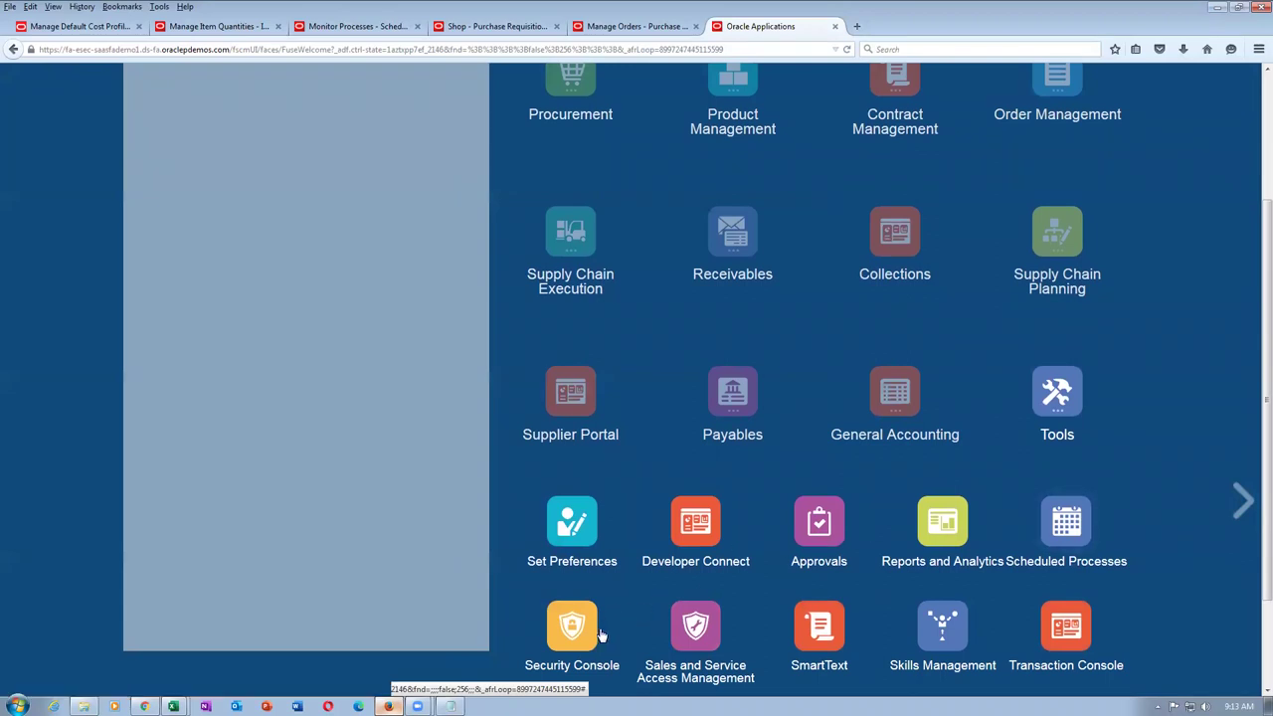
pyautogui.click(625, 616)
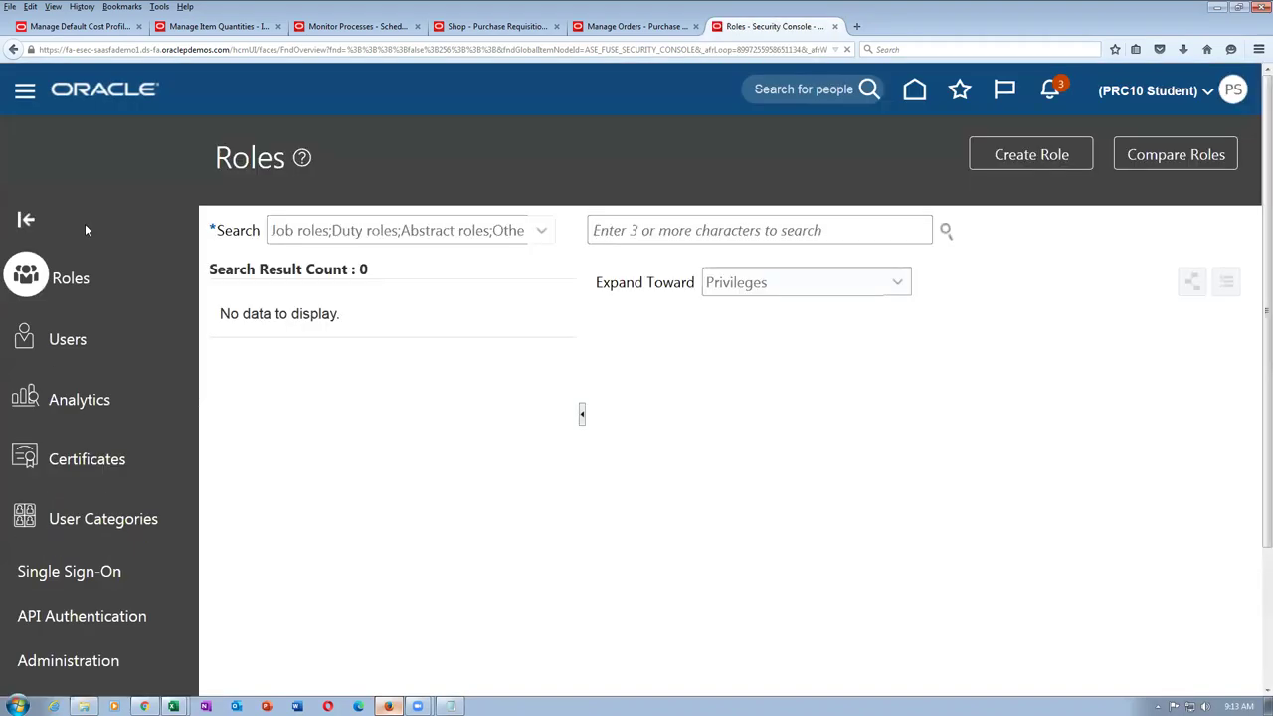
# Look up the training user in Security Console Users and open the account details.
pyautogui.click(69, 339)
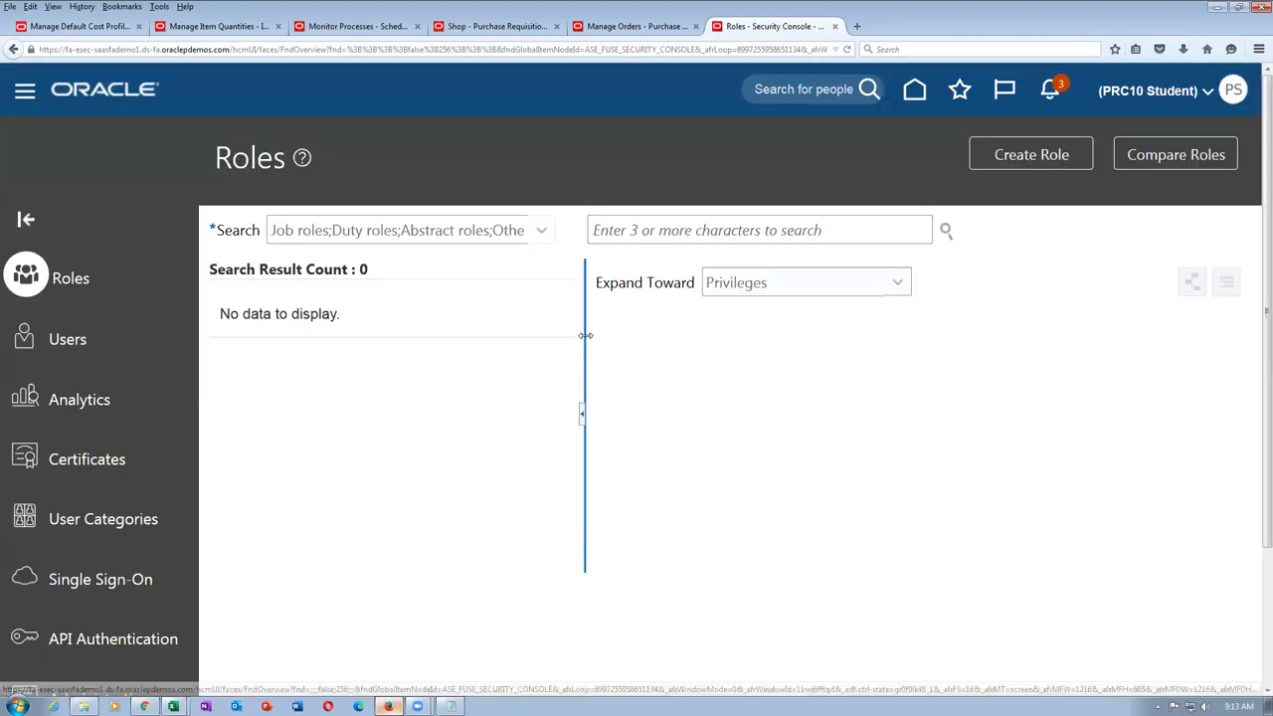
pyautogui.click(720, 232)
pyautogui.write('prc10')
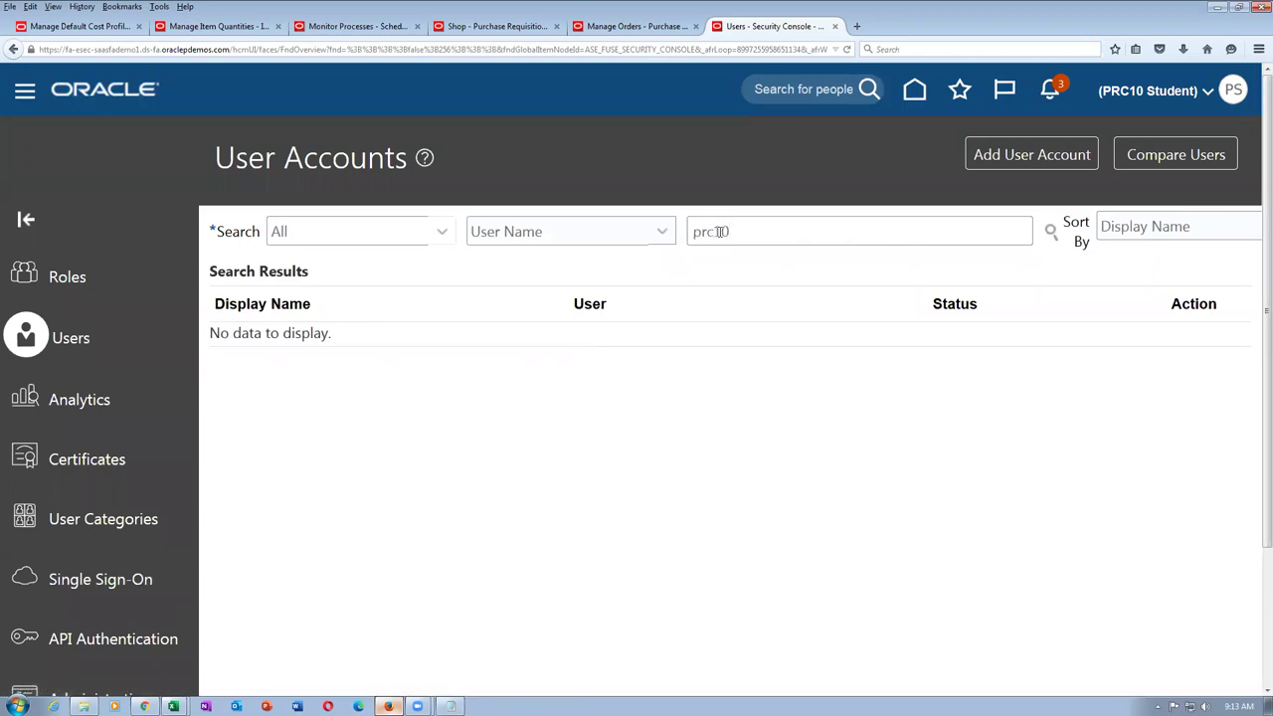
pyautogui.press('Return')
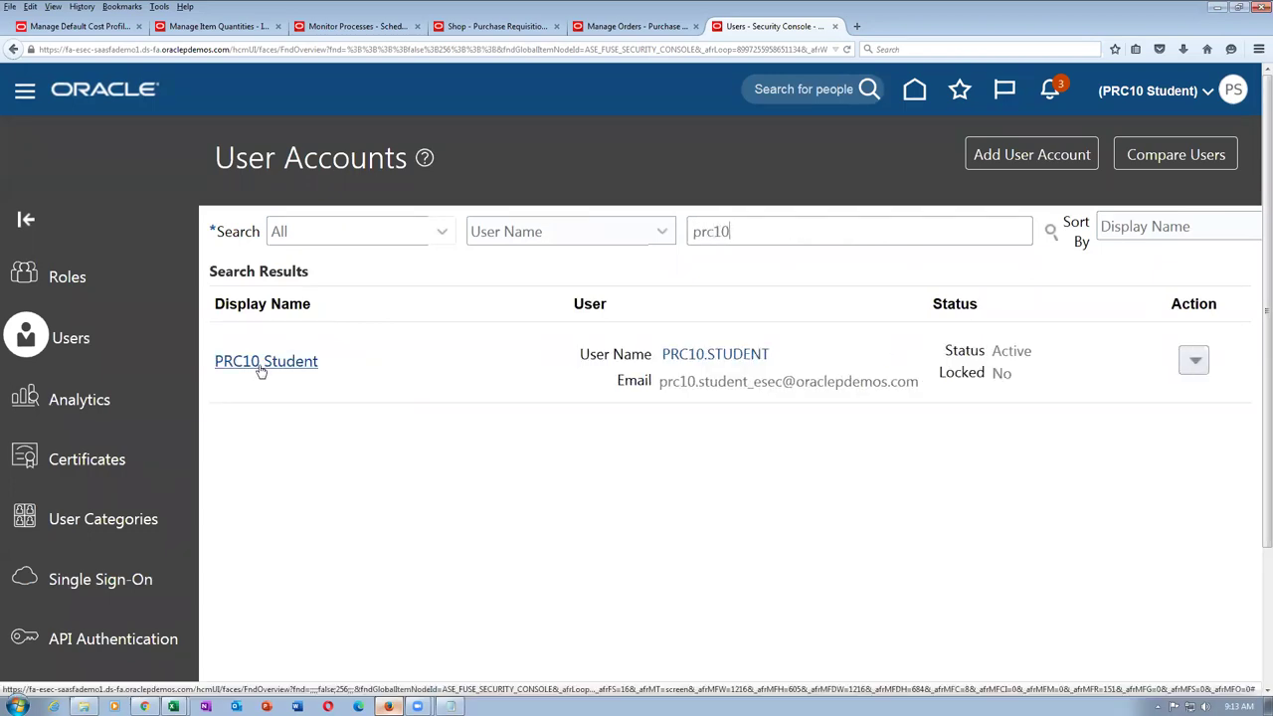
pyautogui.click(261, 365)
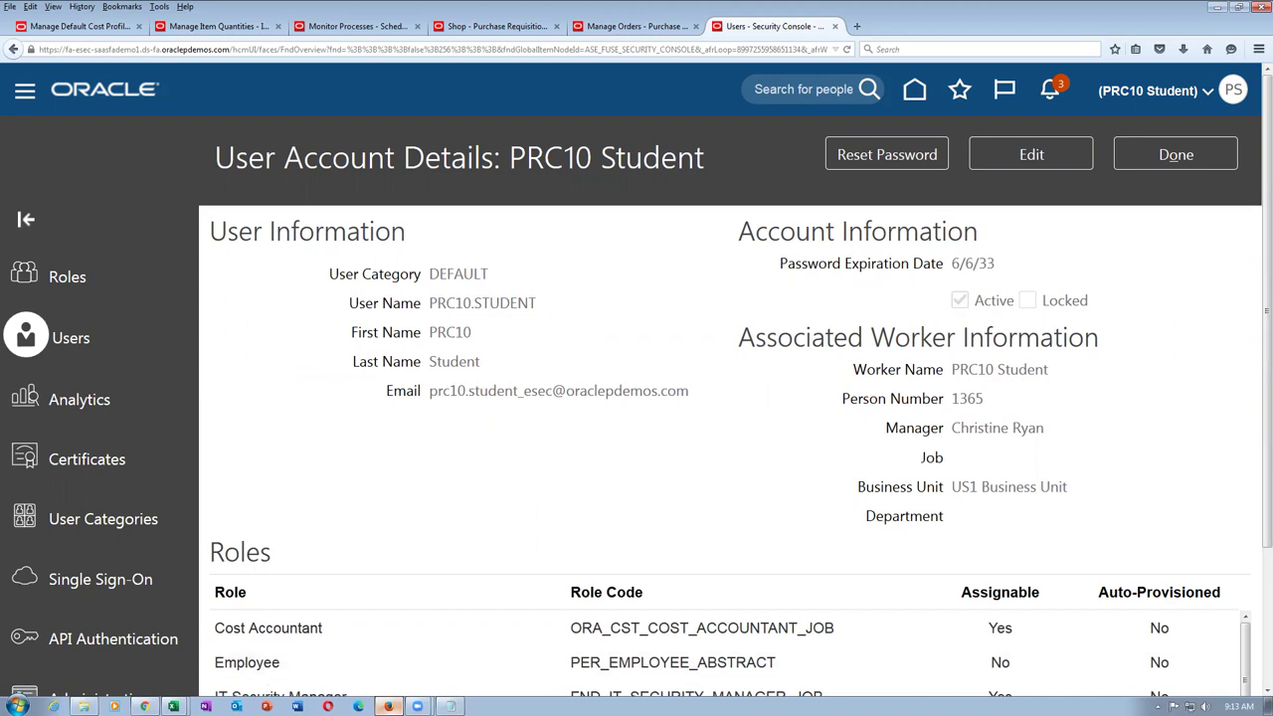
# Check the Excel workbook and browser downloads, then return to the Oracle home page.
pyautogui.moveTo(175, 706)
pyautogui.click(182, 663)
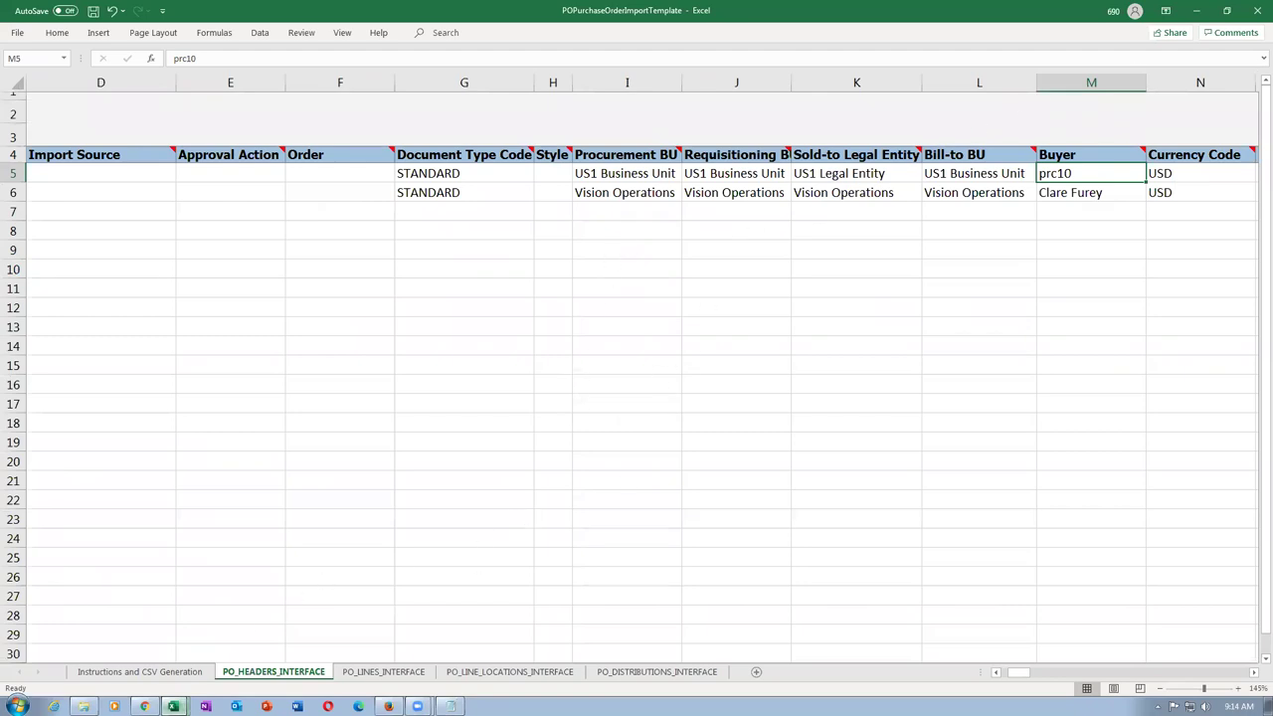
pyautogui.hotkey('alt', 'Tab')
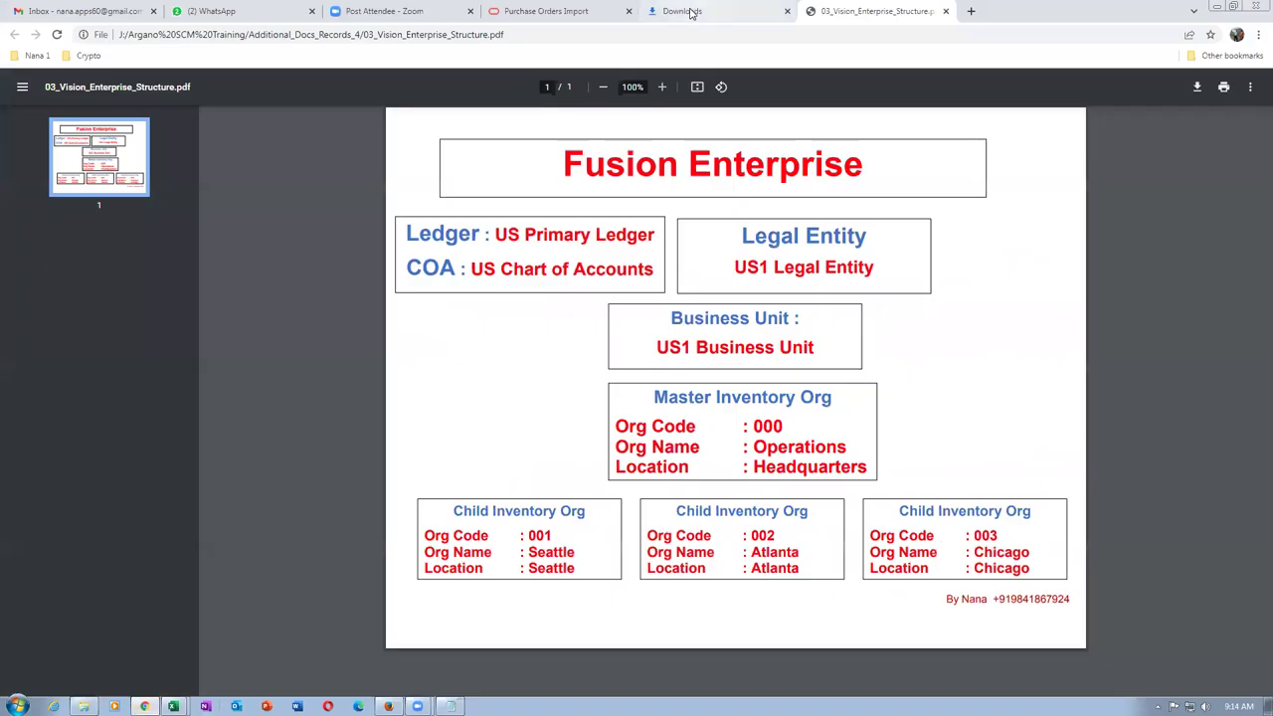
pyautogui.click(720, 14)
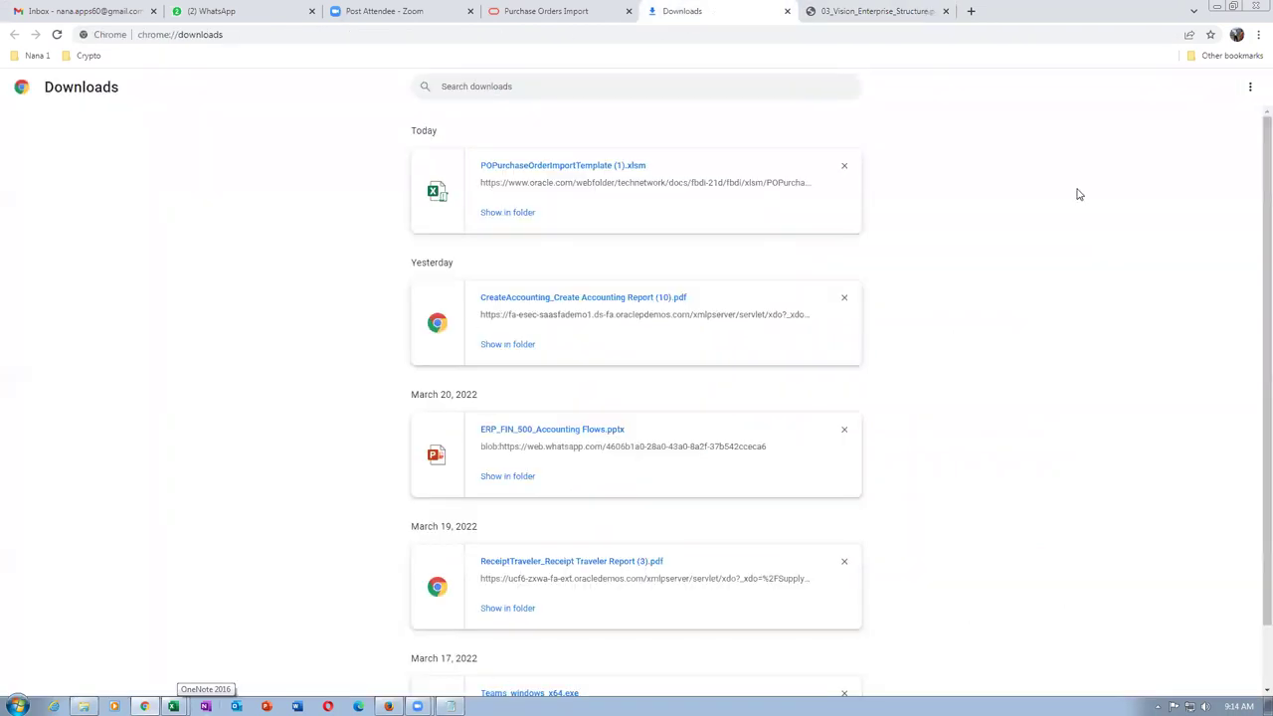
pyautogui.hotkey('alt', 'Tab')
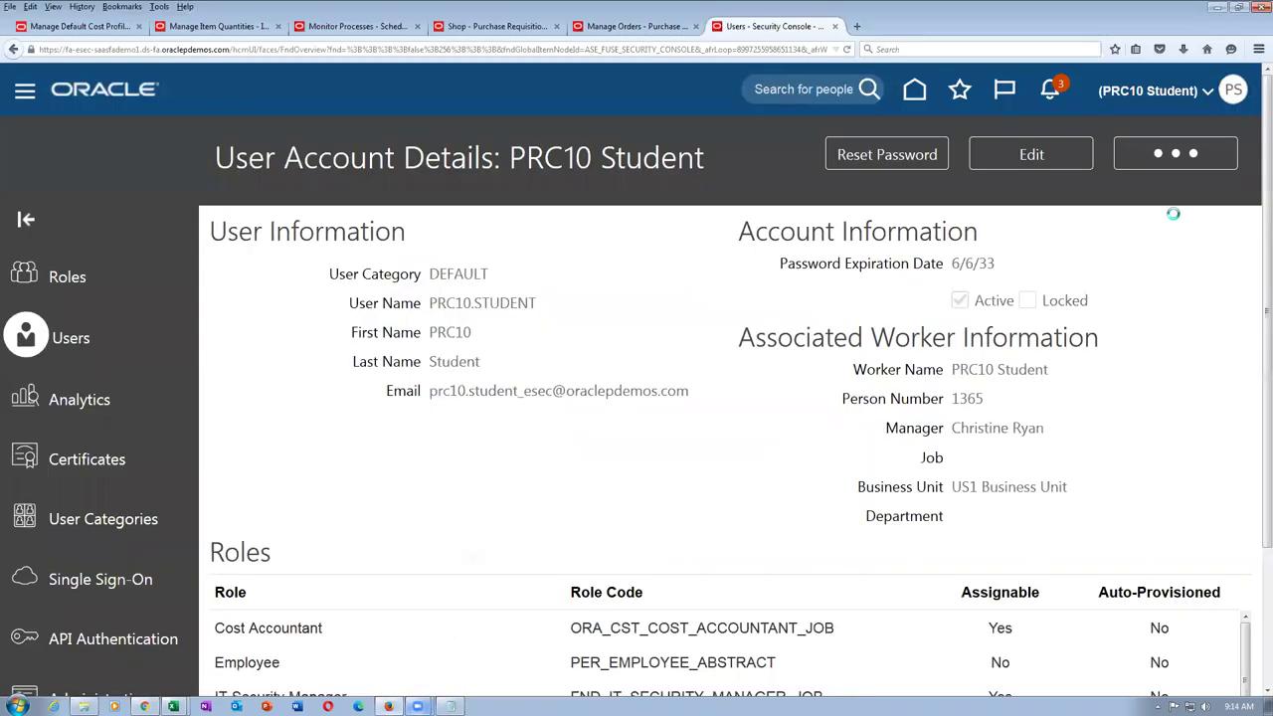
pyautogui.click(914, 96)
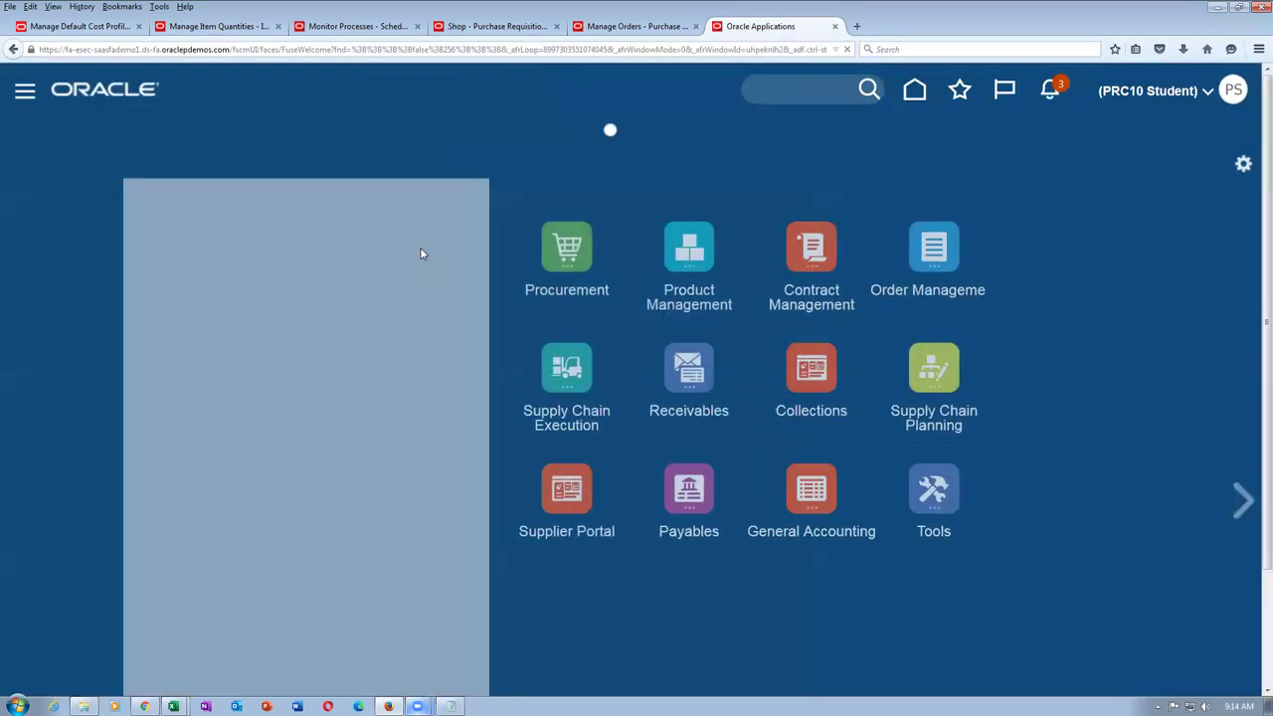
# Search Manage Orders for the ABC Consulting purchase order number and open its details.
pyautogui.click(591, 261)
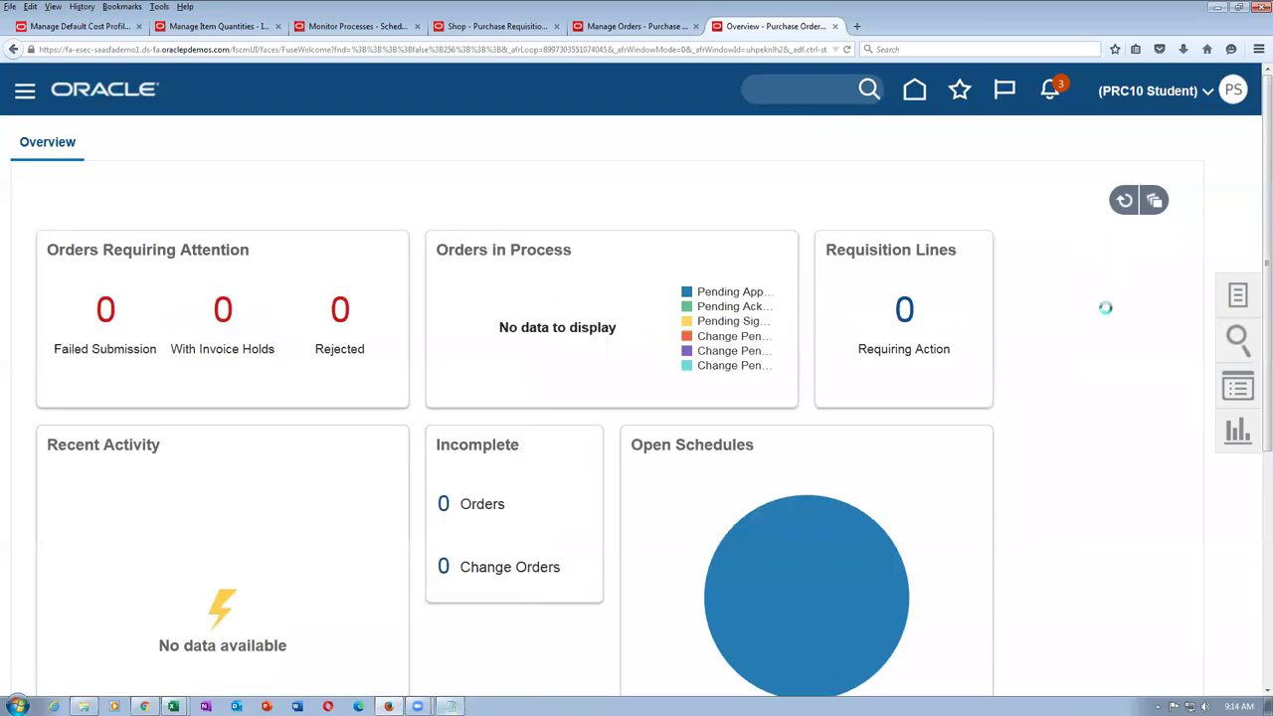
pyautogui.click(1134, 269)
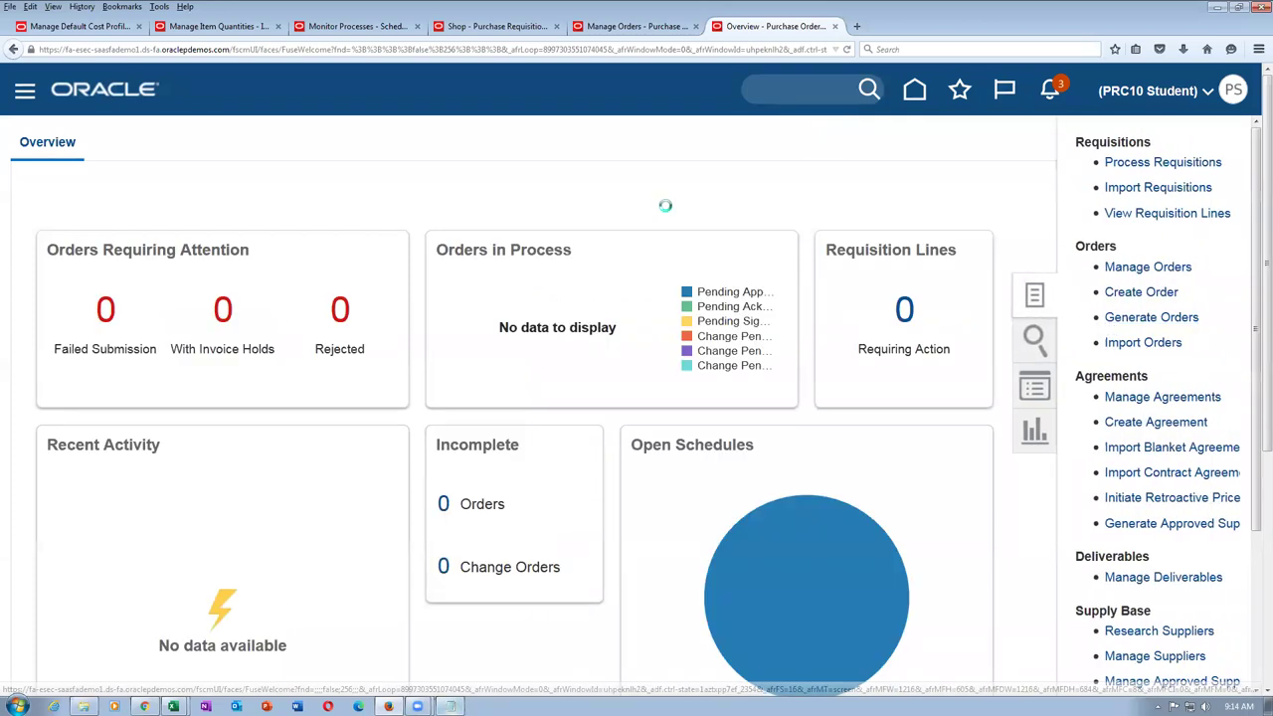
pyautogui.click(890, 372)
pyautogui.write('US164416')
pyautogui.click(1010, 540)
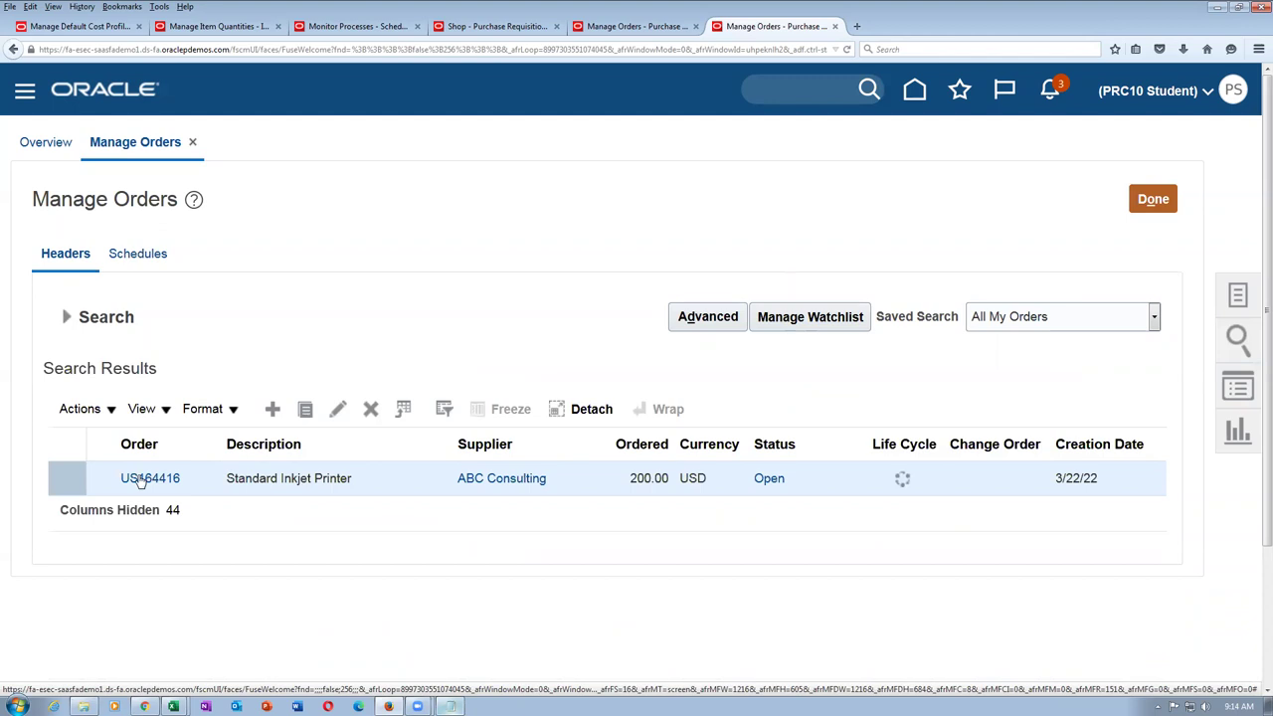
pyautogui.click(140, 479)
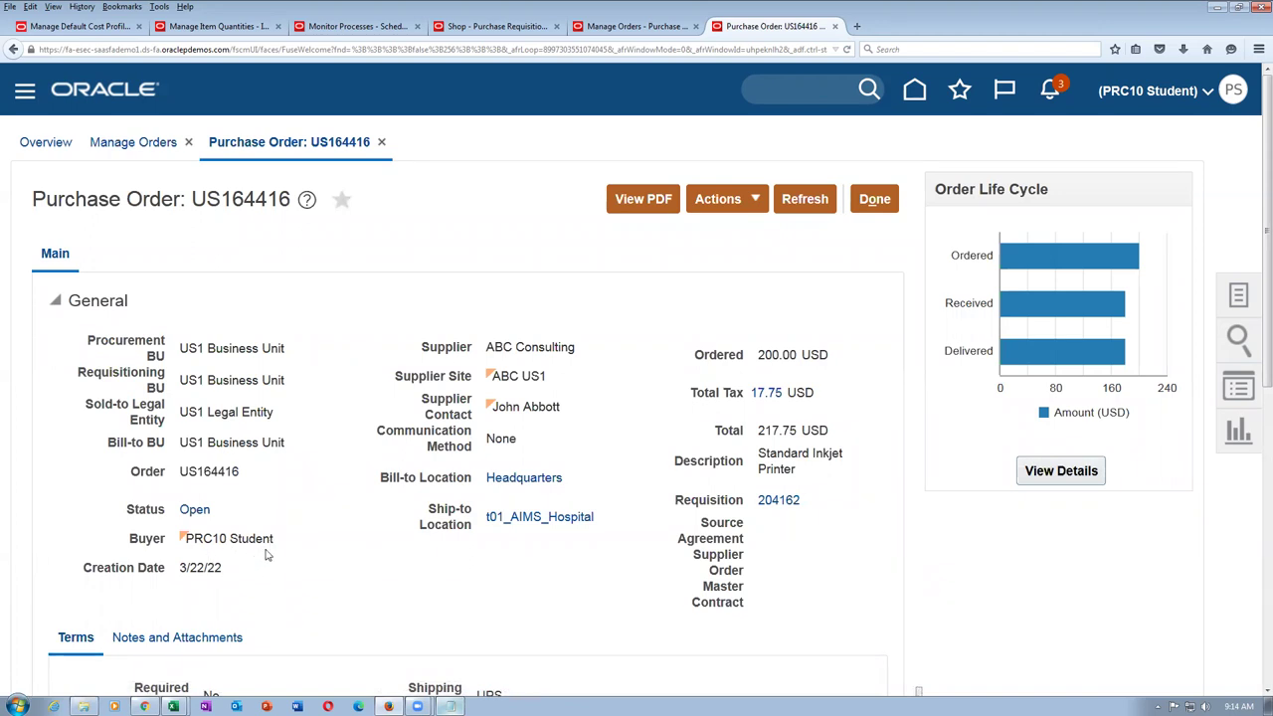
pyautogui.hotkey('alt', 'Tab')
pyautogui.hotkey('alt', 'Tab')
pyautogui.hotkey('alt', 'Tab')
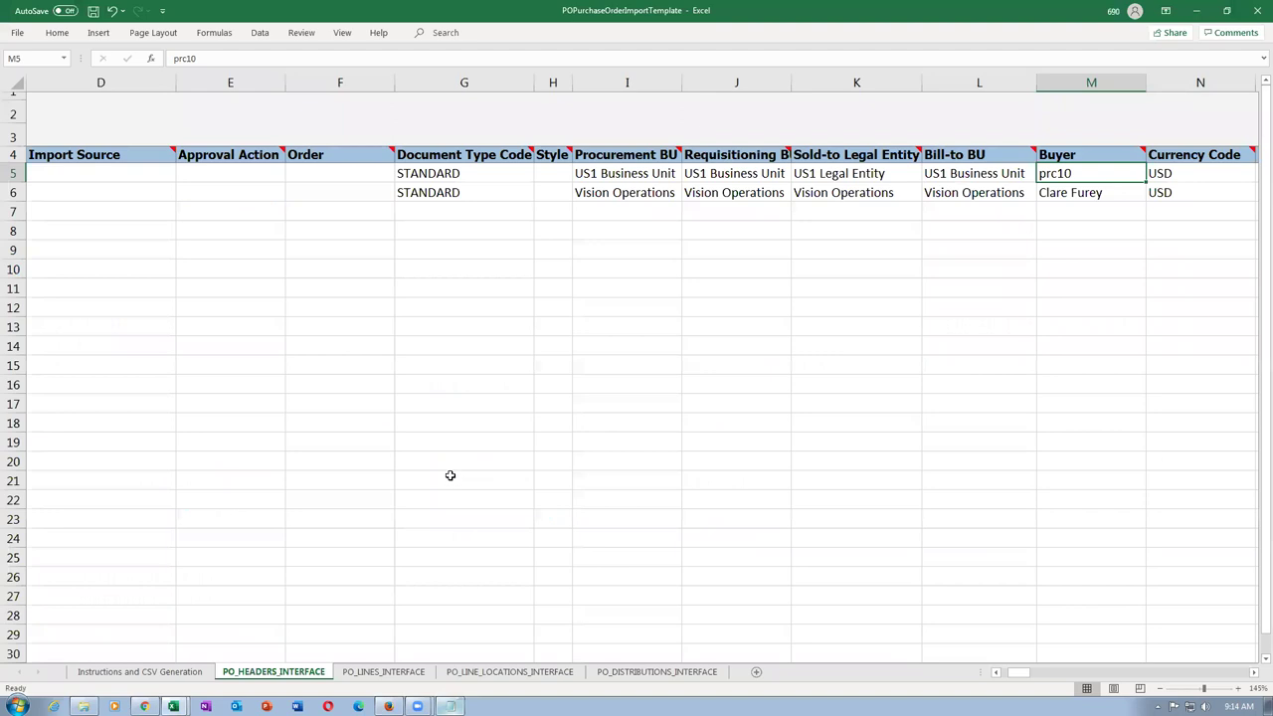
# Set the first header's buyer in M5 to the buyer shown on the Oracle order.
pyautogui.hotkey('alt', 'Tab')
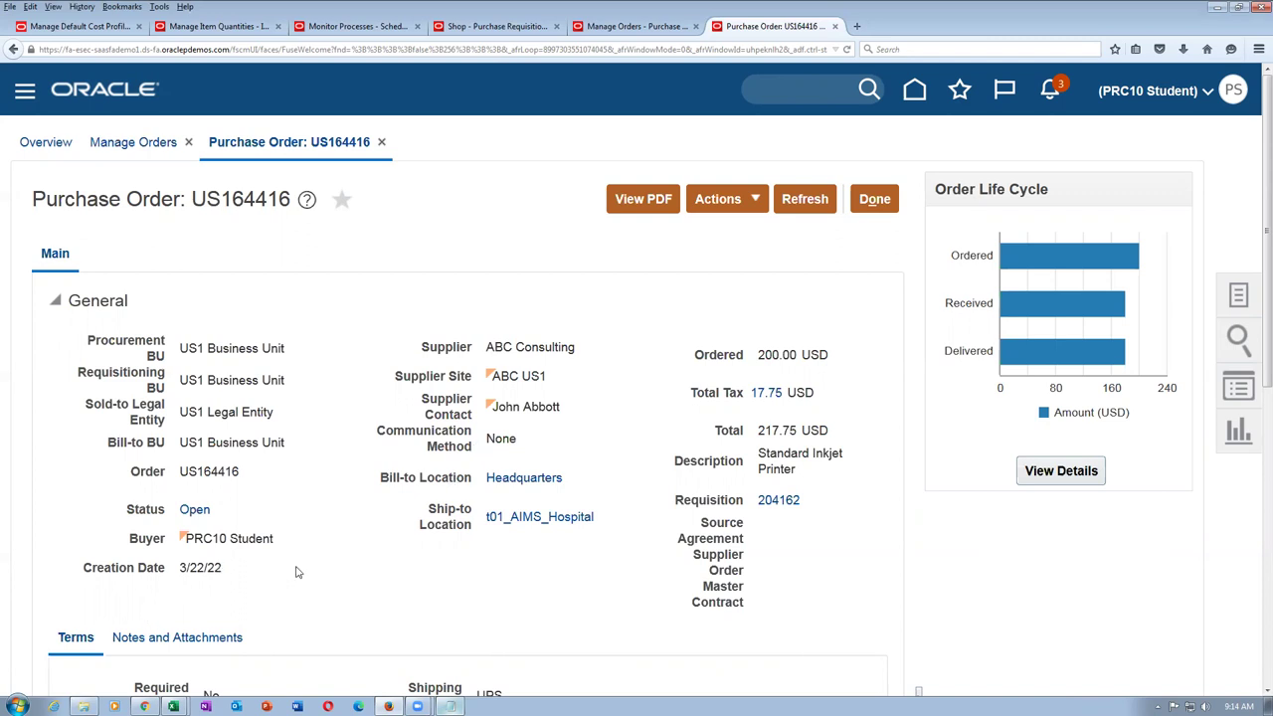
pyautogui.hotkey('alt', 'Tab')
pyautogui.write('PRC')
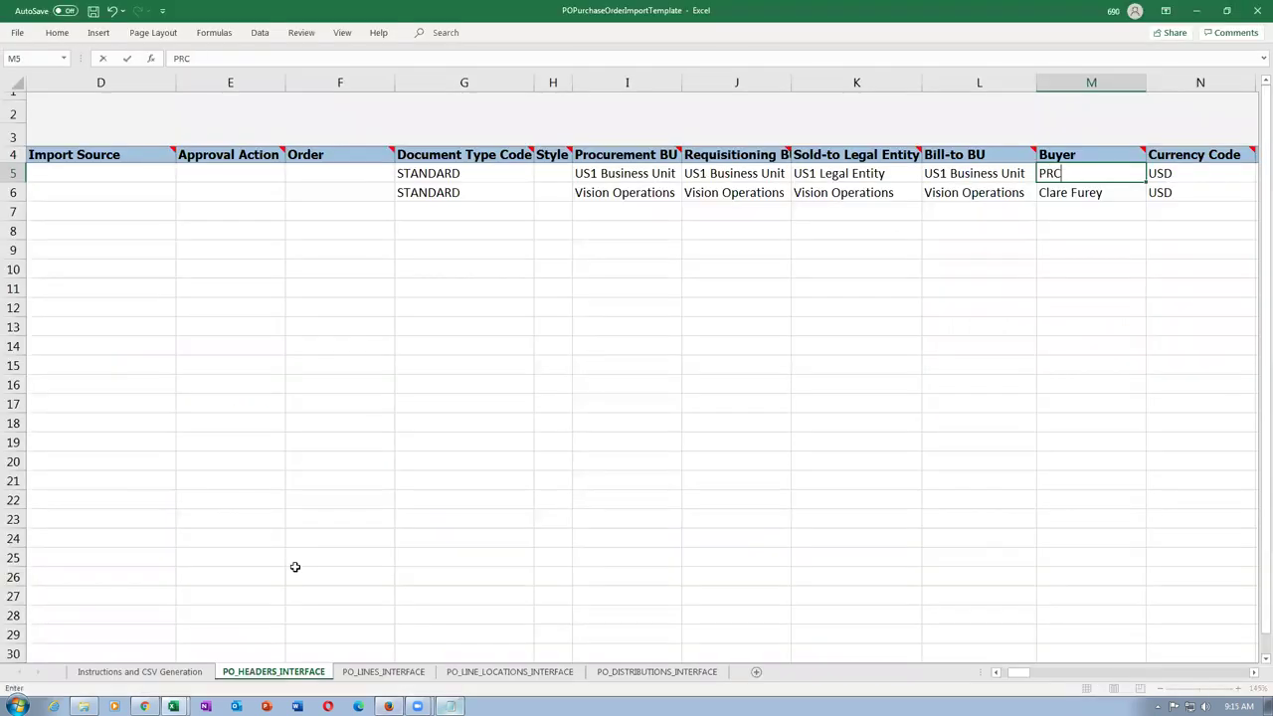
pyautogui.write('10 Student')
pyautogui.press('Tab')
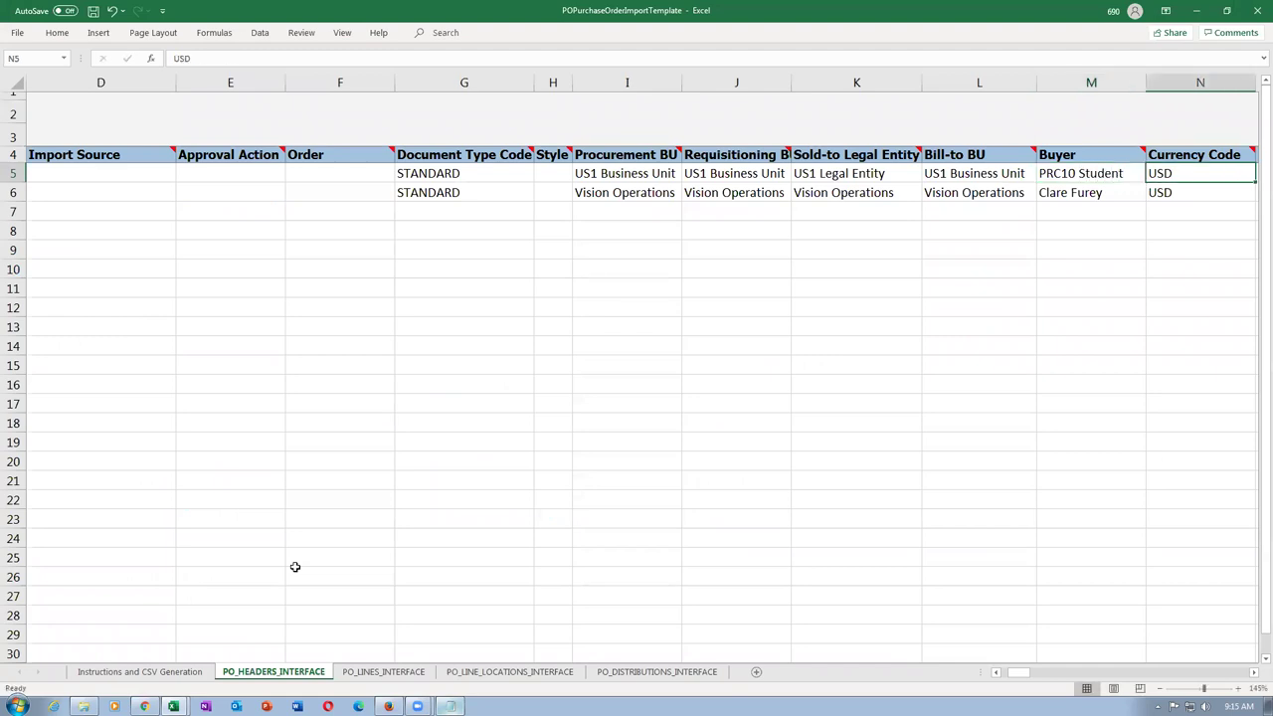
# Replace the row 5 Description in R5 with a custom PO label.
pyautogui.press('Tab')
pyautogui.press('Tab')
pyautogui.press('Tab')
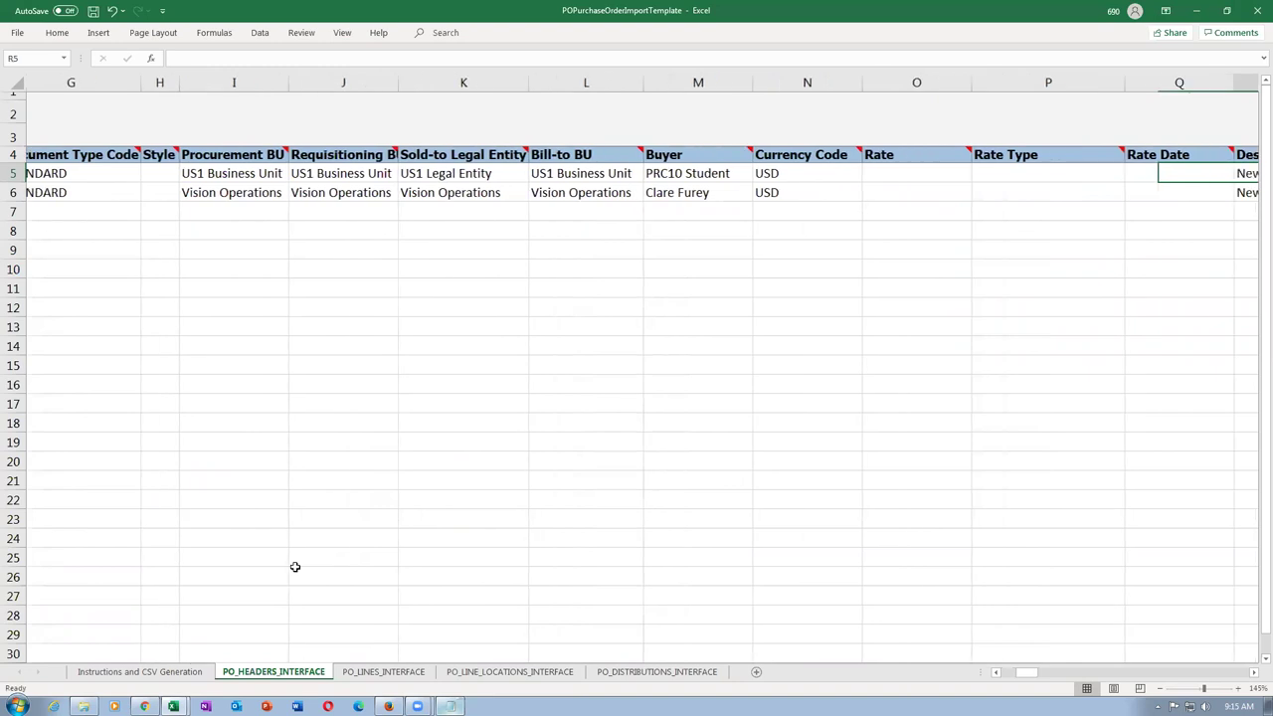
pyautogui.press('Tab')
pyautogui.press('Tab')
pyautogui.hotkey('shift', 'Tab')
pyautogui.hotkey('shift', 'Tab')
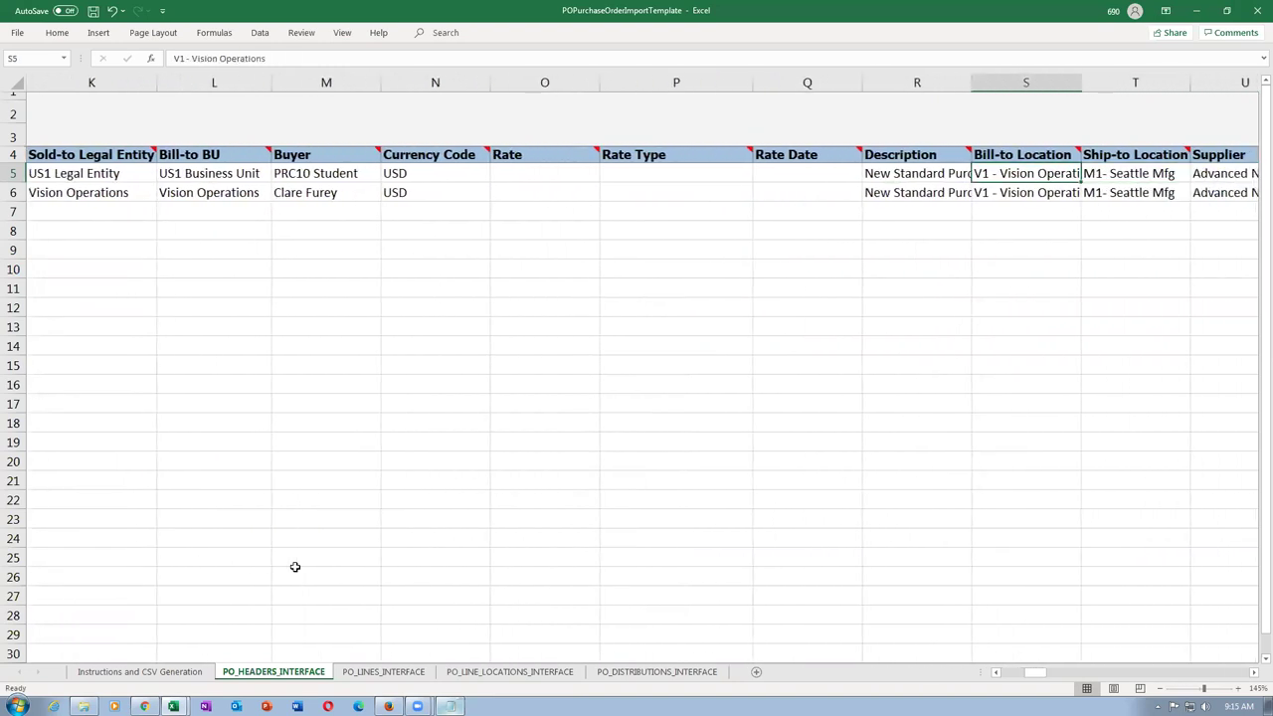
pyautogui.write('Nana')
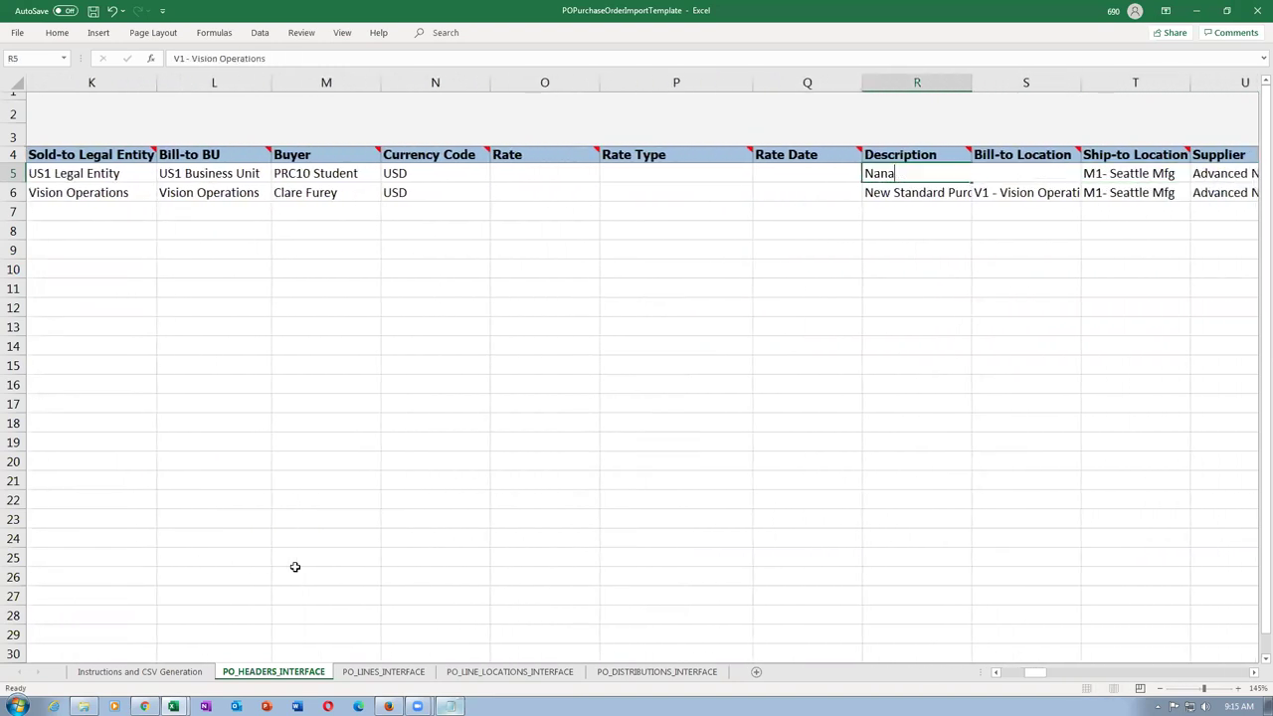
pyautogui.write("'s PO")
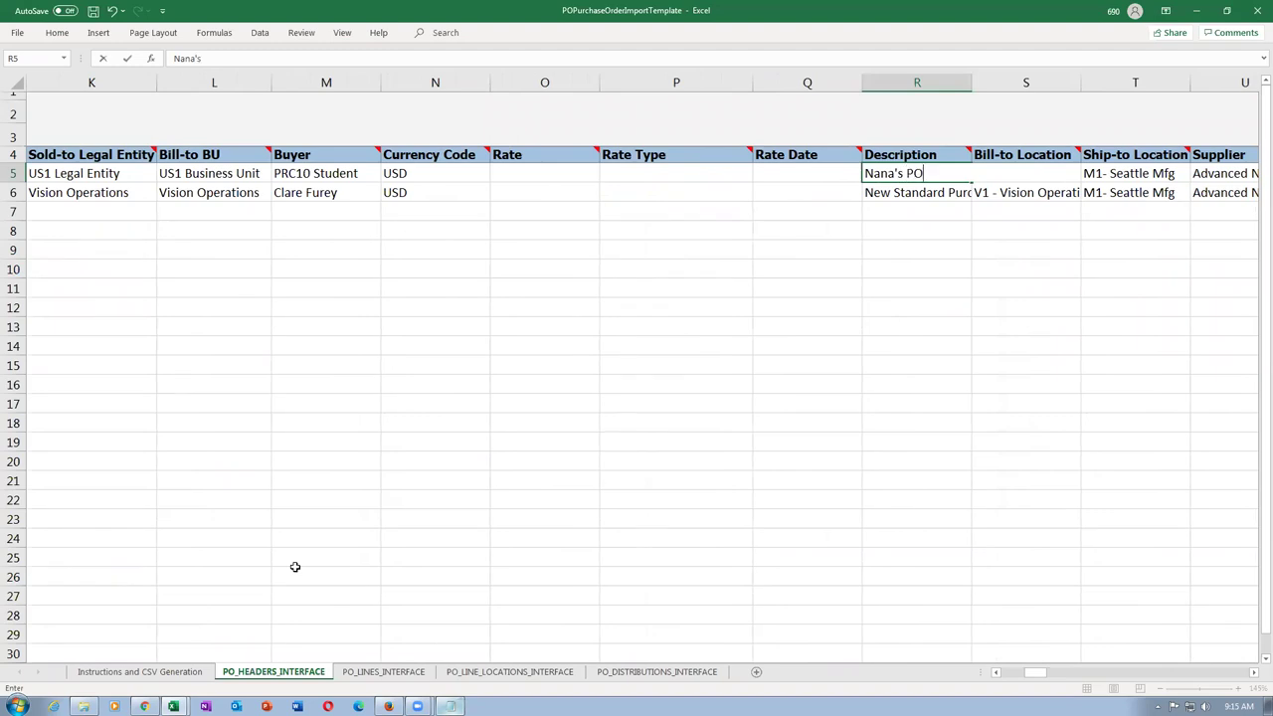
pyautogui.press('Tab')
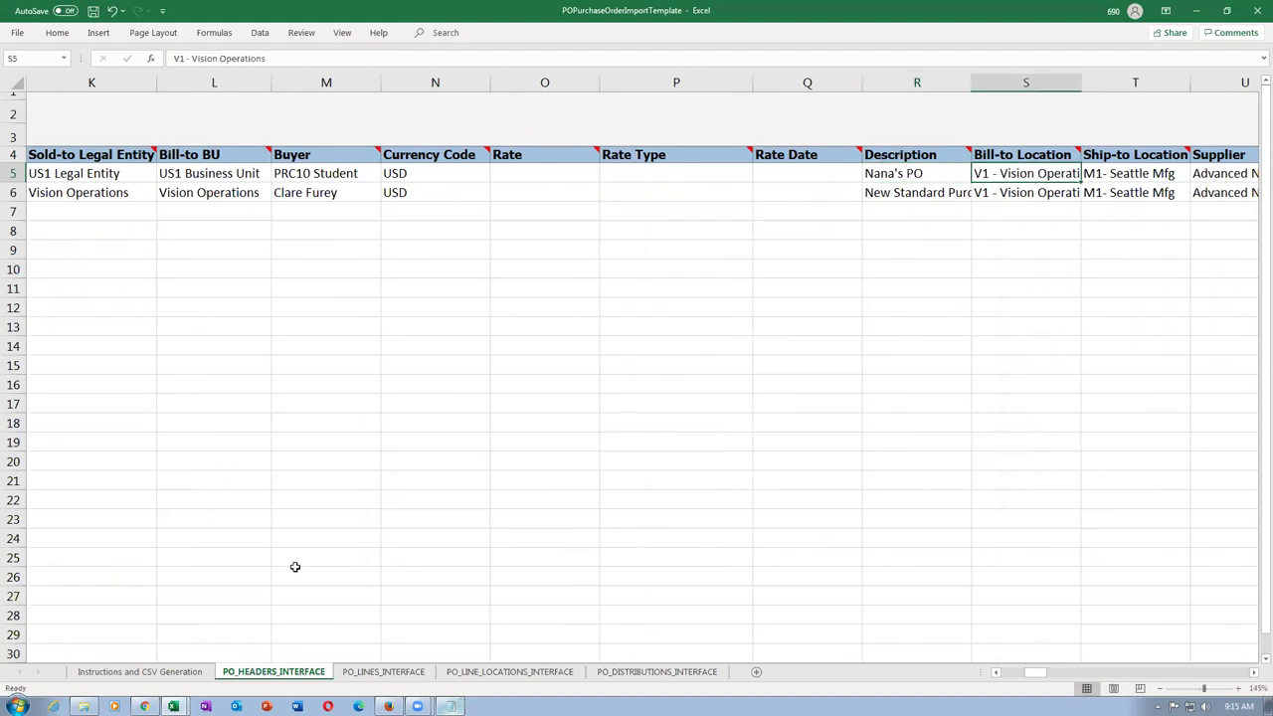
pyautogui.hotkey('alt', 'Tab')
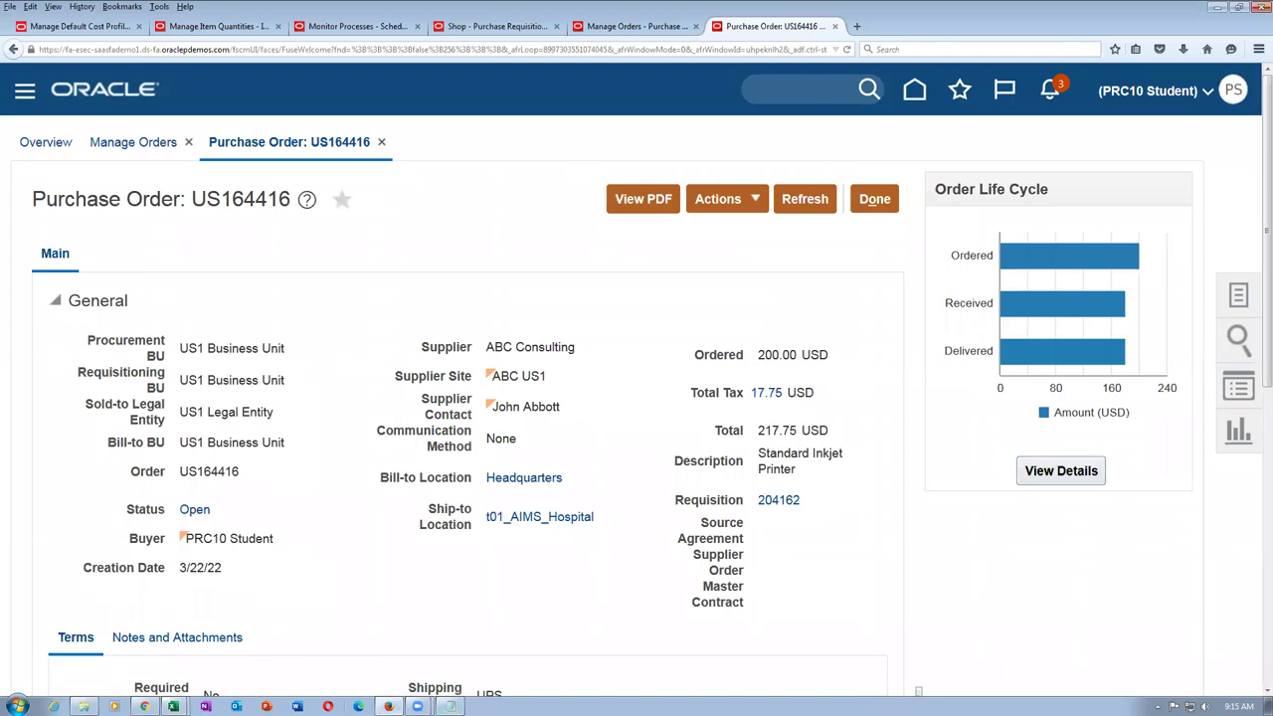
# Set the bill-to and ship-to locations in S5 and T5 to Seattle, fixing the misspelling.
pyautogui.hotkey('alt', 'Tab')
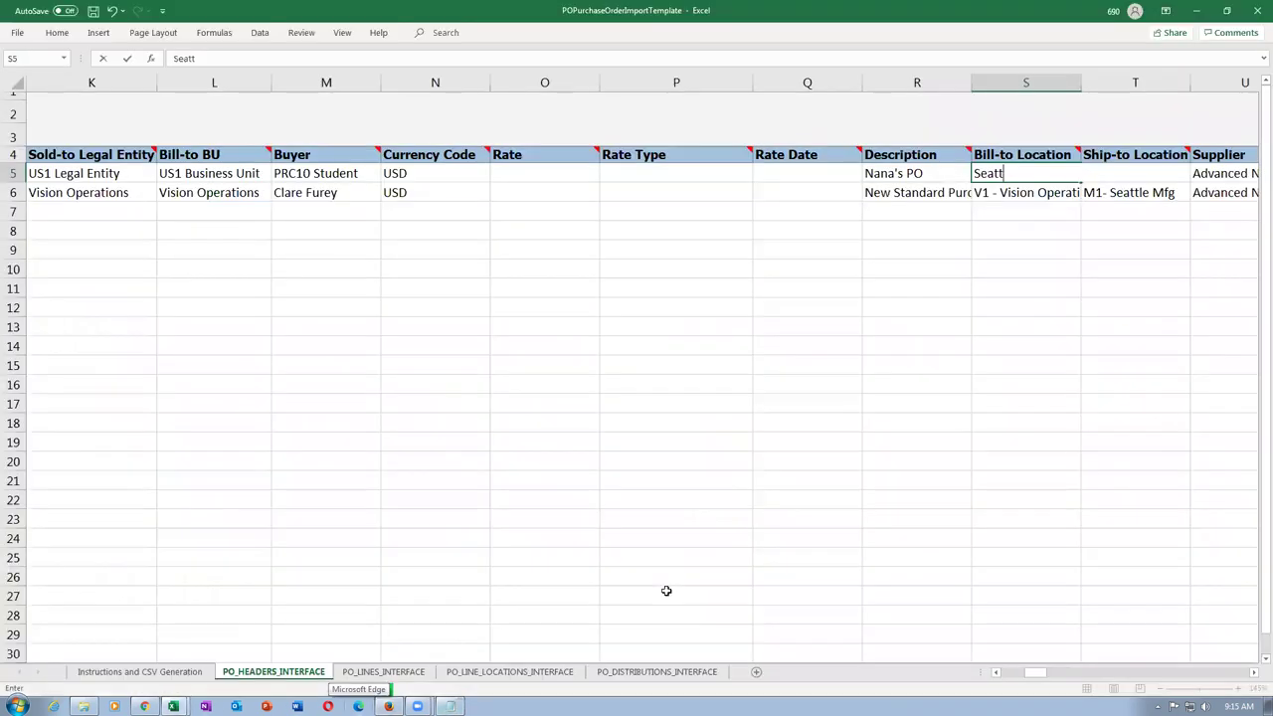
pyautogui.write('le')
pyautogui.press('Tab')
pyautogui.write('M1- Seattle Mfg')
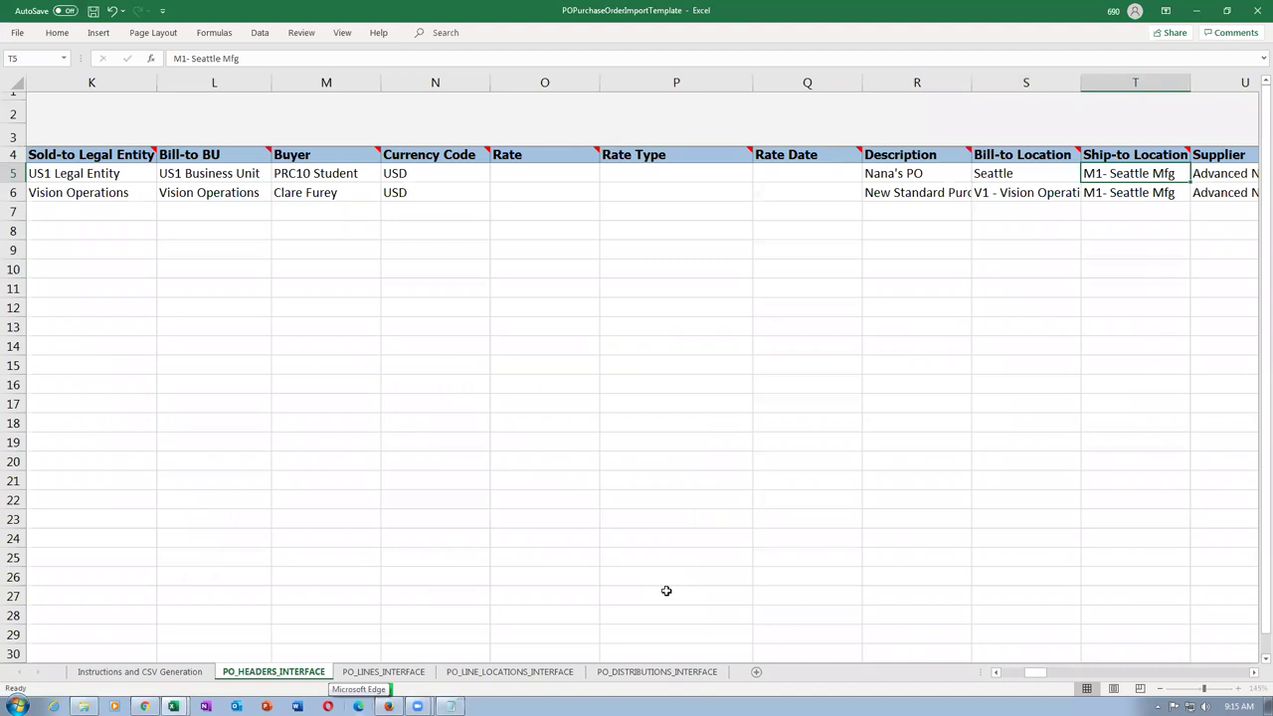
pyautogui.write('Sreattle')
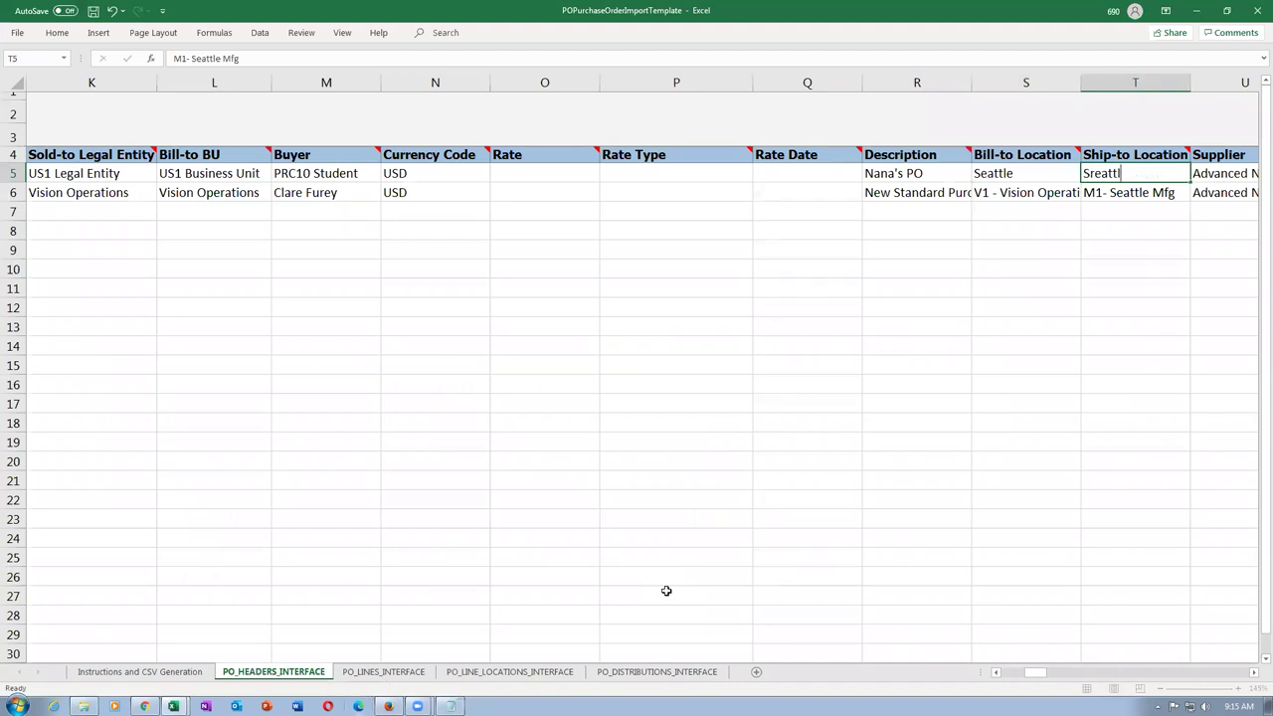
pyautogui.press('Tab')
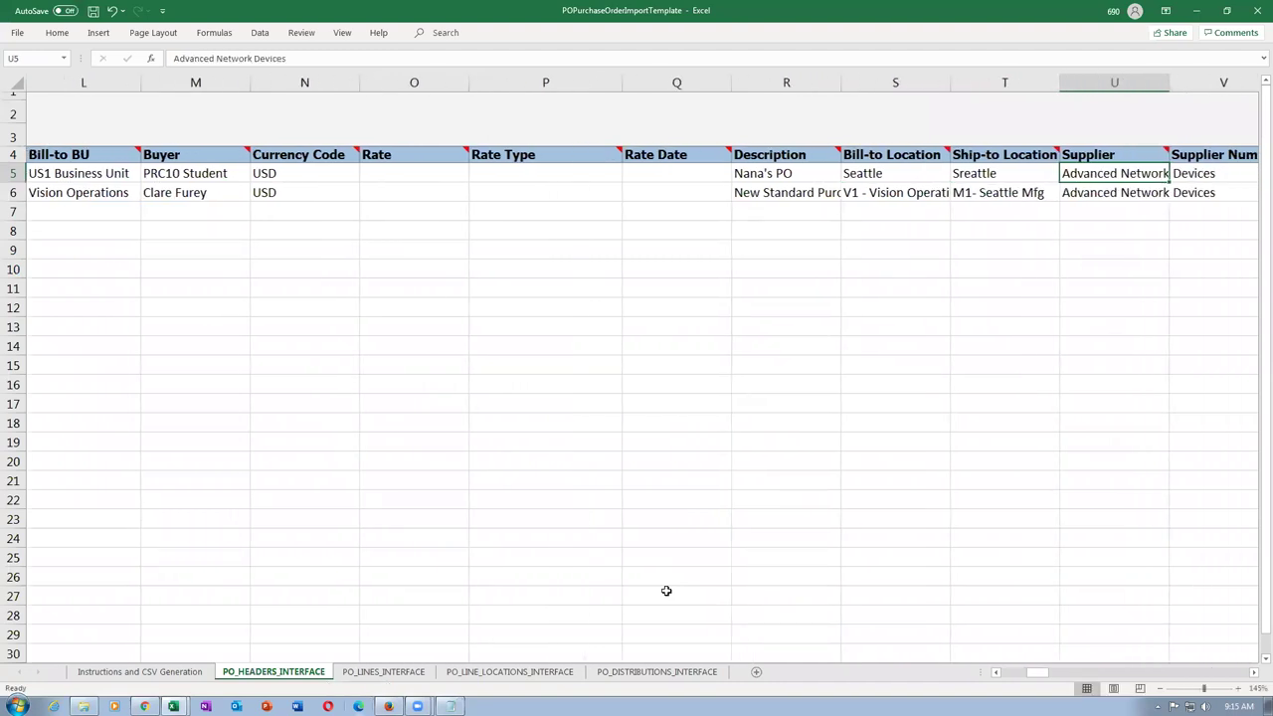
pyautogui.hotkey('alt', 'Tab')
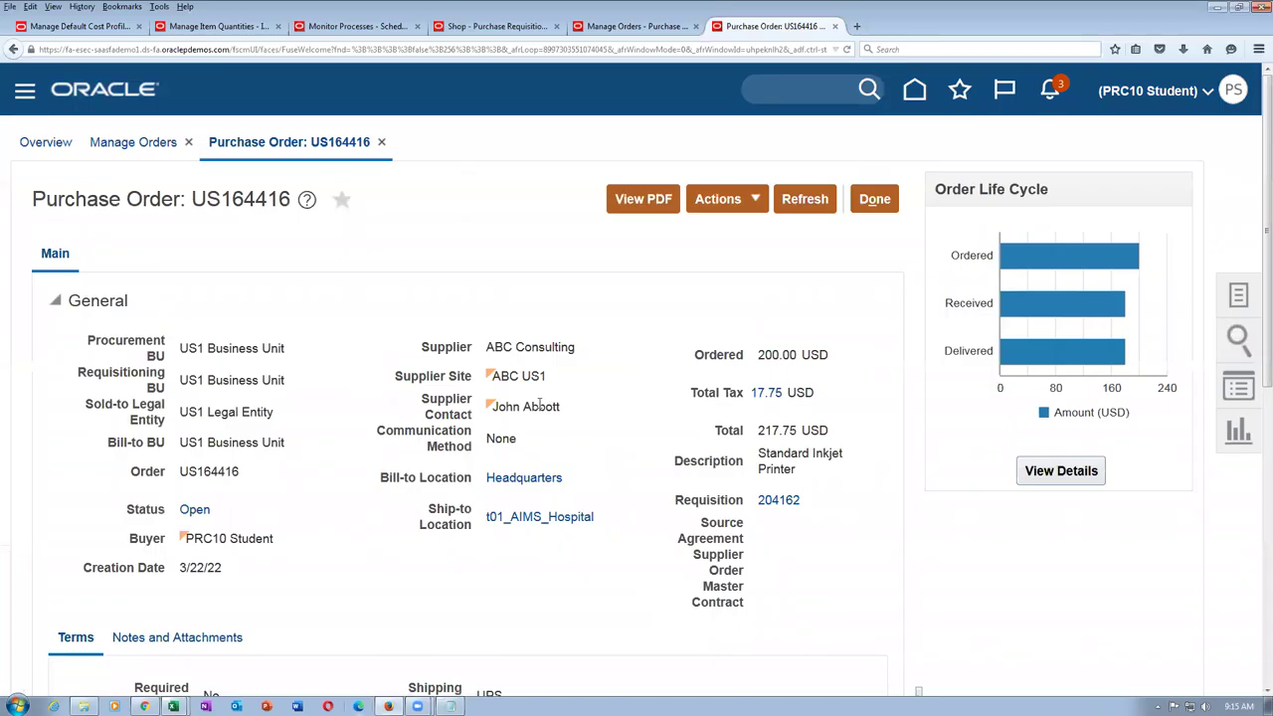
pyautogui.hotkey('alt', 'Tab')
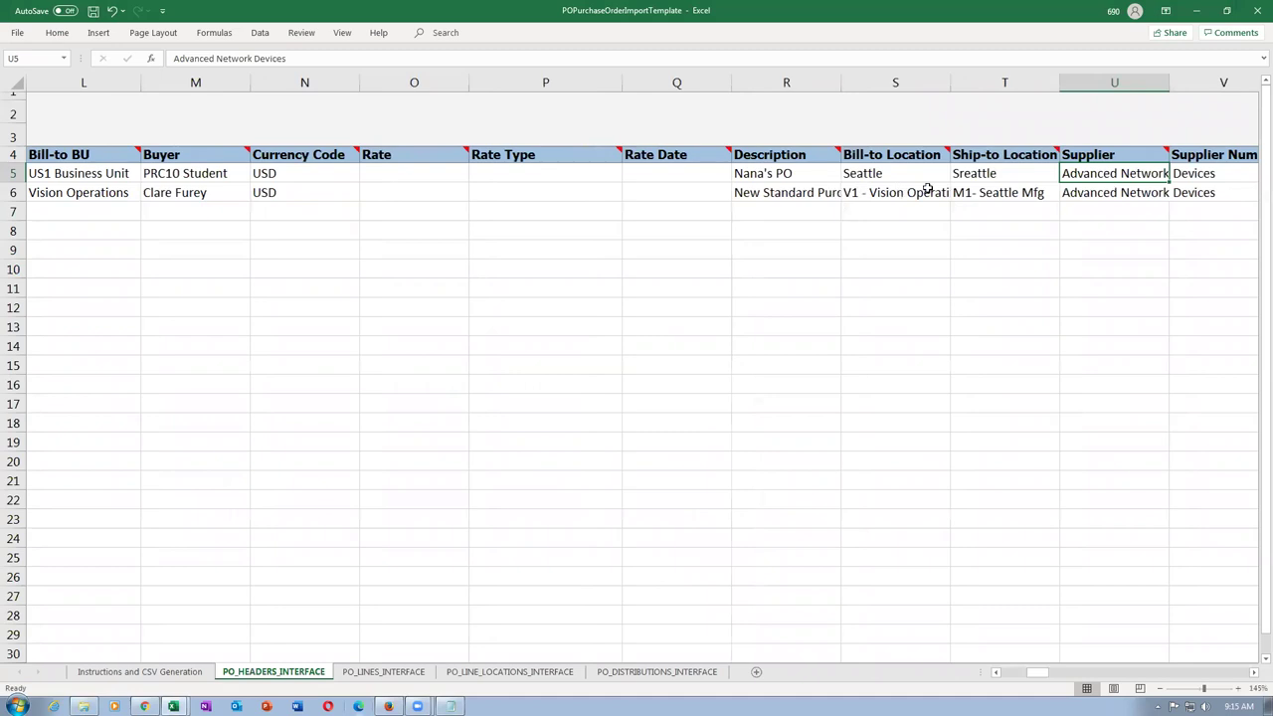
pyautogui.click(976, 177)
pyautogui.write('Se')
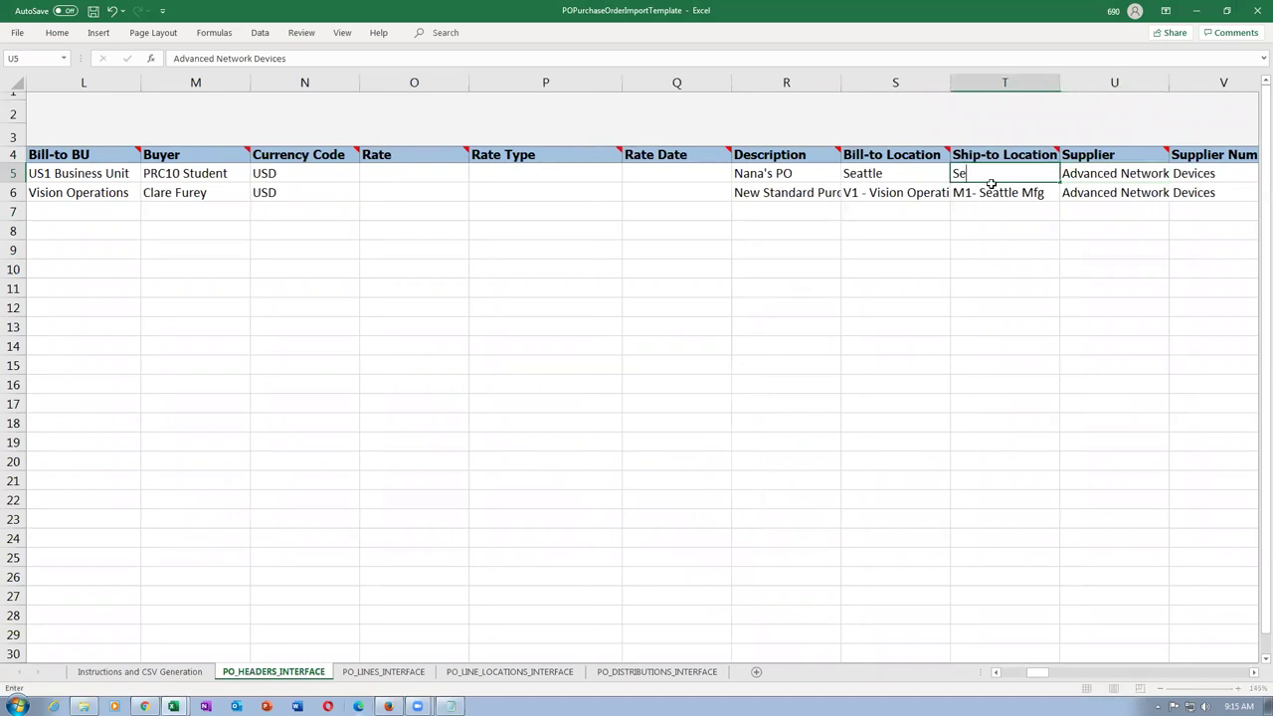
pyautogui.write('attle')
pyautogui.press('Tab')
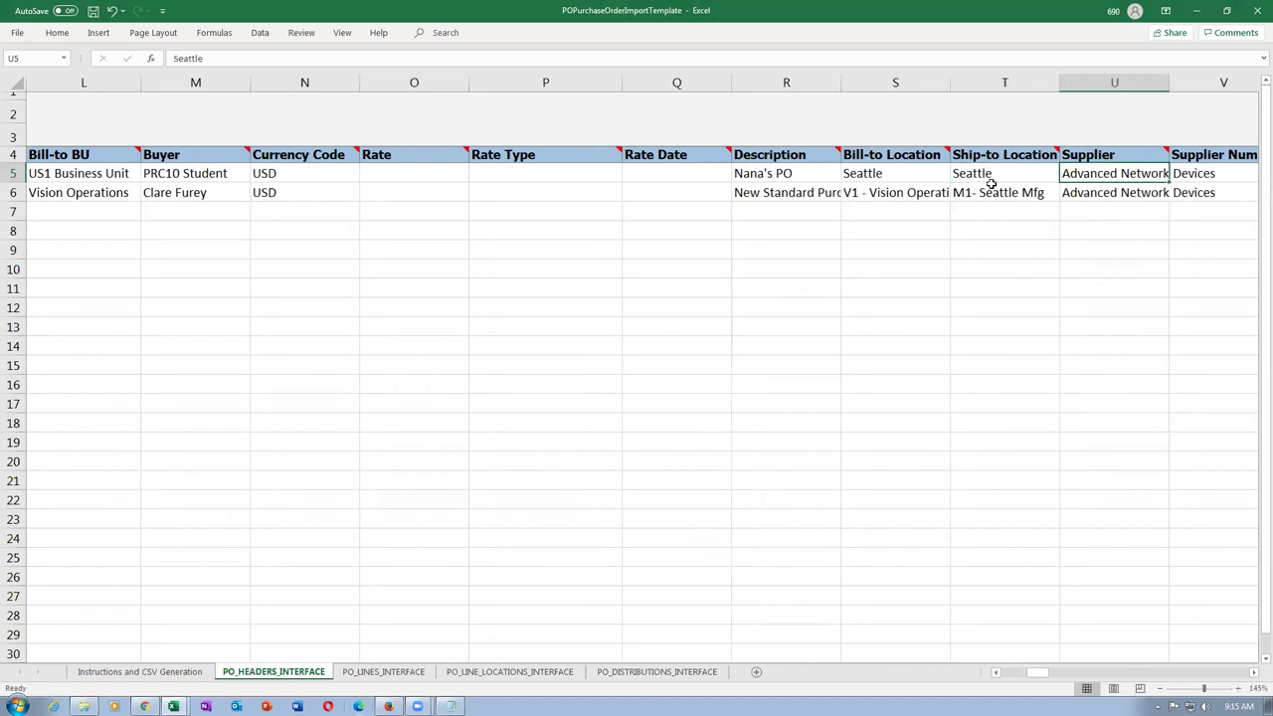
# Enter ABC Consulting as the supplier in U5, matching the Oracle order.
pyautogui.hotkey('alt', 'Tab')
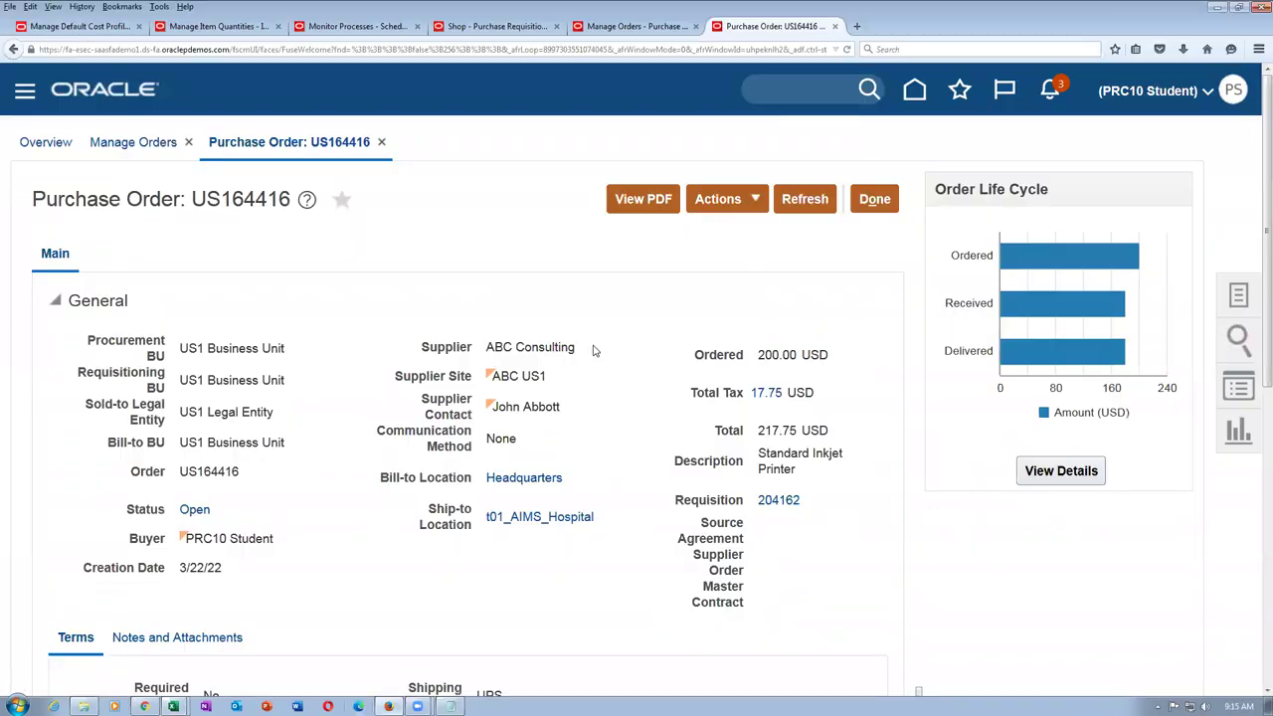
pyautogui.hotkey('alt', 'Tab')
pyautogui.write('ABC Con')
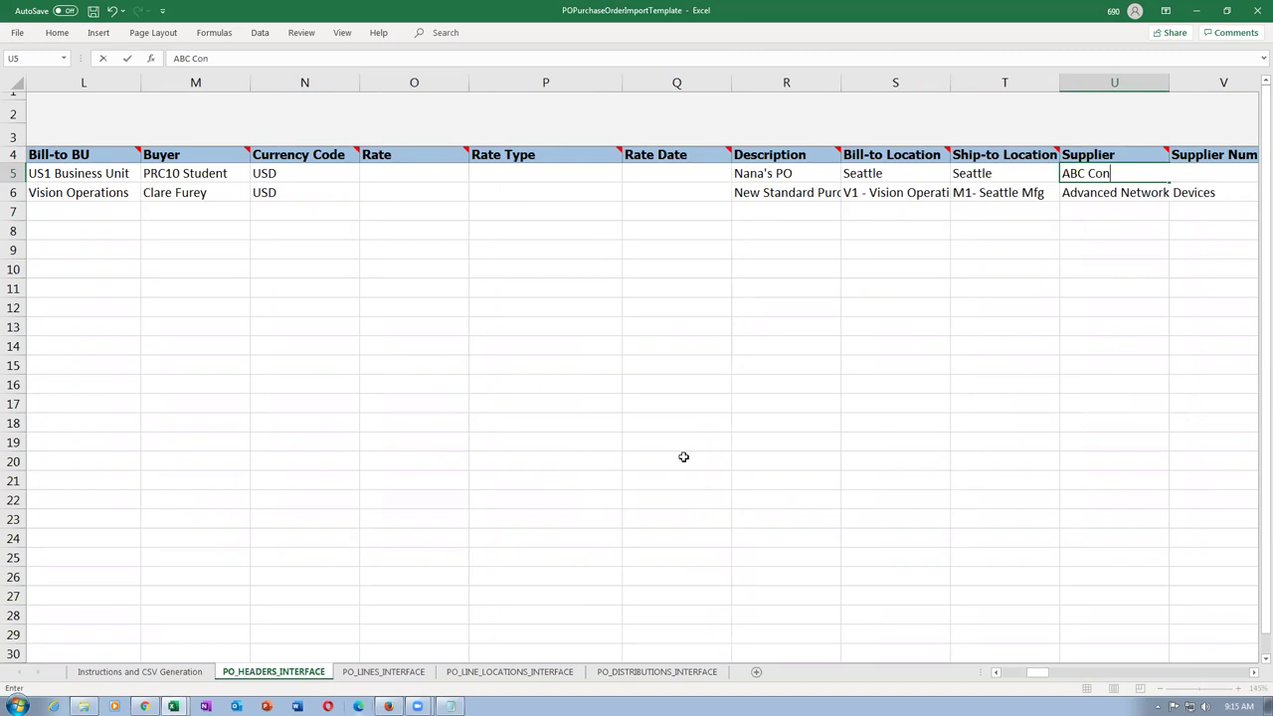
pyautogui.write('sulting')
pyautogui.press('Tab')
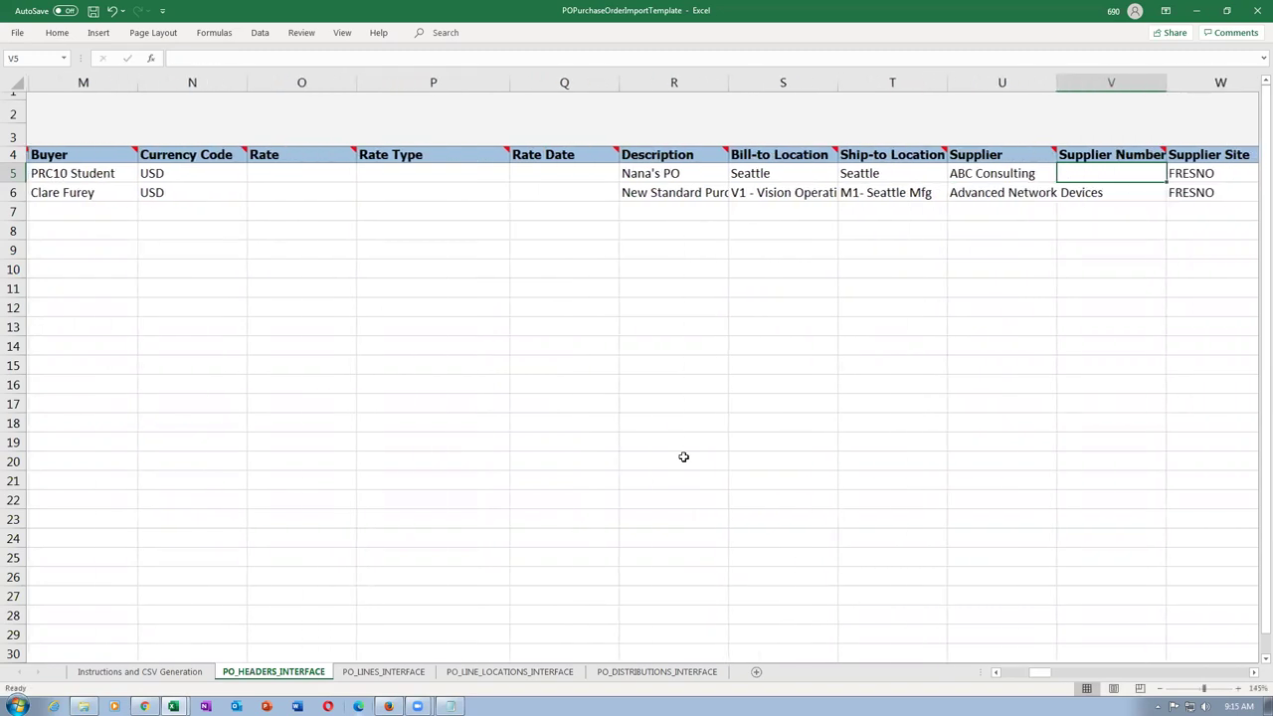
pyautogui.press('Tab')
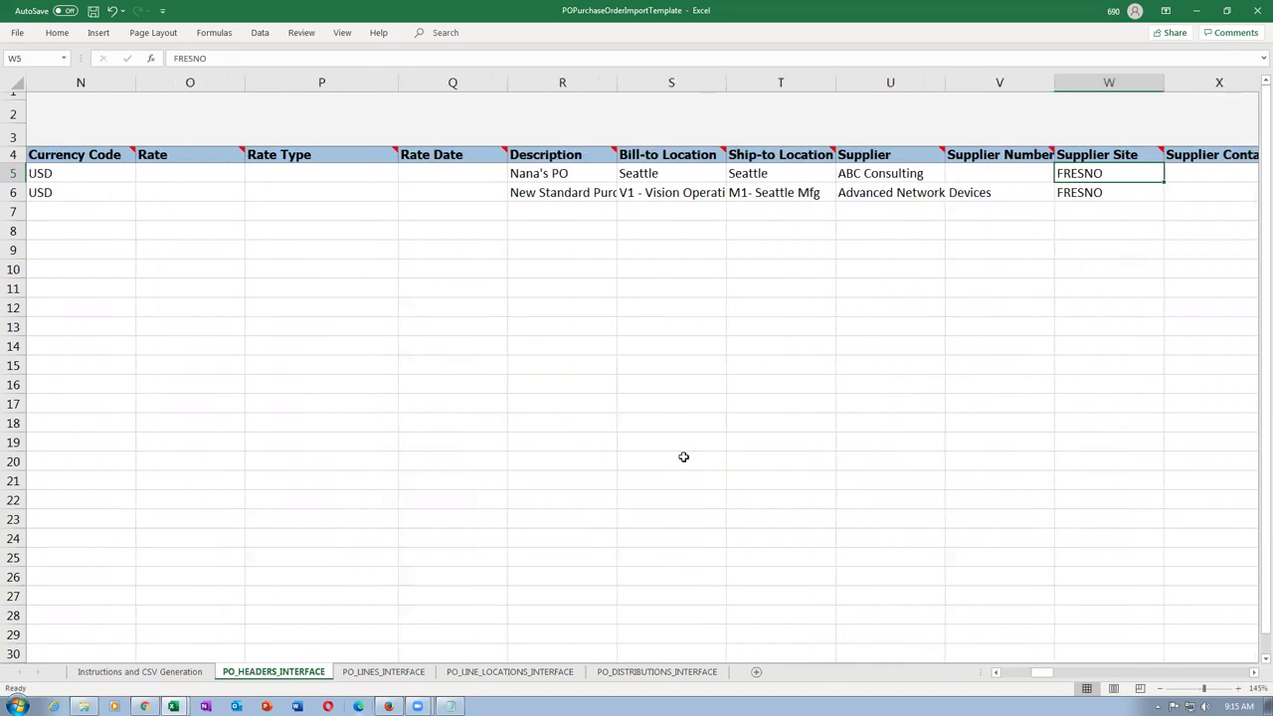
# Enter ABC US1 as the supplier site in W5.
pyautogui.hotkey('alt', 'Tab')
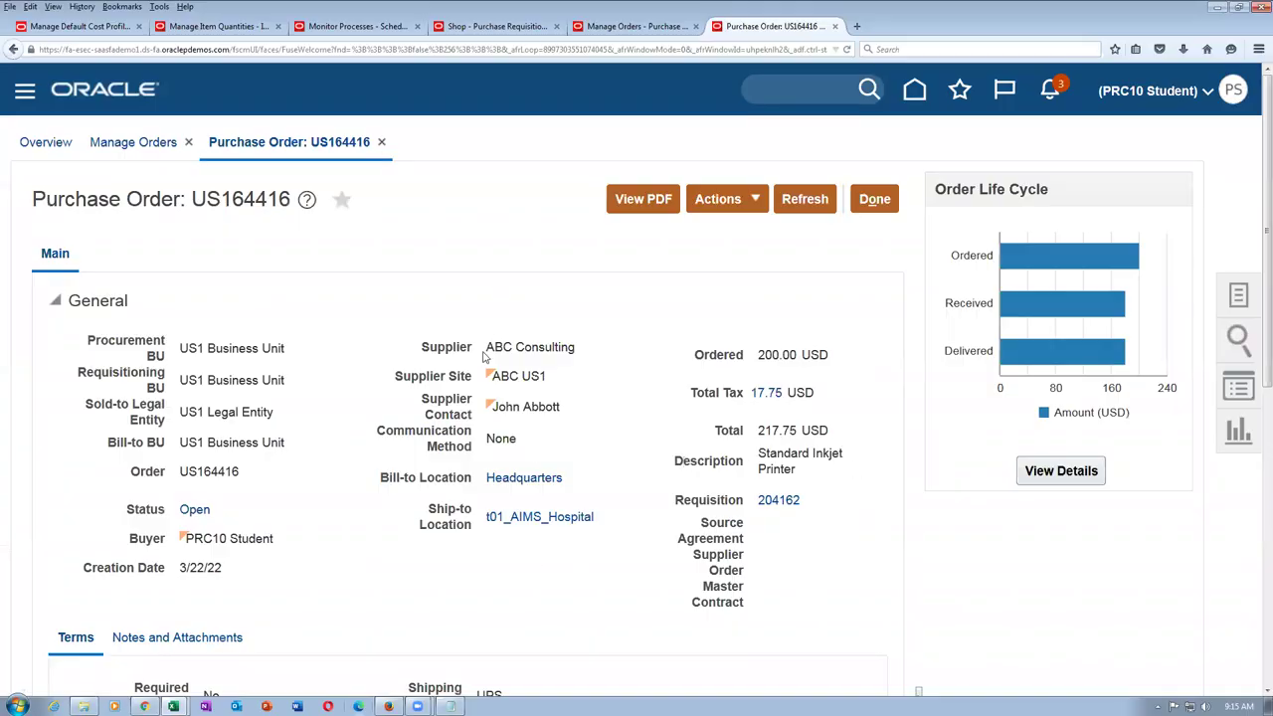
pyautogui.hotkey('alt', 'Tab')
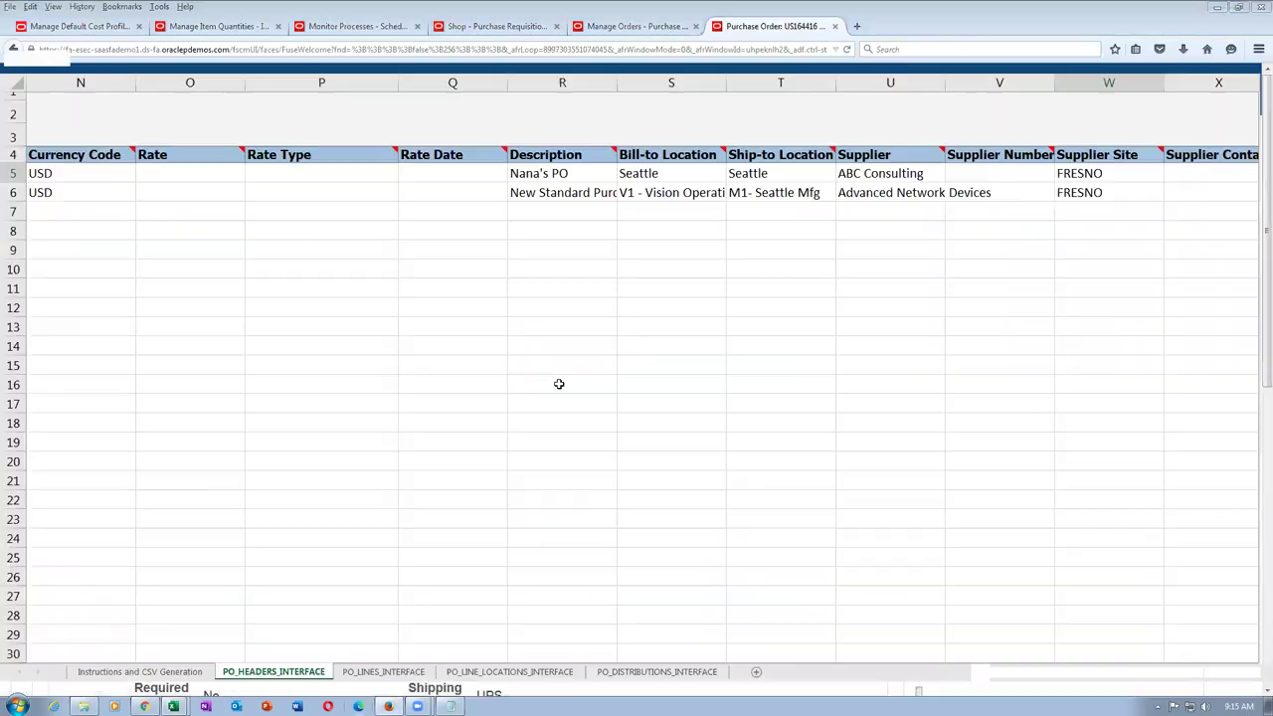
pyautogui.write('A')
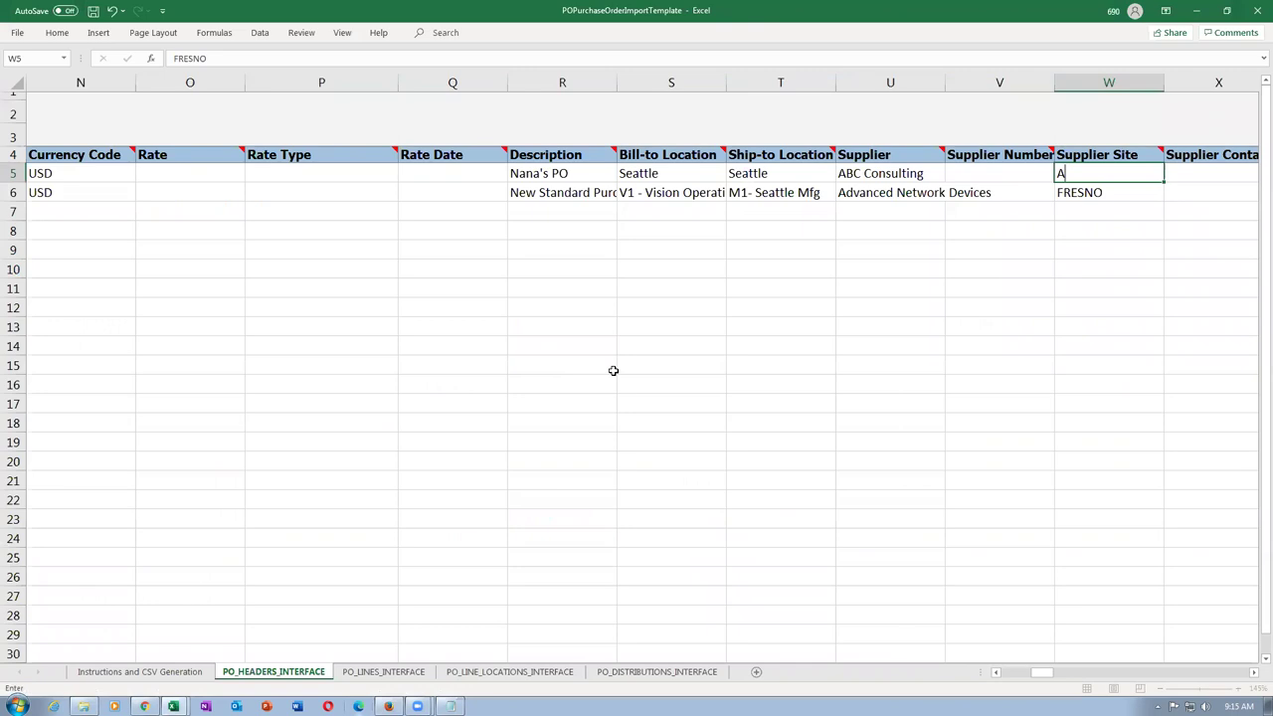
pyautogui.write('BC US1')
pyautogui.press('Tab')
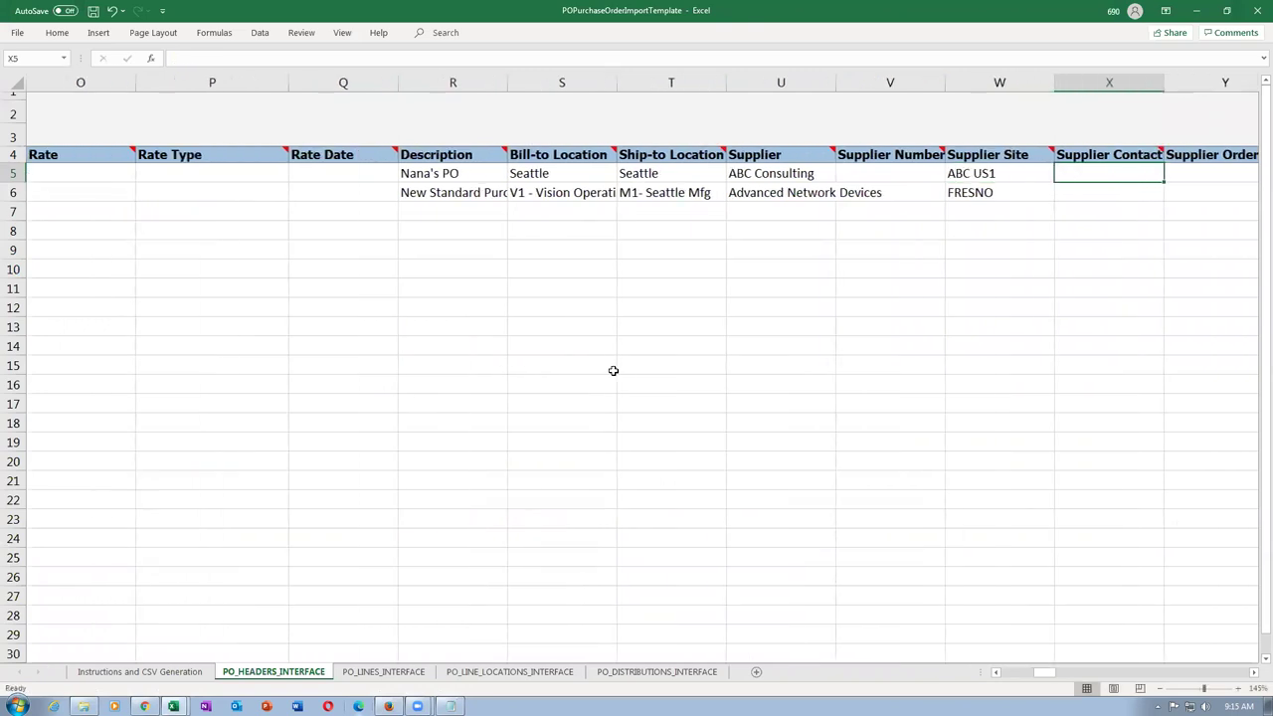
pyautogui.press('Tab')
pyautogui.press('Tab')
pyautogui.press('Tab')
pyautogui.press('Tab')
pyautogui.press('Tab')
pyautogui.press('Tab')
pyautogui.press('Tab')
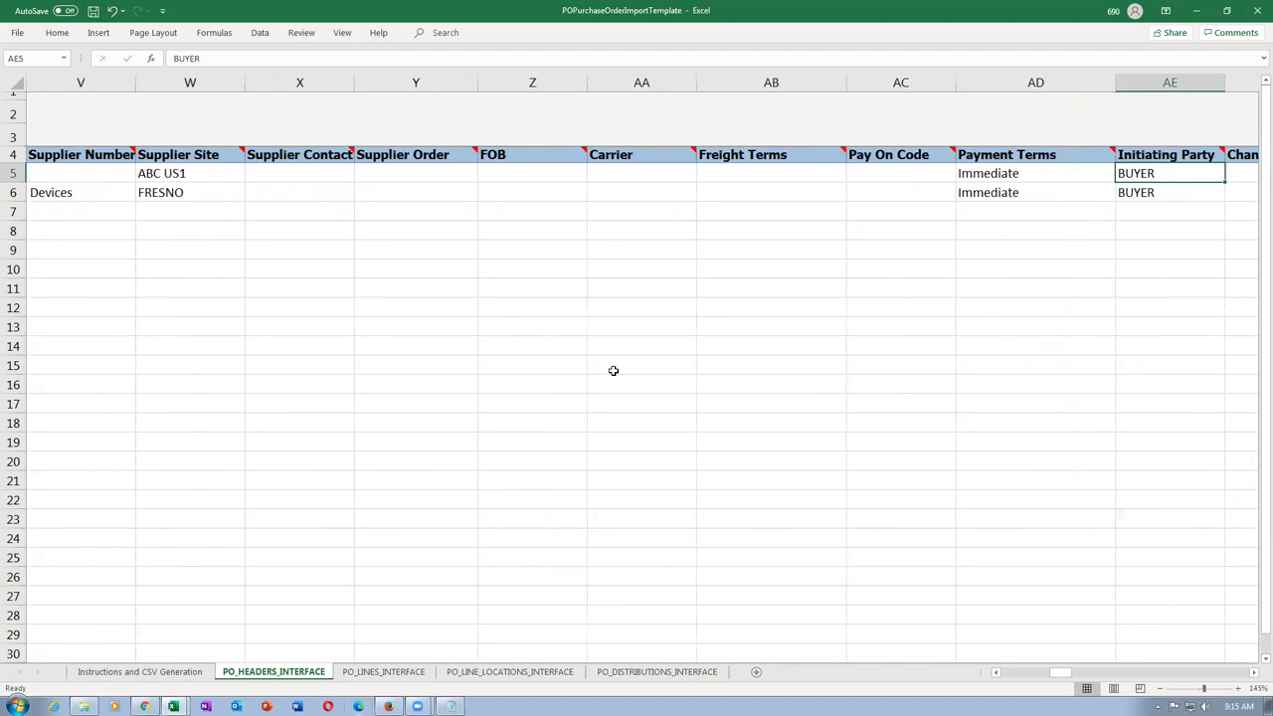
pyautogui.press('Tab')
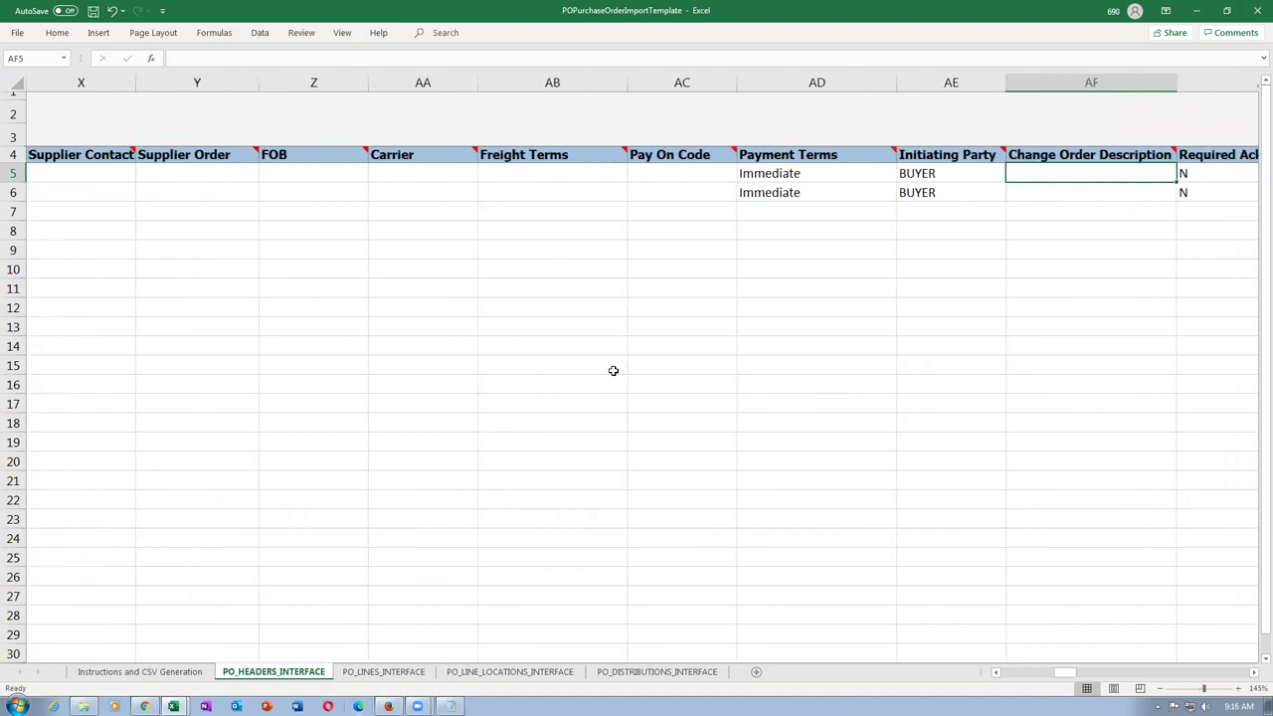
# Clear the Attribute1 and Attribute20 sample values from the ABC header row.
pyautogui.press('Tab')
pyautogui.press('Tab')
pyautogui.press('Tab')
pyautogui.press('Tab')
pyautogui.press('Tab')
pyautogui.press('Tab')
pyautogui.press('Tab')
pyautogui.press('Tab')
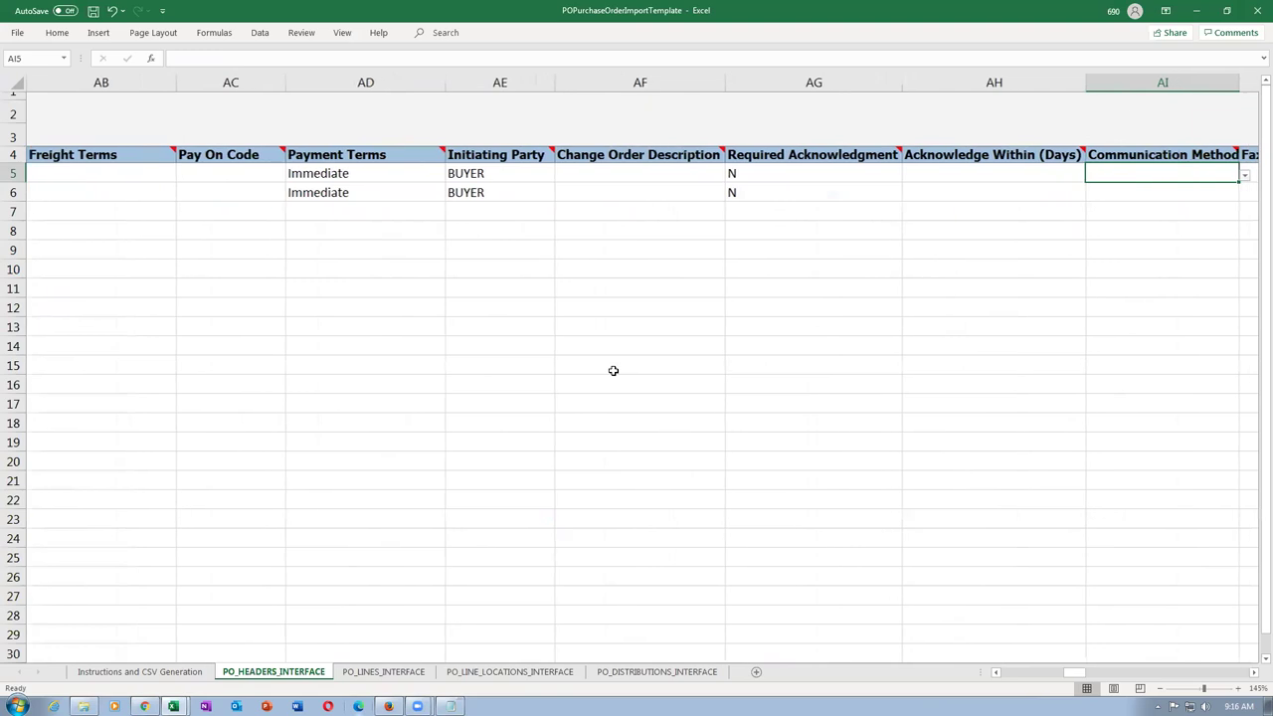
pyautogui.press('Tab')
pyautogui.press('Tab')
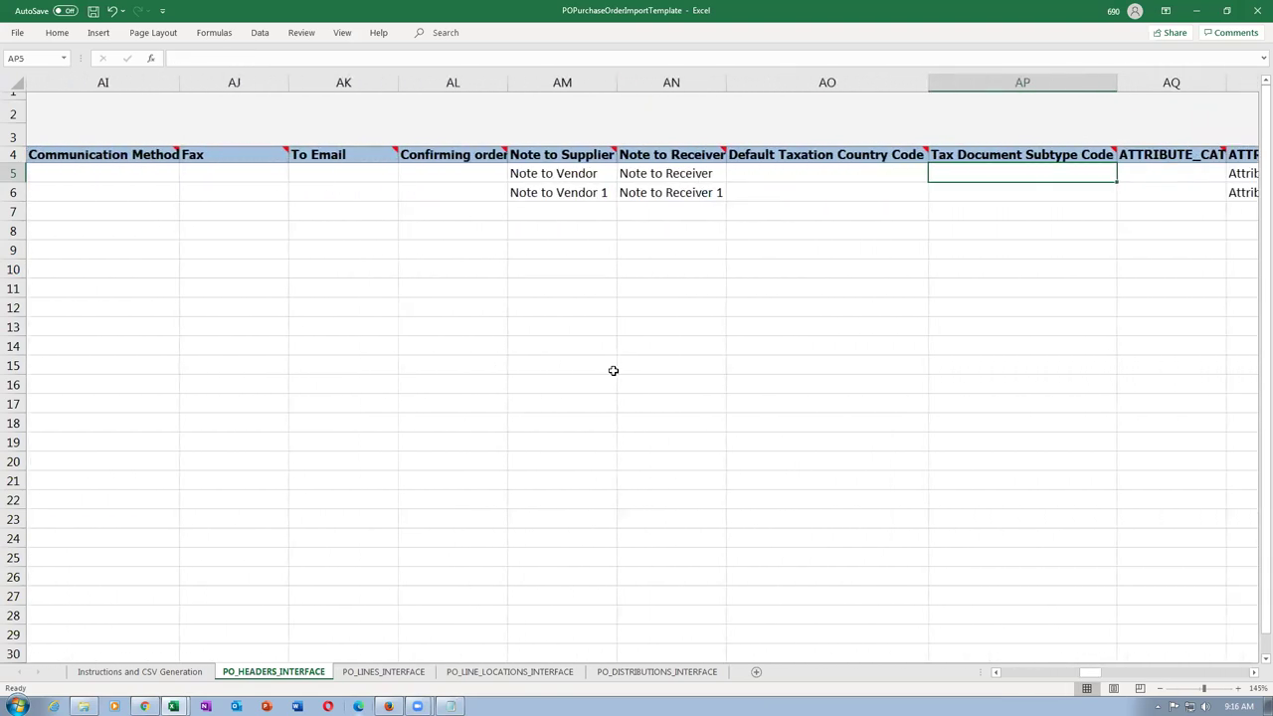
pyautogui.hotkey('shift', 'Tab')
pyautogui.hotkey('shift', 'Tab')
pyautogui.hotkey('shift', 'Tab')
pyautogui.press('Tab')
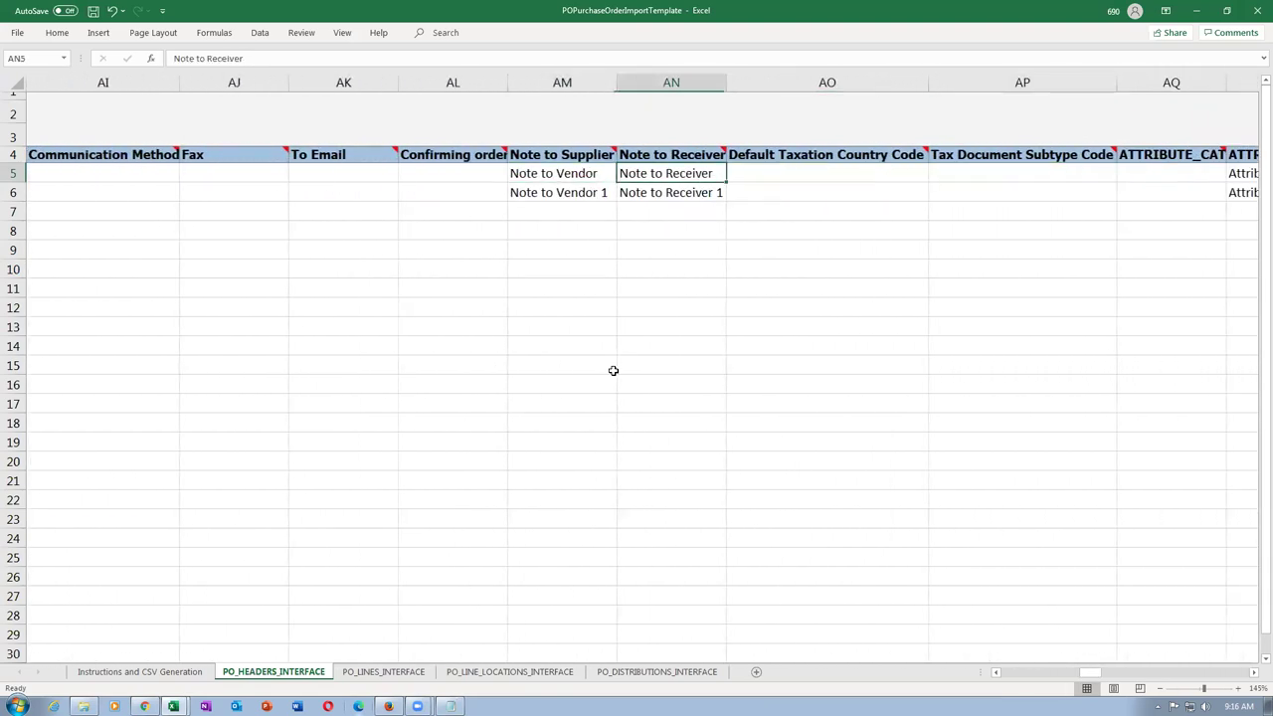
pyautogui.press('Tab')
pyautogui.press('Tab')
pyautogui.press('Tab')
pyautogui.press('Tab')
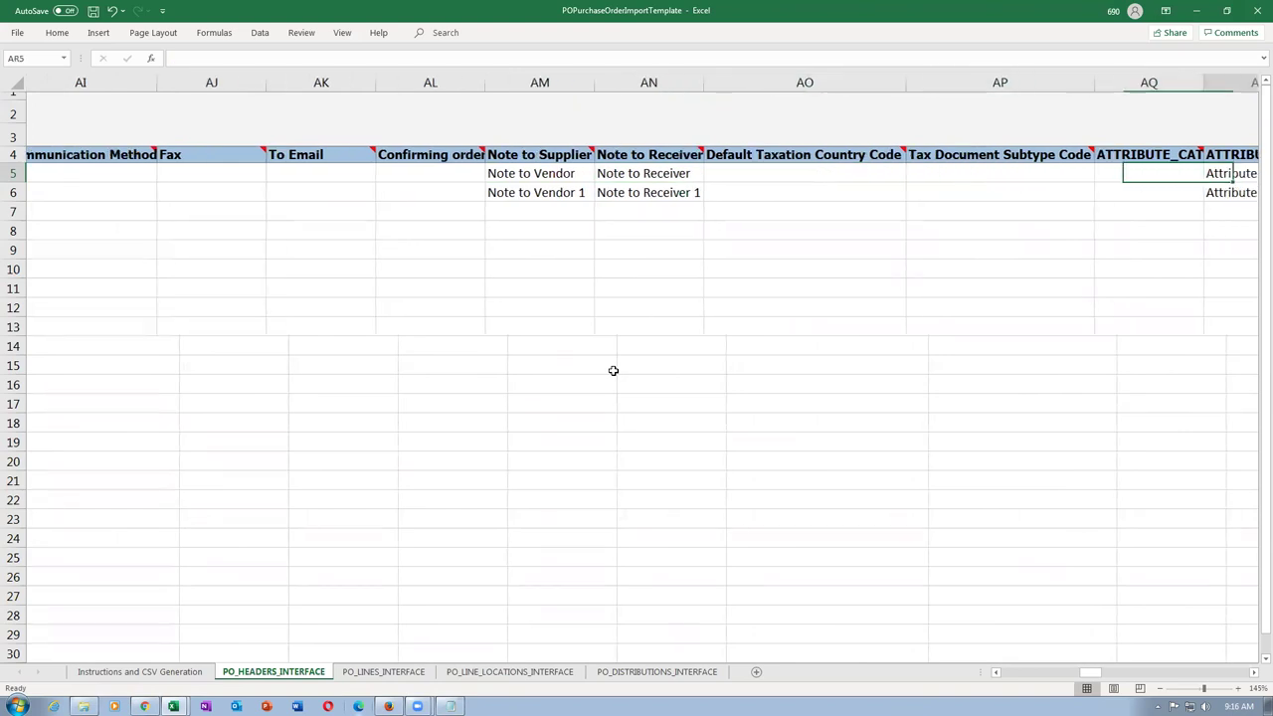
pyautogui.press('Delete')
pyautogui.press('Tab')
pyautogui.press('Tab')
pyautogui.press('Tab')
pyautogui.press('Tab')
pyautogui.press('Tab')
pyautogui.press('Tab')
pyautogui.press('Tab')
pyautogui.press('Tab')
pyautogui.press('Tab')
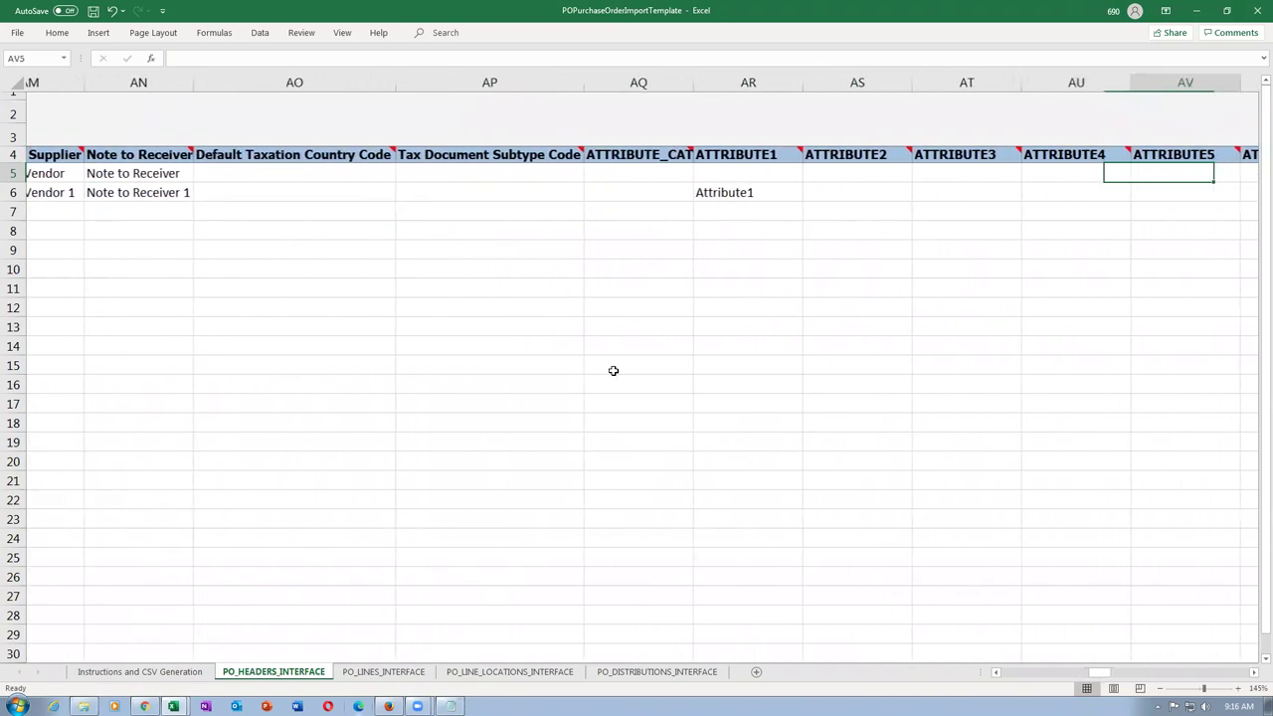
pyautogui.press('Tab')
pyautogui.press('Tab')
pyautogui.press('Tab')
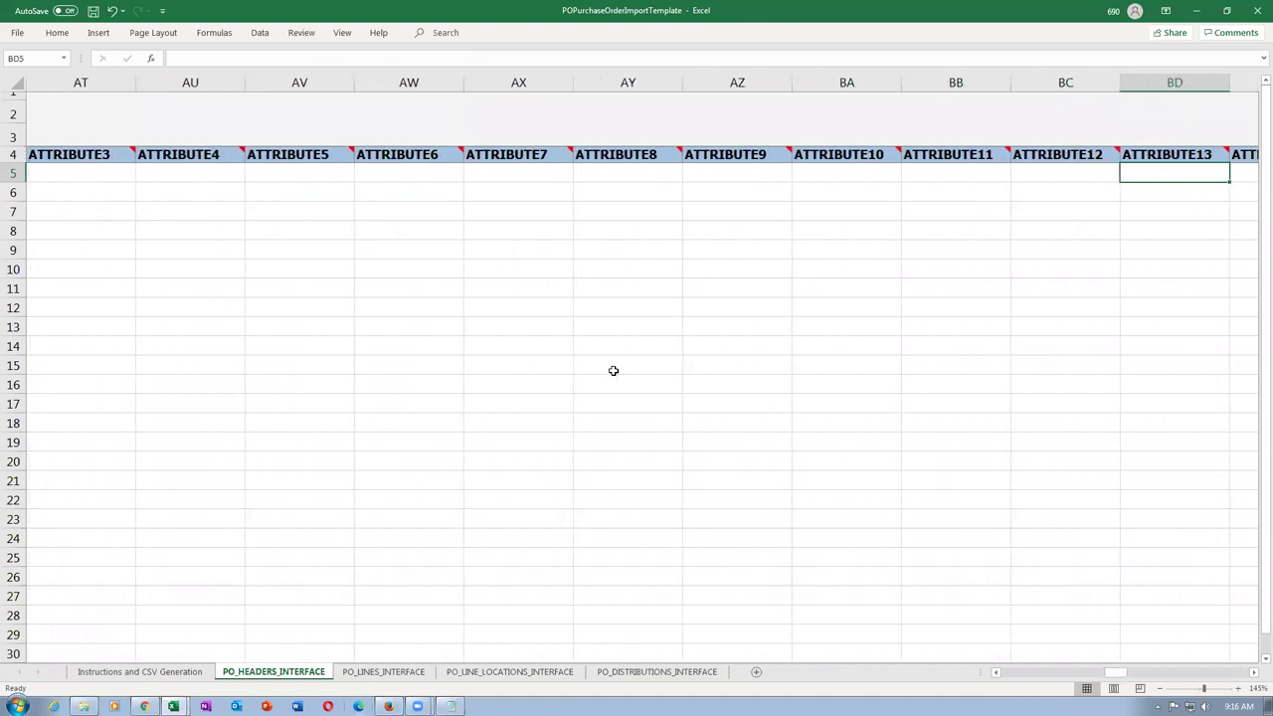
pyautogui.hotkey('shift', 'Tab')
pyautogui.hotkey('shift', 'Tab')
pyautogui.hotkey('shift', 'Tab')
pyautogui.hotkey('shift', 'Tab')
pyautogui.hotkey('shift', 'Tab')
pyautogui.hotkey('shift', 'Tab')
pyautogui.hotkey('shift', 'Tab')
pyautogui.hotkey('shift', 'Tab')
pyautogui.hotkey('shift', 'Tab')
pyautogui.hotkey('shift', 'Tab')
pyautogui.hotkey('shift', 'Tab')
pyautogui.hotkey('shift', 'Tab')
pyautogui.hotkey('shift', 'Tab')
pyautogui.hotkey('shift', 'Tab')
pyautogui.press('Tab')
pyautogui.press('Tab')
pyautogui.press('Tab')
pyautogui.press('Tab')
pyautogui.press('Tab')
pyautogui.press('Tab')
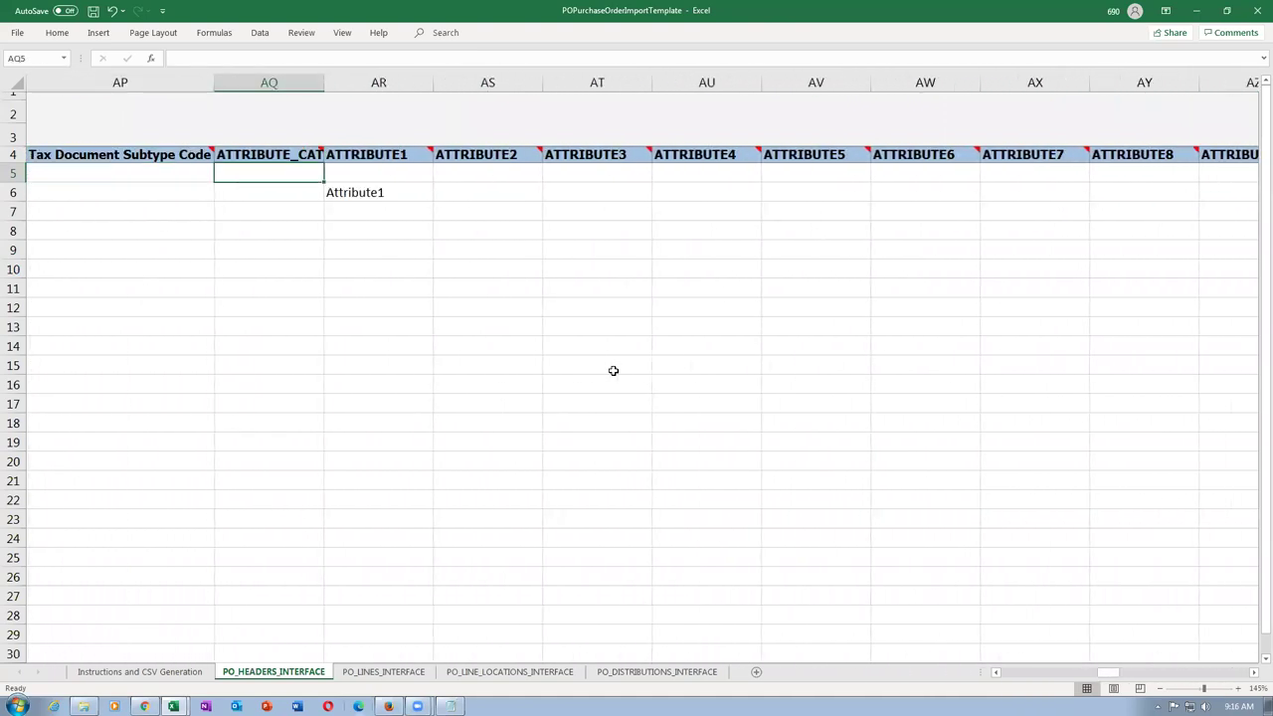
pyautogui.press('Tab')
pyautogui.press('Tab')
pyautogui.press('Tab')
pyautogui.press('Tab')
pyautogui.press('Tab')
pyautogui.press('Tab')
pyautogui.press('Tab')
pyautogui.press('Tab')
pyautogui.press('Tab')
pyautogui.press('Tab')
pyautogui.press('Tab')
pyautogui.press('Tab')
pyautogui.press('Tab')
pyautogui.press('Tab')
pyautogui.press('Tab')
pyautogui.press('Tab')
pyautogui.press('Tab')
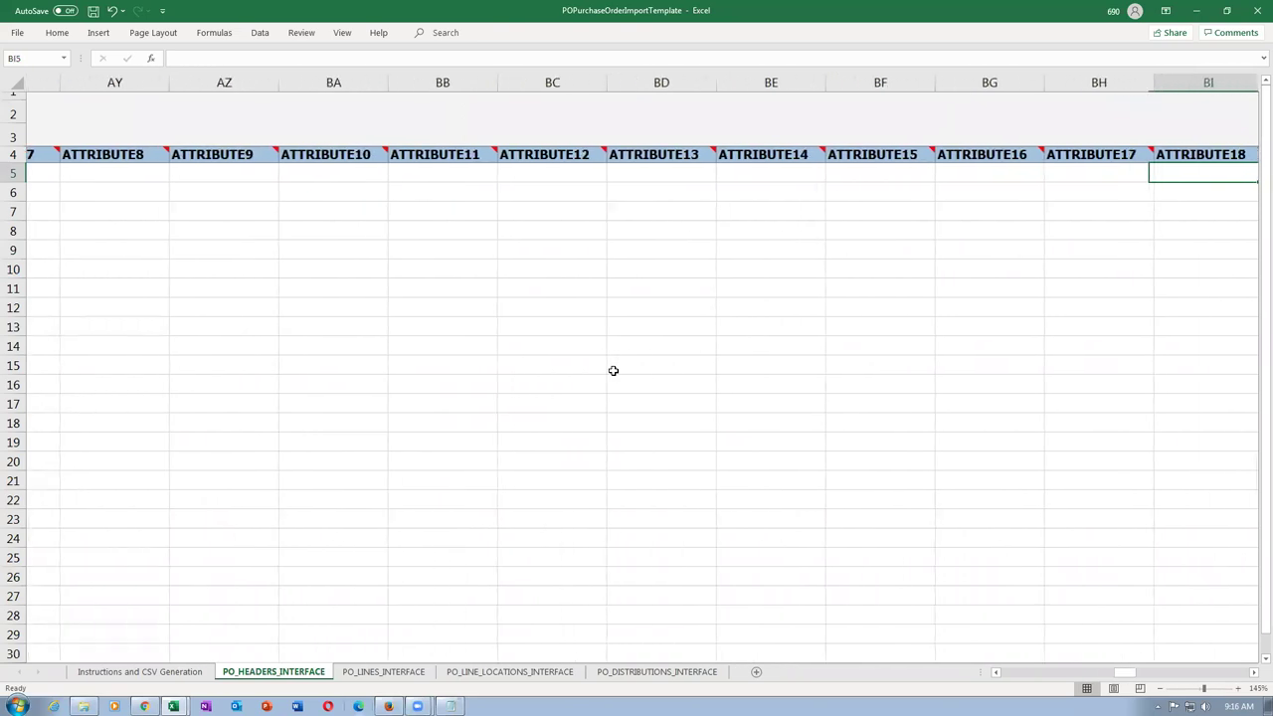
# Clear the 2015/09/01 date, the number 10 and the timestamp, then return to A5.
pyautogui.press('Tab')
pyautogui.hotkey('shift', 'Tab')
pyautogui.hotkey('shift', 'Tab')
pyautogui.hotkey('shift', 'Tab')
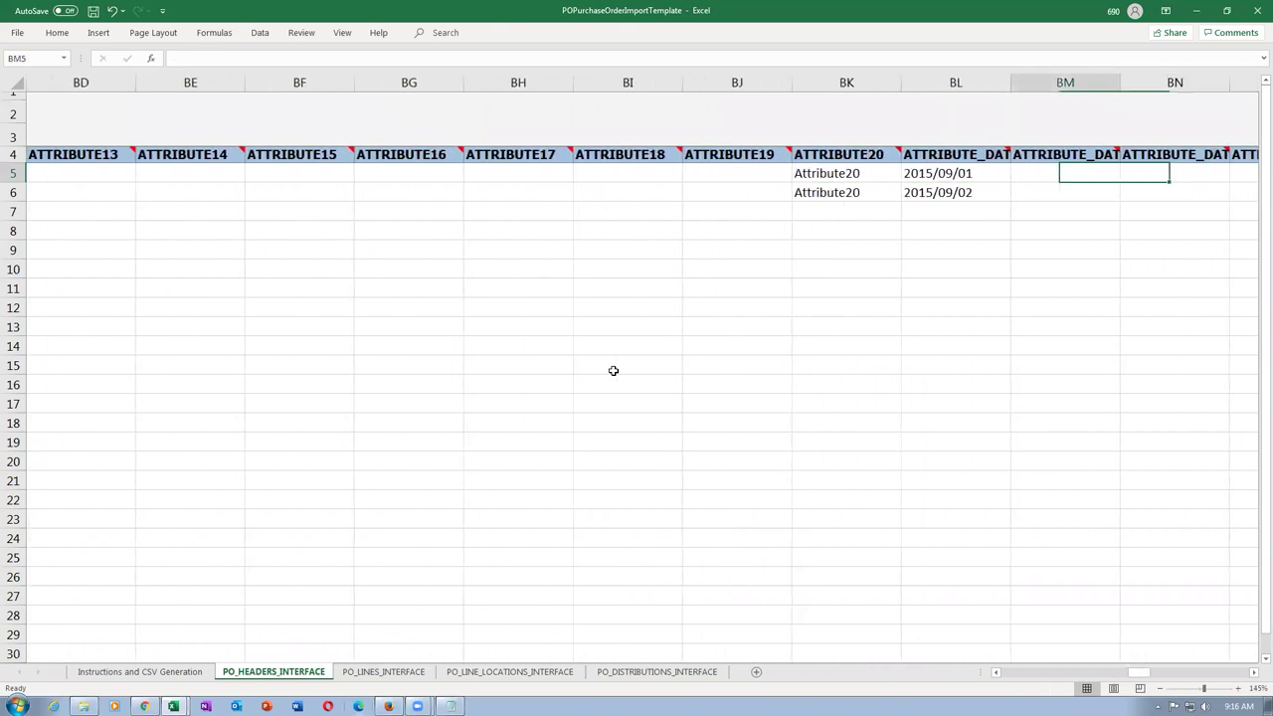
pyautogui.press('Delete')
pyautogui.press('Tab')
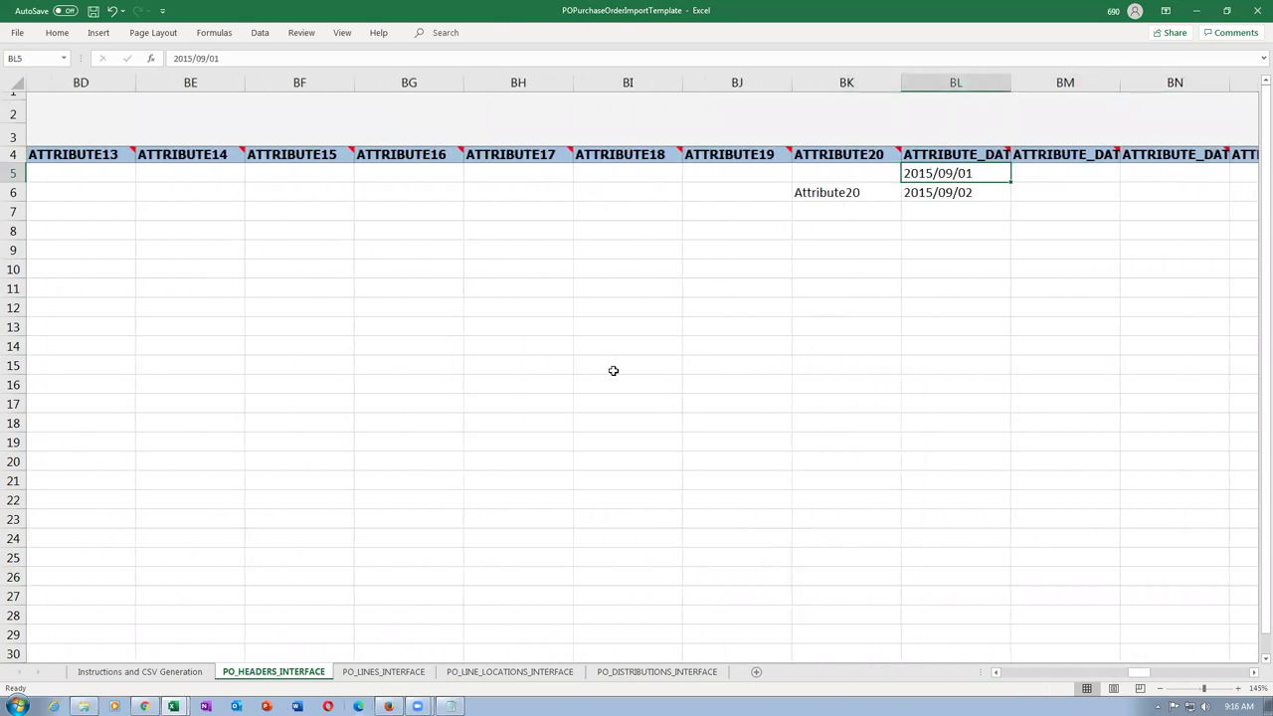
pyautogui.press('Delete')
pyautogui.press('Tab')
pyautogui.press('Tab')
pyautogui.press('Tab')
pyautogui.press('Tab')
pyautogui.press('Tab')
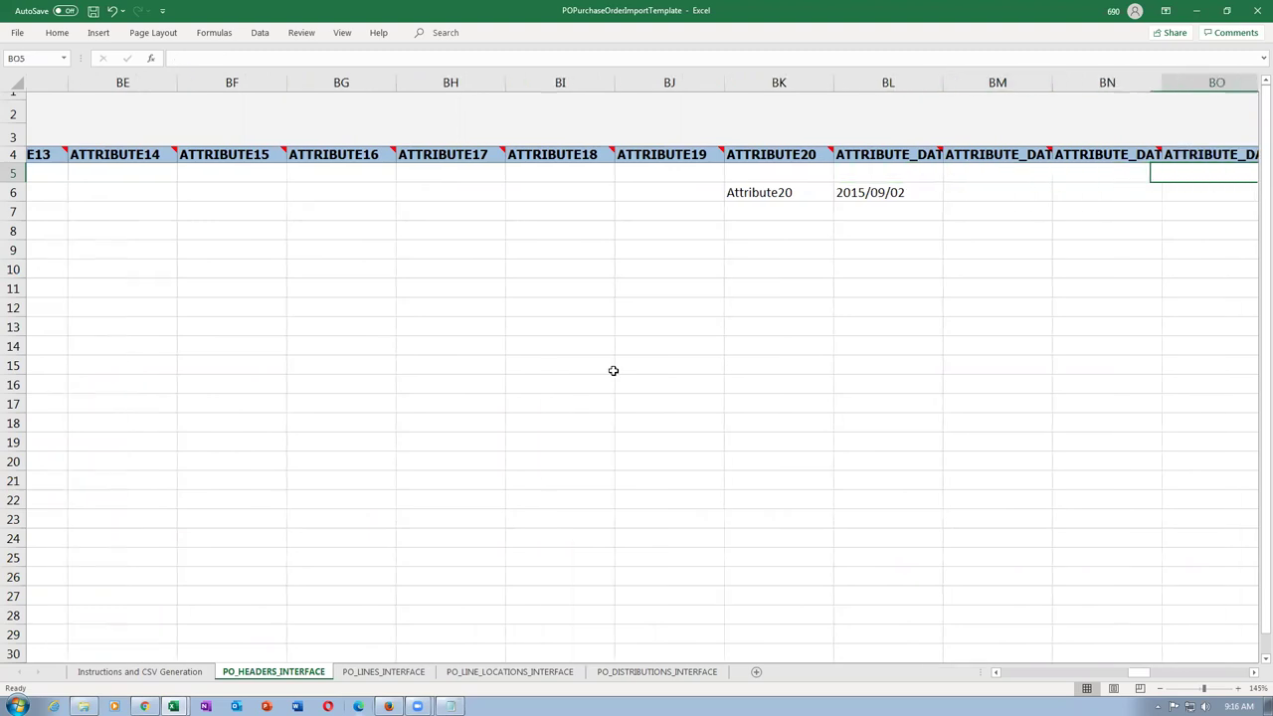
pyautogui.press('Tab')
pyautogui.press('Tab')
pyautogui.press('Tab')
pyautogui.press('Tab')
pyautogui.press('Tab')
pyautogui.press('Tab')
pyautogui.press('Tab')
pyautogui.press('Tab')
pyautogui.press('Tab')
pyautogui.press('Tab')
pyautogui.press('Tab')
pyautogui.press('Tab')
pyautogui.press('Tab')
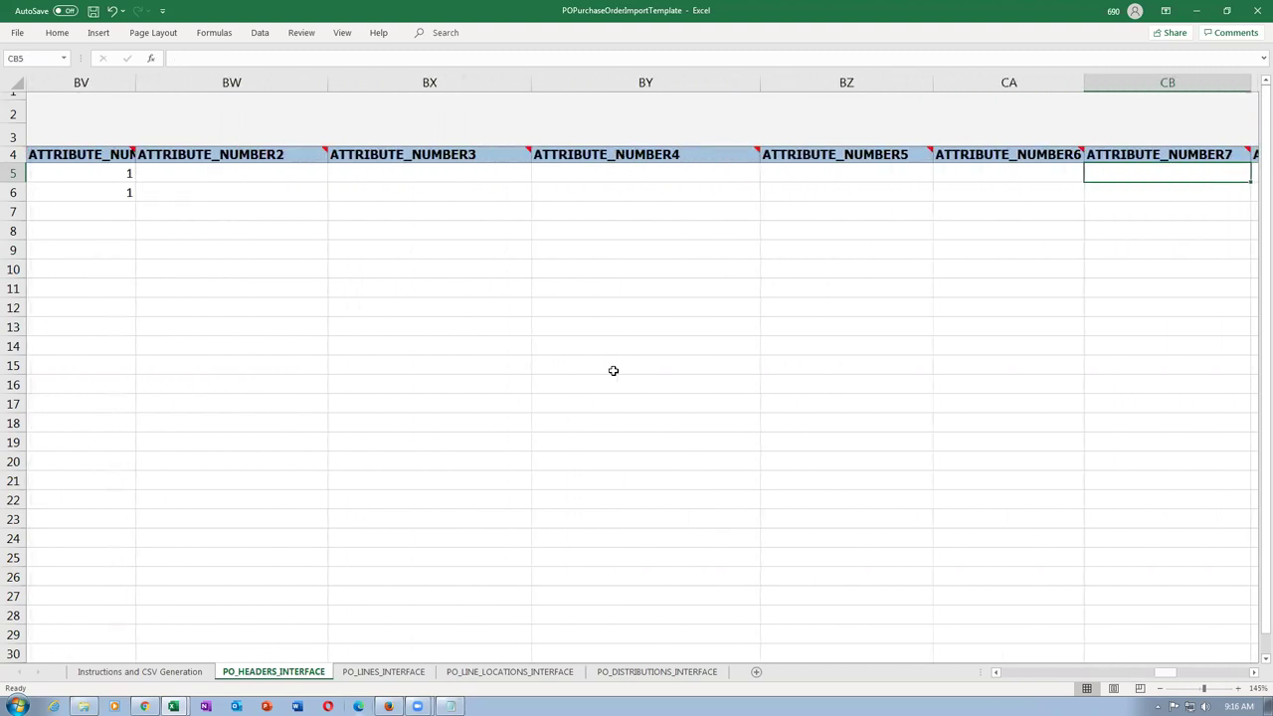
pyautogui.press('Tab')
pyautogui.press('Tab')
pyautogui.press('Tab')
pyautogui.press('Left')
pyautogui.press('Left')
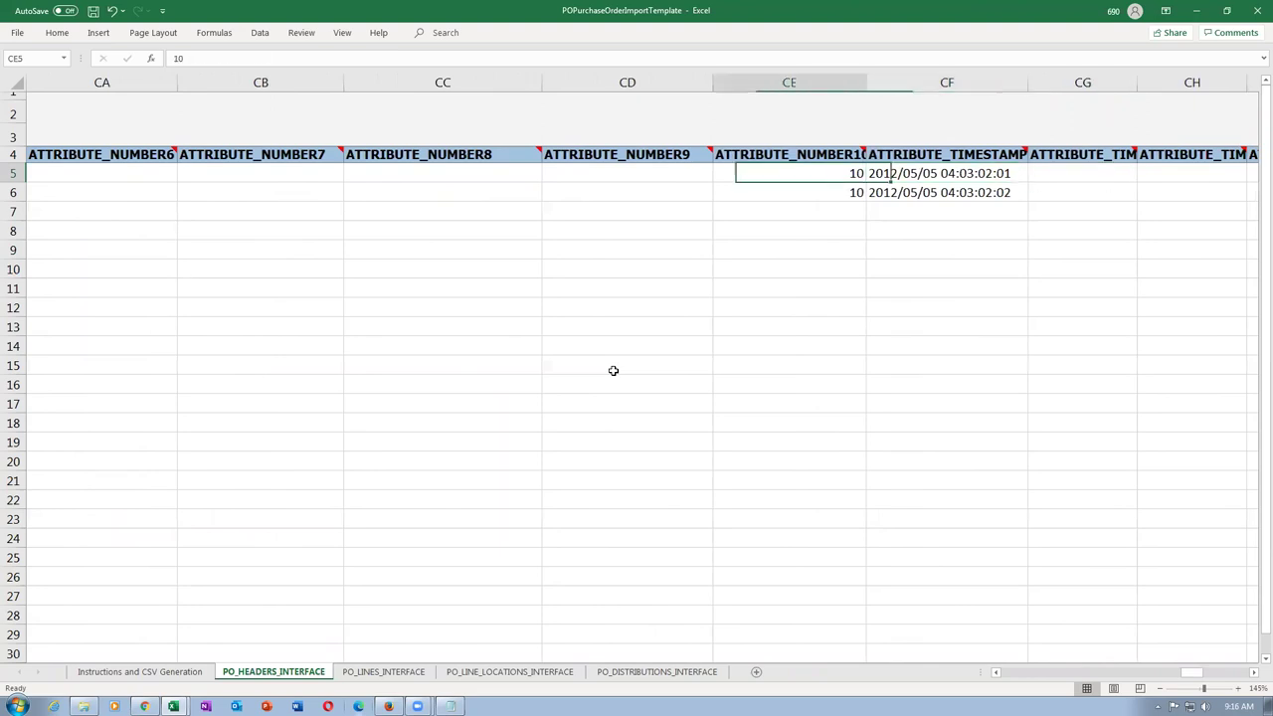
pyautogui.press('Delete')
pyautogui.press('Right')
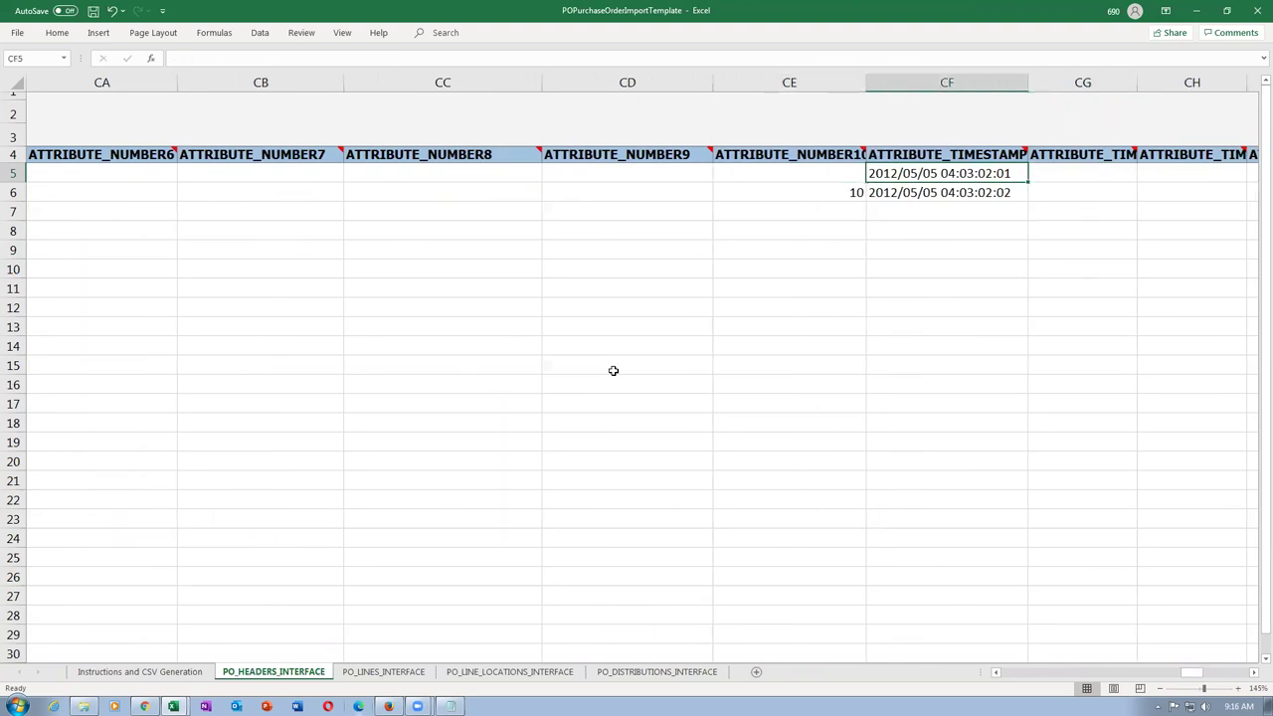
pyautogui.press('Delete')
pyautogui.press('Right')
pyautogui.press('Right')
pyautogui.press('Right')
pyautogui.press('Right')
pyautogui.press('Right')
pyautogui.press('Right')
pyautogui.press('Right')
pyautogui.press('Right')
pyautogui.press('Right')
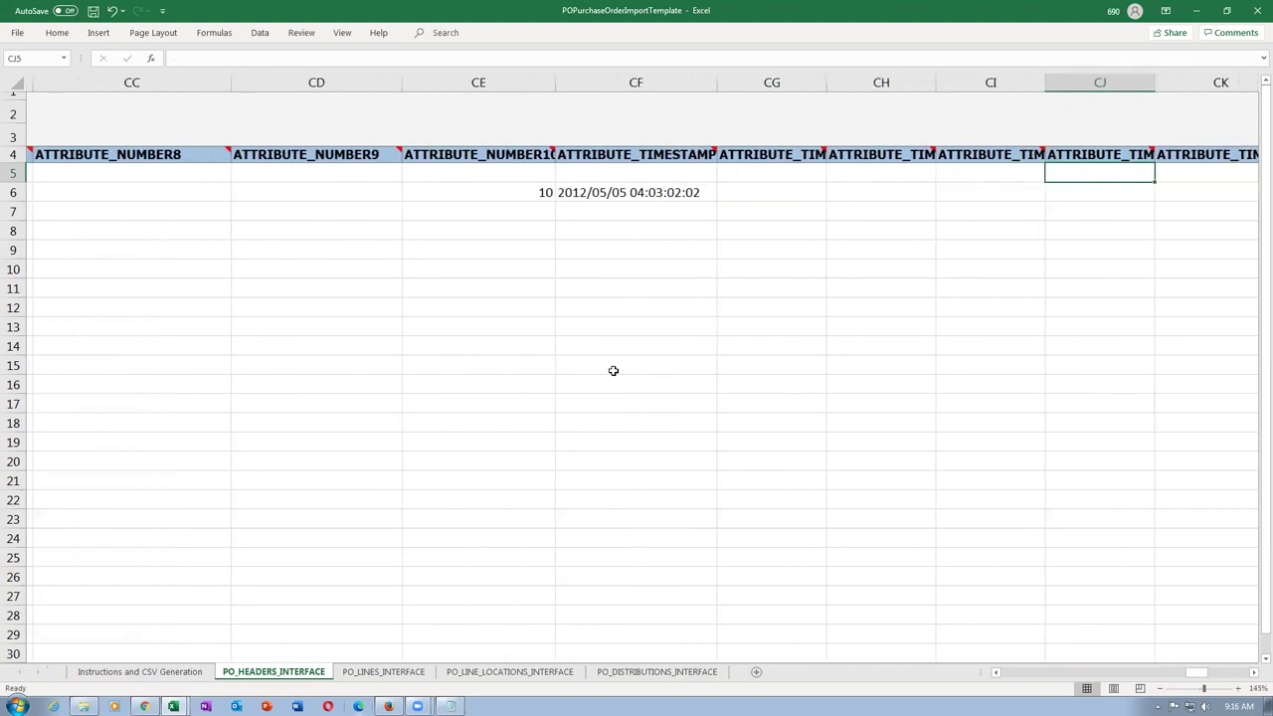
pyautogui.press('Right')
pyautogui.press('Right')
pyautogui.press('Right')
pyautogui.press('Right')
pyautogui.press('Right')
pyautogui.press('Right')
pyautogui.press('Right')
pyautogui.press('Right')
pyautogui.press('Right')
pyautogui.press('Right')
pyautogui.press('Right')
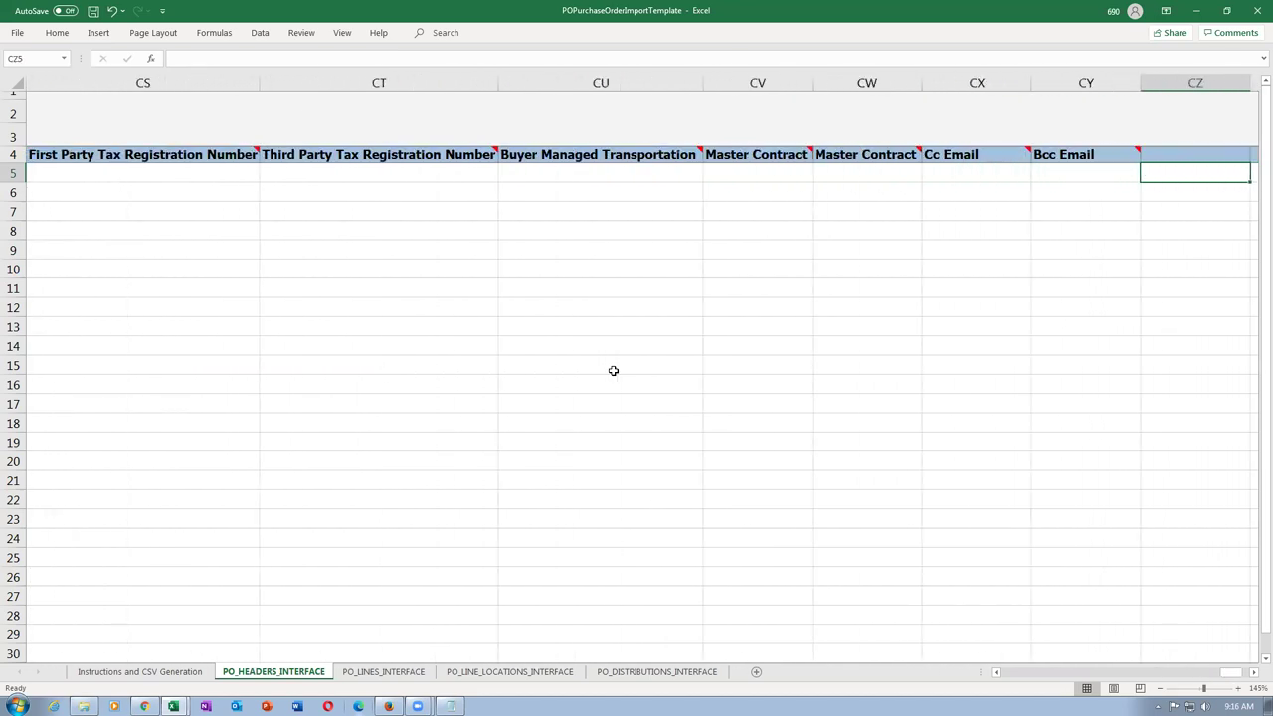
pyautogui.press('Right')
pyautogui.press('Right')
pyautogui.press('Right')
pyautogui.press('Right')
pyautogui.press('Right')
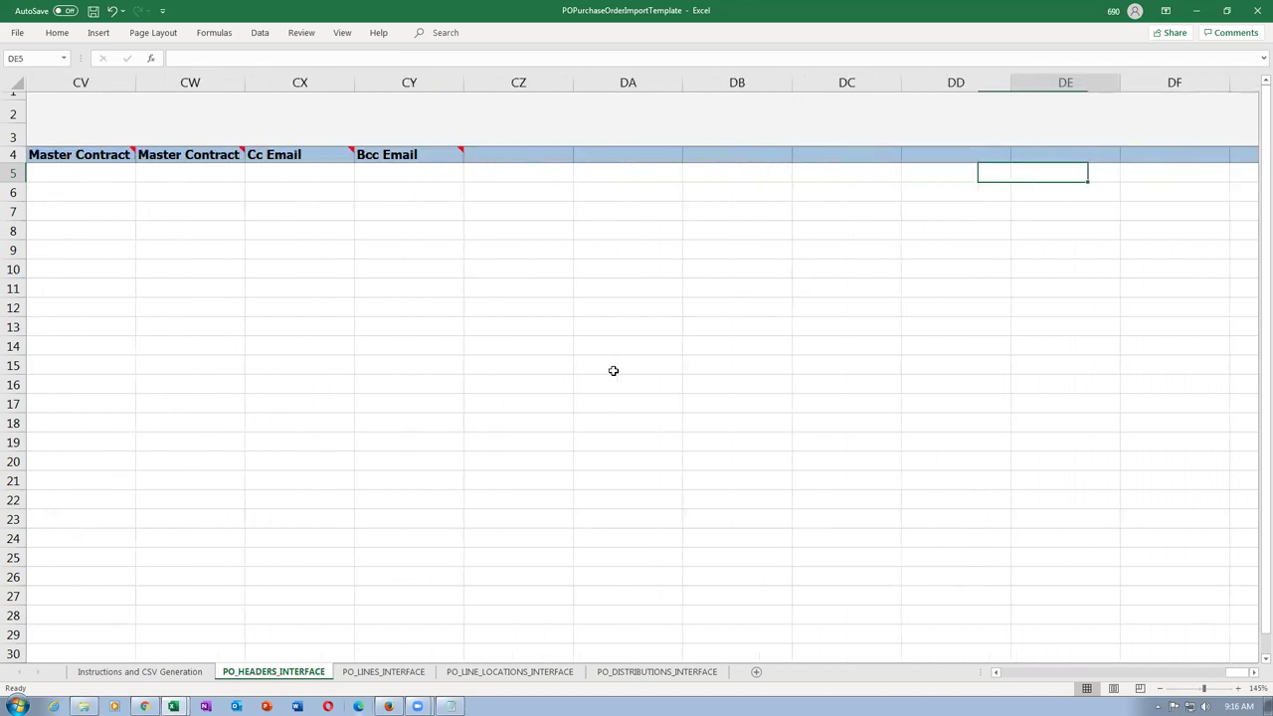
pyautogui.press('Home')
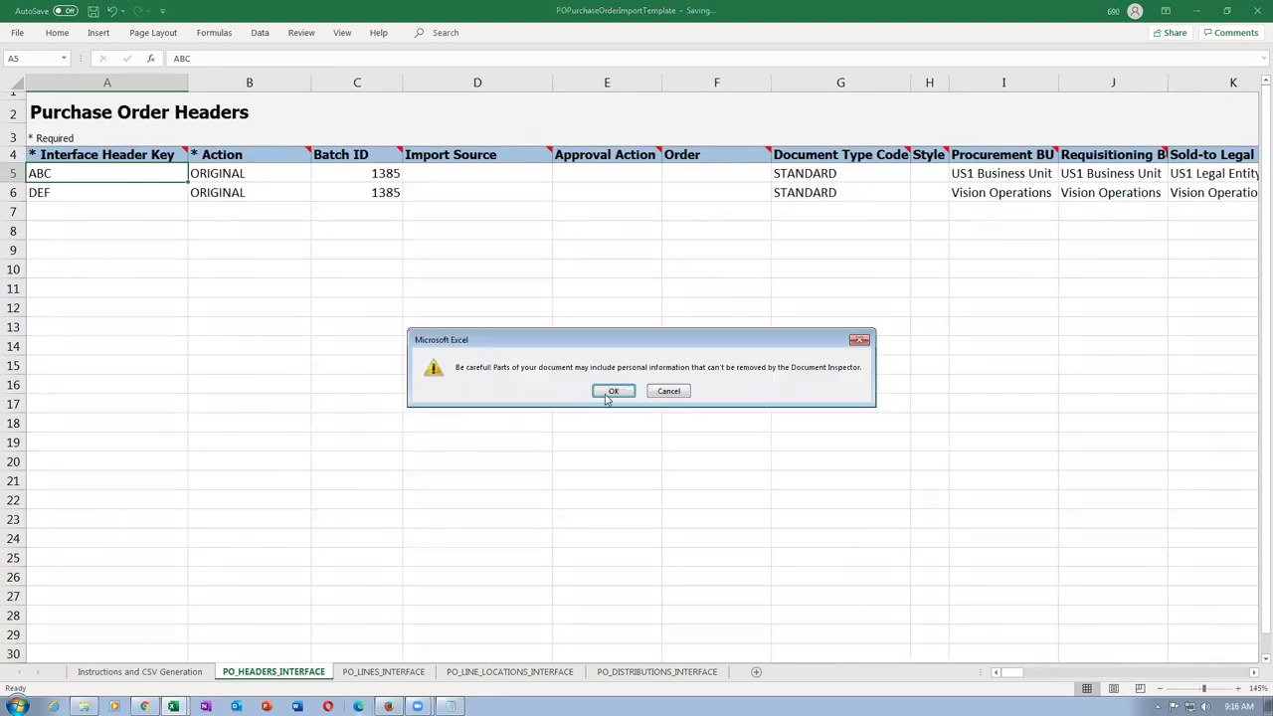
# Clear the DEF header in row 6 and save the workbook, accepting the personal-information warning.
pyautogui.click(610, 391)
pyautogui.click(12, 192)
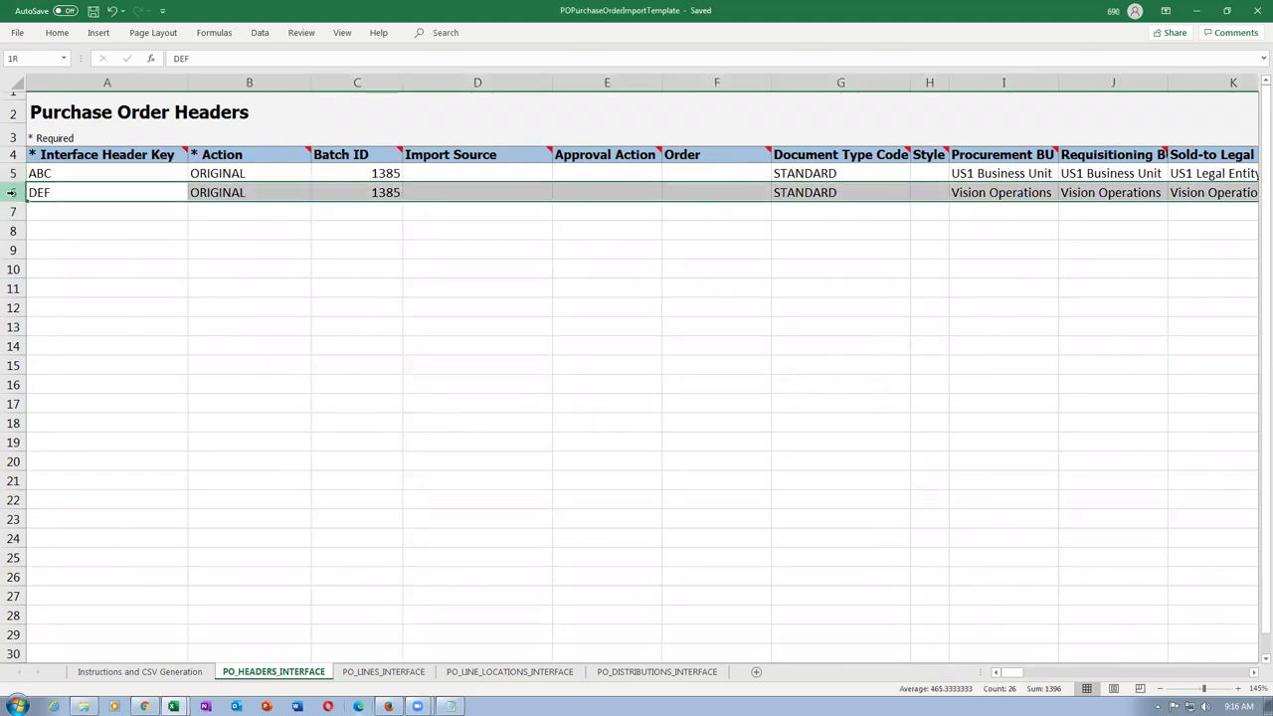
pyautogui.press('Delete')
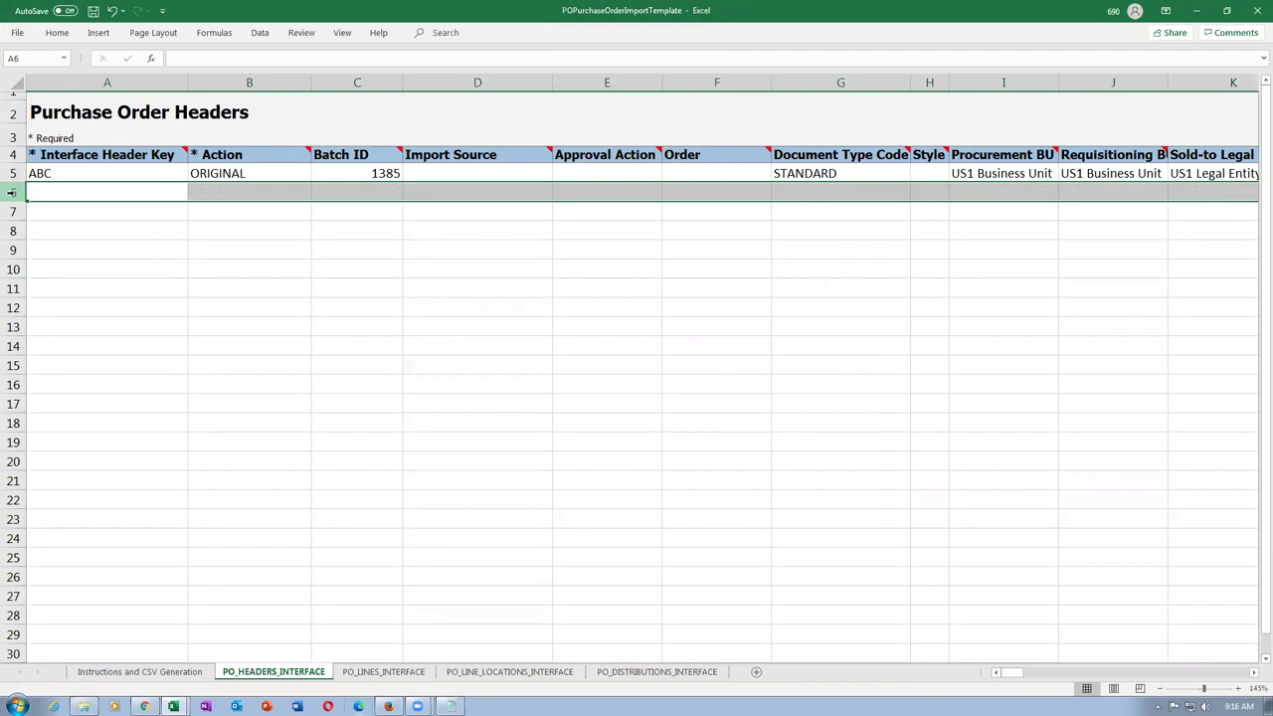
pyautogui.hotkey('ctrl', 's')
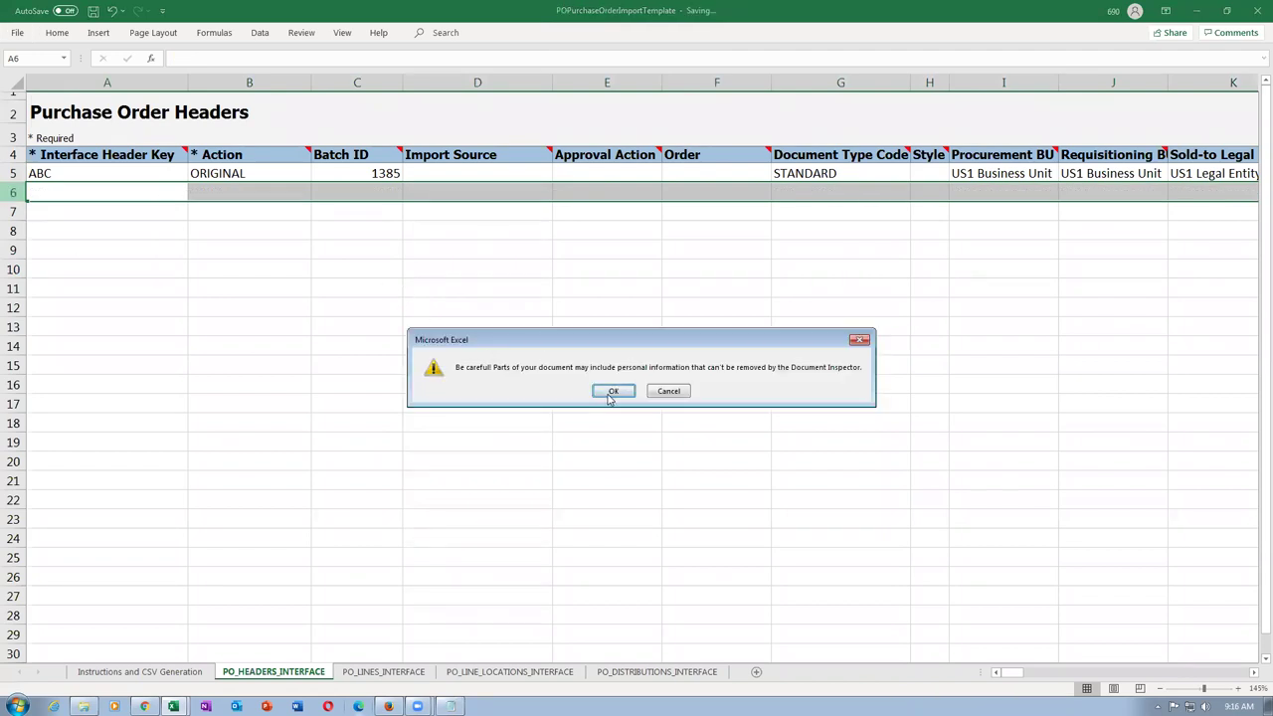
pyautogui.click(613, 391)
pyautogui.click(128, 295)
pyautogui.click(74, 172)
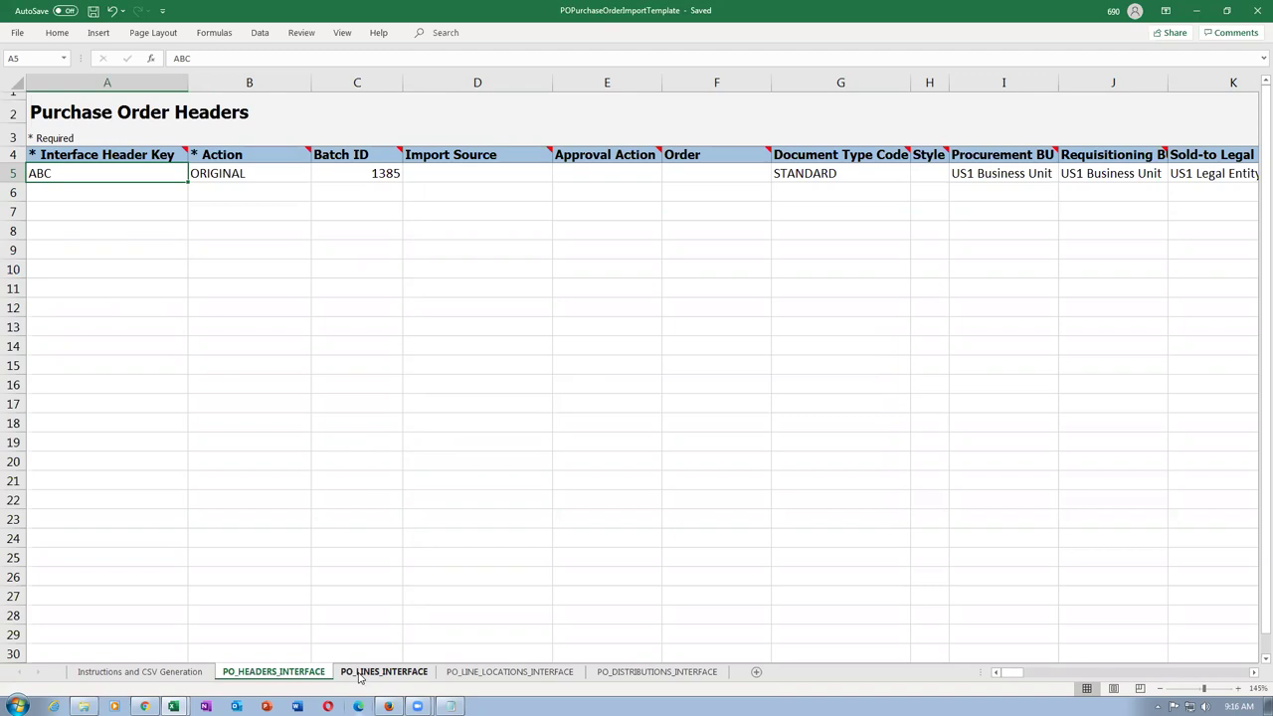
# On PO_LINES_INTERFACE, confirm line ABC1 belongs to header ABC and review its ADD action and INV-110 item.
pyautogui.click(361, 673)
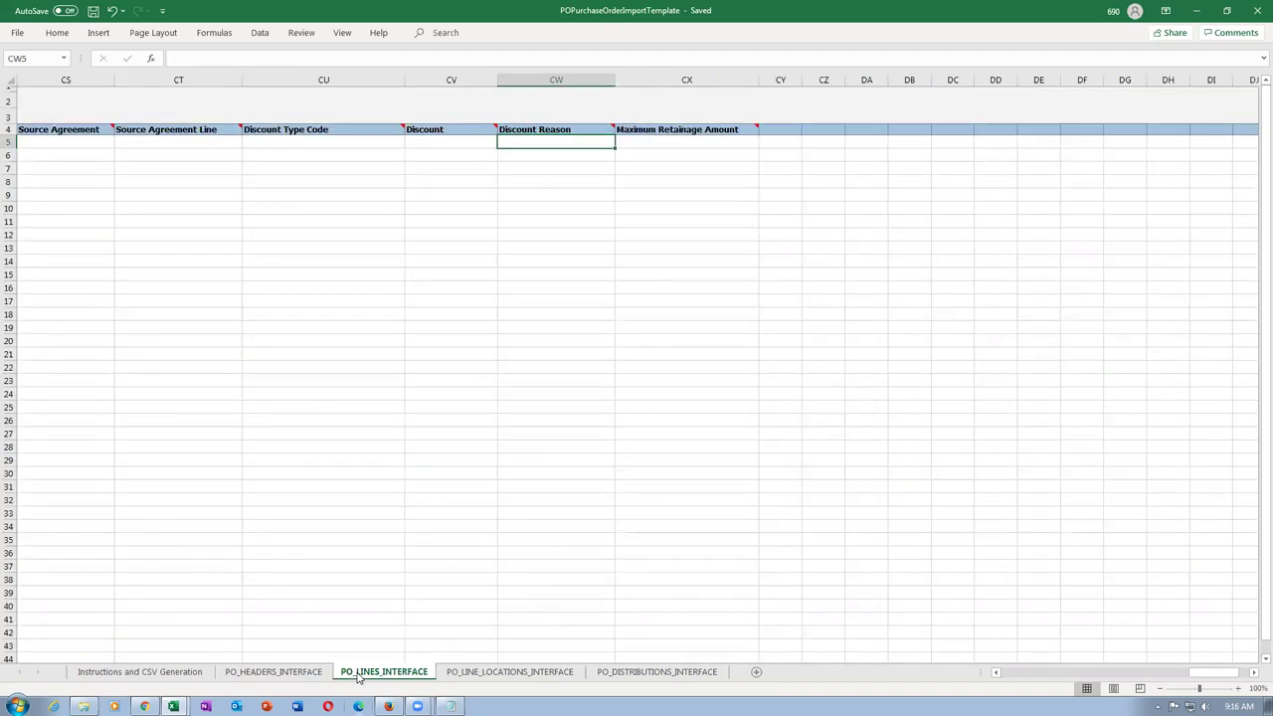
pyautogui.hotkey('ctrl', 'Home')
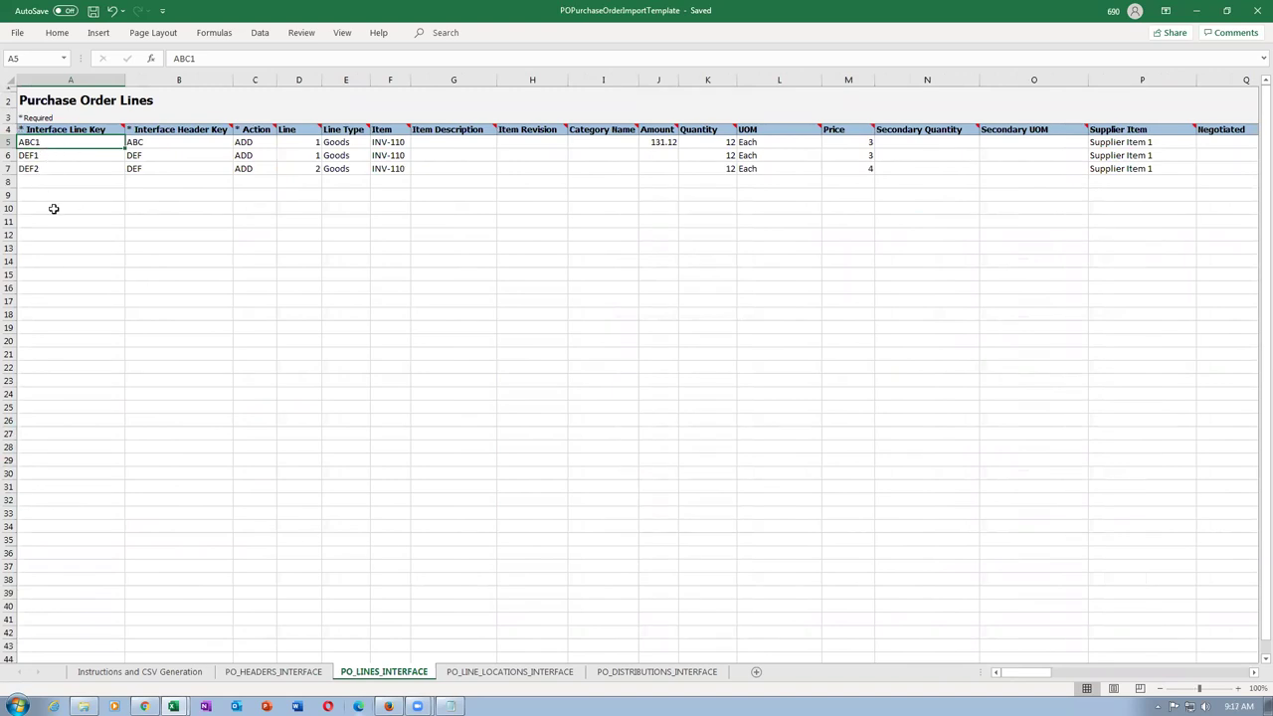
pyautogui.scroll(3, 90, 290)
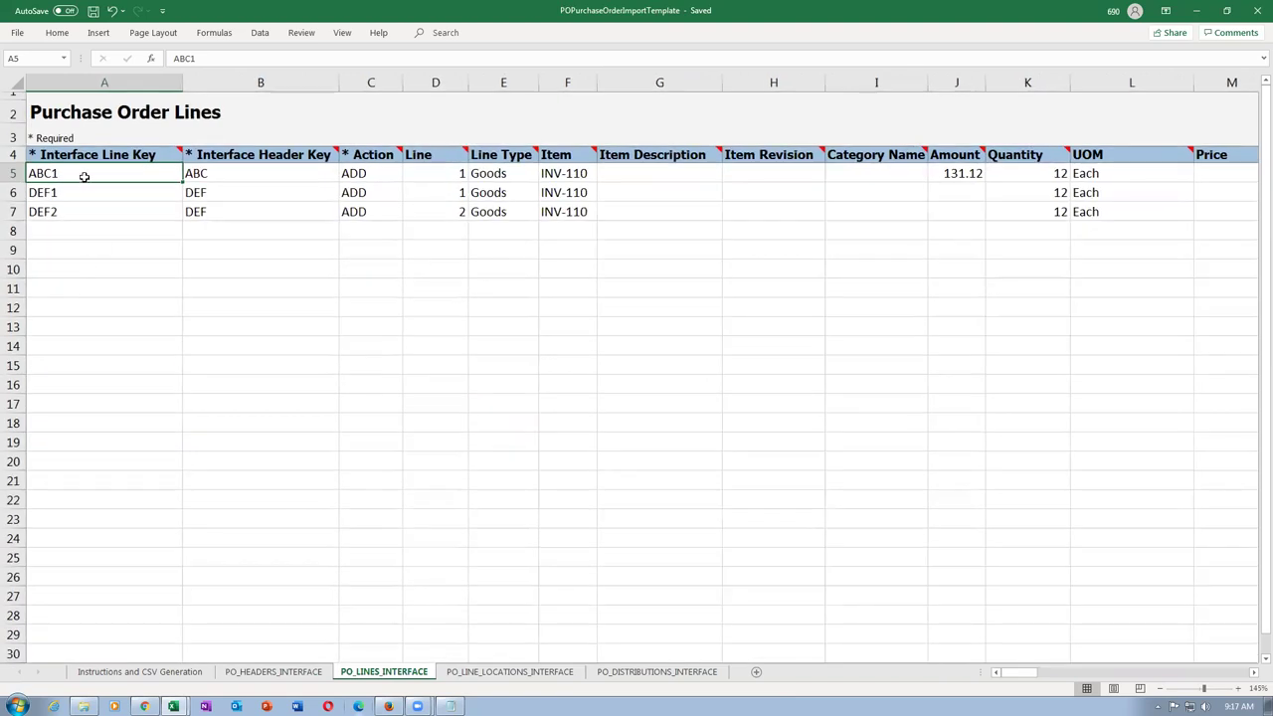
pyautogui.click(227, 174)
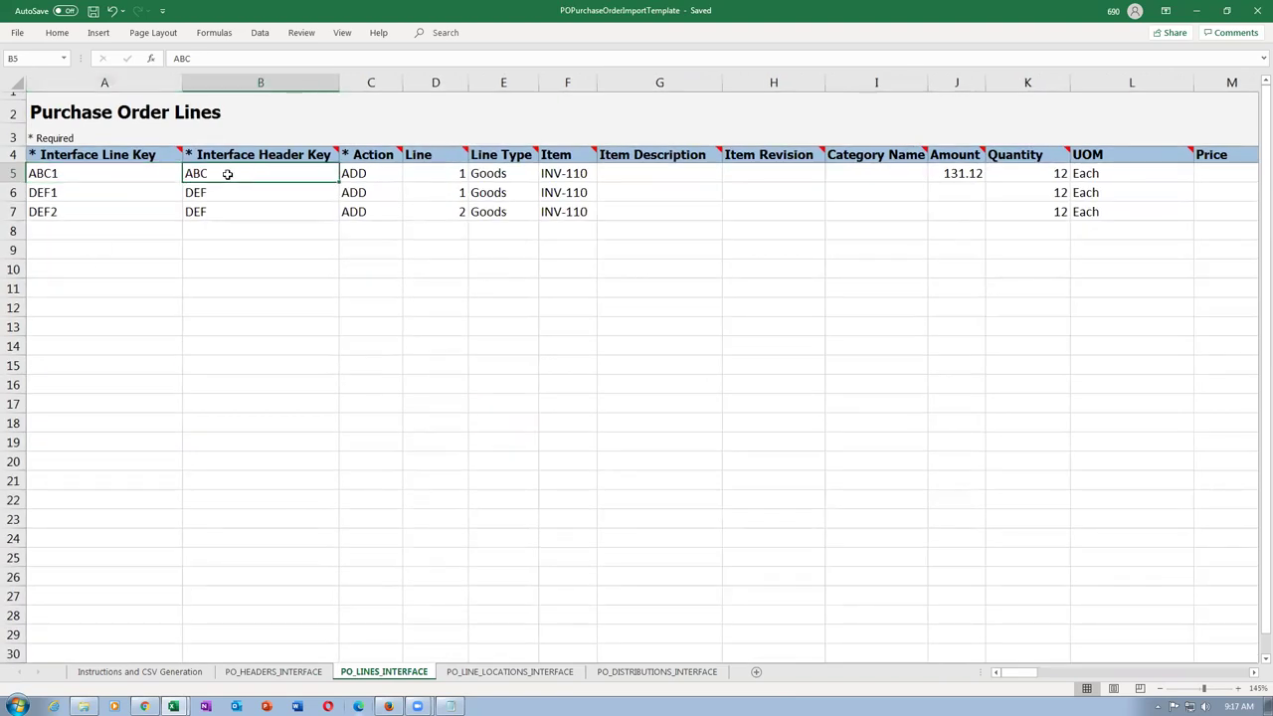
pyautogui.click(274, 673)
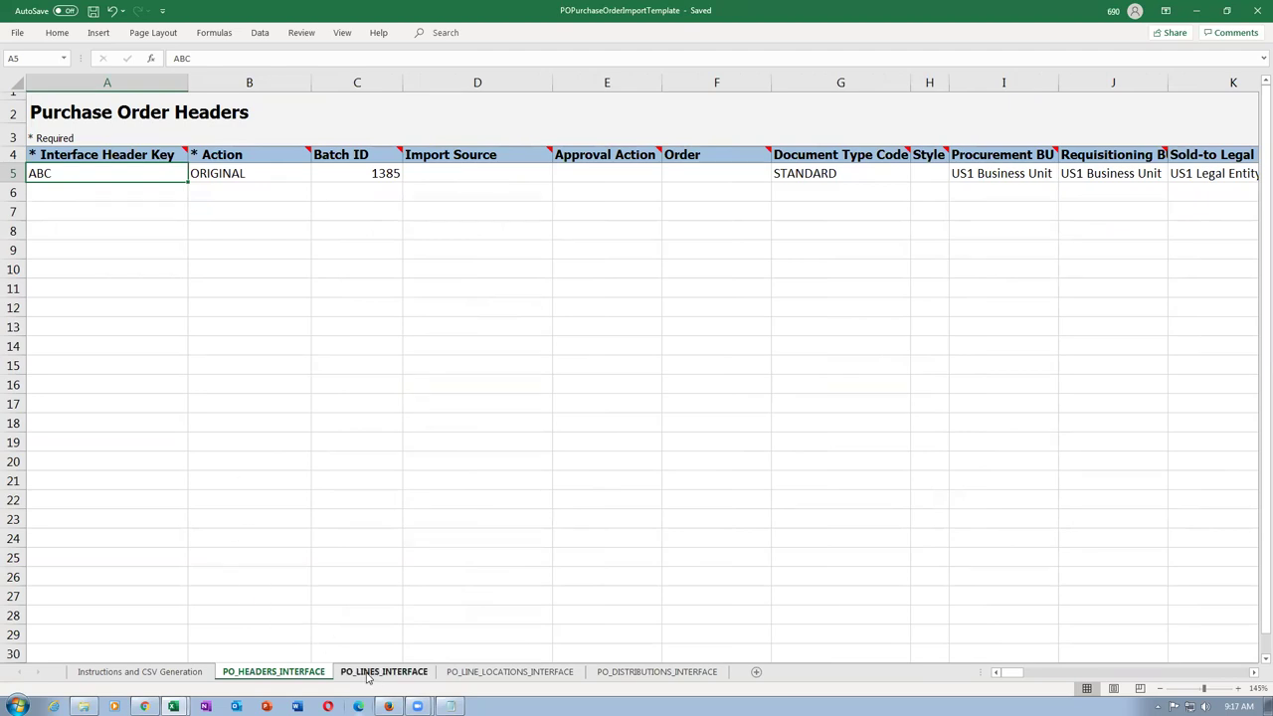
pyautogui.click(367, 674)
pyautogui.click(82, 172)
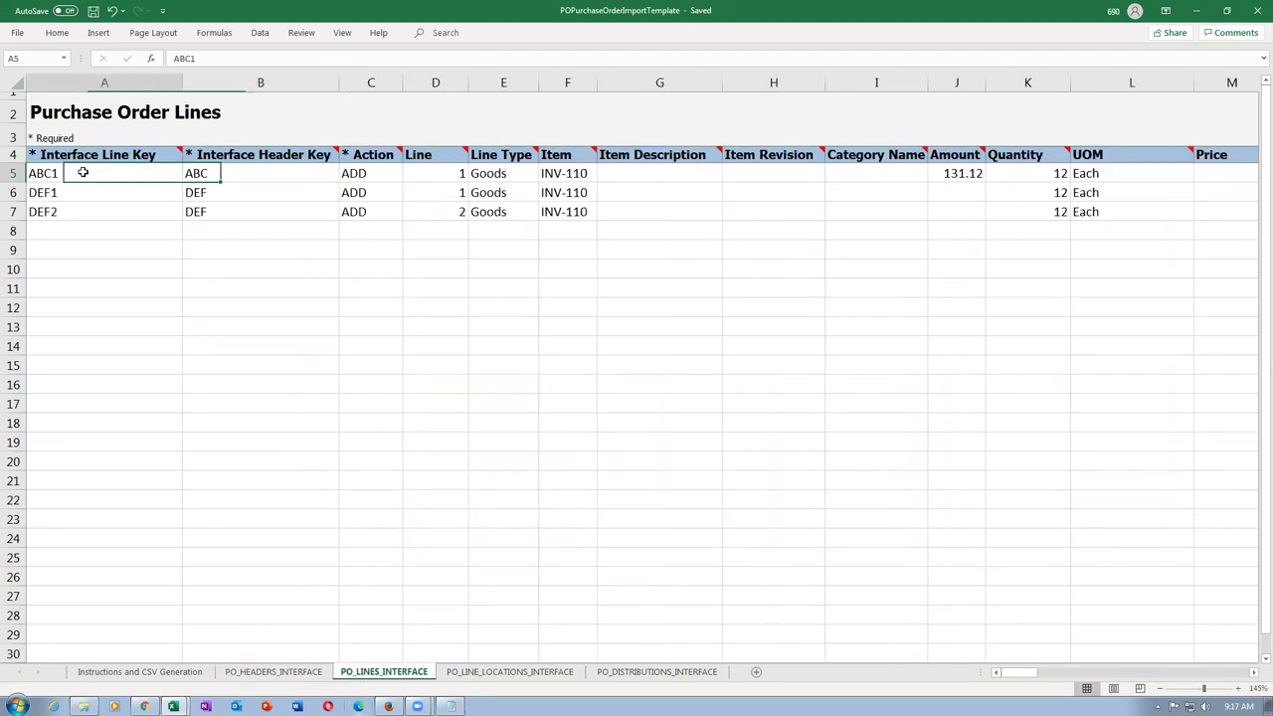
pyautogui.click(365, 176)
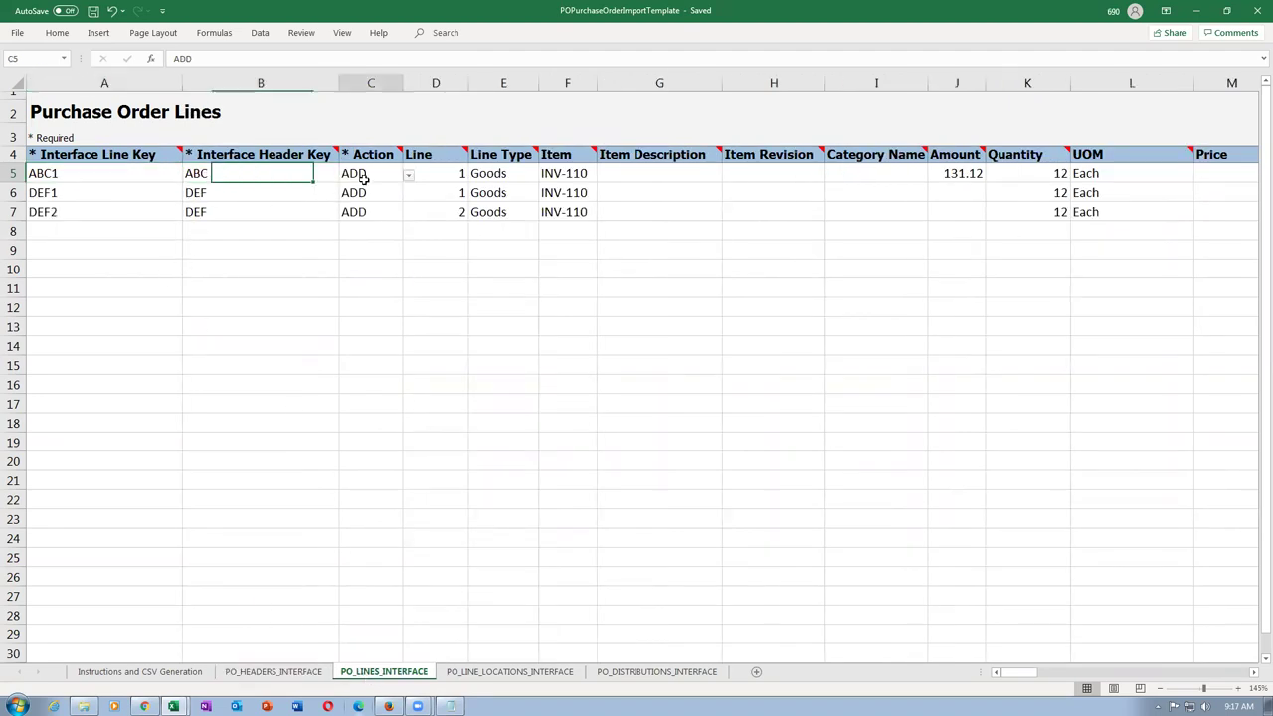
pyautogui.click(500, 176)
# Set line ABC1's item to t01_layer_test, clear the 131.12 amount, and enter quantity 100.
pyautogui.click(572, 176)
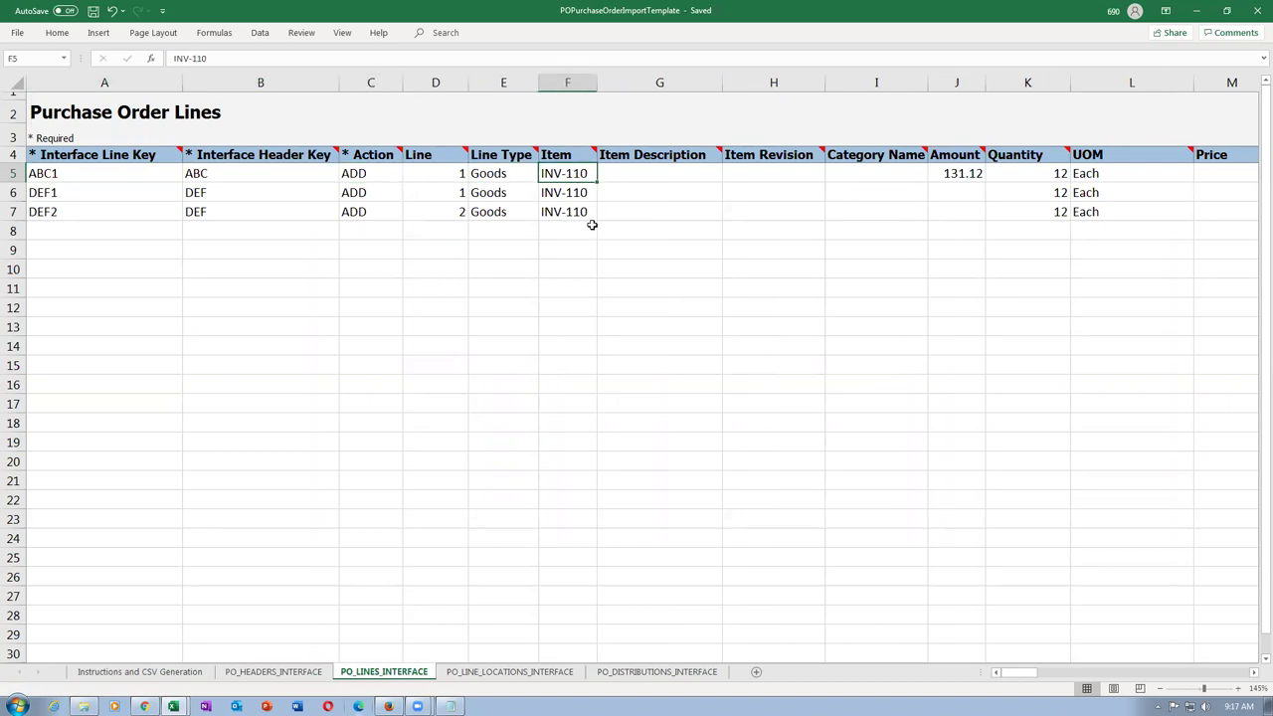
pyautogui.write('t01_layer_test')
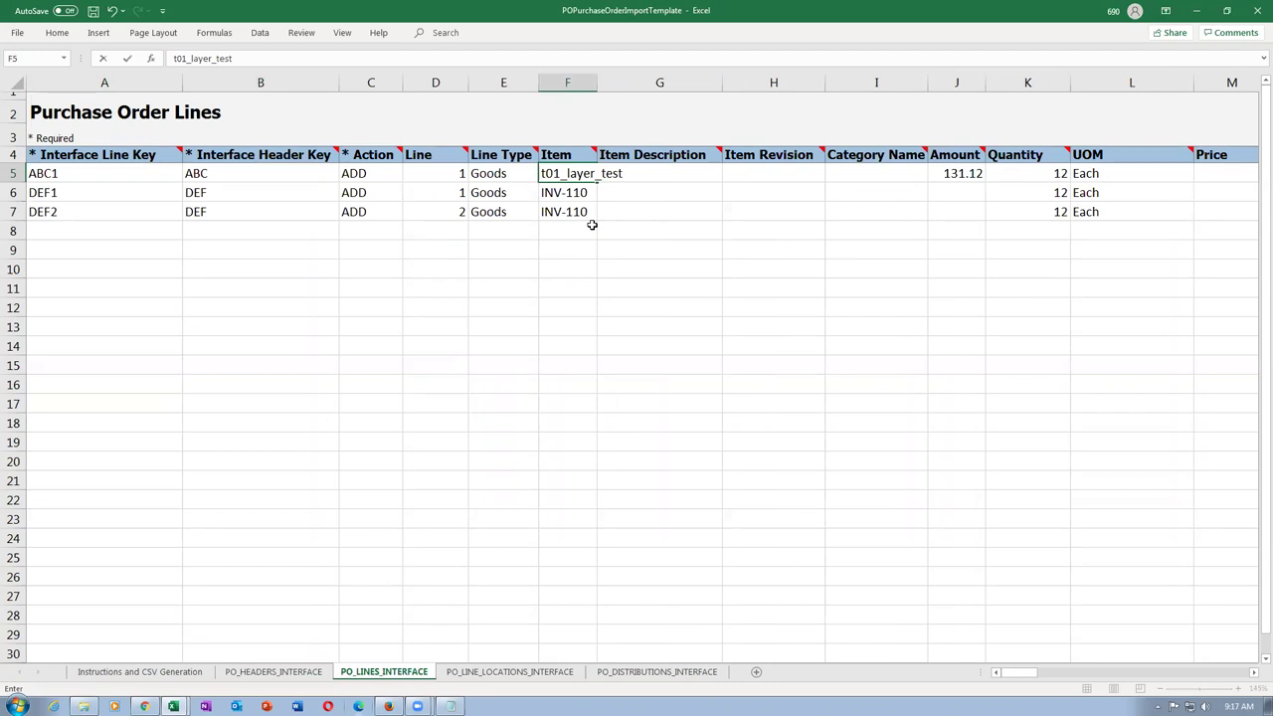
pyautogui.press('Tab')
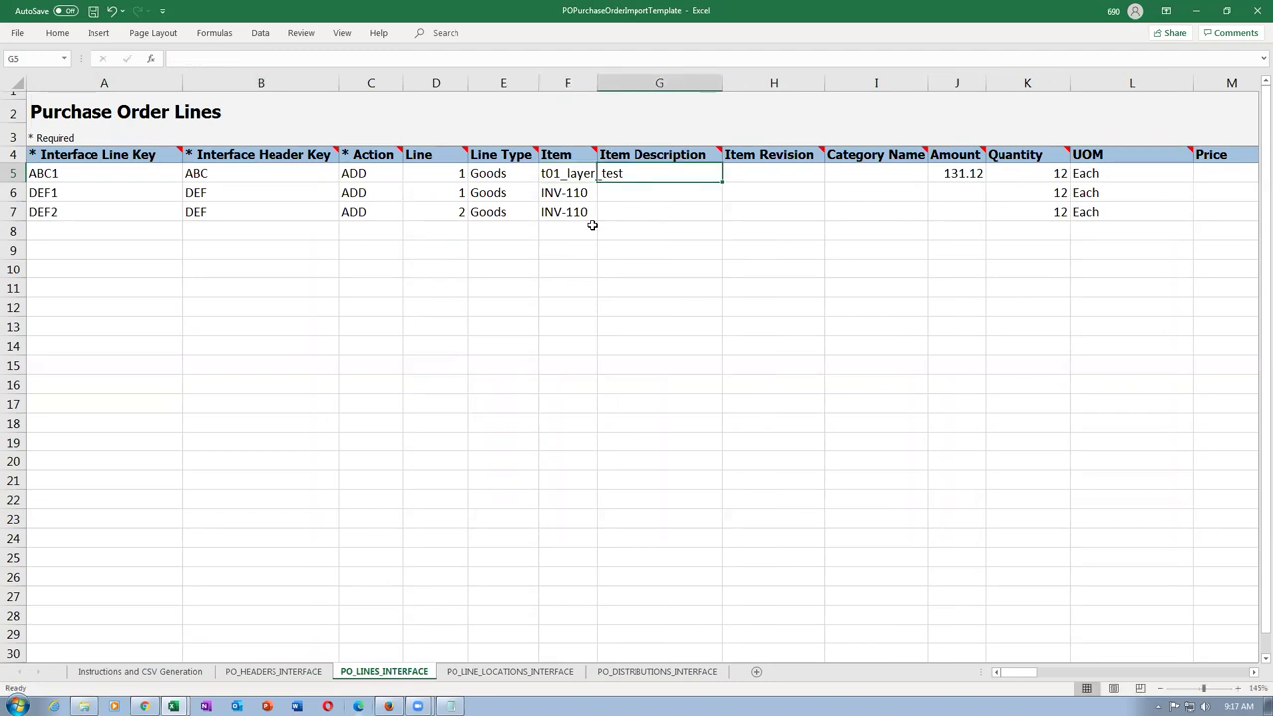
pyautogui.press('Tab')
pyautogui.press('Tab')
pyautogui.press('Tab')
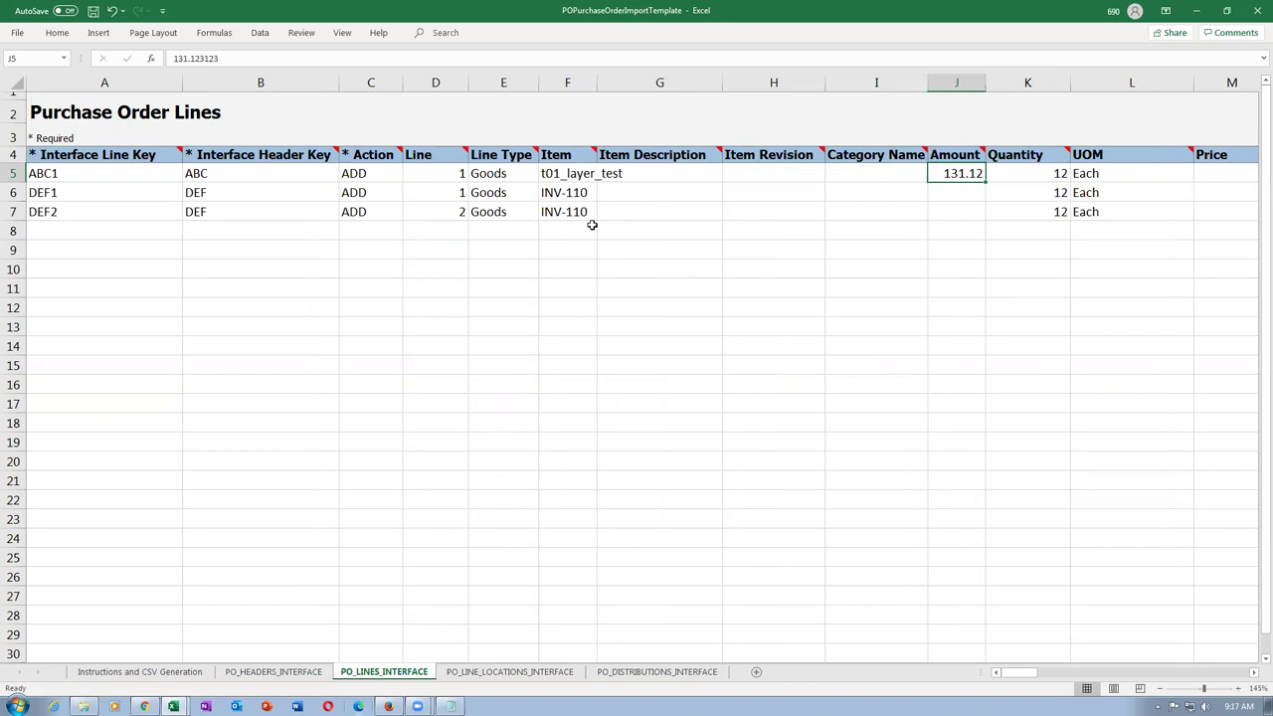
pyautogui.press('Delete')
pyautogui.press('Tab')
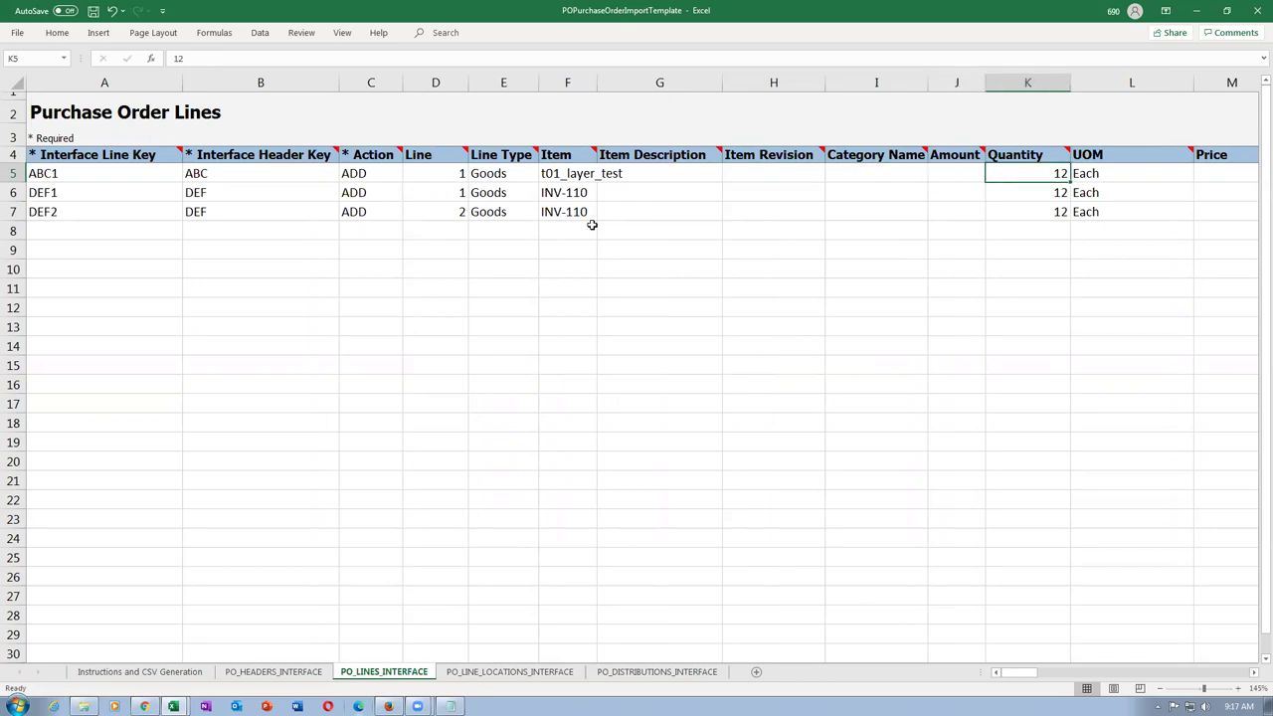
pyautogui.write('100')
pyautogui.press('Tab')
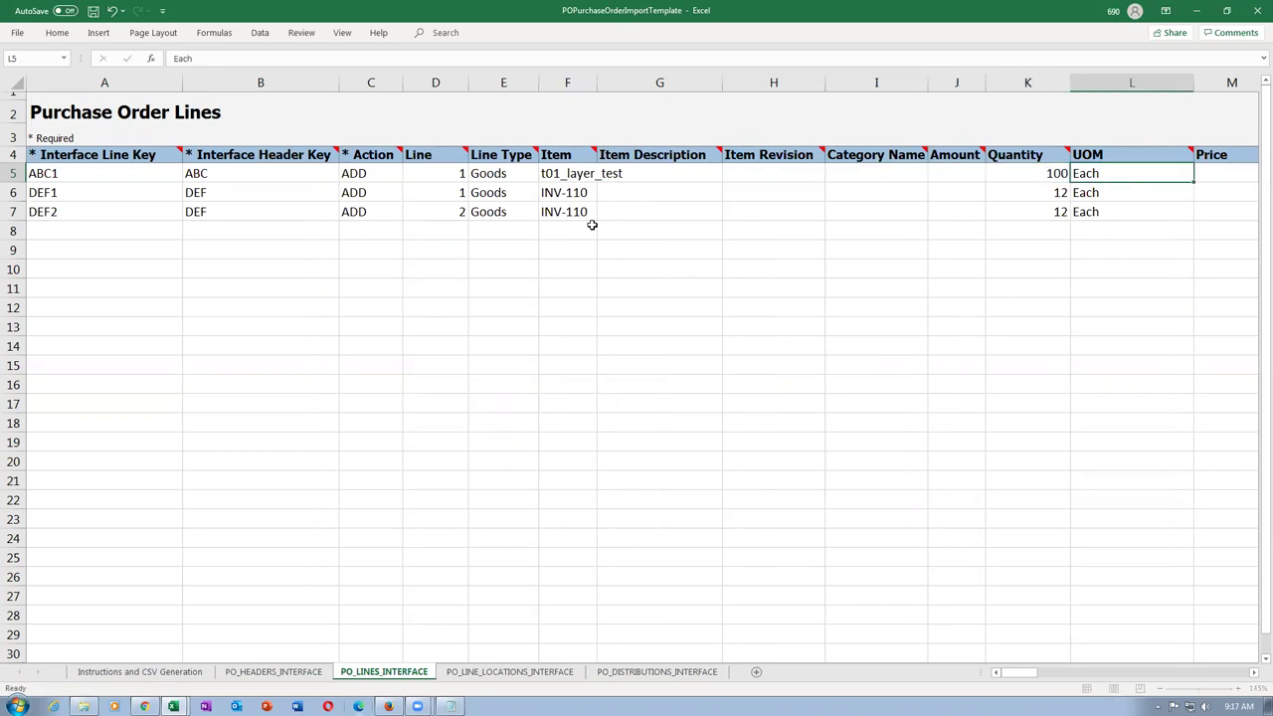
pyautogui.press('Left')
pyautogui.press('Left')
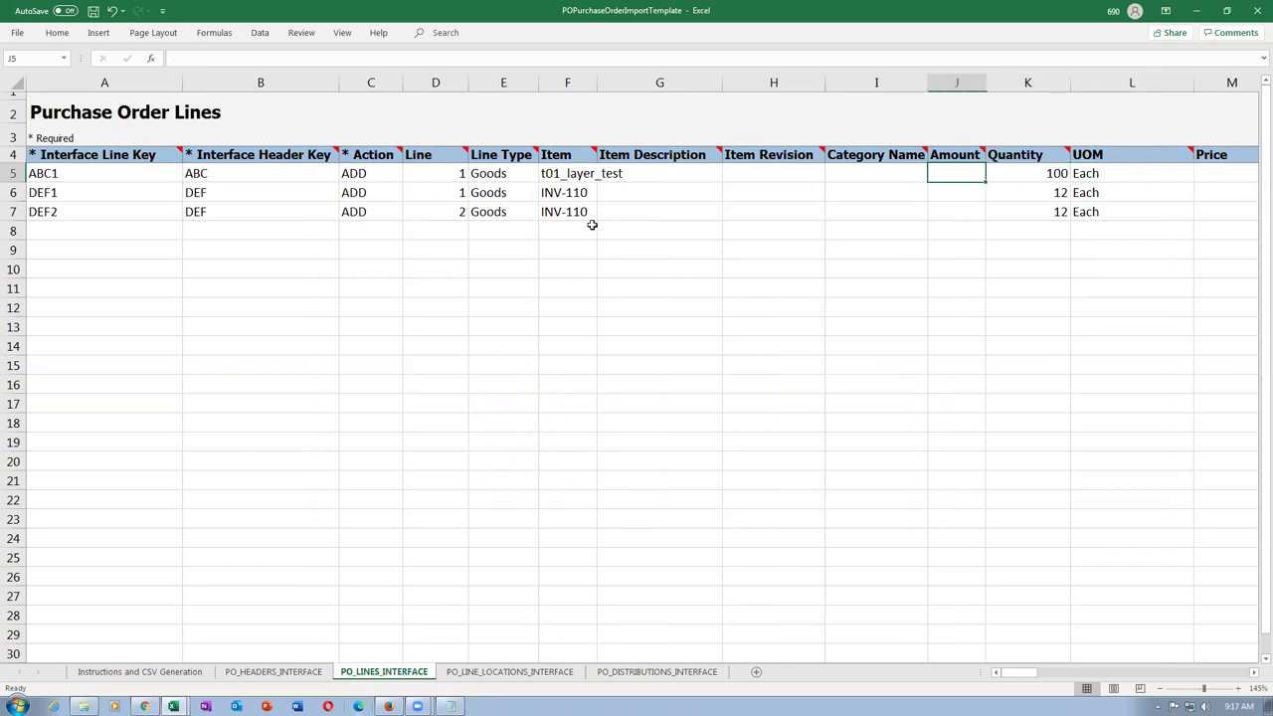
pyautogui.press('Right')
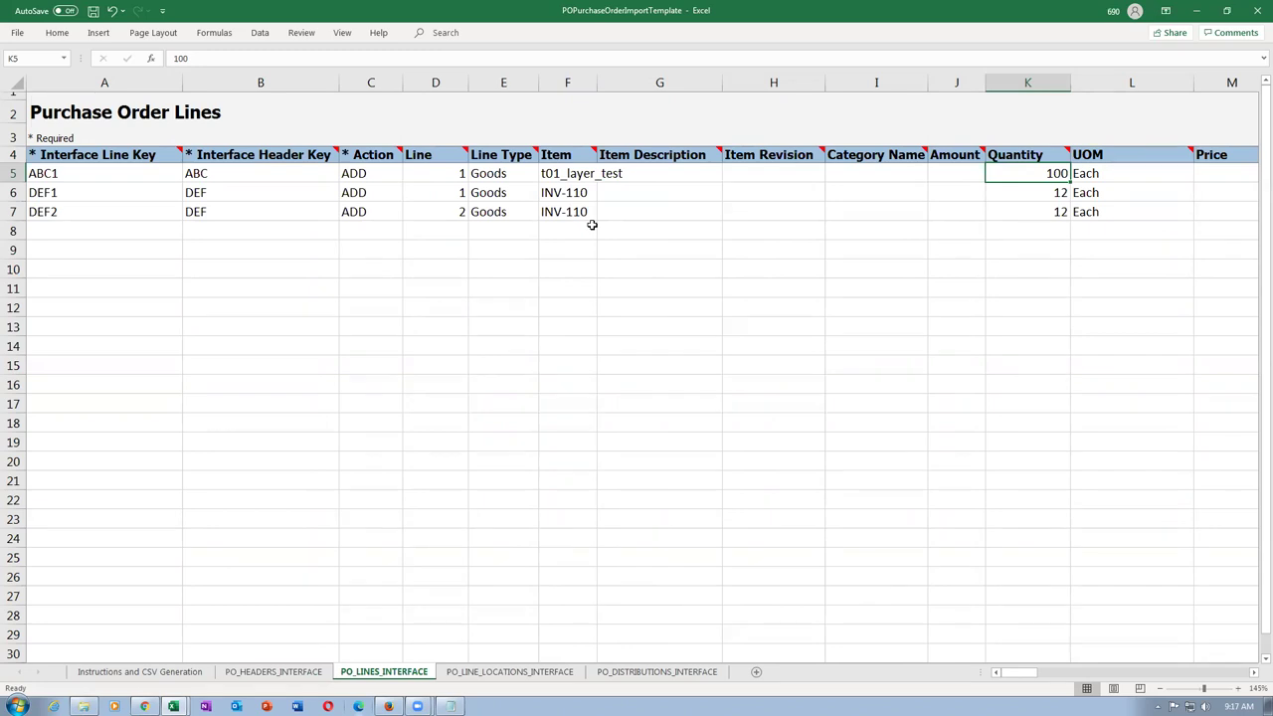
pyautogui.press('Left')
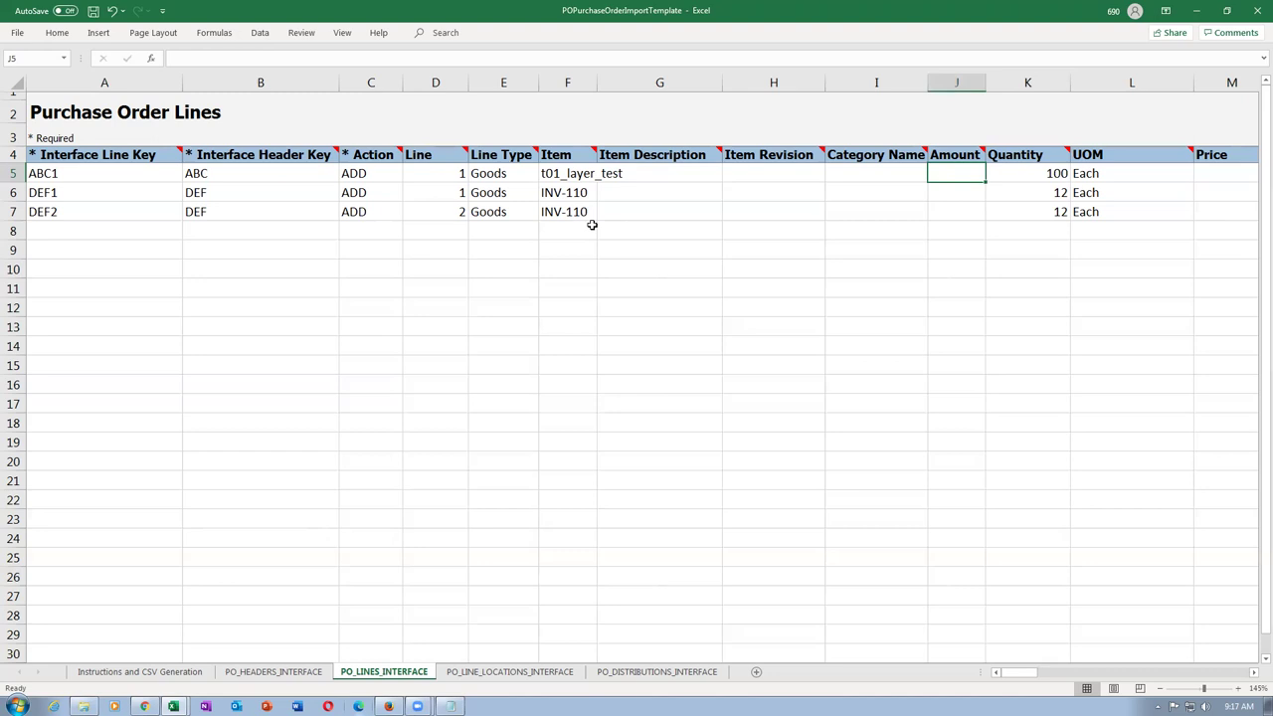
pyautogui.press('Right')
pyautogui.press('Right')
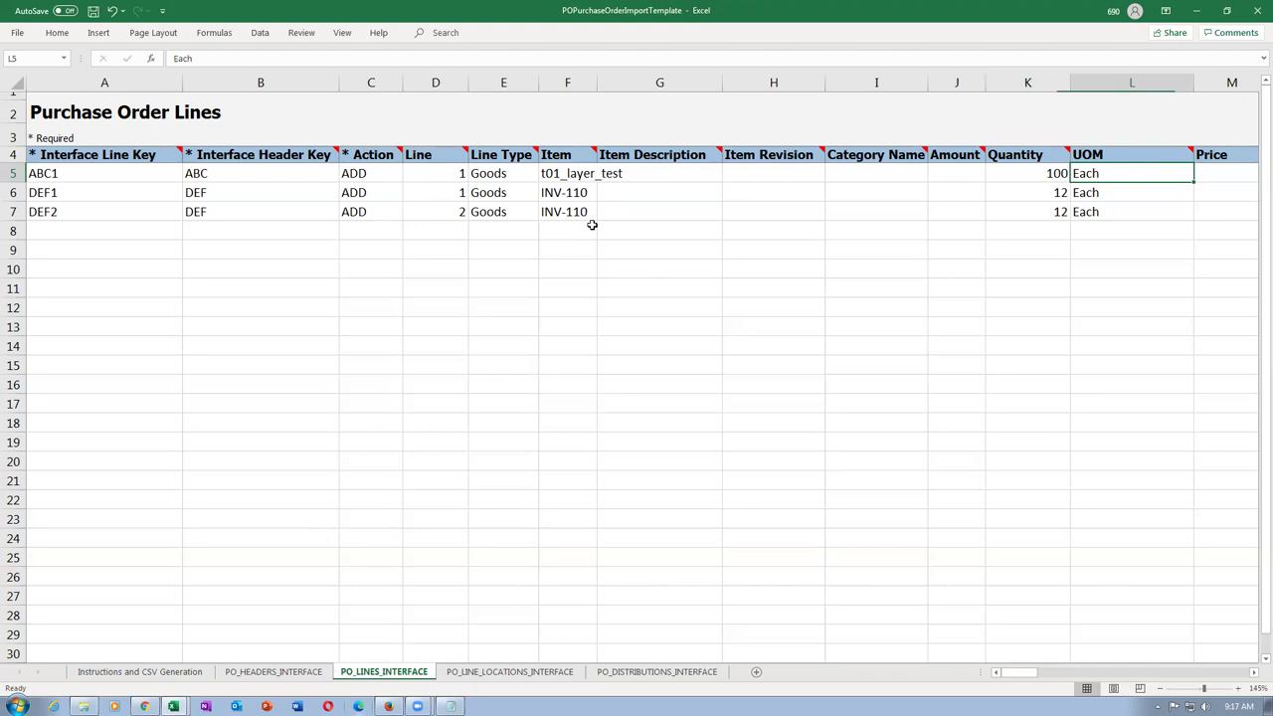
pyautogui.hotkey('alt', 'Tab')
# Scroll the Oracle order down to its Lines table to check quantity, UOM and price.
pyautogui.scroll(-5, 503, 563)
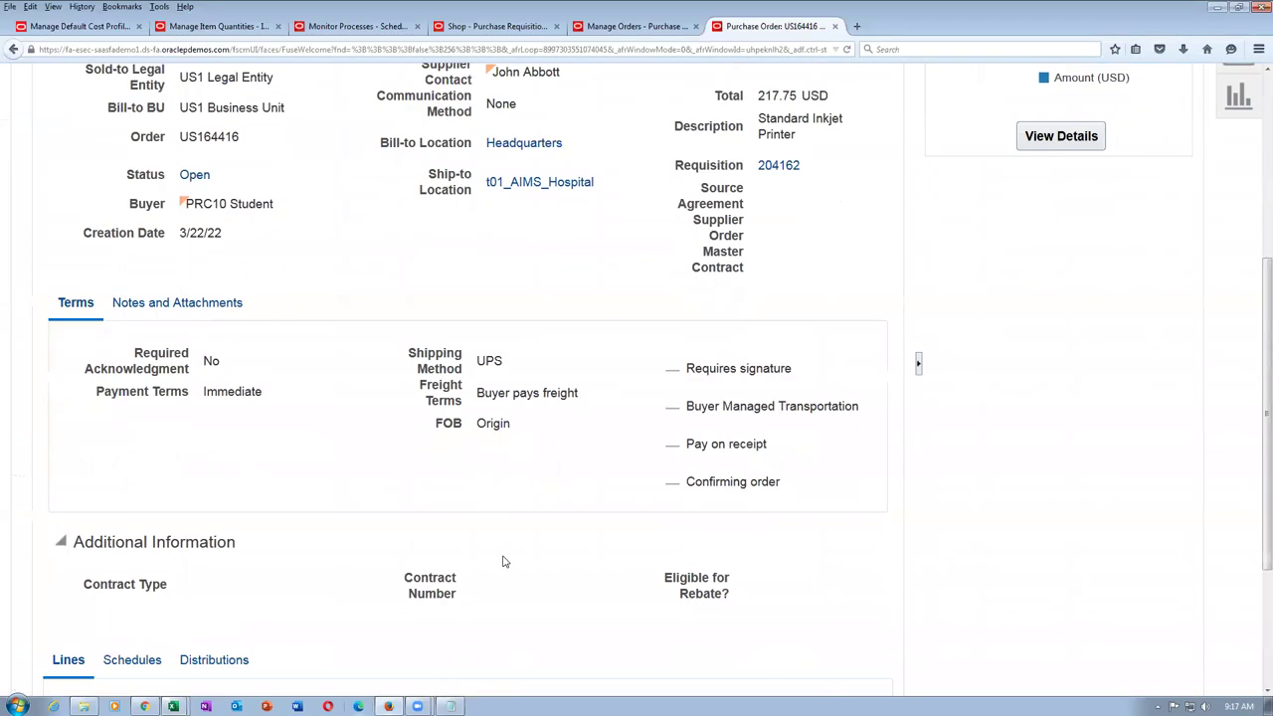
pyautogui.scroll(-3, 503, 562)
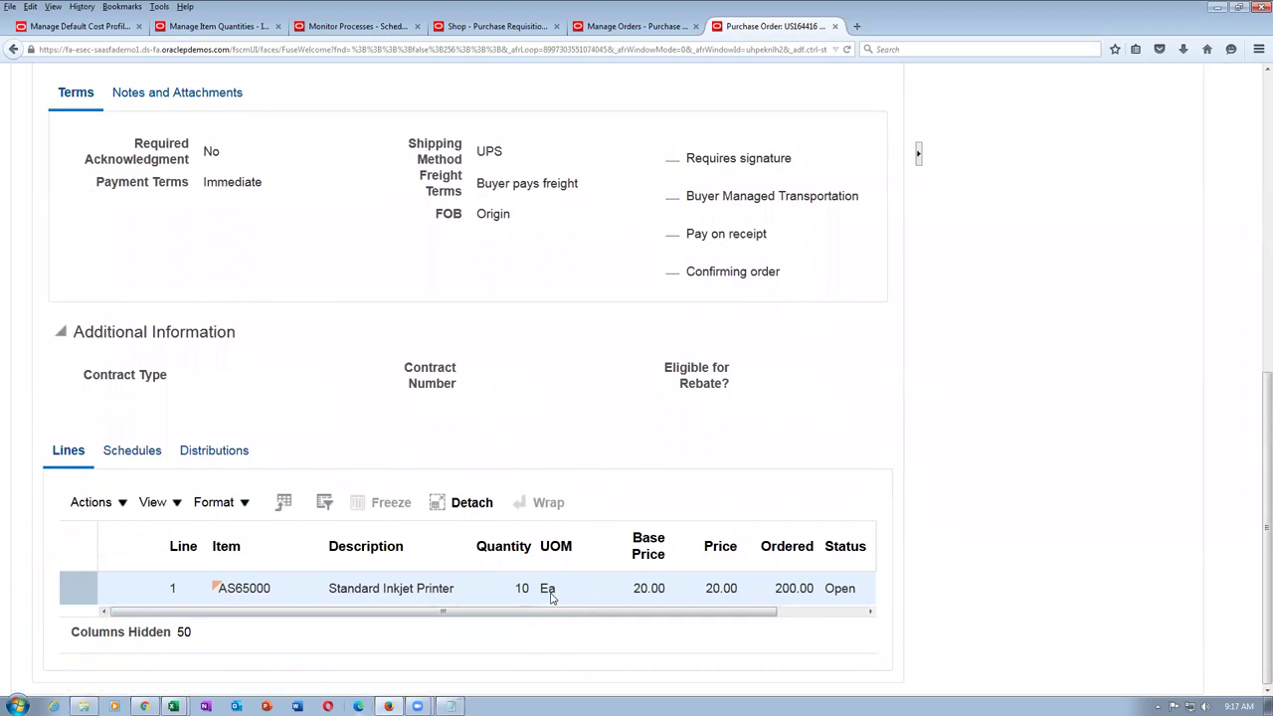
pyautogui.hotkey('alt', 'Tab')
pyautogui.press('Right')
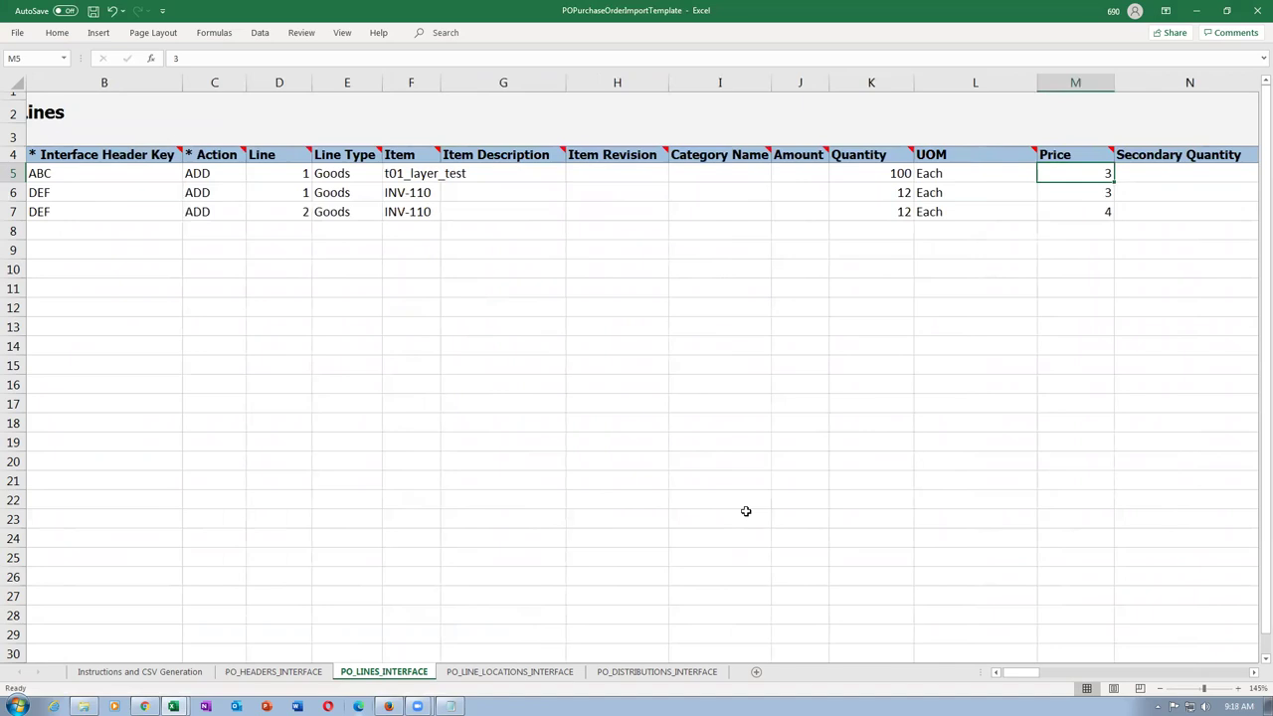
# Enter 2 as line ABC1's price in M5, replacing the sample 3.
pyautogui.write('2')
pyautogui.press('Right')
pyautogui.press('Left')
pyautogui.press('Left')
pyautogui.press('Left')
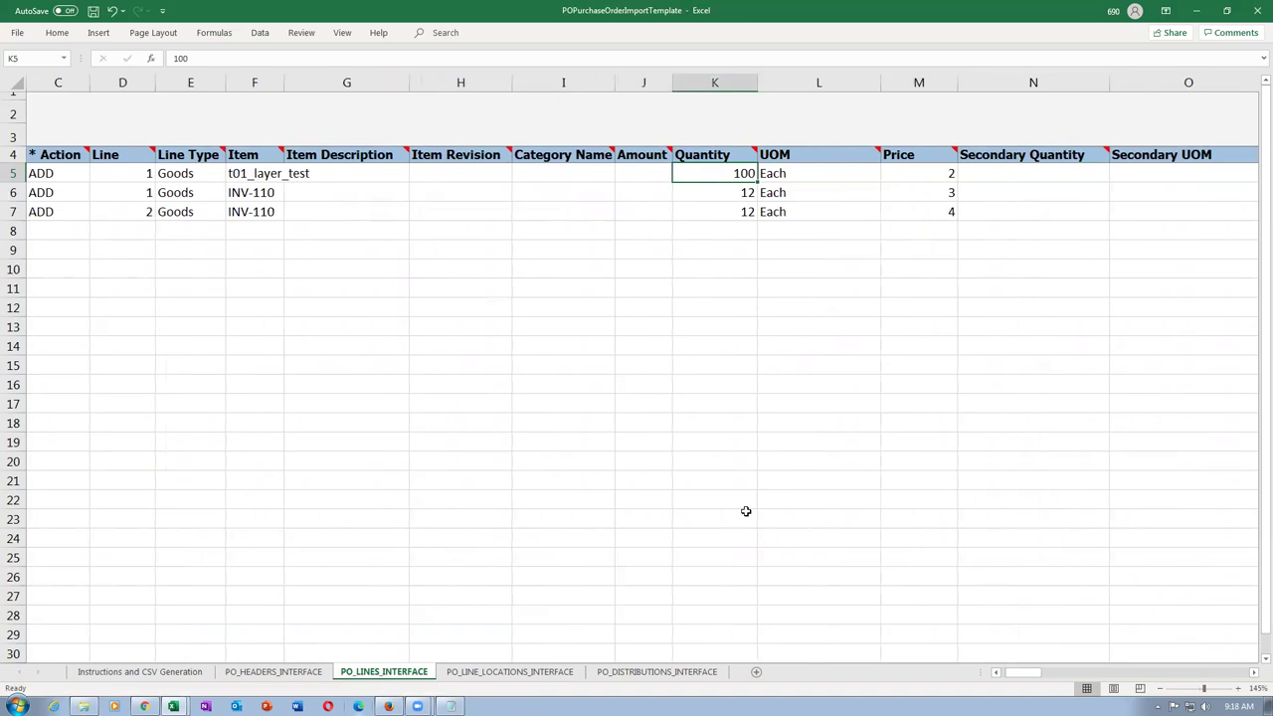
pyautogui.press('Left')
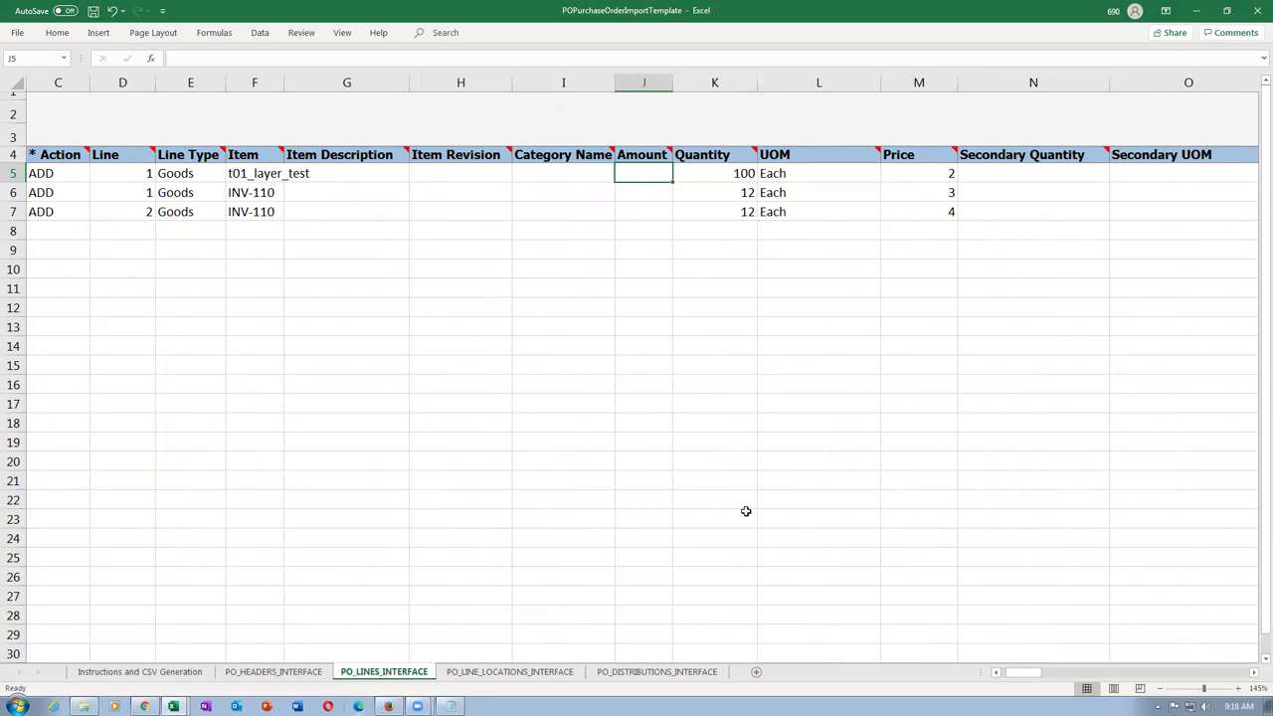
pyautogui.press('Right')
pyautogui.press('Right')
pyautogui.press('Right')
pyautogui.press('Right')
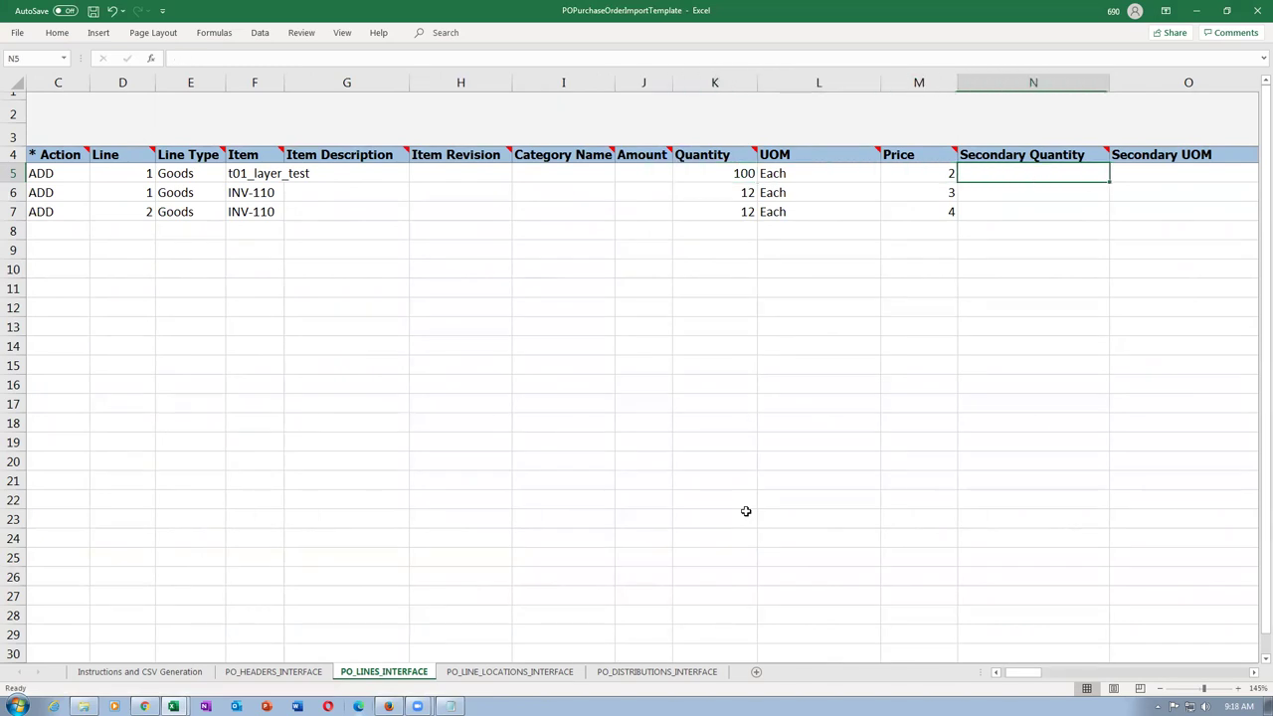
# Clear line_attribute1, line_attribute10 and attribute20 from W5, AF5 and AP5.
pyautogui.press('Right')
pyautogui.press('Right')
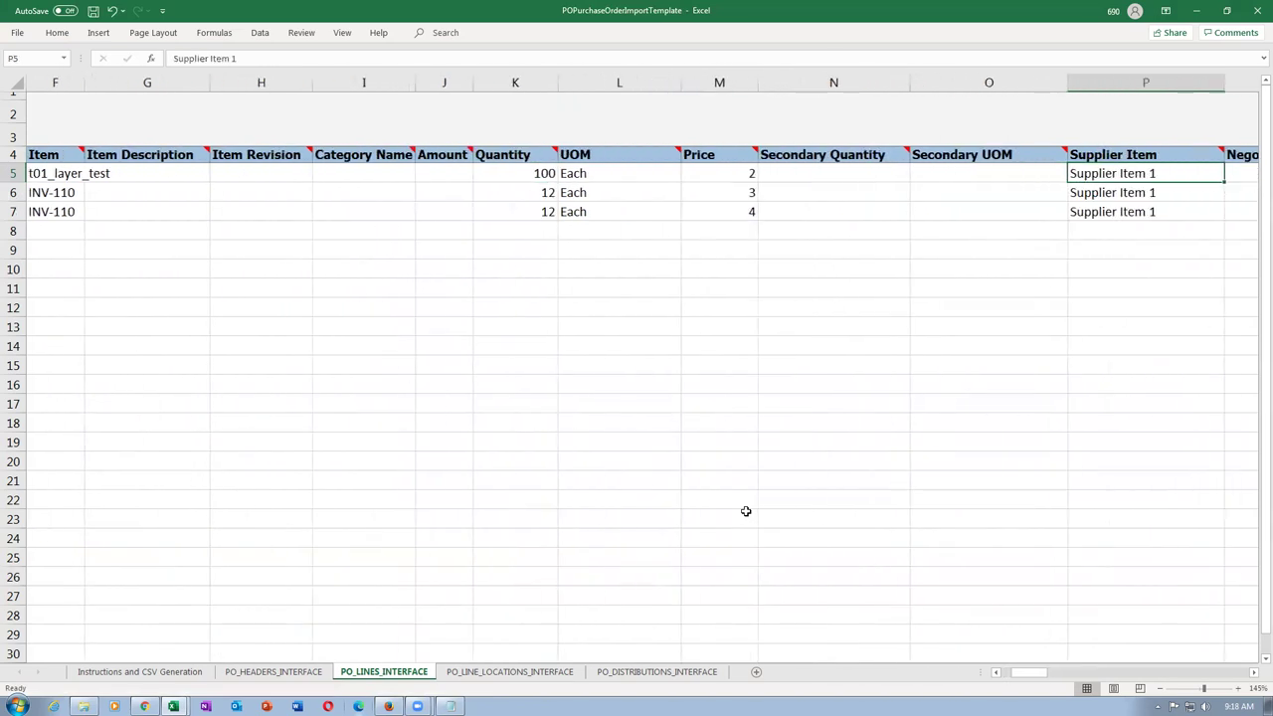
pyautogui.press('Right')
pyautogui.press('Right')
pyautogui.press('Right')
pyautogui.press('Right')
pyautogui.press('Right')
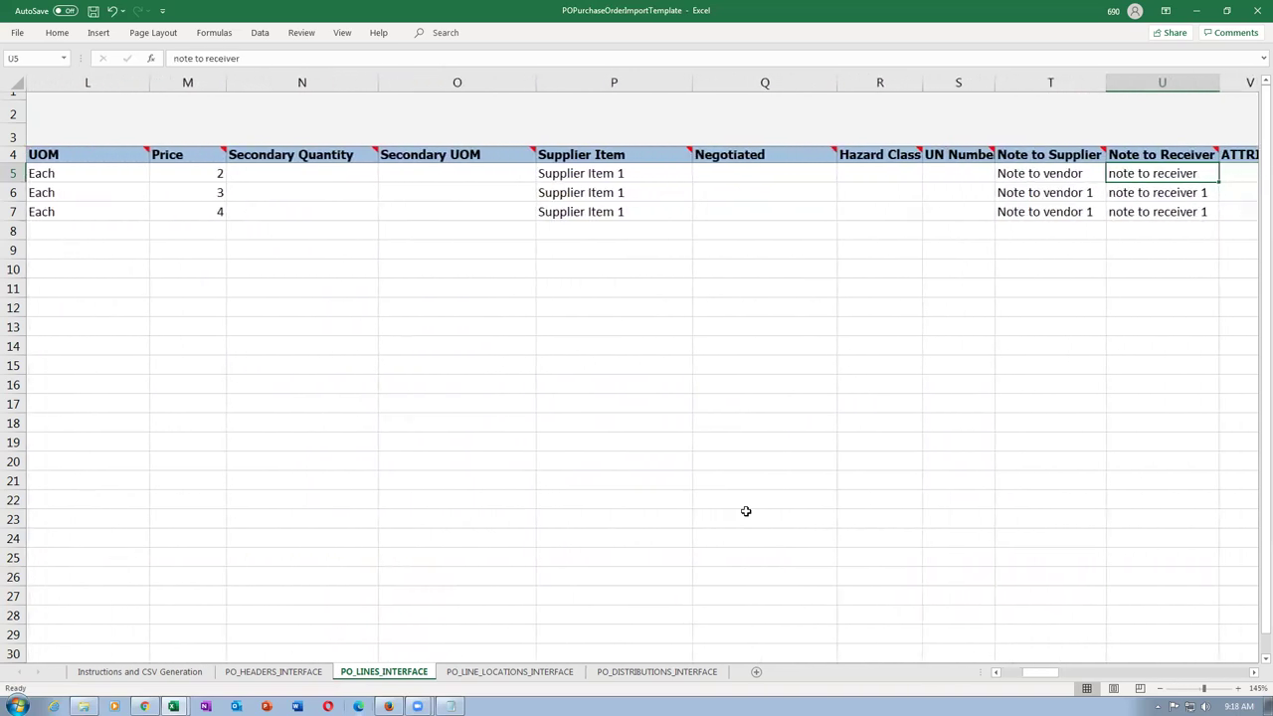
pyautogui.press('Right')
pyautogui.press('Right')
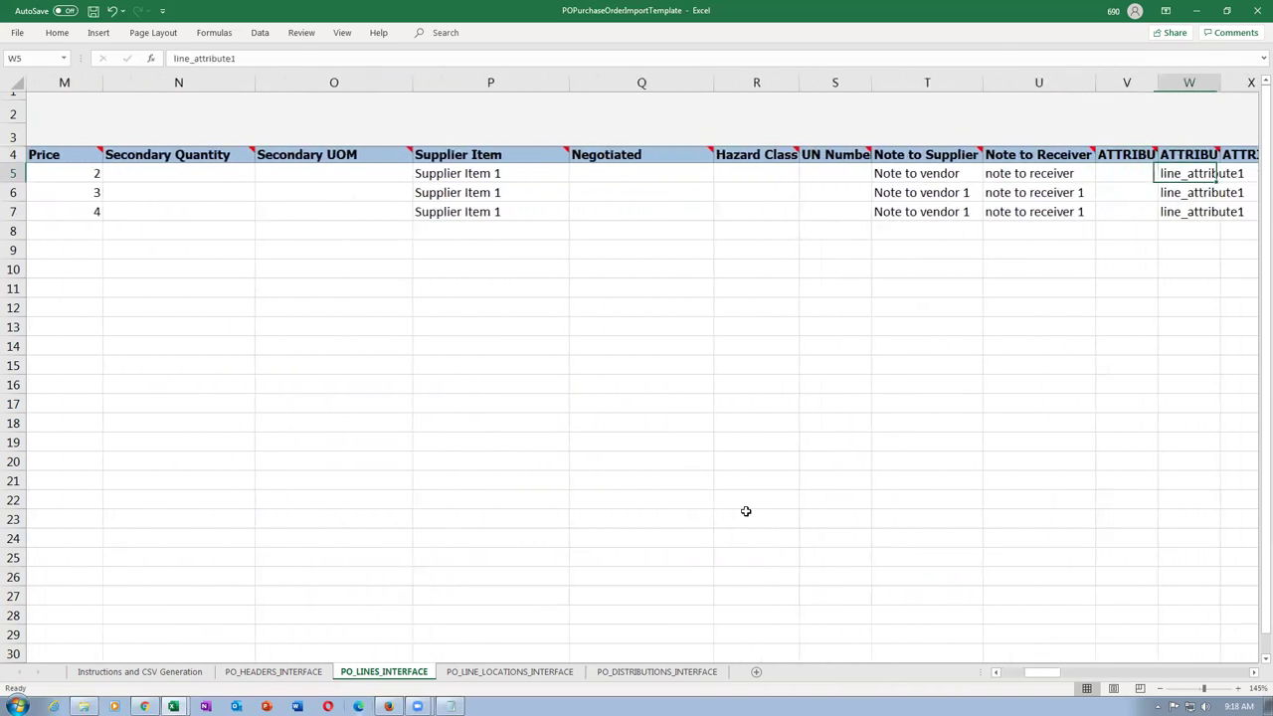
pyautogui.press('Delete')
pyautogui.press('Right')
pyautogui.press('Right')
pyautogui.press('Right')
pyautogui.press('Right')
pyautogui.press('Right')
pyautogui.press('Right')
pyautogui.press('Right')
pyautogui.press('Right')
pyautogui.press('Right')
pyautogui.press('Right')
pyautogui.press('Right')
pyautogui.press('Right')
pyautogui.press('Right')
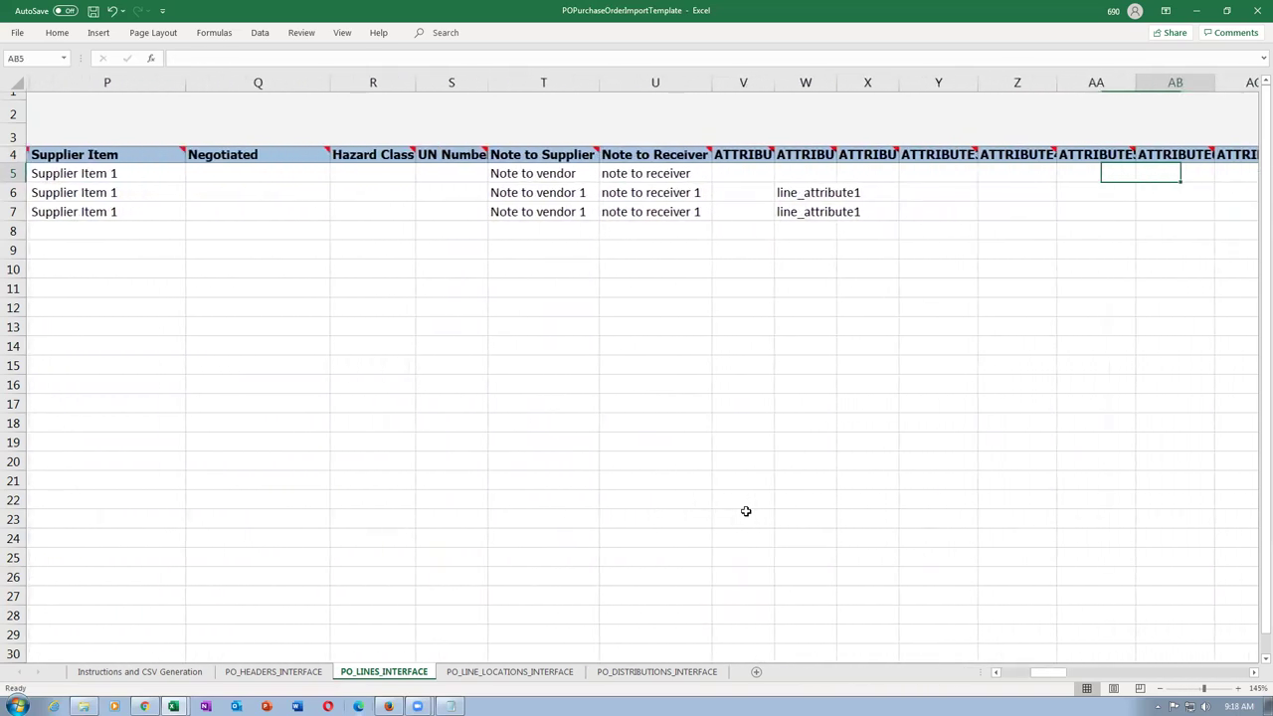
pyautogui.press('Left')
pyautogui.press('Left')
pyautogui.press('Left')
pyautogui.press('Left')
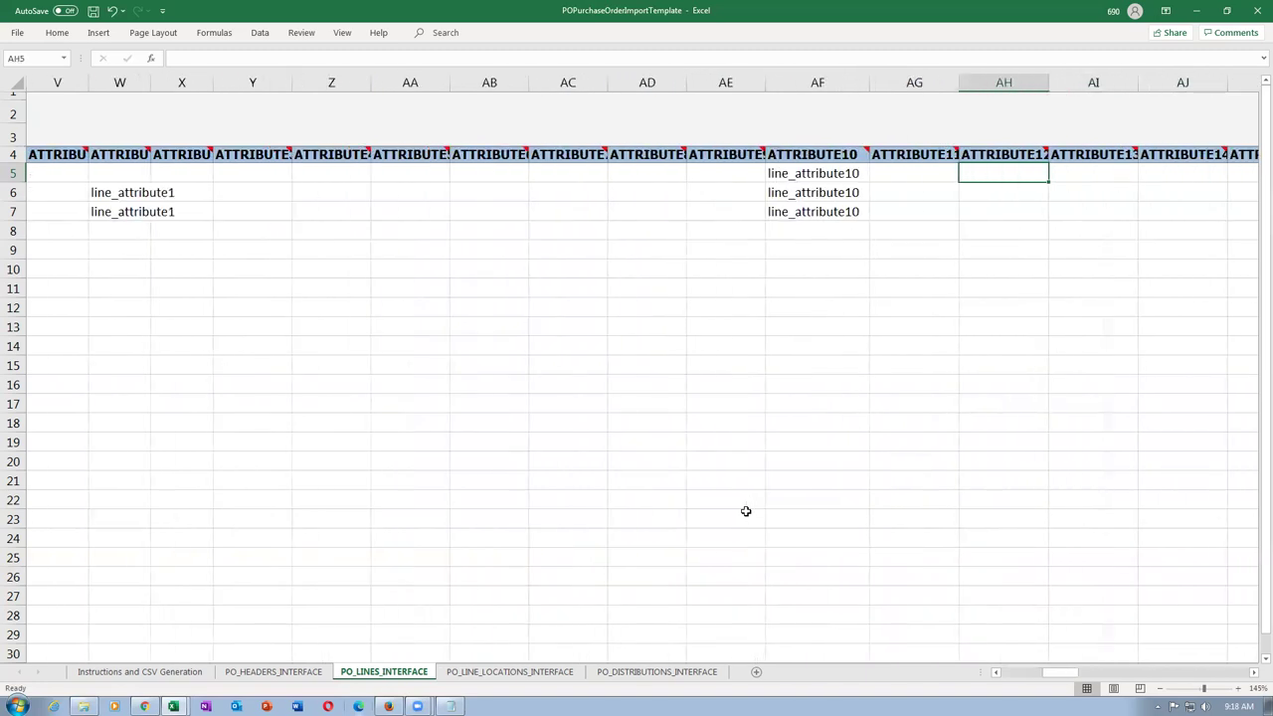
pyautogui.press('Delete')
pyautogui.press('Right')
pyautogui.press('Right')
pyautogui.press('Right')
pyautogui.press('Right')
pyautogui.press('Right')
pyautogui.press('Right')
pyautogui.press('Right')
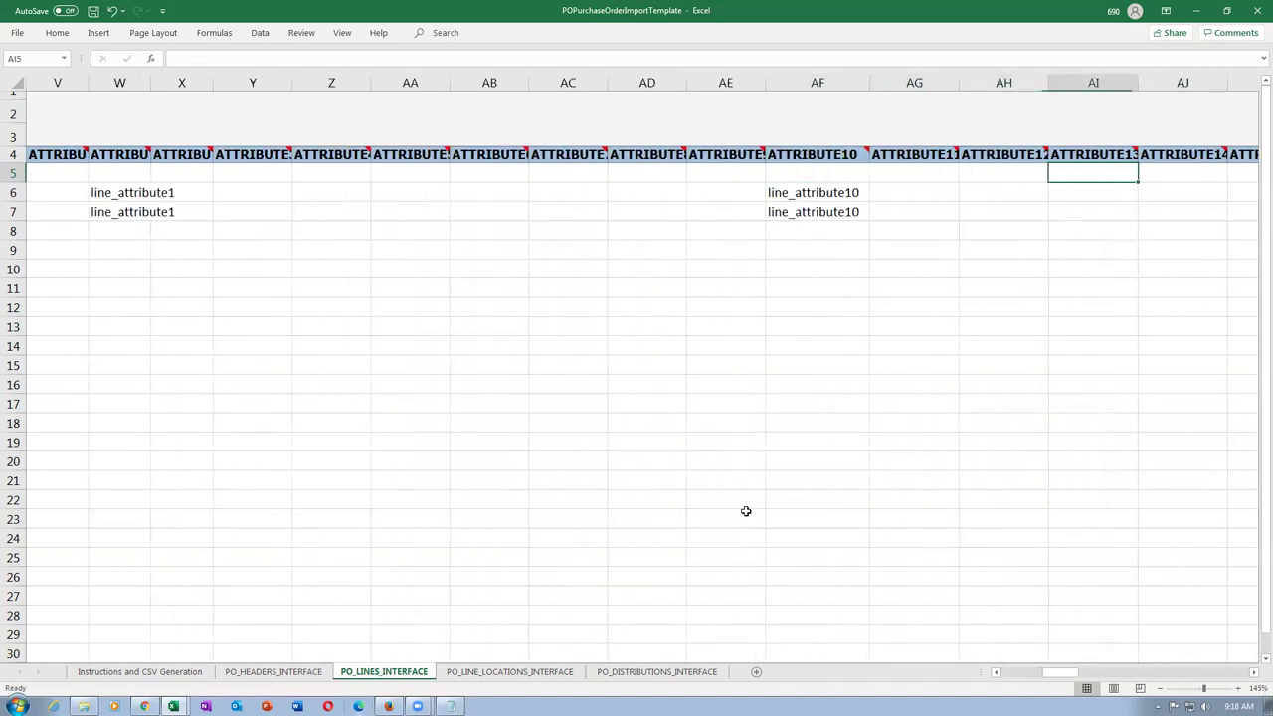
pyautogui.press('Right')
pyautogui.press('Right')
pyautogui.press('Right')
pyautogui.press('Right')
pyautogui.press('Right')
pyautogui.press('Right')
pyautogui.press('Right')
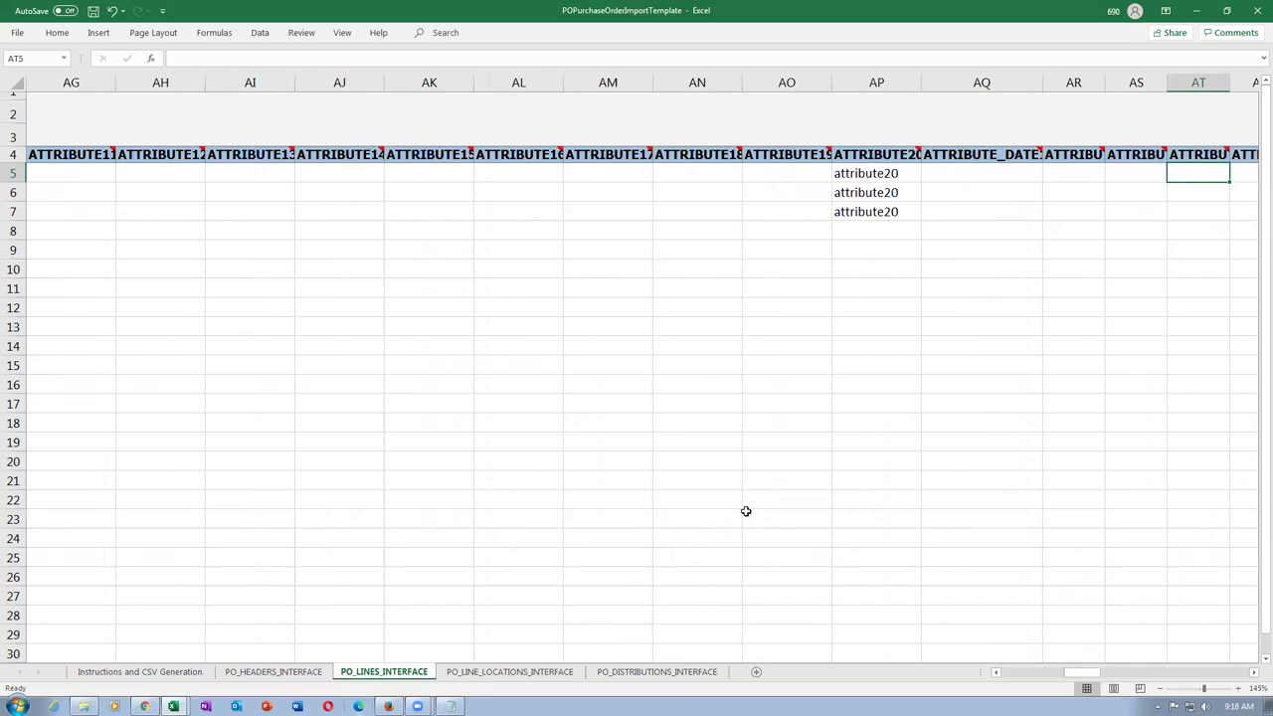
pyautogui.press('Left')
pyautogui.press('Left')
pyautogui.press('Left')
pyautogui.press('Left')
pyautogui.press('Delete')
# Clear the values 1 and 10 from BA5 and BJ5 of line ABC1.
pyautogui.press('Right')
pyautogui.press('Right')
pyautogui.press('Right')
pyautogui.press('Right')
pyautogui.press('Right')
pyautogui.press('Right')
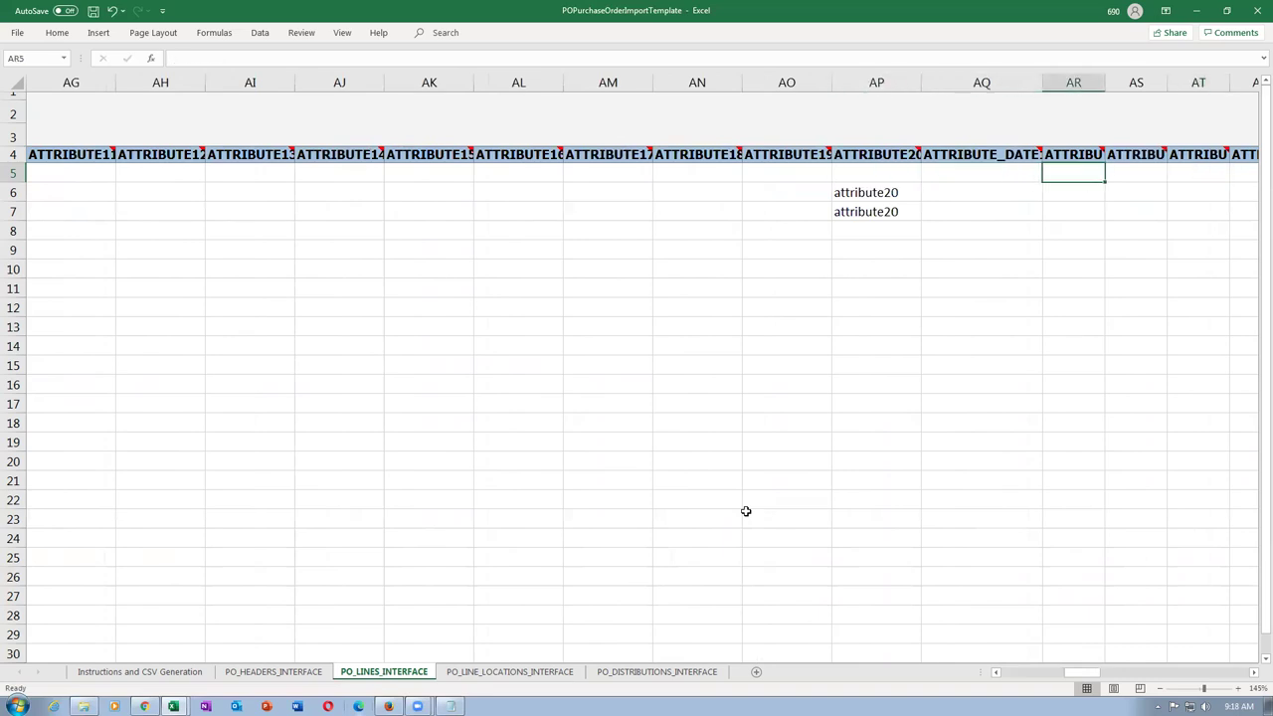
pyautogui.press('Right')
pyautogui.press('Right')
pyautogui.press('Right')
pyautogui.press('Right')
pyautogui.press('Right')
pyautogui.press('Right')
pyautogui.press('Right')
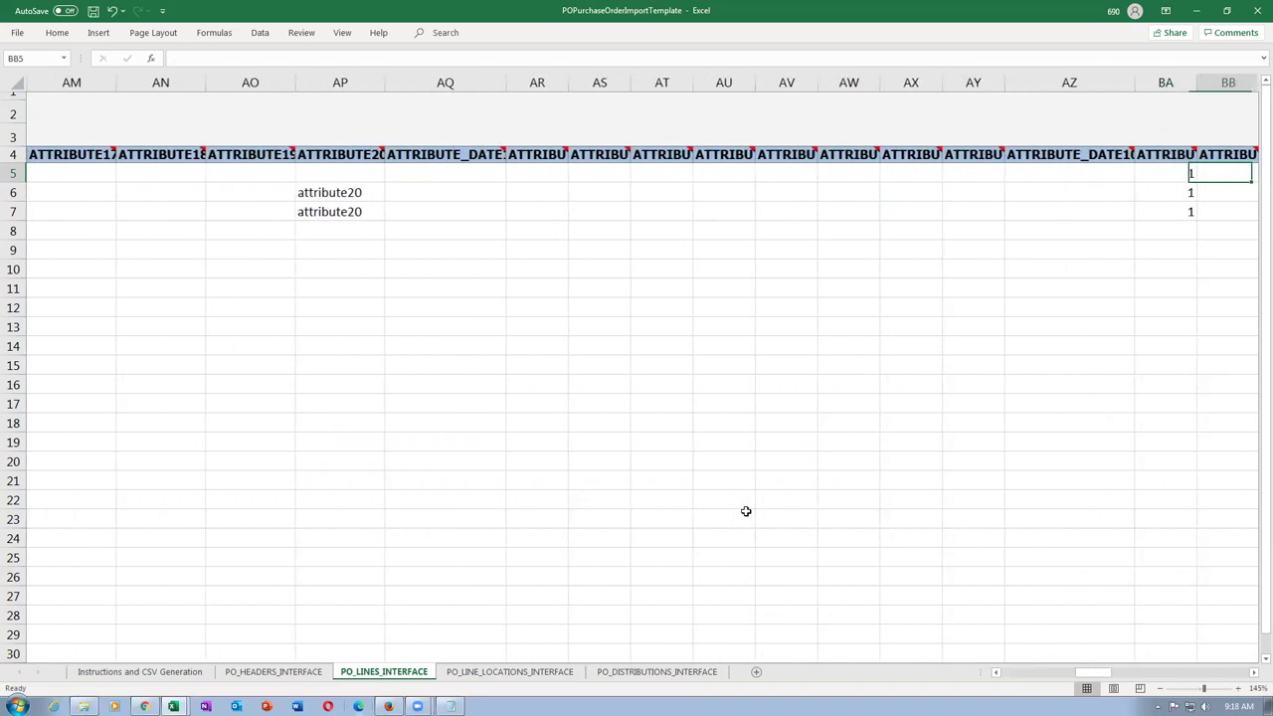
pyautogui.press('Left')
pyautogui.press('Left')
pyautogui.press('Delete')
pyautogui.press('Right')
pyautogui.press('Right')
pyautogui.press('Right')
pyautogui.press('Right')
pyautogui.press('Right')
pyautogui.press('Right')
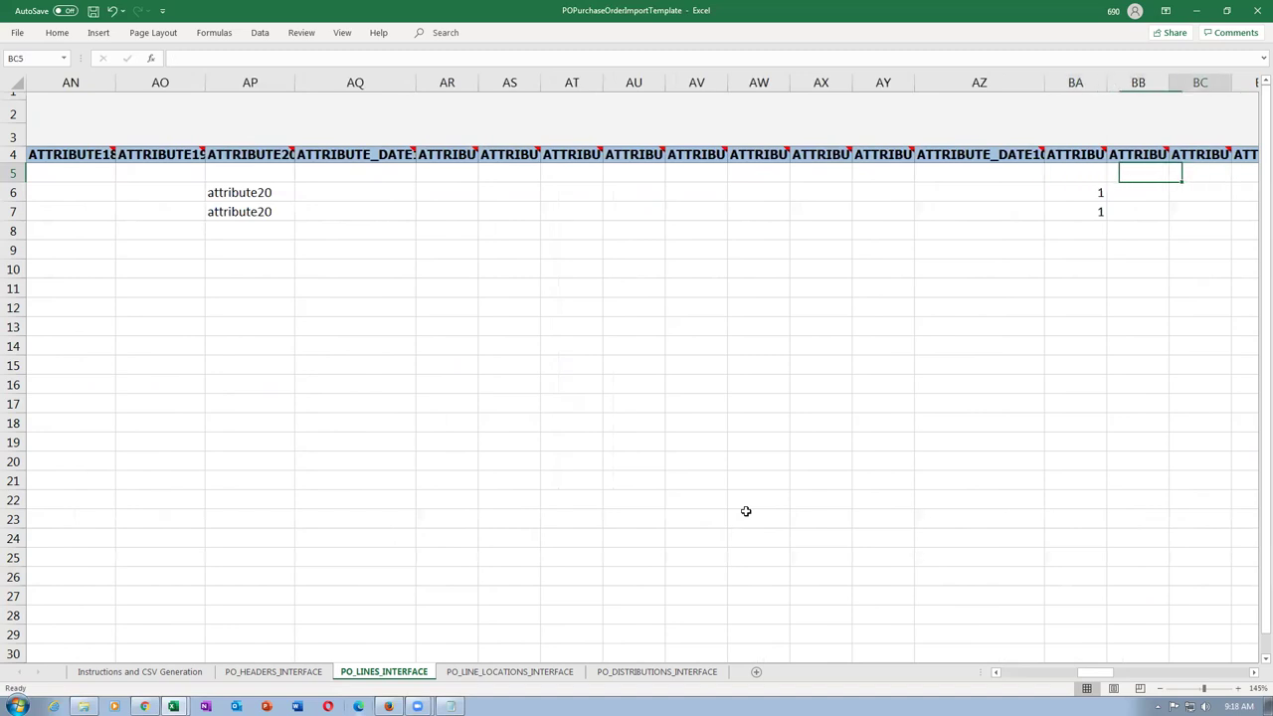
pyautogui.press('Right')
pyautogui.press('Right')
pyautogui.press('Right')
pyautogui.press('Right')
pyautogui.press('Right')
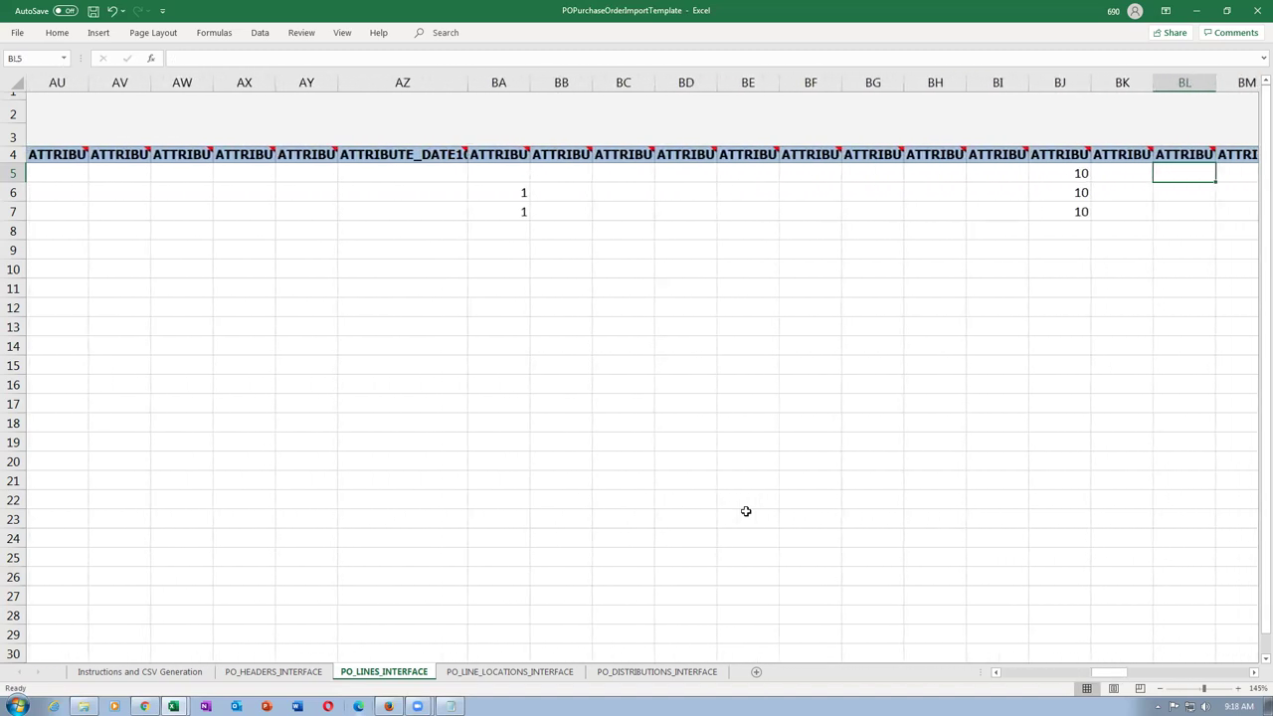
pyautogui.press('Left')
pyautogui.press('Left')
pyautogui.press('Delete')
pyautogui.press('Right')
pyautogui.press('Right')
pyautogui.press('Right')
pyautogui.press('Right')
pyautogui.press('Right')
pyautogui.press('Right')
pyautogui.press('Right')
pyautogui.press('Right')
pyautogui.press('Right')
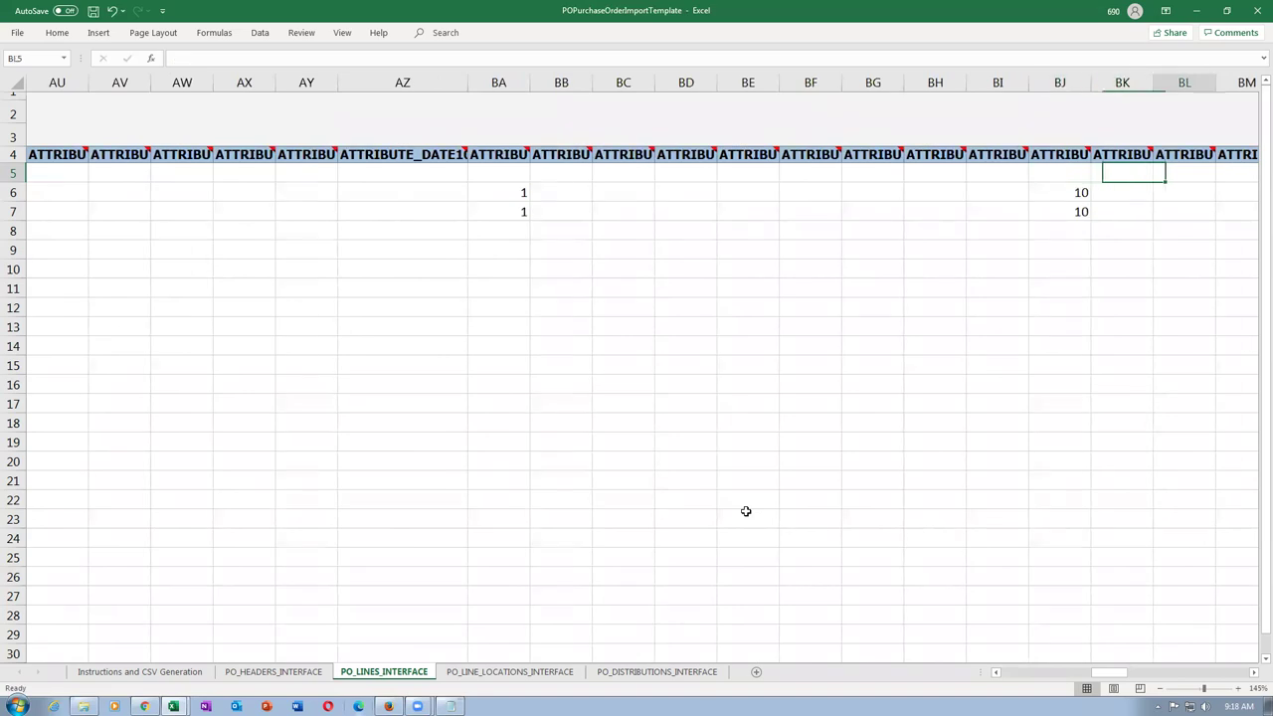
pyautogui.press('Right')
pyautogui.press('Right')
pyautogui.press('Right')
pyautogui.press('Right')
pyautogui.press('Right')
pyautogui.press('Right')
pyautogui.press('Right')
pyautogui.press('Right')
pyautogui.press('Right')
pyautogui.press('Right')
pyautogui.press('Right')
pyautogui.press('Right')
pyautogui.press('Right')
pyautogui.press('Right')
pyautogui.press('Right')
pyautogui.press('Right')
pyautogui.press('Right')
pyautogui.press('Right')
pyautogui.press('Right')
pyautogui.press('Right')
pyautogui.press('Right')
pyautogui.press('Right')
pyautogui.press('Right')
pyautogui.press('Right')
pyautogui.press('Right')
pyautogui.press('Right')
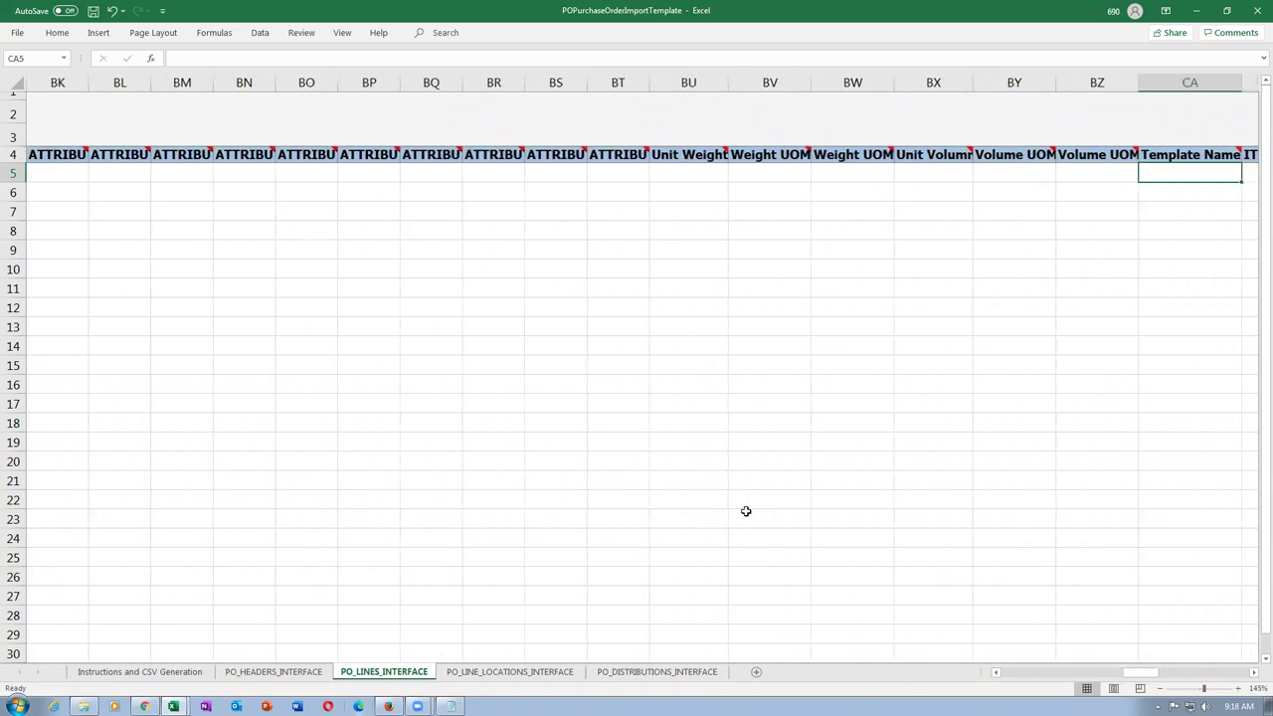
pyautogui.press('Right')
pyautogui.press('Right')
pyautogui.press('Right')
pyautogui.press('Right')
pyautogui.press('Right')
pyautogui.press('Right')
pyautogui.press('Right')
pyautogui.press('Right')
pyautogui.press('Right')
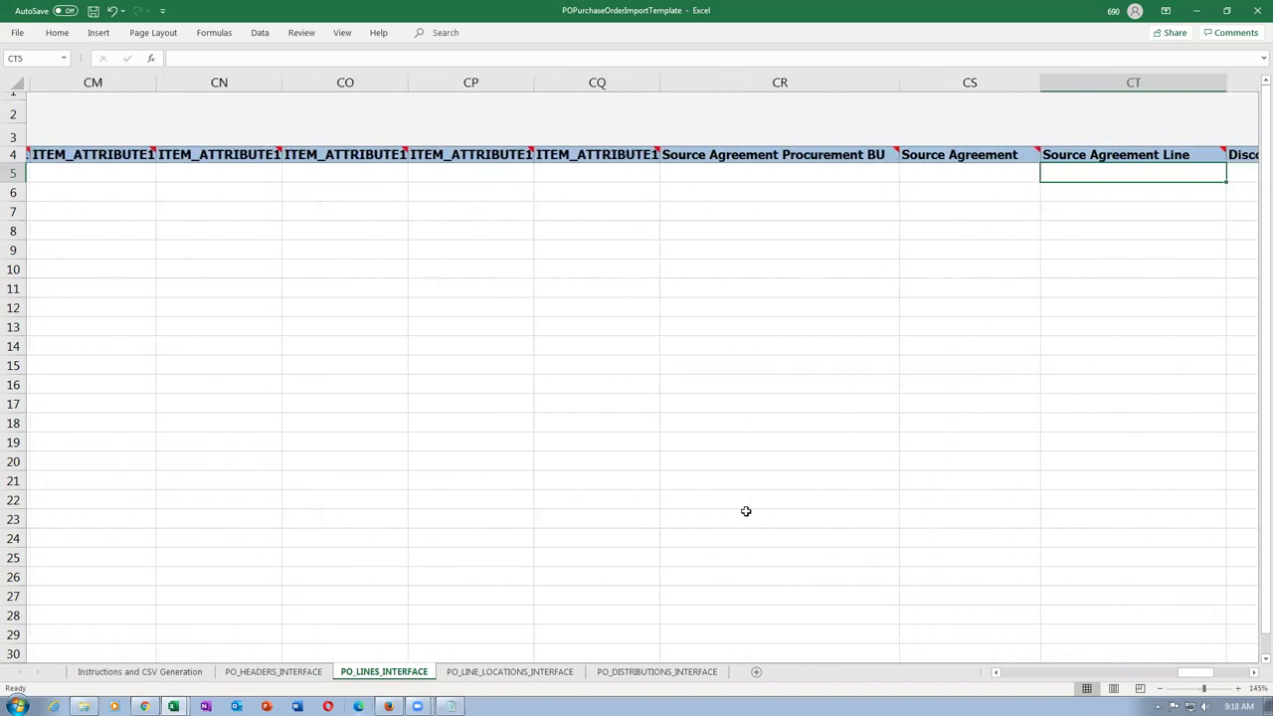
# Clear the DEF1 and DEF2 lines in rows 6–7 and save the workbook.
pyautogui.press('Home')
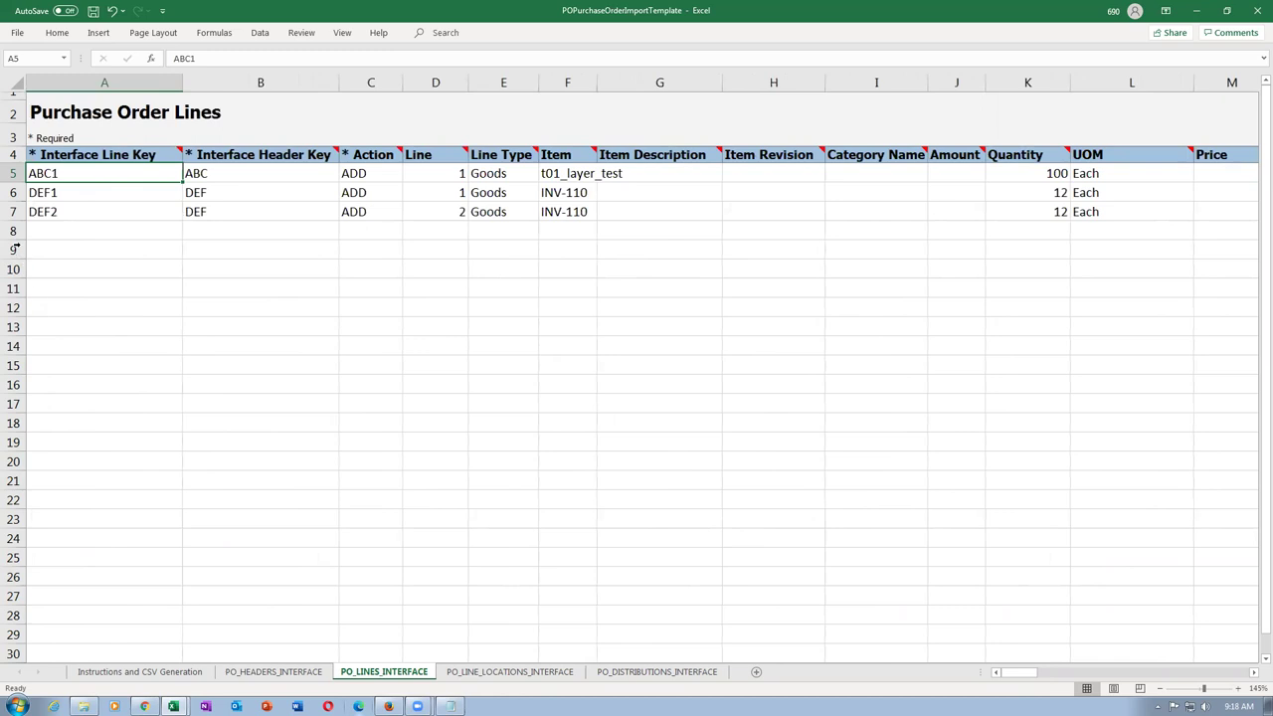
pyautogui.moveTo(6, 197); pyautogui.dragTo(10, 212)
pyautogui.press('Delete')
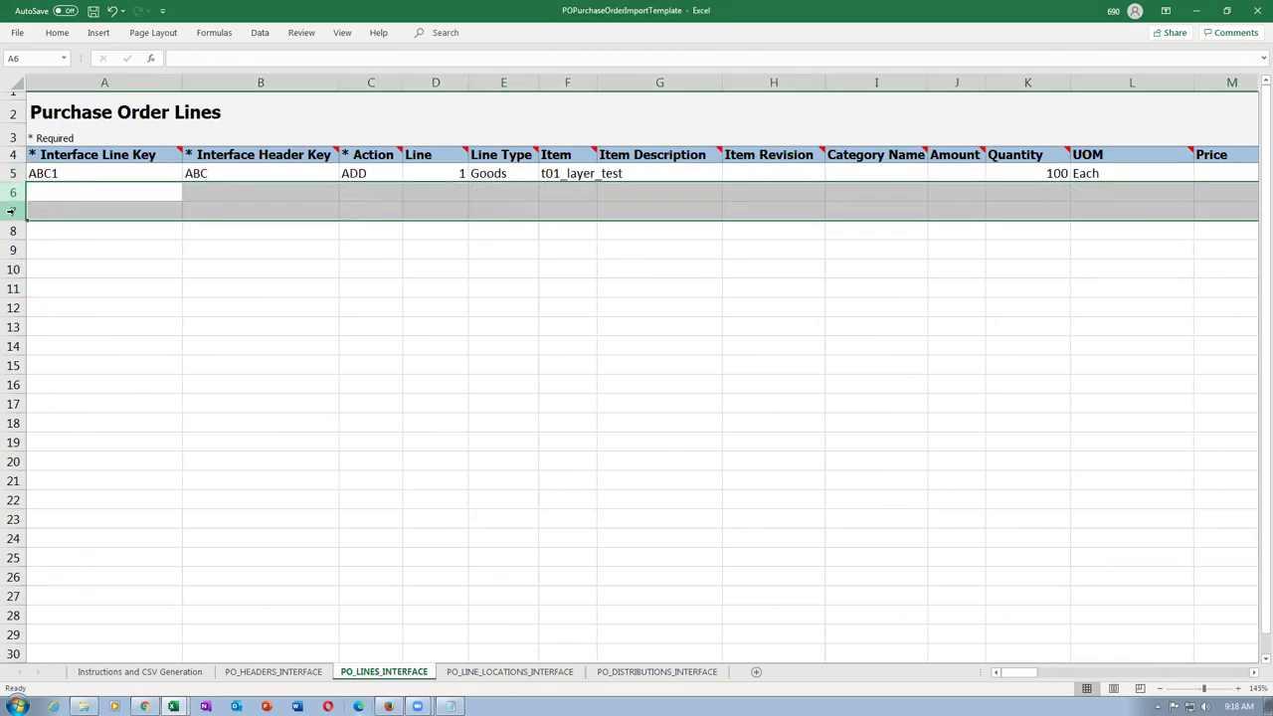
pyautogui.click(226, 181)
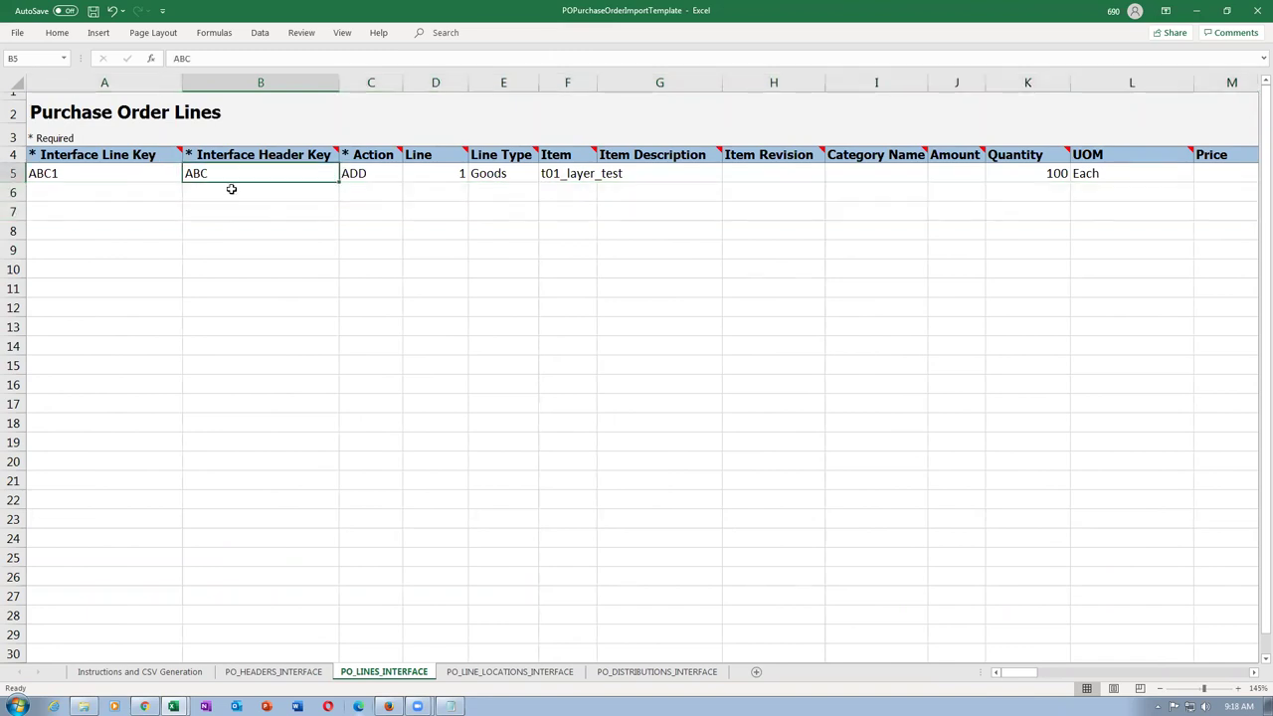
pyautogui.hotkey('ctrl', 's')
pyautogui.click(615, 388)
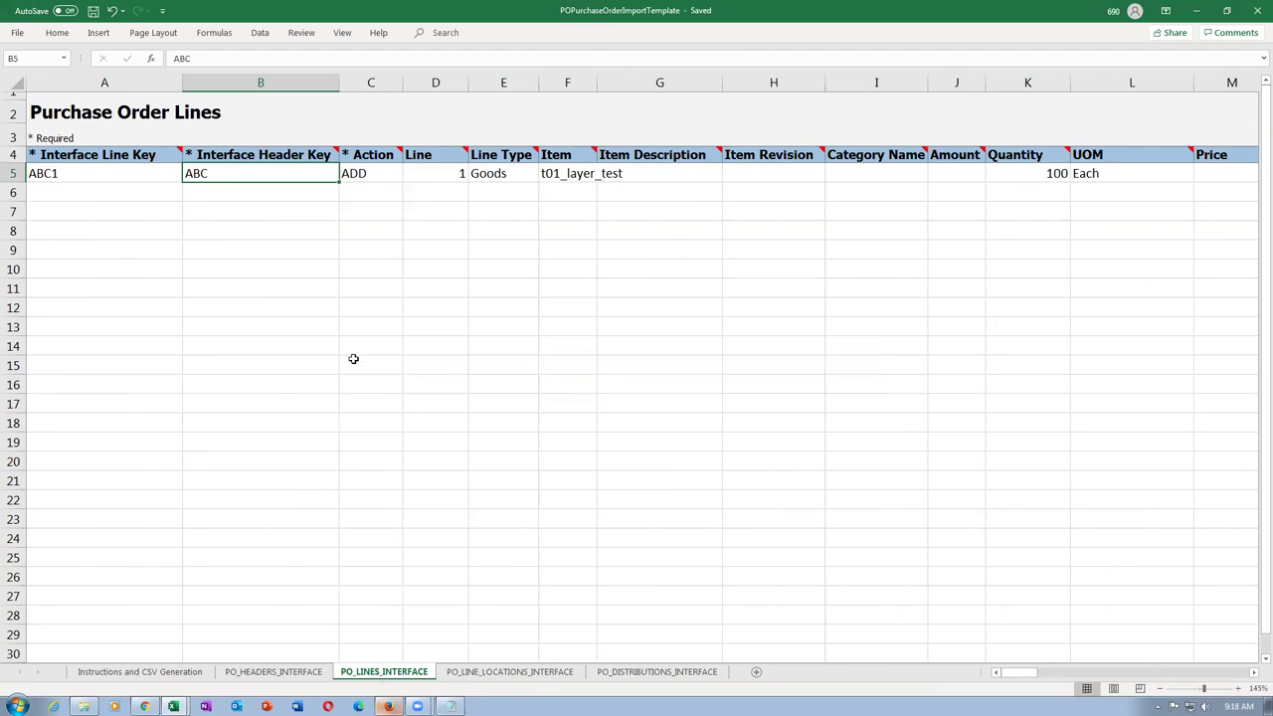
pyautogui.press('Left')
pyautogui.press('Right')
pyautogui.press('Right')
pyautogui.press('Right')
pyautogui.press('Right')
pyautogui.press('Right')
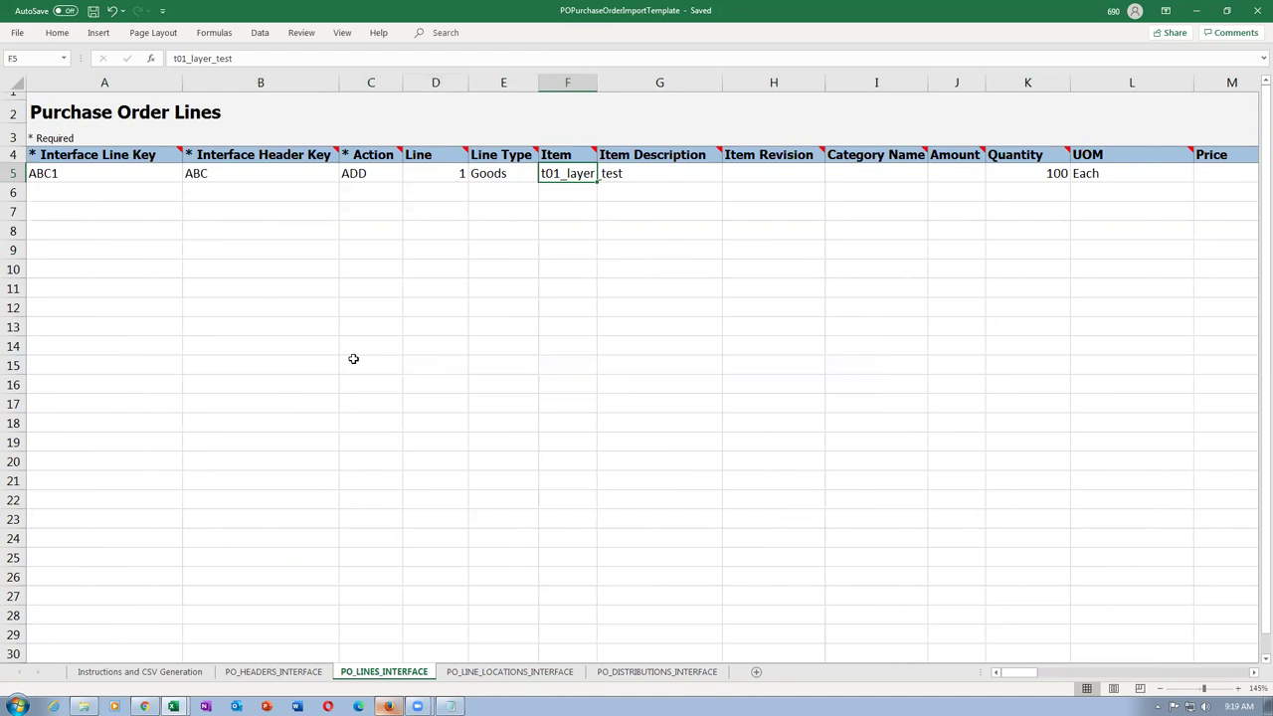
# Change line ABC1's UOM from Each to Ea, keep price 2, and save the workbook.
pyautogui.press('Right')
pyautogui.press('Right')
pyautogui.press('Right')
pyautogui.press('Right')
pyautogui.press('Right')
pyautogui.press('Right')
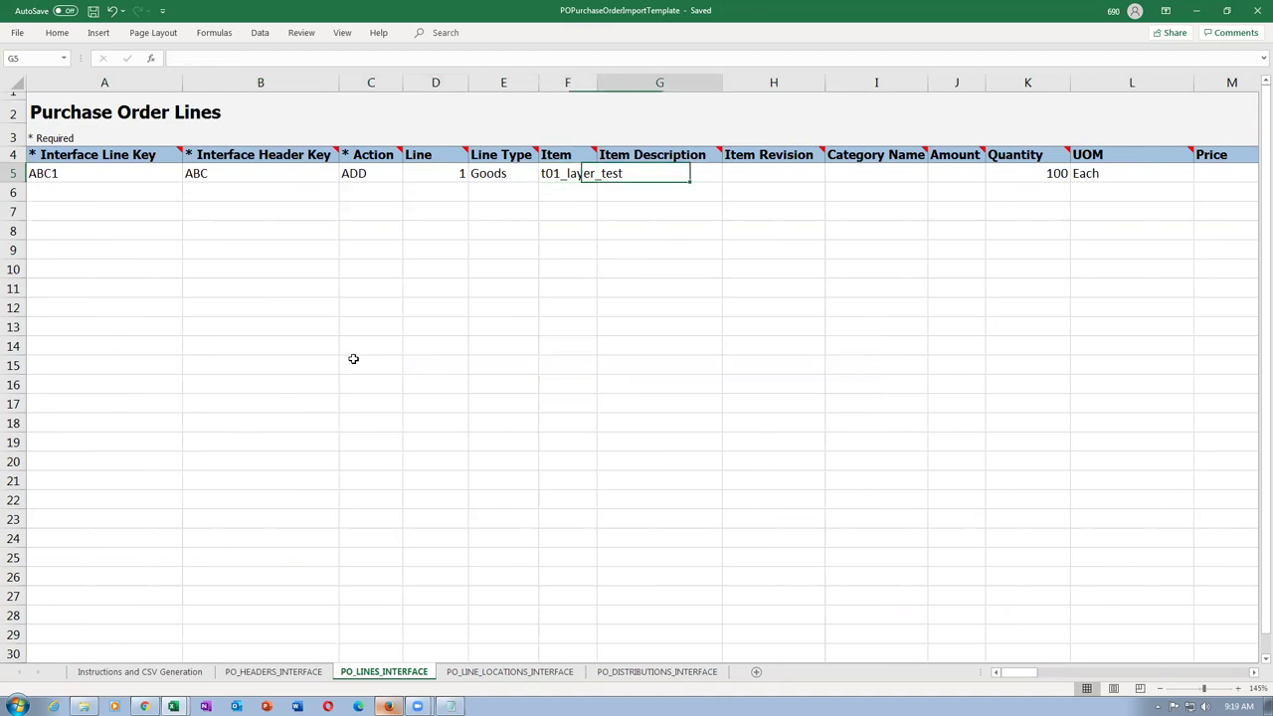
pyautogui.write('Ea')
pyautogui.press('Right')
pyautogui.write('2')
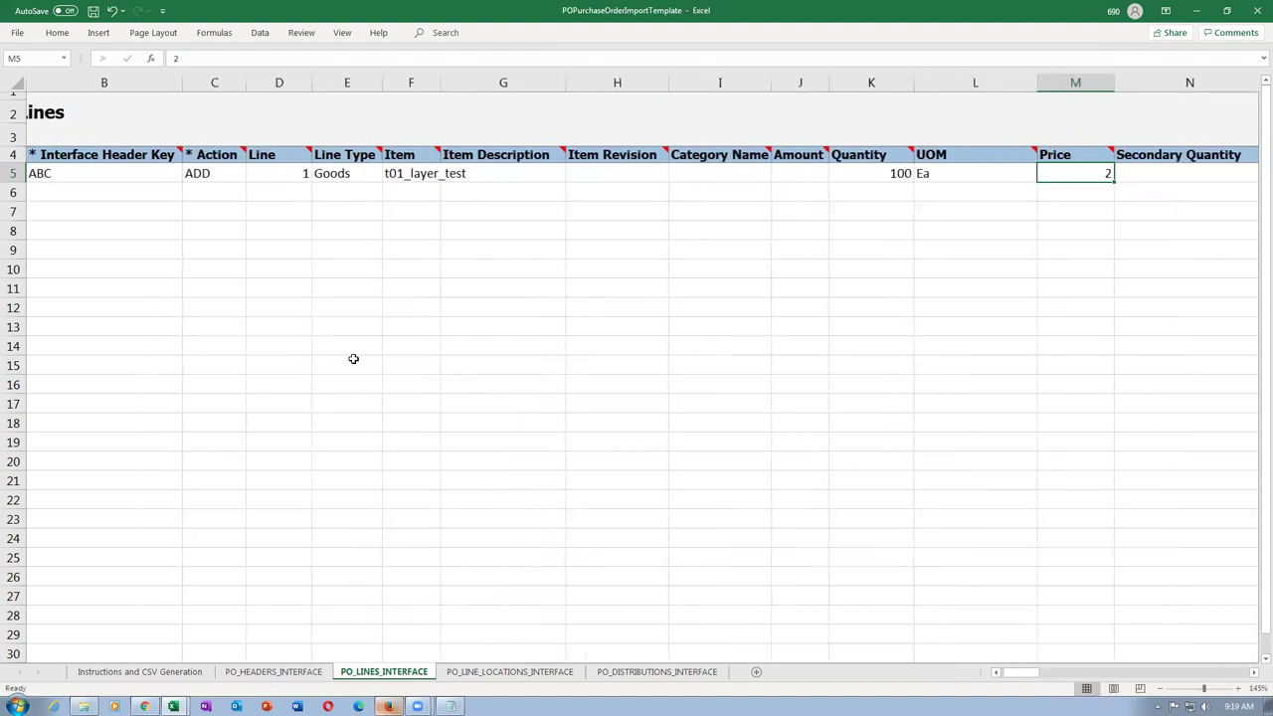
pyautogui.hotkey('ctrl', 's')
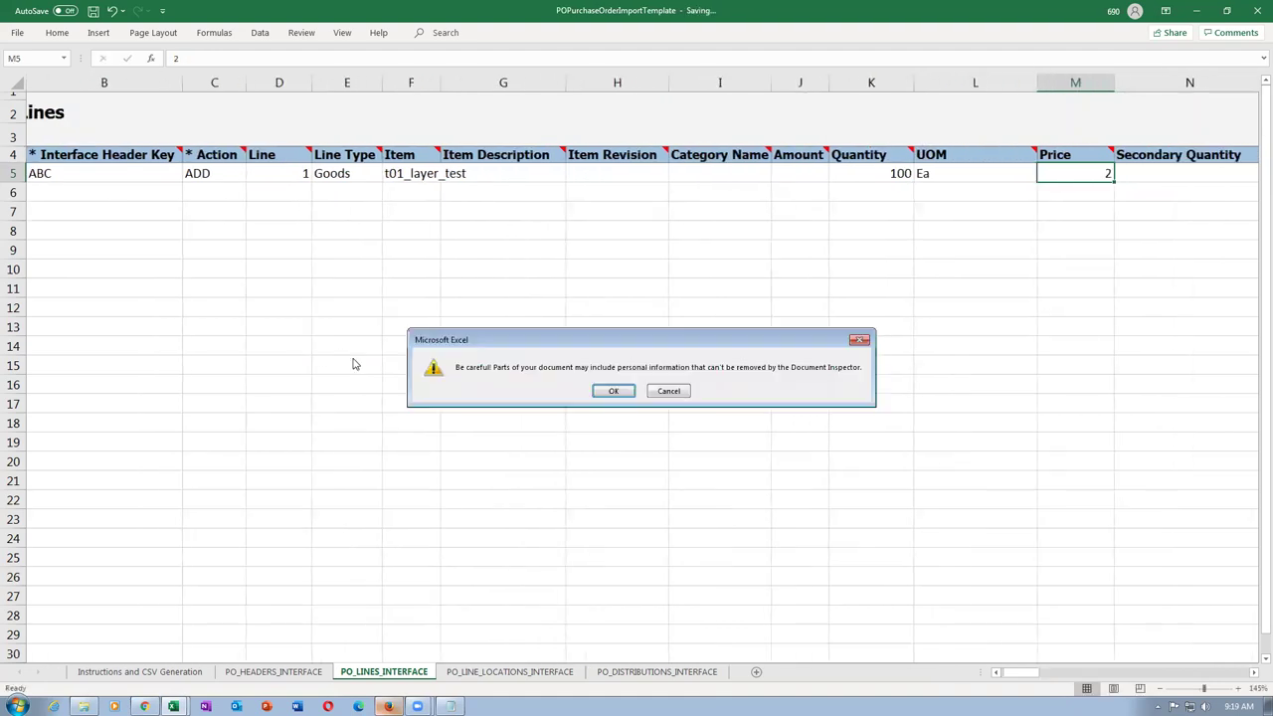
pyautogui.click(613, 391)
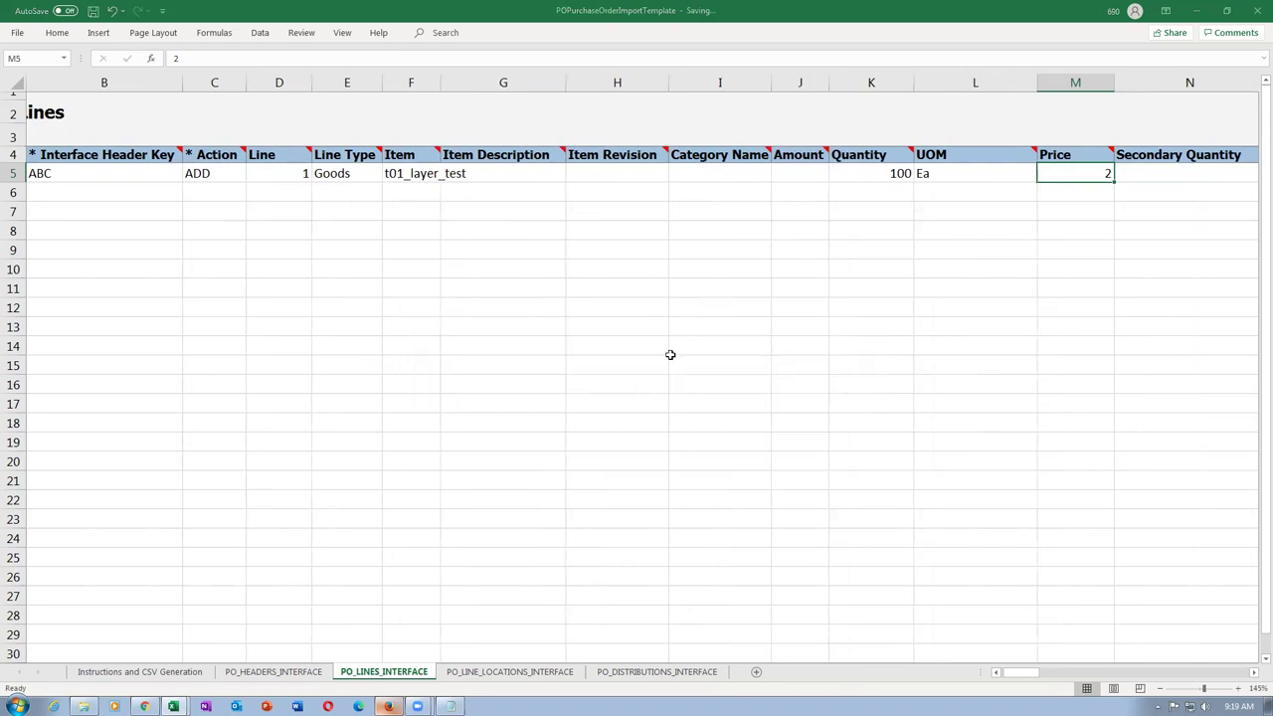
pyautogui.click(872, 173)
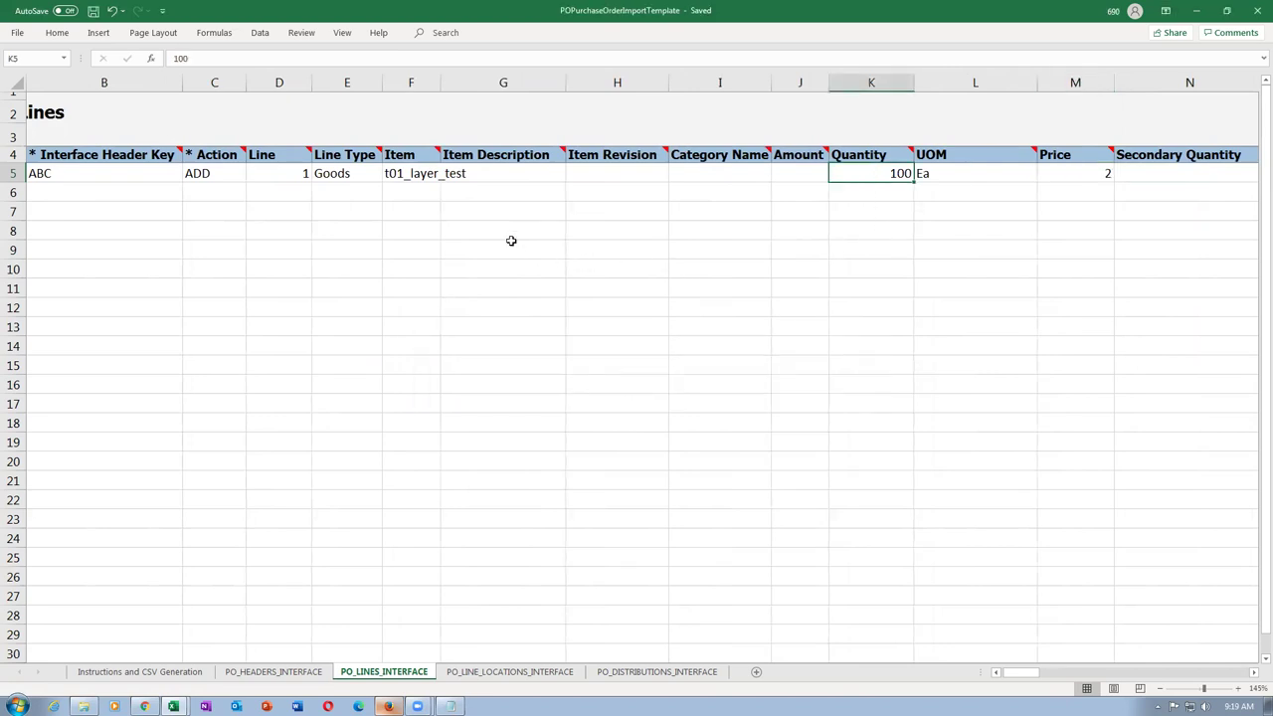
pyautogui.click(411, 173)
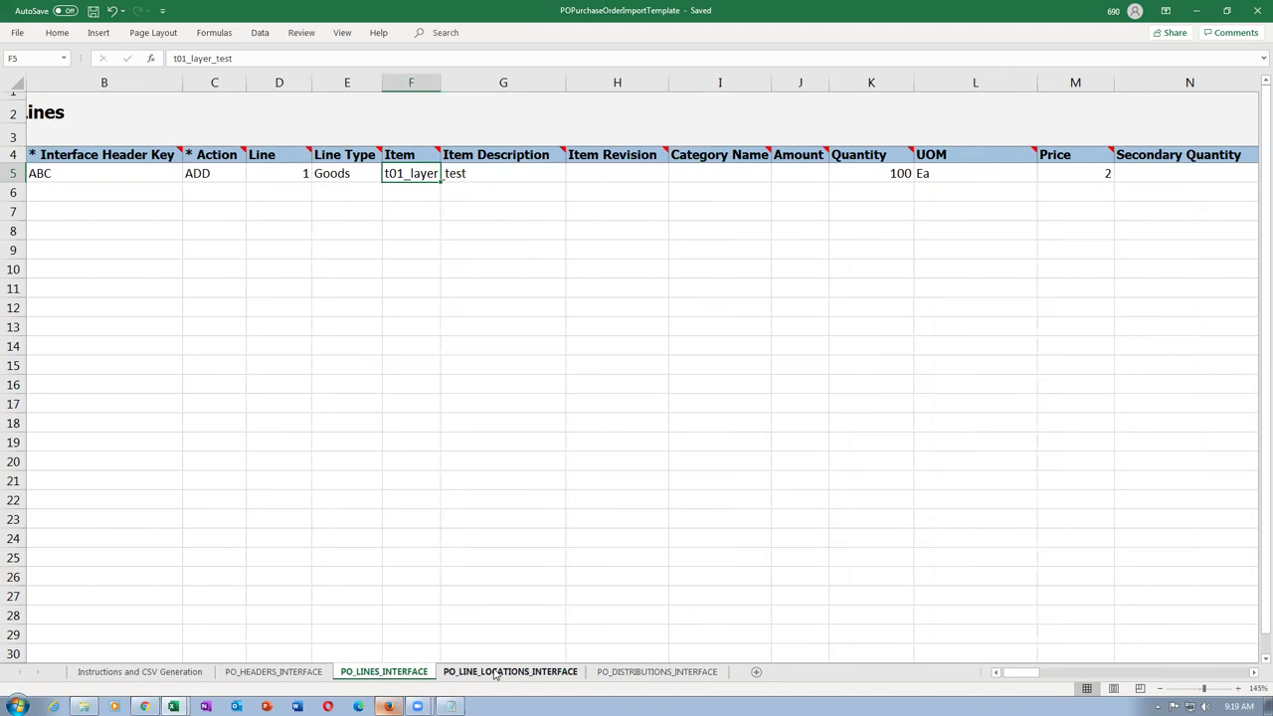
# On the PO_LINES_INTERFACE sheet, confirm line ABC1 belongs to header ABC.
pyautogui.click(496, 672)
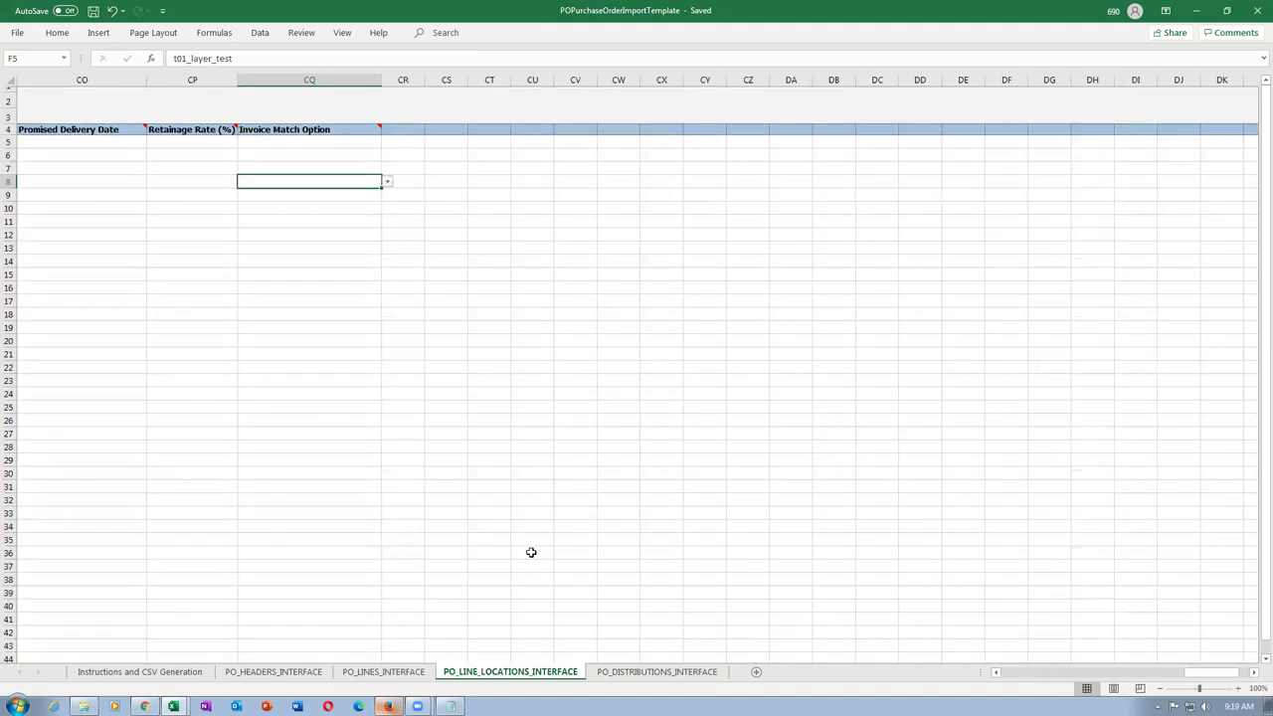
pyautogui.keyDown('ctrl'); pyautogui.scroll(5, 531, 551); pyautogui.keyUp('ctrl')
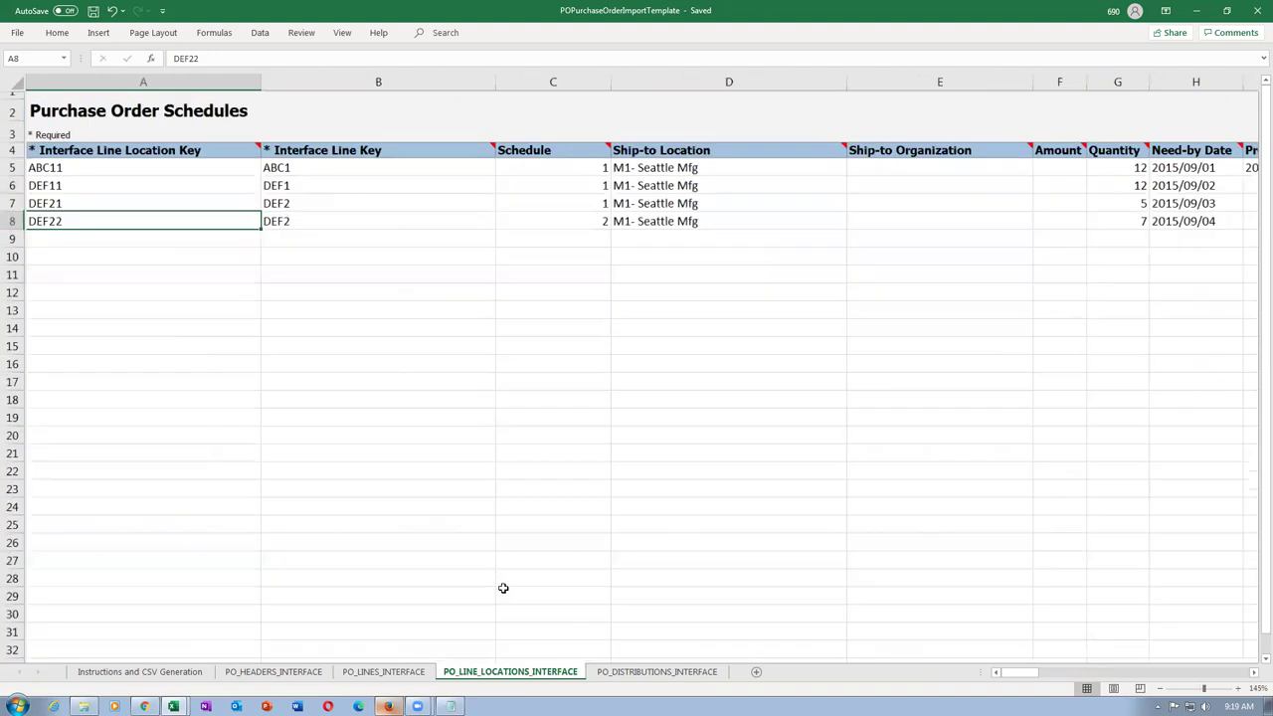
pyautogui.keyDown('ctrl'); pyautogui.scroll(1, 503, 590); pyautogui.keyUp('ctrl')
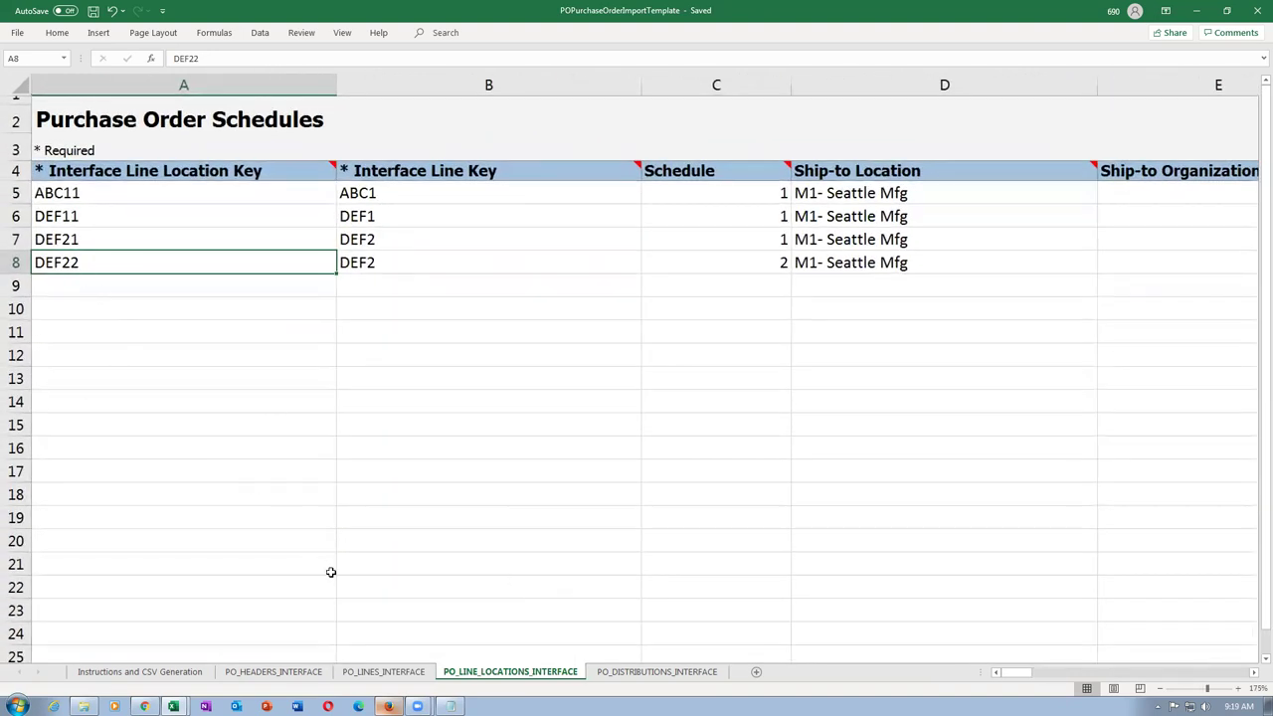
pyautogui.click(366, 674)
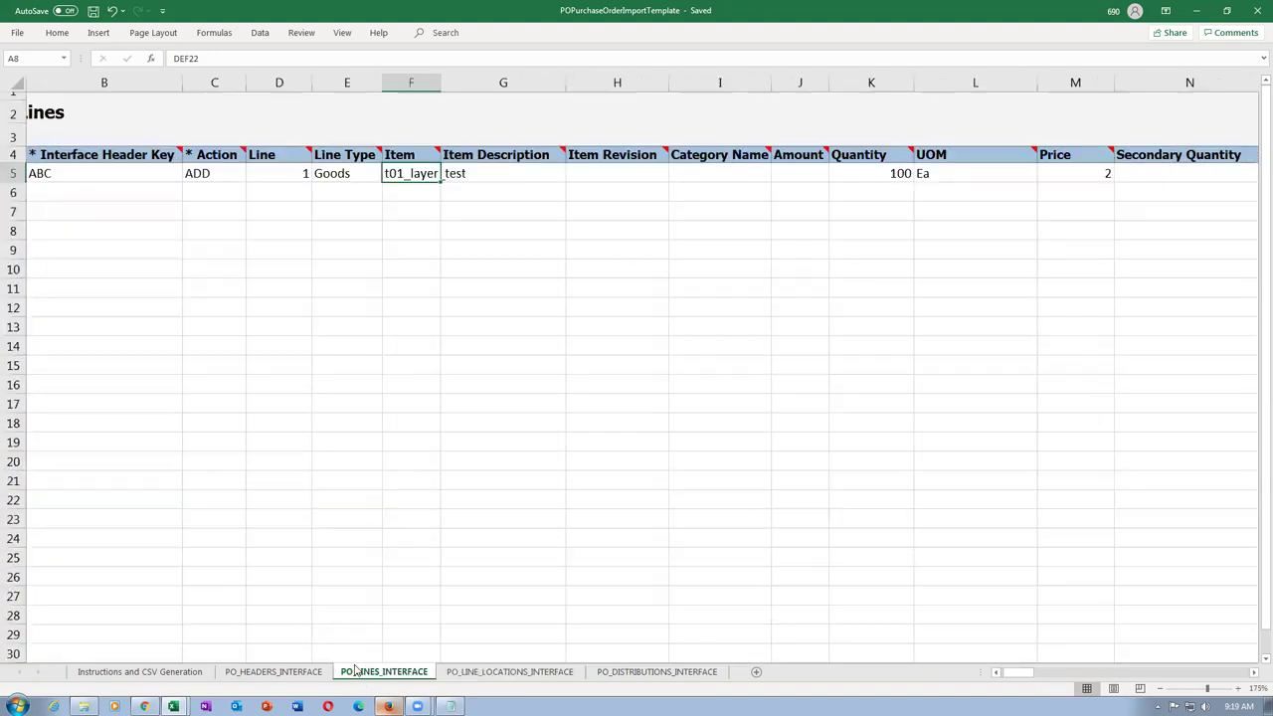
pyautogui.click(143, 180)
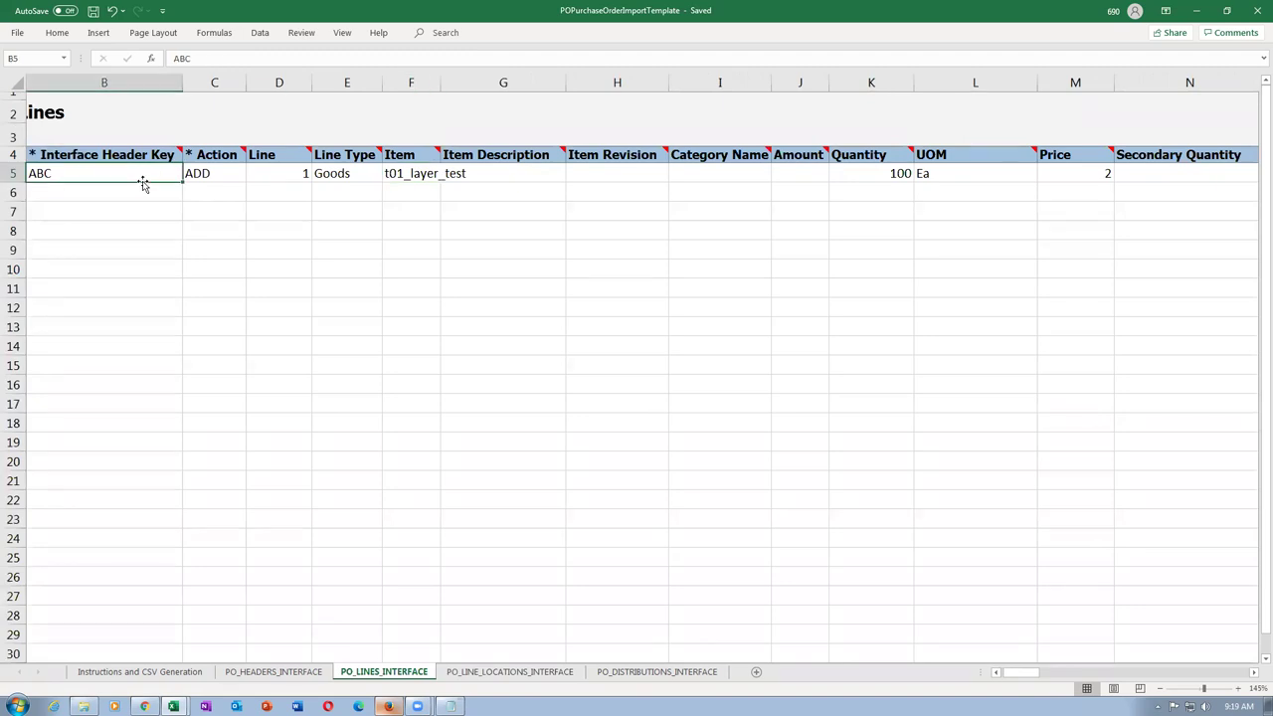
pyautogui.press('Left')
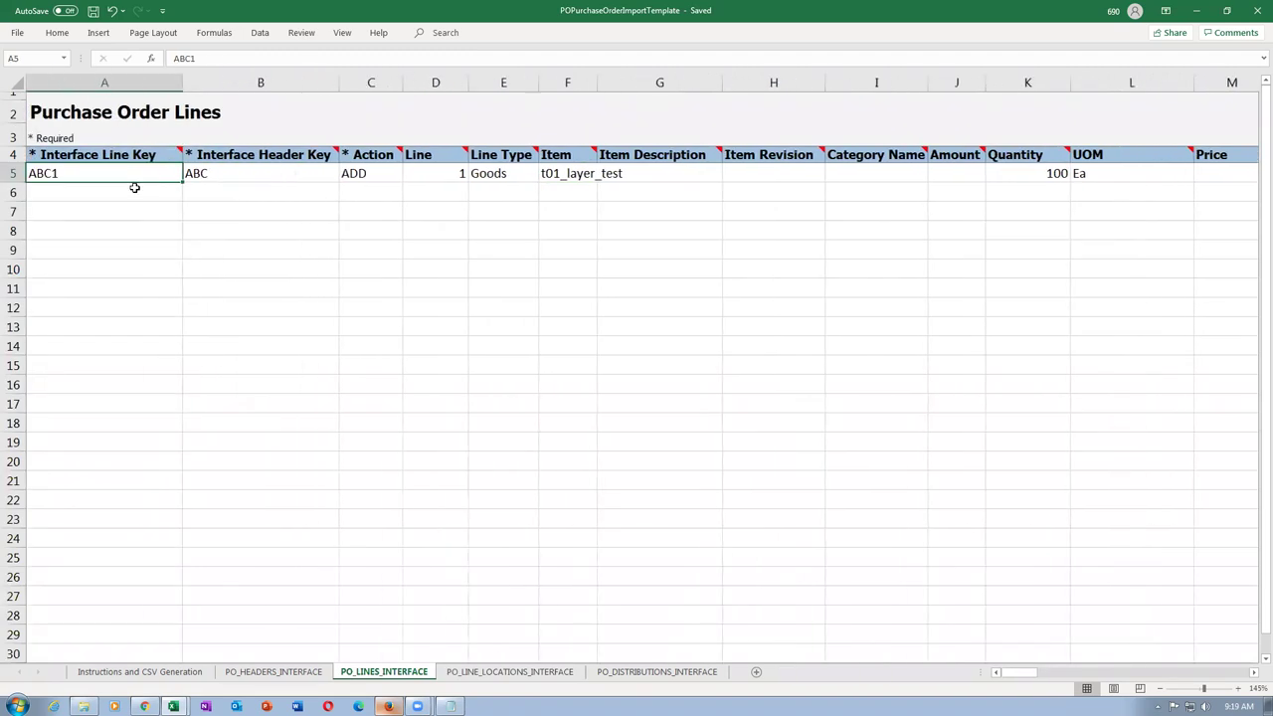
pyautogui.click(239, 171)
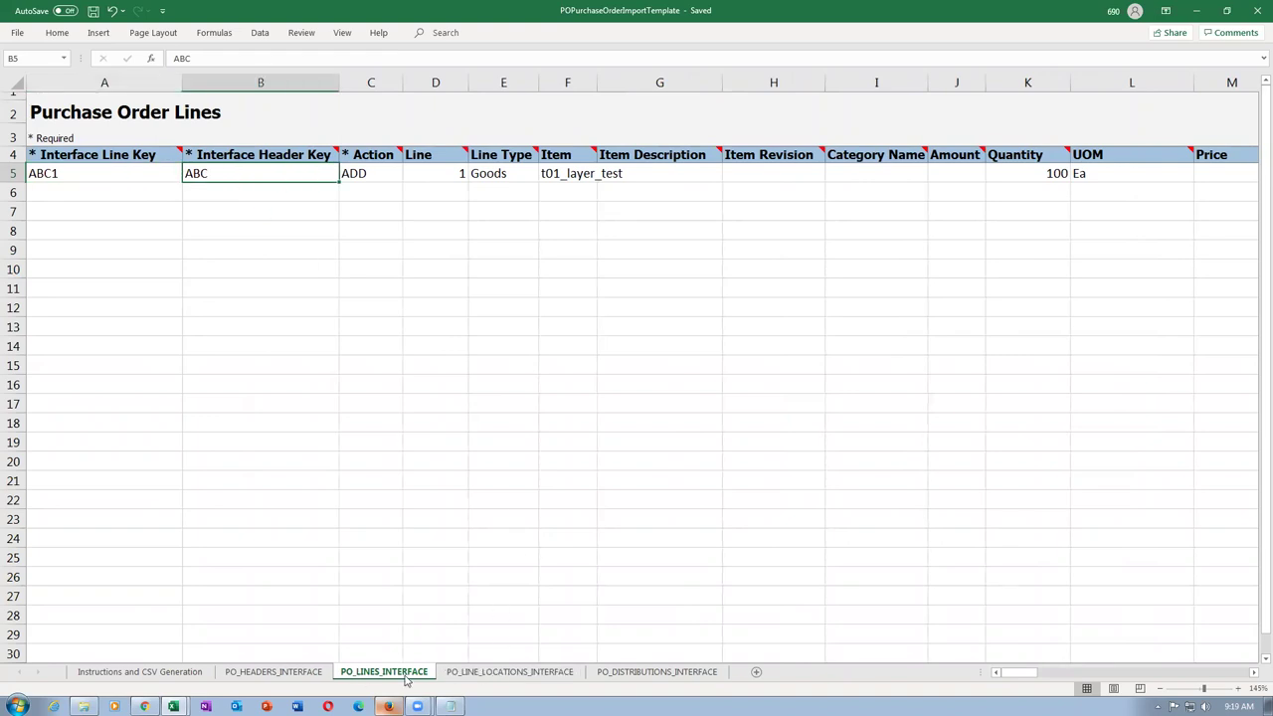
# On the schedules sheet, confirm schedule ABC11 references line key ABC1.
pyautogui.click(456, 678)
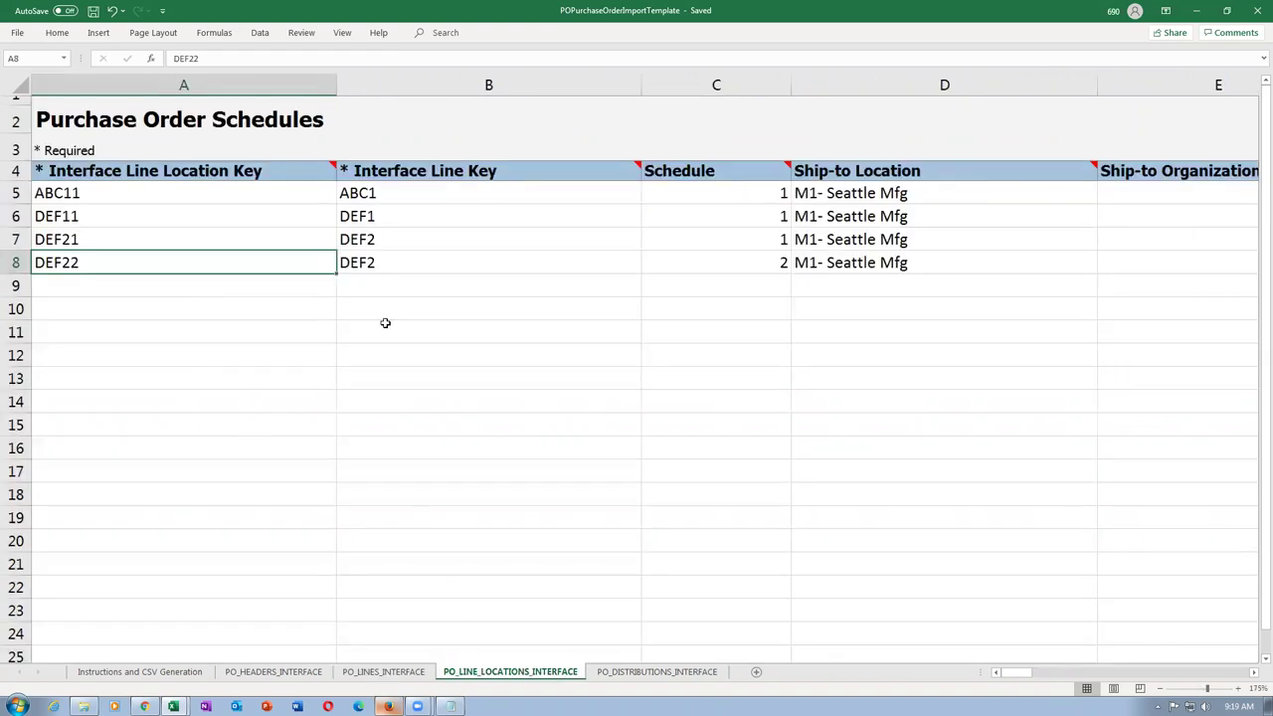
pyautogui.click(401, 193)
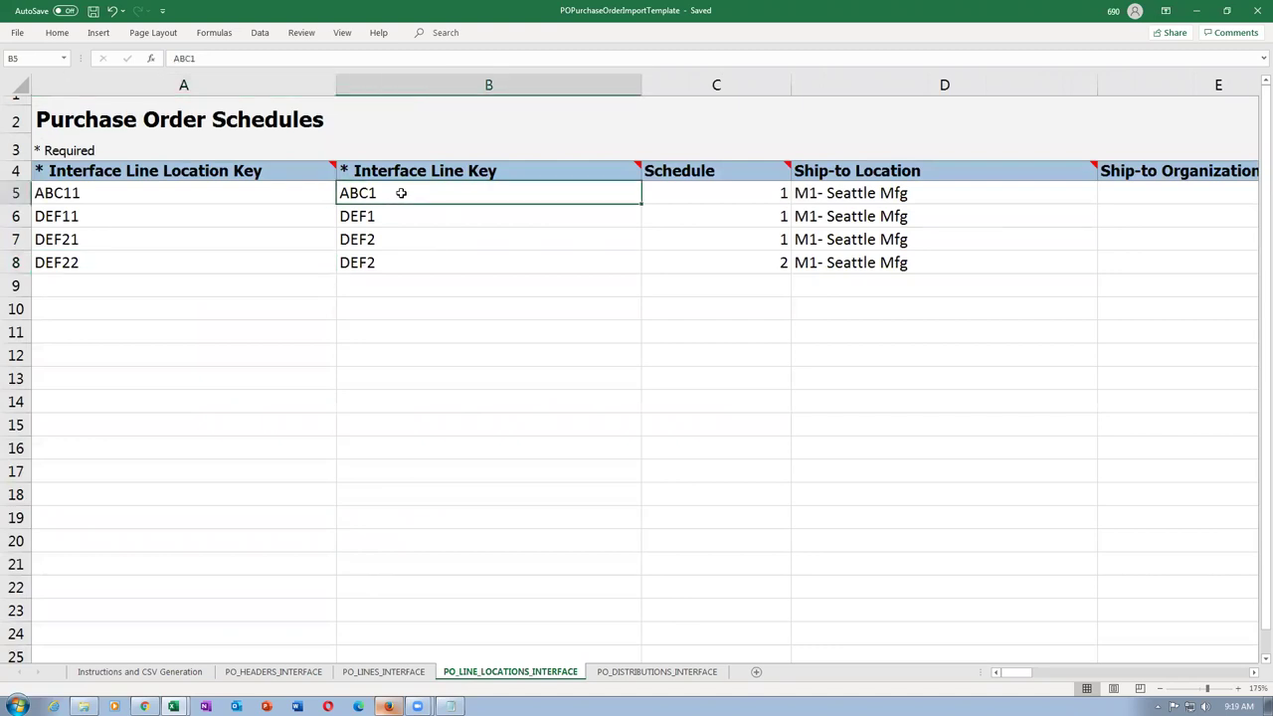
pyautogui.click(82, 196)
pyautogui.click(364, 196)
pyautogui.click(124, 196)
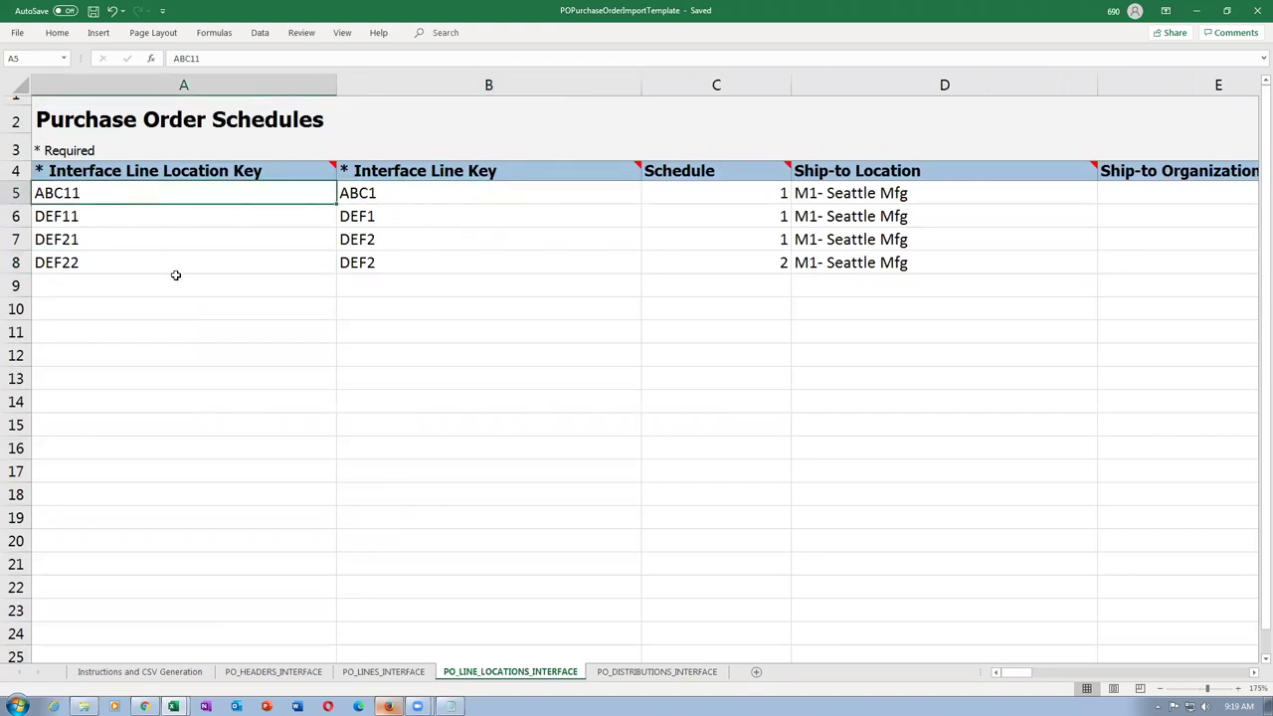
# Enter ship-to location Seattle and quantity 100 for schedule ABC11.
pyautogui.press('Right')
pyautogui.press('Right')
pyautogui.press('Right')
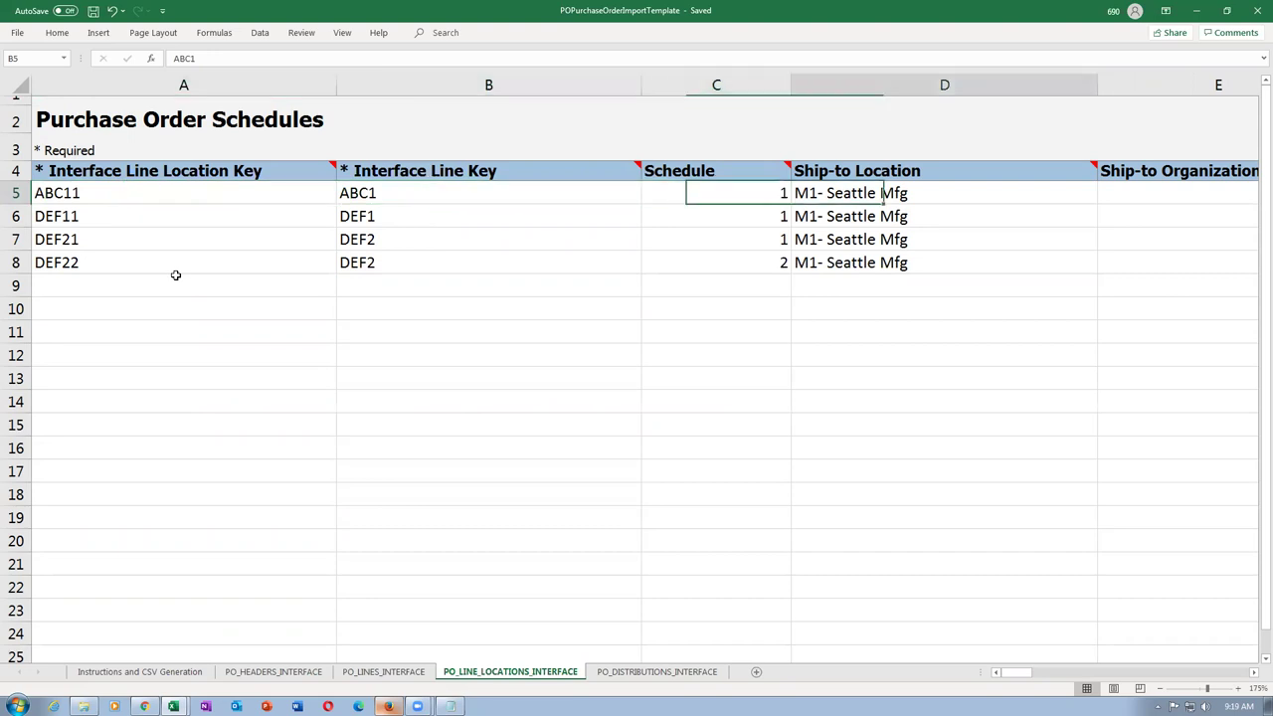
pyautogui.write('Seattle')
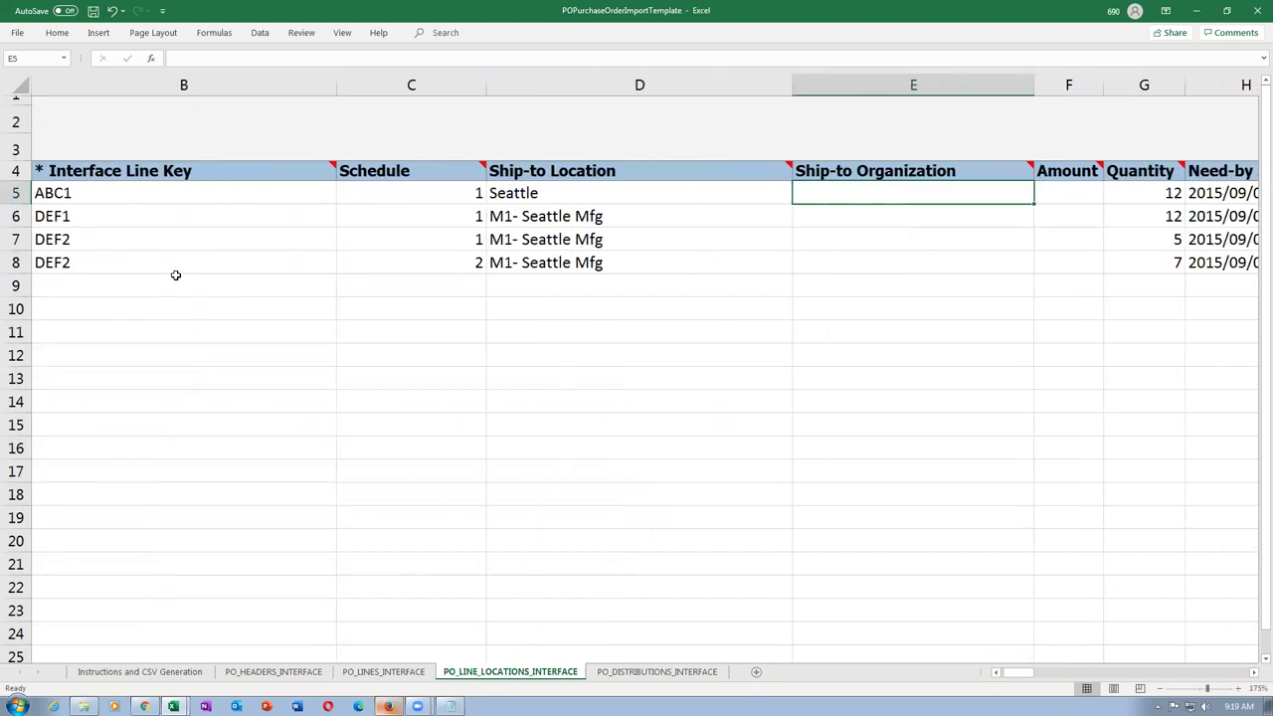
pyautogui.press('Left')
pyautogui.press('Right')
pyautogui.press('Right')
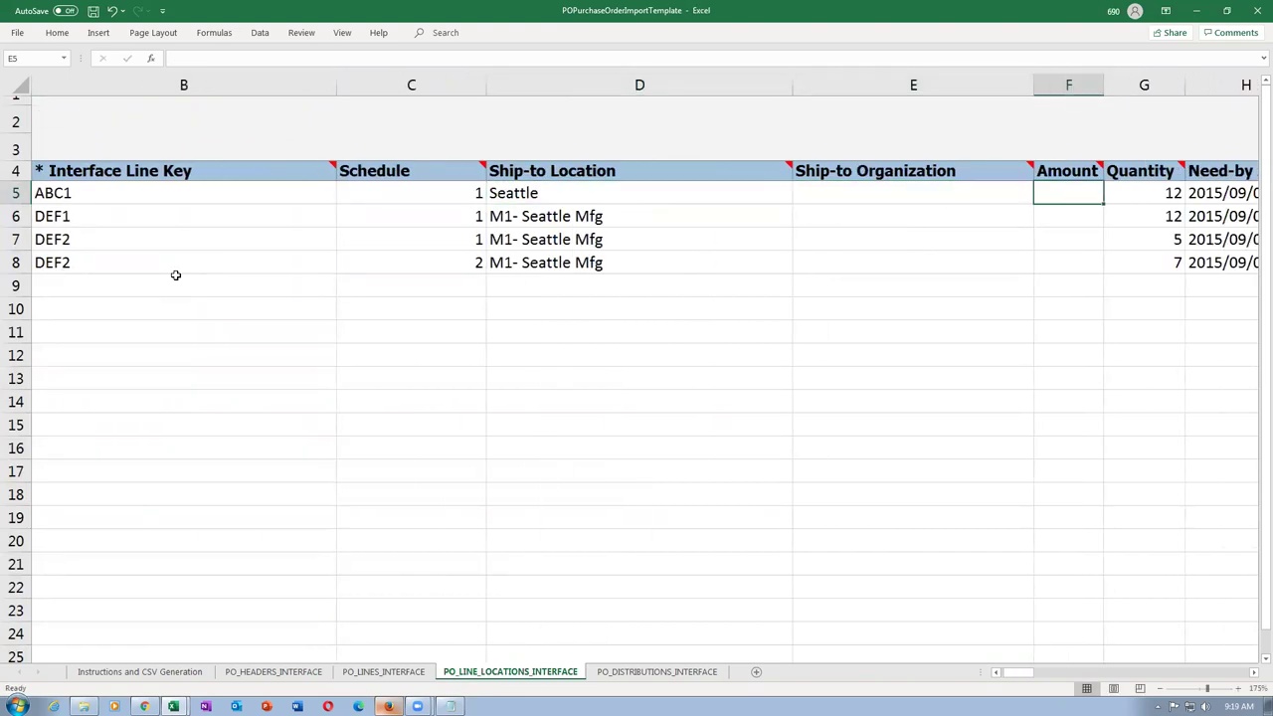
pyautogui.press('Right')
pyautogui.write('100')
pyautogui.press('Tab')
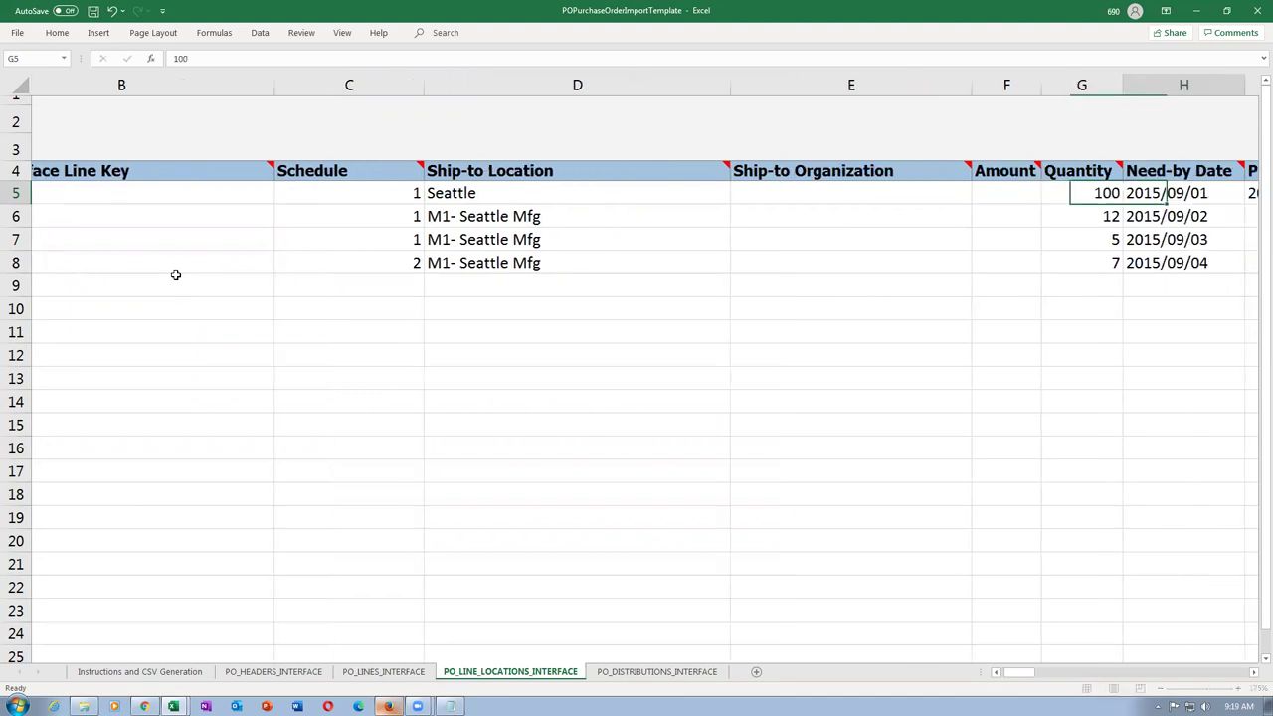
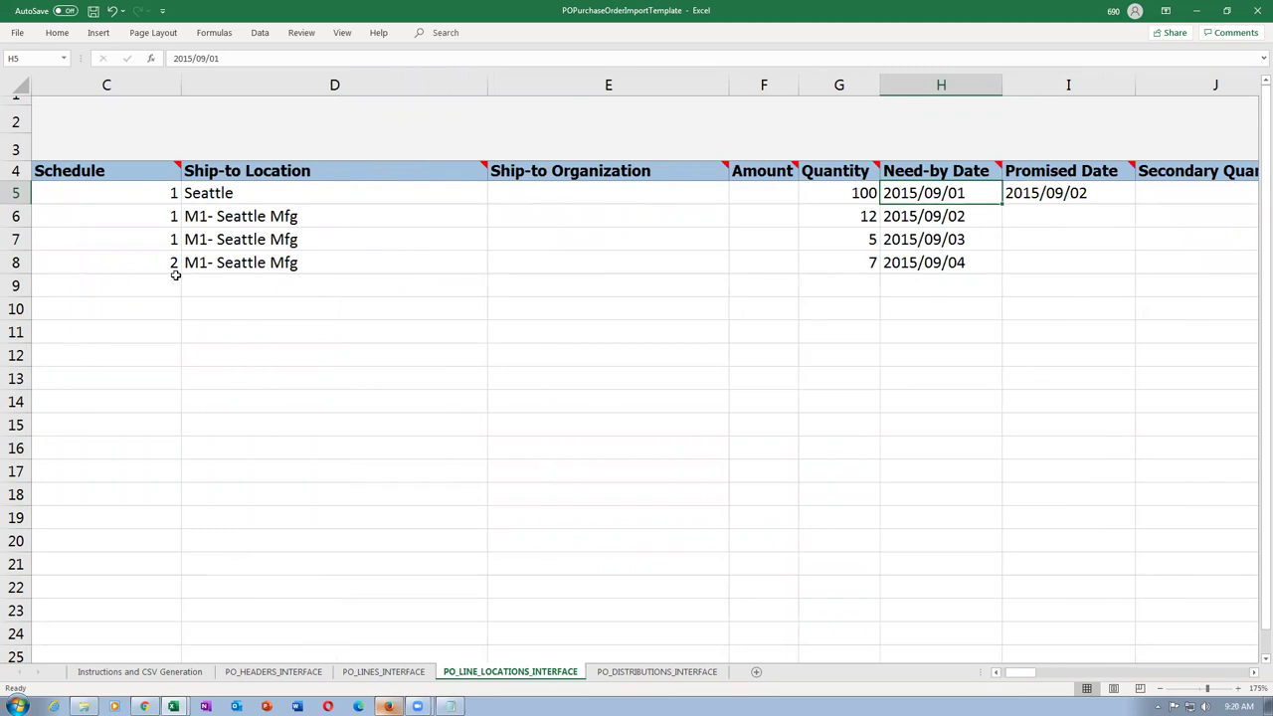
# Change the first schedule's need-by date in H5 to 2022/03/25.
pyautogui.press('F2')
pyautogui.press('Left')
pyautogui.press('Left')
pyautogui.press('Left')
pyautogui.press('Delete')
pyautogui.press('Delete')
pyautogui.write('22')
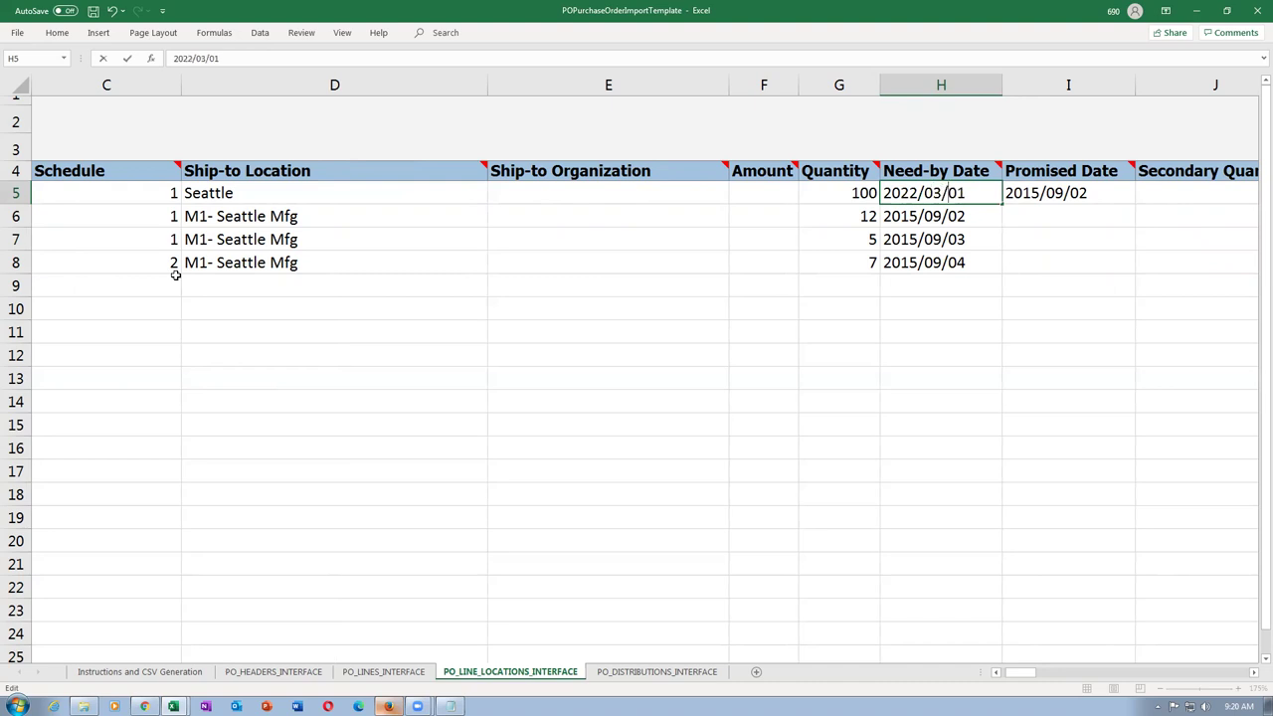
pyautogui.press('BackSpace')
pyautogui.press('BackSpace')
pyautogui.write('25')
pyautogui.press('Tab')
# Clear the promised date in I5 and save the template, accepting the privacy warning.
pyautogui.press('Delete')
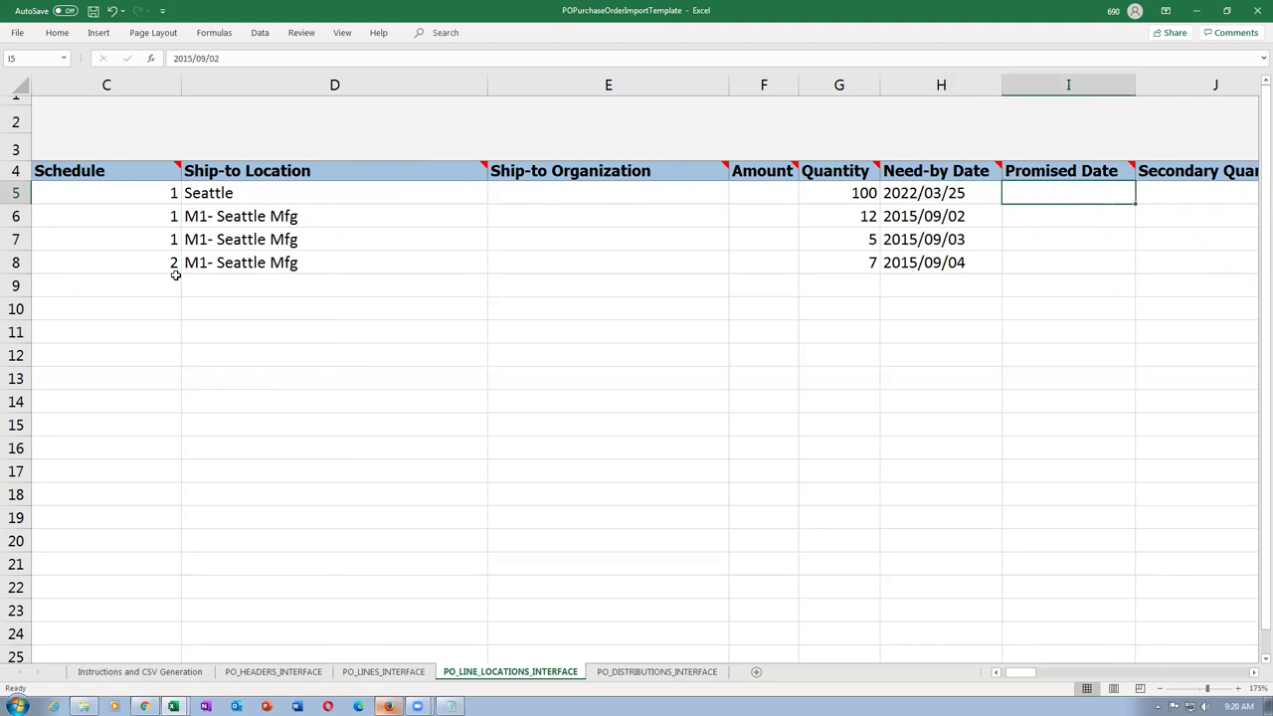
pyautogui.click(916, 195)
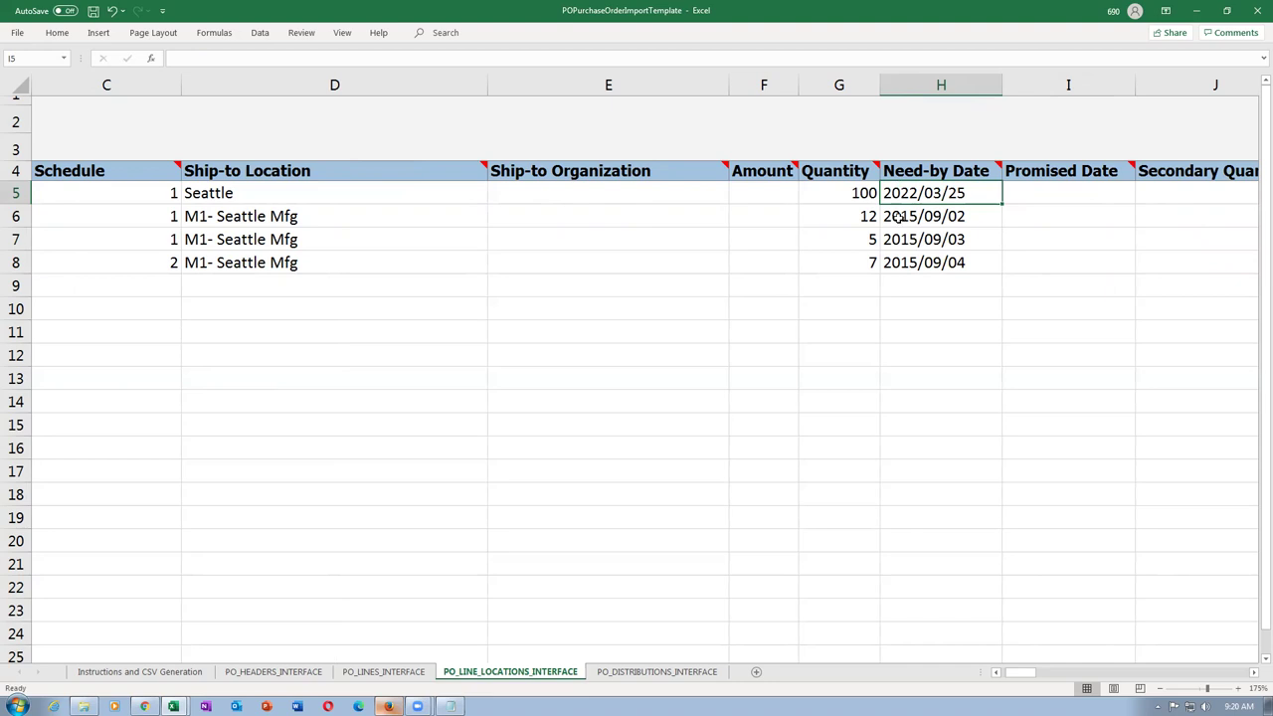
pyautogui.click(834, 193)
pyautogui.click(922, 198)
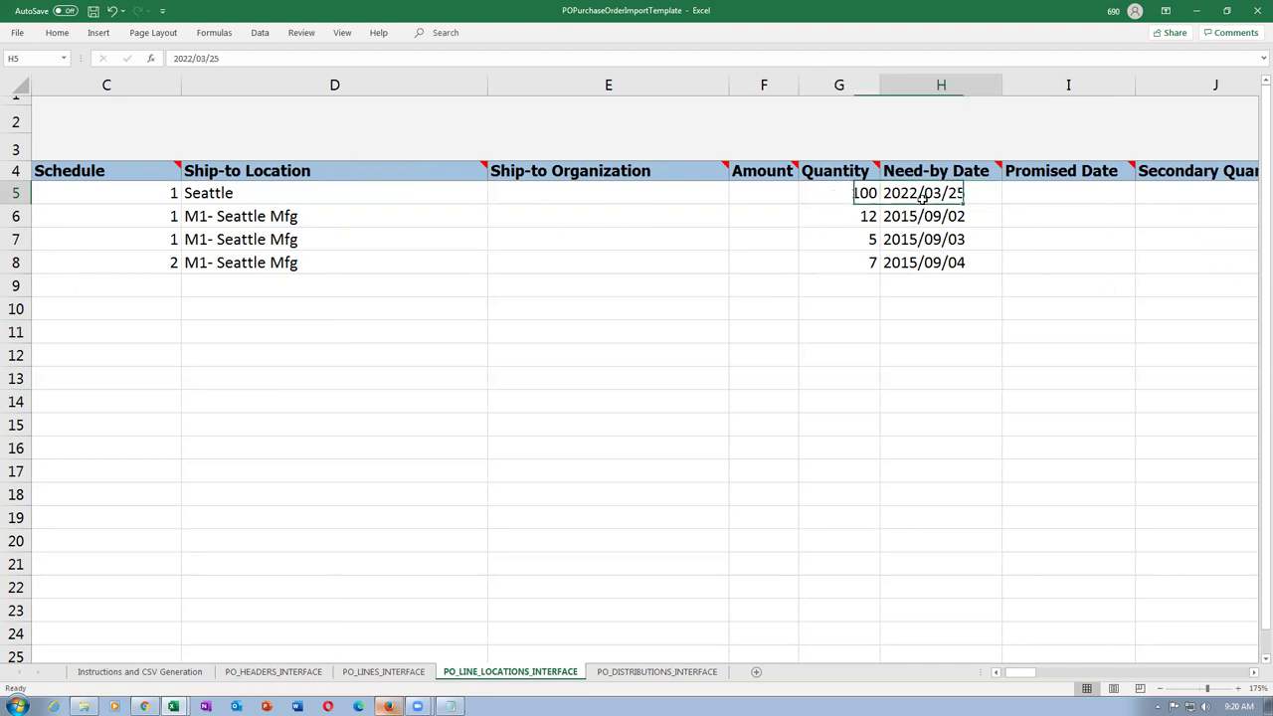
pyautogui.hotkey('ctrl', 's')
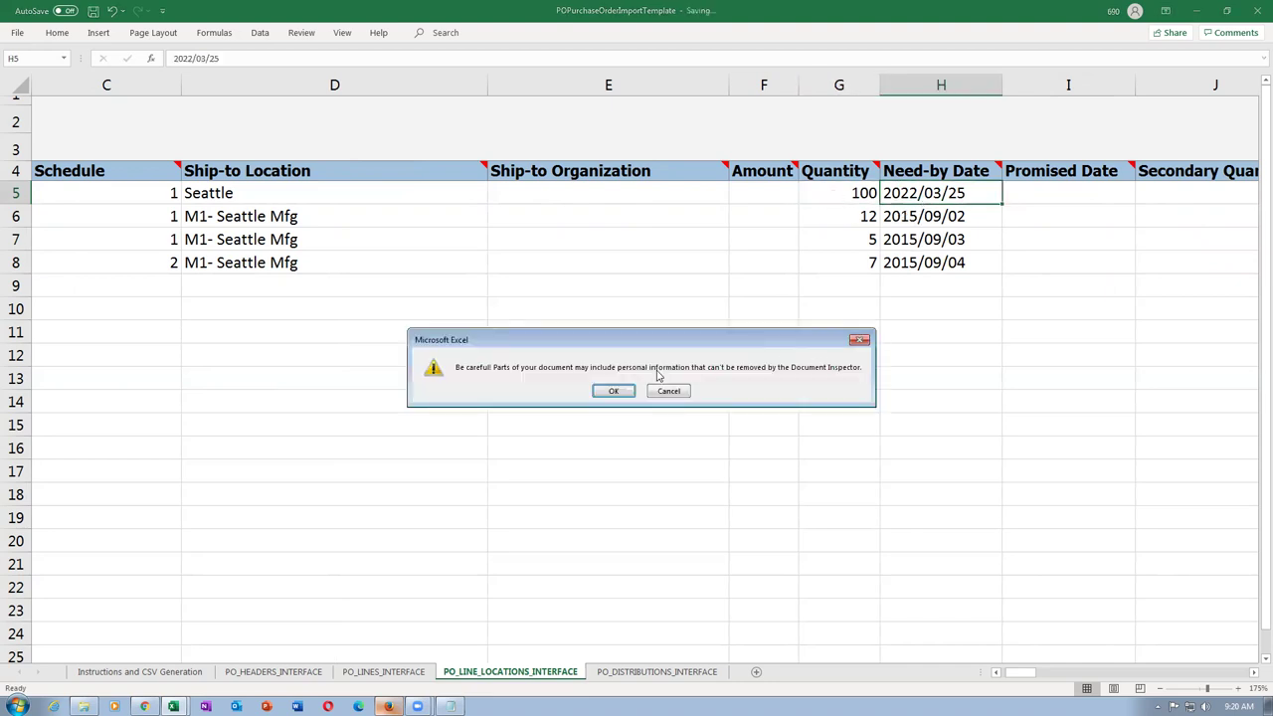
pyautogui.click(613, 388)
pyautogui.click(851, 193)
pyautogui.click(931, 202)
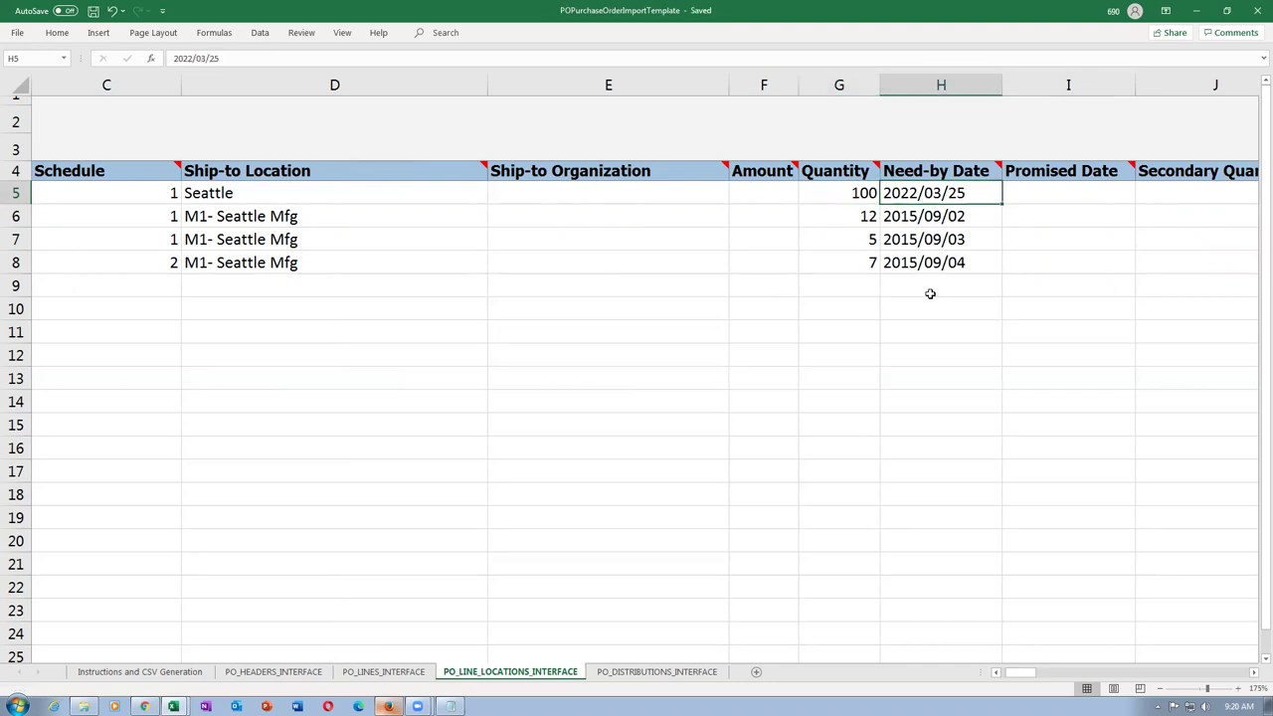
# Clear row 5's Attribute1, Attribute10, Attribute20, attribute date and the 1 in BN5.
pyautogui.press('Right')
pyautogui.press('Right')
pyautogui.press('Right')
pyautogui.press('Right')
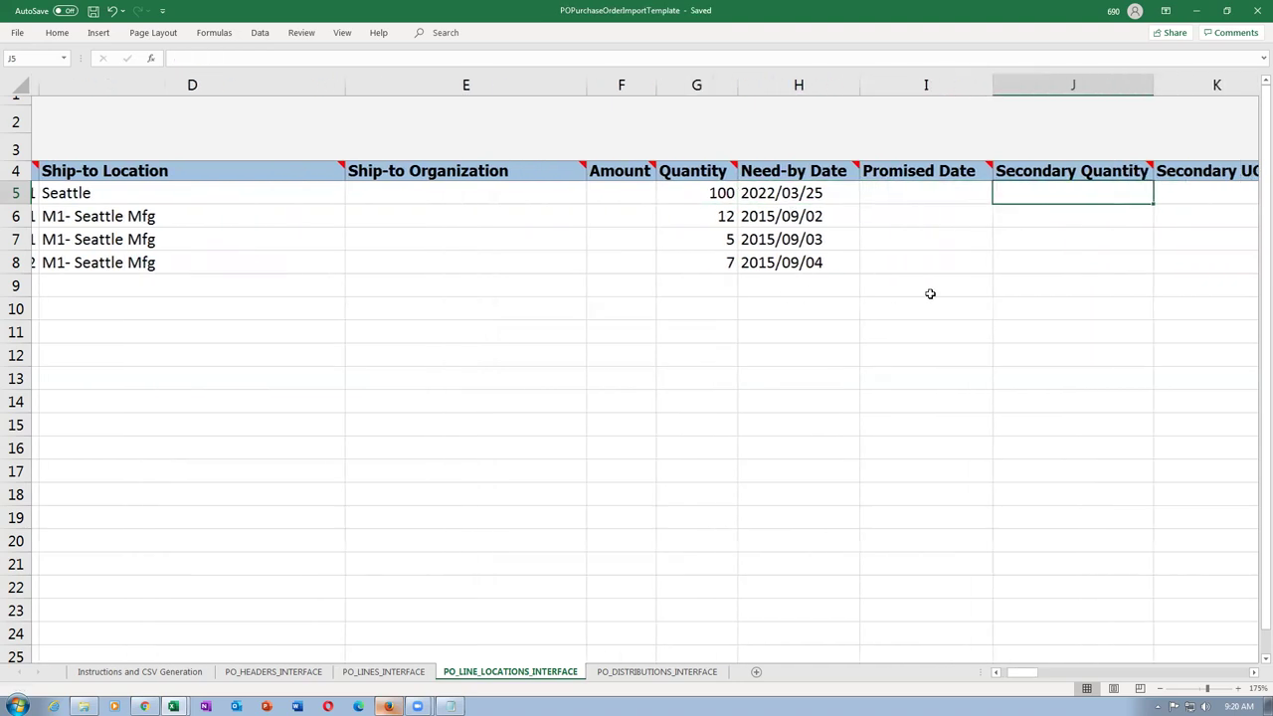
pyautogui.press('Right')
pyautogui.press('Right')
pyautogui.press('Right')
pyautogui.press('Right')
pyautogui.press('Right')
pyautogui.press('Right')
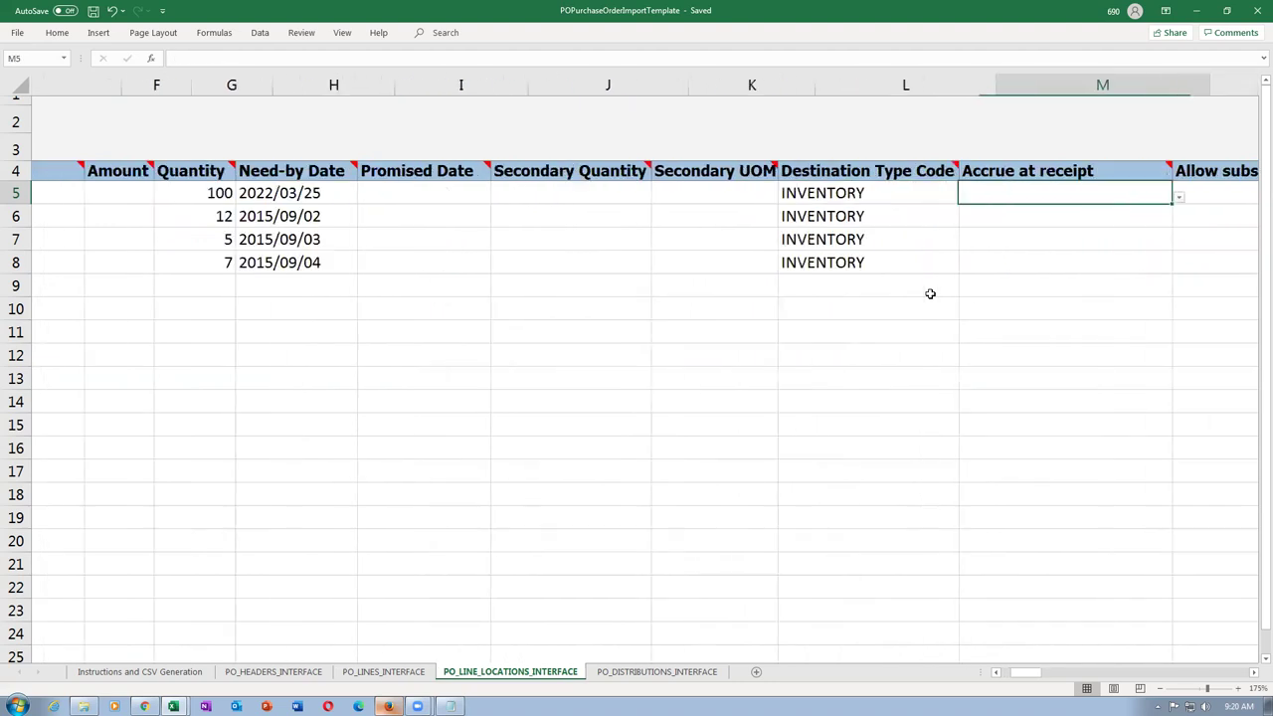
pyautogui.press('Right')
pyautogui.press('Right')
pyautogui.press('Right')
pyautogui.press('Right')
pyautogui.press('Right')
pyautogui.press('Right')
pyautogui.press('Right')
pyautogui.press('Right')
pyautogui.press('Right')
pyautogui.press('Right')
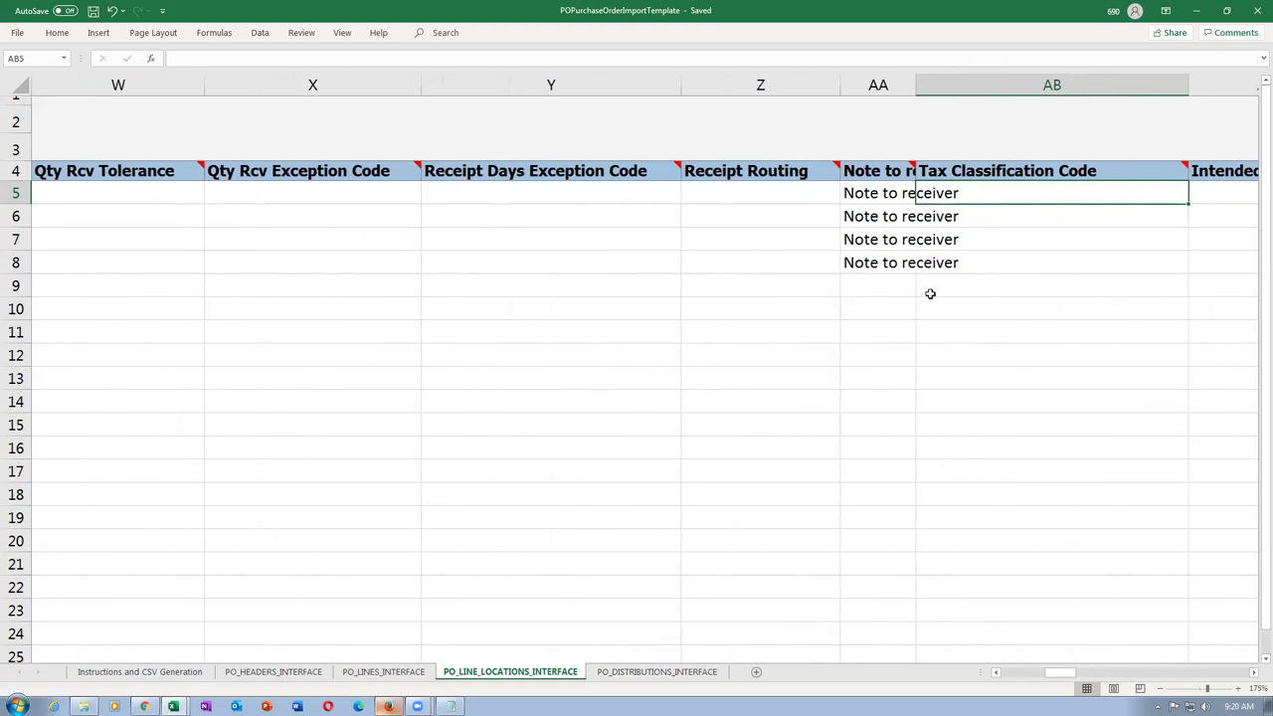
pyautogui.press('Right')
pyautogui.press('Right')
pyautogui.press('Right')
pyautogui.press('Right')
pyautogui.press('Right')
pyautogui.press('Right')
pyautogui.press('Right')
pyautogui.press('Right')
pyautogui.press('Right')
pyautogui.press('Right')
pyautogui.press('Left')
pyautogui.press('Left')
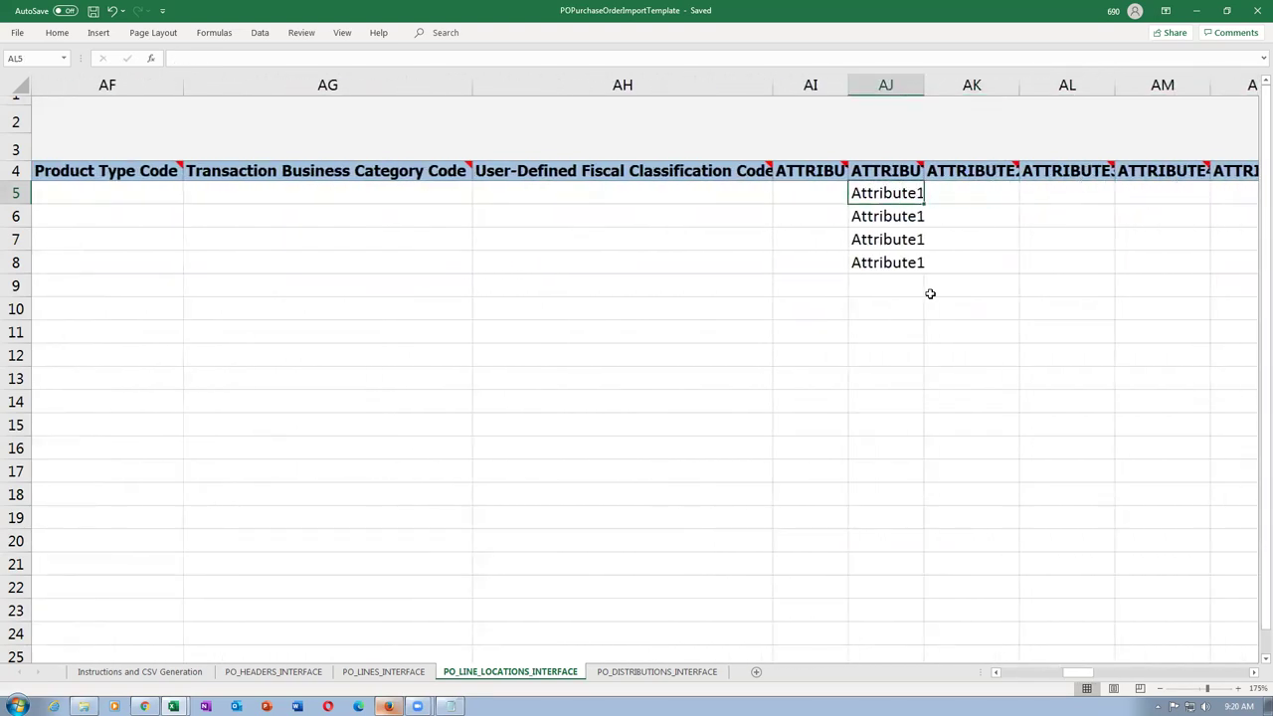
pyautogui.press('Right')
pyautogui.press('Right')
pyautogui.press('Right')
pyautogui.press('Right')
pyautogui.press('Right')
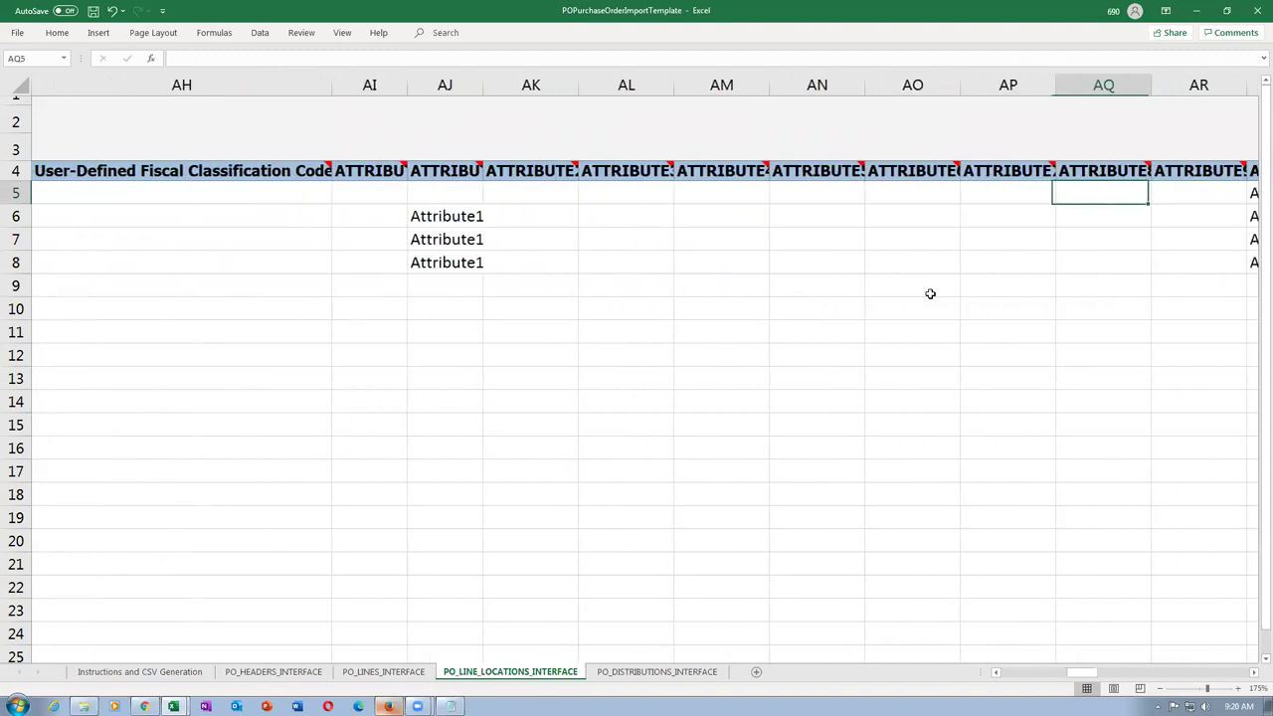
pyautogui.press('Right')
pyautogui.press('Right')
pyautogui.press('Right')
pyautogui.press('Left')
pyautogui.press('Right')
pyautogui.press('Right')
pyautogui.press('Right')
pyautogui.press('Right')
pyautogui.press('Right')
pyautogui.press('Right')
pyautogui.press('Right')
pyautogui.press('Right')
pyautogui.press('Right')
pyautogui.press('Right')
pyautogui.press('Right')
pyautogui.press('Right')
pyautogui.press('Right')
pyautogui.press('Right')
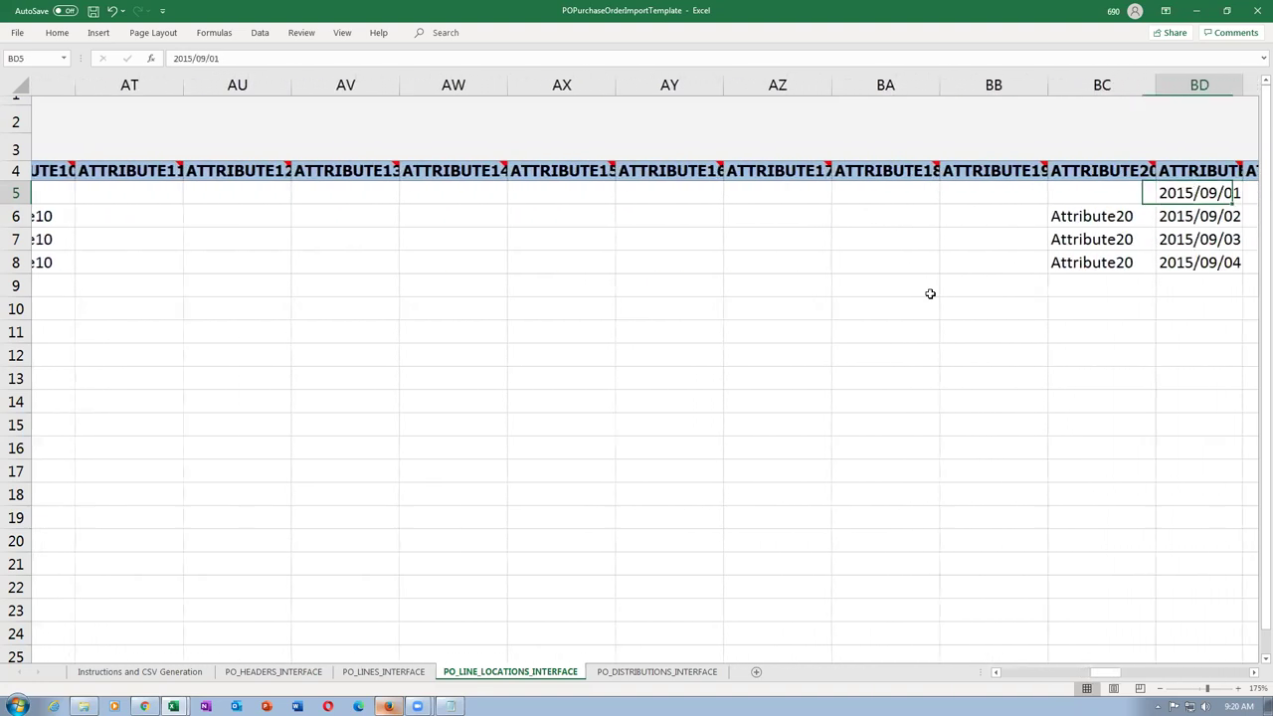
pyautogui.press('Right')
pyautogui.press('Right')
pyautogui.press('Right')
pyautogui.press('Right')
pyautogui.press('Right')
pyautogui.press('Right')
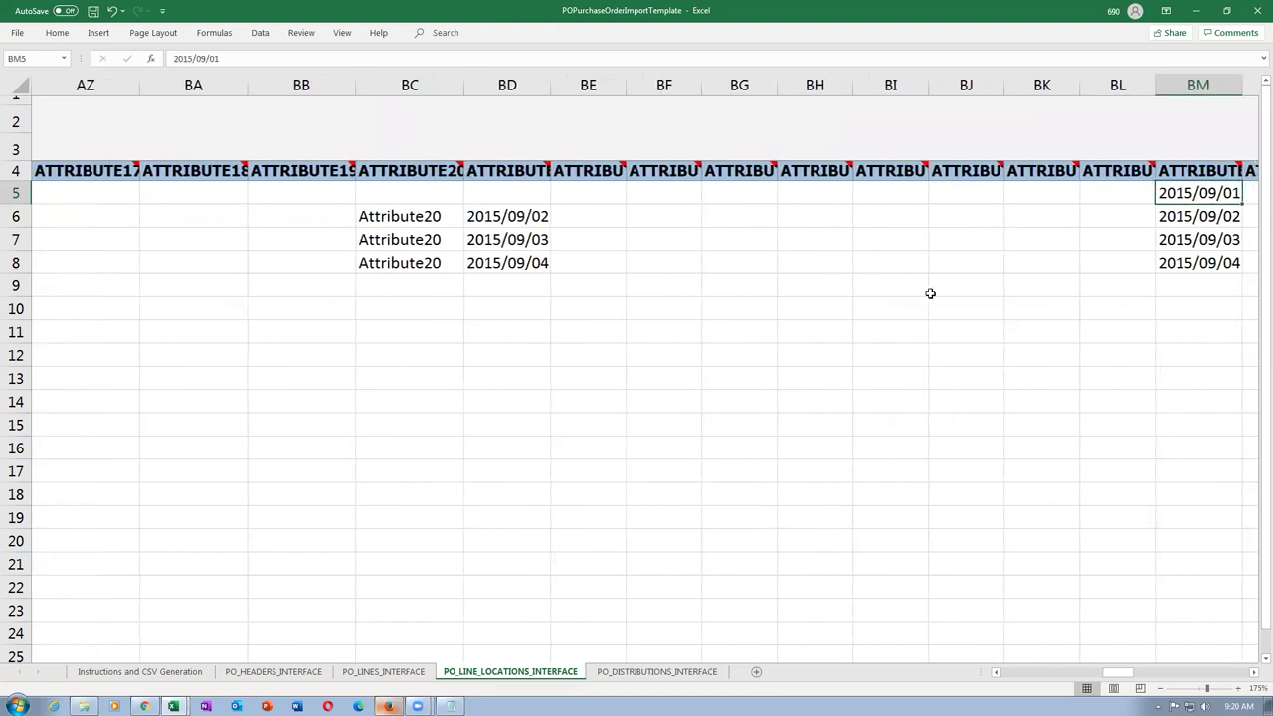
pyautogui.press('Right')
pyautogui.press('Right')
pyautogui.press('Left')
pyautogui.press('Left')
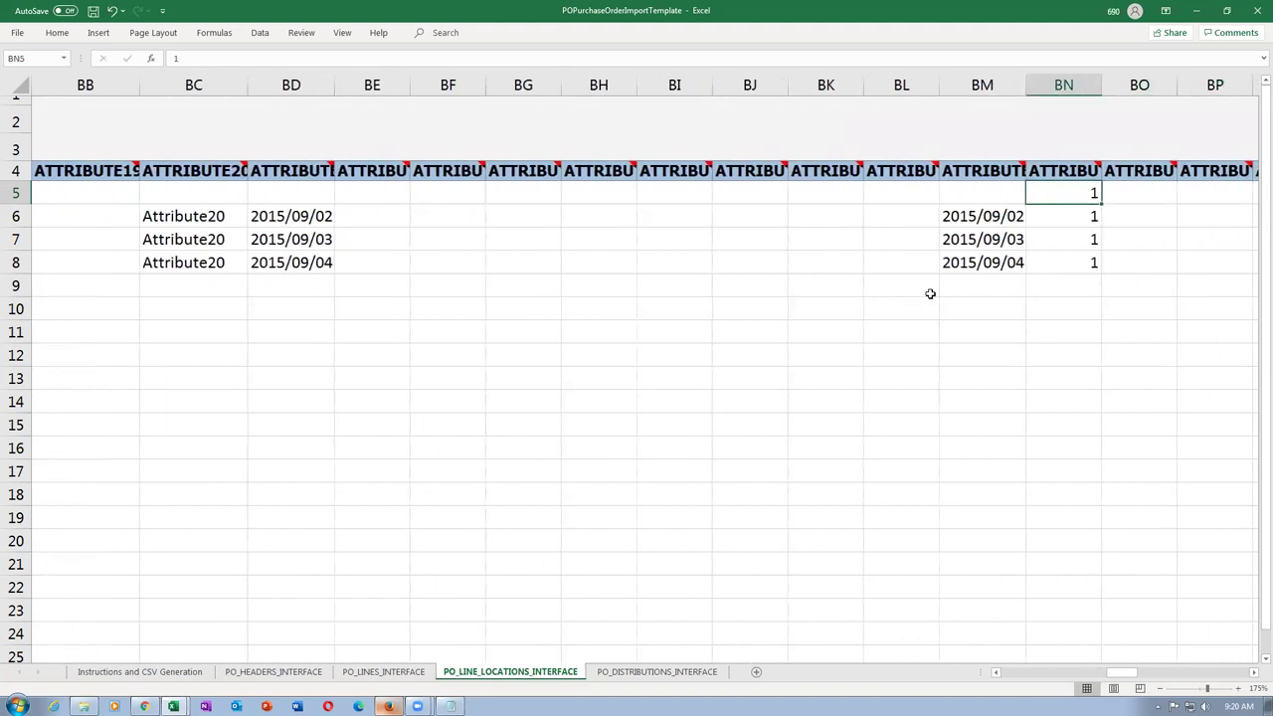
pyautogui.press('Right')
pyautogui.press('Right')
pyautogui.press('Right')
pyautogui.press('Right')
pyautogui.press('Right')
pyautogui.press('Right')
pyautogui.press('Right')
pyautogui.press('Right')
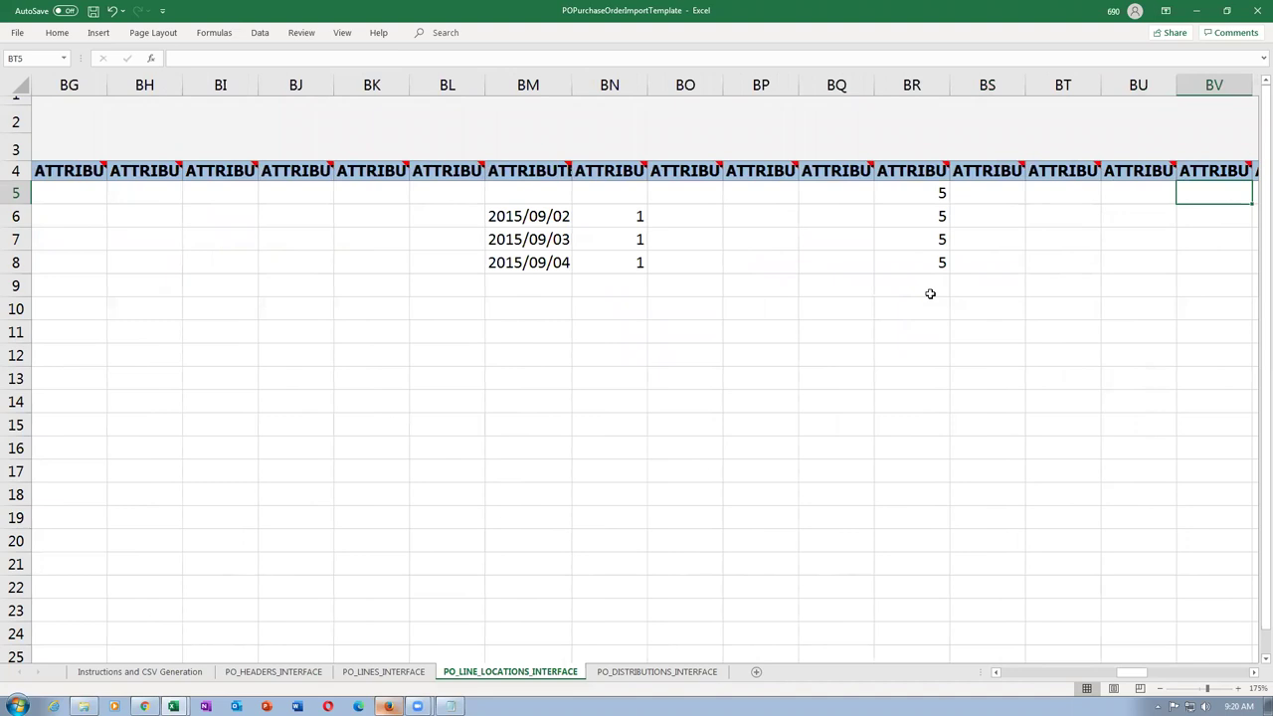
# Clear the 5, the 10 in BW5 and the CF5 timestamp, then return to row start.
pyautogui.press('Left')
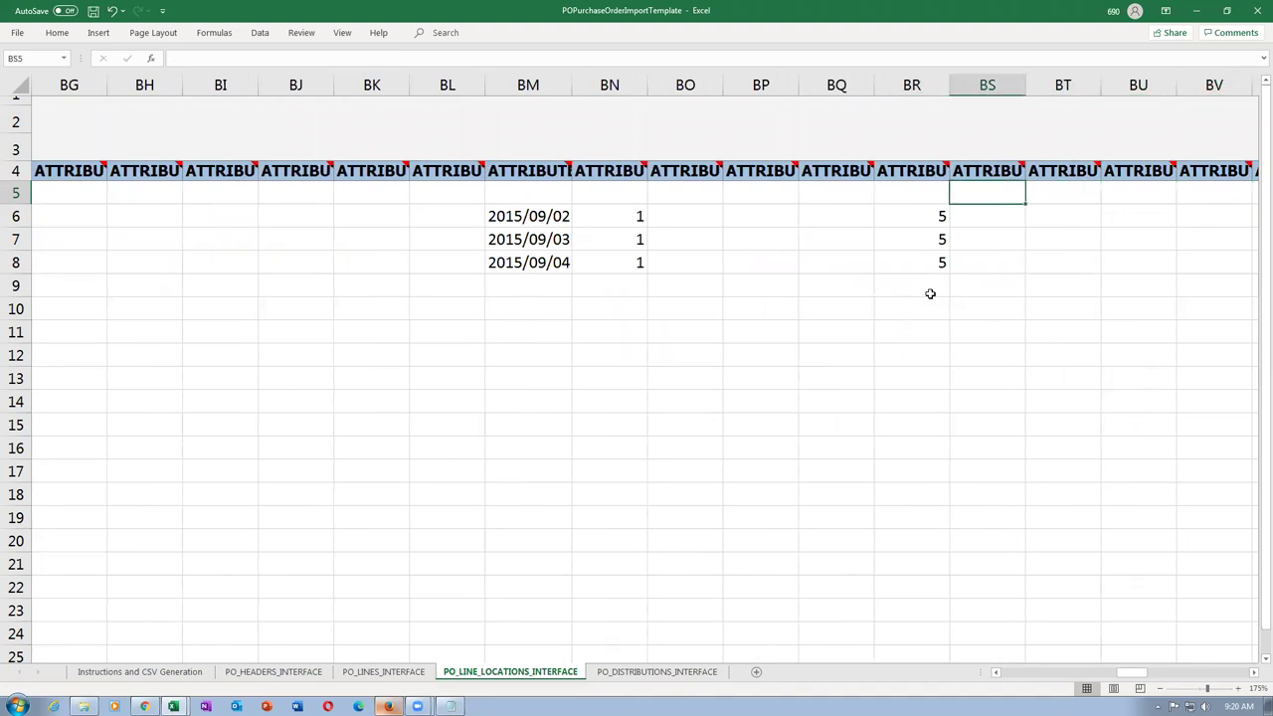
pyautogui.press('Right')
pyautogui.press('Right')
pyautogui.press('Right')
pyautogui.press('Right')
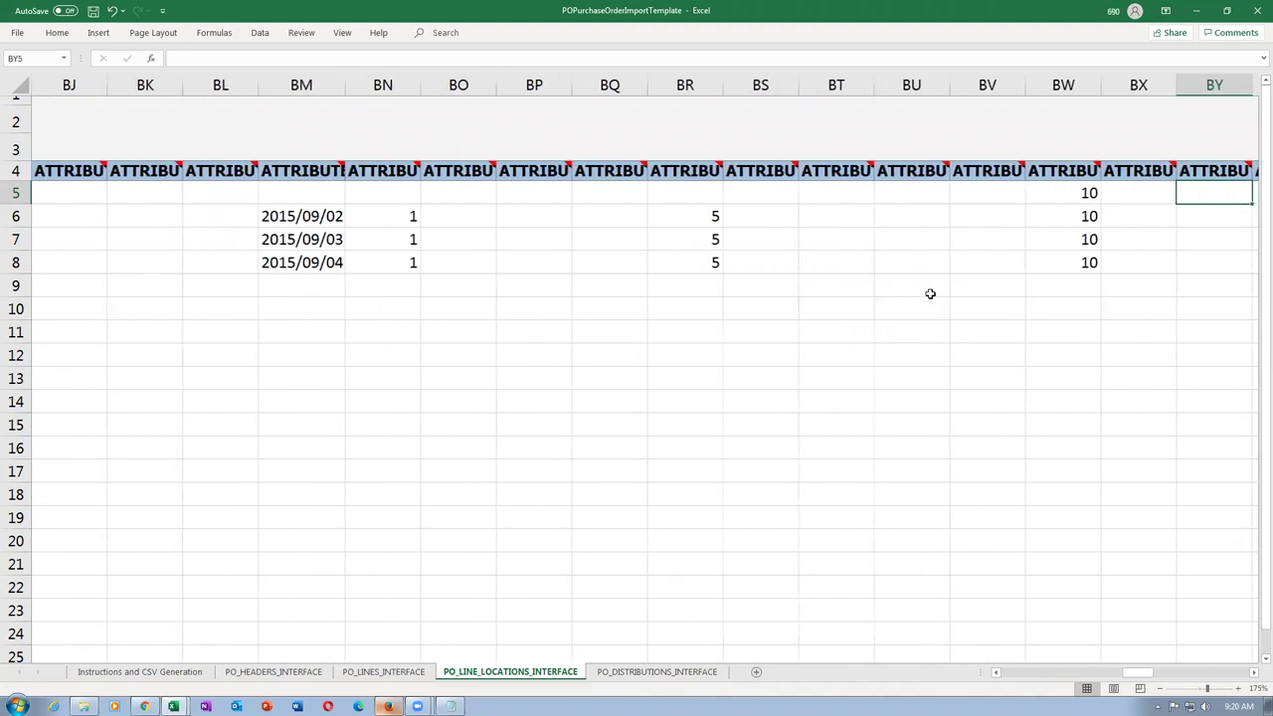
pyautogui.press('Left')
pyautogui.press('Left')
pyautogui.press('Delete')
pyautogui.press('Right')
pyautogui.press('Right')
pyautogui.press('Right')
pyautogui.press('Right')
pyautogui.press('Right')
pyautogui.press('Right')
pyautogui.press('Right')
pyautogui.press('Right')
pyautogui.press('Right')
pyautogui.press('Right')
pyautogui.press('Right')
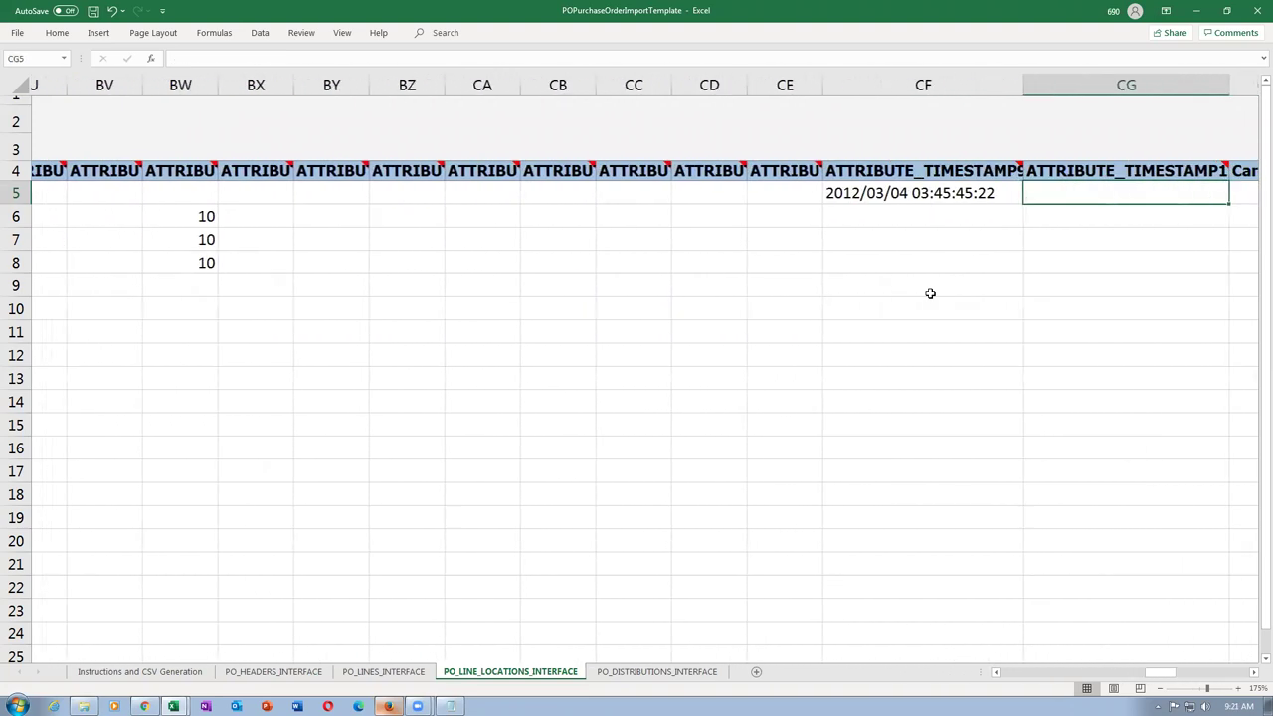
pyautogui.press('Left')
pyautogui.press('Left')
pyautogui.press('Left')
pyautogui.press('Right')
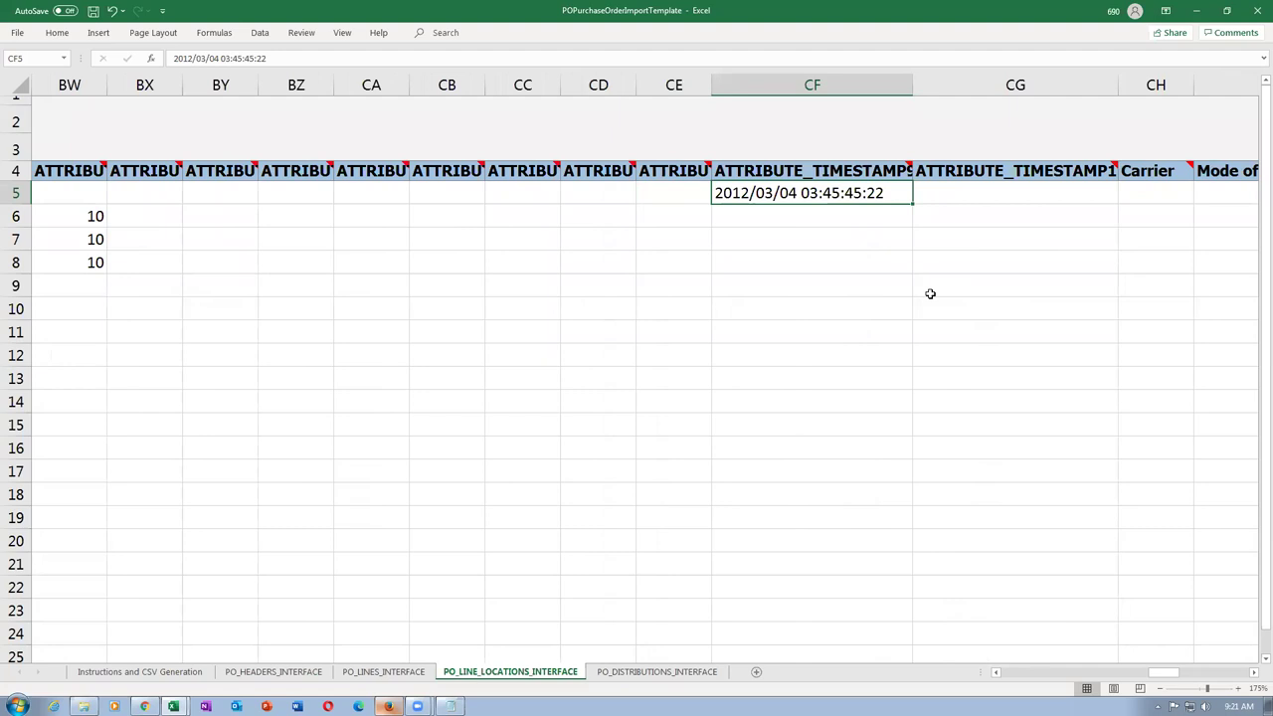
pyautogui.press('Right')
pyautogui.press('Right')
pyautogui.press('Right')
pyautogui.press('Right')
pyautogui.press('Right')
pyautogui.press('Right')
pyautogui.press('Right')
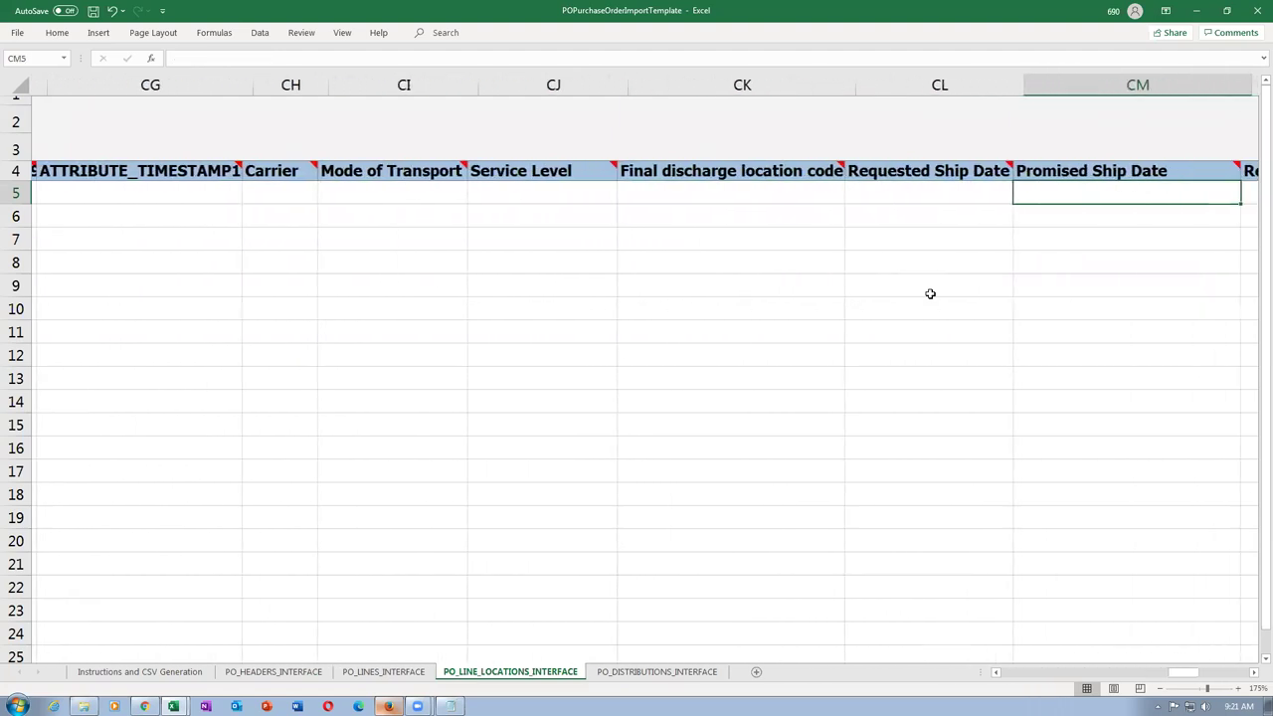
pyautogui.press('Right')
pyautogui.press('Right')
pyautogui.press('Right')
pyautogui.press('Right')
pyautogui.press('Right')
pyautogui.press('Right')
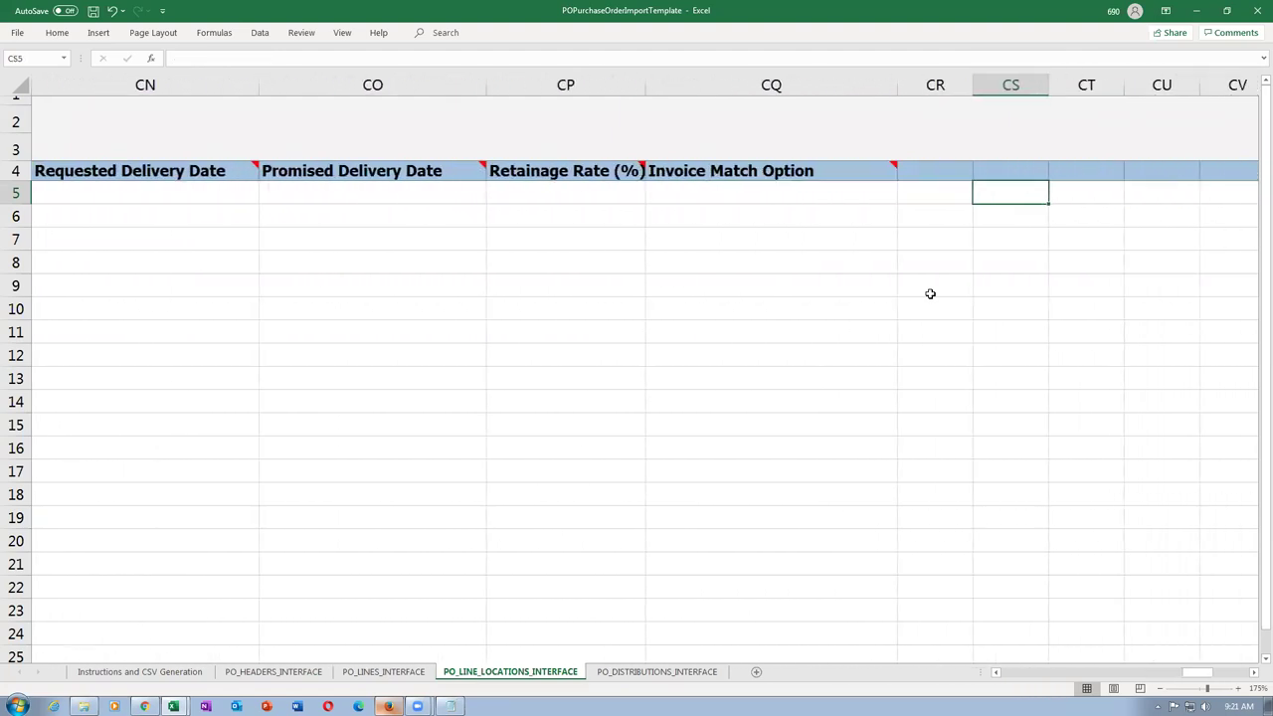
pyautogui.press('Home')
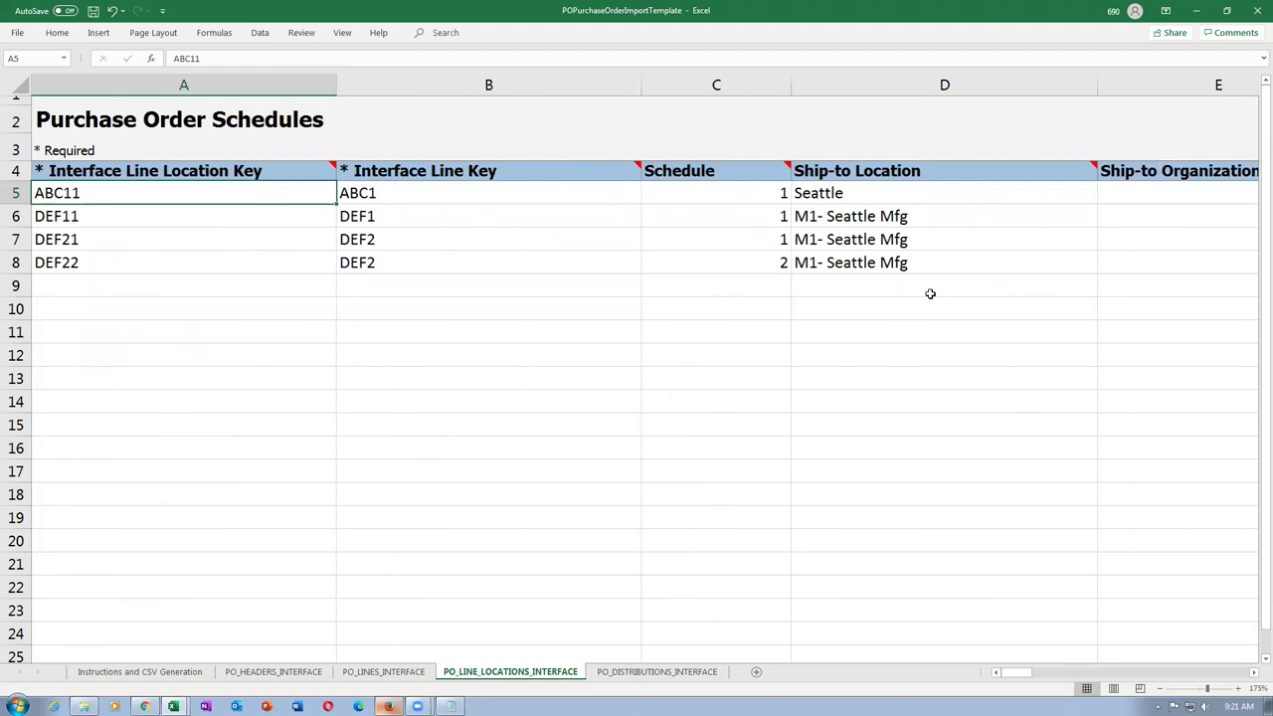
# Clear the DEF schedule rows 6–8 and save the template past the privacy warning.
pyautogui.moveTo(15, 216); pyautogui.dragTo(15, 263)
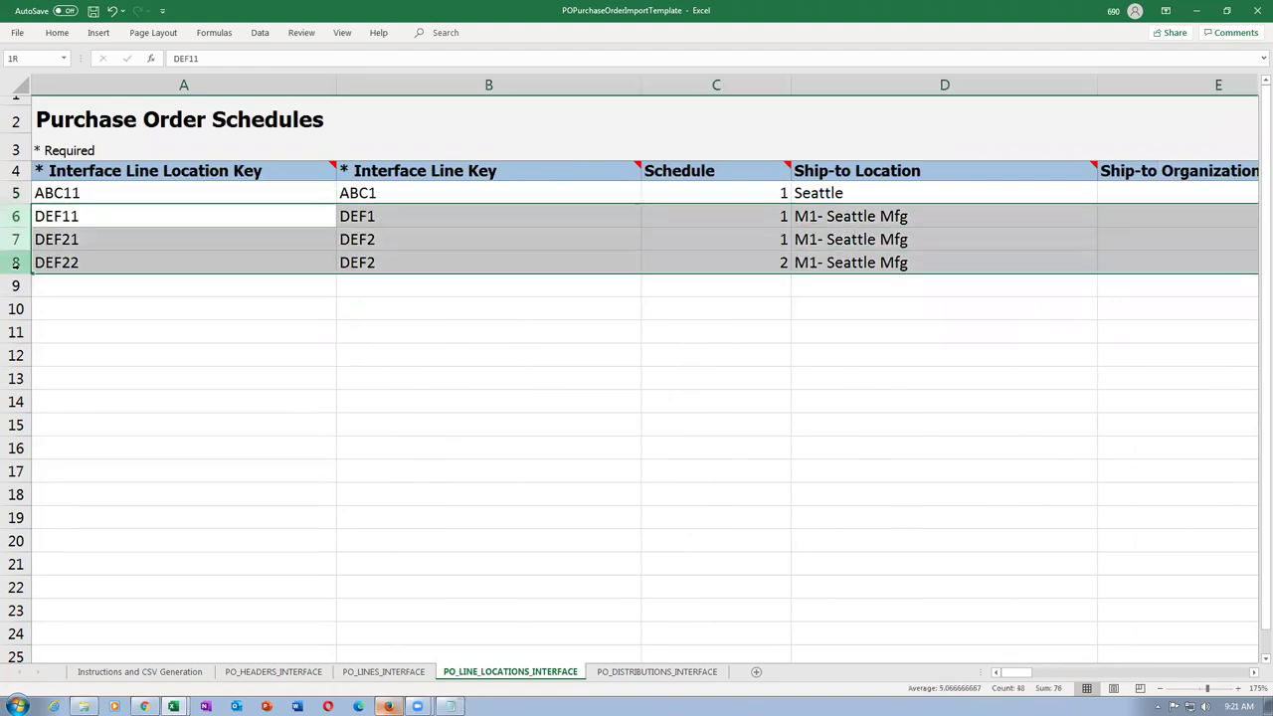
pyautogui.press('Delete')
pyautogui.press('Up')
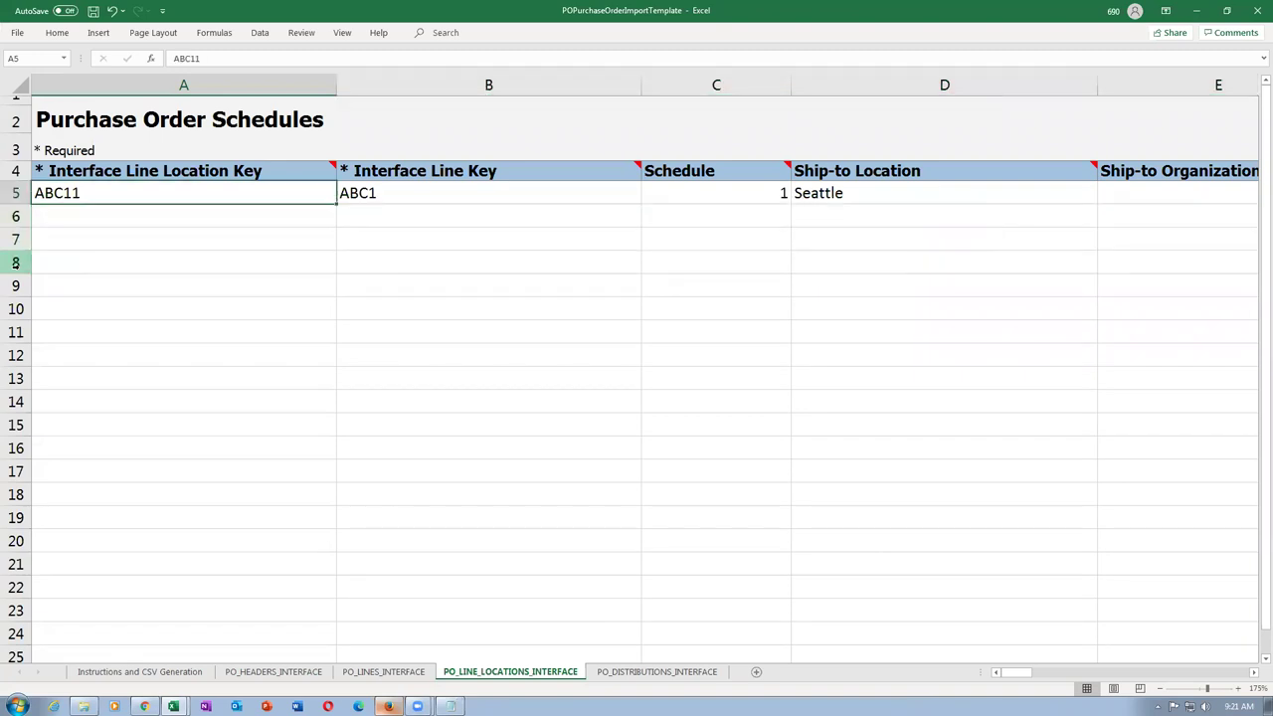
pyautogui.press('Right')
pyautogui.press('Right')
pyautogui.press('Right')
pyautogui.press('Right')
pyautogui.press('Right')
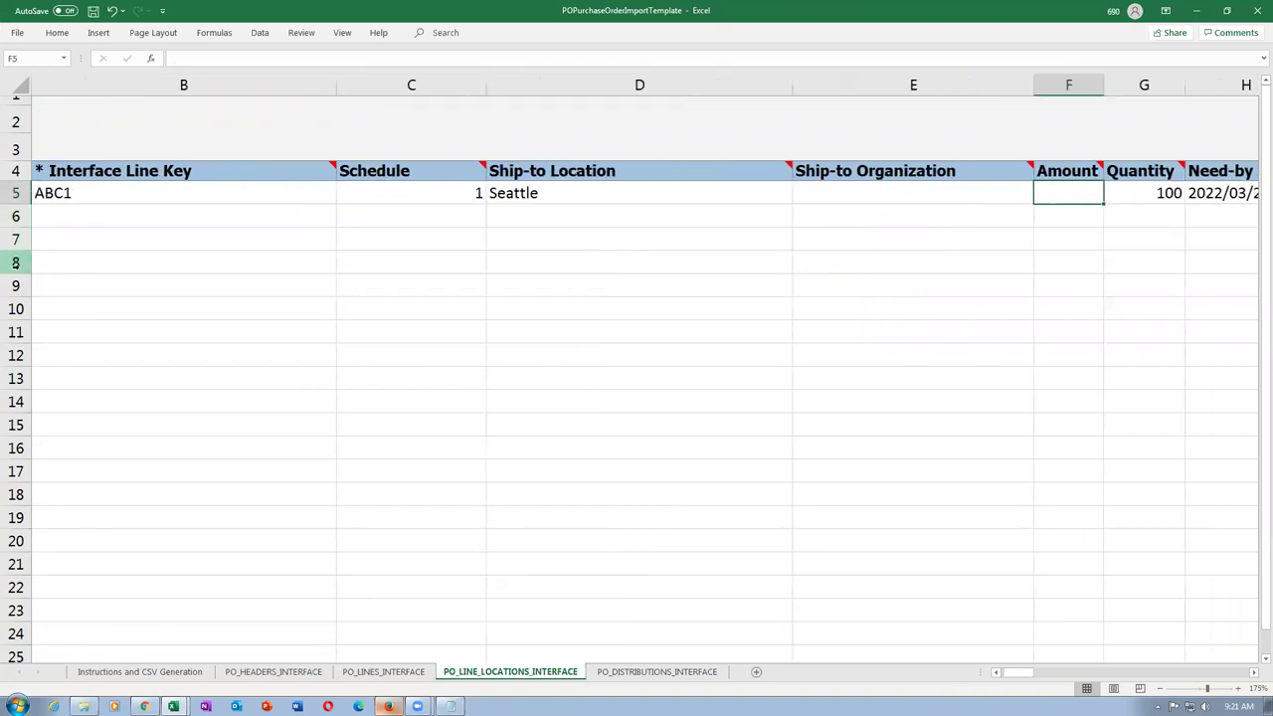
pyautogui.hotkey('ctrl', 's')
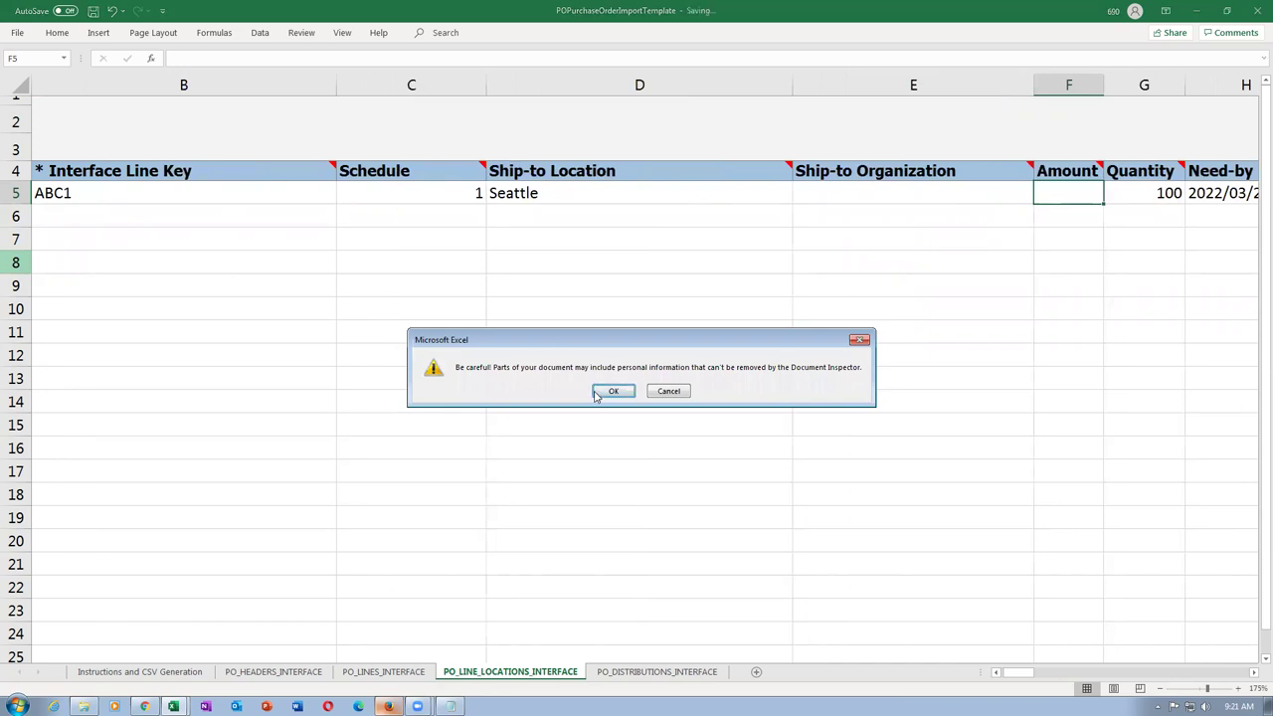
pyautogui.click(595, 391)
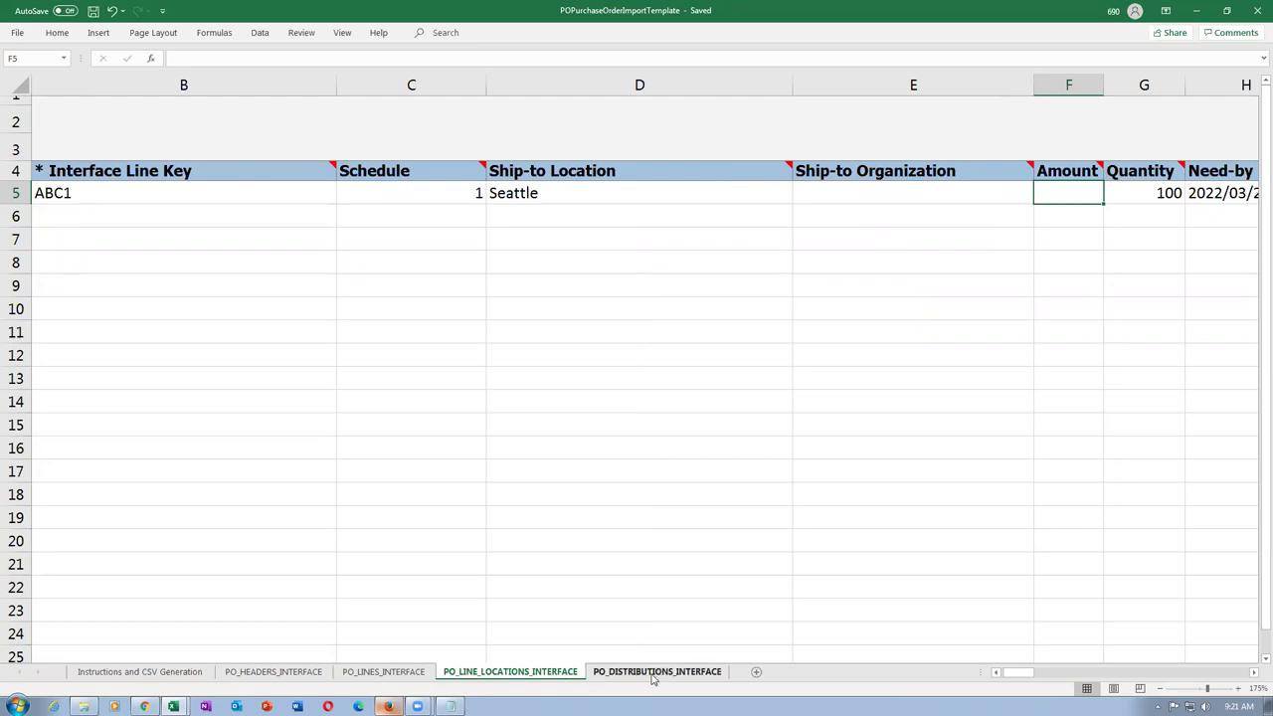
# On PO_DISTRIBUTIONS_INTERFACE, set the ABC111 distribution's Quantity in H5 to 100.
pyautogui.click(655, 673)
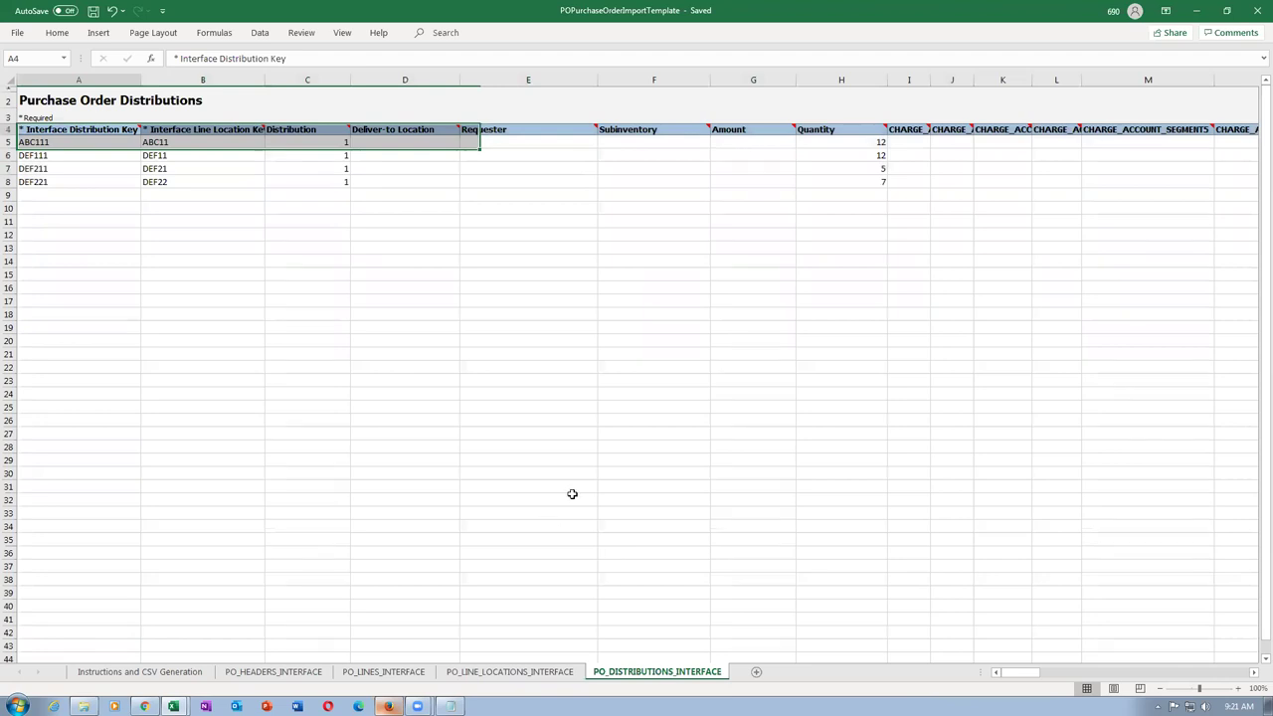
pyautogui.keyDown('ctrl'); pyautogui.scroll(5, 597, 475); pyautogui.keyUp('ctrl')
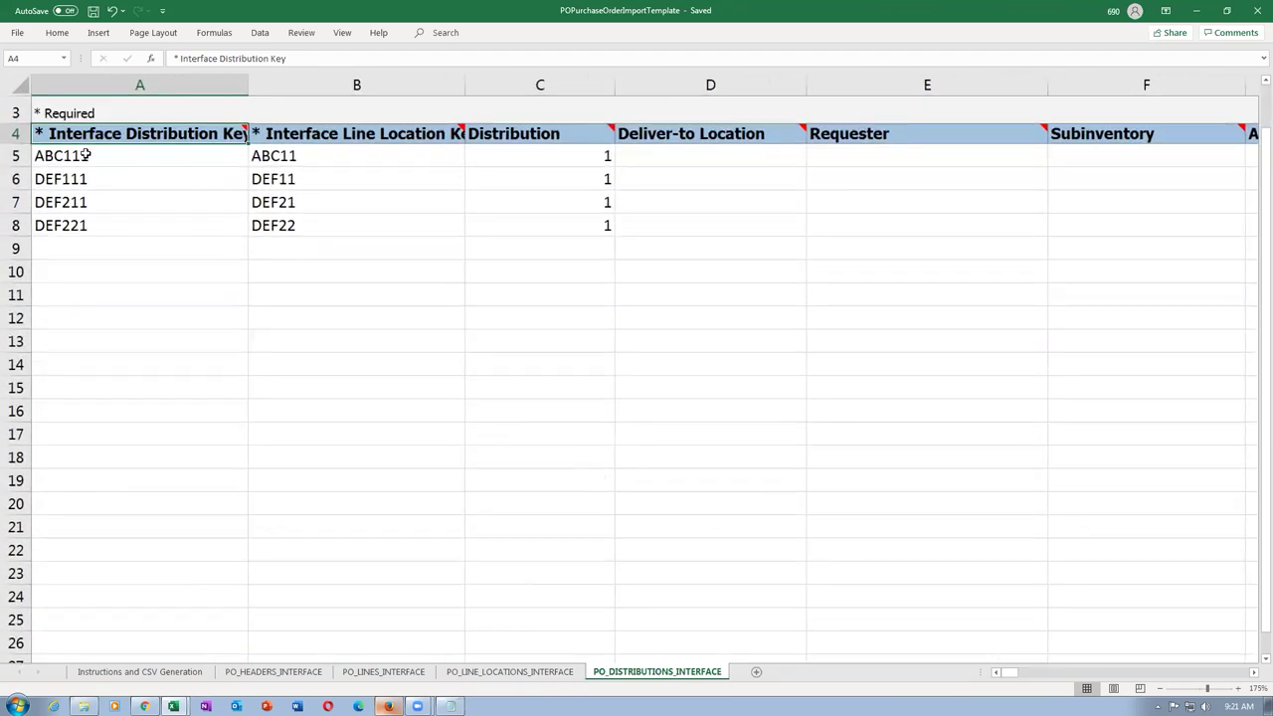
pyautogui.click(87, 155)
pyautogui.click(327, 162)
pyautogui.click(142, 159)
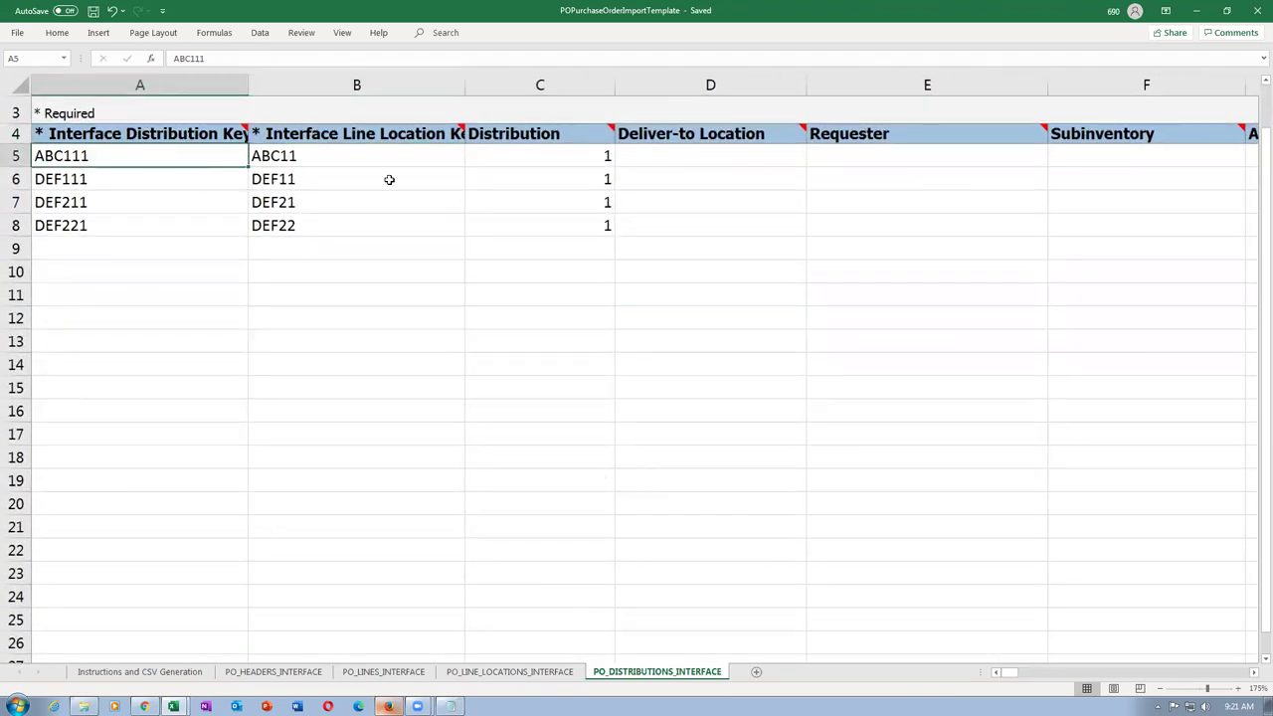
pyautogui.click(561, 162)
pyautogui.press('Right')
pyautogui.press('Right')
pyautogui.press('Right')
pyautogui.press('Right')
pyautogui.press('Right')
pyautogui.press('Right')
pyautogui.press('Right')
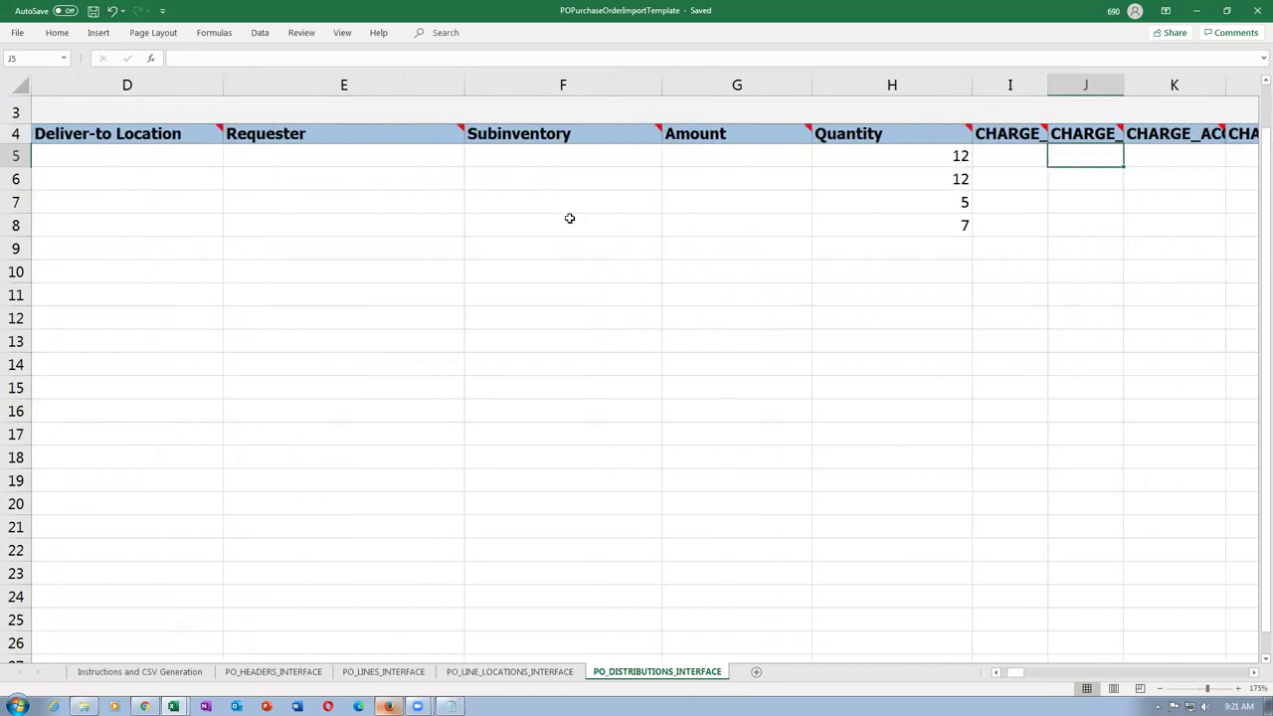
pyautogui.press('Left')
pyautogui.press('Left')
pyautogui.write('100')
pyautogui.press('Tab')
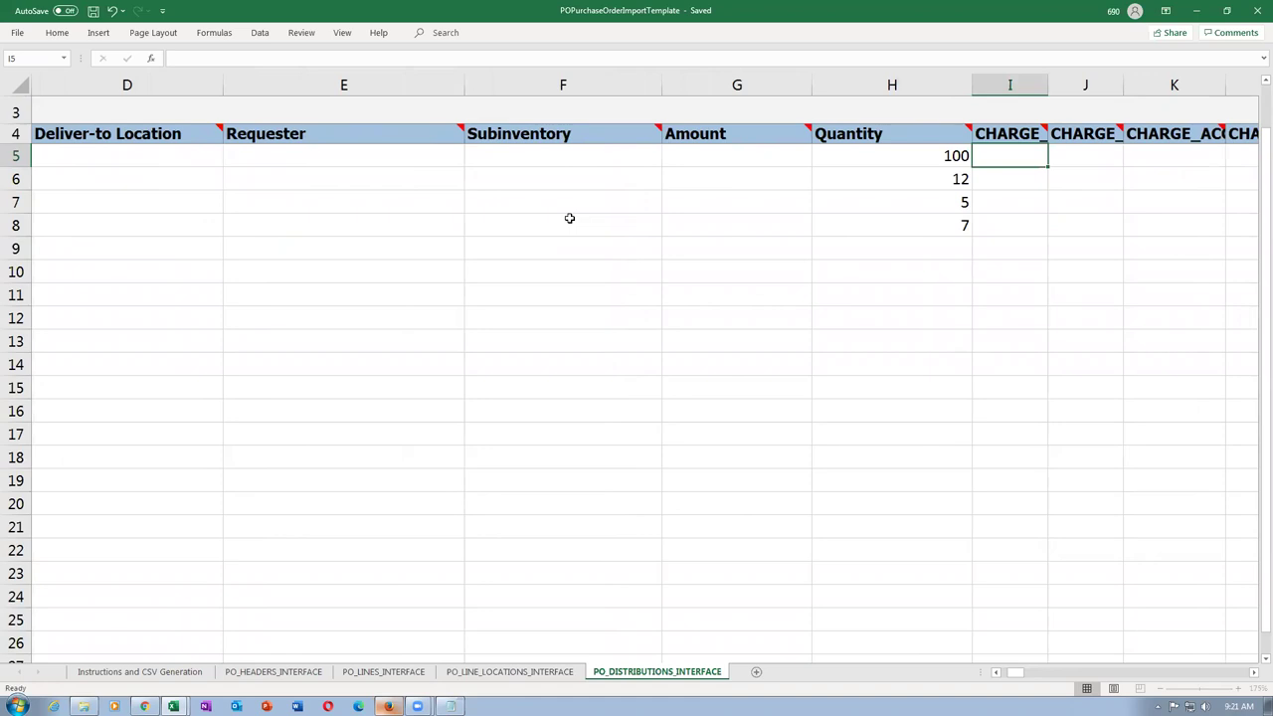
# Clear the attribute1, attribute10 and attribute20 sample values in BS5, CB5 and CL5.
pyautogui.press('Right')
pyautogui.press('Right')
pyautogui.press('Right')
pyautogui.press('Right')
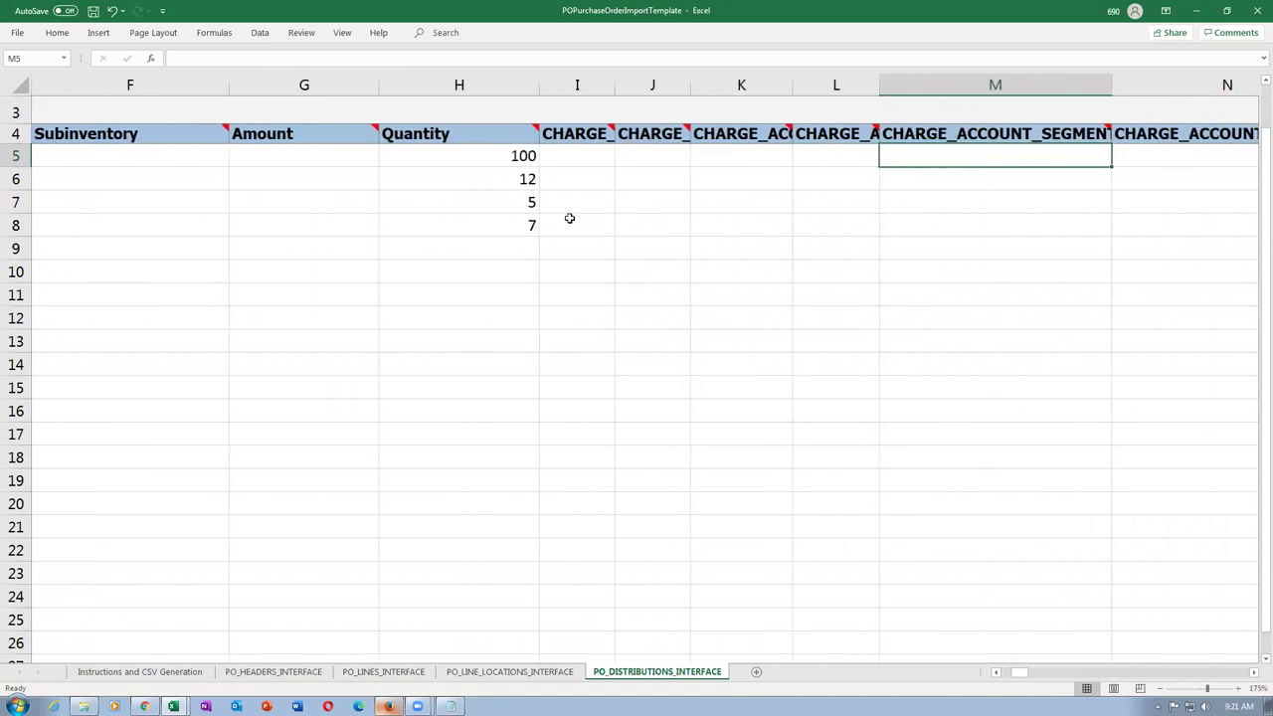
pyautogui.press('Left')
pyautogui.press('Left')
pyautogui.press('Left')
pyautogui.press('Left')
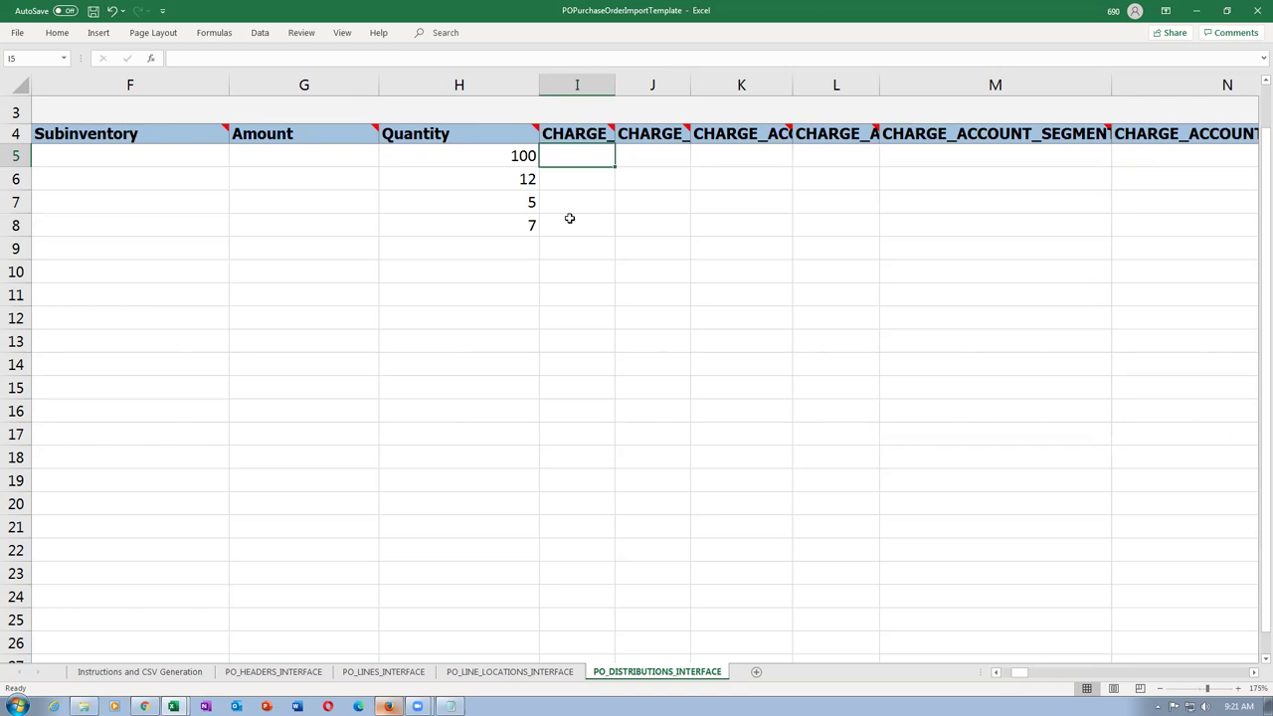
pyautogui.press('Right')
pyautogui.press('Right')
pyautogui.press('Right')
pyautogui.press('Right')
pyautogui.press('Right')
pyautogui.press('Right')
pyautogui.press('Right')
pyautogui.press('Right')
pyautogui.press('Right')
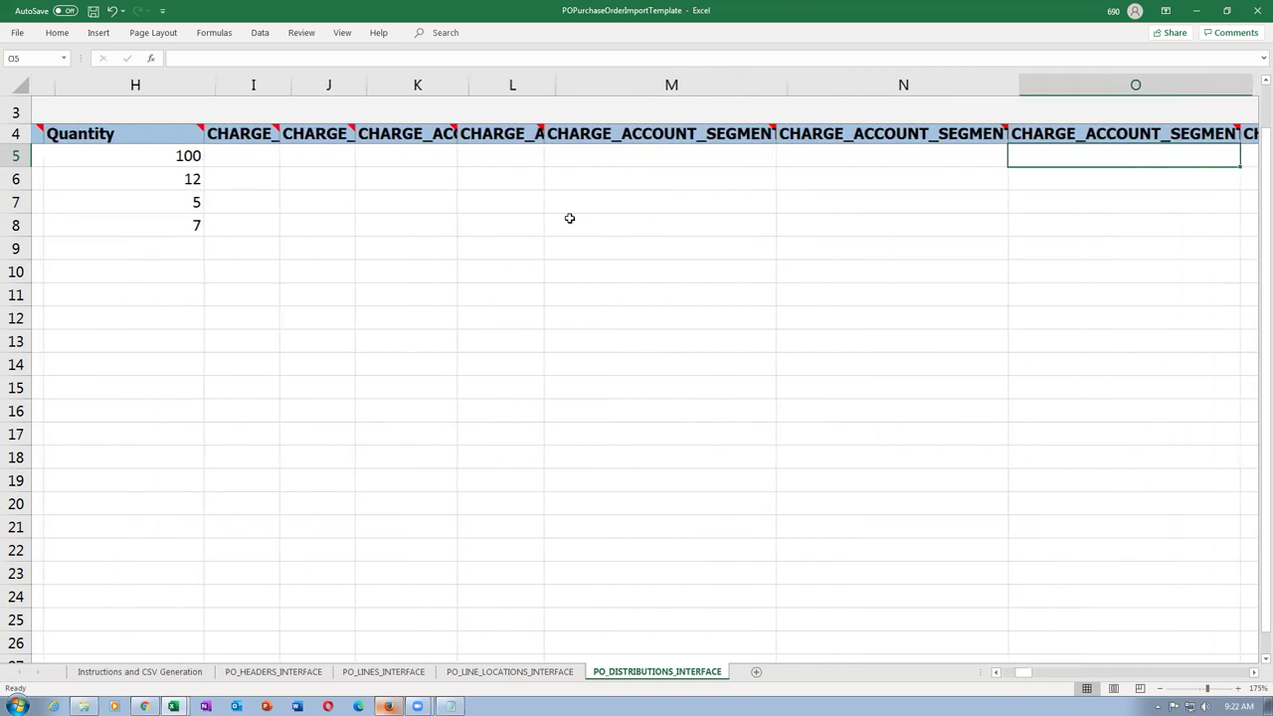
pyautogui.press('Right')
pyautogui.press('Right')
pyautogui.press('Right')
pyautogui.press('Right')
pyautogui.press('Right')
pyautogui.press('Right')
pyautogui.press('Right')
pyautogui.press('Right')
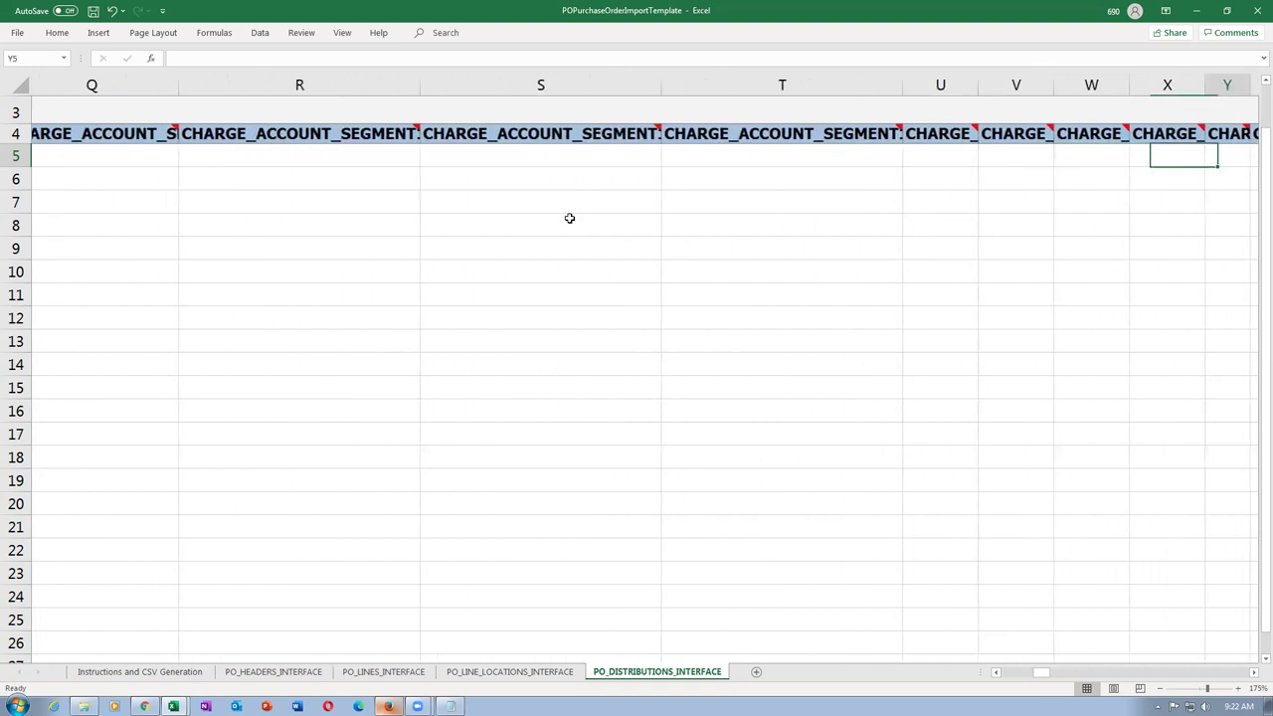
pyautogui.press('Right')
pyautogui.press('Right')
pyautogui.press('Right')
pyautogui.press('Right')
pyautogui.press('Right')
pyautogui.press('Right')
pyautogui.press('Right')
pyautogui.press('Right')
pyautogui.press('Right')
pyautogui.press('Right')
pyautogui.press('Right')
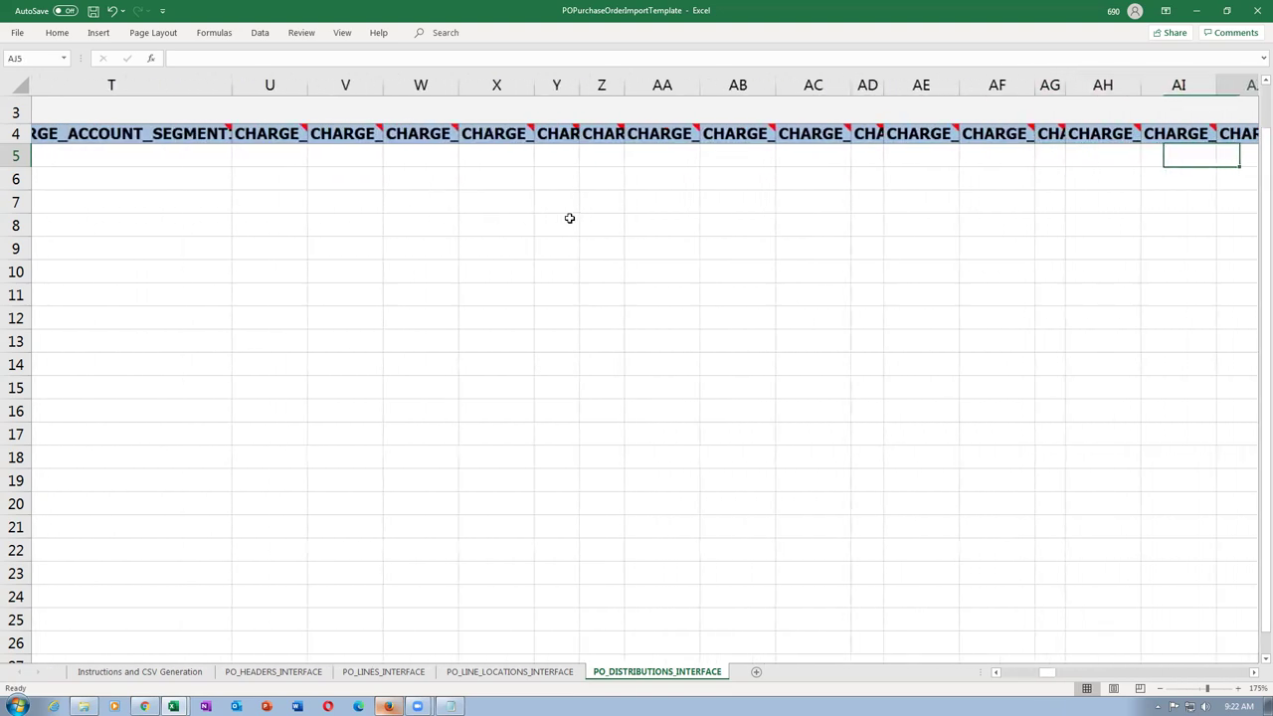
pyautogui.press('Right')
pyautogui.press('Right')
pyautogui.press('Right')
pyautogui.press('Right')
pyautogui.press('Right')
pyautogui.press('Right')
pyautogui.press('Right')
pyautogui.press('Right')
pyautogui.press('Right')
pyautogui.press('Right')
pyautogui.press('Right')
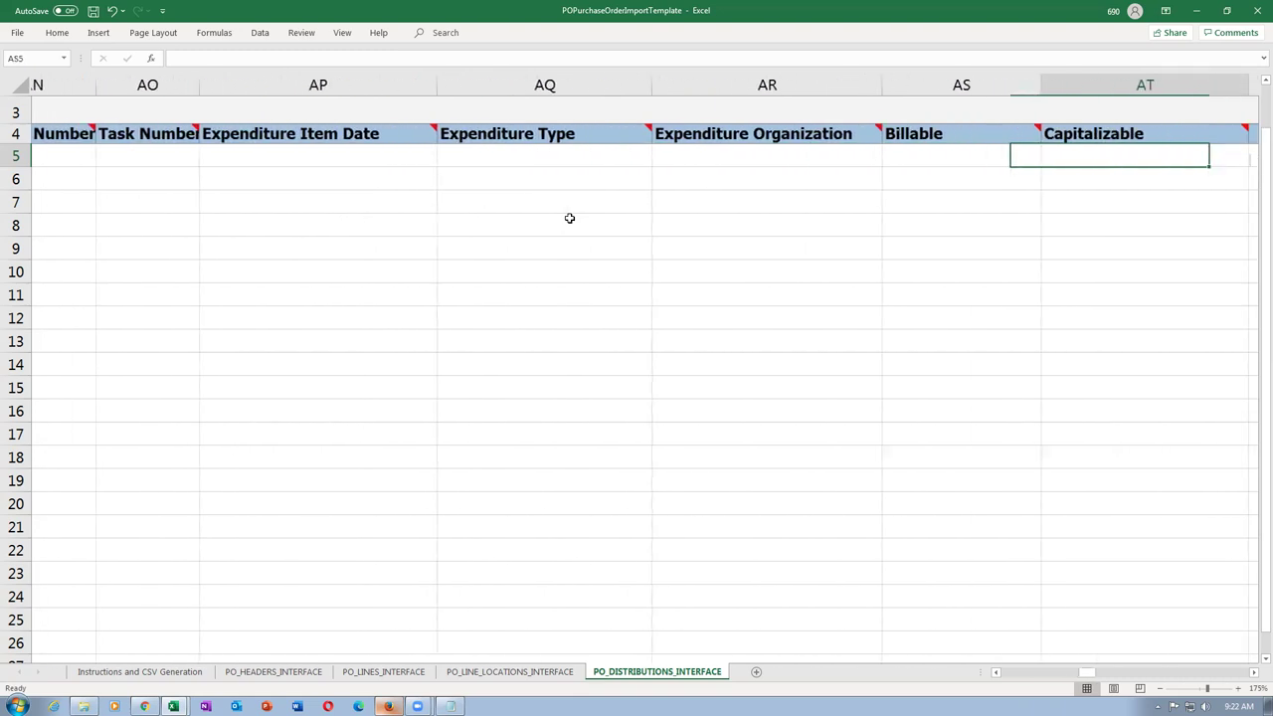
pyautogui.press('Right')
pyautogui.press('Right')
pyautogui.press('Right')
pyautogui.press('Right')
pyautogui.press('Right')
pyautogui.press('Right')
pyautogui.press('Right')
pyautogui.press('Right')
pyautogui.press('Right')
pyautogui.press('Right')
pyautogui.press('Right')
pyautogui.press('Right')
pyautogui.press('Right')
pyautogui.press('Right')
pyautogui.press('Right')
pyautogui.press('Right')
pyautogui.press('Right')
pyautogui.press('Right')
pyautogui.press('Right')
pyautogui.press('Right')
pyautogui.press('Right')
pyautogui.press('Right')
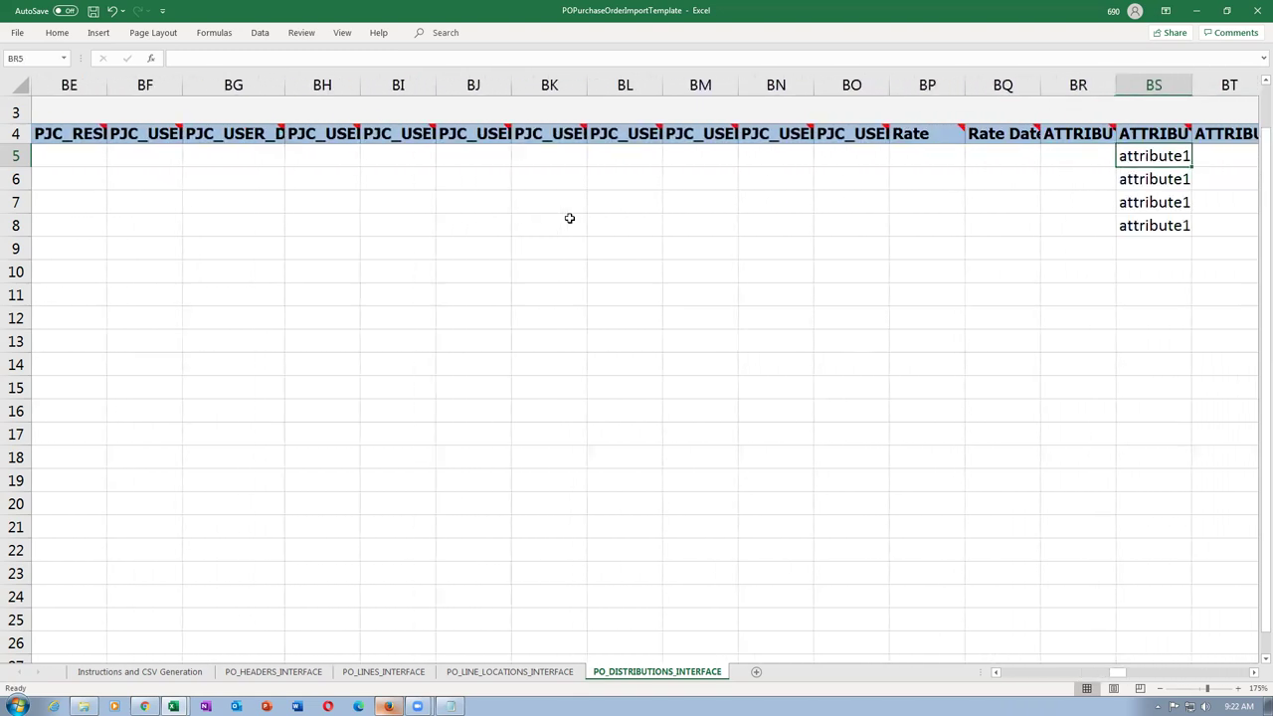
pyautogui.press('Right')
pyautogui.press('Left')
pyautogui.press('Delete')
pyautogui.press('Right')
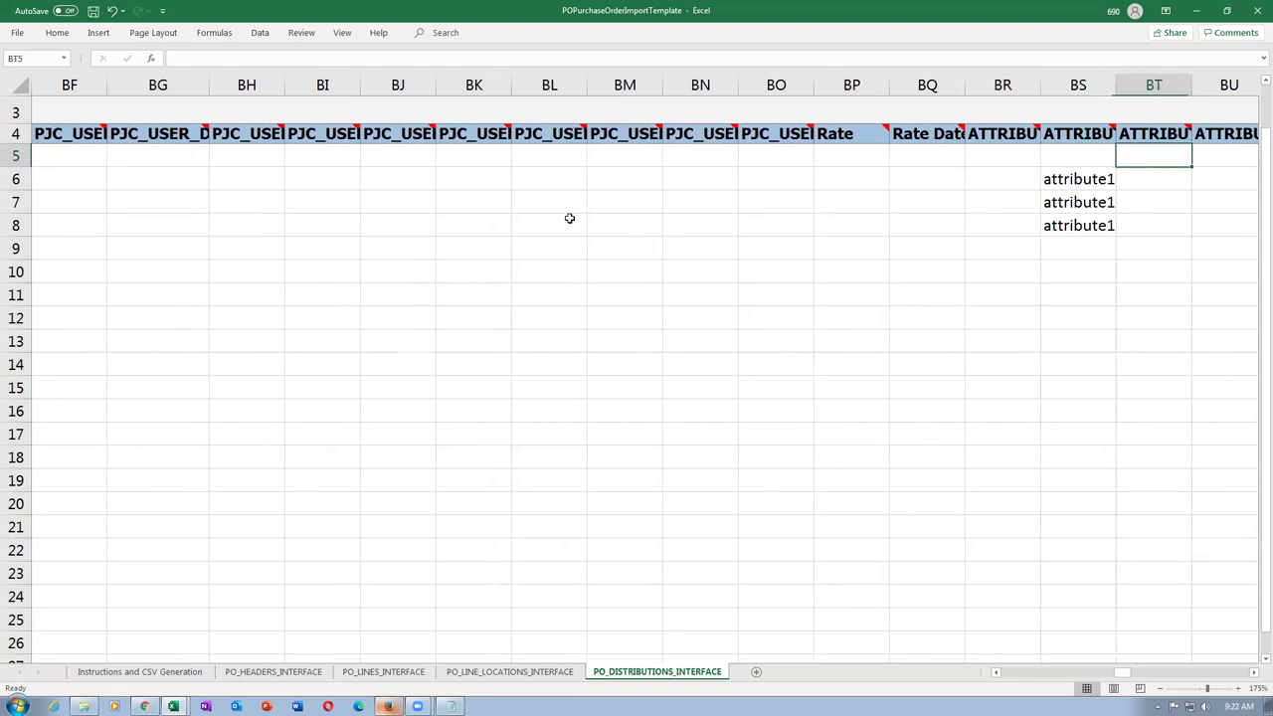
pyautogui.press('Right')
pyautogui.press('Right')
pyautogui.press('Right')
pyautogui.press('Right')
pyautogui.press('Right')
pyautogui.press('Right')
pyautogui.press('Right')
pyautogui.press('Right')
pyautogui.press('Right')
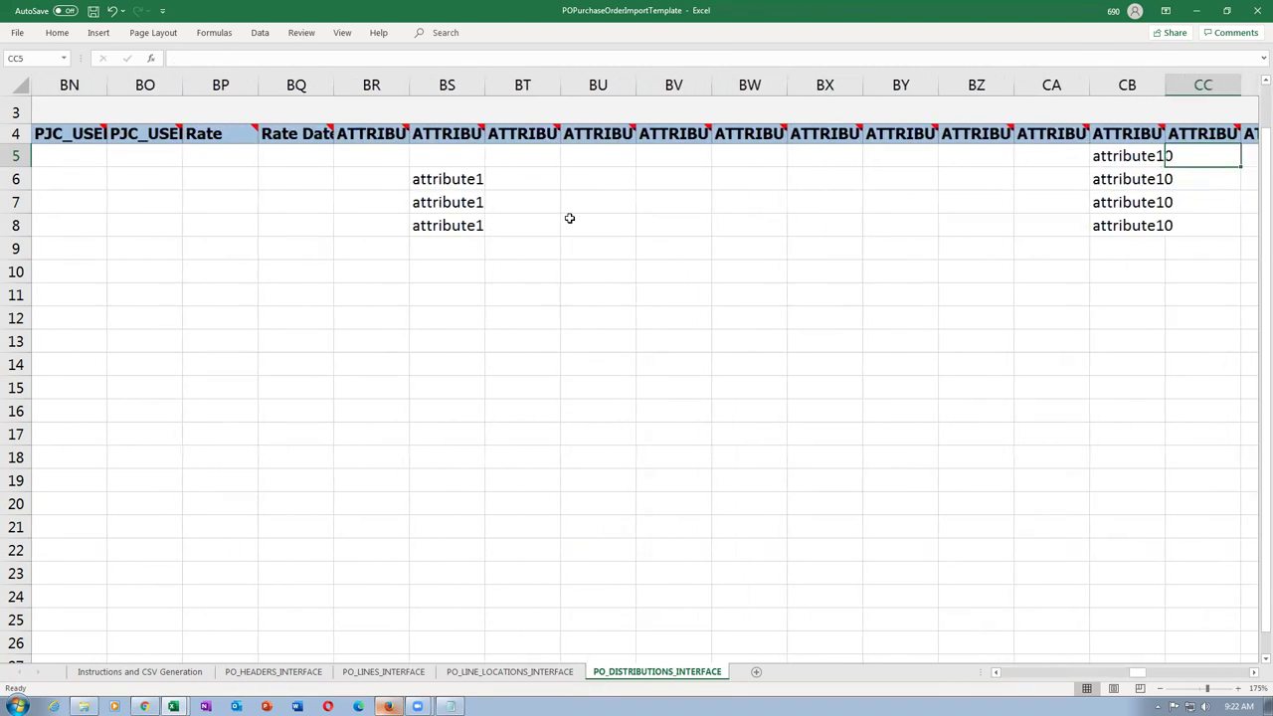
pyautogui.press('Left')
pyautogui.press('Delete')
pyautogui.press('Right')
pyautogui.press('Right')
pyautogui.press('Right')
pyautogui.press('Right')
pyautogui.press('Right')
pyautogui.press('Right')
pyautogui.press('Right')
pyautogui.press('Right')
# Clear the 1, 5, 10 and timestamp values in CW5, DA5, DF5, DG5 and DP5.
pyautogui.press('Right')
pyautogui.press('Right')
pyautogui.press('Right')
pyautogui.press('Right')
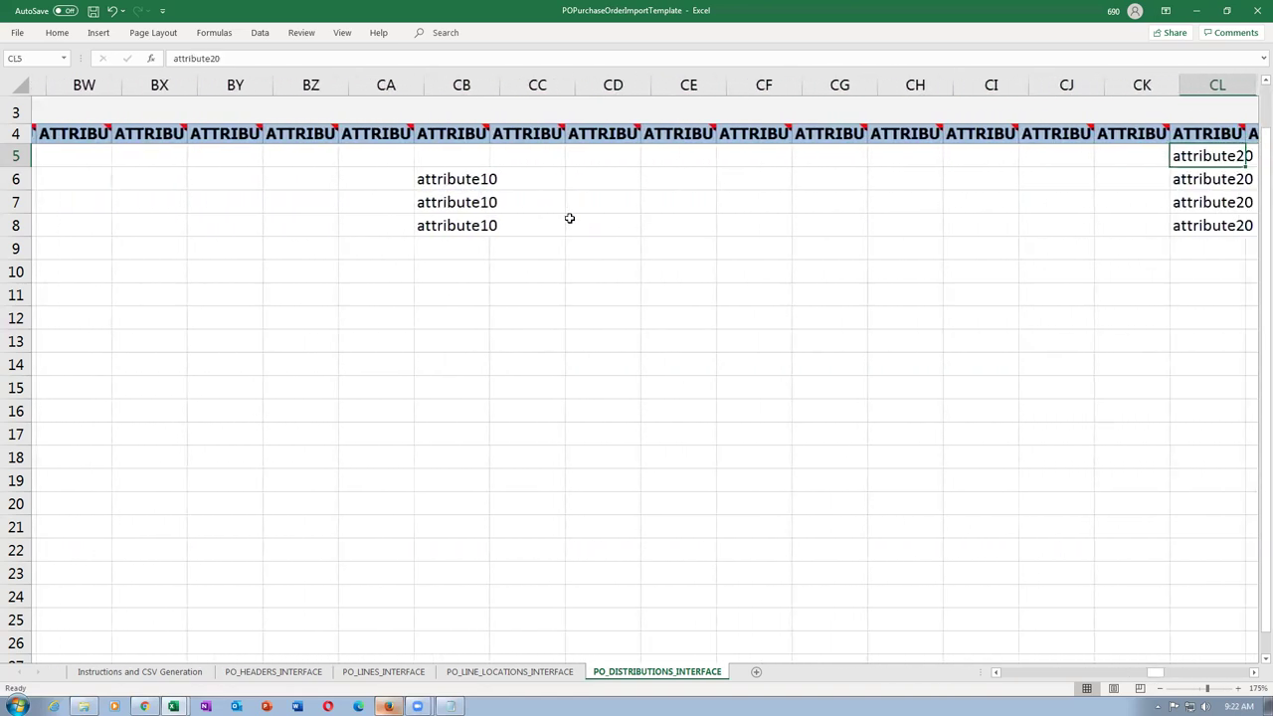
pyautogui.press('Left')
pyautogui.press('Left')
pyautogui.press('Delete')
pyautogui.press('Right')
pyautogui.press('Right')
pyautogui.press('Right')
pyautogui.press('Right')
pyautogui.press('Right')
pyautogui.press('Right')
pyautogui.press('Right')
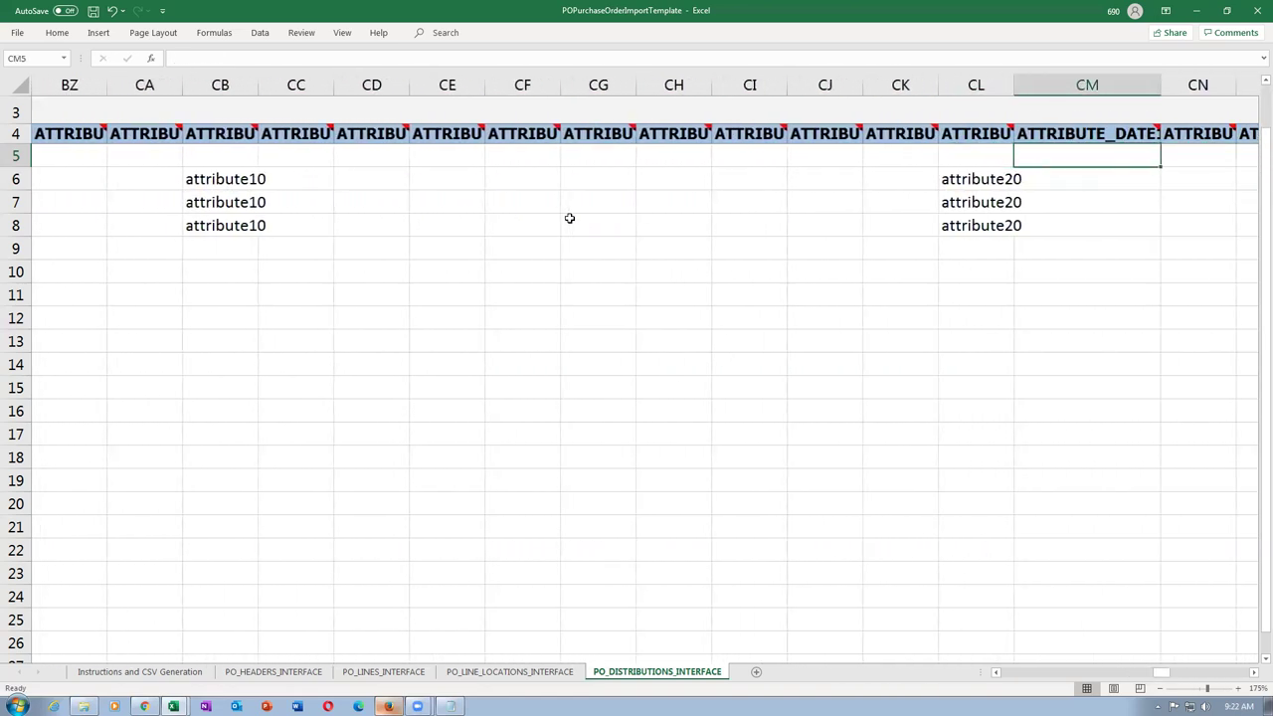
pyautogui.press('Right')
pyautogui.press('Right')
pyautogui.press('Right')
pyautogui.press('Right')
pyautogui.press('Right')
pyautogui.press('Right')
pyautogui.press('Right')
pyautogui.press('Right')
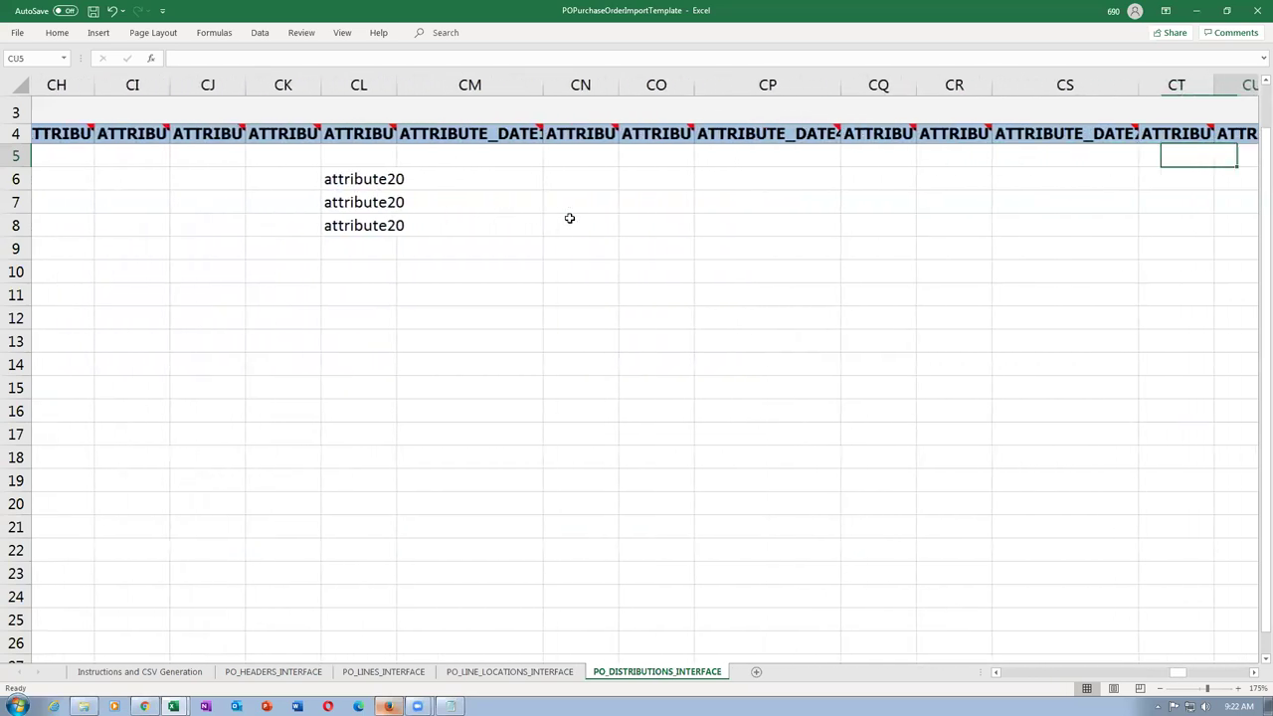
pyautogui.press('Left')
pyautogui.press('Left')
pyautogui.press('Left')
pyautogui.press('Left')
pyautogui.press('Delete')
pyautogui.press('Right')
pyautogui.press('Right')
pyautogui.press('Right')
pyautogui.press('Right')
pyautogui.press('Delete')
pyautogui.press('Right')
pyautogui.press('Right')
pyautogui.press('Right')
pyautogui.press('Right')
pyautogui.press('Right')
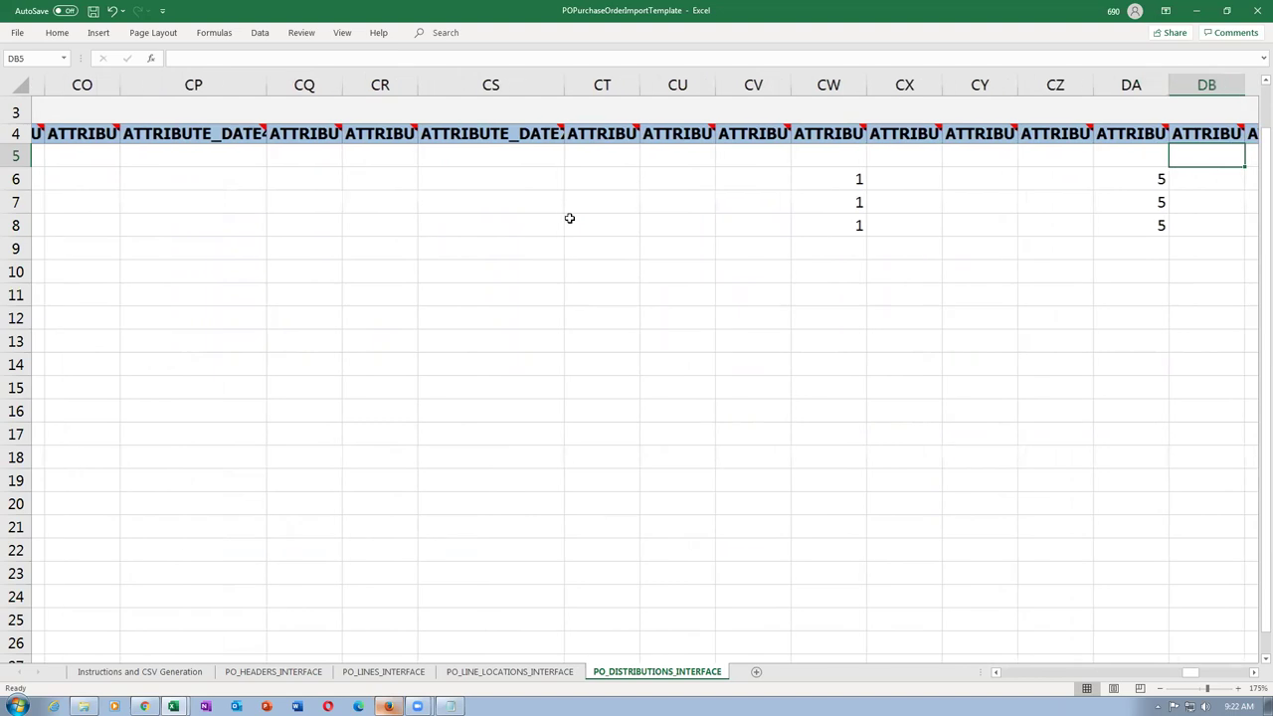
pyautogui.press('Right')
pyautogui.press('Right')
pyautogui.press('Left')
pyautogui.press('Left')
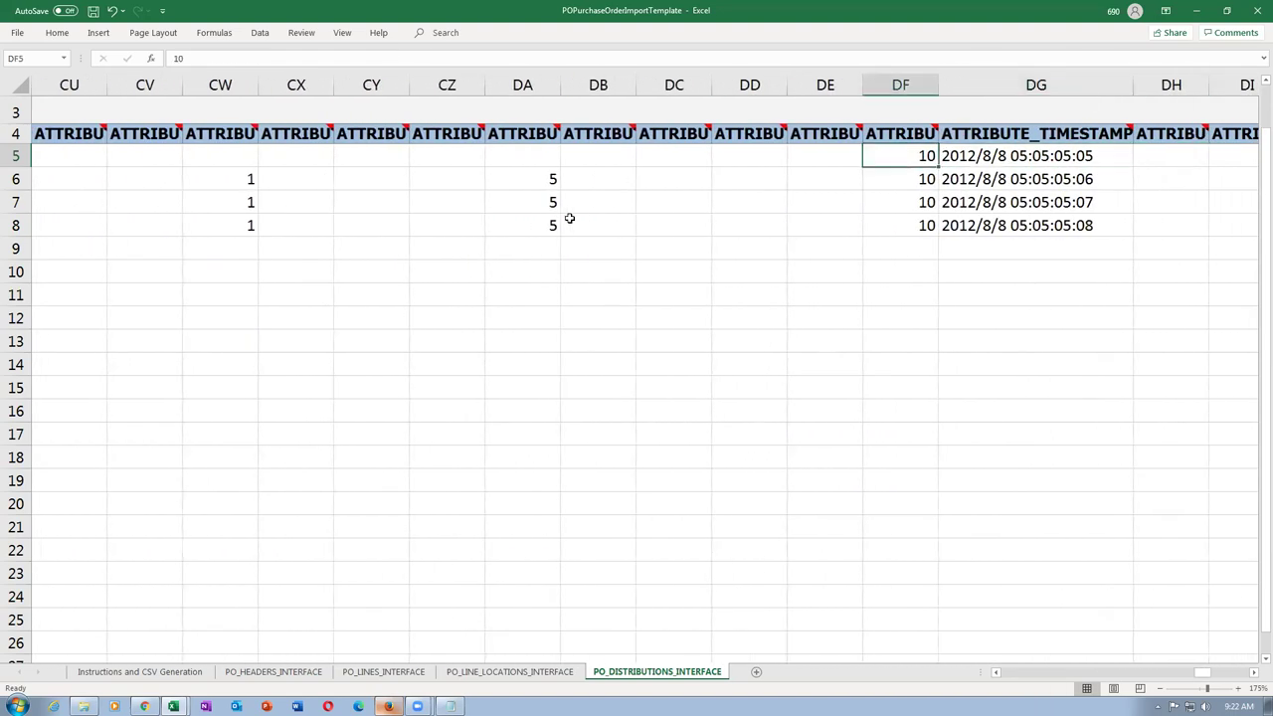
pyautogui.press('Delete')
pyautogui.press('Right')
pyautogui.press('Delete')
pyautogui.press('Right')
pyautogui.press('Right')
pyautogui.press('Right')
pyautogui.press('Right')
pyautogui.press('Right')
pyautogui.press('Right')
pyautogui.press('Right')
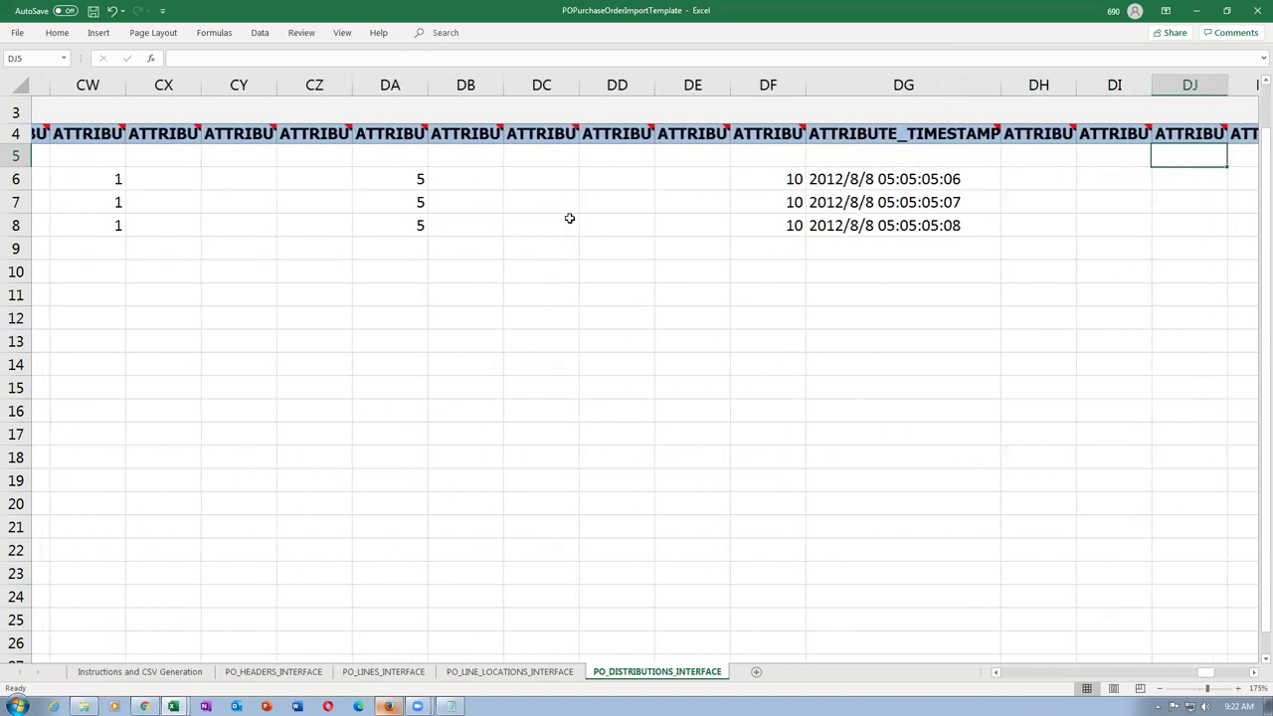
pyautogui.press('Right')
pyautogui.press('Right')
pyautogui.press('Right')
pyautogui.press('Right')
pyautogui.press('Left')
pyautogui.press('Left')
pyautogui.press('Left')
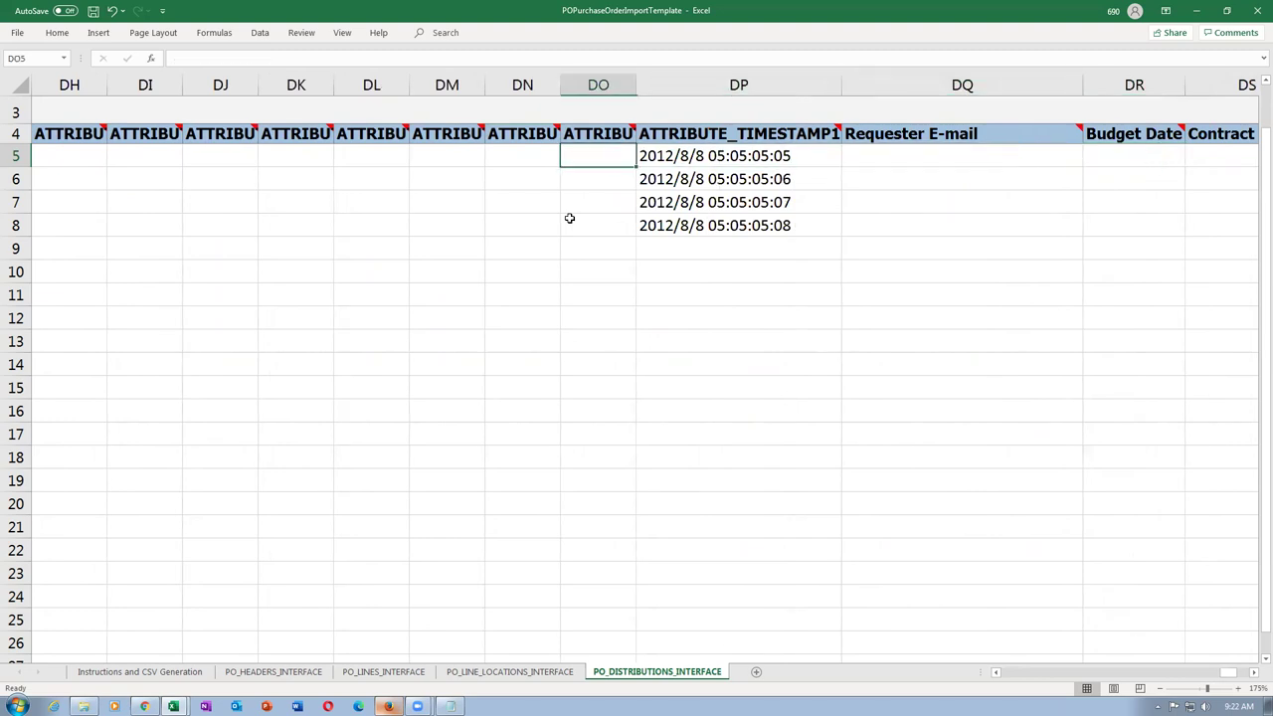
pyautogui.press('Right')
pyautogui.press('Delete')
pyautogui.press('Right')
pyautogui.press('Right')
pyautogui.press('Right')
pyautogui.press('Right')
pyautogui.press('Right')
pyautogui.press('Right')
pyautogui.press('Right')
pyautogui.press('Right')
pyautogui.press('Right')
pyautogui.press('Right')
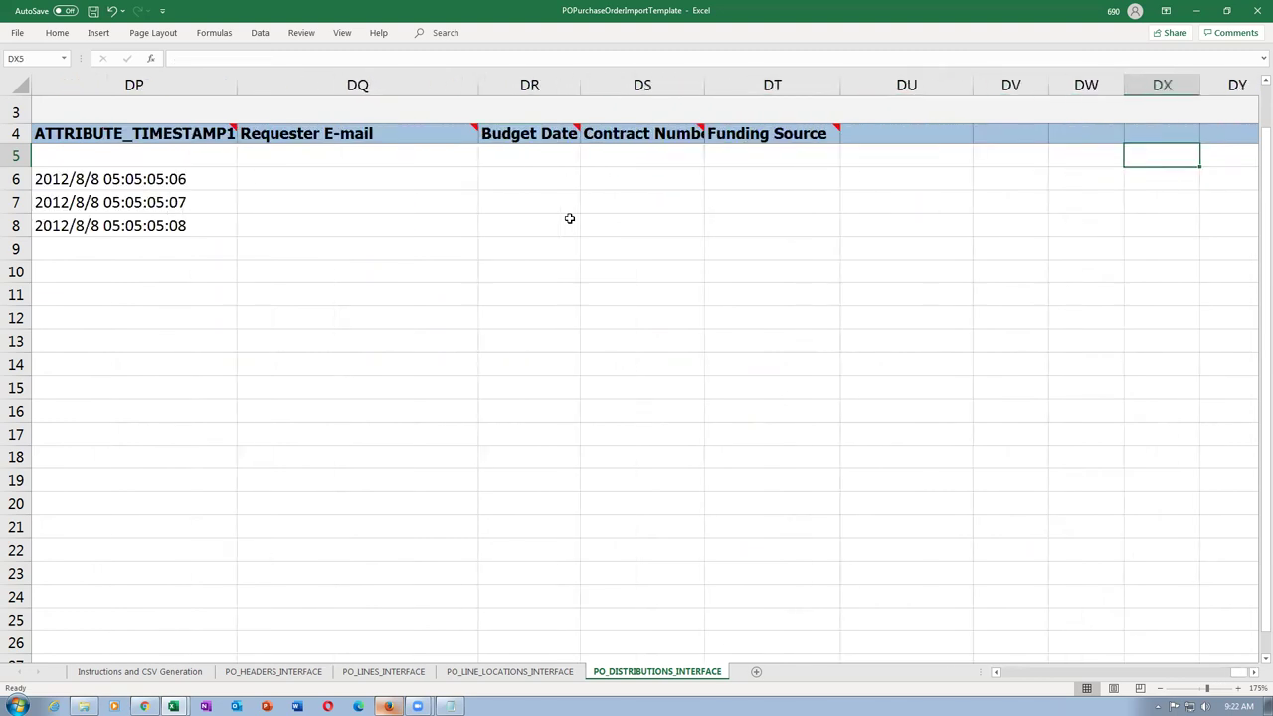
pyautogui.press('Home')
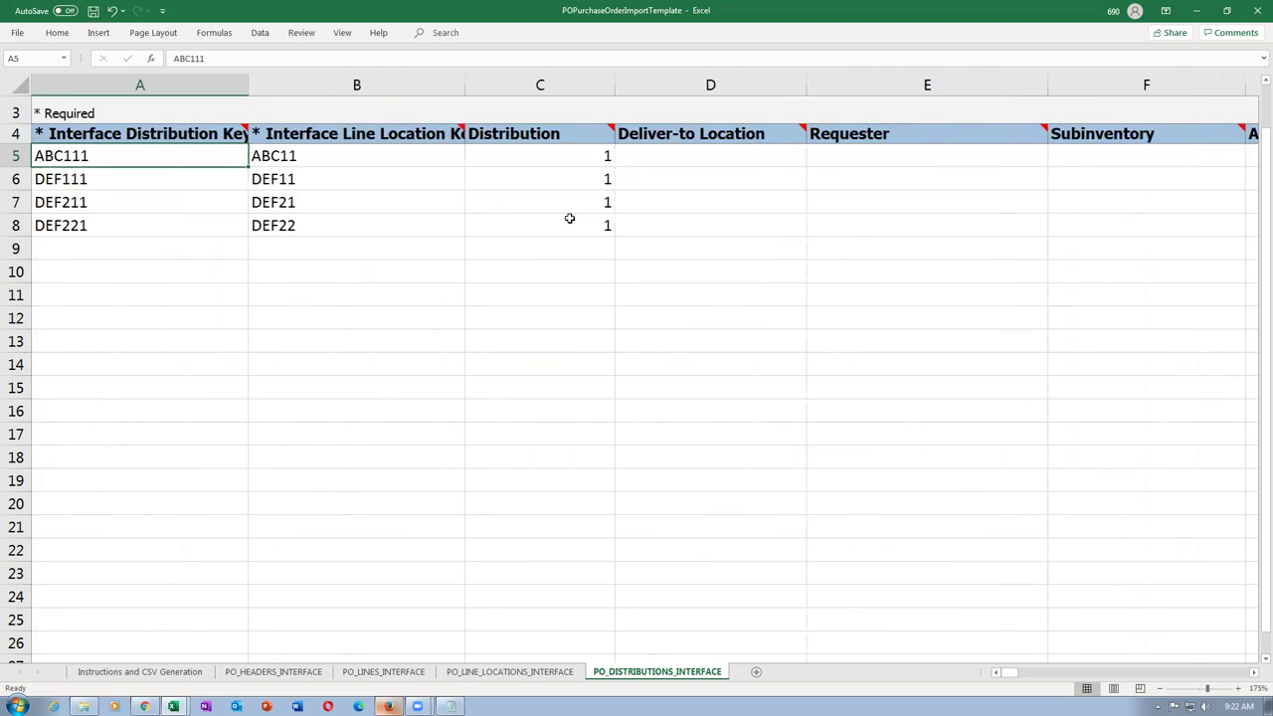
# Clear distribution rows 6–8, save the workbook, and show the Instructions and CSV Generation sheet.
pyautogui.moveTo(18, 181); pyautogui.dragTo(30, 233)
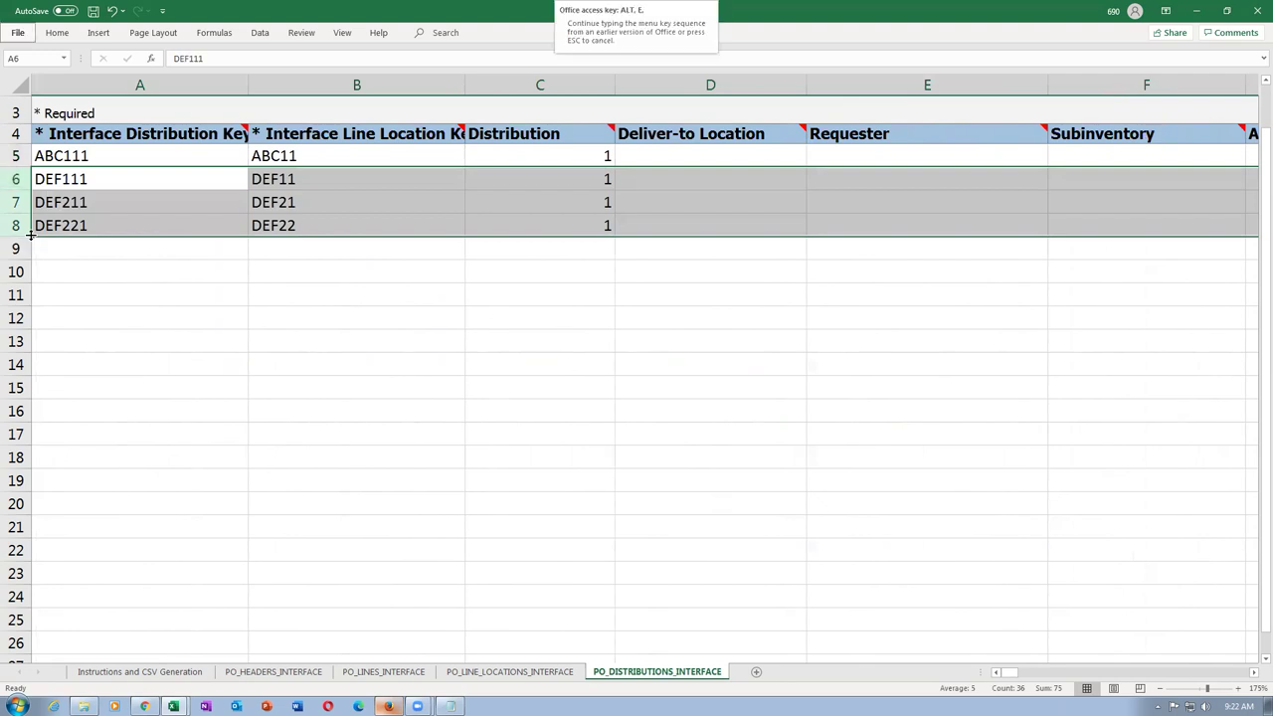
pyautogui.press('Delete')
pyautogui.hotkey('ctrl', 's')
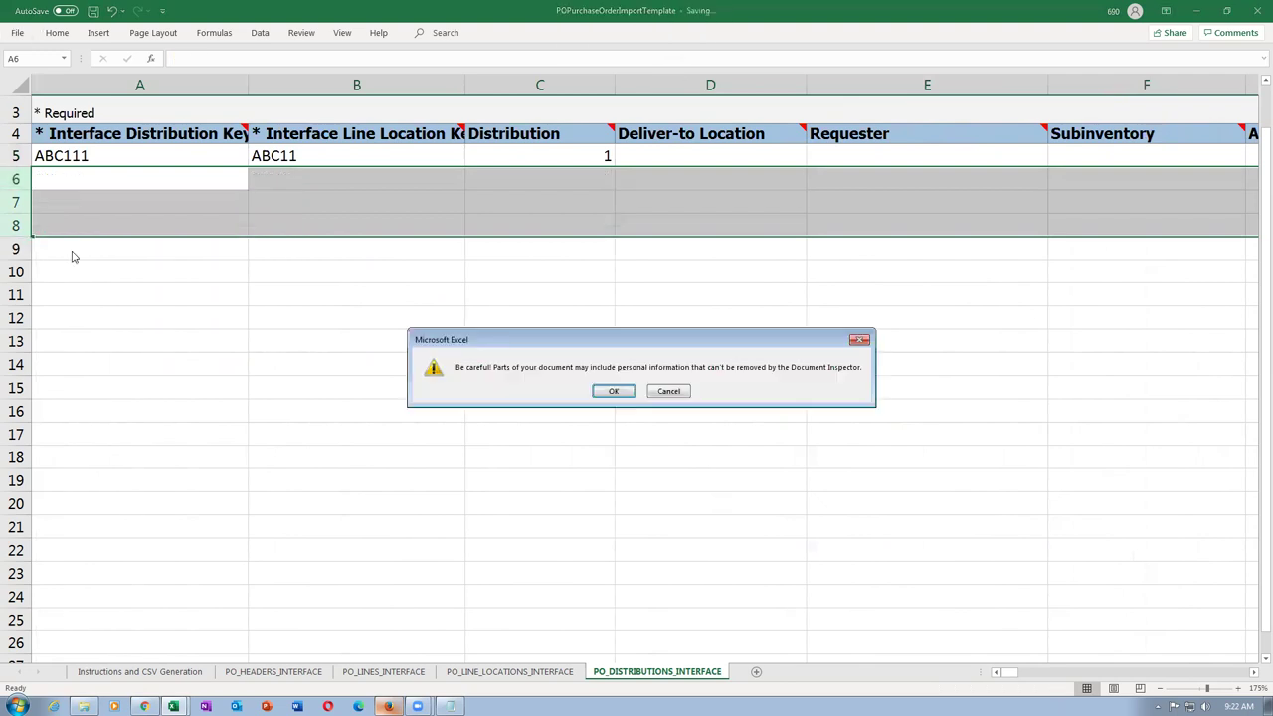
pyautogui.click(613, 388)
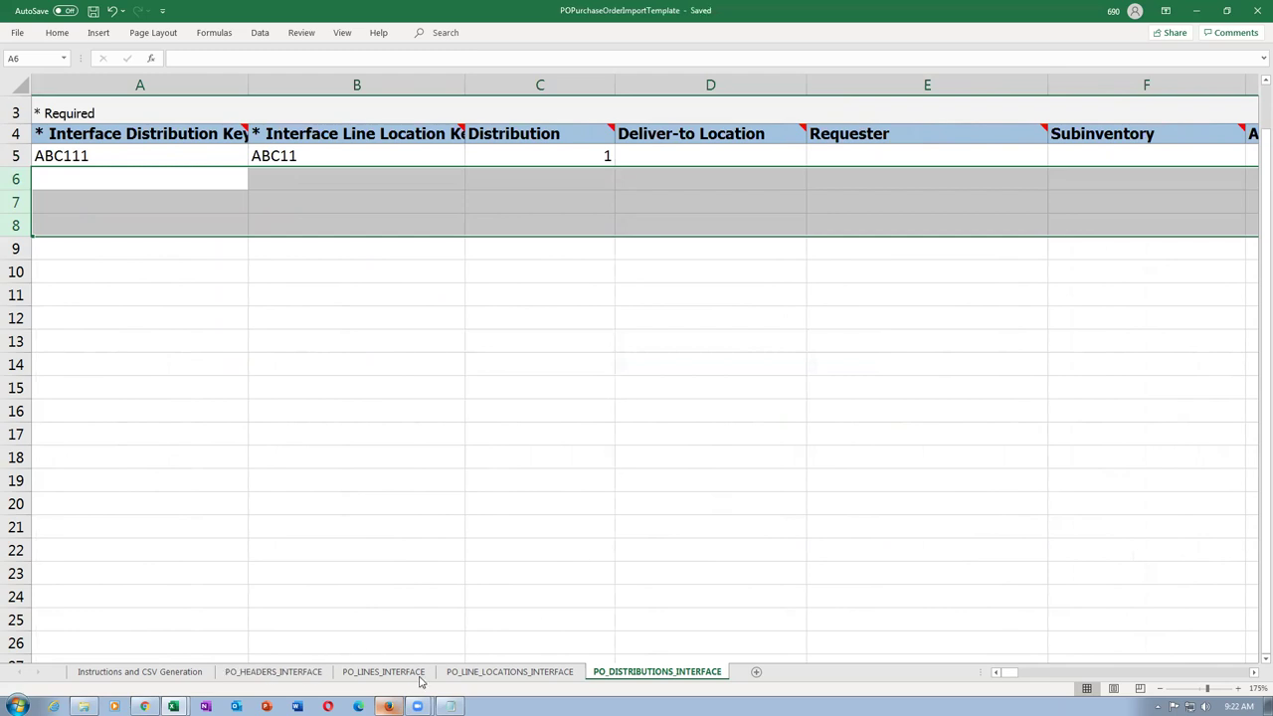
pyautogui.click(132, 674)
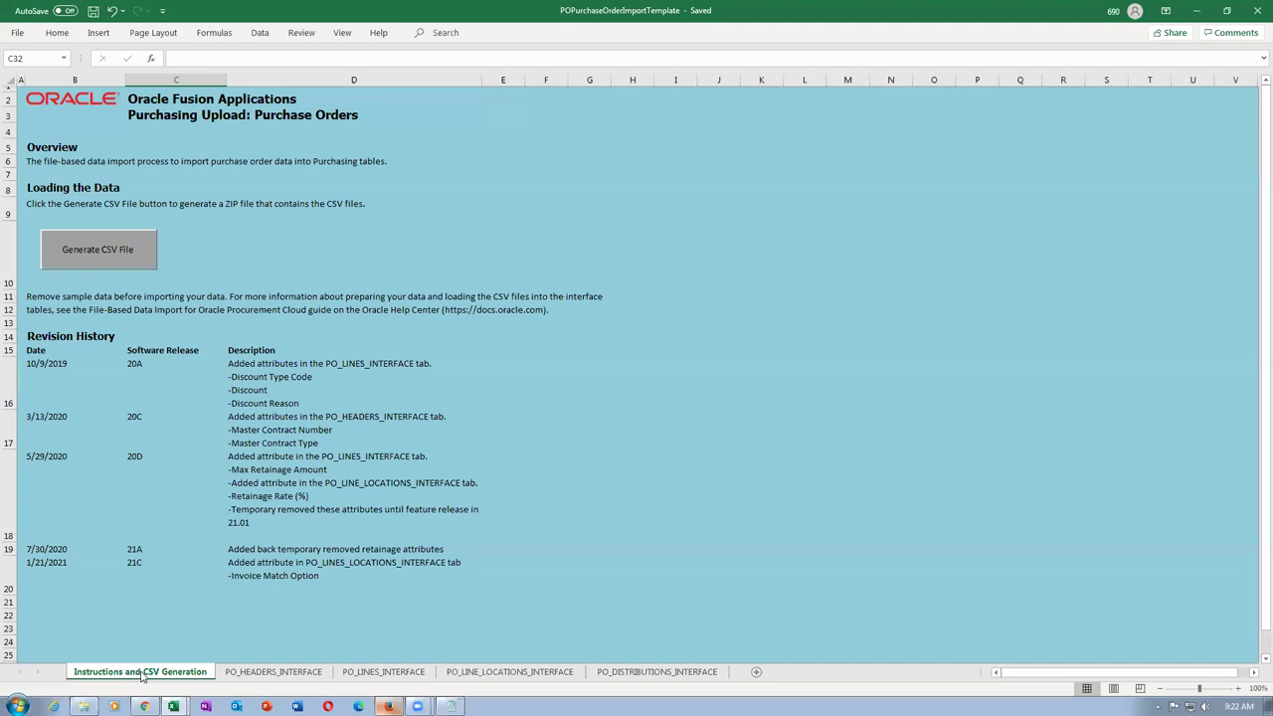
# Generate the CSV ZIP and save it as PoImportOrders in J:\Argano SCM Training\SCM Import.
pyautogui.click(97, 250)
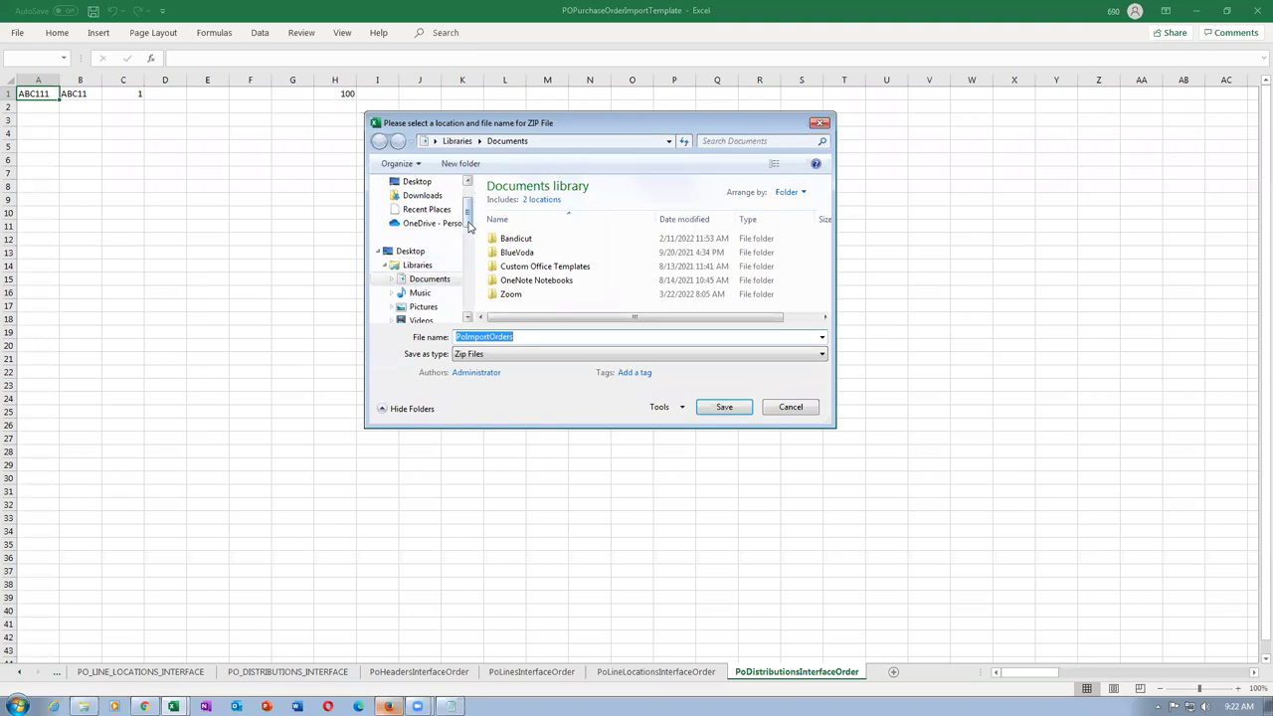
pyautogui.scroll(-2, 474, 246)
pyautogui.scroll(-2, 474, 246)
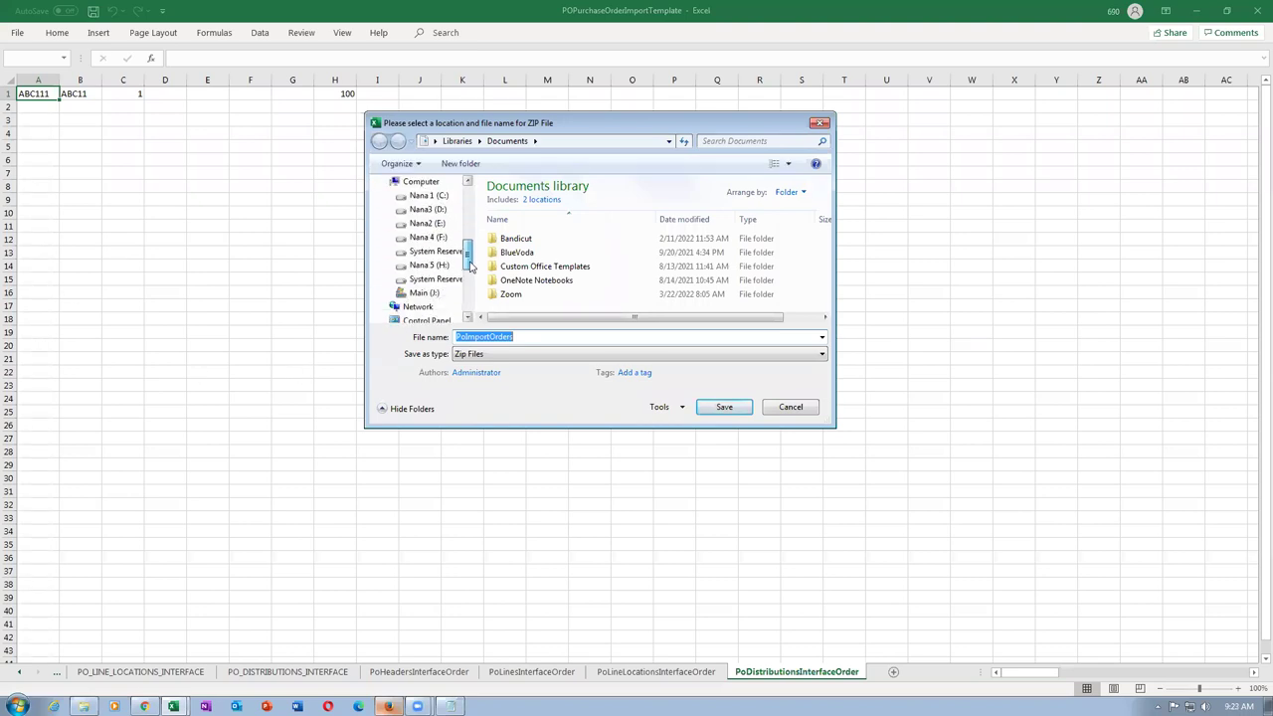
pyautogui.click(423, 293)
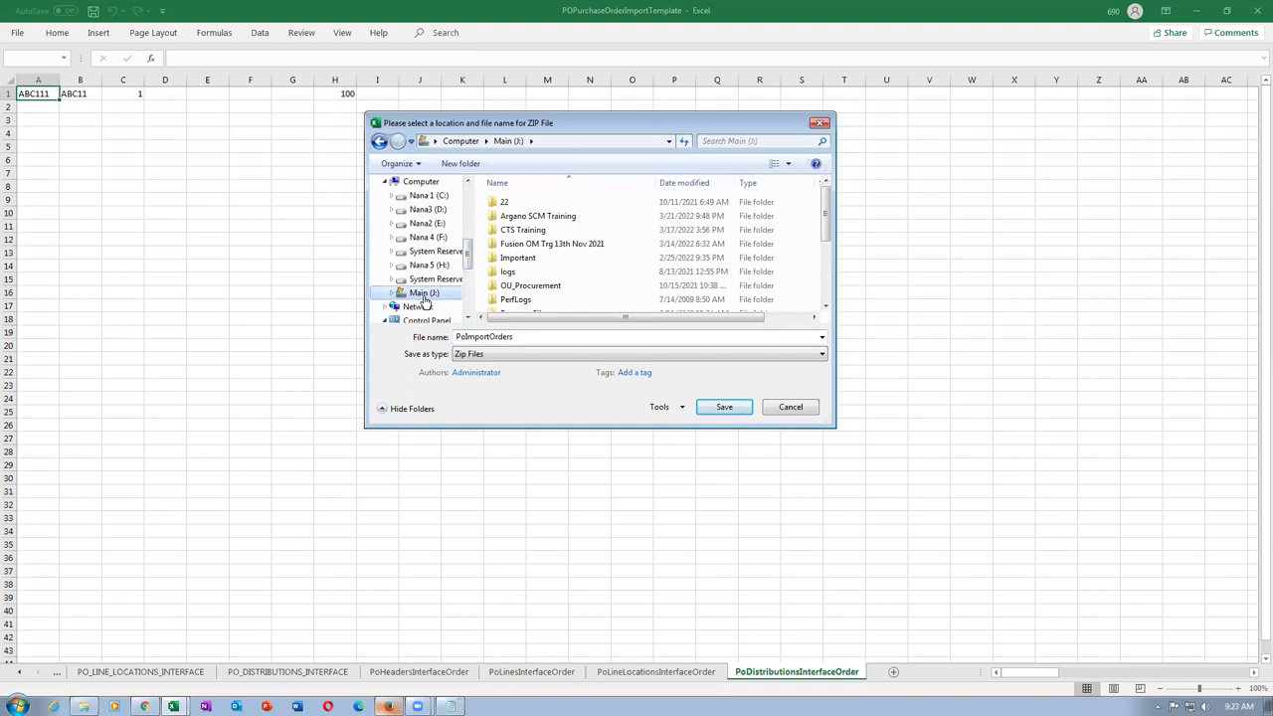
pyautogui.doubleClick(573, 218)
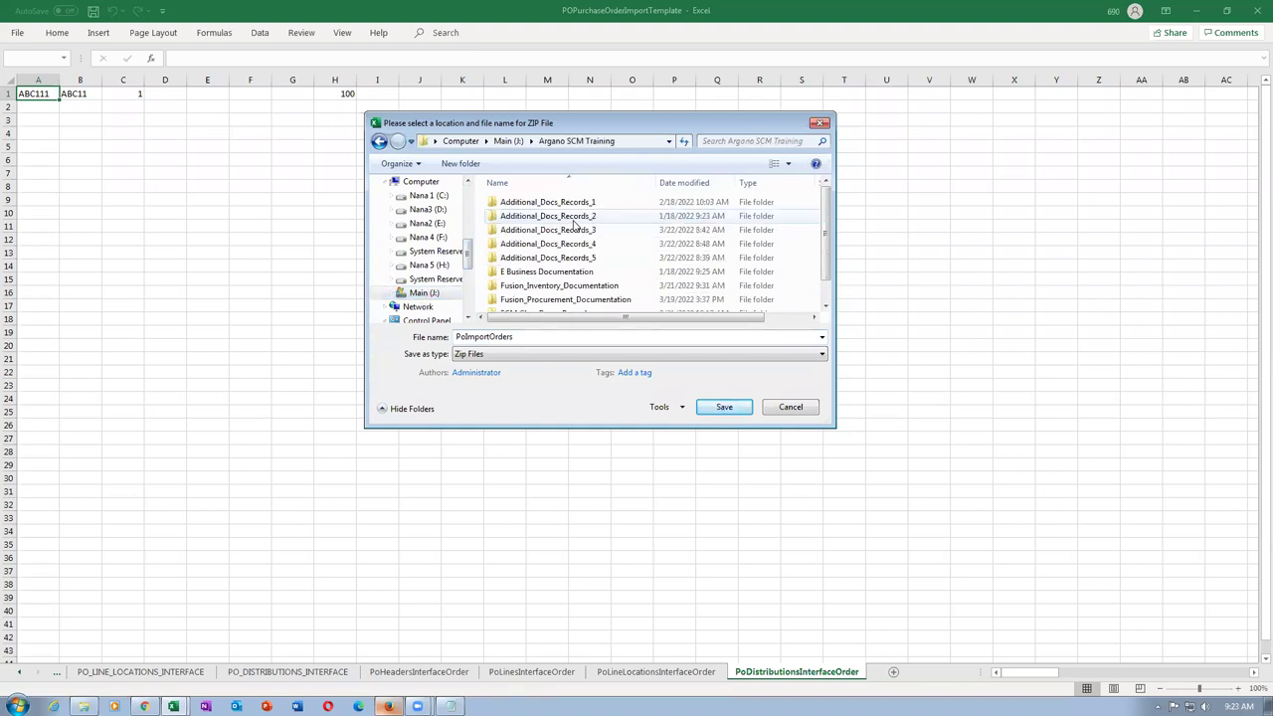
pyautogui.moveTo(827, 251); pyautogui.dragTo(839, 282)
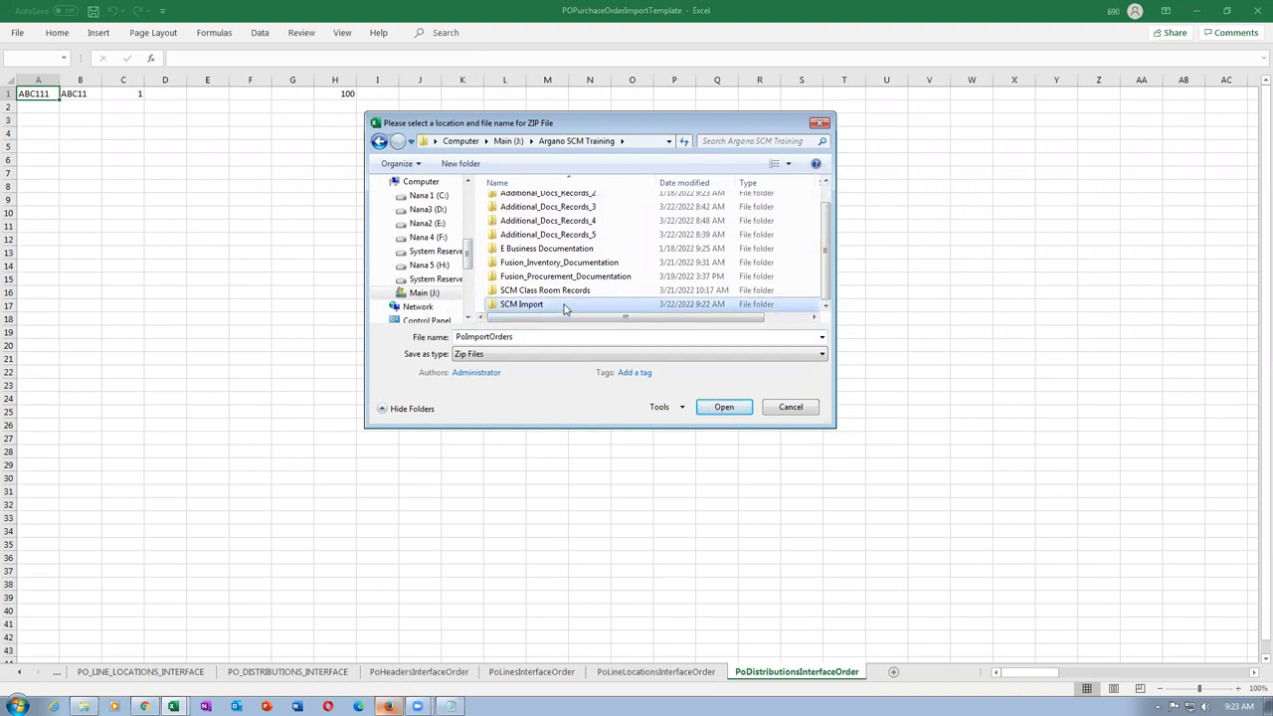
pyautogui.click(736, 412)
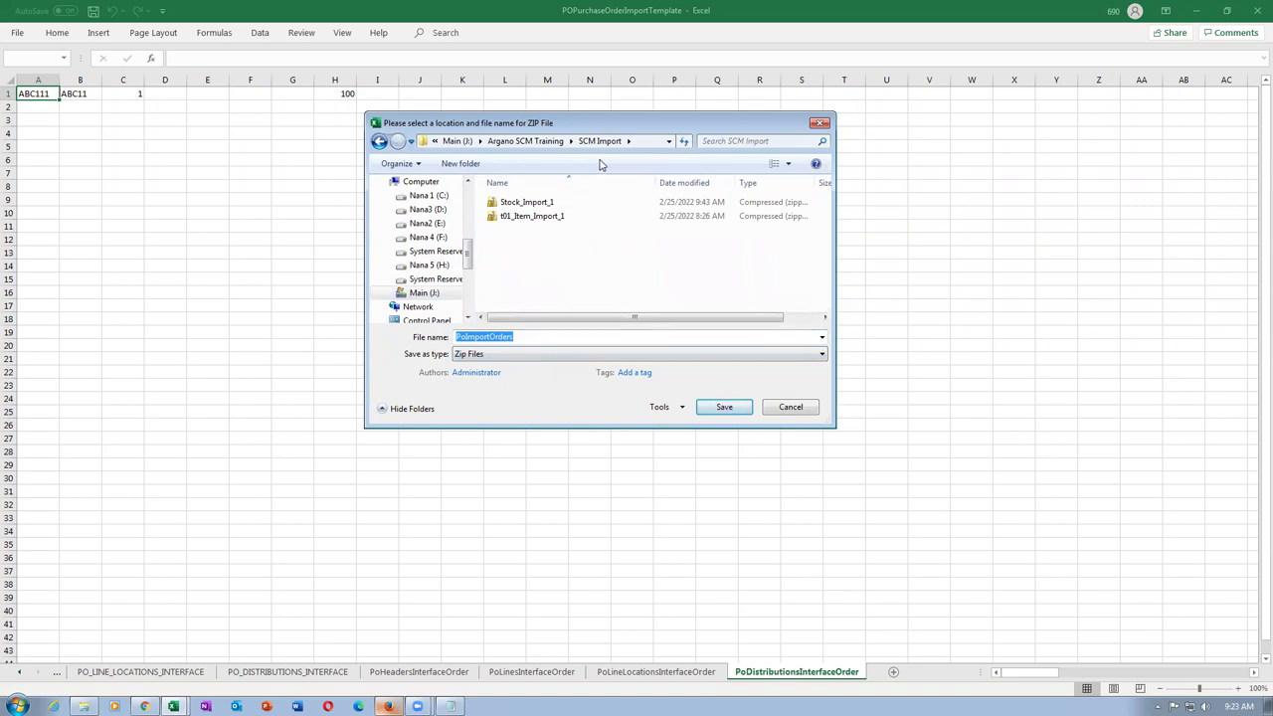
pyautogui.click(725, 408)
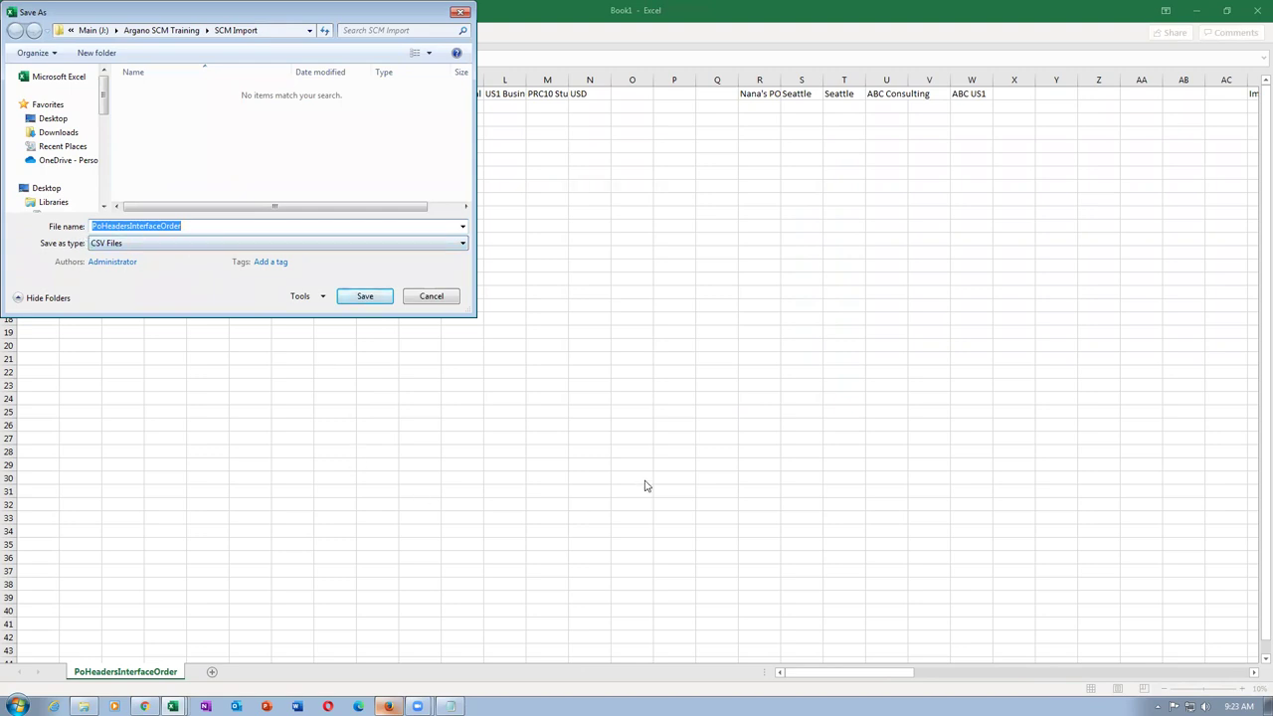
# Save the headers, lines, line locations and distributions interface CSV files.
pyautogui.click(343, 304)
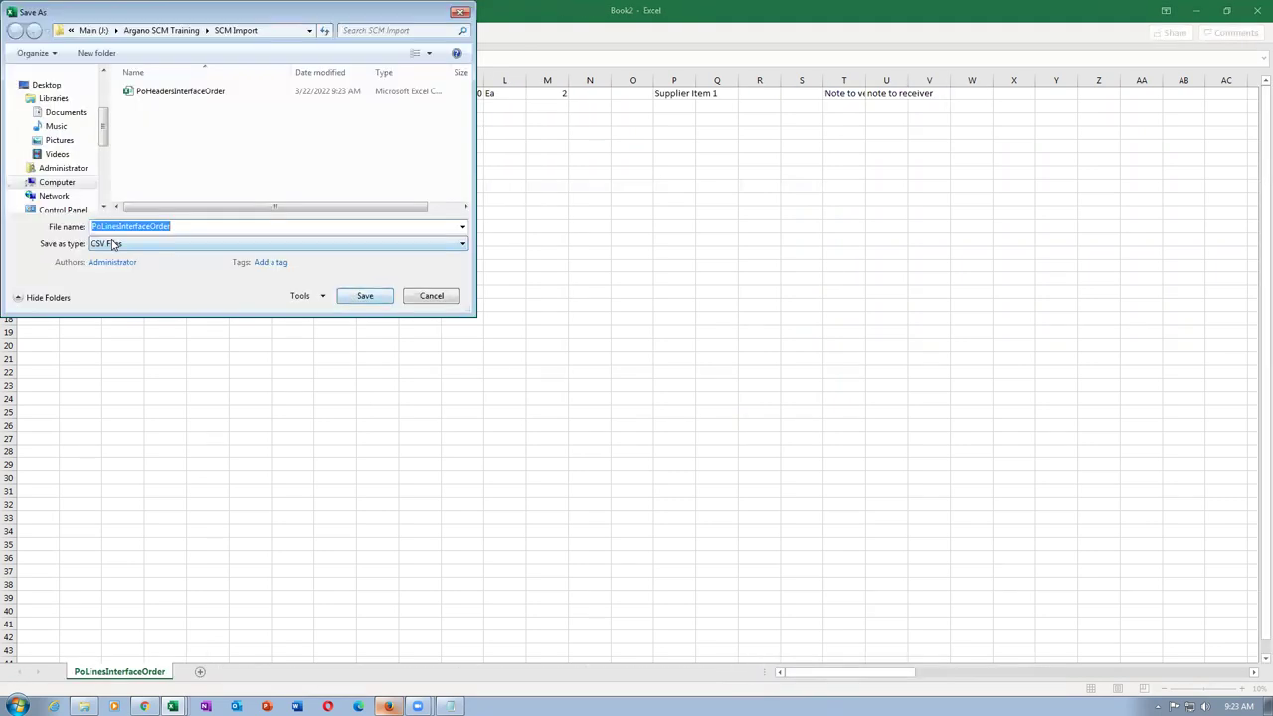
pyautogui.click(354, 299)
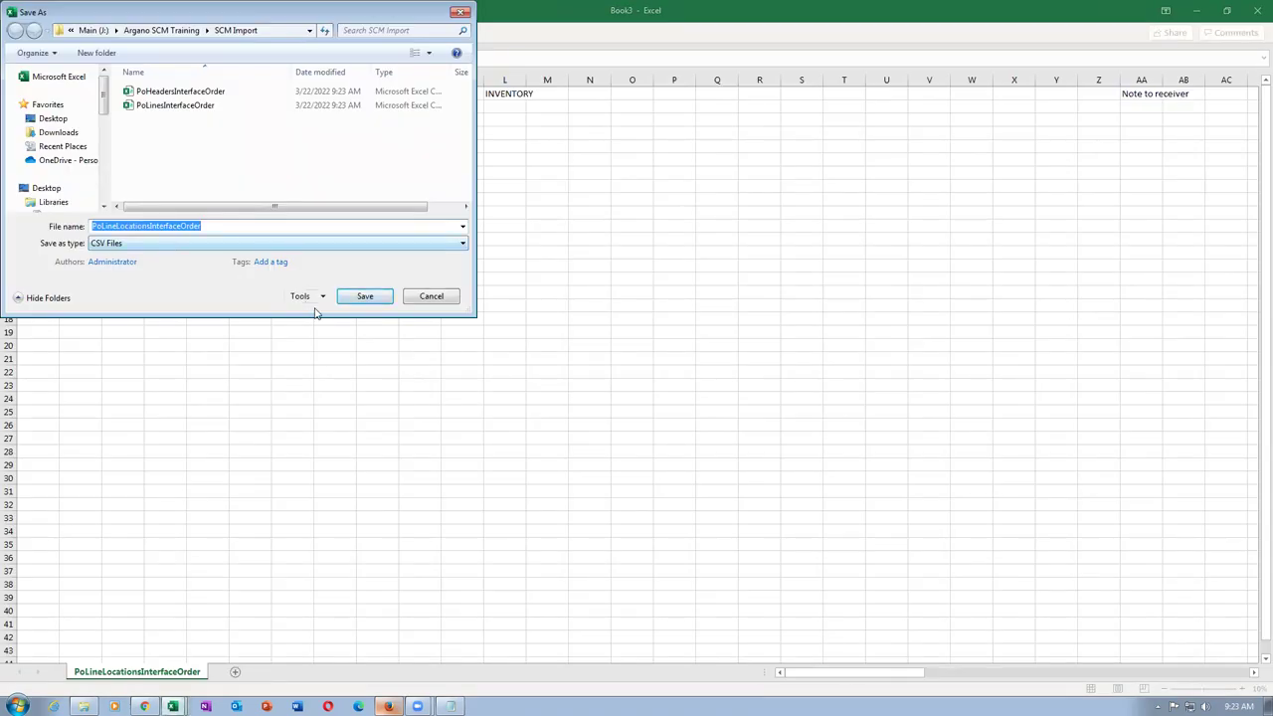
pyautogui.click(361, 297)
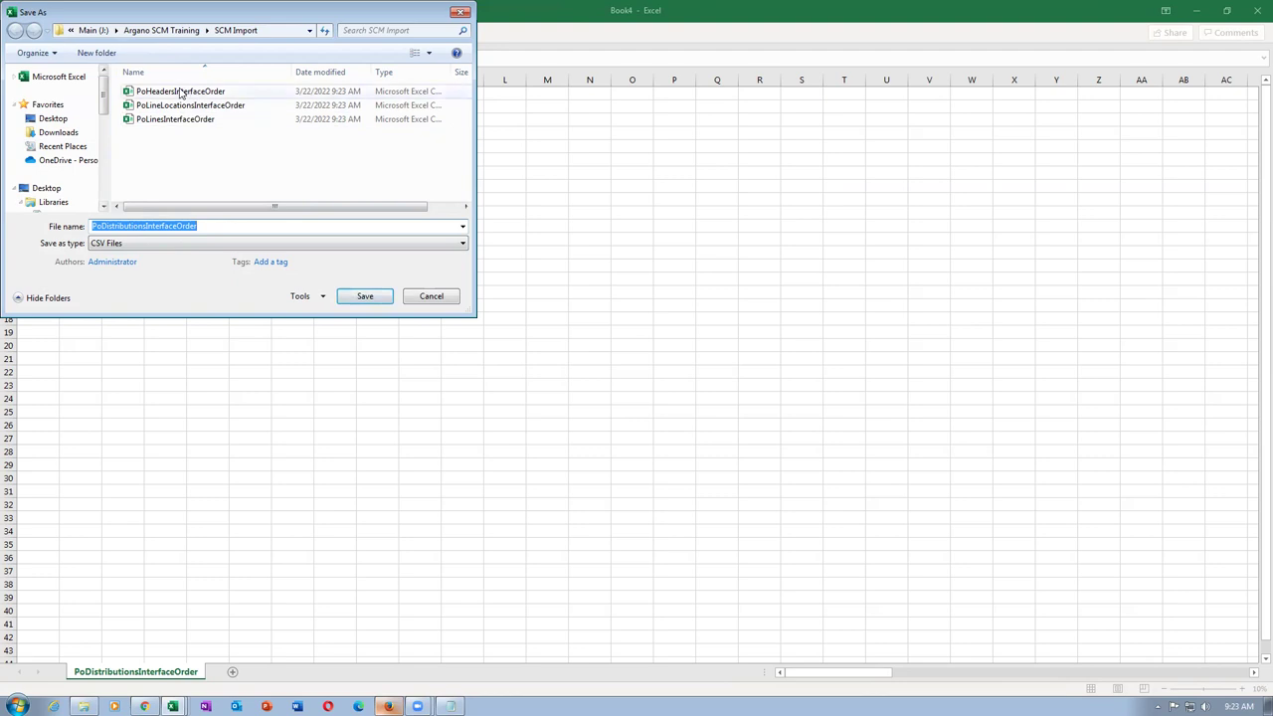
pyautogui.click(365, 296)
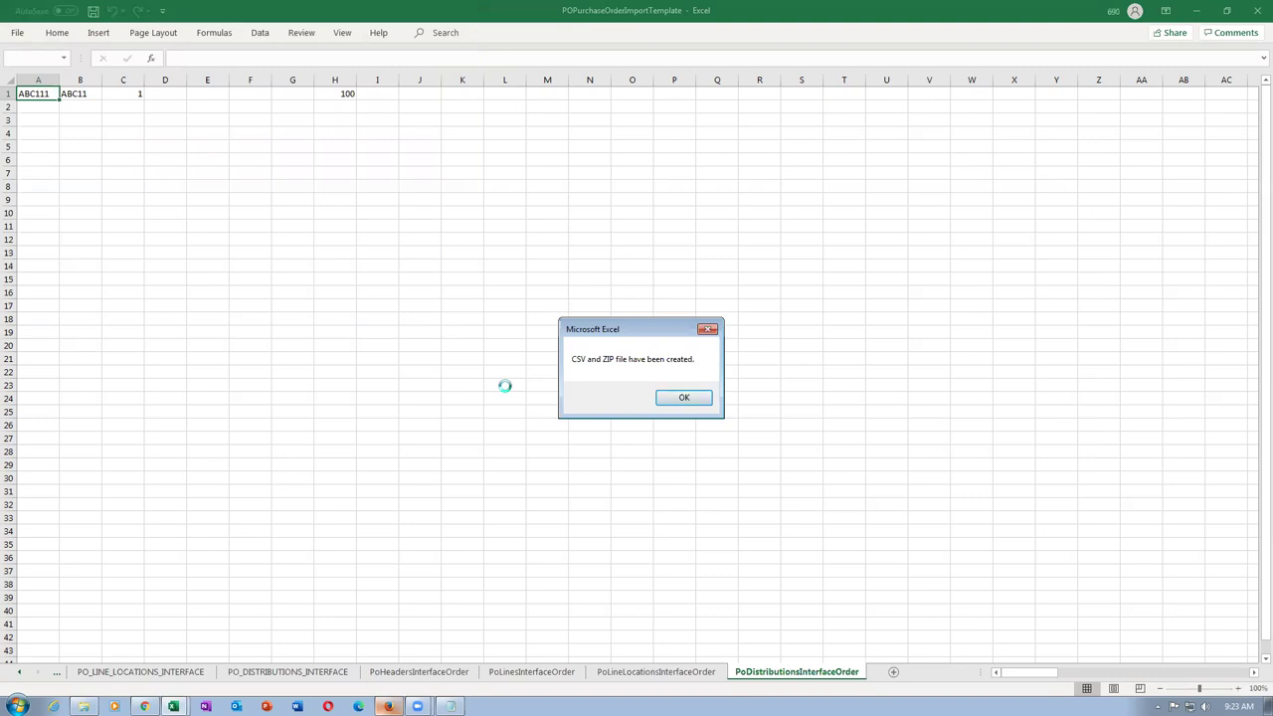
# Dismiss the files-created message and close the template without saving changes.
pyautogui.click(686, 398)
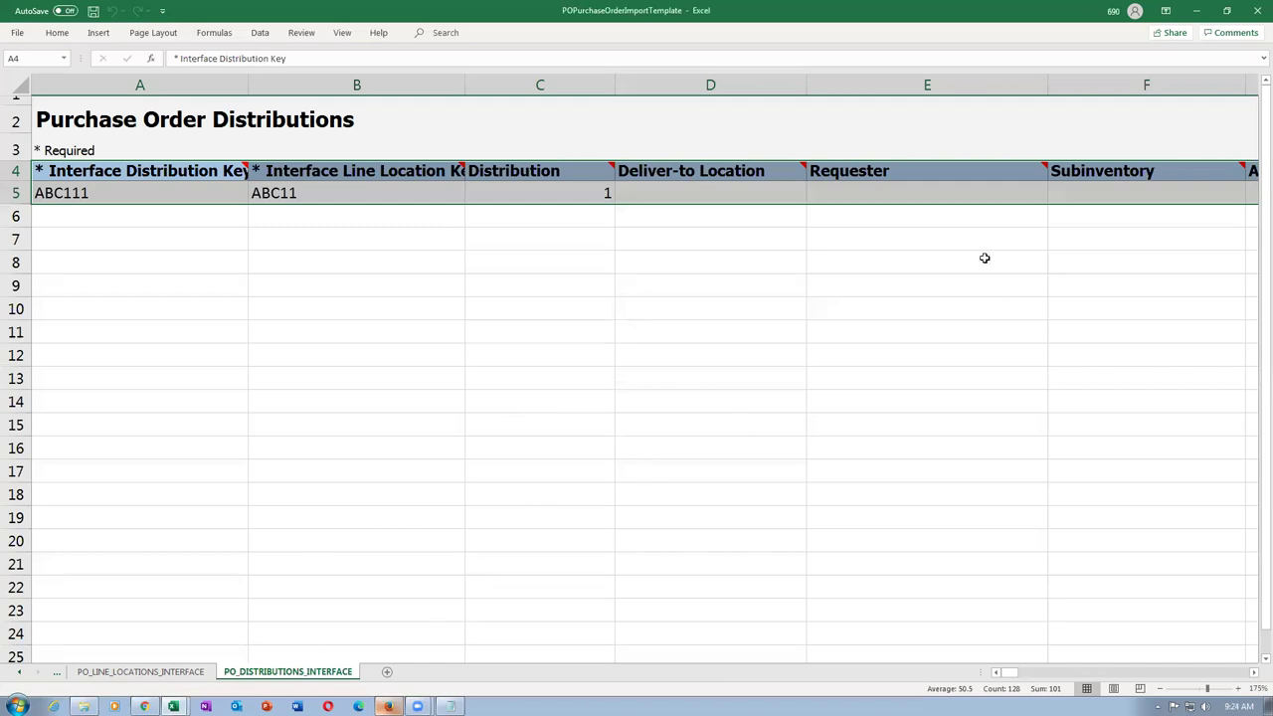
pyautogui.click(1257, 13)
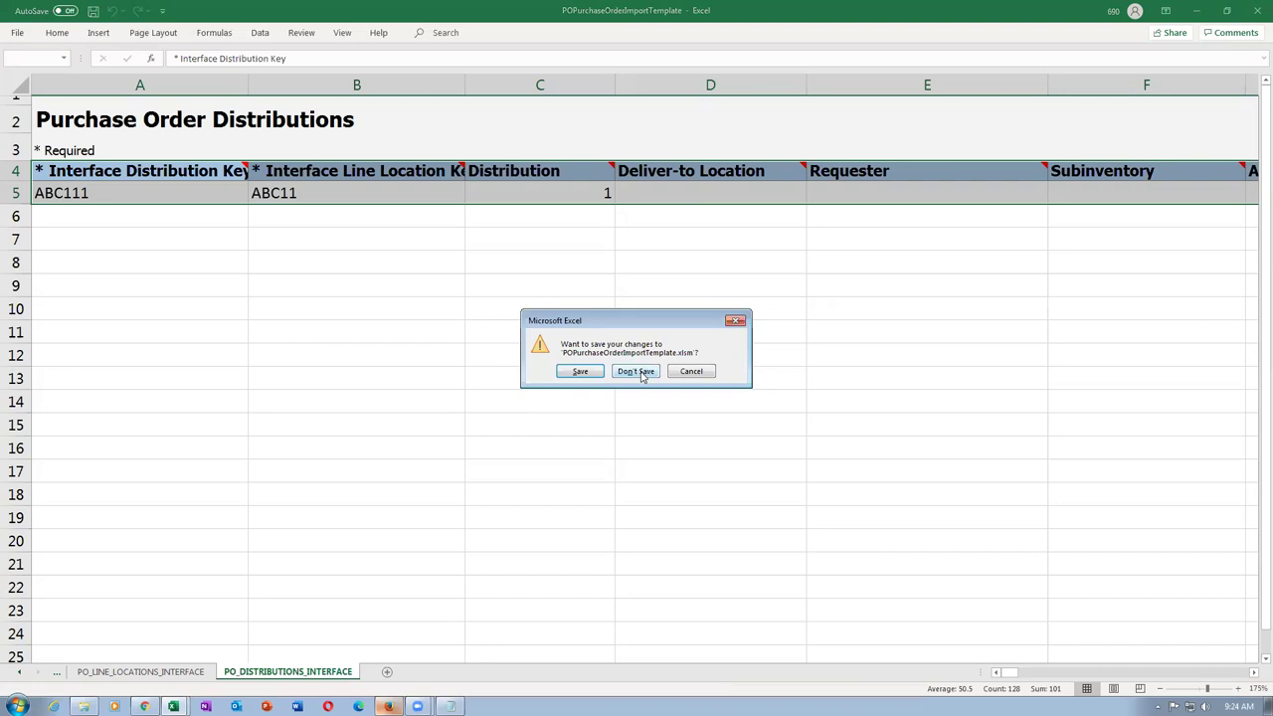
pyautogui.click(636, 371)
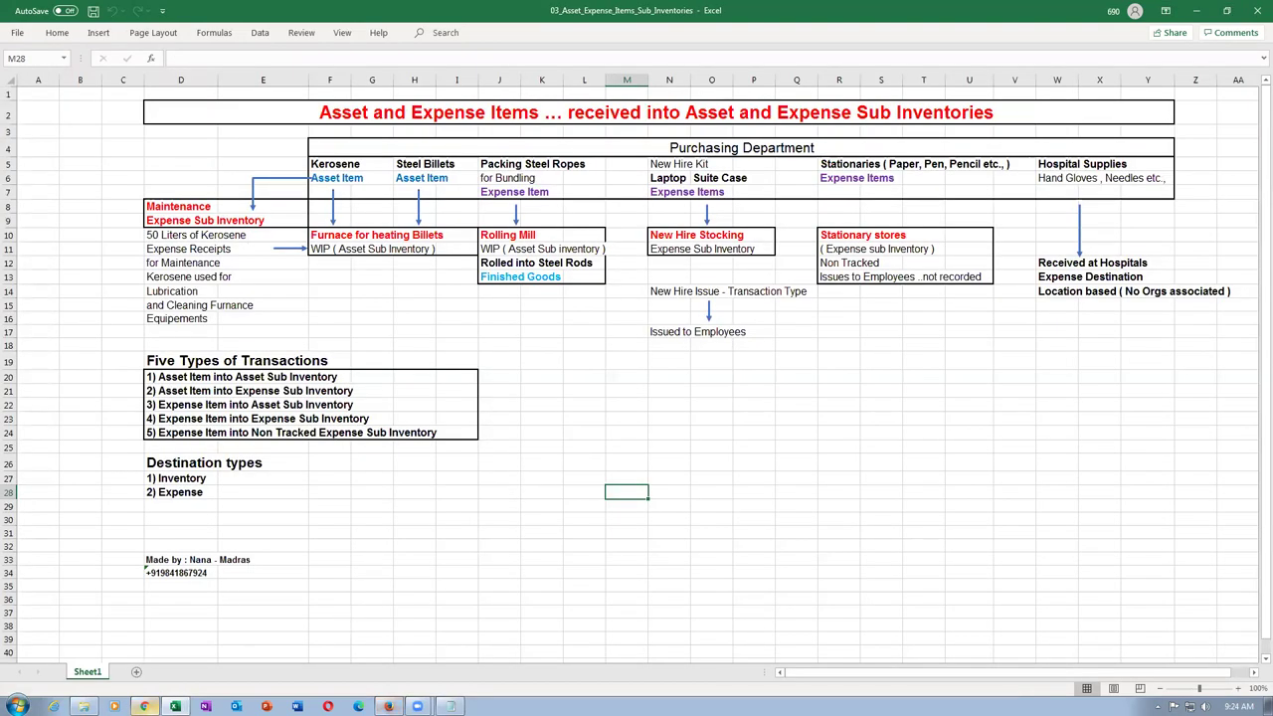
# Select the subinventory transfer document in Additional_Docs_Records_4, then return to the Oracle browser.
pyautogui.click(84, 706)
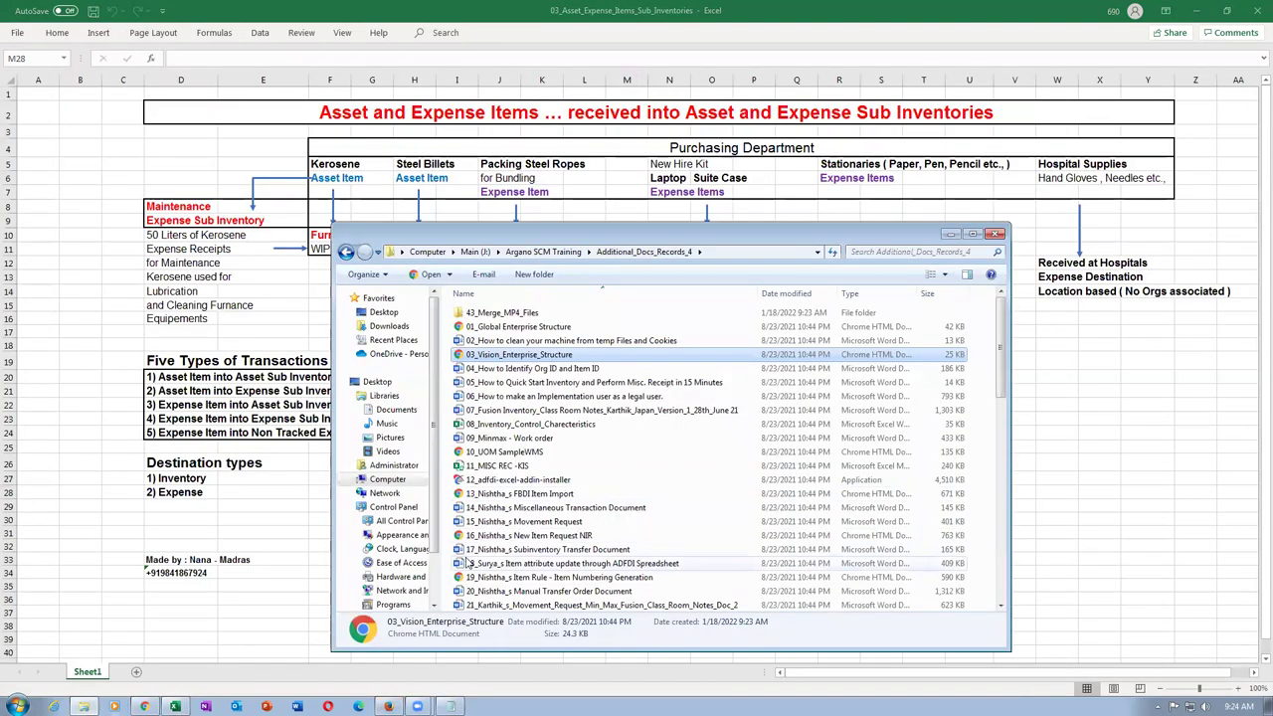
pyautogui.scroll(-2, 438, 517)
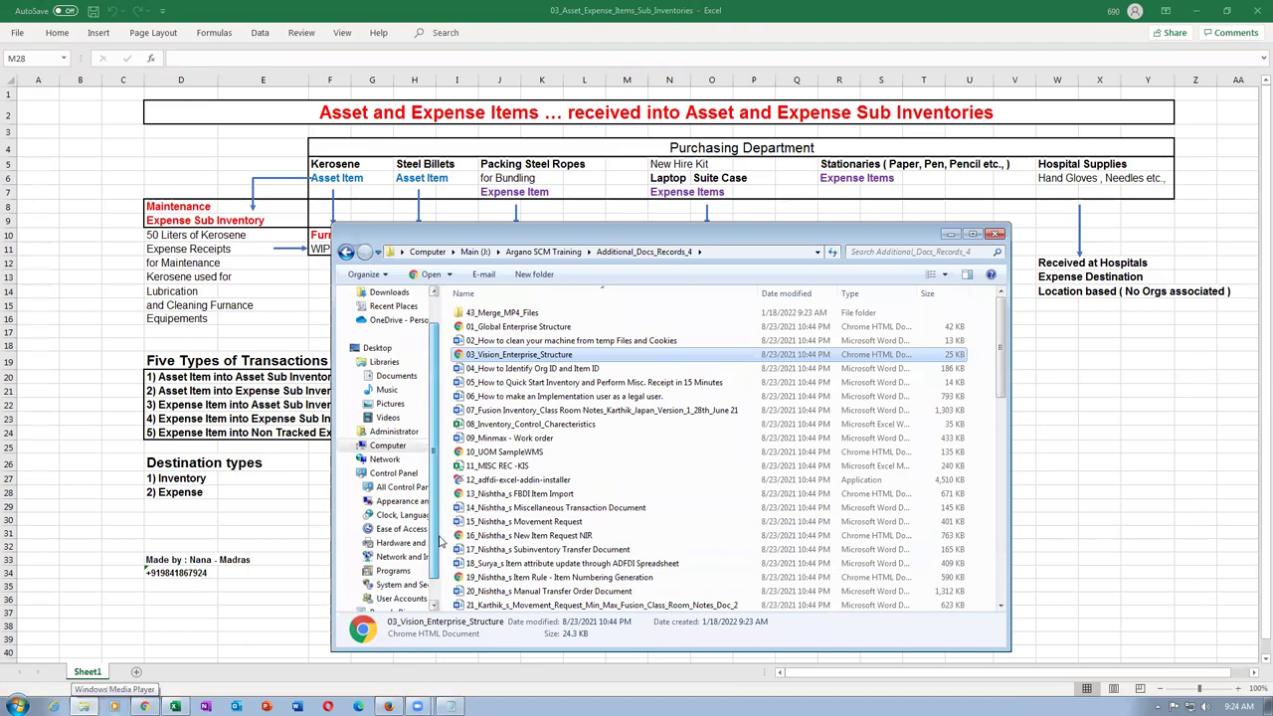
pyautogui.click(696, 549)
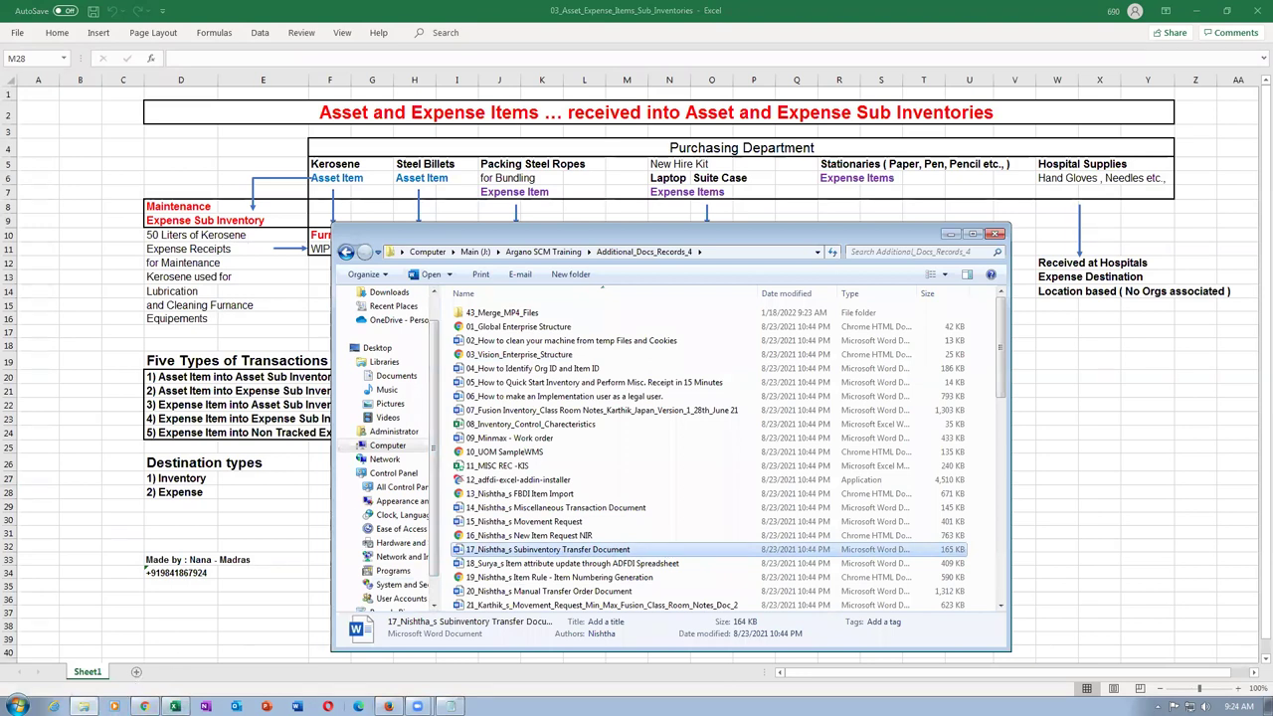
pyautogui.click(389, 706)
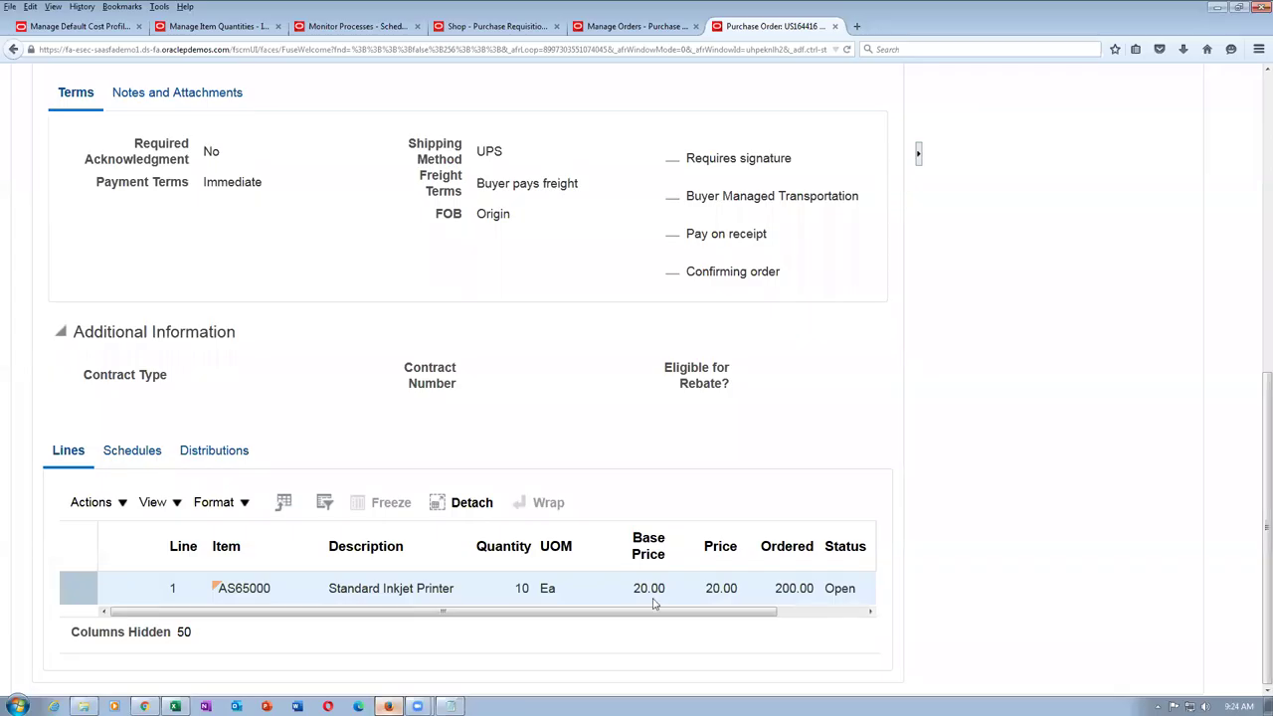
# From Monitor Processes, schedule a new process, finding Load Interface File for Import with 'load inter'.
pyautogui.click(353, 26)
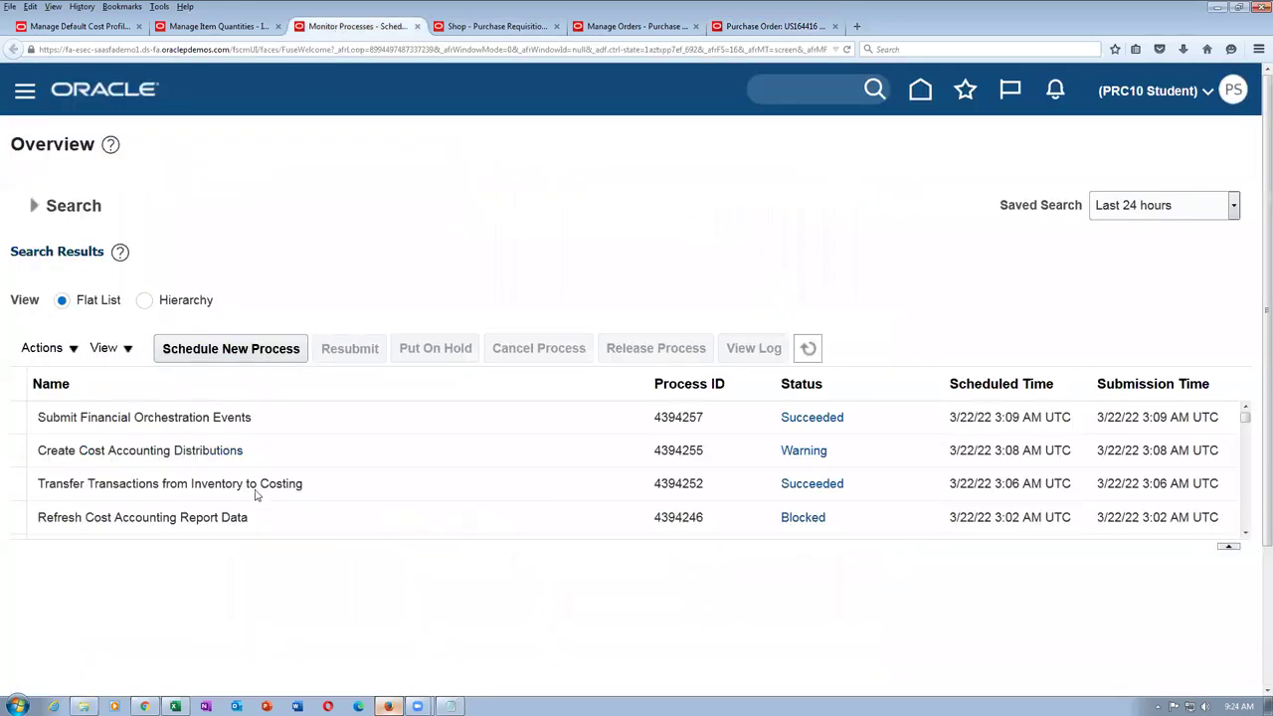
pyautogui.click(234, 358)
pyautogui.click(212, 50)
pyautogui.press('Return')
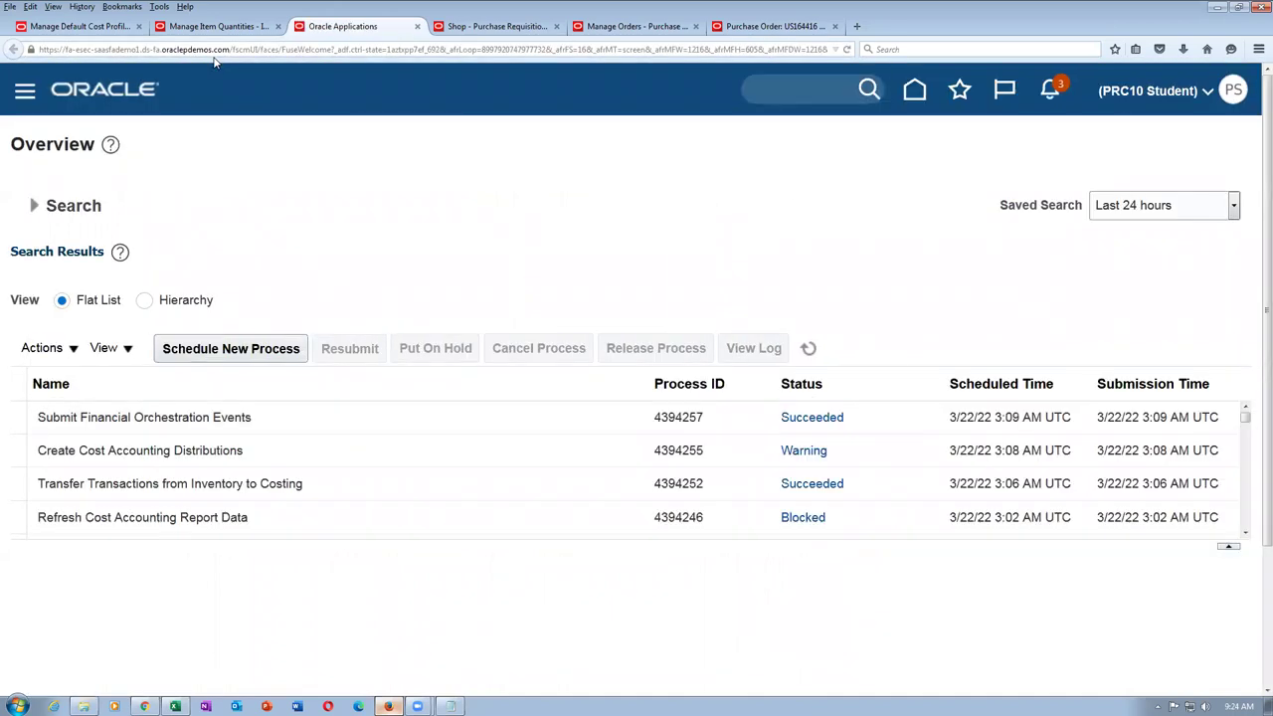
pyautogui.click(226, 350)
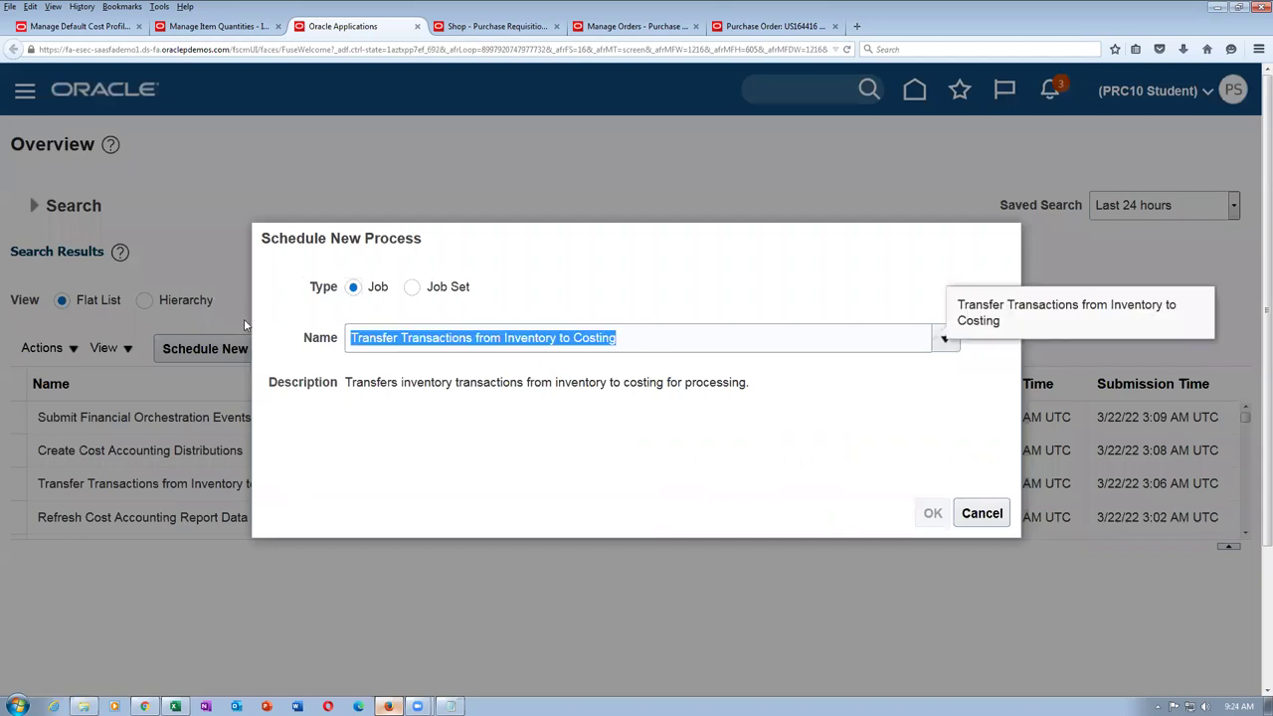
pyautogui.write('load interface File for Import')
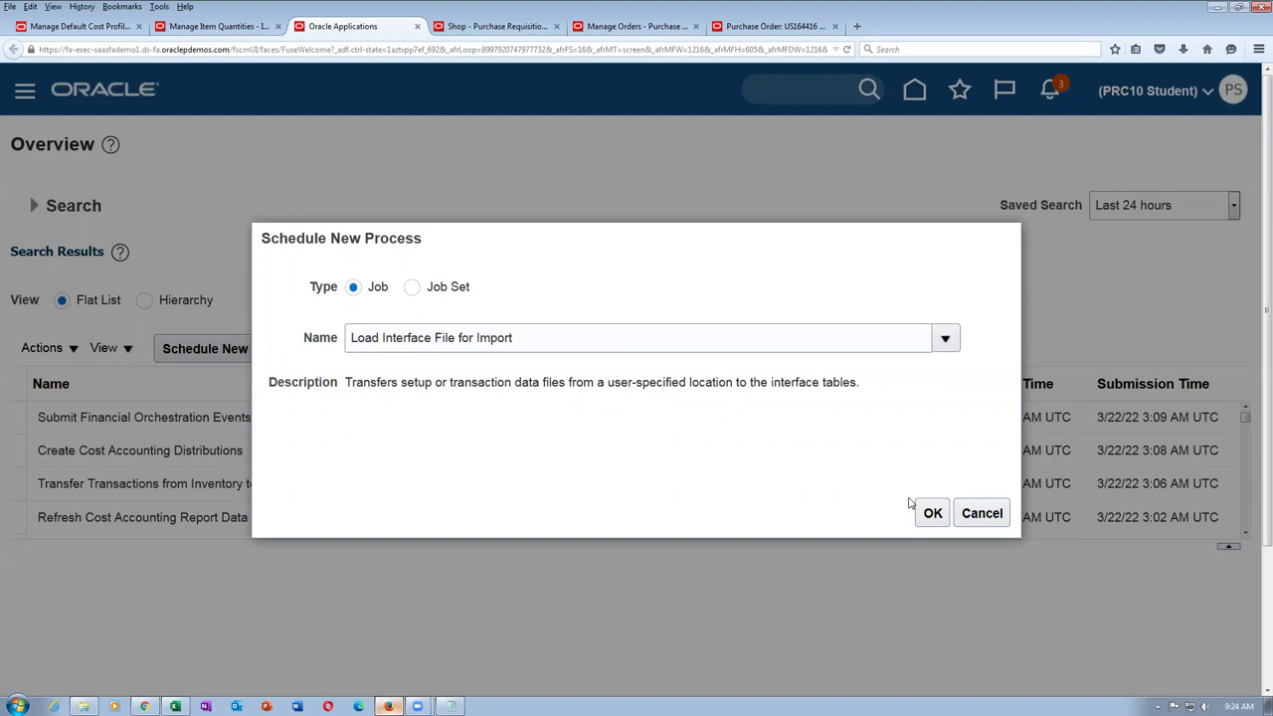
pyautogui.click(931, 515)
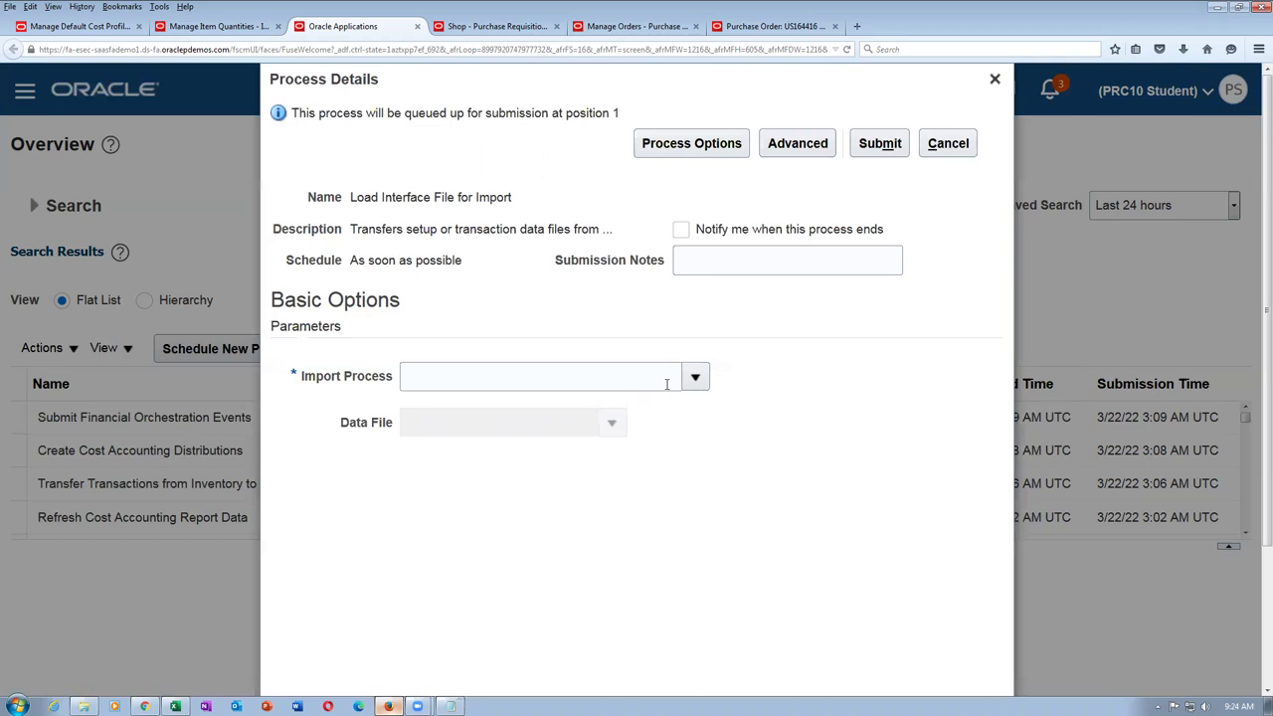
# Search for 'Import Orders' and select the Purchasing Import Orders process as the Import Process.
pyautogui.click(695, 377)
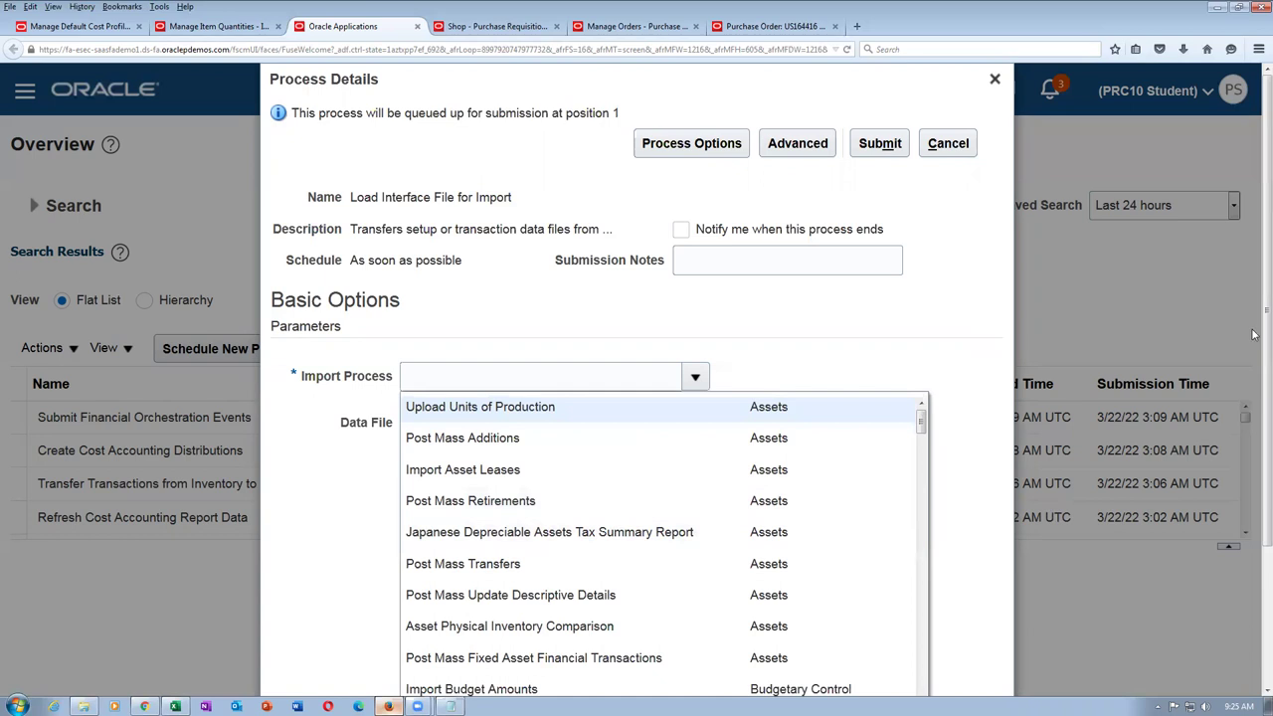
pyautogui.scroll(-2, 1253, 428)
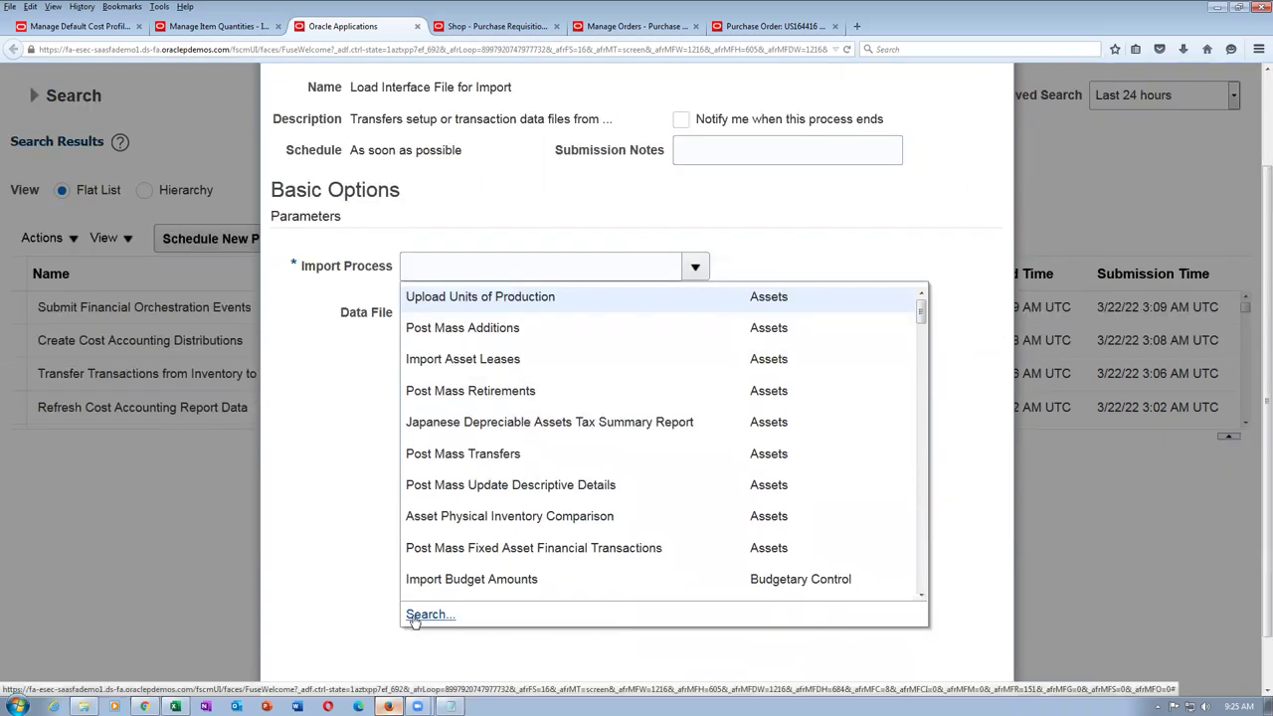
pyautogui.click(424, 609)
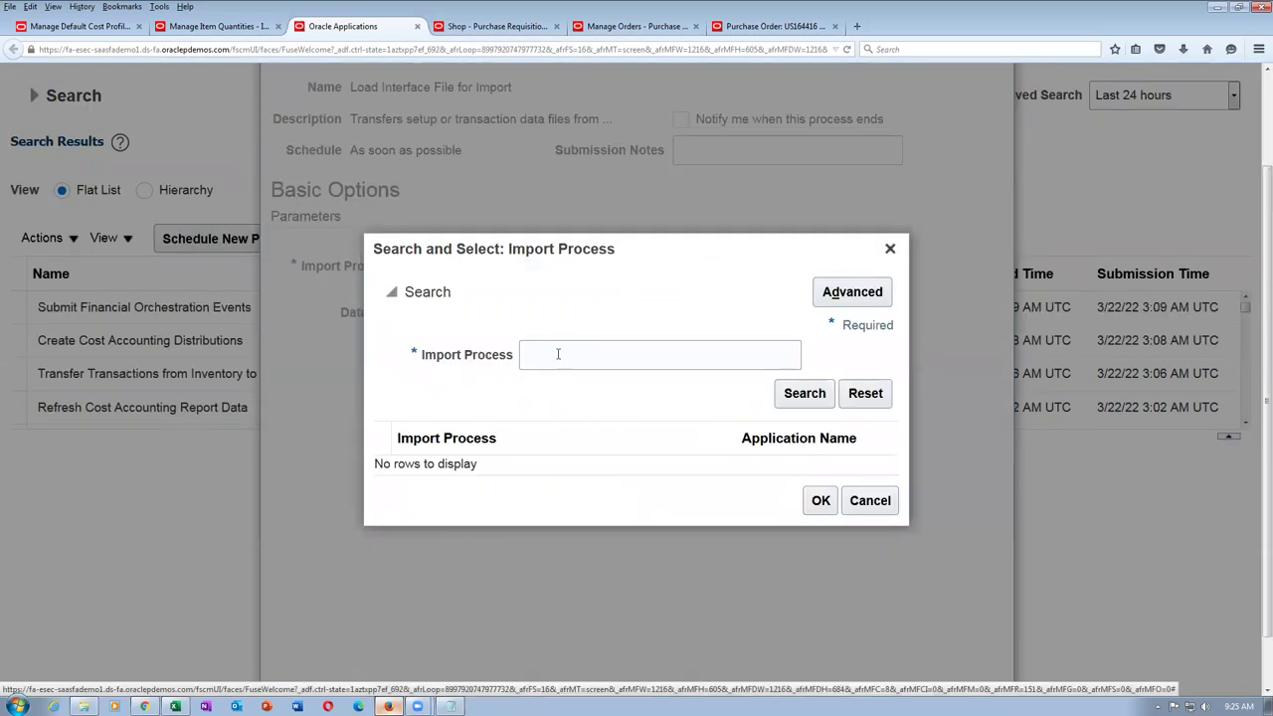
pyautogui.click(558, 354)
pyautogui.write('impor')
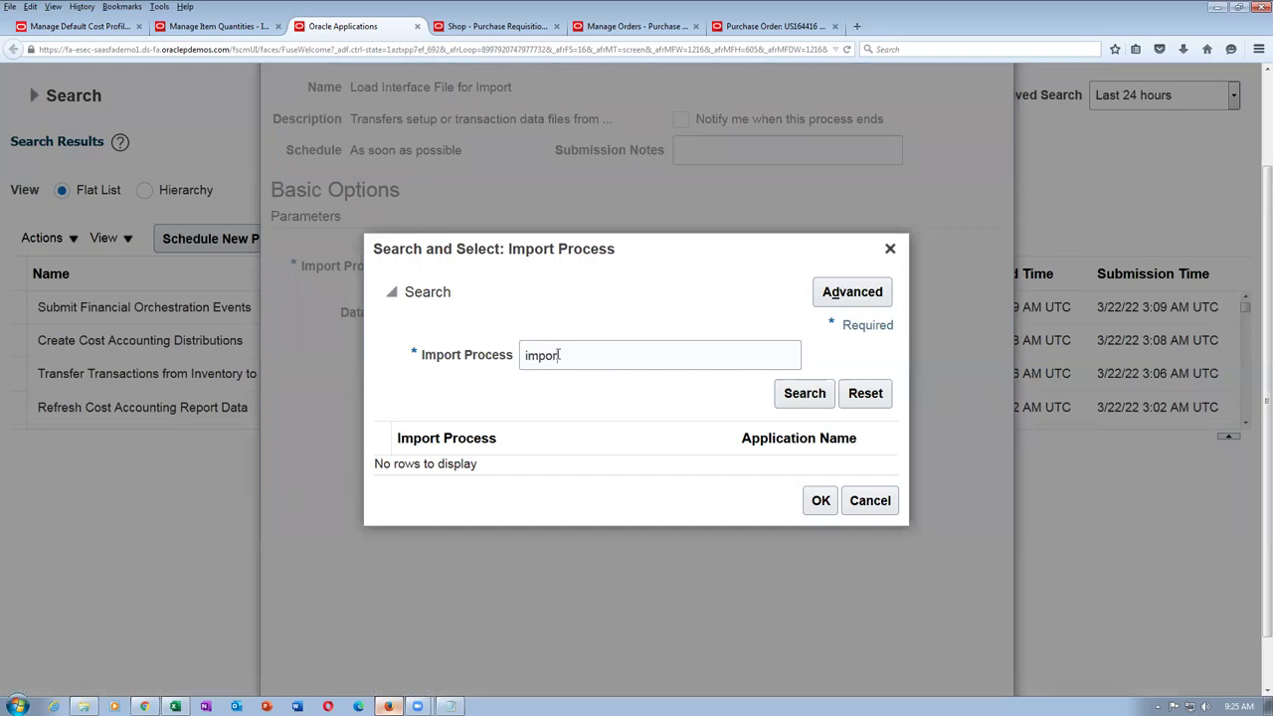
pyautogui.write('t orders')
pyautogui.click(526, 360)
pyautogui.press('Down')
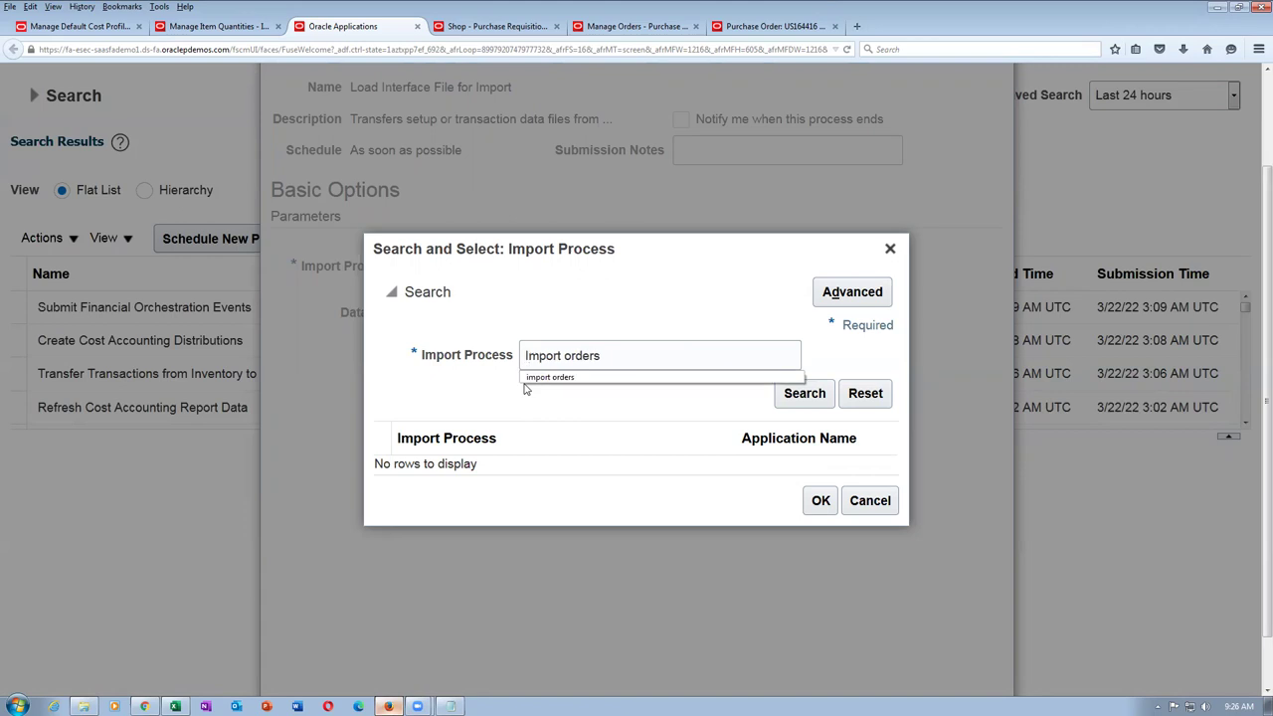
pyautogui.click(566, 354)
pyautogui.click(566, 354)
pyautogui.press('BackSpace')
pyautogui.write('O')
pyautogui.click(808, 394)
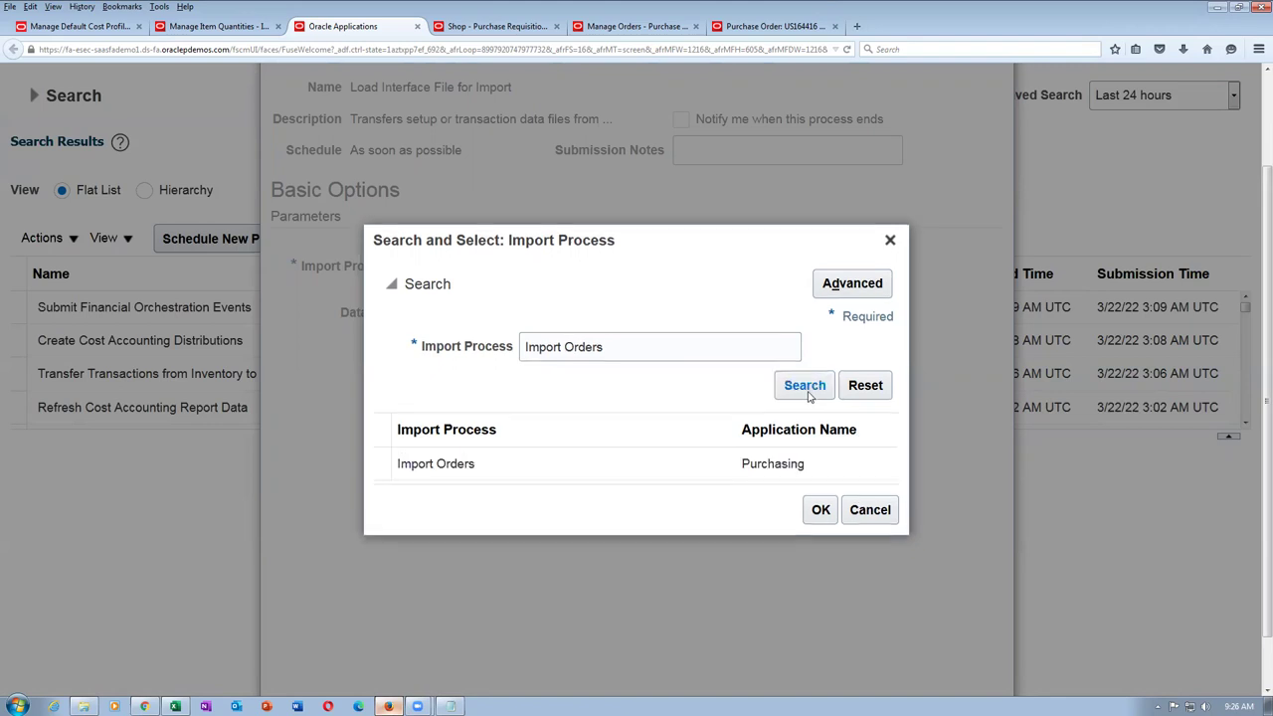
pyautogui.click(501, 464)
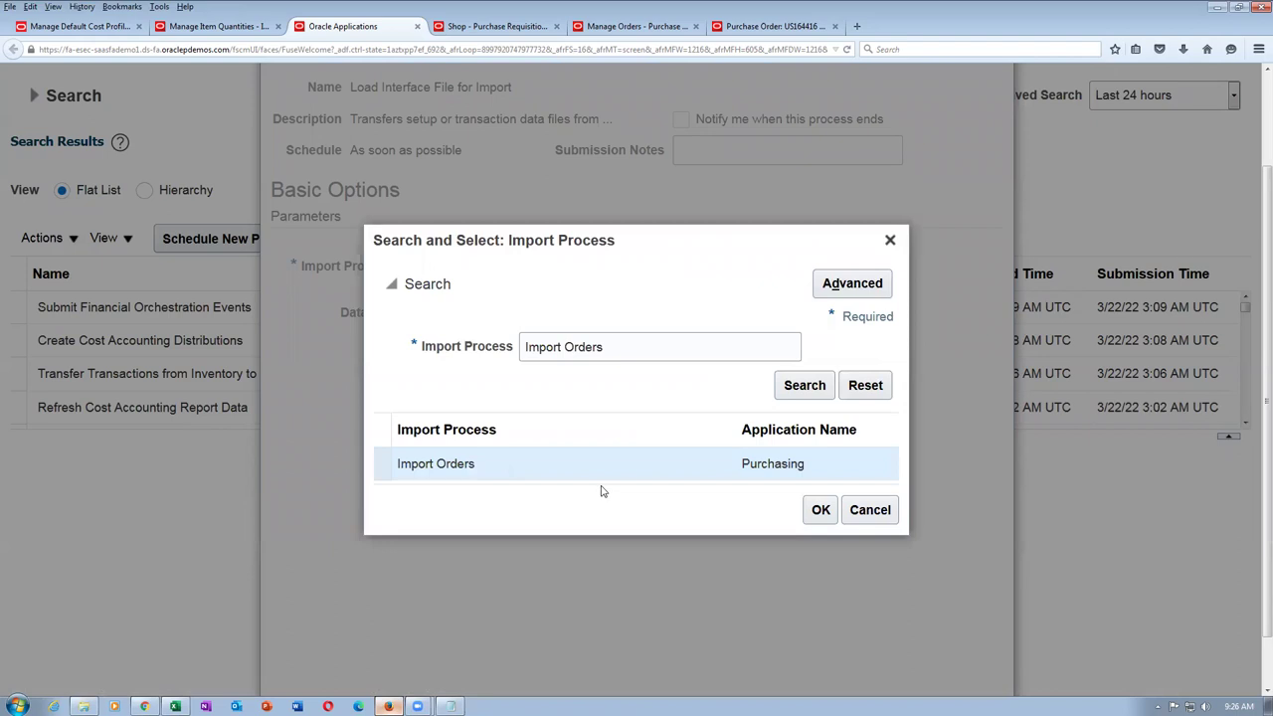
pyautogui.click(820, 510)
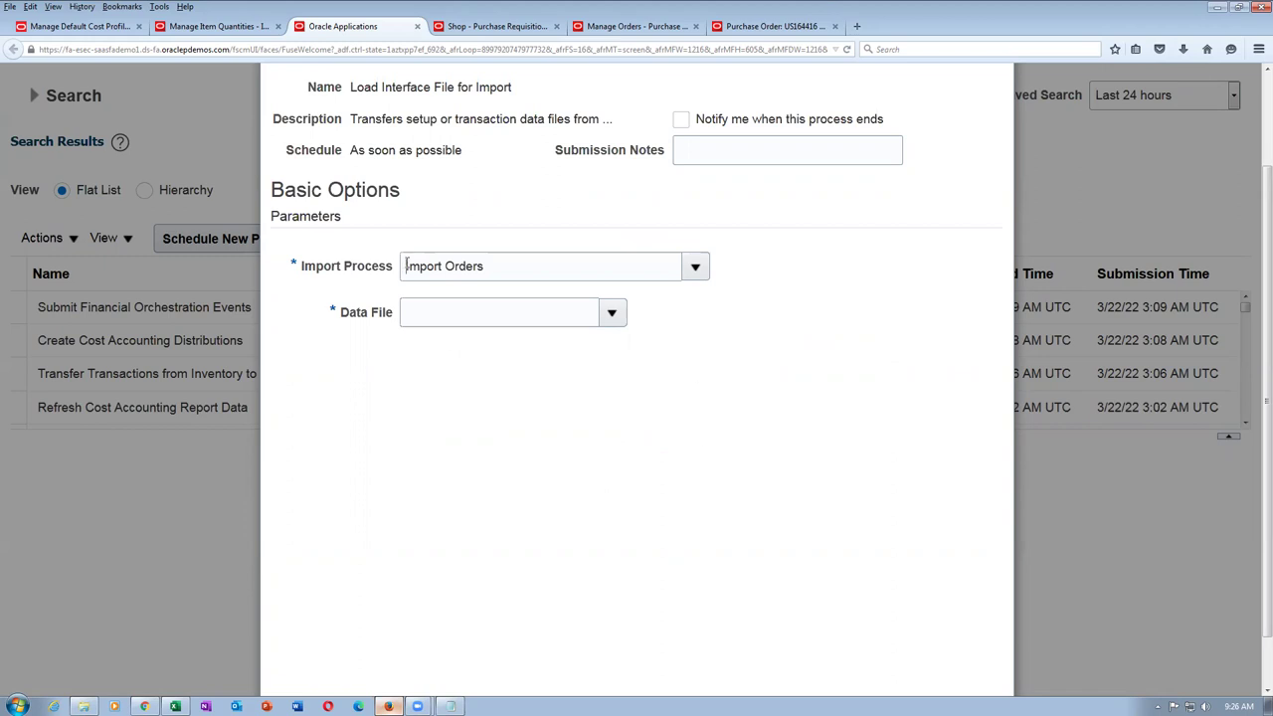
# Upload PoImportOrders.zip from Main (J:) > Argano SCM Training > SCM Import as the new data file.
pyautogui.click(612, 312)
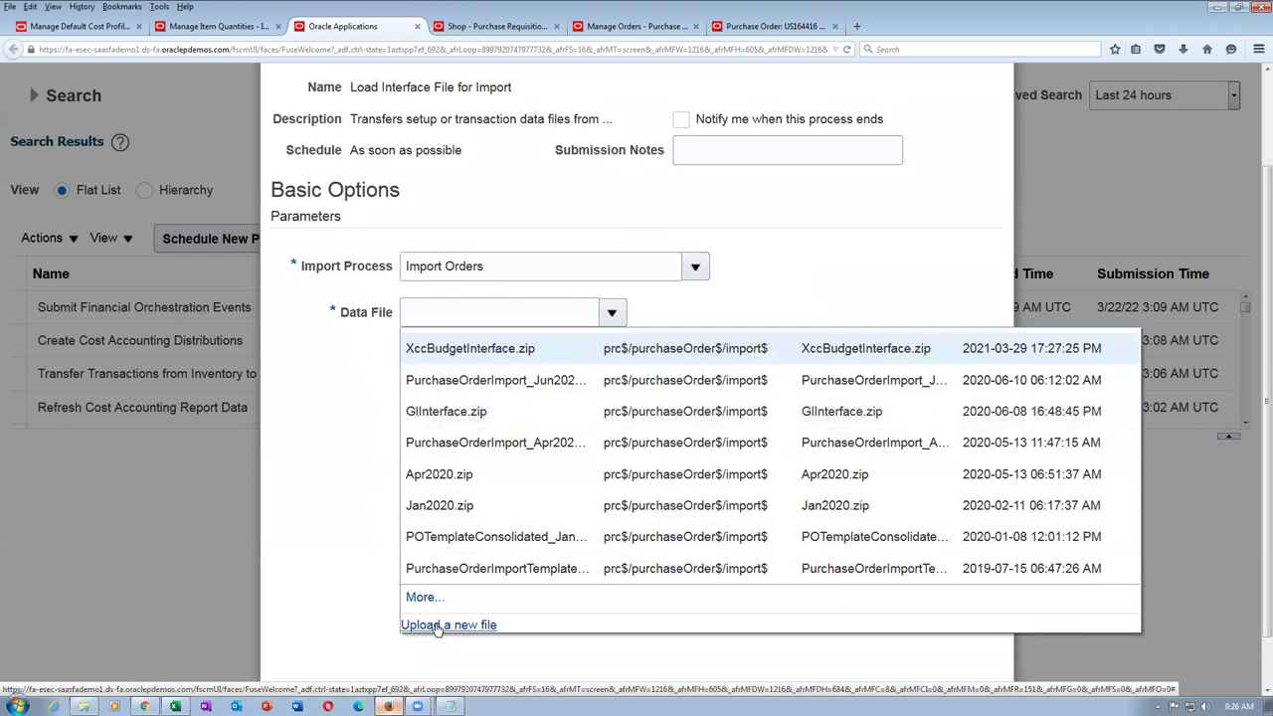
pyautogui.click(437, 625)
pyautogui.click(562, 376)
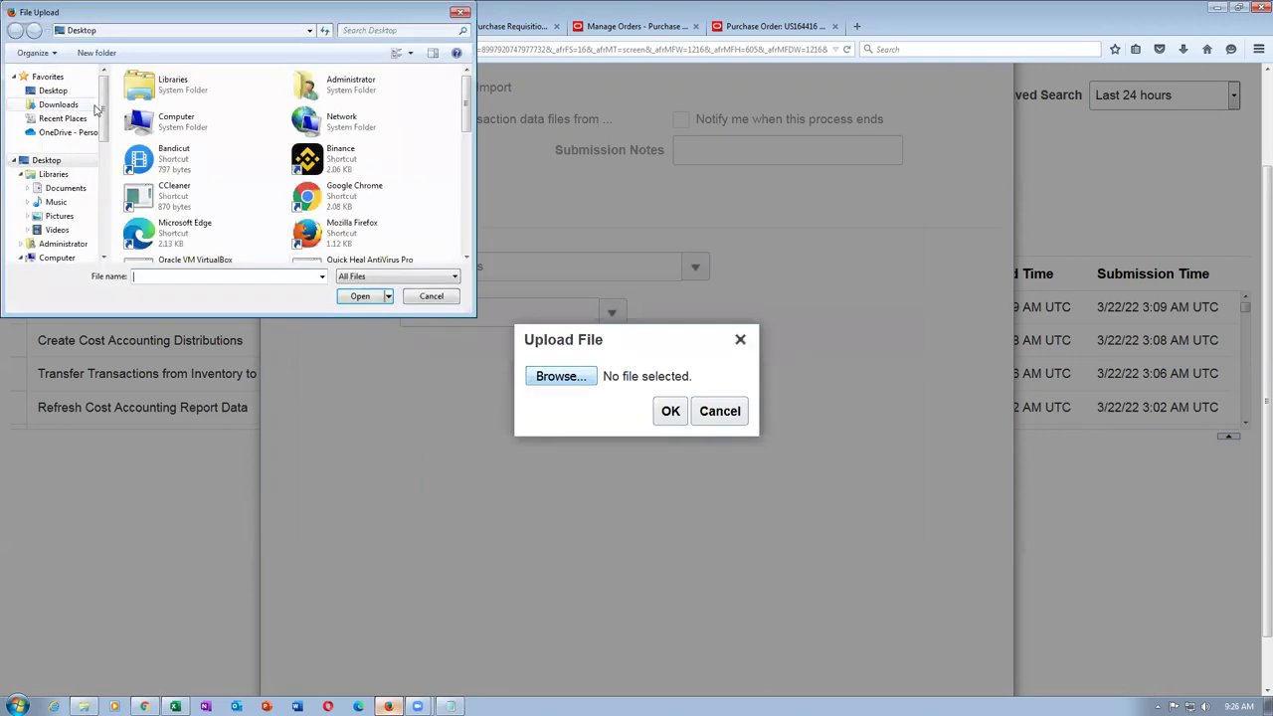
pyautogui.scroll(-2, 71, 199)
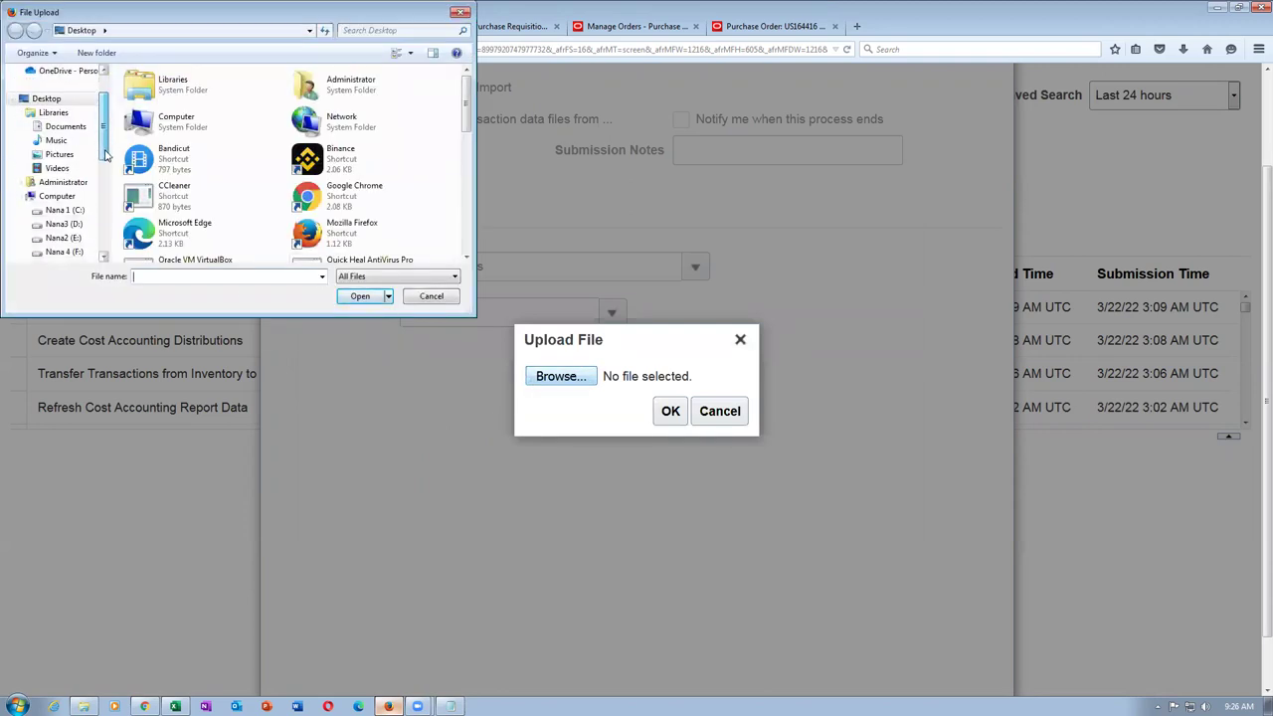
pyautogui.scroll(-2, 80, 219)
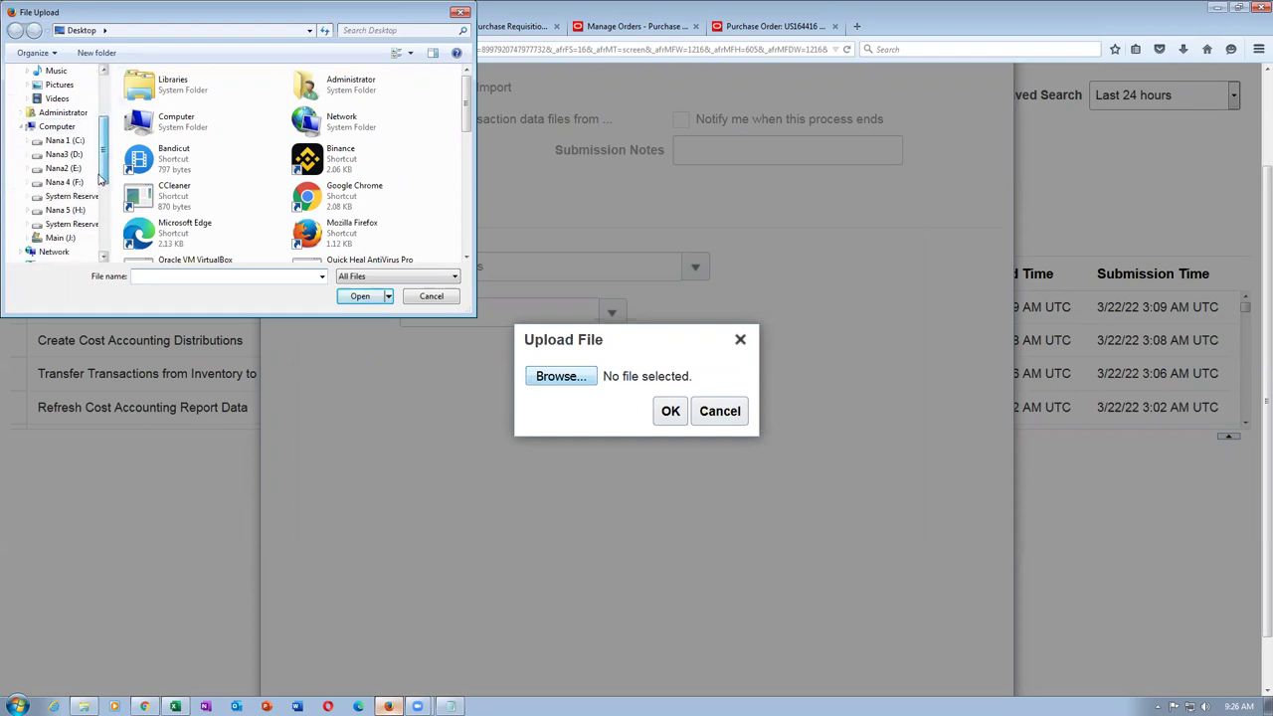
pyautogui.click(58, 238)
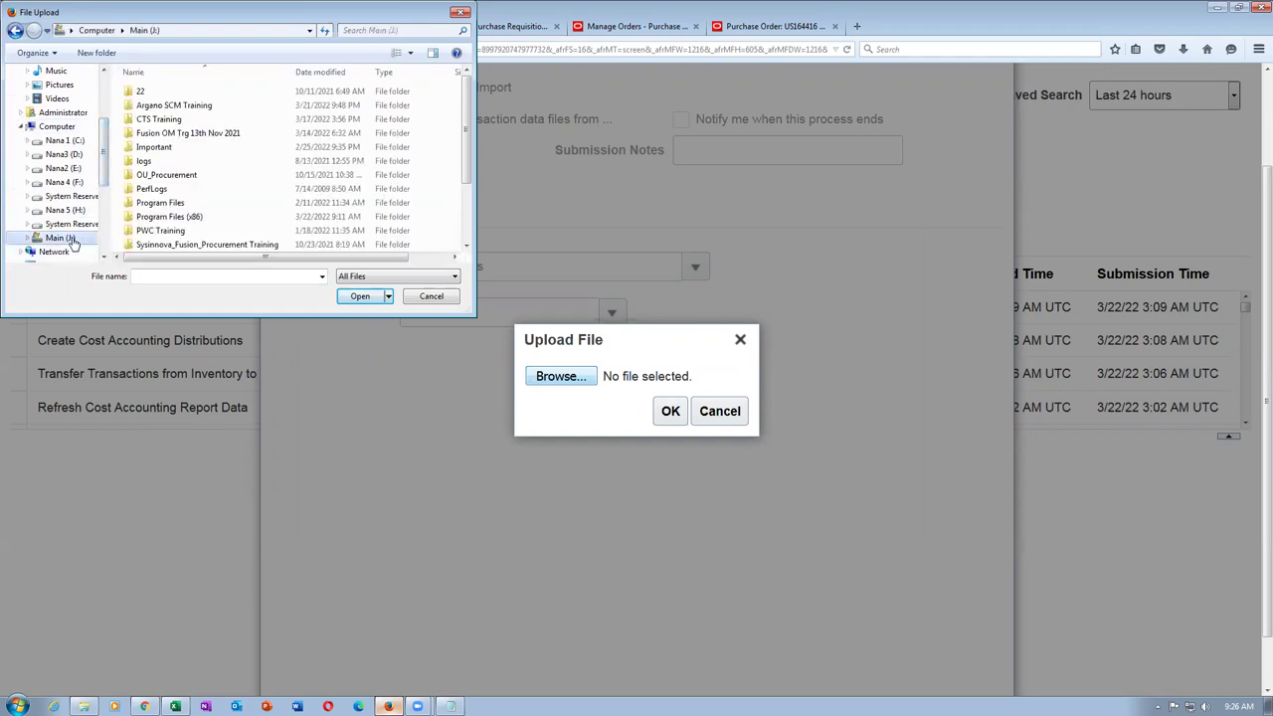
pyautogui.click(204, 231)
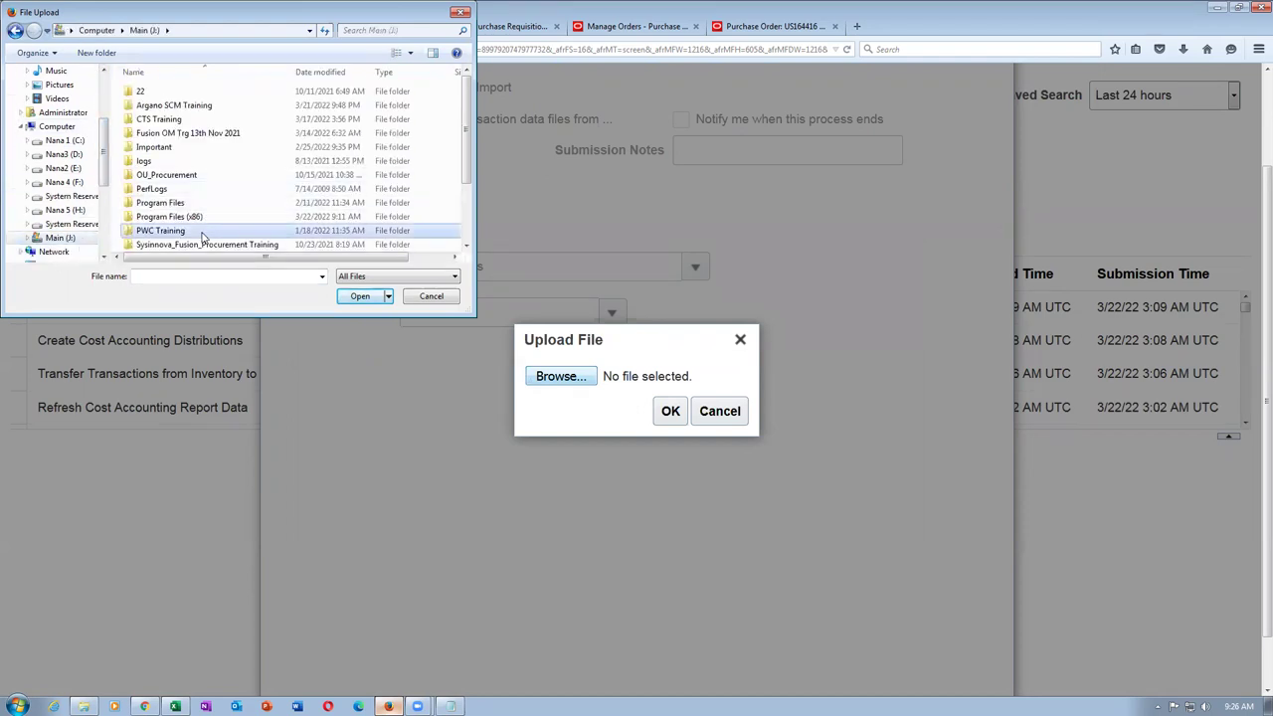
pyautogui.doubleClick(204, 105)
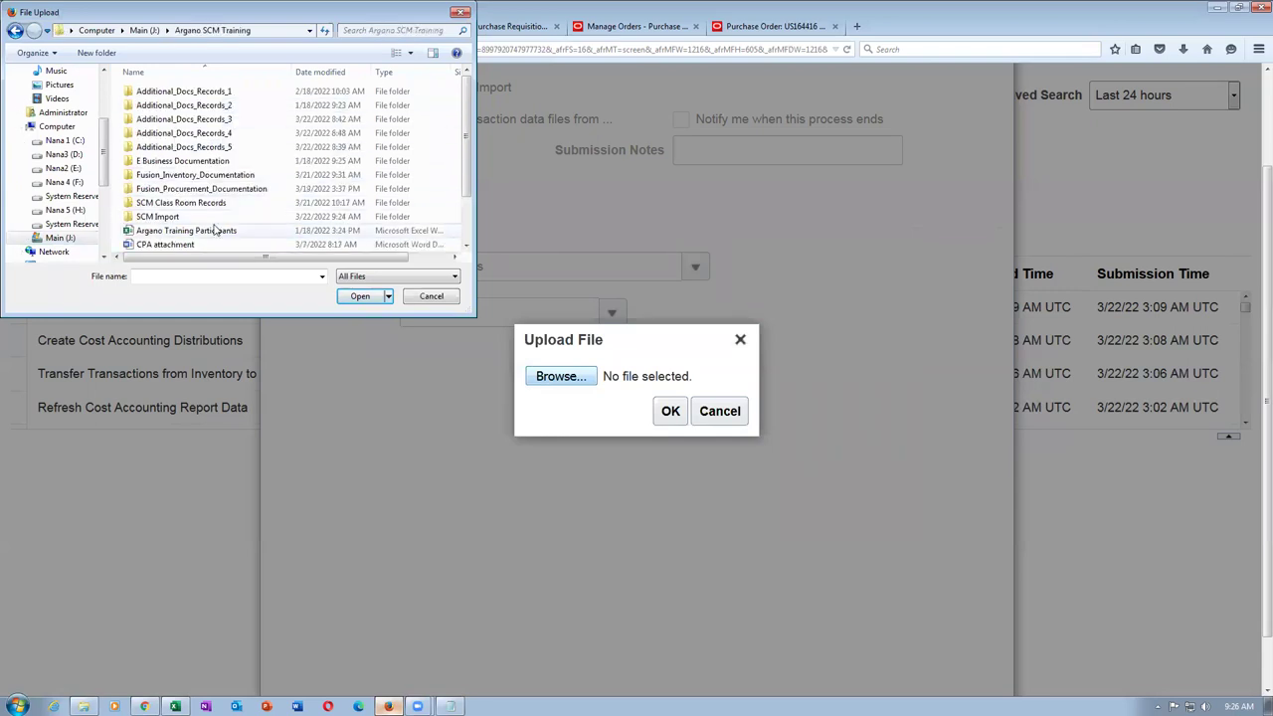
pyautogui.doubleClick(159, 216)
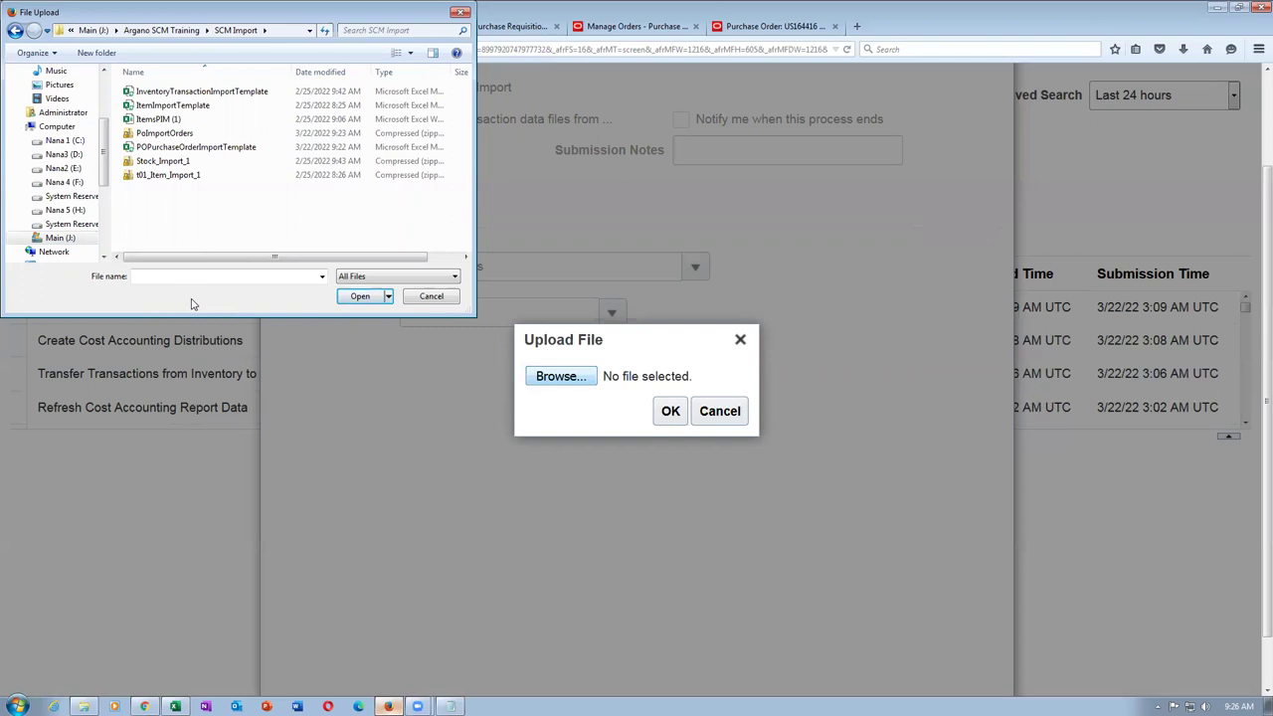
pyautogui.click(181, 133)
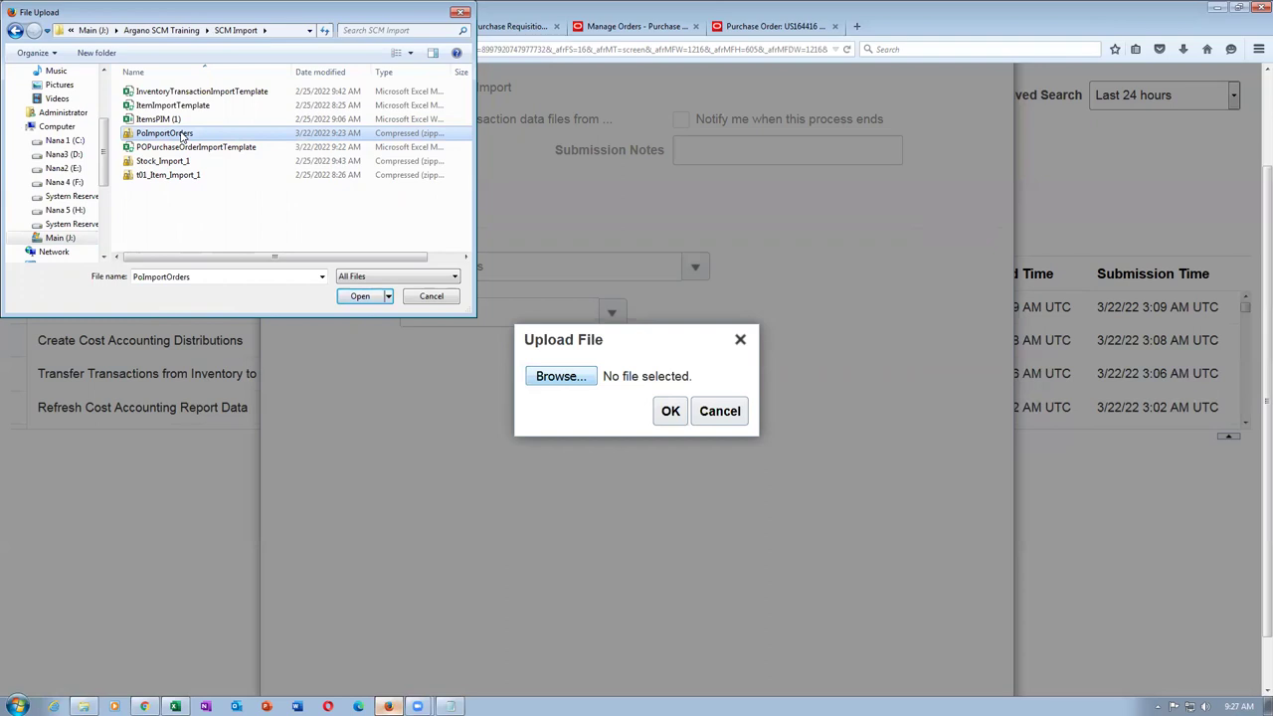
pyautogui.click(353, 296)
pyautogui.click(668, 412)
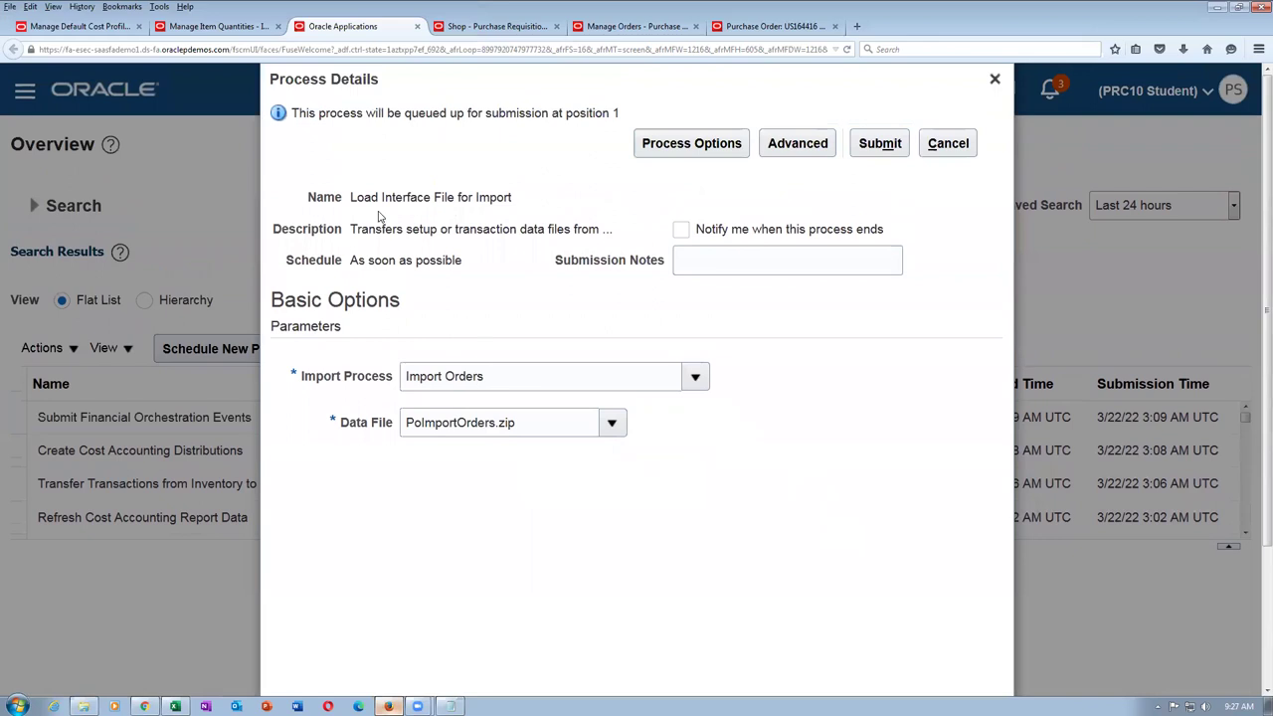
# Submit the Load Interface File for Import process and dismiss the confirmation.
pyautogui.moveTo(364, 197); pyautogui.dragTo(470, 199)
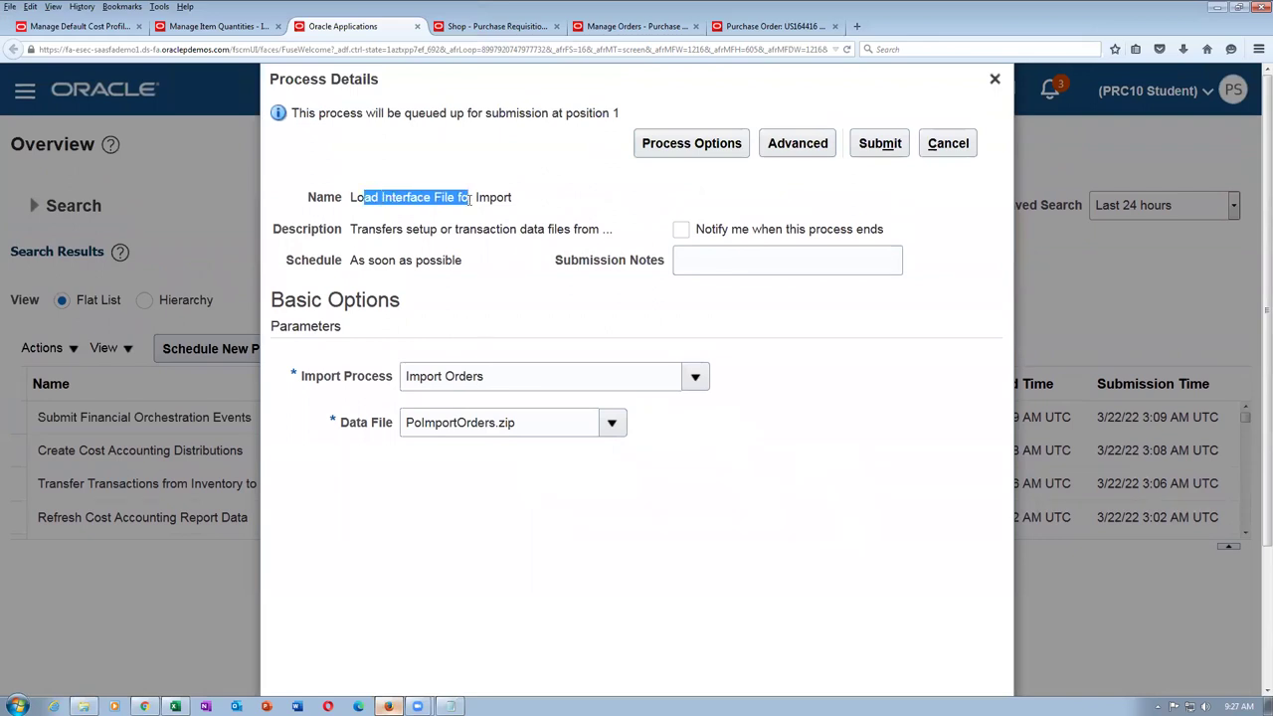
pyautogui.click(881, 144)
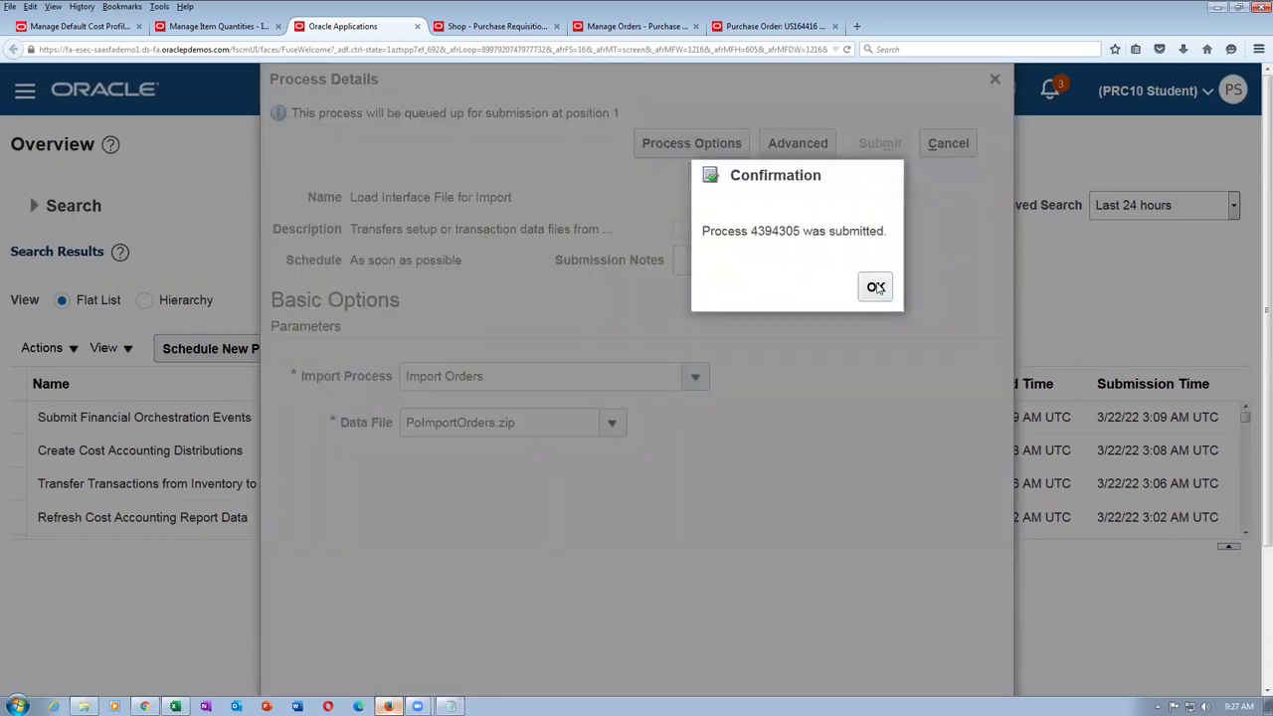
pyautogui.click(872, 291)
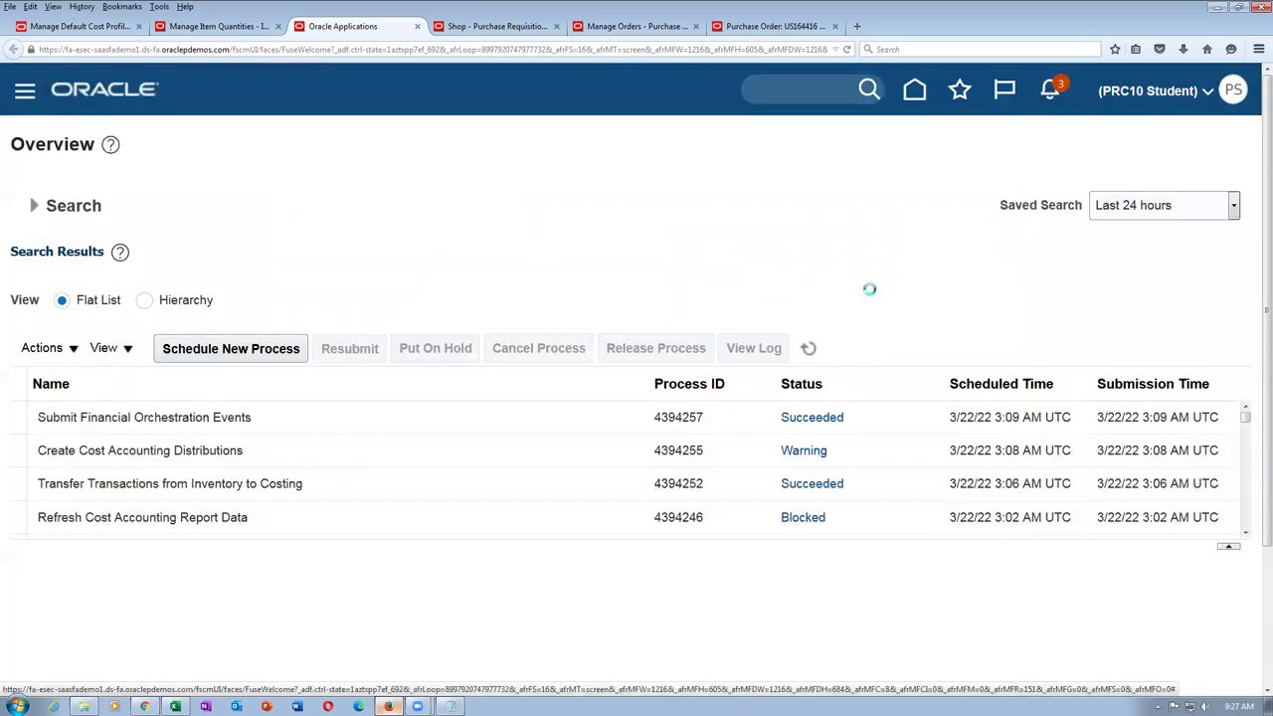
pyautogui.click(814, 347)
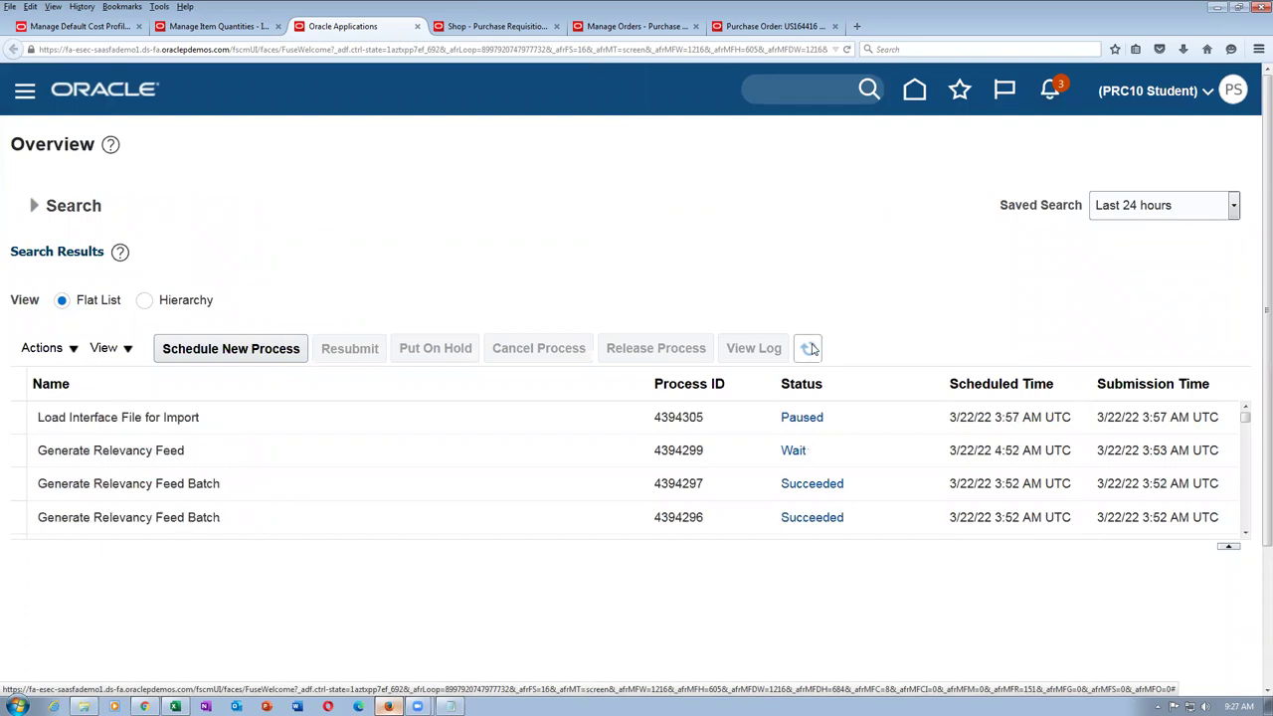
# Refresh the process list until 4394305 and its transfer and load jobs show Succeeded.
pyautogui.click(813, 348)
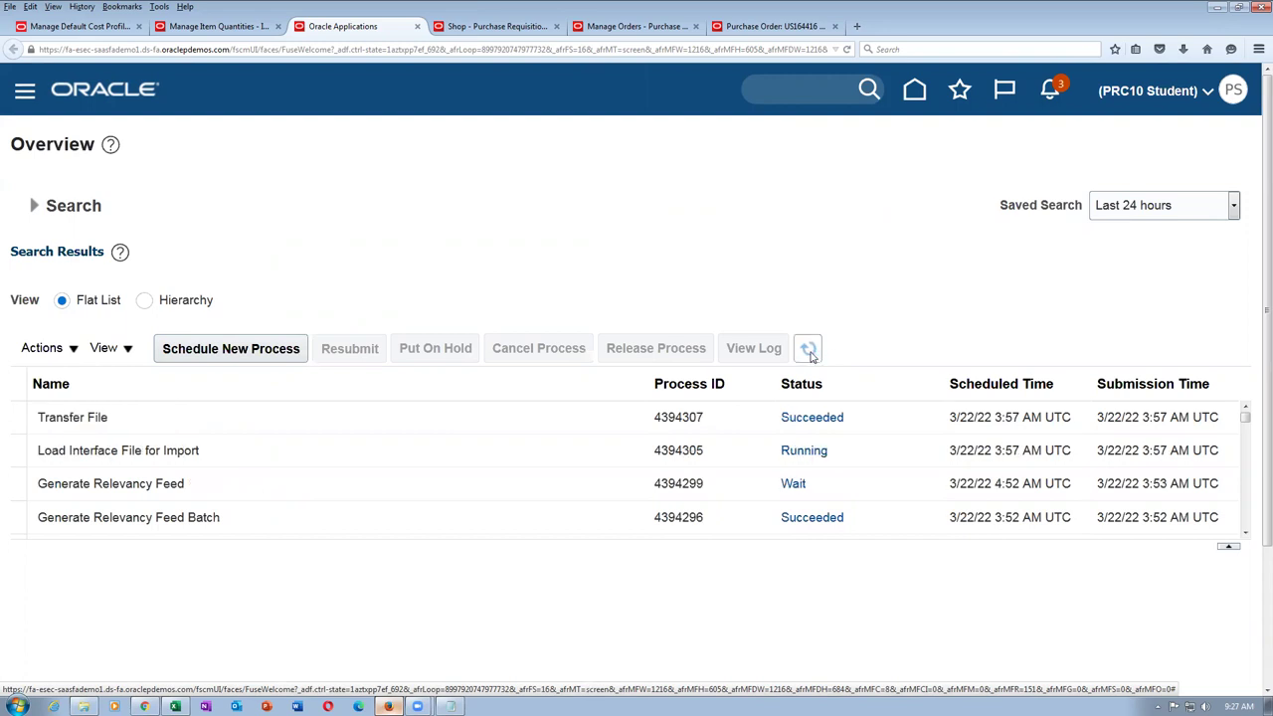
pyautogui.click(810, 352)
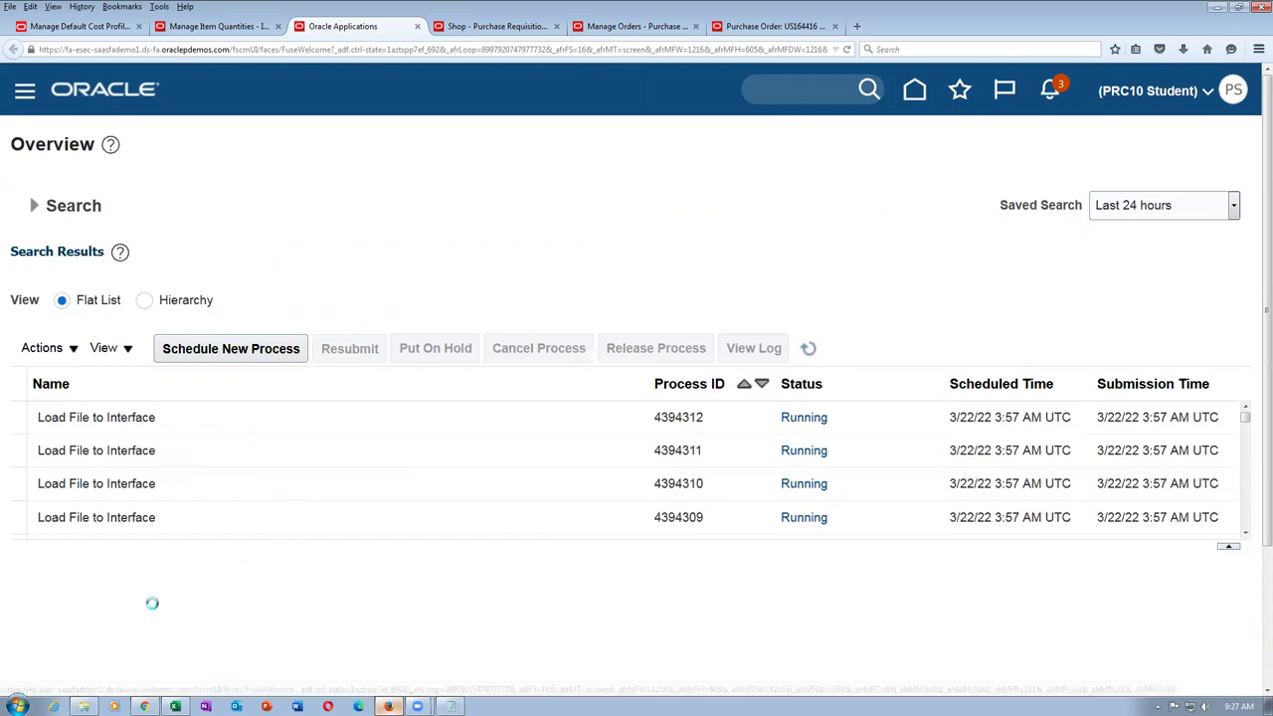
pyautogui.click(811, 350)
pyautogui.click(814, 350)
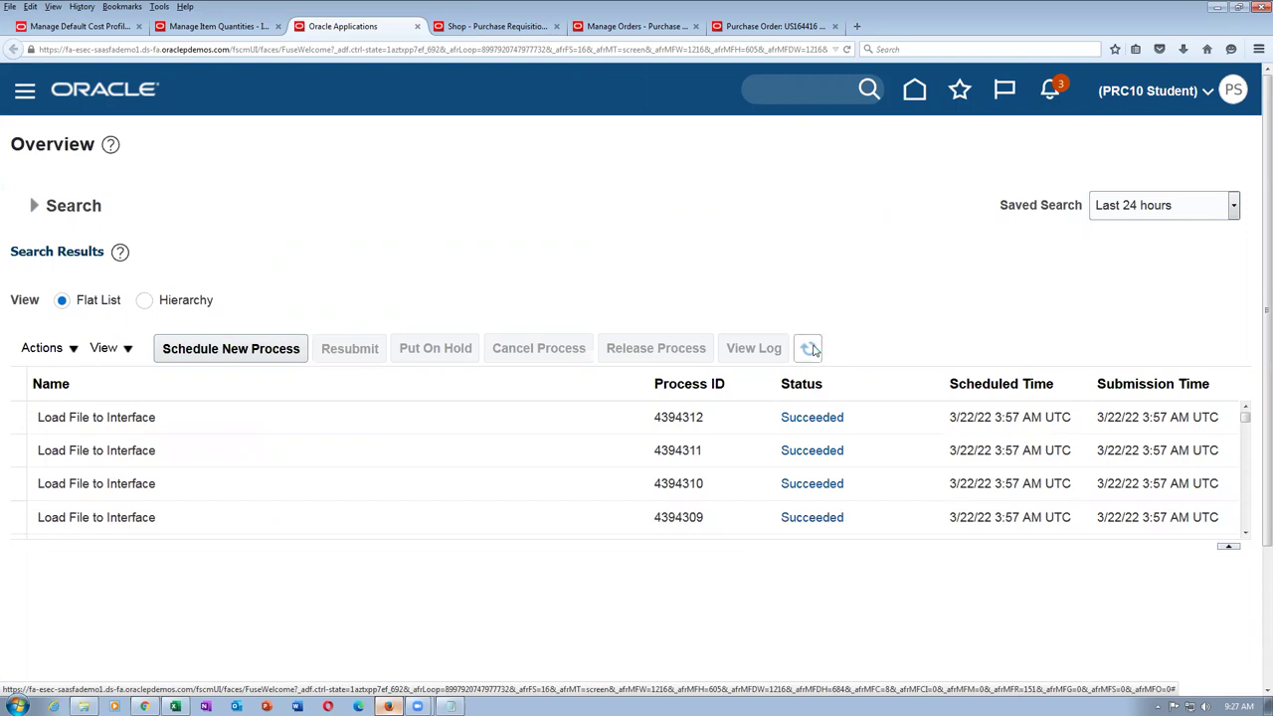
pyautogui.click(1246, 534)
pyautogui.click(1246, 534)
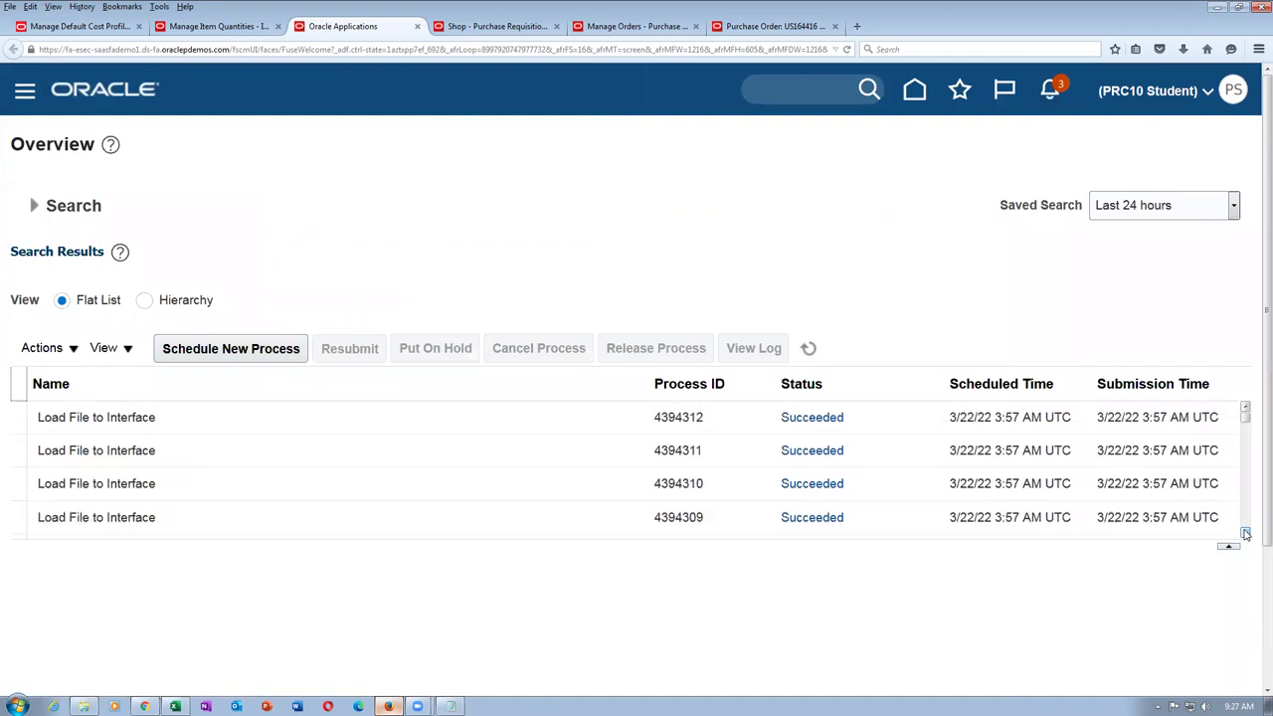
pyautogui.click(1246, 535)
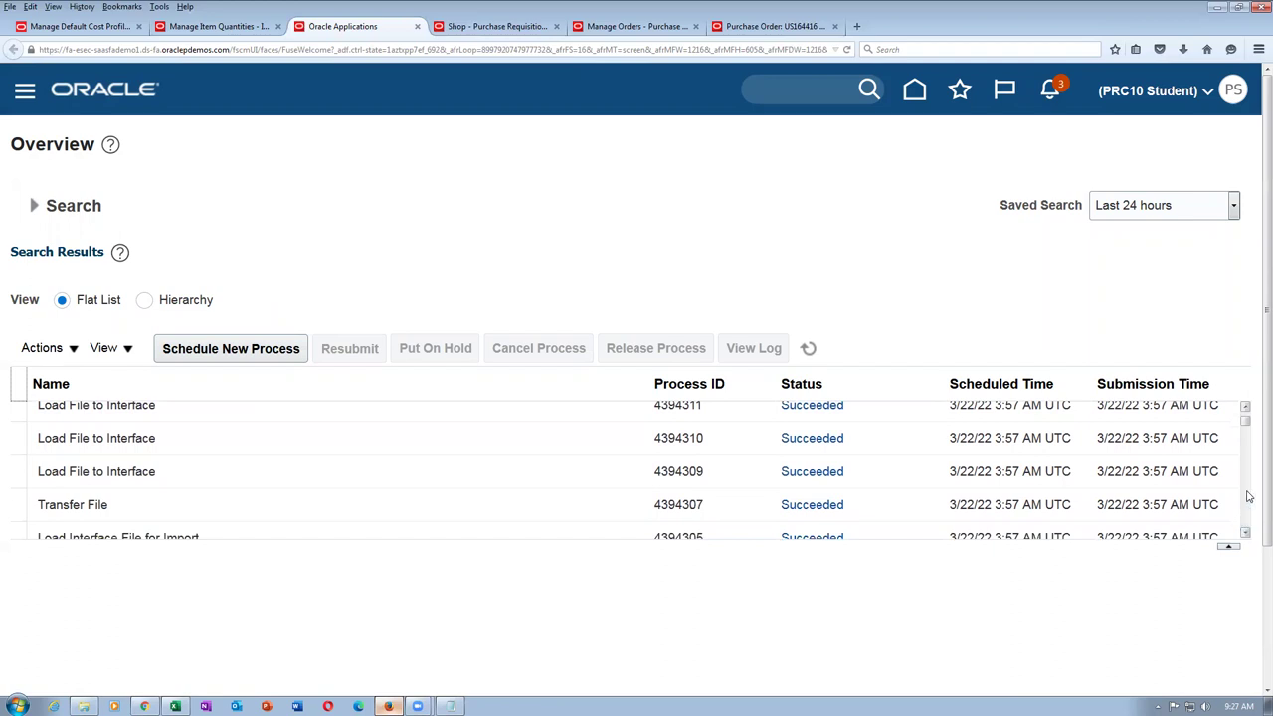
pyautogui.click(1246, 416)
pyautogui.moveTo(1247, 417)
pyautogui.mouseDown()
pyautogui.moveTo(1253, 434)
pyautogui.moveTo(1252, 403)
pyautogui.mouseUp()
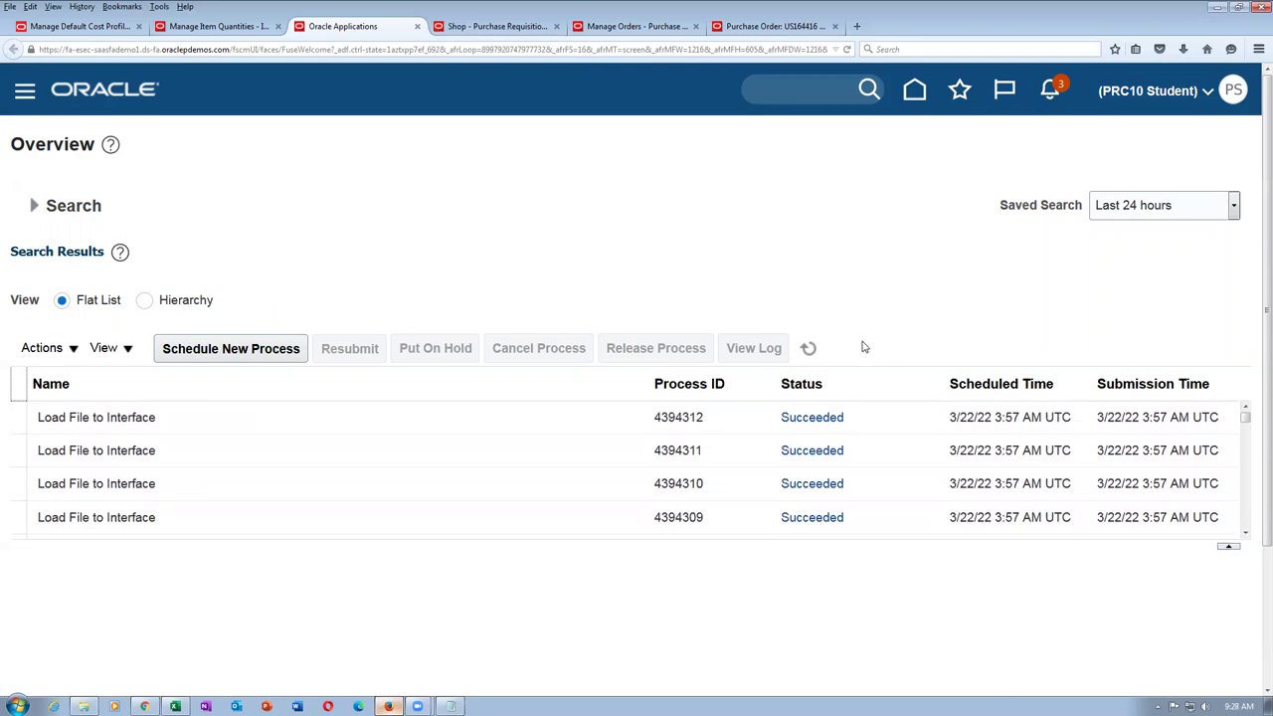
pyautogui.click(809, 348)
pyautogui.moveTo(515, 544); pyautogui.dragTo(527, 618)
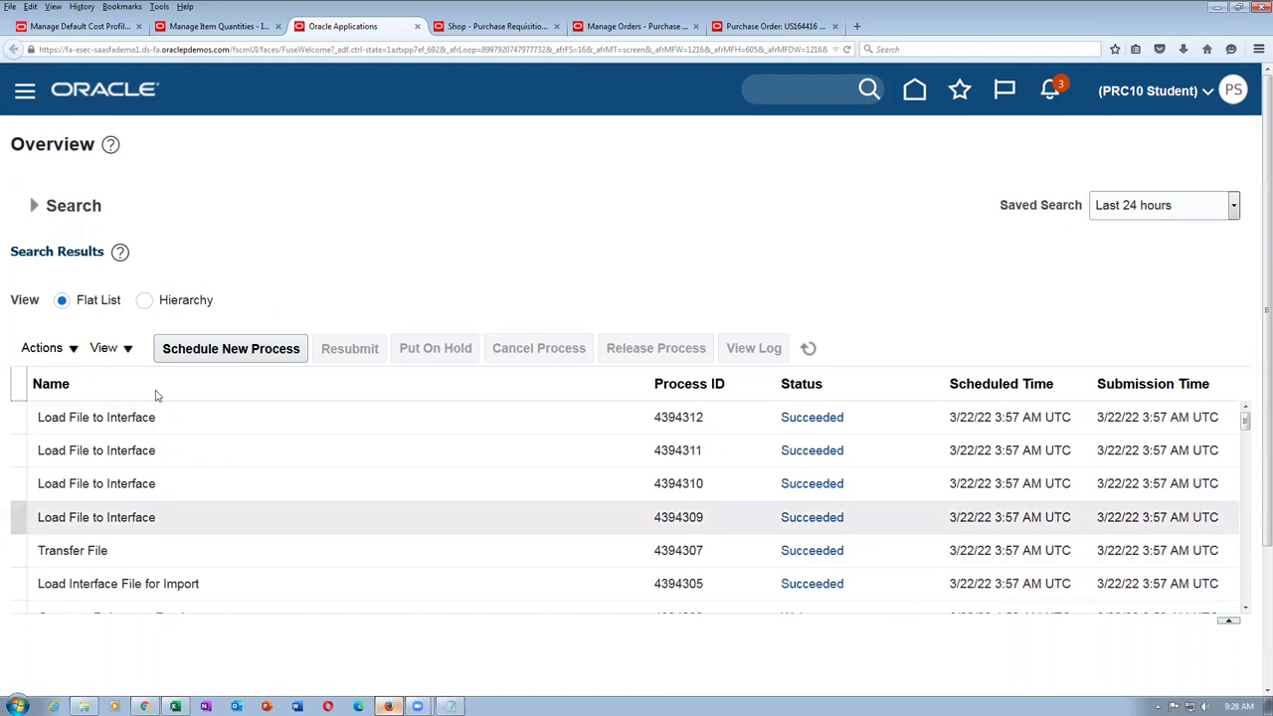
pyautogui.click(217, 356)
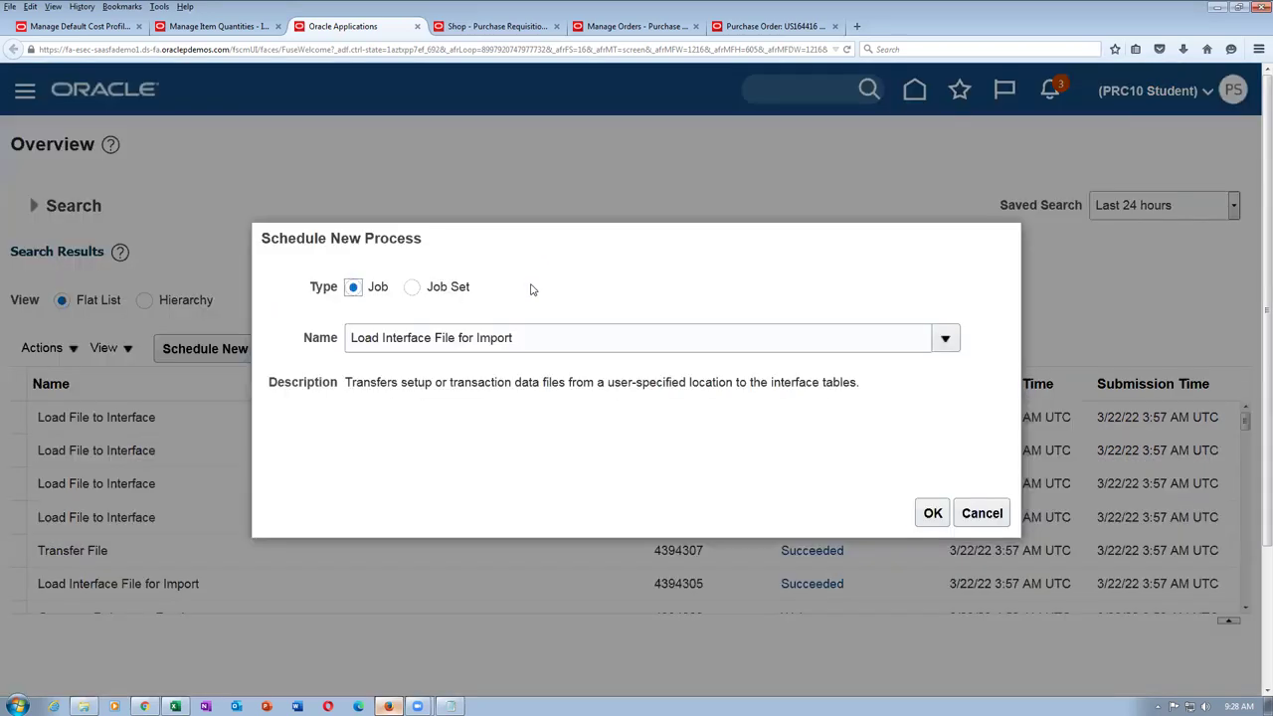
pyautogui.tripleClick(492, 336)
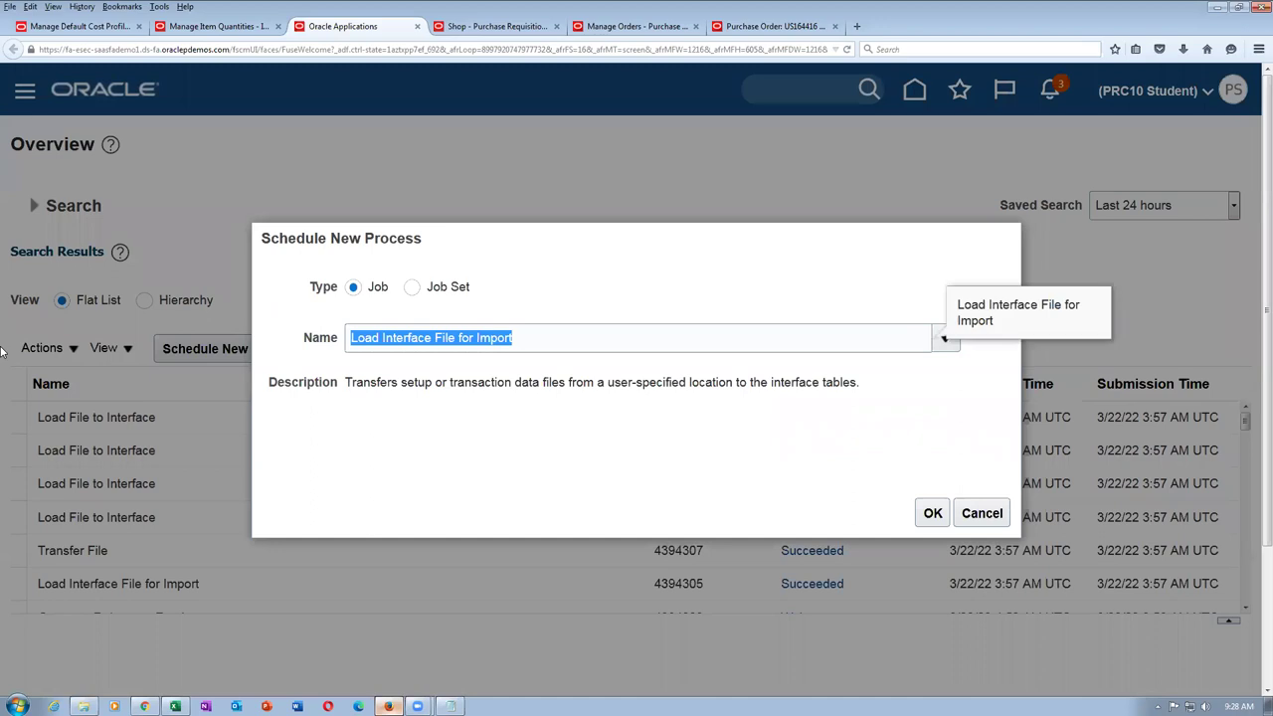
pyautogui.write('Import Or')
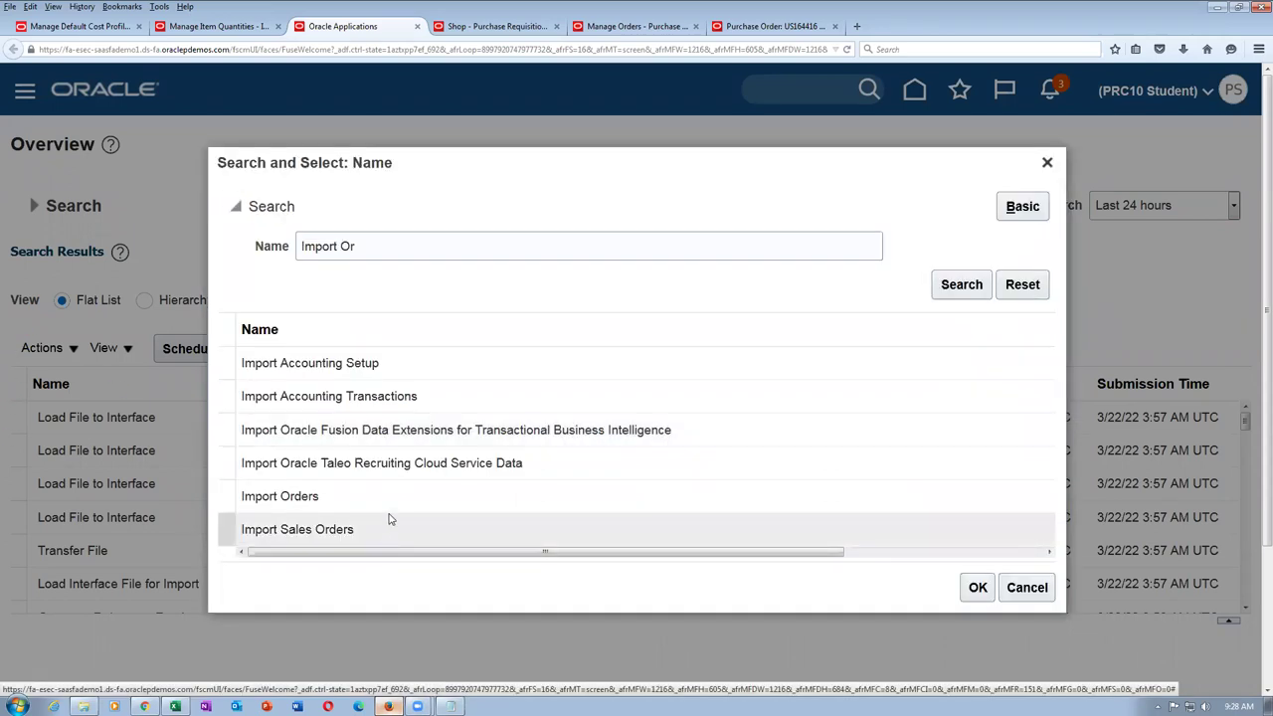
pyautogui.click(392, 506)
pyautogui.click(974, 591)
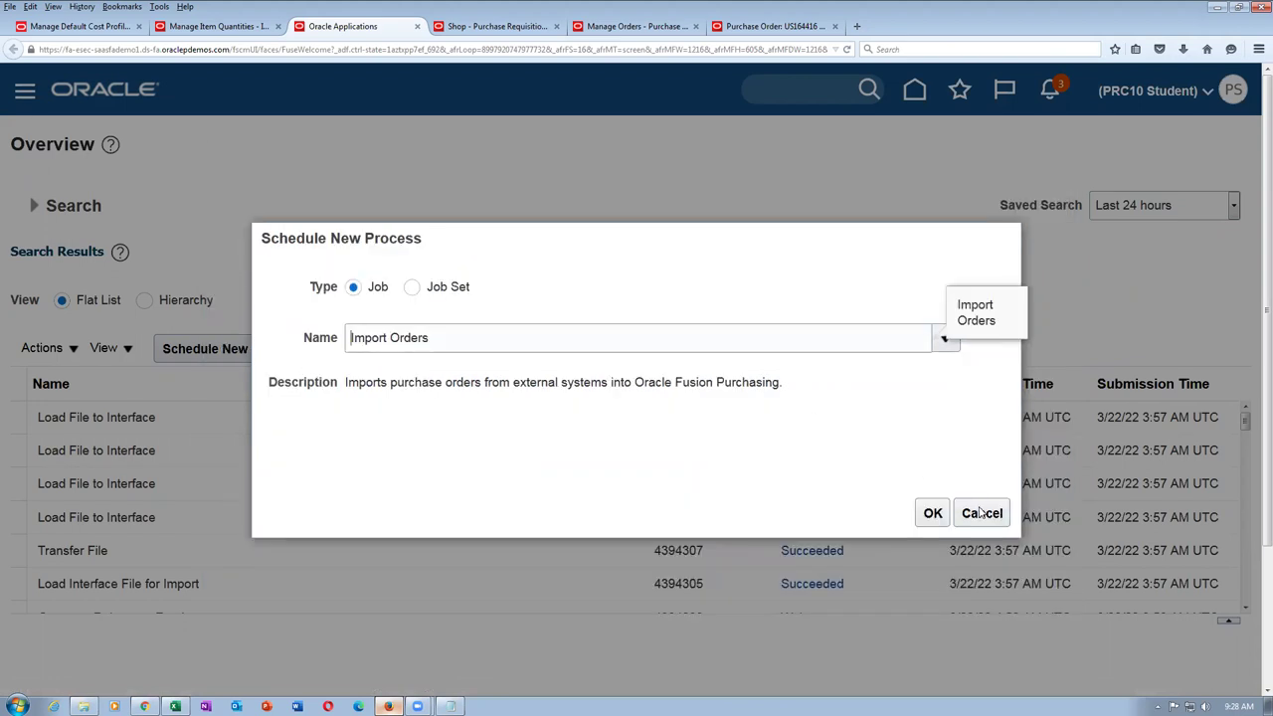
pyautogui.click(980, 512)
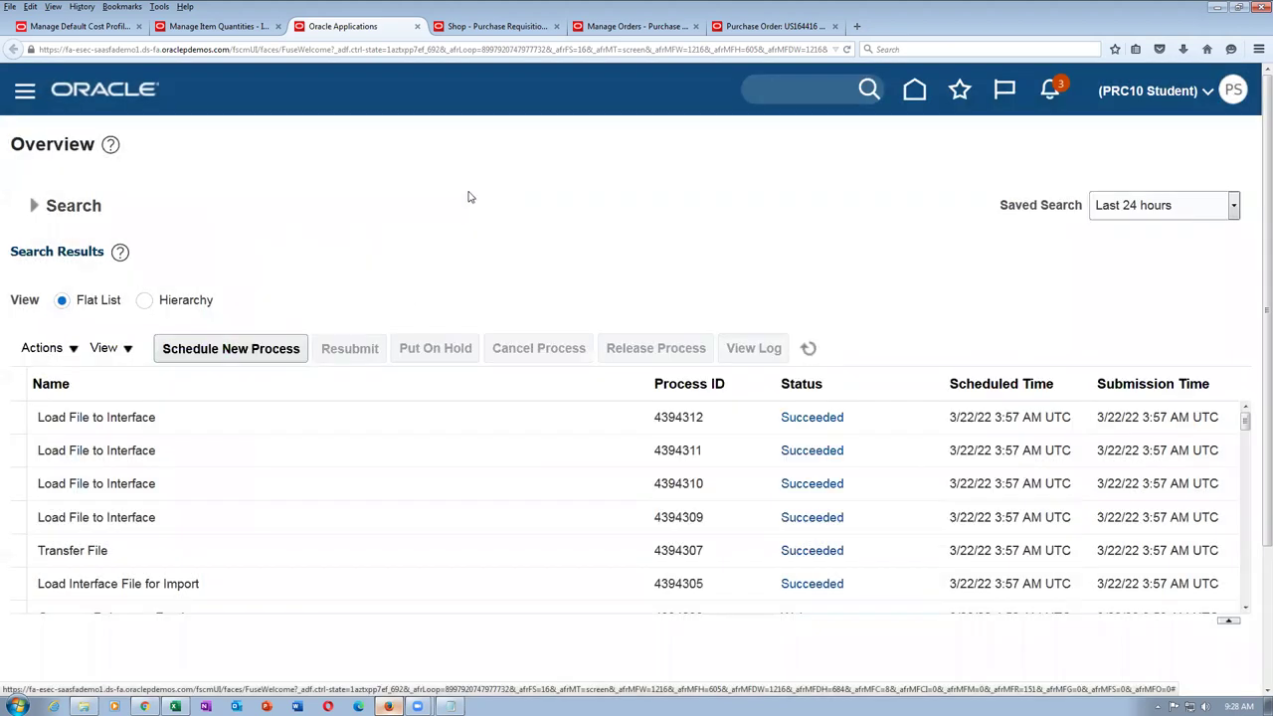
# Go from Home through Procurement > Purchase Orders to the Import Orders task.
pyautogui.click(914, 91)
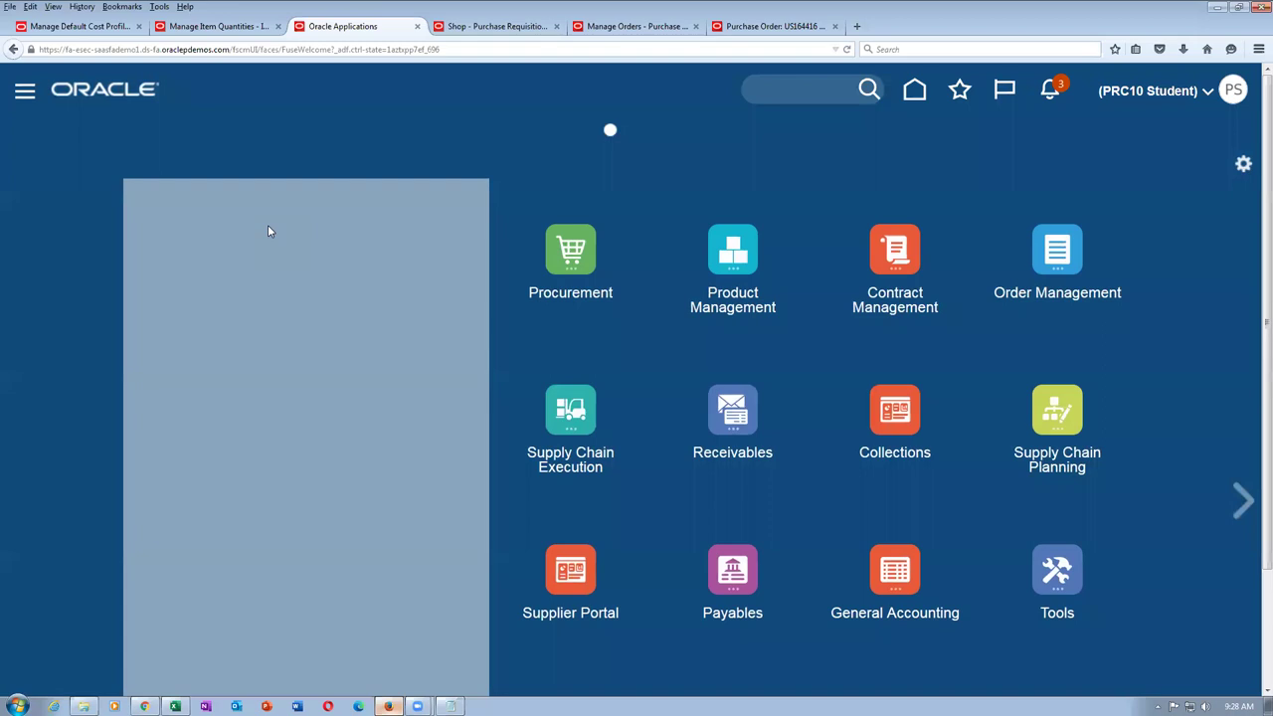
pyautogui.click(570, 251)
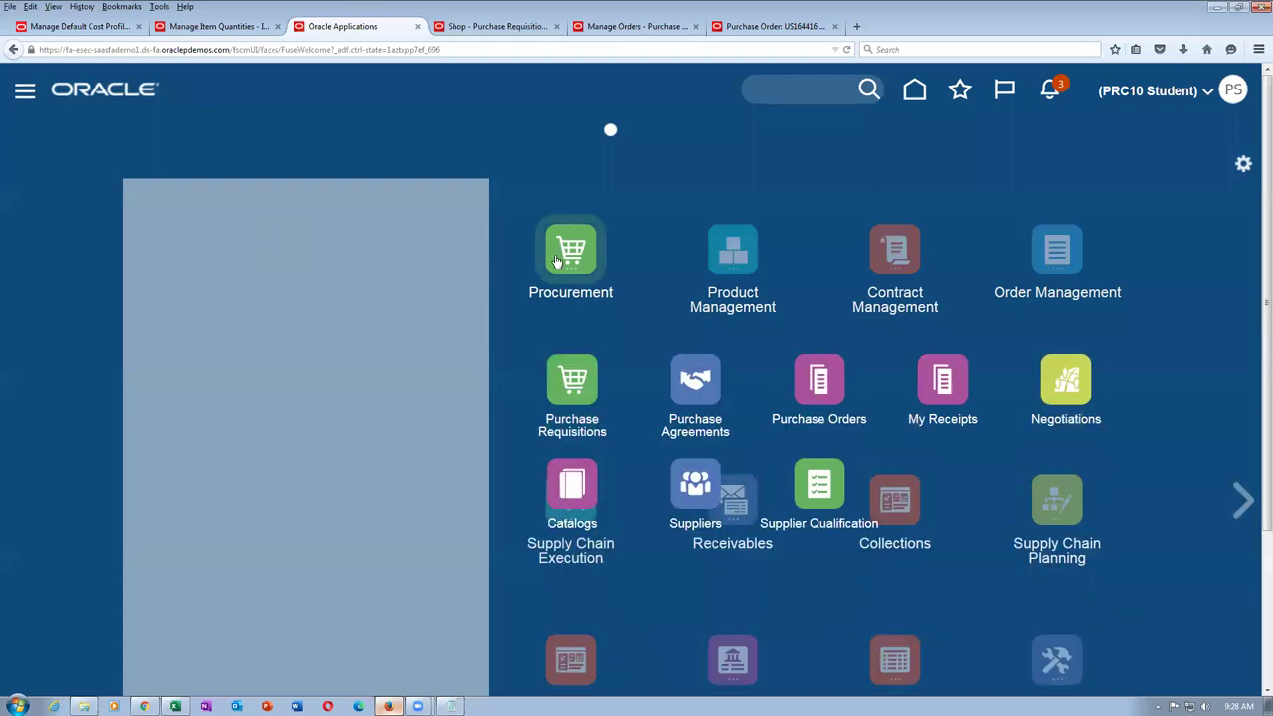
pyautogui.click(831, 395)
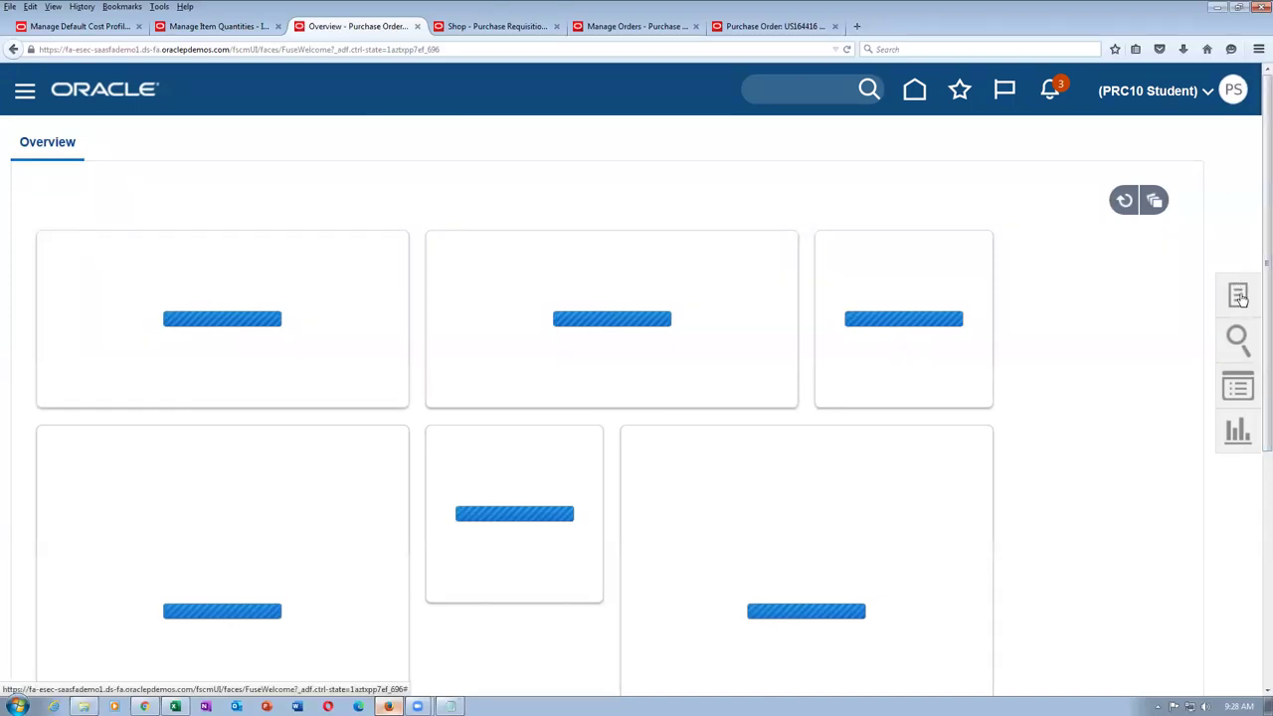
pyautogui.click(1239, 296)
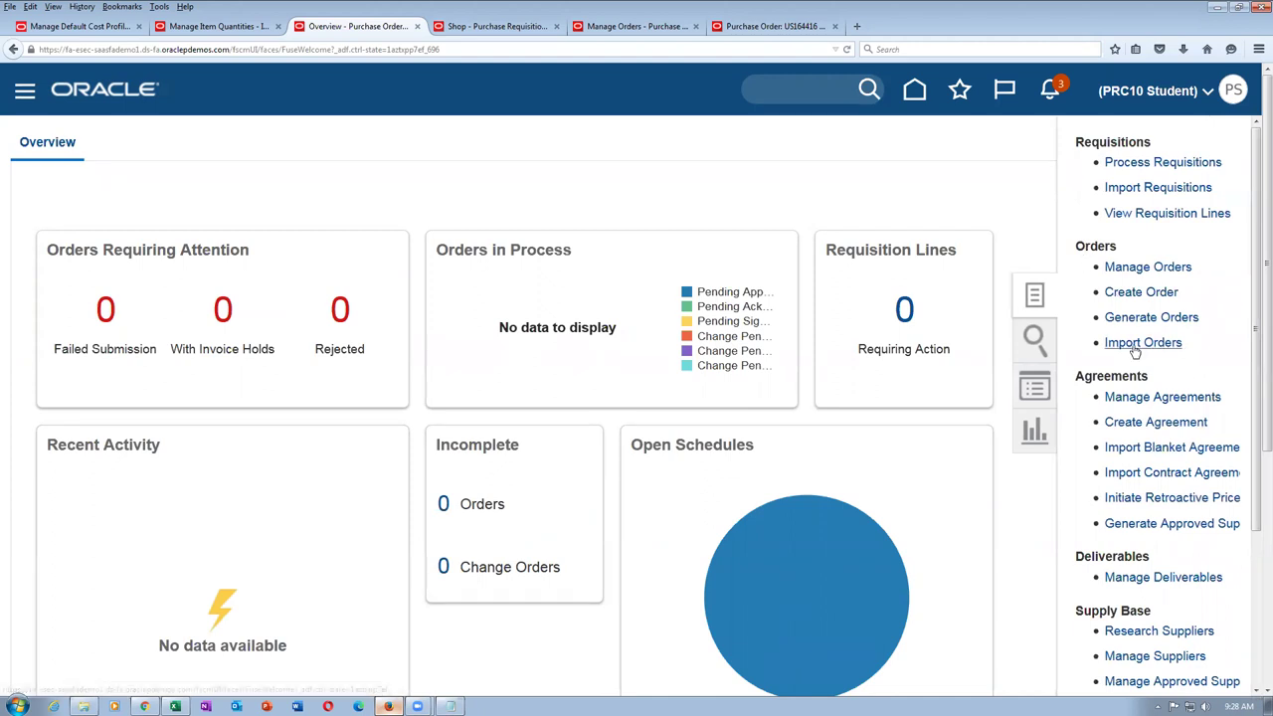
pyautogui.click(1133, 346)
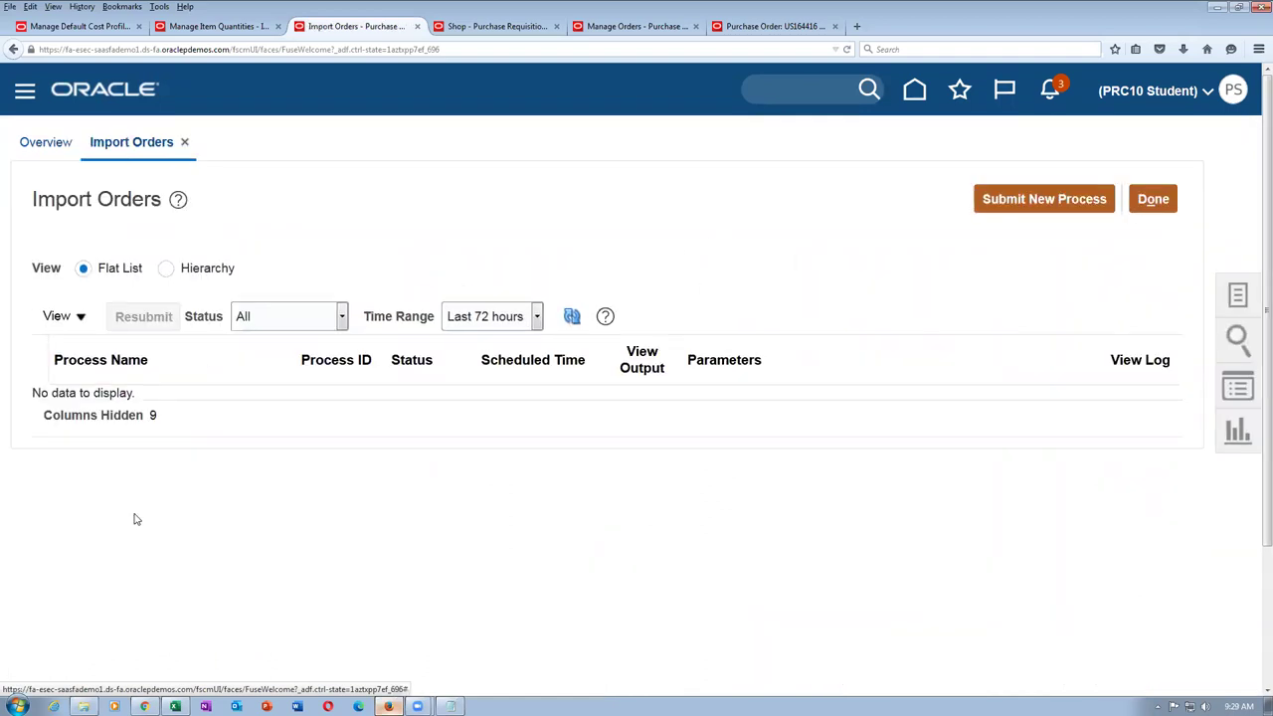
# Submit a new Import Orders process with approval action Submit for Approval.
pyautogui.click(1045, 201)
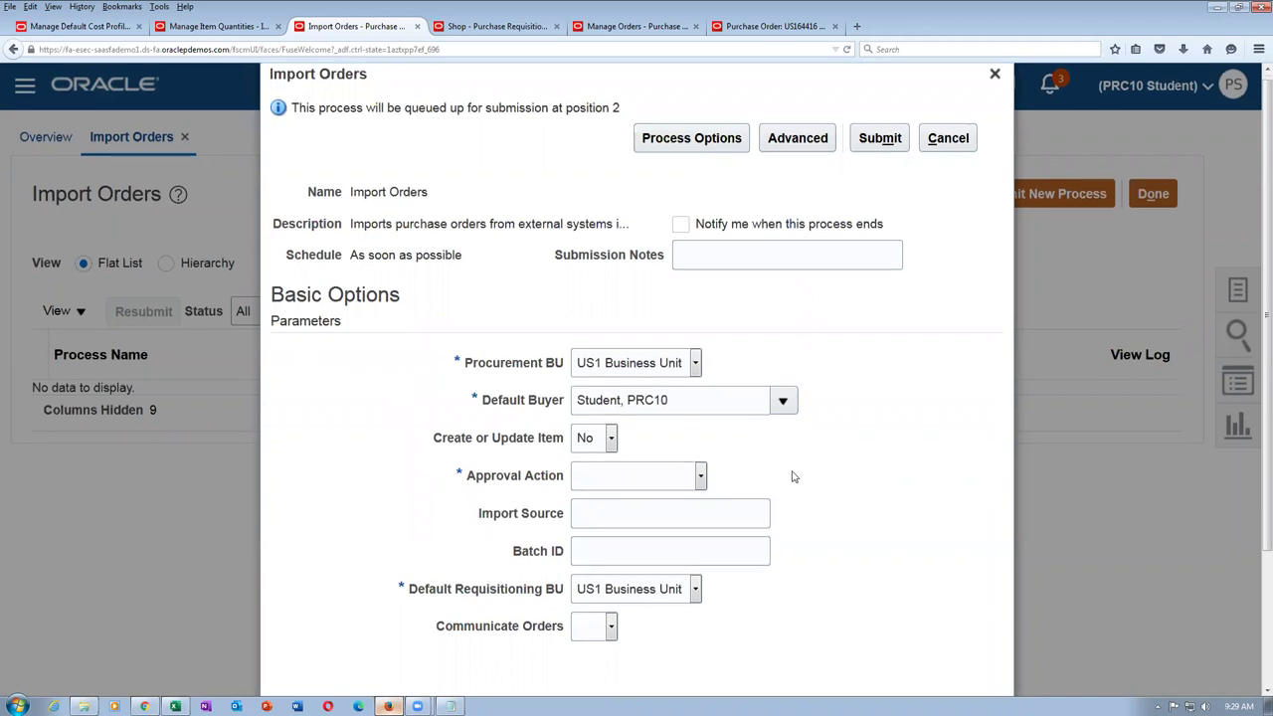
pyautogui.scroll(-3, 792, 478)
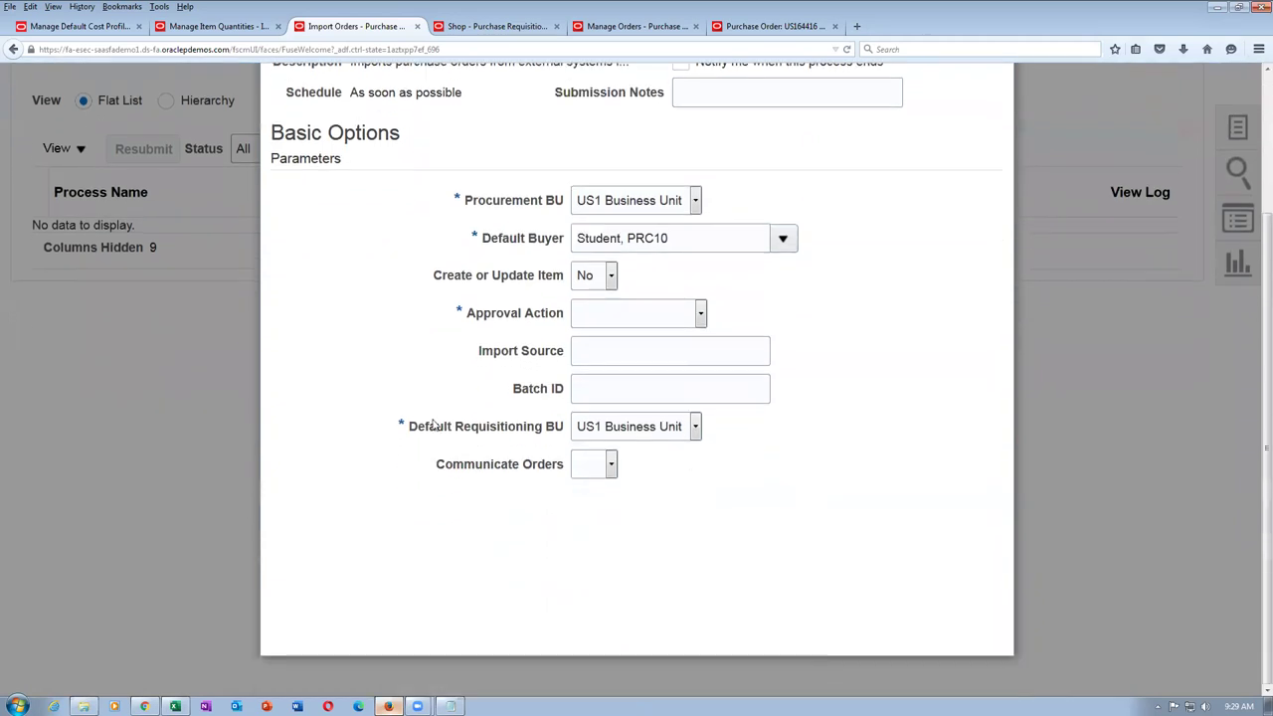
pyautogui.click(701, 315)
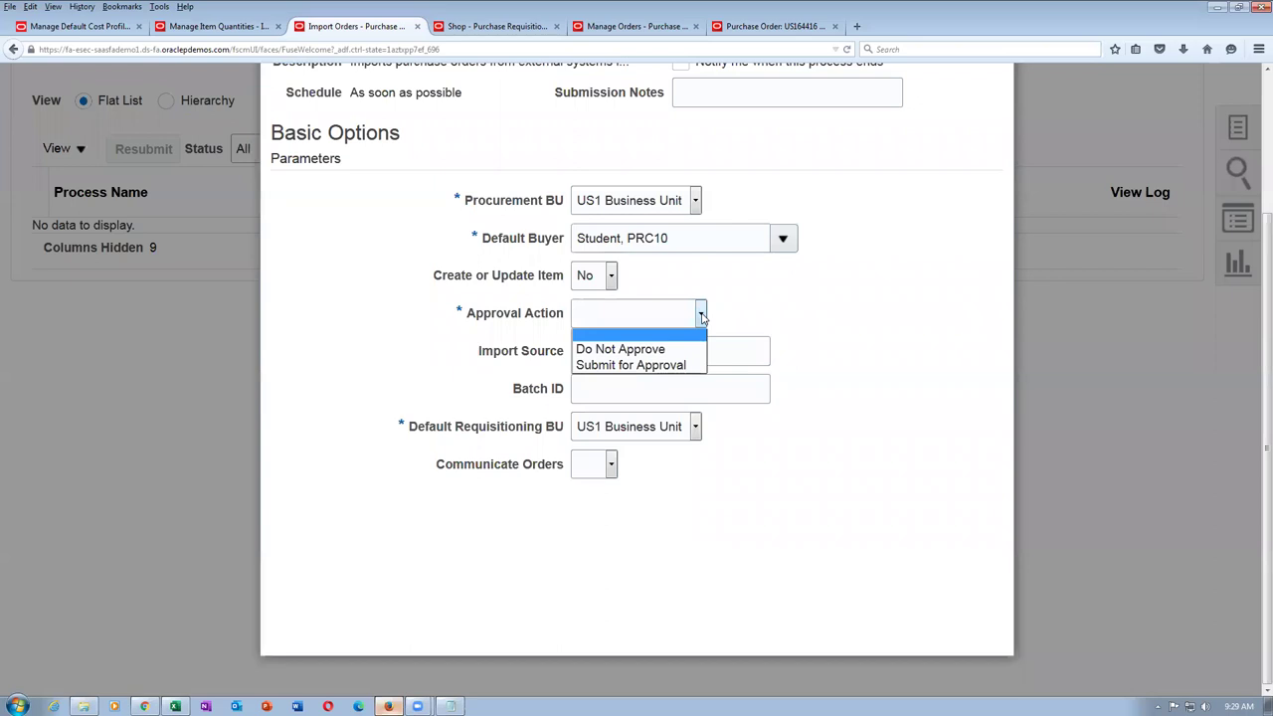
pyautogui.click(638, 366)
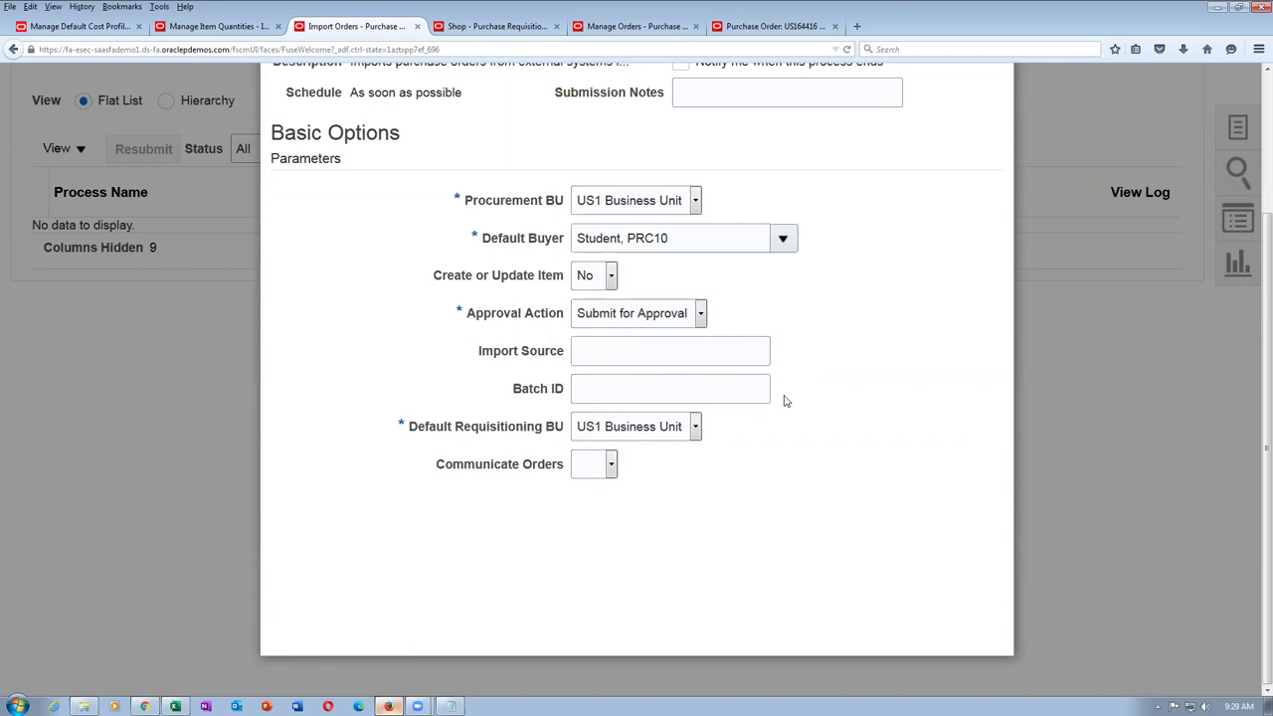
pyautogui.scroll(3, 780, 401)
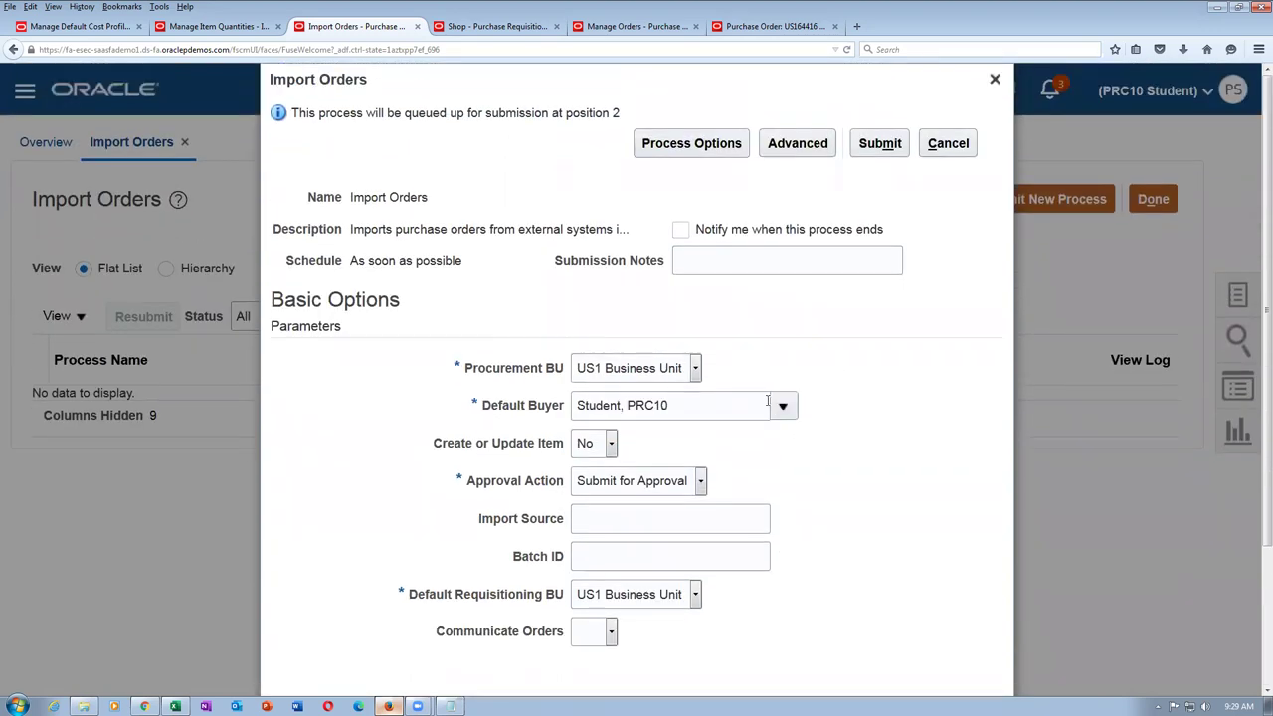
pyautogui.click(881, 147)
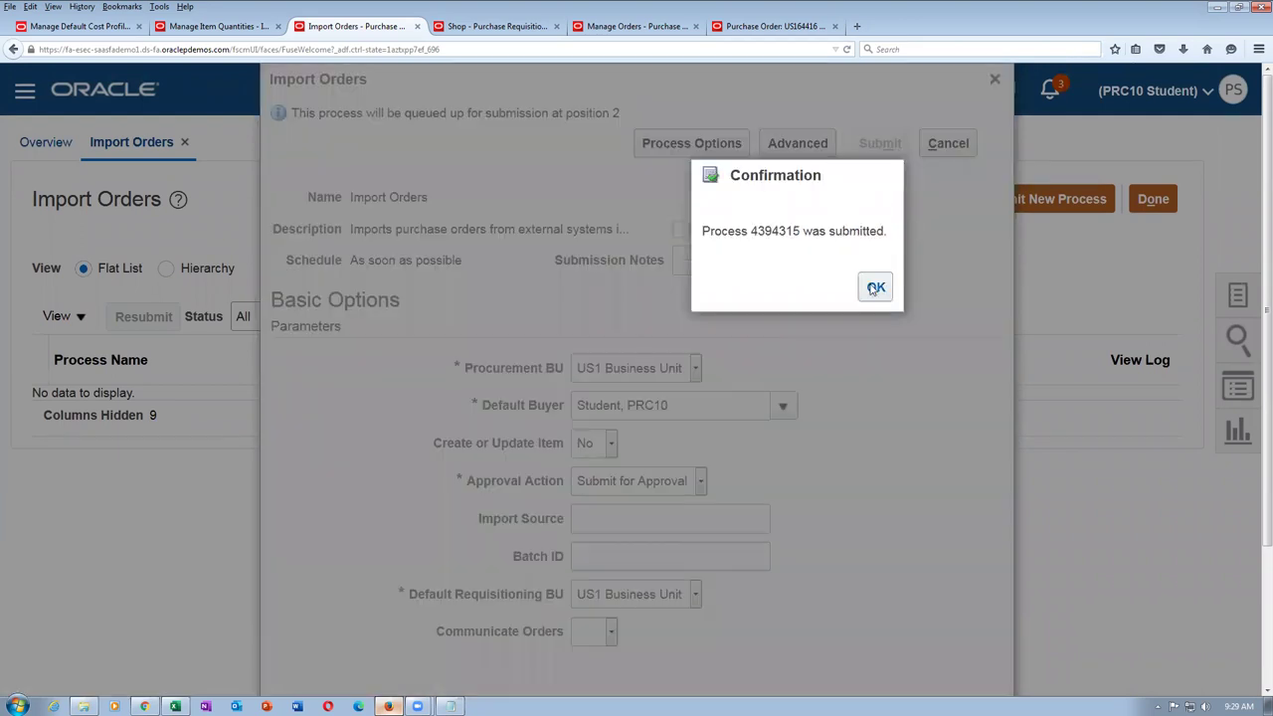
pyautogui.click(872, 289)
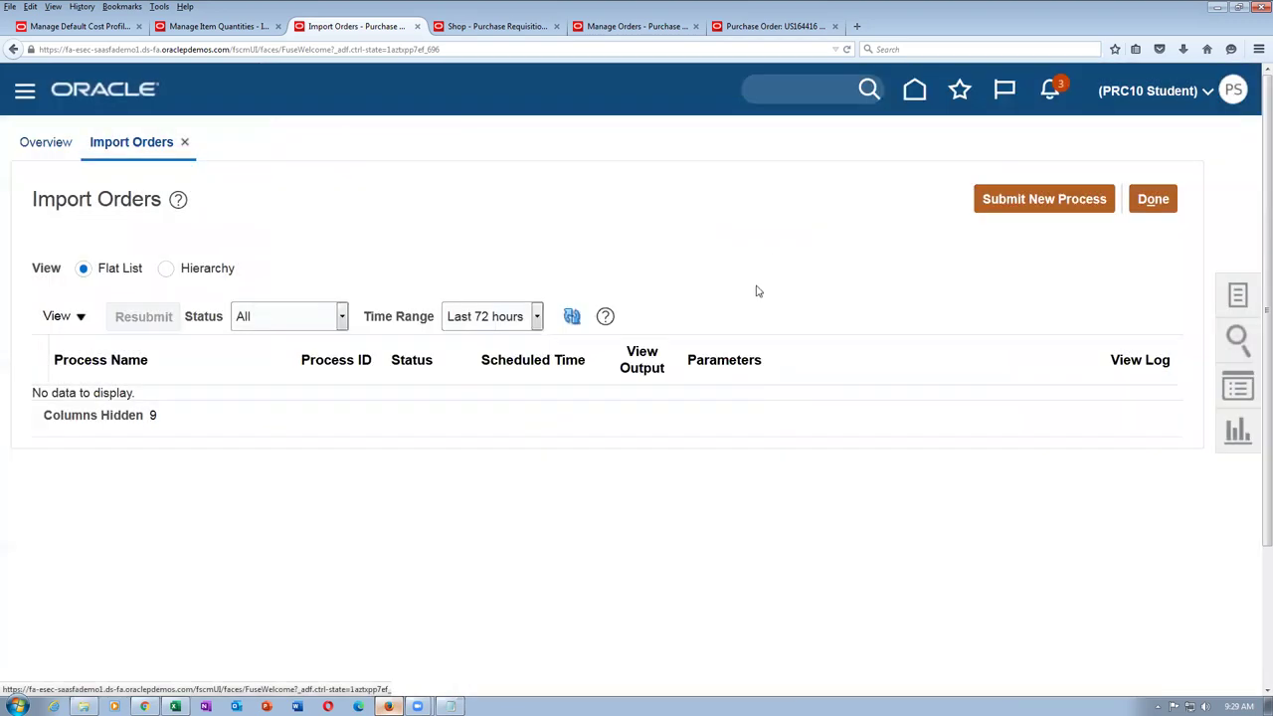
# Refresh until Import Orders process 4394315 shows Succeeded, then open its output.
pyautogui.click(572, 316)
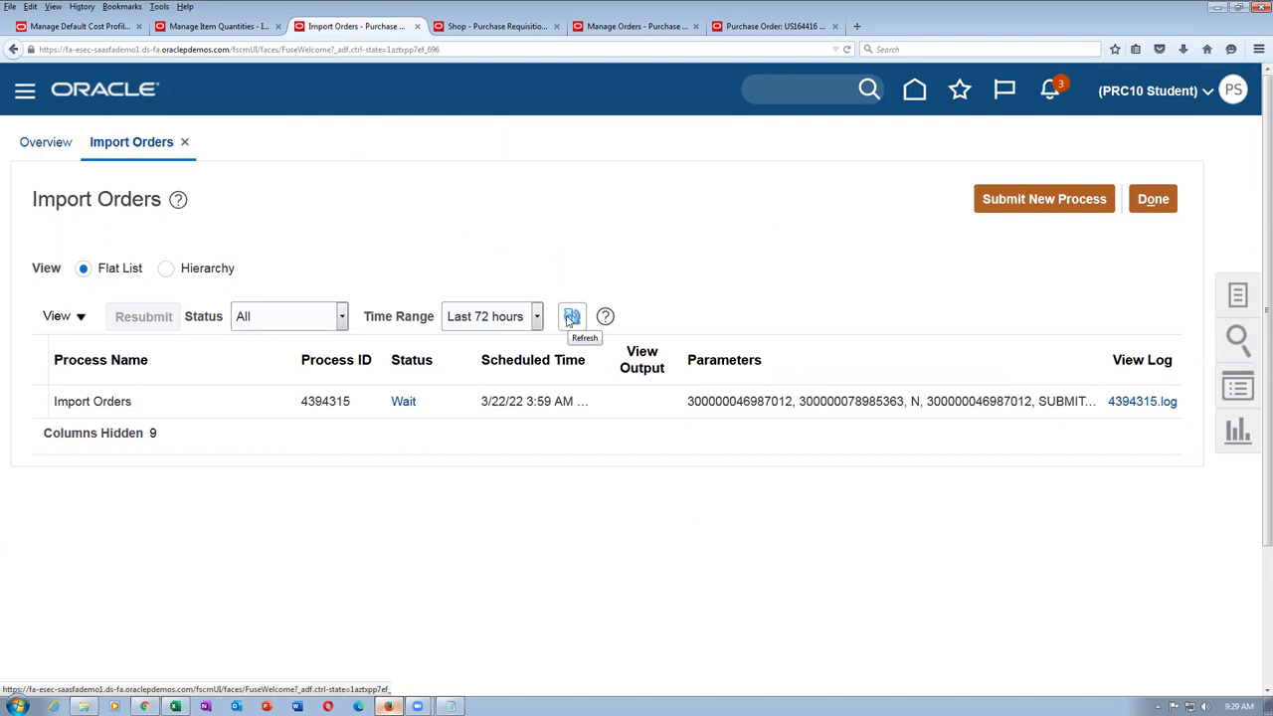
pyautogui.click(570, 318)
pyautogui.click(568, 319)
pyautogui.click(575, 317)
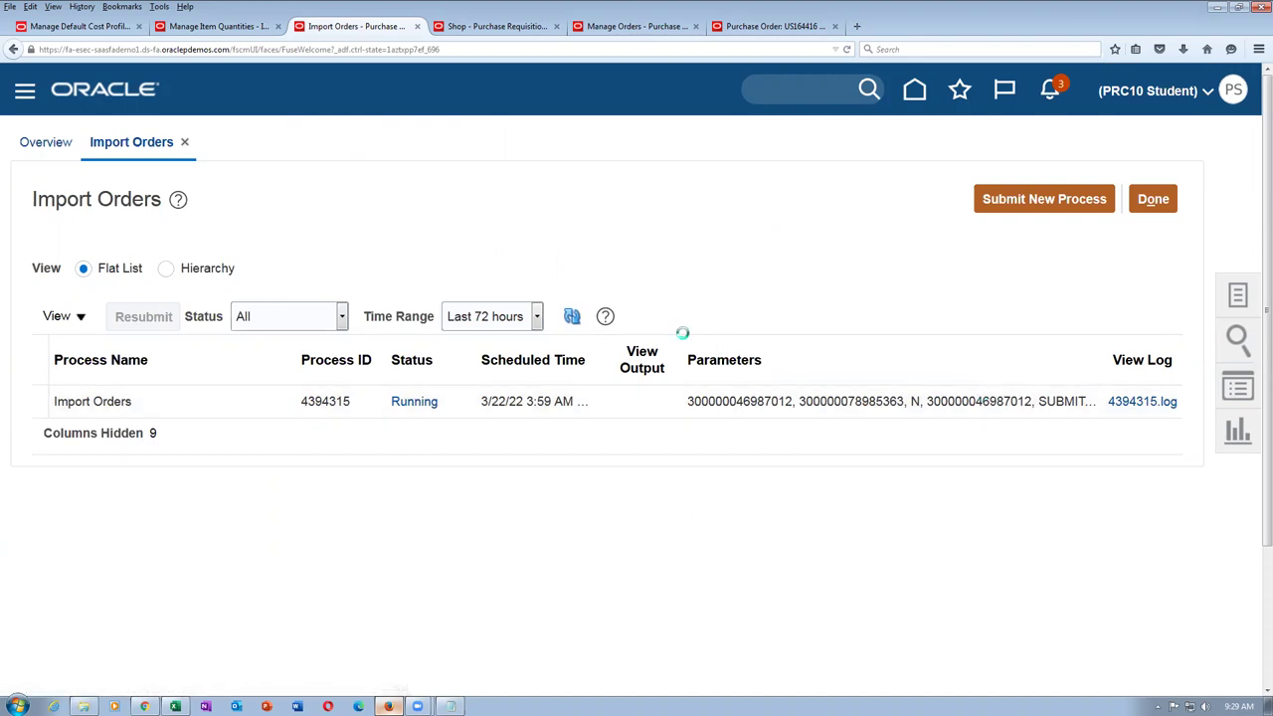
pyautogui.click(570, 317)
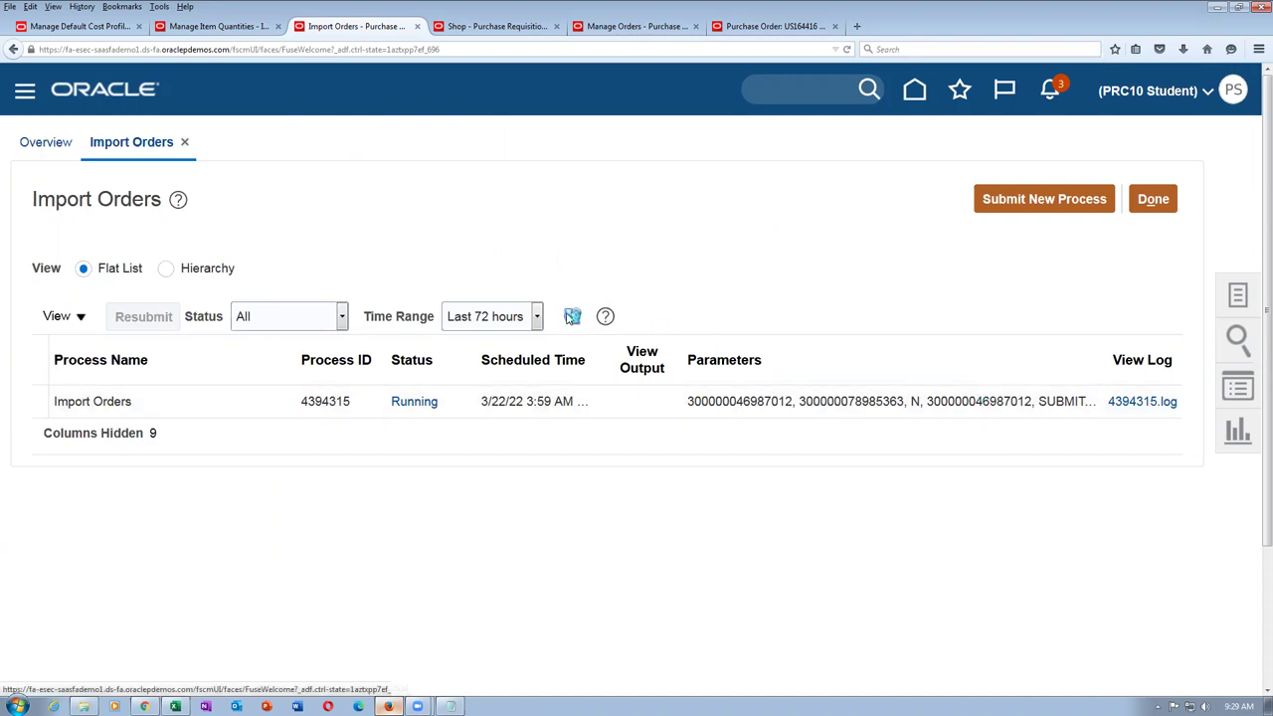
pyautogui.click(570, 316)
pyautogui.click(570, 316)
pyautogui.click(572, 318)
pyautogui.click(572, 318)
pyautogui.click(573, 318)
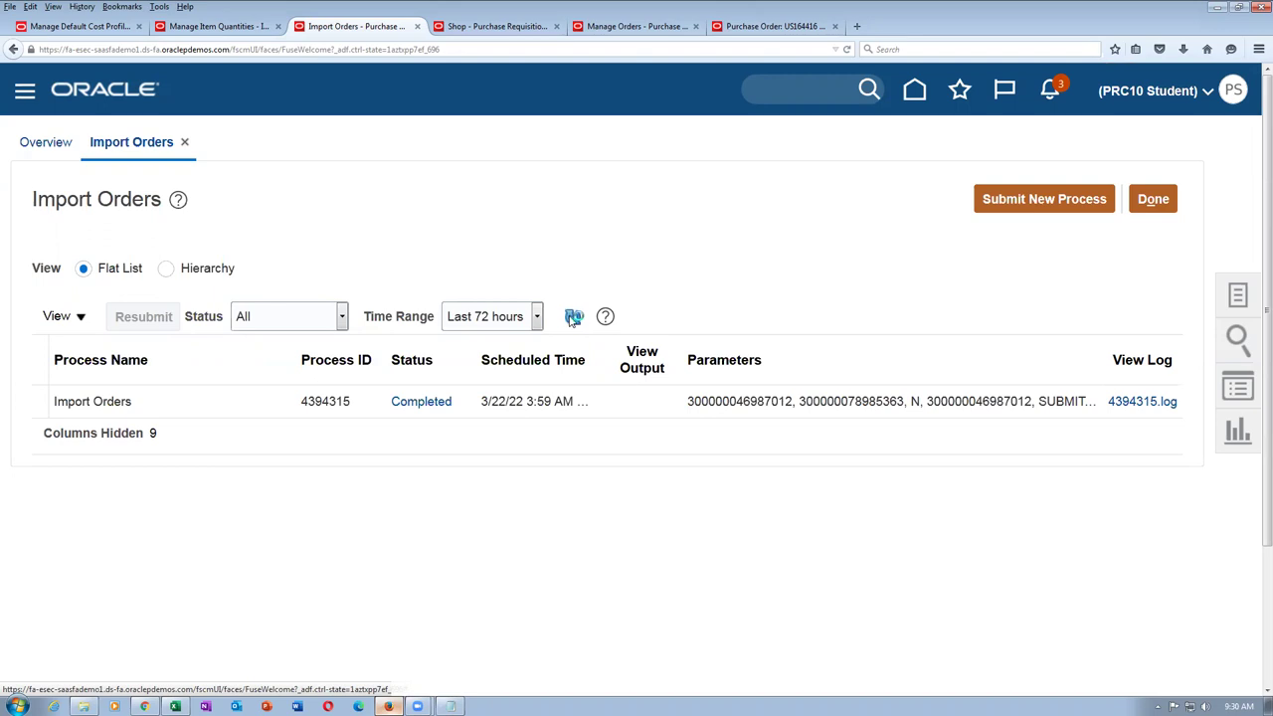
pyautogui.click(572, 318)
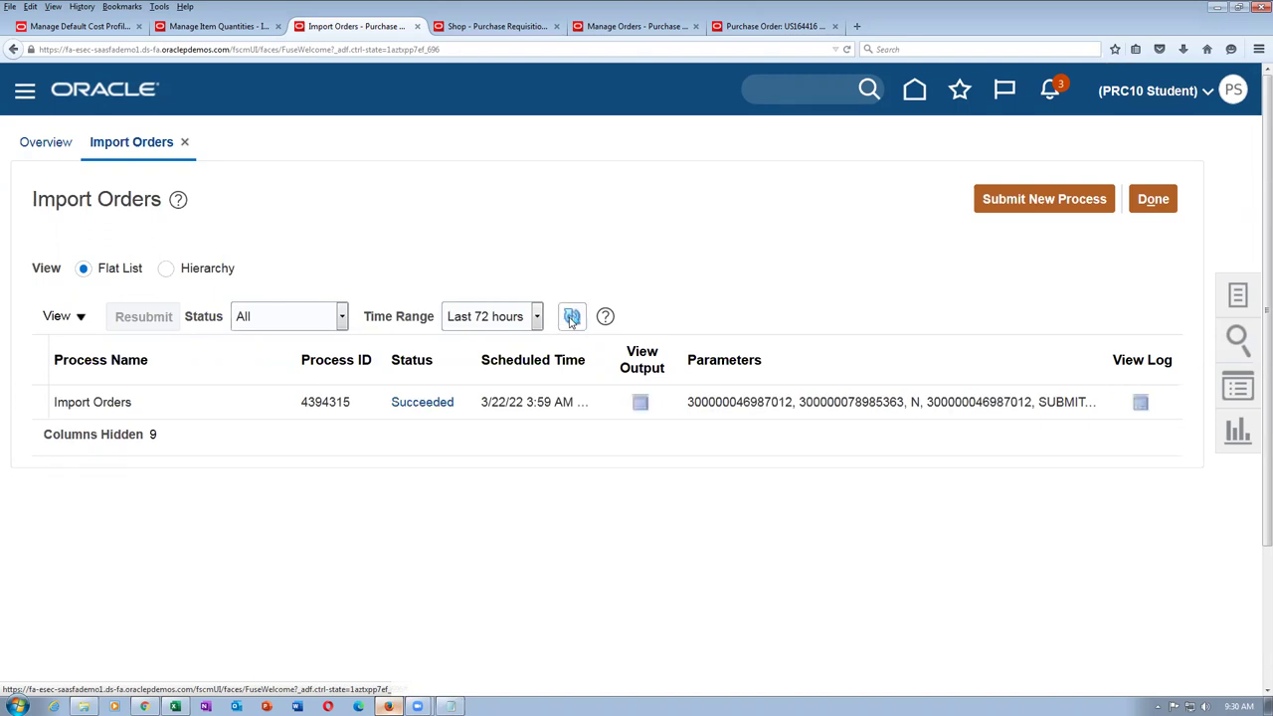
pyautogui.click(572, 318)
pyautogui.click(574, 320)
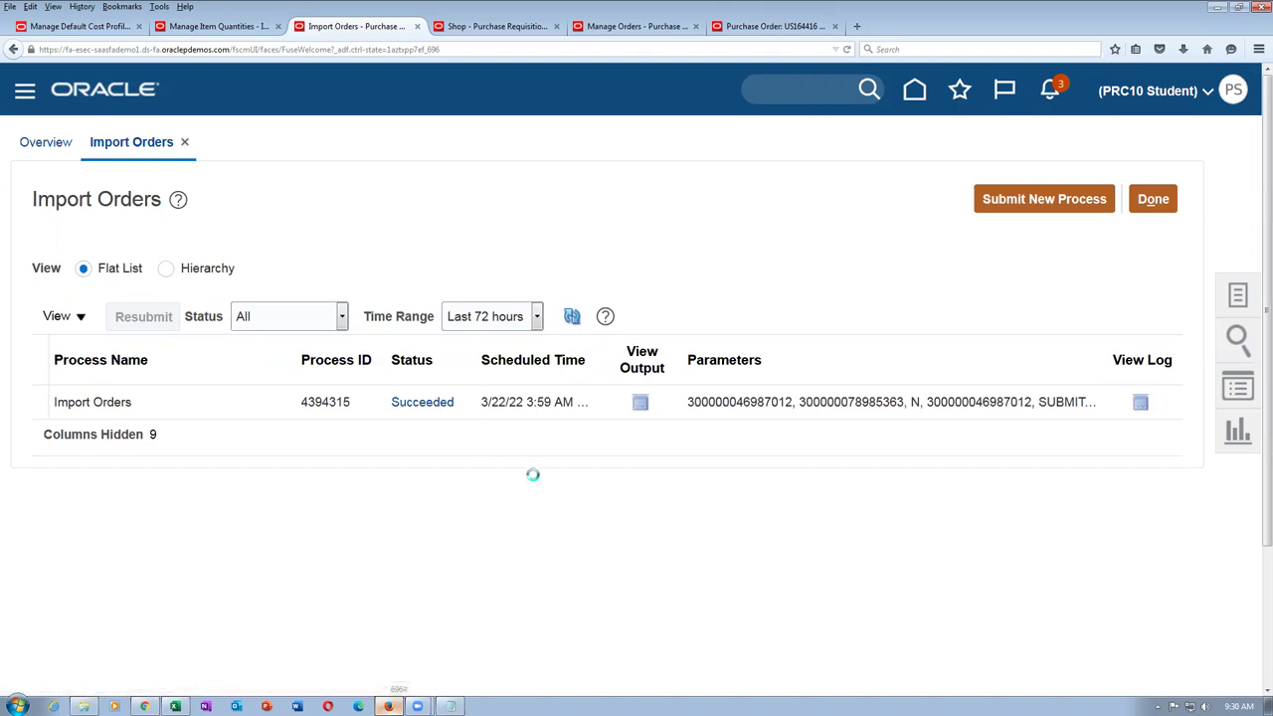
pyautogui.click(641, 406)
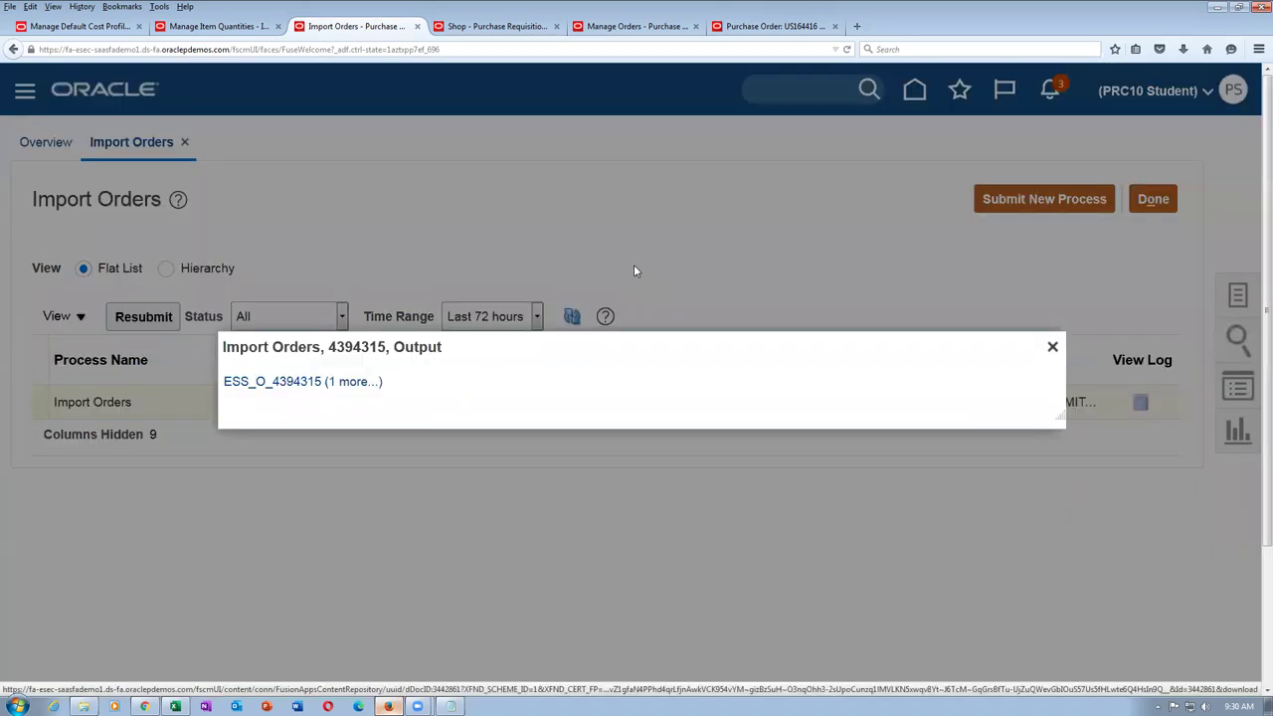
# Open the ESS_O_4394315 output in Notepad, select all its text, and start Word.
pyautogui.click(265, 382)
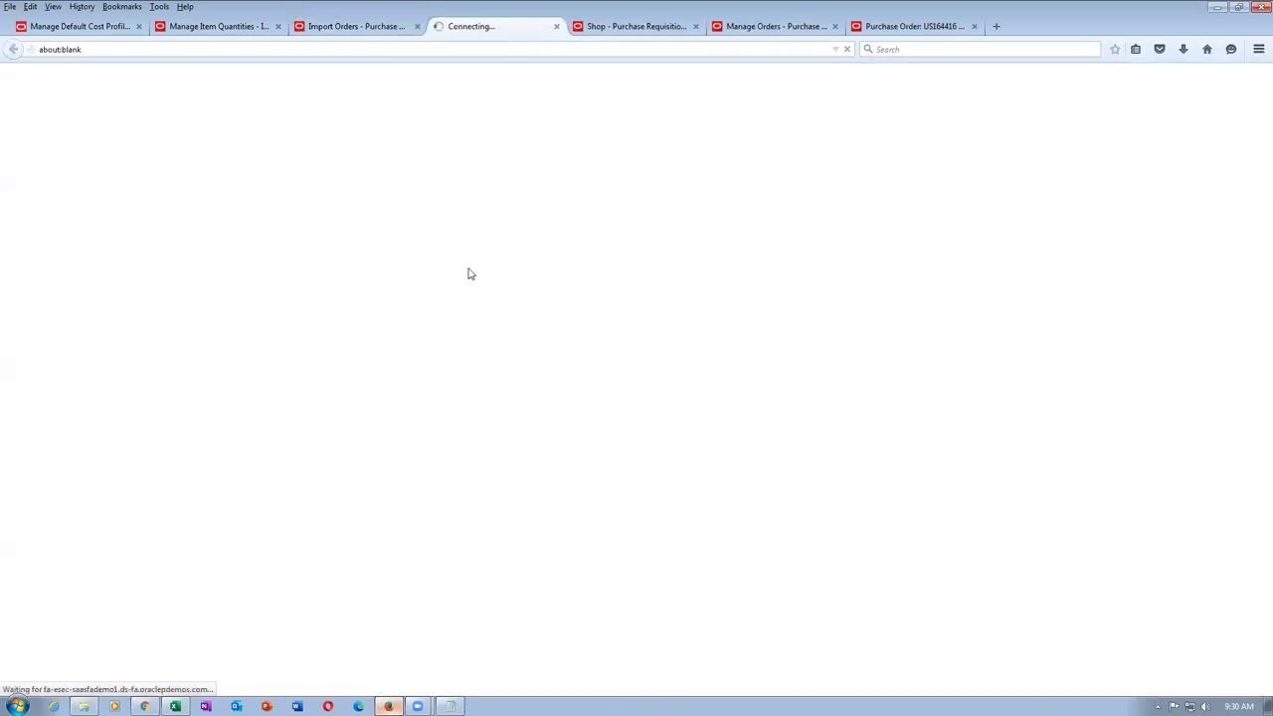
pyautogui.click(528, 421)
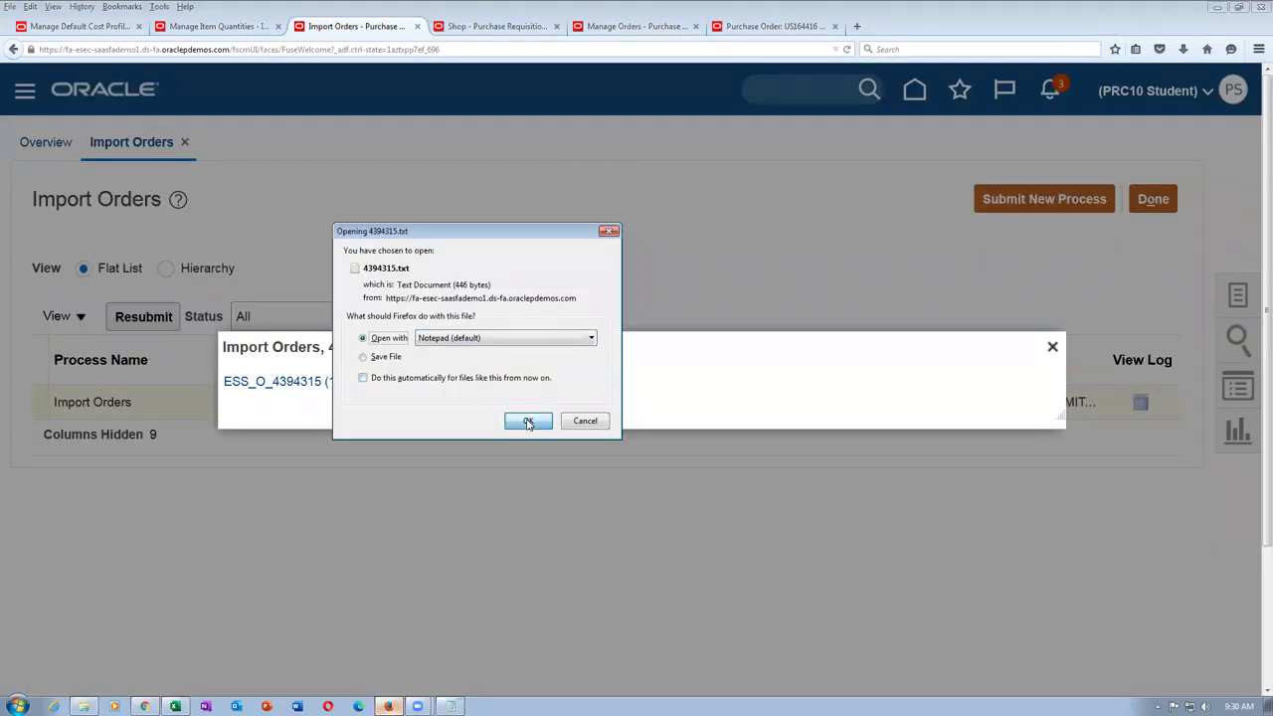
pyautogui.hotkey('ctrl', 'a')
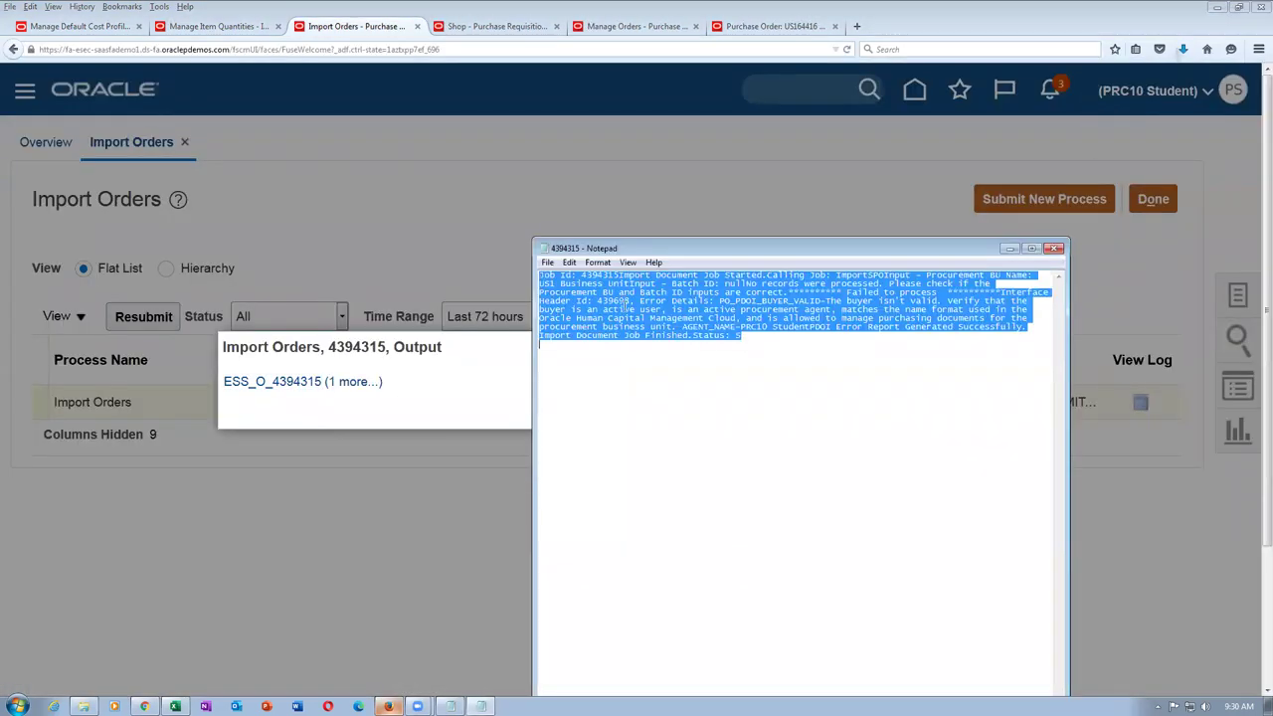
pyautogui.click(297, 707)
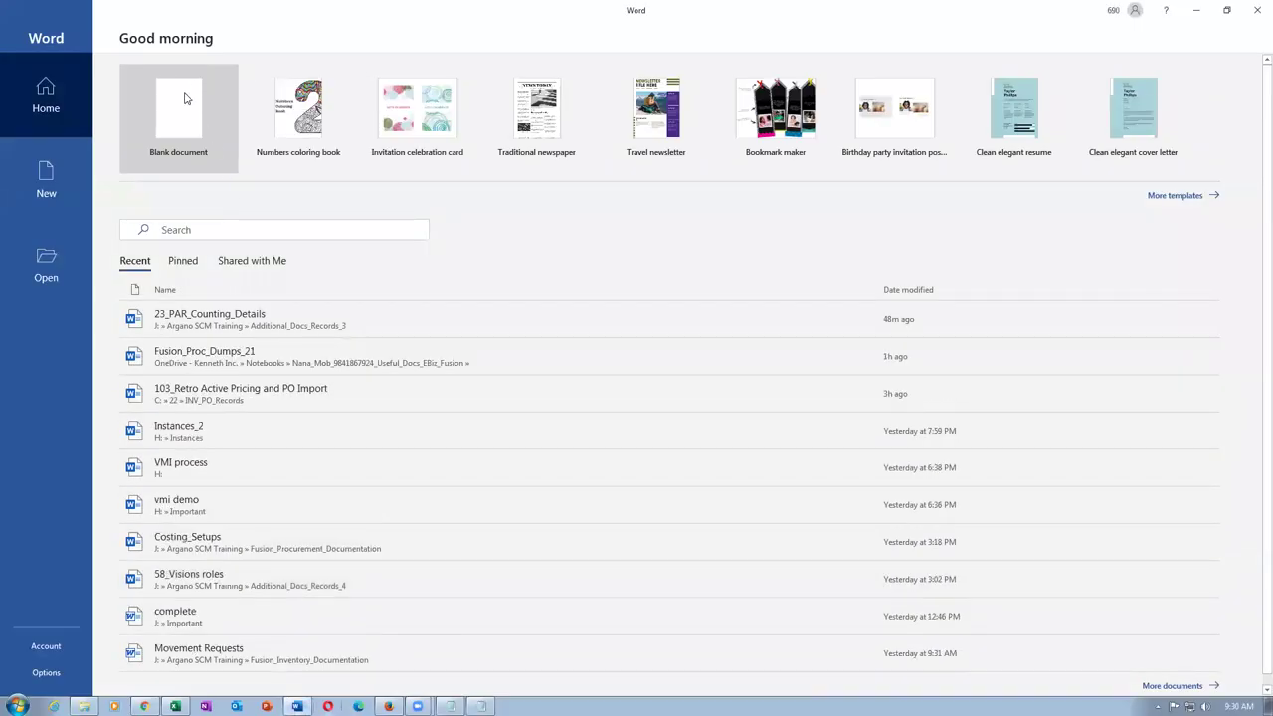
# Paste the import log into a blank document and review its status and buyer error.
pyautogui.click(194, 92)
pyautogui.write("Job Id: 4394315 Import Document Job Started. Calling Job: ImportSPO  Input - Procurement BU Name: US1 Business Unit Input - Batch ID: null No records were processed. Please check if the Procurement BU and Batch ID inputs are correct. ********** Failed to process  ********** Interface Header Id: 439698, Error Details: PO_PDOI_BUYER_VALID-The buyer isn't valid. Verify that the buyer is an active user, is an active procurement agent, matches the name format used in the Oracle Human Capital Management Cloud, and is allowed to manage purchasing documents for the procurement business unit. AGENT_NAME-PRC10 Student  PDOI Error Report Generated Successfully. Import Document Job Finished. Status: S")
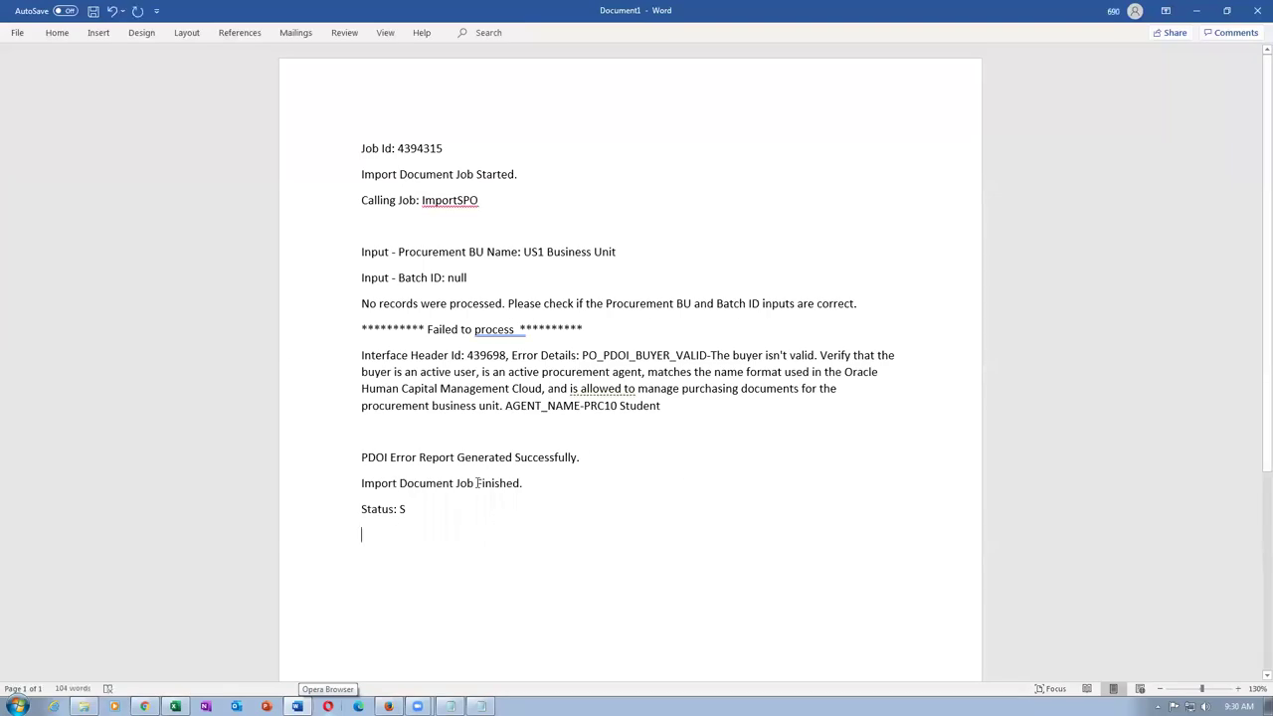
pyautogui.doubleClick(401, 509)
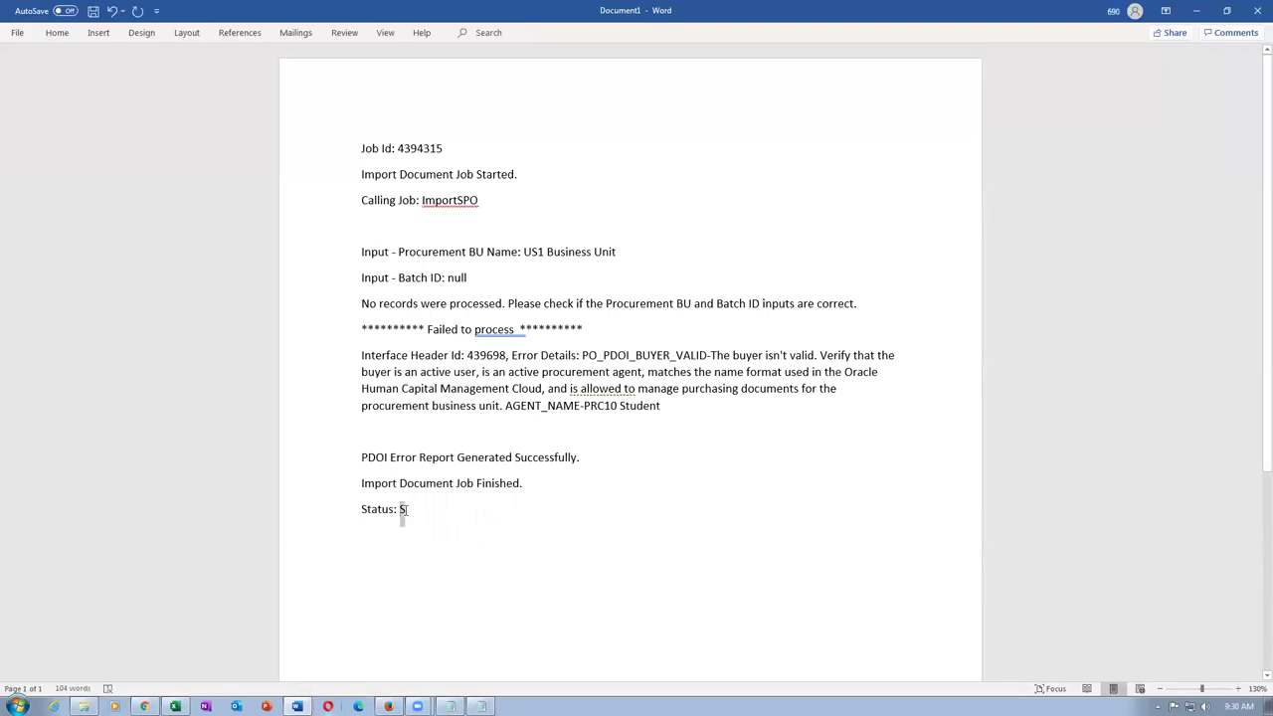
pyautogui.click(390, 458)
pyautogui.doubleClick(447, 464)
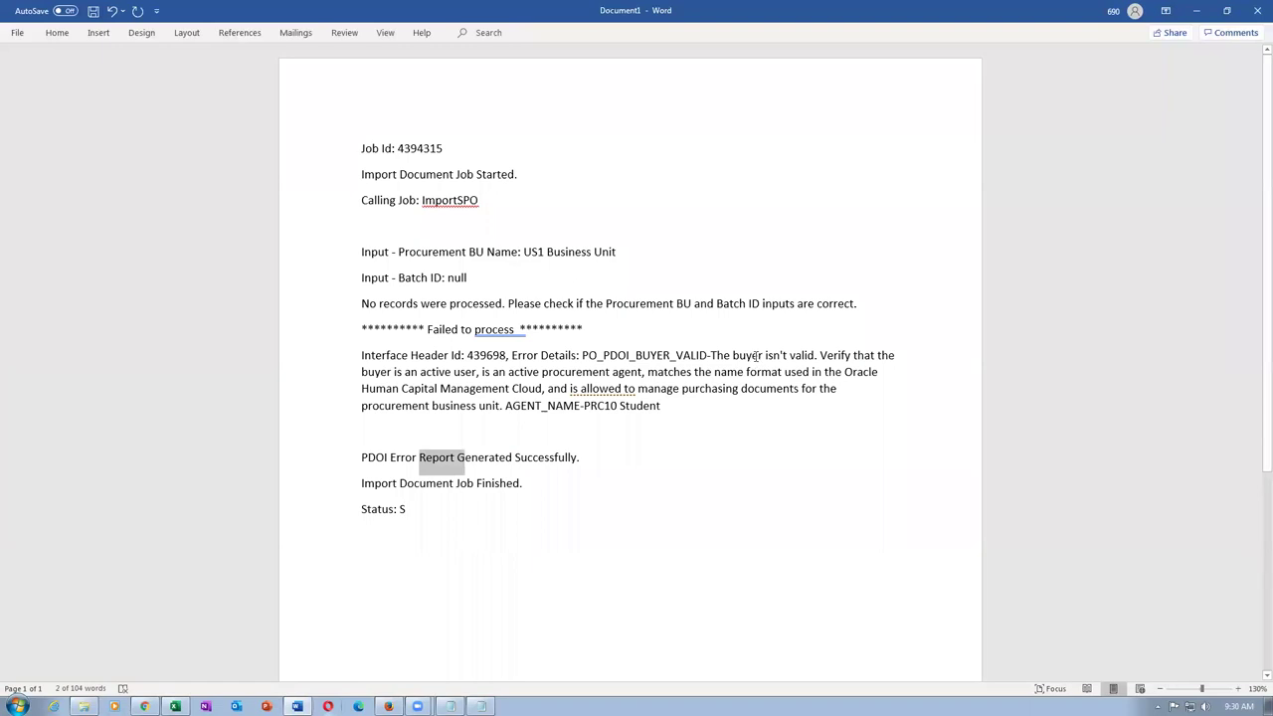
pyautogui.doubleClick(384, 375)
pyautogui.click(546, 387)
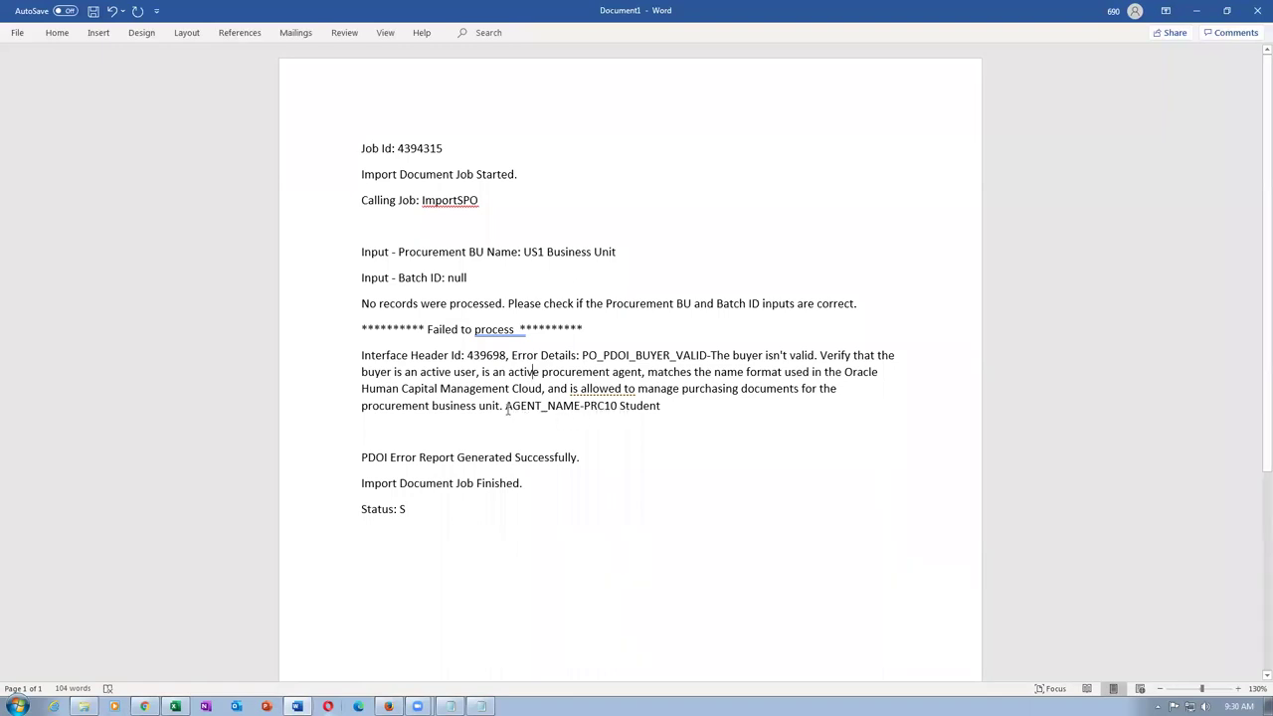
# Inspect the AGENT_NAME-PRC10 Student agent name, then close Word without saving.
pyautogui.moveTo(509, 409); pyautogui.dragTo(653, 438)
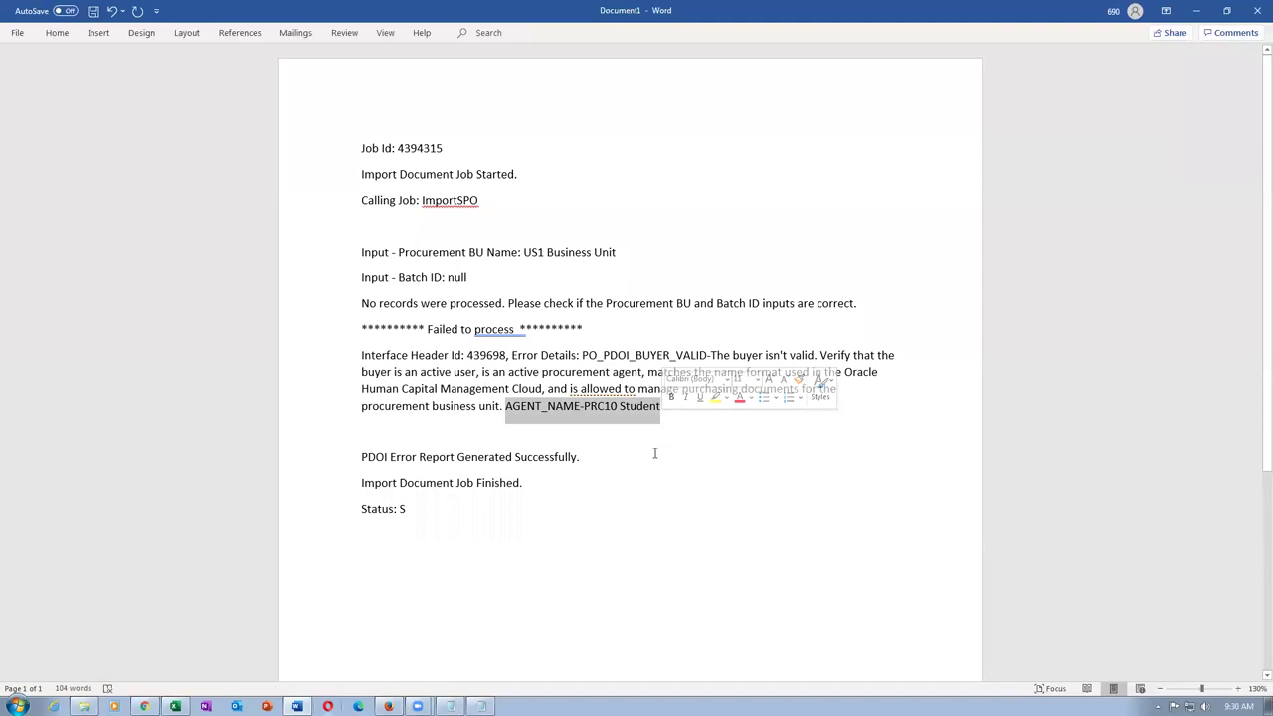
pyautogui.click(651, 458)
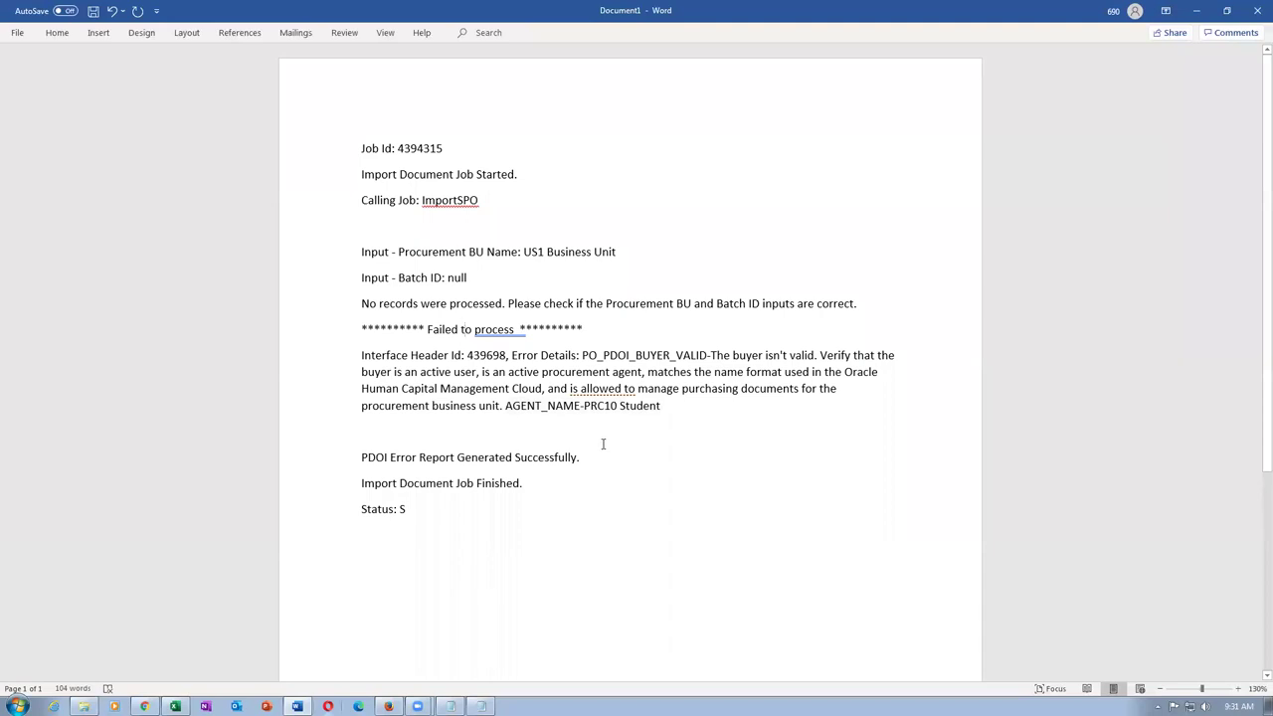
pyautogui.moveTo(620, 406); pyautogui.dragTo(659, 405)
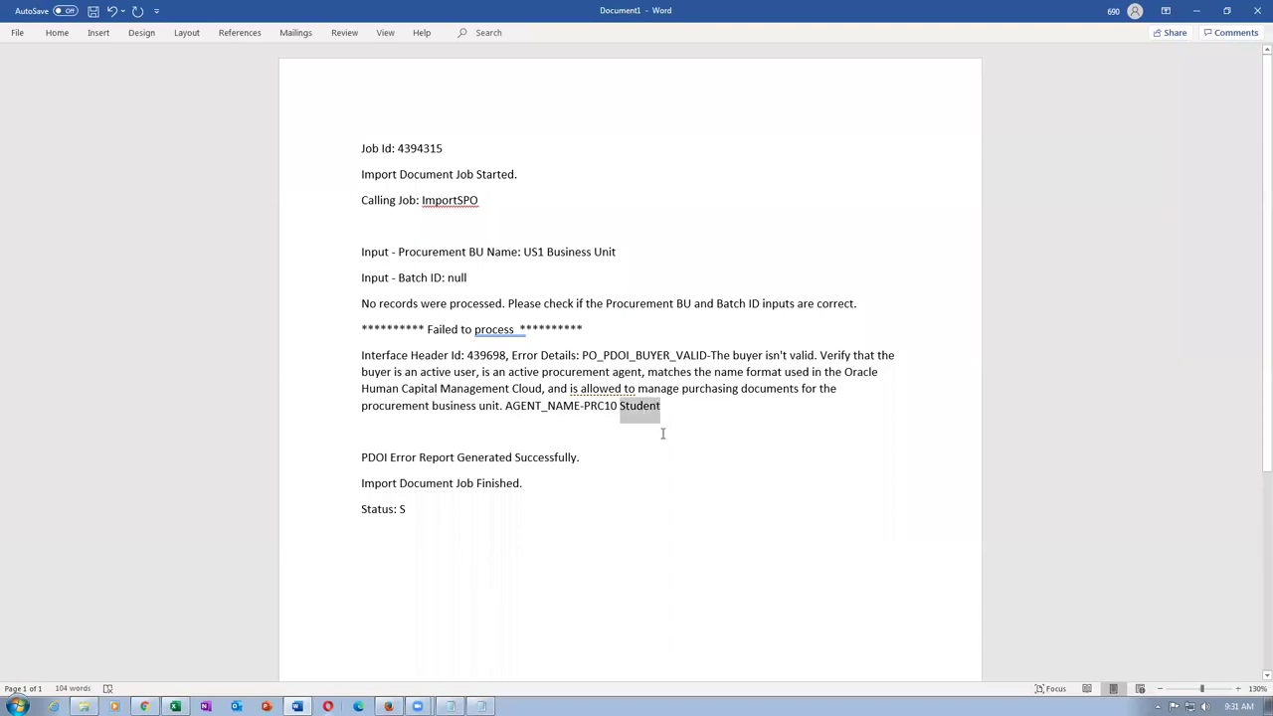
pyautogui.click(661, 435)
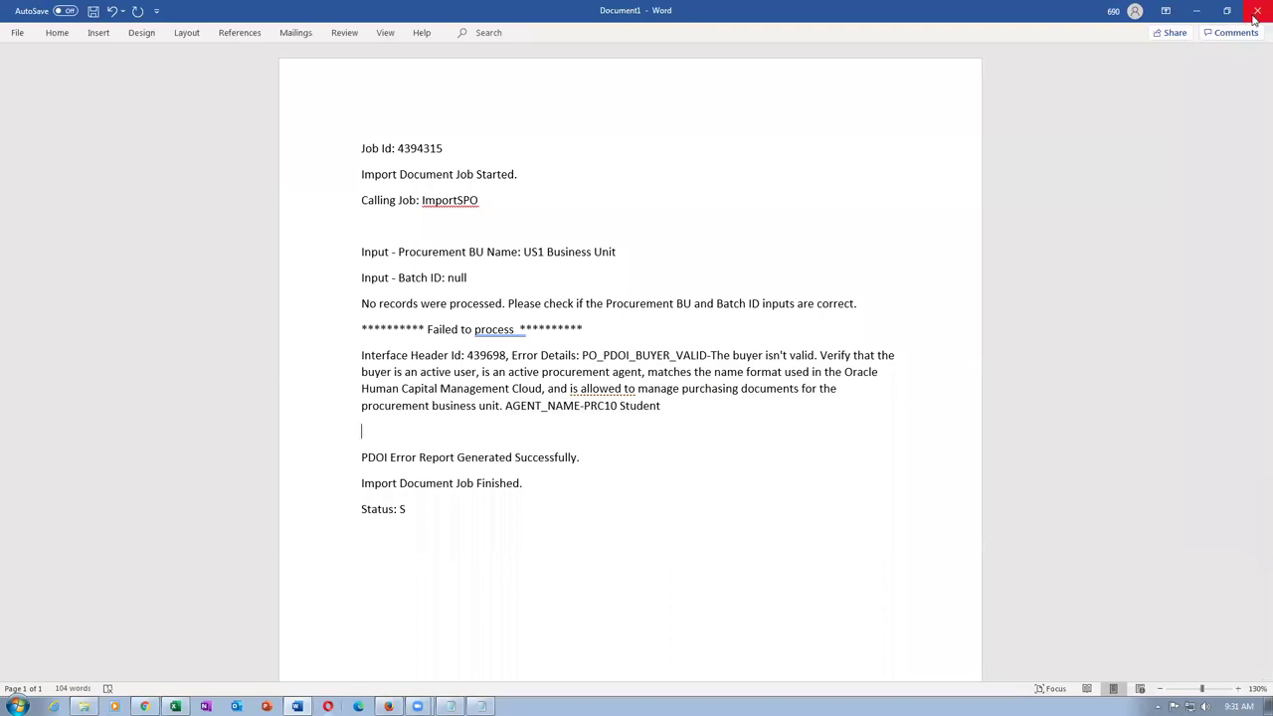
pyautogui.click(1255, 12)
pyautogui.click(687, 446)
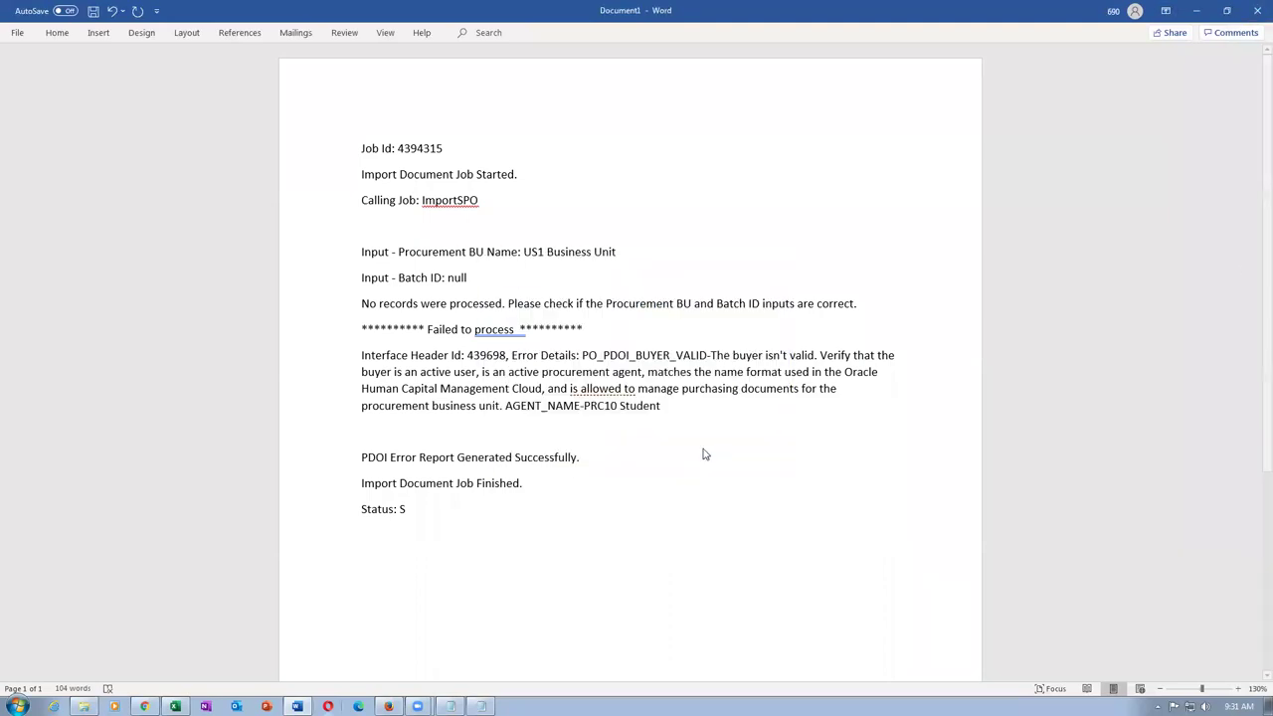
pyautogui.click(704, 448)
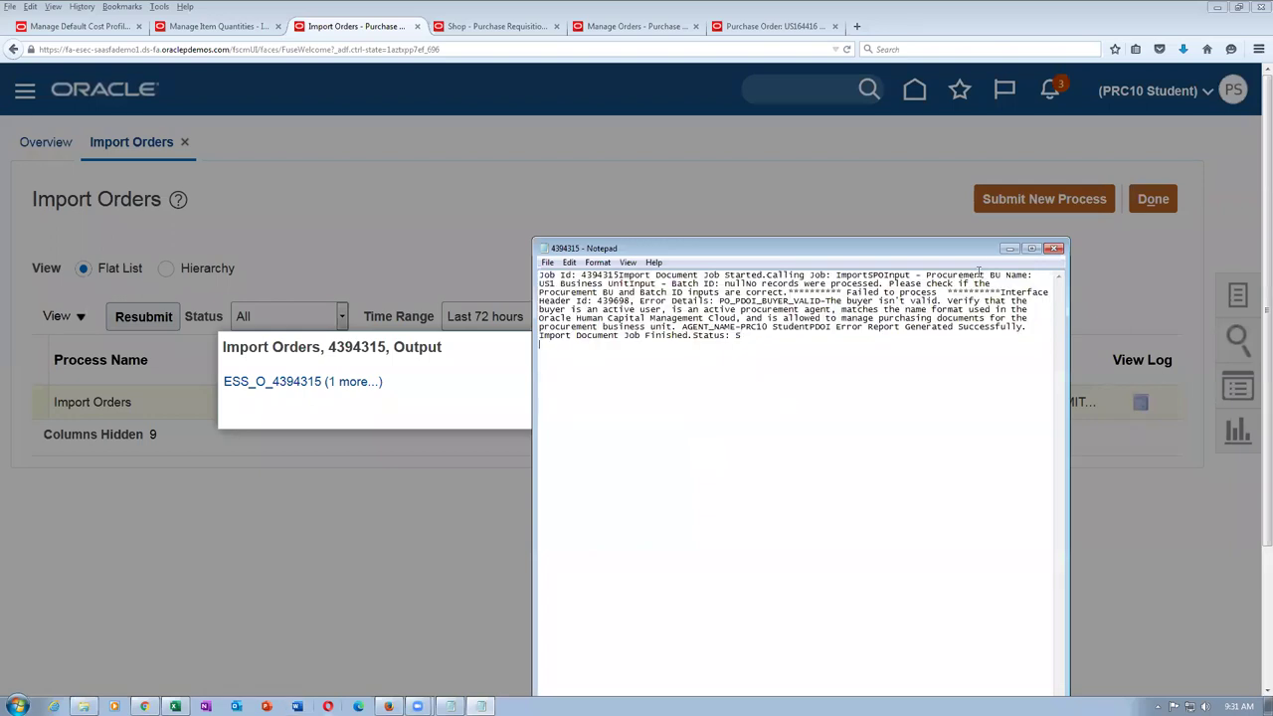
# Close the output windows and open Manage Orders from the purchasing tasks.
pyautogui.click(1055, 247)
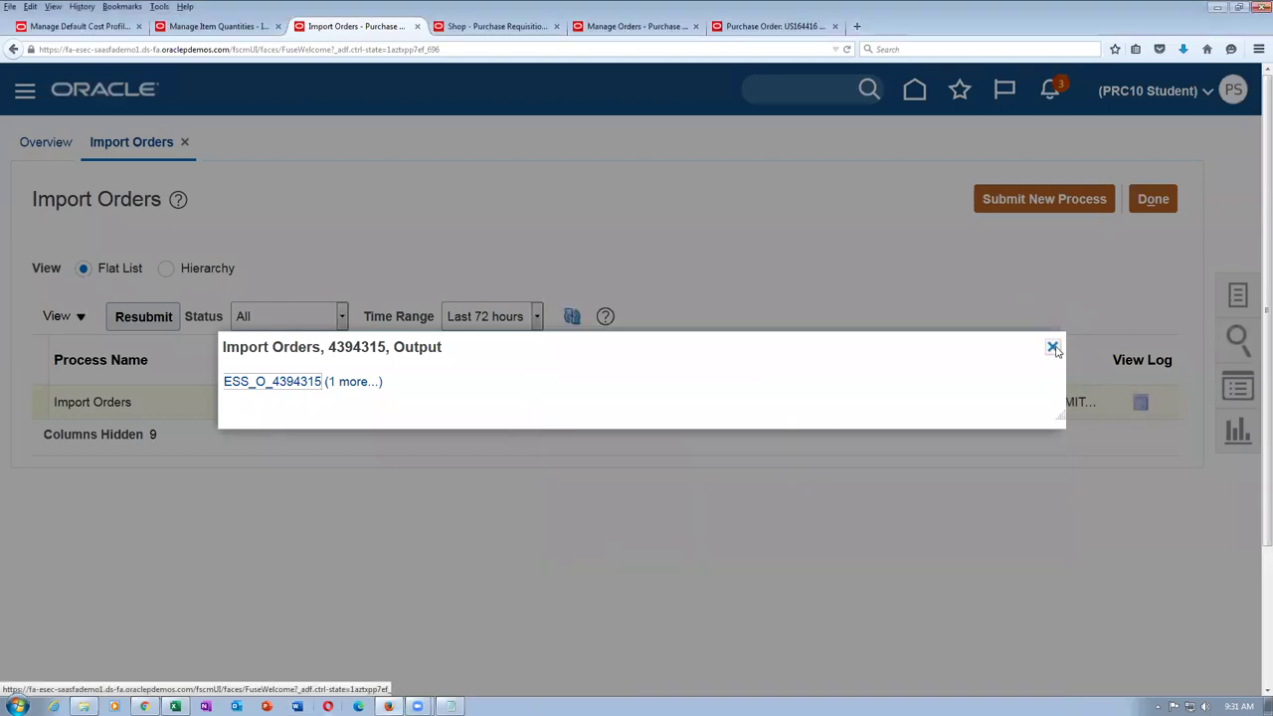
pyautogui.click(1052, 346)
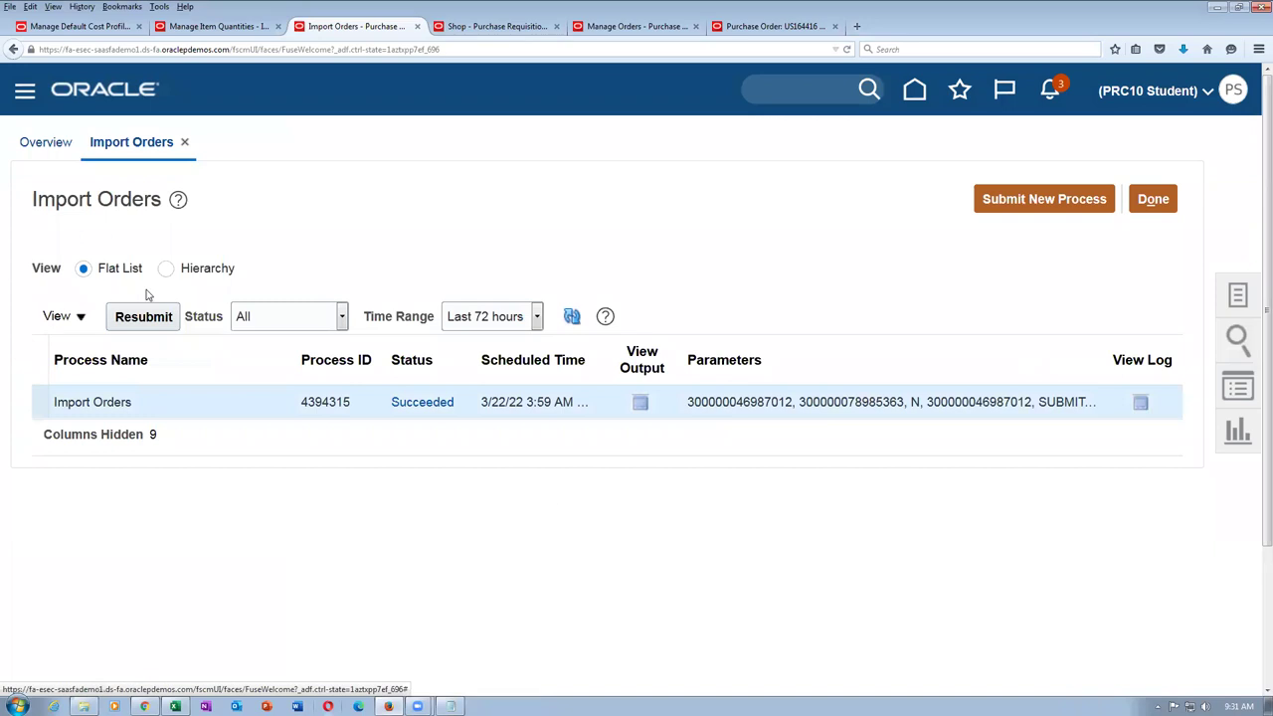
pyautogui.click(1152, 215)
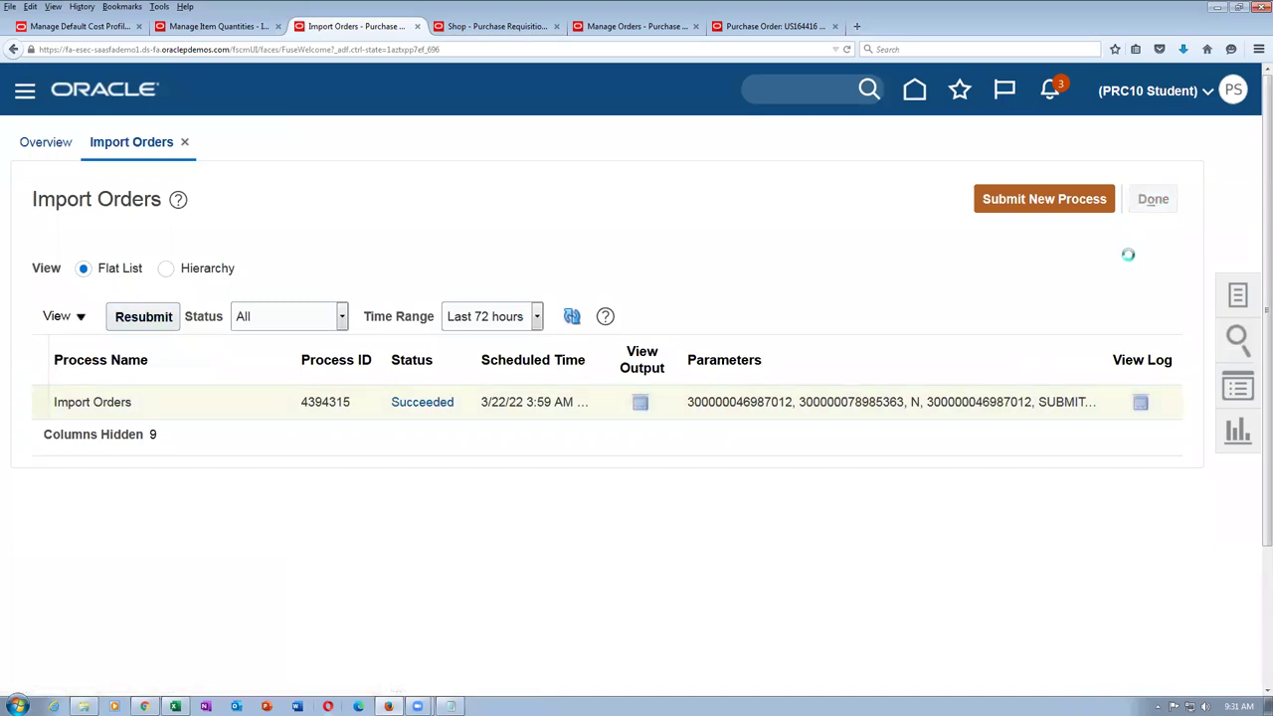
pyautogui.click(1239, 297)
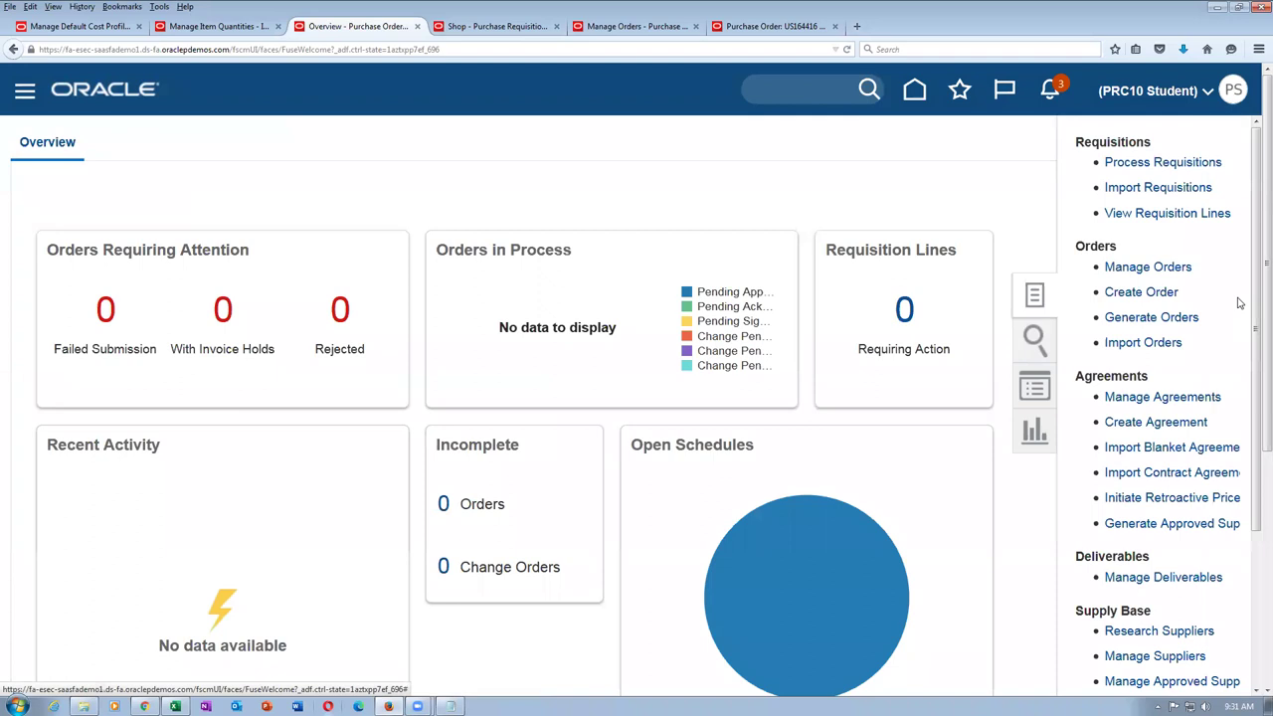
pyautogui.click(1151, 268)
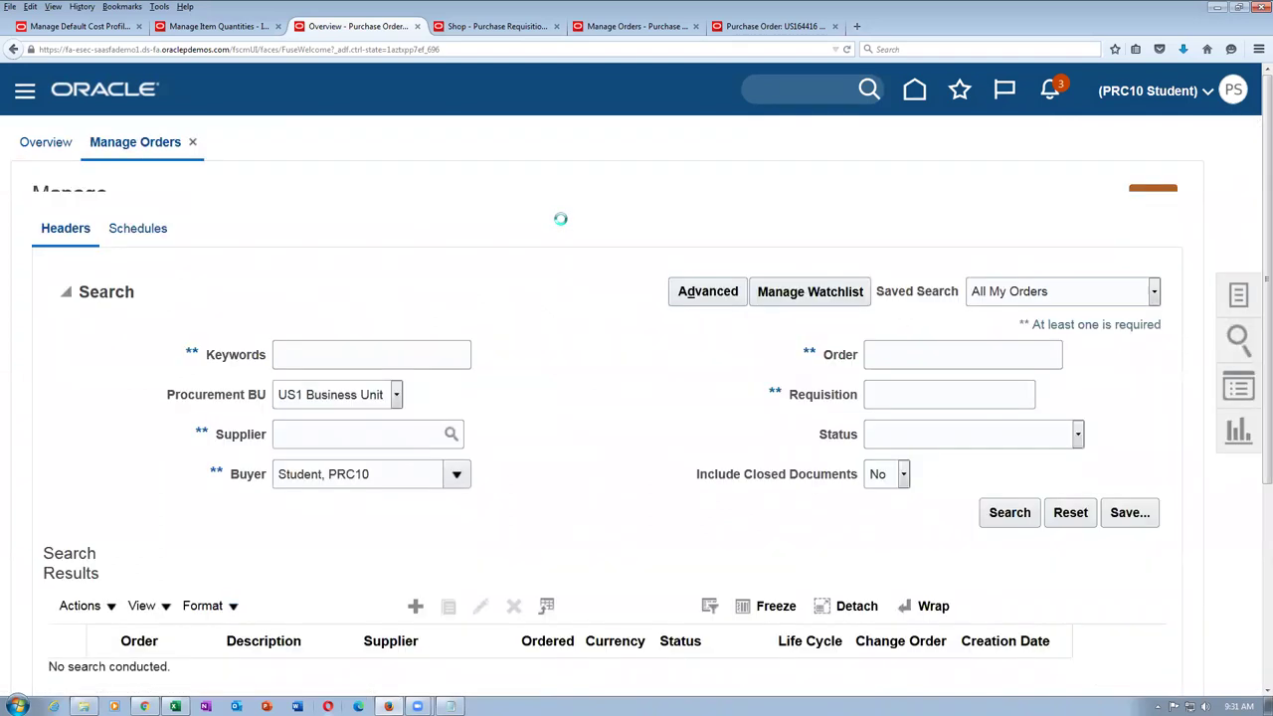
pyautogui.click(992, 542)
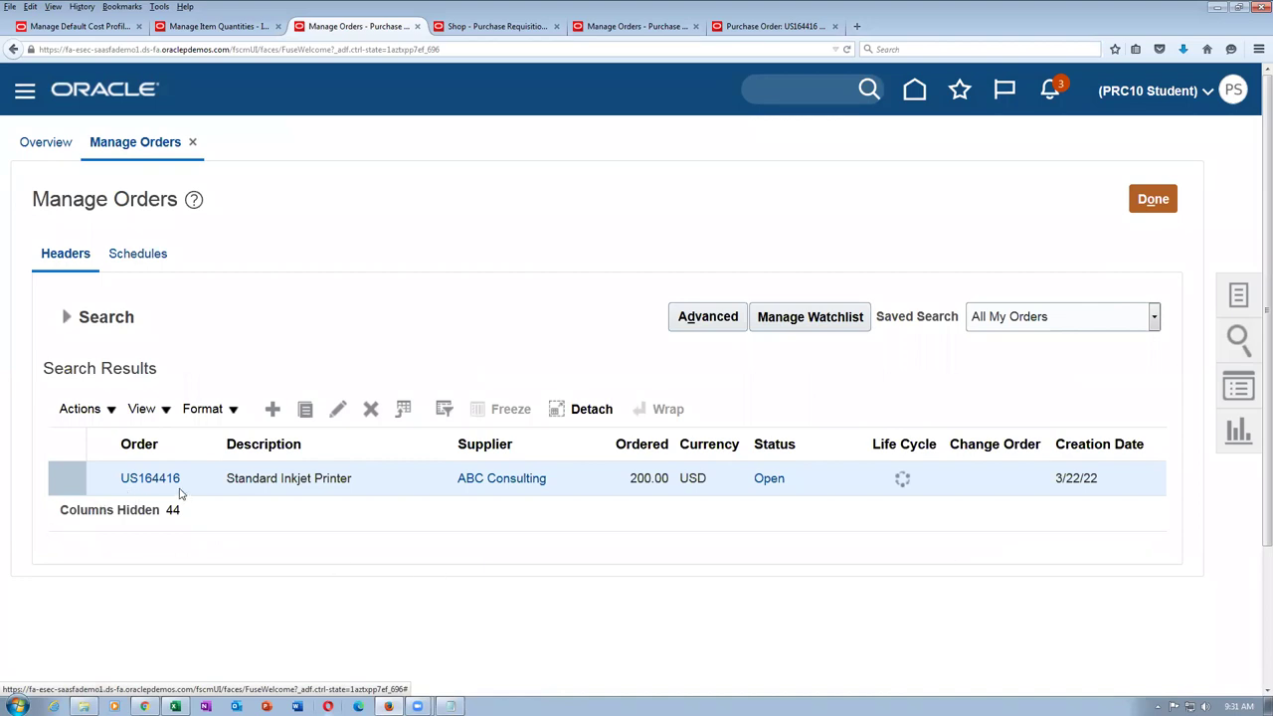
# Clear the Buyer criterion and search orders by supplier ABC Consulting.
pyautogui.click(65, 317)
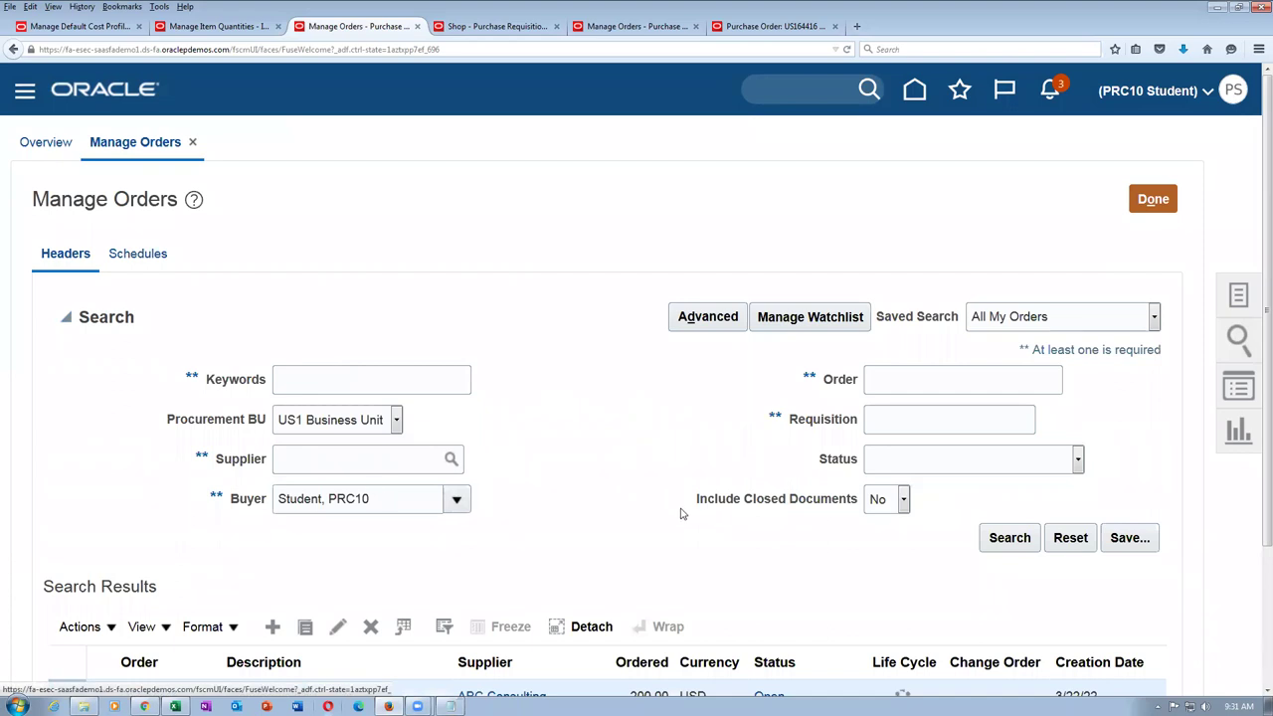
pyautogui.scroll(-3, 682, 513)
pyautogui.hotkey('ctrl', 'a')
pyautogui.press('BackSpace')
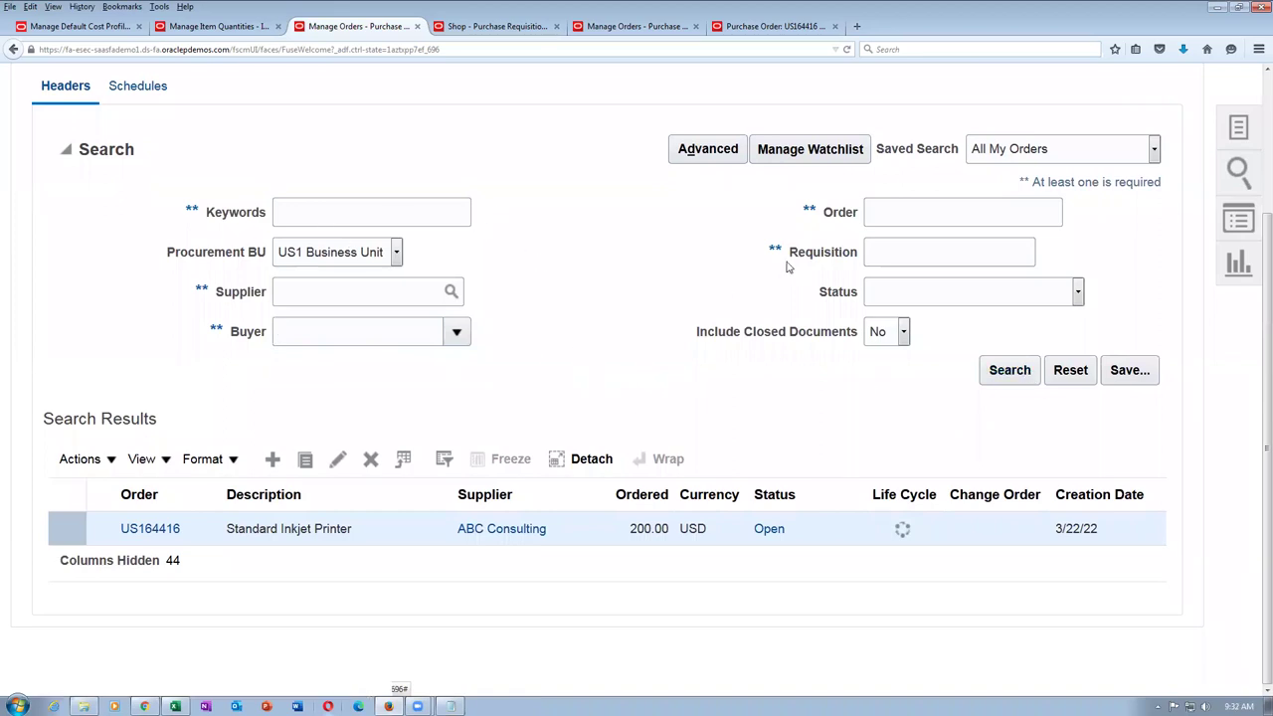
pyautogui.click(1013, 373)
pyautogui.click(505, 389)
pyautogui.click(328, 293)
pyautogui.write('ABC Cor')
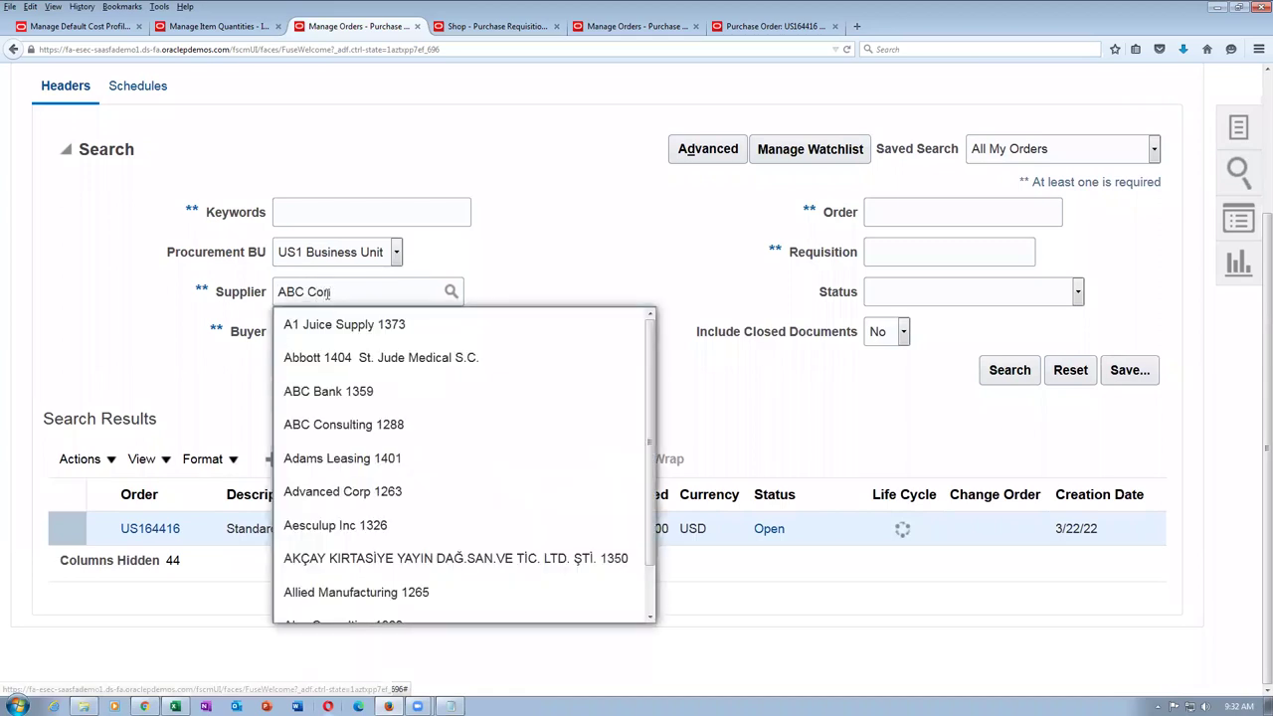
pyautogui.press('Tab')
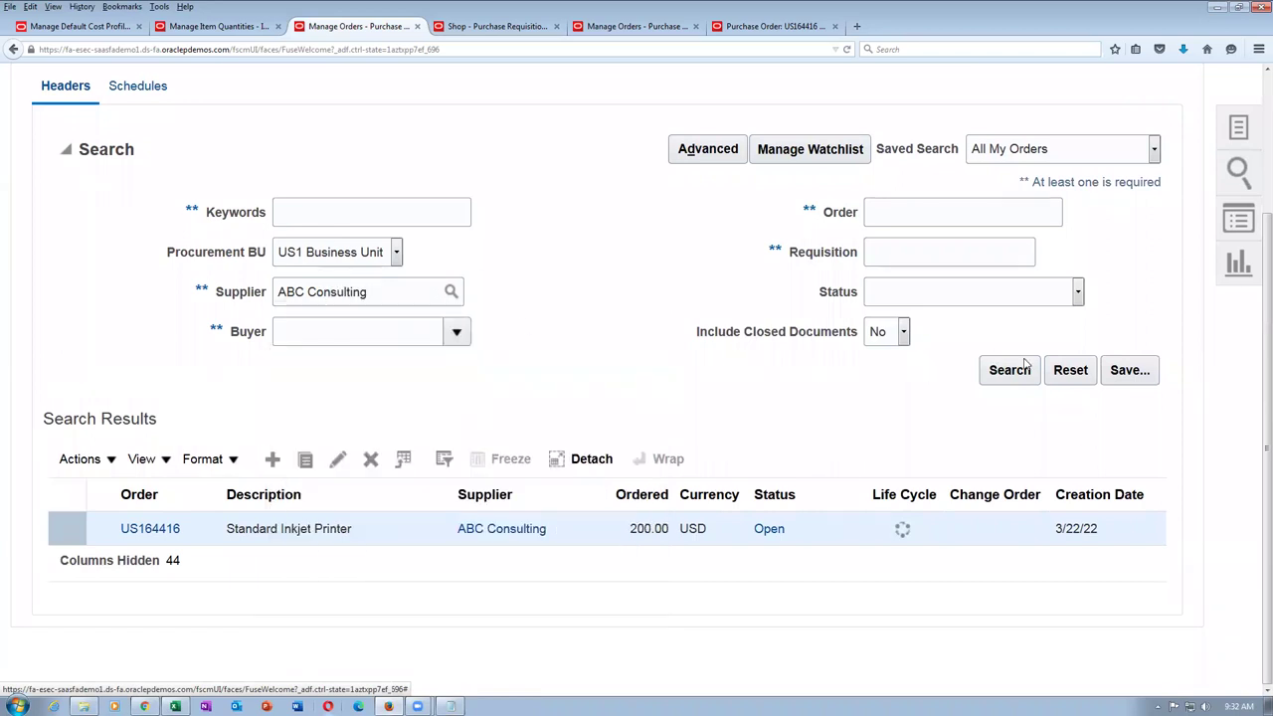
pyautogui.click(1017, 371)
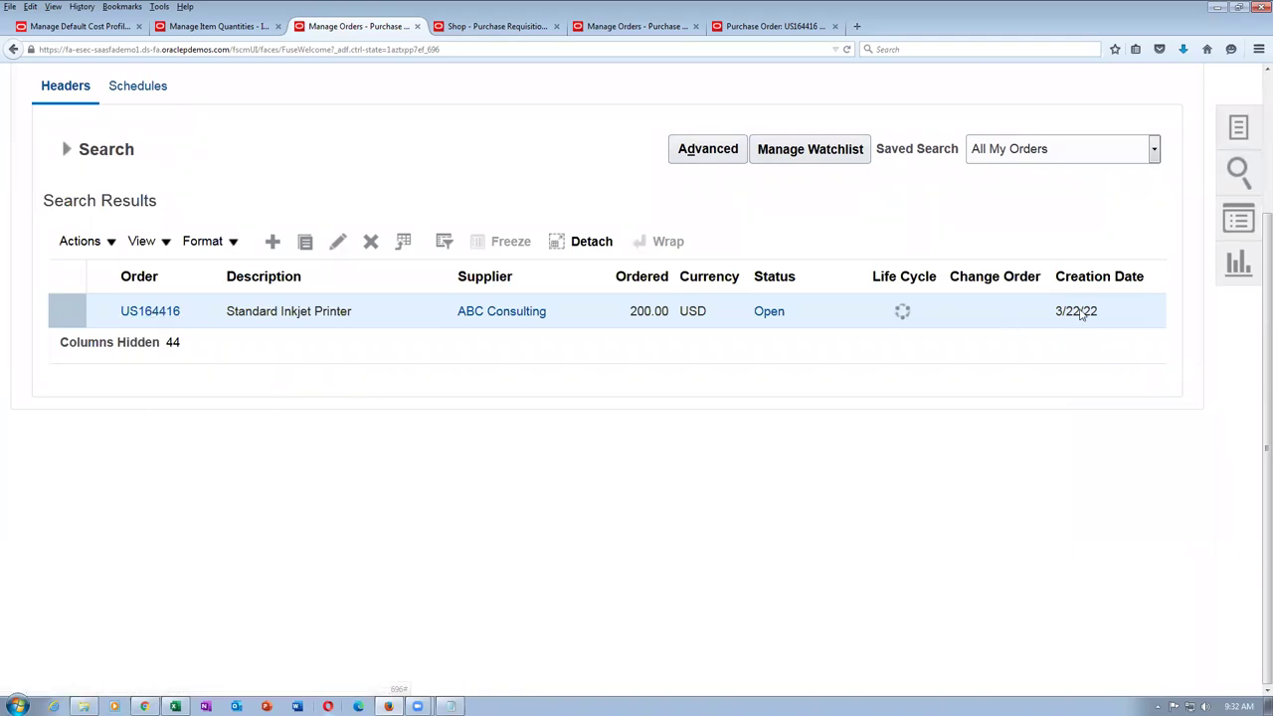
# Open order US164416 and review its ABC Consulting supplier, 217.75 USD total and printer lines.
pyautogui.click(1238, 707)
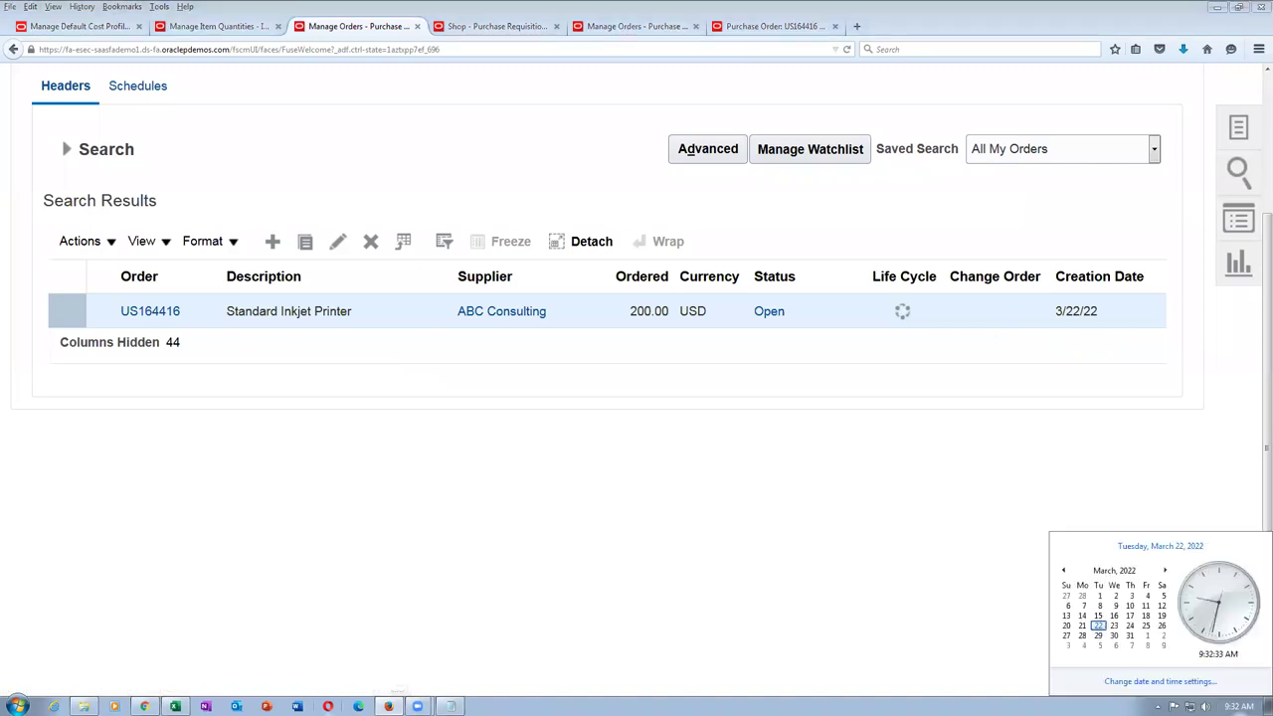
pyautogui.click(139, 311)
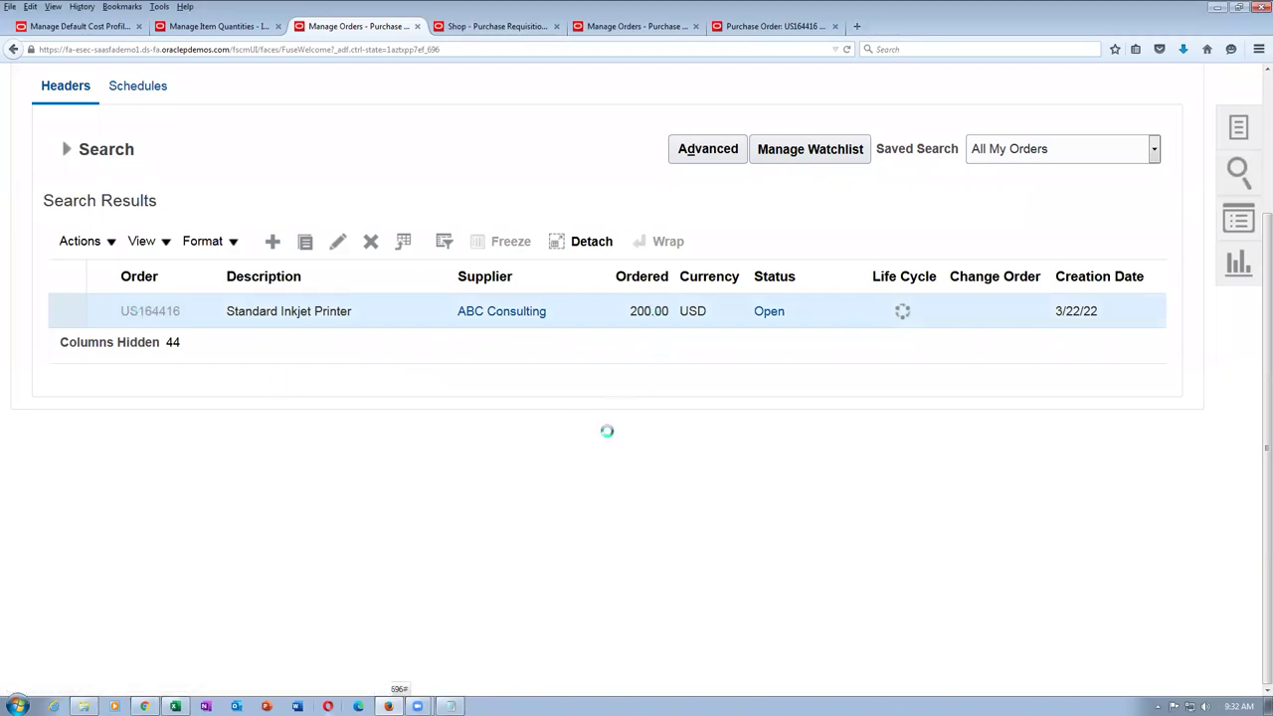
pyautogui.scroll(-5, 597, 468)
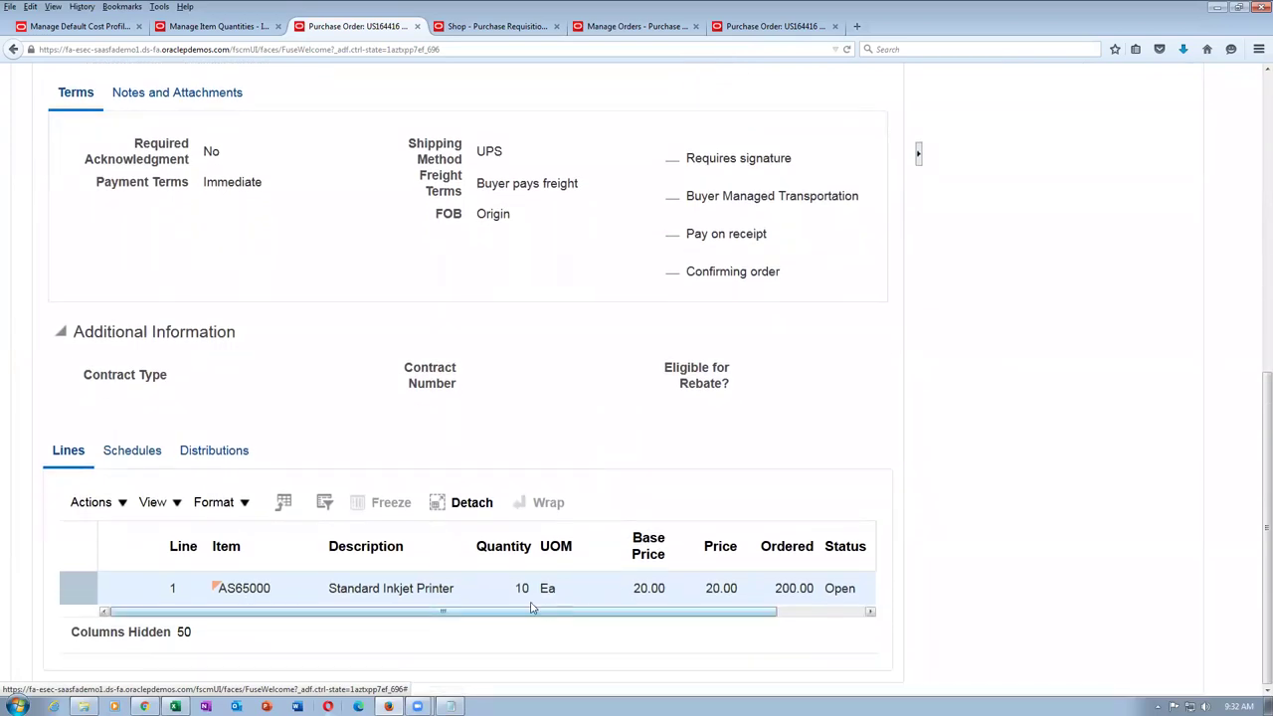
pyautogui.moveTo(523, 613); pyautogui.dragTo(483, 619)
pyautogui.scroll(3, 588, 458)
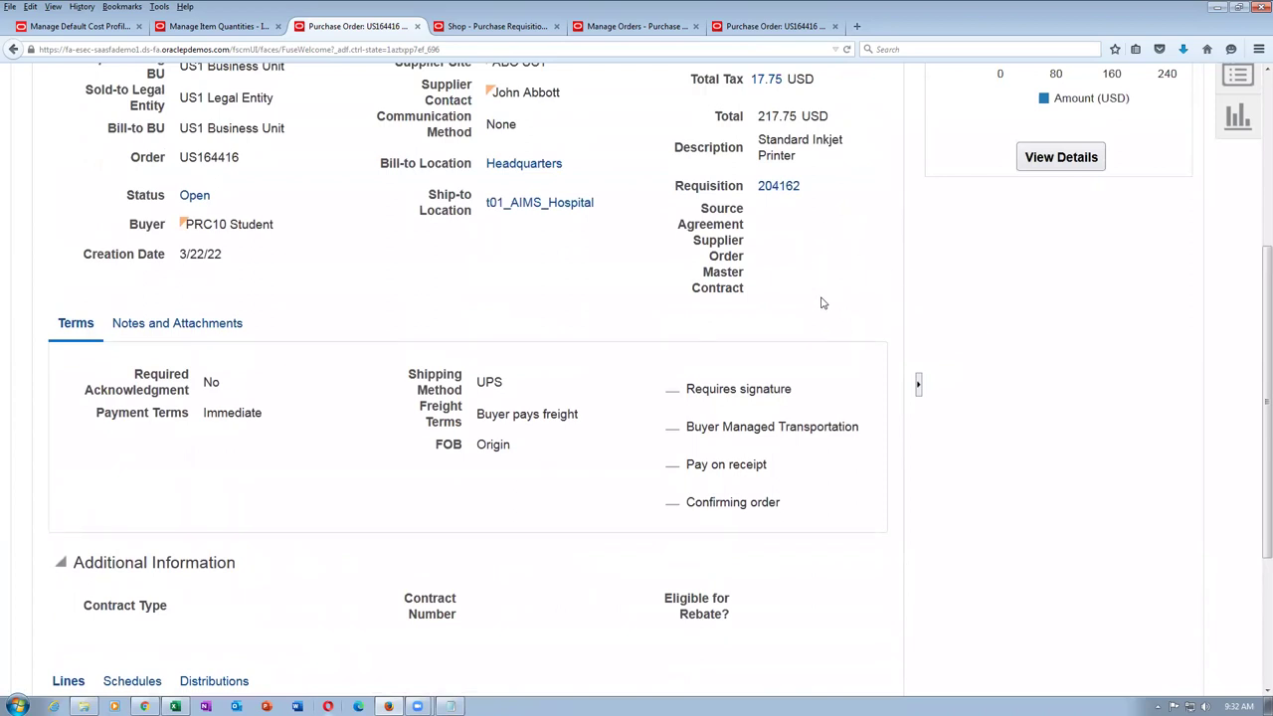
pyautogui.scroll(2, 819, 302)
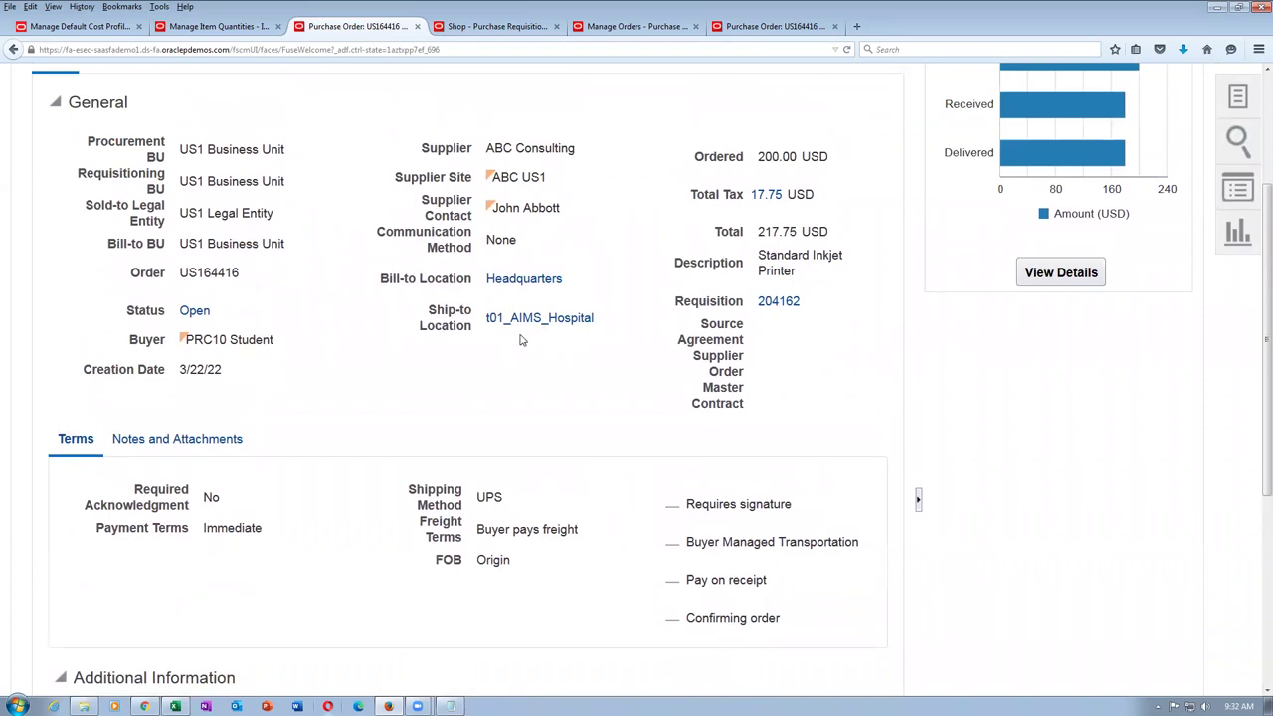
pyautogui.moveTo(487, 146); pyautogui.dragTo(570, 145)
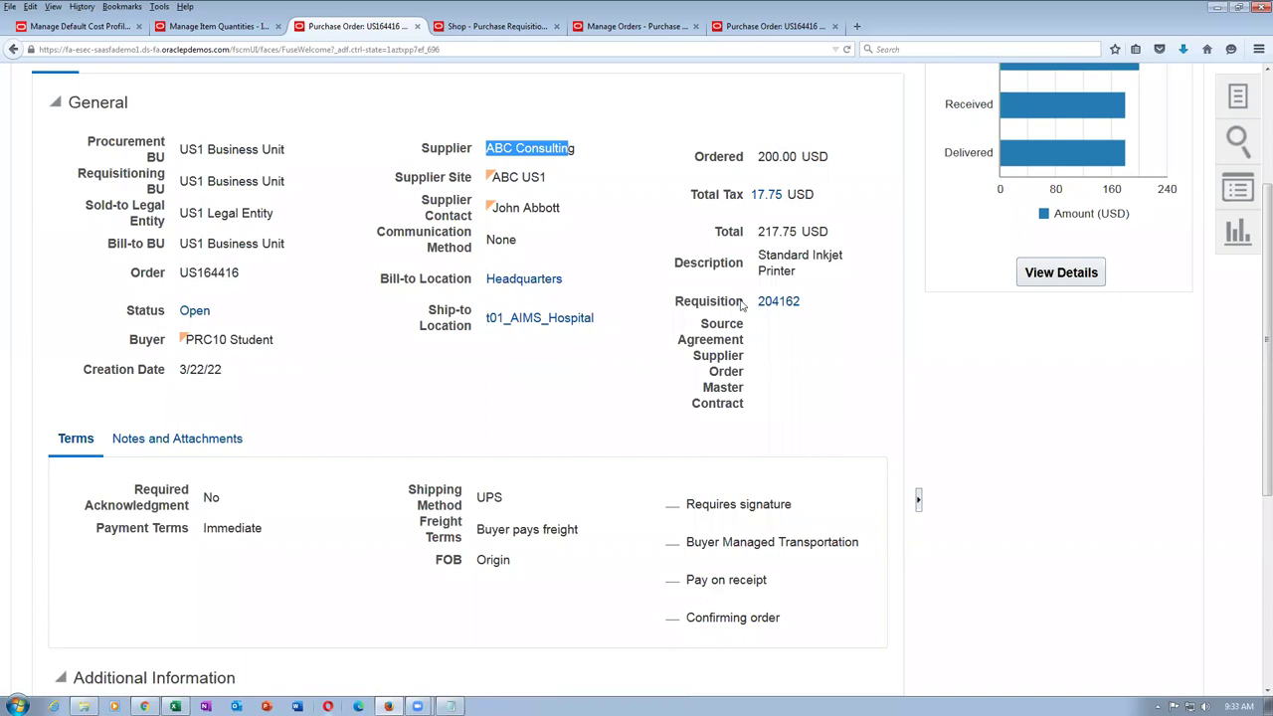
pyautogui.click(495, 371)
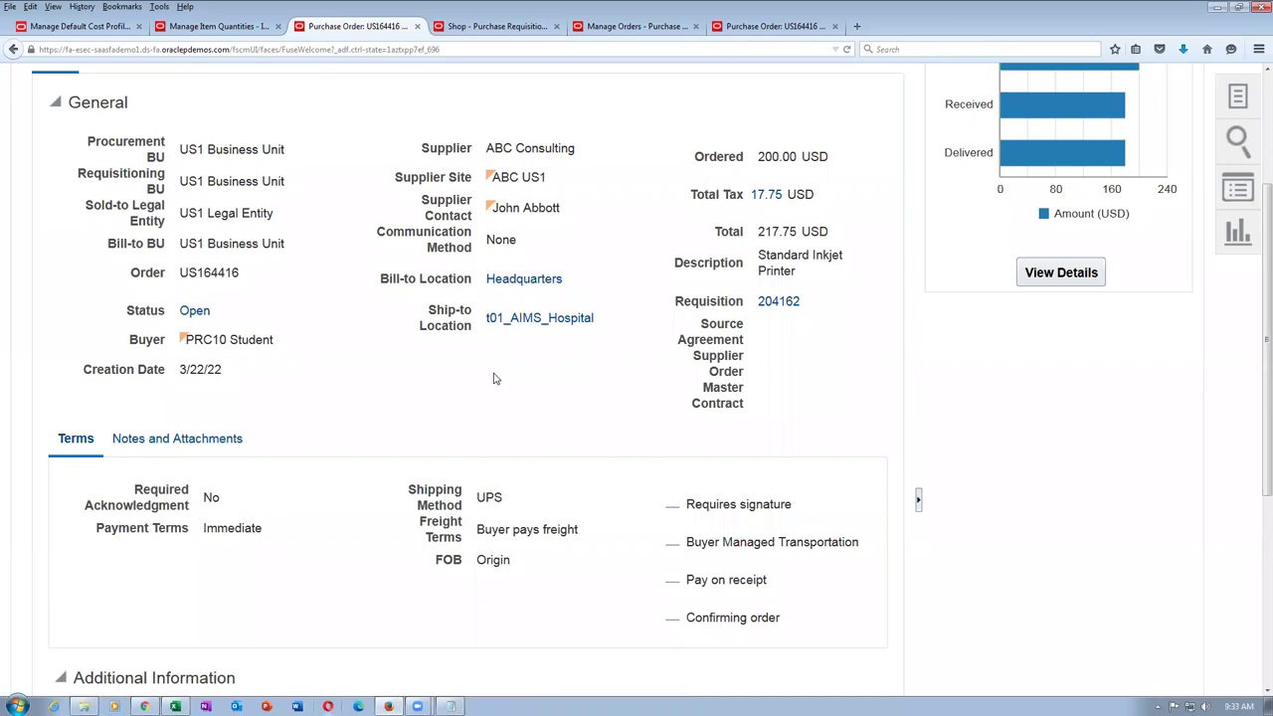
pyautogui.scroll(-5, 496, 378)
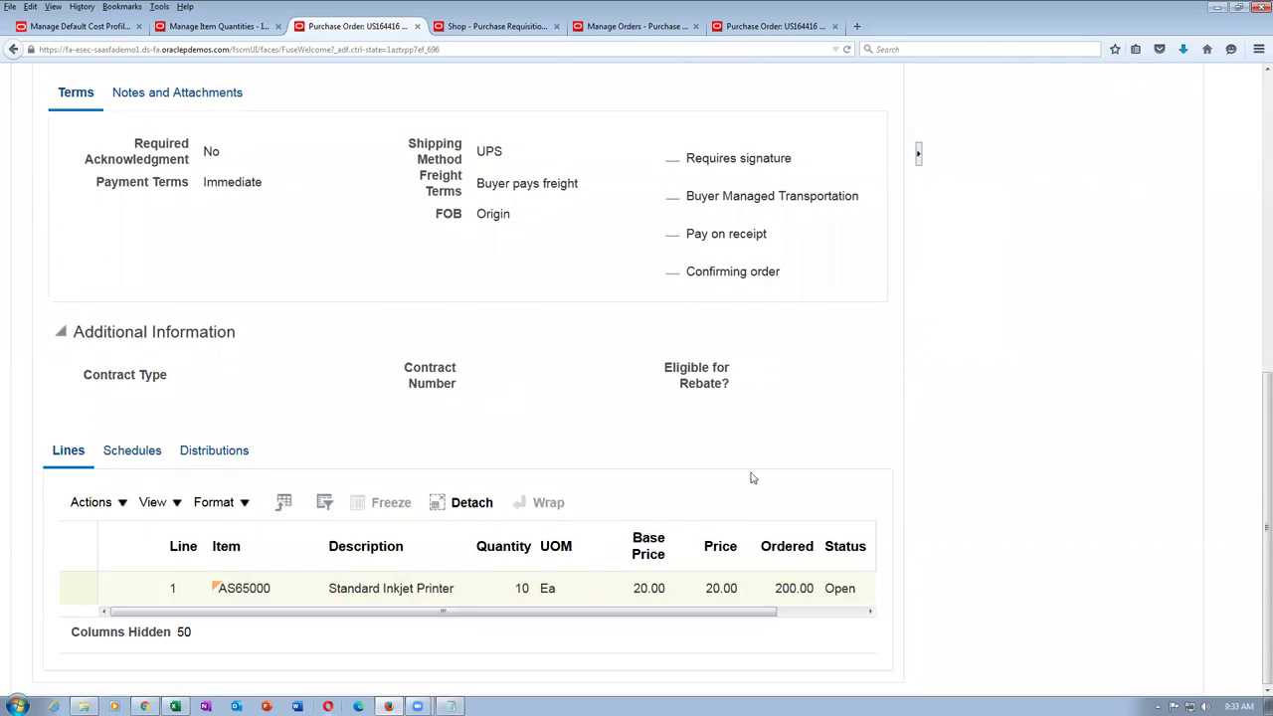
pyautogui.scroll(3, 966, 426)
pyautogui.scroll(2, 968, 433)
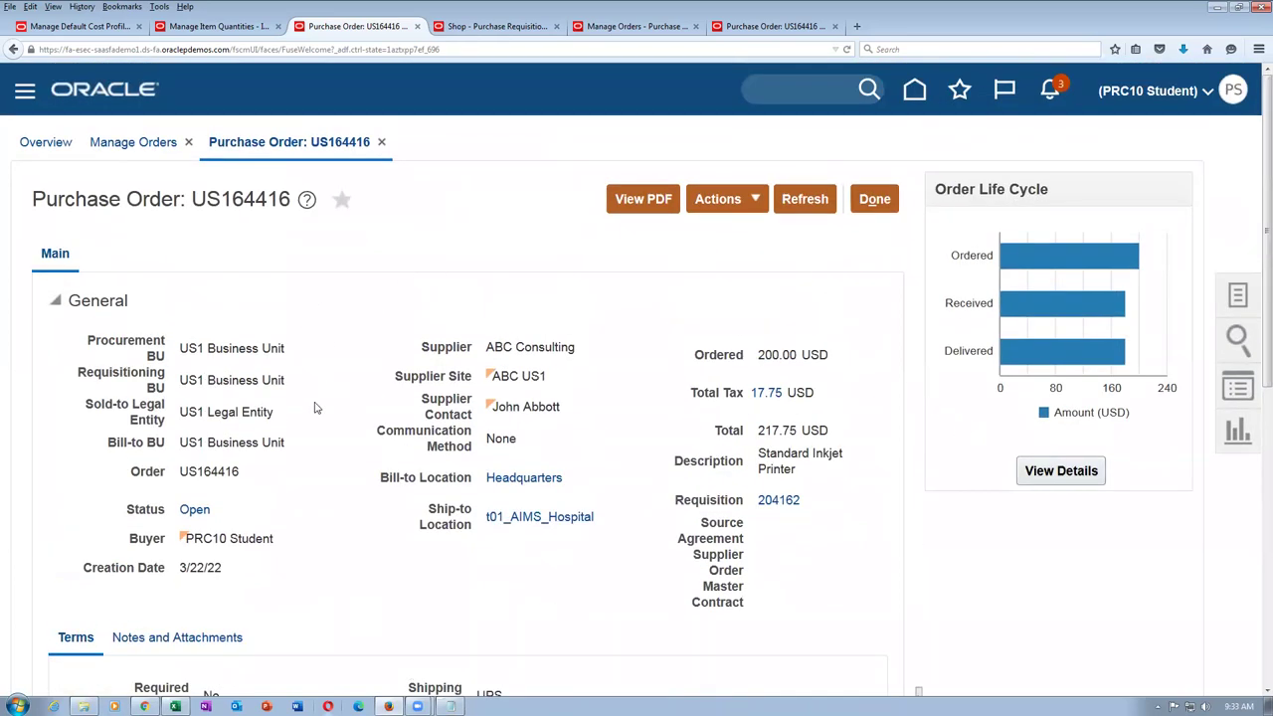
# Browse Explorer to Argano SCM Training > SCM Import and open POPurchaseOrderImportTemplate.
pyautogui.click(83, 706)
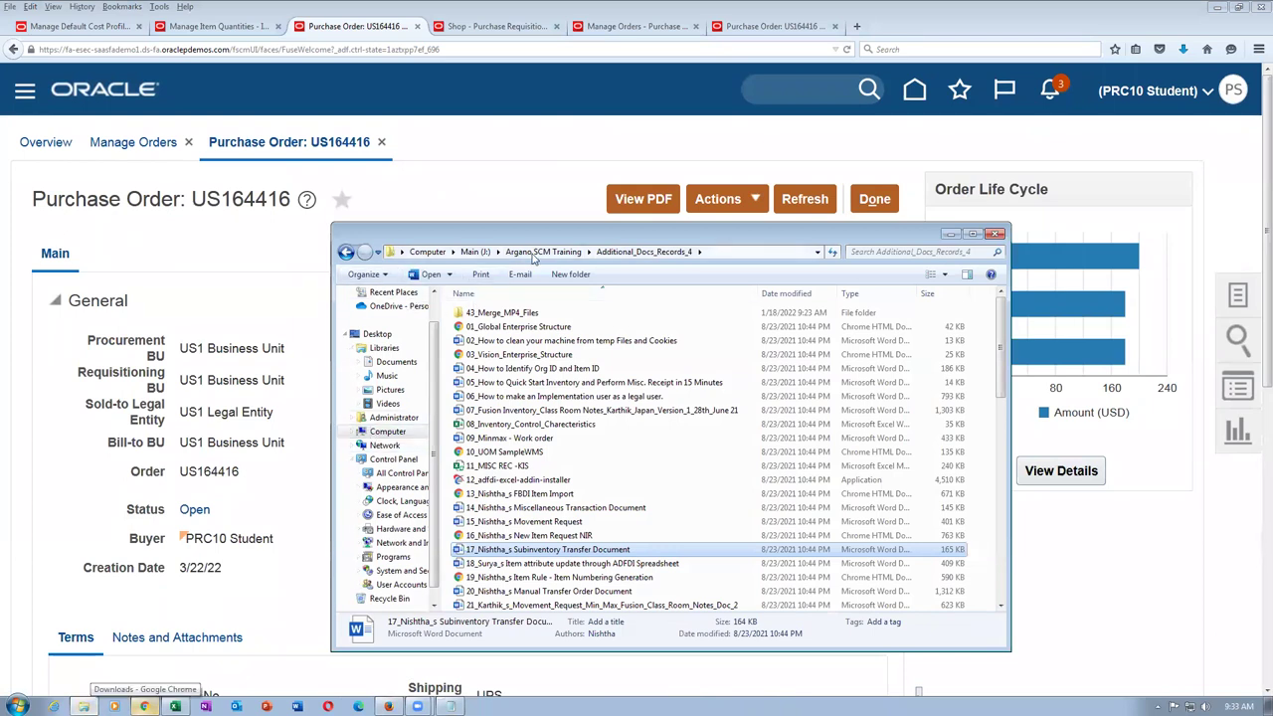
pyautogui.click(537, 252)
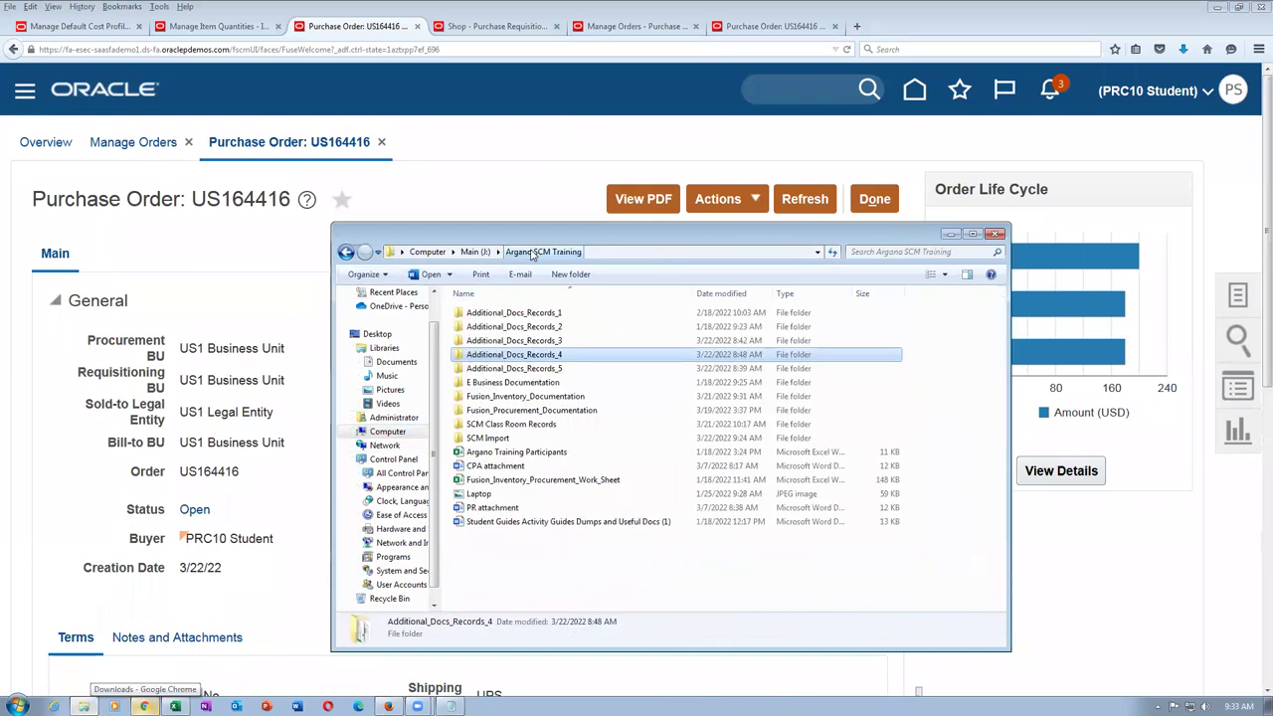
pyautogui.click(564, 562)
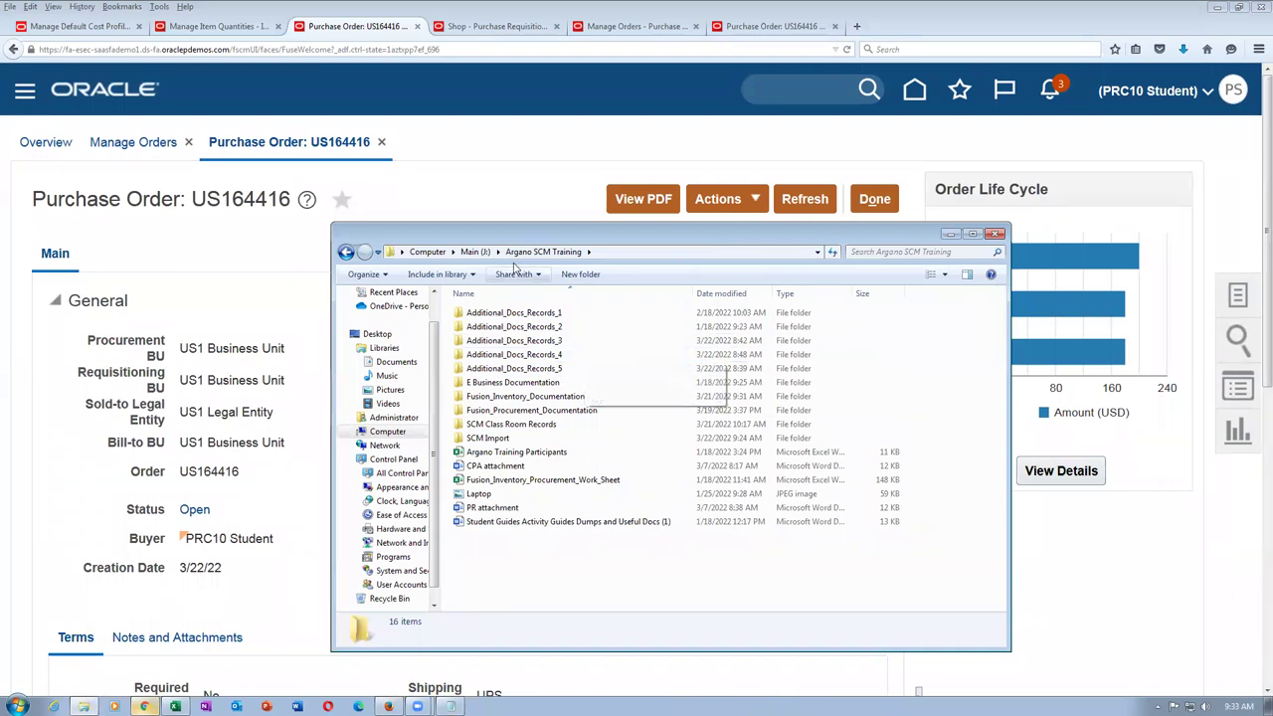
pyautogui.doubleClick(490, 439)
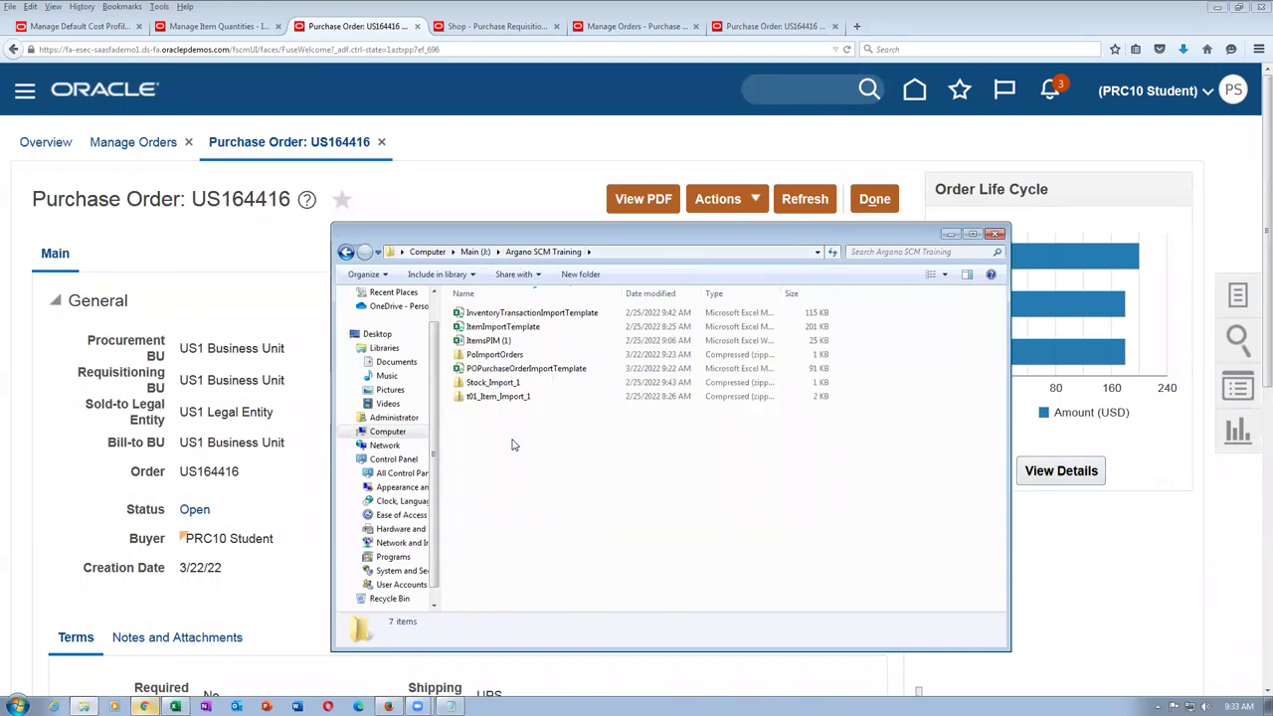
pyautogui.doubleClick(535, 369)
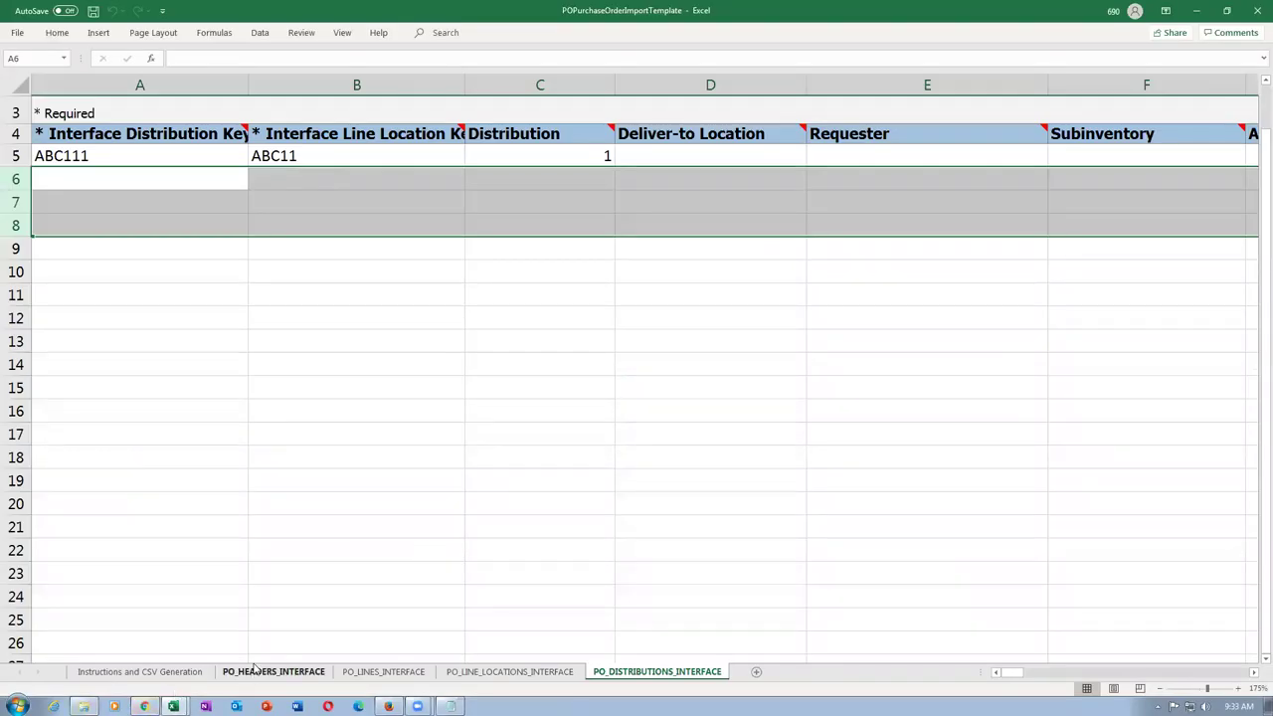
# Clear the Buyer value in M5 of PO_HEADERS_INTERFACE and save, accepting the warning.
pyautogui.click(254, 671)
pyautogui.click(449, 347)
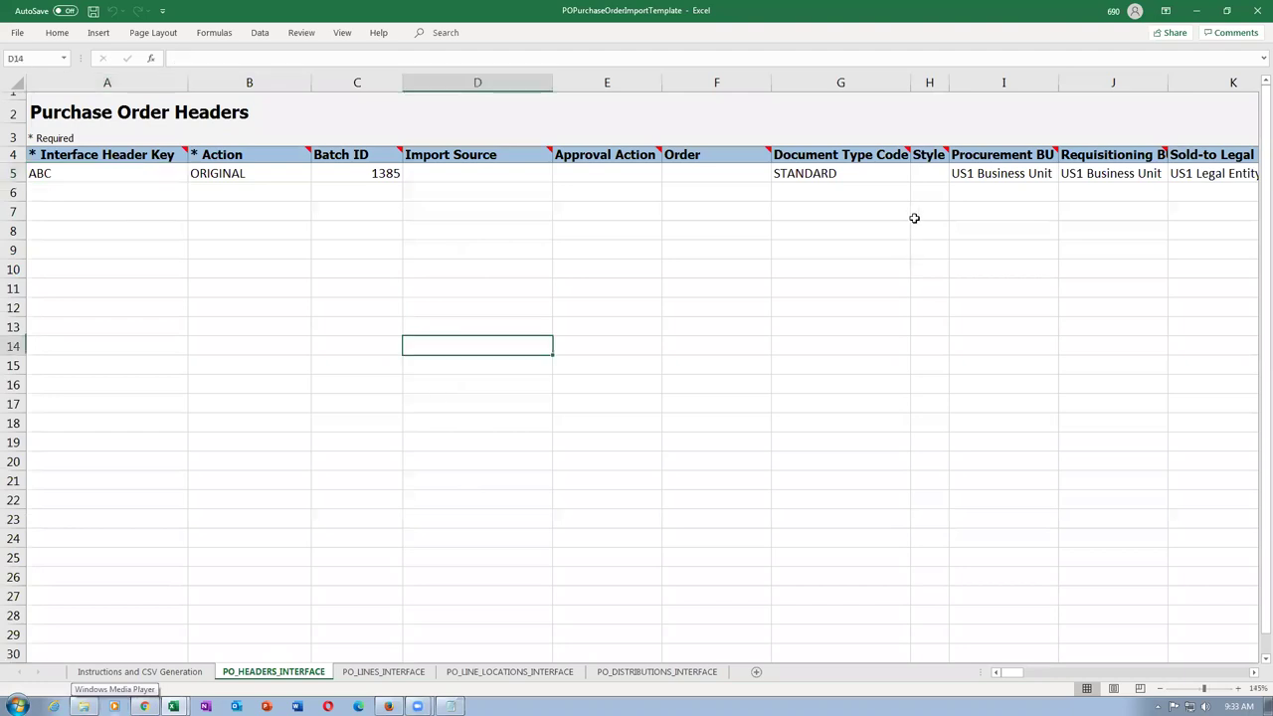
pyautogui.click(841, 175)
pyautogui.press('Right')
pyautogui.press('Right')
pyautogui.press('Right')
pyautogui.press('Right')
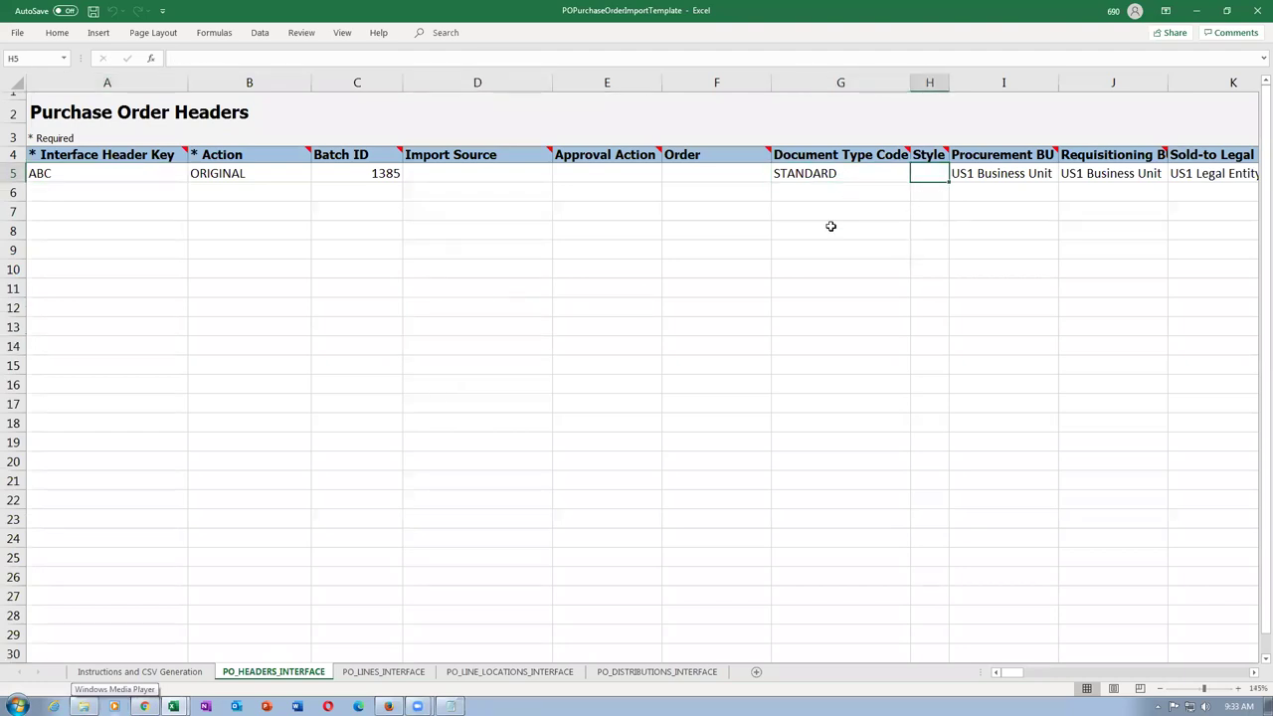
pyautogui.press('Right')
pyautogui.press('Right')
pyautogui.press('Right')
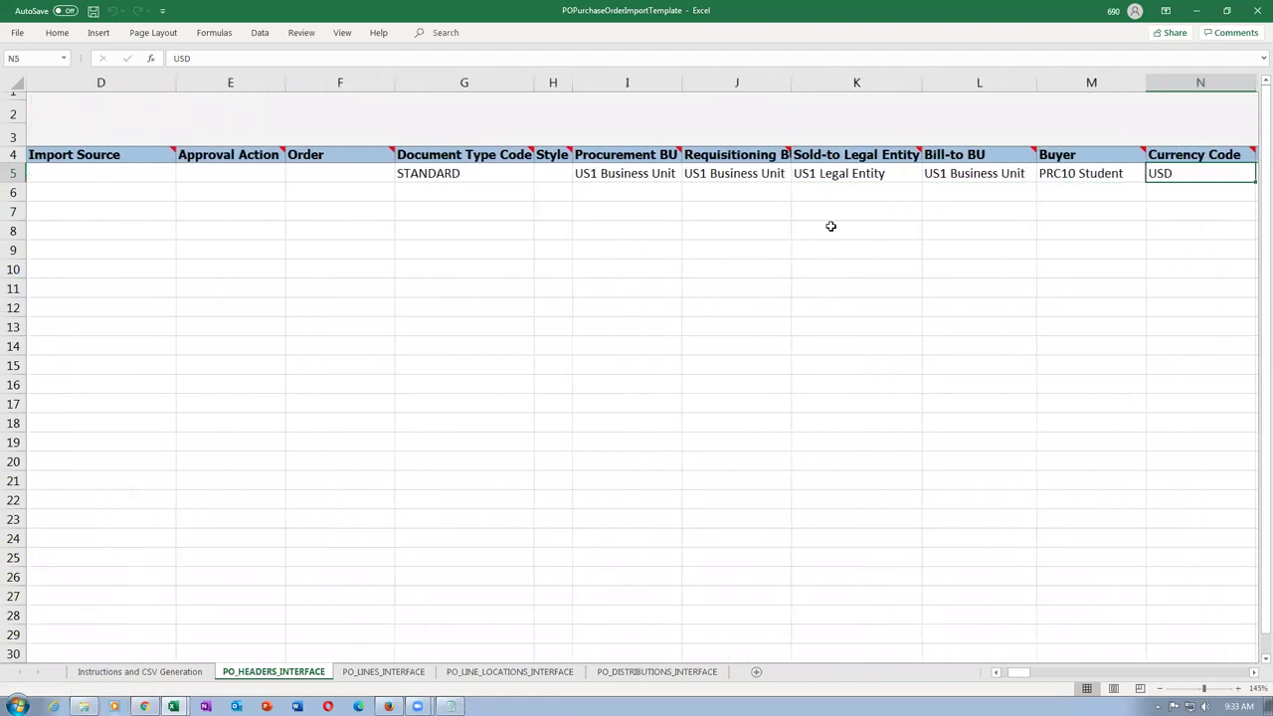
pyautogui.press('Left')
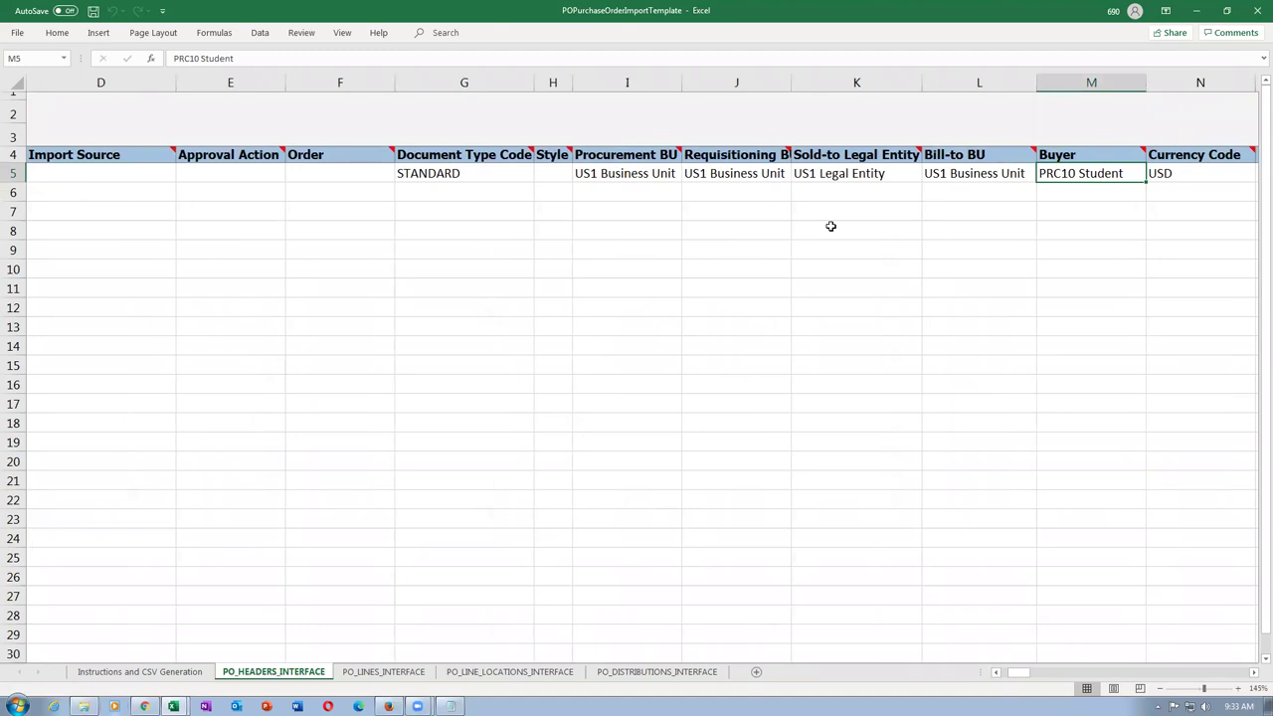
pyautogui.click(1086, 156)
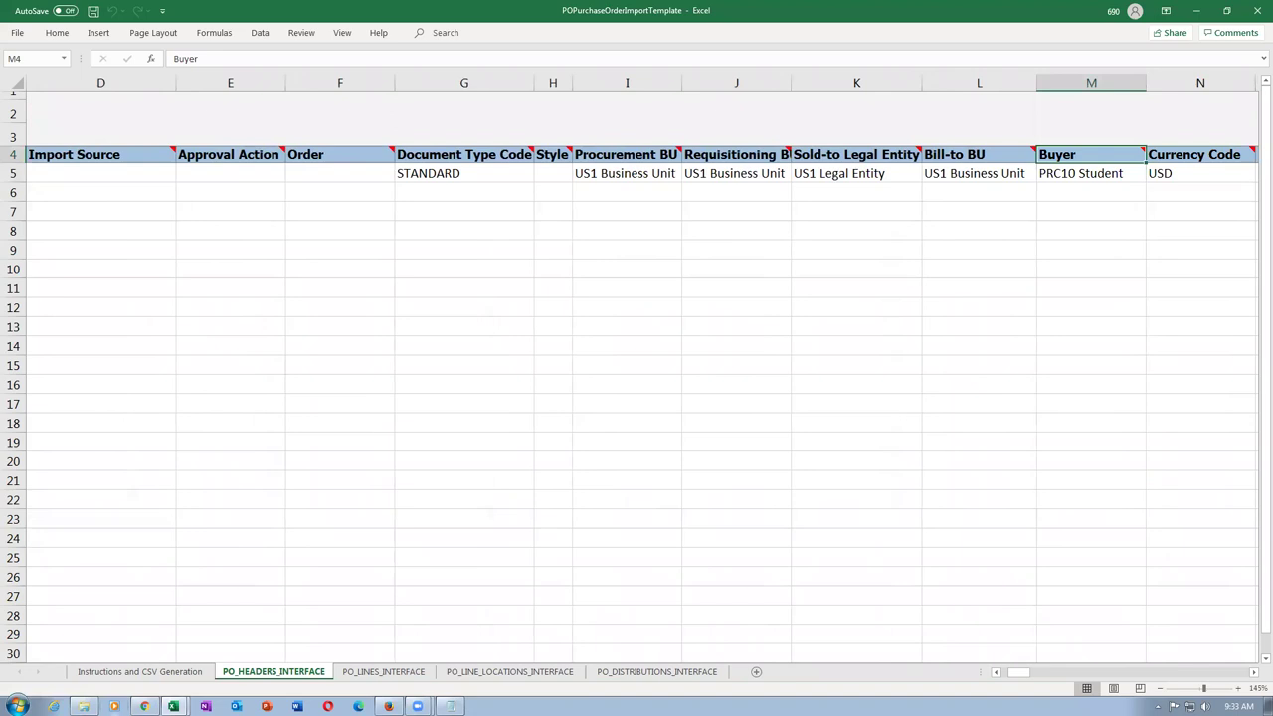
pyautogui.moveTo(1015, 673); pyautogui.dragTo(1032, 674)
pyautogui.moveTo(317, 154)
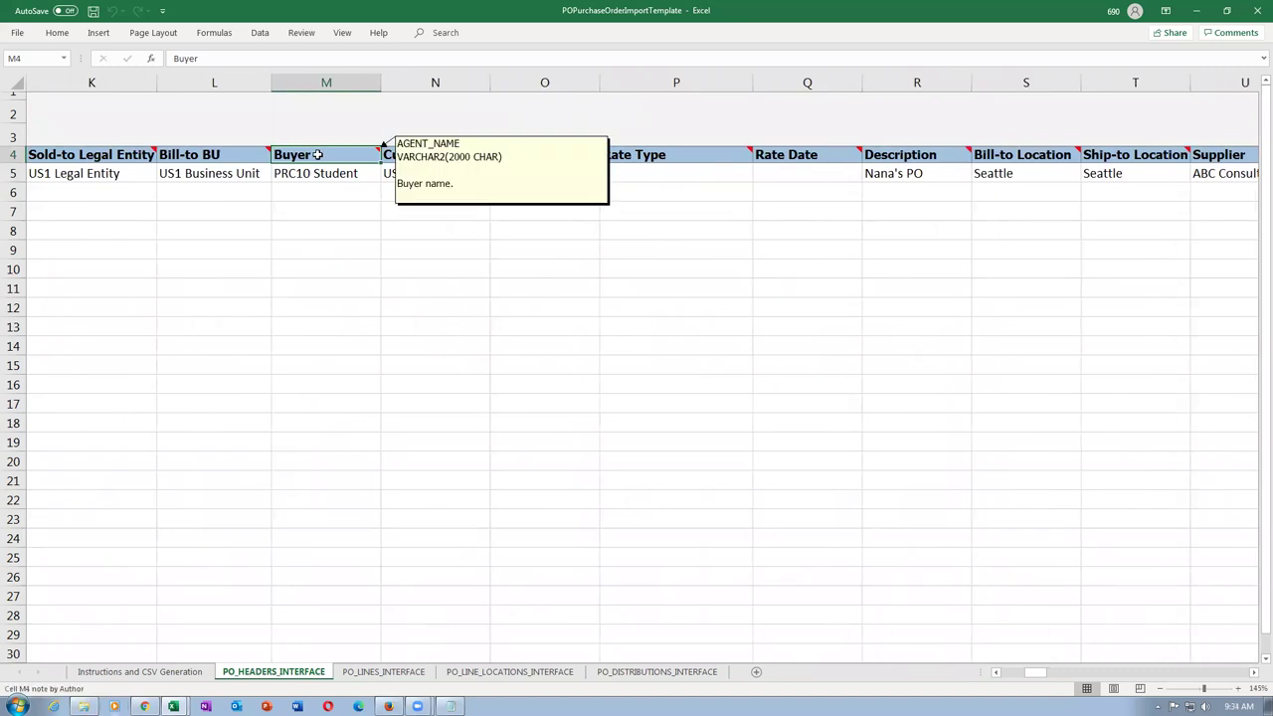
pyautogui.click(321, 175)
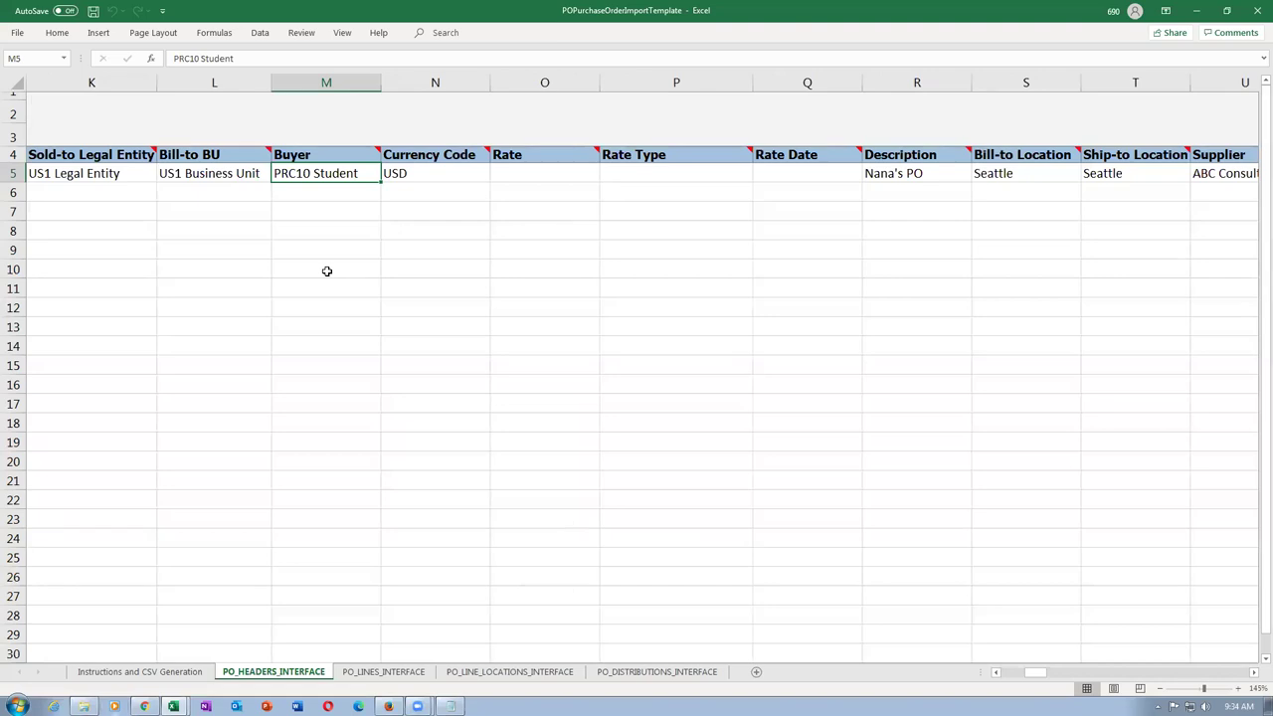
pyautogui.press('Delete')
pyautogui.hotkey('ctrl', 's')
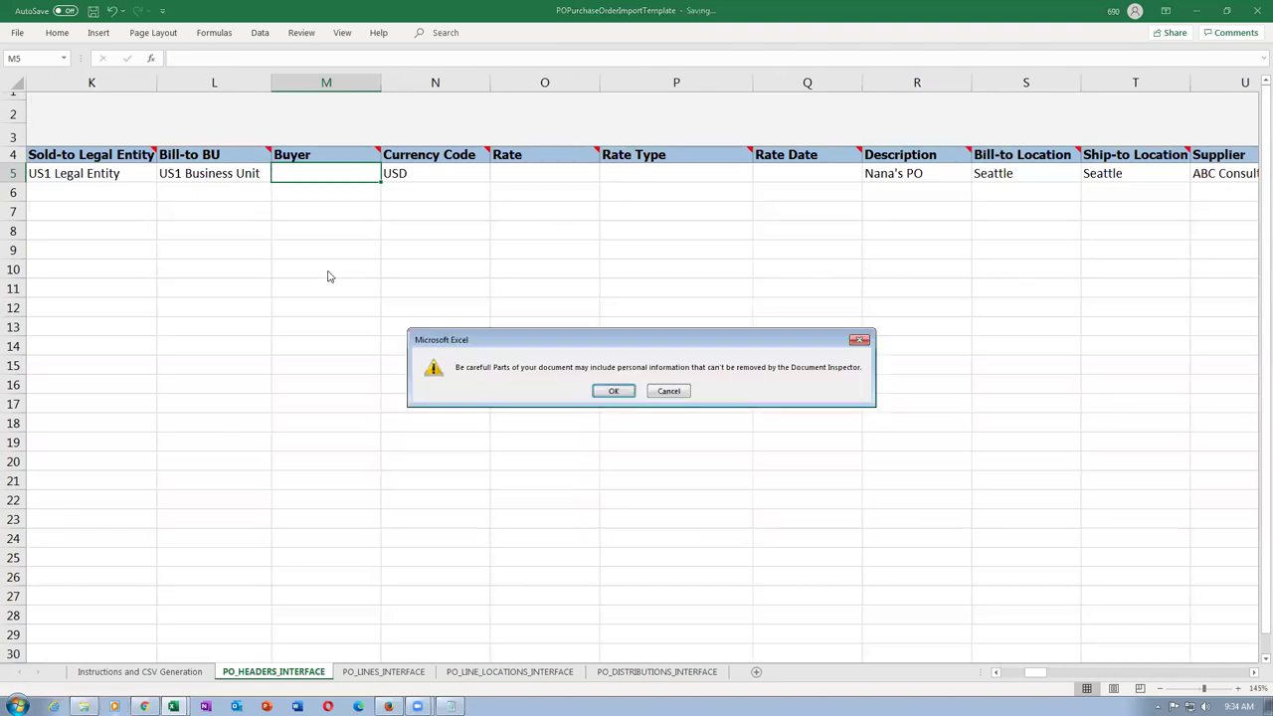
pyautogui.click(613, 391)
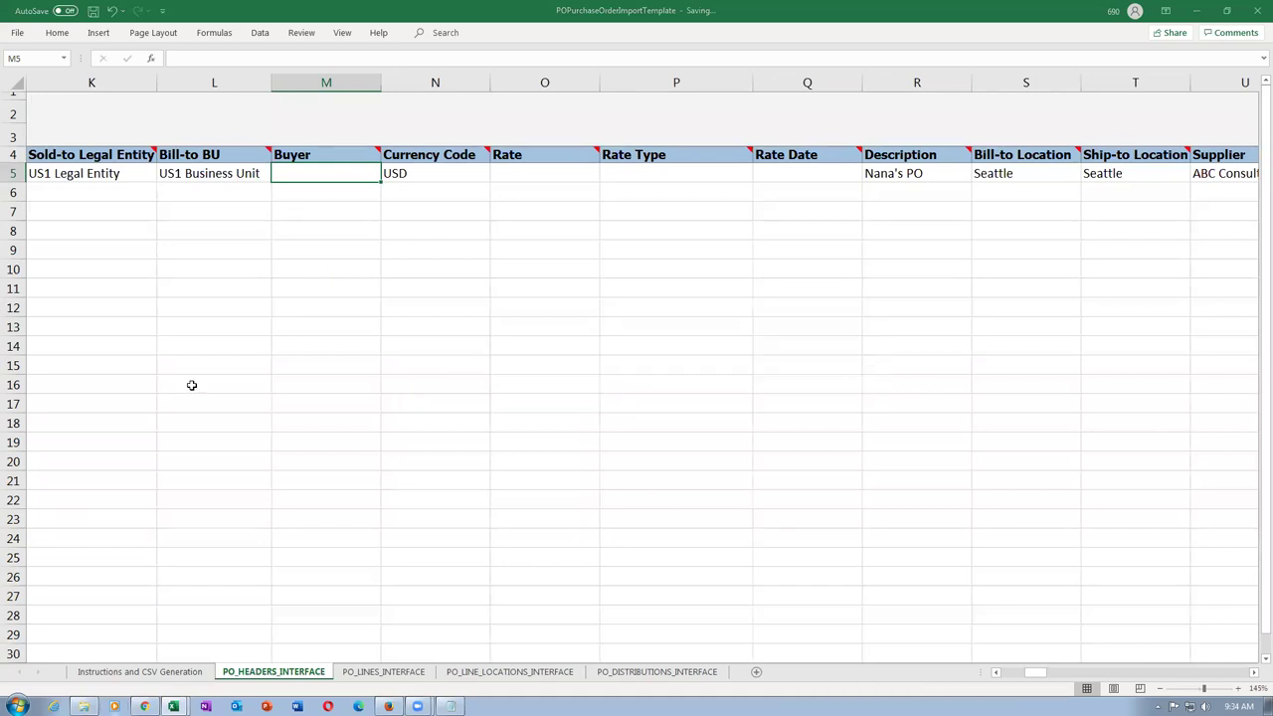
# Check cells K6–M6 in row 6, then save the template again past the personal-information warning.
pyautogui.click(203, 308)
pyautogui.click(175, 199)
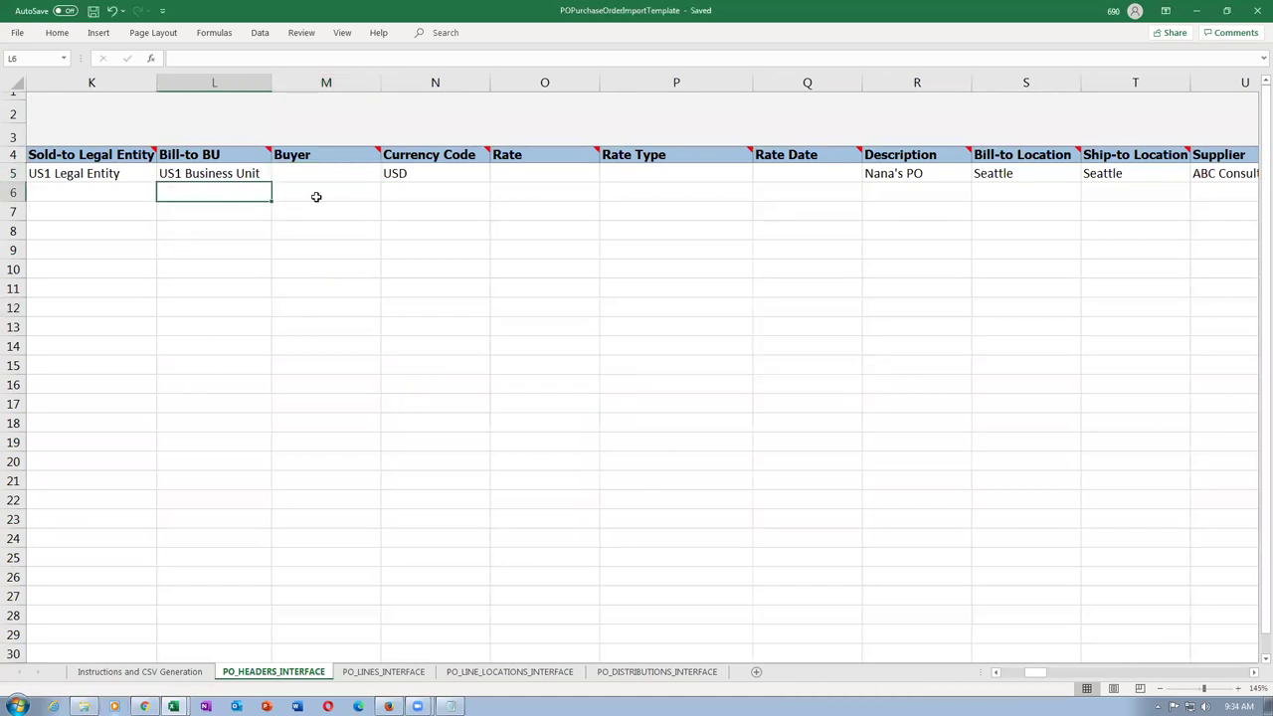
pyautogui.click(328, 194)
pyautogui.click(231, 194)
pyautogui.click(322, 194)
pyautogui.click(202, 193)
pyautogui.click(117, 196)
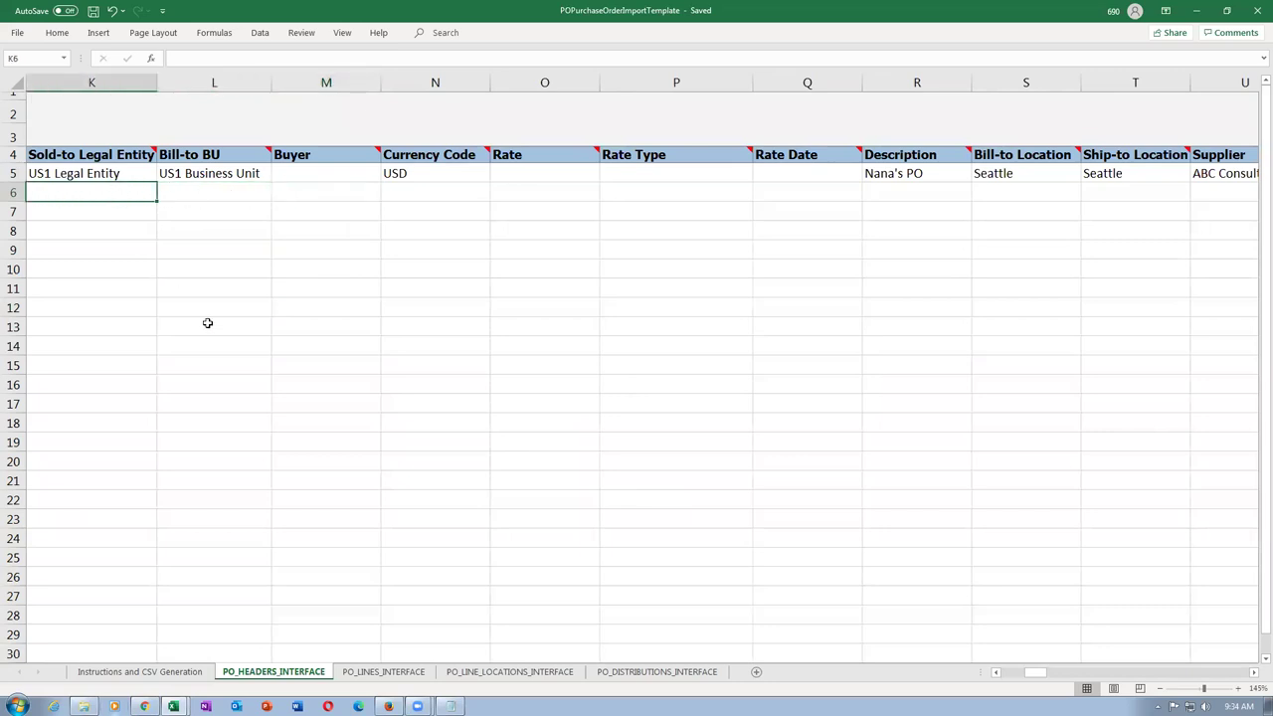
pyautogui.press('Home')
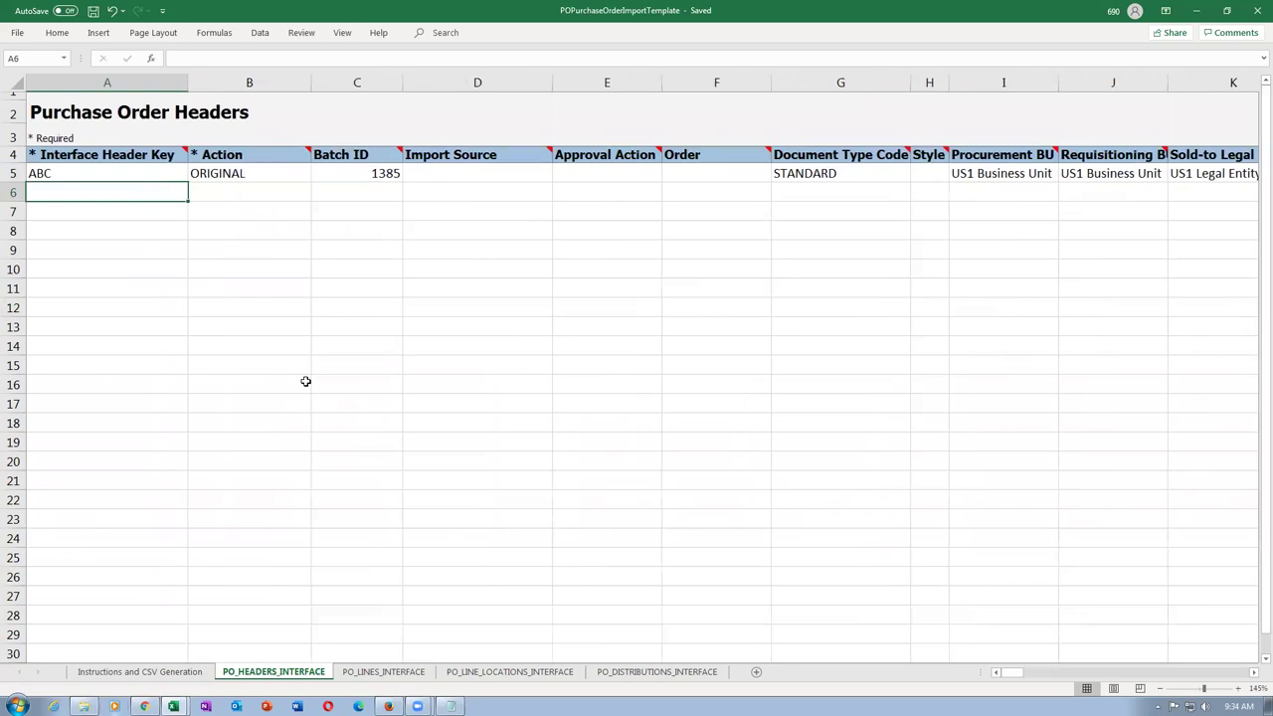
pyautogui.hotkey('ctrl', 's')
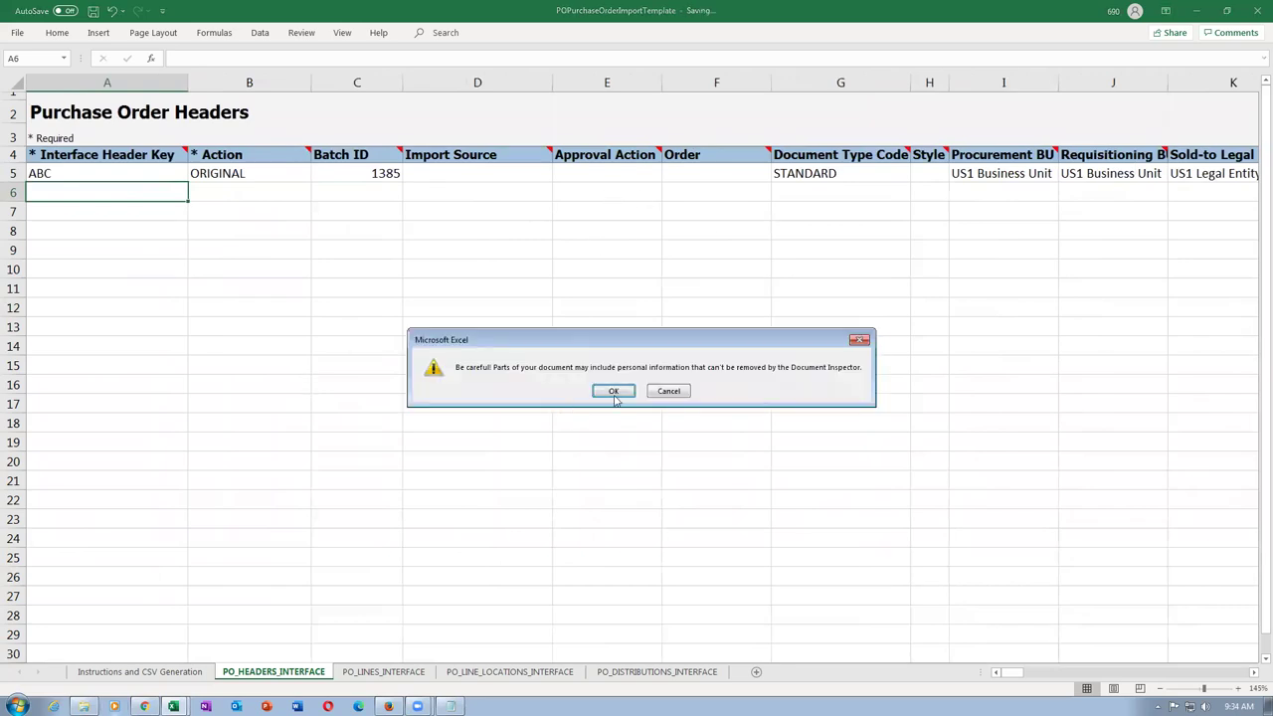
pyautogui.click(614, 392)
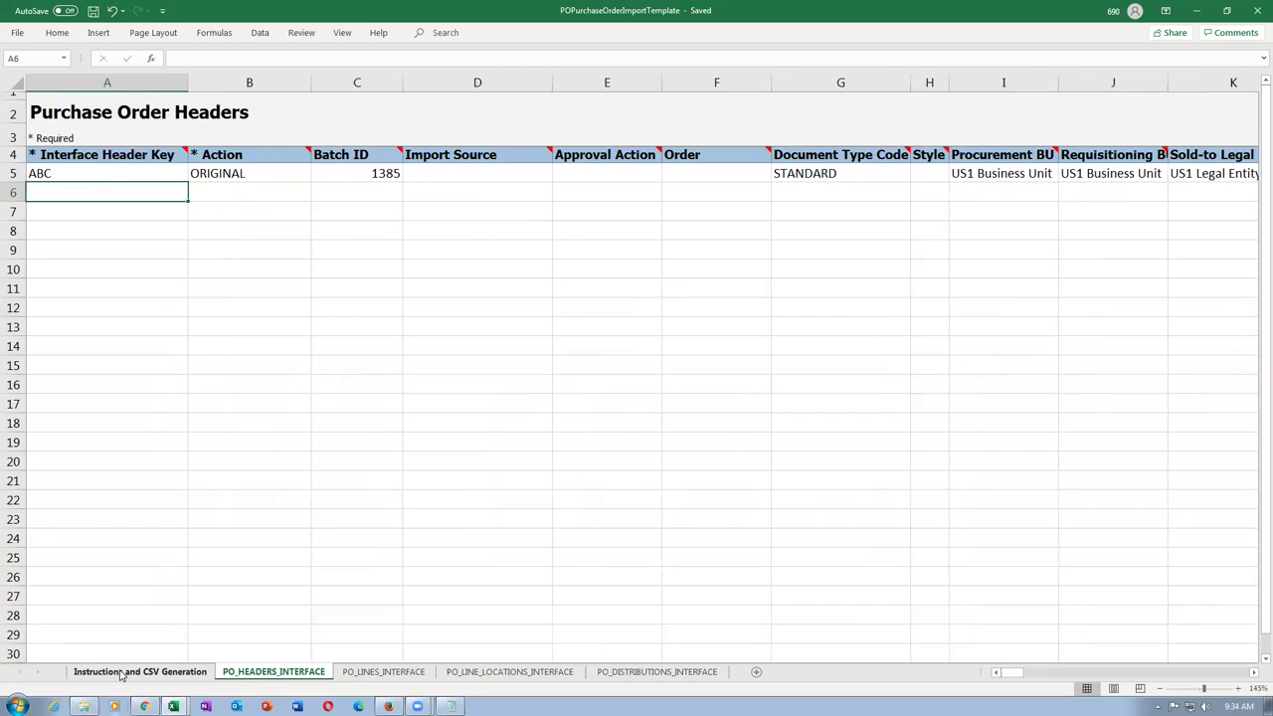
# Generate the import files from the Instructions sheet, saving the ZIP as PoImportOrders_2 in SCM Import.
pyautogui.click(120, 673)
pyautogui.click(105, 231)
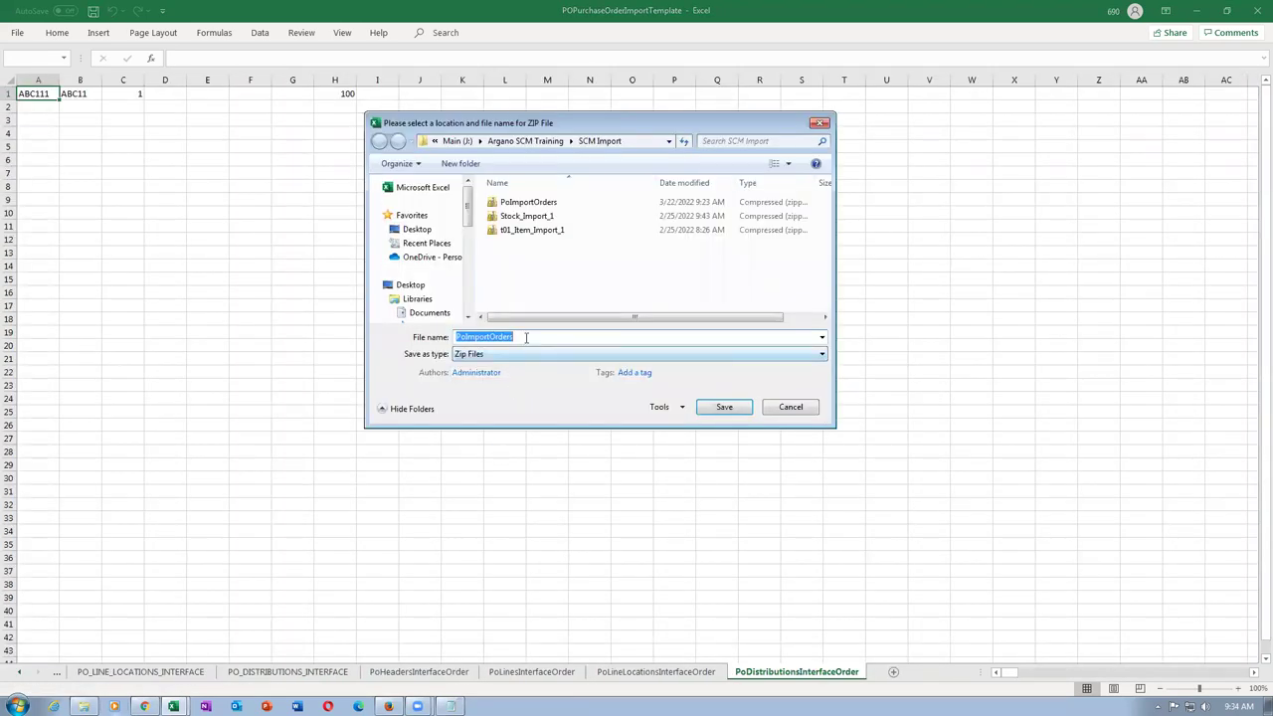
pyautogui.click(527, 338)
pyautogui.write('_2')
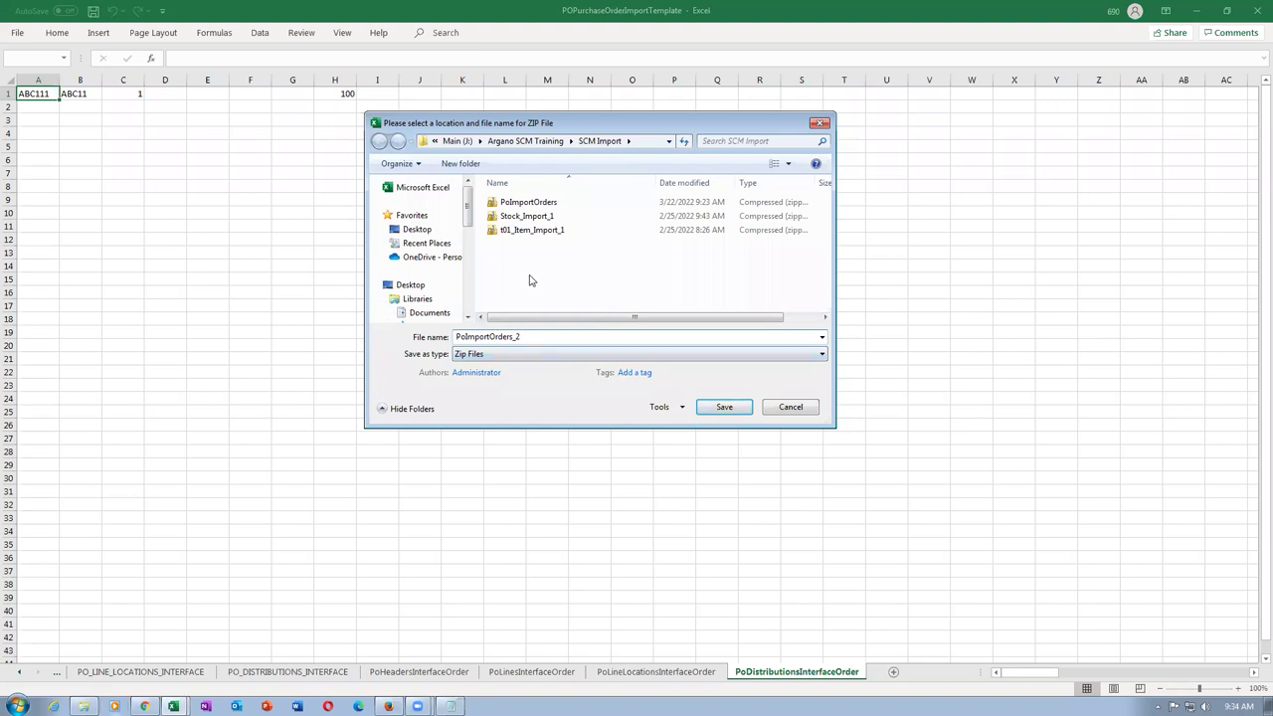
pyautogui.click(727, 416)
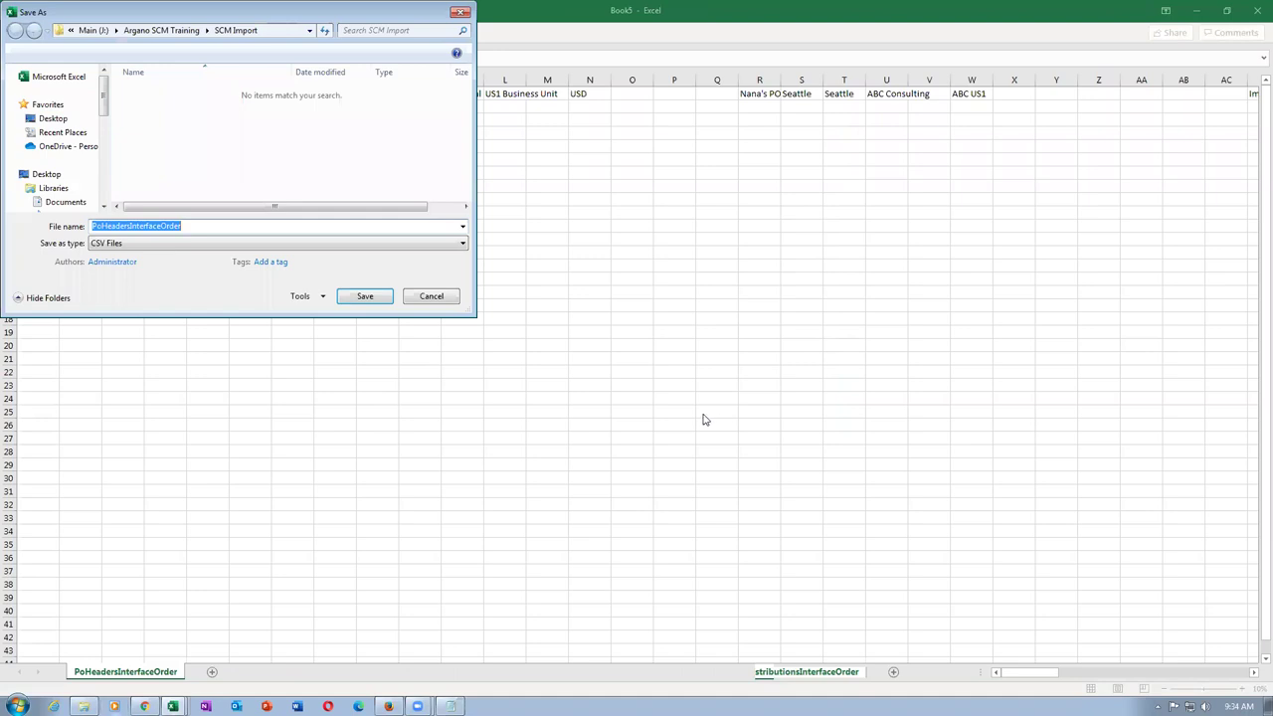
# Save the headers, lines, line locations and distributions interface CSVs, then acknowledge the confirmation.
pyautogui.click(388, 304)
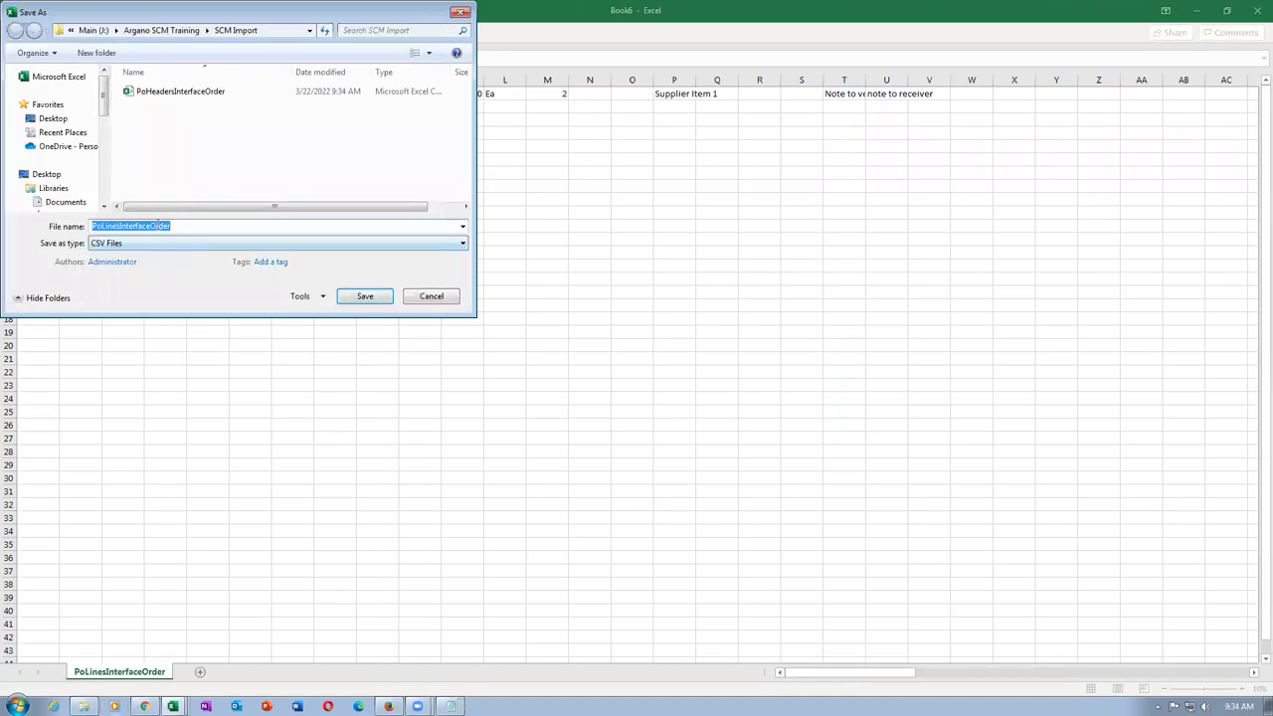
pyautogui.click(378, 296)
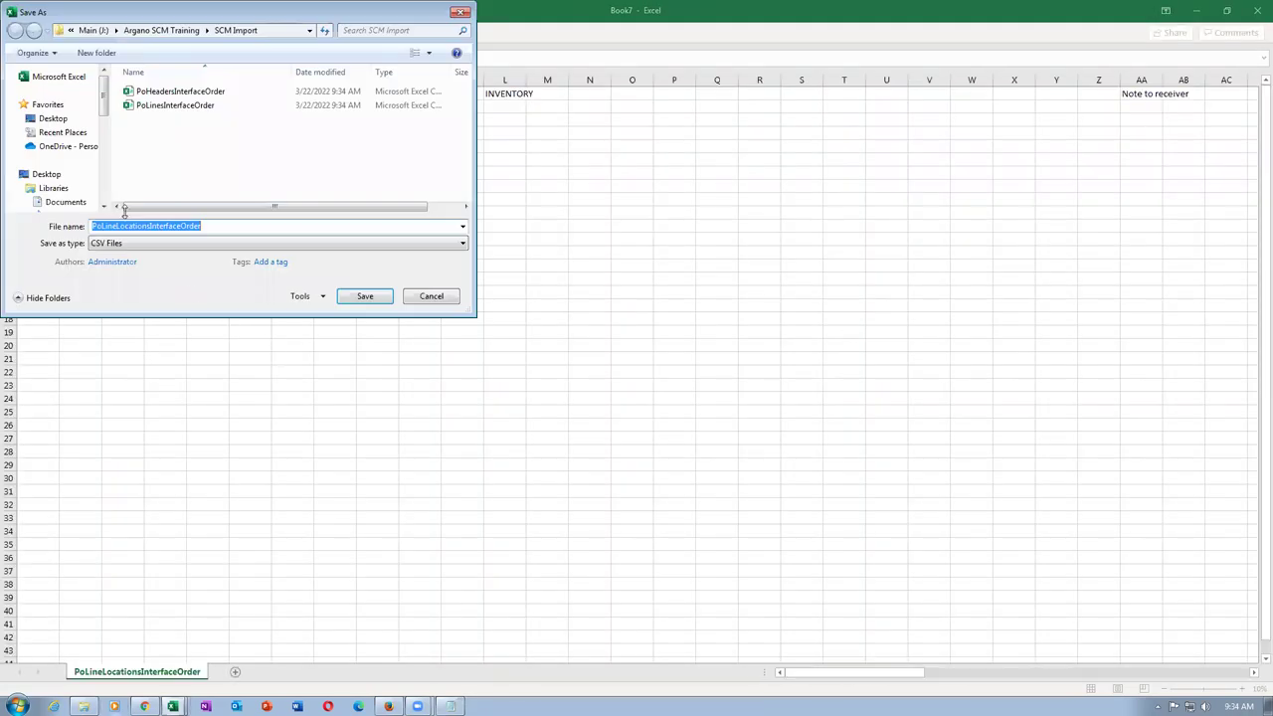
pyautogui.click(369, 296)
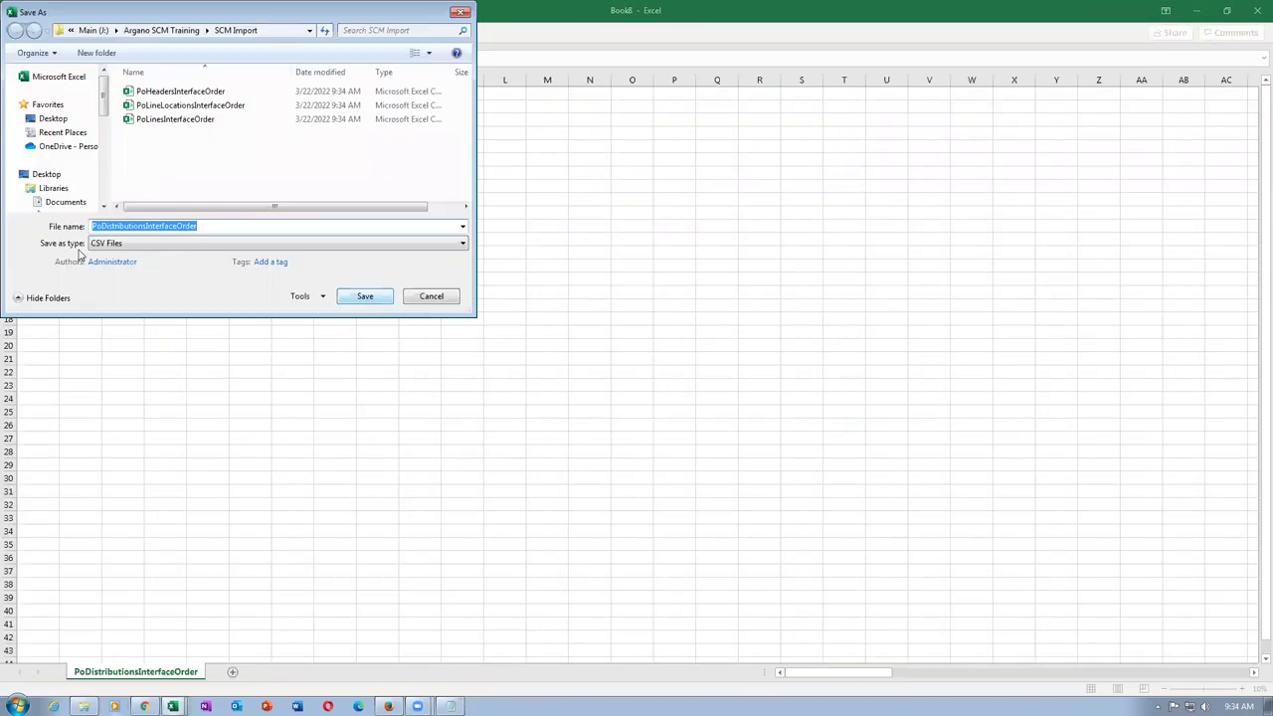
pyautogui.click(364, 296)
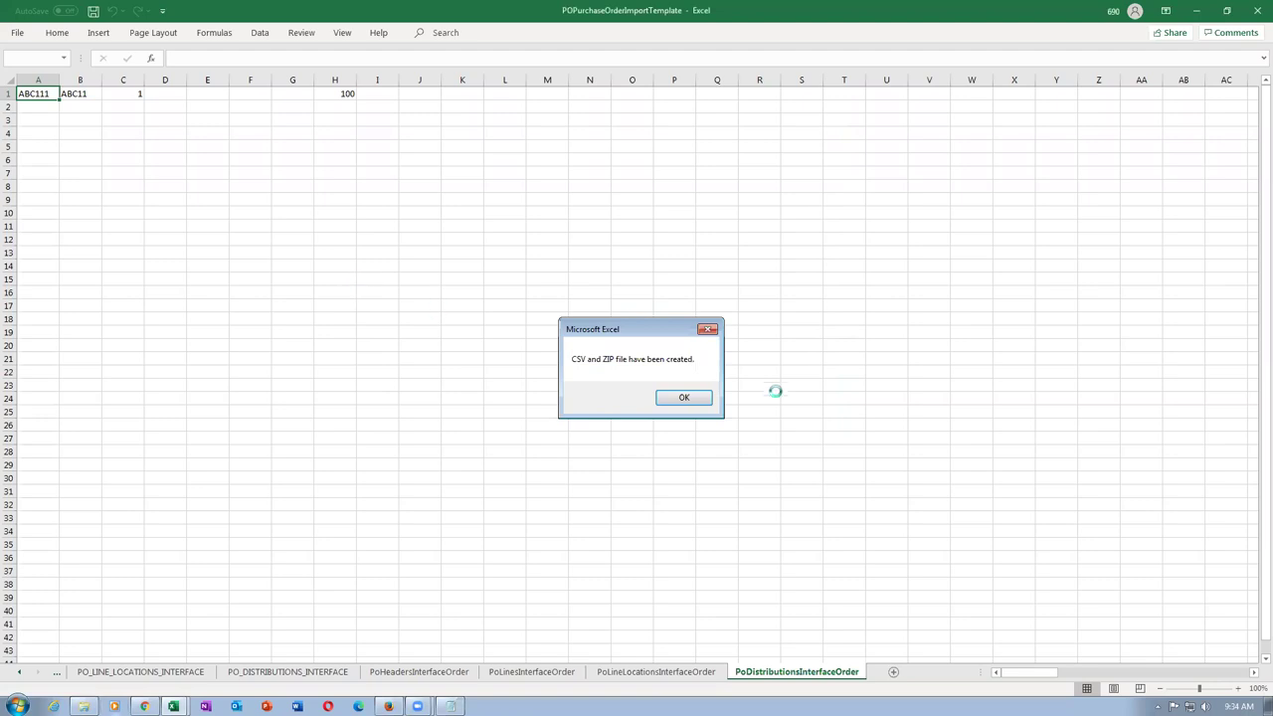
pyautogui.click(686, 396)
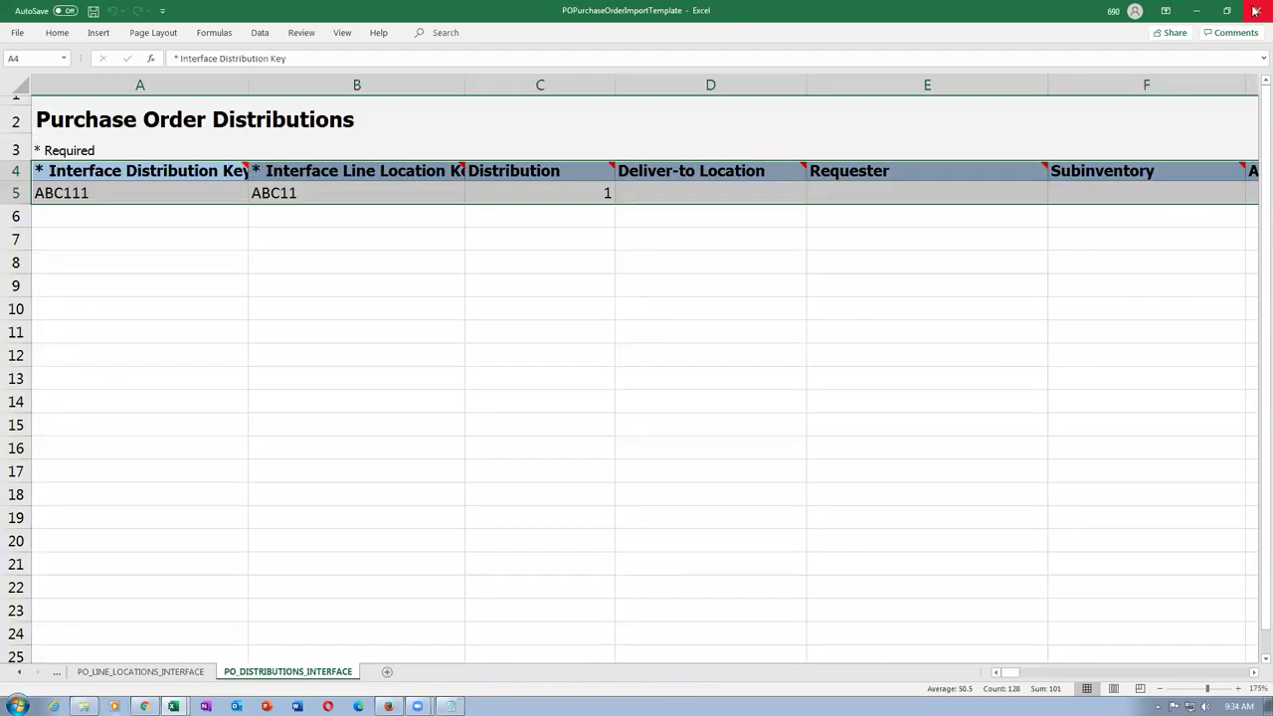
# Close the import template without saving and return to the Oracle browser window.
pyautogui.click(1255, 10)
pyautogui.click(630, 370)
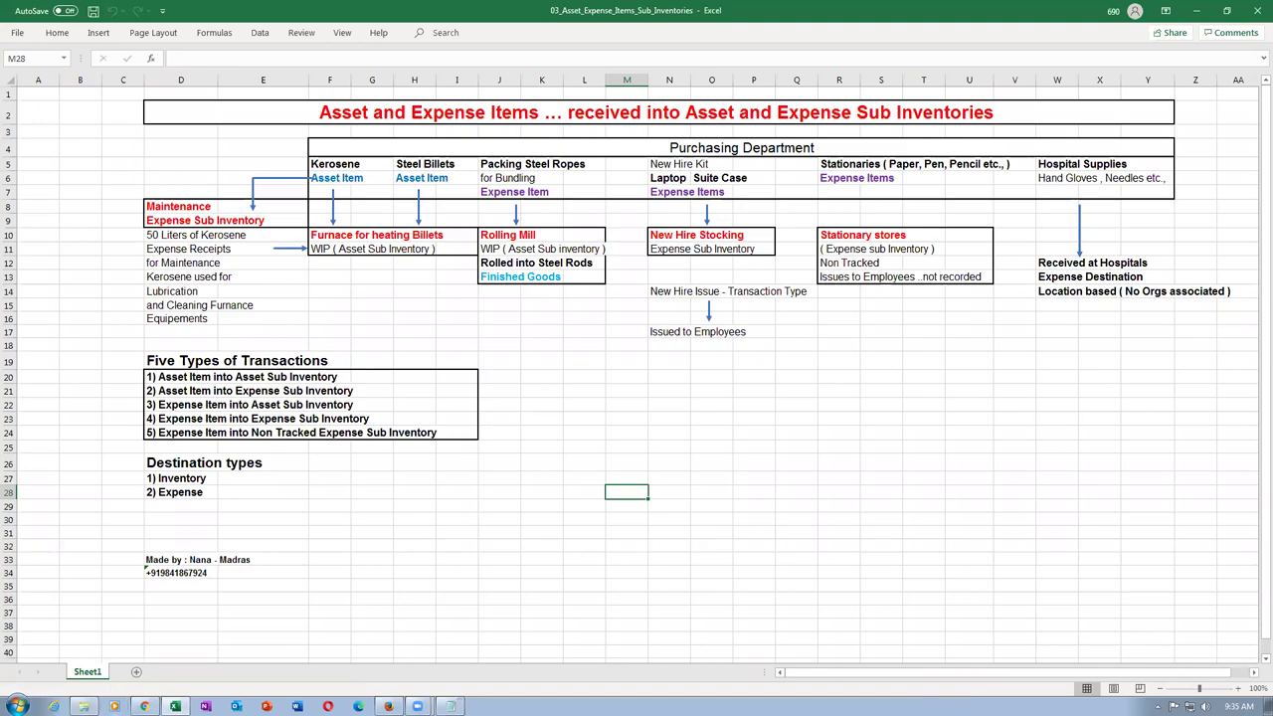
pyautogui.click(144, 706)
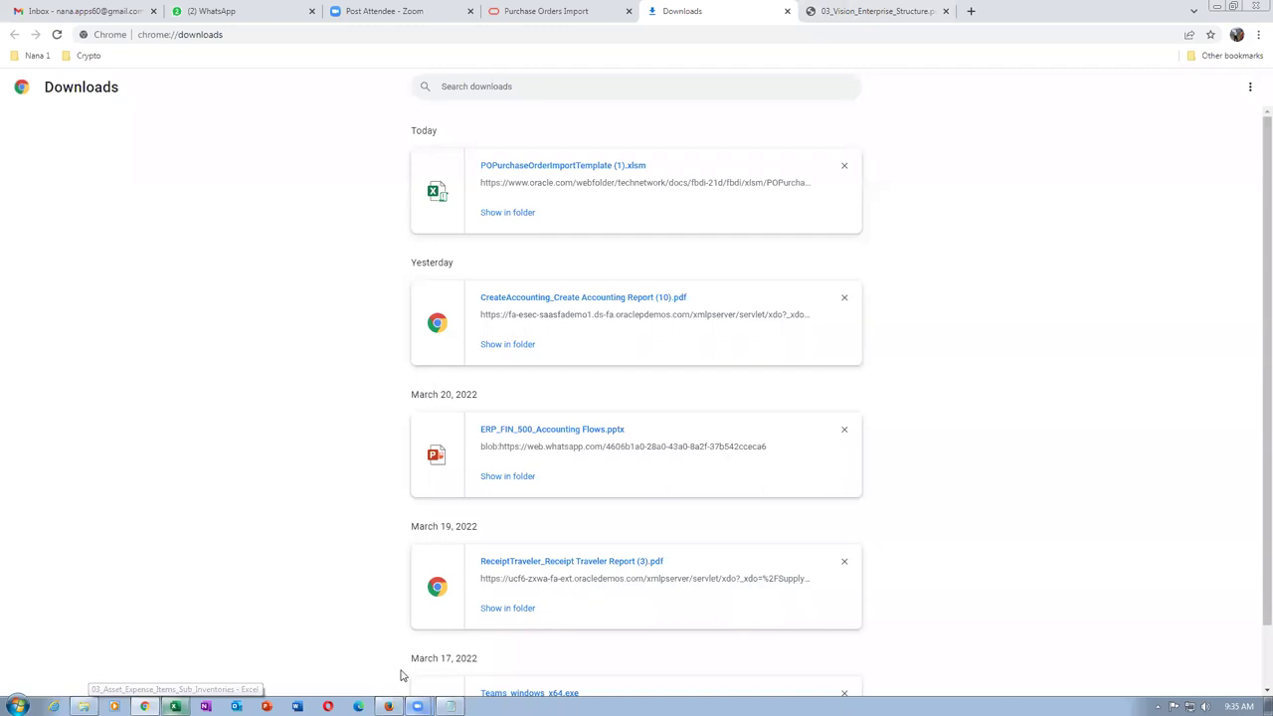
pyautogui.hotkey('alt', 'Tab')
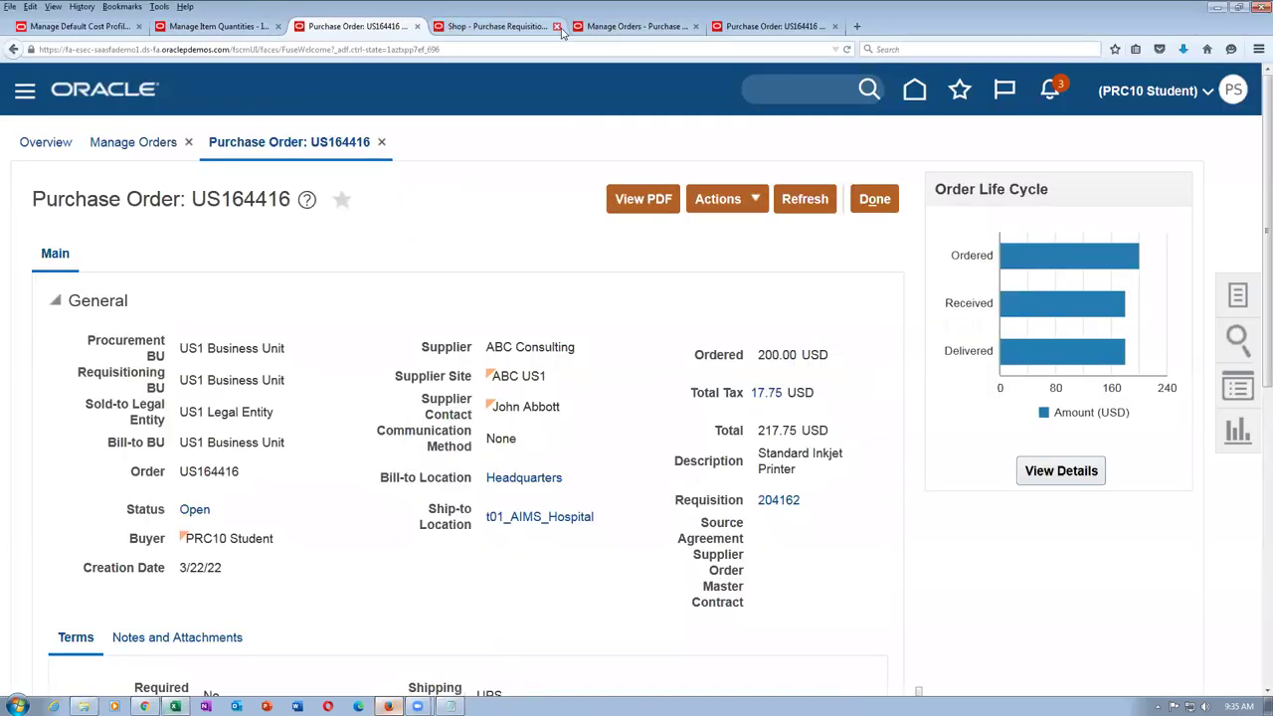
# Cycle through the Shop, Manage Orders and purchase order tabs, ending at the top of US164416.
pyautogui.click(485, 31)
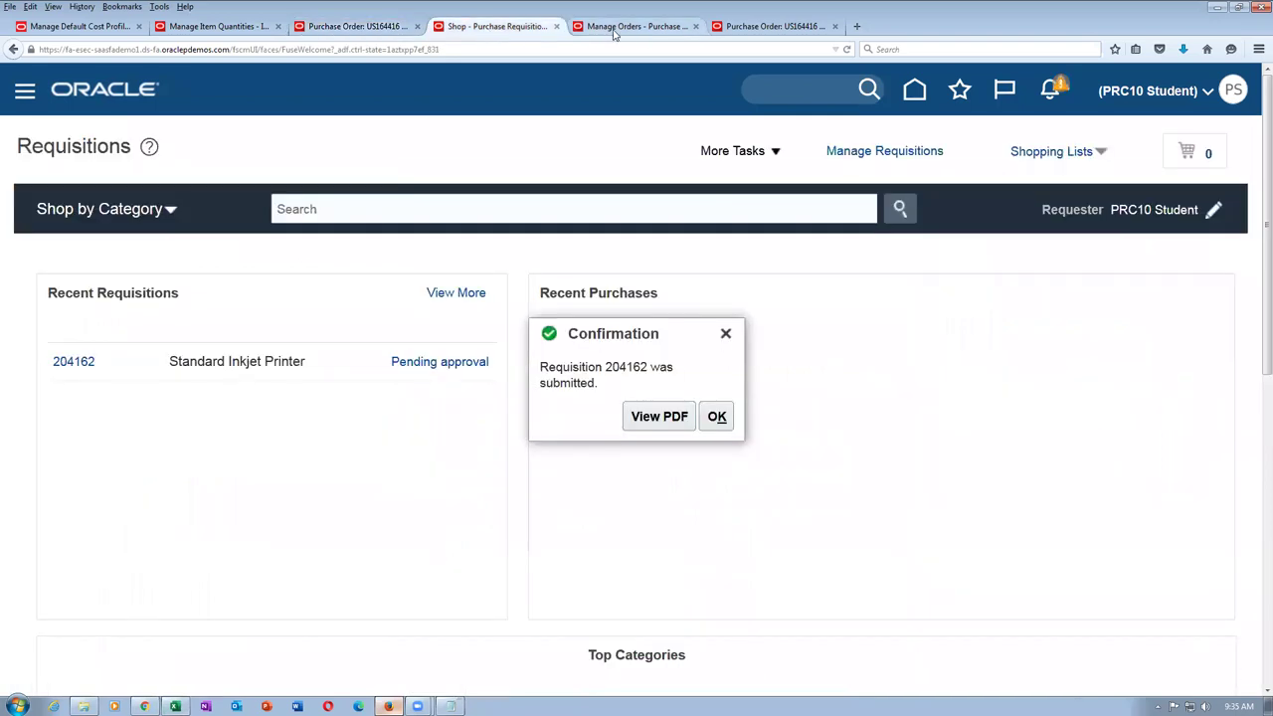
pyautogui.click(617, 29)
pyautogui.click(762, 30)
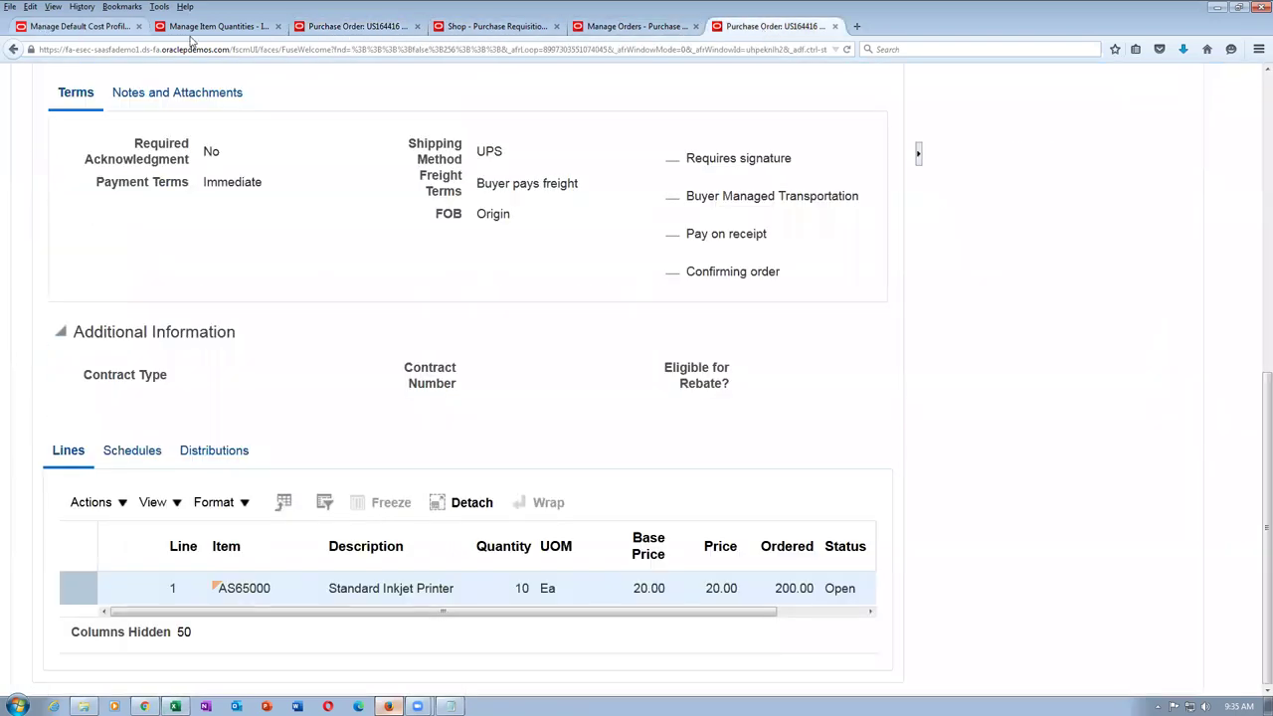
pyautogui.click(324, 28)
pyautogui.click(497, 27)
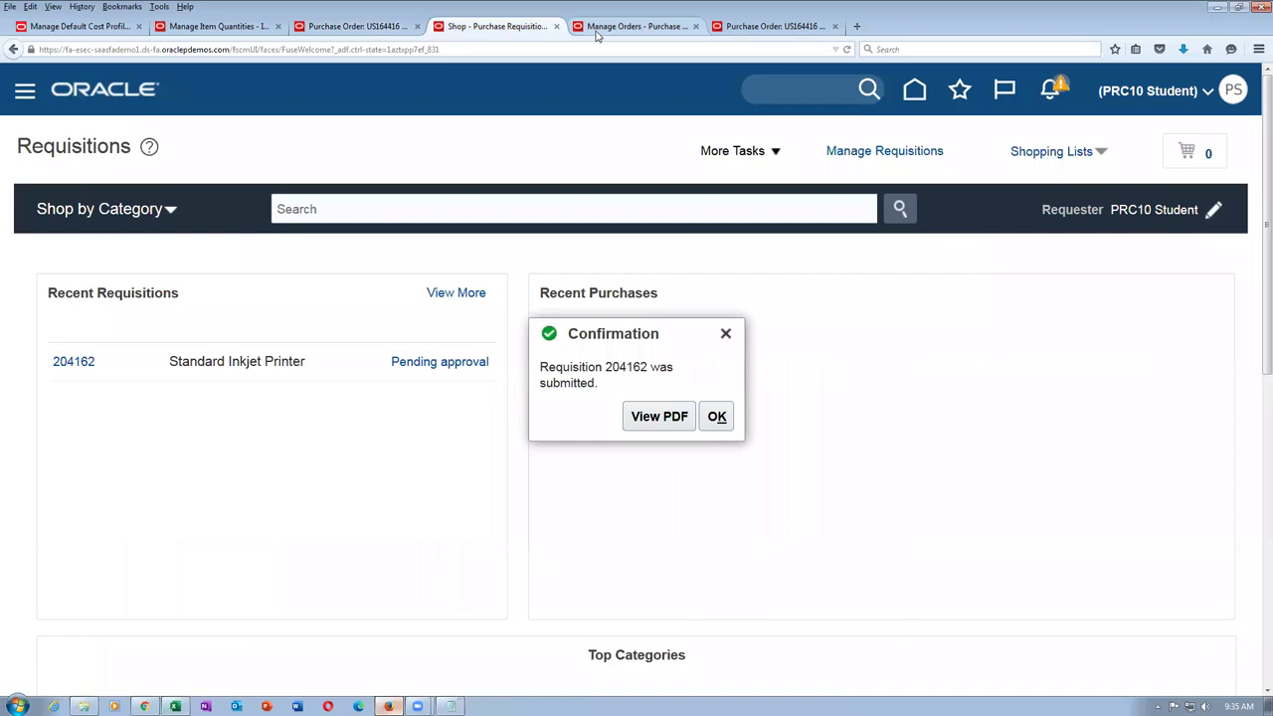
pyautogui.click(596, 33)
pyautogui.click(772, 32)
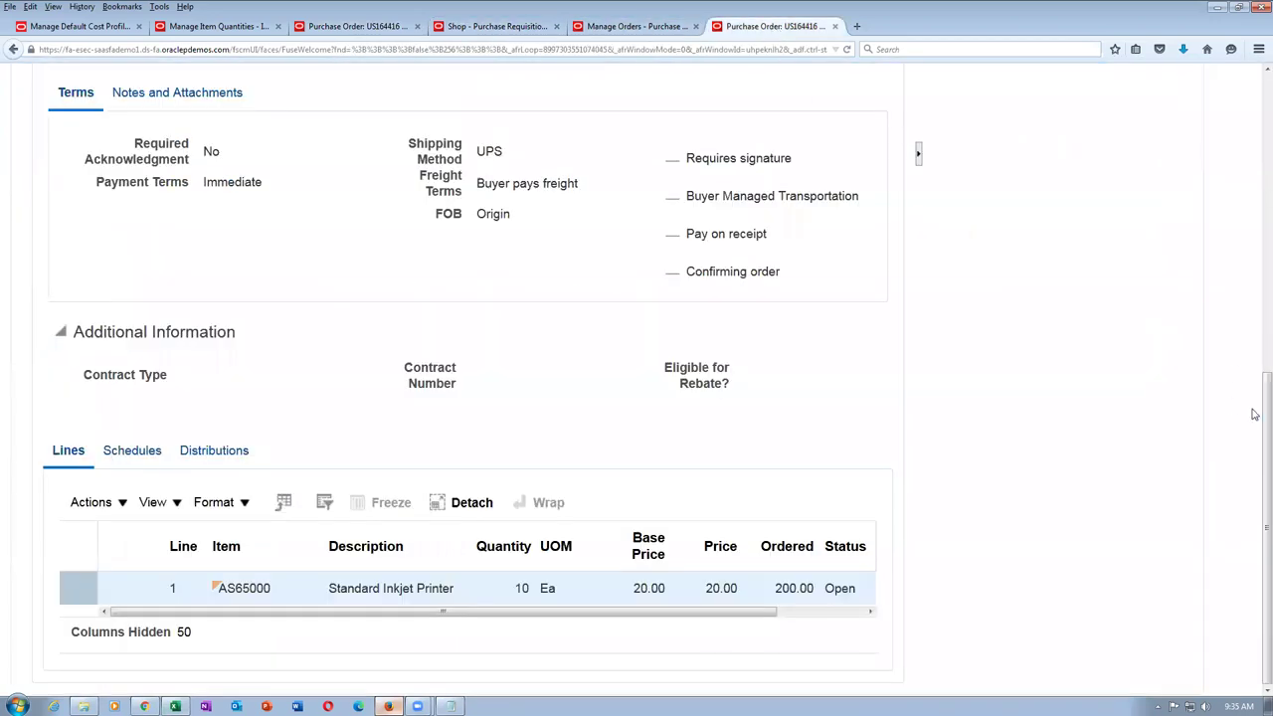
pyautogui.scroll(10, 1253, 407)
pyautogui.scroll(1, 1253, 147)
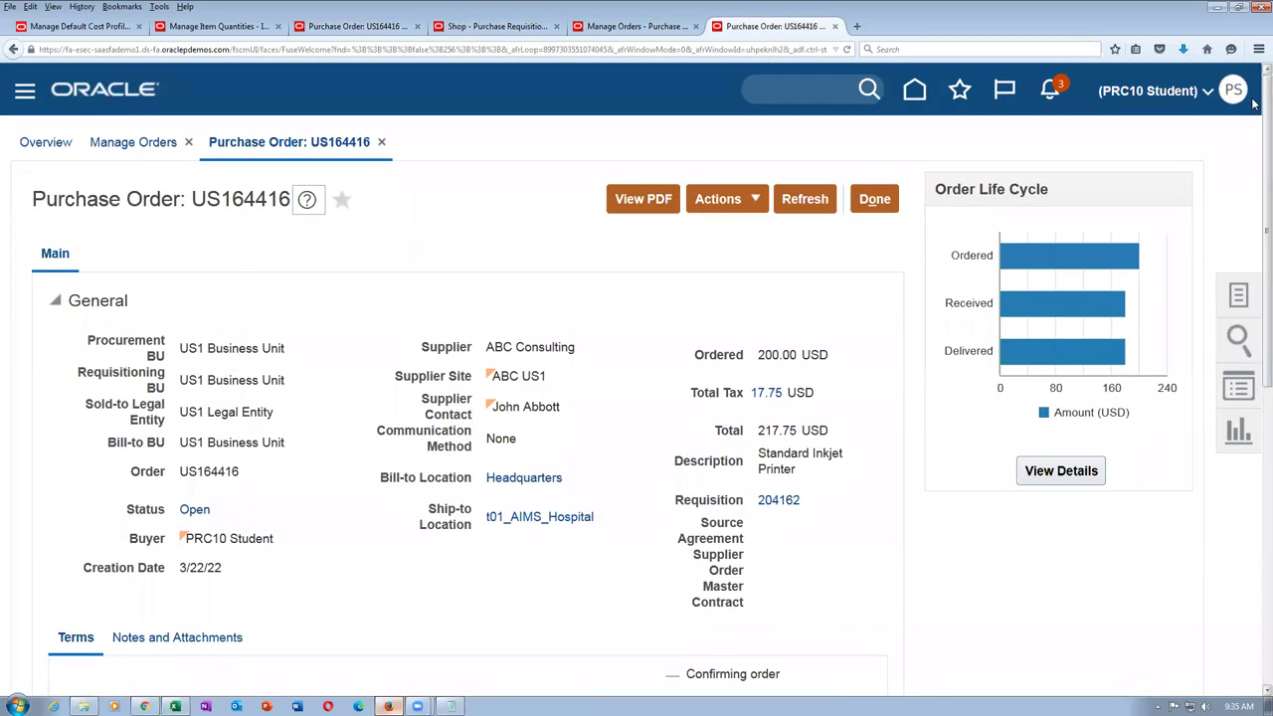
# From the Home springboard, go to Scheduled Processes and start scheduling a new process.
pyautogui.click(913, 100)
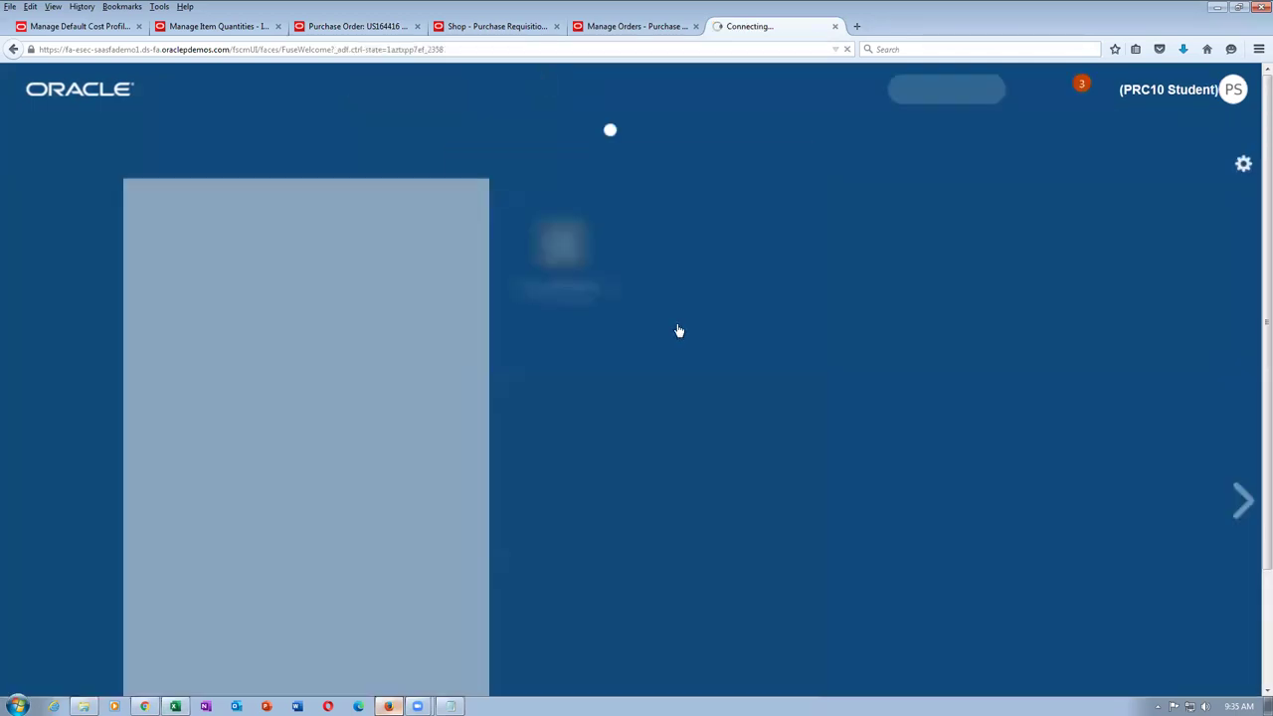
pyautogui.scroll(-3, 1082, 544)
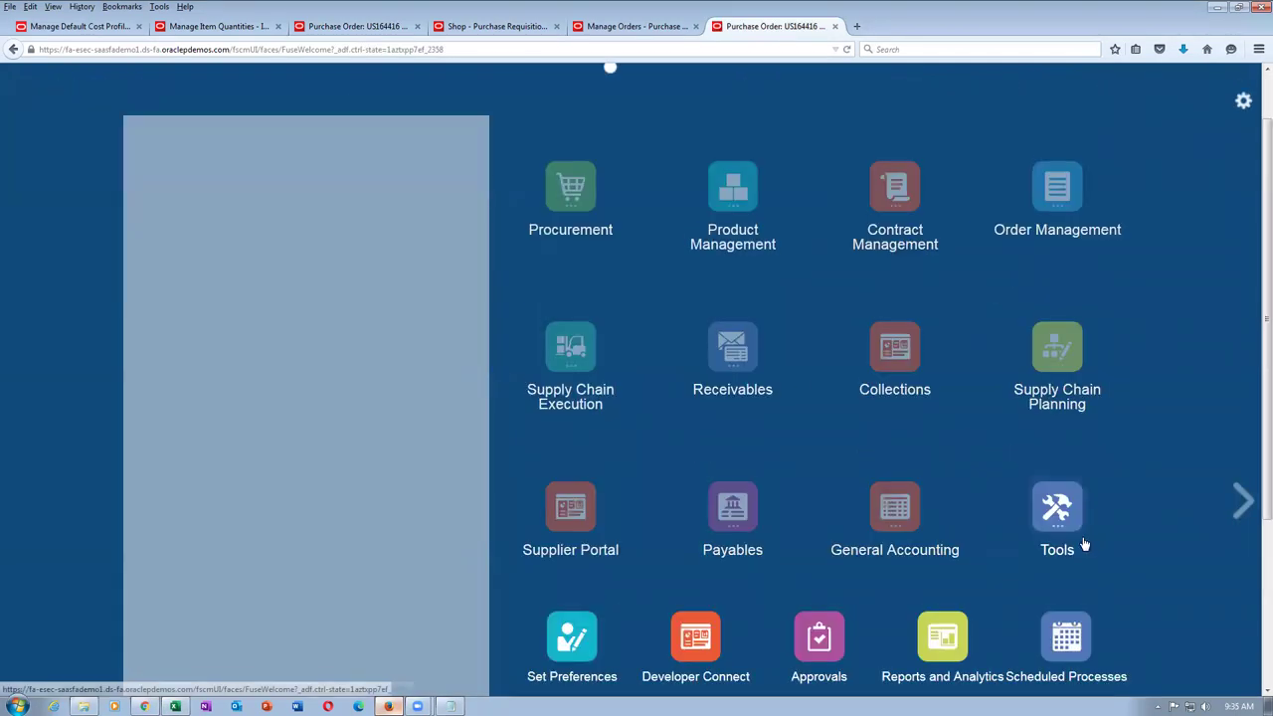
pyautogui.click(1066, 408)
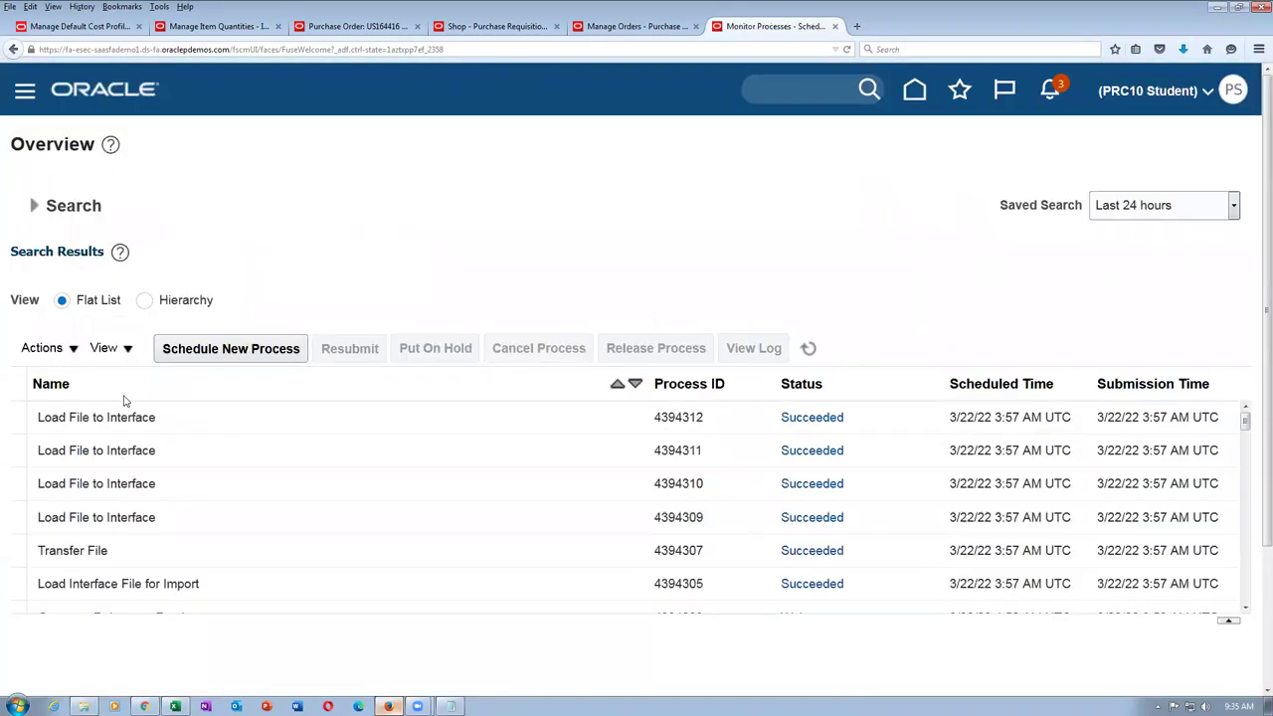
pyautogui.click(211, 360)
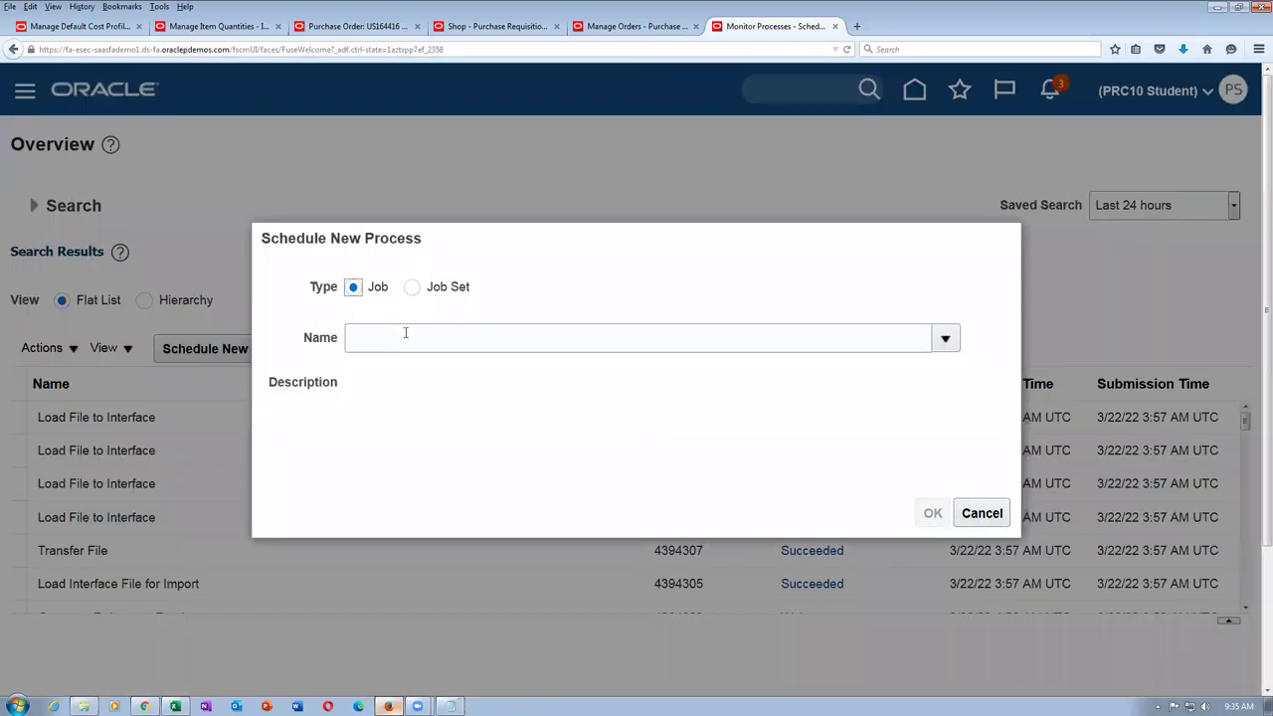
# Select the Load Interface File for Import job and show the Import Process choices.
pyautogui.click(405, 332)
pyautogui.write('load int')
pyautogui.click(931, 514)
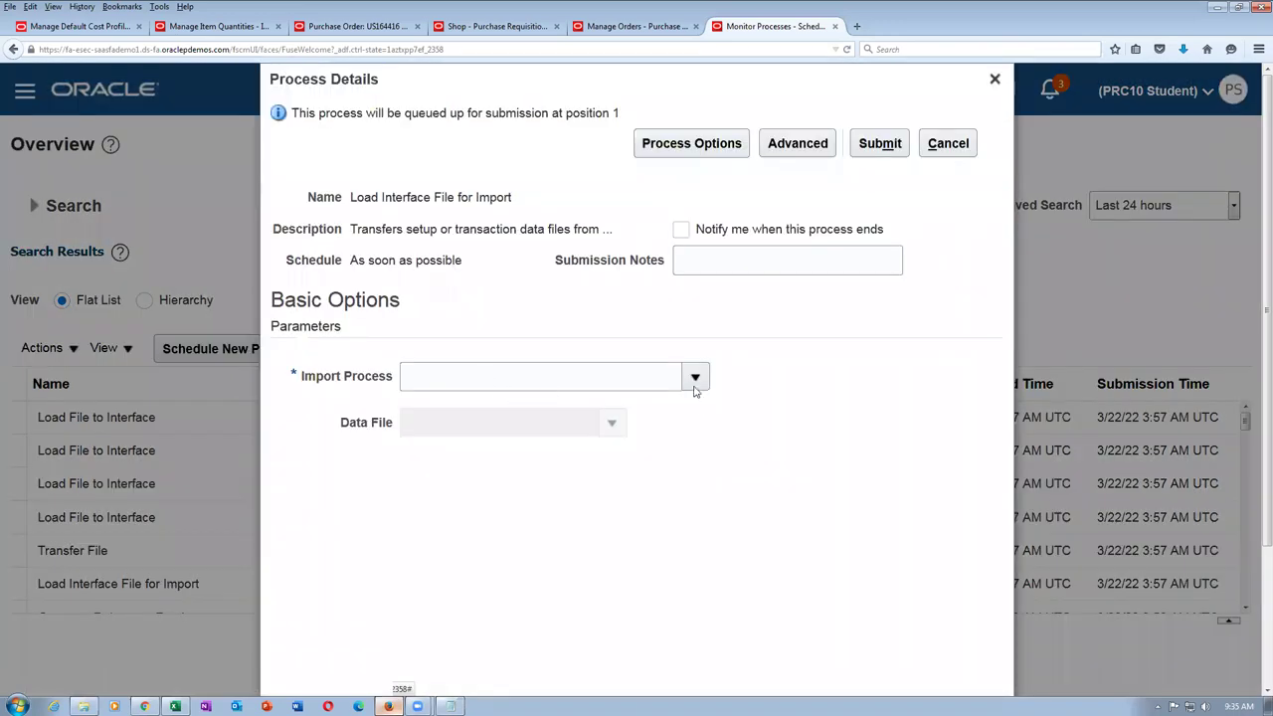
pyautogui.click(696, 379)
pyautogui.scroll(-3, 722, 495)
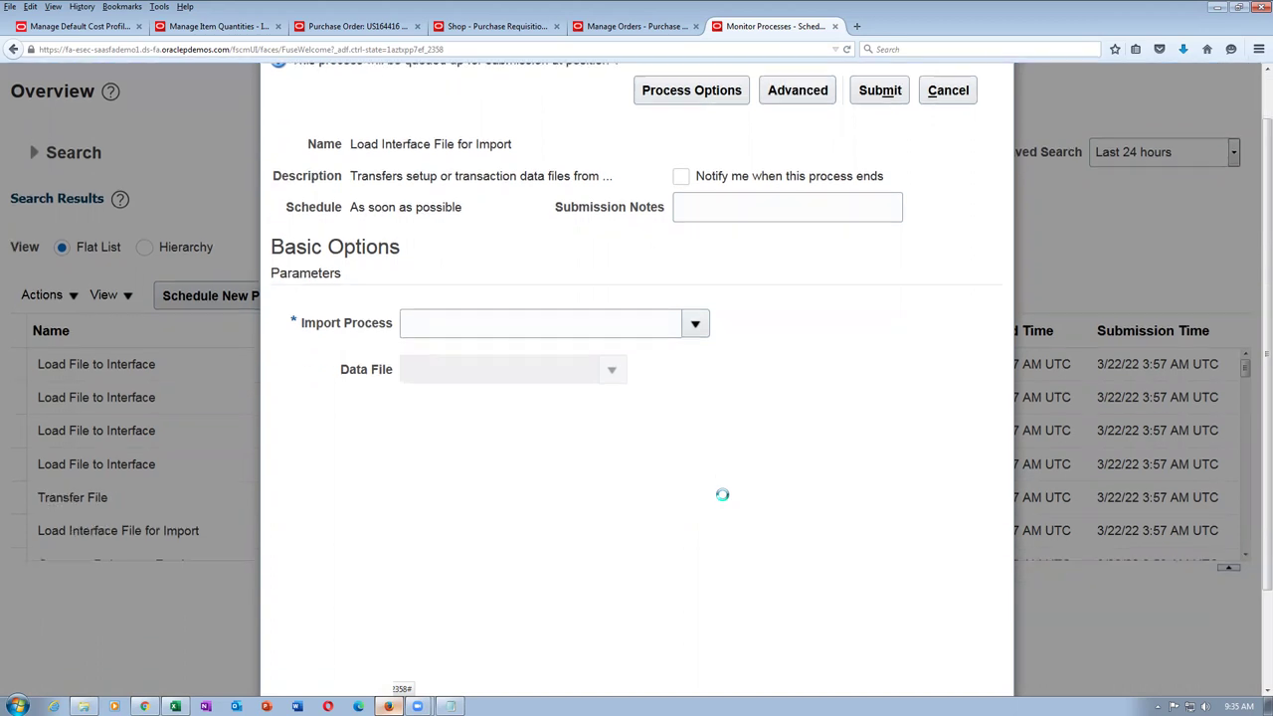
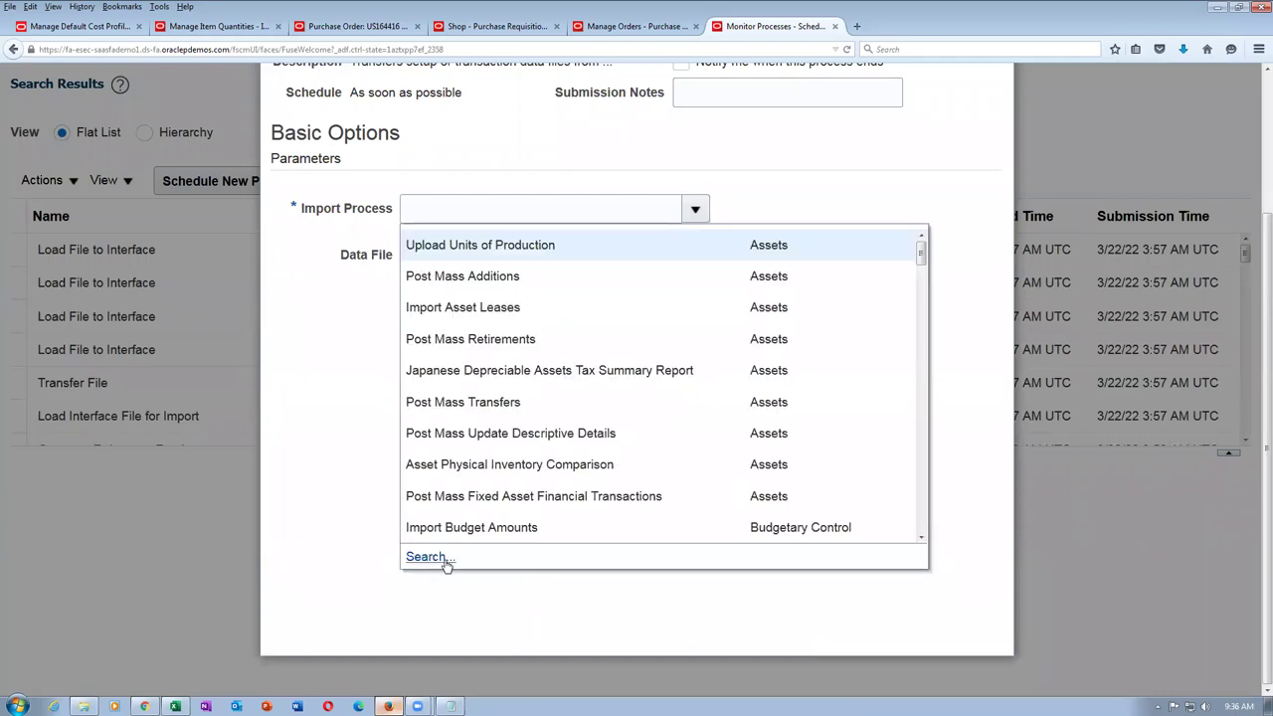
# Search for and select Import Orders as the Import Process.
pyautogui.click(439, 559)
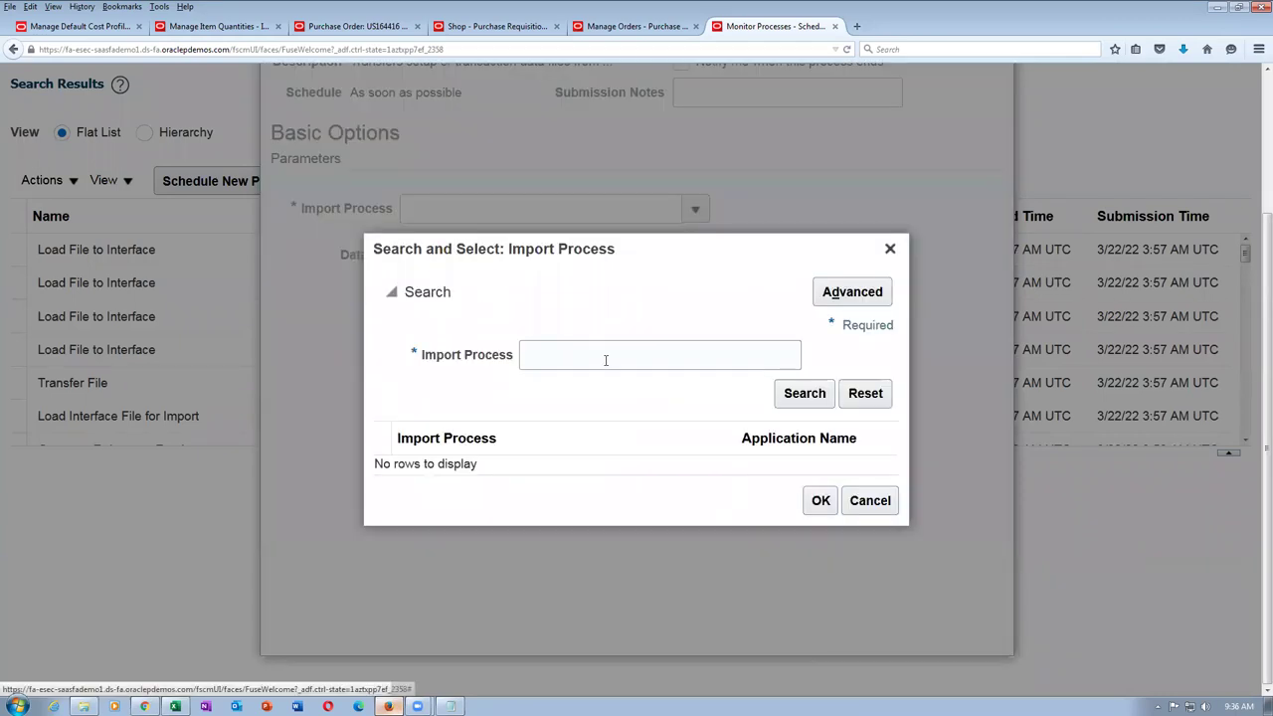
pyautogui.write('Import Order')
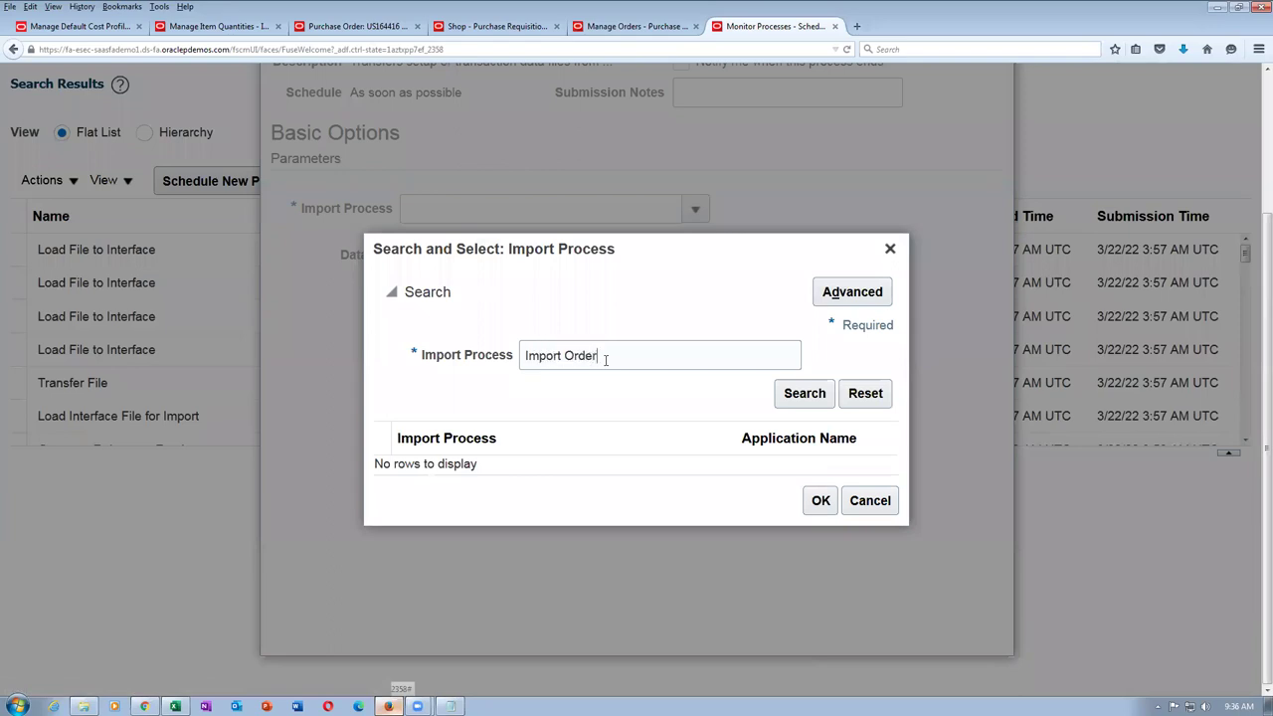
pyautogui.click(784, 398)
pyautogui.click(677, 459)
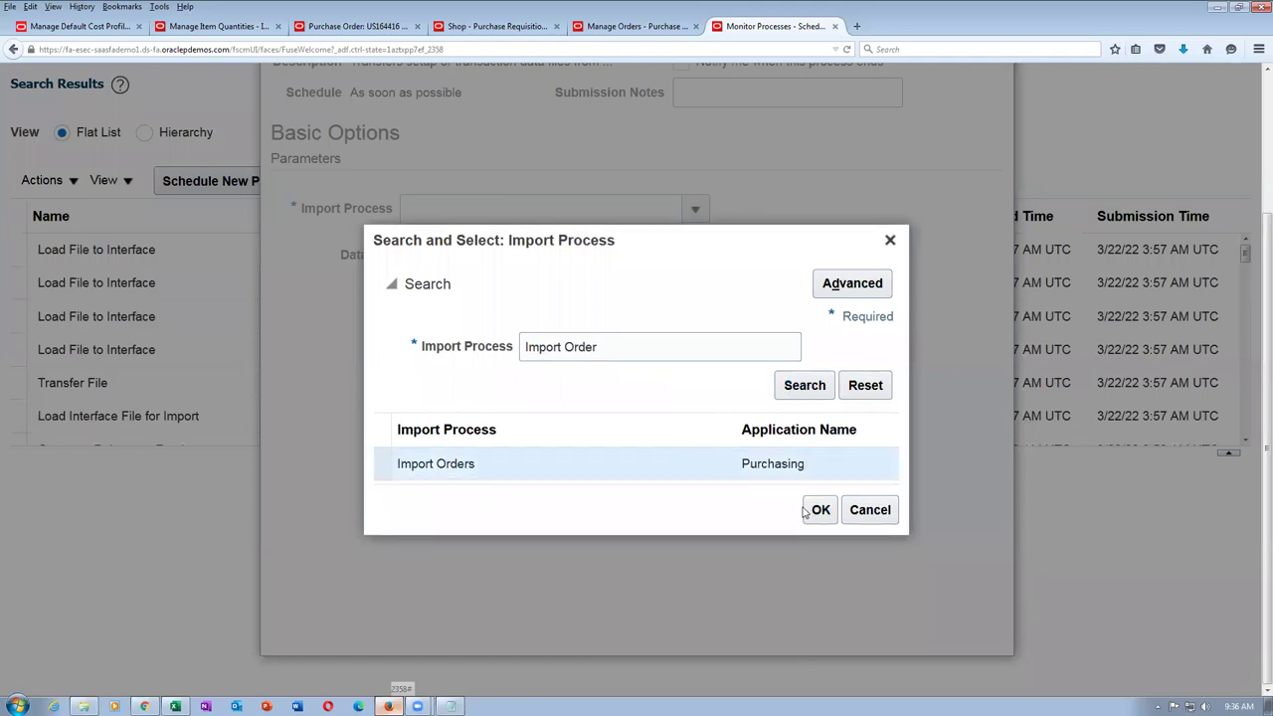
pyautogui.click(818, 510)
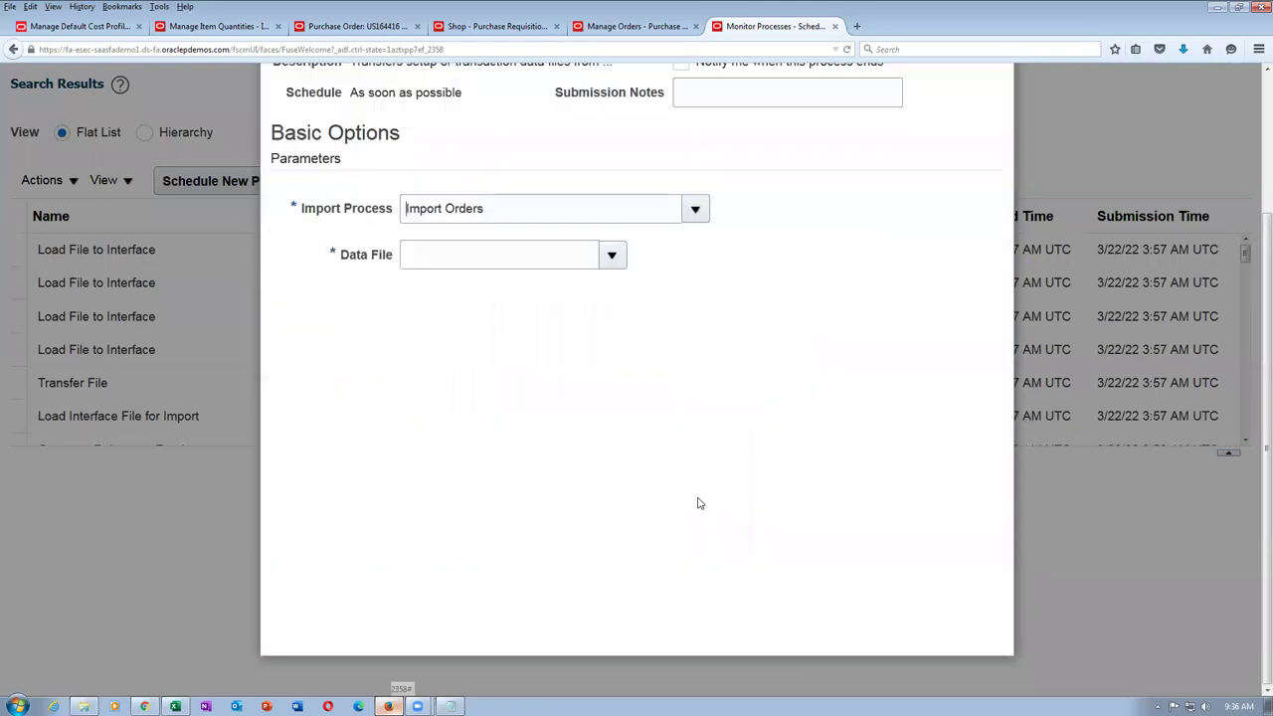
# Upload PoImportOrders_2.zip as a new data file for the job.
pyautogui.click(614, 259)
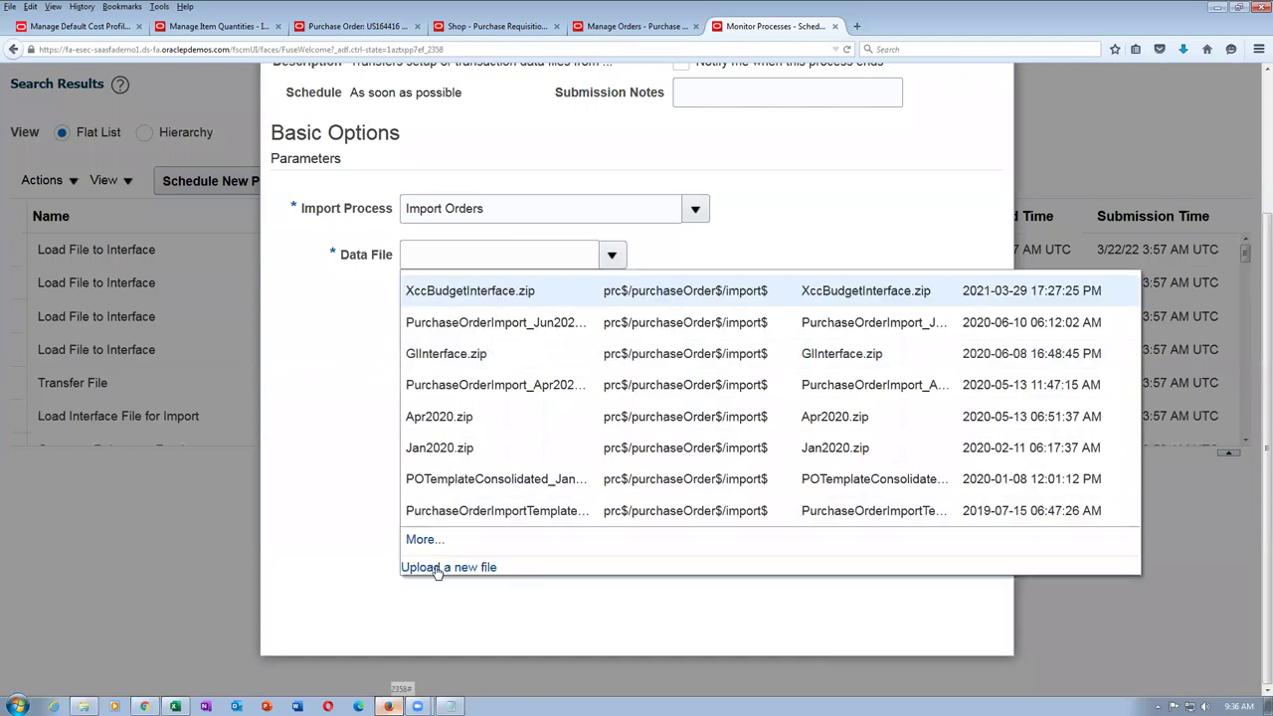
pyautogui.click(439, 569)
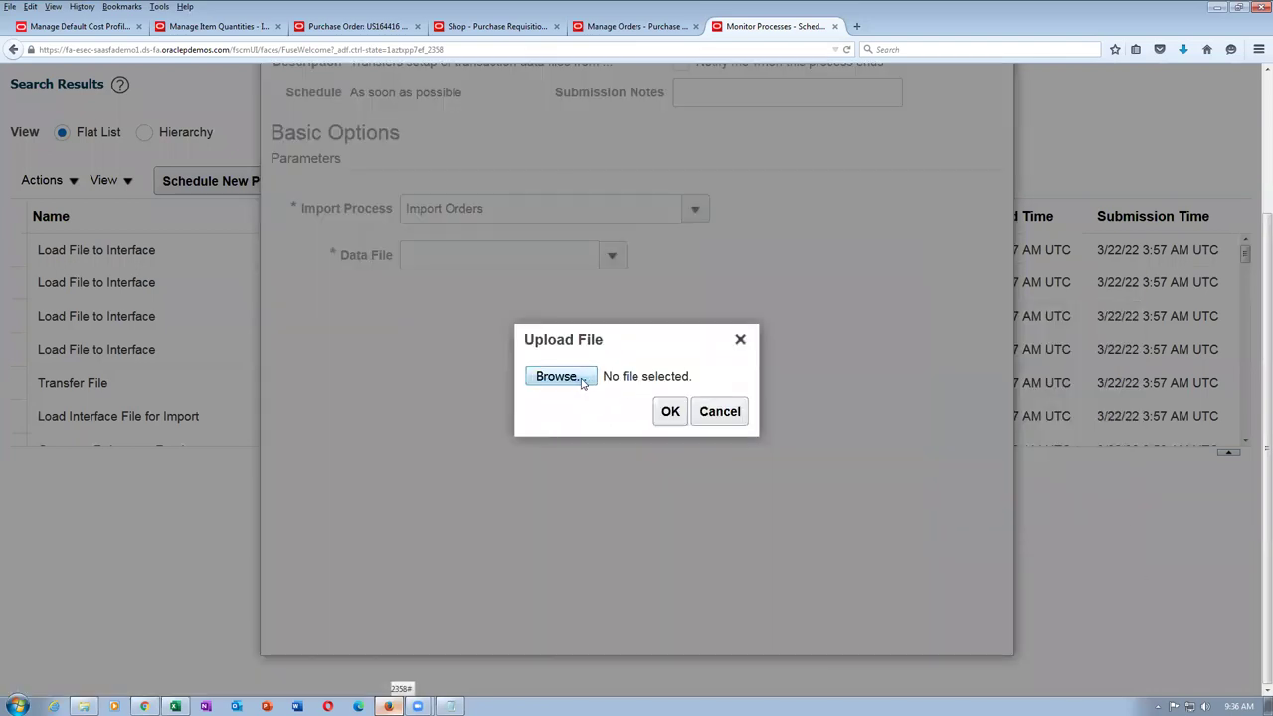
pyautogui.click(581, 378)
pyautogui.click(179, 147)
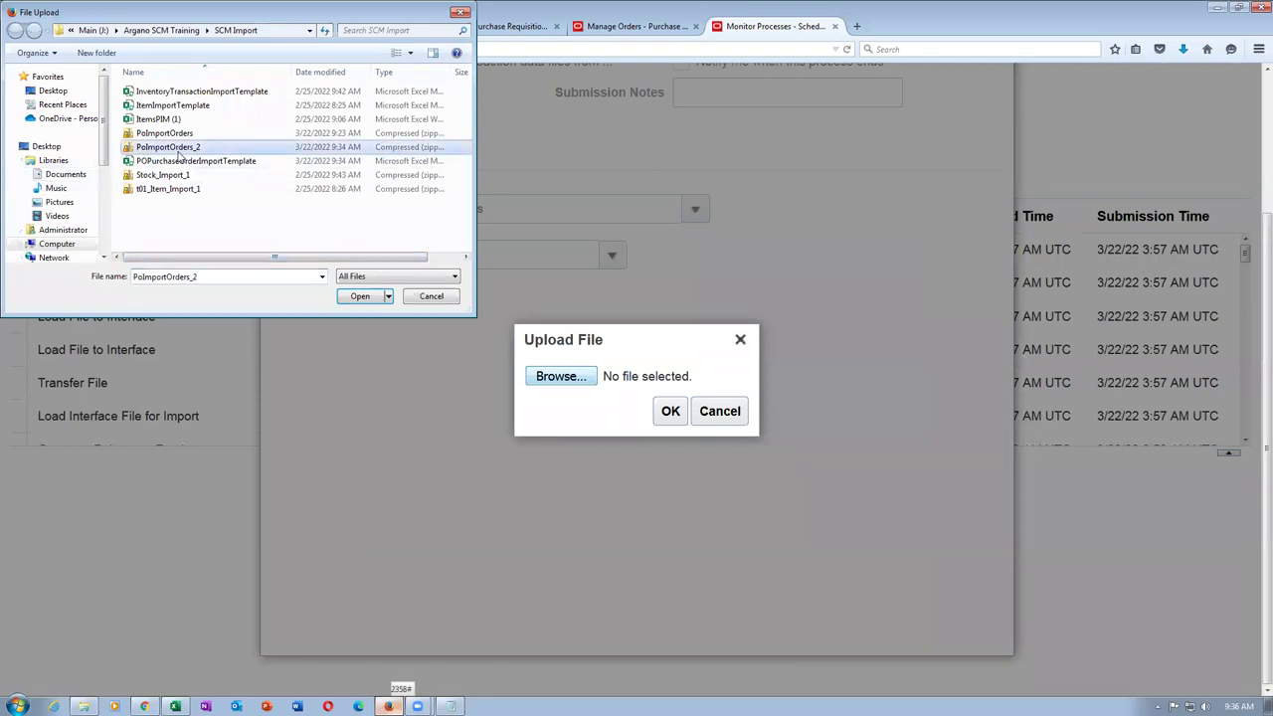
pyautogui.click(364, 296)
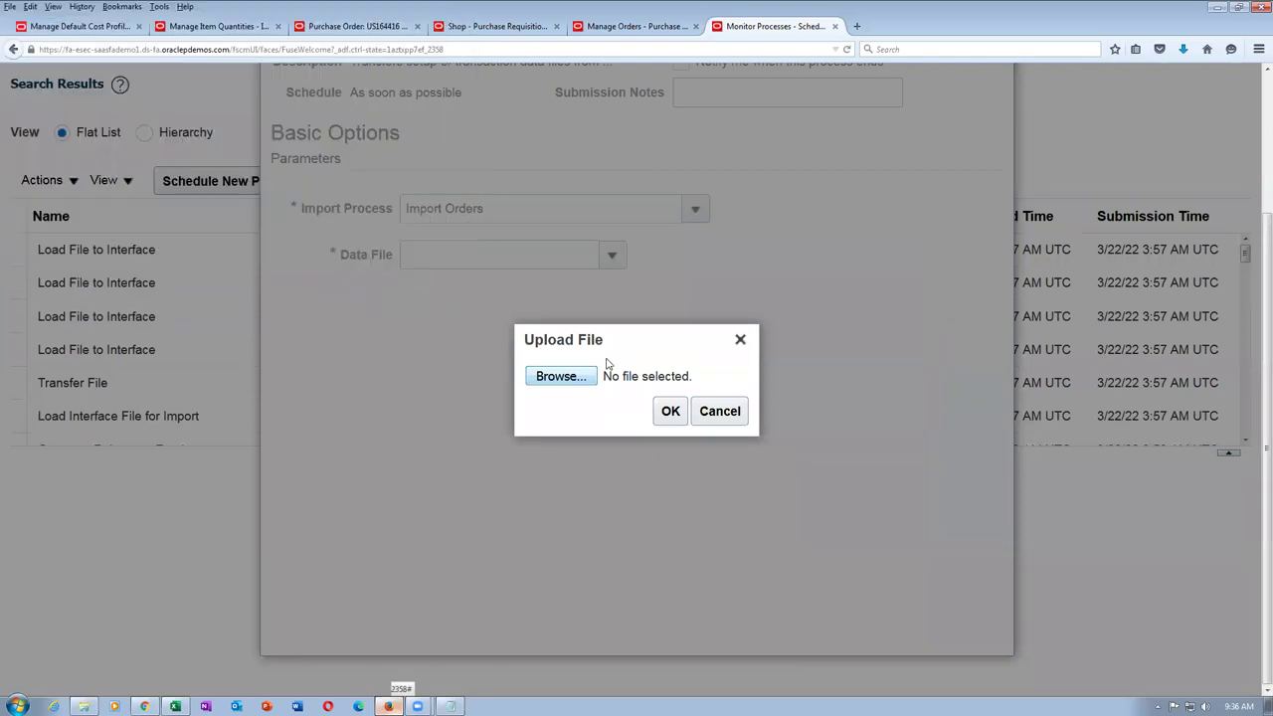
pyautogui.click(671, 411)
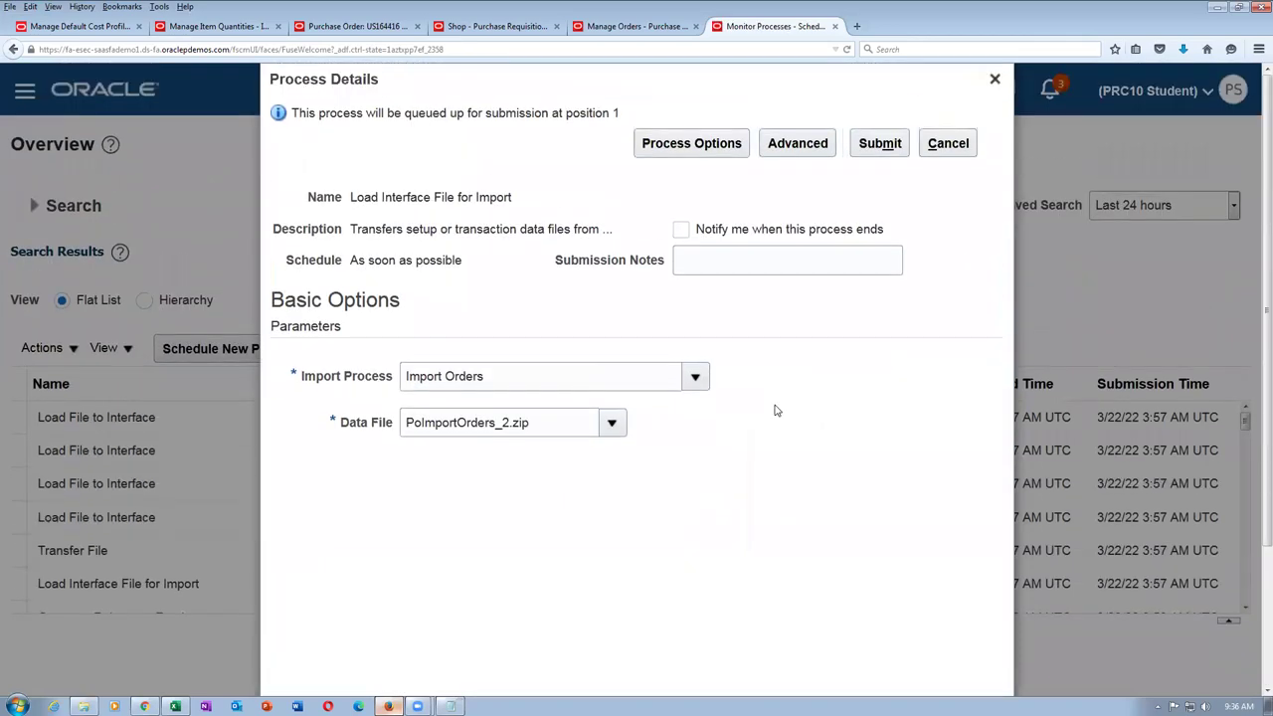
# Submit the file load, refresh until process 4394323 and follow-on jobs succeed, then go to Requisitions.
pyautogui.click(881, 144)
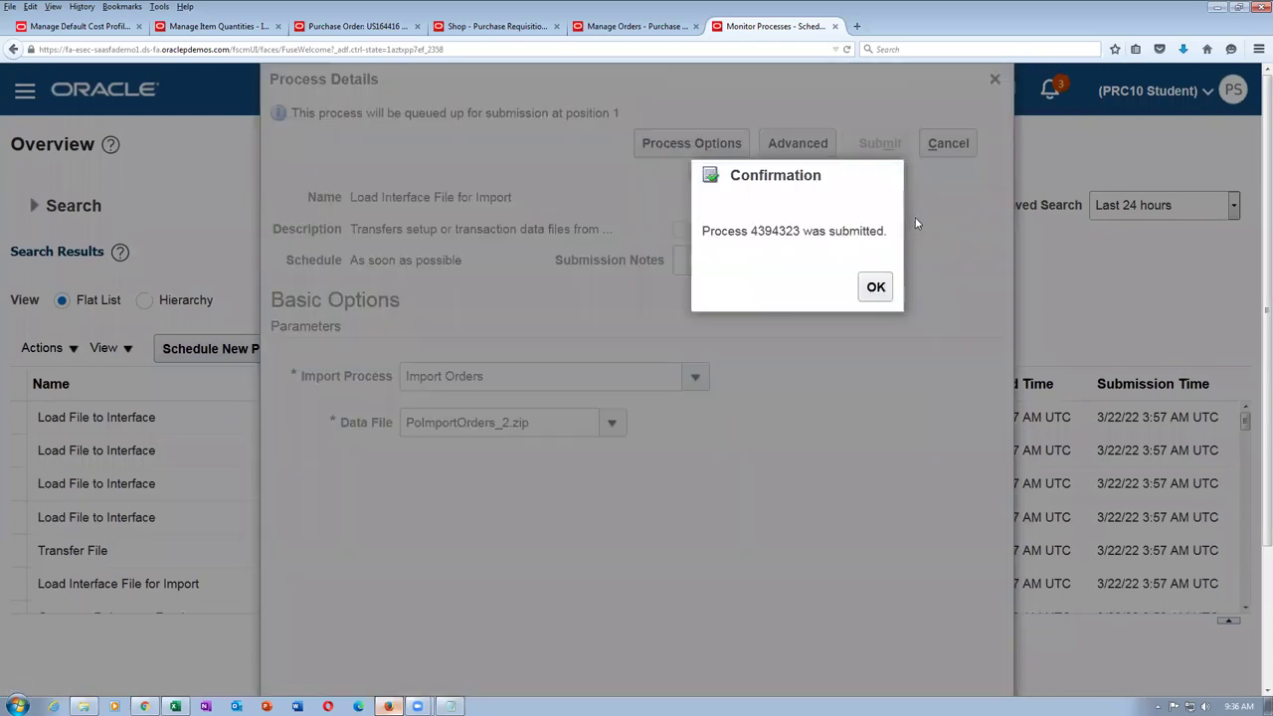
pyautogui.click(873, 291)
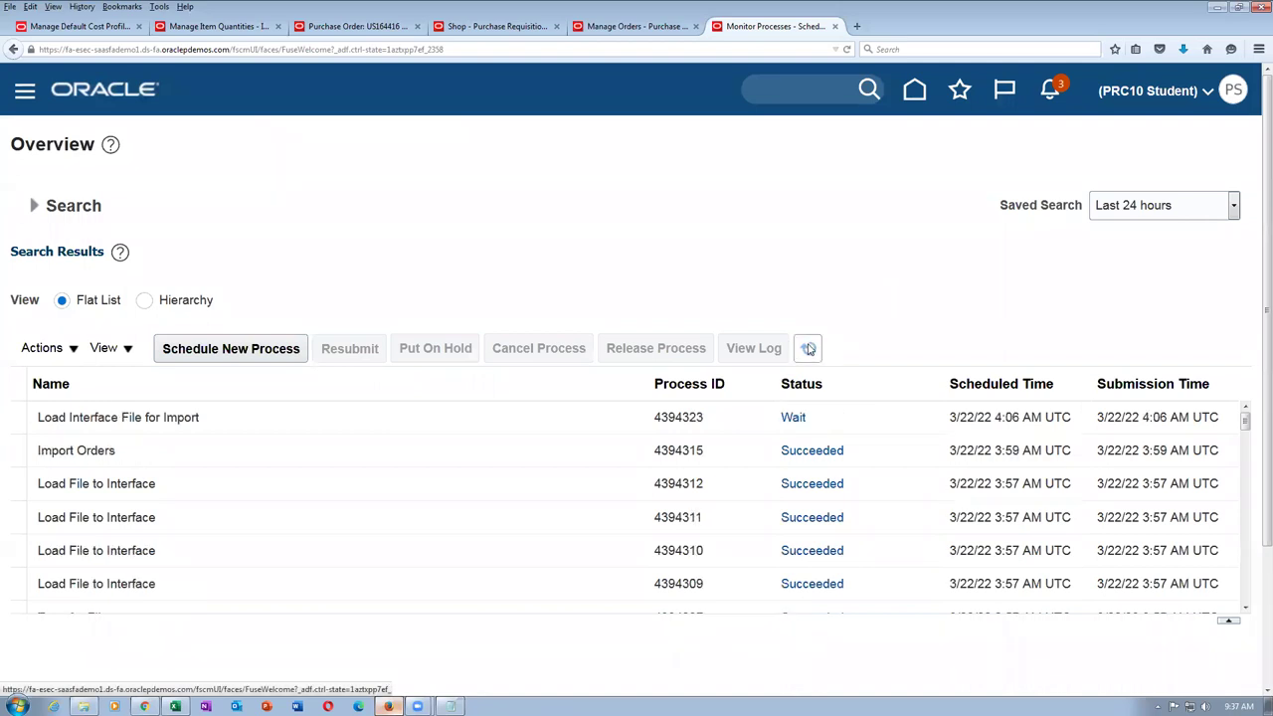
pyautogui.click(809, 348)
pyautogui.click(809, 348)
pyautogui.click(811, 350)
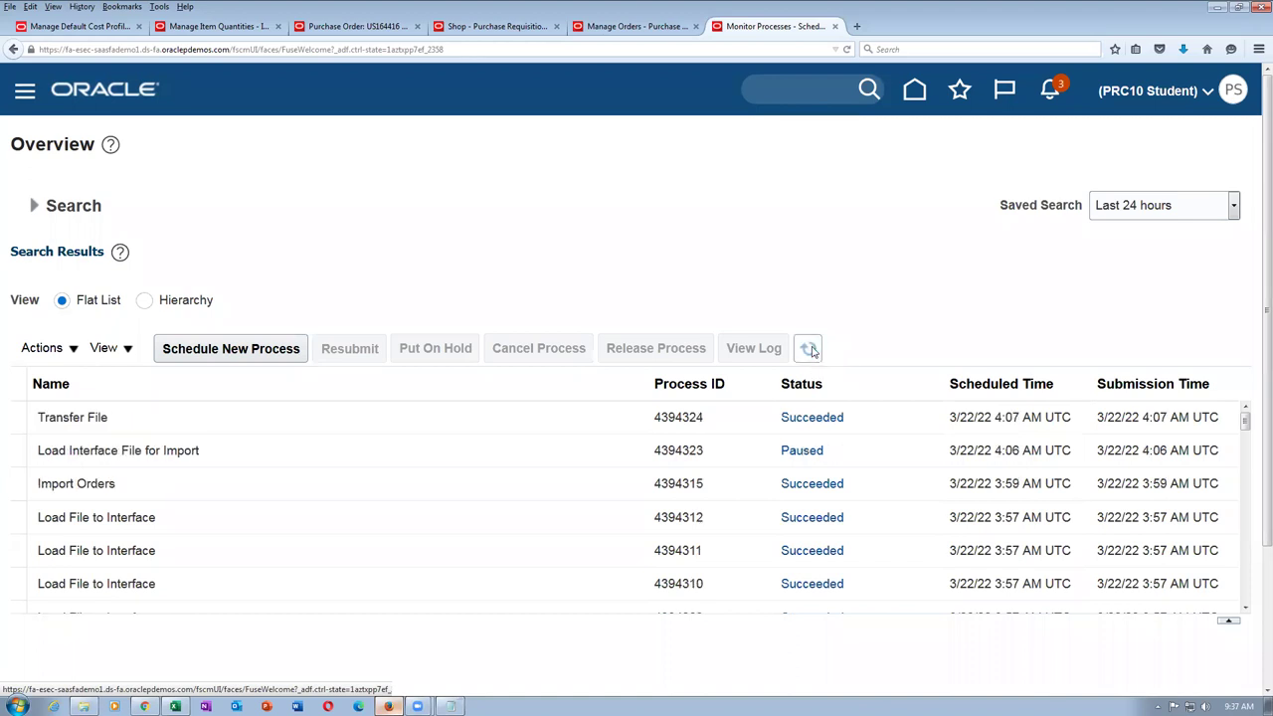
pyautogui.click(810, 349)
pyautogui.click(811, 351)
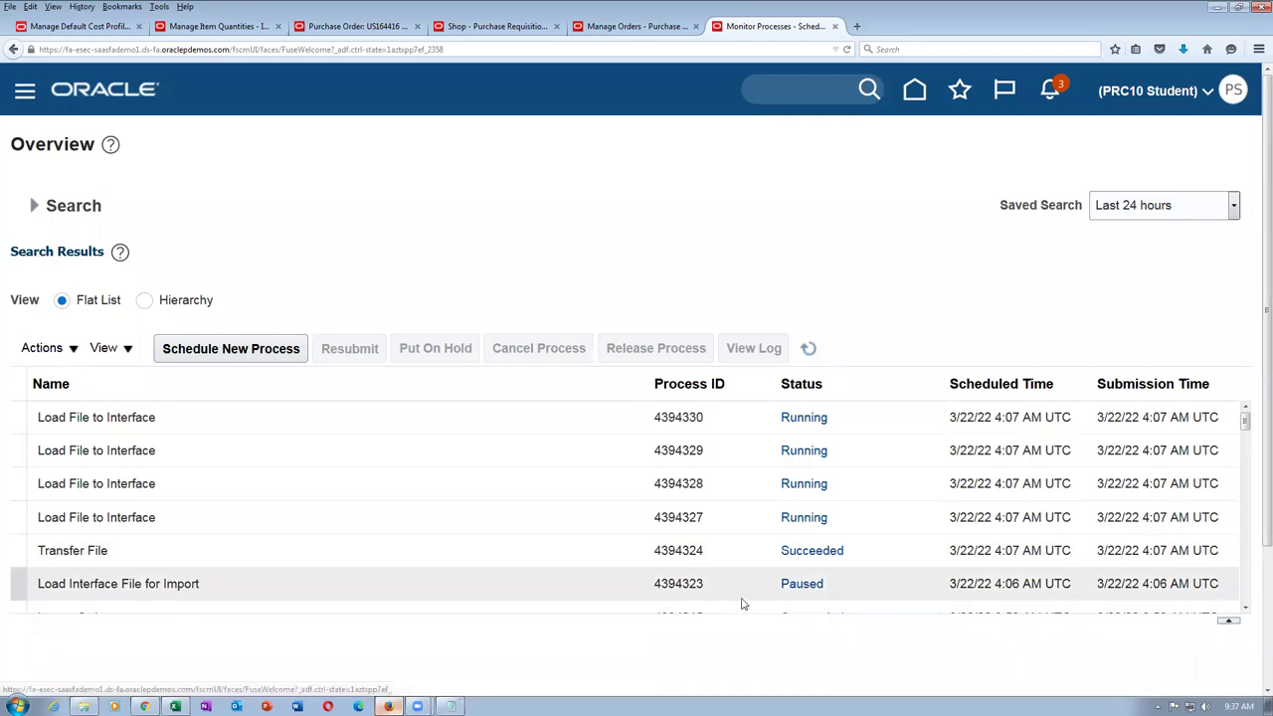
pyautogui.click(811, 348)
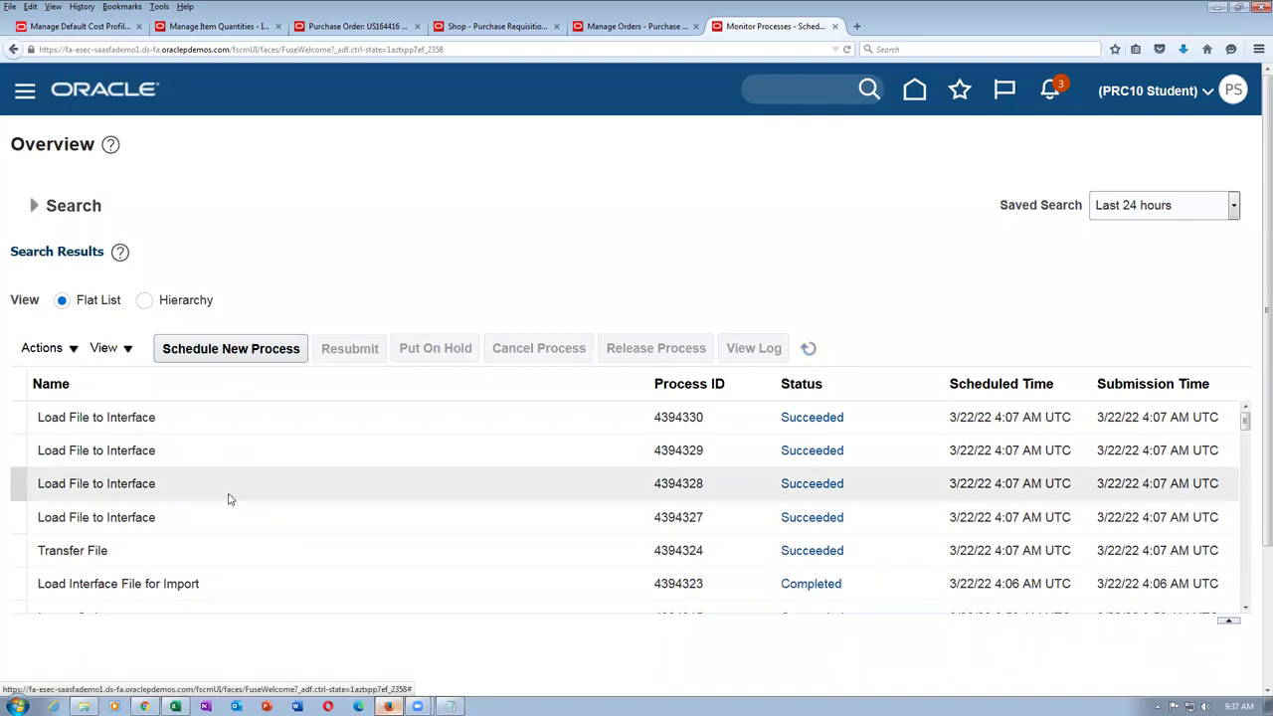
pyautogui.click(809, 348)
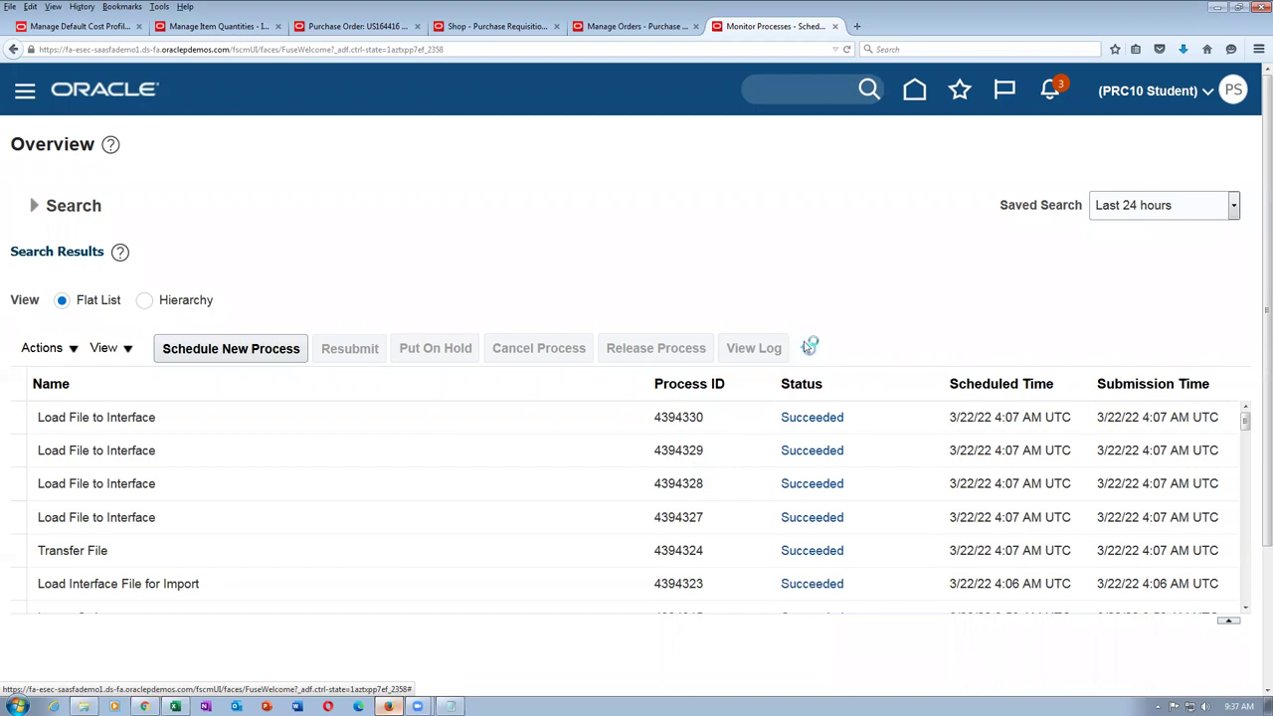
pyautogui.click(488, 27)
pyautogui.click(715, 416)
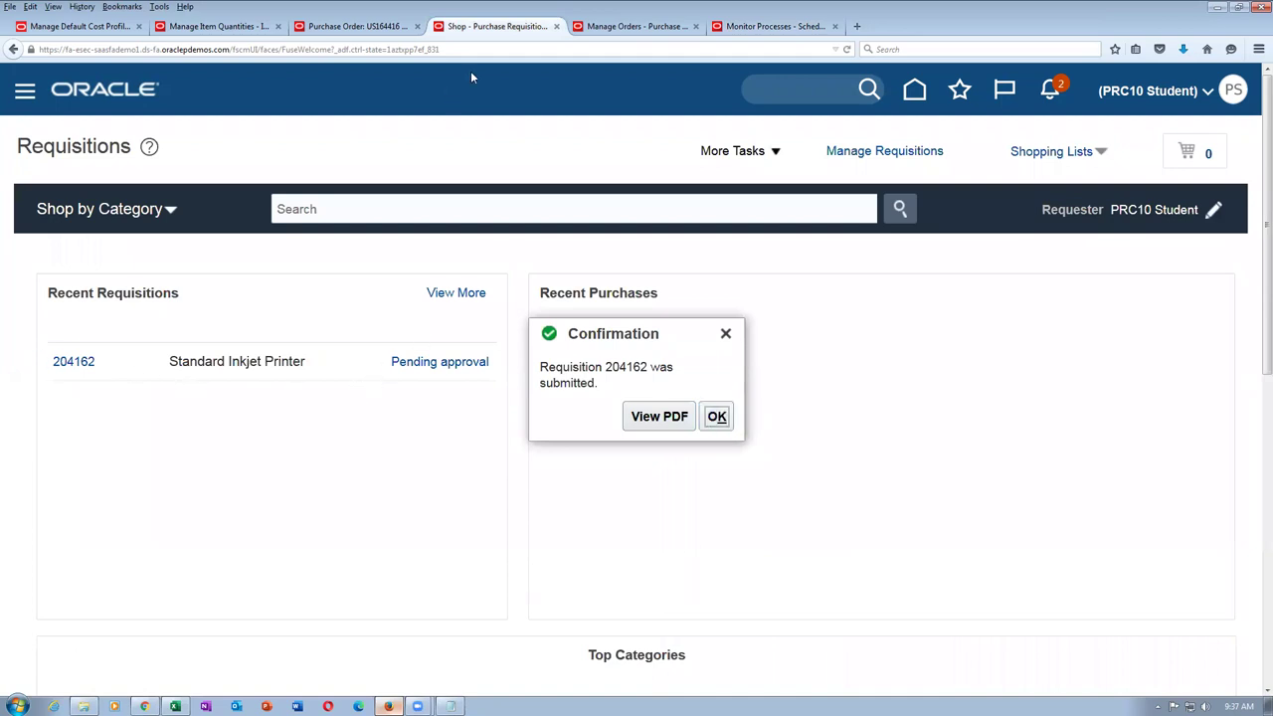
# From Manage Orders, open Import Orders in the Tasks panel and start a new import process.
pyautogui.click(606, 30)
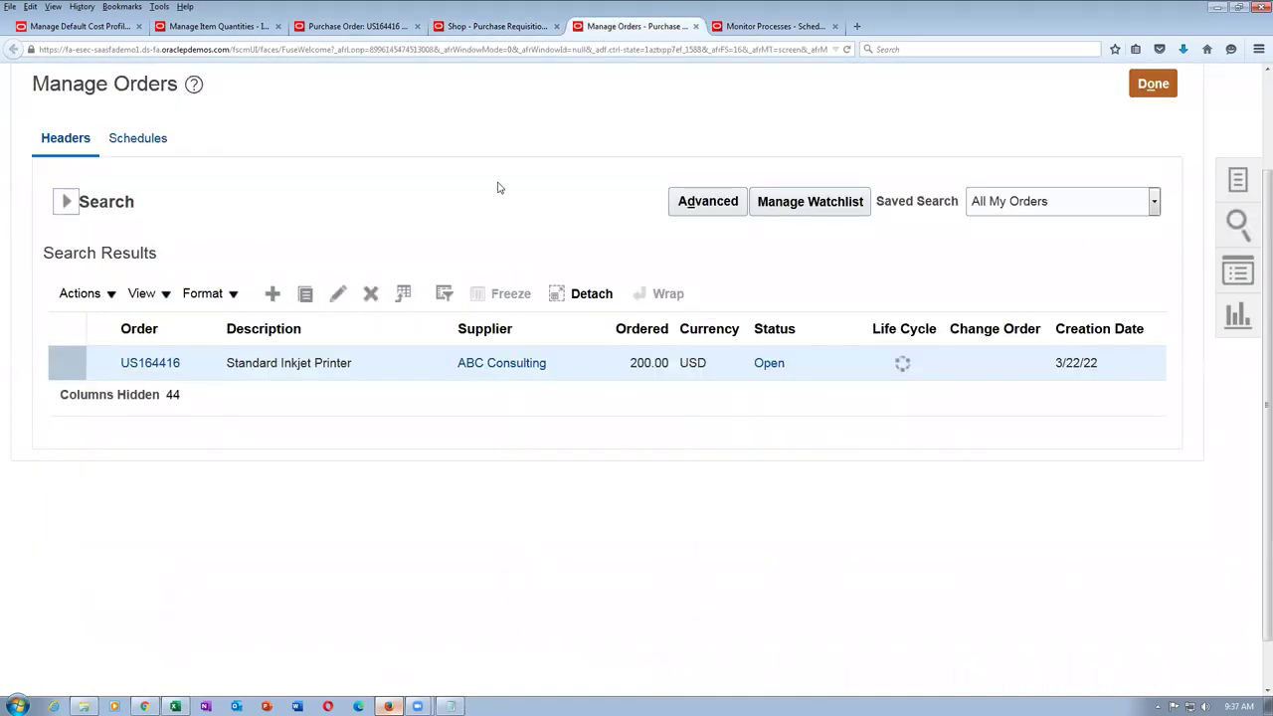
pyautogui.scroll(1, 1256, 266)
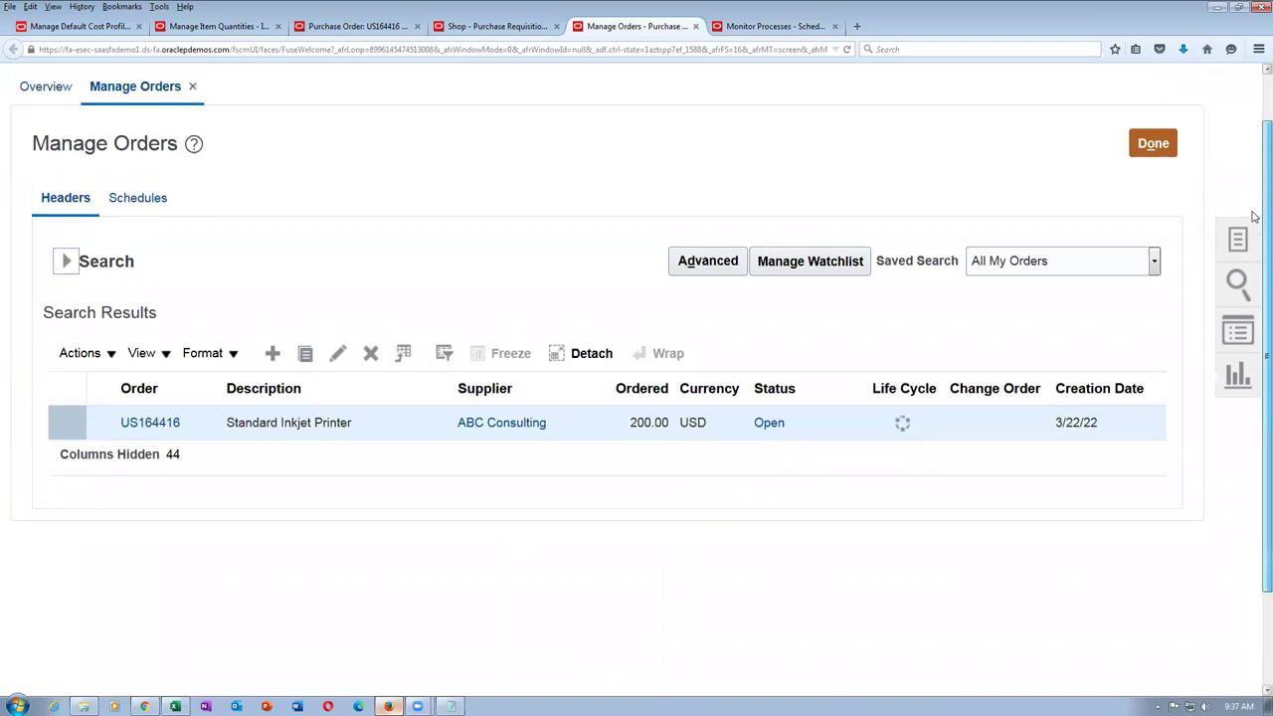
pyautogui.click(1239, 239)
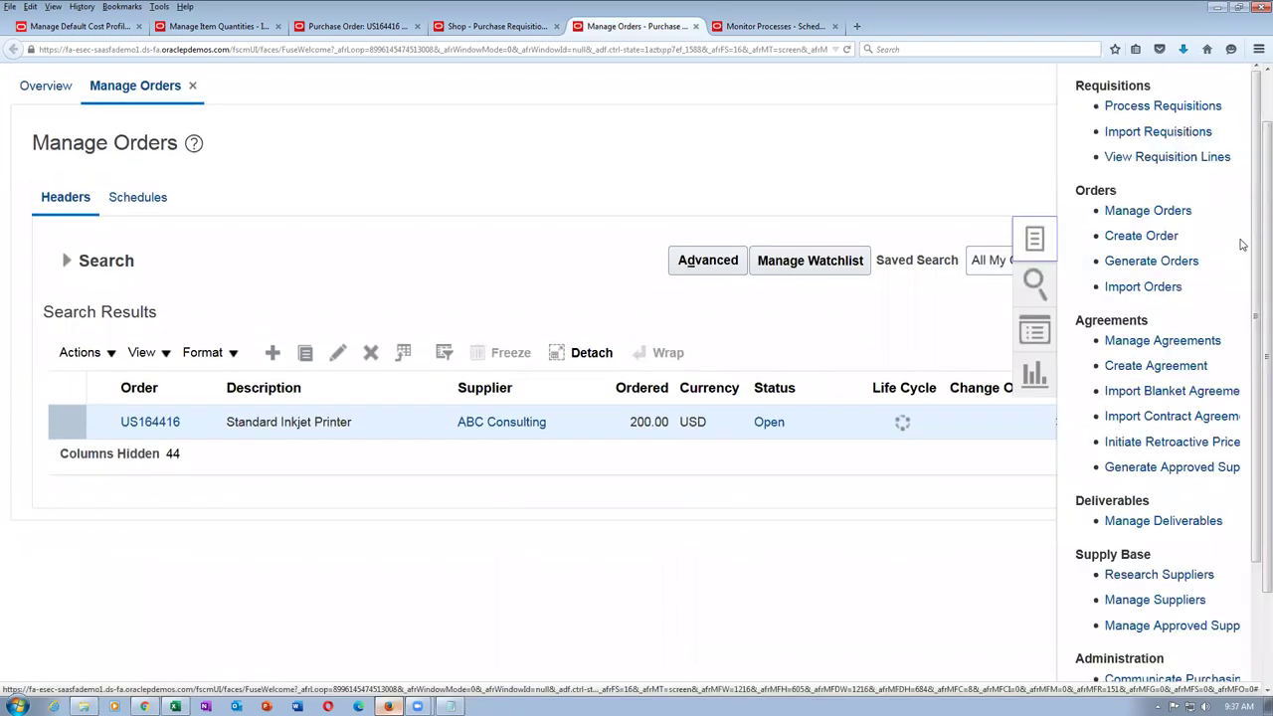
pyautogui.click(1146, 287)
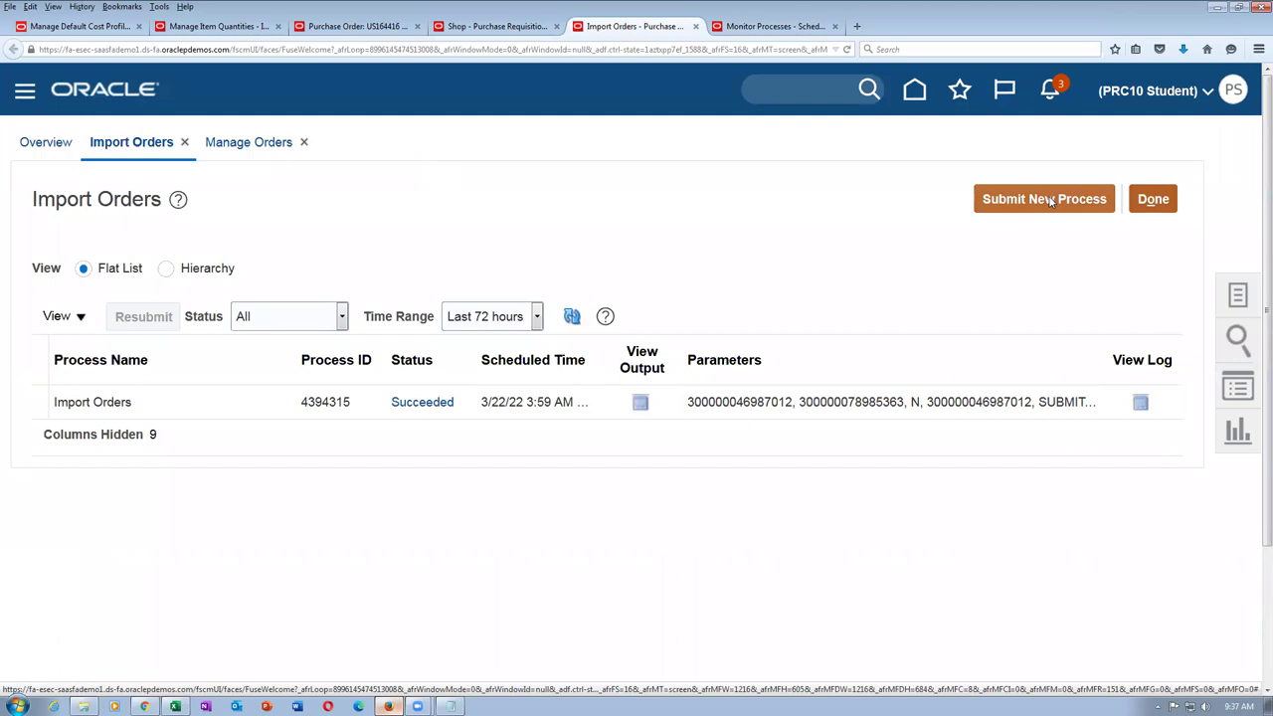
pyautogui.click(1038, 213)
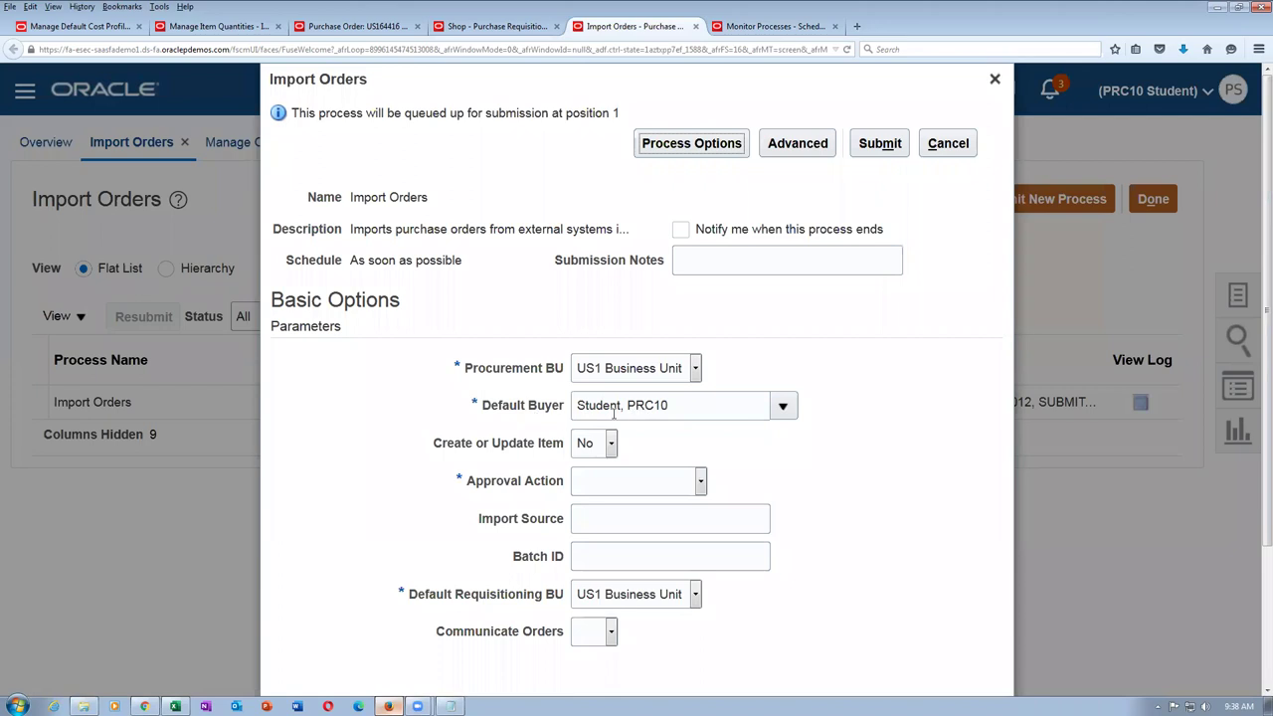
# Submit the Import Orders run with Approval Action set to Submit for Approval.
pyautogui.scroll(-2, 769, 465)
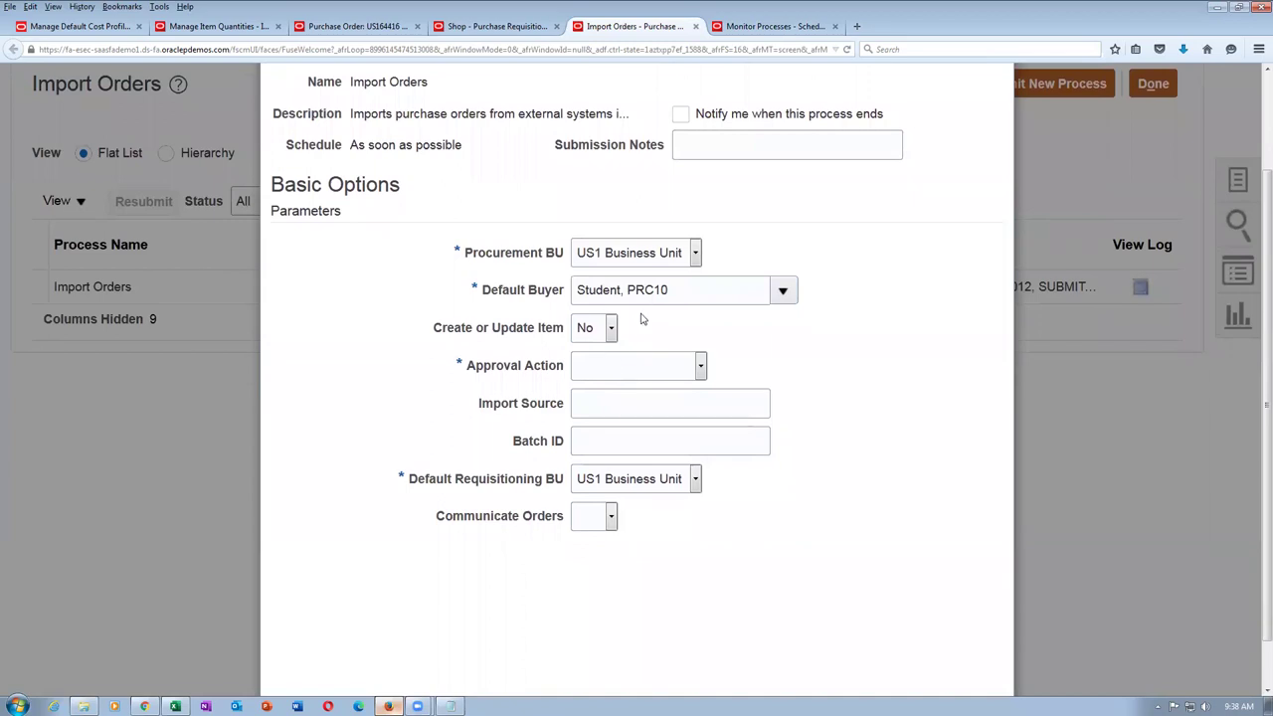
pyautogui.click(670, 369)
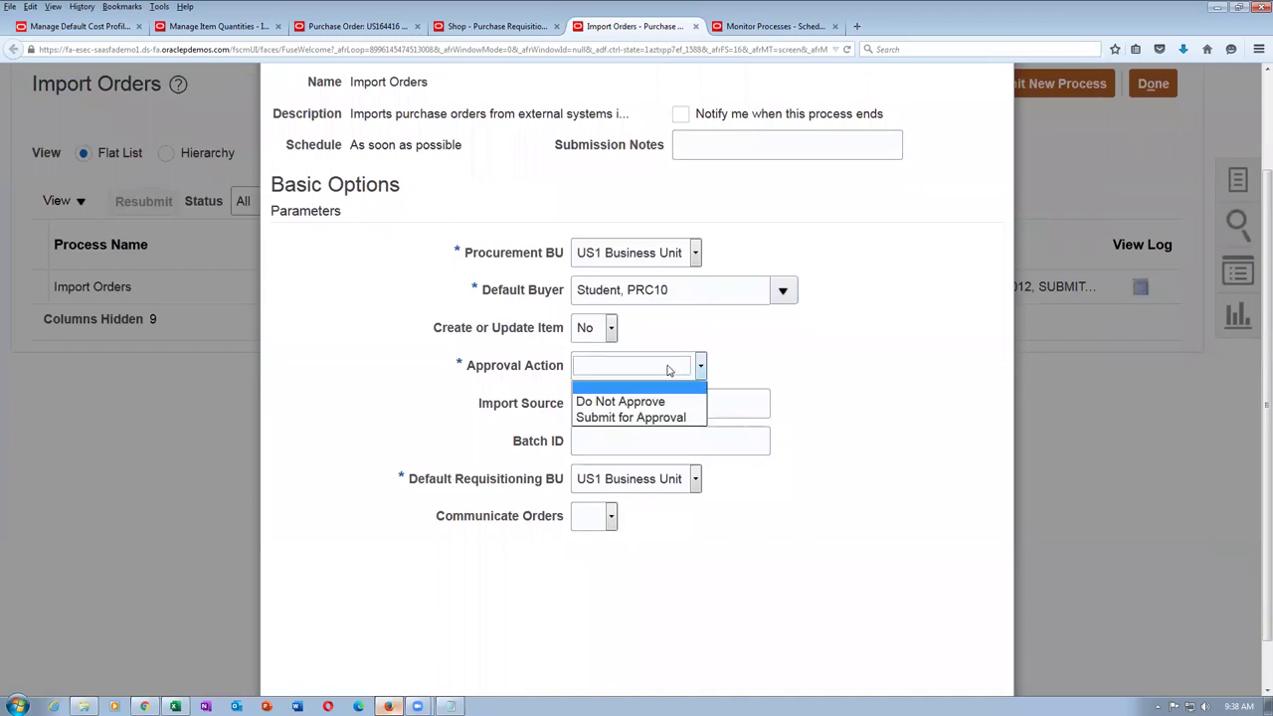
pyautogui.click(659, 418)
pyautogui.click(811, 388)
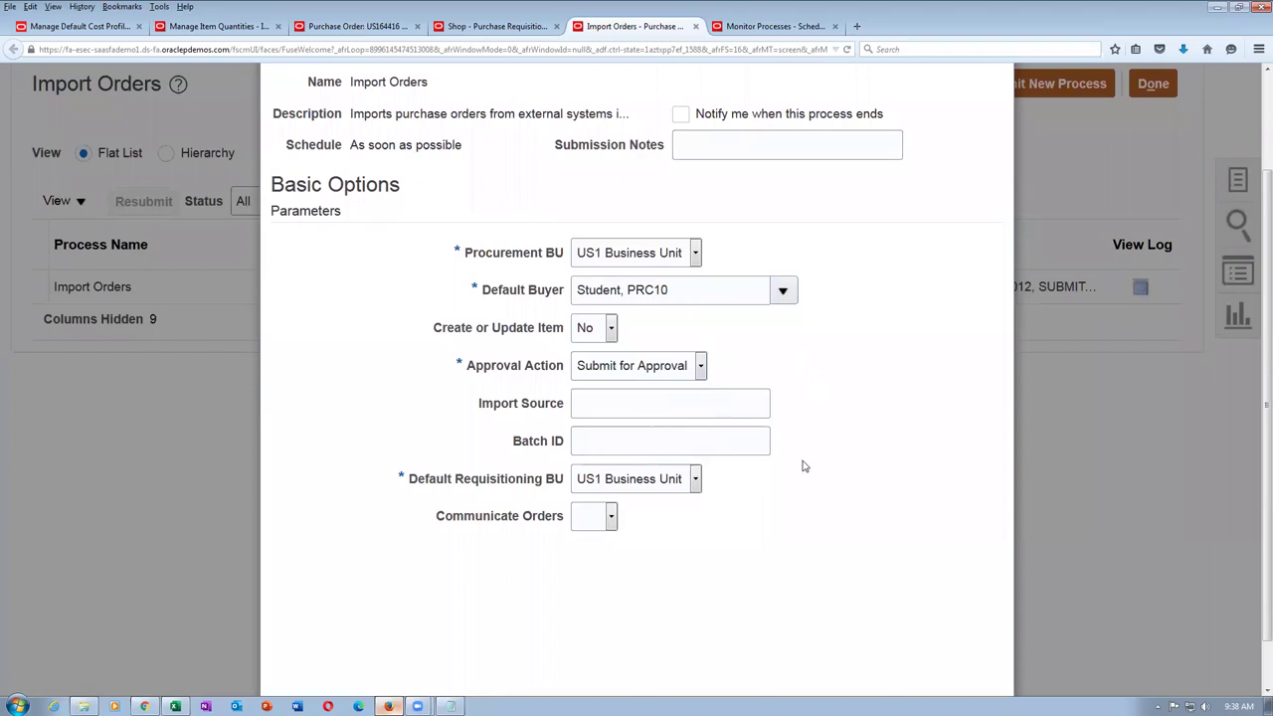
pyautogui.scroll(-1, 805, 466)
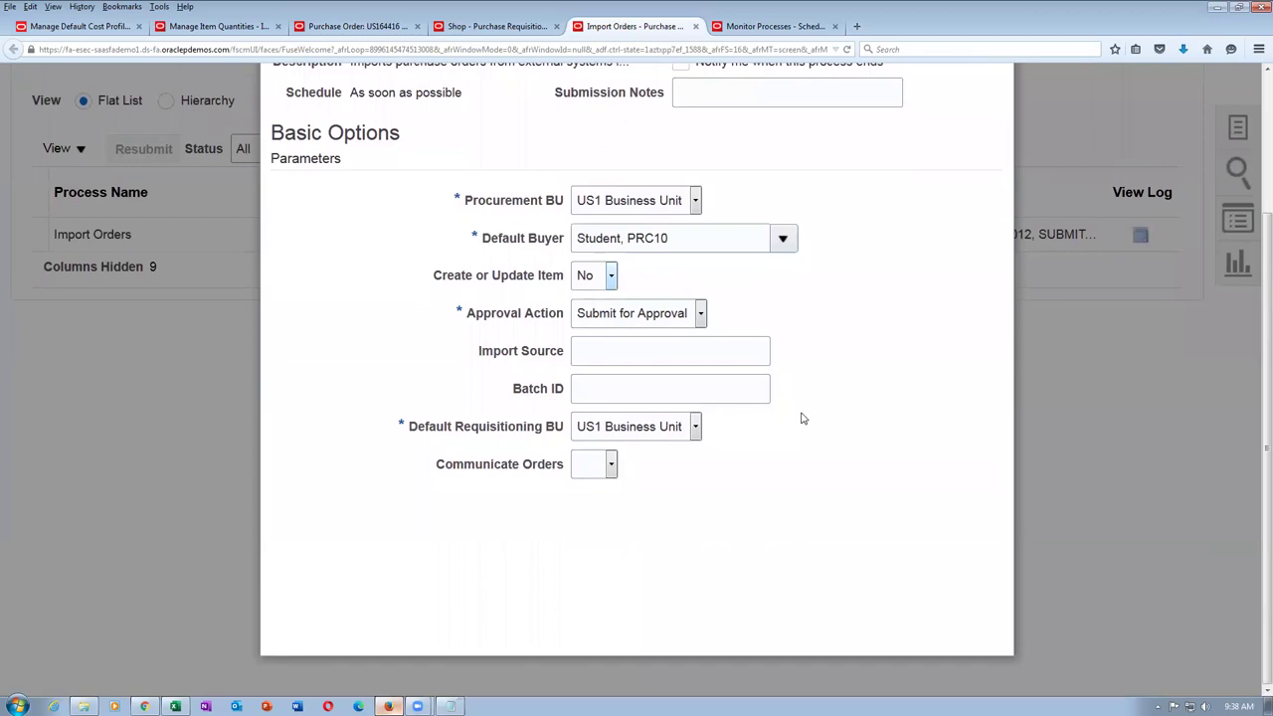
pyautogui.scroll(3, 797, 418)
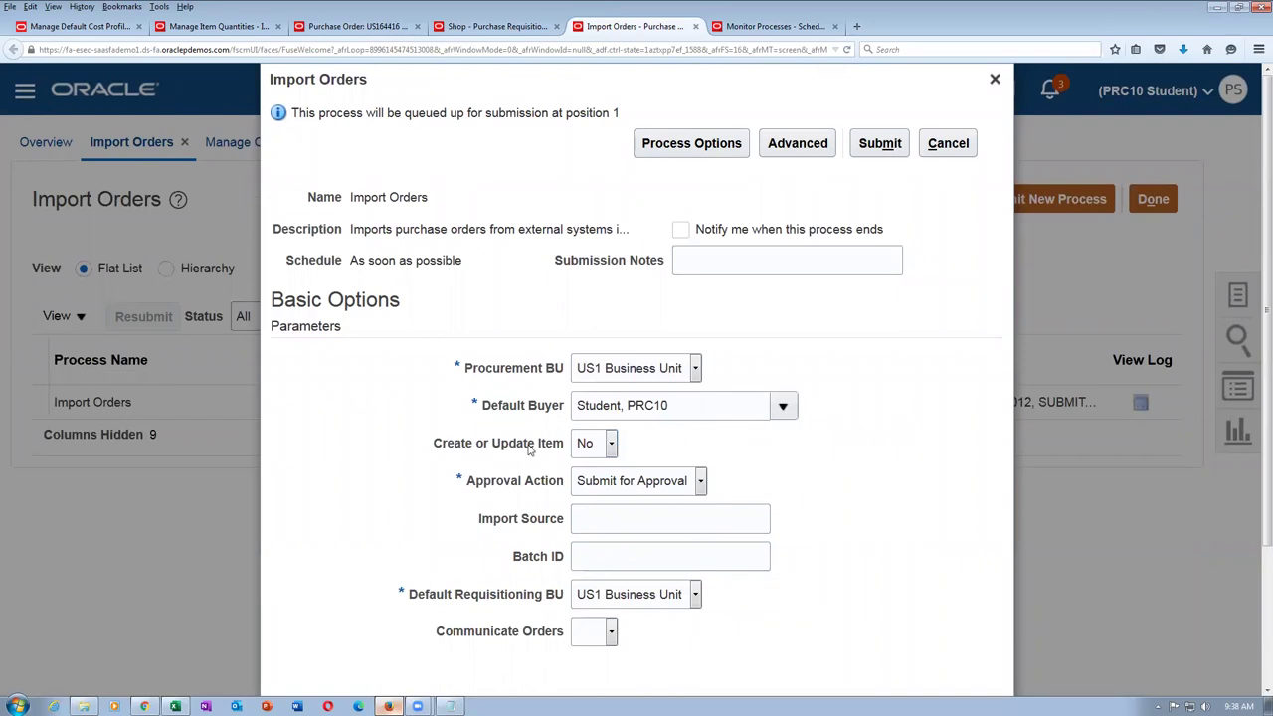
pyautogui.scroll(-3, 770, 496)
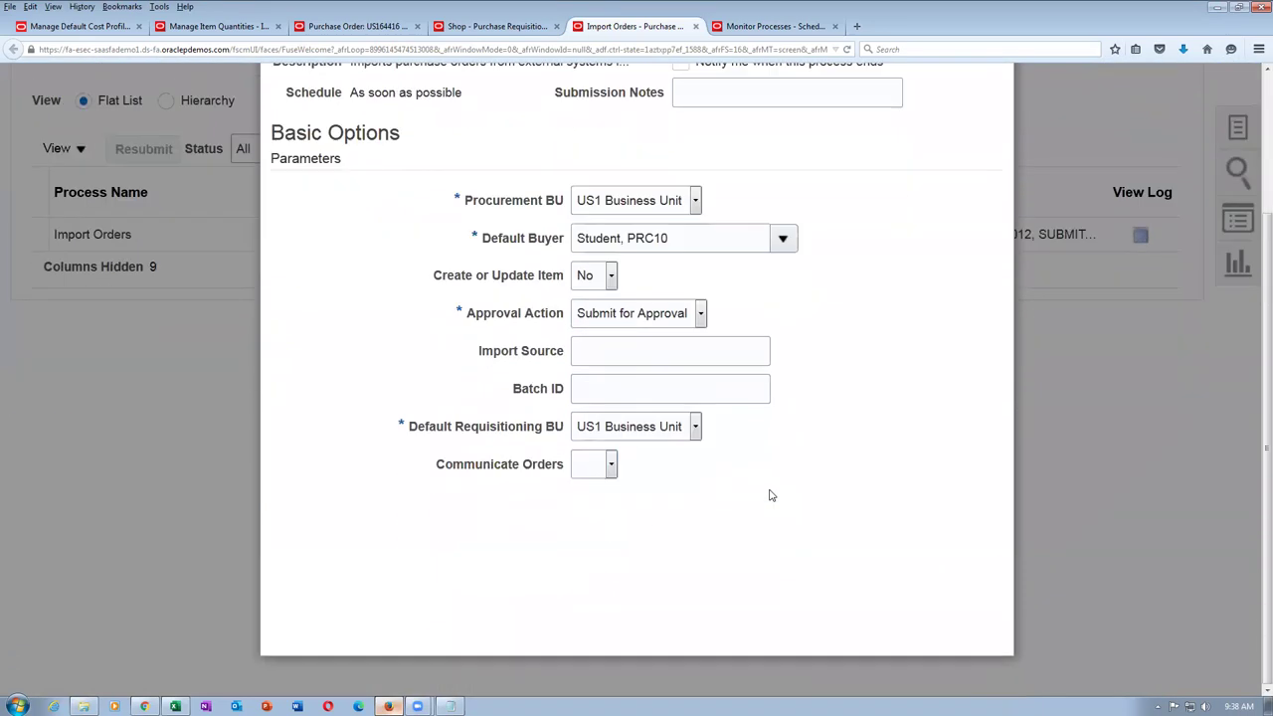
pyautogui.scroll(3, 770, 495)
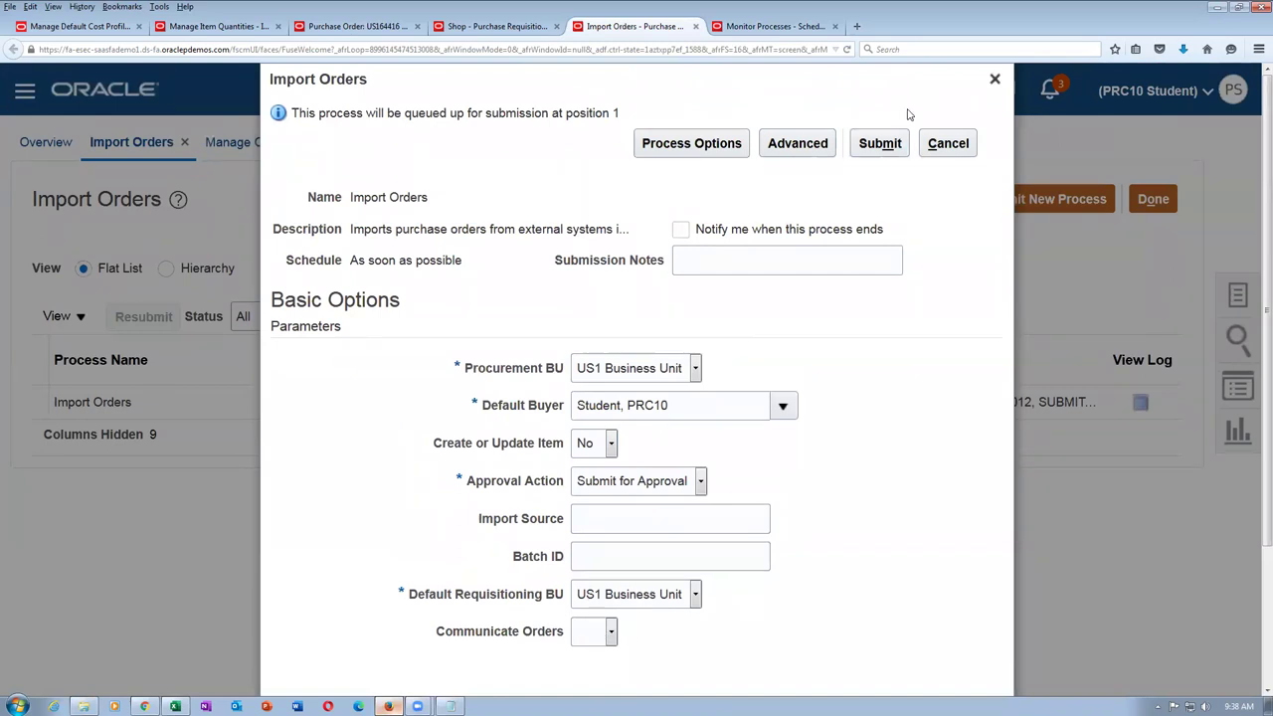
pyautogui.click(893, 146)
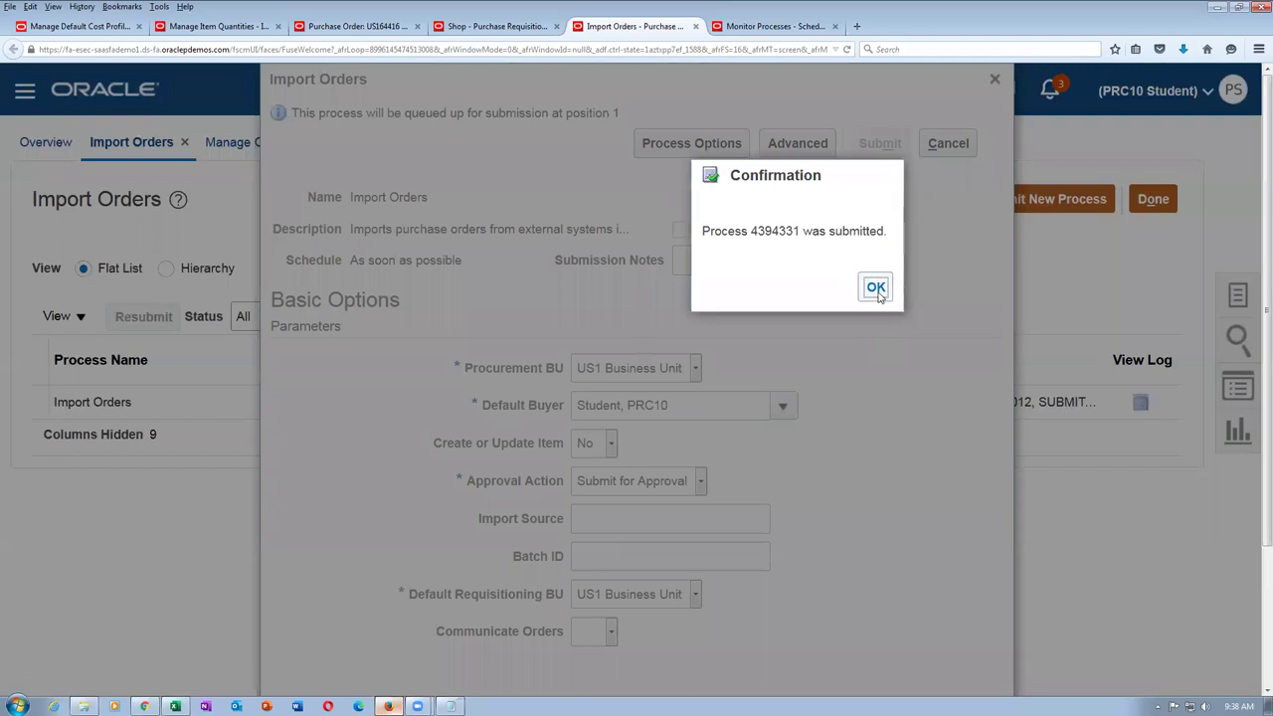
pyautogui.click(875, 288)
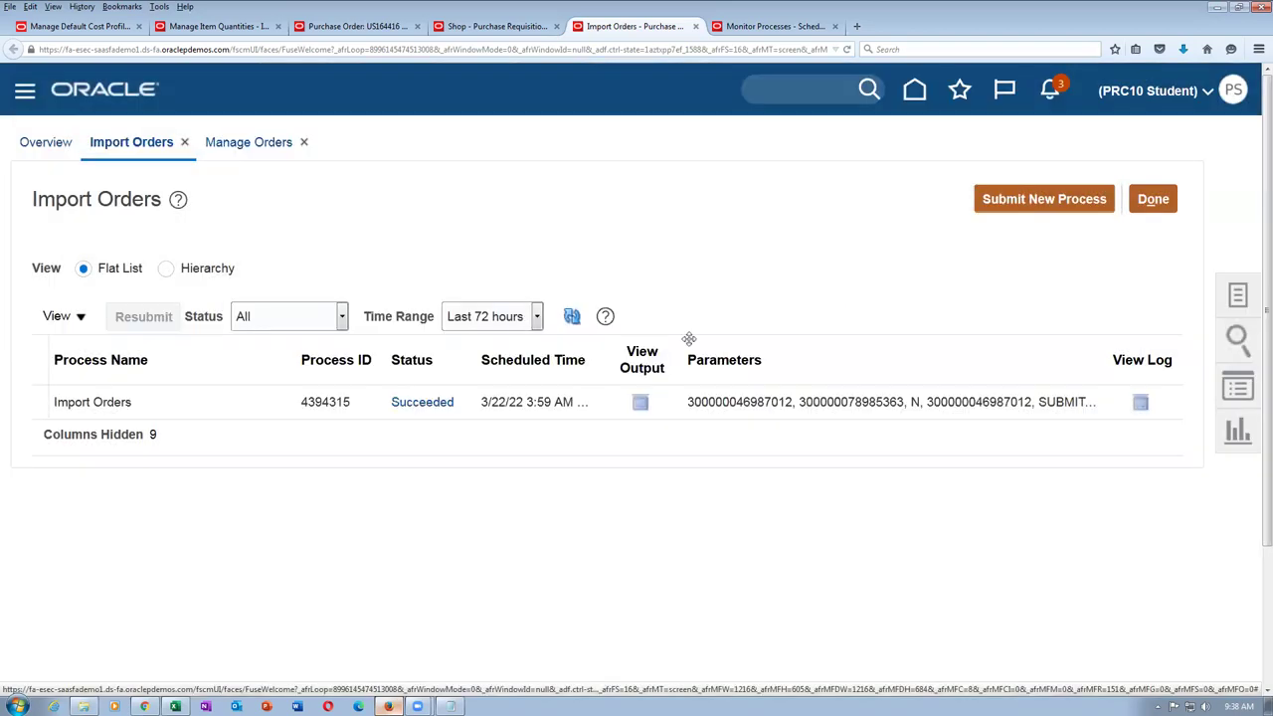
# Refresh until process 4394331 shows Succeeded, then view its output.
pyautogui.click(573, 321)
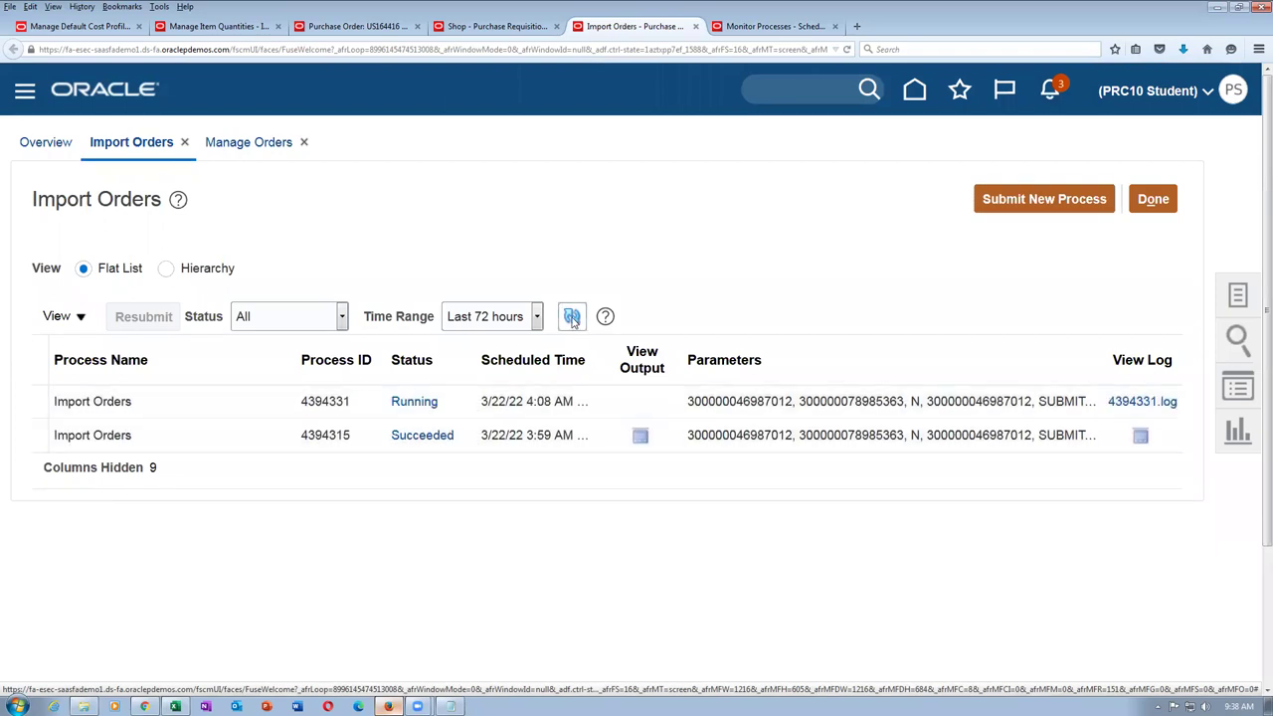
pyautogui.click(573, 320)
pyautogui.click(573, 319)
pyautogui.click(574, 320)
pyautogui.click(574, 321)
pyautogui.click(574, 320)
pyautogui.click(573, 319)
pyautogui.click(574, 319)
pyautogui.click(574, 320)
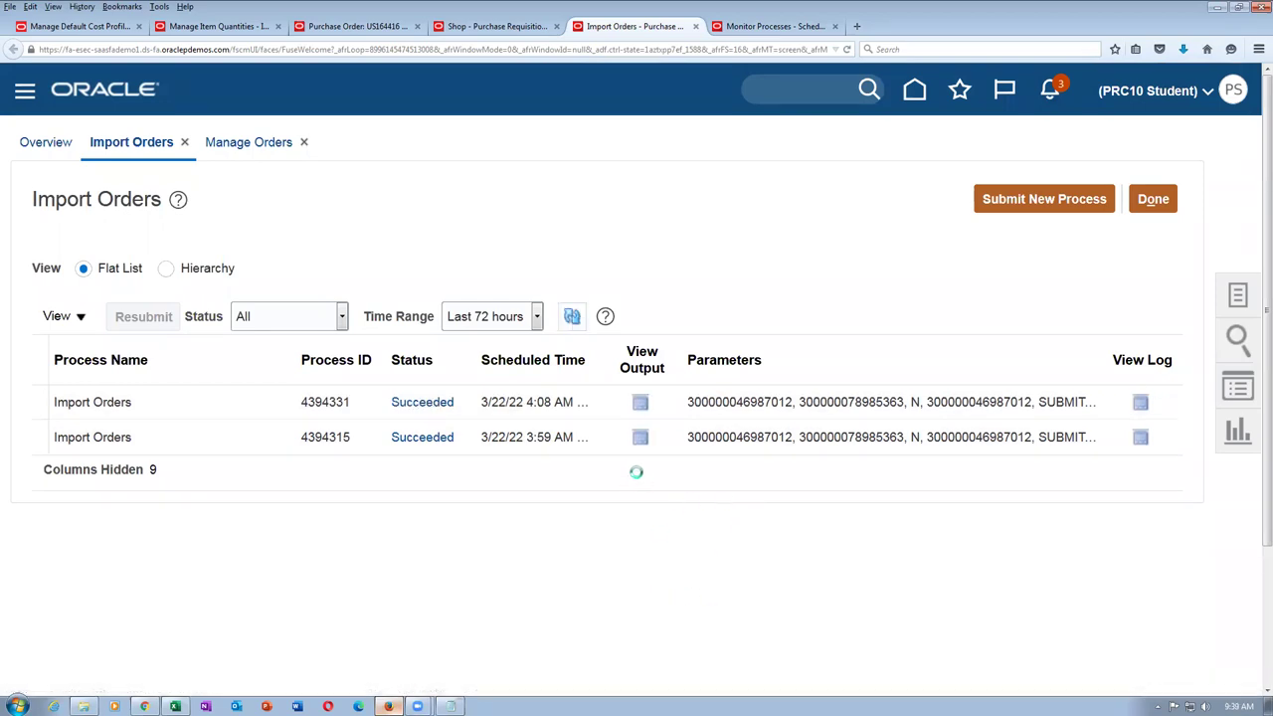
pyautogui.click(640, 403)
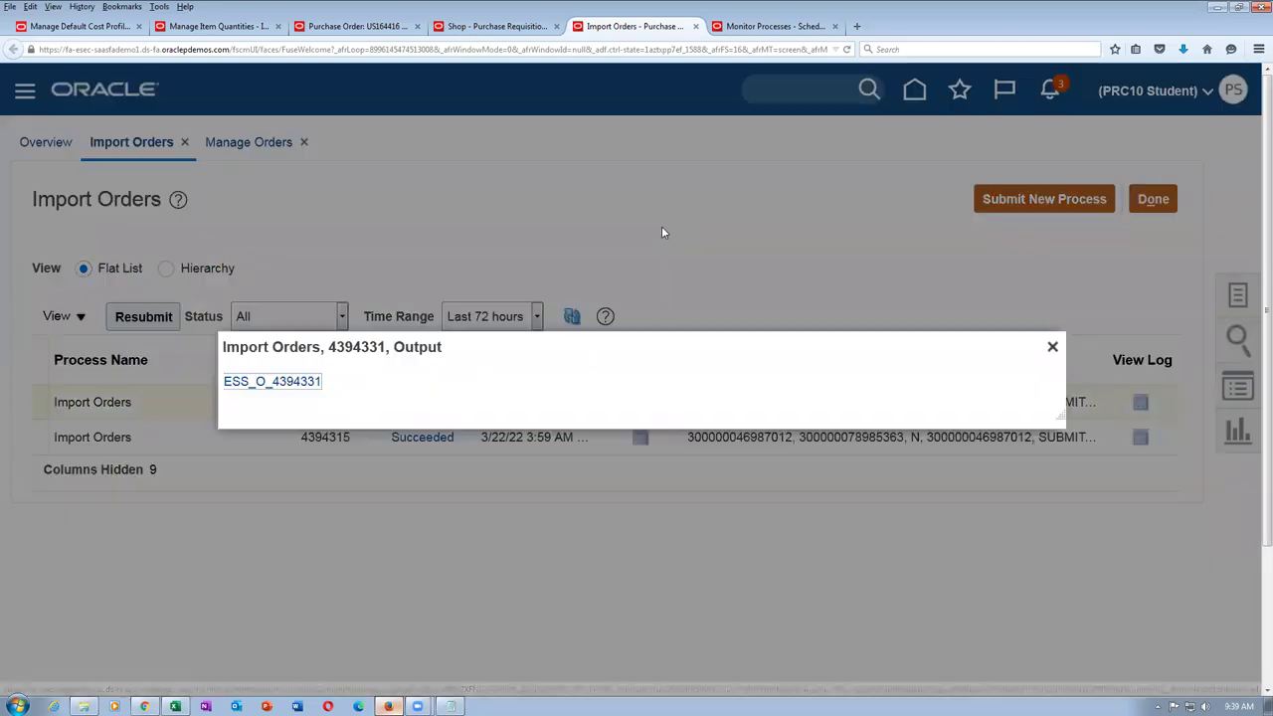
# Open the ESS_O_4394331 output log in Notepad and select all its text.
pyautogui.click(252, 381)
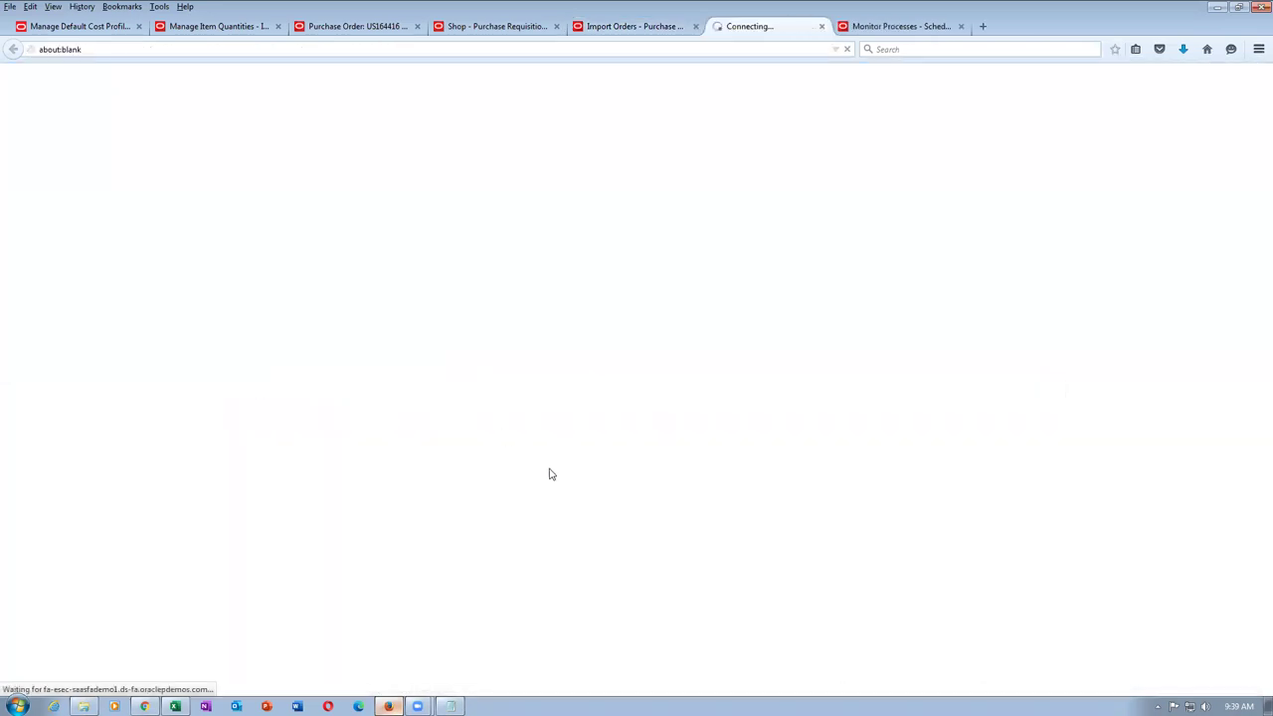
pyautogui.click(524, 420)
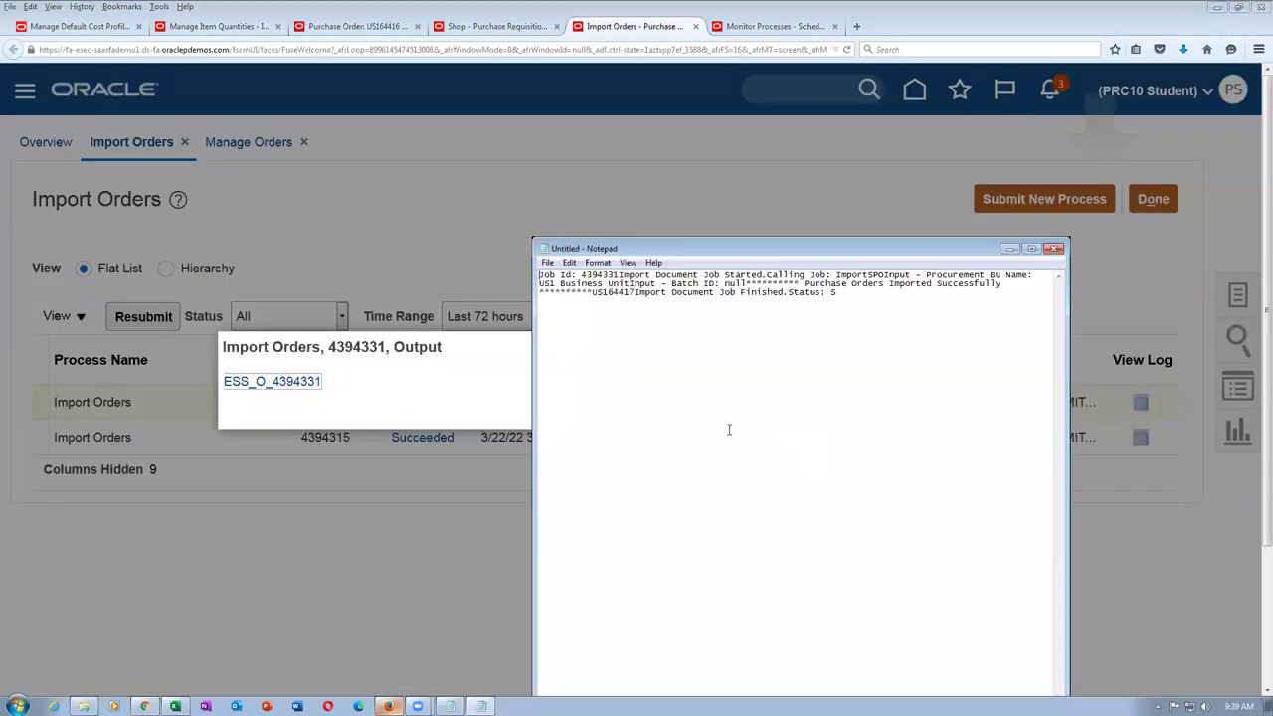
pyautogui.hotkey('ctrl', 'a')
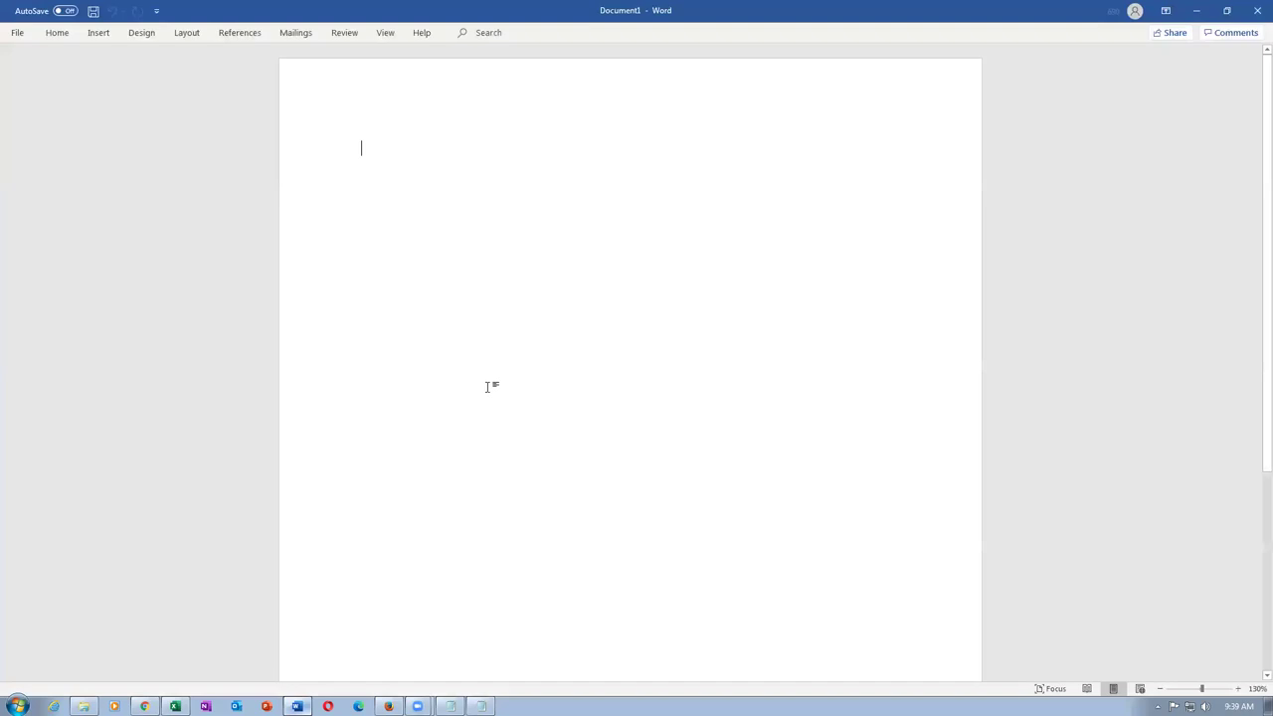
# Paste the log into Document1, highlight 'Purchase Orders Imported Successfully' and US164417, then close Word.
pyautogui.write('Job Id: 4394331 Import Document Job Started. Calling Job: ImportSPO  Input - Procurement BU Name: US1 Business Unit Input - Batch ID: null ********** Purchase Orders Imported Successfully ********** US164417  Import Document Job Finished. Status: S')
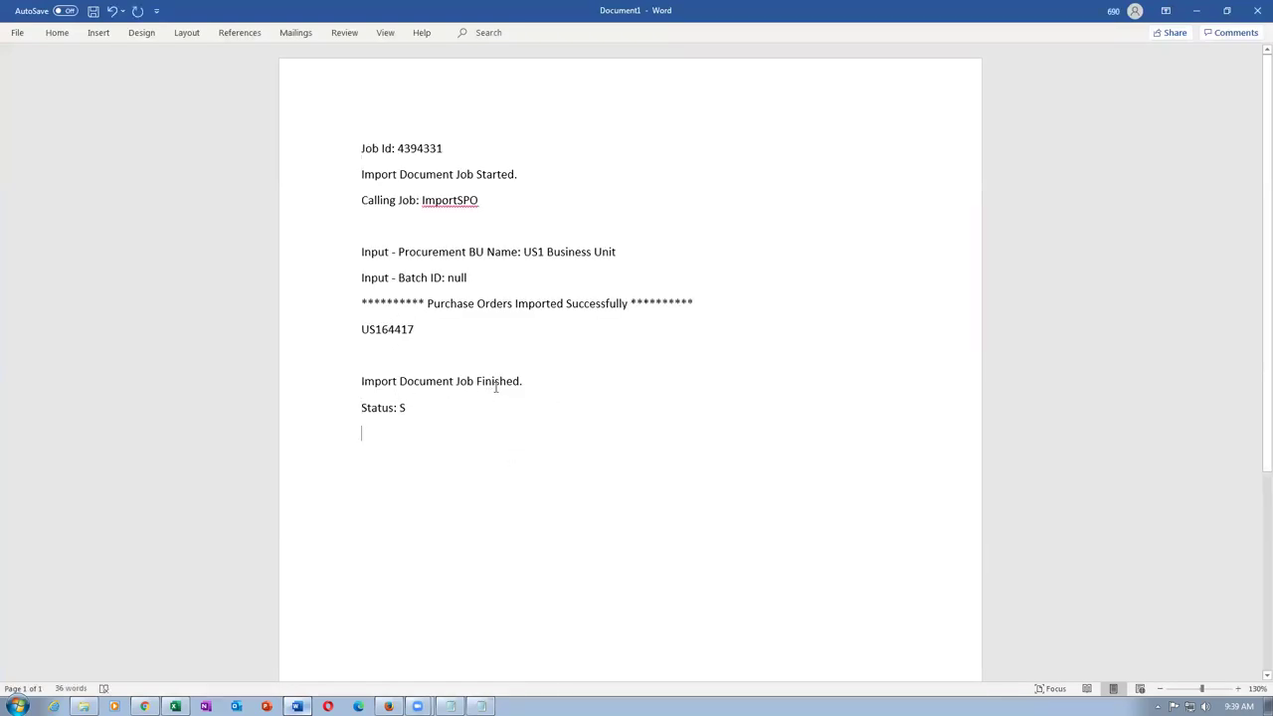
pyautogui.moveTo(455, 308); pyautogui.dragTo(581, 300)
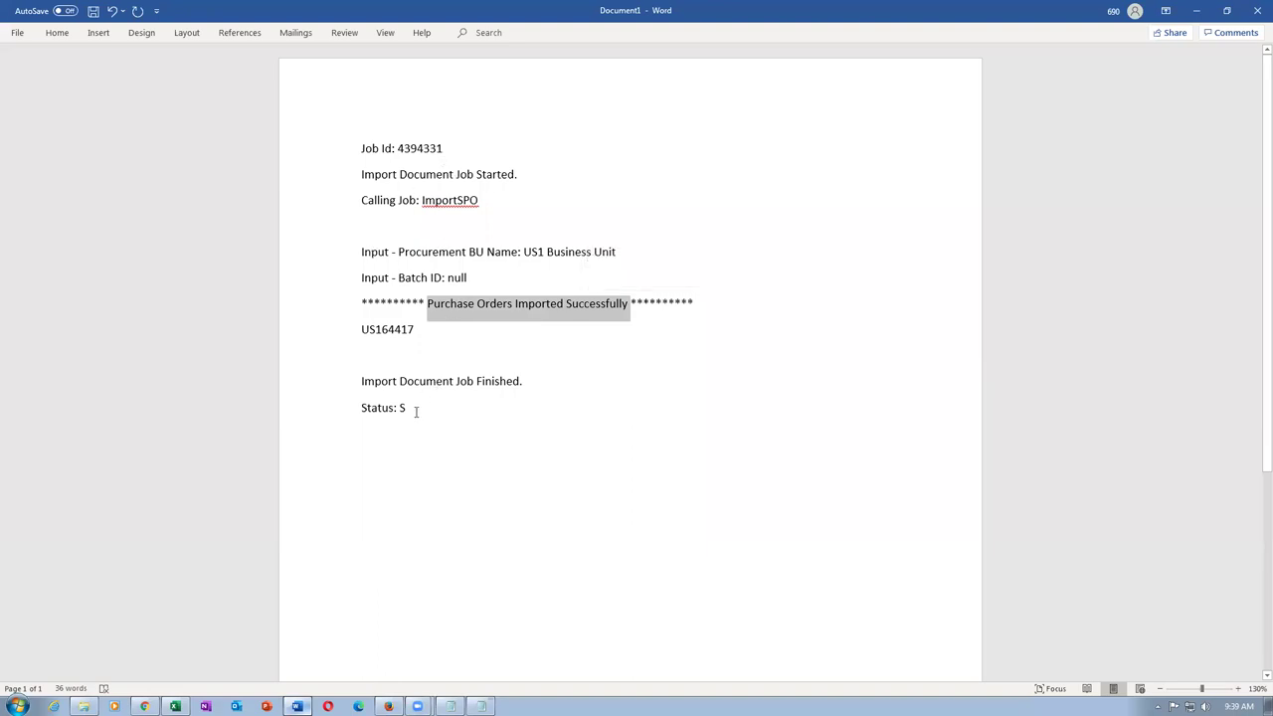
pyautogui.moveTo(363, 329); pyautogui.dragTo(417, 335)
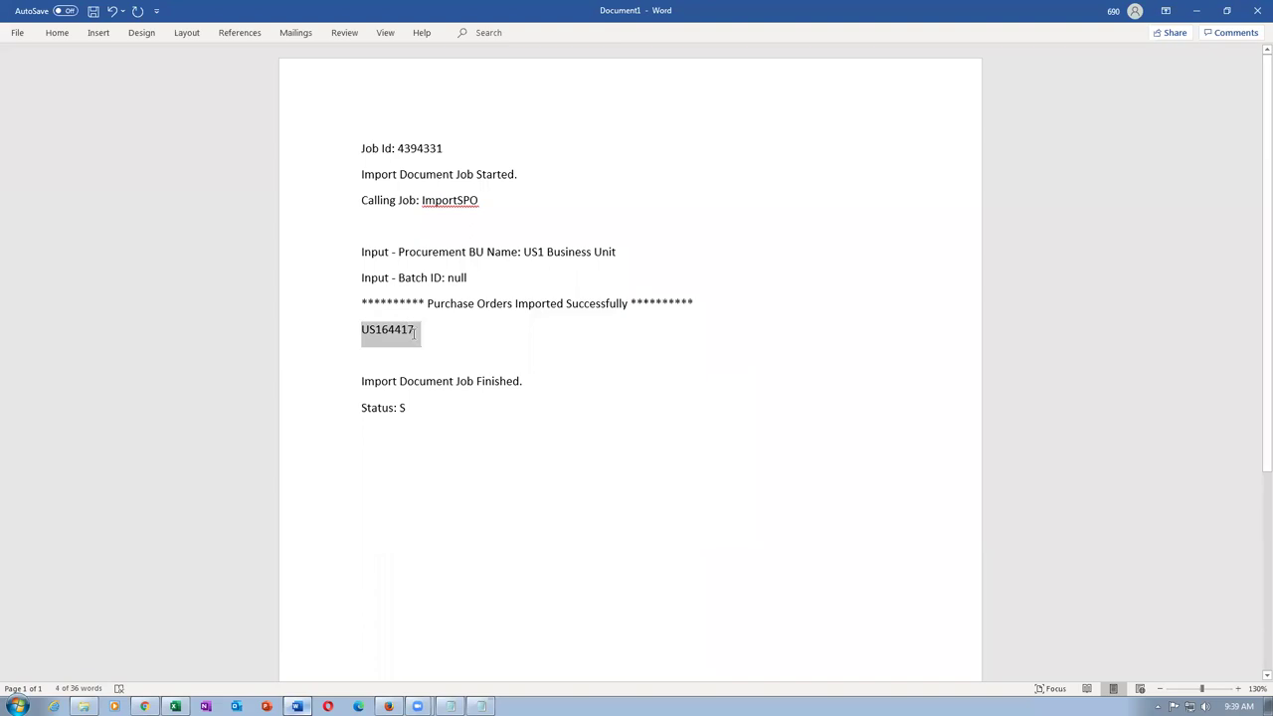
pyautogui.click(462, 436)
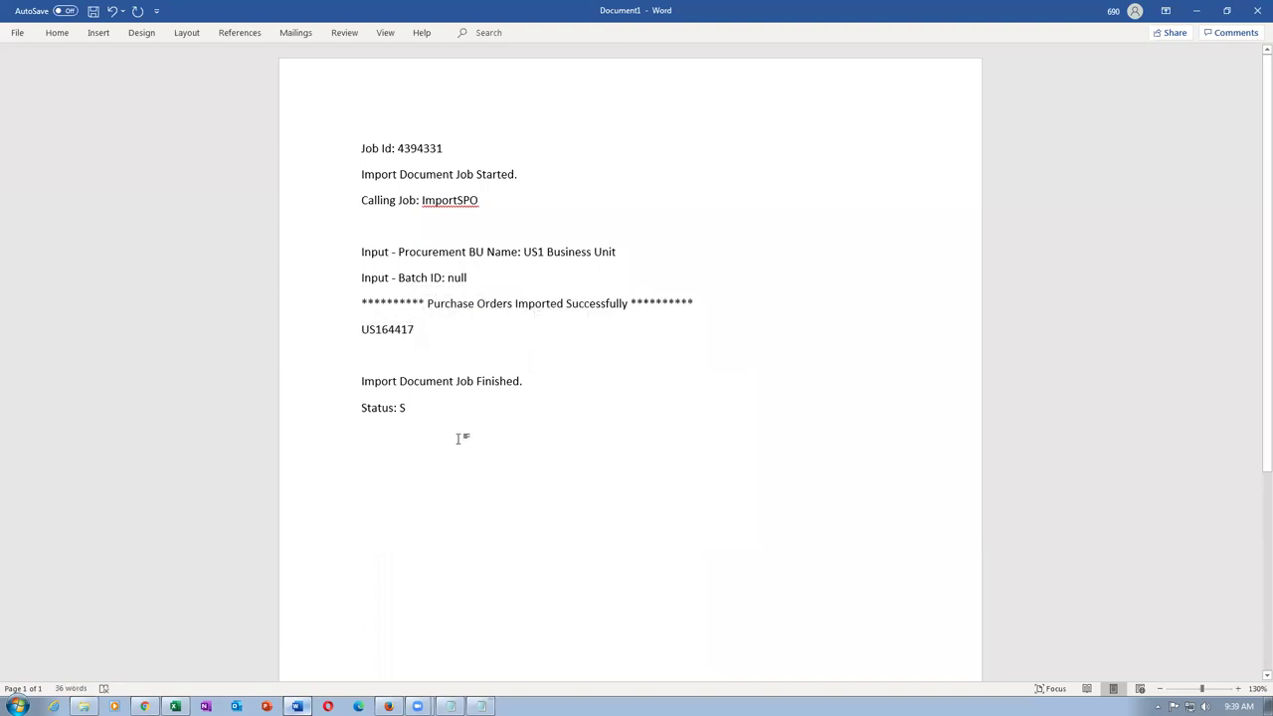
pyautogui.click(1258, 10)
# Discard the Word document, close Notepad and the output window, and return to Manage Orders.
pyautogui.click(691, 445)
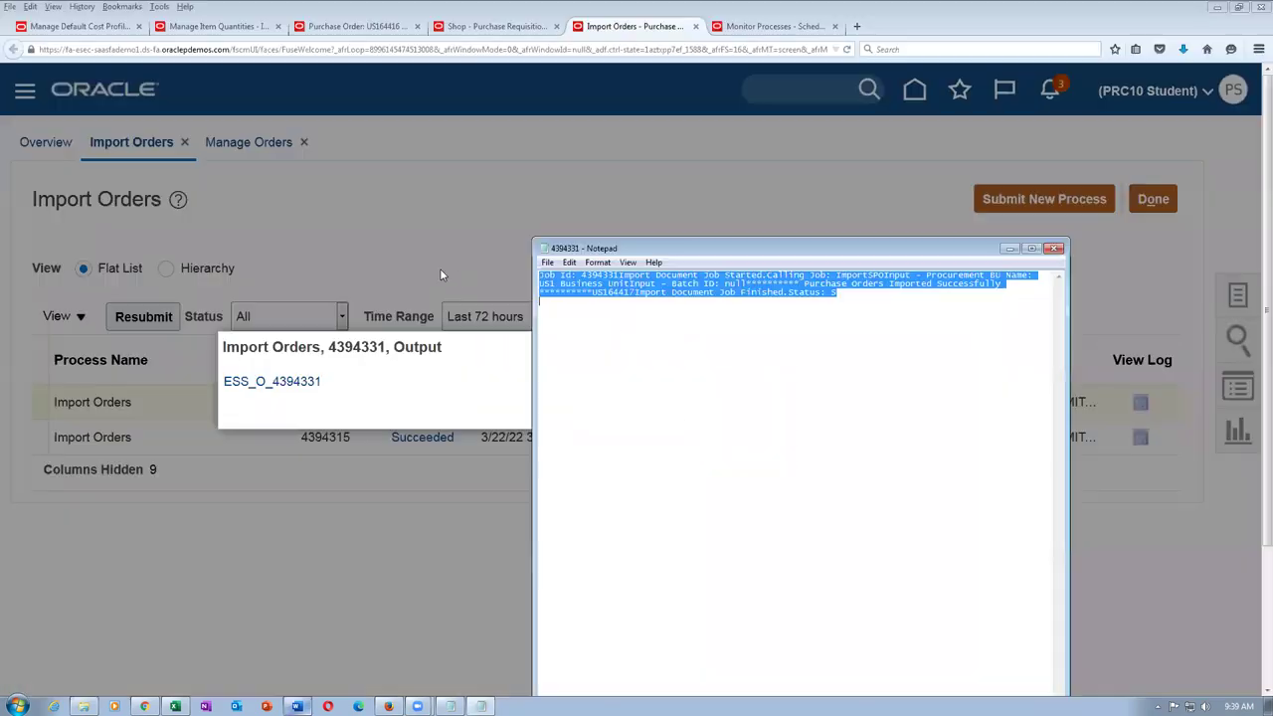
pyautogui.click(1055, 247)
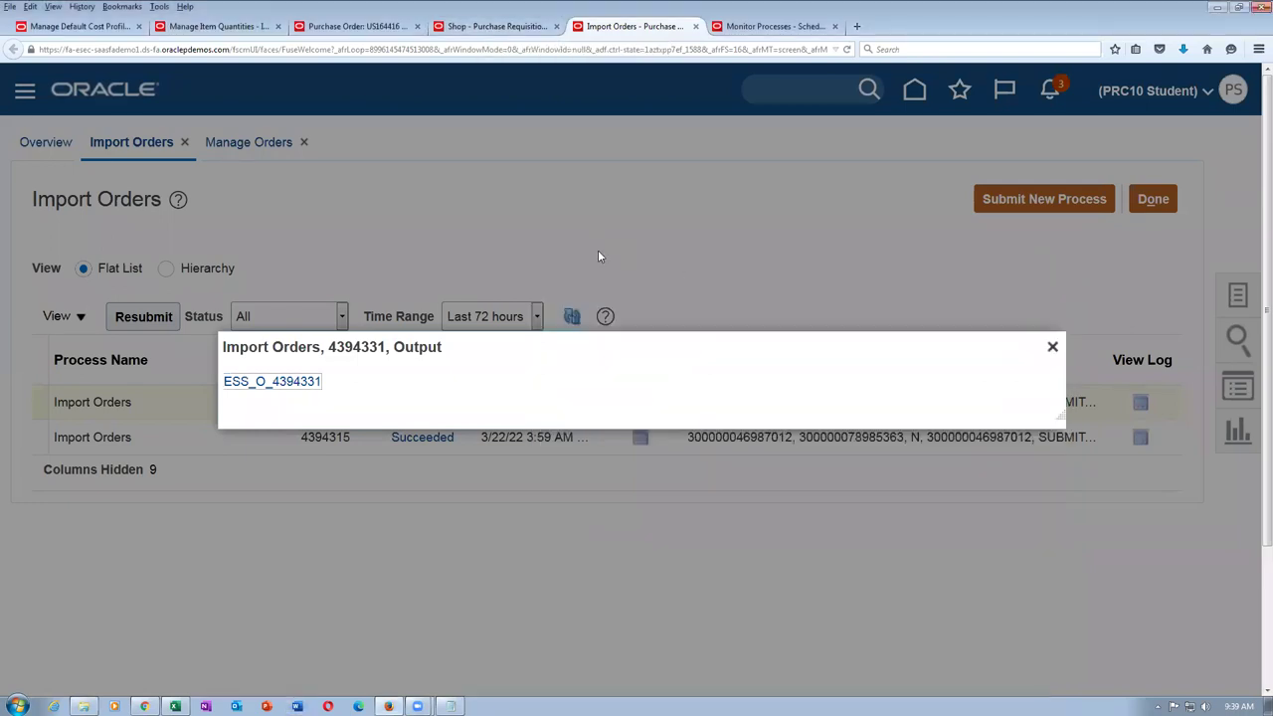
pyautogui.click(1052, 346)
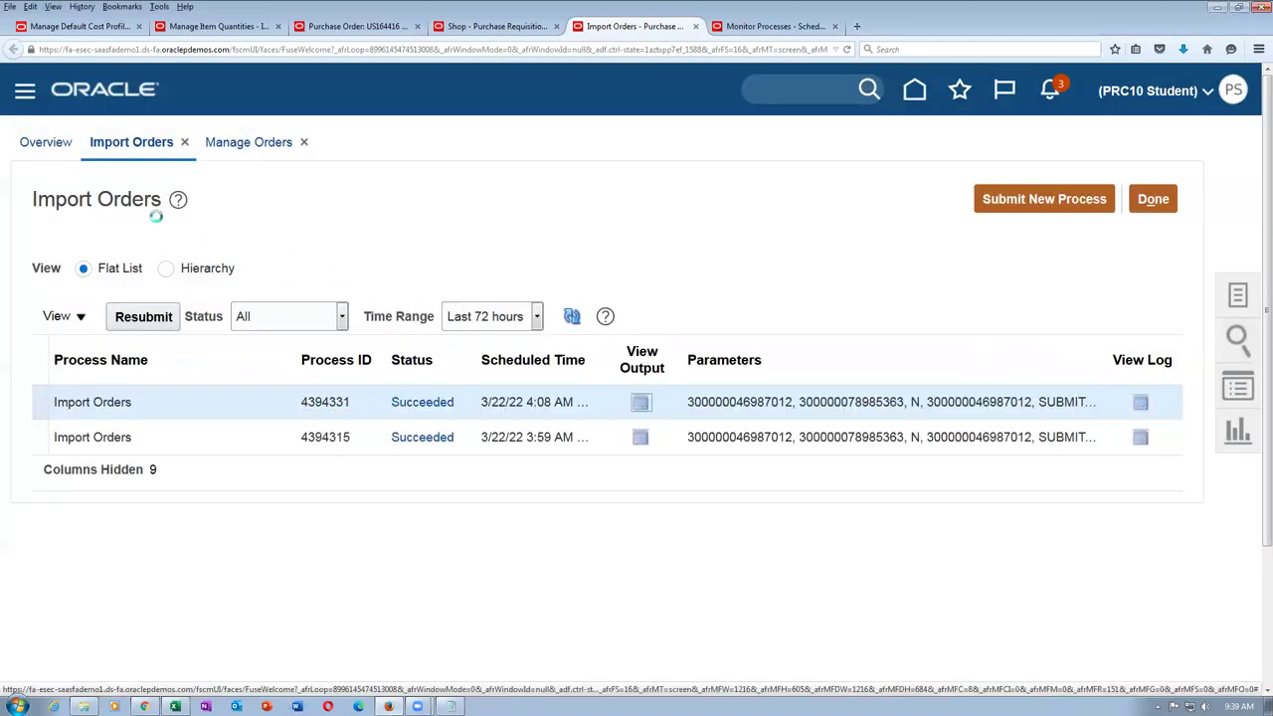
pyautogui.click(238, 144)
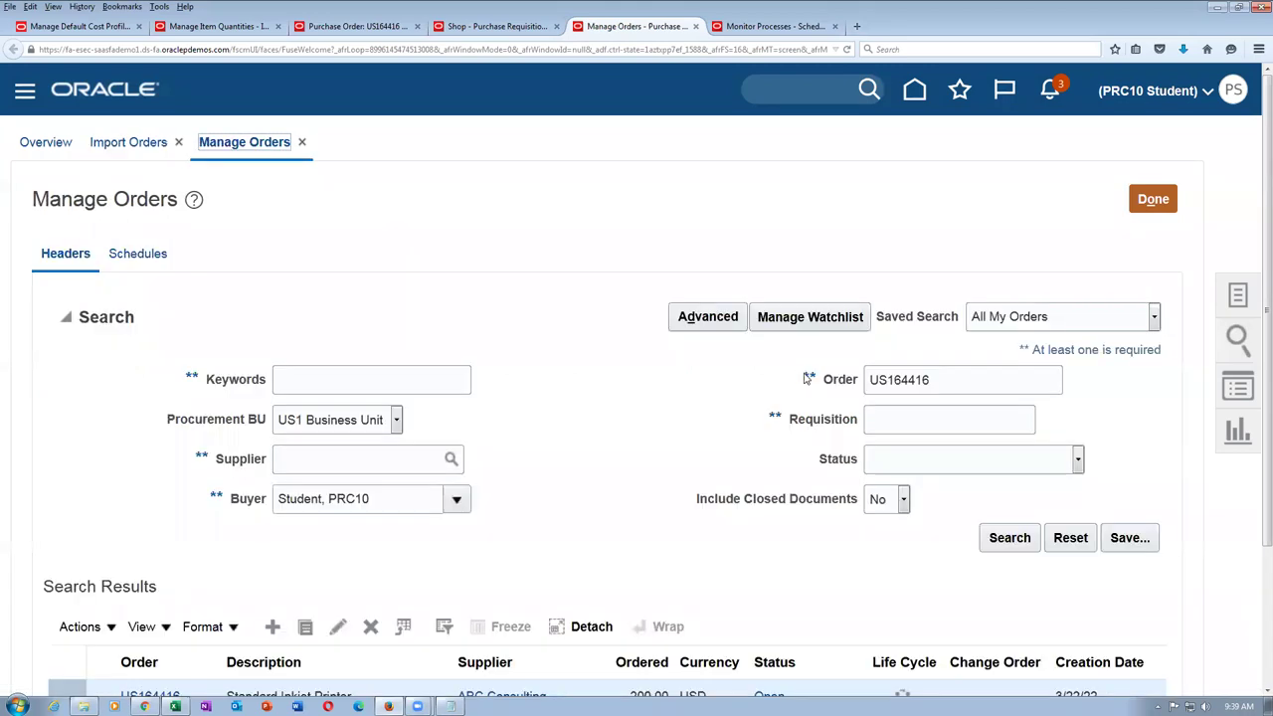
pyautogui.click(1012, 539)
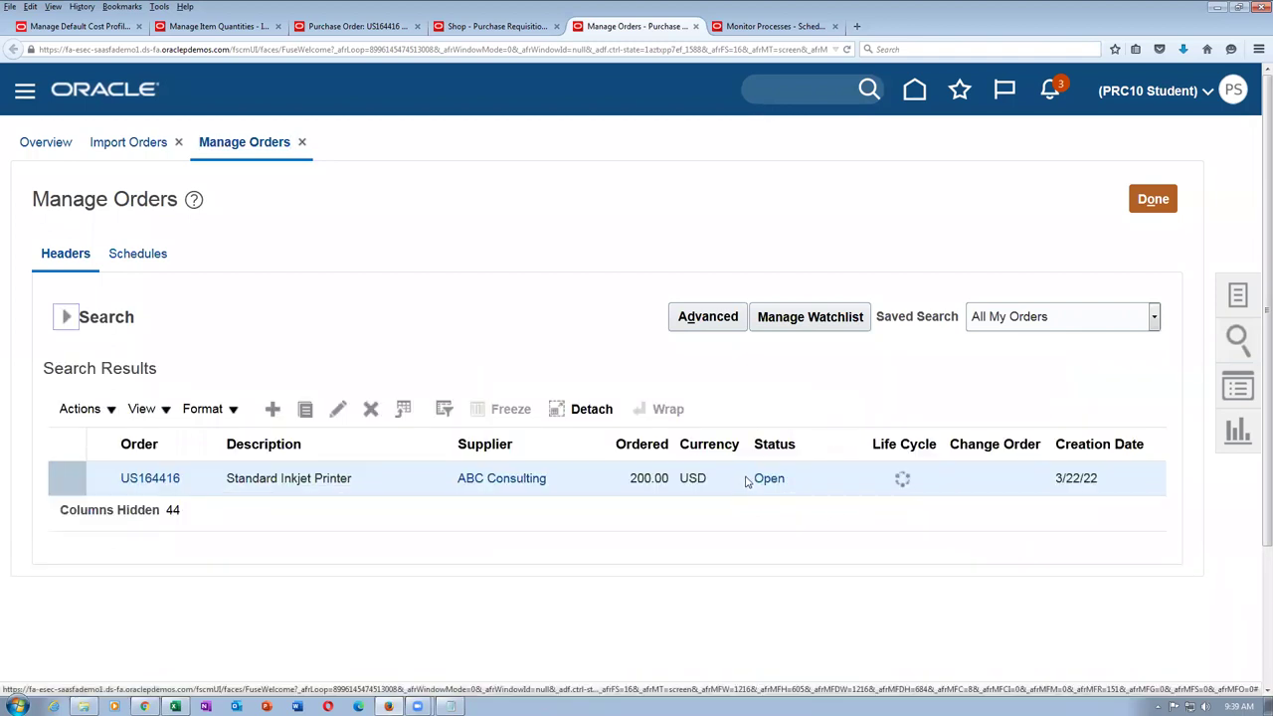
# Clear the Order field, set supplier to ABC Consulting, and search for orders.
pyautogui.scroll(-2, 748, 482)
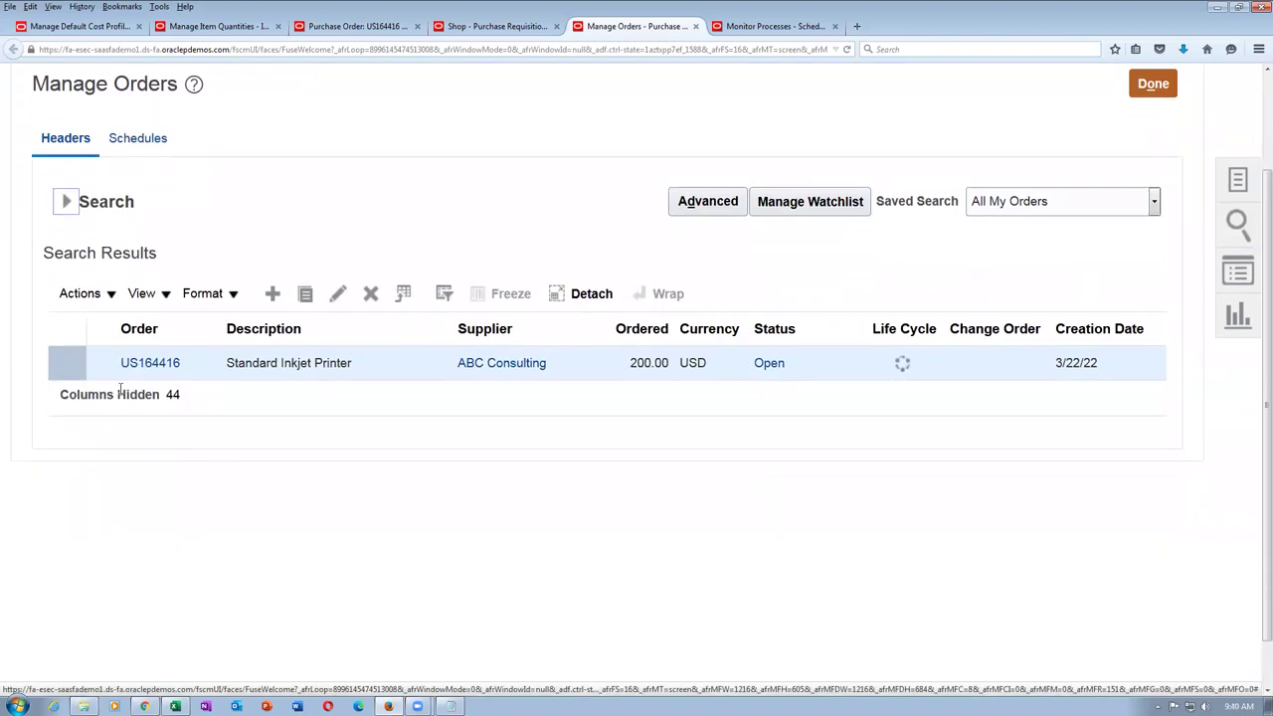
pyautogui.click(66, 201)
pyautogui.click(936, 264)
pyautogui.hotkey('ctrl', 'a')
pyautogui.press('BackSpace')
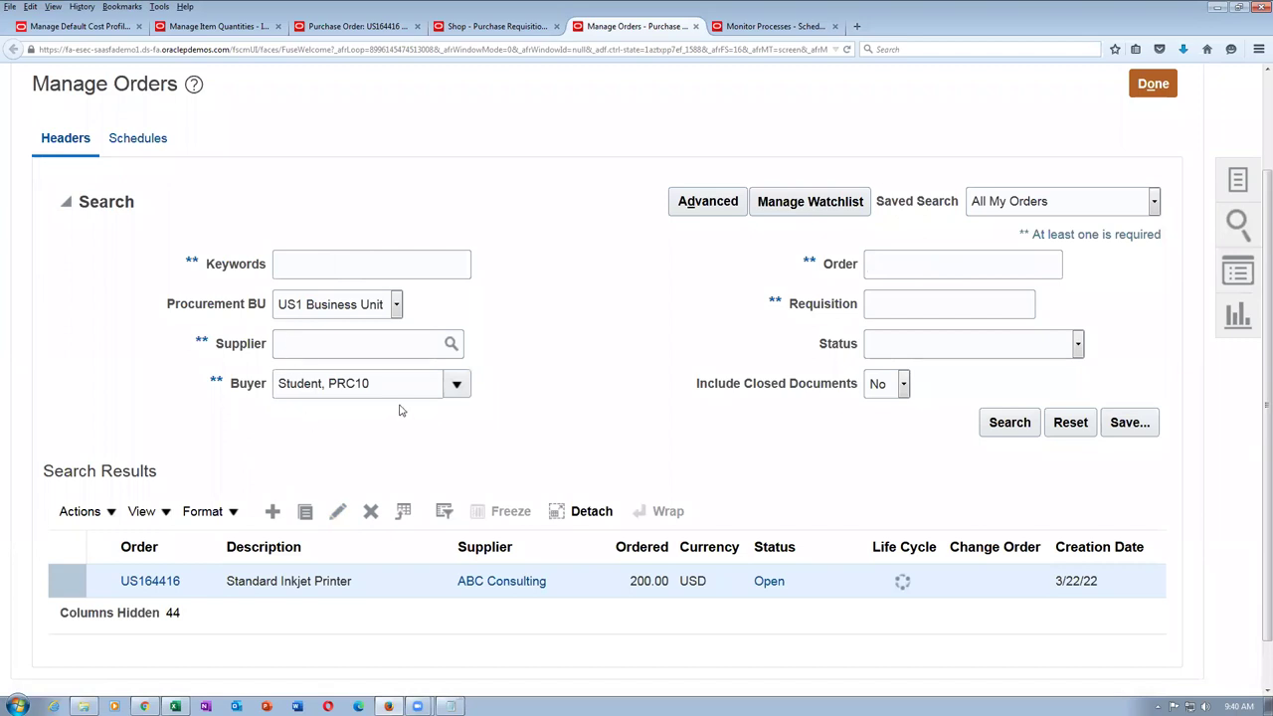
pyautogui.click(325, 342)
pyautogui.write('abc con')
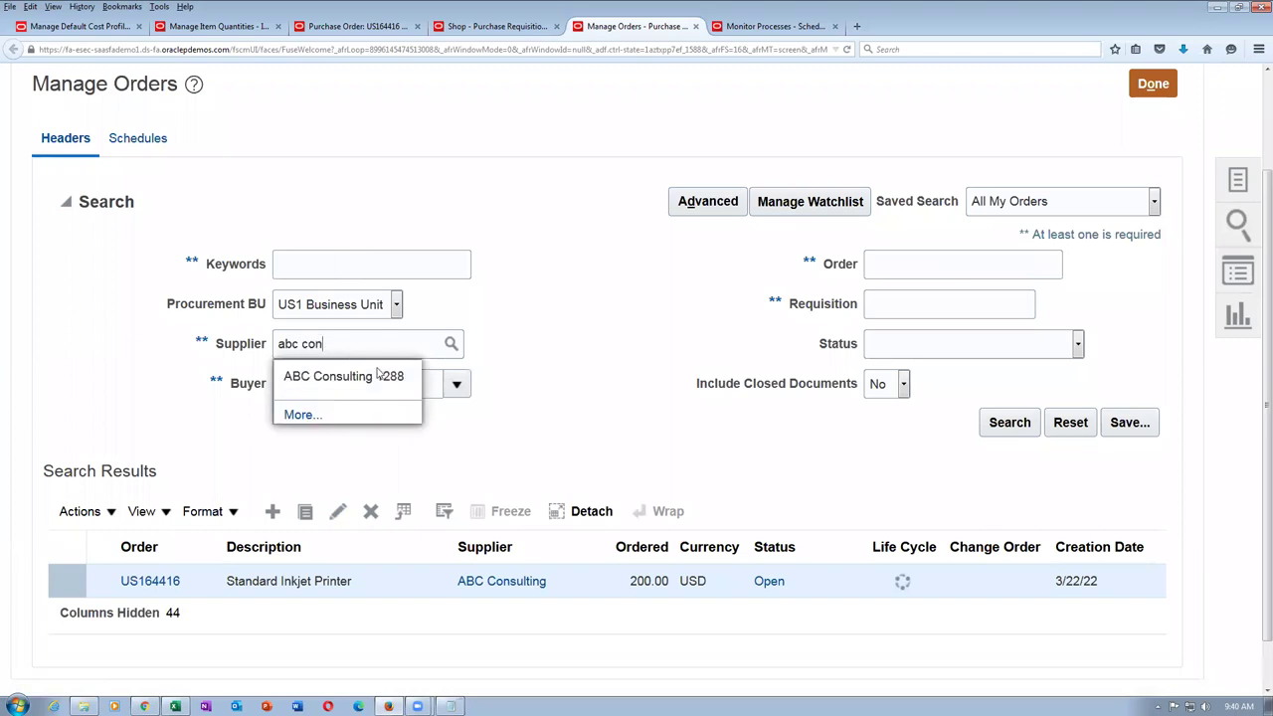
pyautogui.click(381, 373)
pyautogui.click(1010, 422)
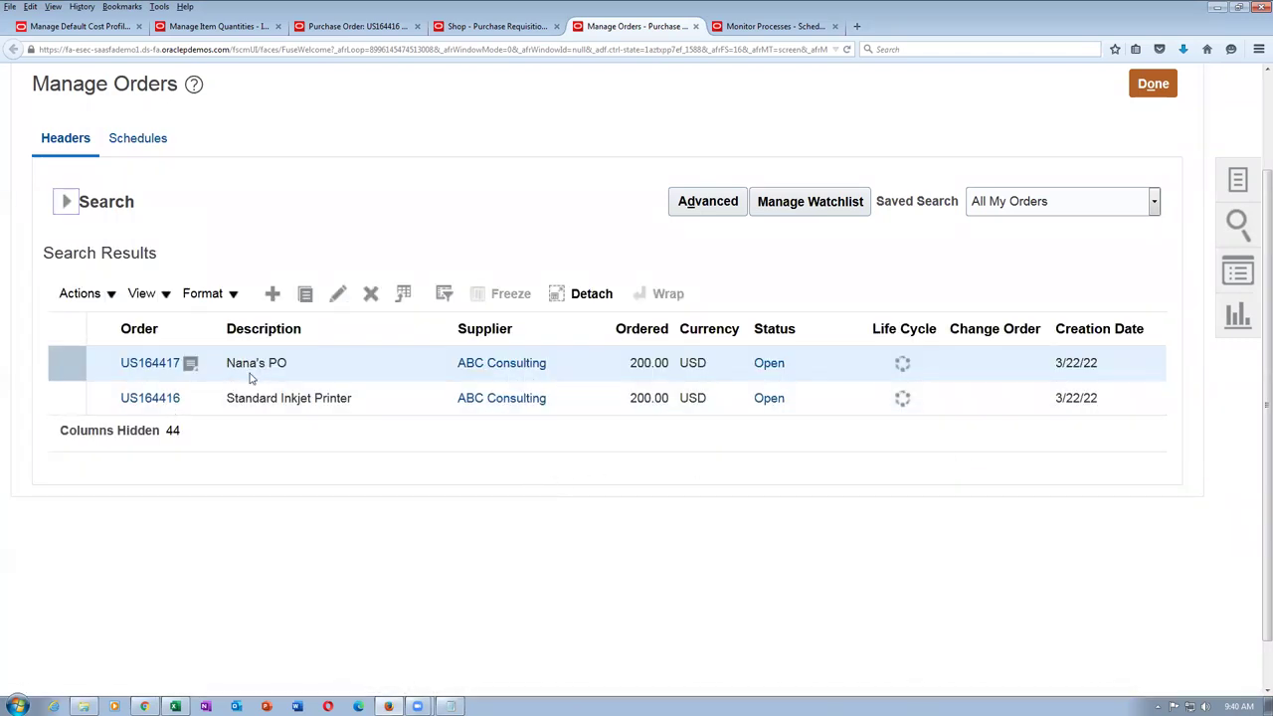
# Open purchase order US164417 and scroll through its terms and single line.
pyautogui.click(149, 365)
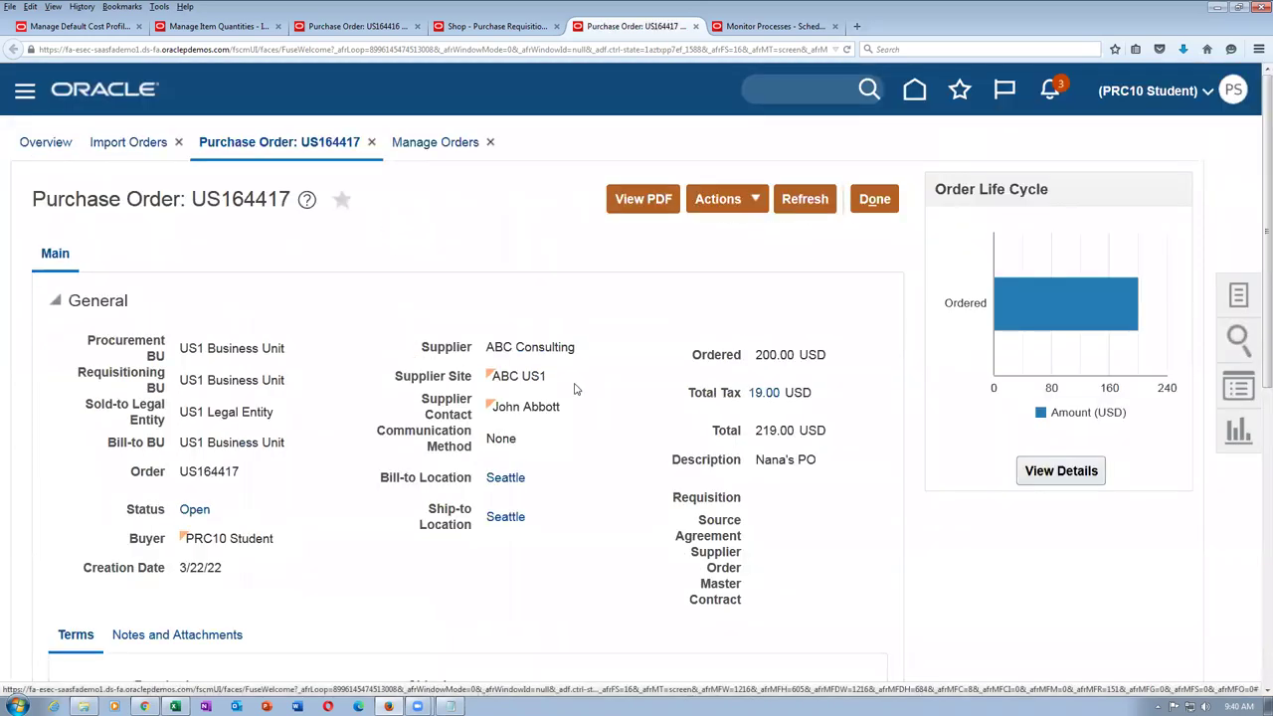
pyautogui.scroll(-5, 574, 389)
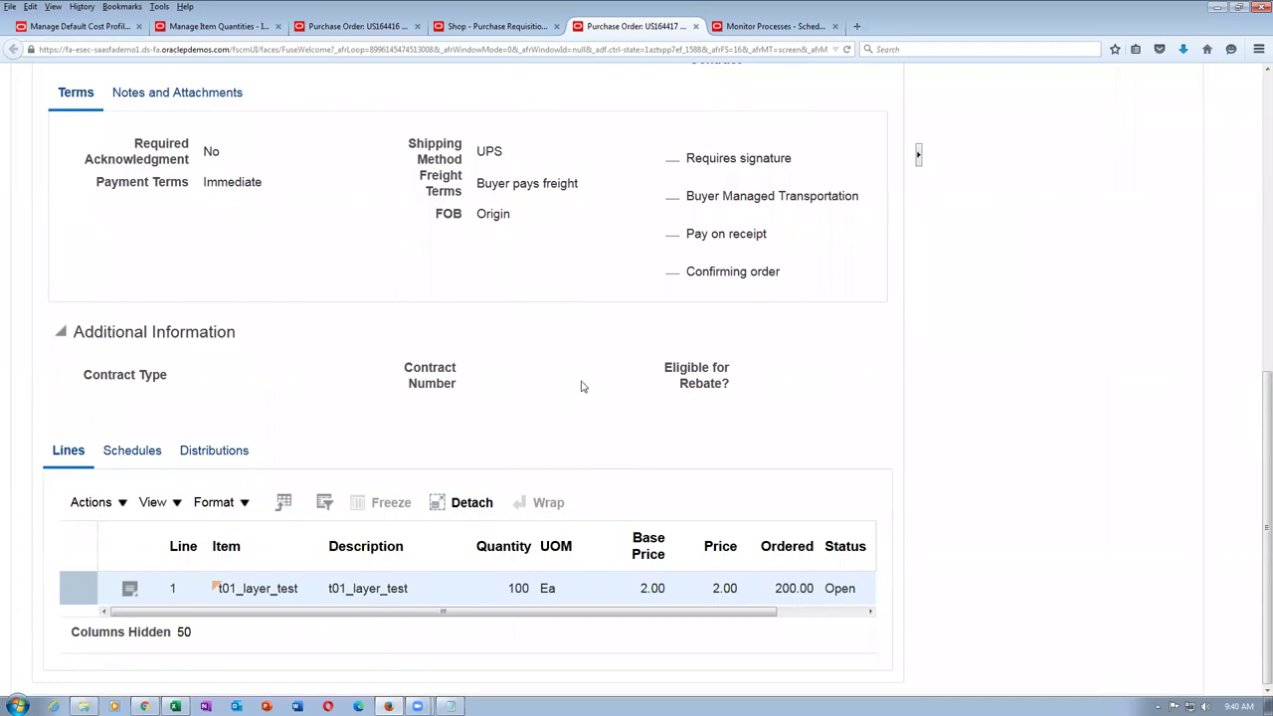
pyautogui.scroll(5, 583, 387)
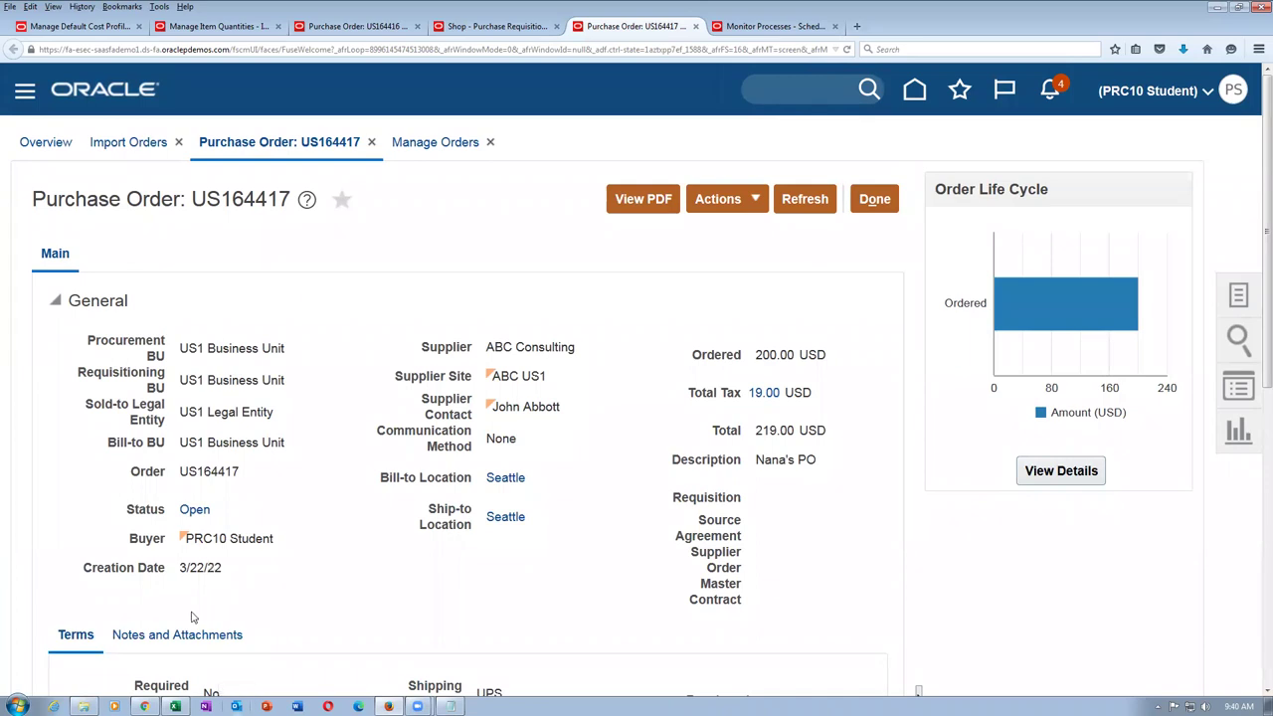
# Open the recent workbook Fusion_Inventory_Procurement_Work_Sheet in Excel.
pyautogui.click(175, 706)
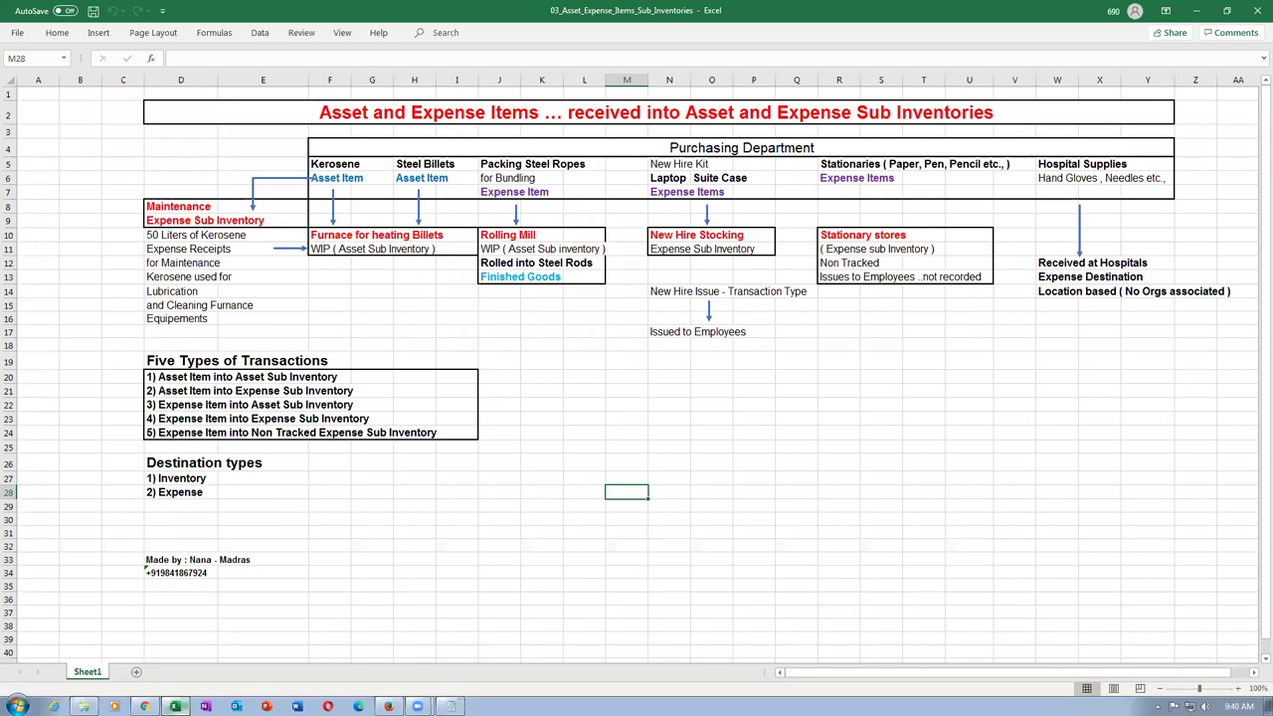
pyautogui.click(17, 33)
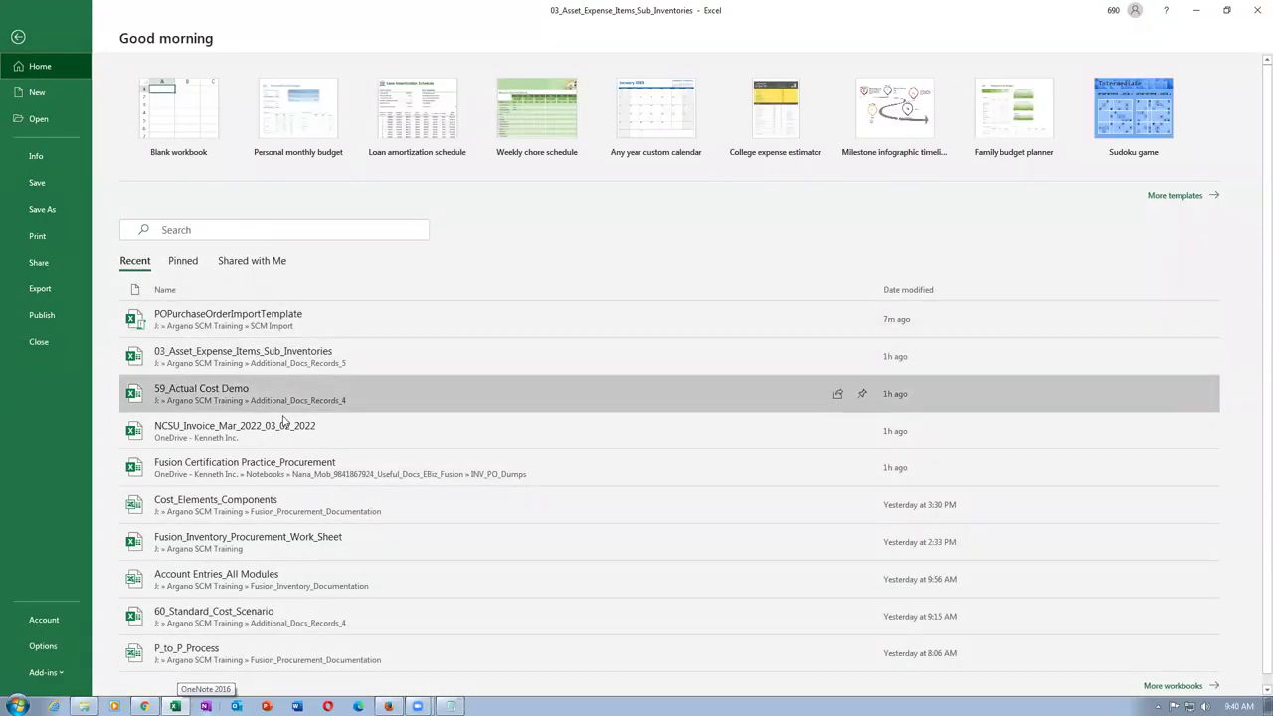
pyautogui.click(302, 559)
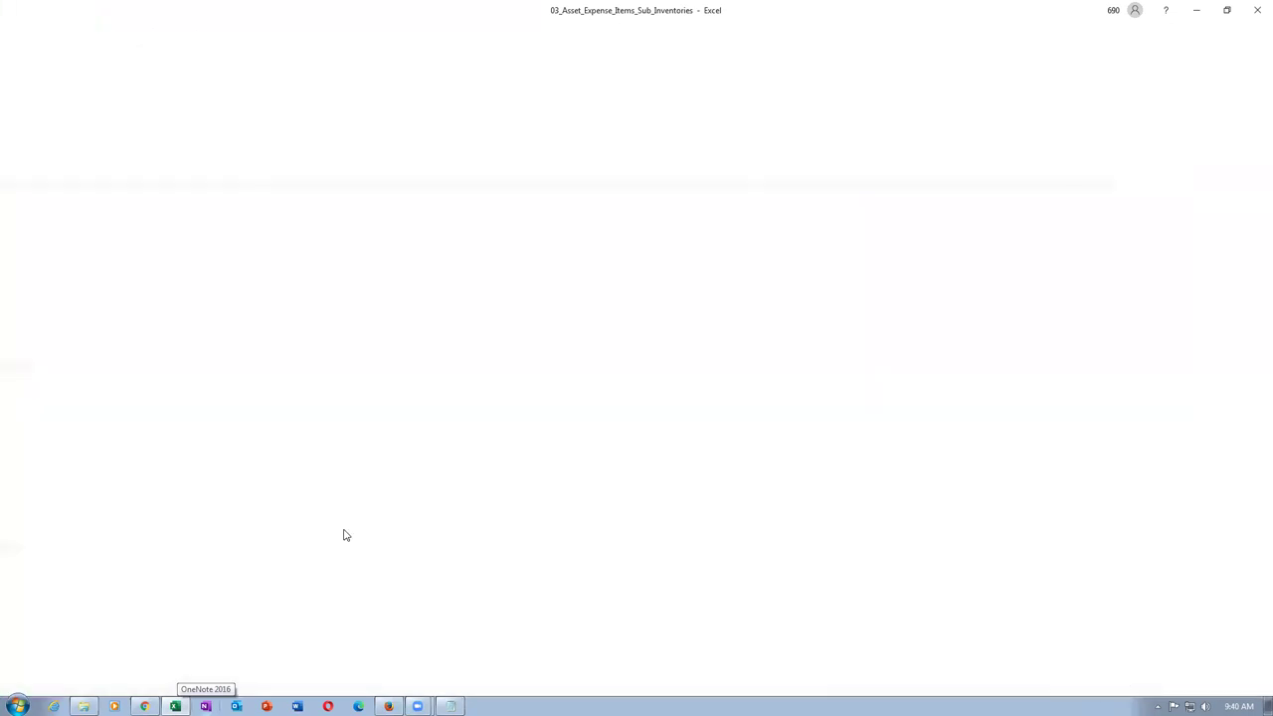
pyautogui.click(412, 491)
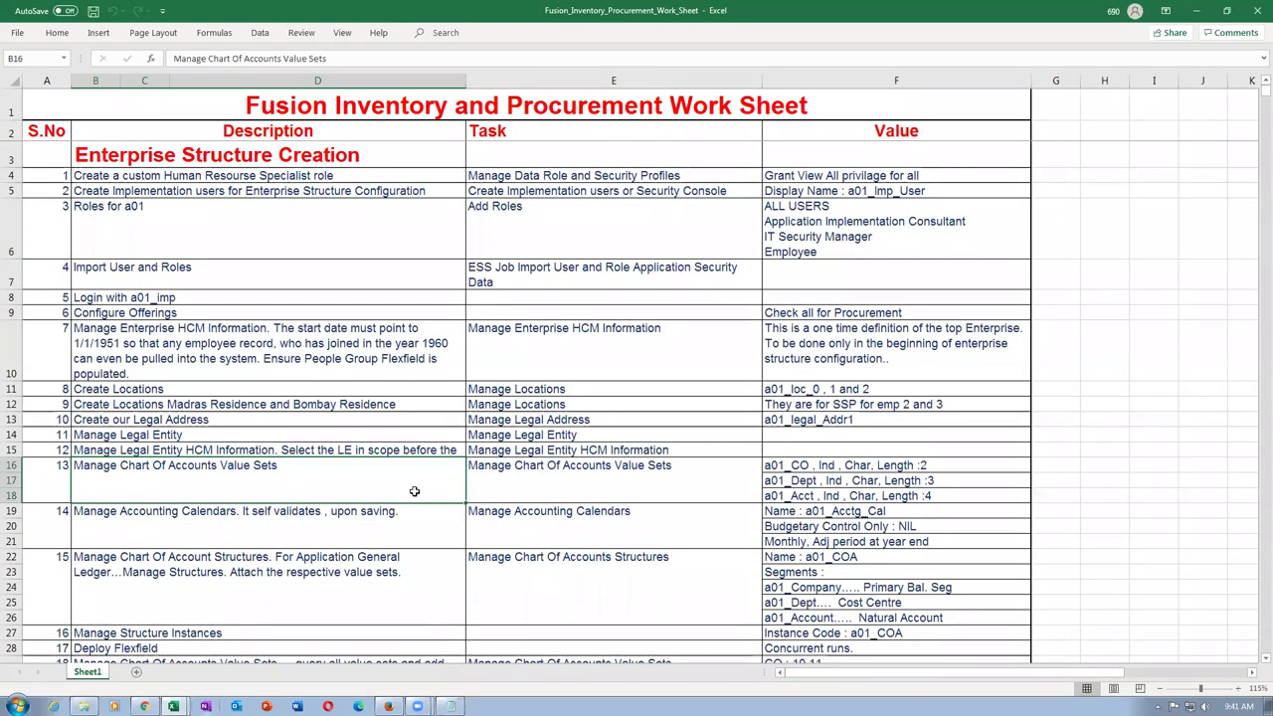
pyautogui.press('pagedown')
pyautogui.press('pagedown')
pyautogui.press('pagedown')
pyautogui.press('pagedown')
pyautogui.press('pagedown')
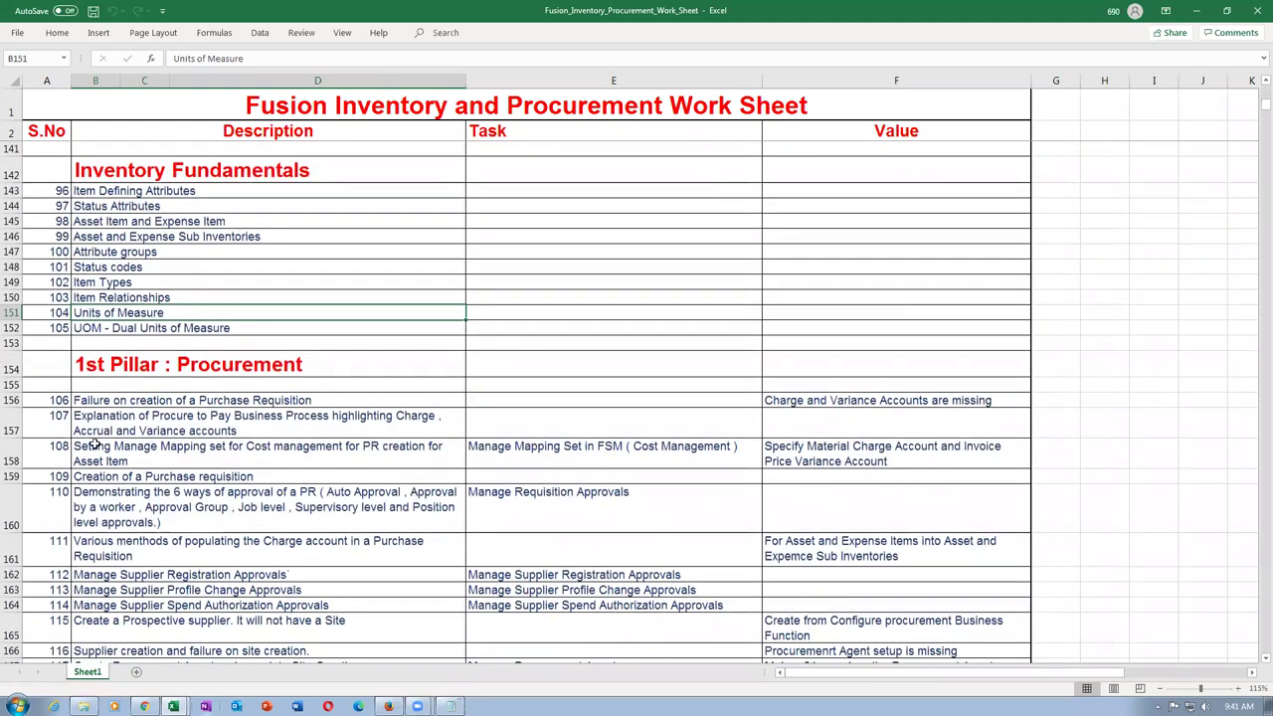
# Go to the 2nd Pillar : Self Service Procurement section at row 197 and bring up the SCM Import folder.
pyautogui.click(96, 376)
pyautogui.scroll(-5, 177, 476)
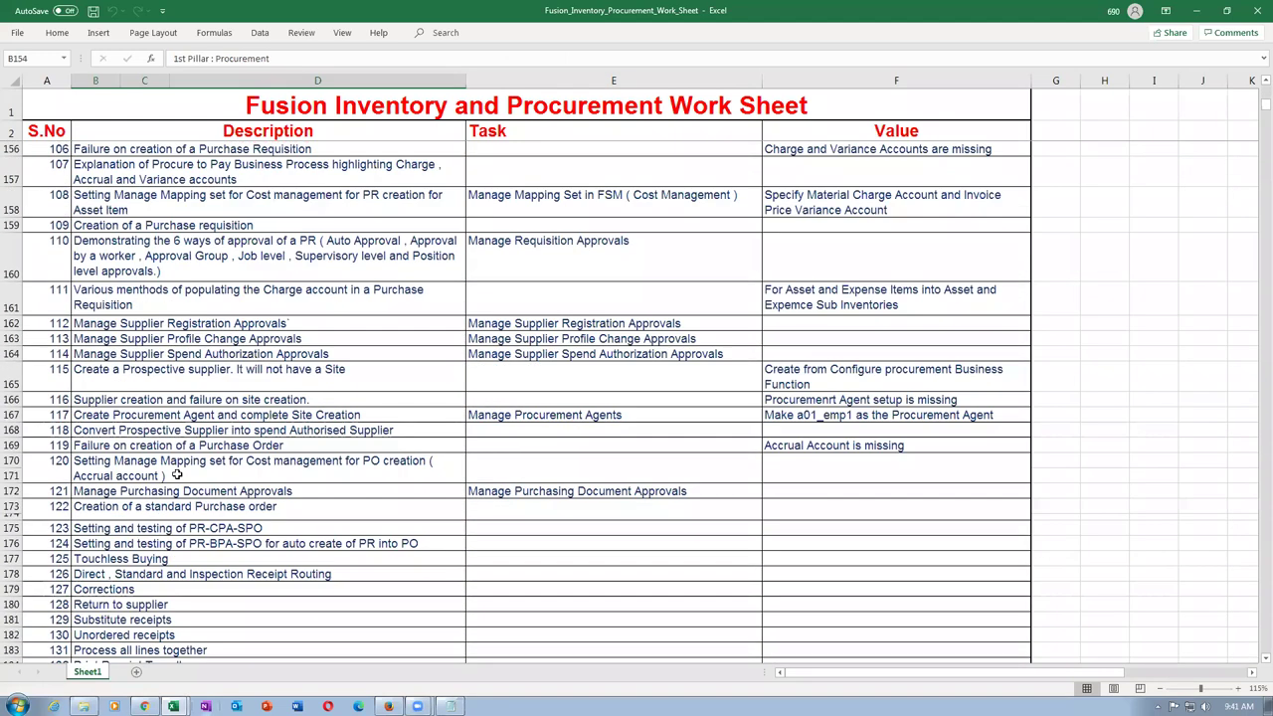
pyautogui.scroll(-2, 177, 475)
pyautogui.scroll(-4, 177, 476)
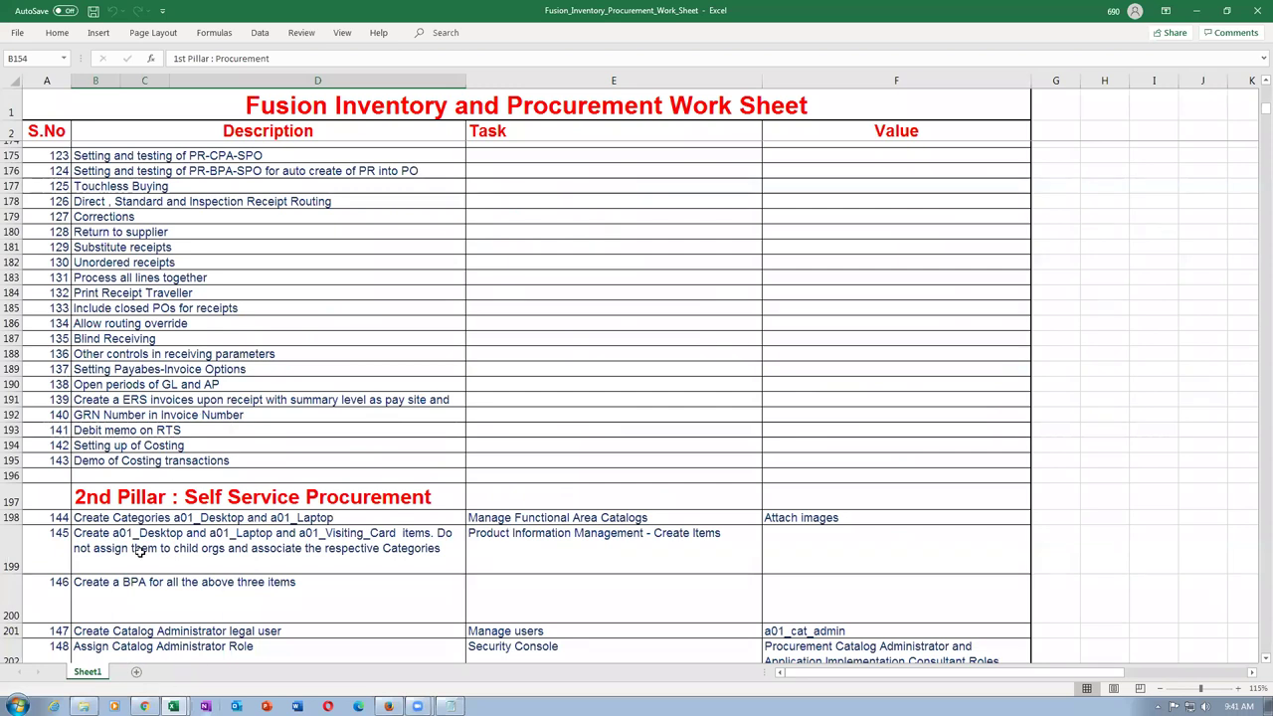
pyautogui.click(115, 496)
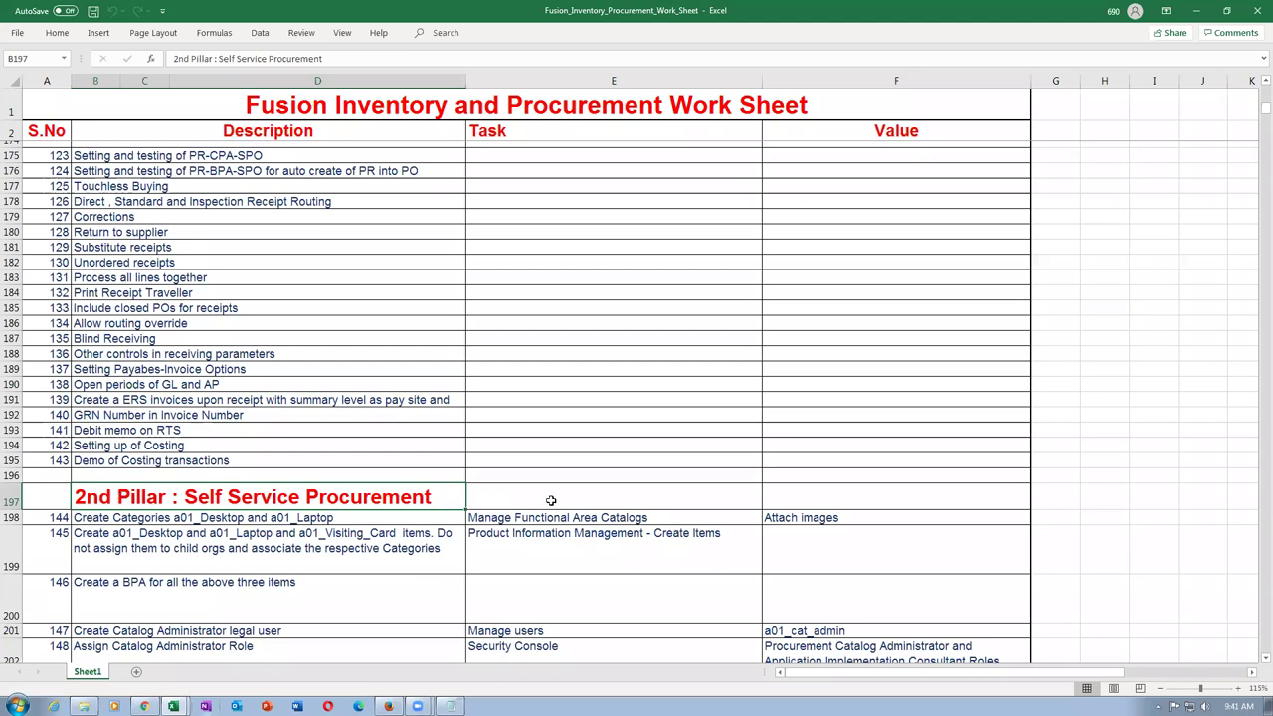
pyautogui.click(551, 501)
pyautogui.click(825, 497)
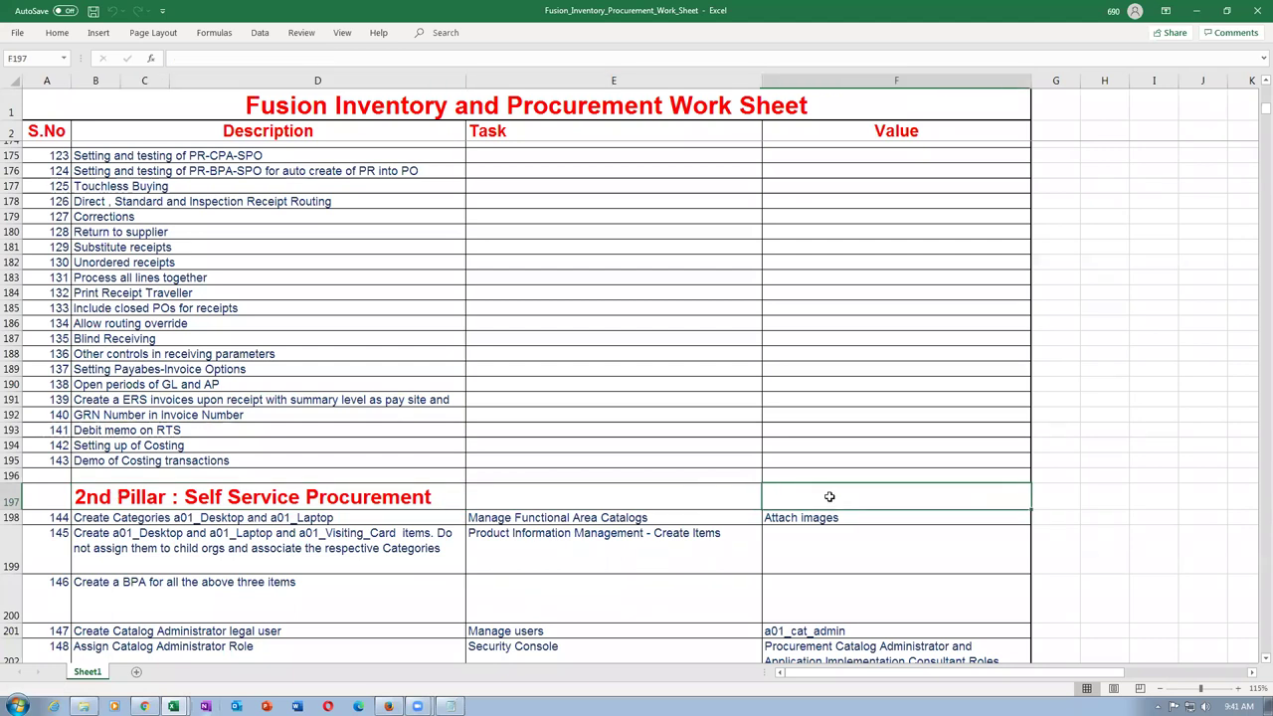
pyautogui.click(676, 494)
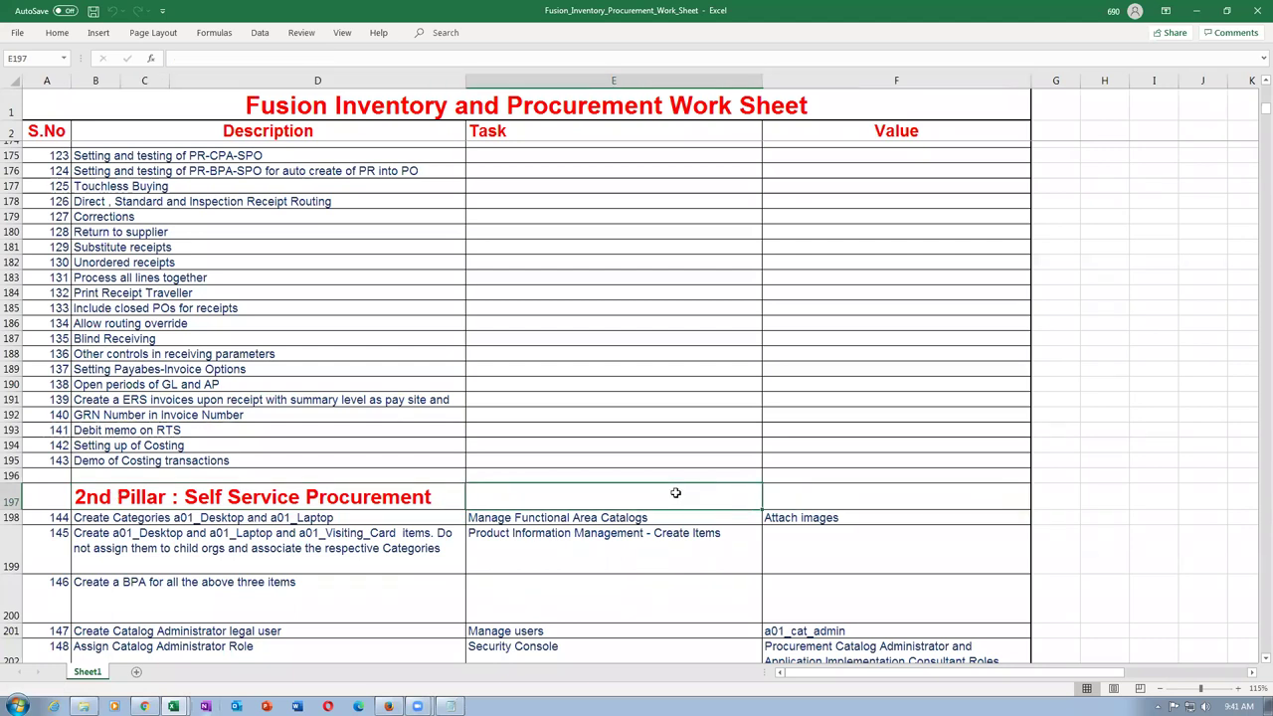
pyautogui.click(306, 499)
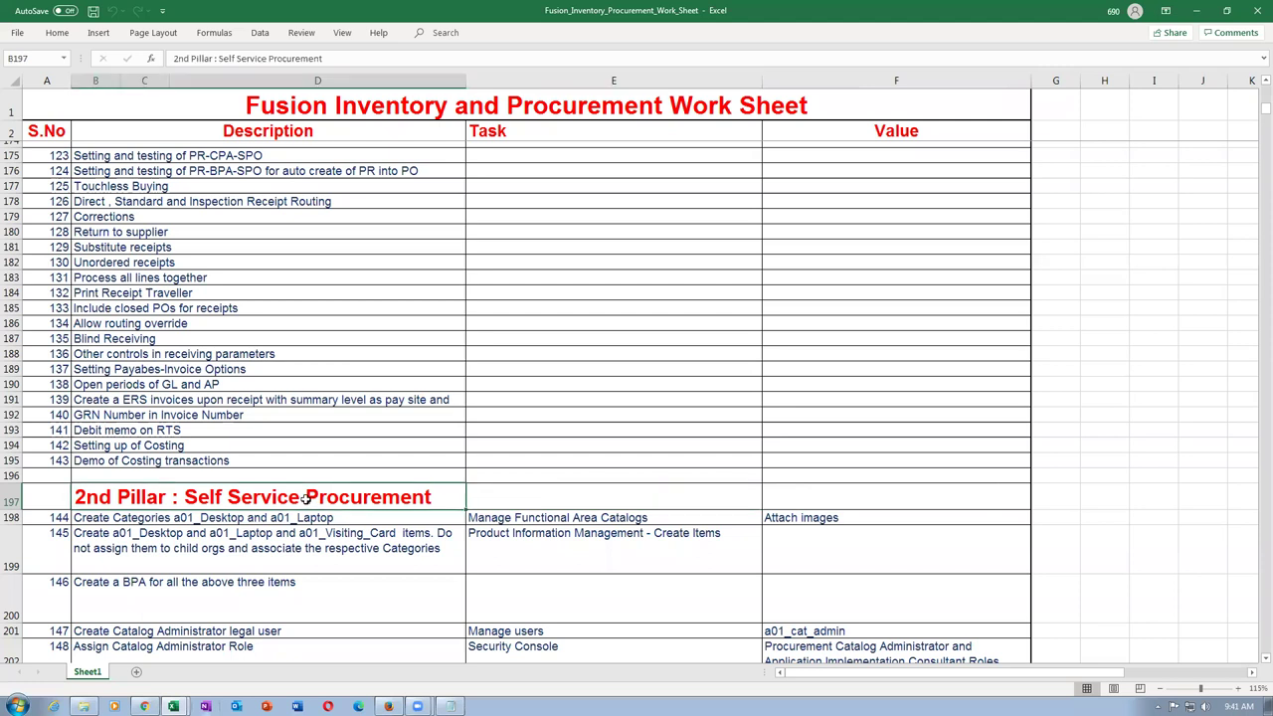
pyautogui.click(537, 496)
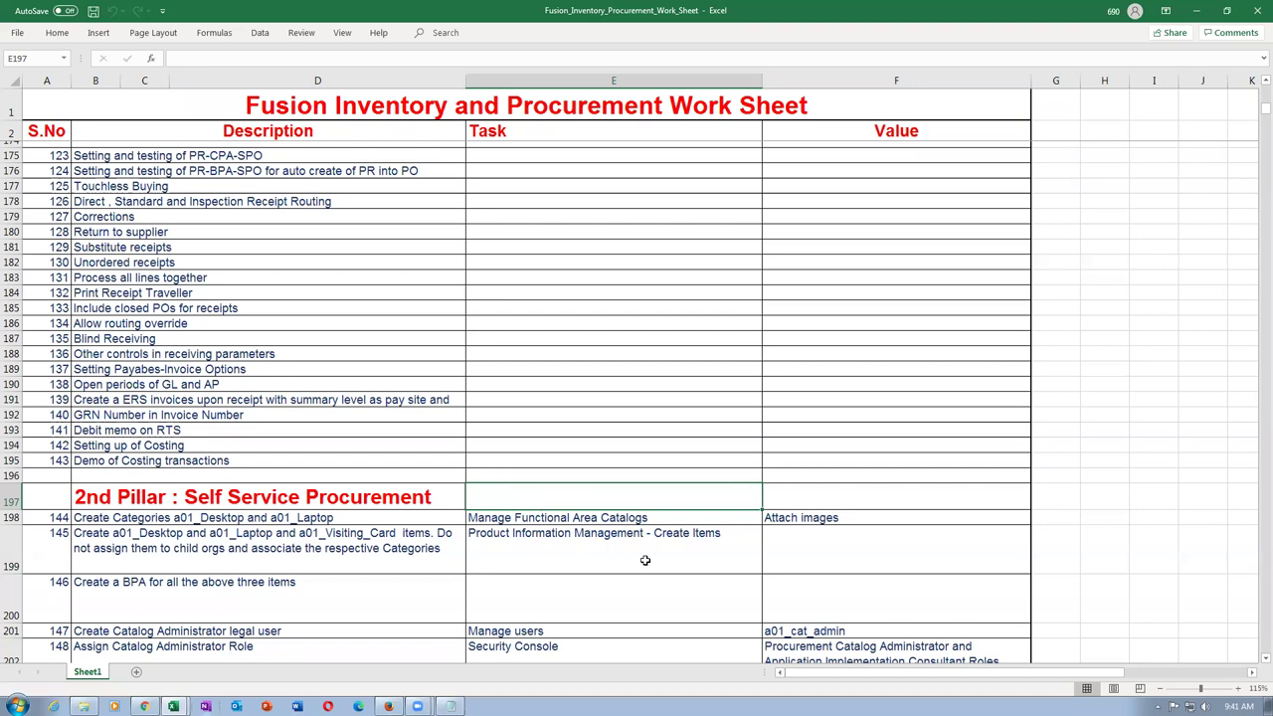
pyautogui.click(84, 706)
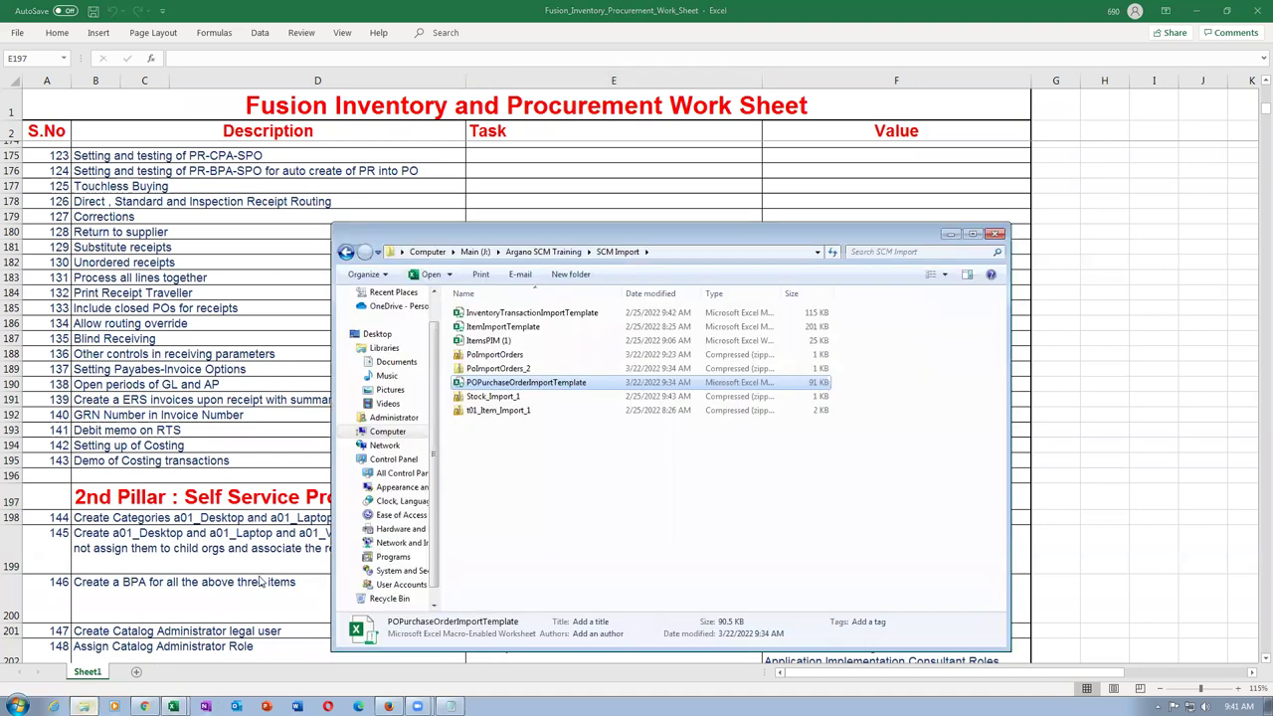